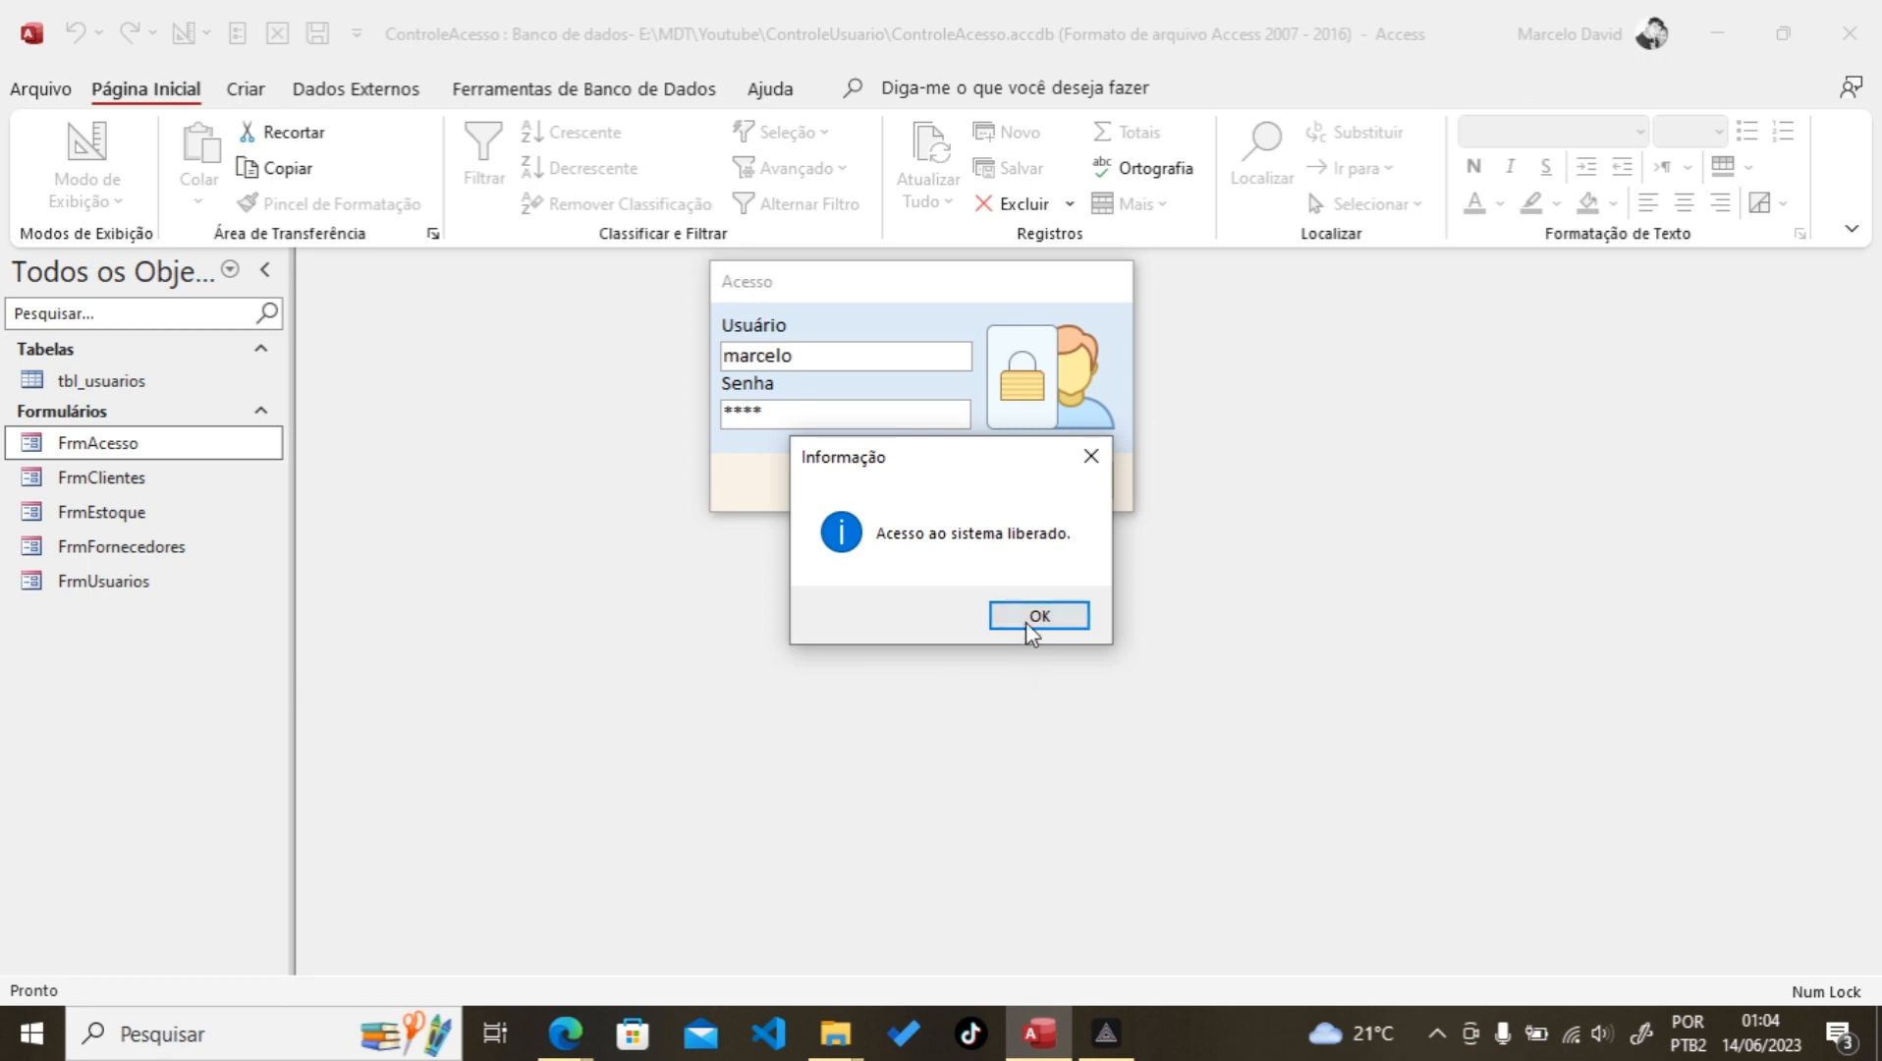
# Step: Open the FrmAcesso login form, try a wrong password and dismiss the rejection warning
pyautogui.click(1032, 621)
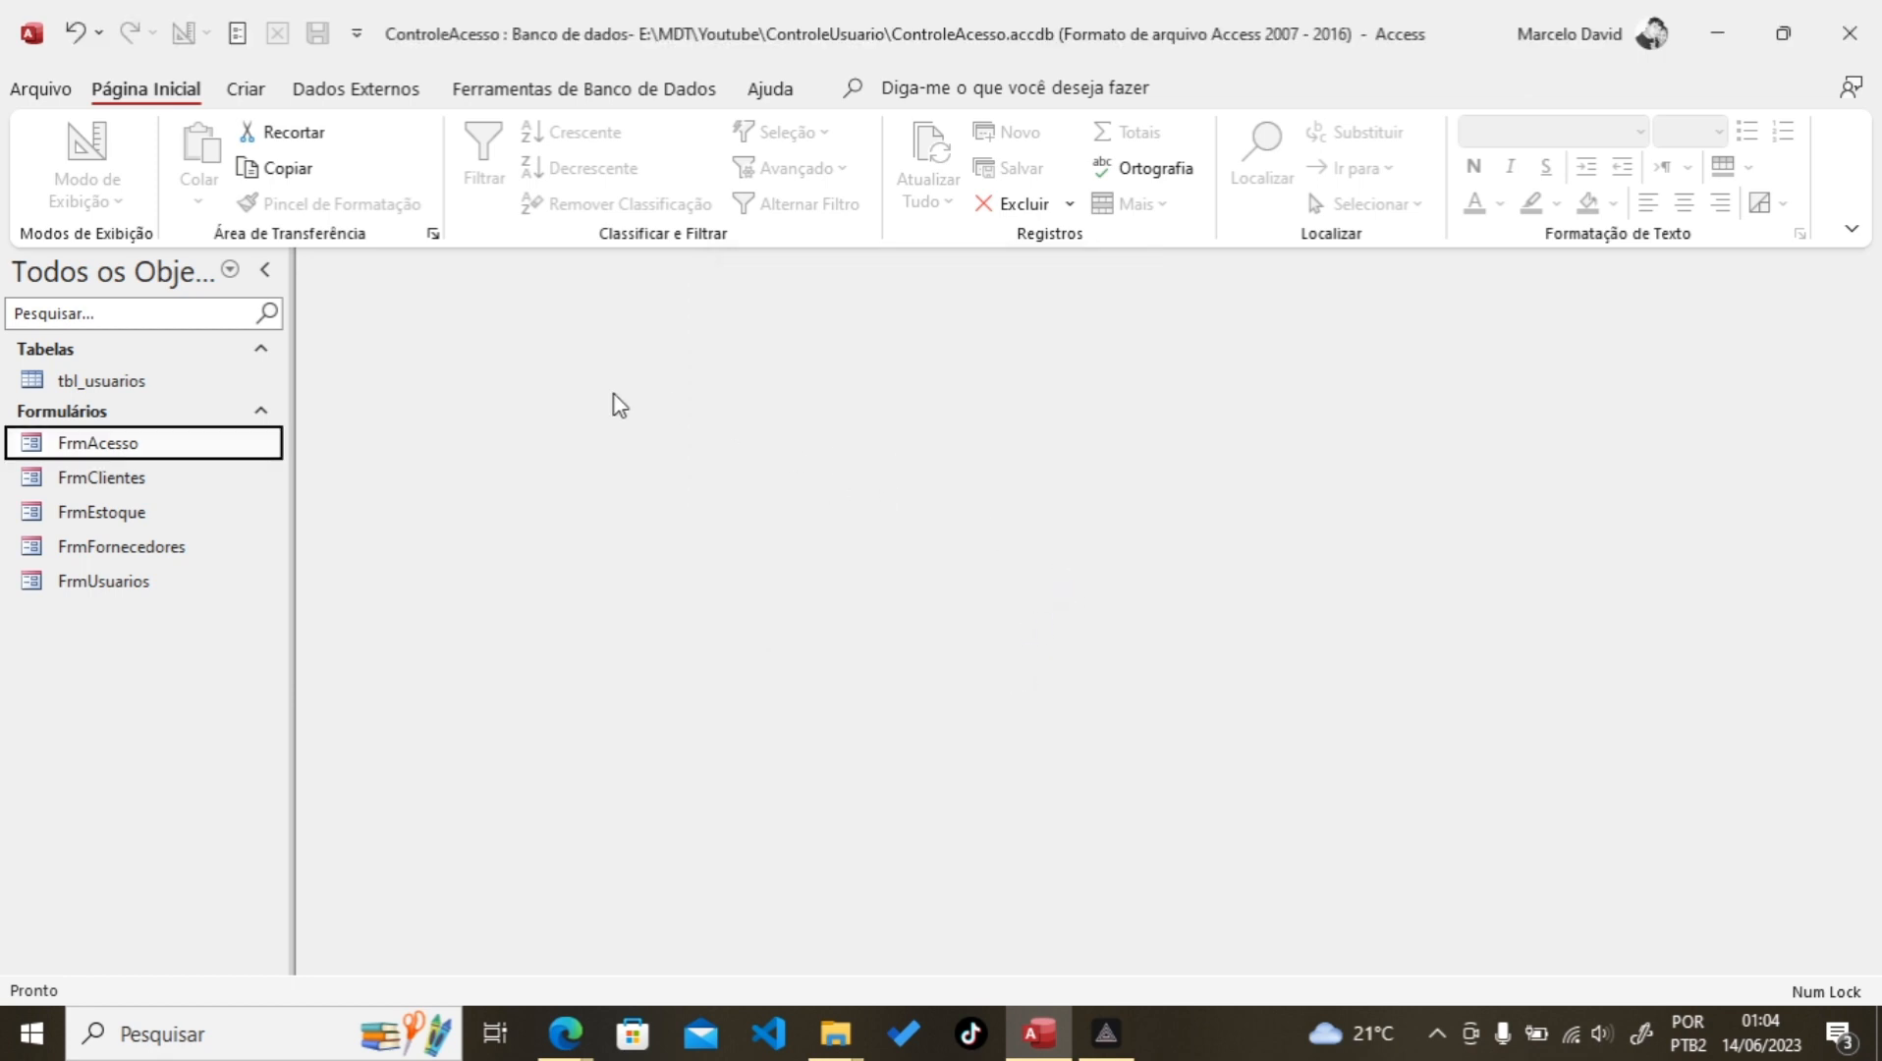
pyautogui.doubleClick(95, 443)
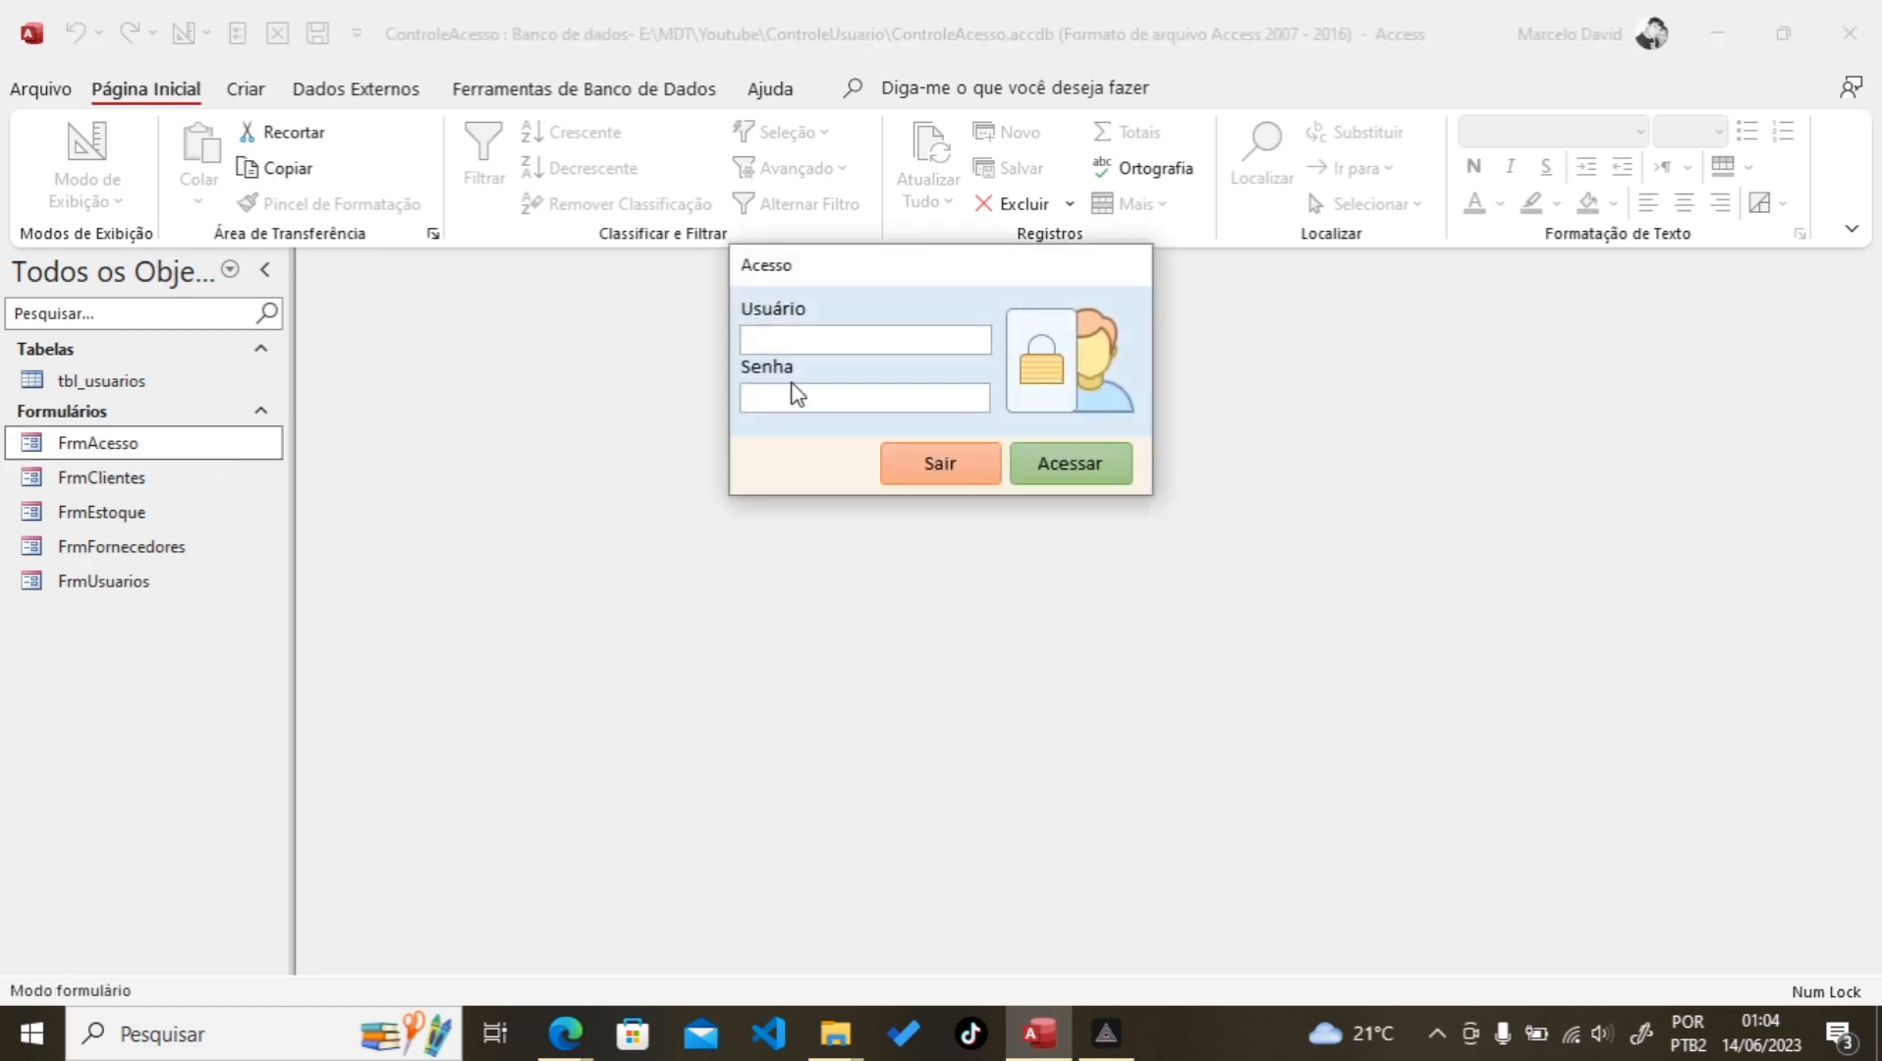
pyautogui.write('mar123')
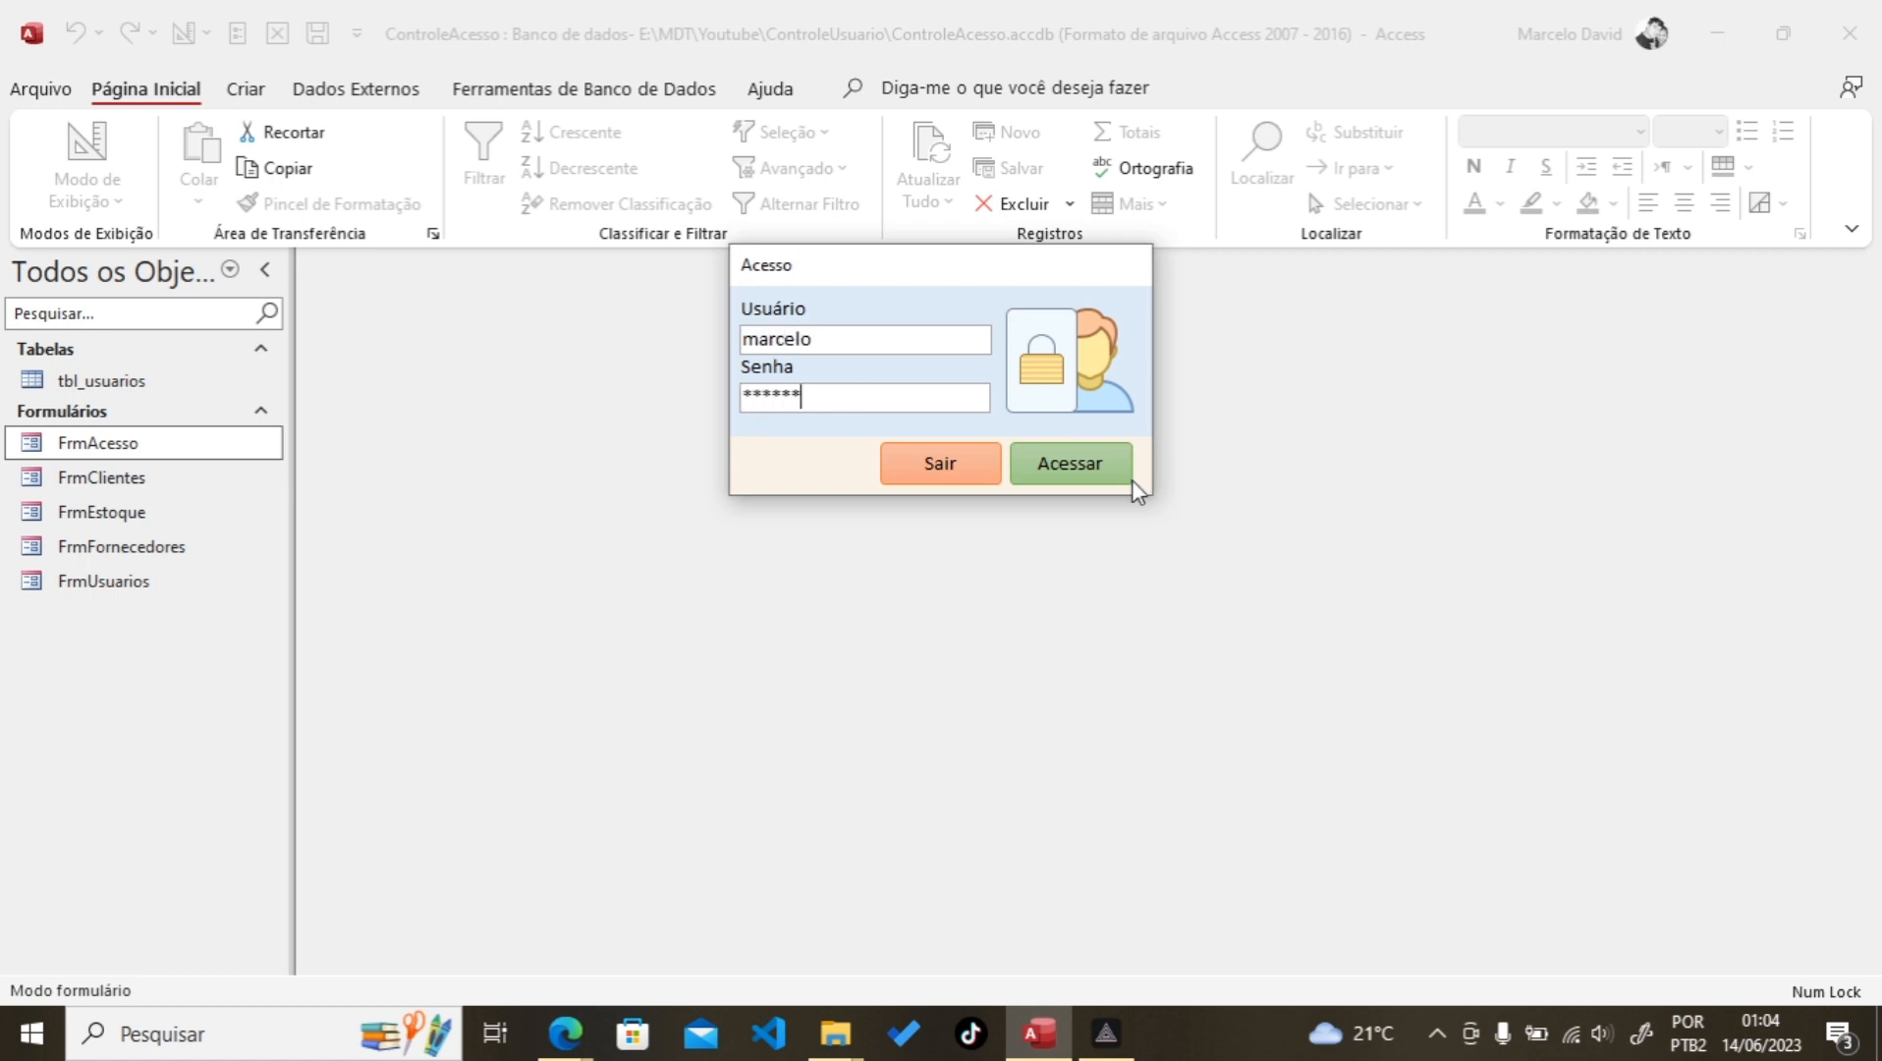
pyautogui.click(1078, 469)
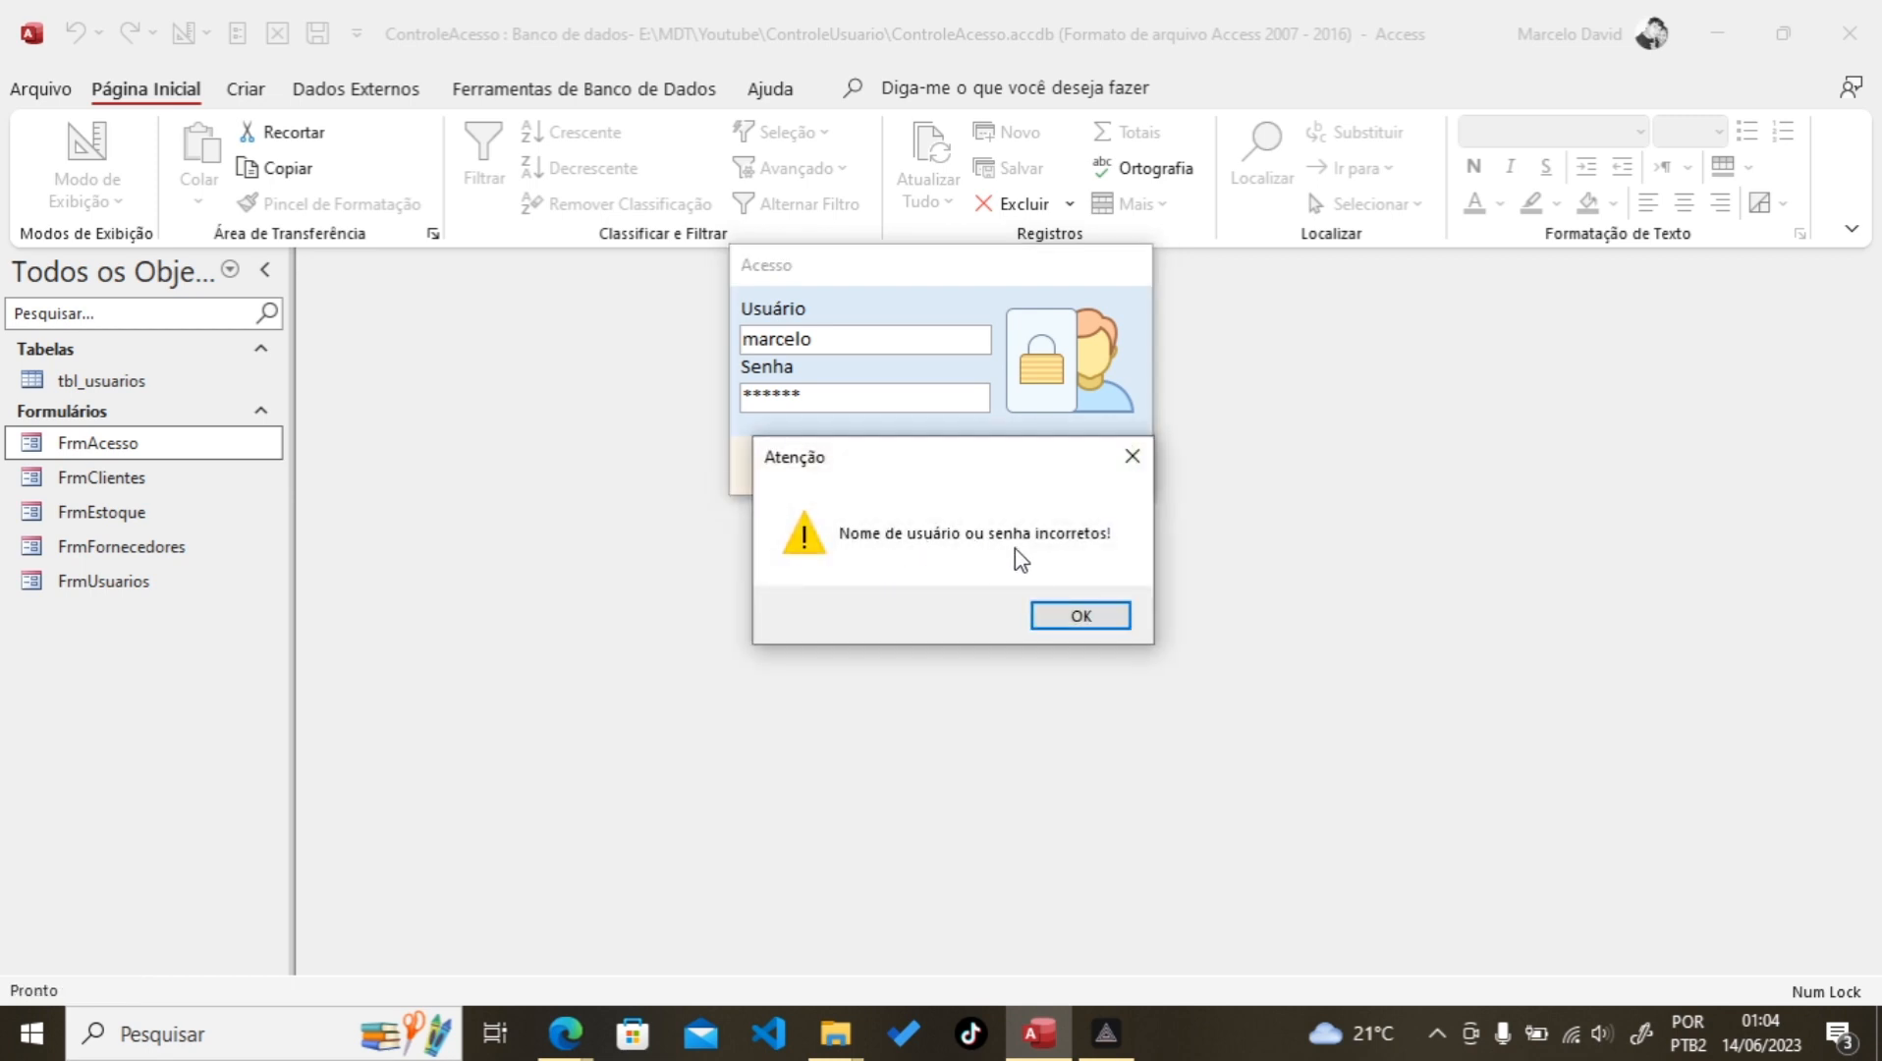
pyautogui.click(1081, 619)
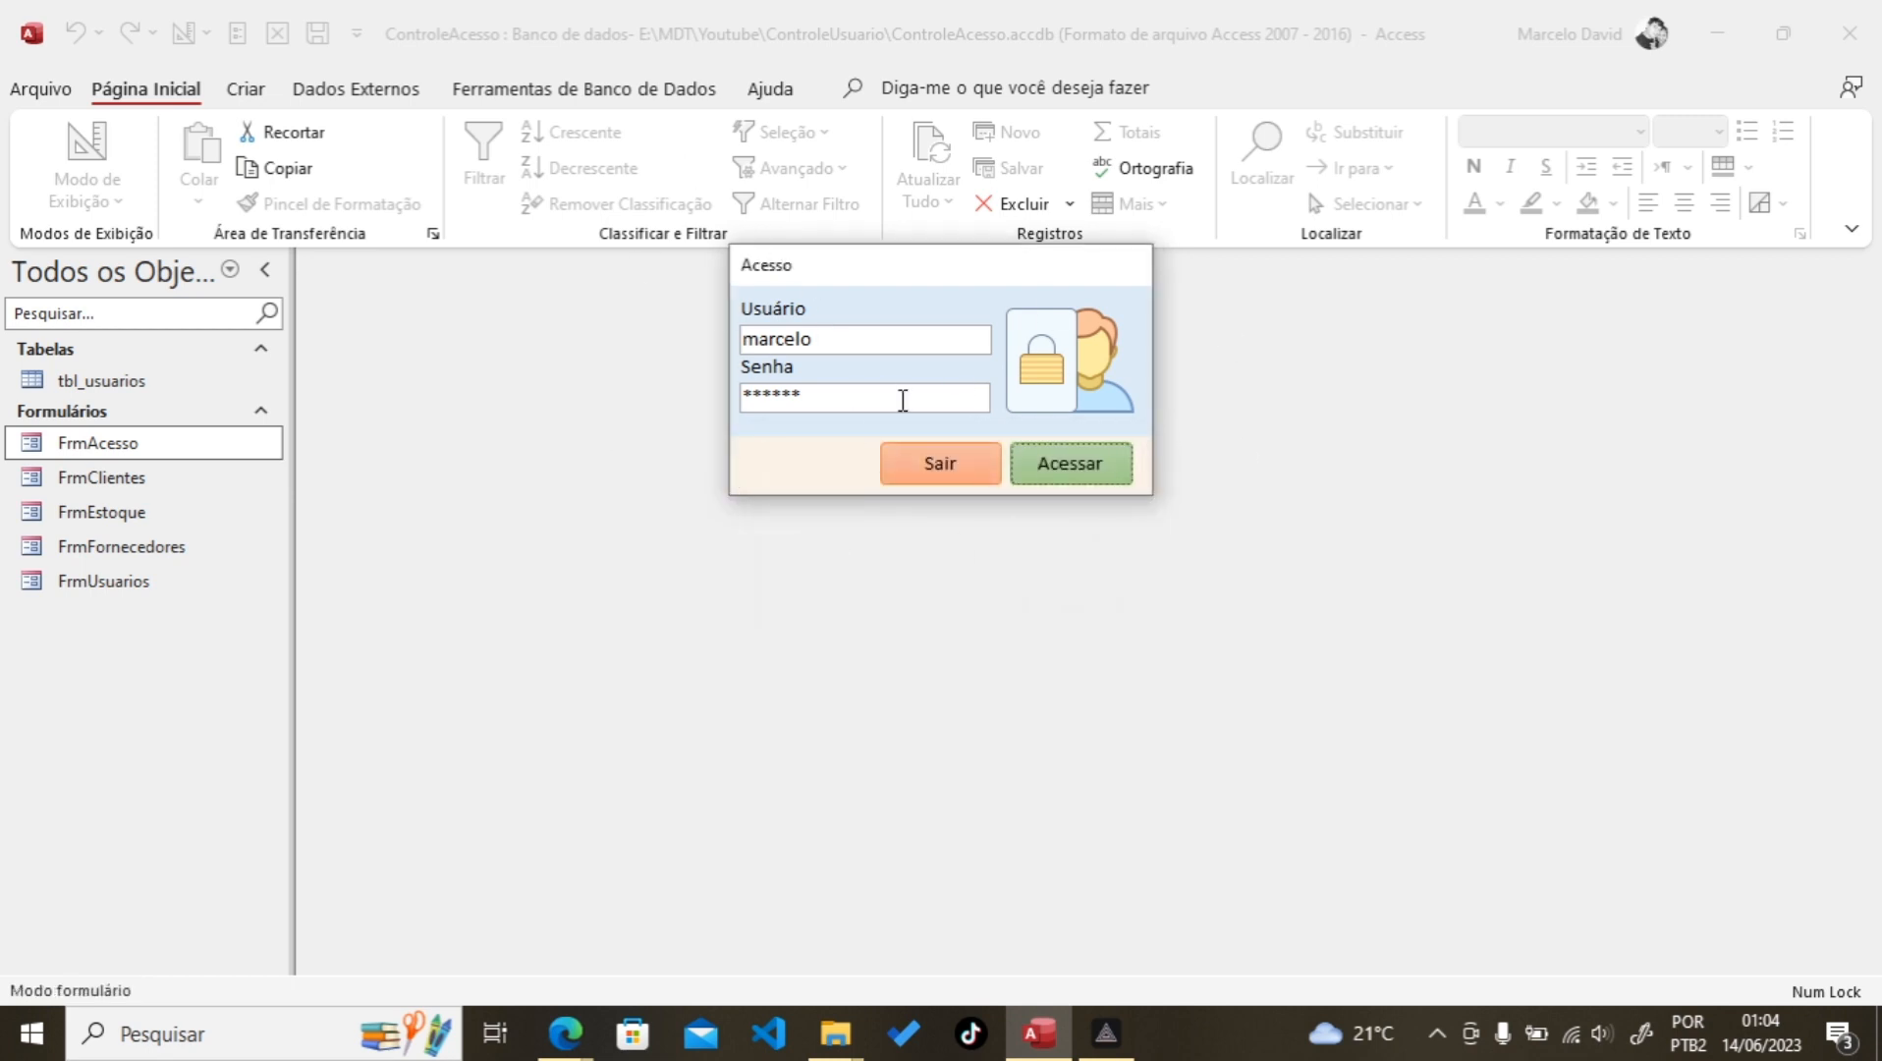
# Step: Correct the password in FrmAcesso, log in successfully and acknowledge the access-granted message
pyautogui.moveTo(936, 285); pyautogui.dragTo(860, 322)
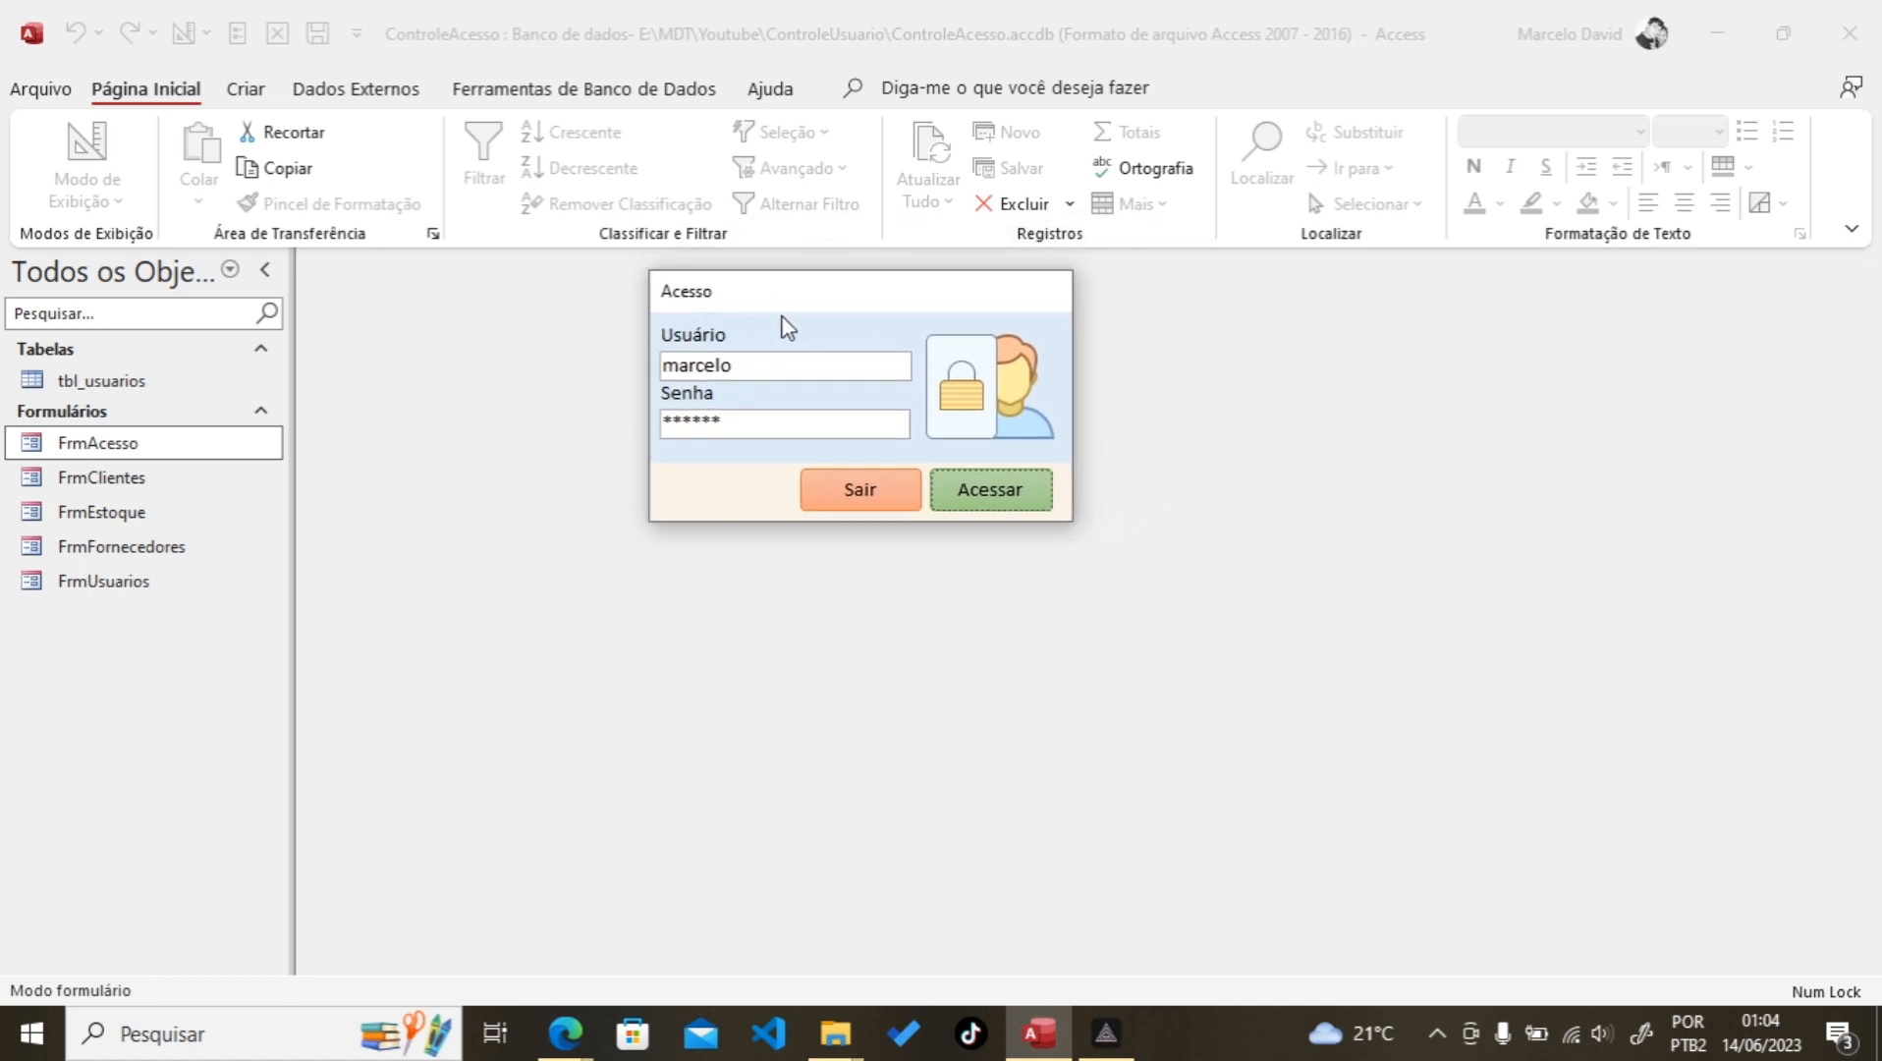
pyautogui.moveTo(786, 303); pyautogui.dragTo(830, 288)
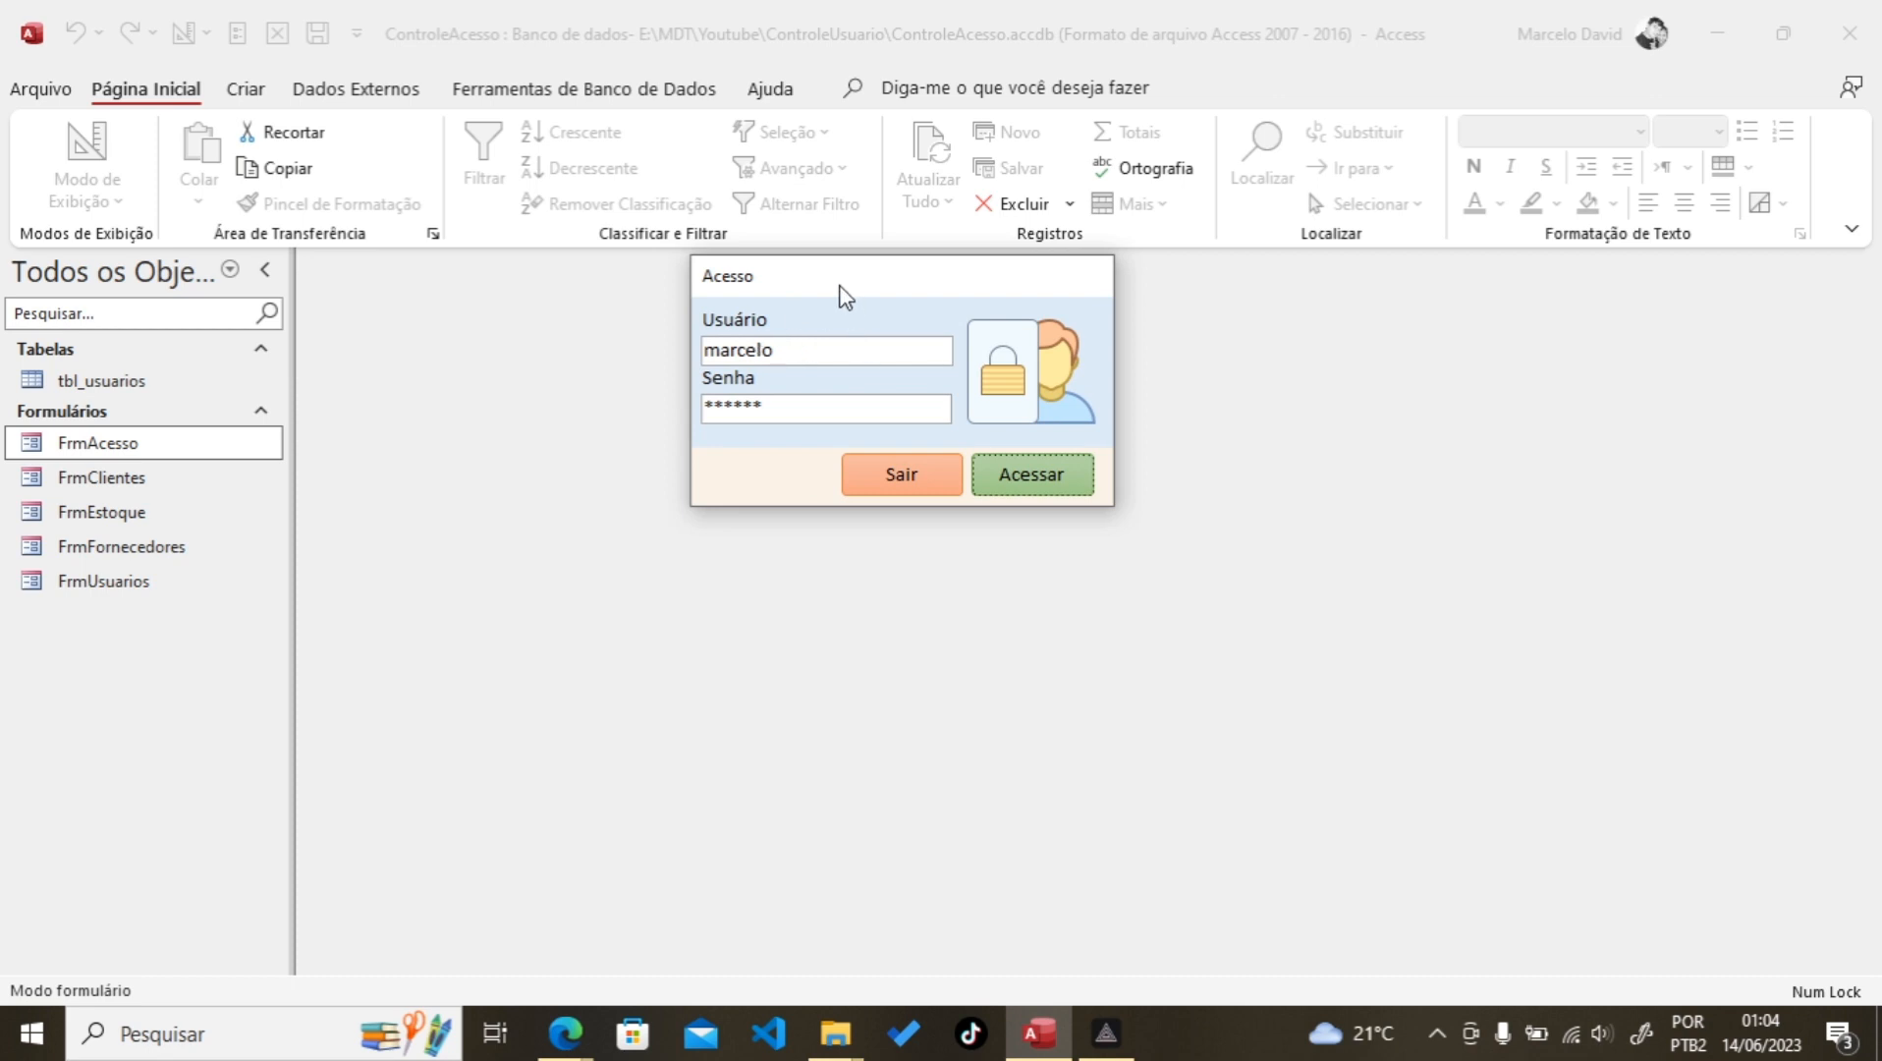
pyautogui.moveTo(842, 286); pyautogui.dragTo(876, 220)
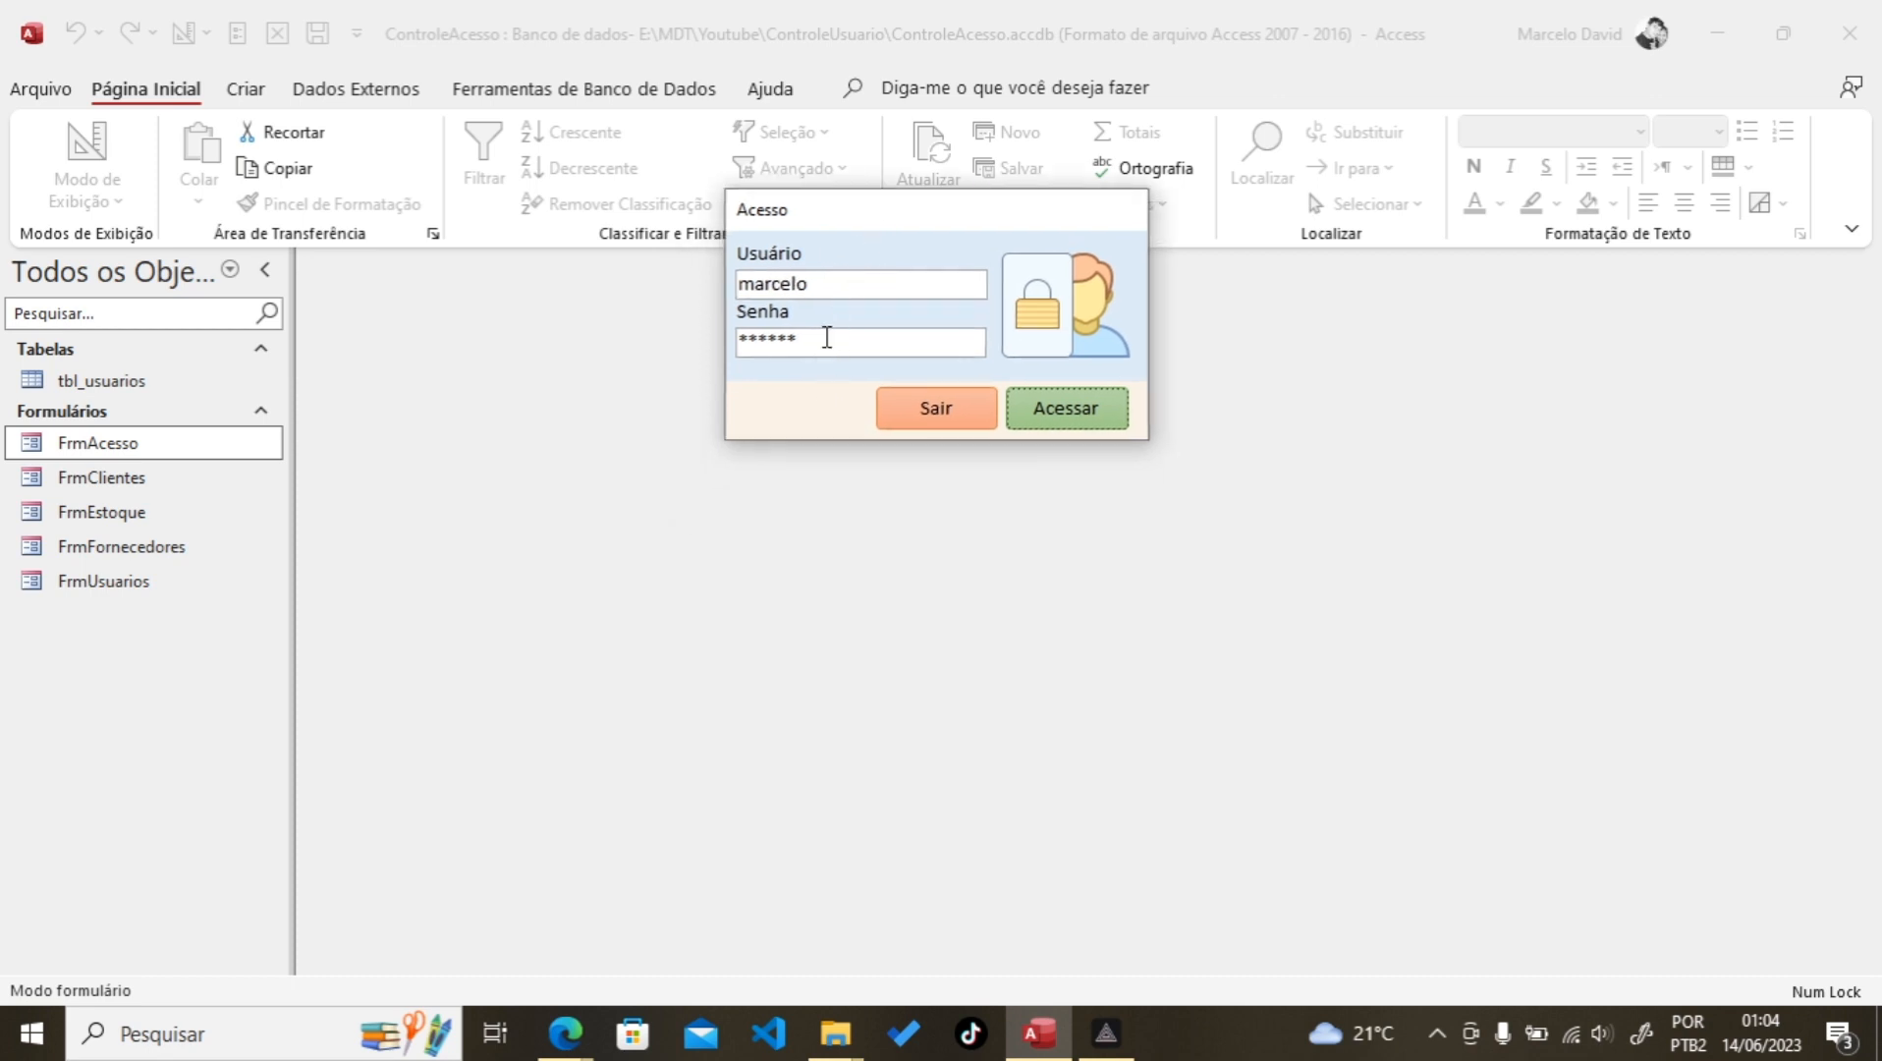
pyautogui.moveTo(840, 288); pyautogui.dragTo(611, 293)
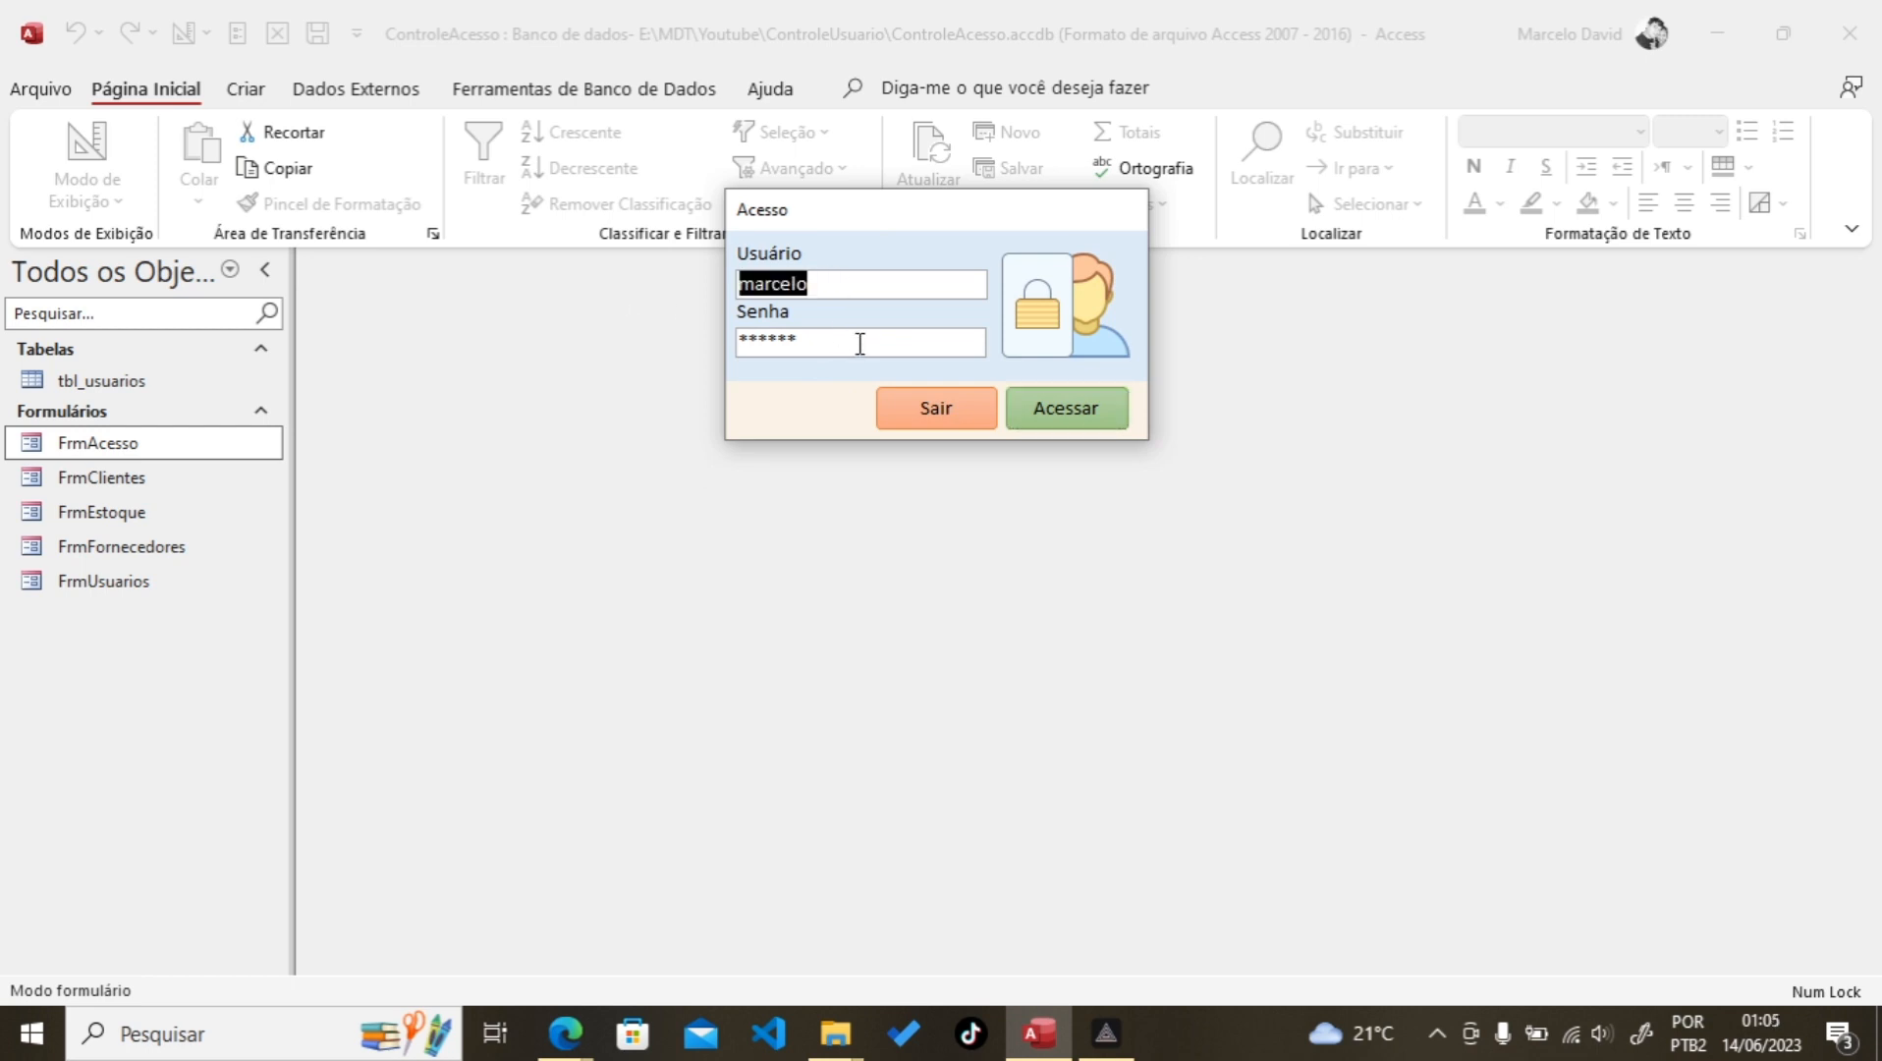
pyautogui.moveTo(857, 344); pyautogui.dragTo(748, 378)
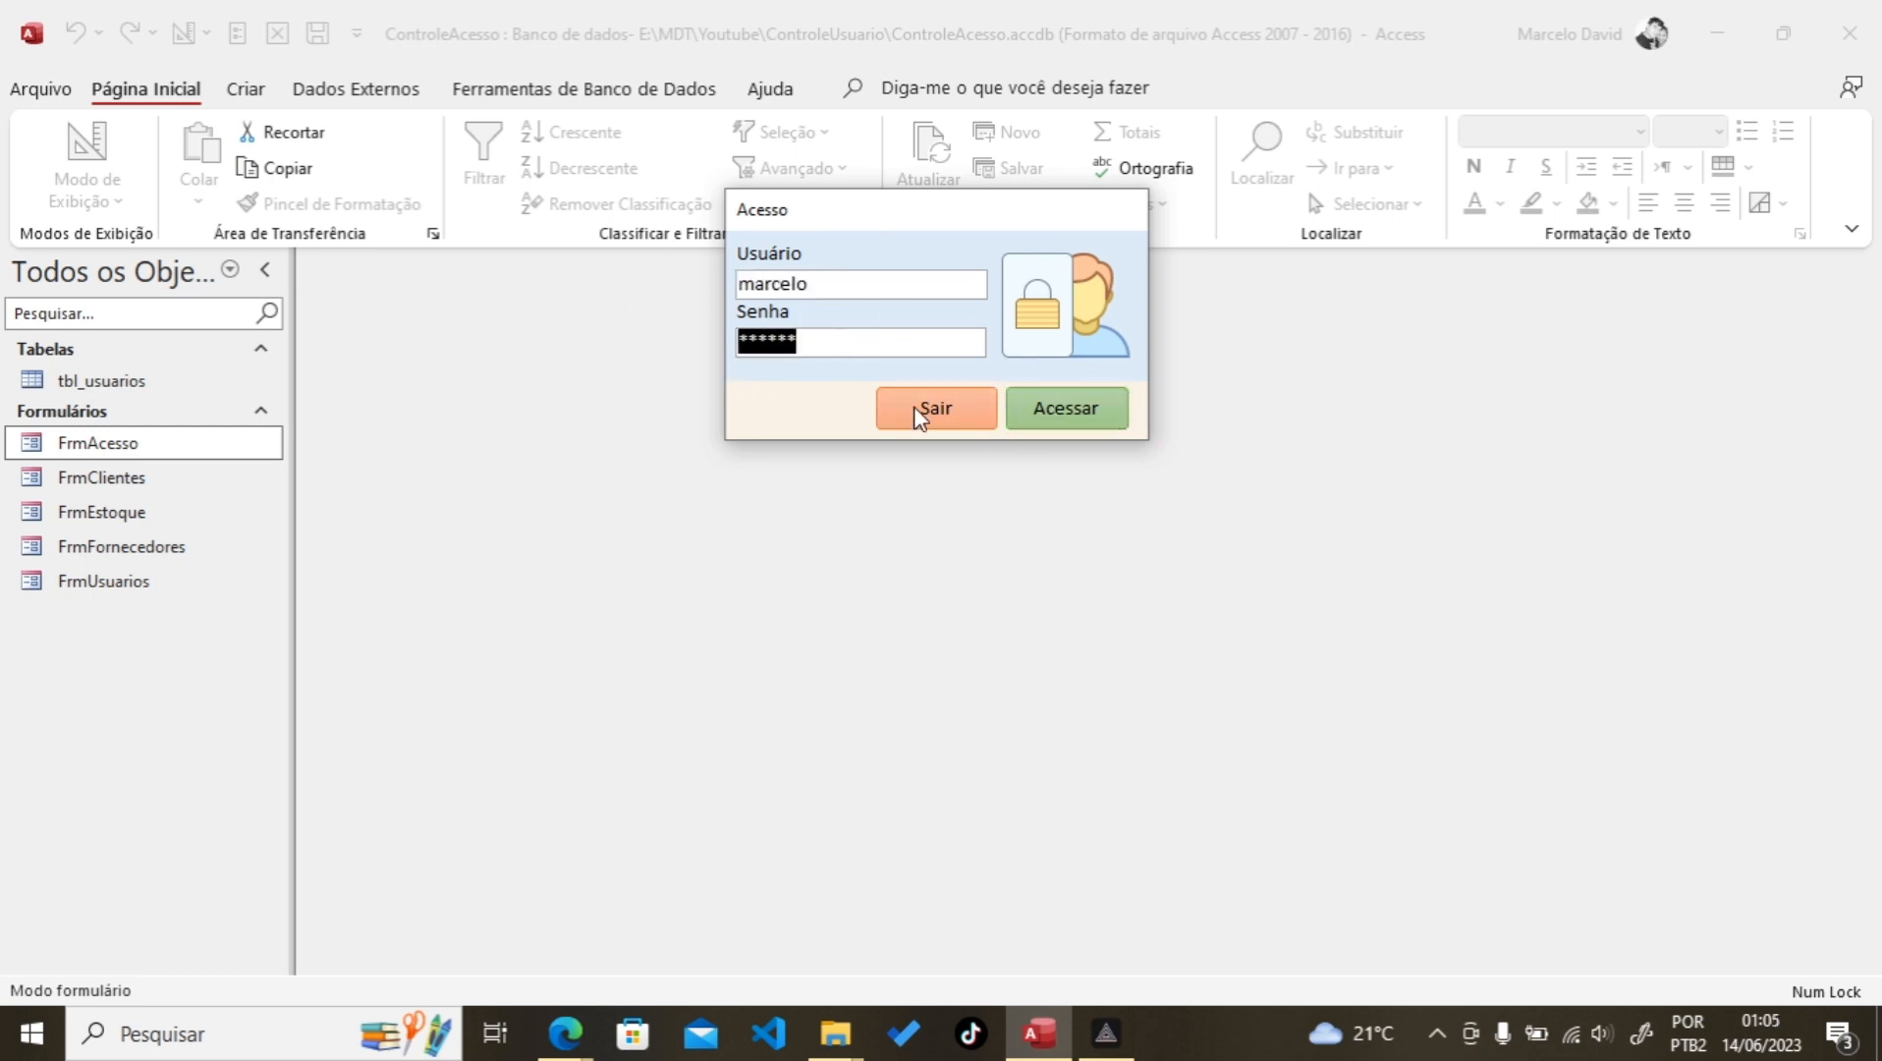
pyautogui.write('**')
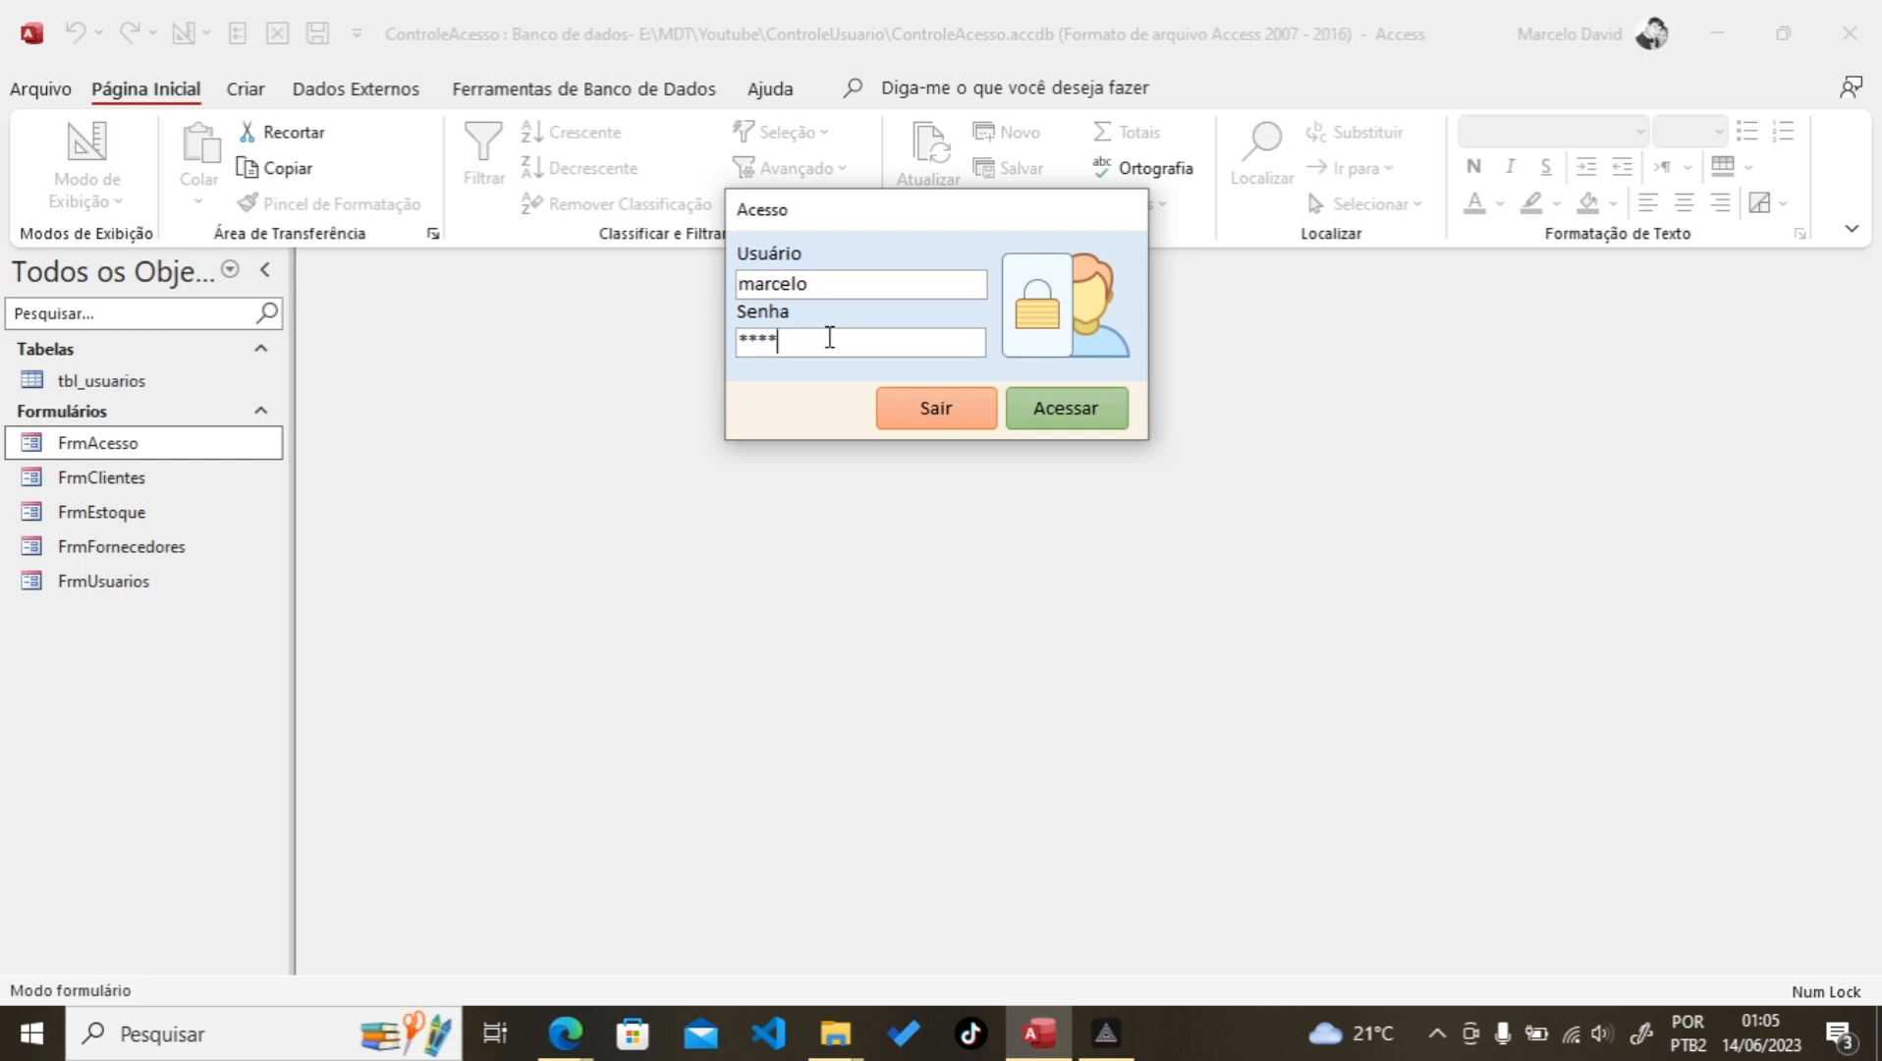
pyautogui.hotkey('shift', 'Tab')
pyautogui.click(1080, 418)
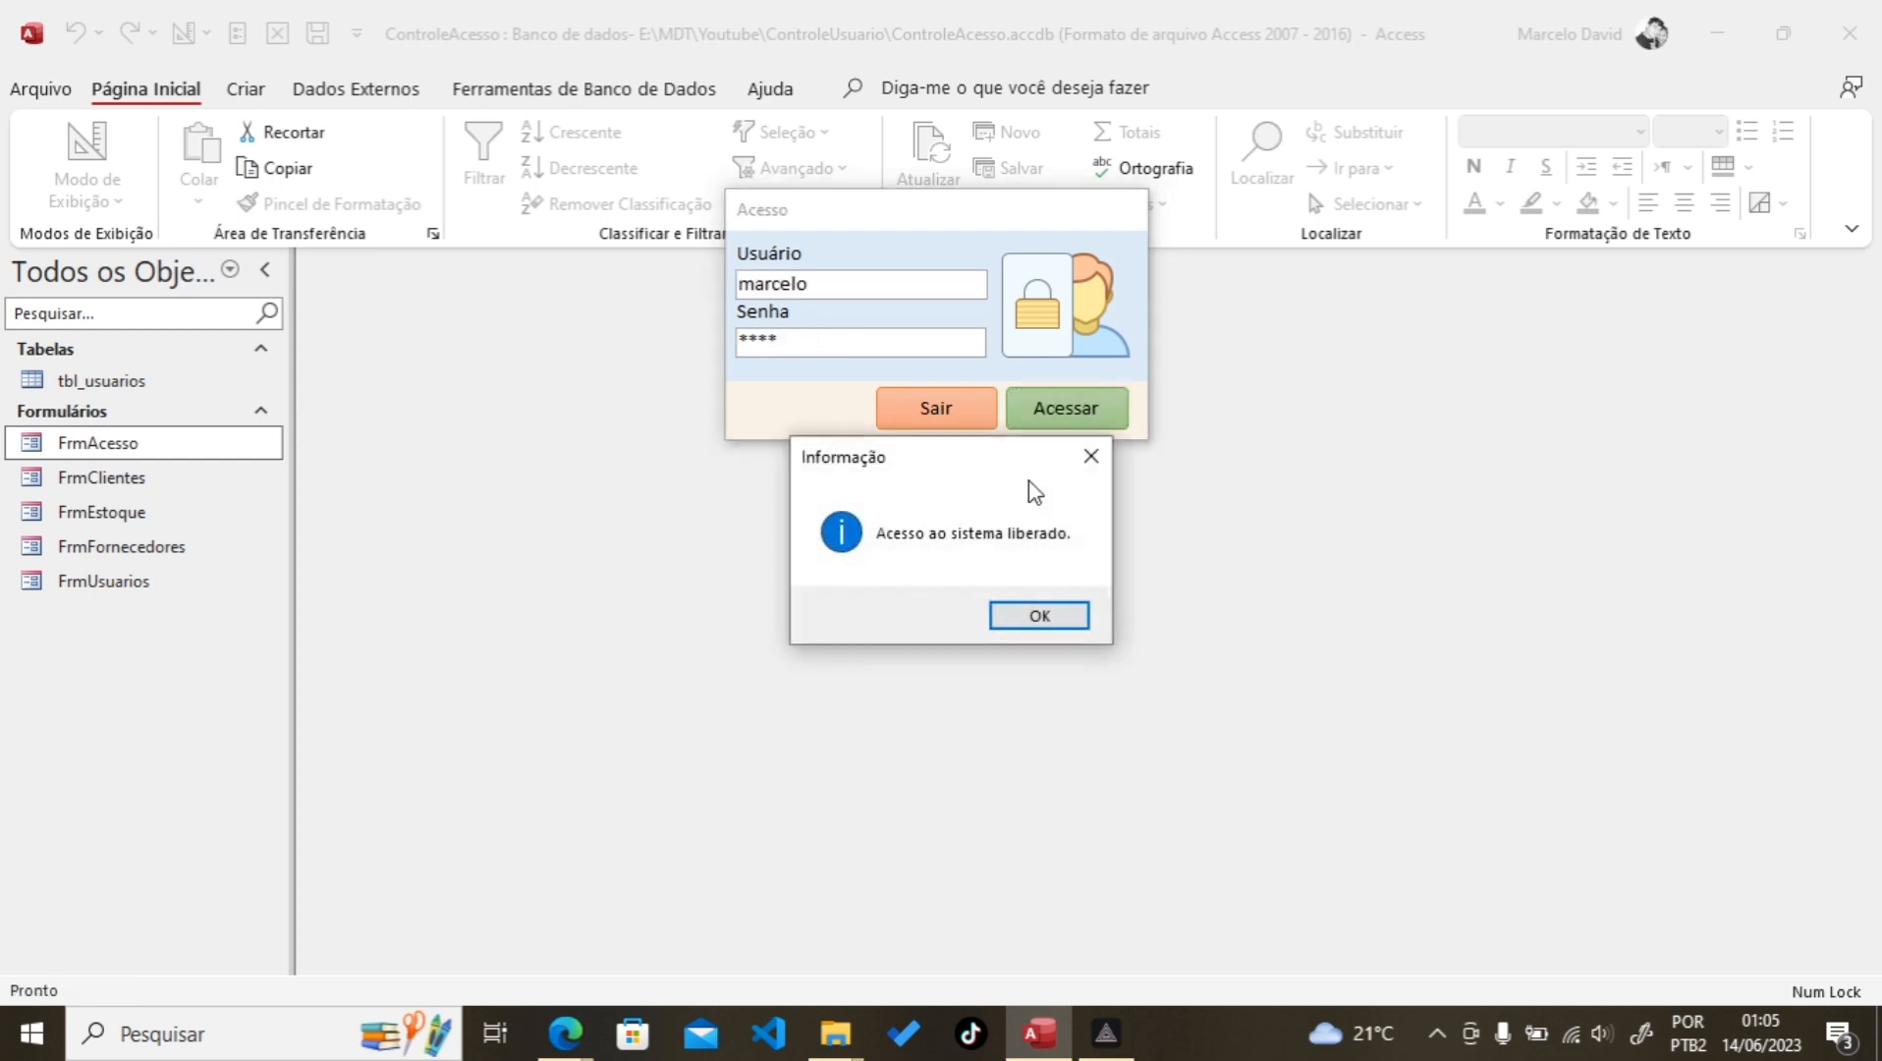
pyautogui.click(1026, 617)
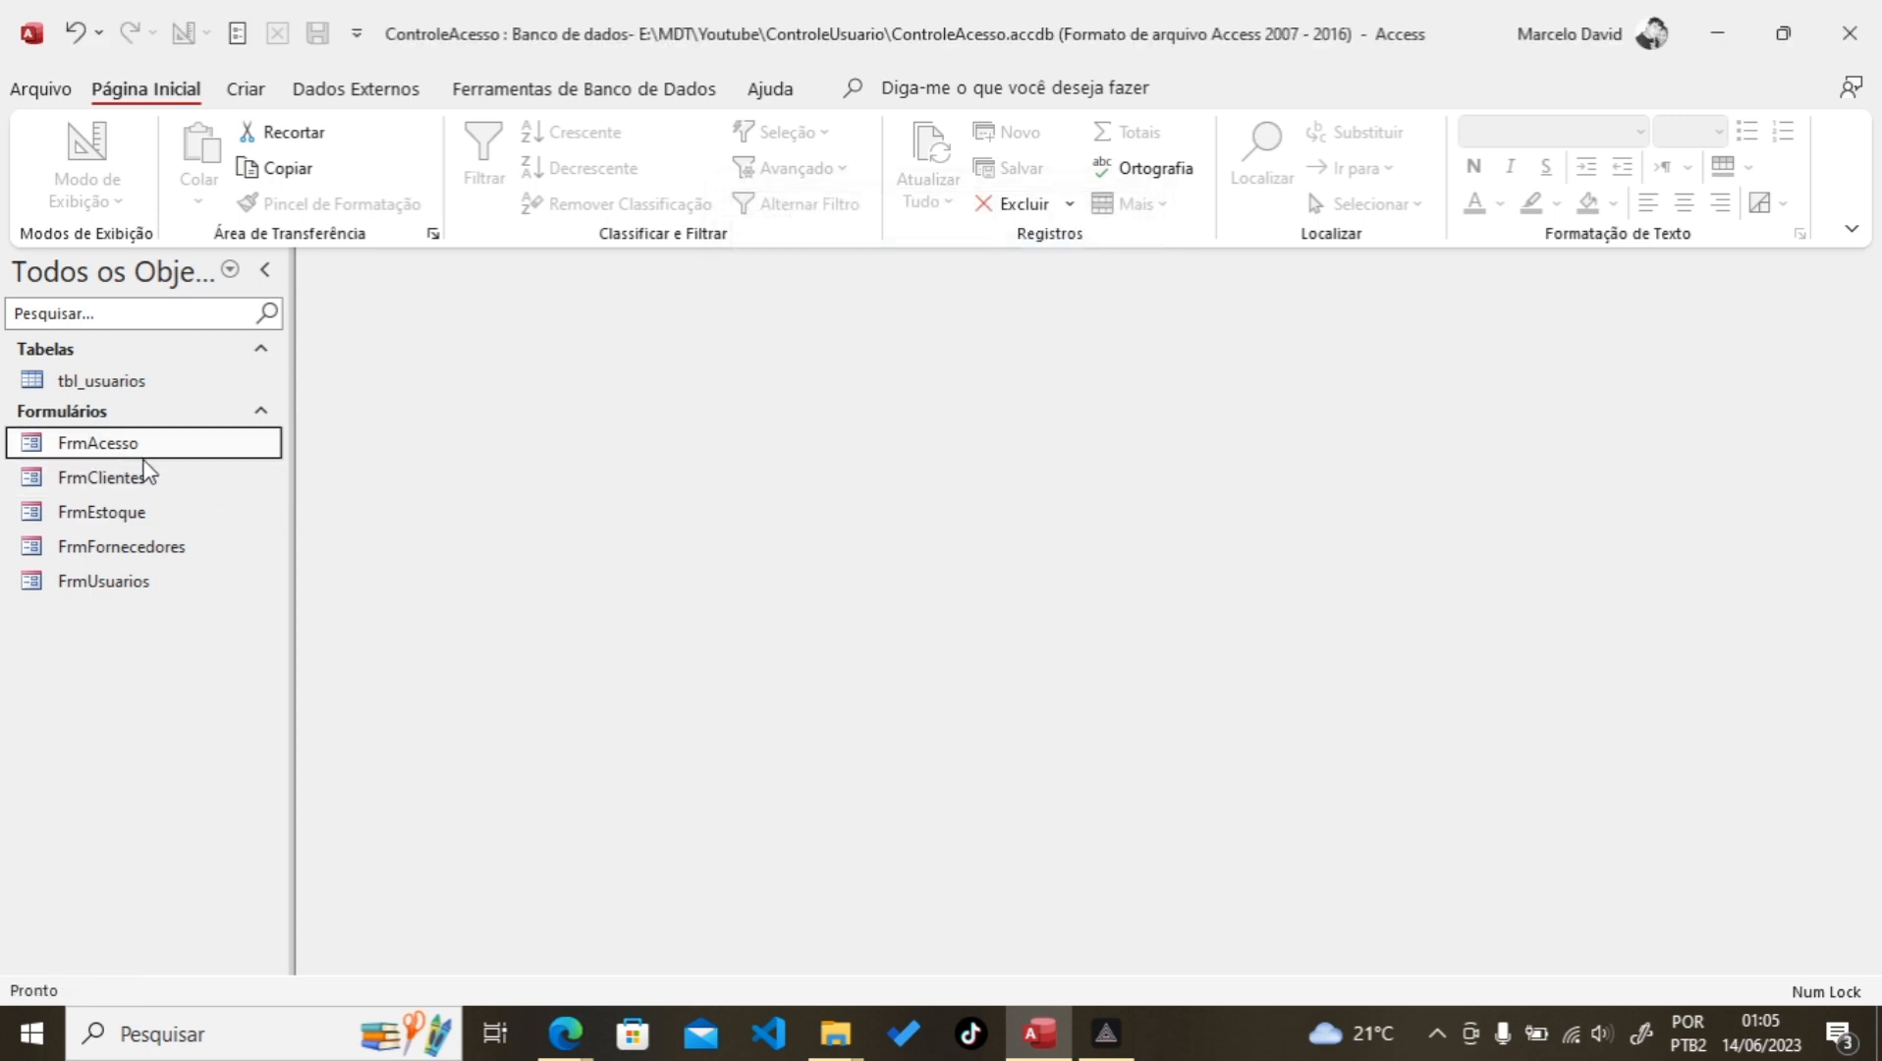
pyautogui.doubleClick(86, 488)
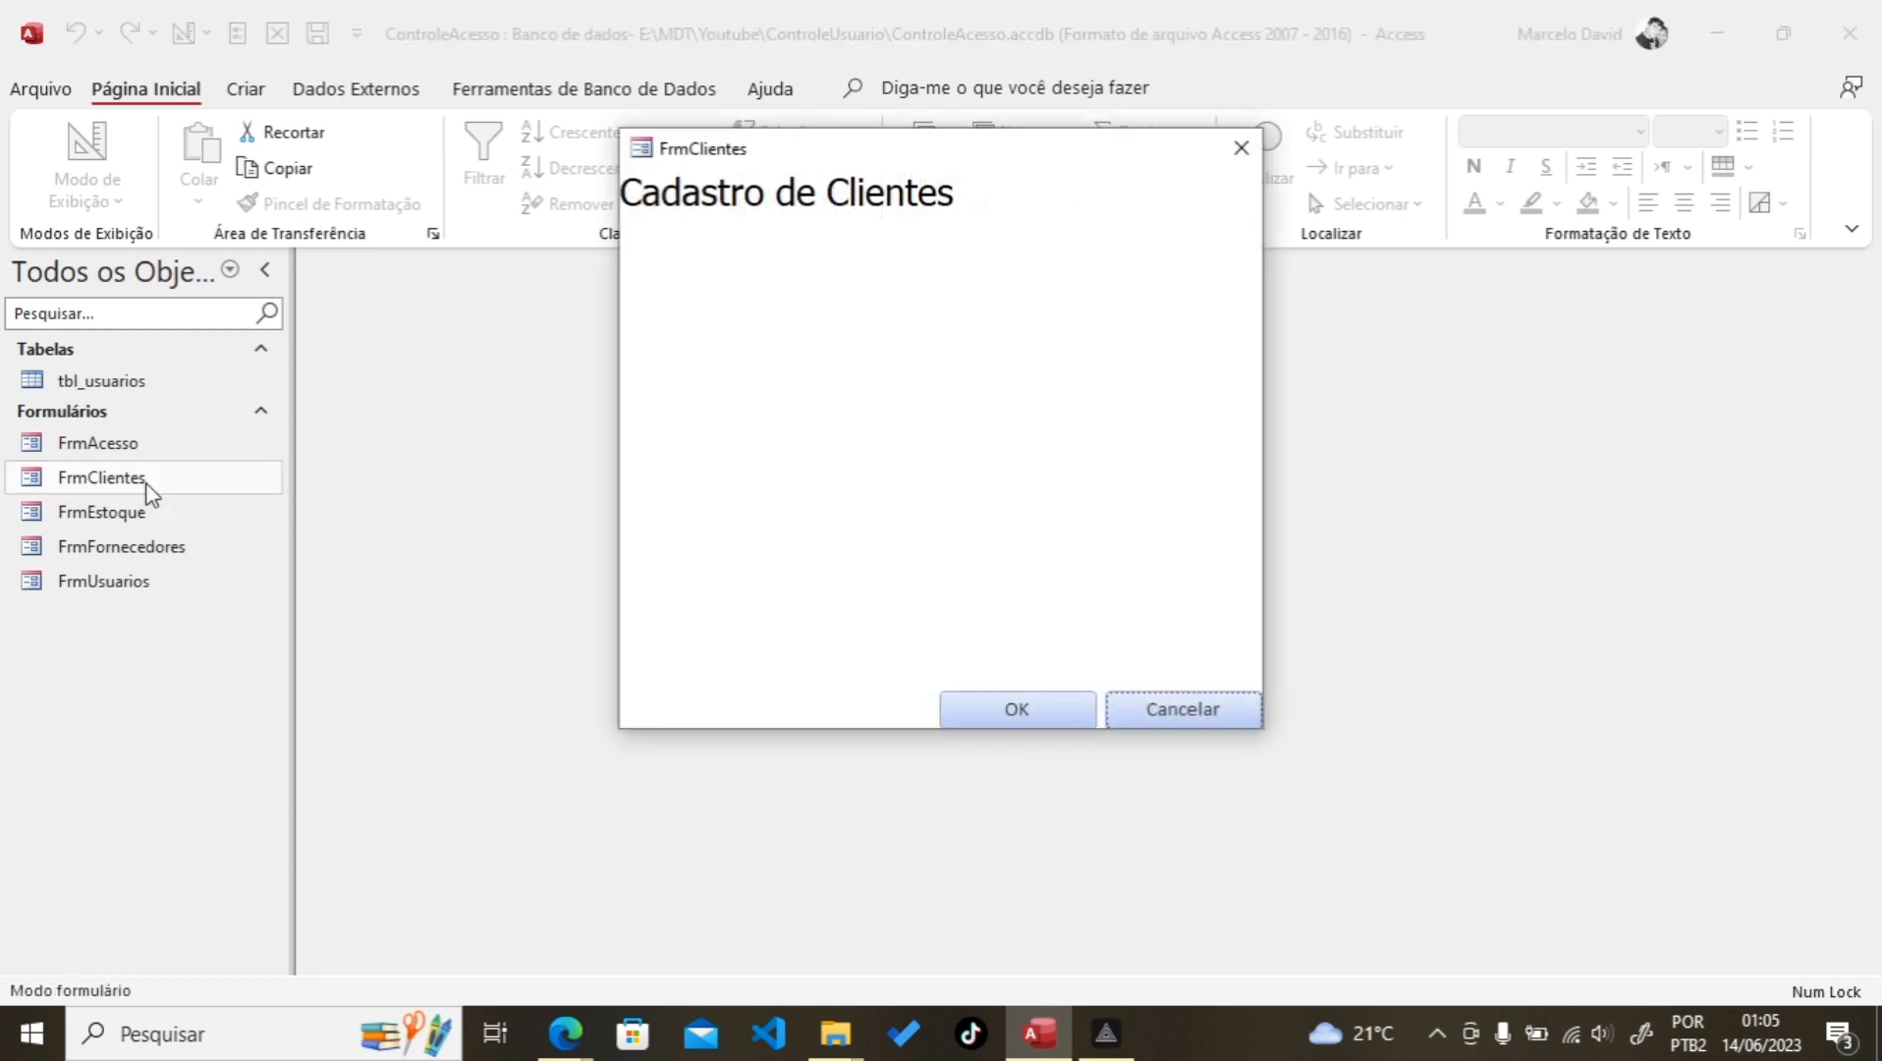
pyautogui.click(1242, 148)
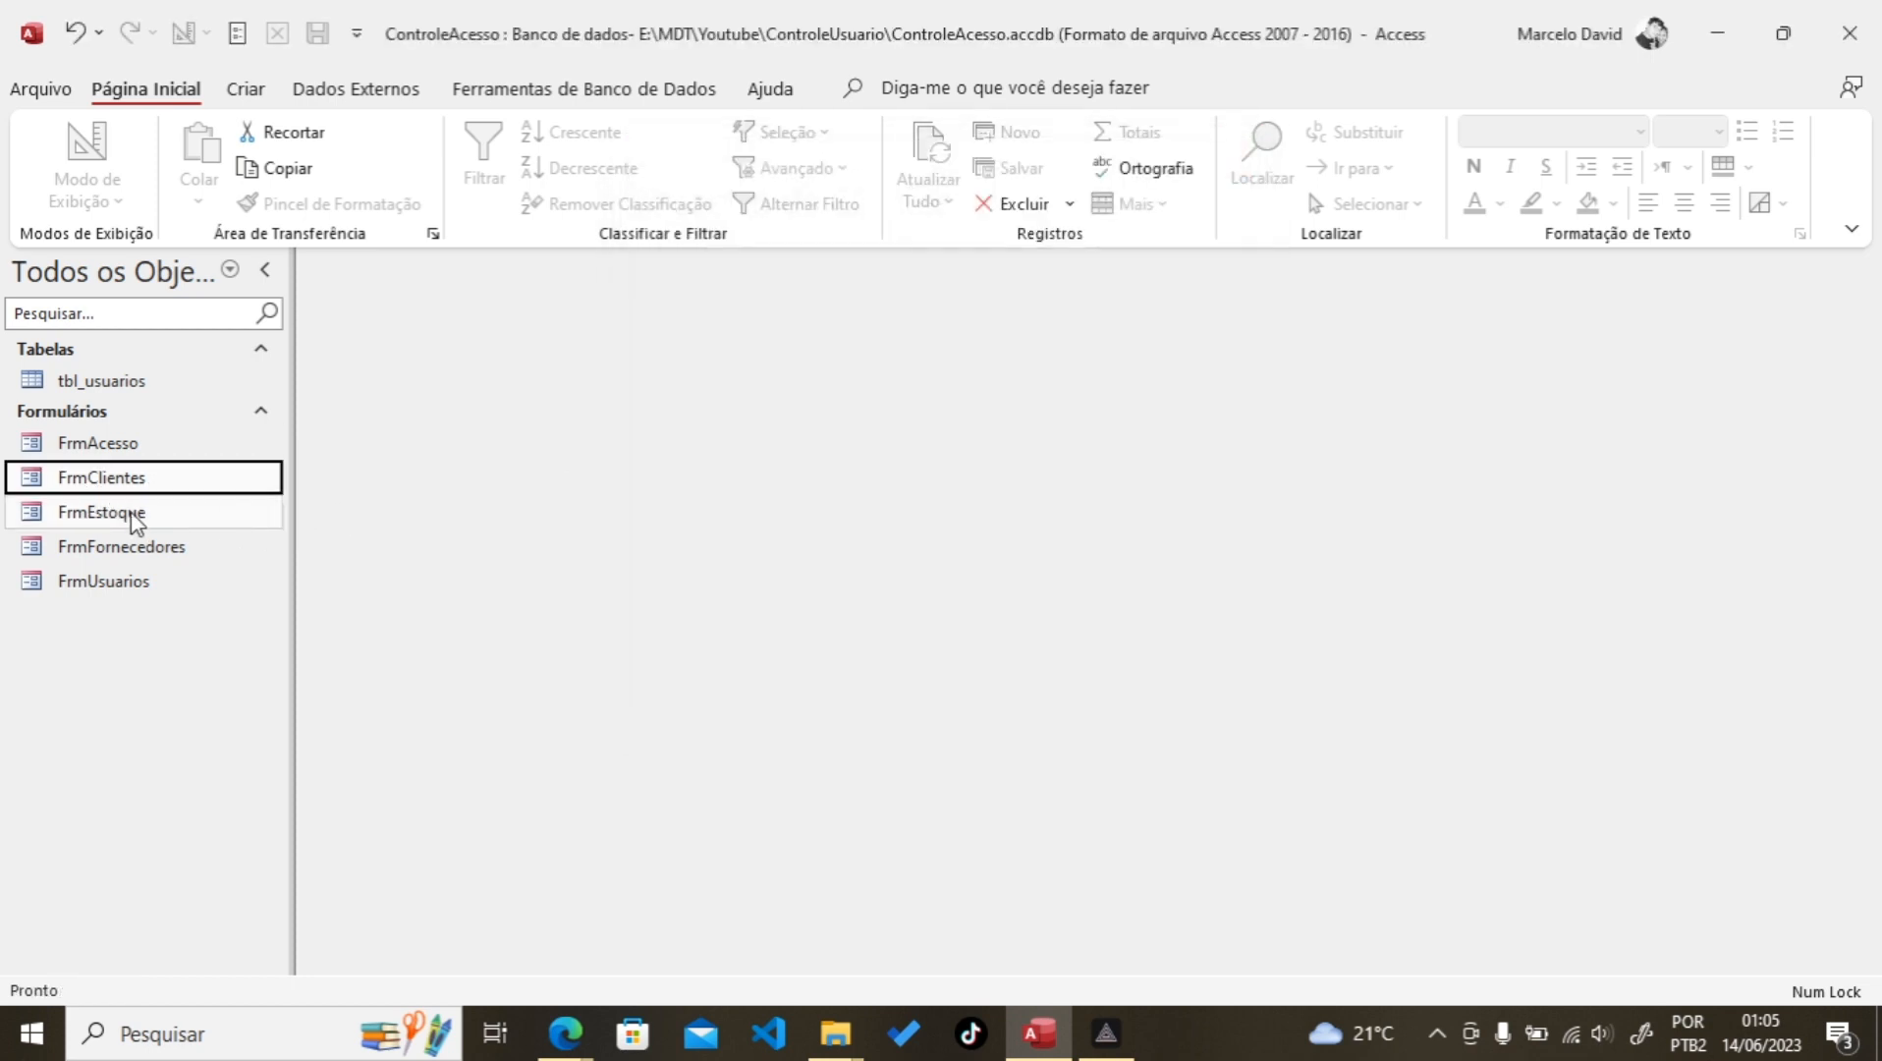
pyautogui.doubleClick(126, 514)
pyautogui.click(1242, 149)
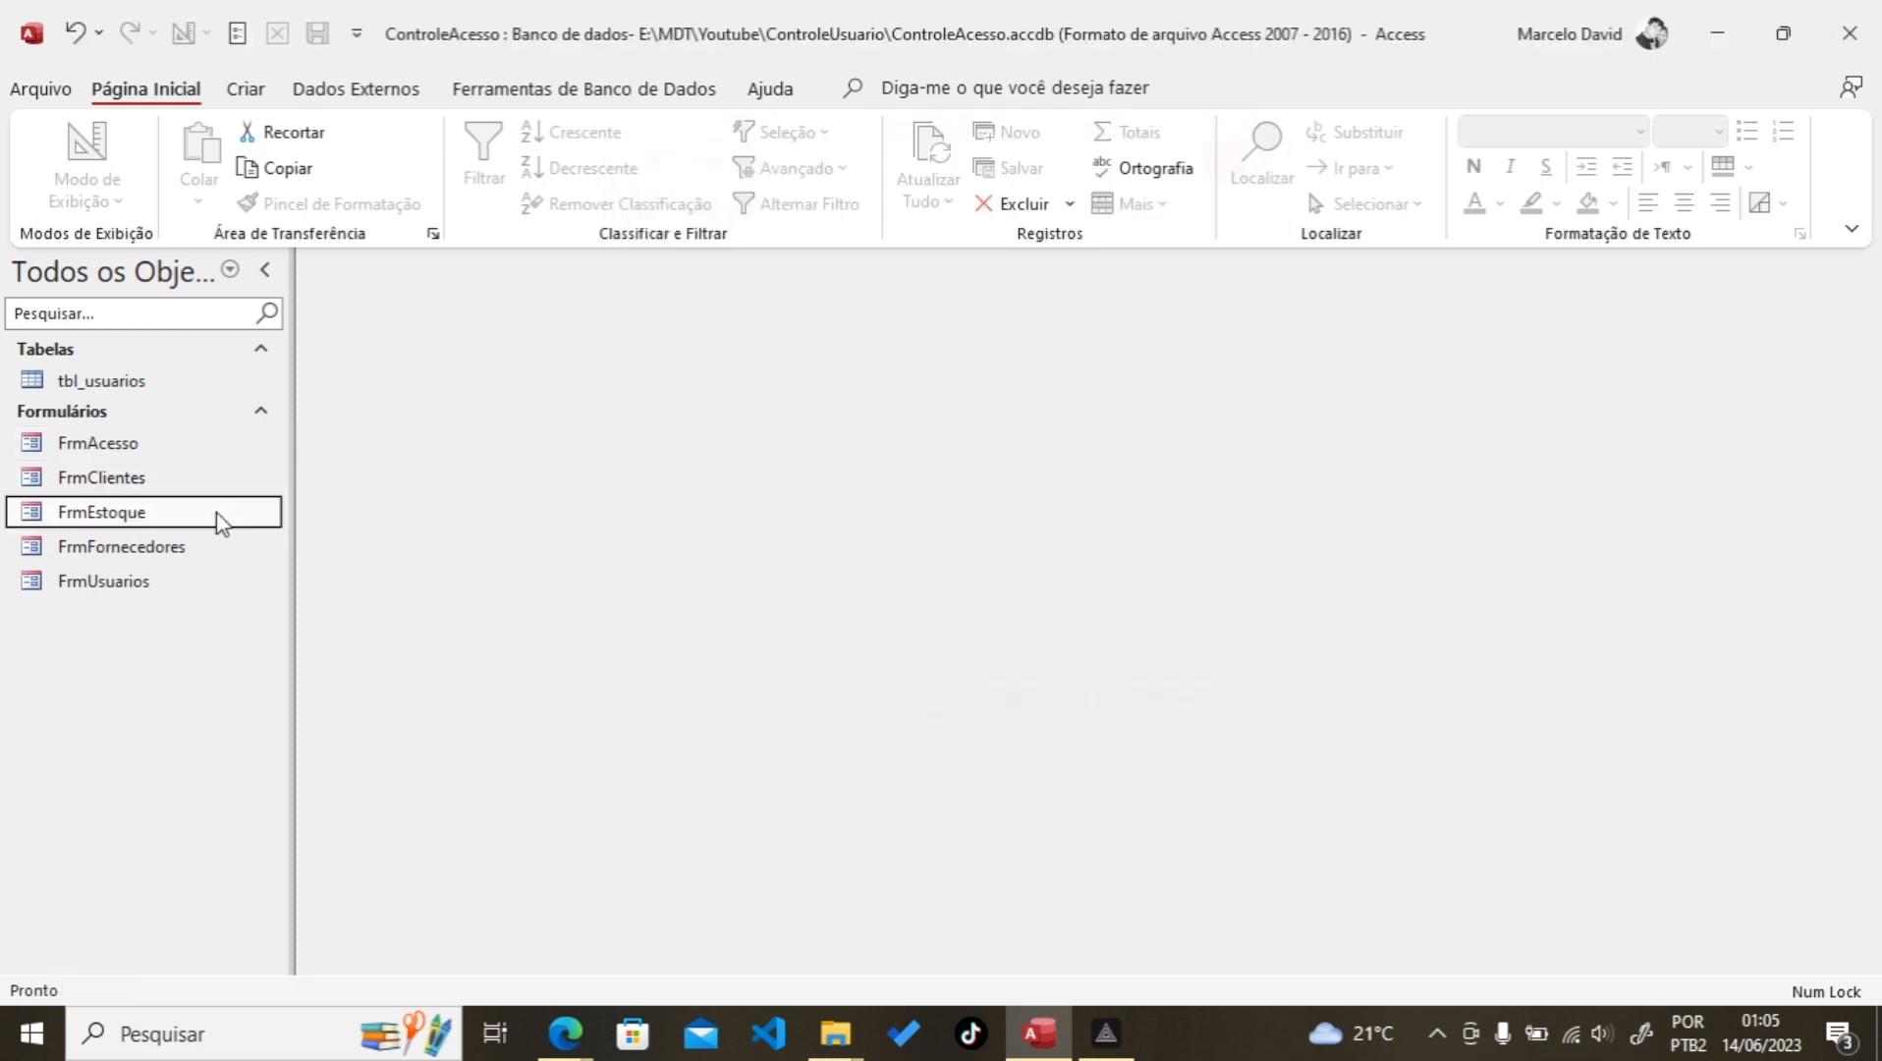
pyautogui.doubleClick(157, 547)
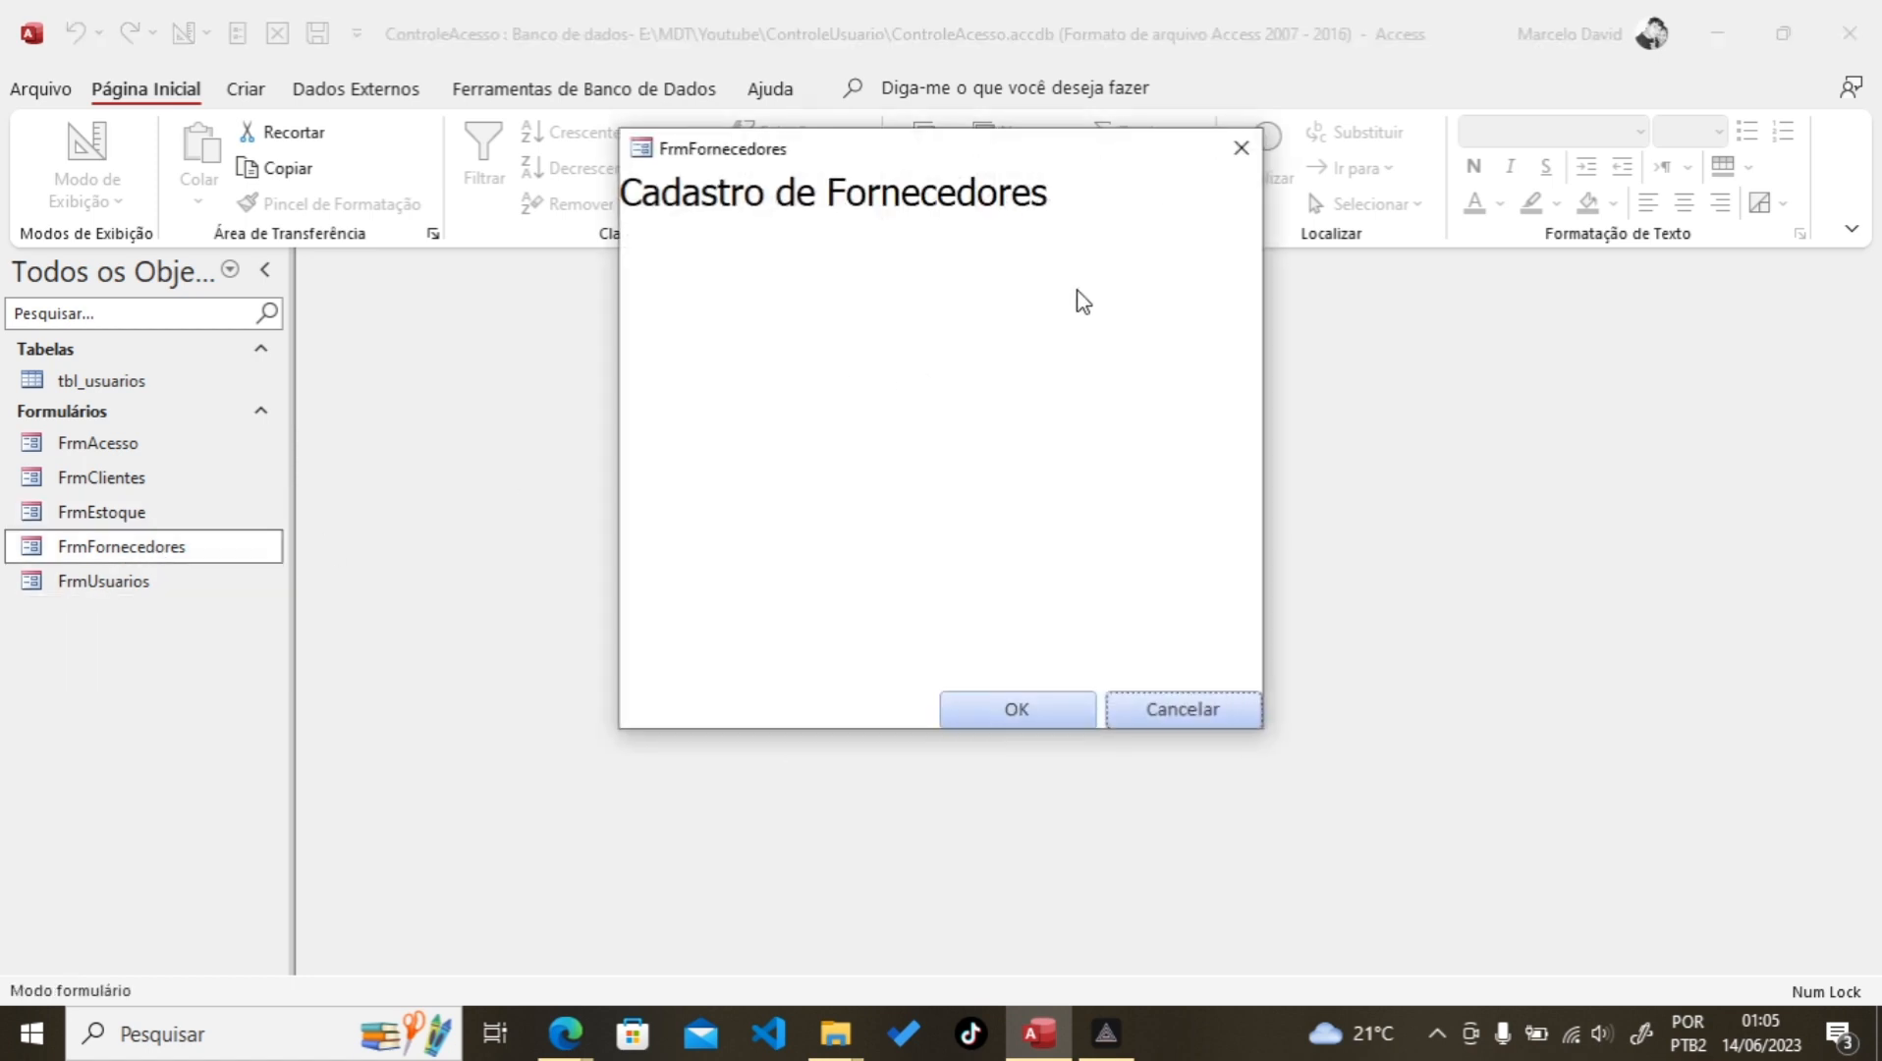
pyautogui.click(1241, 148)
pyautogui.click(109, 583)
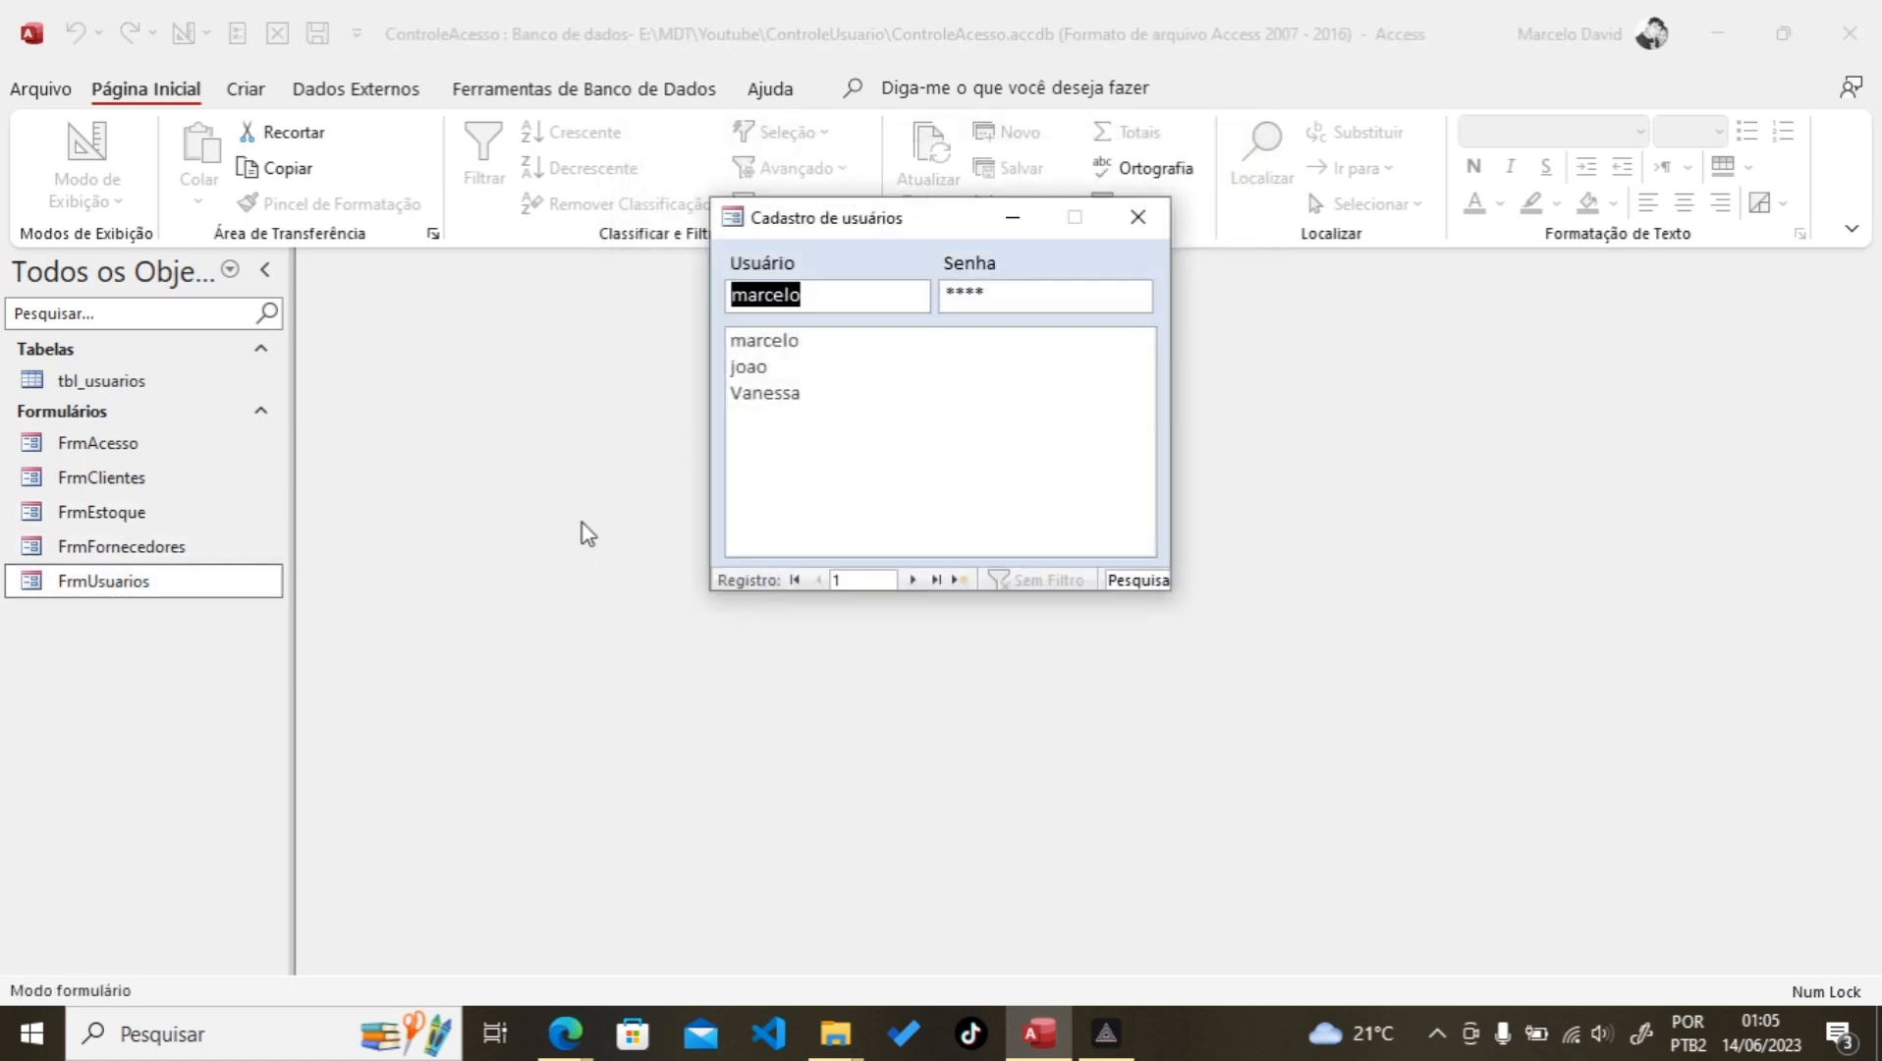
pyautogui.click(1139, 218)
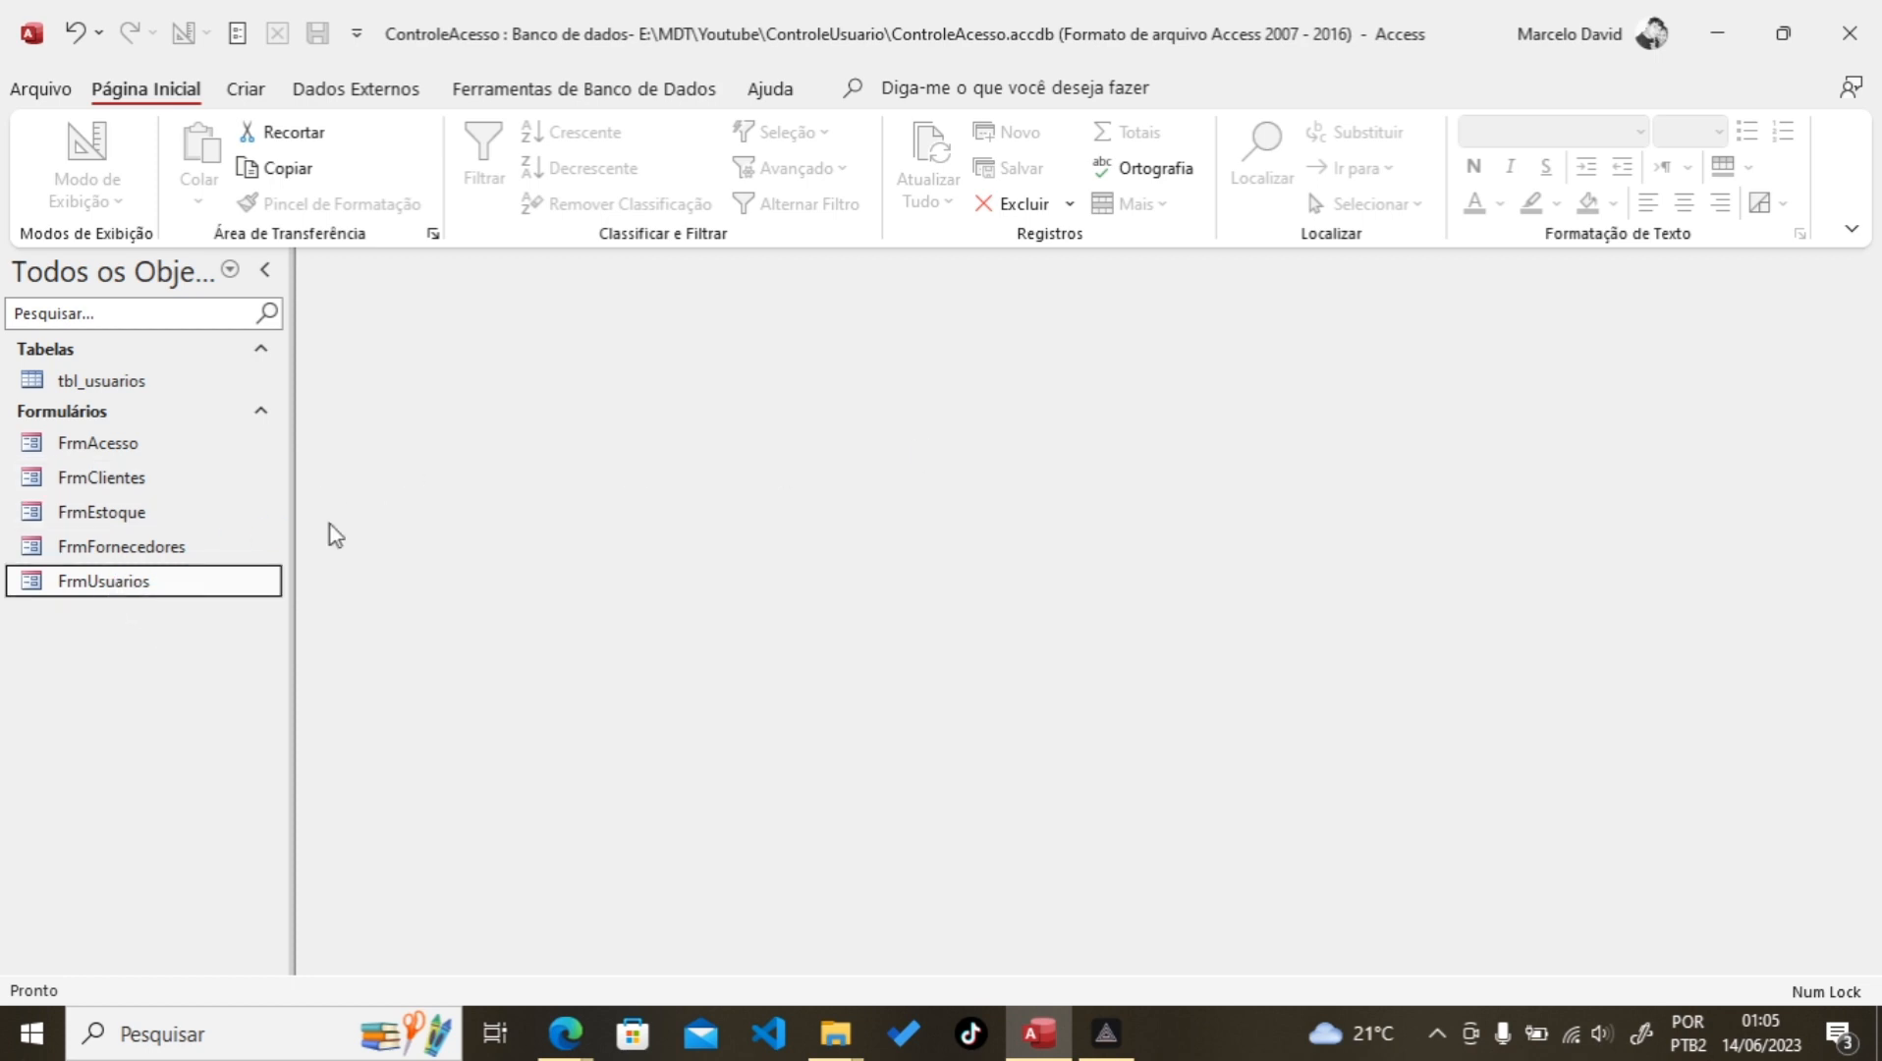
pyautogui.click(778, 344)
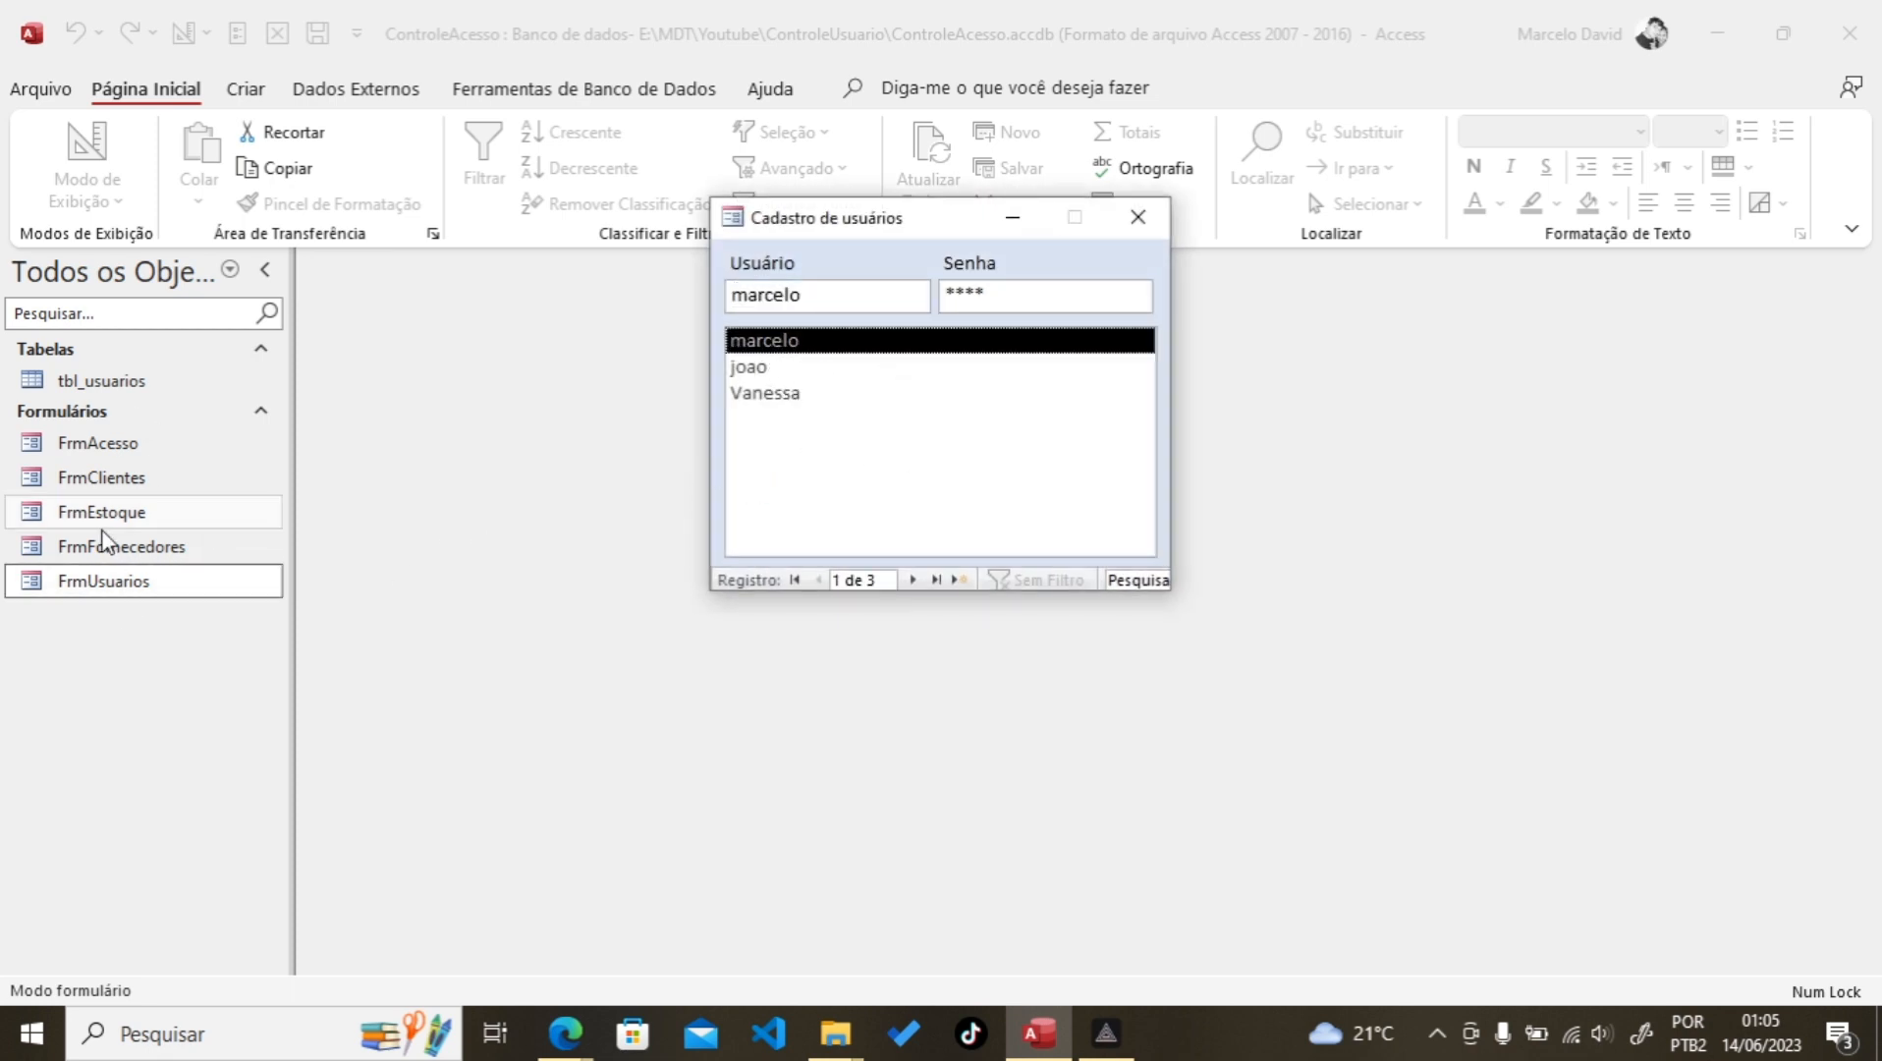
pyautogui.click(759, 366)
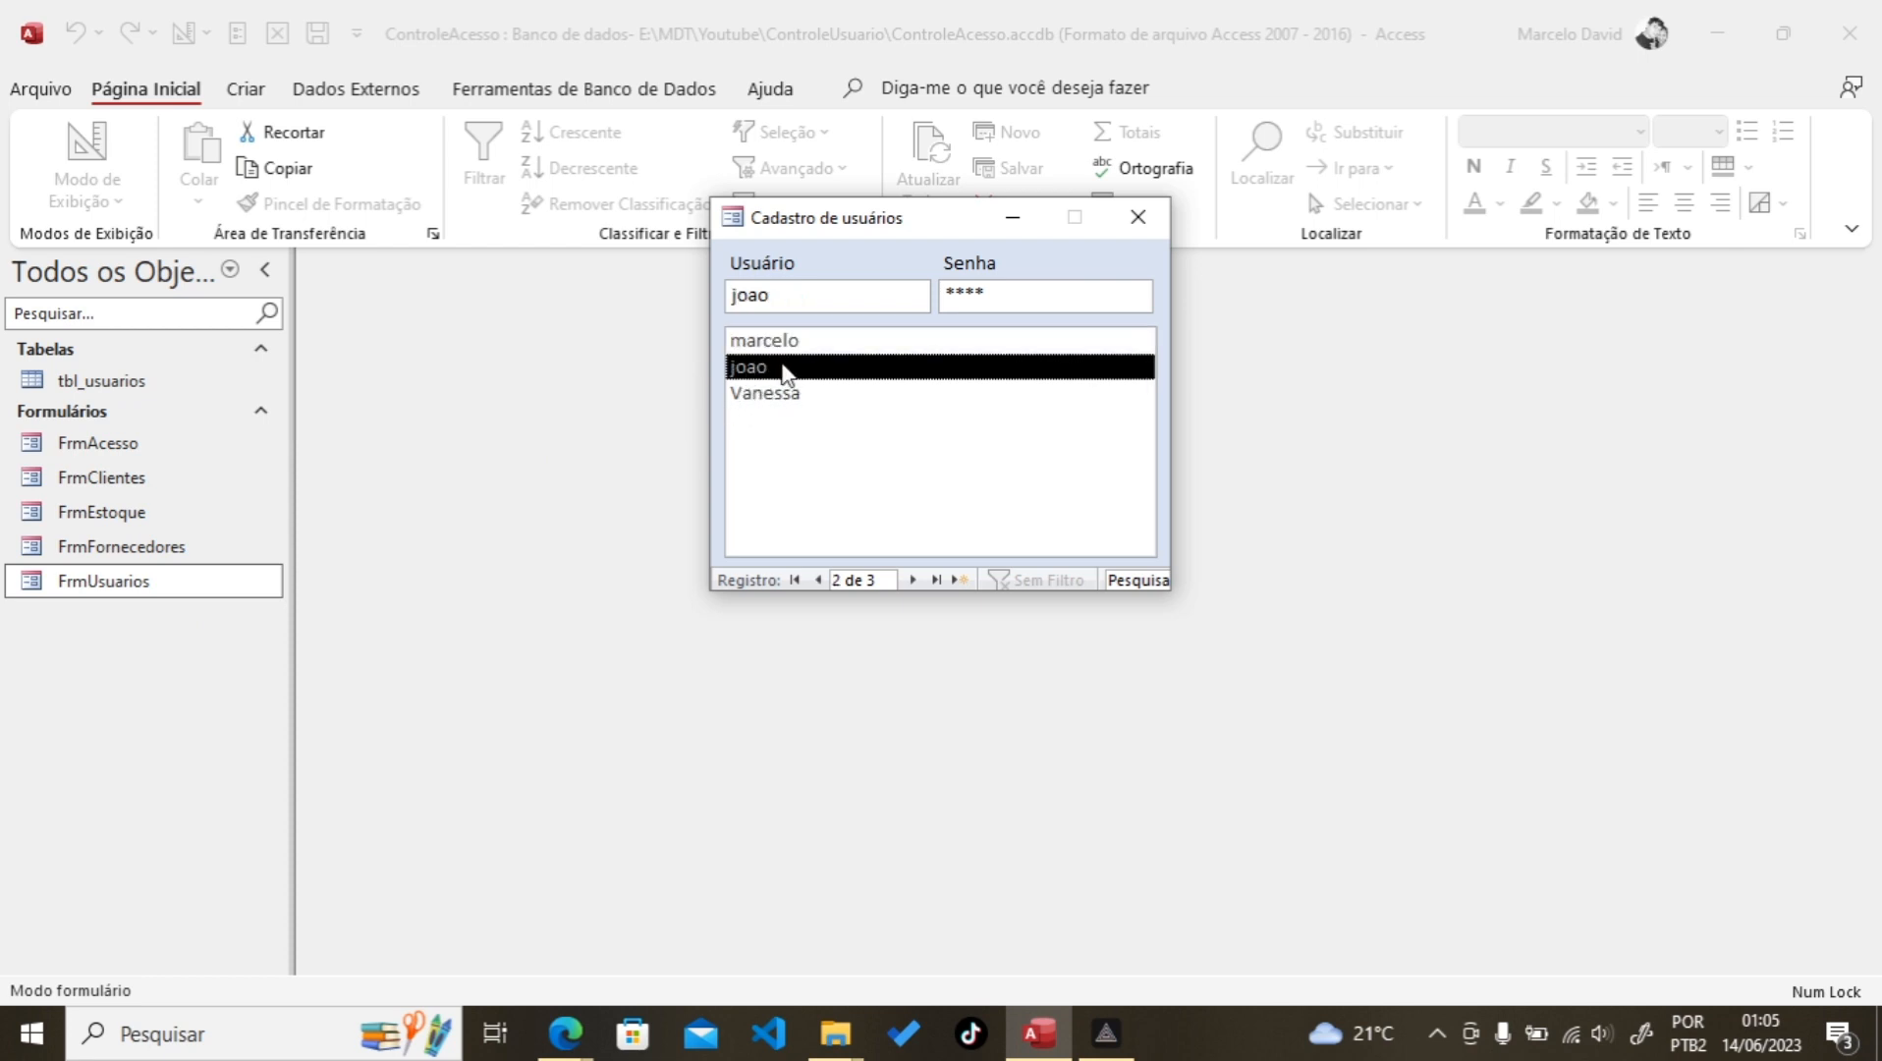
pyautogui.click(114, 517)
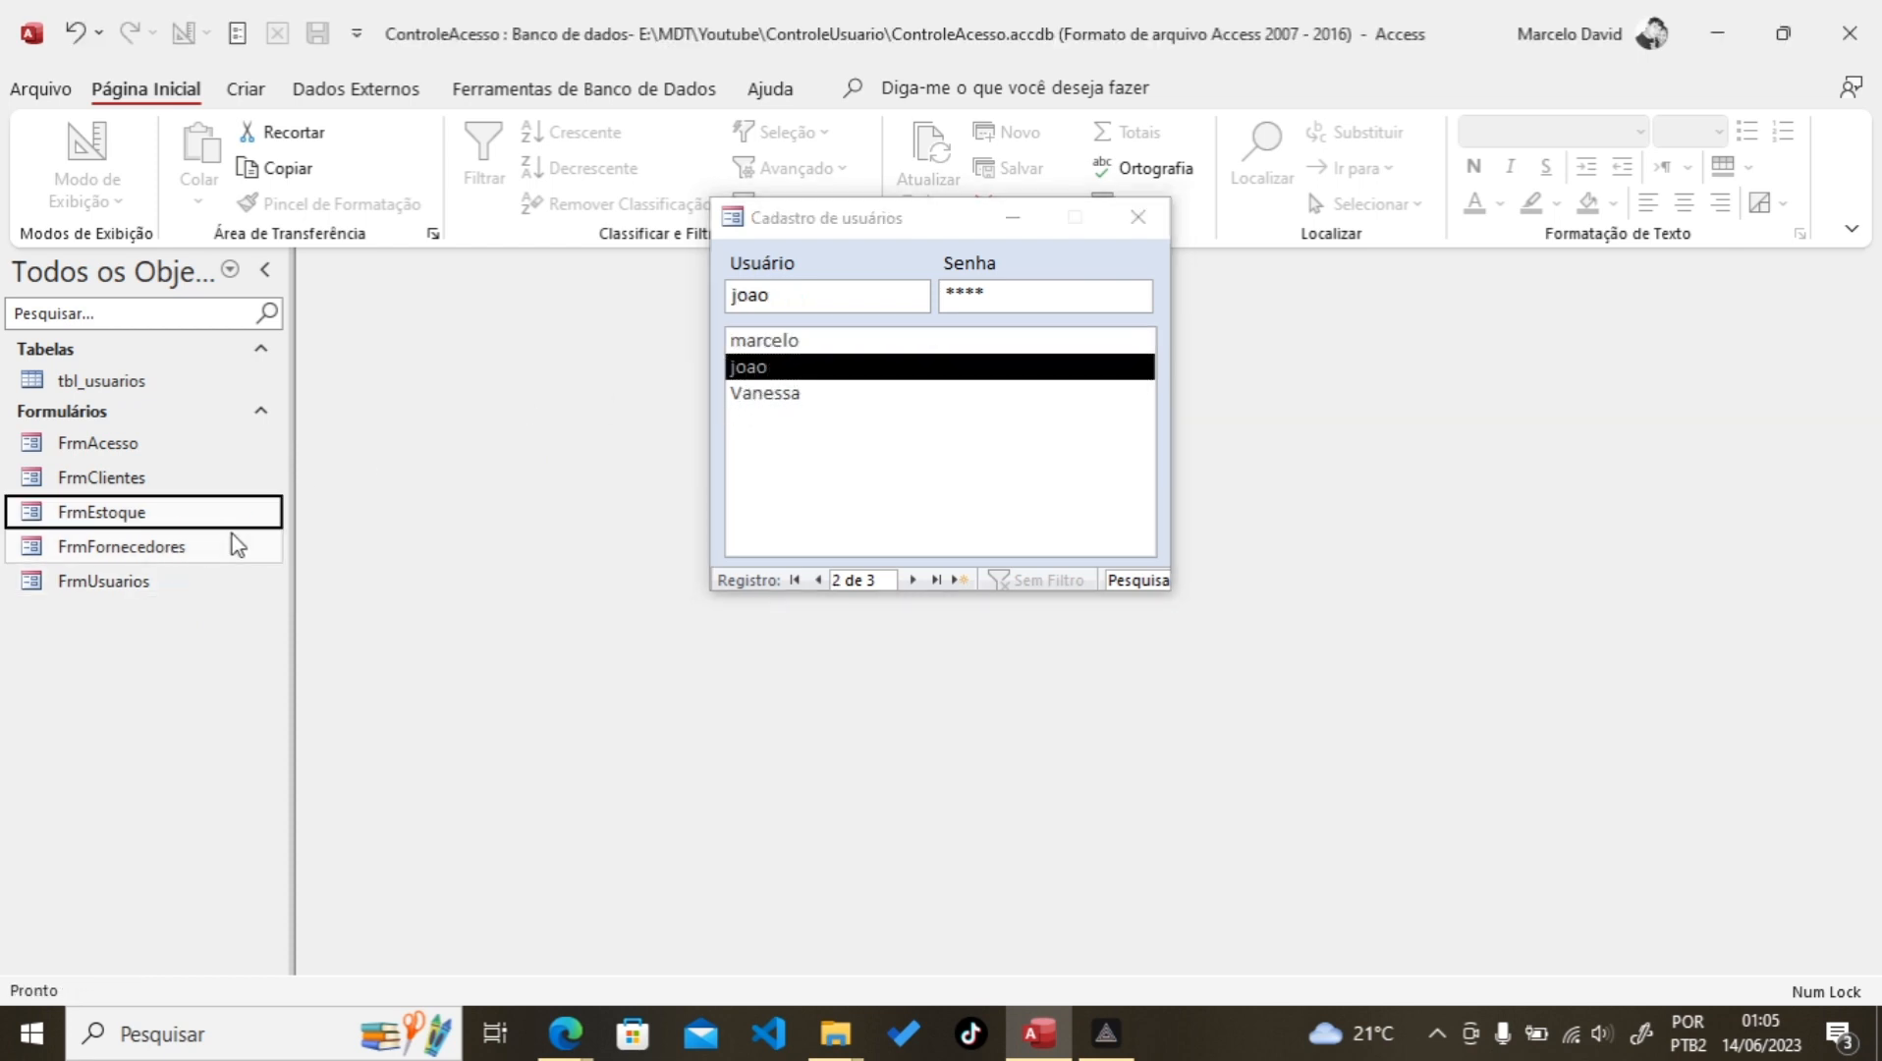
pyautogui.click(186, 548)
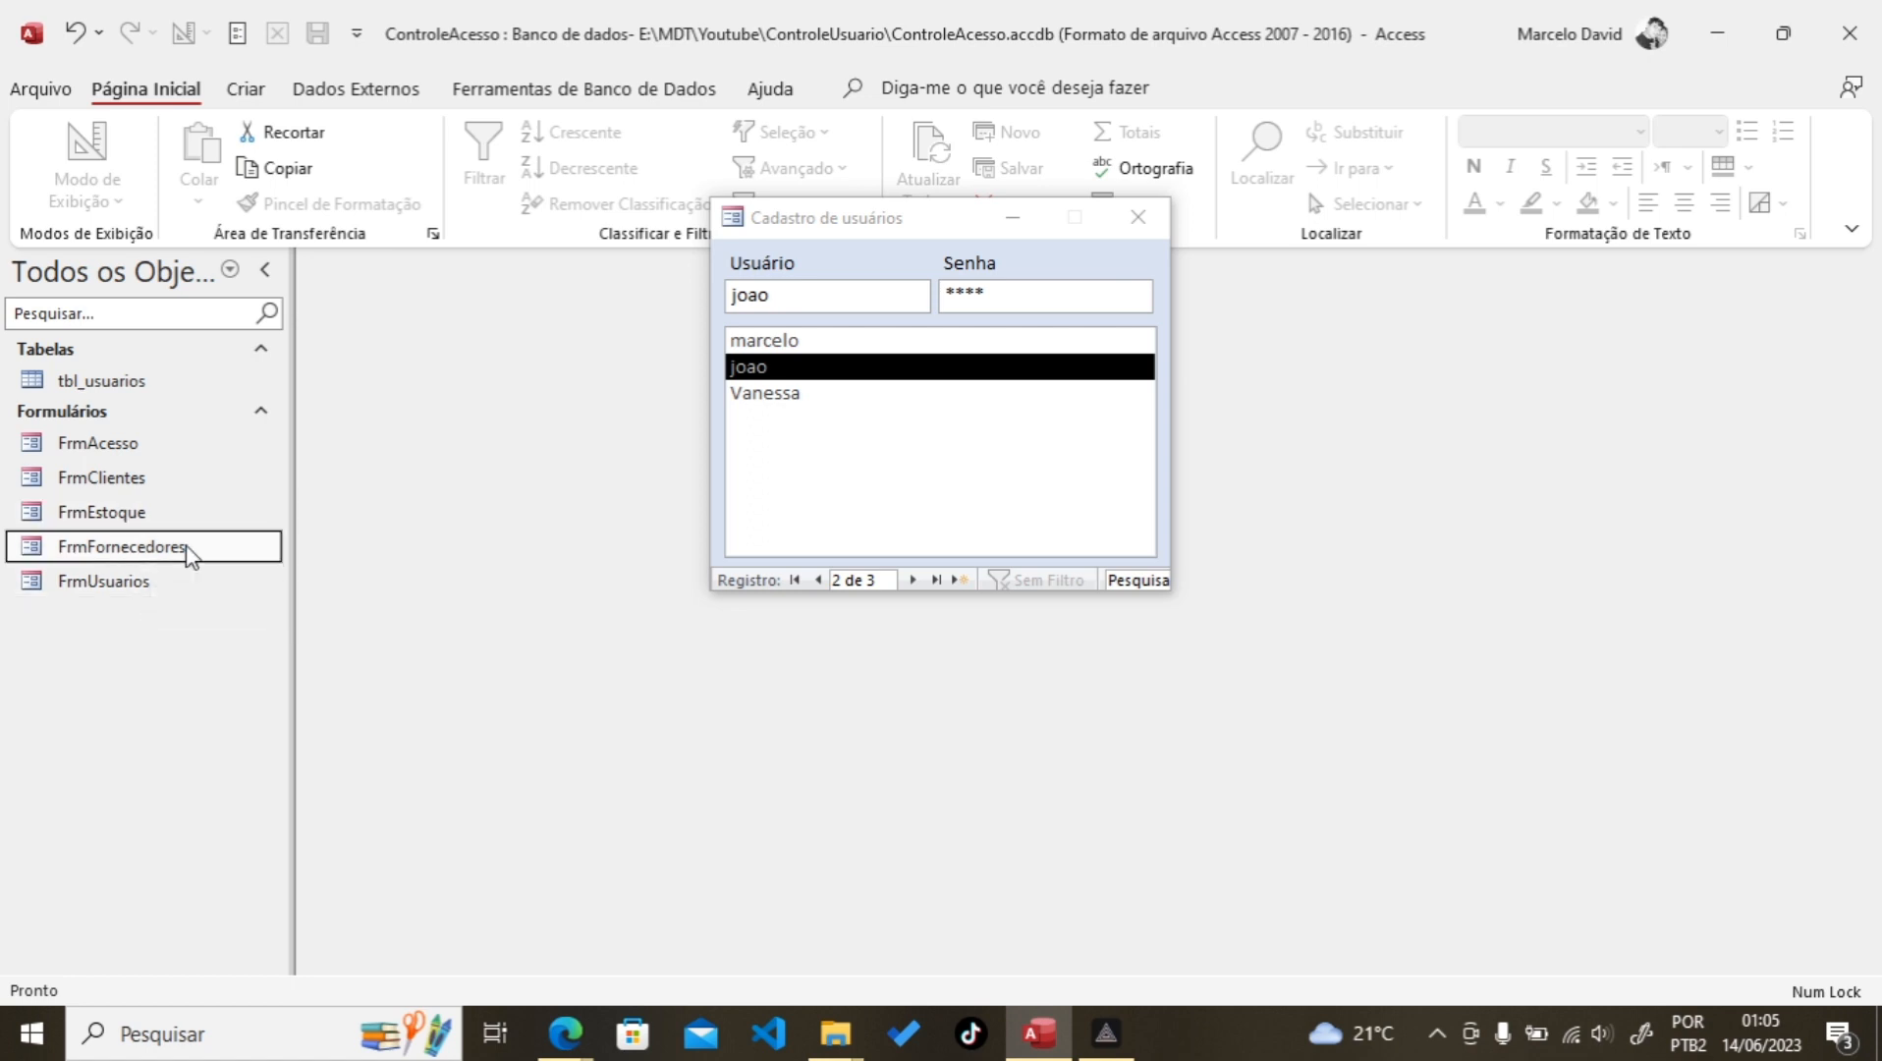
pyautogui.press('Down')
pyautogui.click(764, 396)
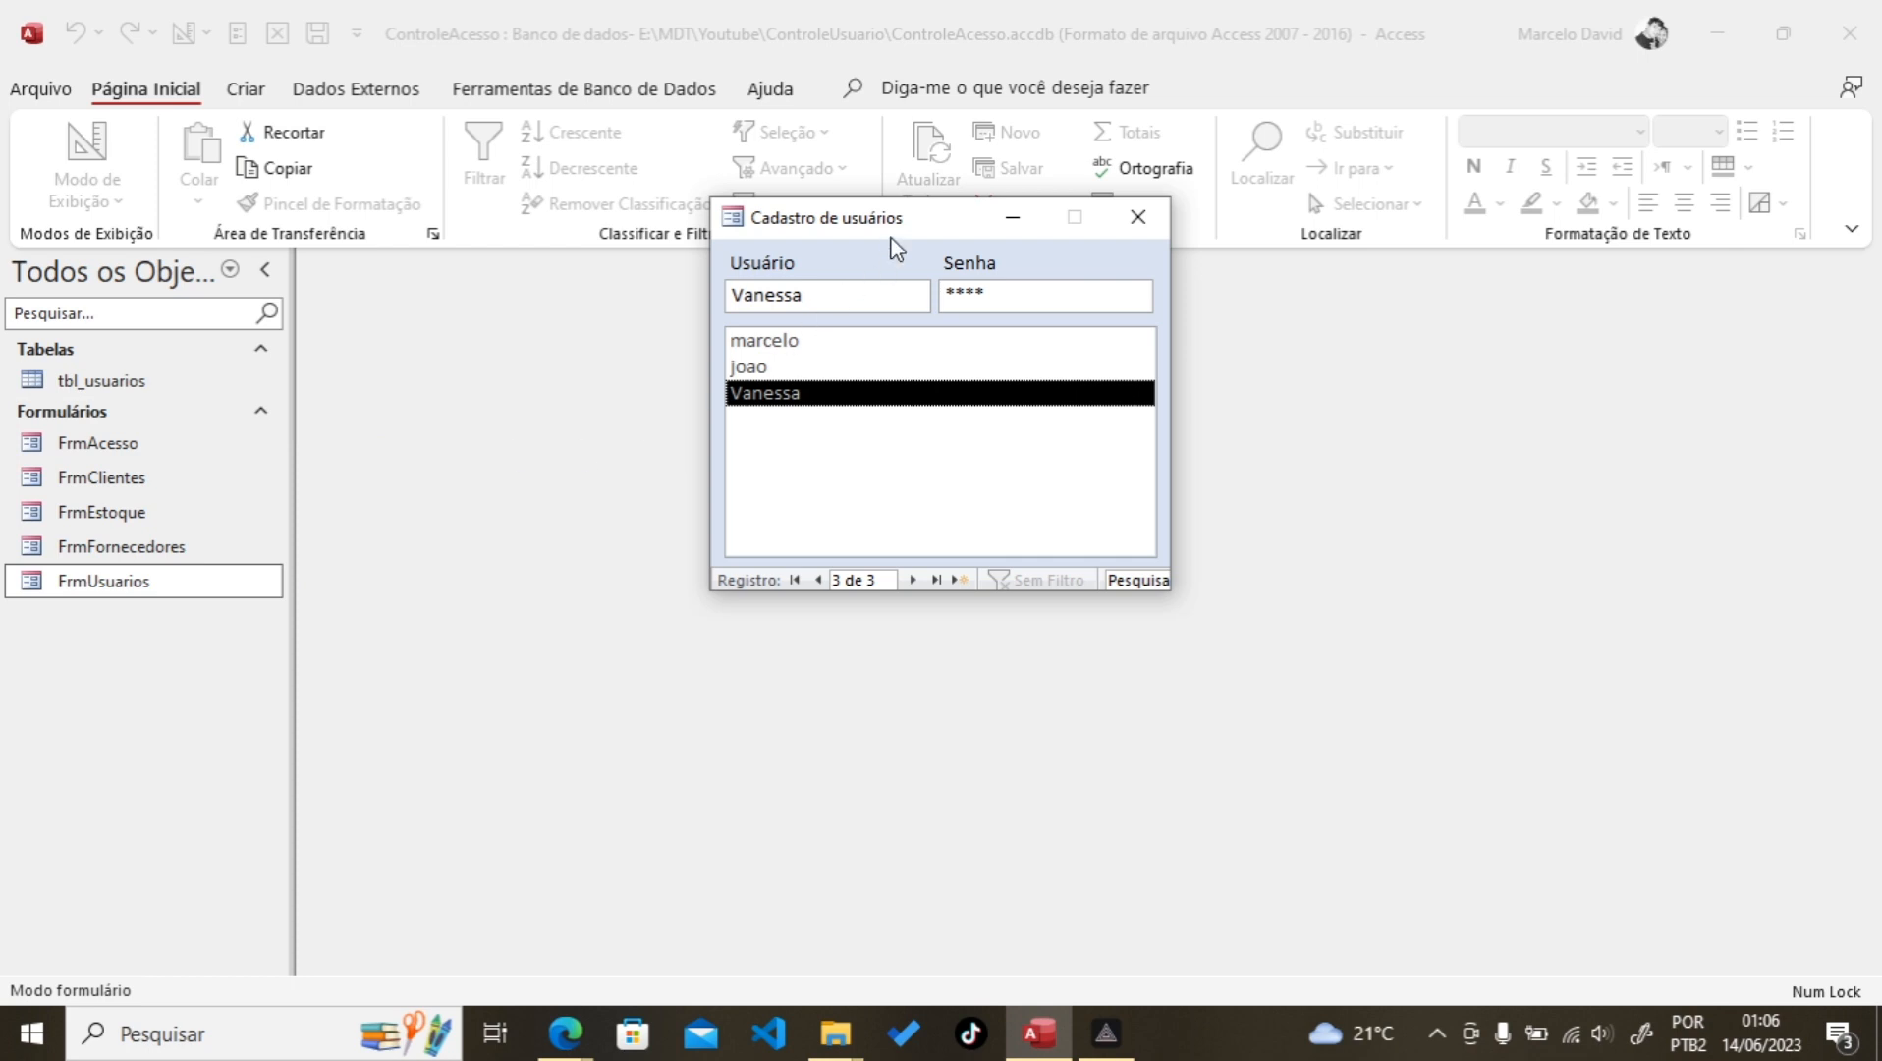
pyautogui.moveTo(897, 228); pyautogui.dragTo(870, 308)
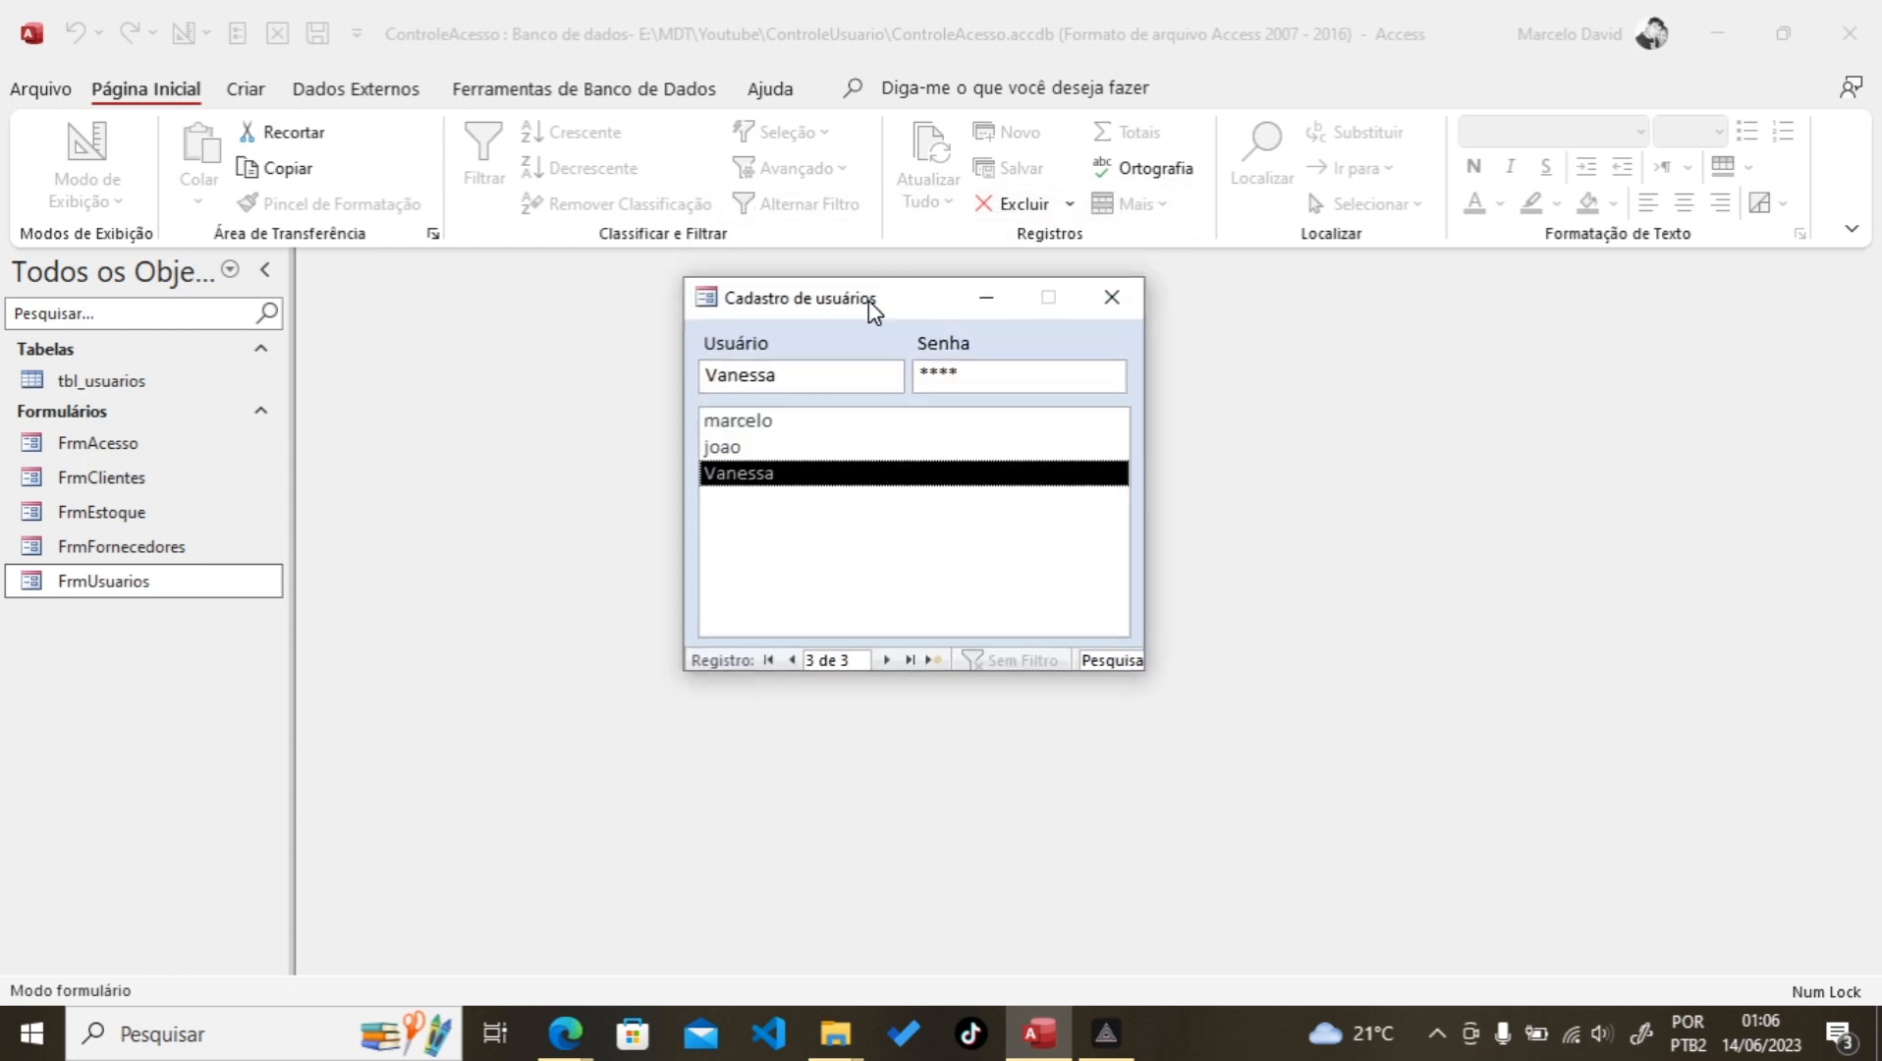
pyautogui.click(1108, 305)
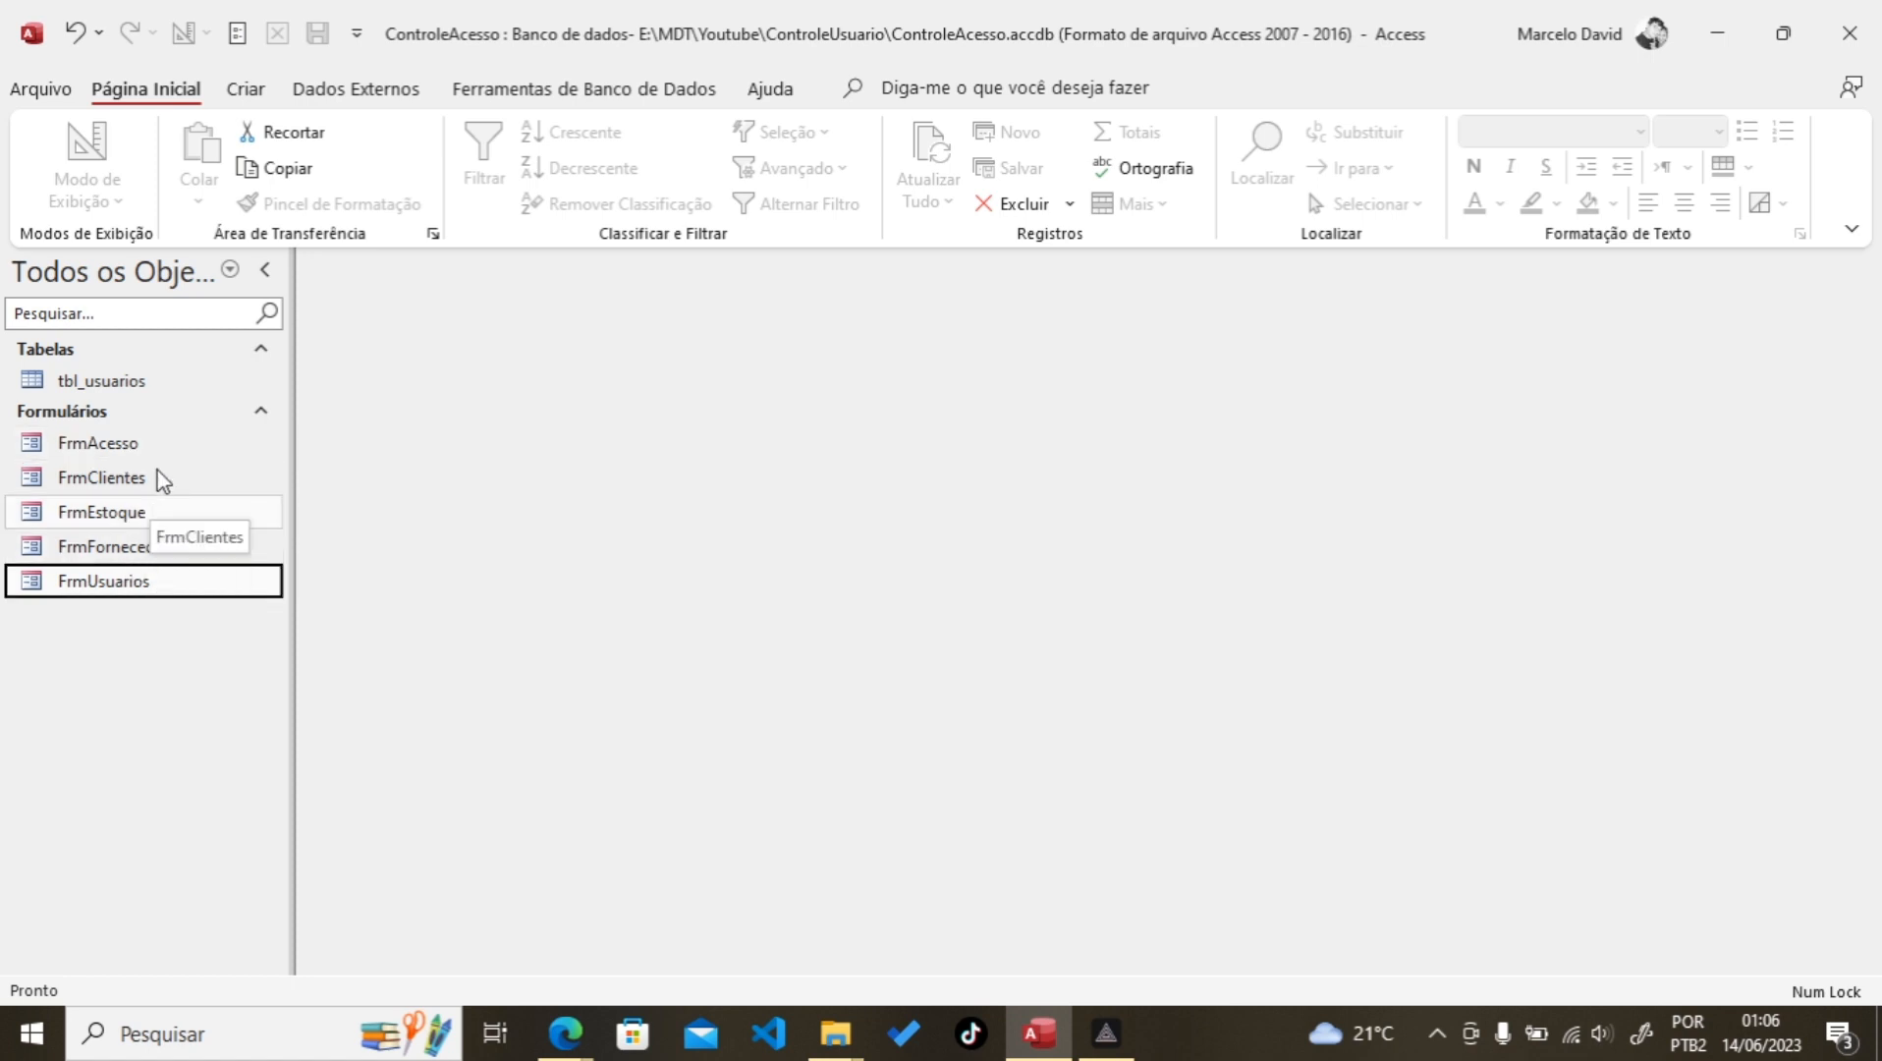
# Step: Create a new blank table saved as tbl_formularios and open it in Design view
pyautogui.click(248, 90)
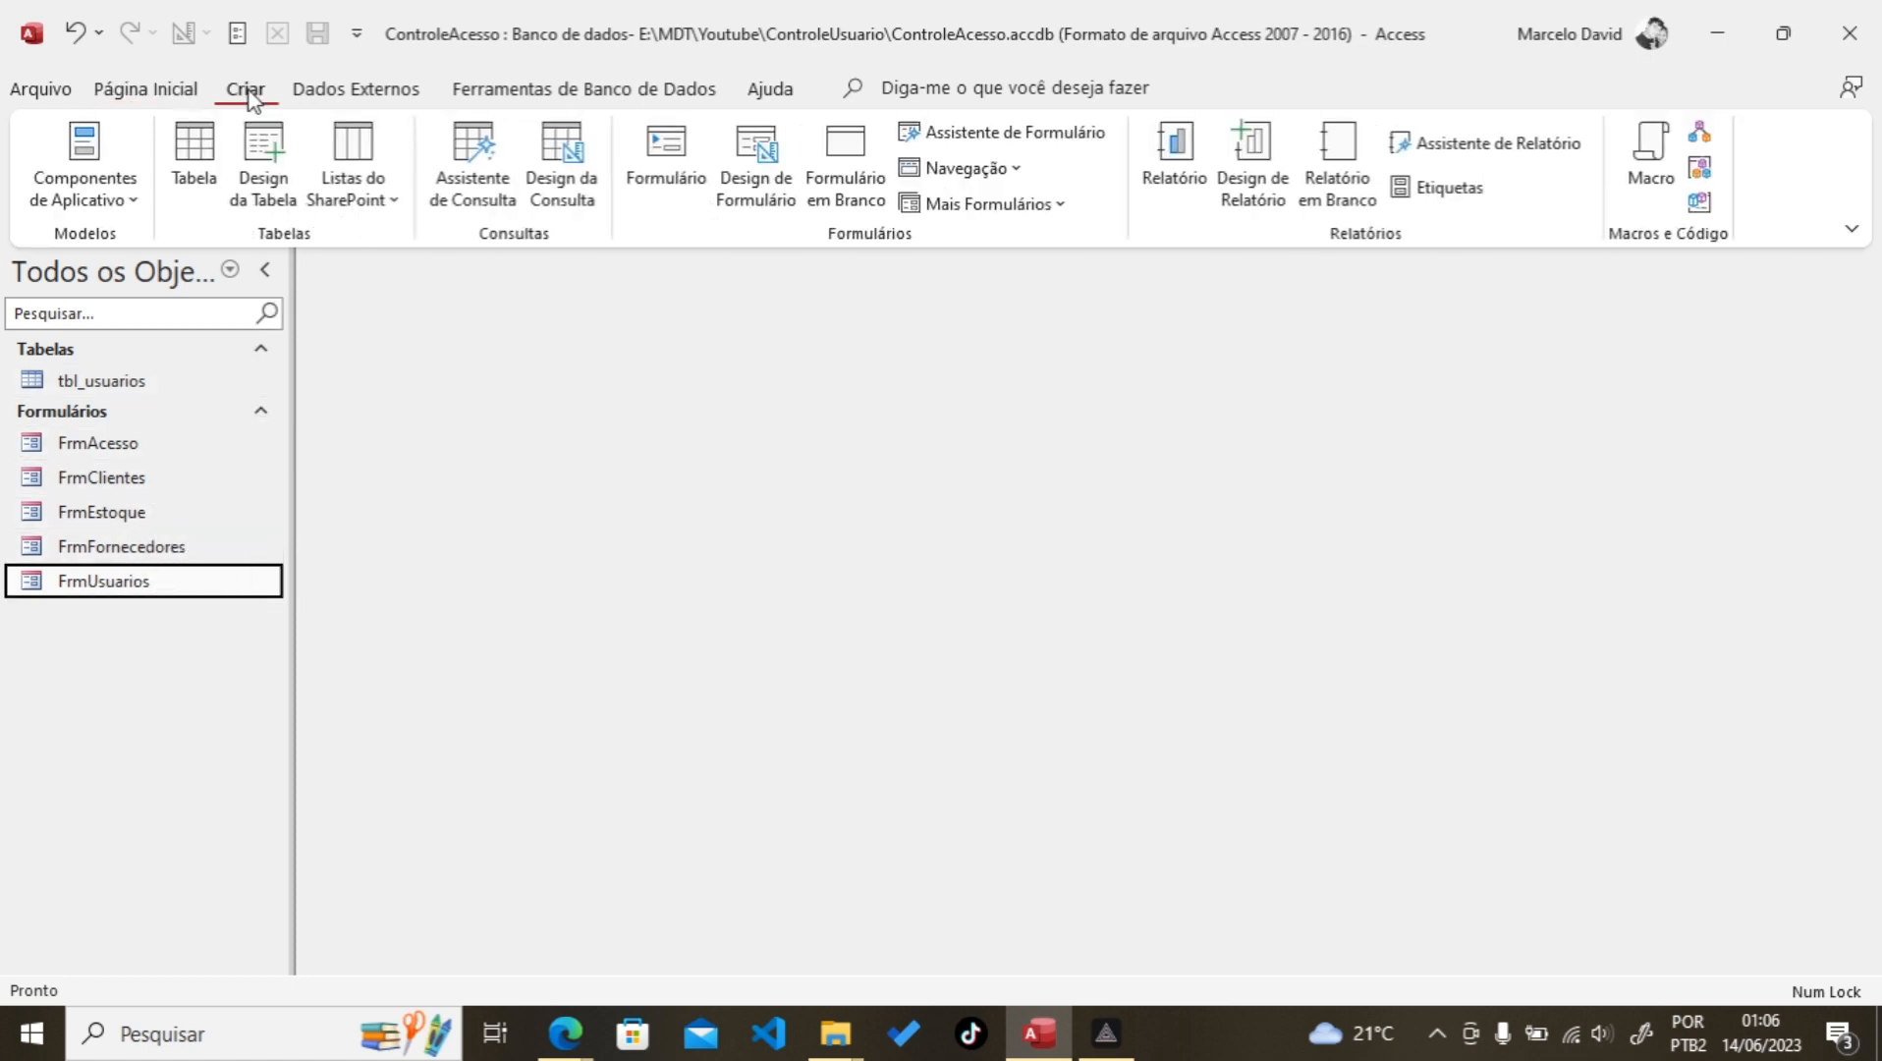
pyautogui.click(195, 182)
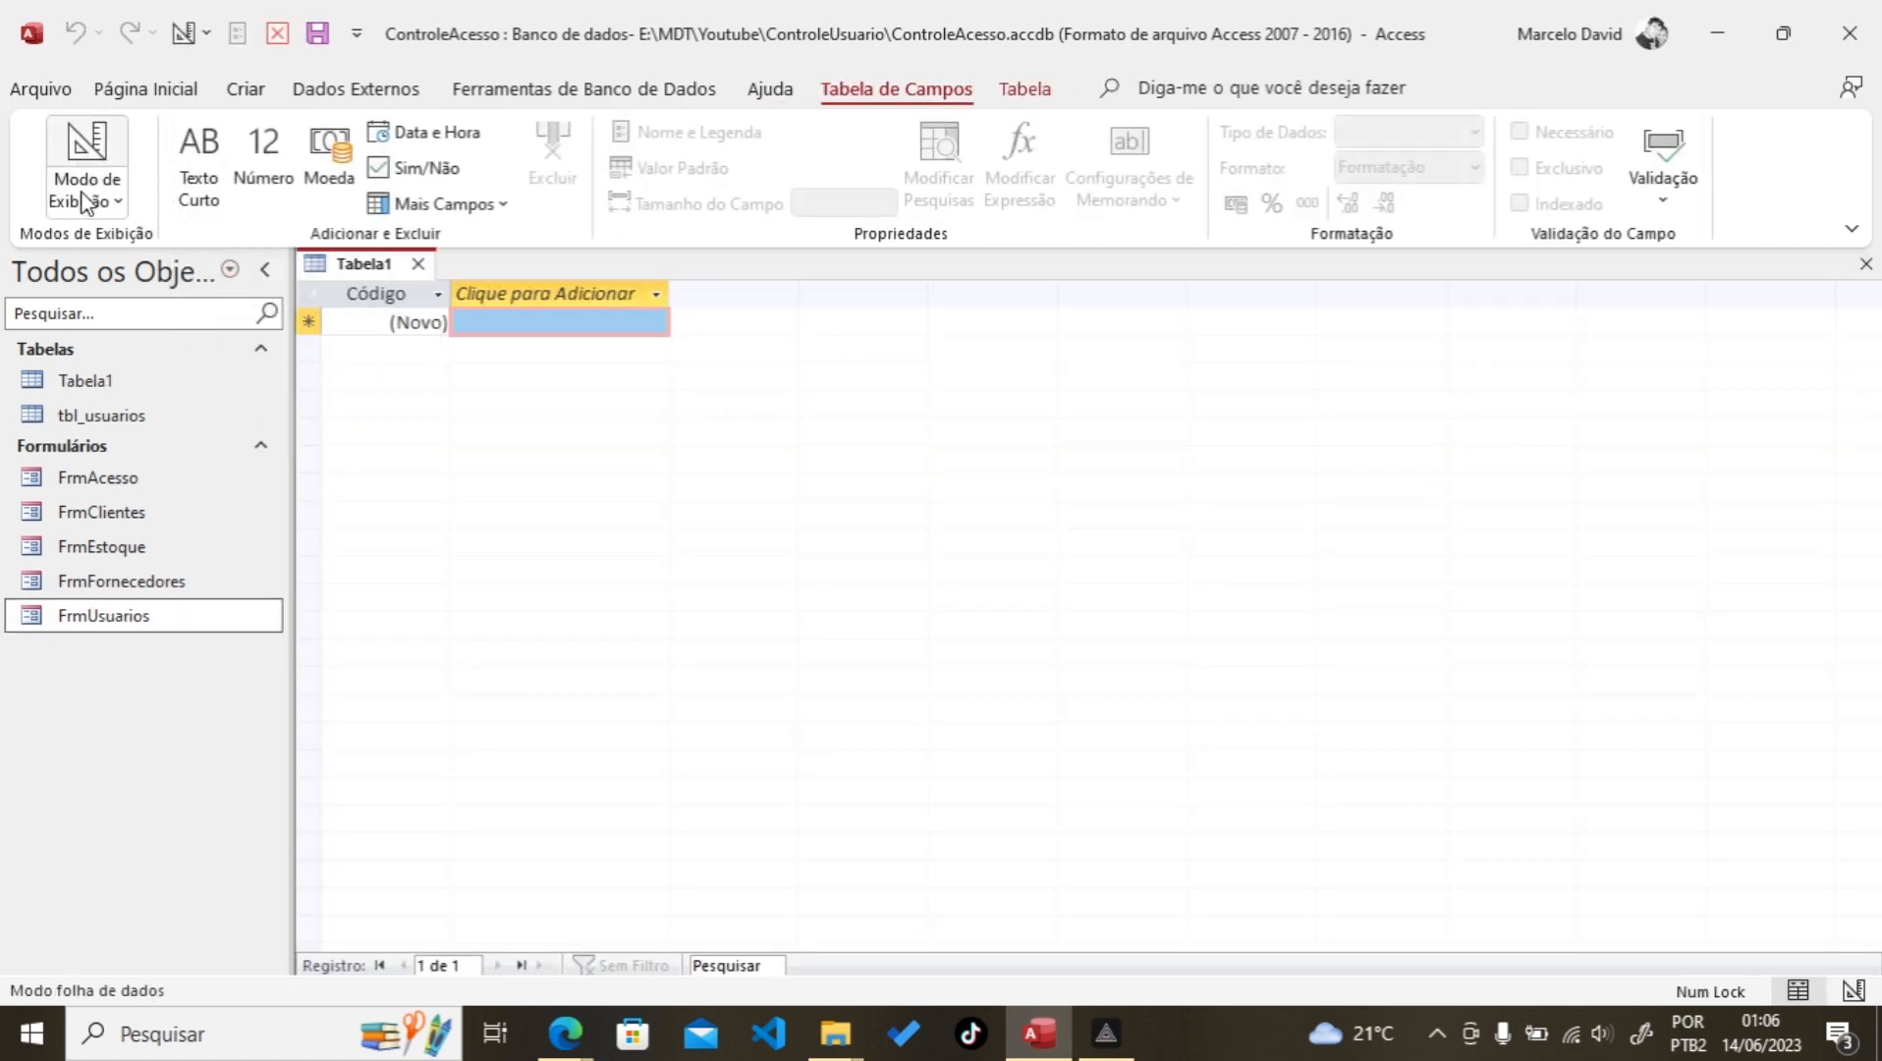
pyautogui.click(94, 162)
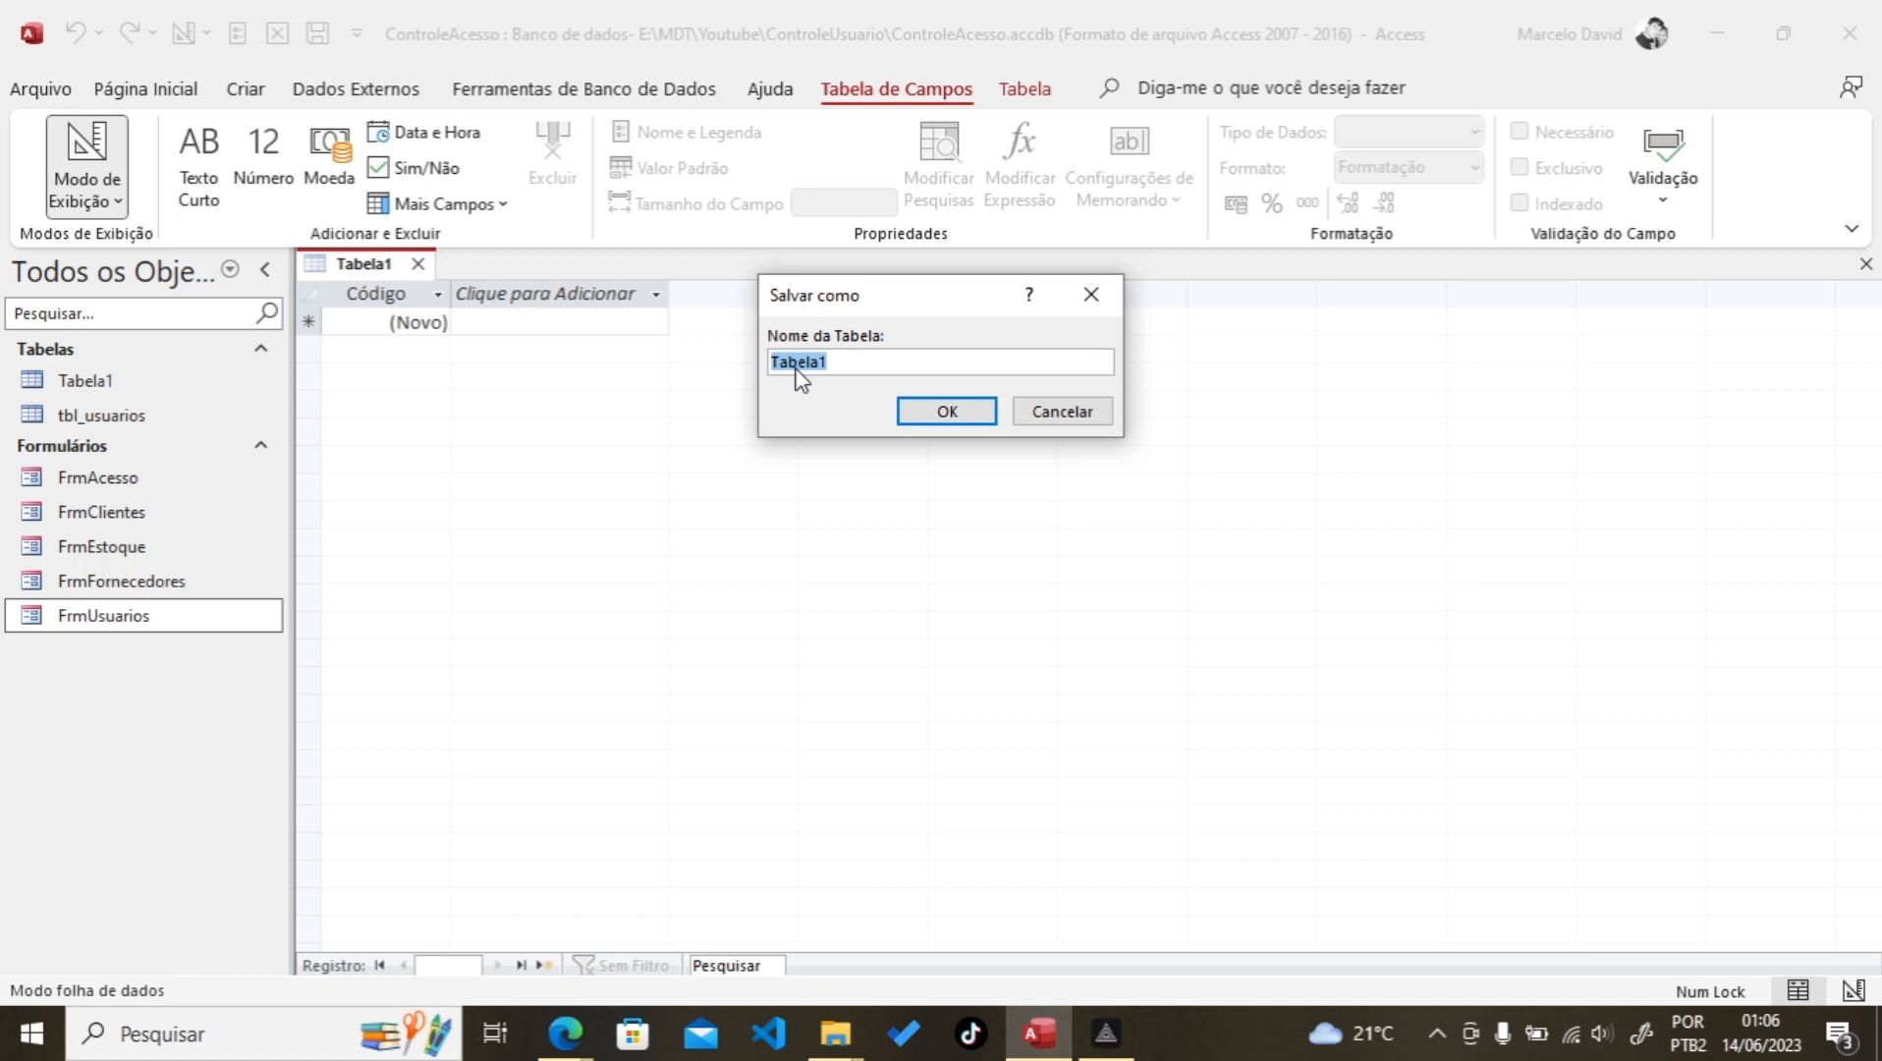
pyautogui.write('tbl_formularios')
pyautogui.click(945, 413)
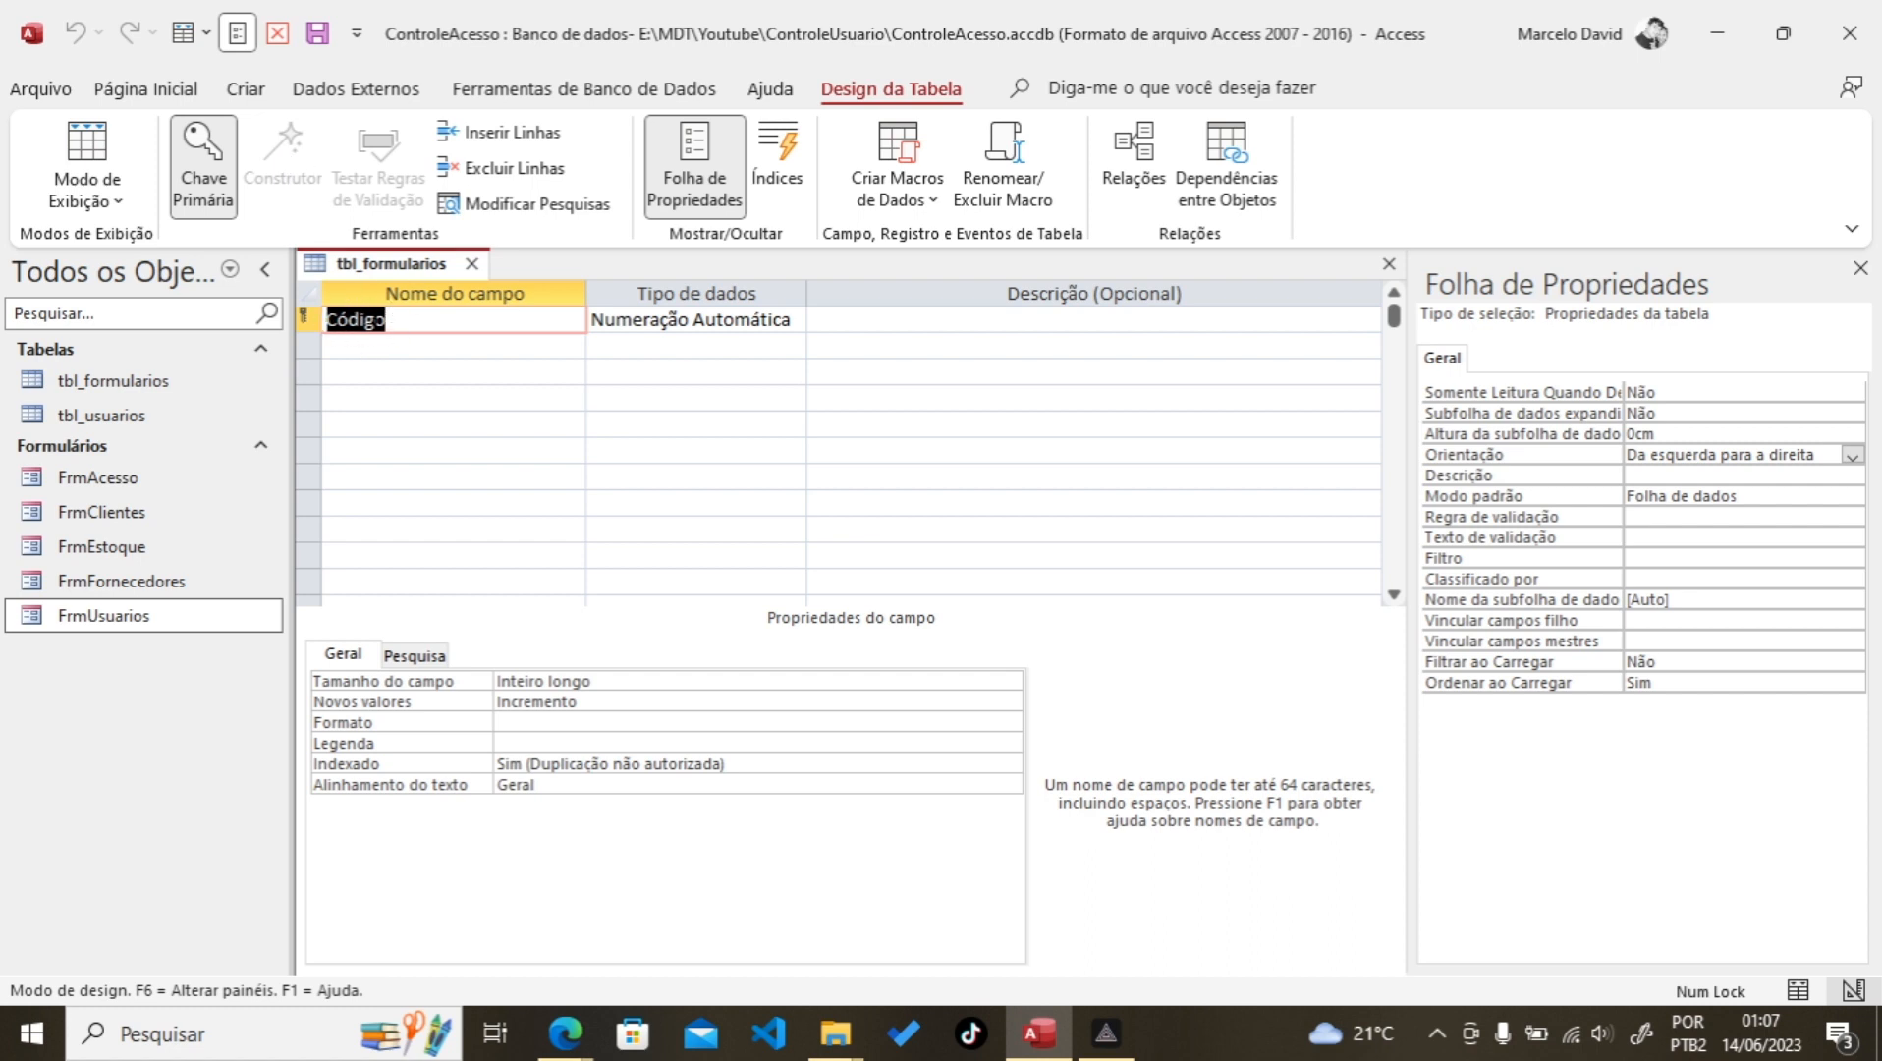
# Step: Rename Código to frm_id, keeping it the AutoNumber key, and add a frm_nome Short Text field
pyautogui.write('frm_id')
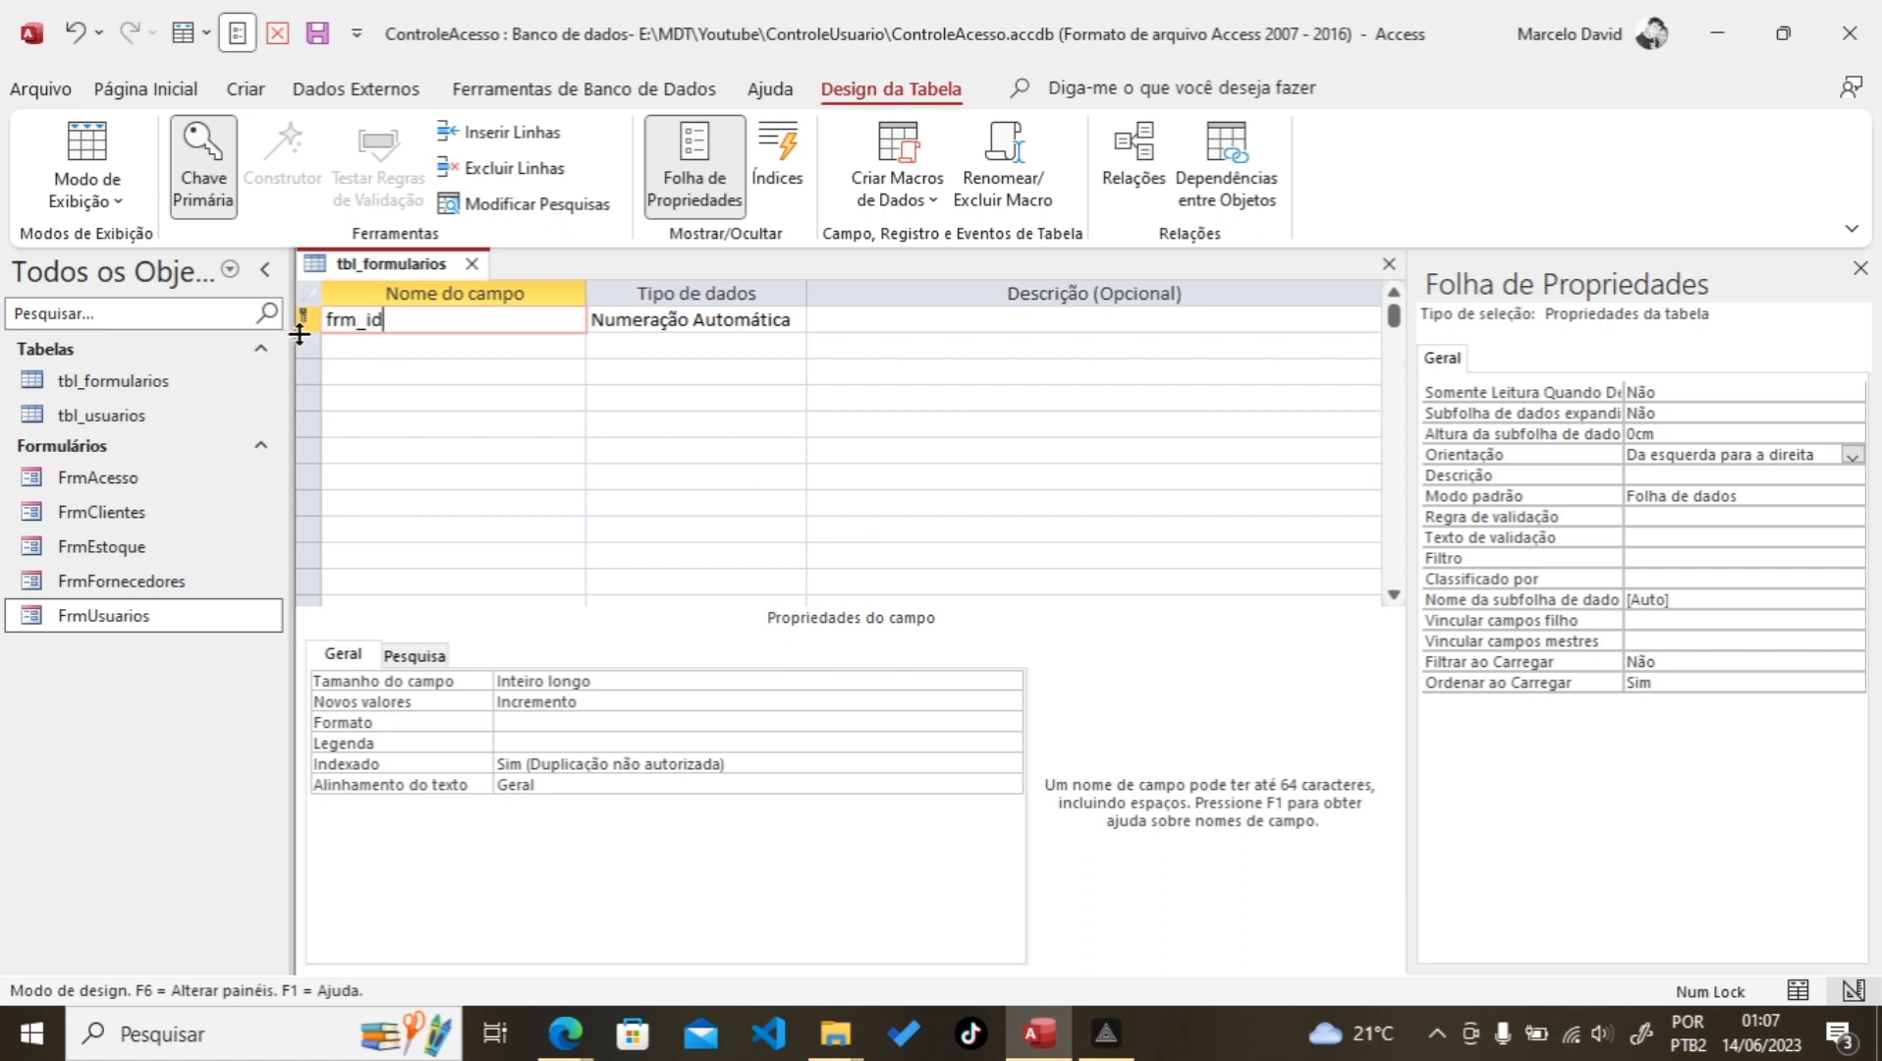
pyautogui.click(395, 345)
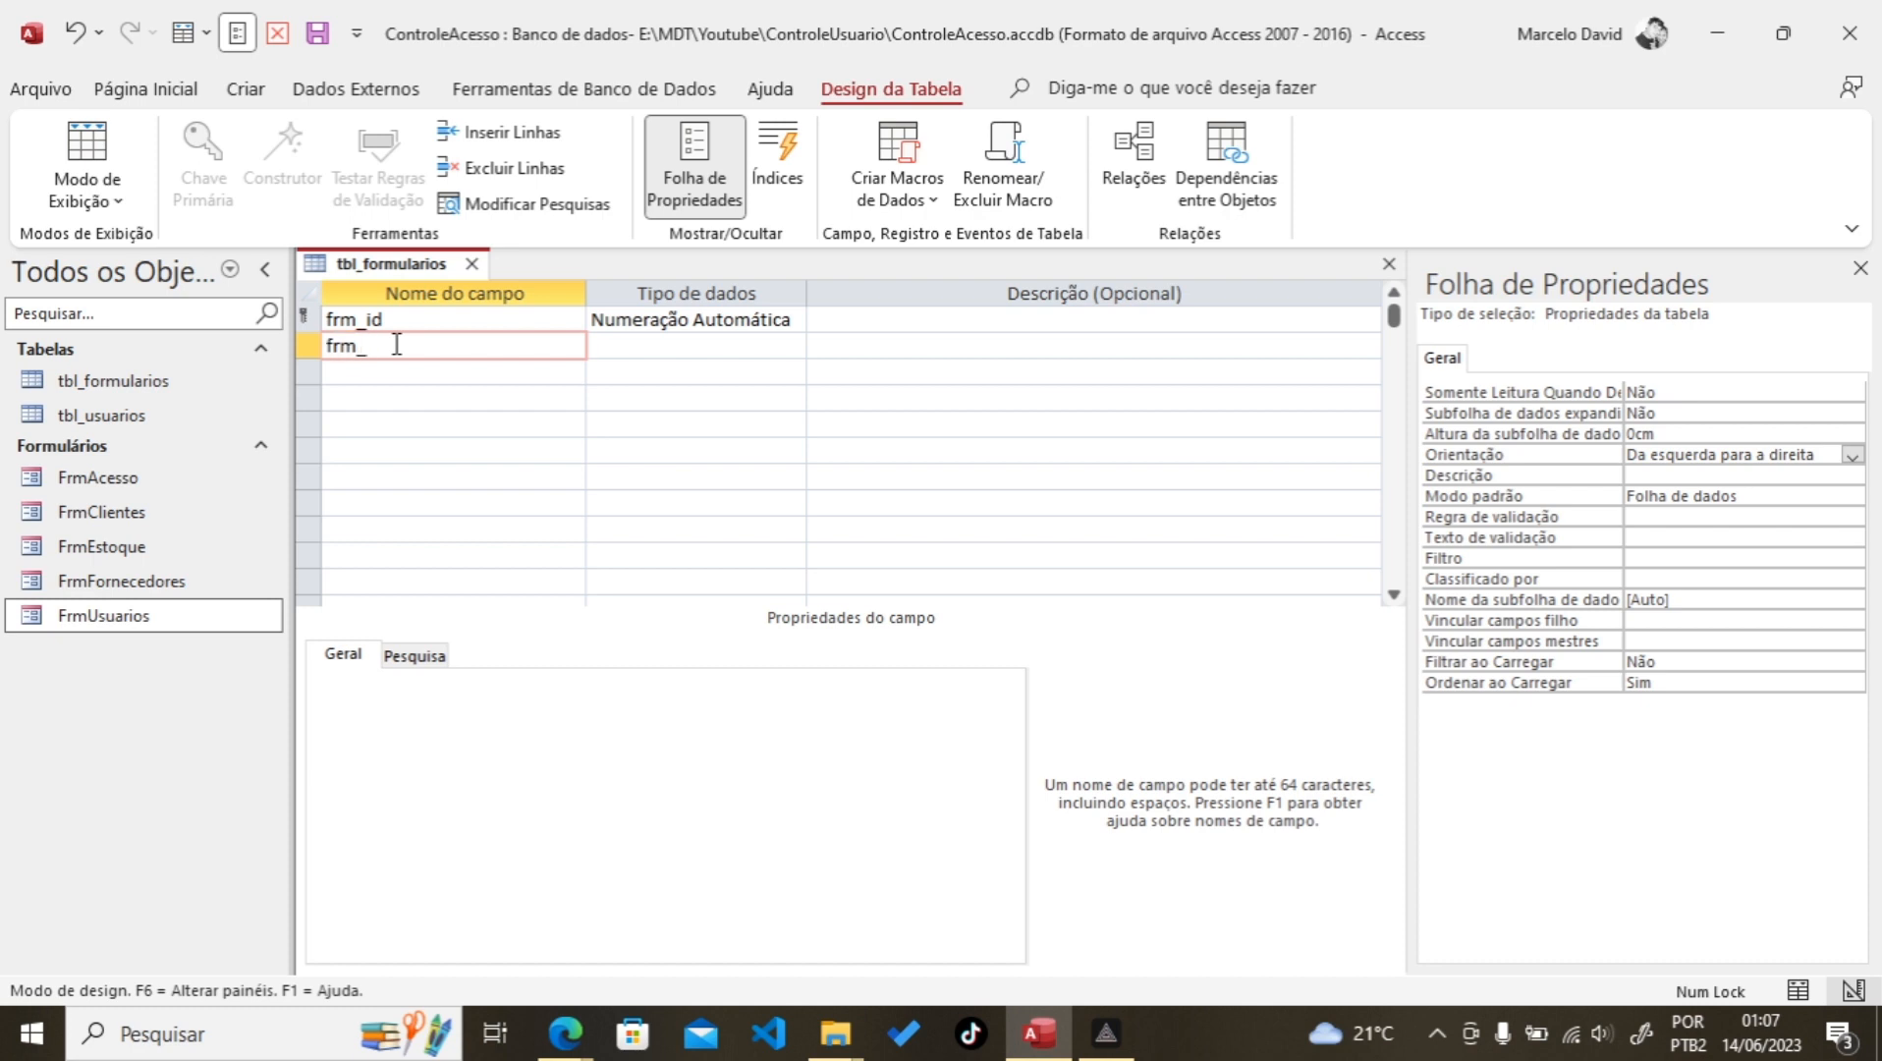
pyautogui.write('frm_nome')
pyautogui.click(653, 346)
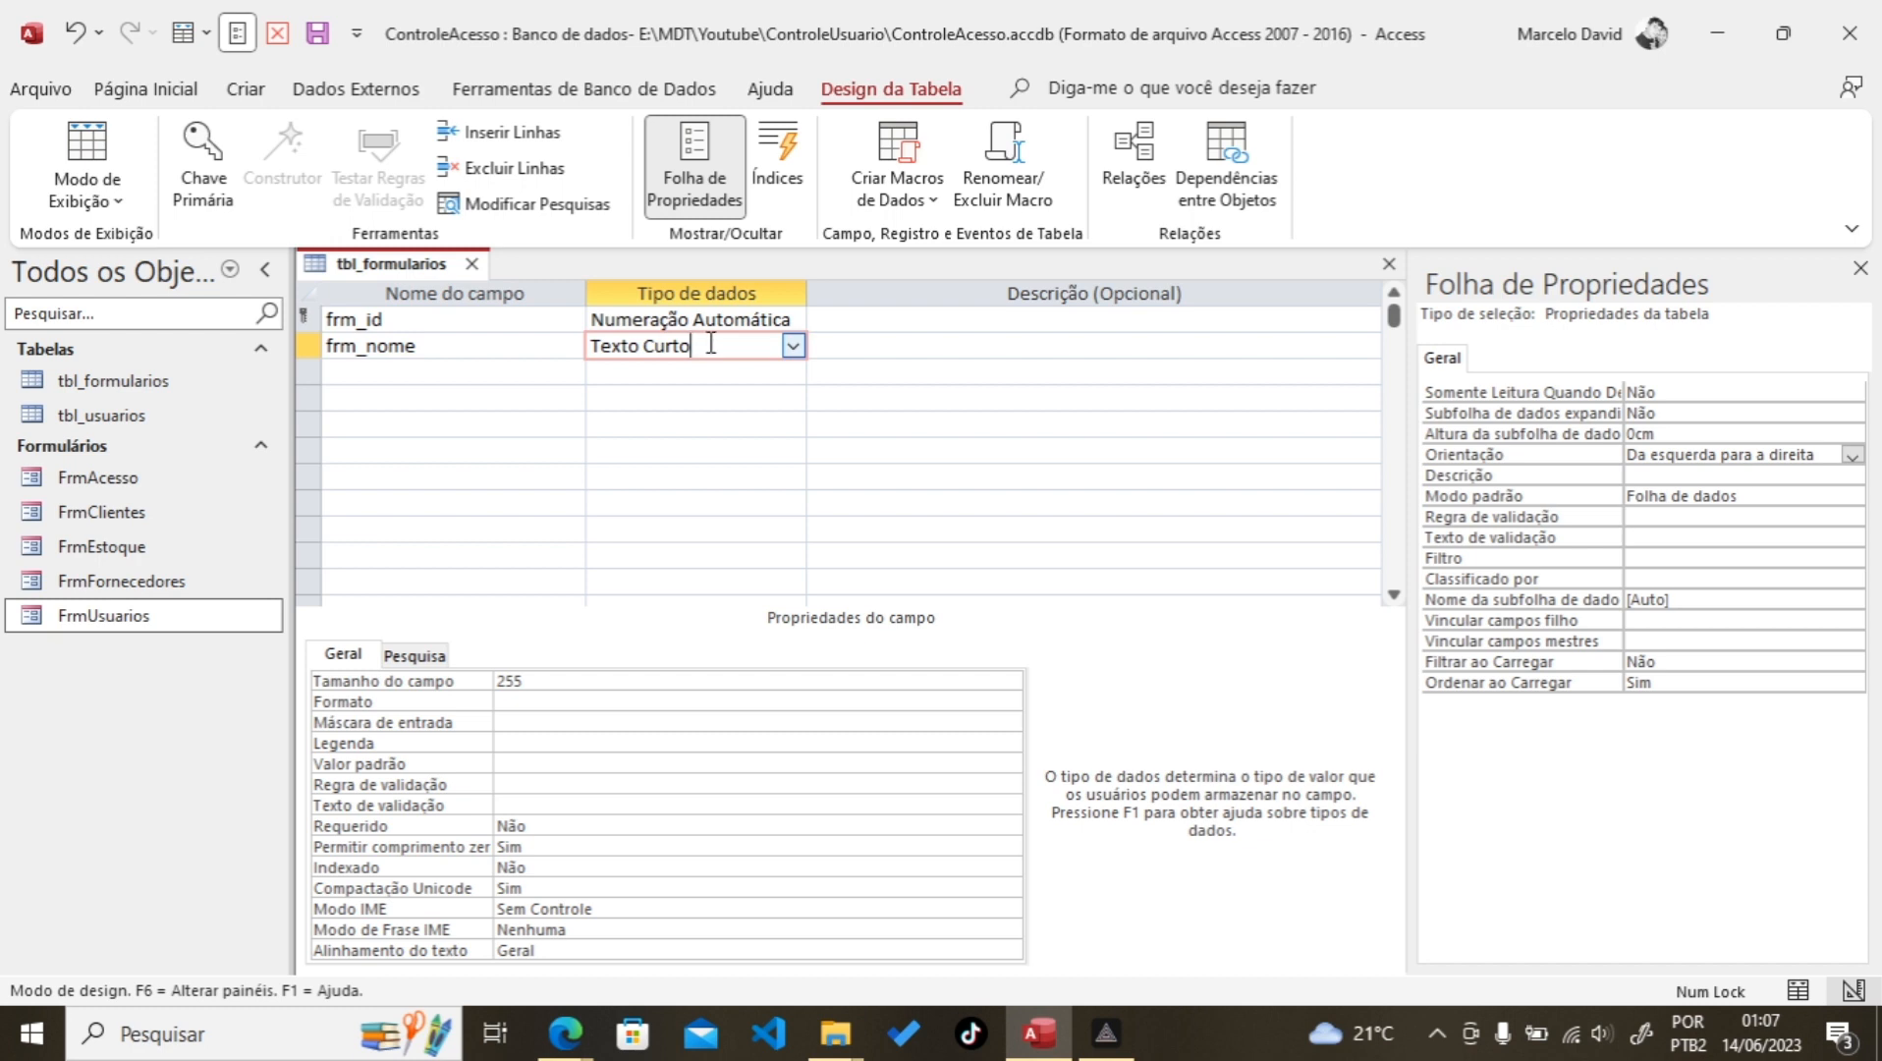
pyautogui.click(368, 321)
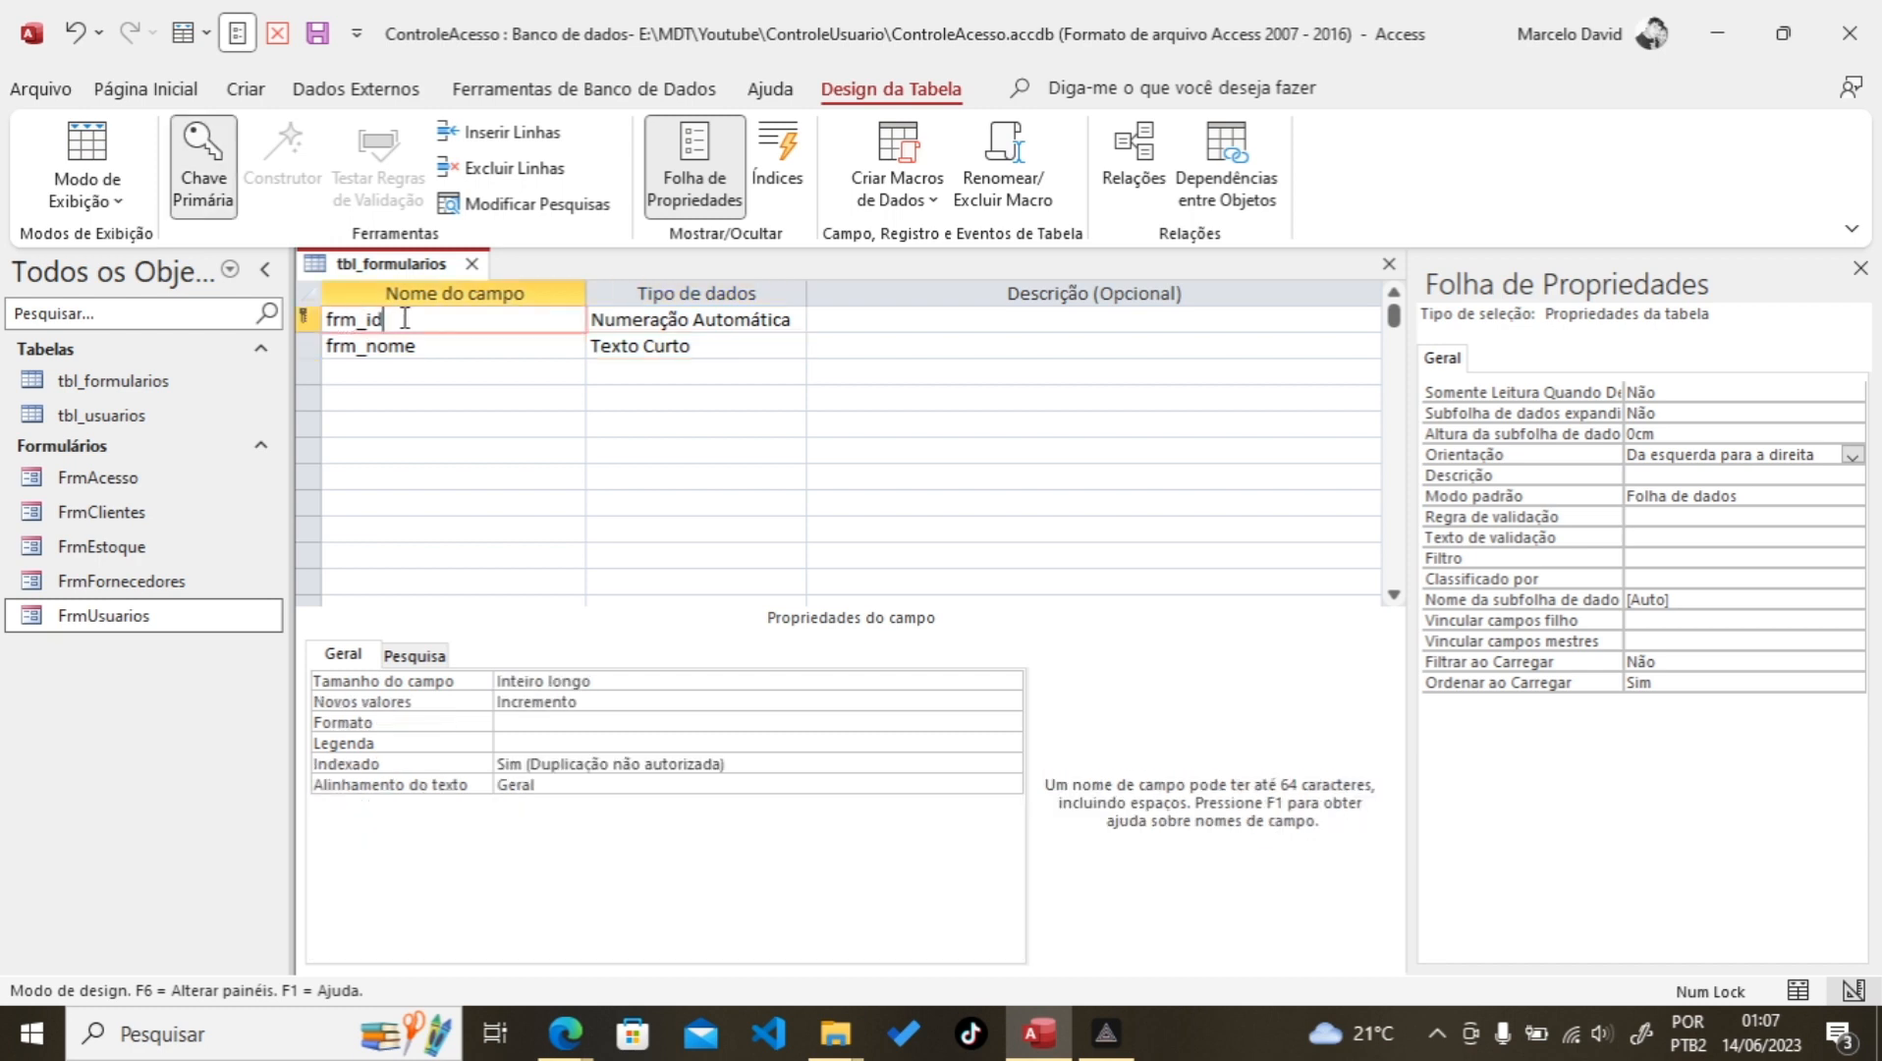
pyautogui.click(607, 321)
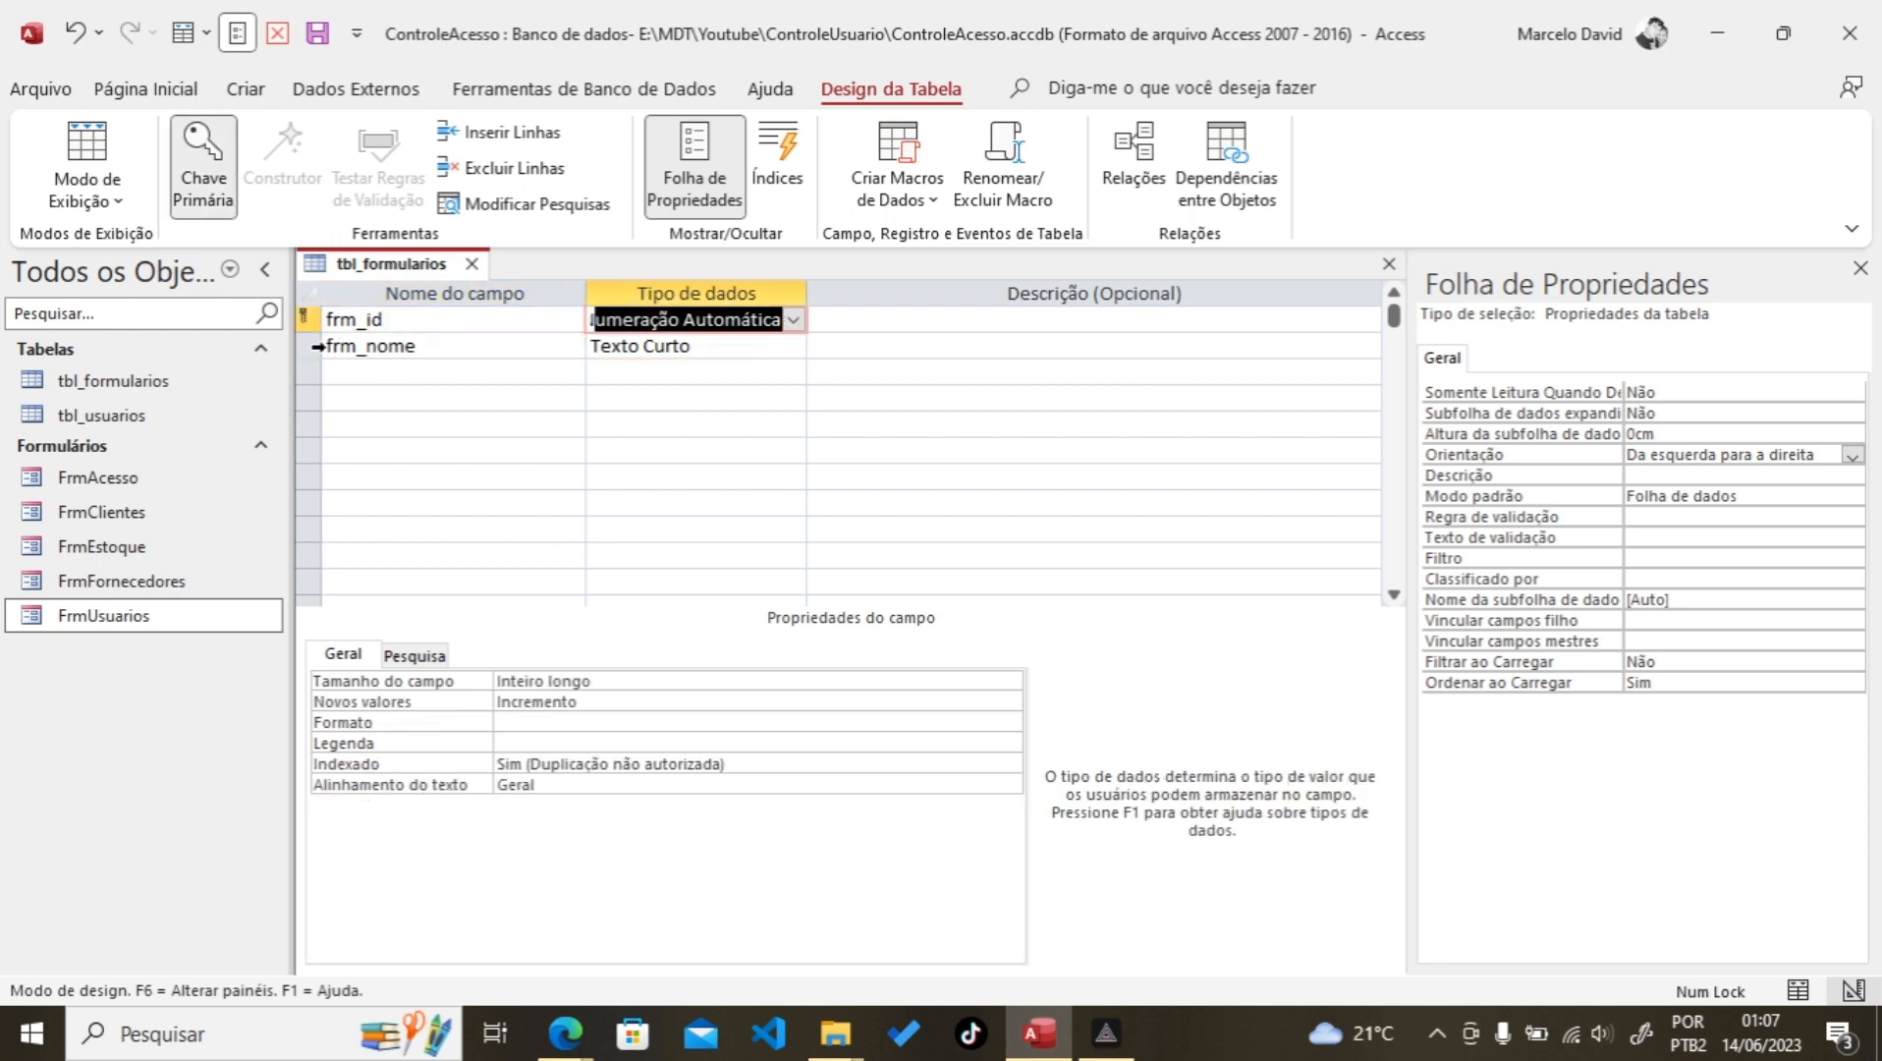
pyautogui.click(307, 320)
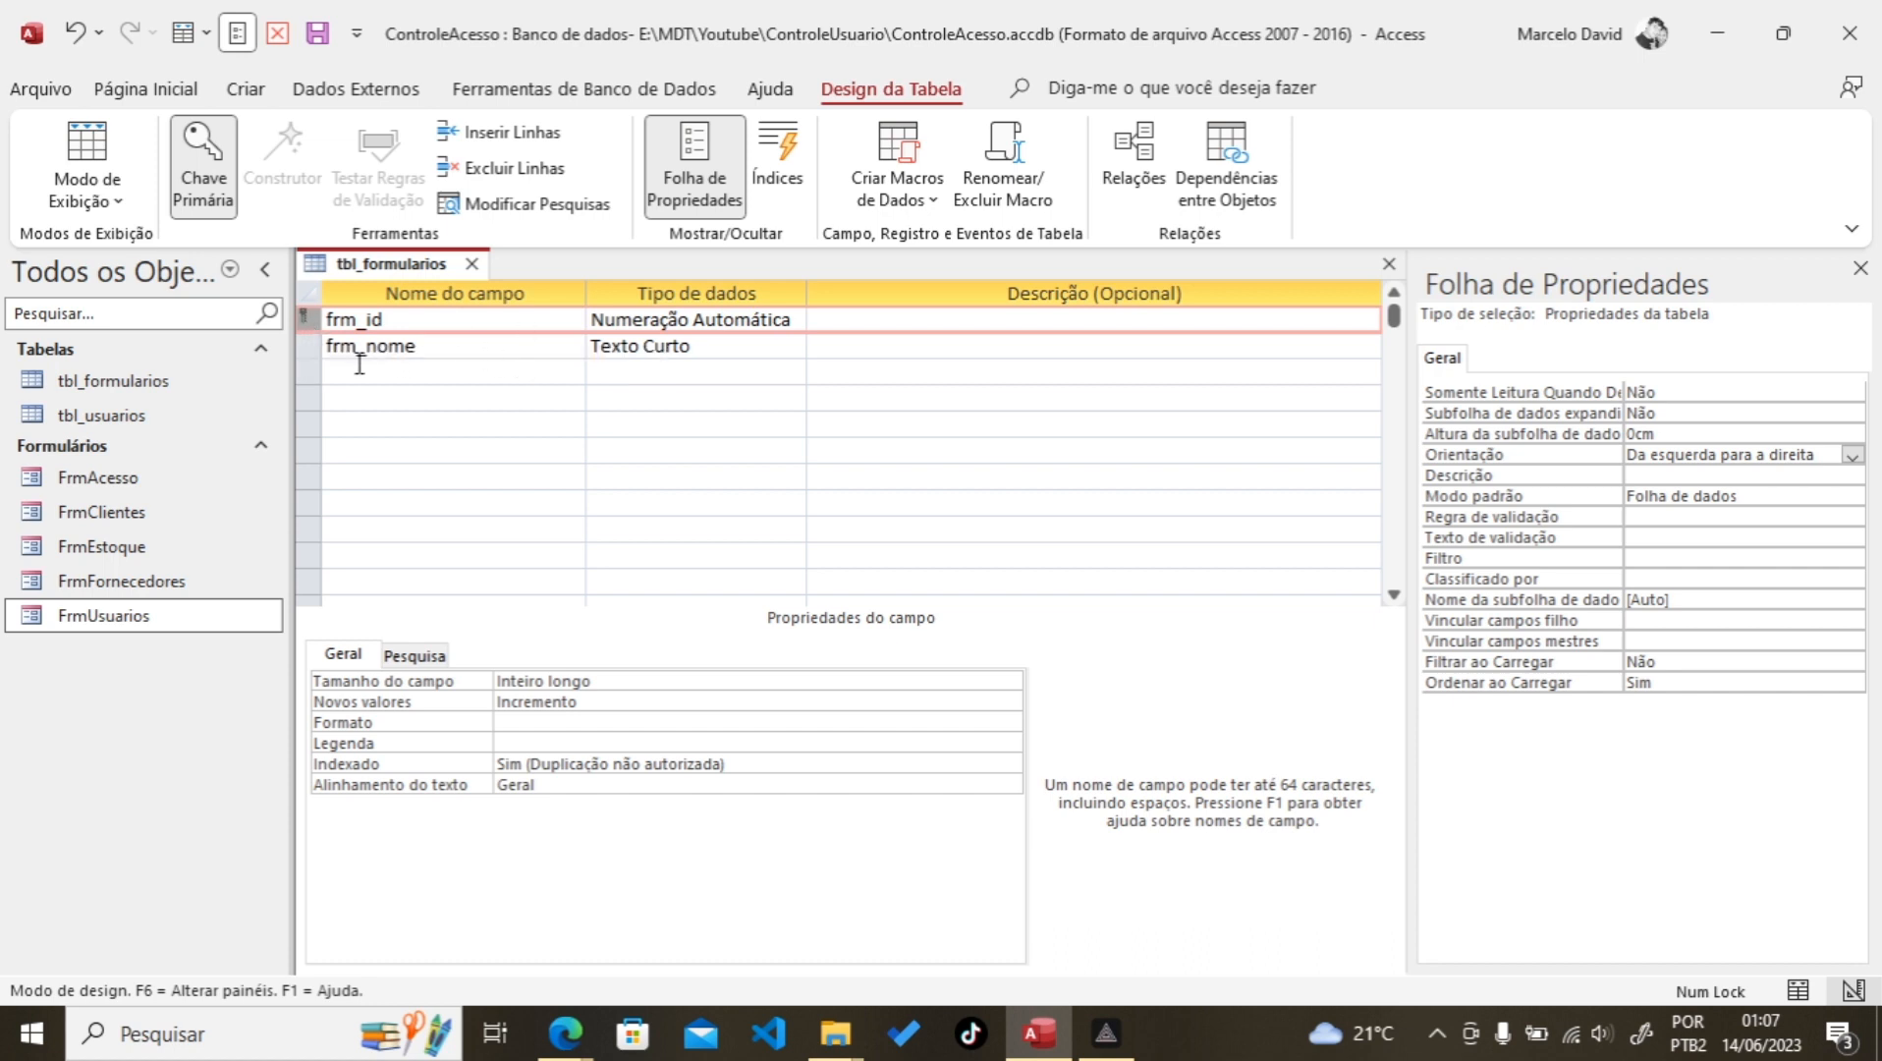
# Step: Add a third field, frm_descricao, with the Short Text data type
pyautogui.click(368, 371)
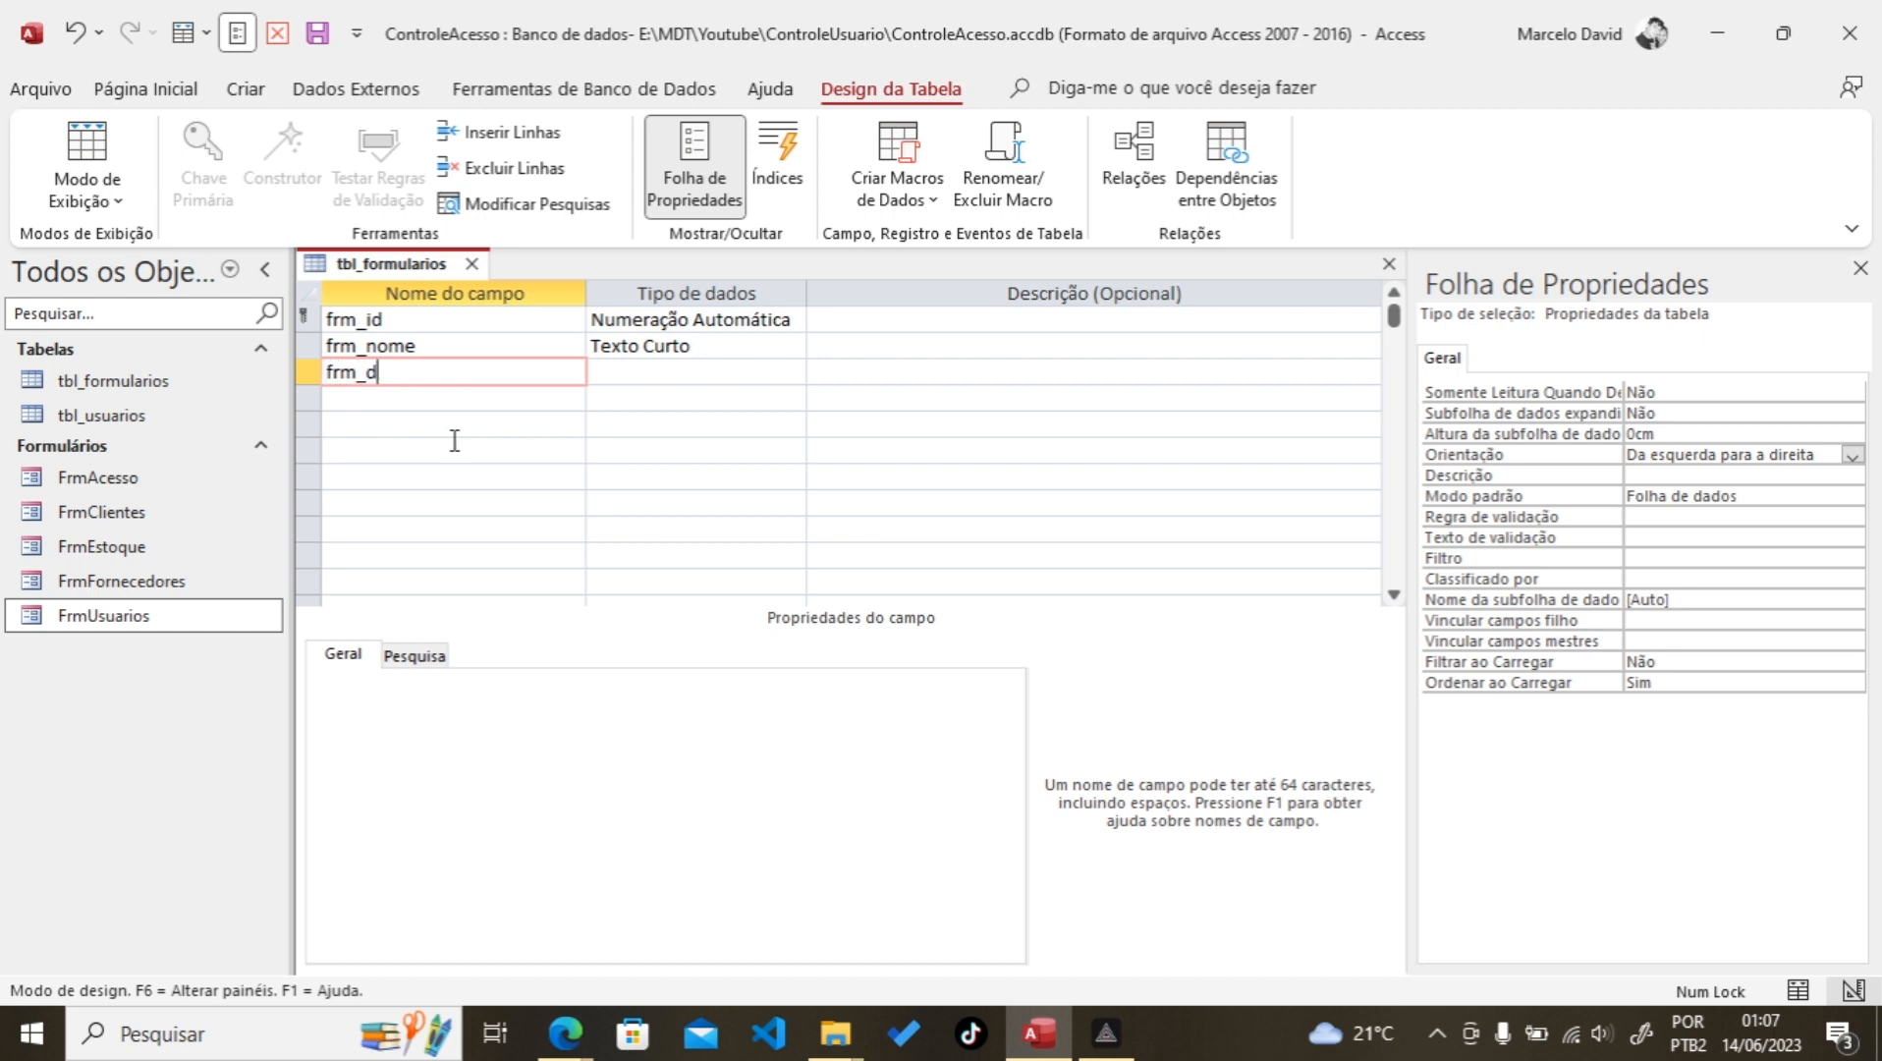
pyautogui.write('frm_descricao')
pyautogui.click(701, 370)
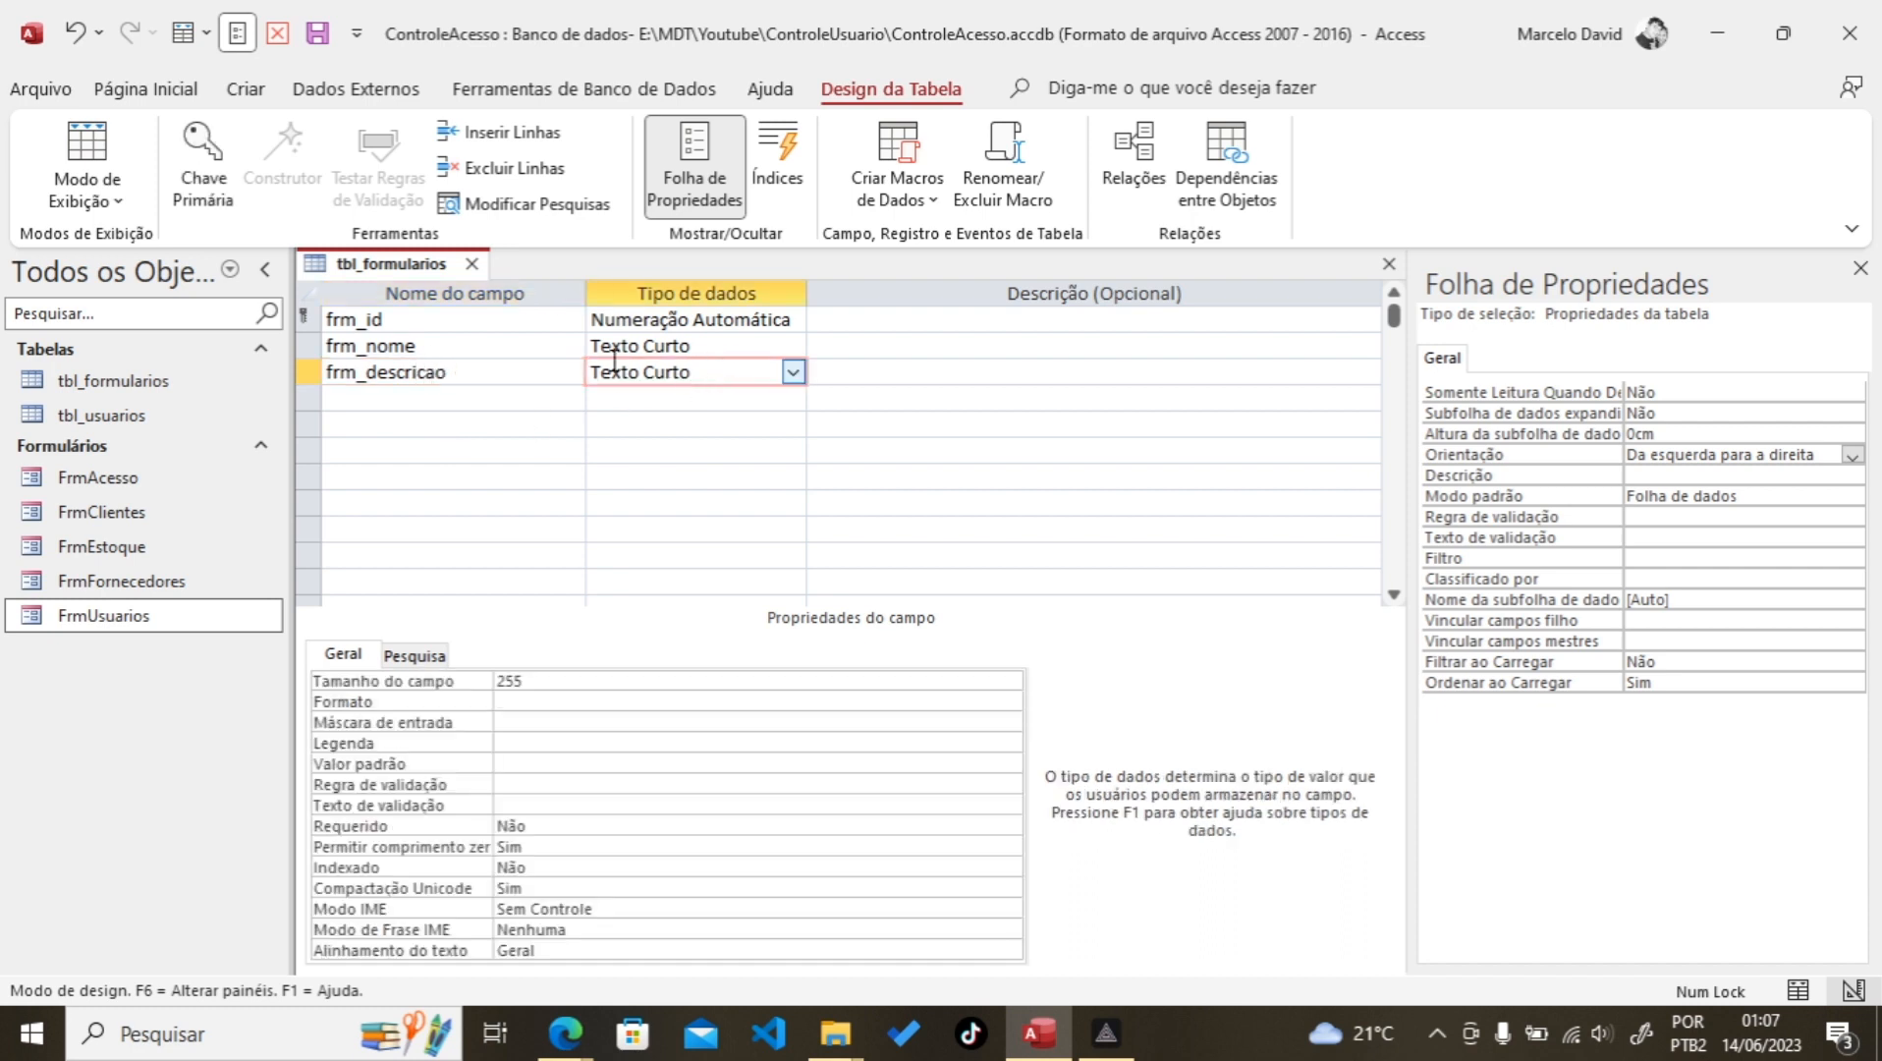
pyautogui.click(450, 344)
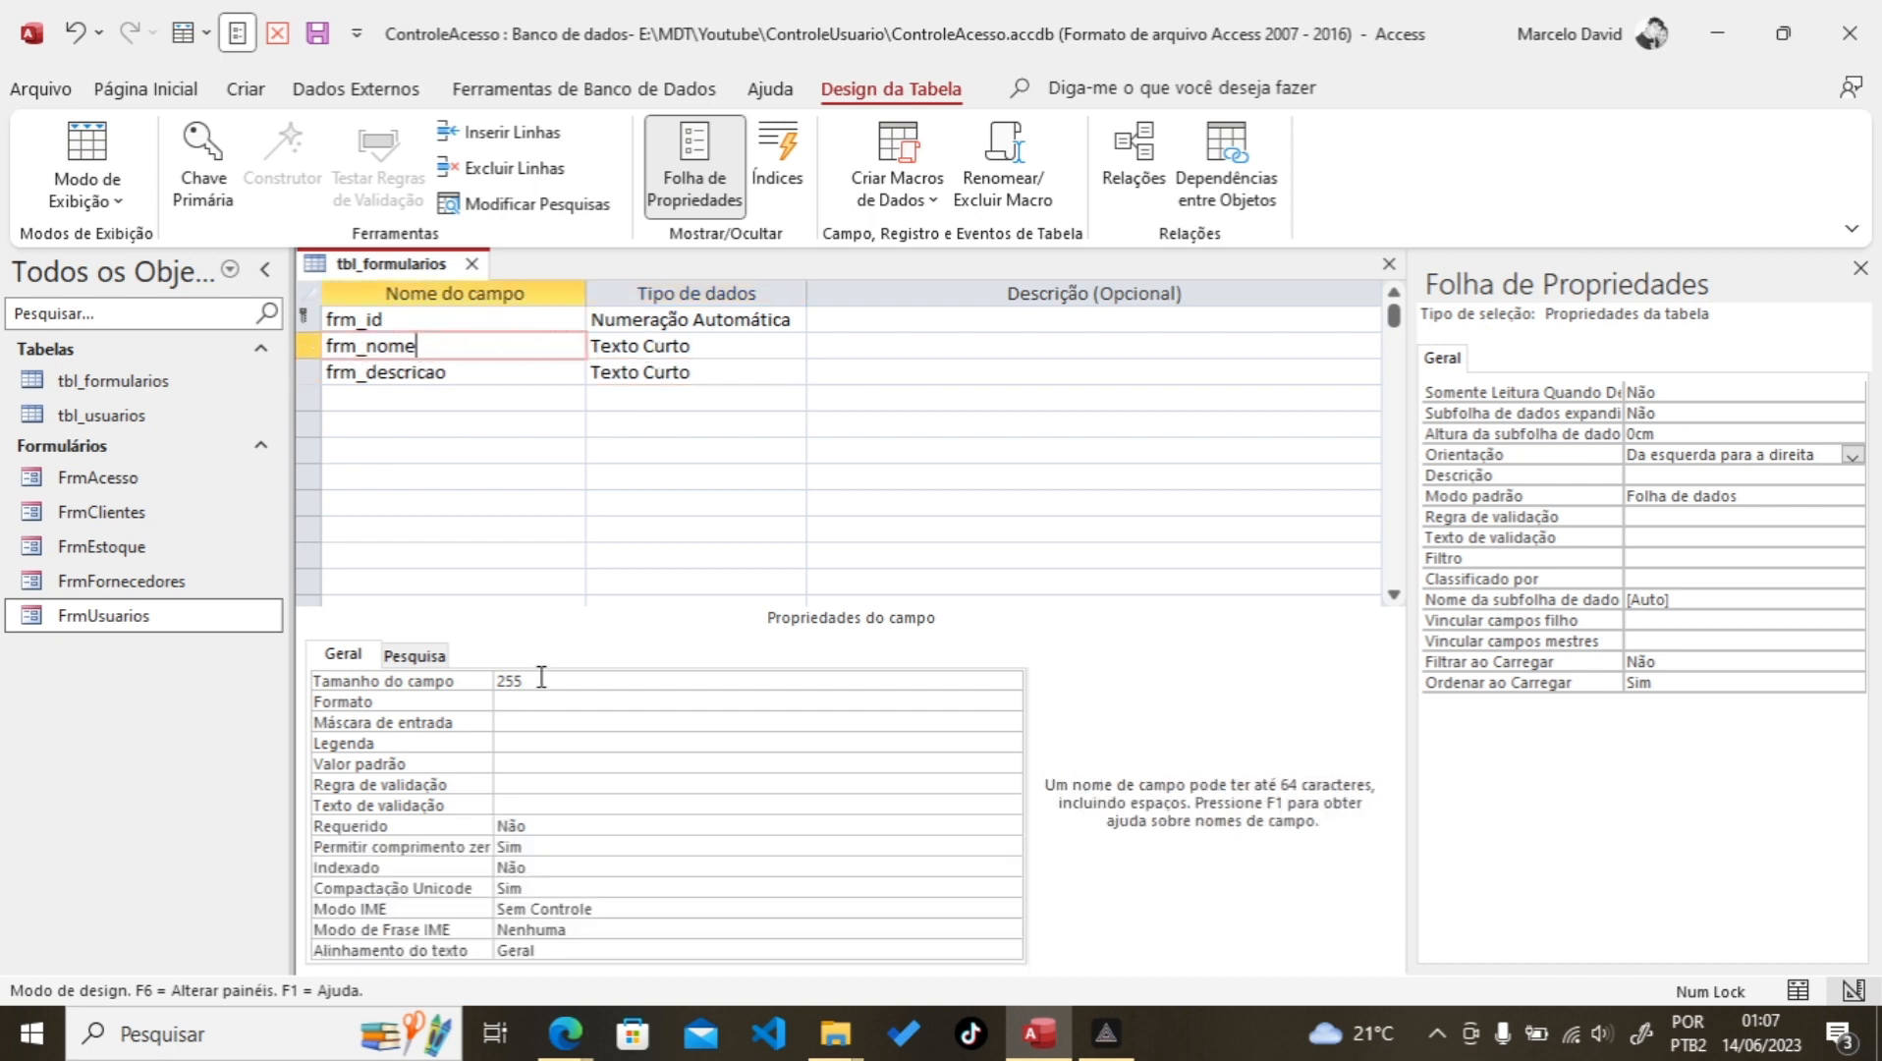
# Step: Give frm_nome size 30, caption Formulário/Relatório, required, no zero length, indexed without duplicates
pyautogui.click(422, 680)
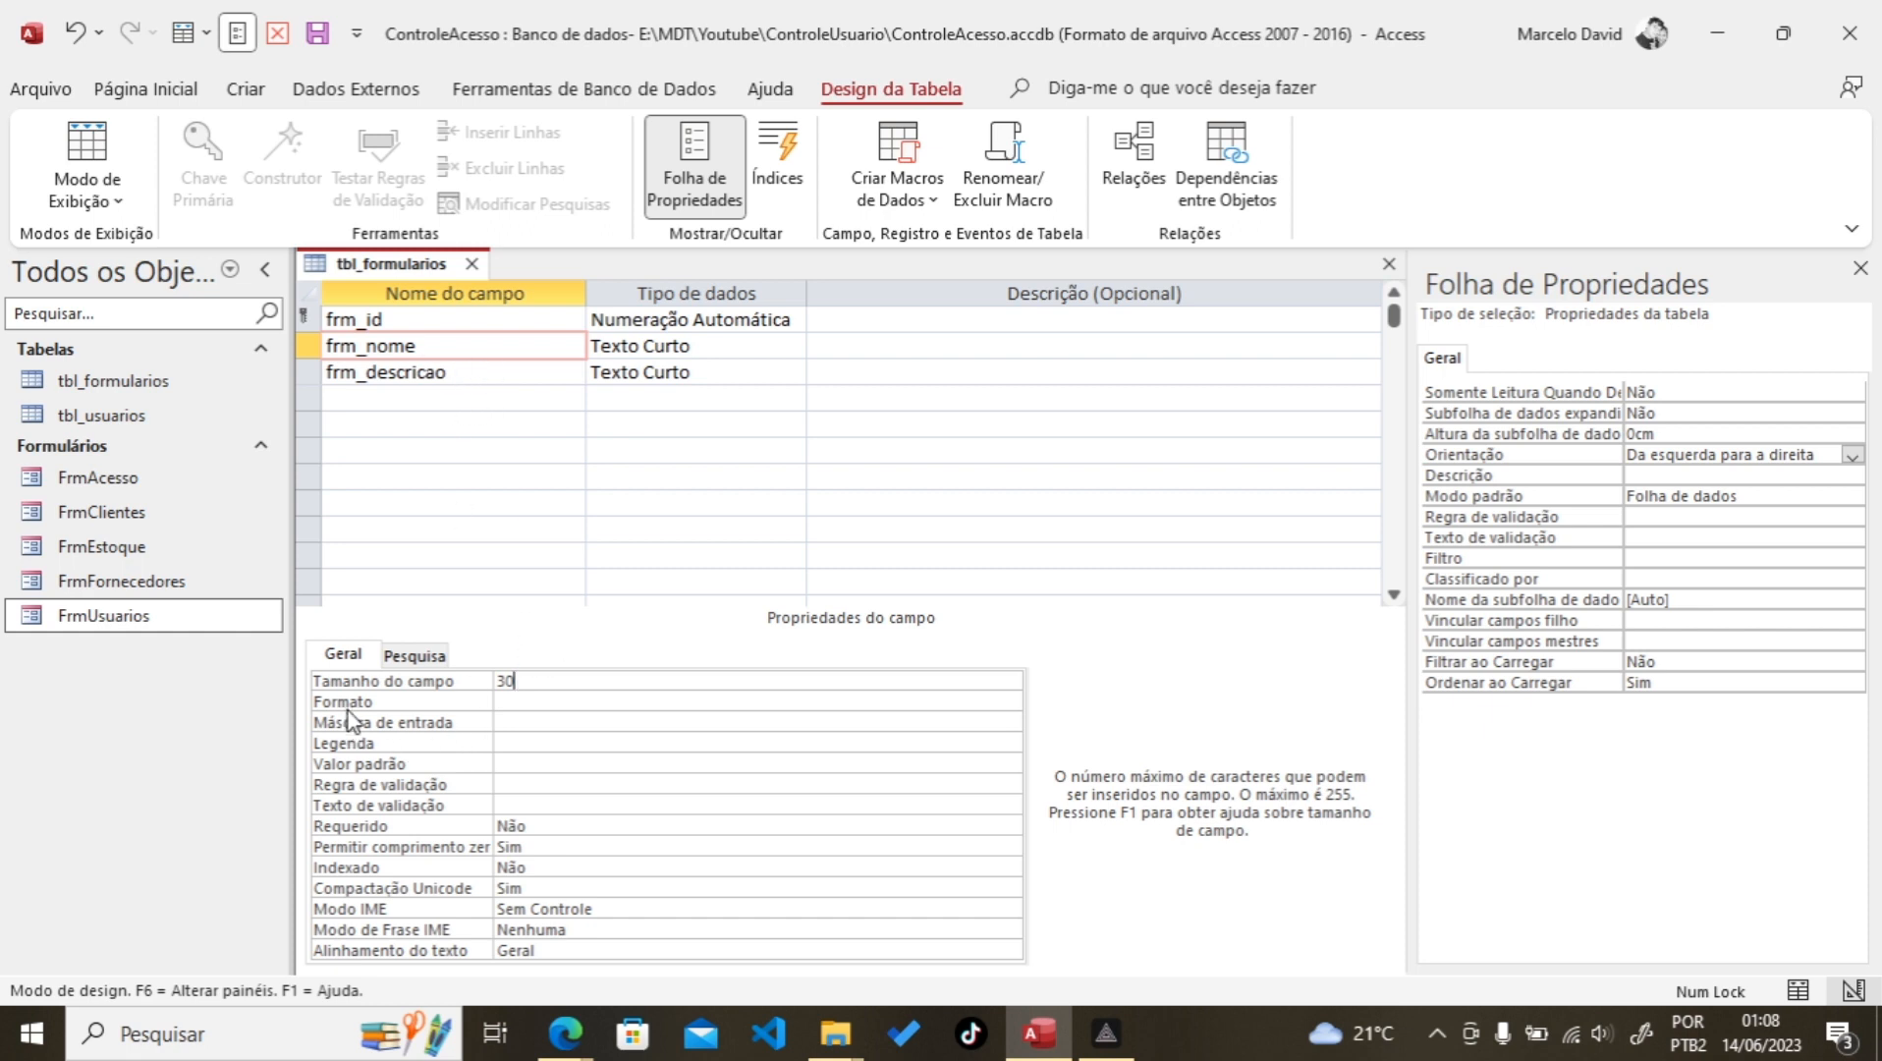
pyautogui.click(513, 743)
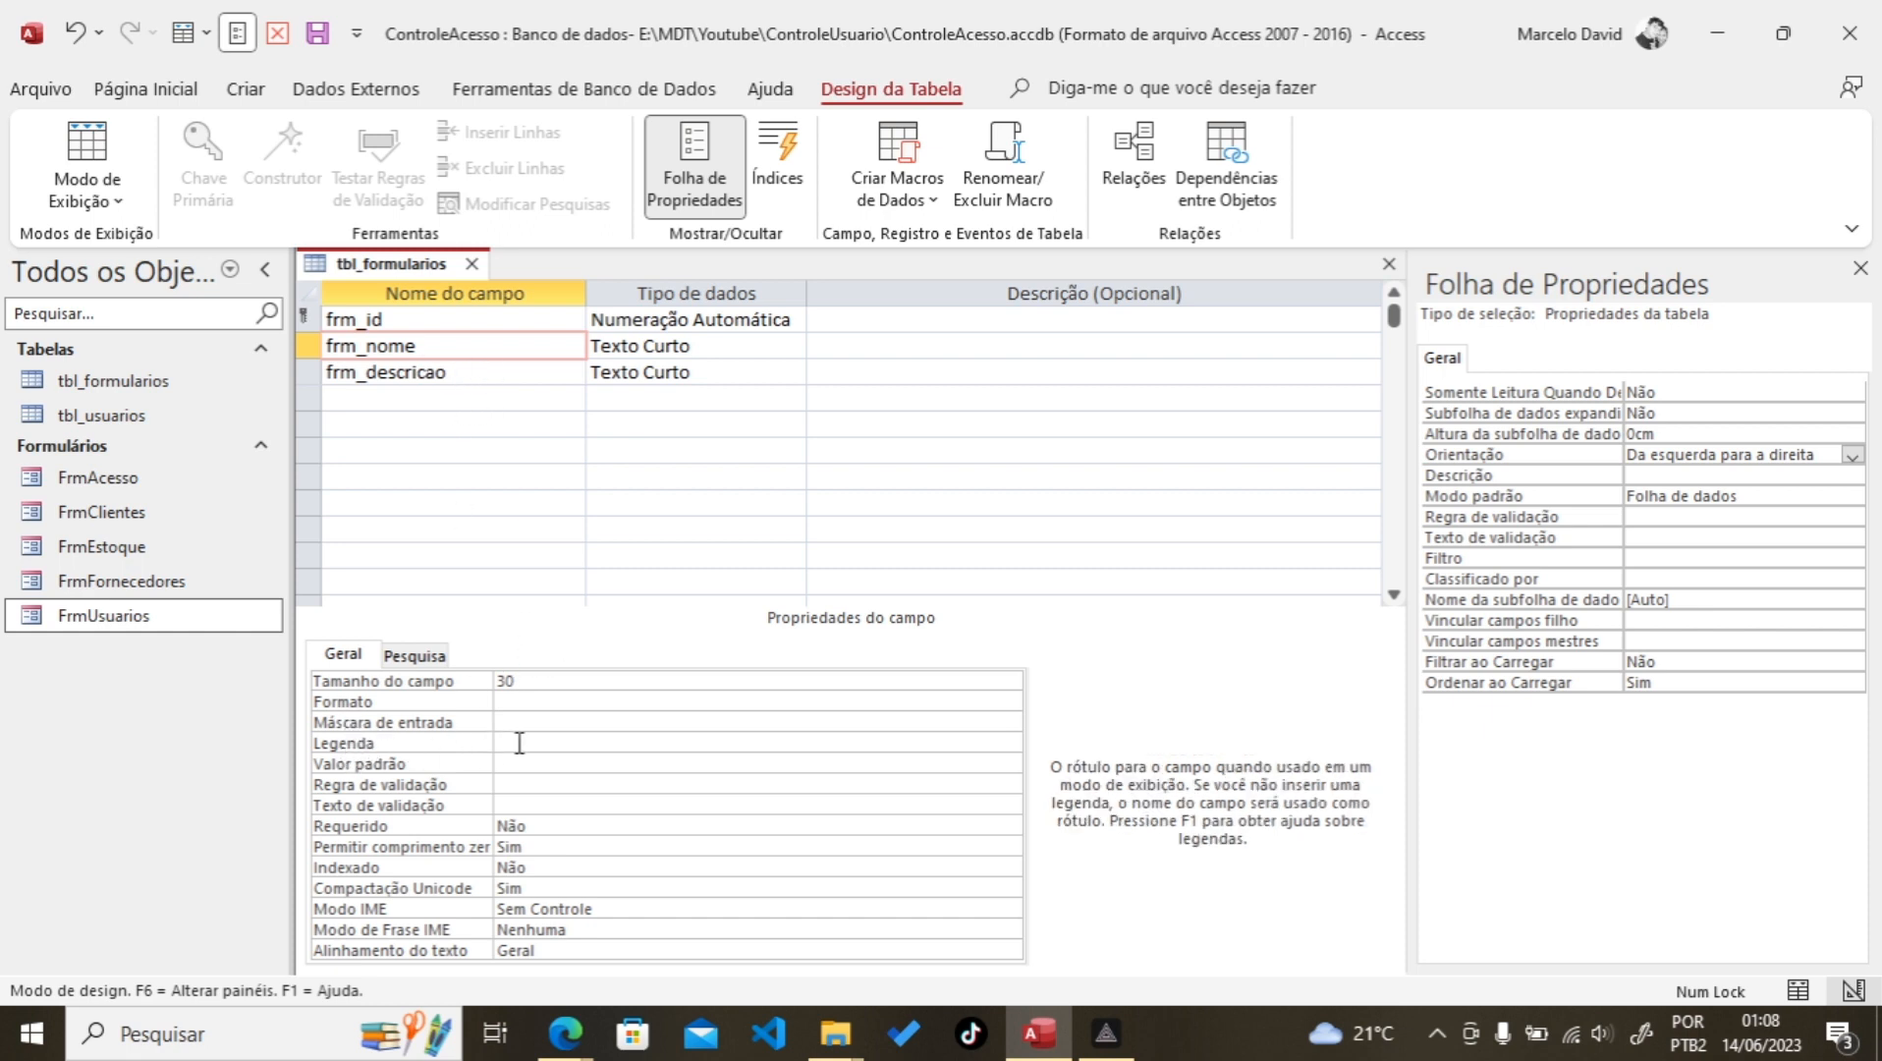
pyautogui.write('Formulário/Relatório')
pyautogui.click(574, 742)
pyautogui.doubleClick(539, 825)
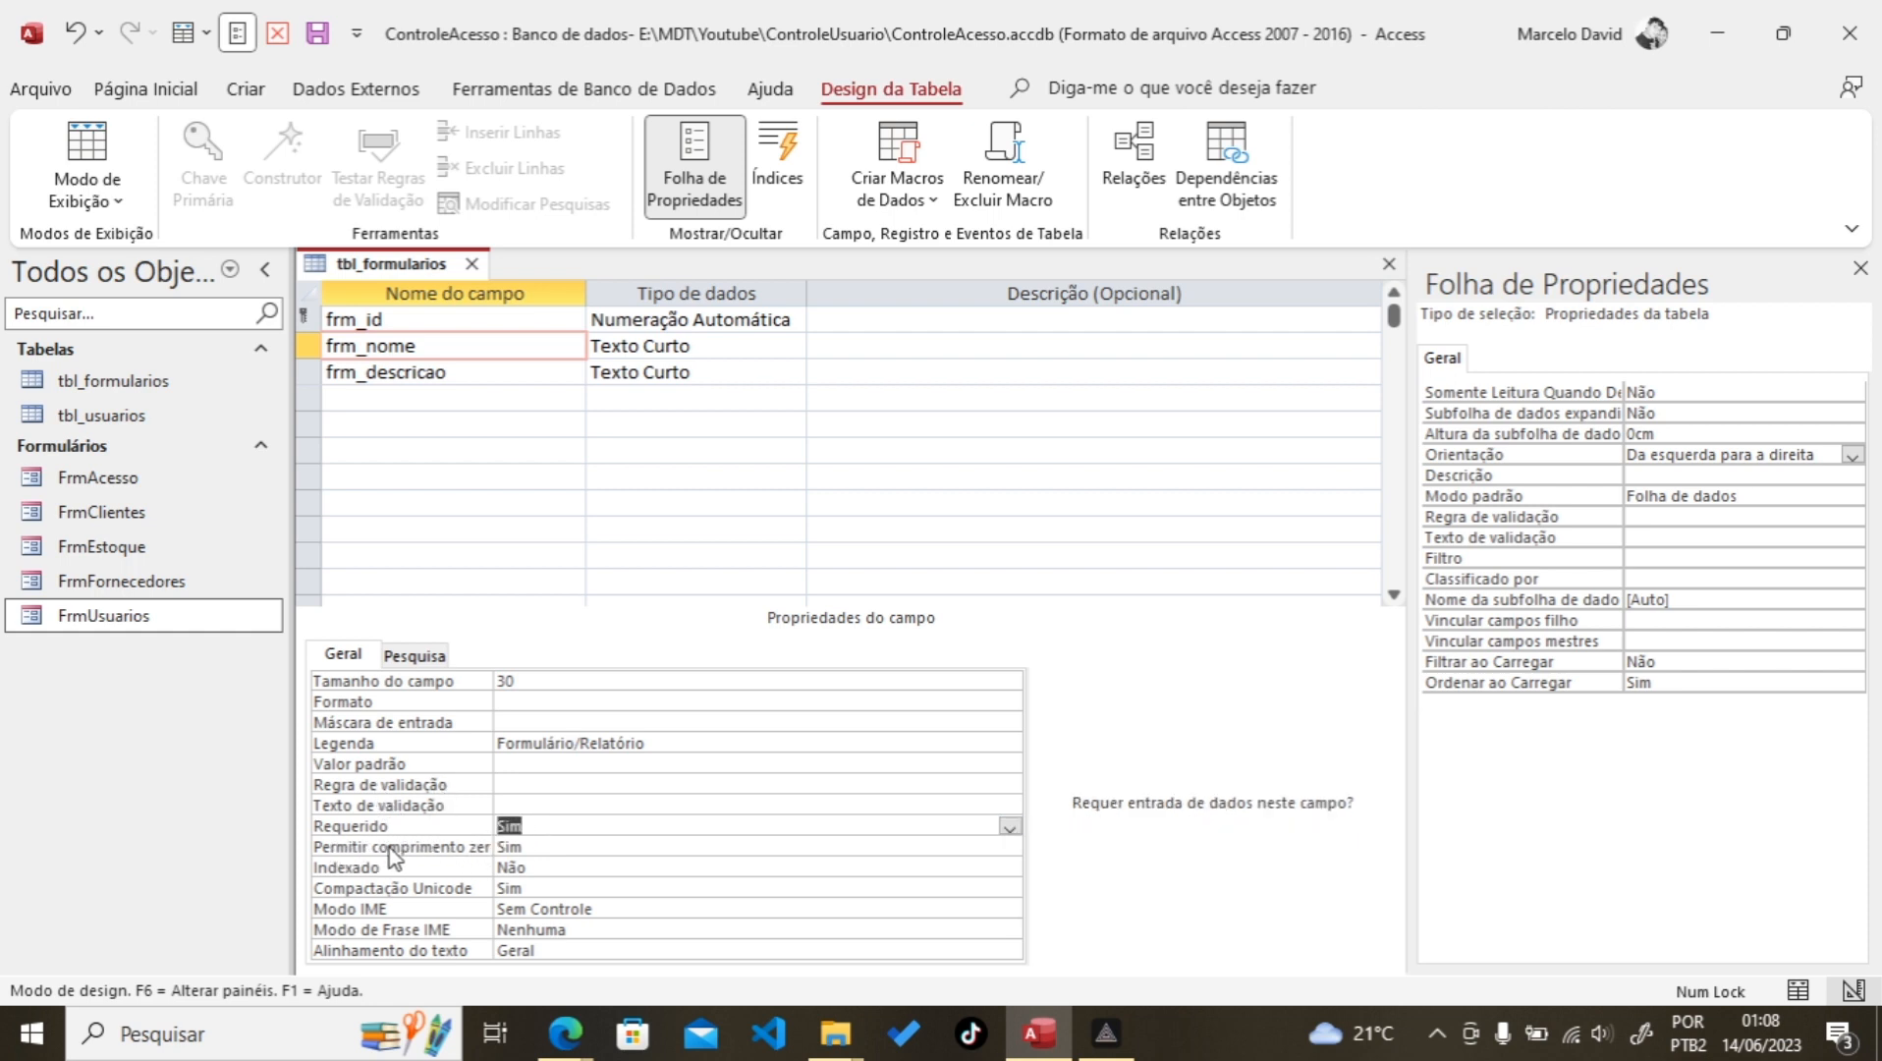
pyautogui.doubleClick(544, 846)
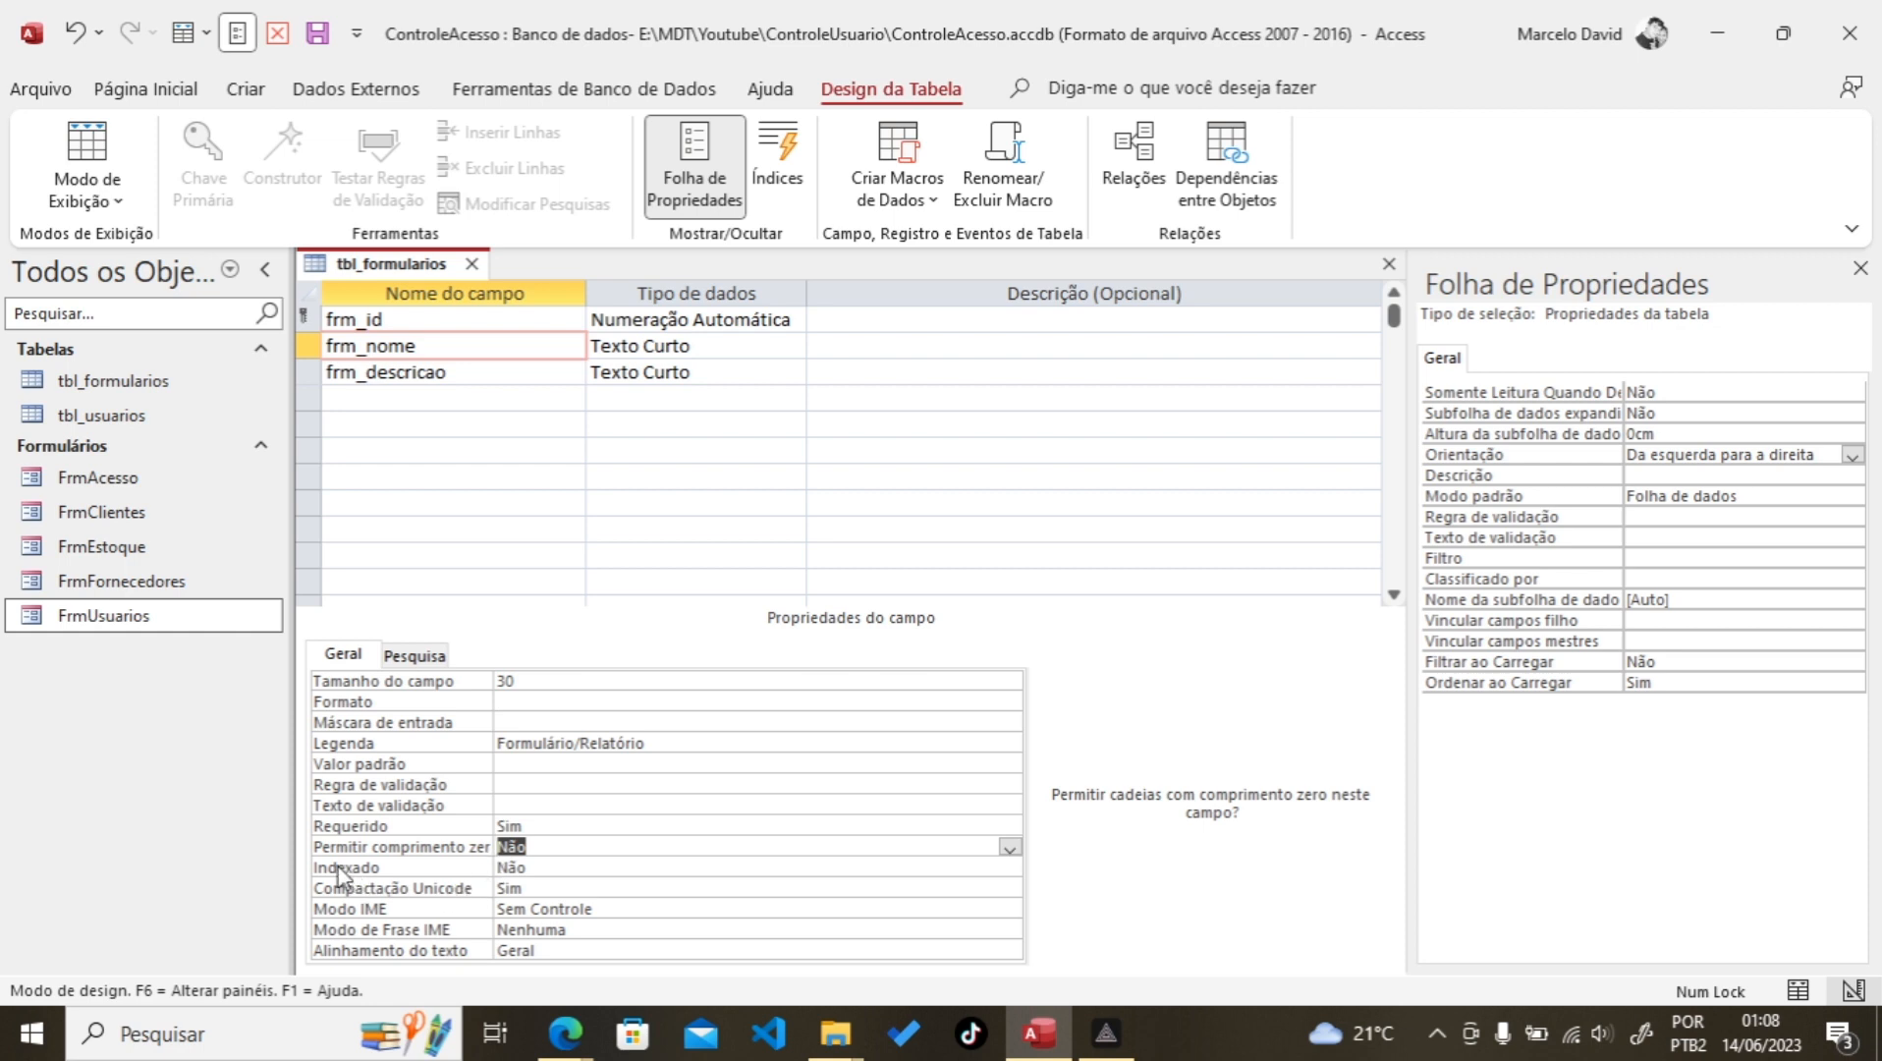
pyautogui.click(531, 868)
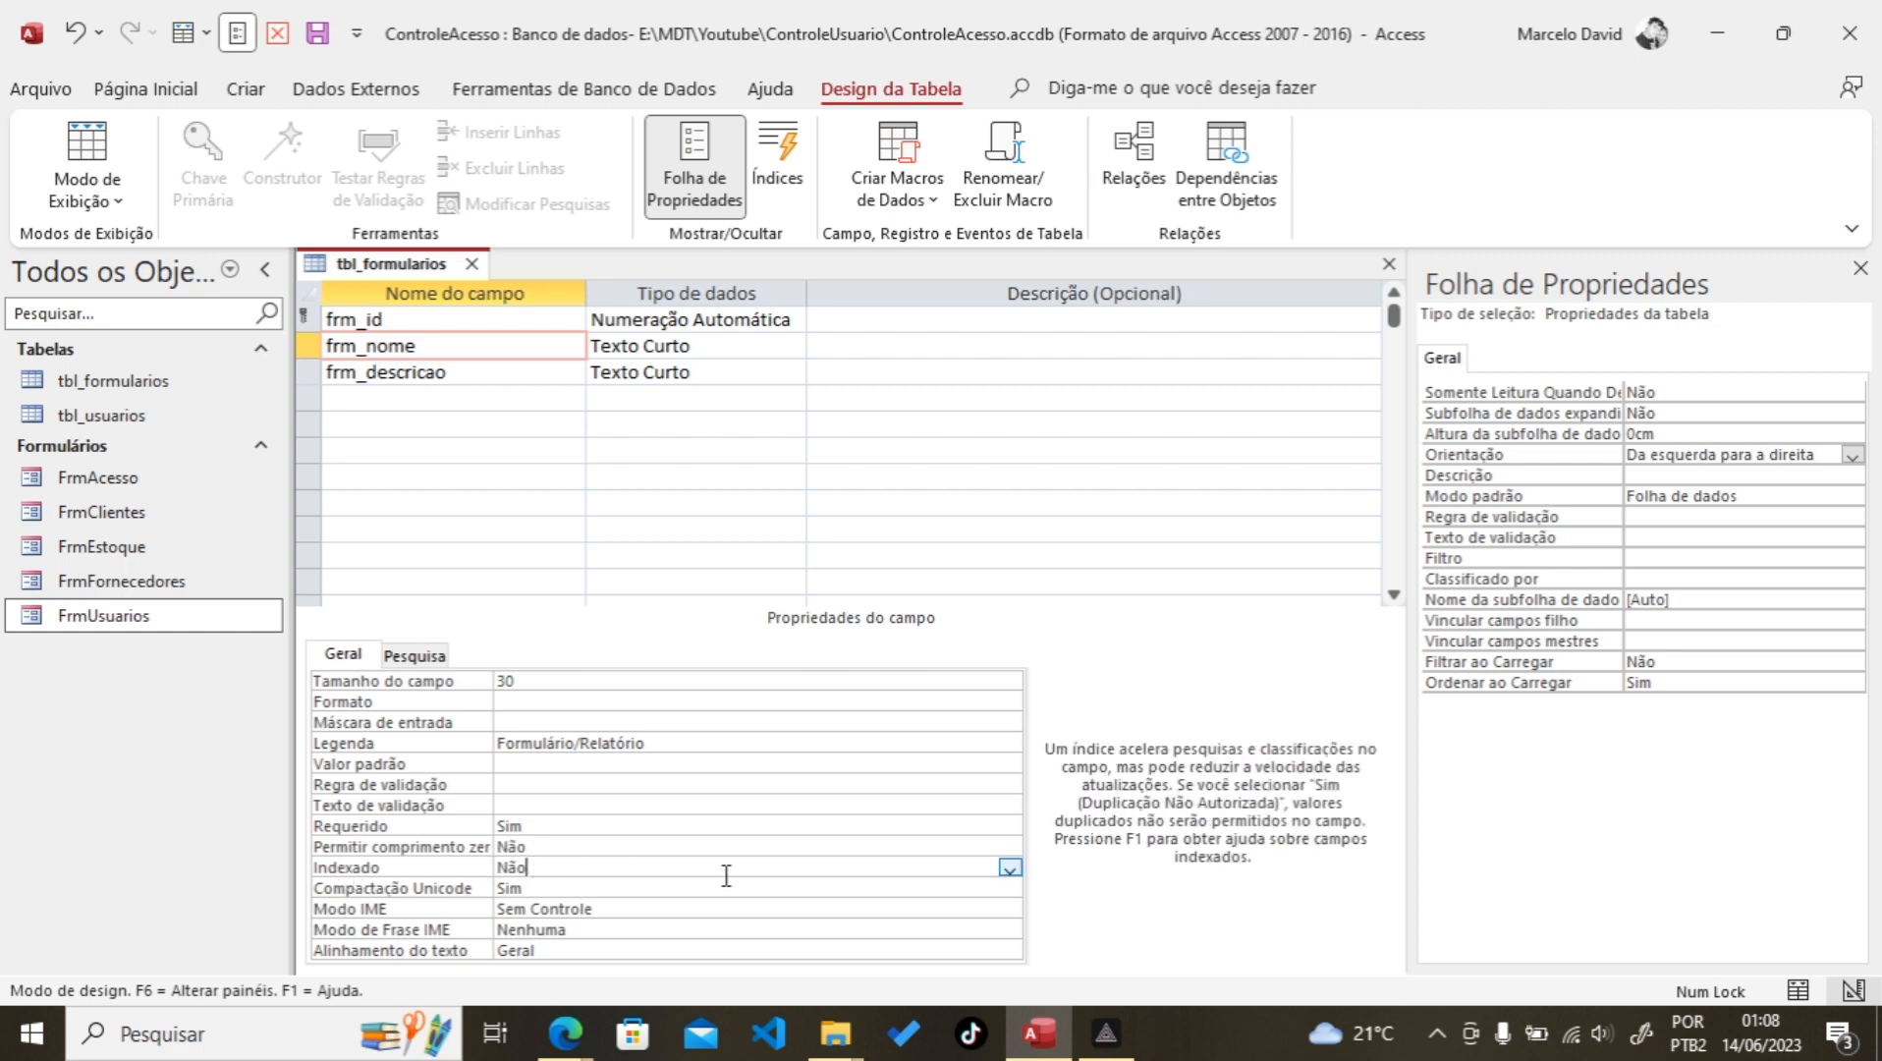
pyautogui.click(1009, 868)
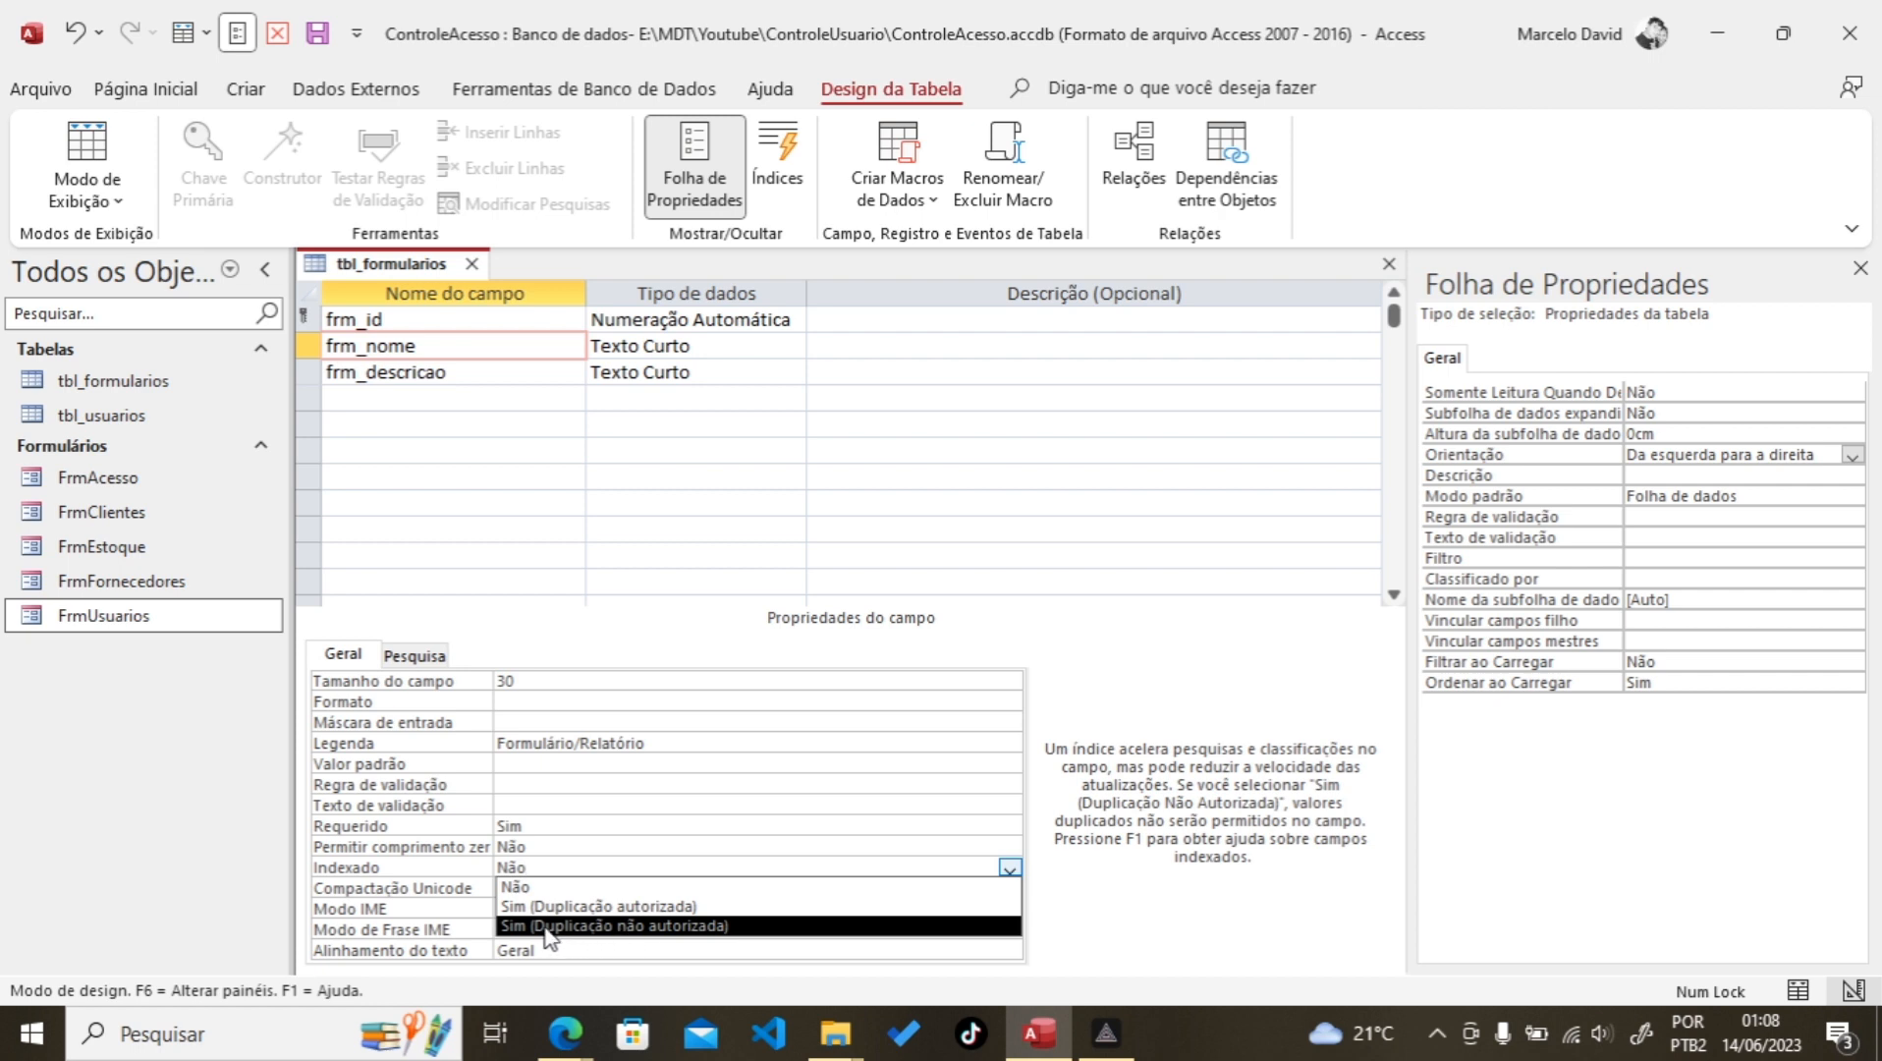
pyautogui.click(656, 926)
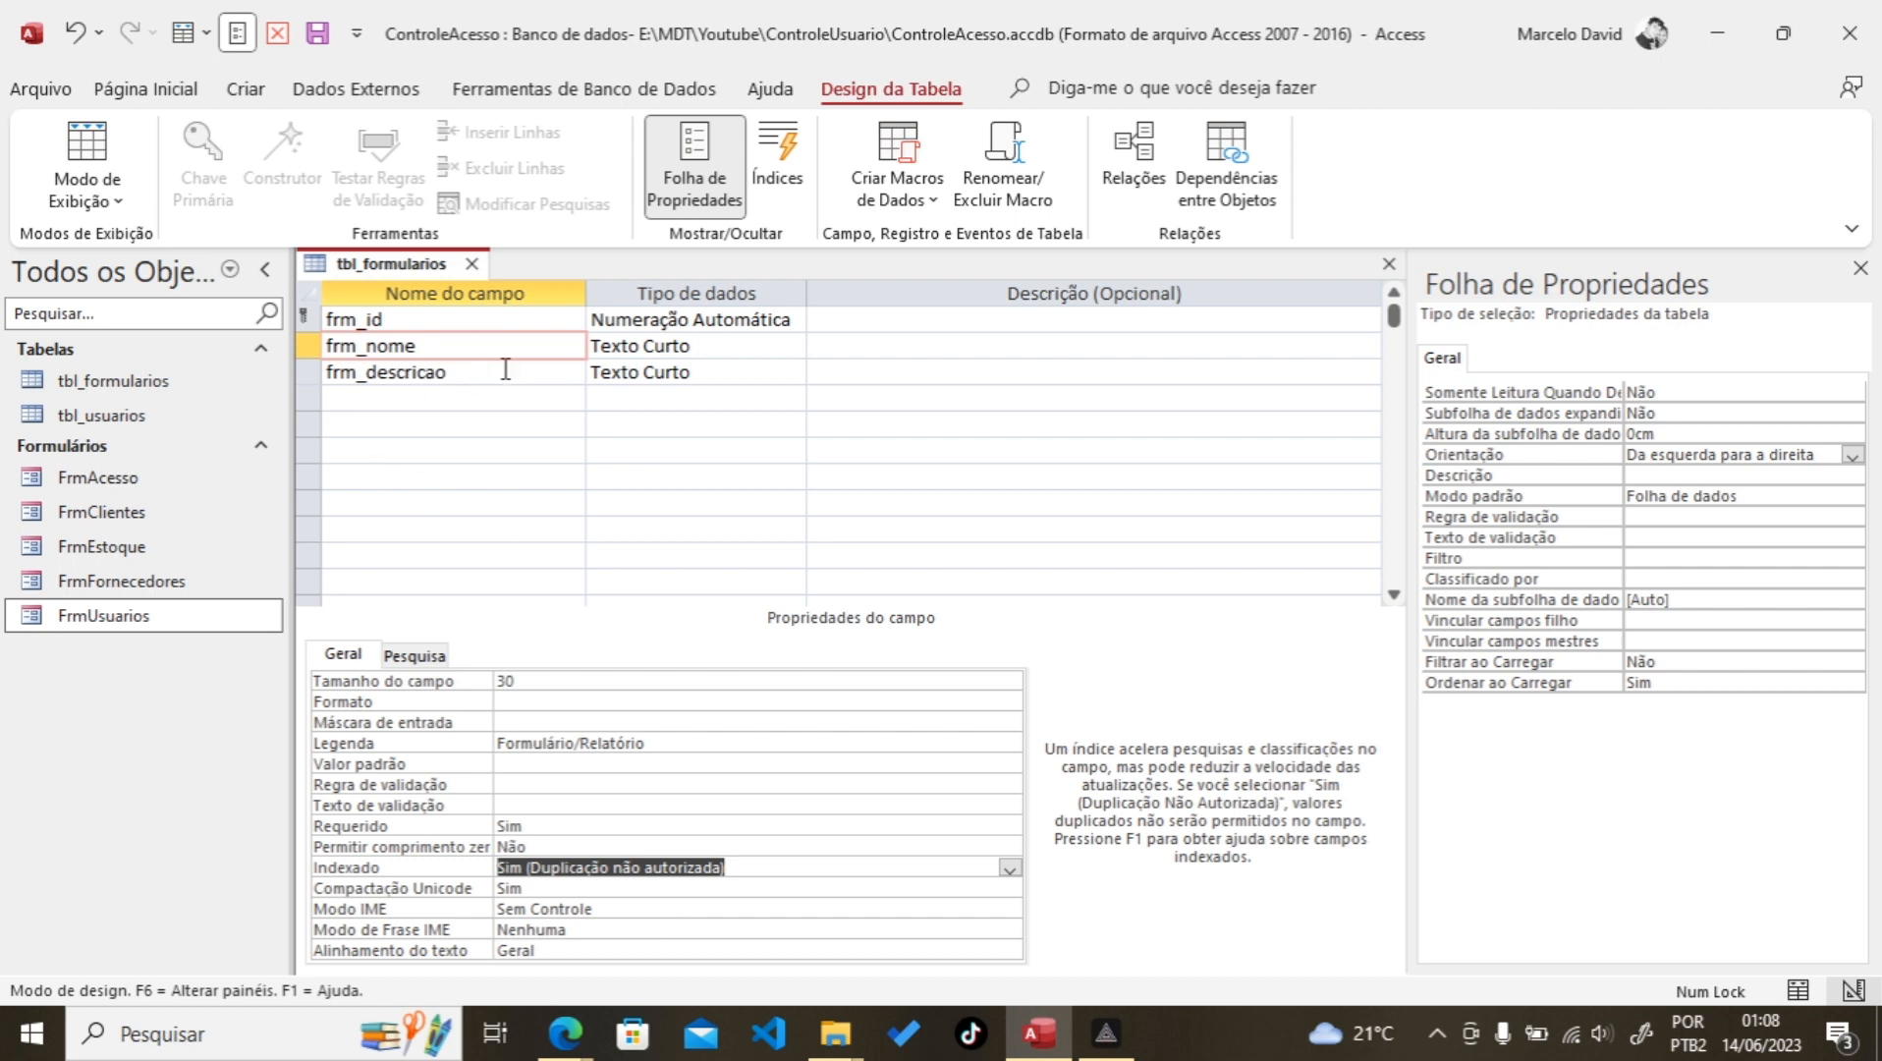
# Step: Set frm_descricao to size 40 with caption Função and save the table design
pyautogui.click(391, 371)
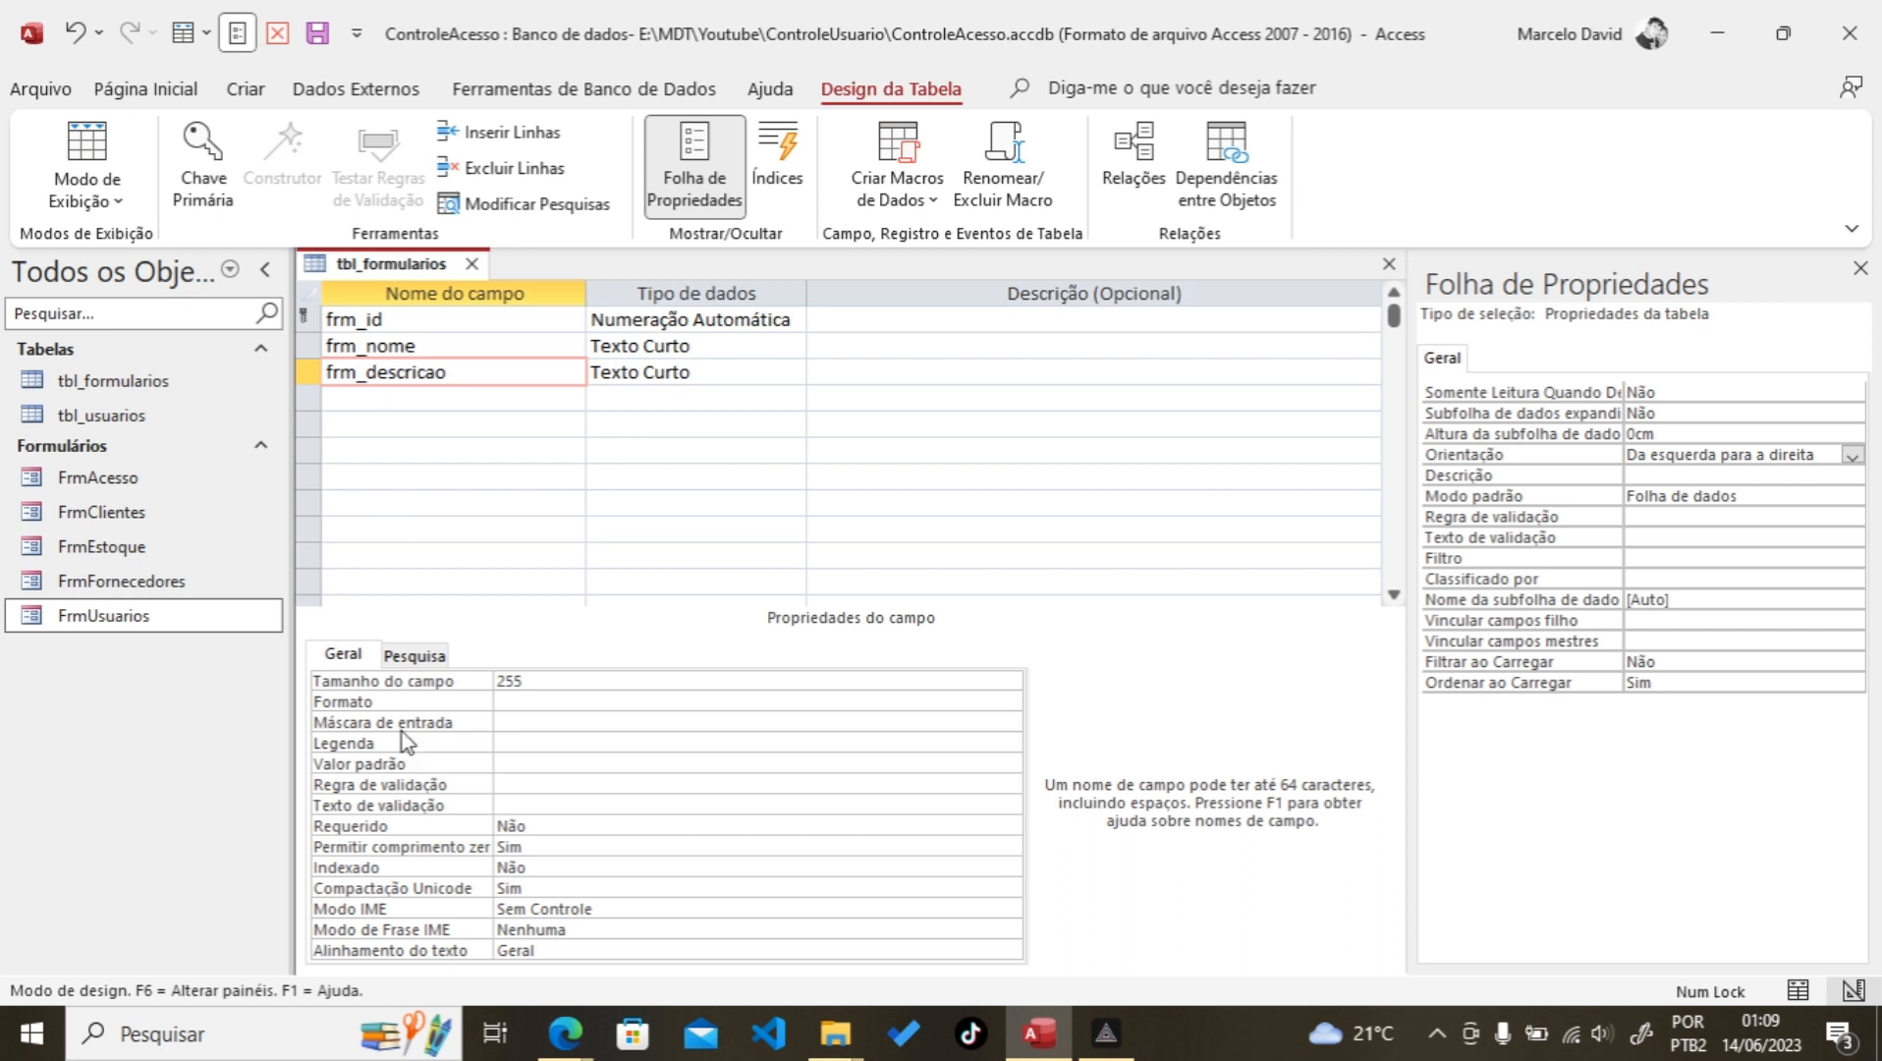
pyautogui.click(541, 679)
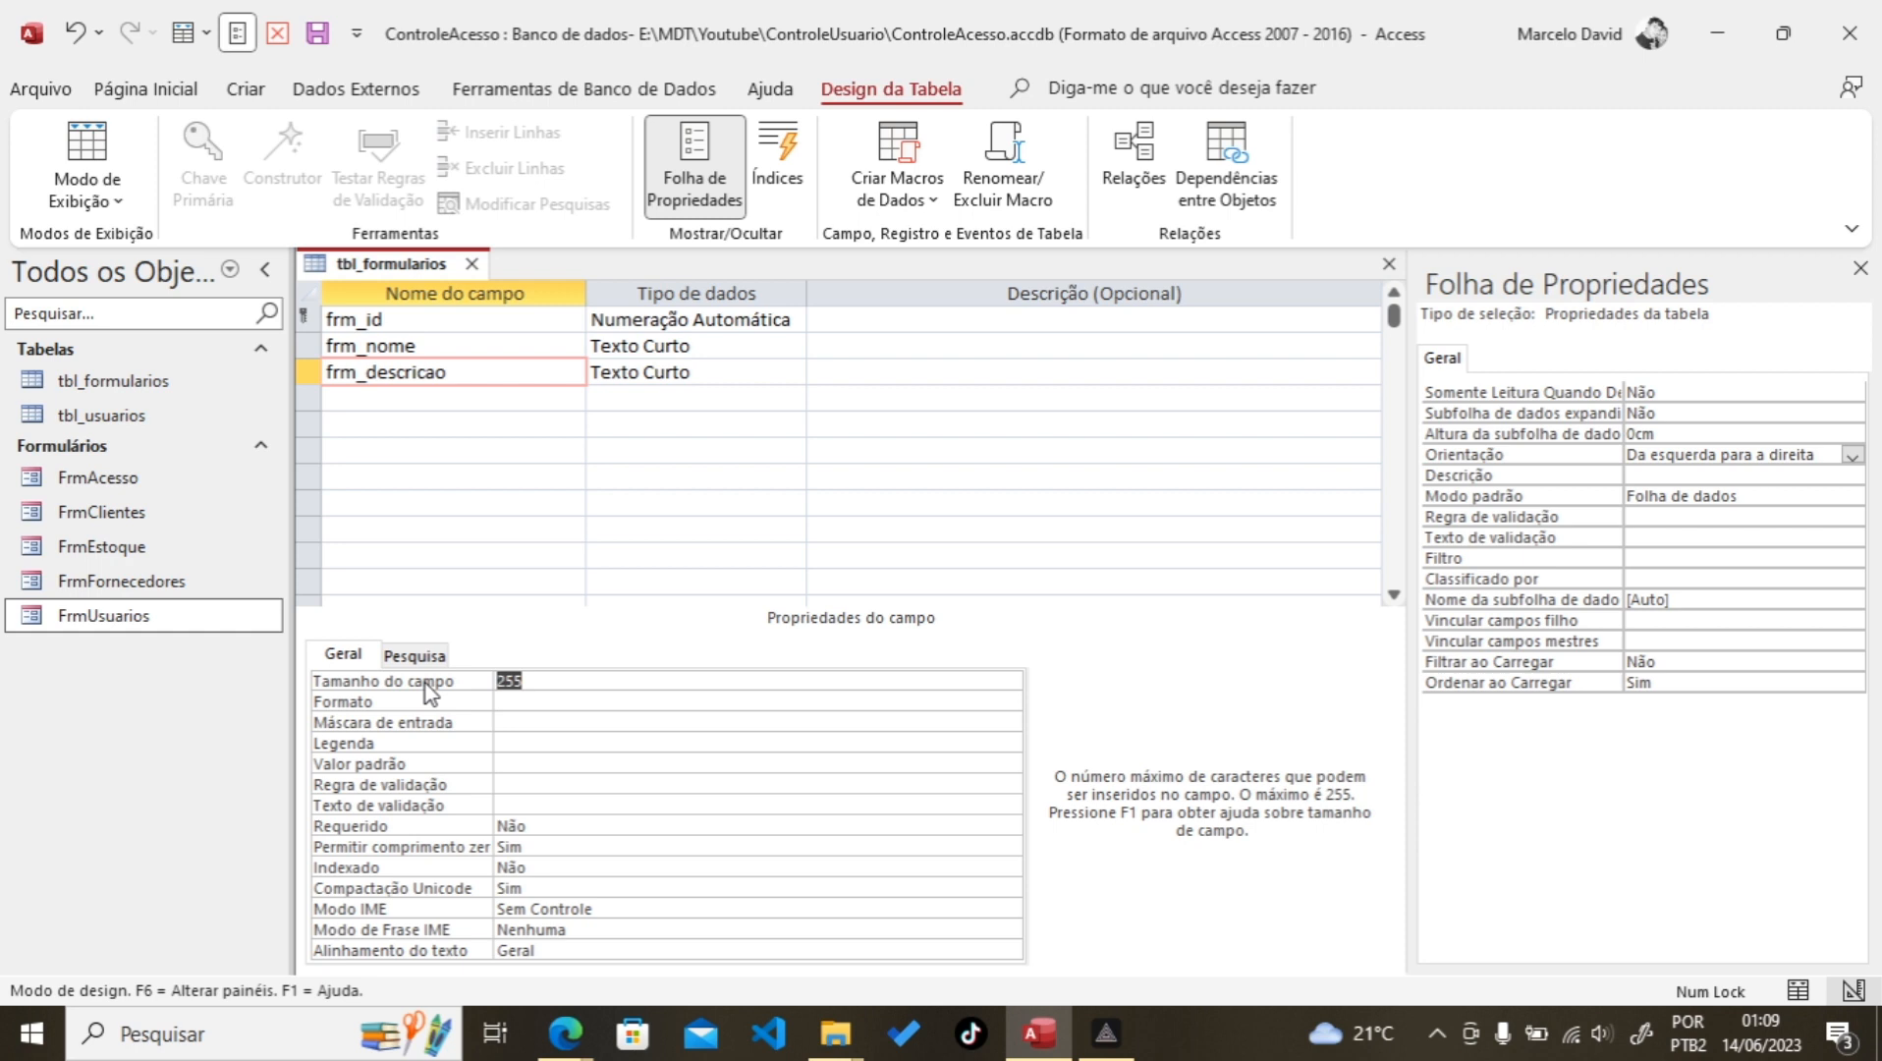
pyautogui.write('40')
pyautogui.click(528, 743)
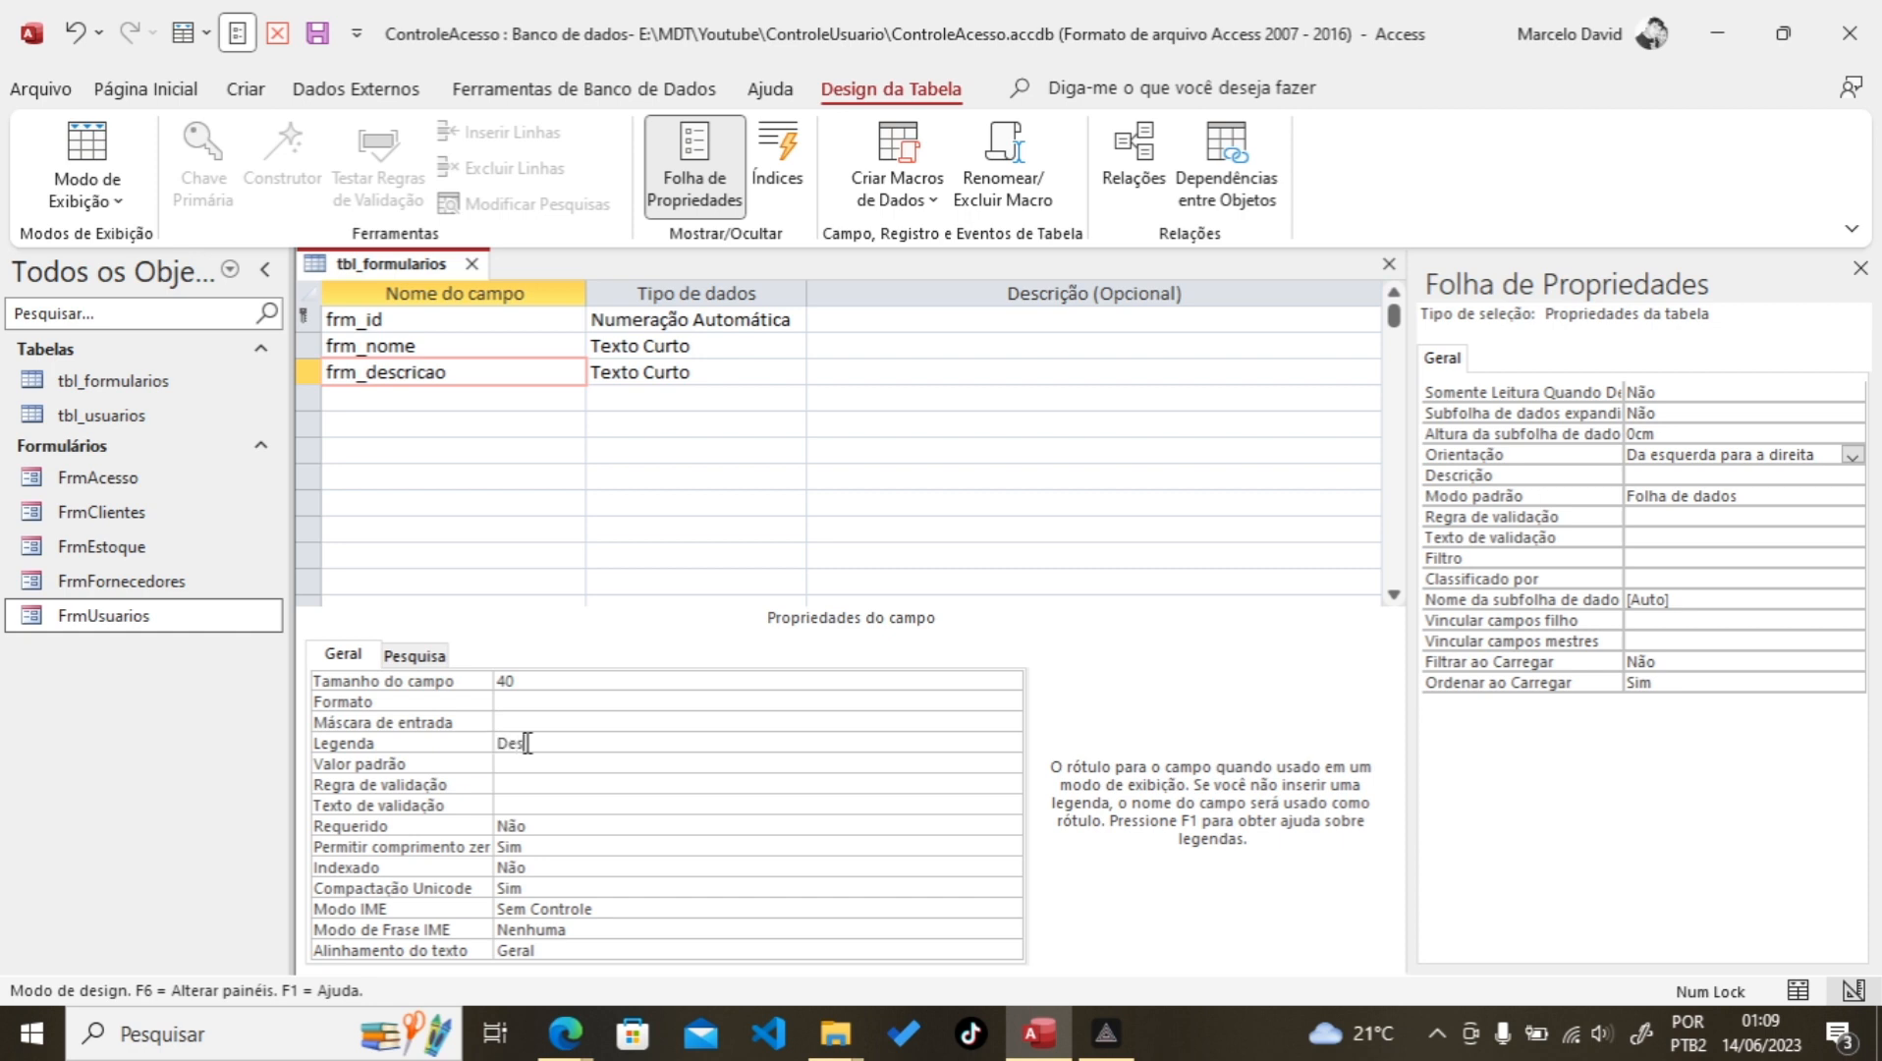
pyautogui.press('BackSpace')
pyautogui.press('BackSpace')
pyautogui.press('BackSpace')
pyautogui.click(550, 766)
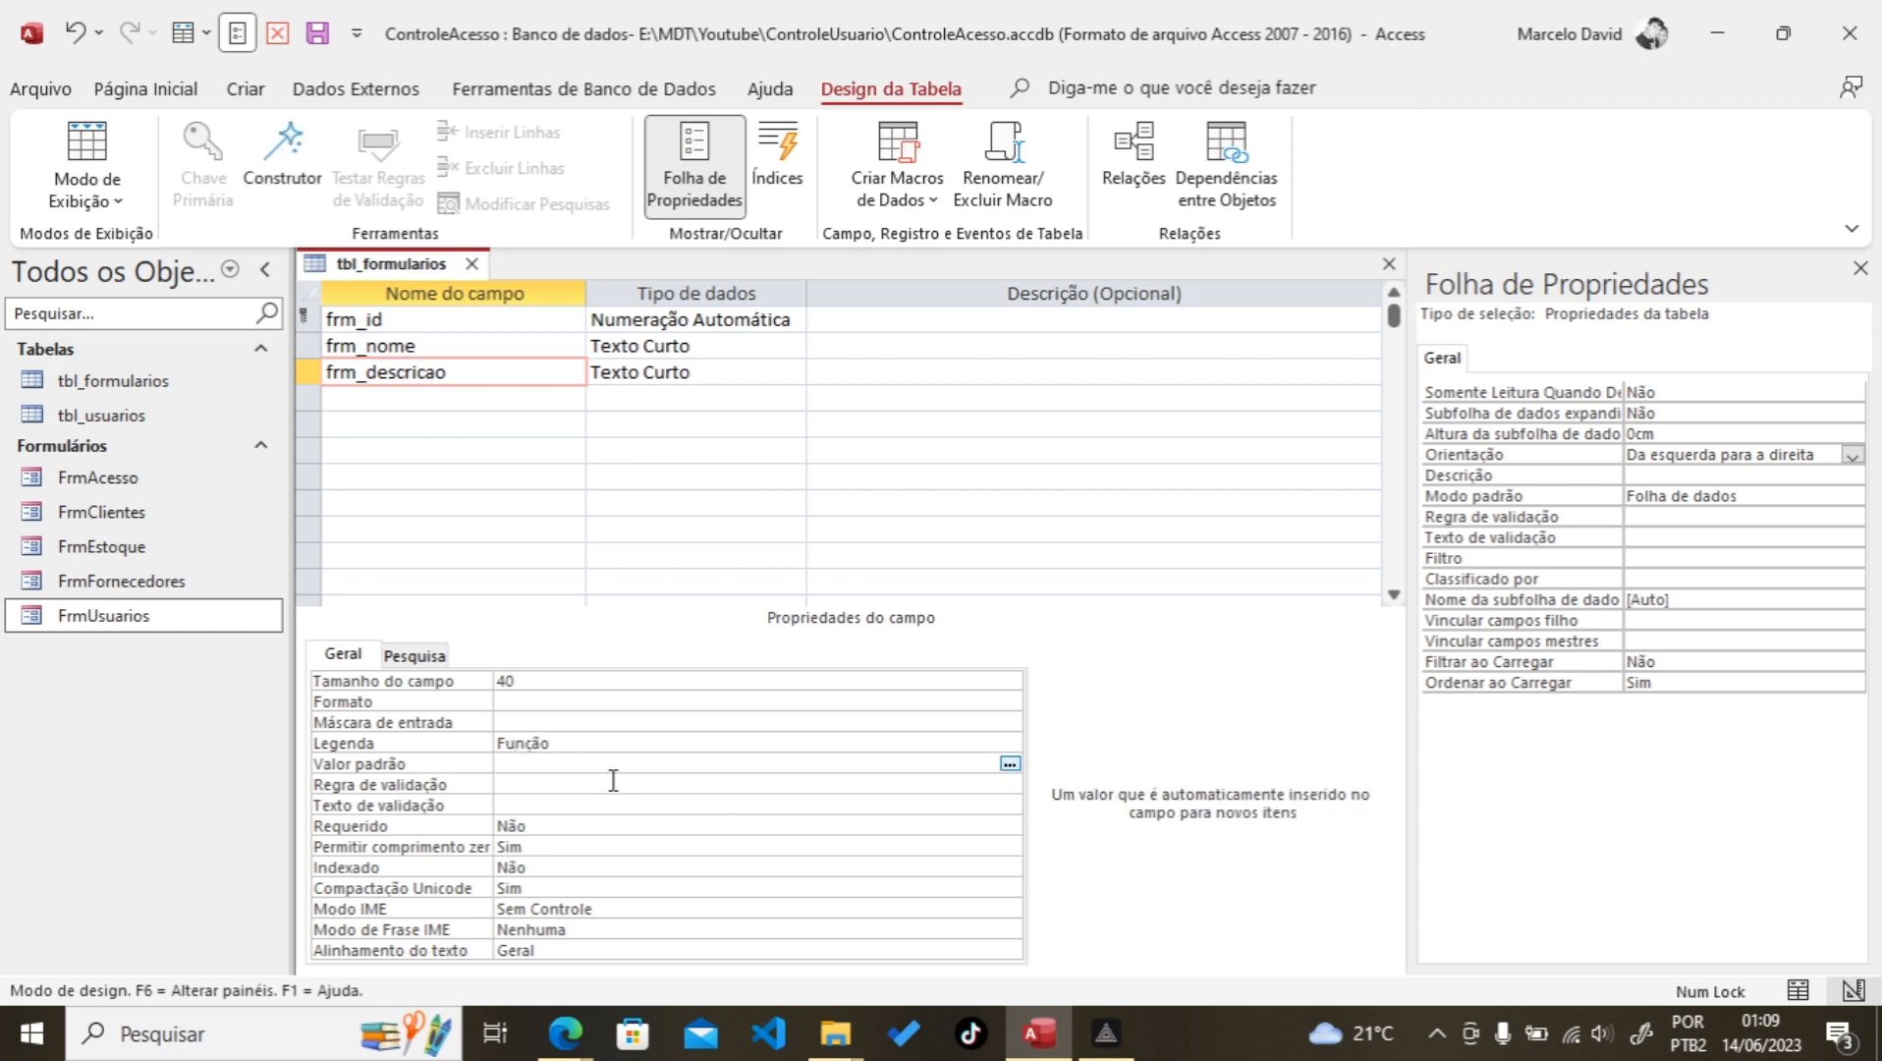
pyautogui.click(316, 37)
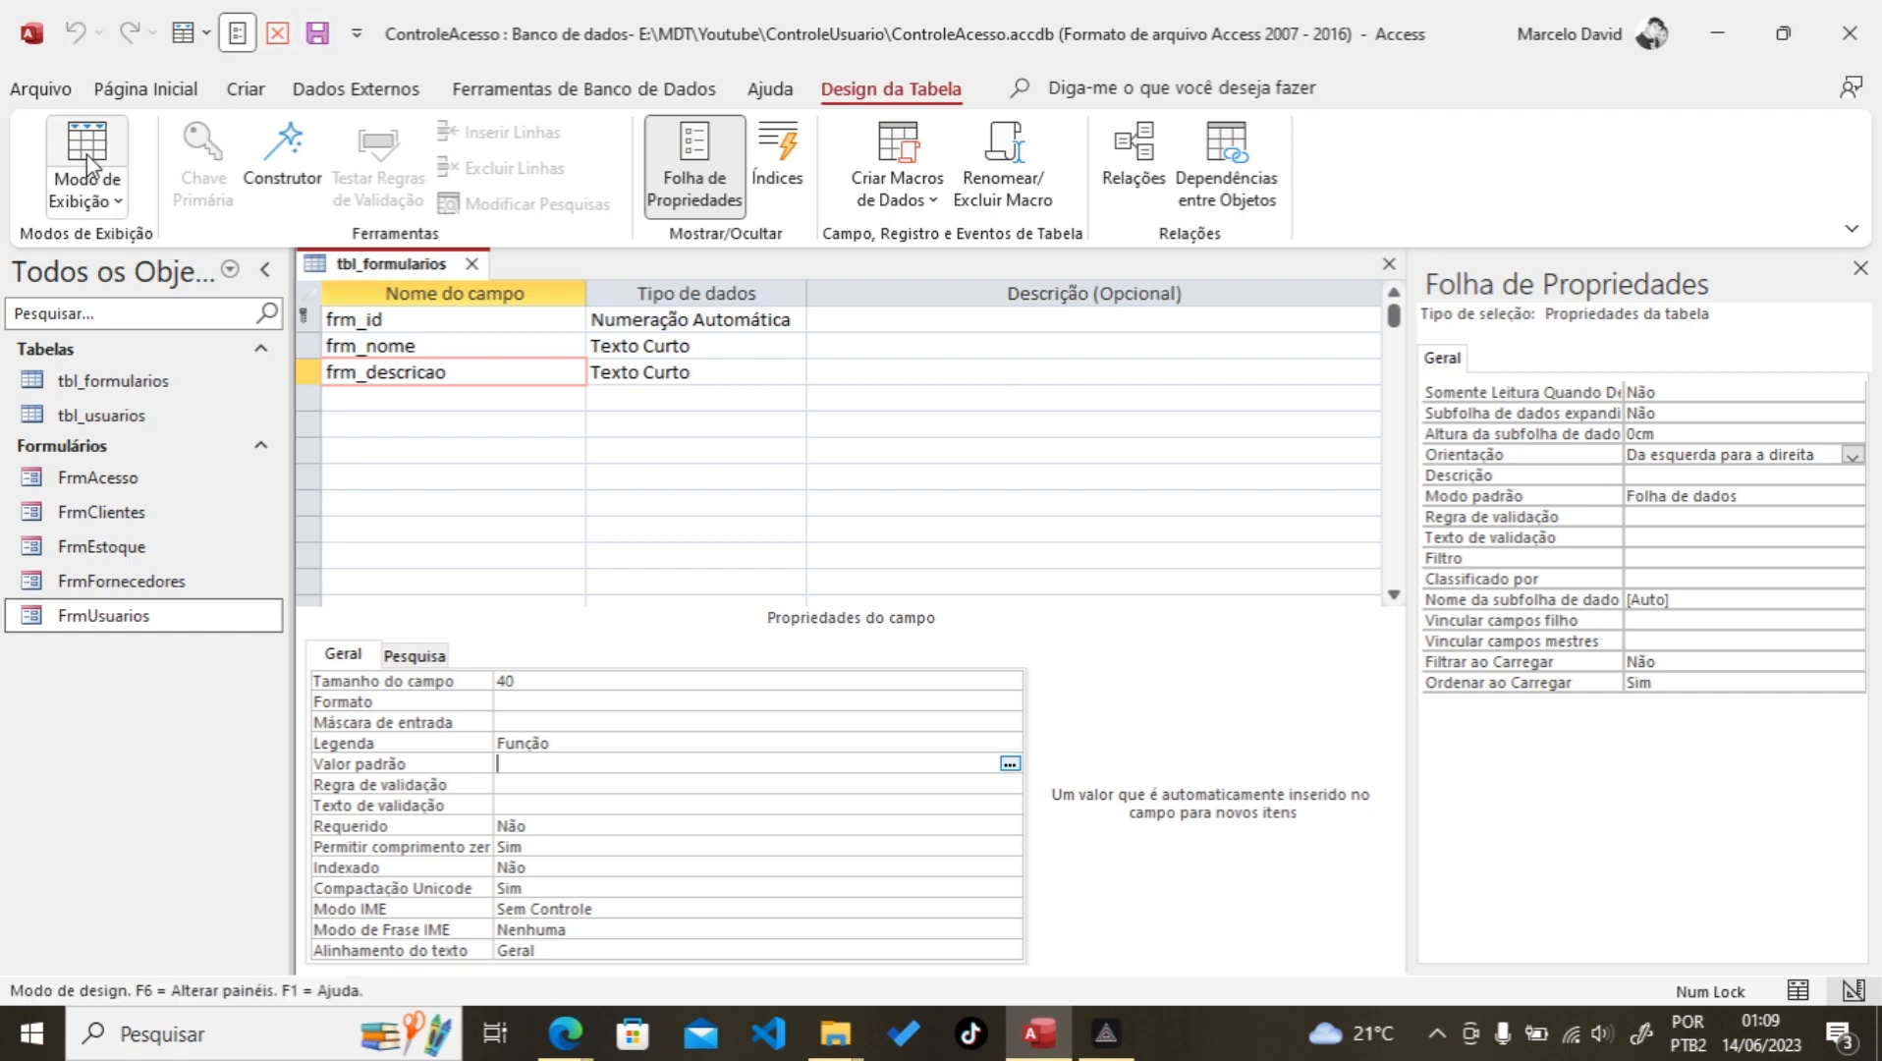
# Step: View tbl_formularios as a datasheet, widen the Formulário/Relatório and Função columns, then save and close it
pyautogui.click(87, 159)
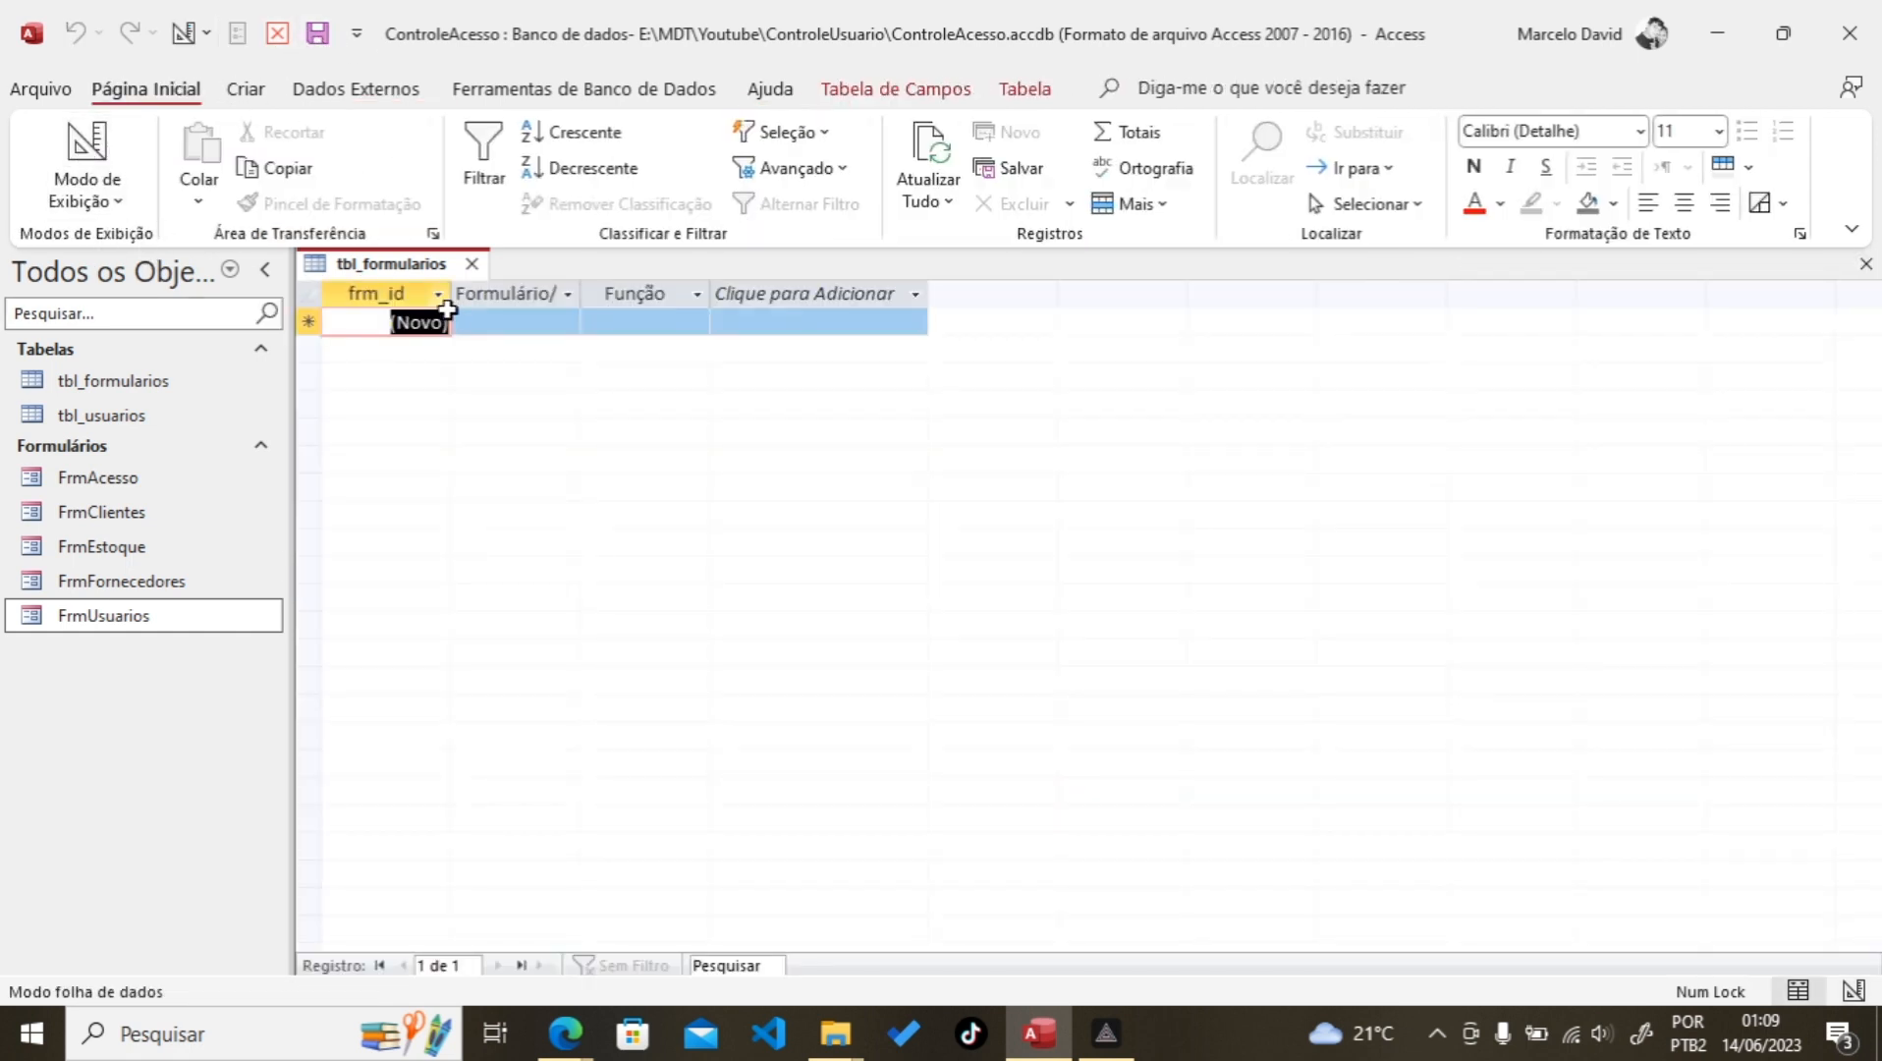
pyautogui.doubleClick(580, 294)
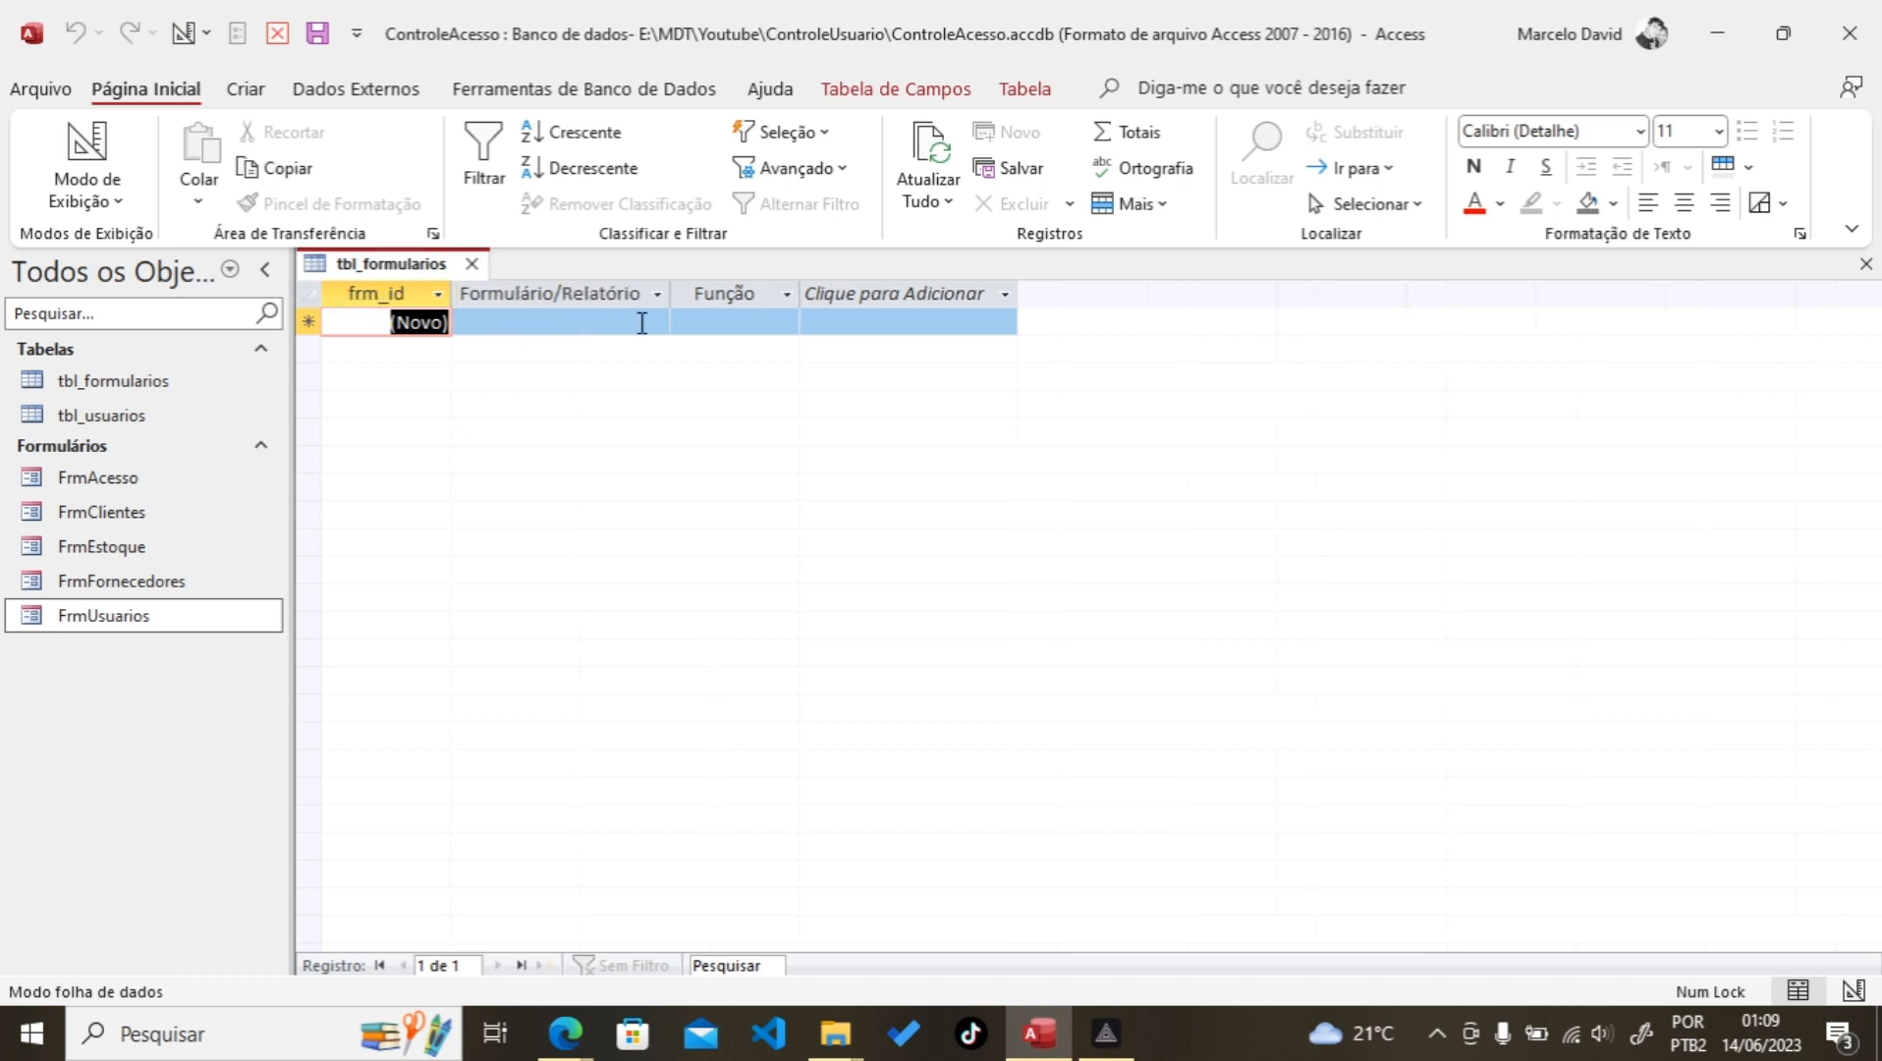
pyautogui.click(471, 322)
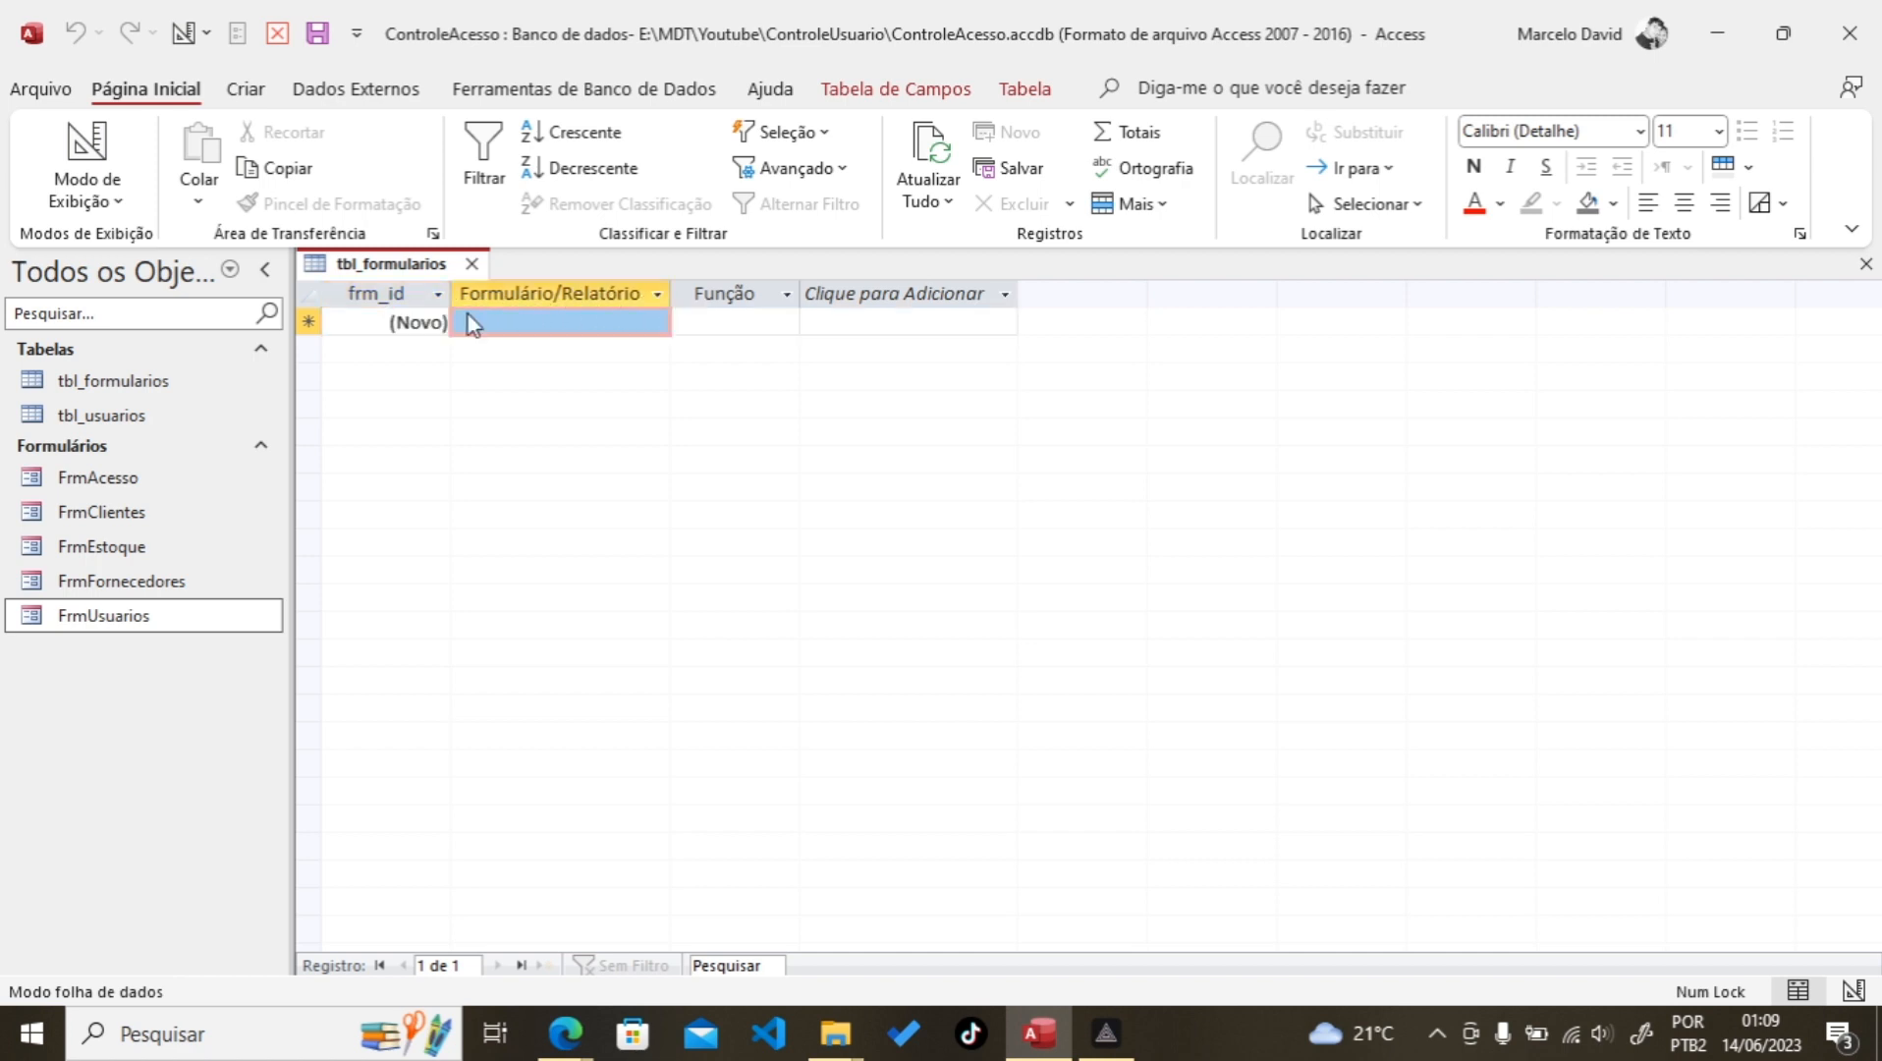
pyautogui.click(479, 323)
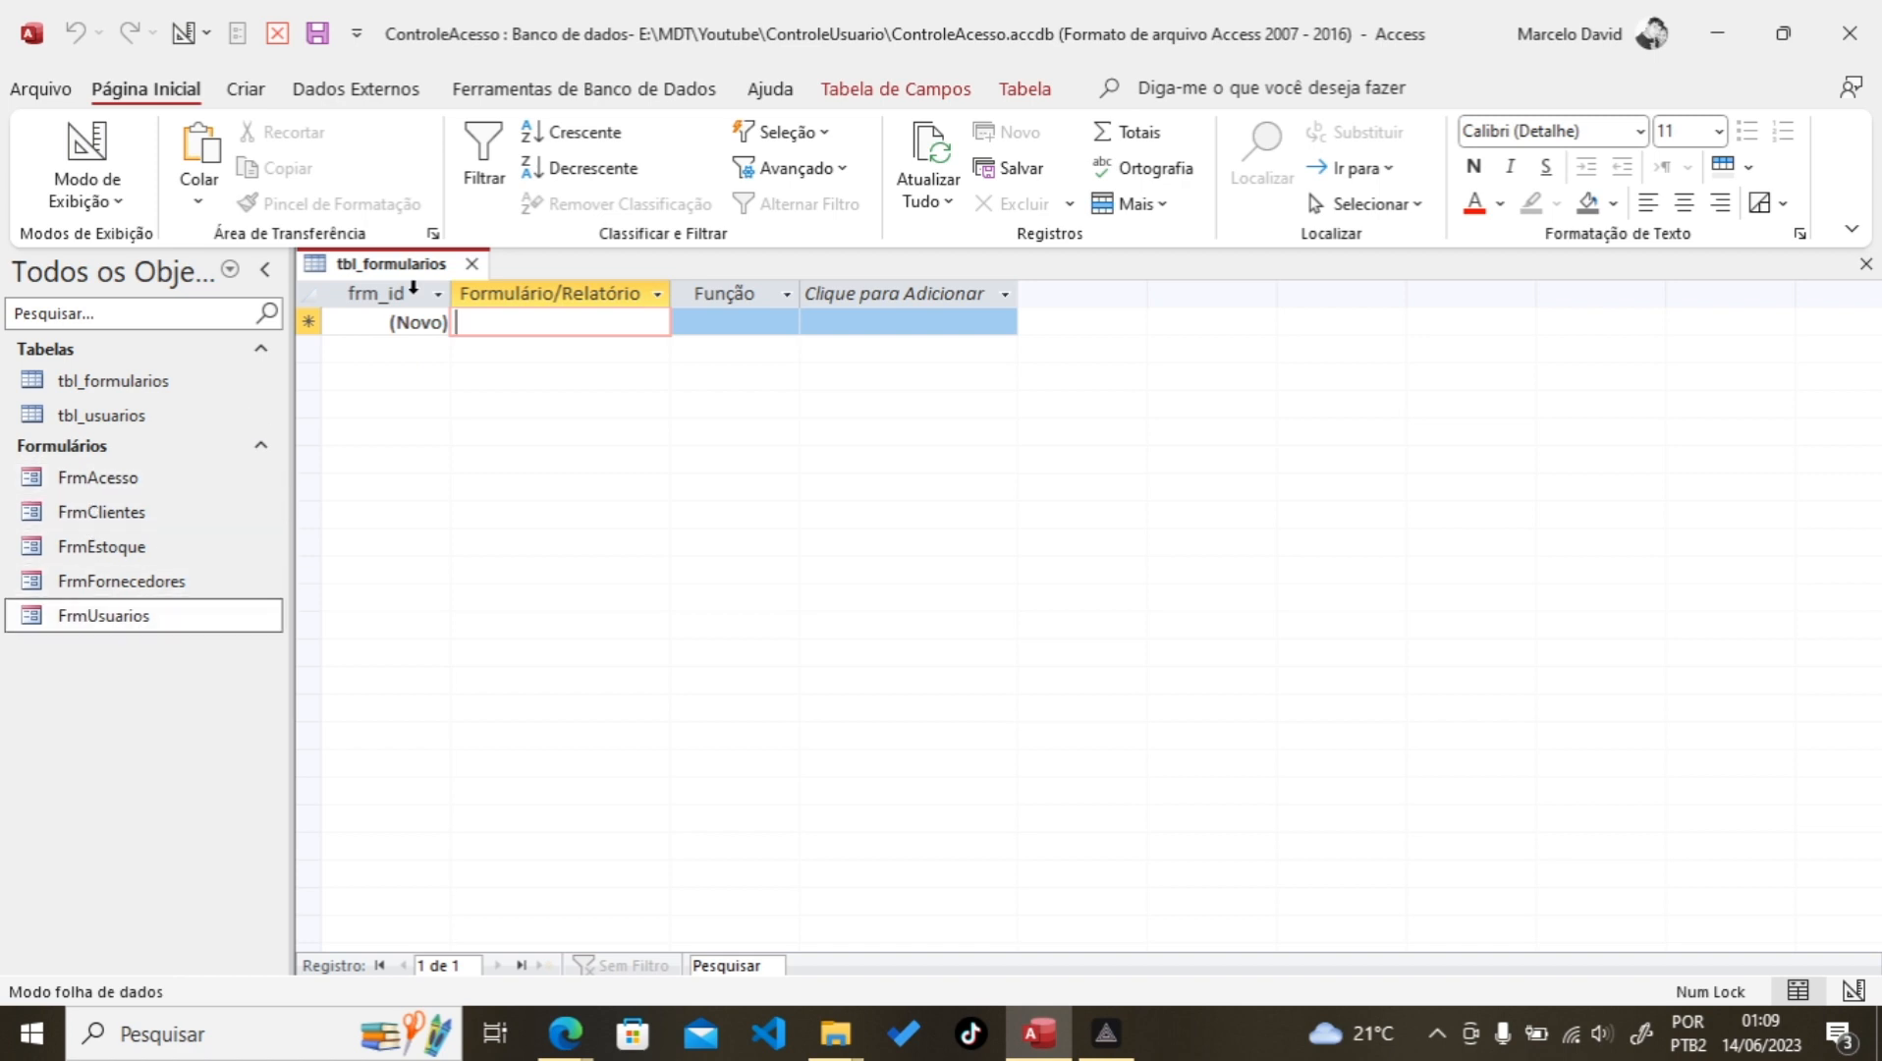
pyautogui.moveTo(798, 294); pyautogui.dragTo(956, 294)
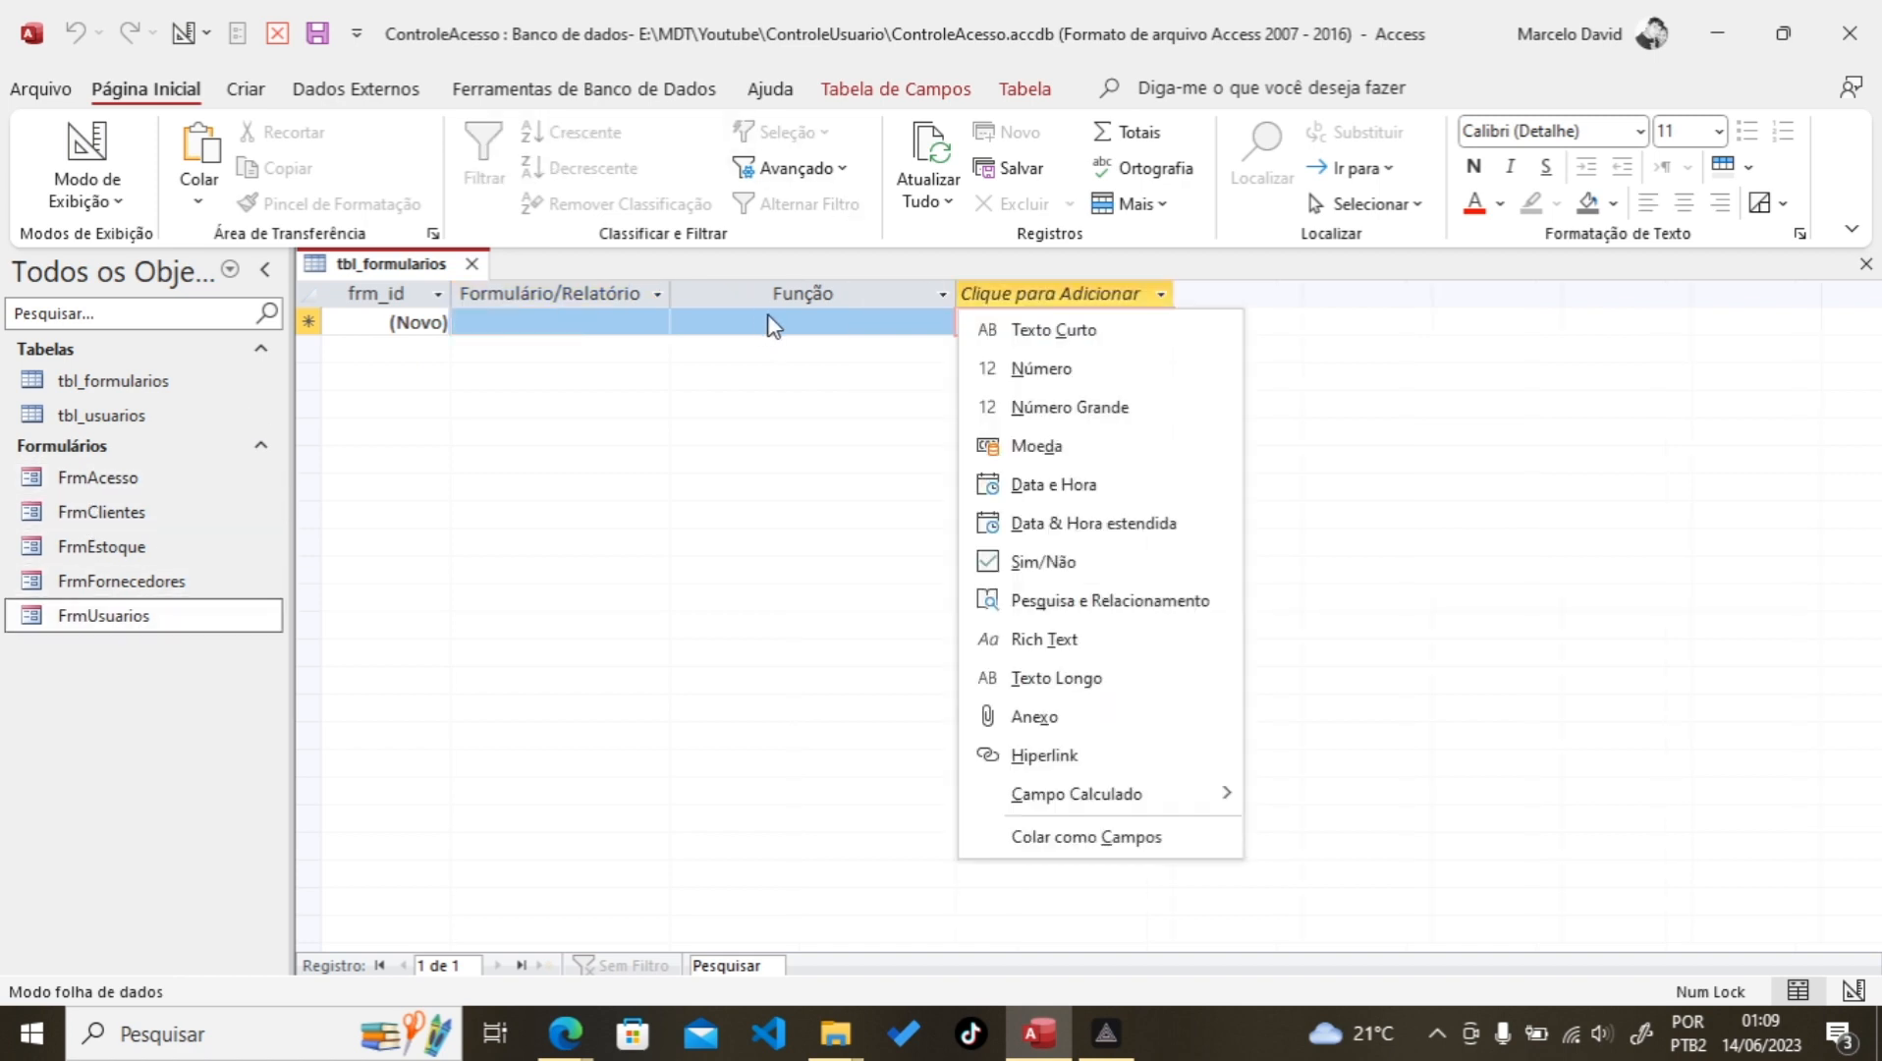
pyautogui.click(772, 324)
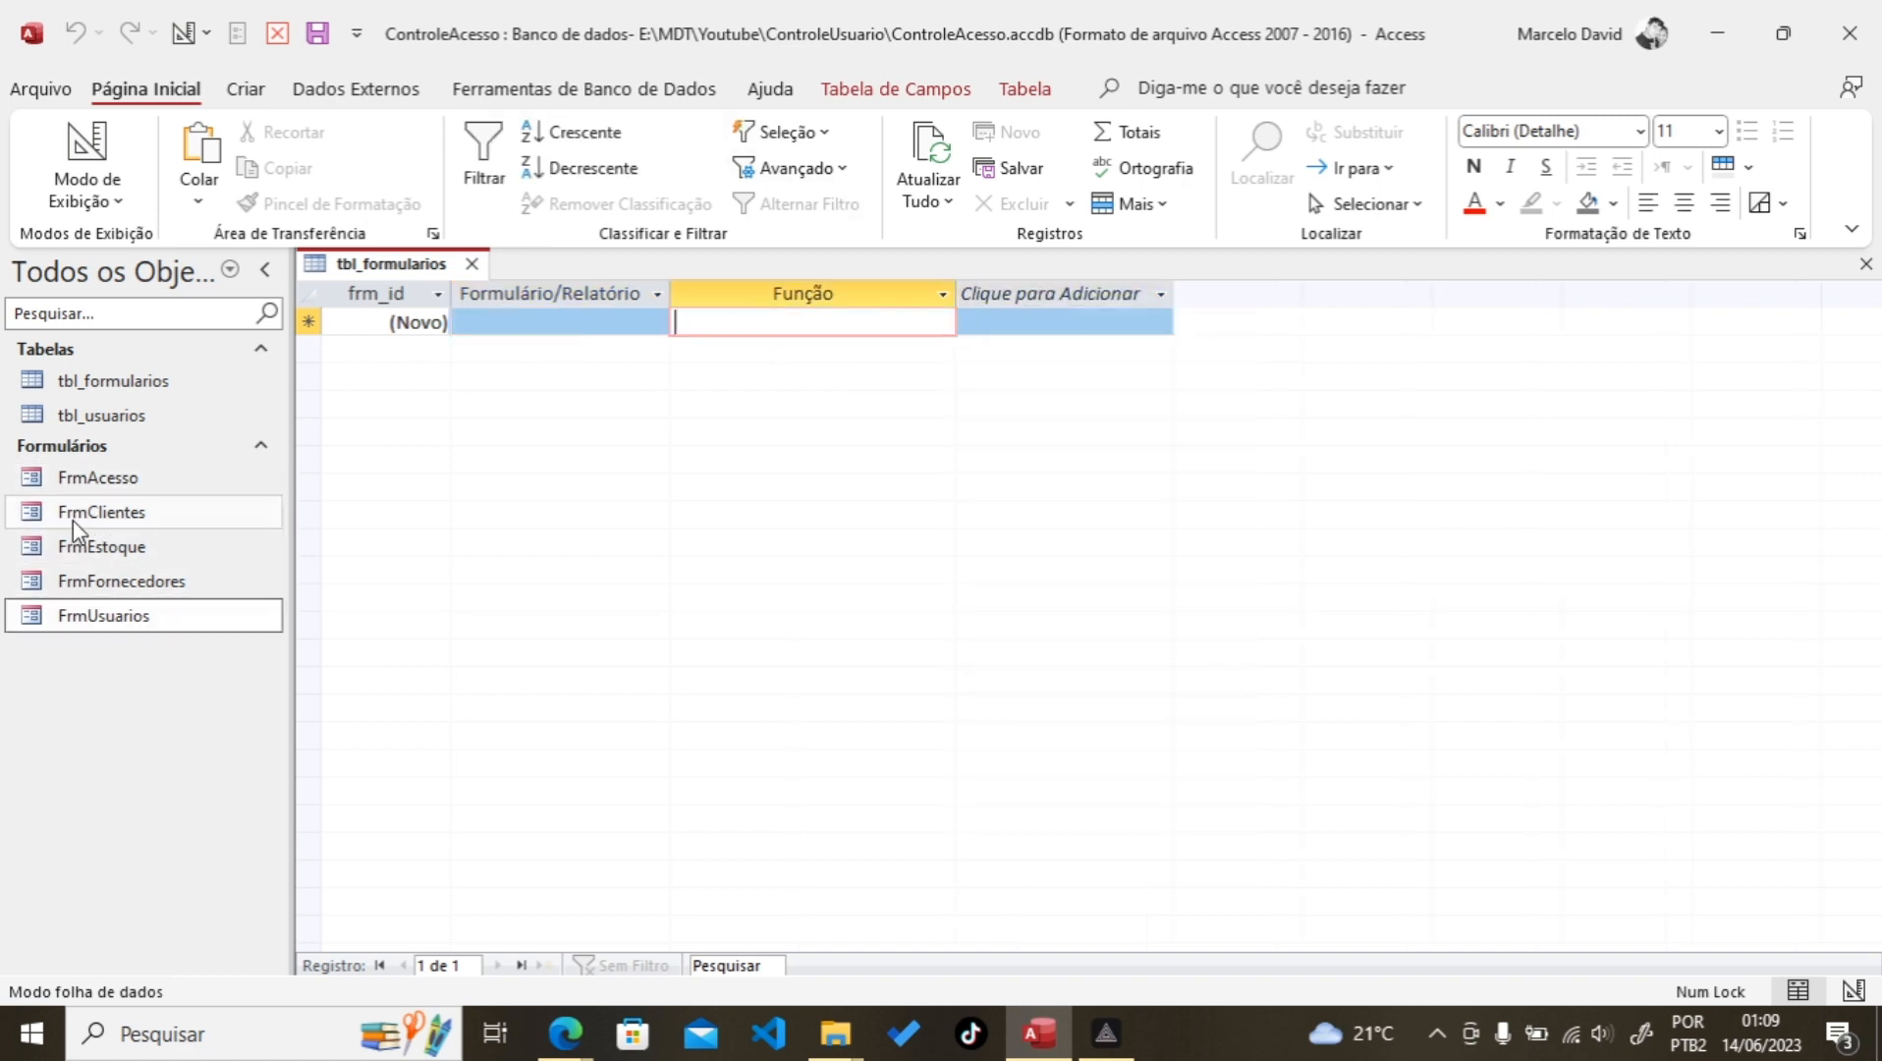
pyautogui.click(478, 324)
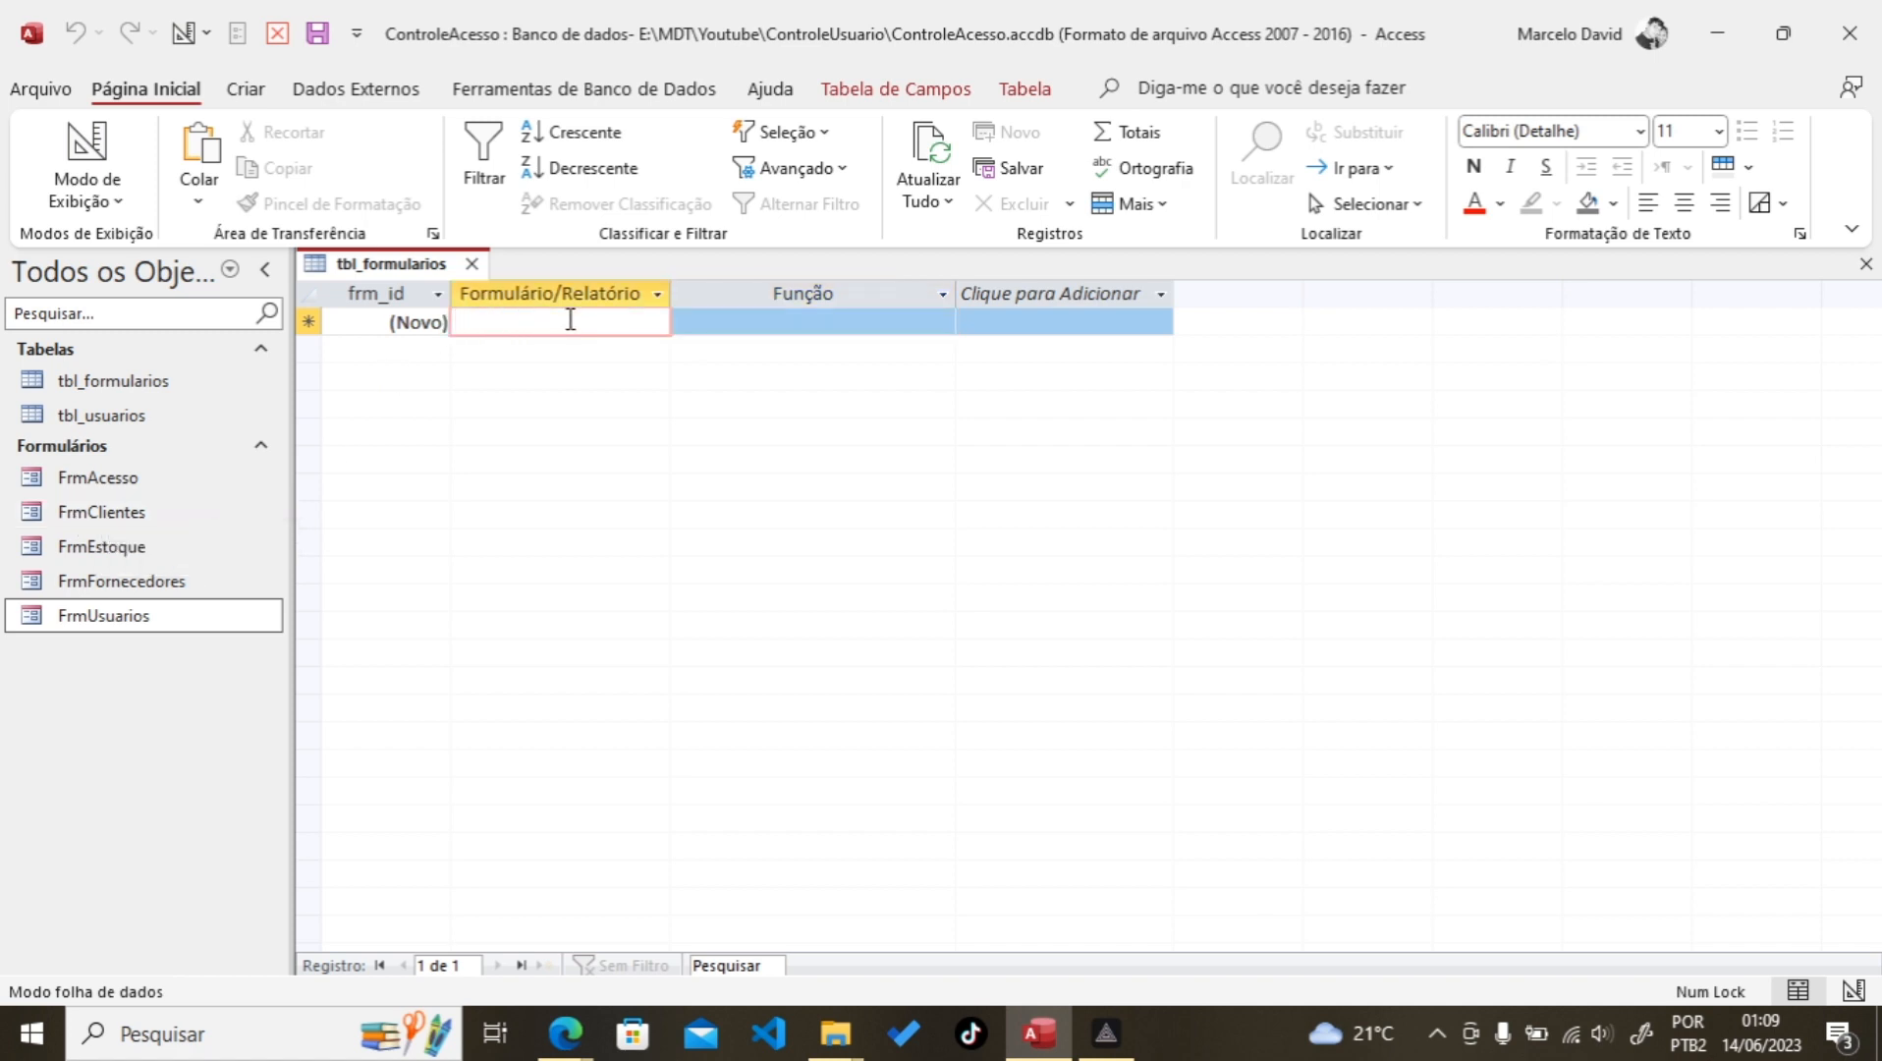
pyautogui.click(752, 322)
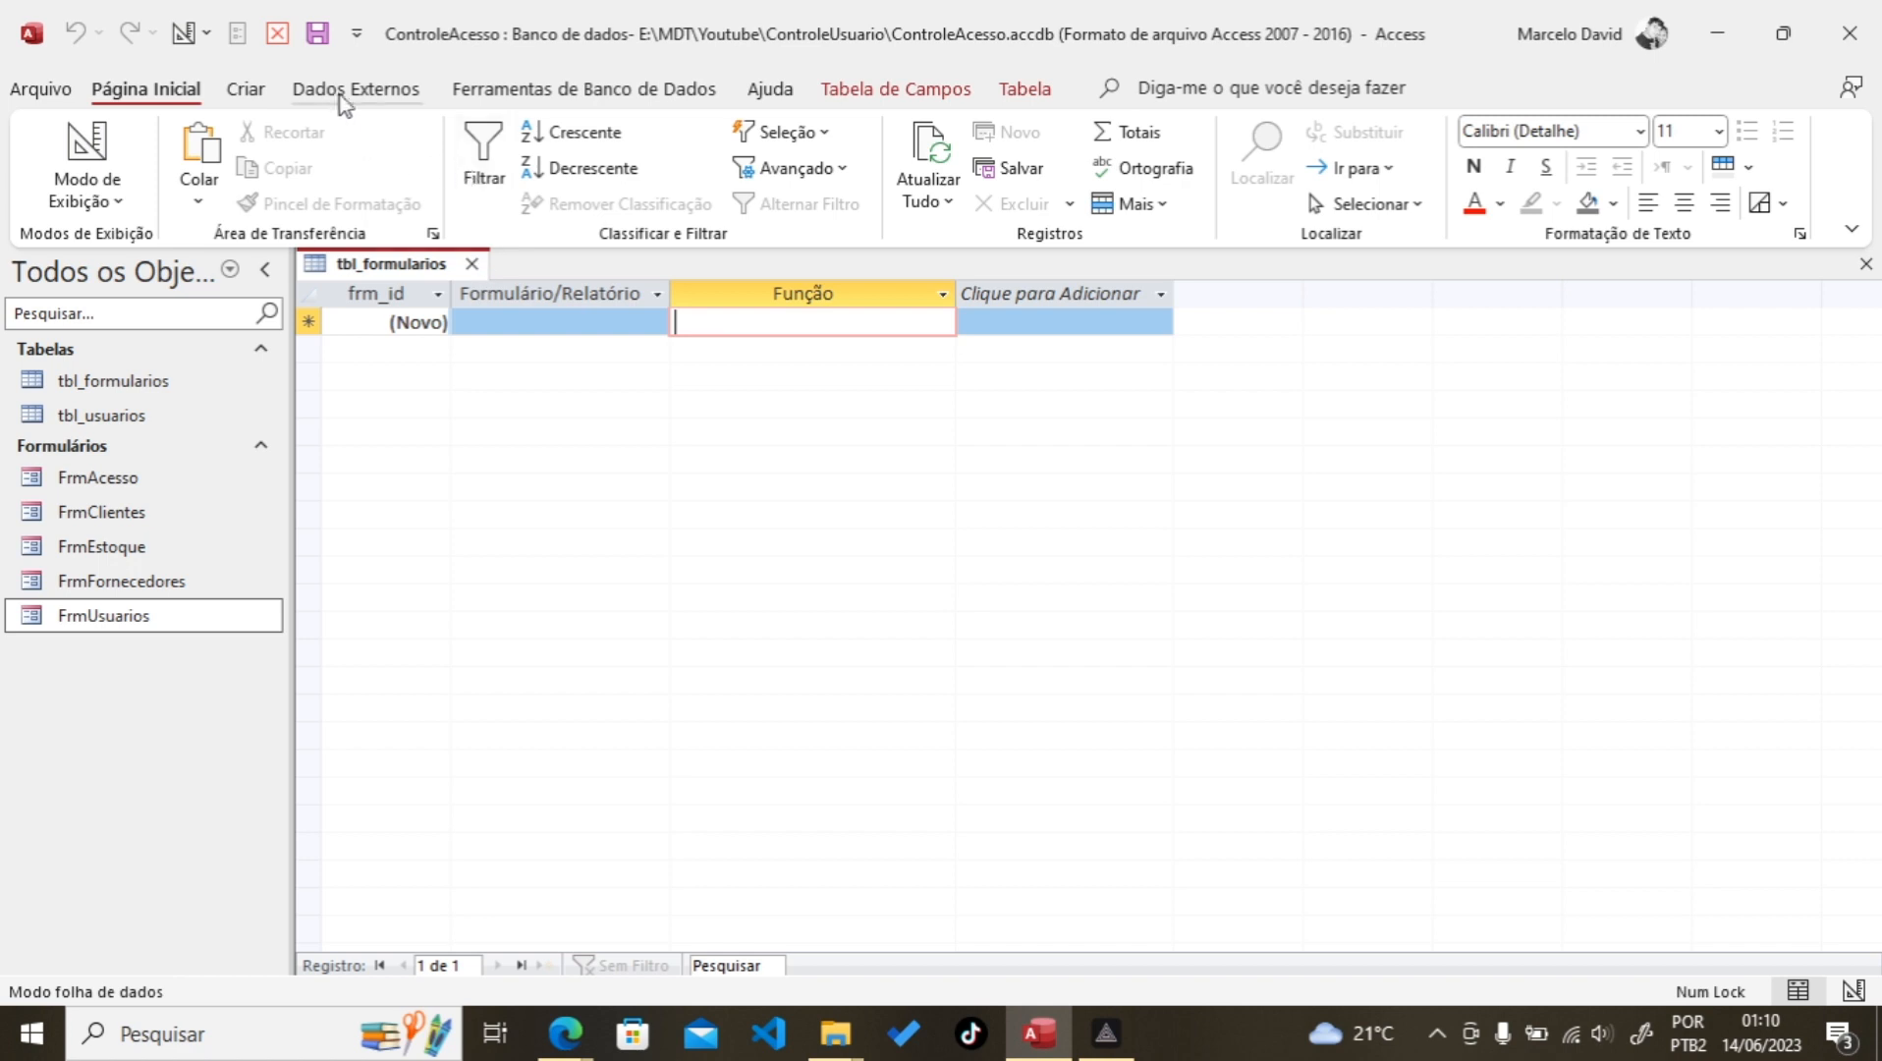
pyautogui.click(319, 33)
pyautogui.click(473, 266)
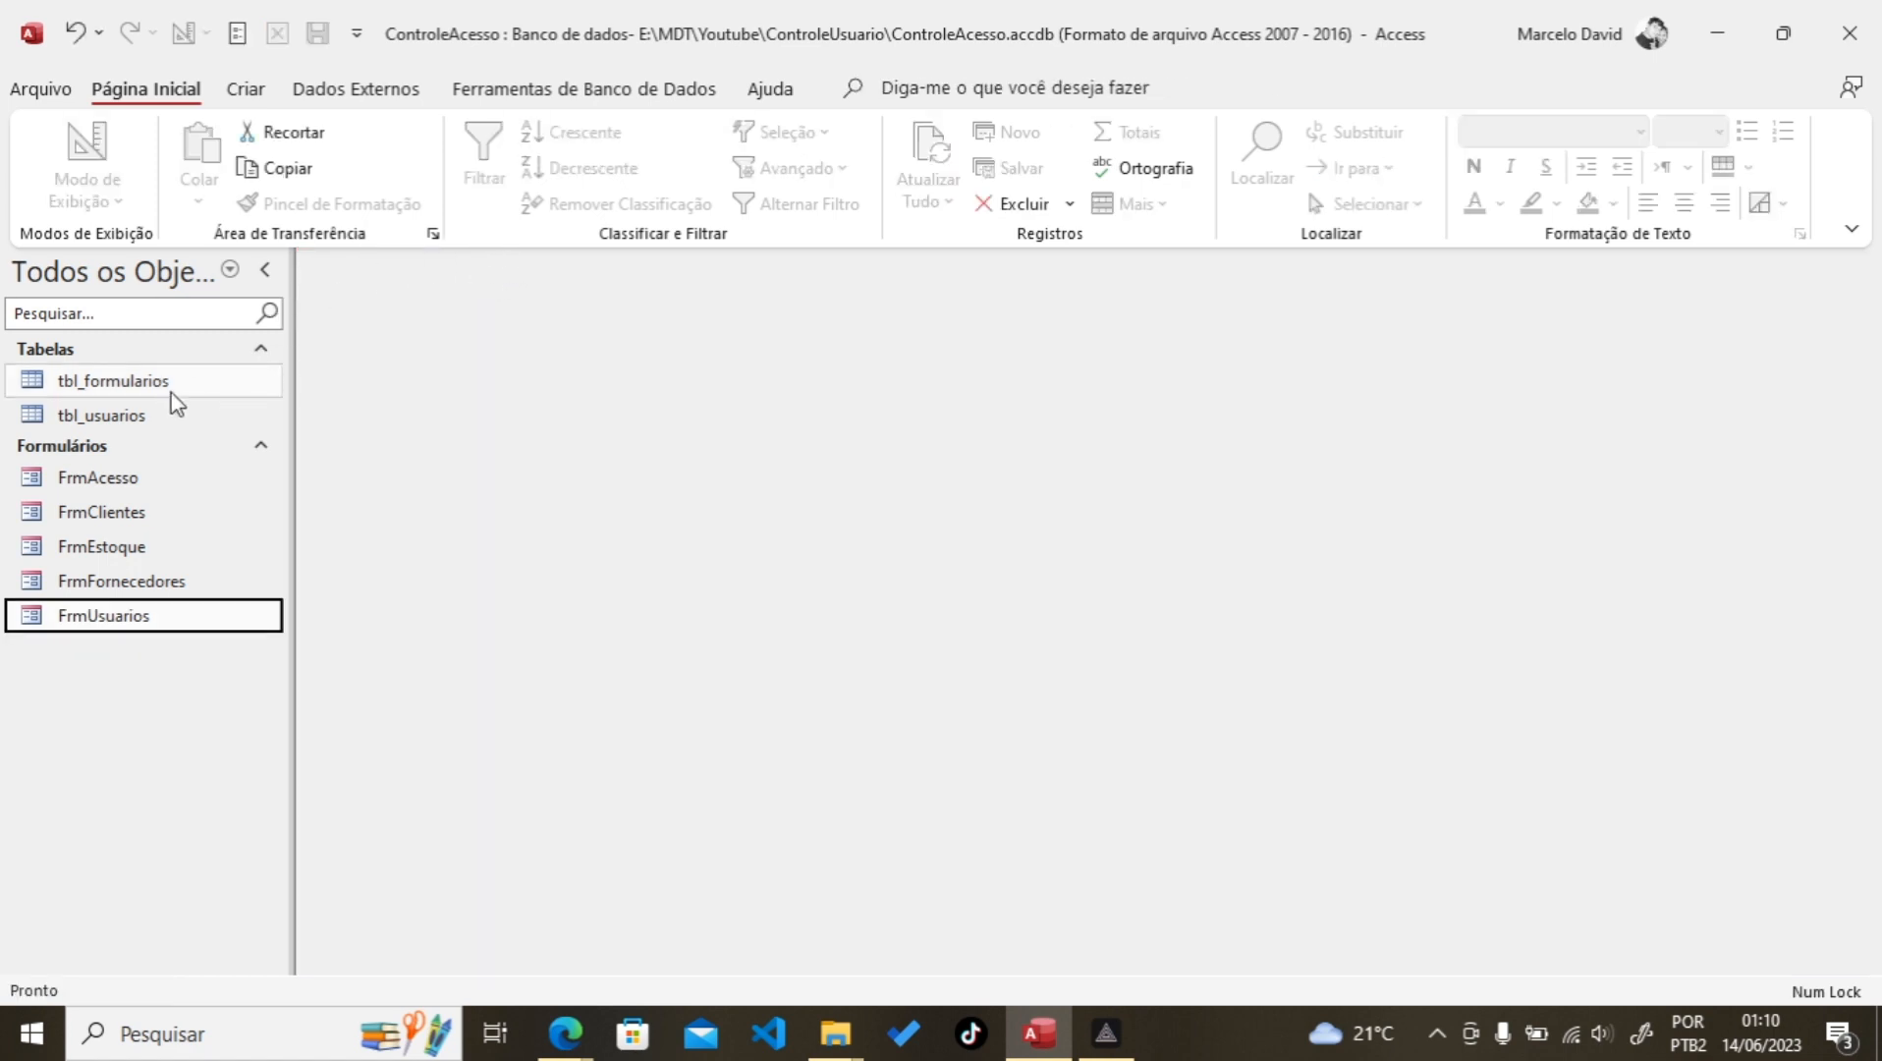
# Step: Open the tbl_formularios datasheet briefly and close it again
pyautogui.doubleClick(116, 380)
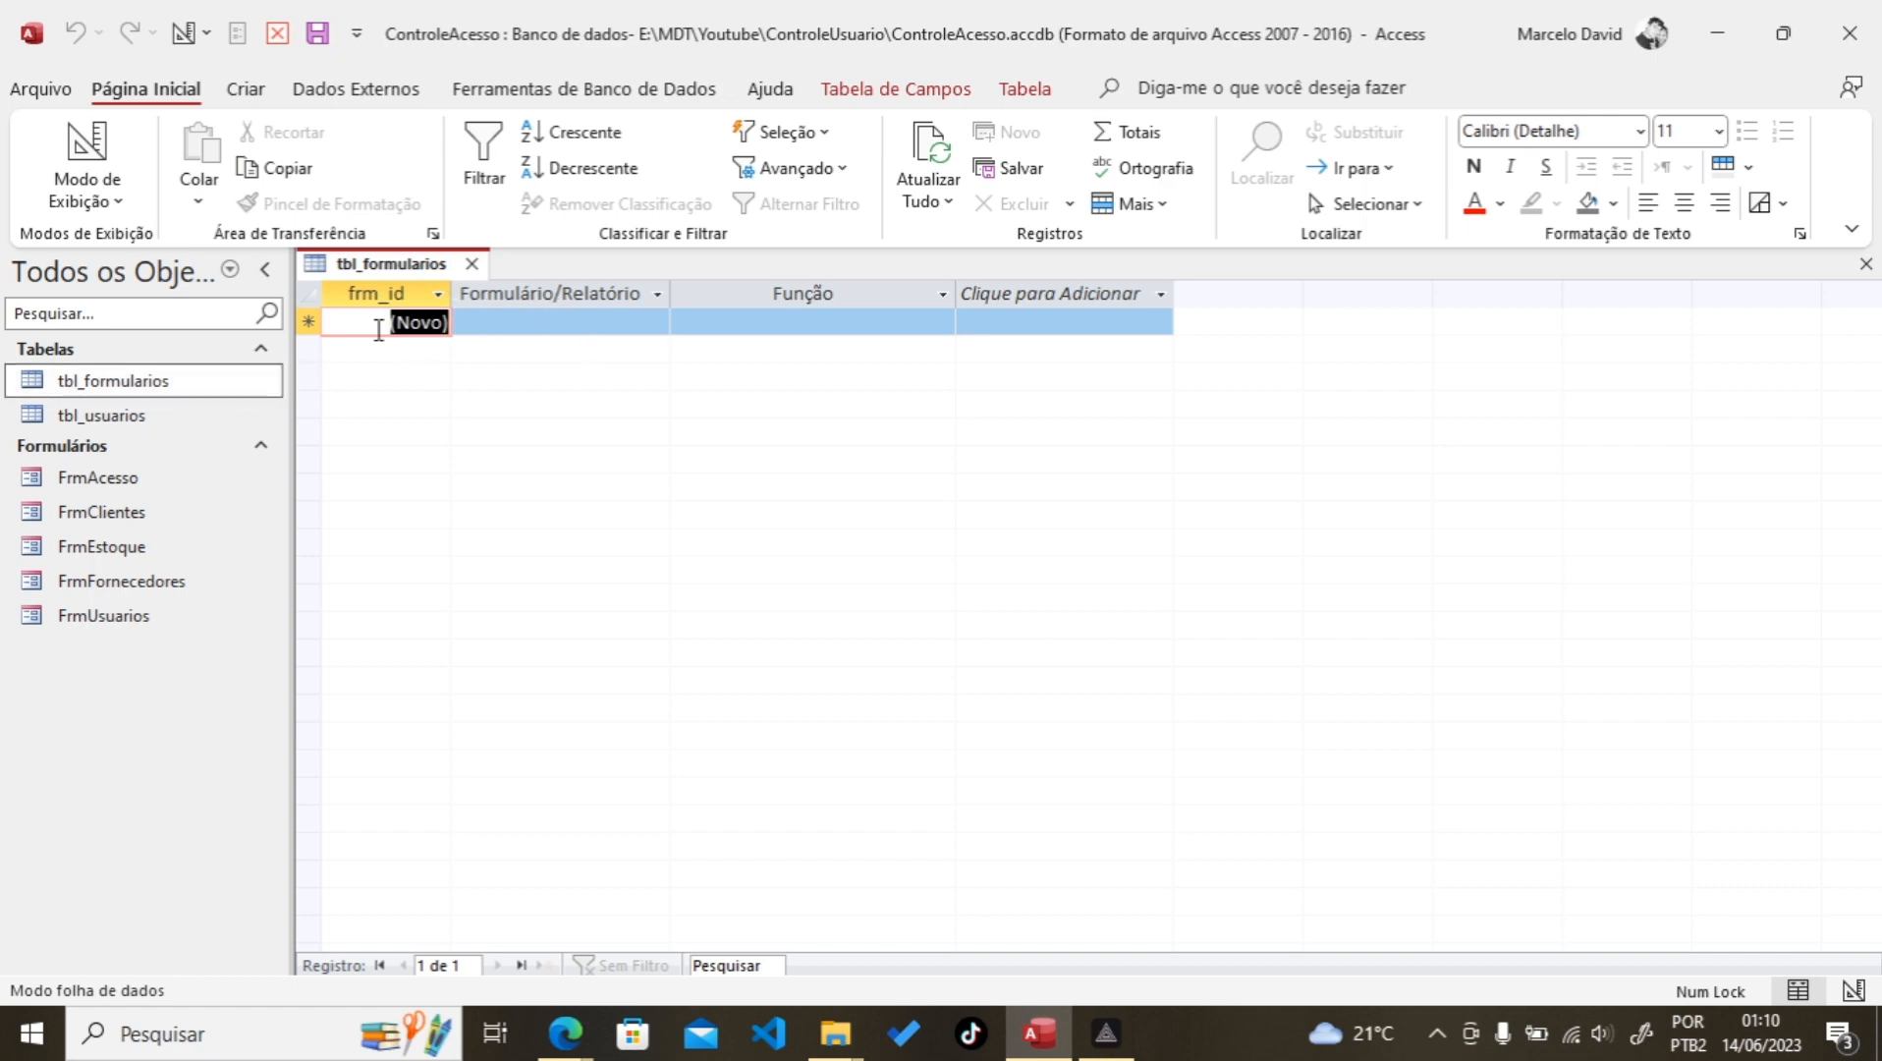
pyautogui.click(310, 321)
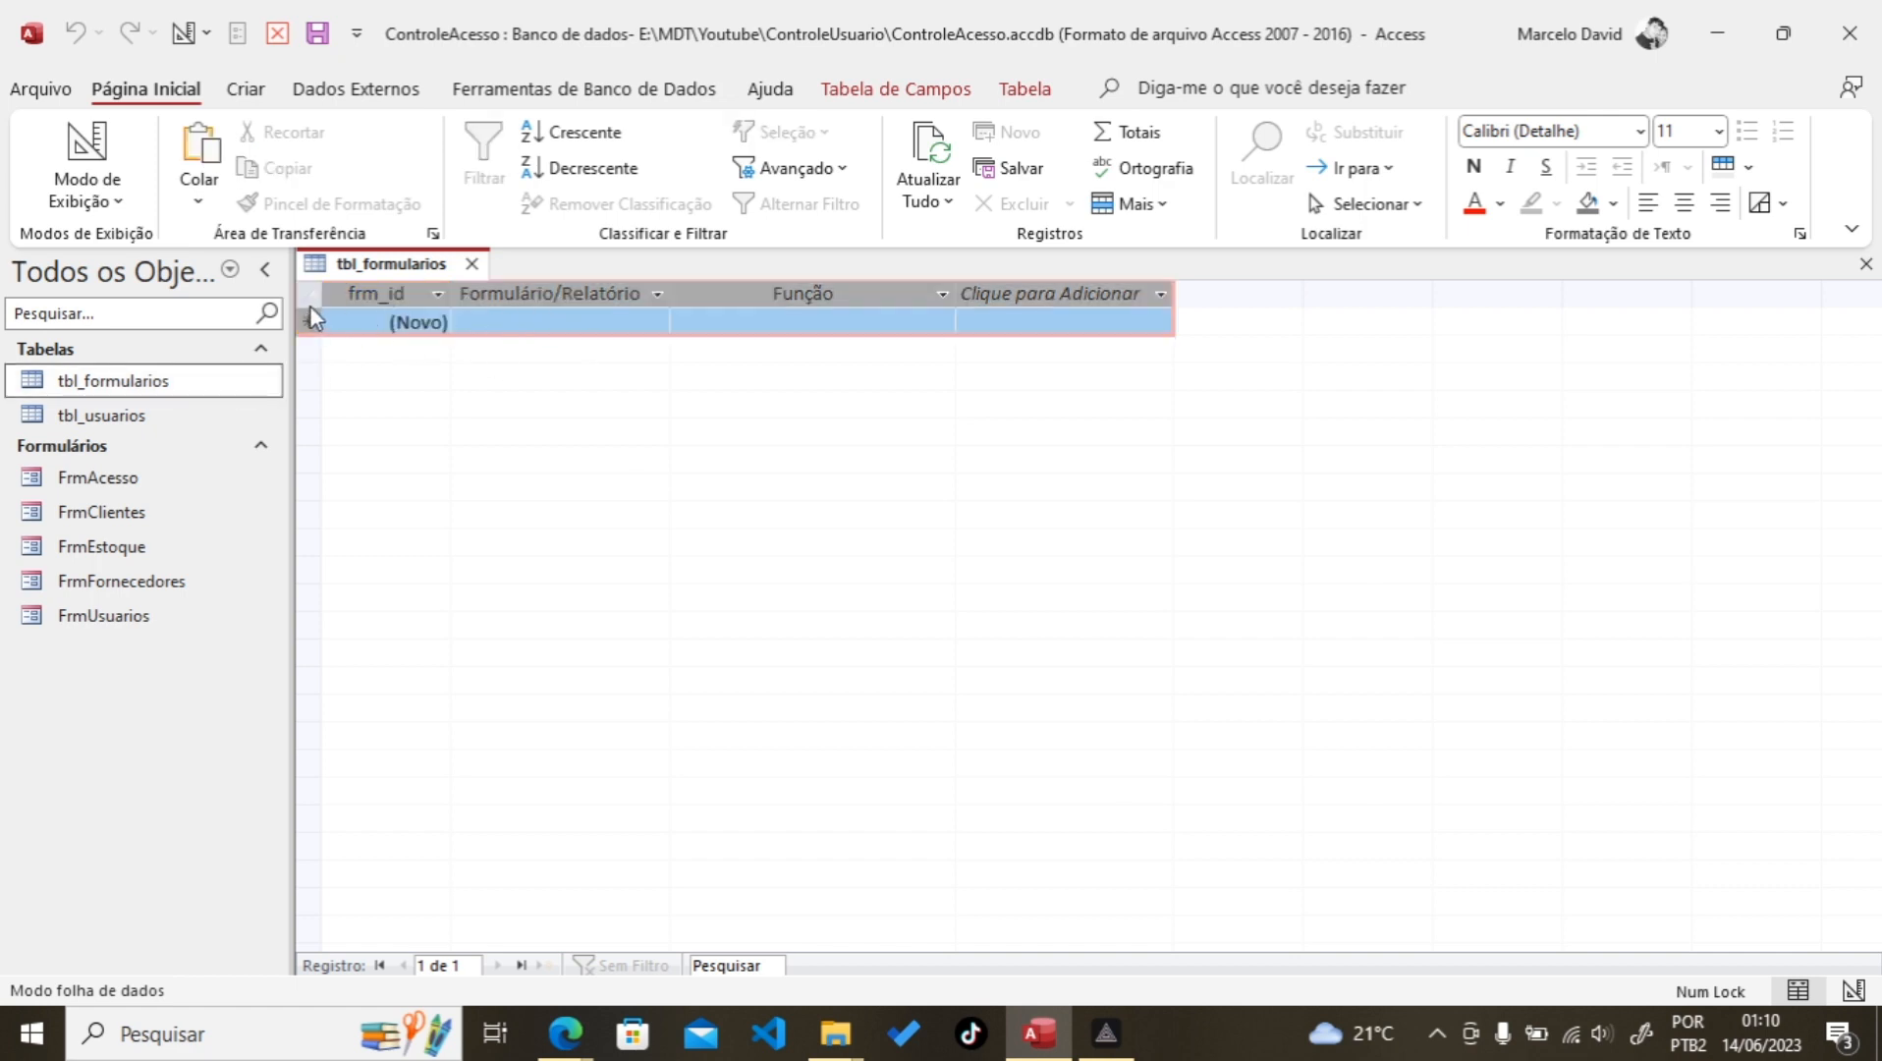
pyautogui.click(471, 263)
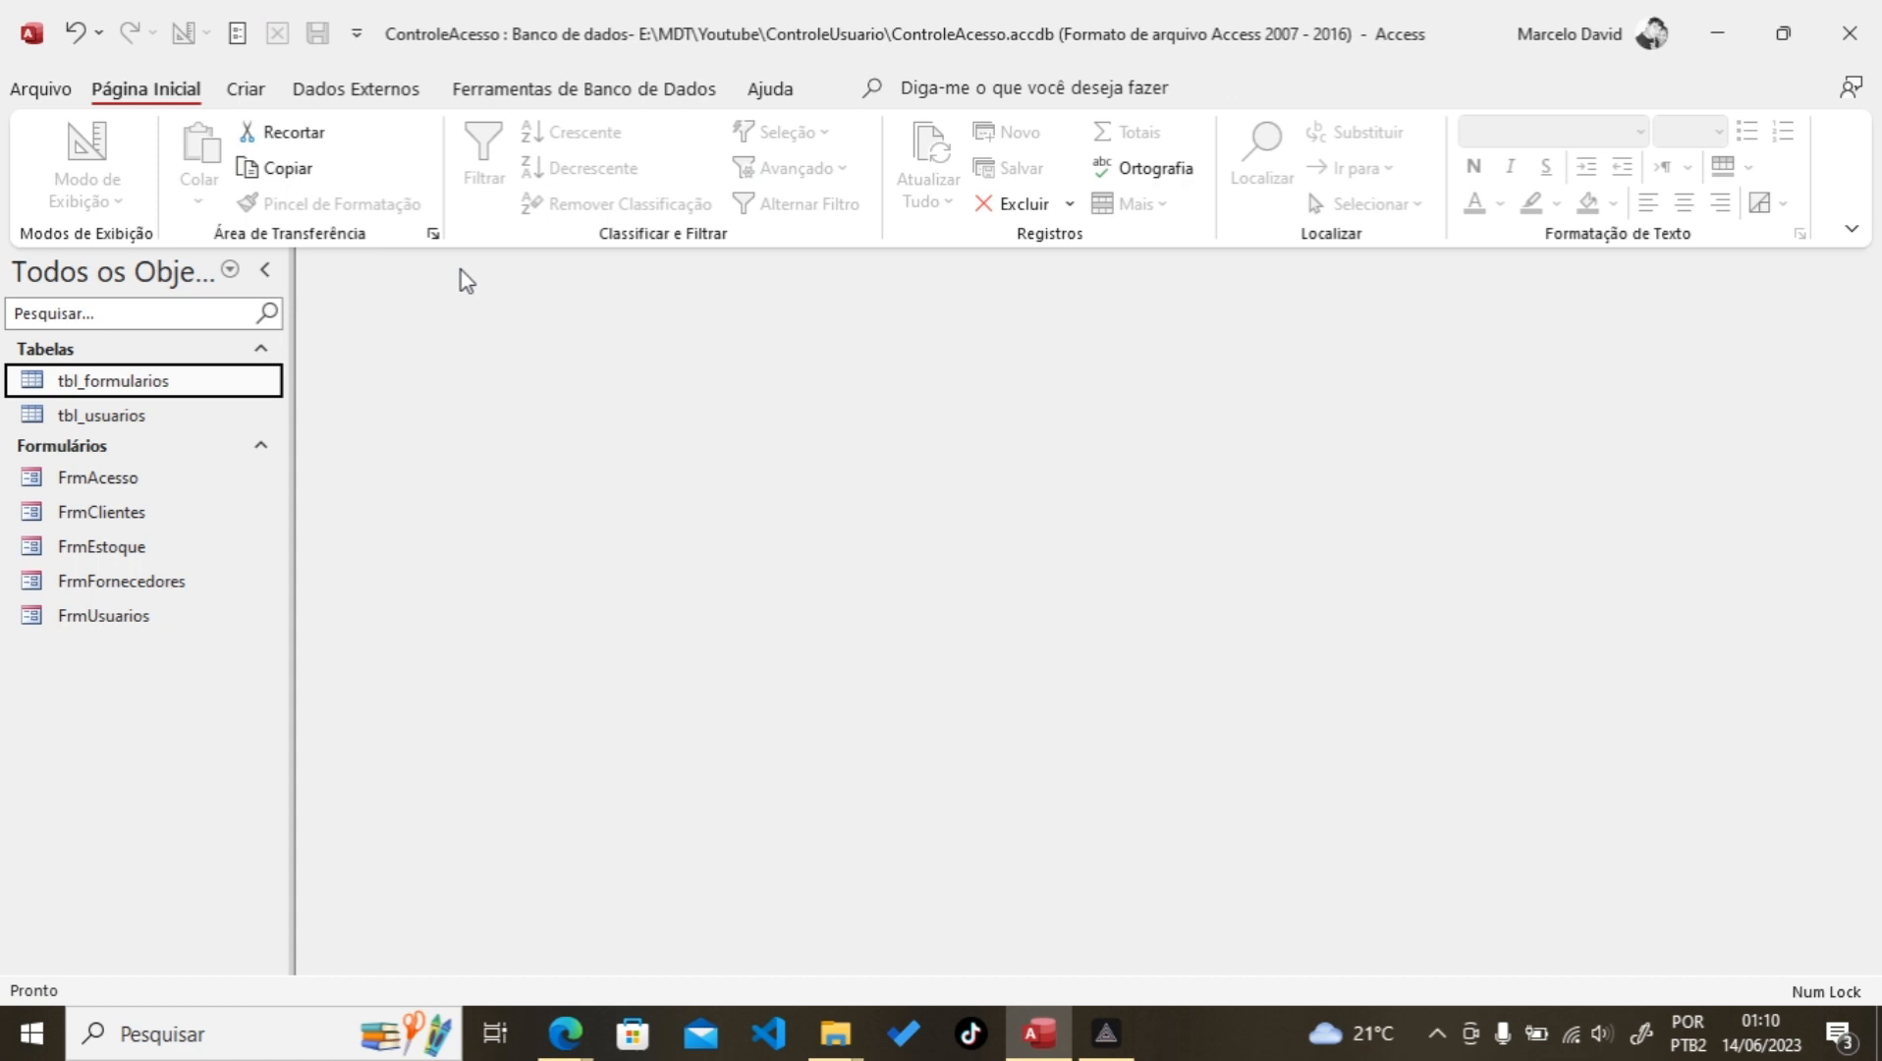
# Step: Open both tbl_usuarios and tbl_formularios in Design view
pyautogui.click(141, 415)
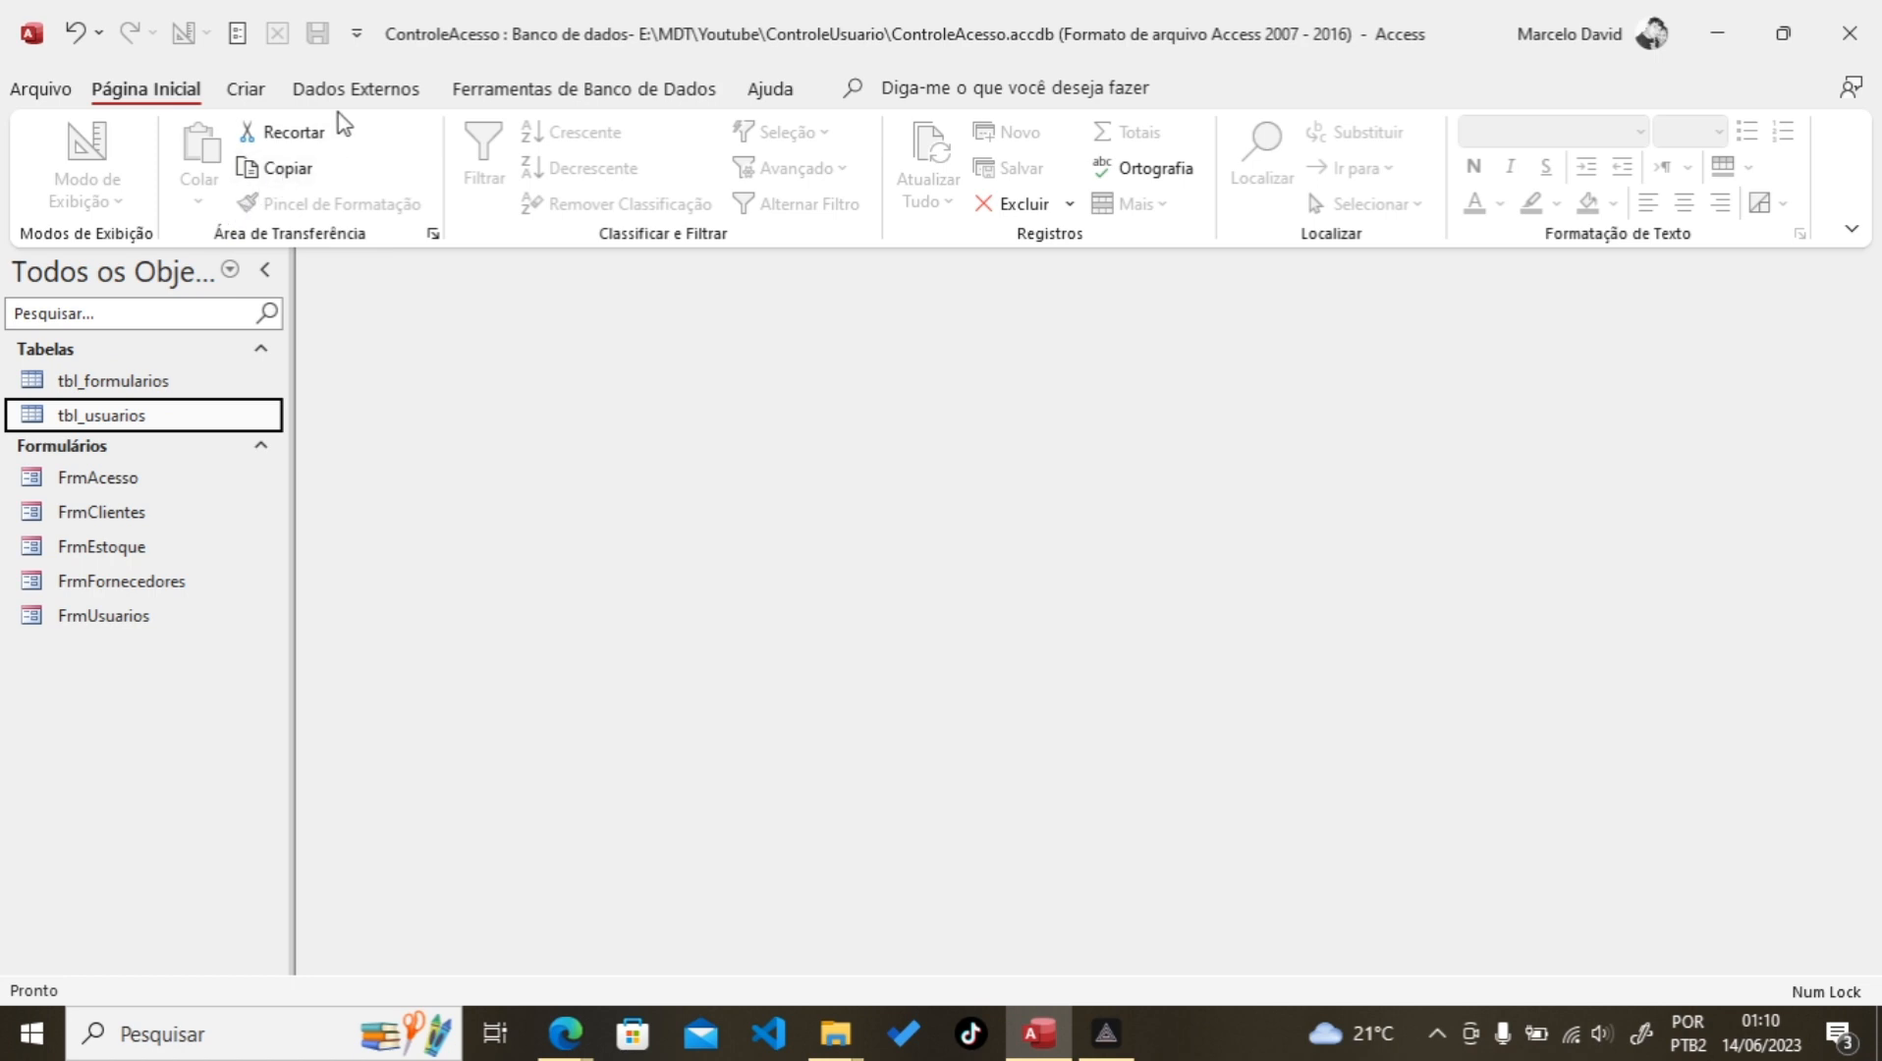
pyautogui.rightClick(112, 417)
pyautogui.click(212, 460)
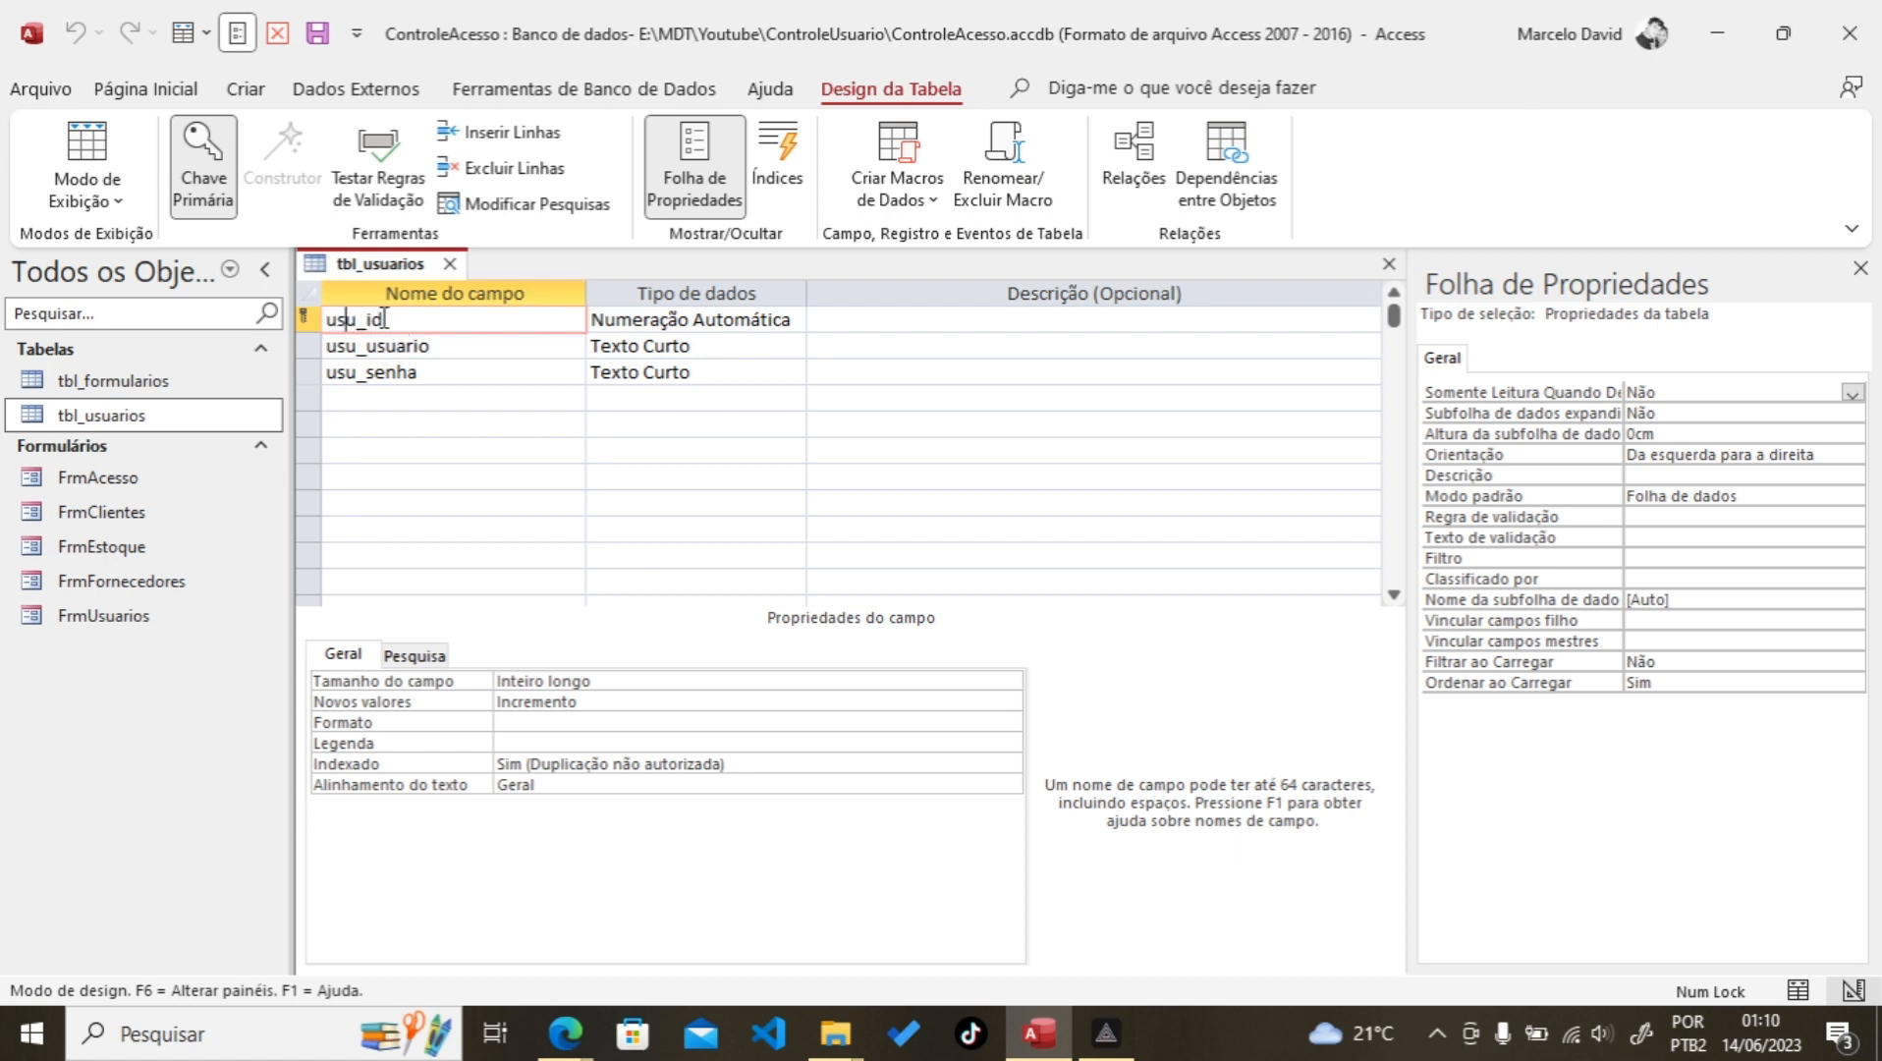
pyautogui.click(126, 383)
pyautogui.rightClick(126, 383)
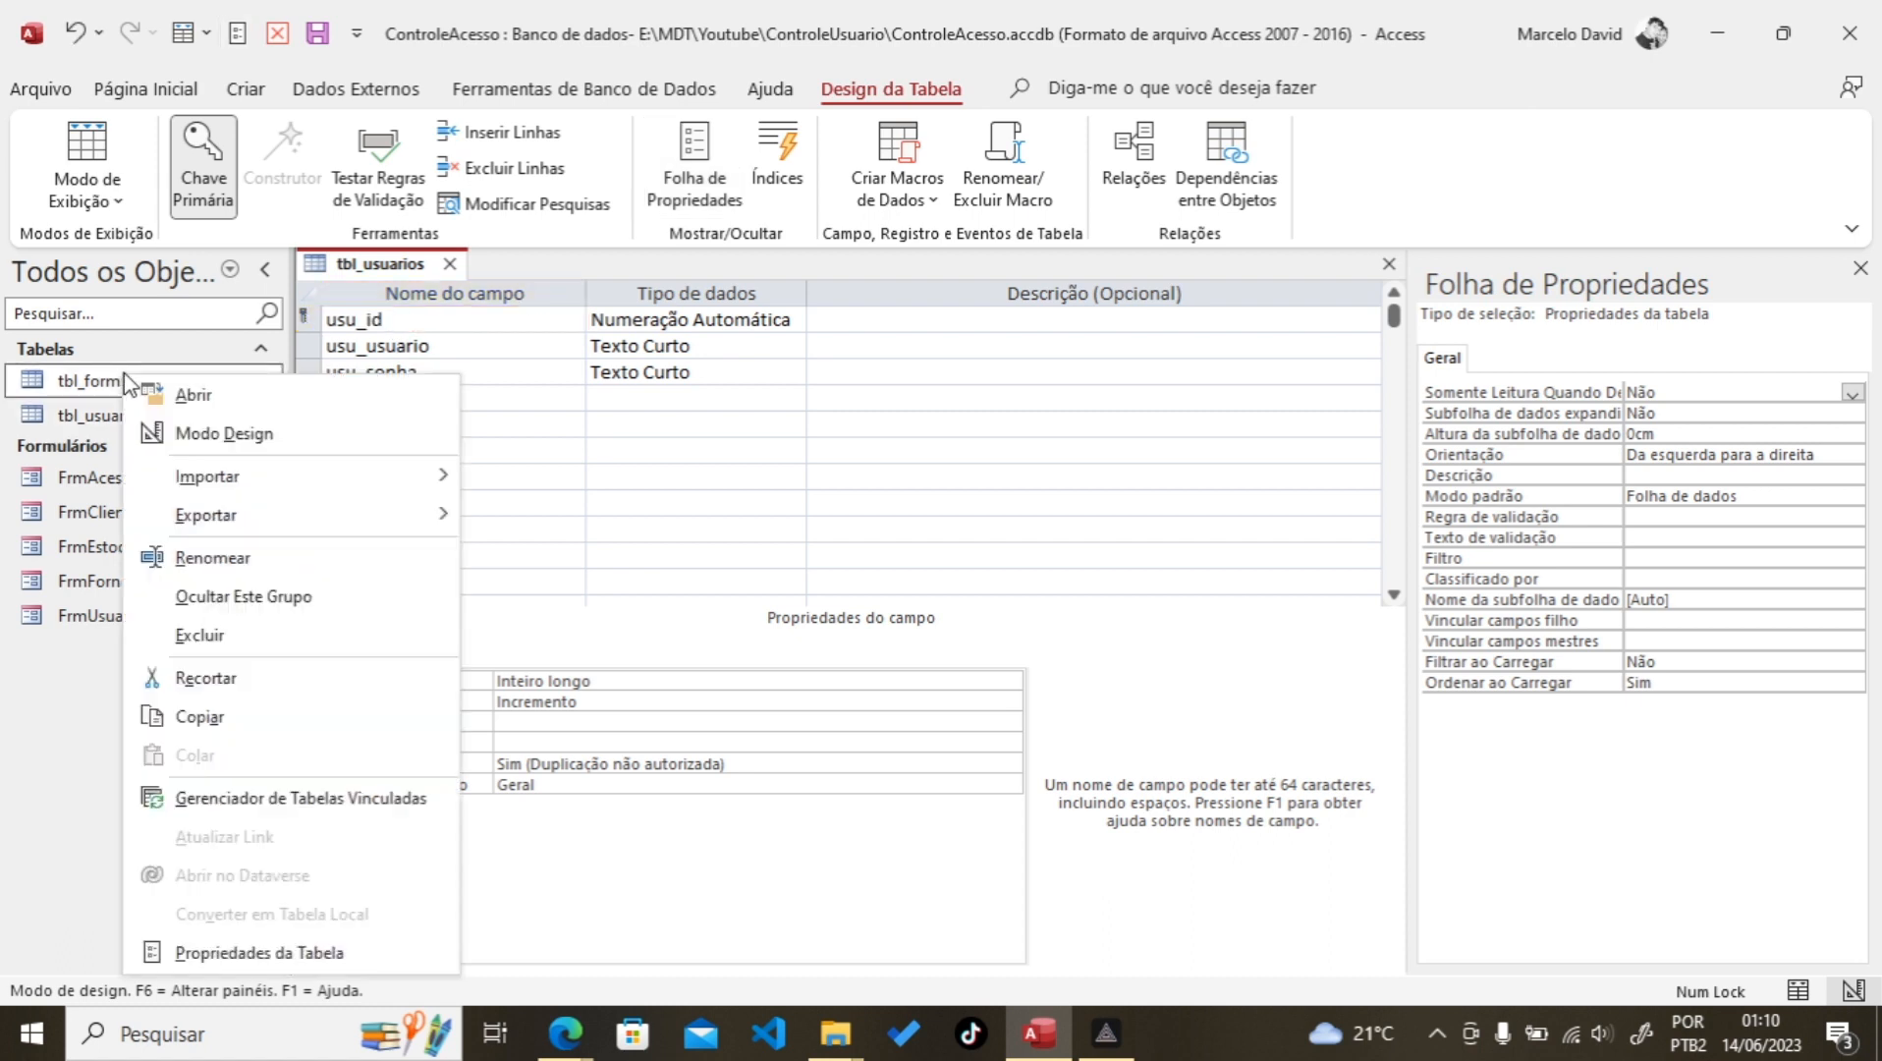
pyautogui.click(253, 429)
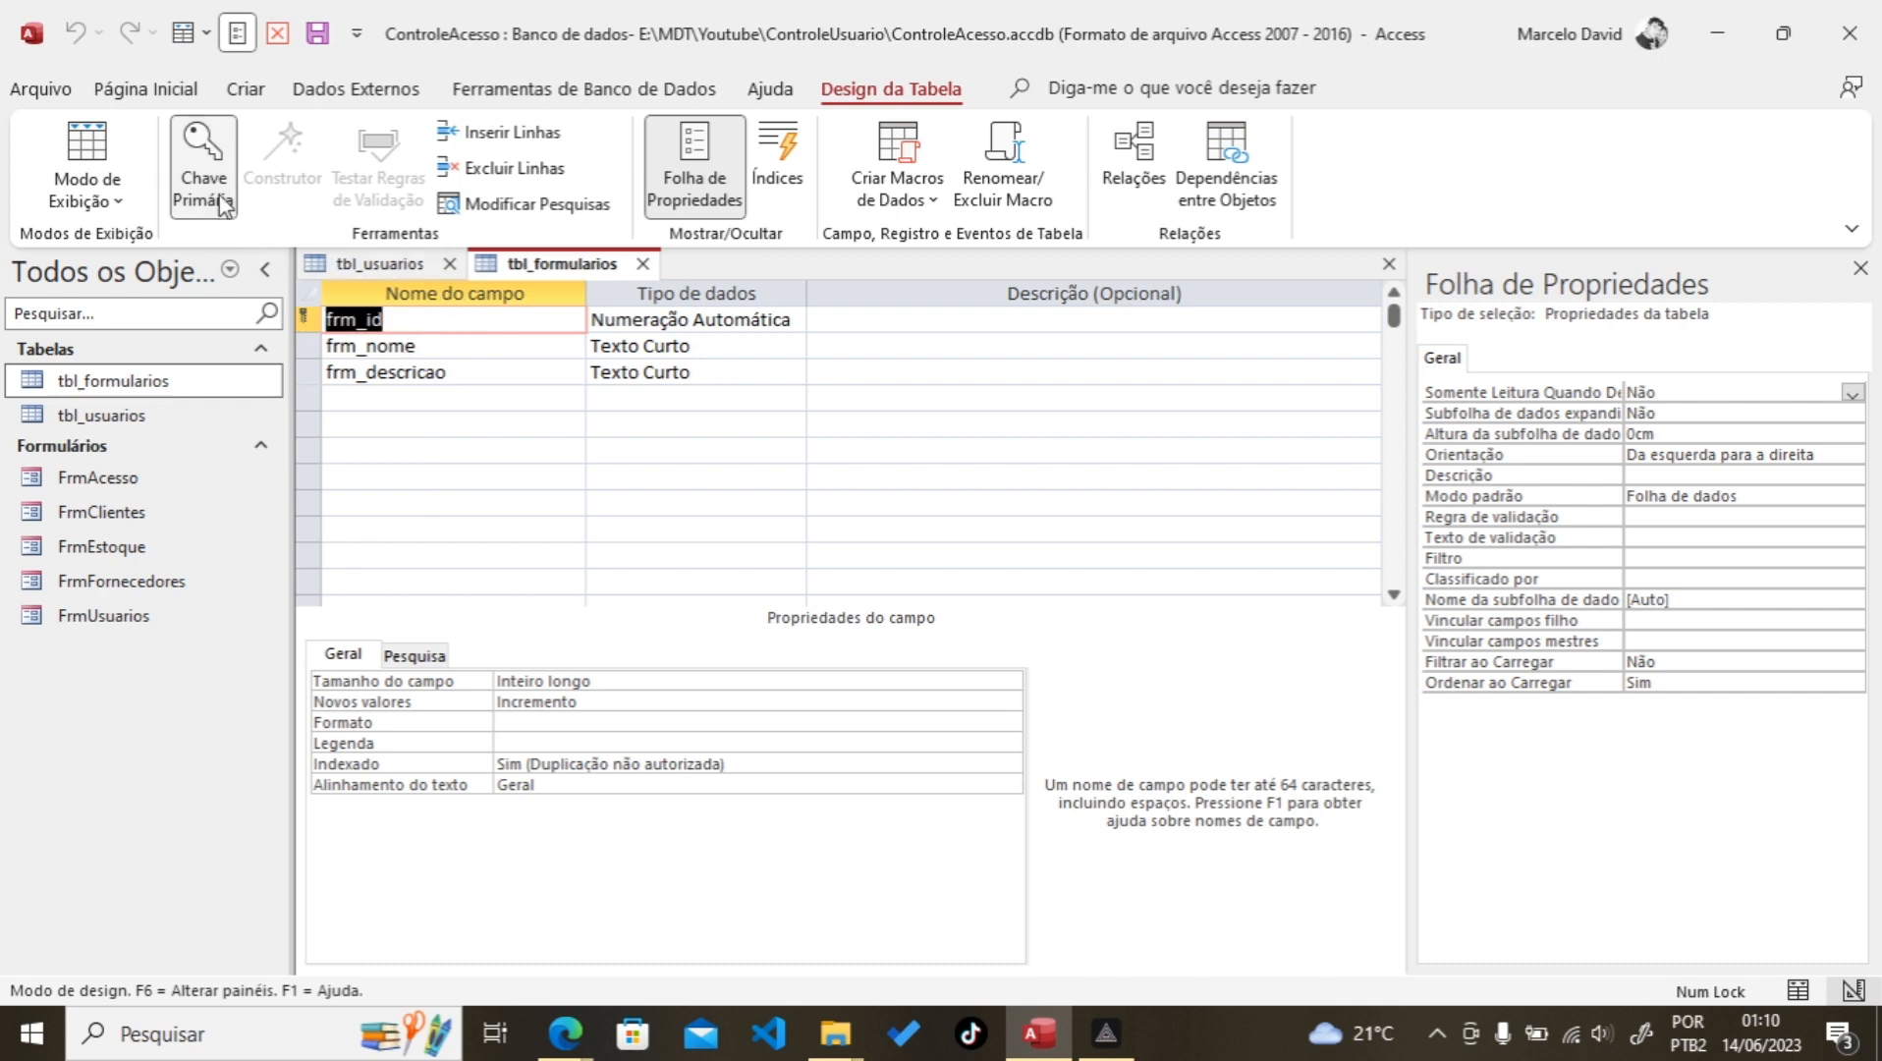
pyautogui.click(242, 96)
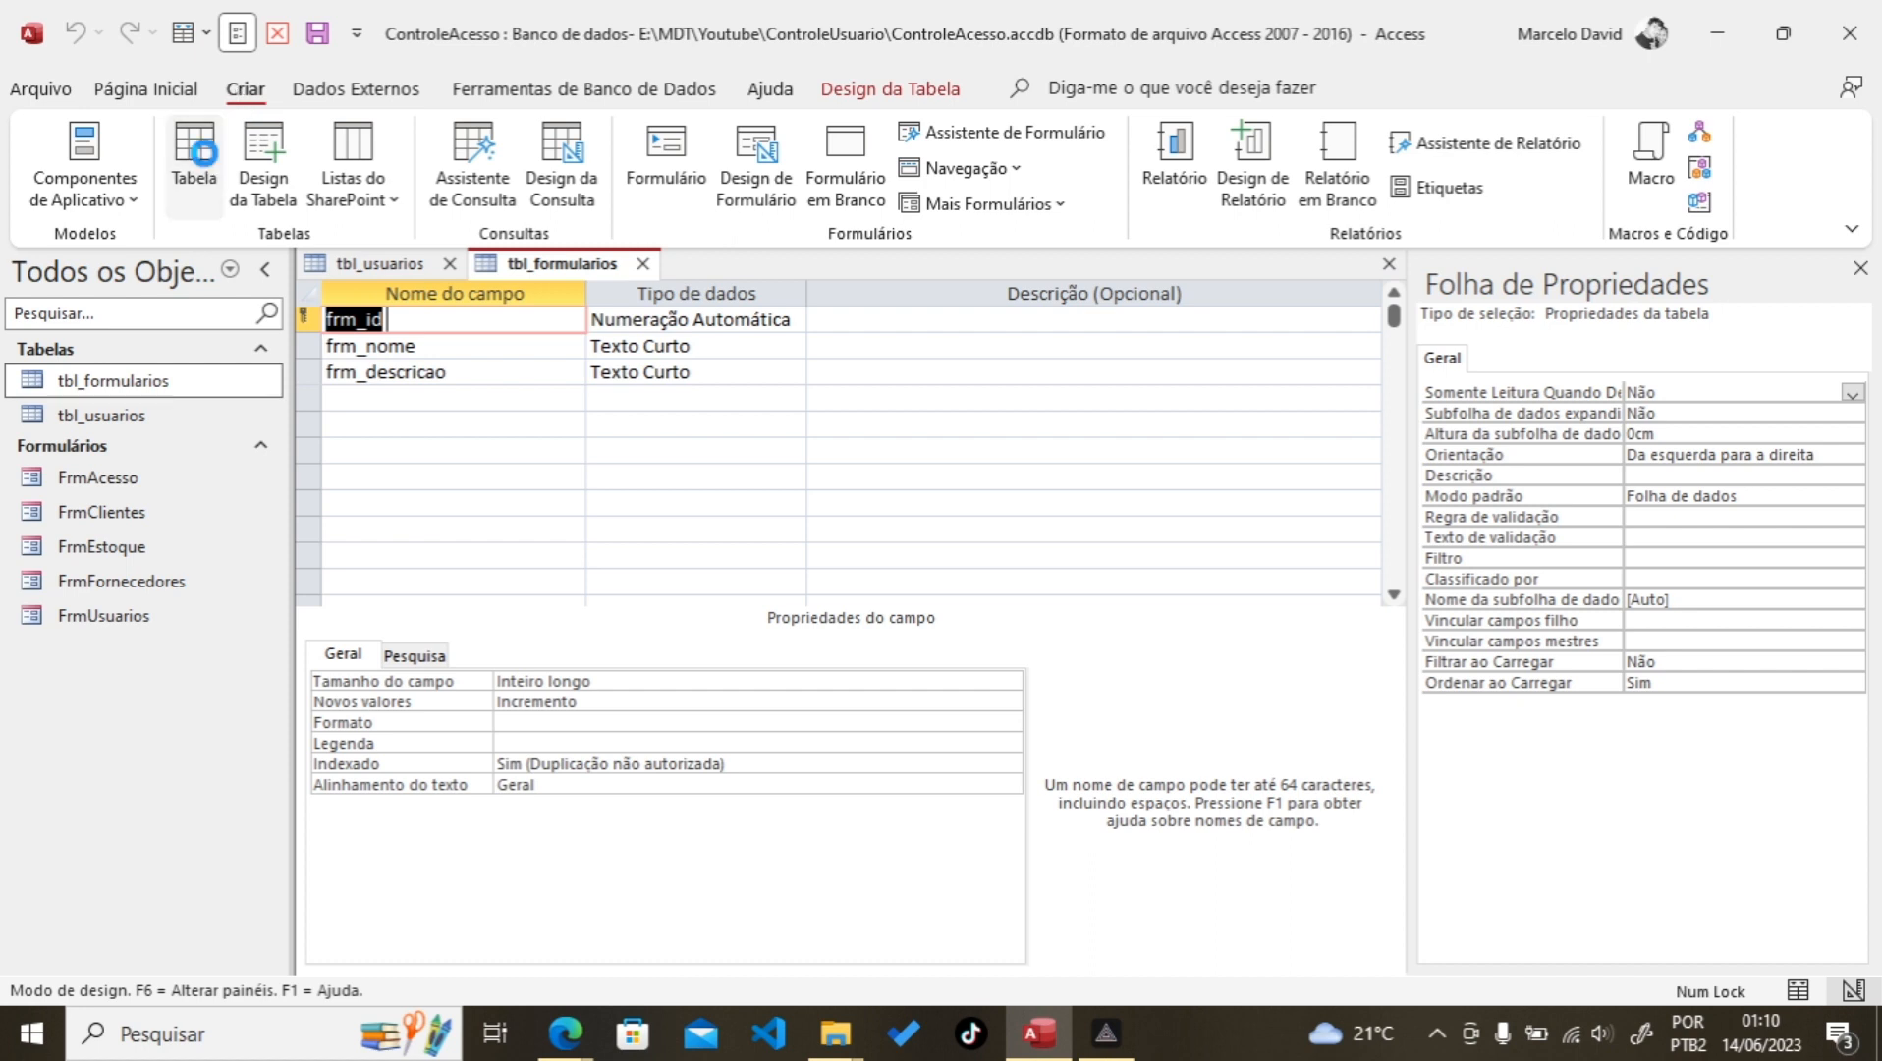
# Step: Create a blank table saved as tbl_usuarios_formularios and open it in Design view
pyautogui.click(192, 156)
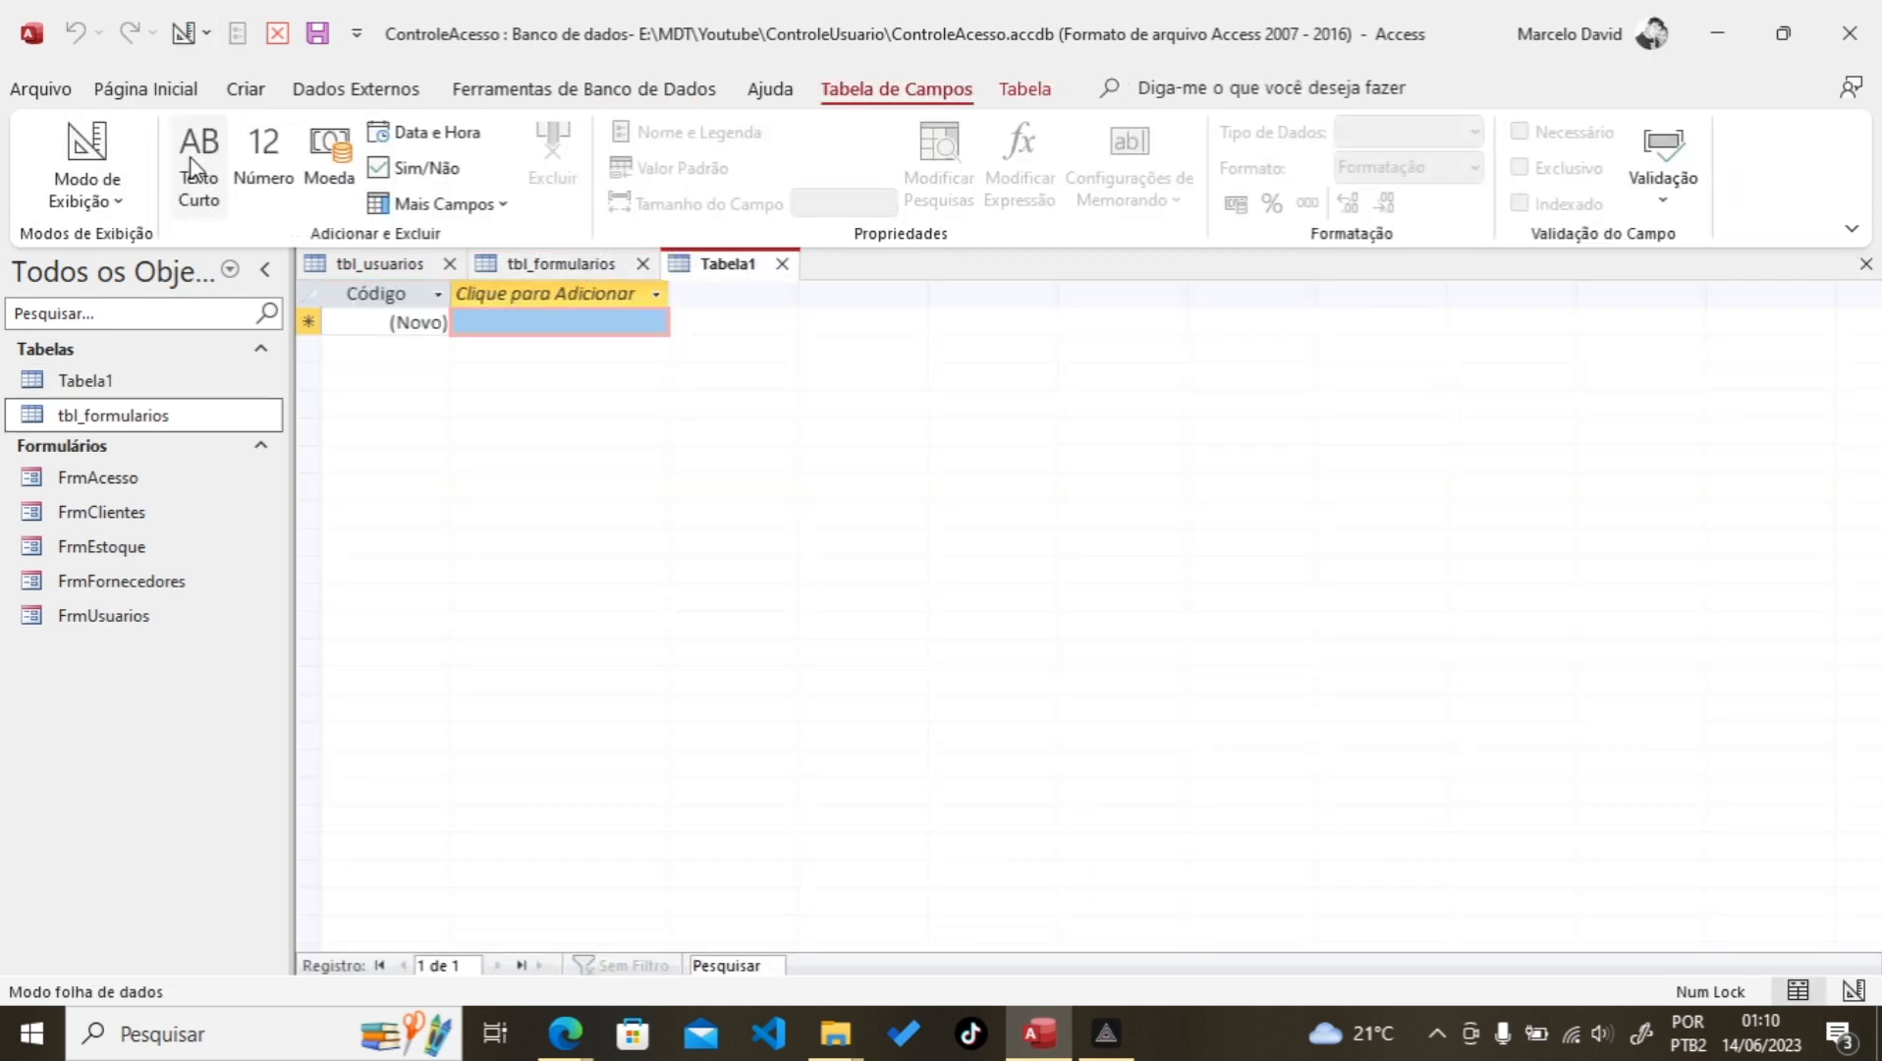
pyautogui.click(87, 147)
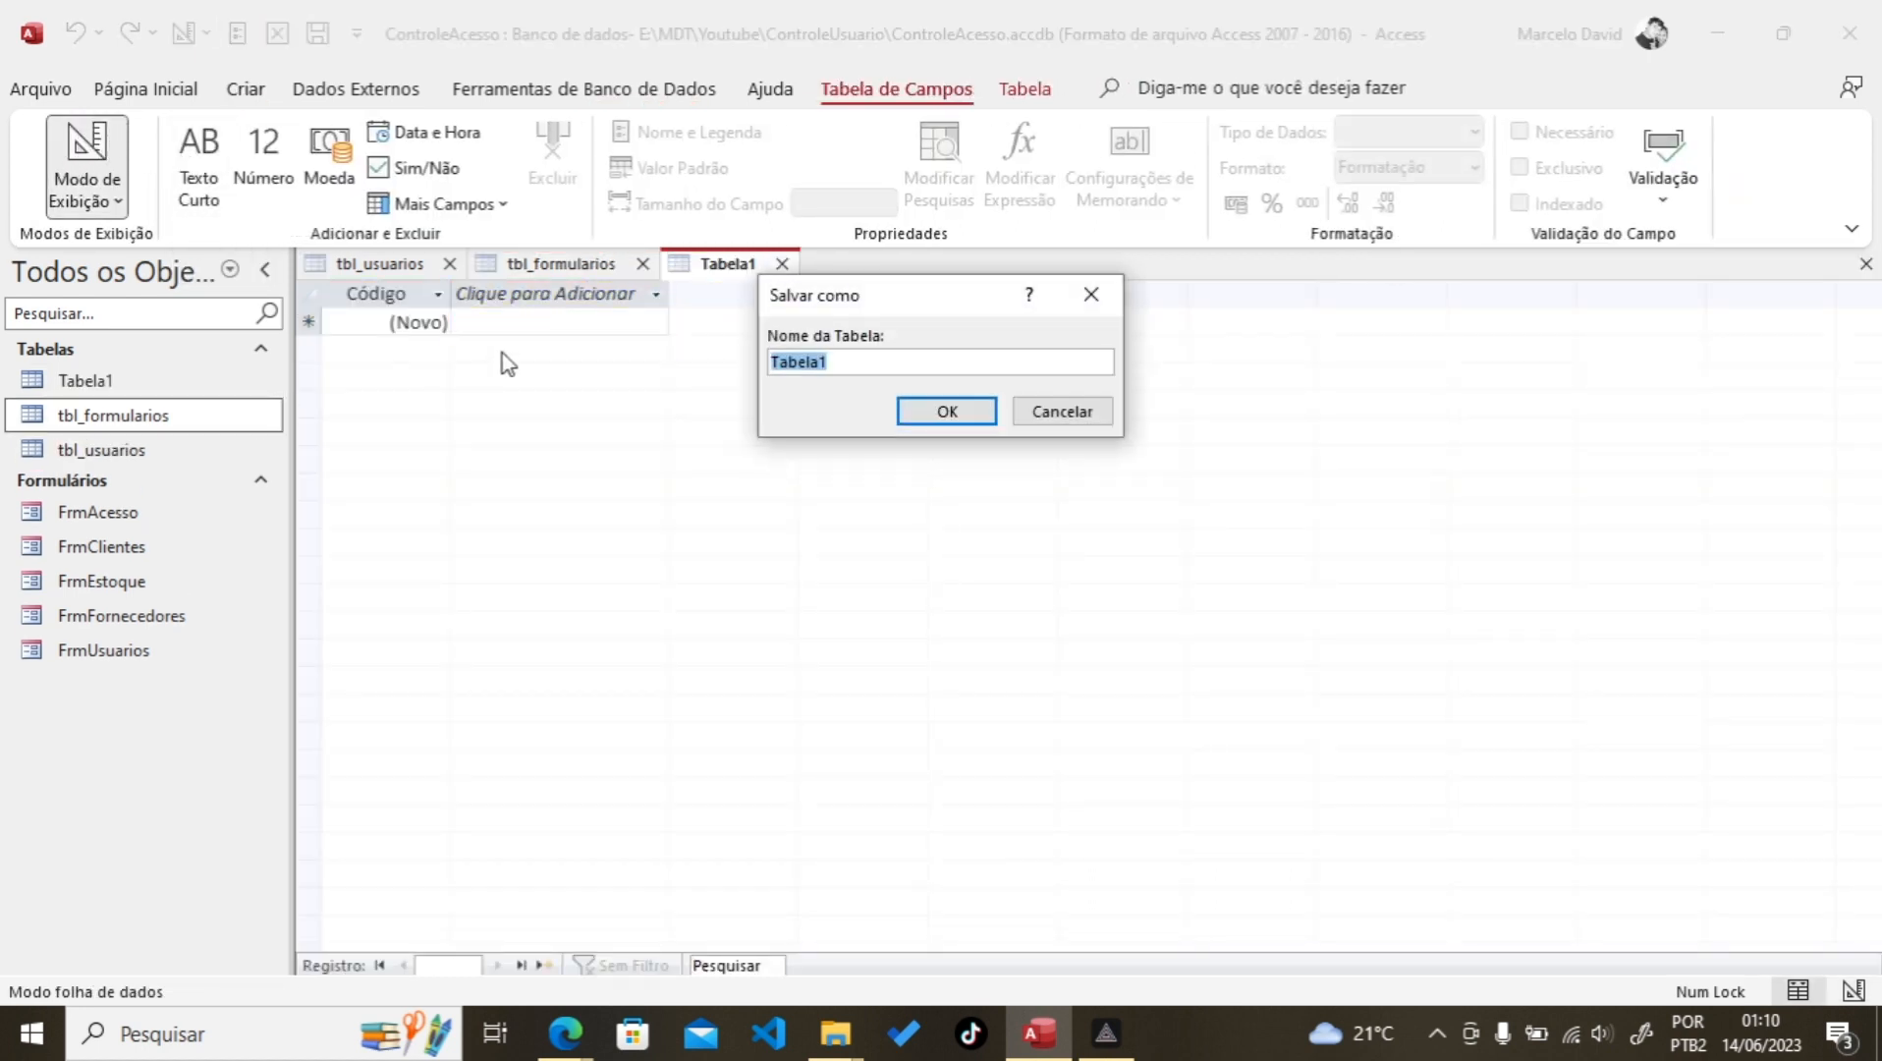
pyautogui.write('tbl_usuarios_formularios')
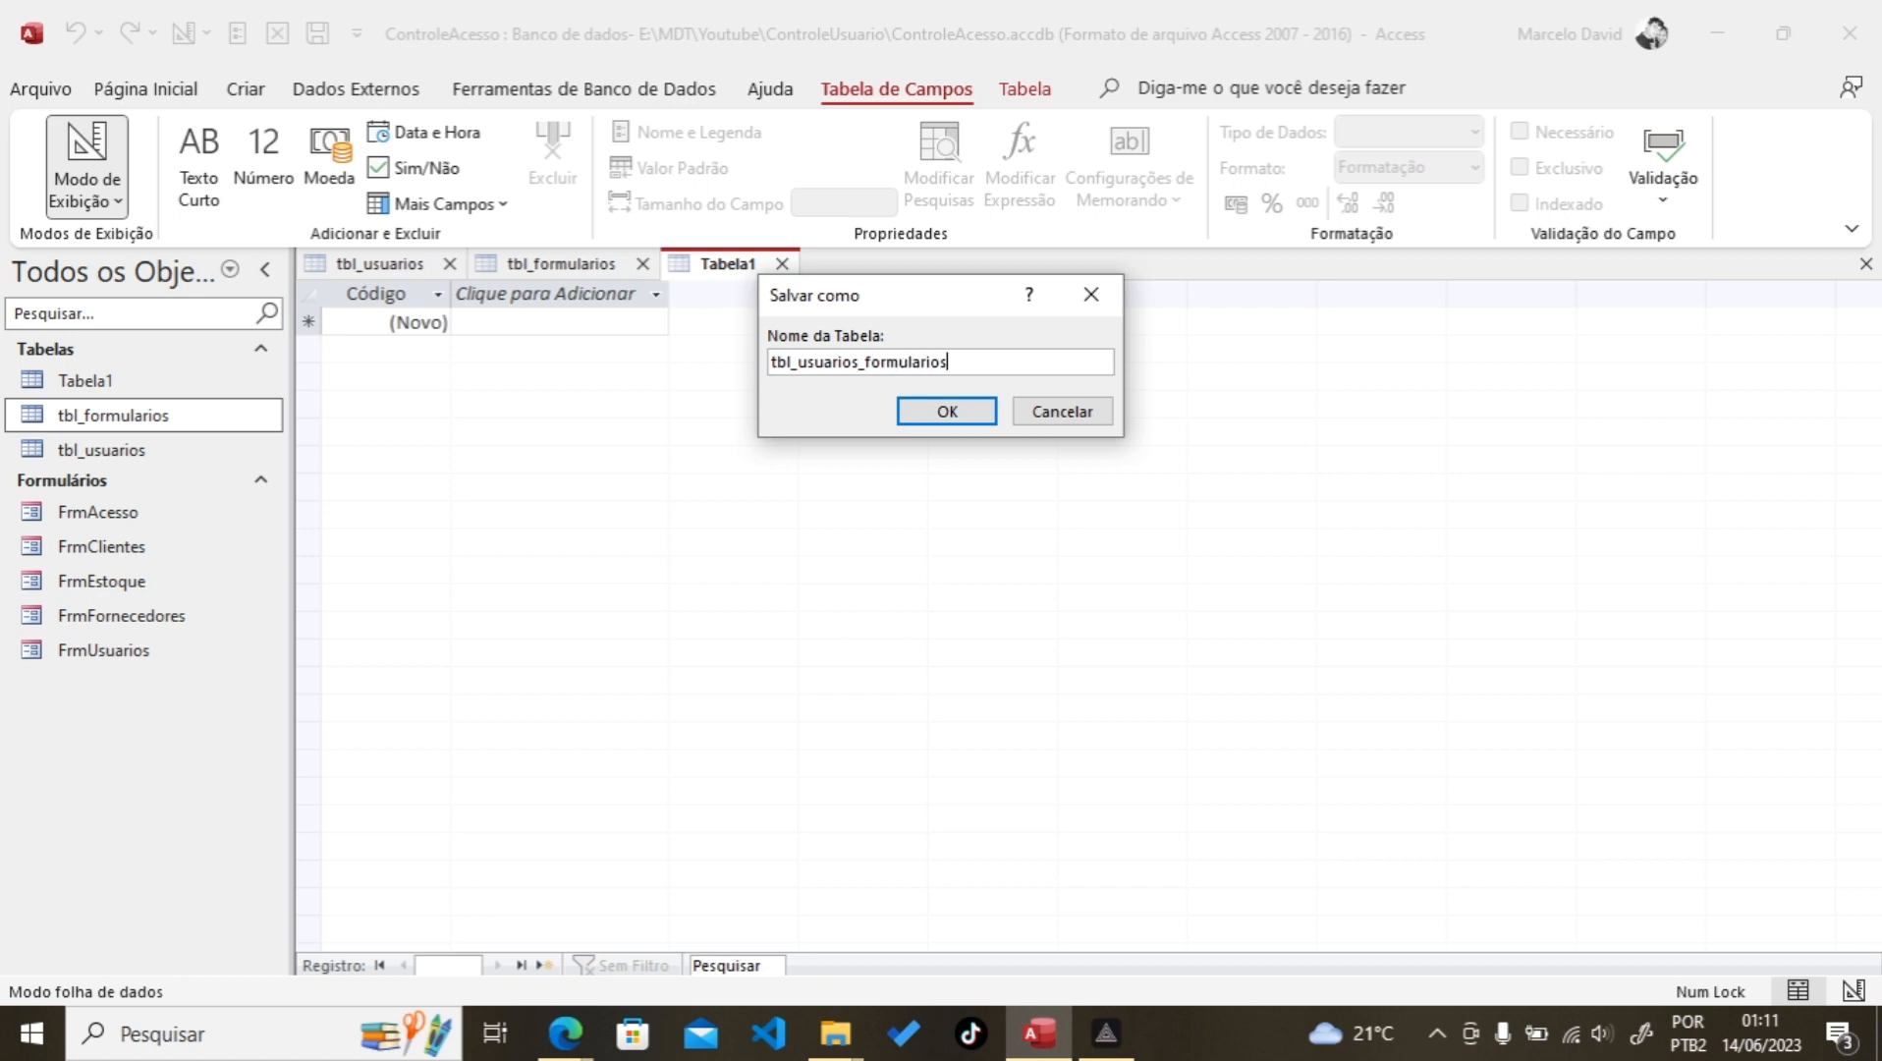
pyautogui.click(945, 412)
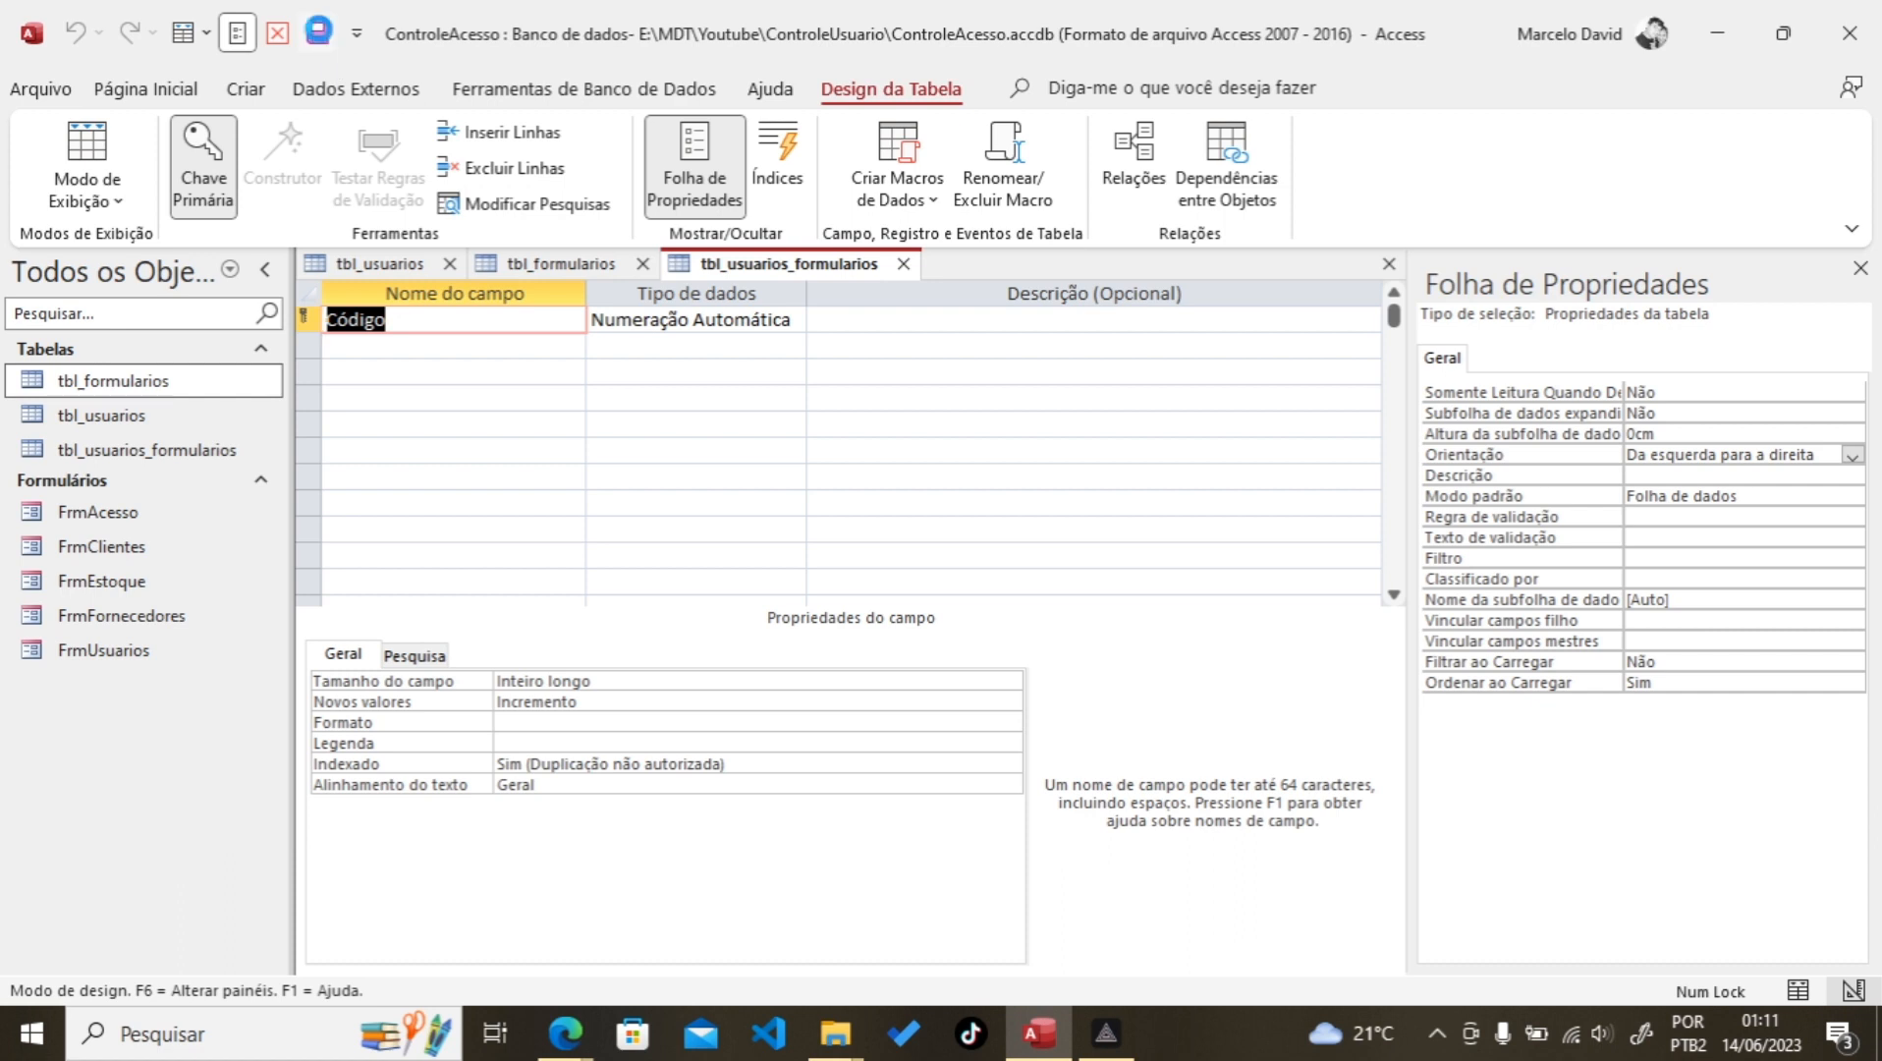
# Step: Save the new table and remove the primary key from the Código field
pyautogui.click(316, 35)
pyautogui.click(308, 319)
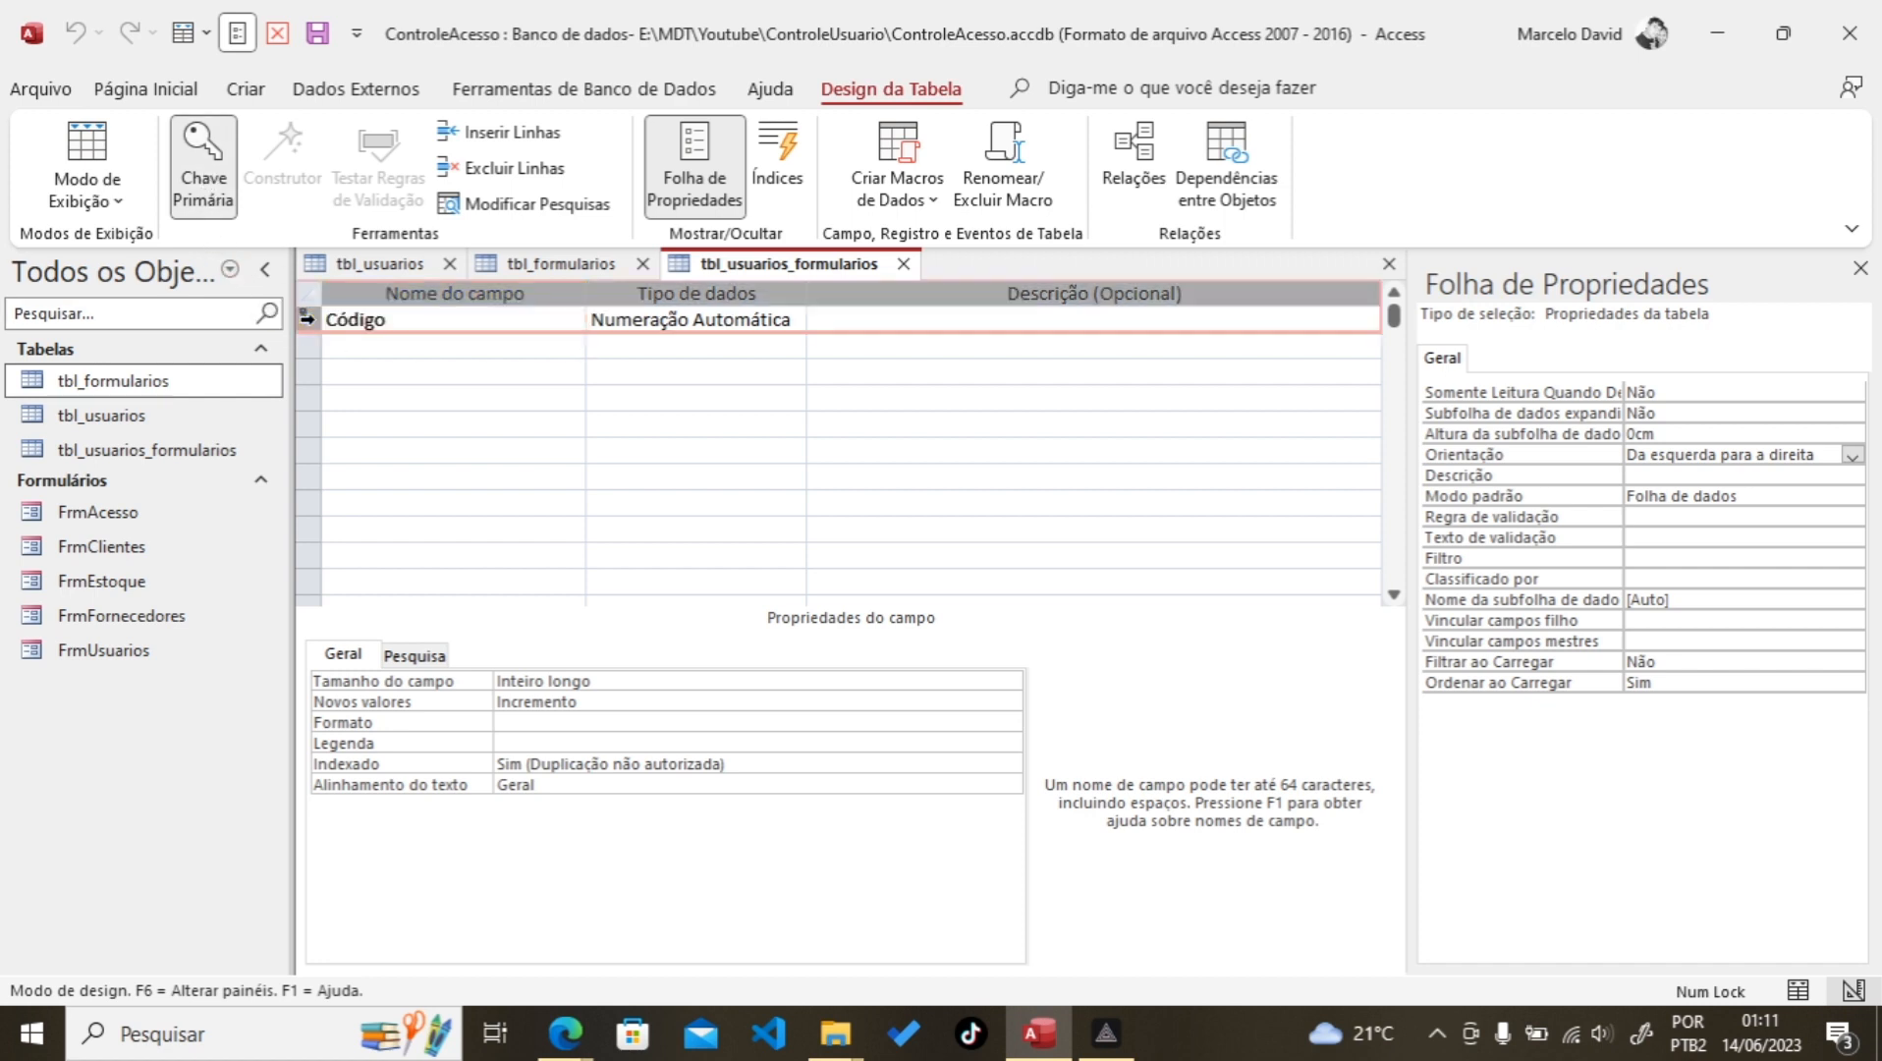
pyautogui.rightClick(314, 315)
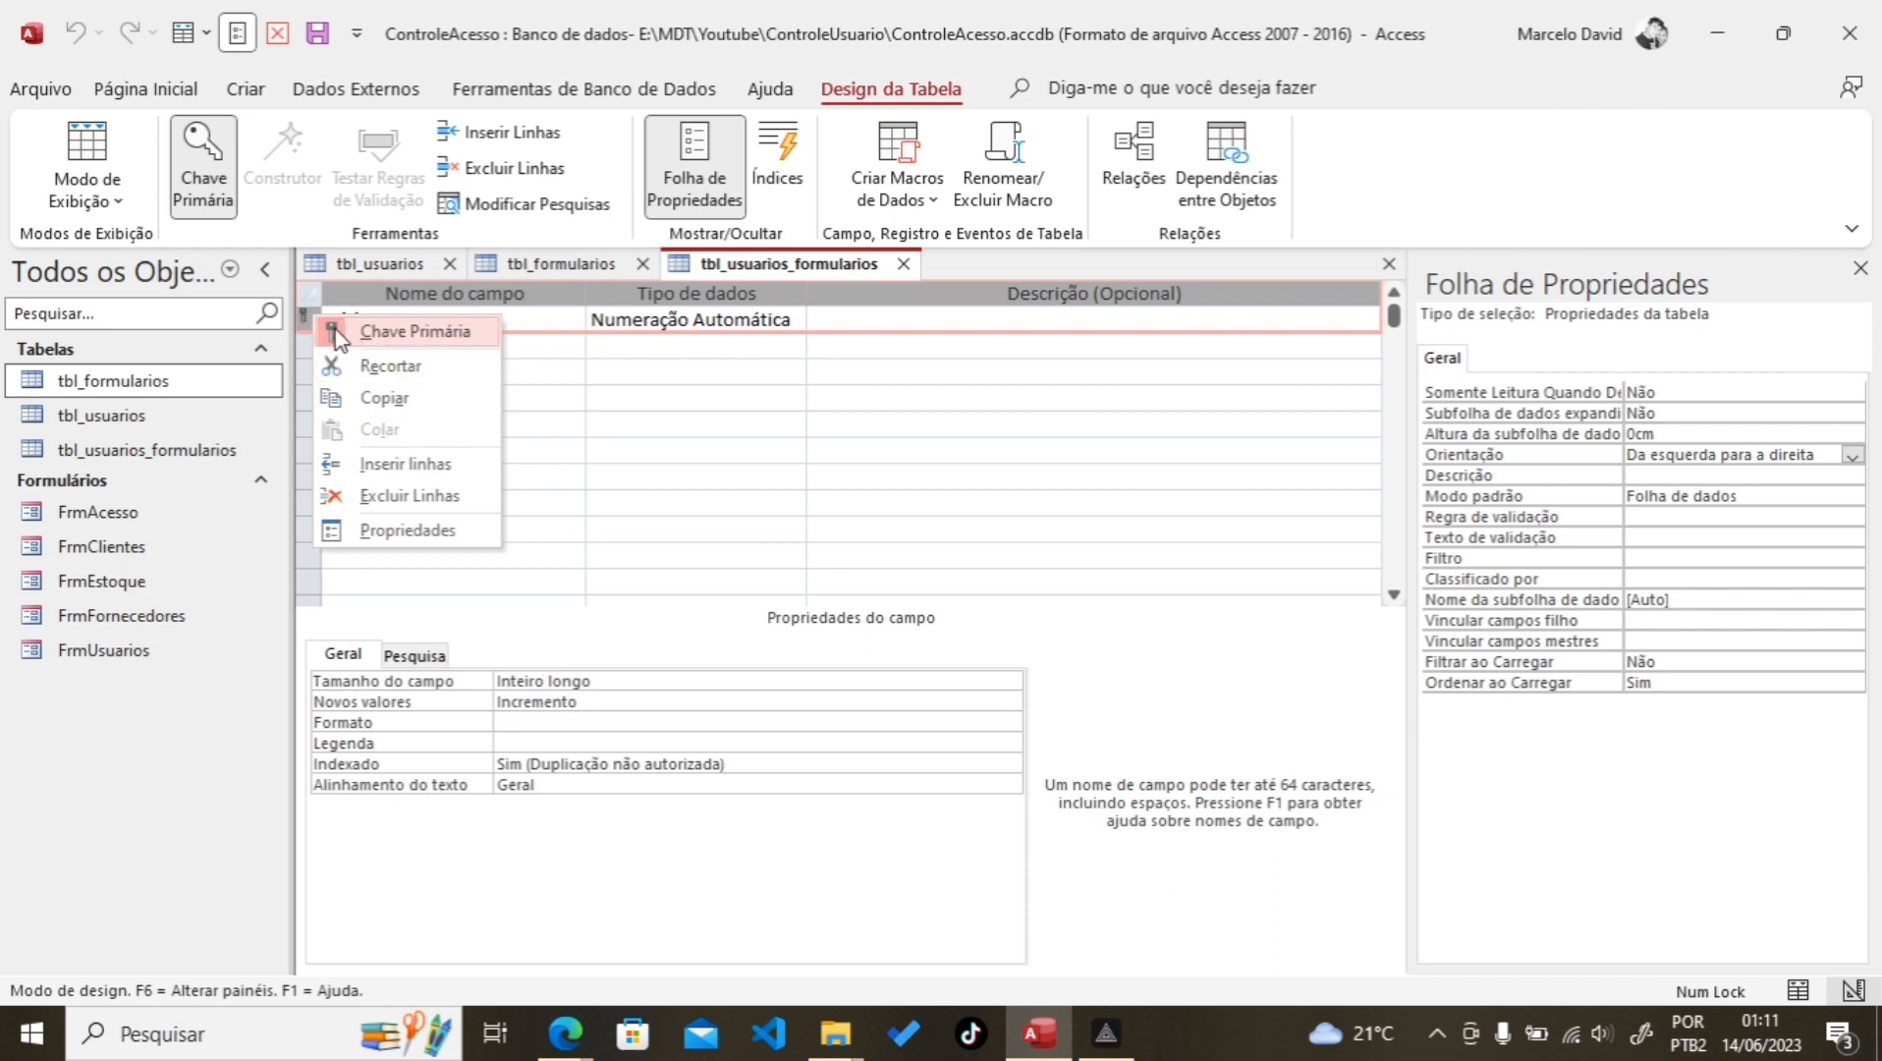
pyautogui.click(412, 331)
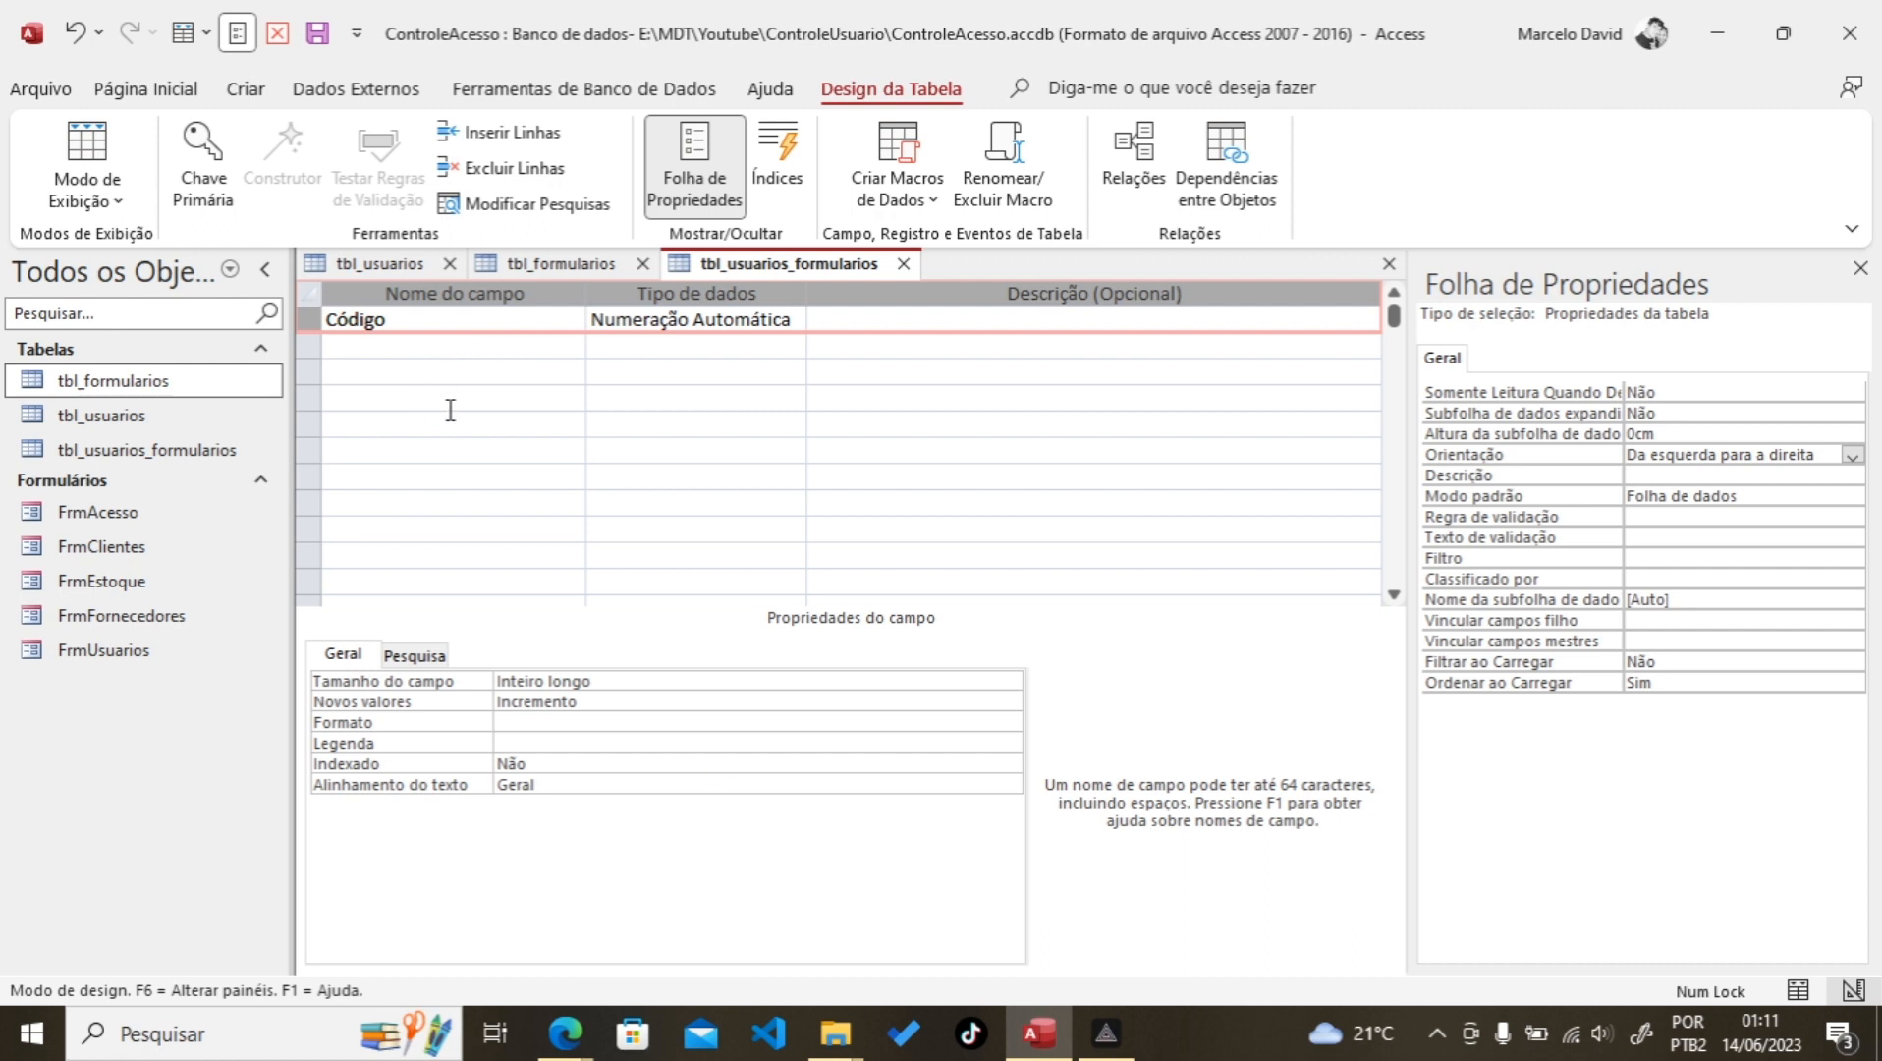
# Step: Rename Código to usu_id as Número and add frm_id as a second Número field
pyautogui.moveTo(449, 324); pyautogui.dragTo(246, 316)
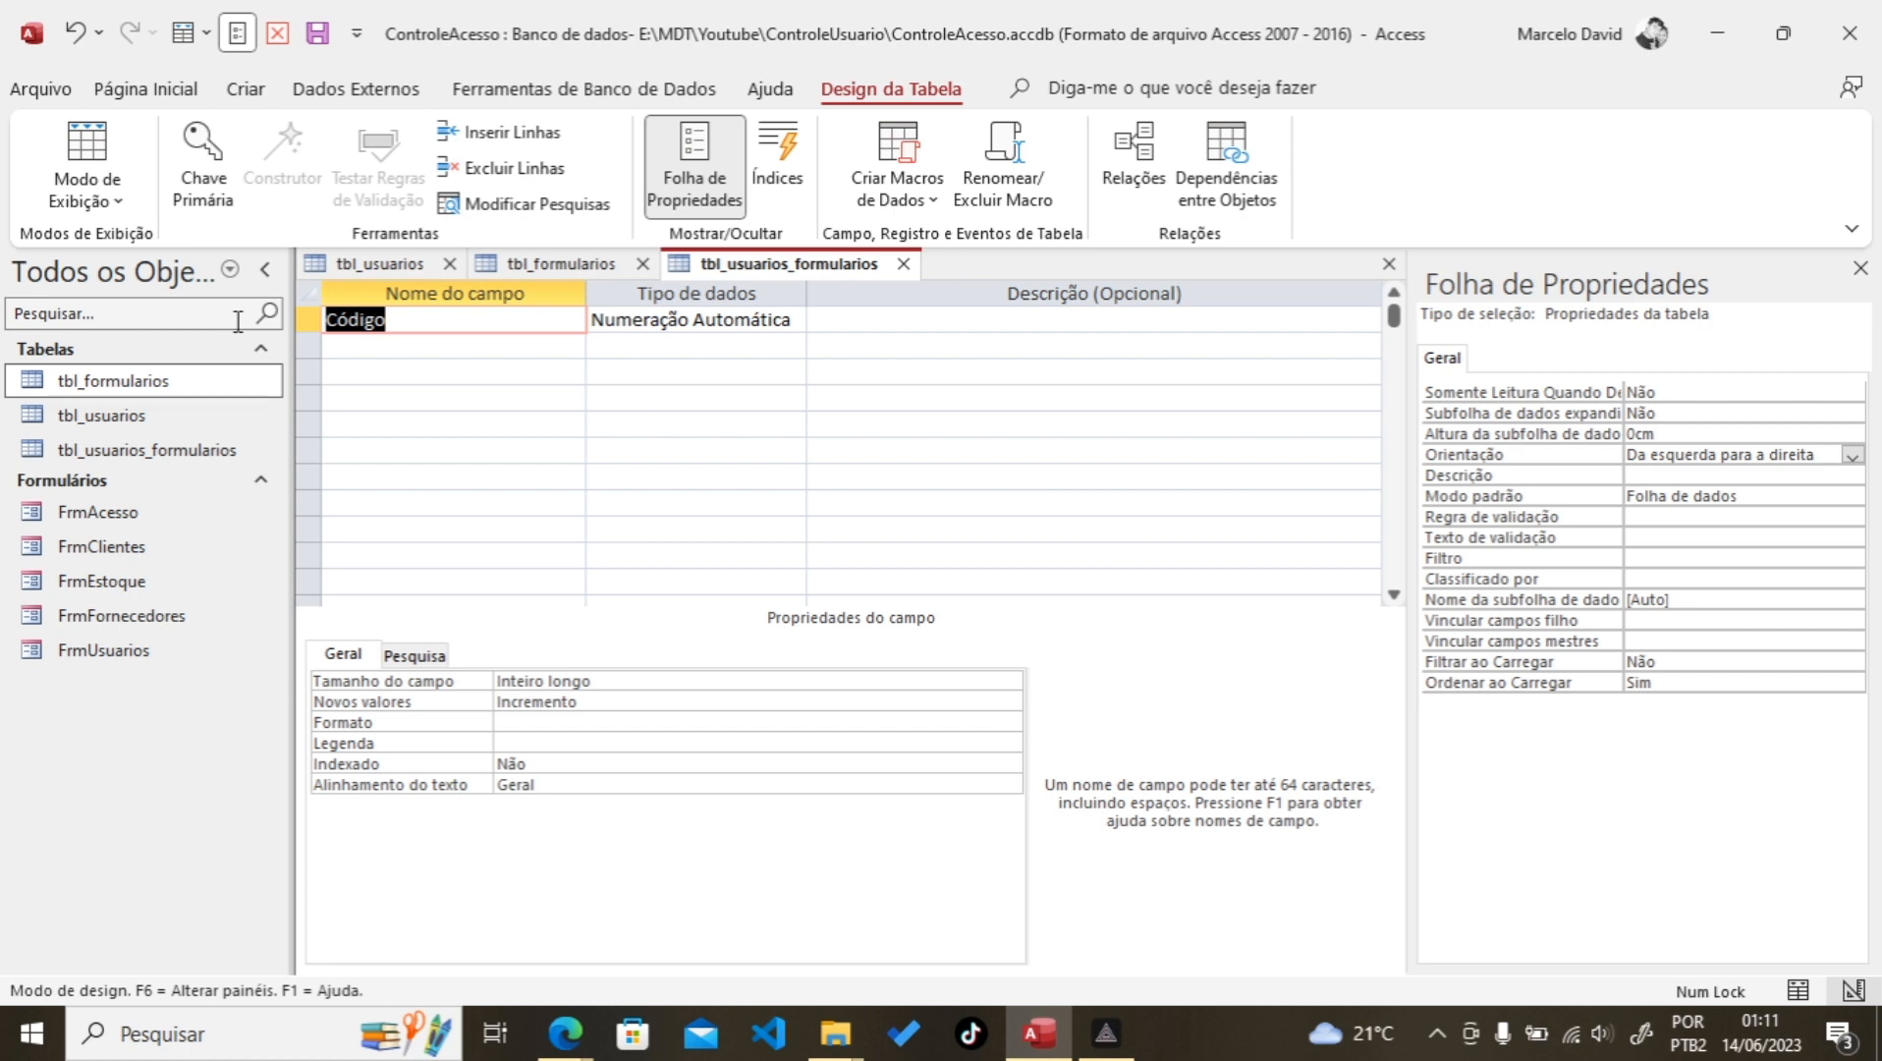
pyautogui.write('fr')
pyautogui.press('BackSpace')
pyautogui.press('BackSpace')
pyautogui.press('BackSpace')
pyautogui.press('BackSpace')
pyautogui.click(636, 318)
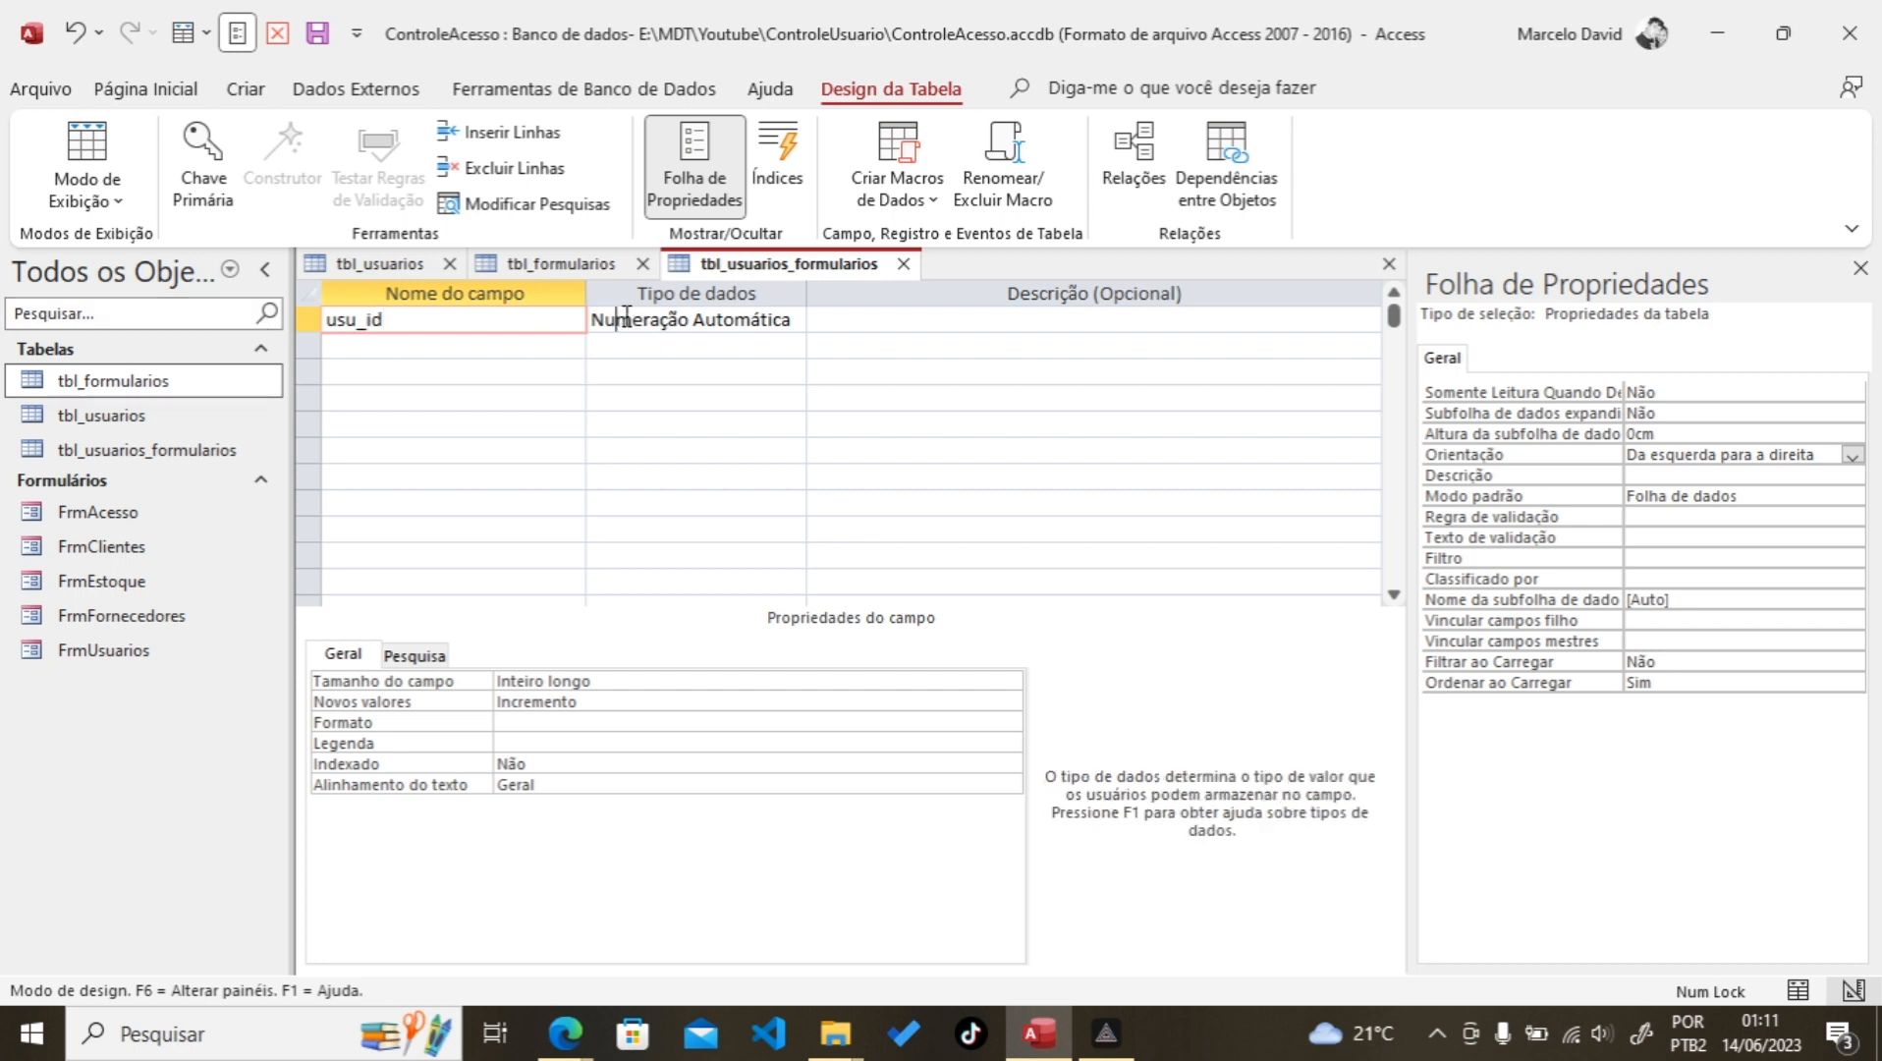
pyautogui.moveTo(606, 319); pyautogui.dragTo(868, 316)
pyautogui.press('BackSpace')
pyautogui.press('BackSpace')
pyautogui.press('BackSpace')
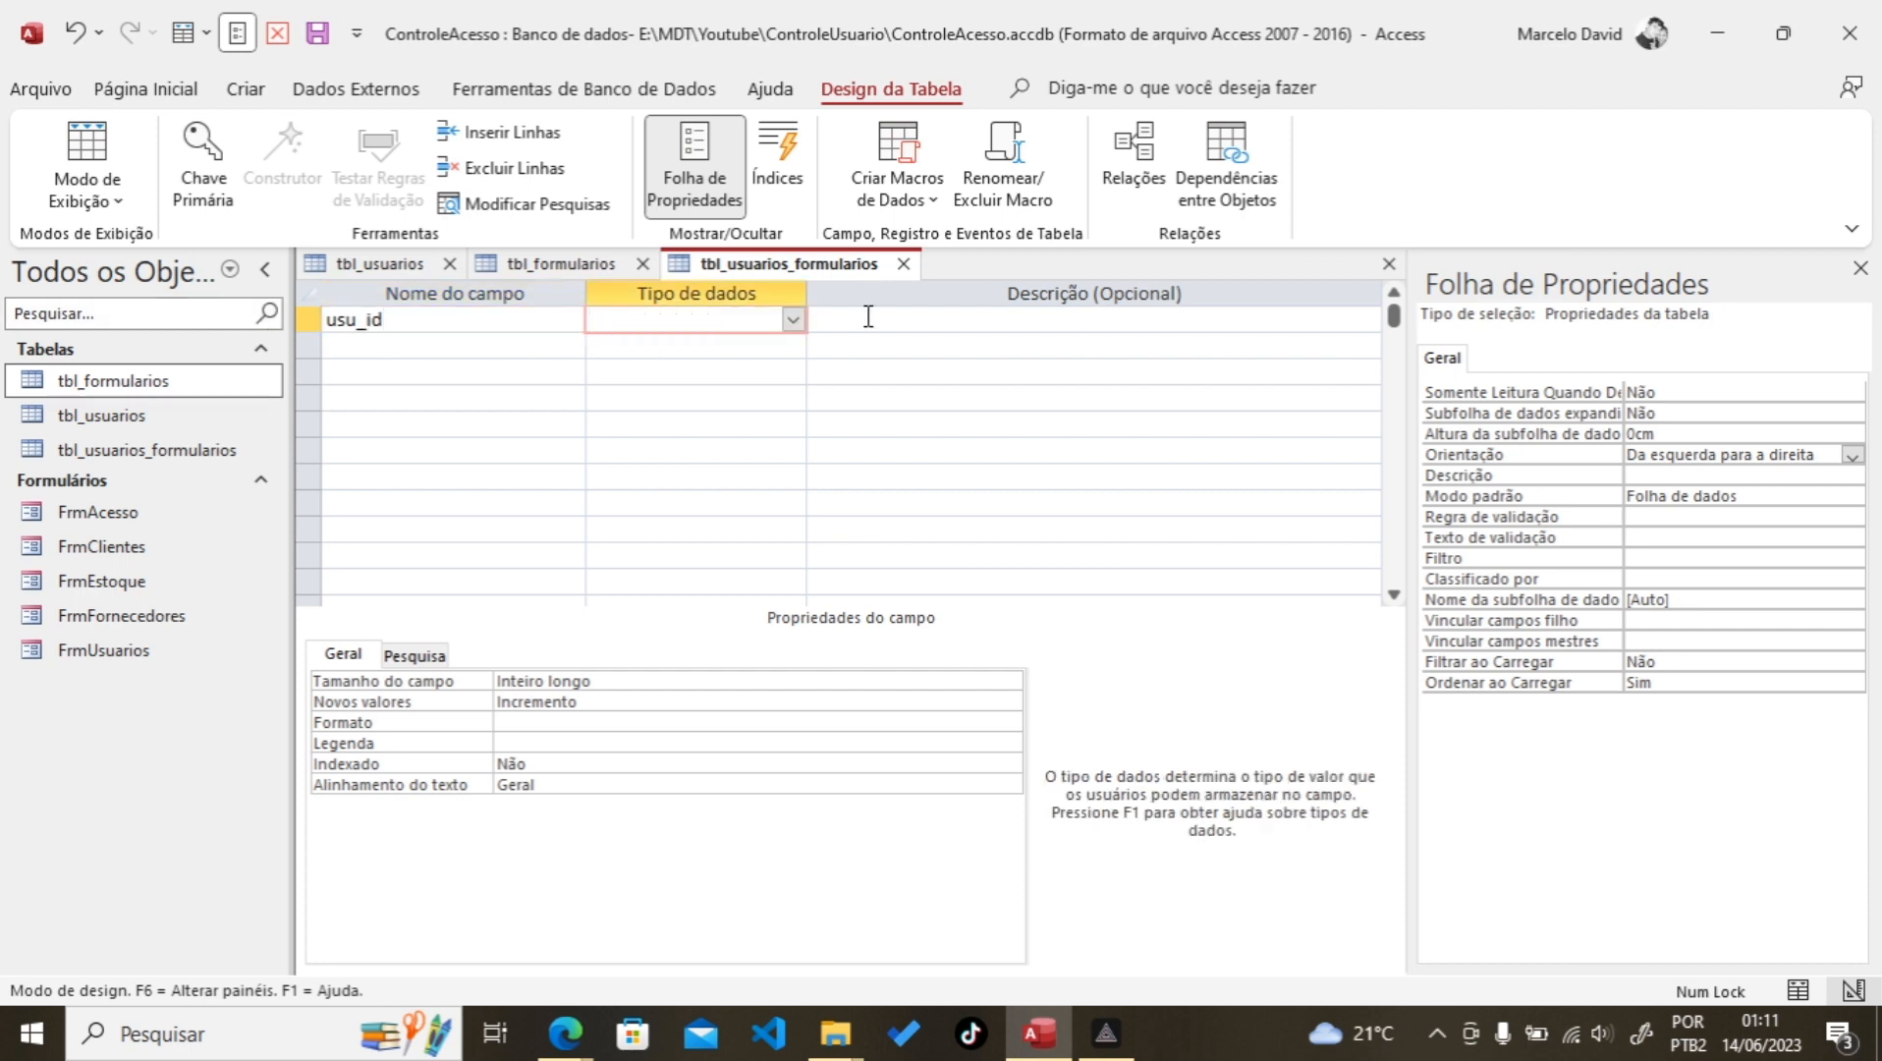
pyautogui.write('número')
pyautogui.click(381, 341)
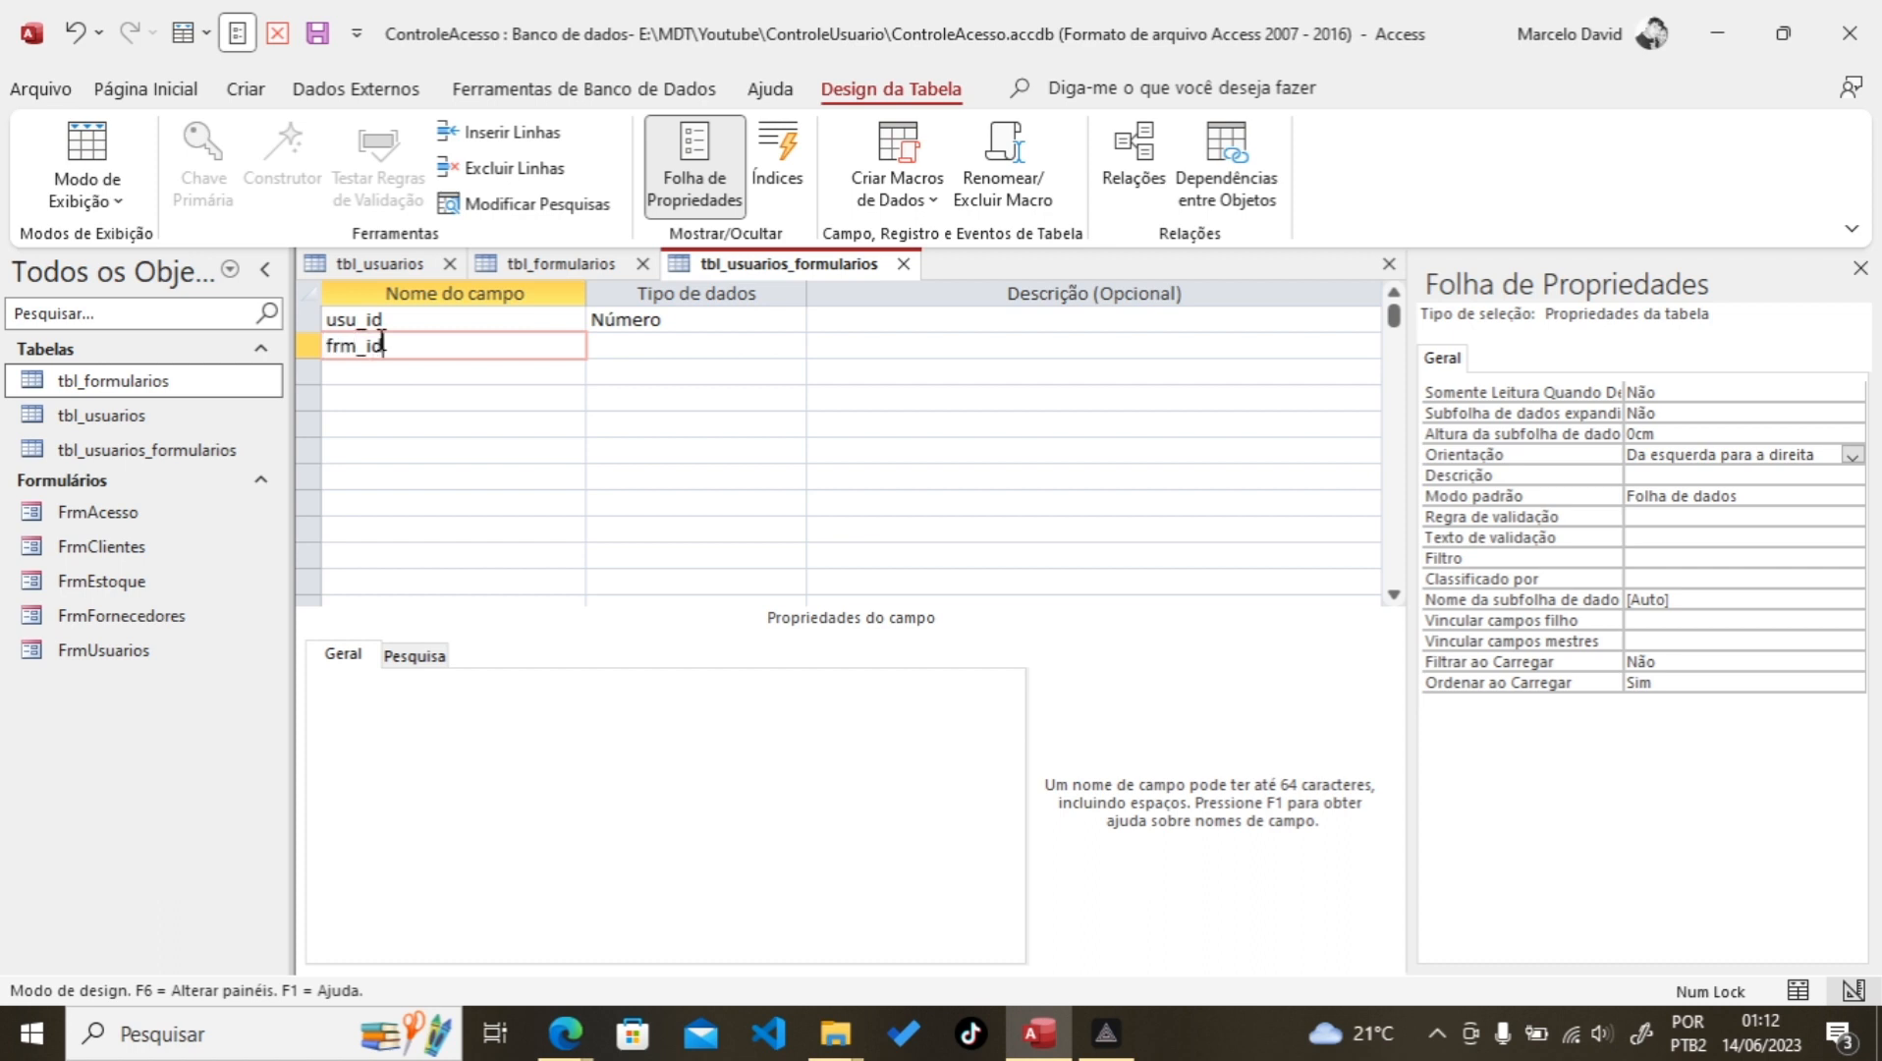
pyautogui.press('Tab')
pyautogui.write('n')
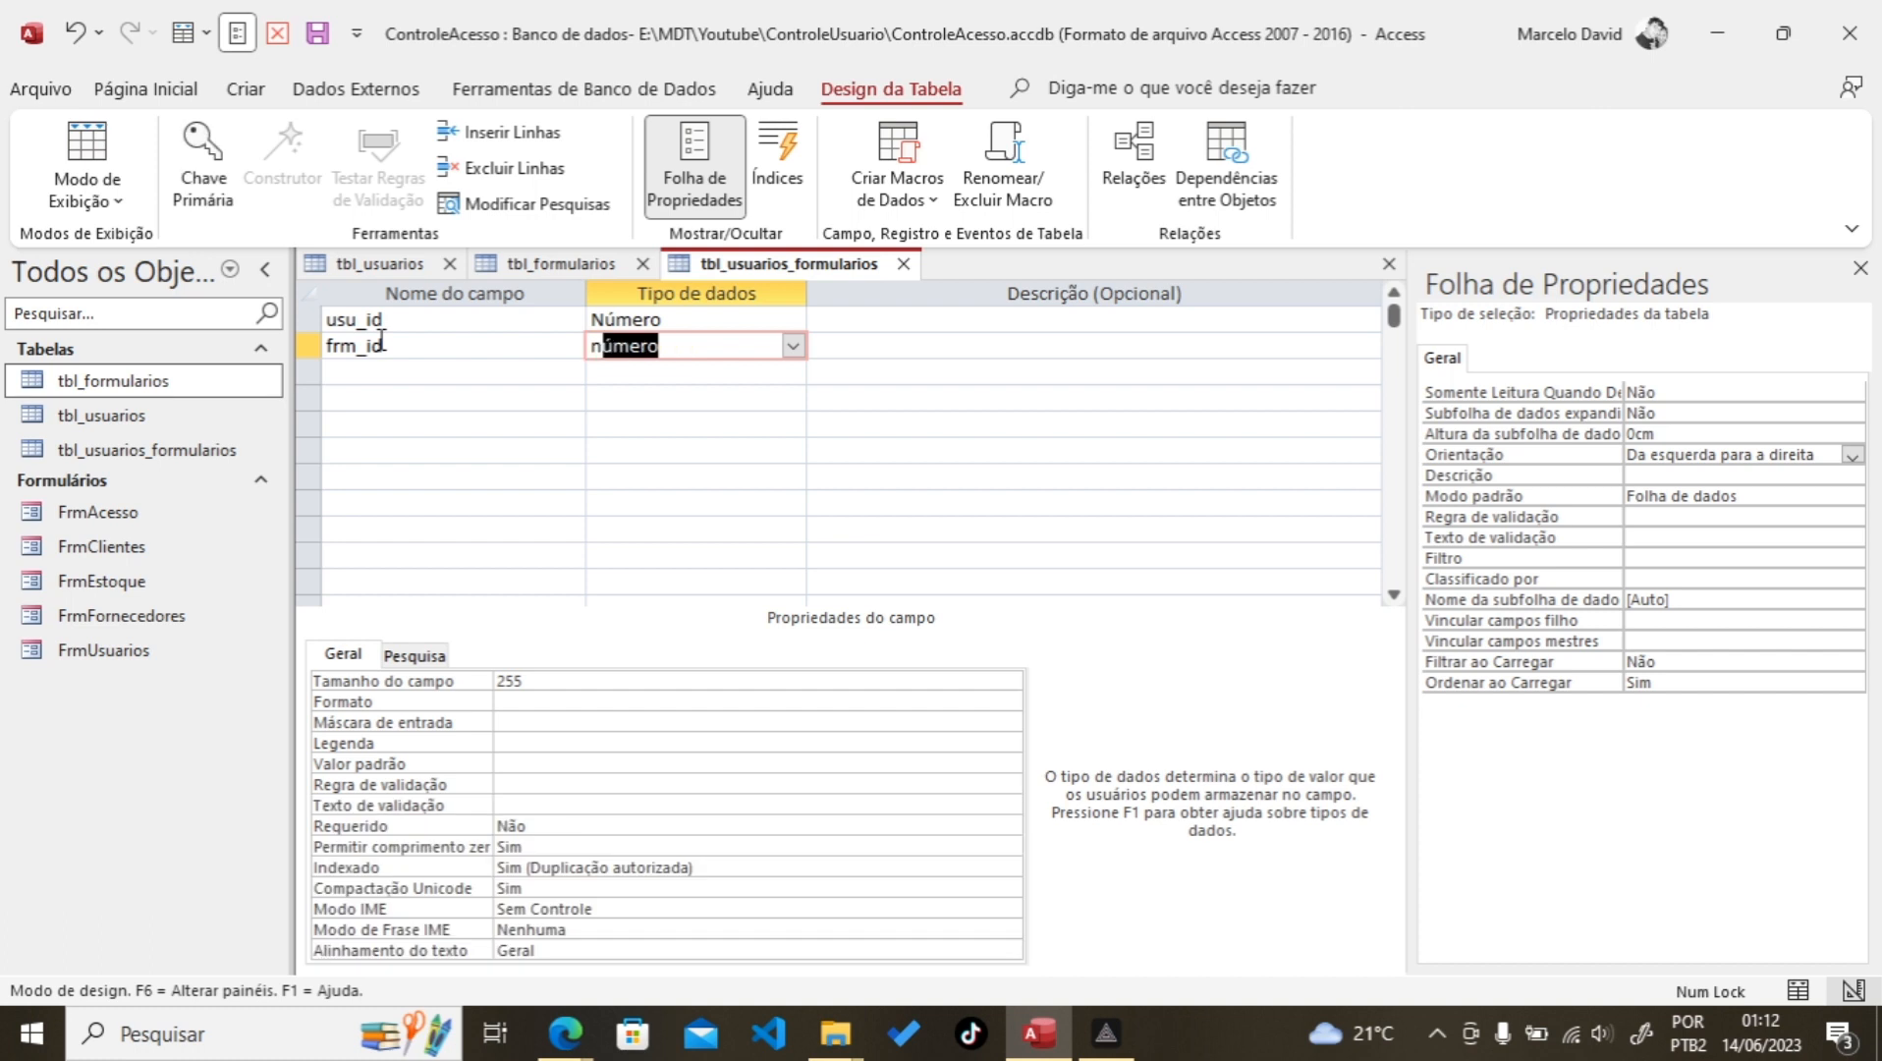
pyautogui.click(472, 460)
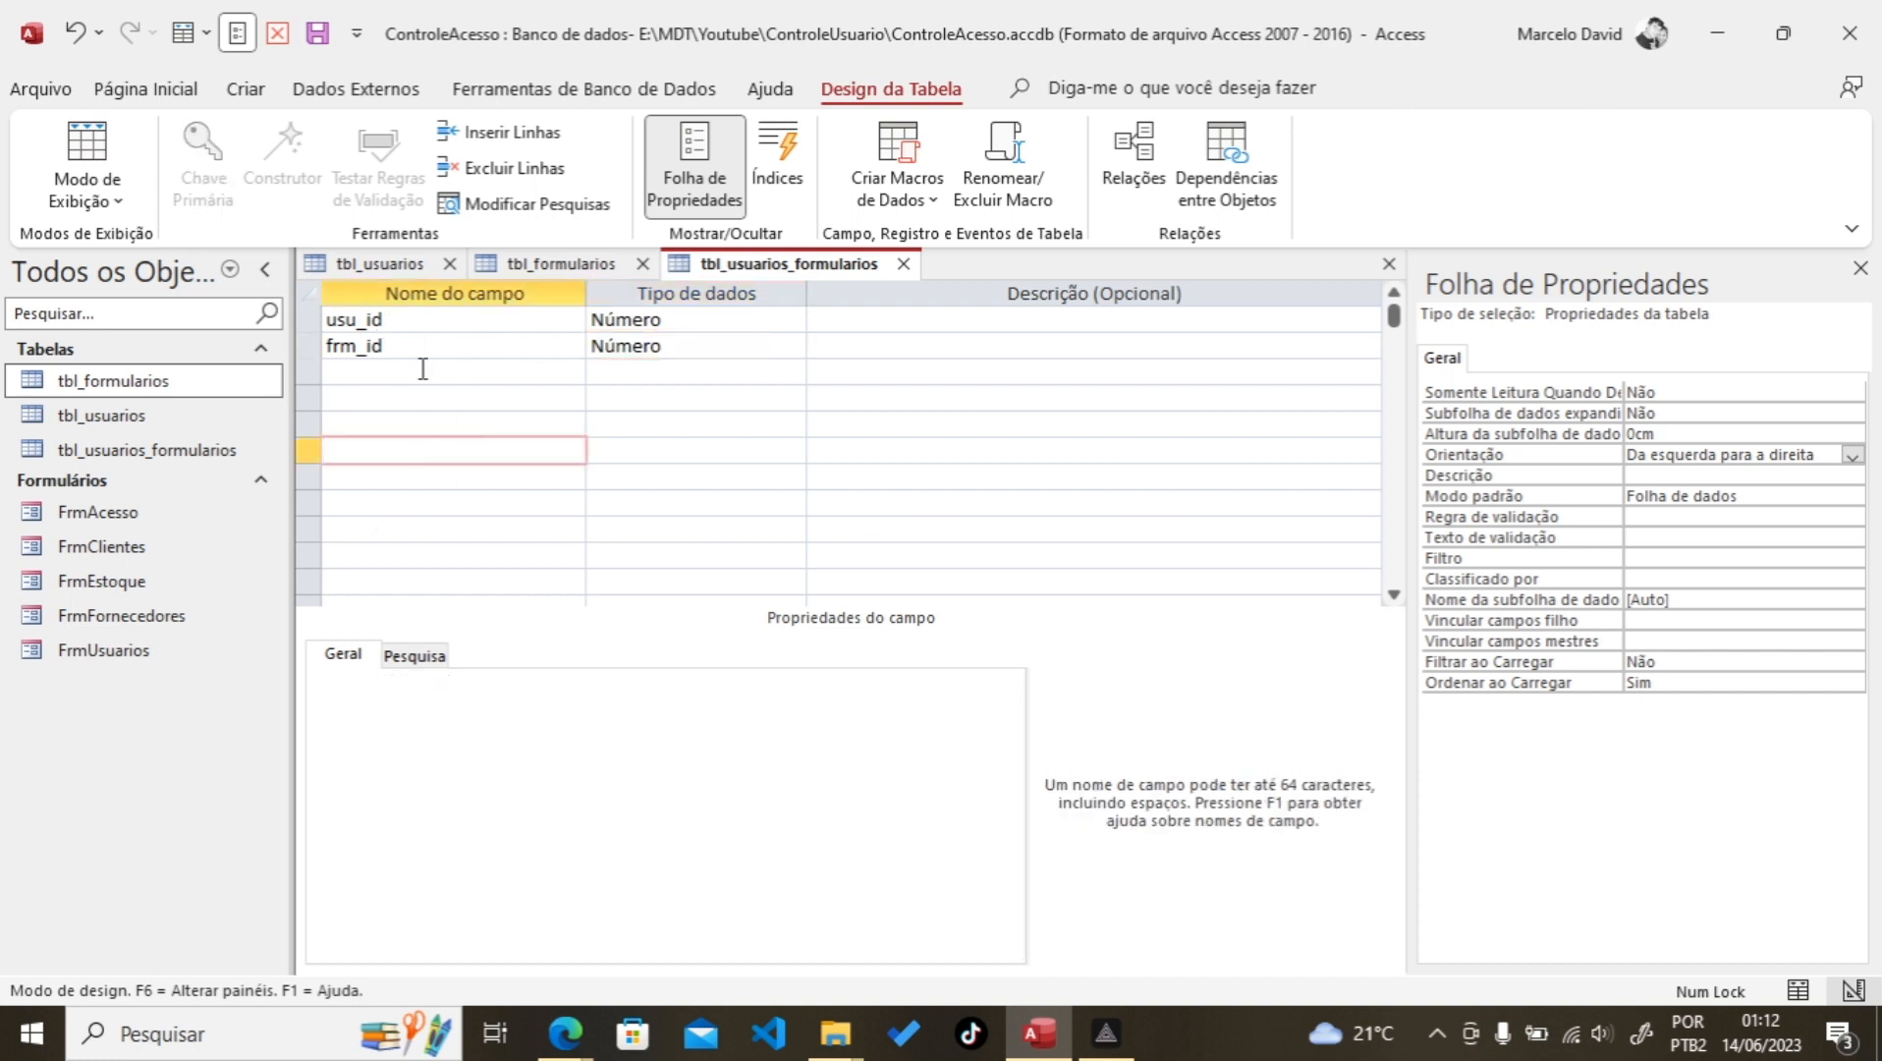
# Step: Save the design, check it in Datasheet view, and close the open table tabs
pyautogui.click(321, 33)
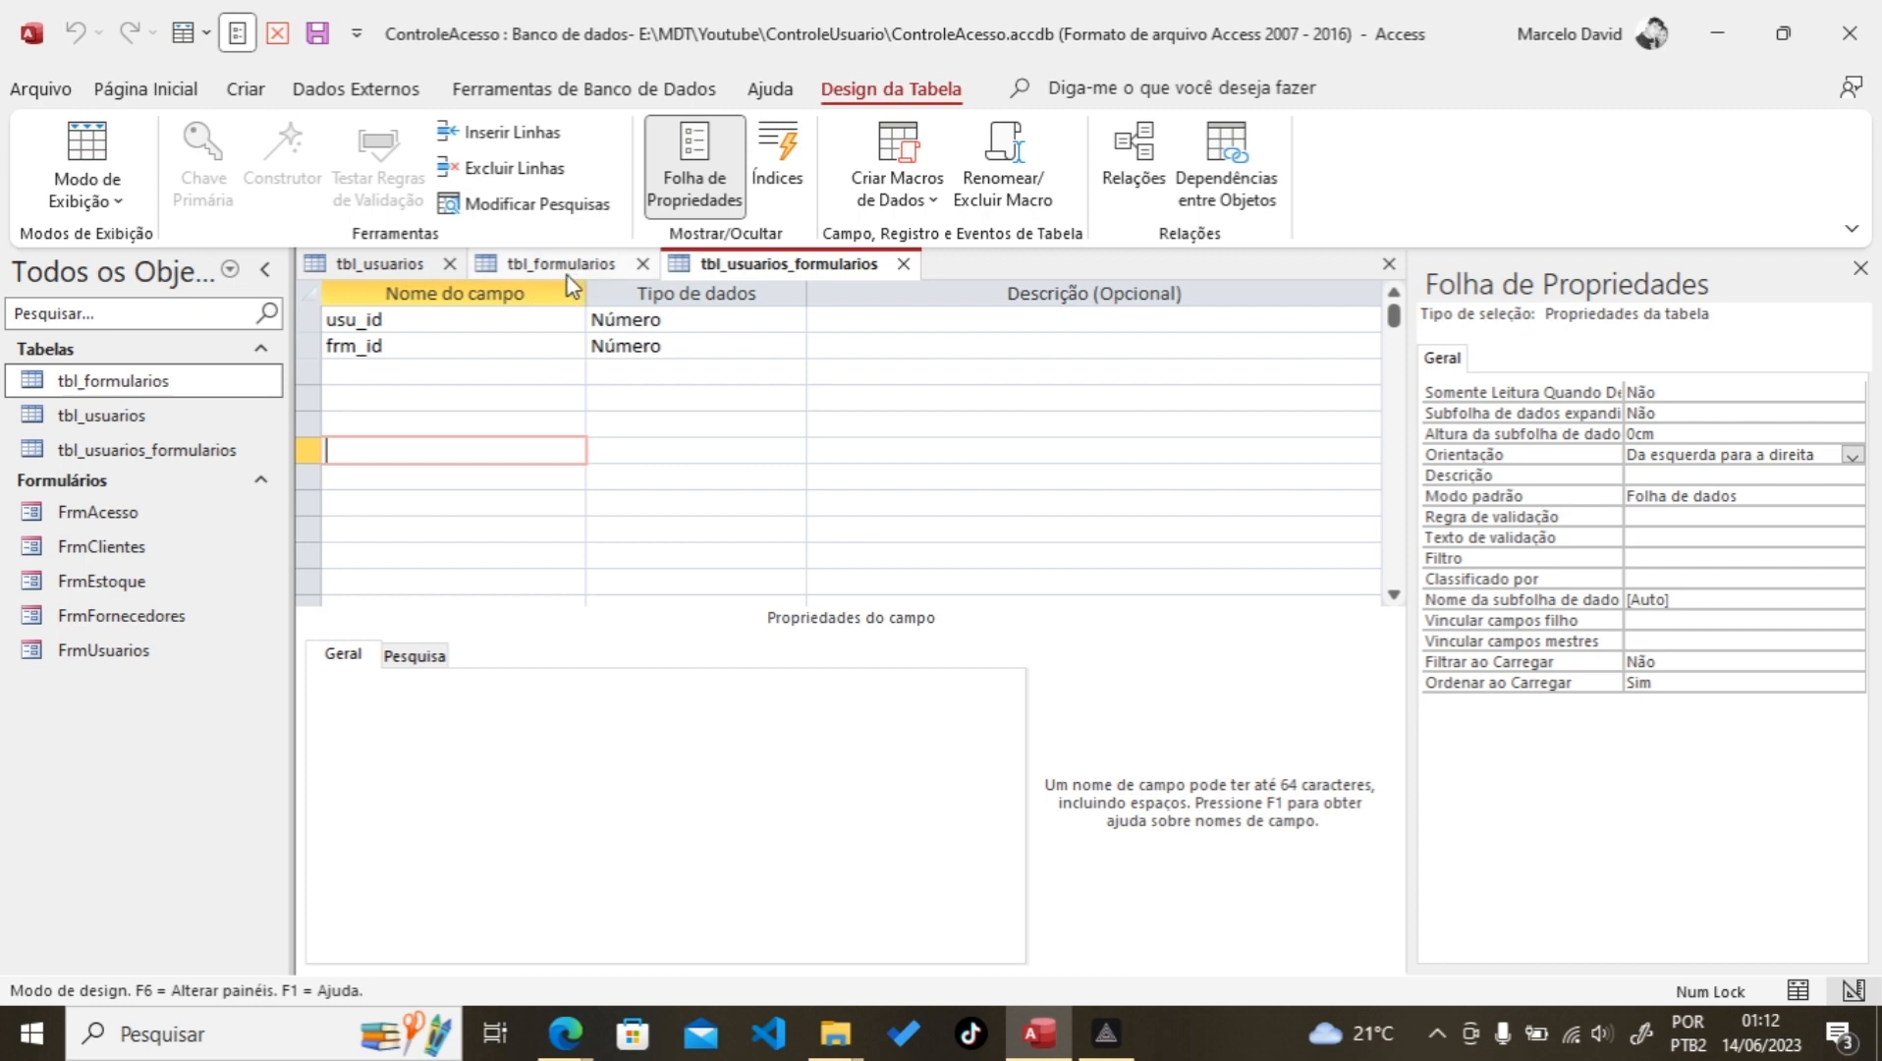
pyautogui.click(103, 146)
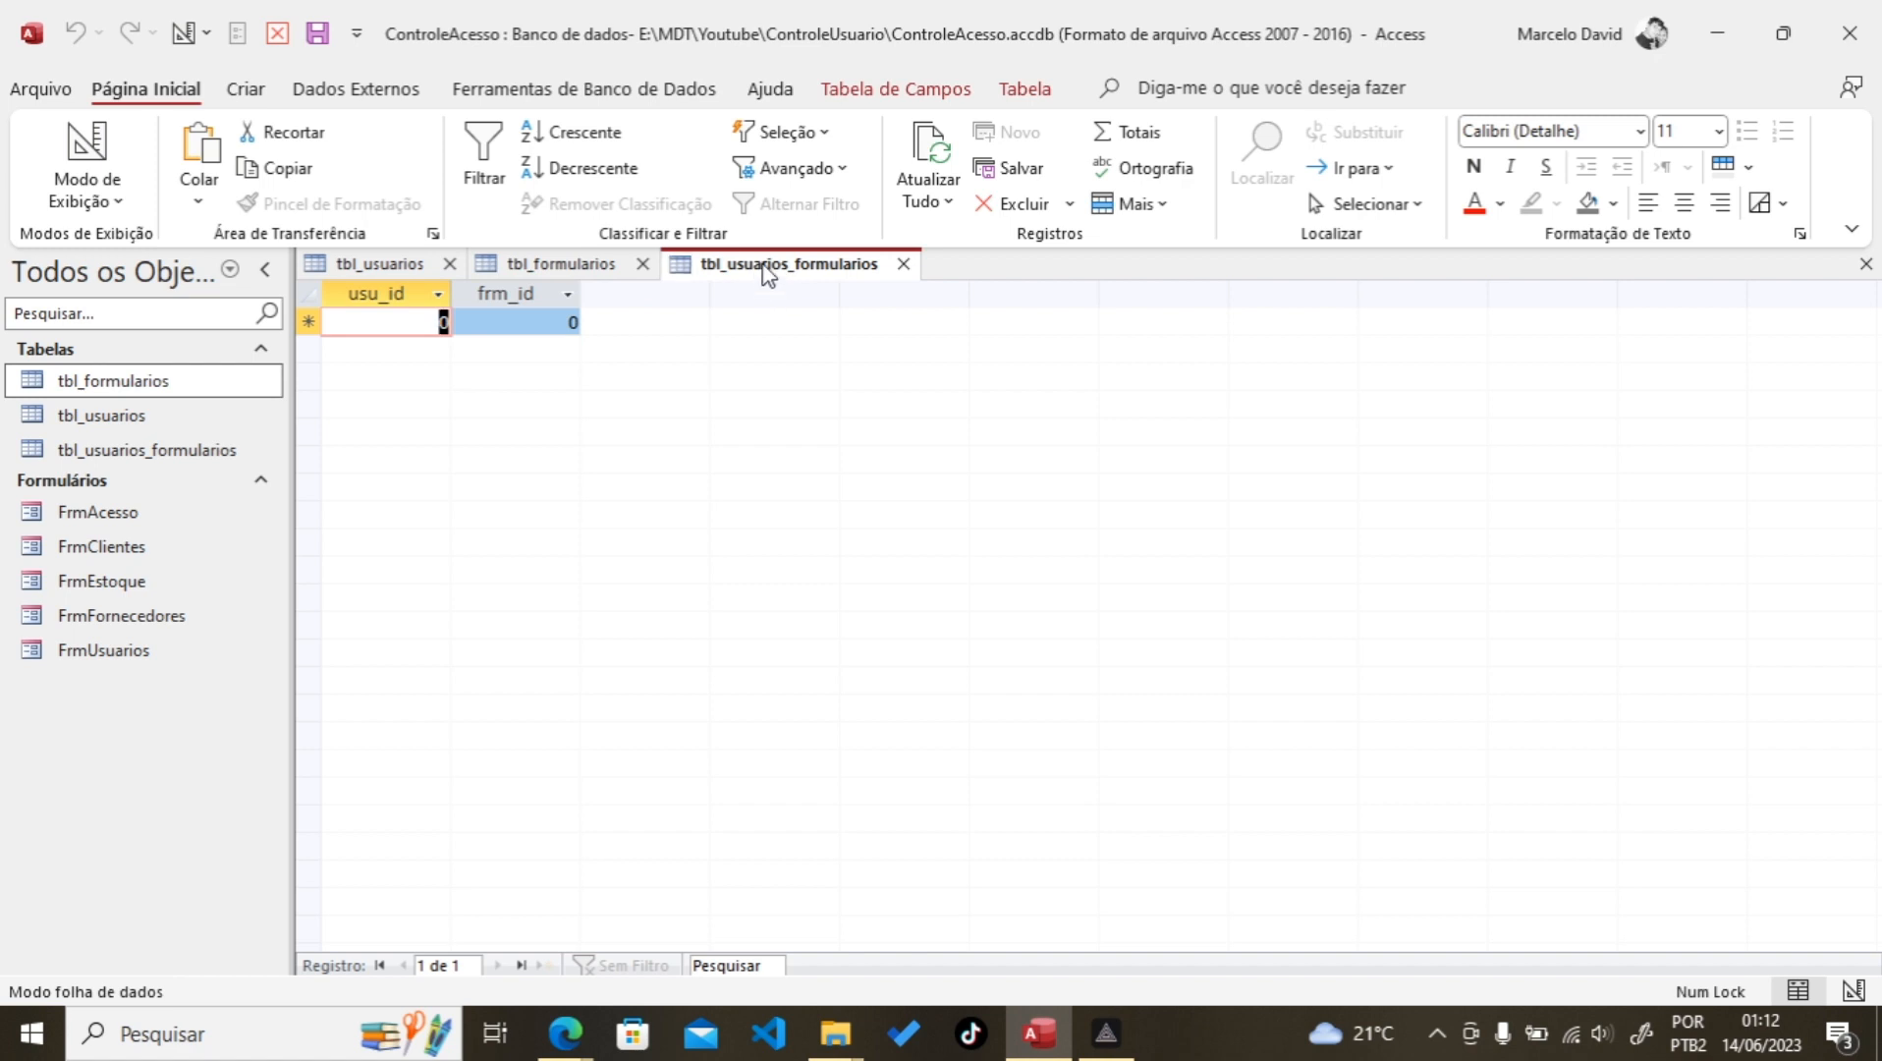
pyautogui.click(381, 263)
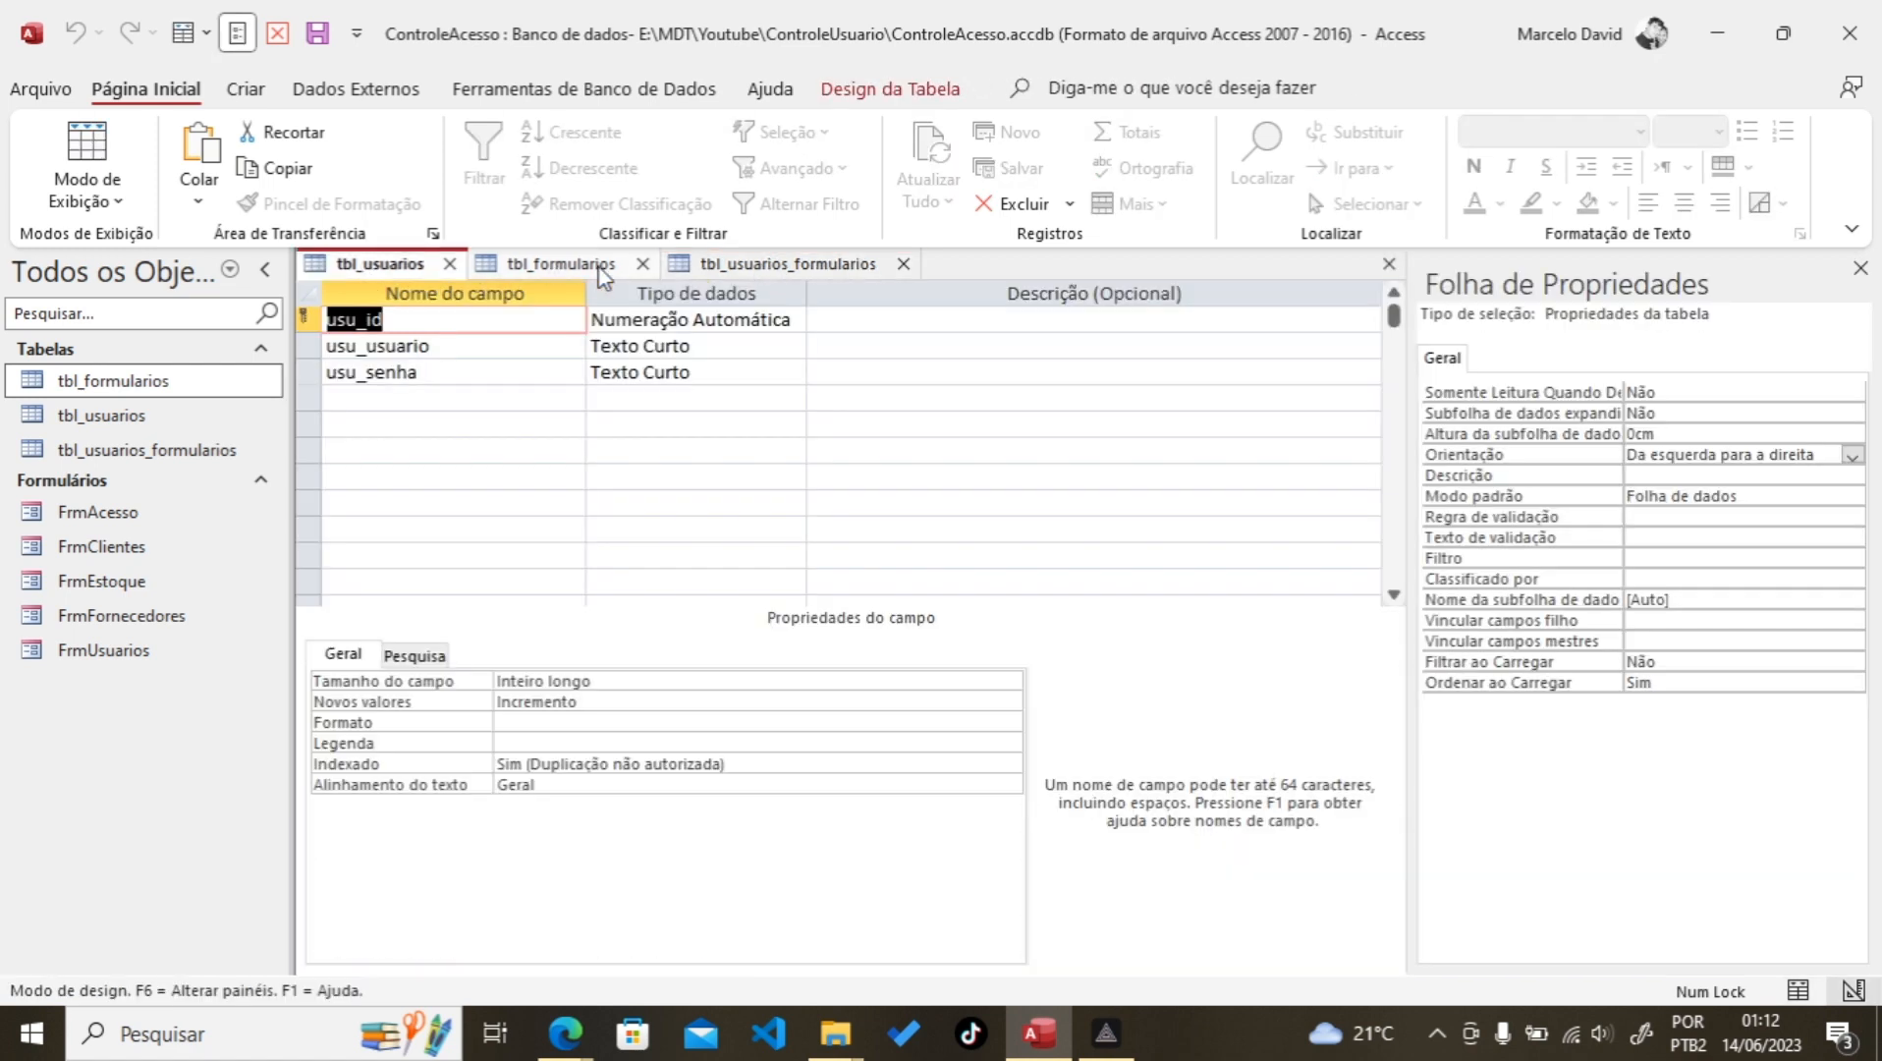
pyautogui.click(776, 263)
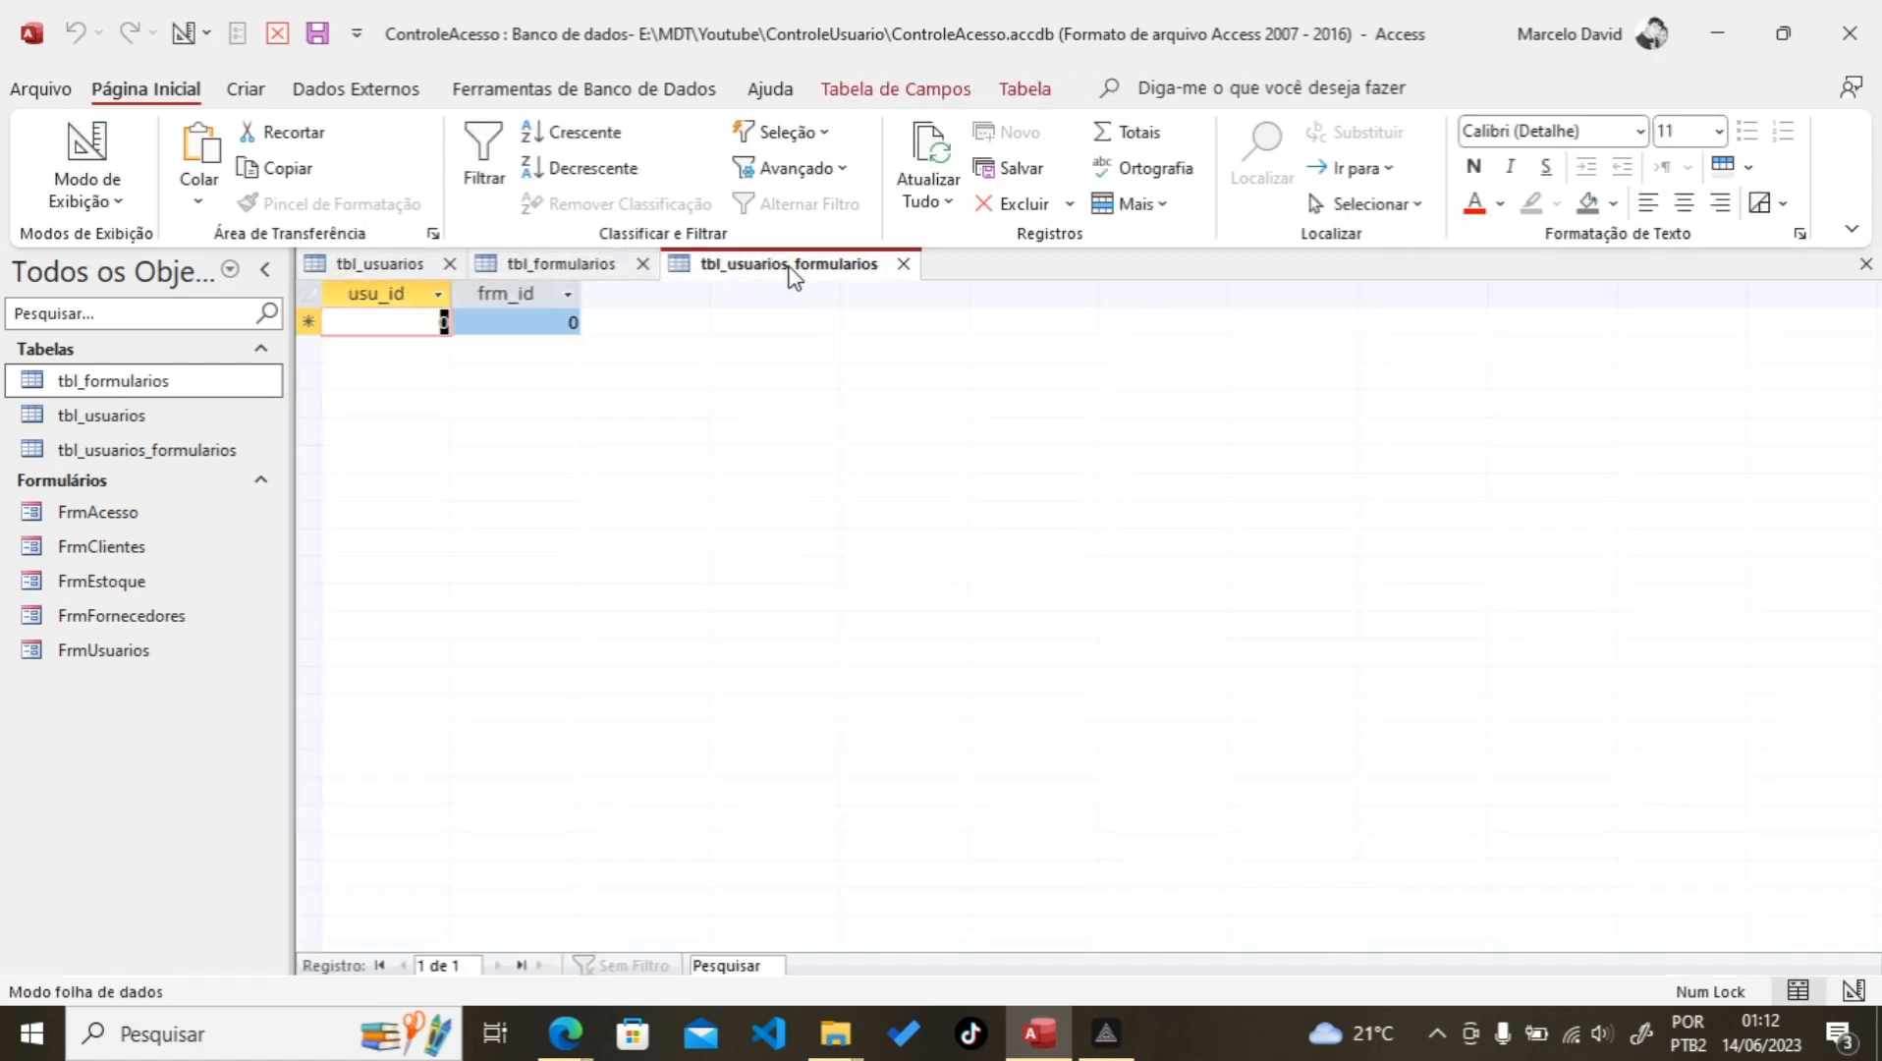
pyautogui.click(903, 263)
pyautogui.click(642, 263)
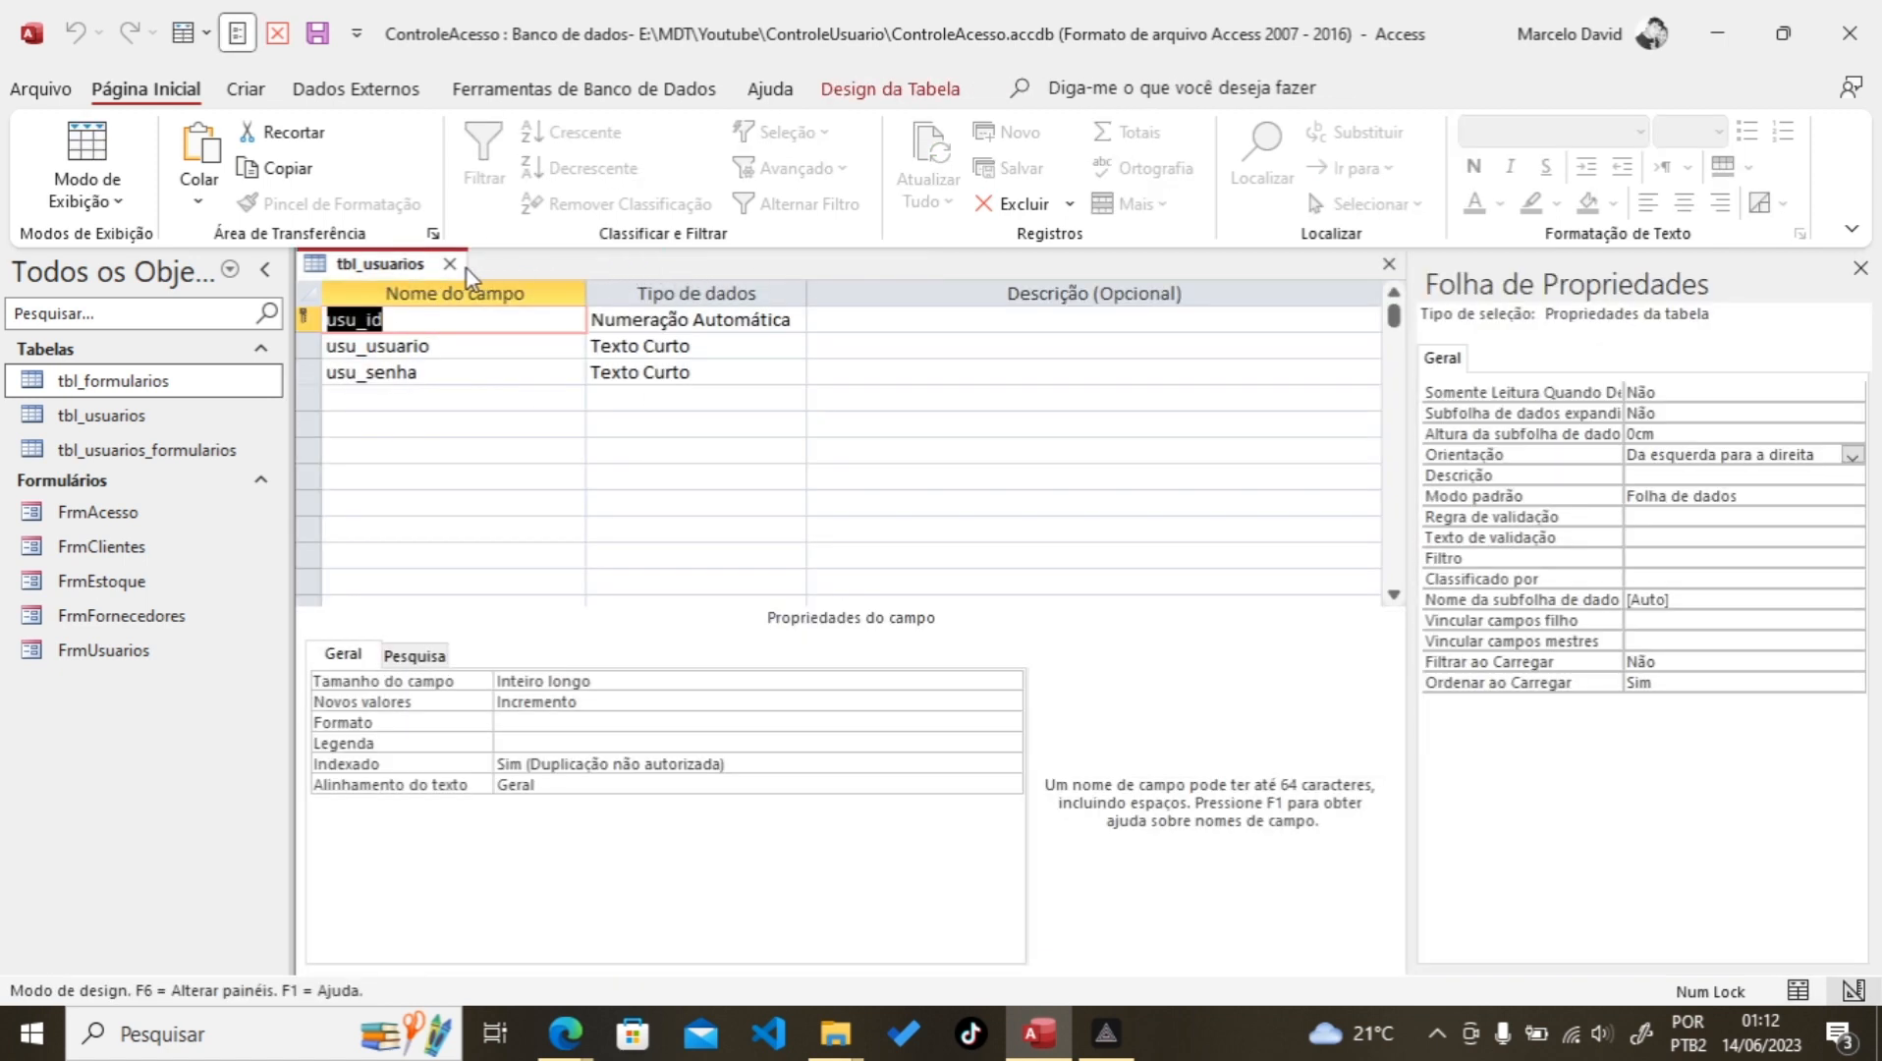
pyautogui.click(450, 263)
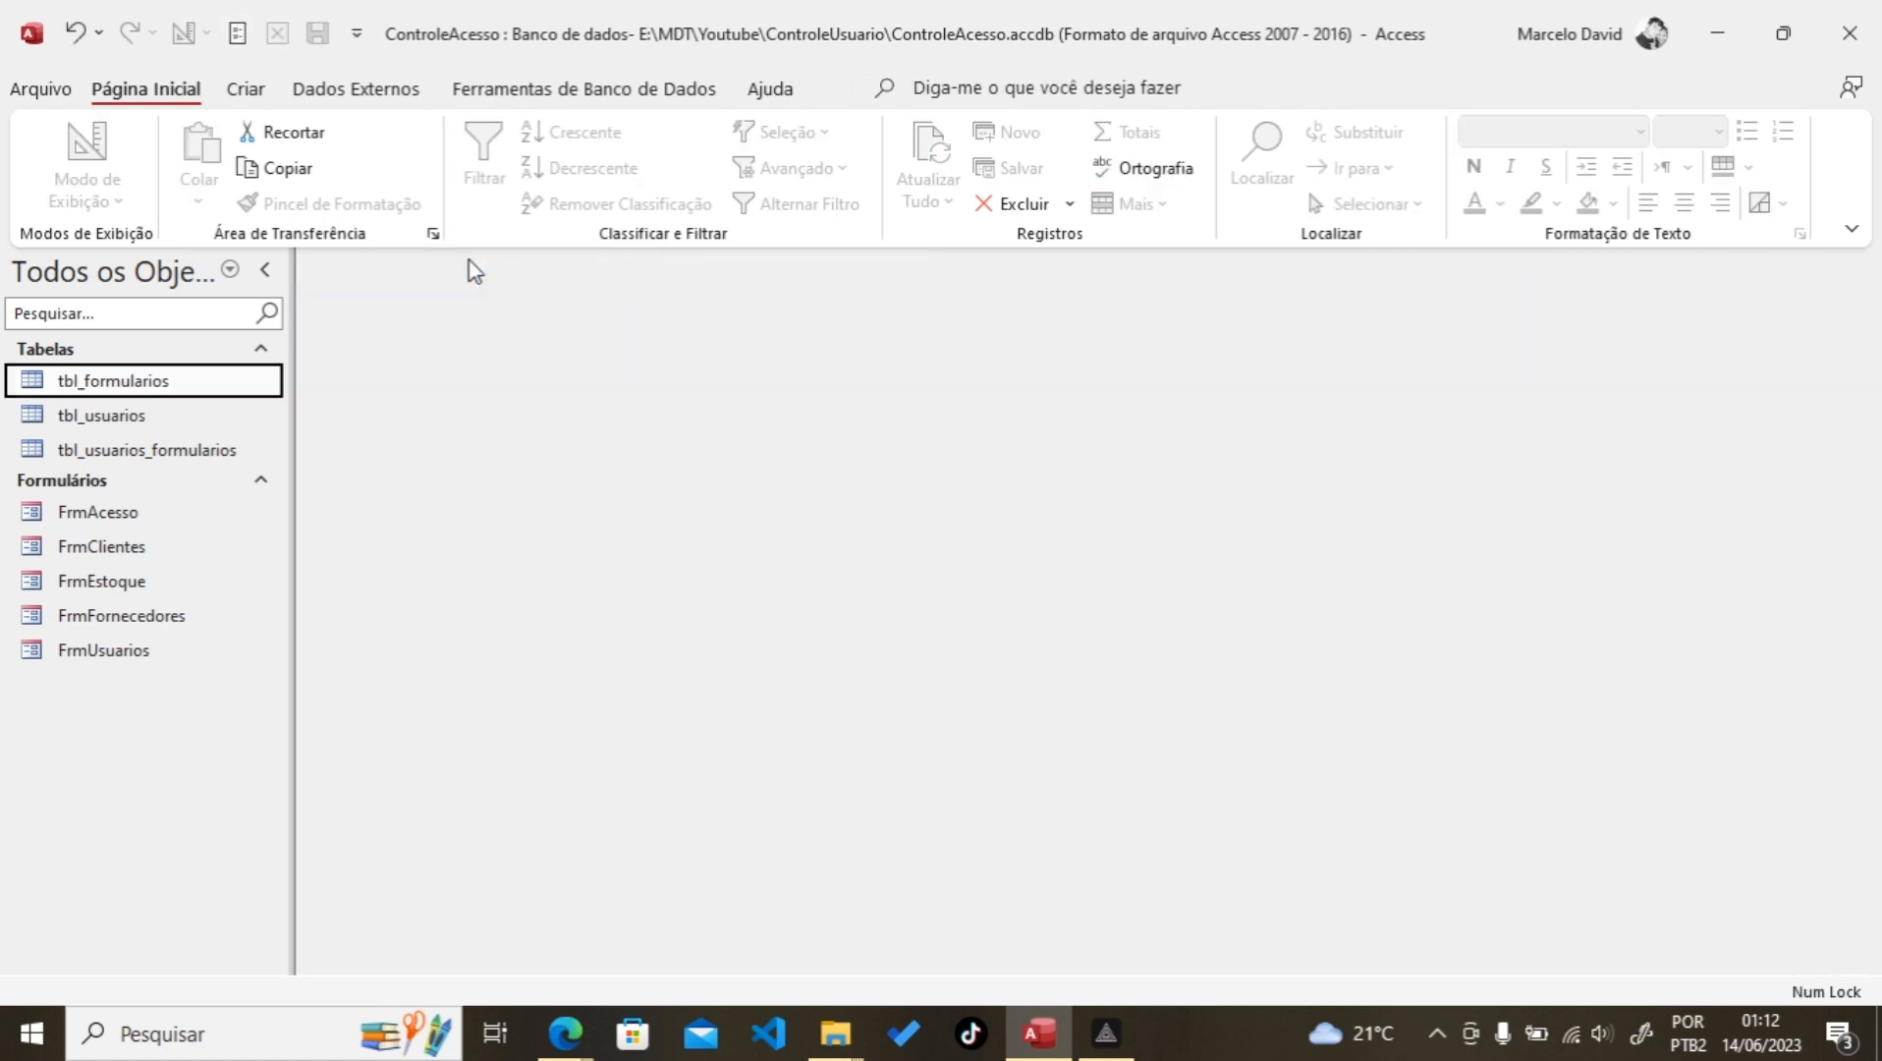
# Step: Open the Relationships window and add tbl_formularios and tbl_usuarios_formularios next to tbl_usuarios
pyautogui.click(580, 95)
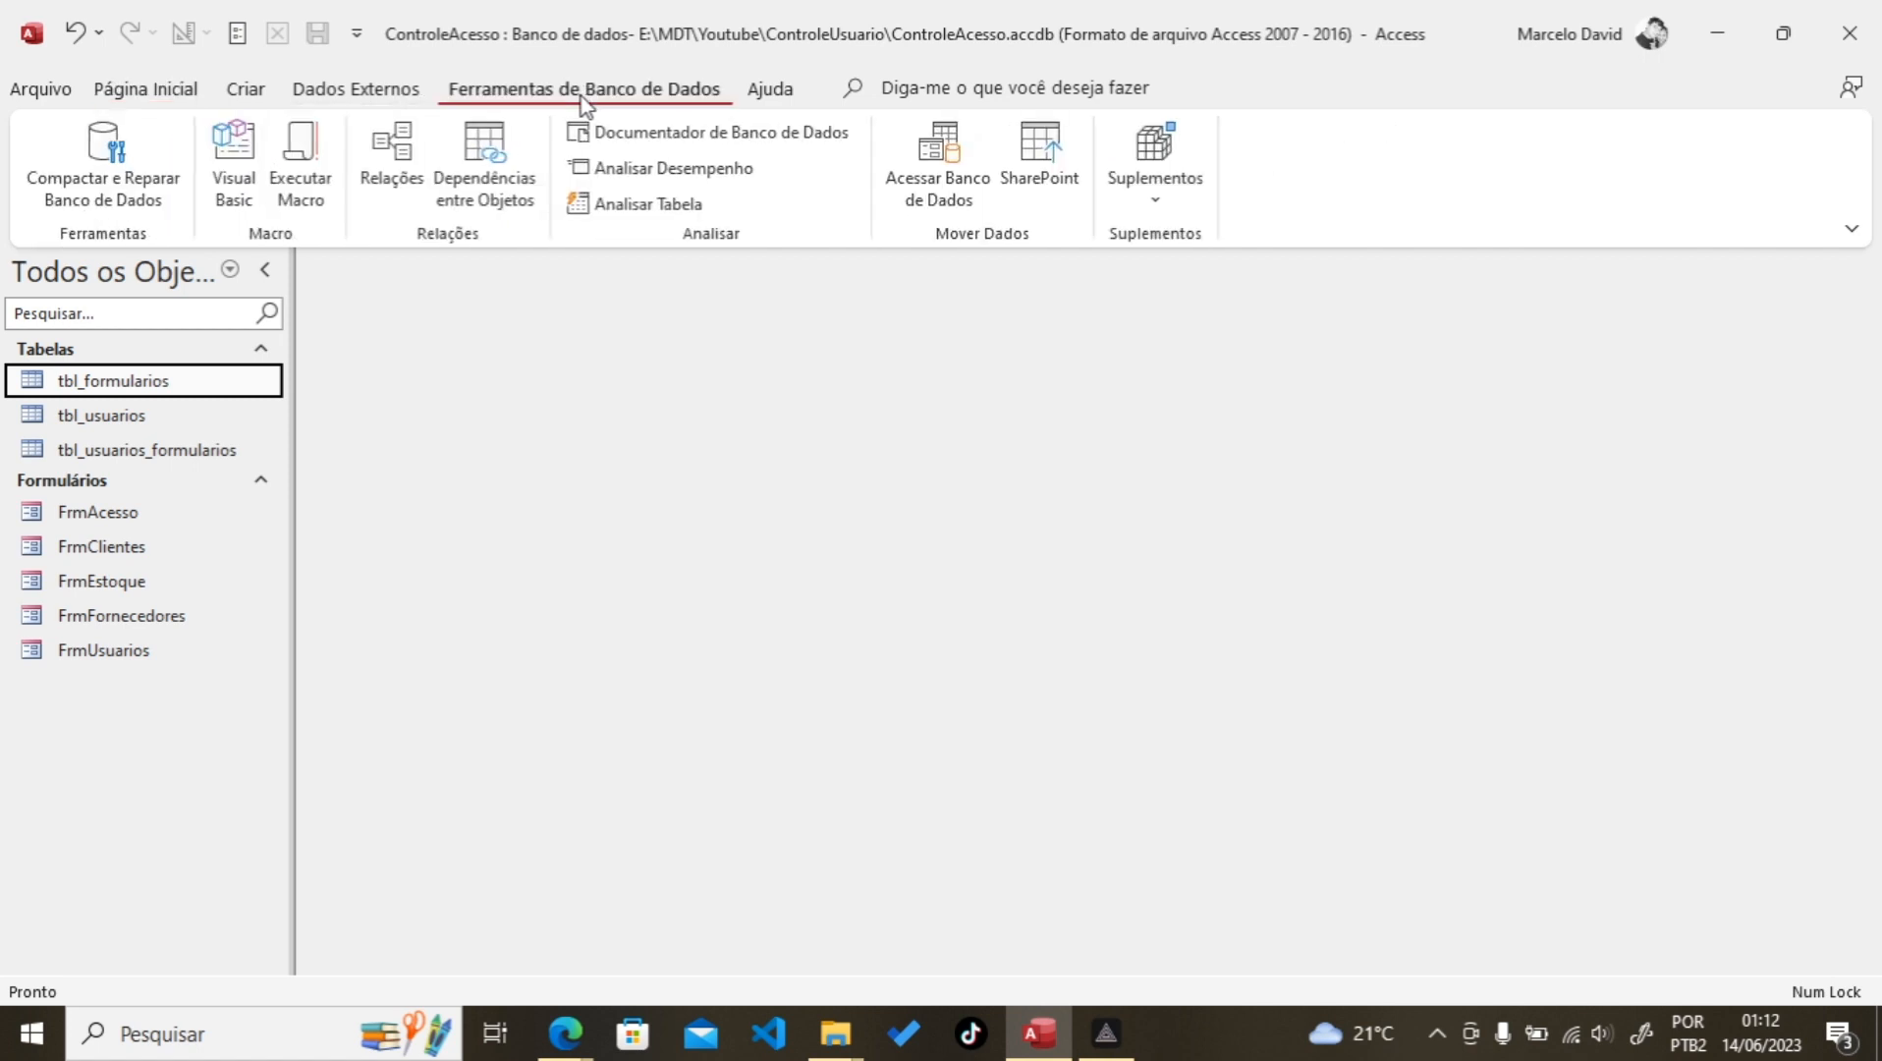
pyautogui.click(385, 173)
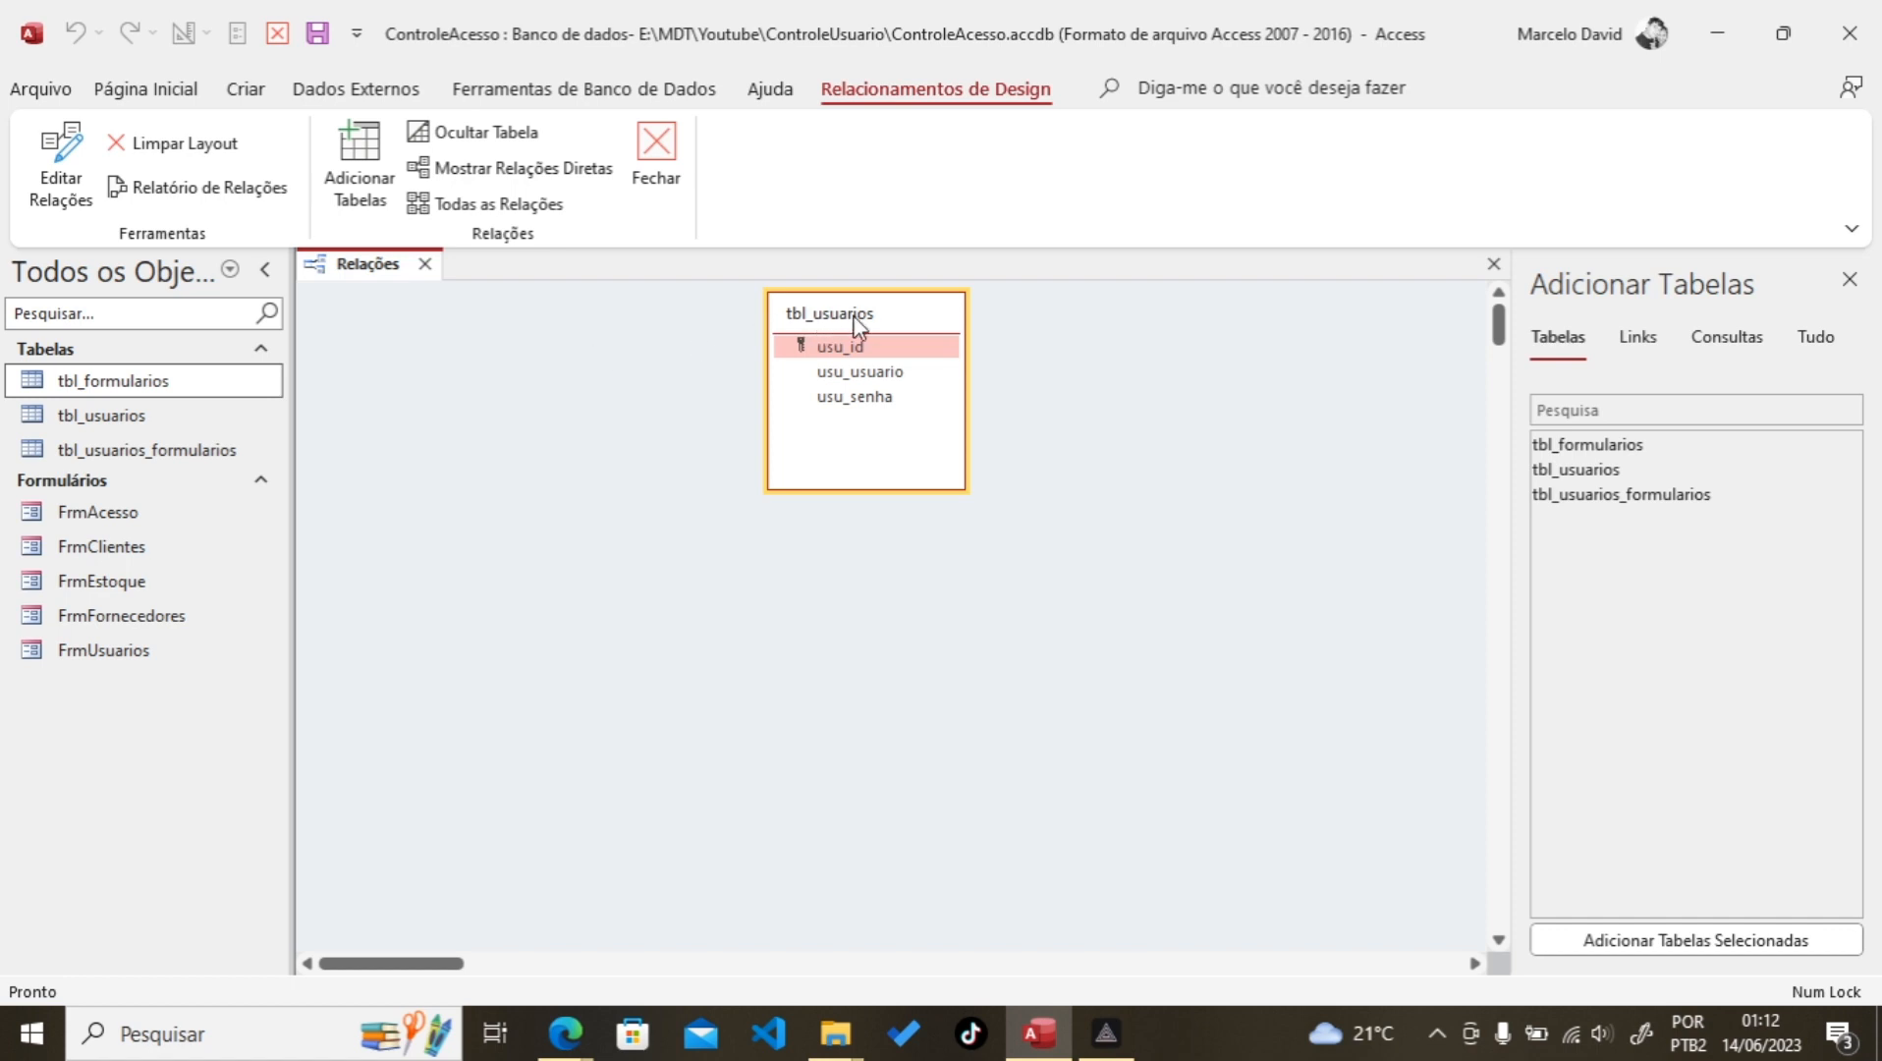
pyautogui.moveTo(857, 325); pyautogui.dragTo(683, 327)
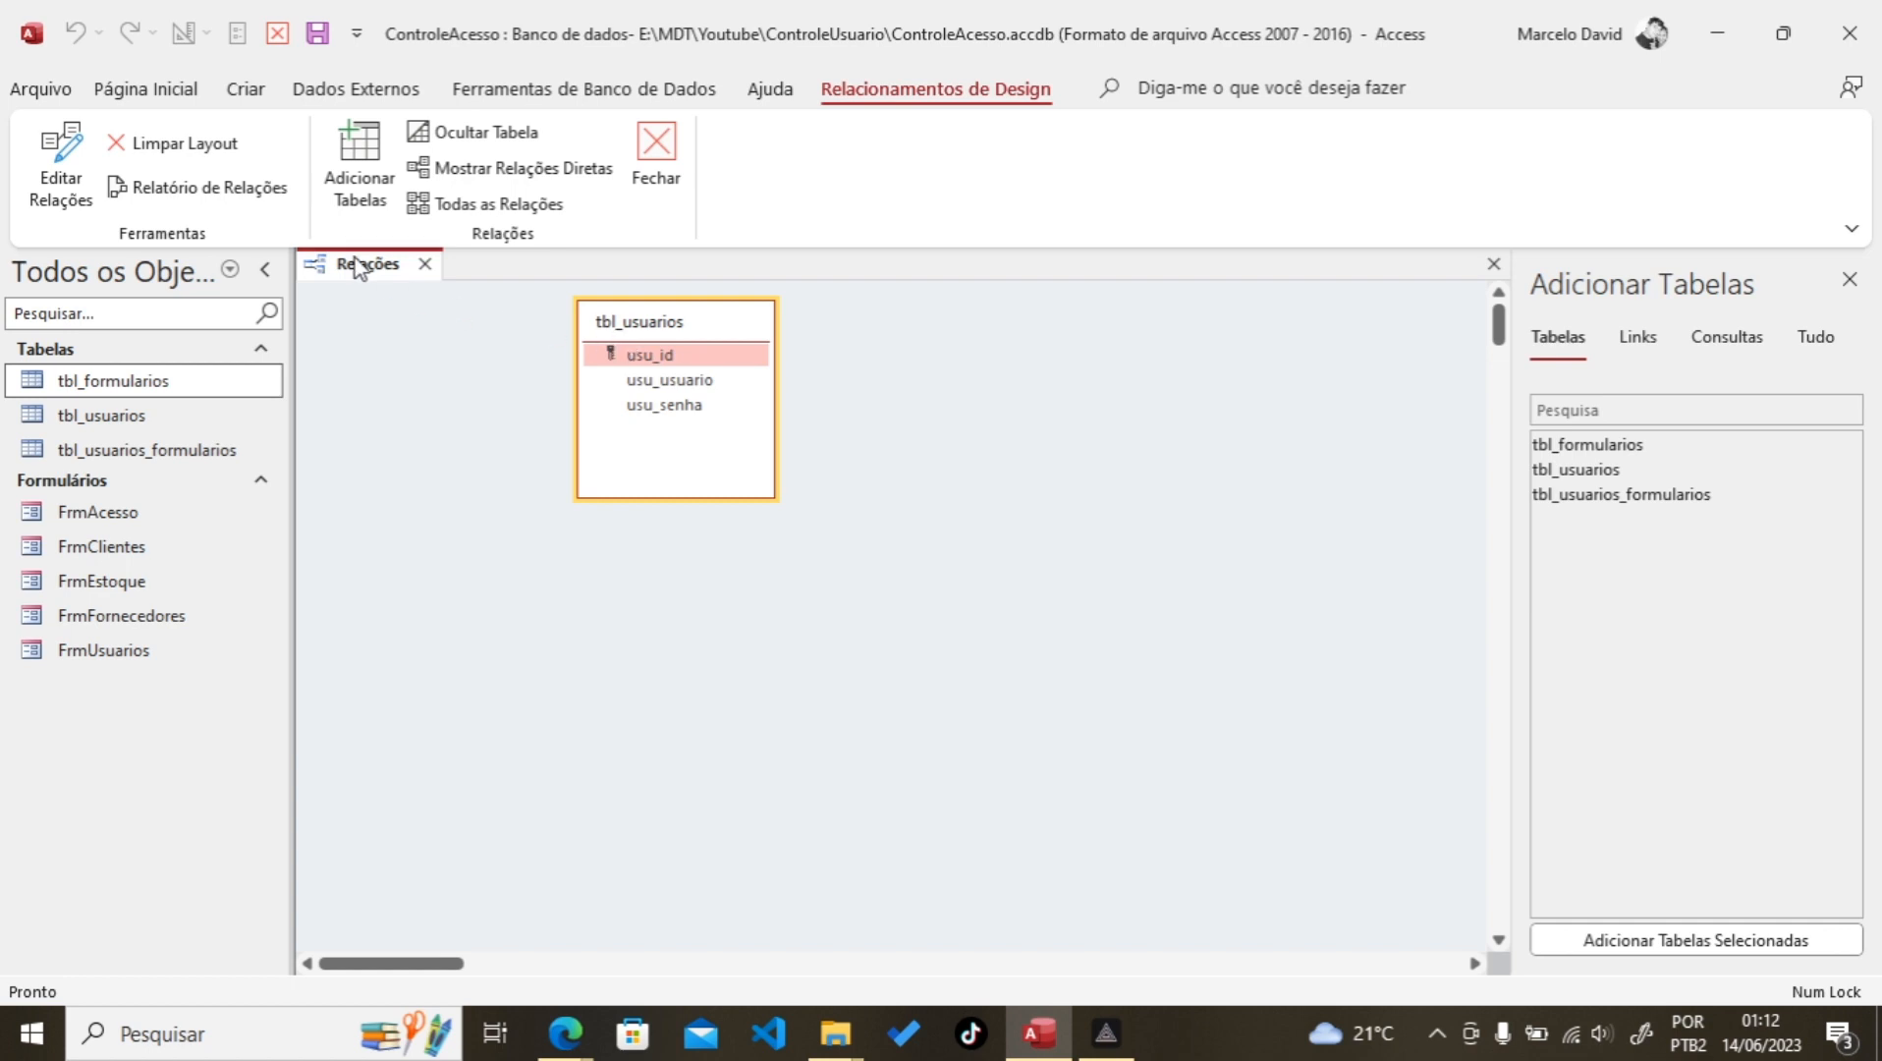
pyautogui.click(369, 167)
pyautogui.click(369, 167)
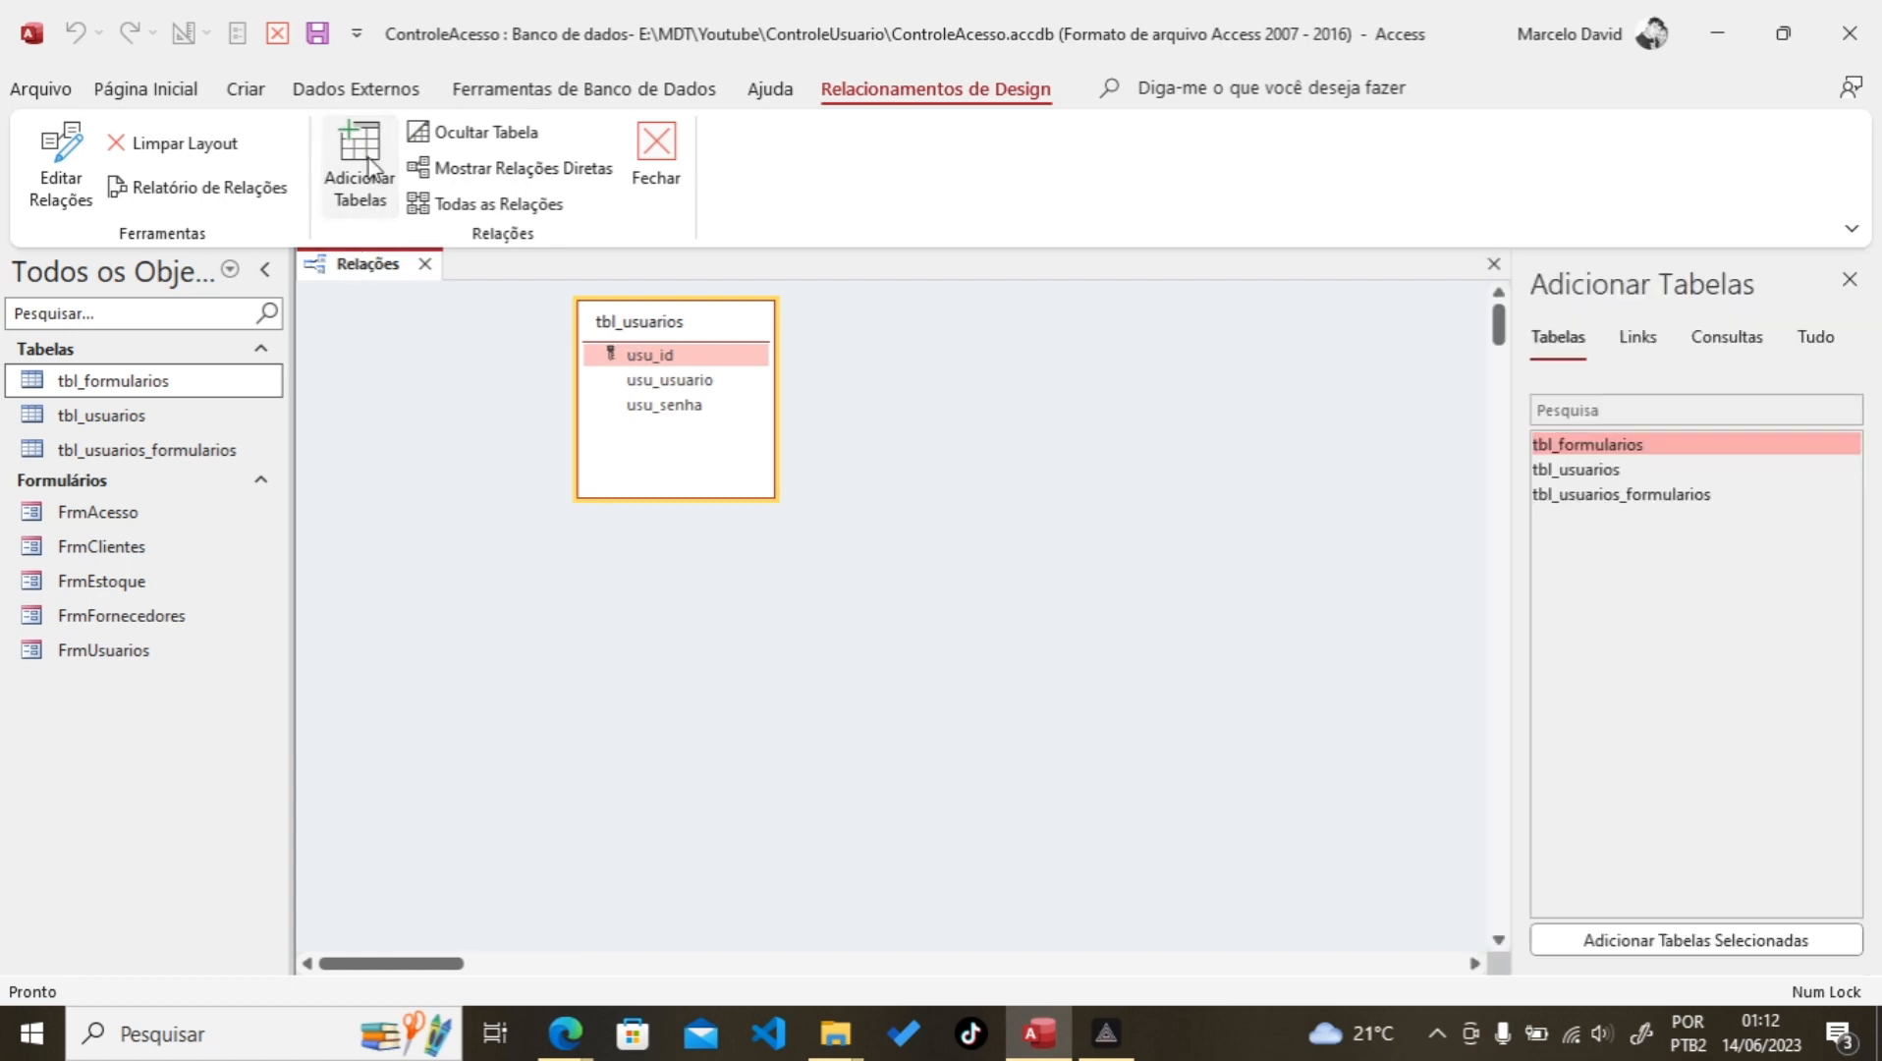
pyautogui.doubleClick(1572, 452)
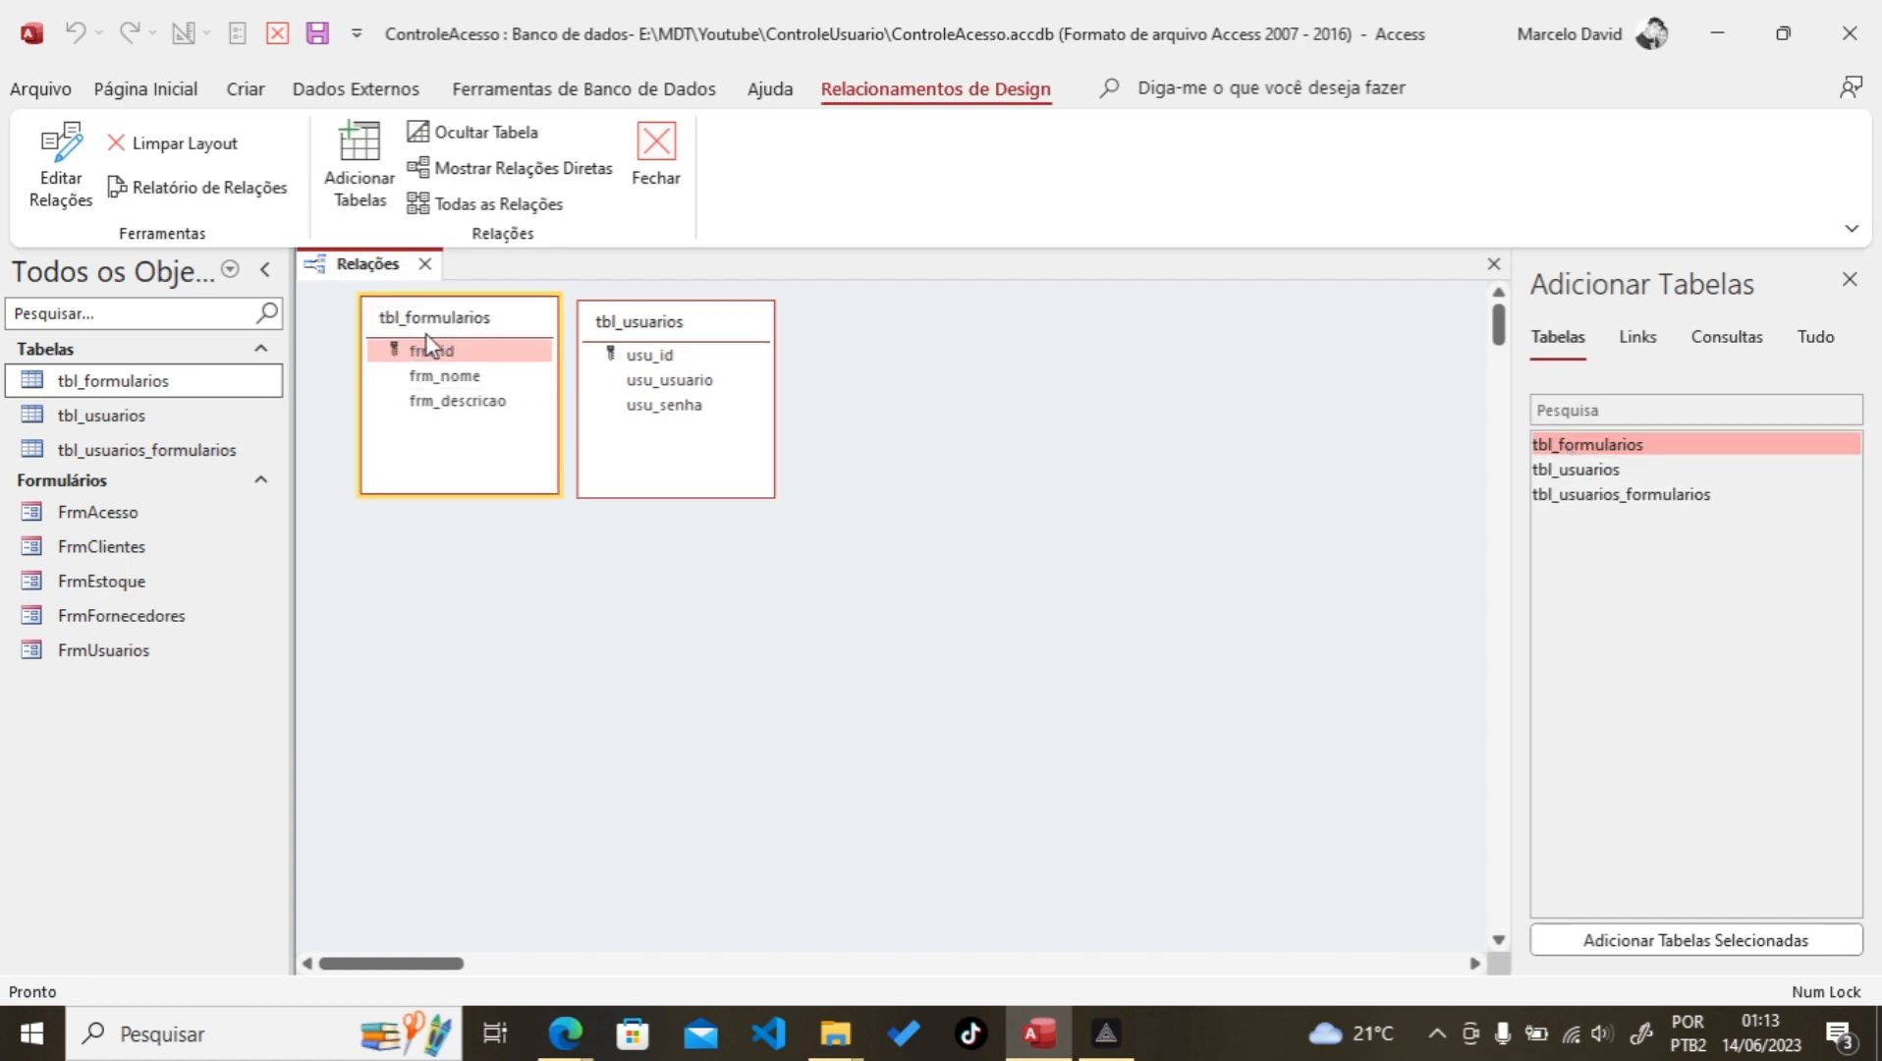
pyautogui.click(1586, 498)
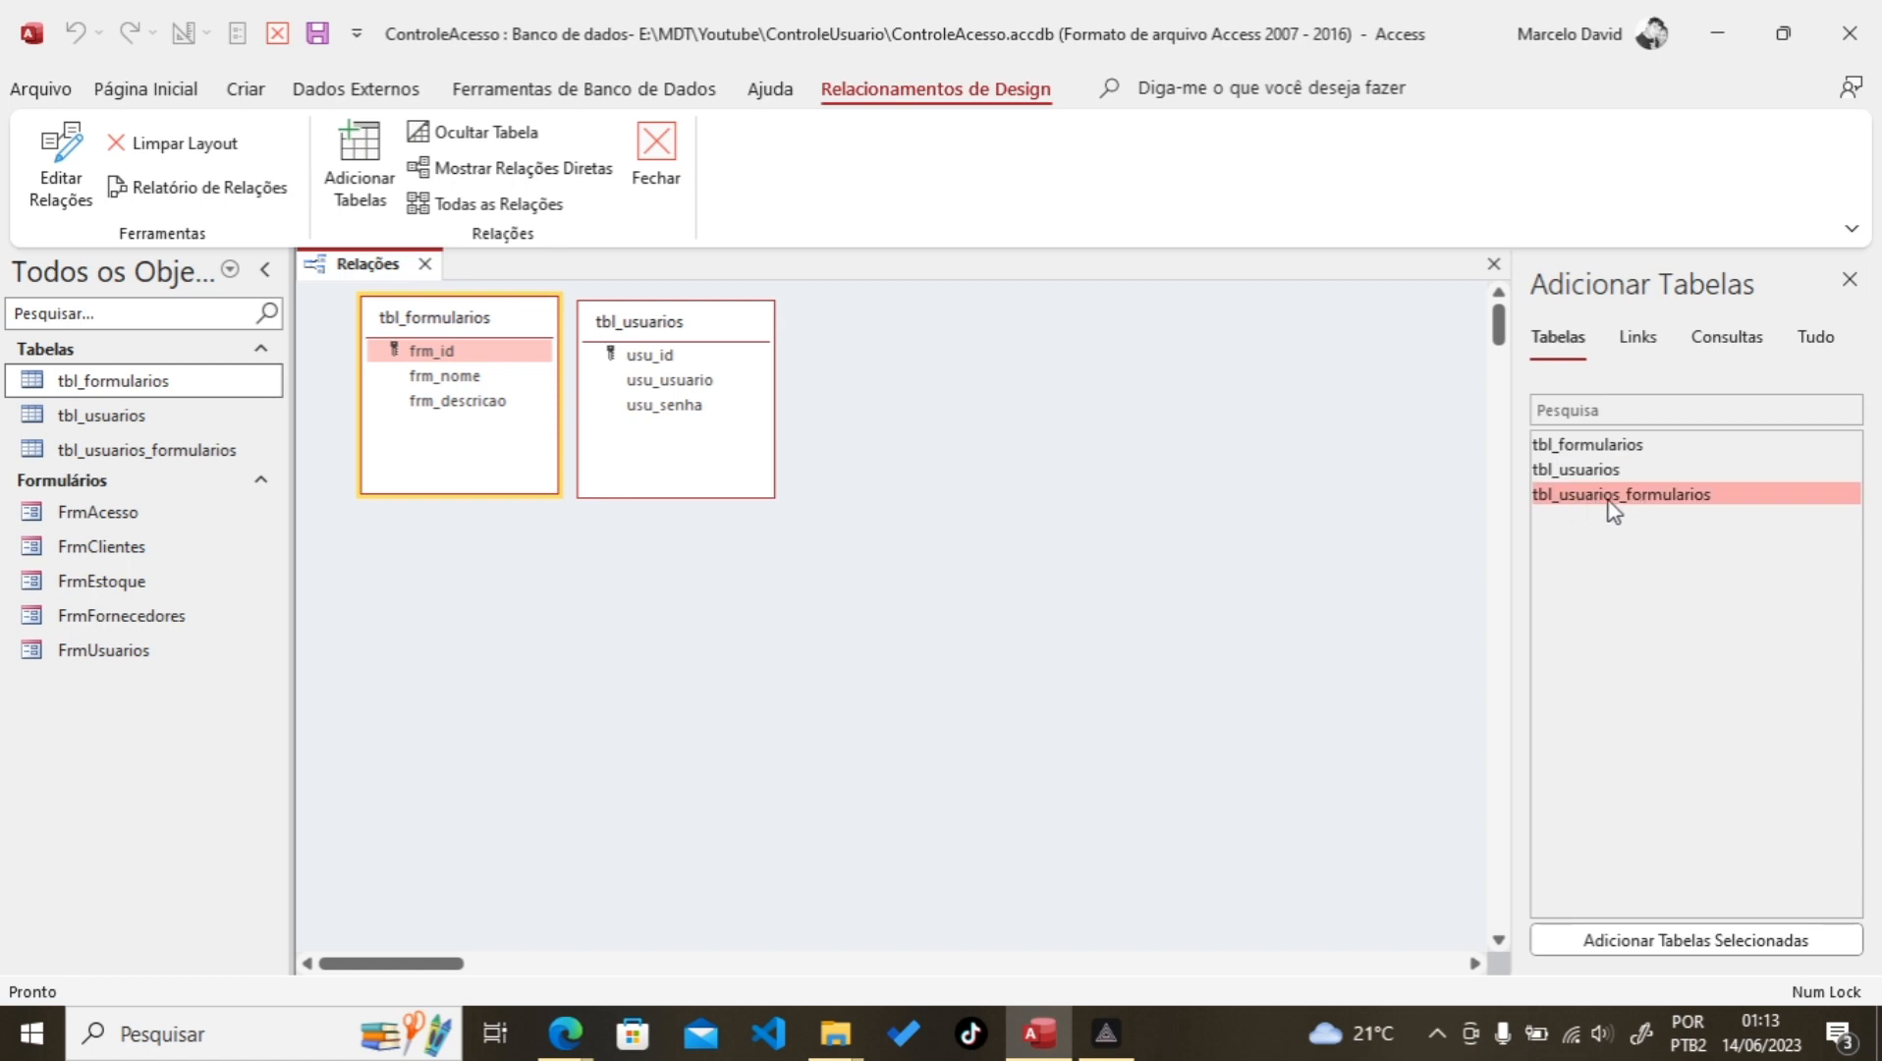
pyautogui.doubleClick(1613, 496)
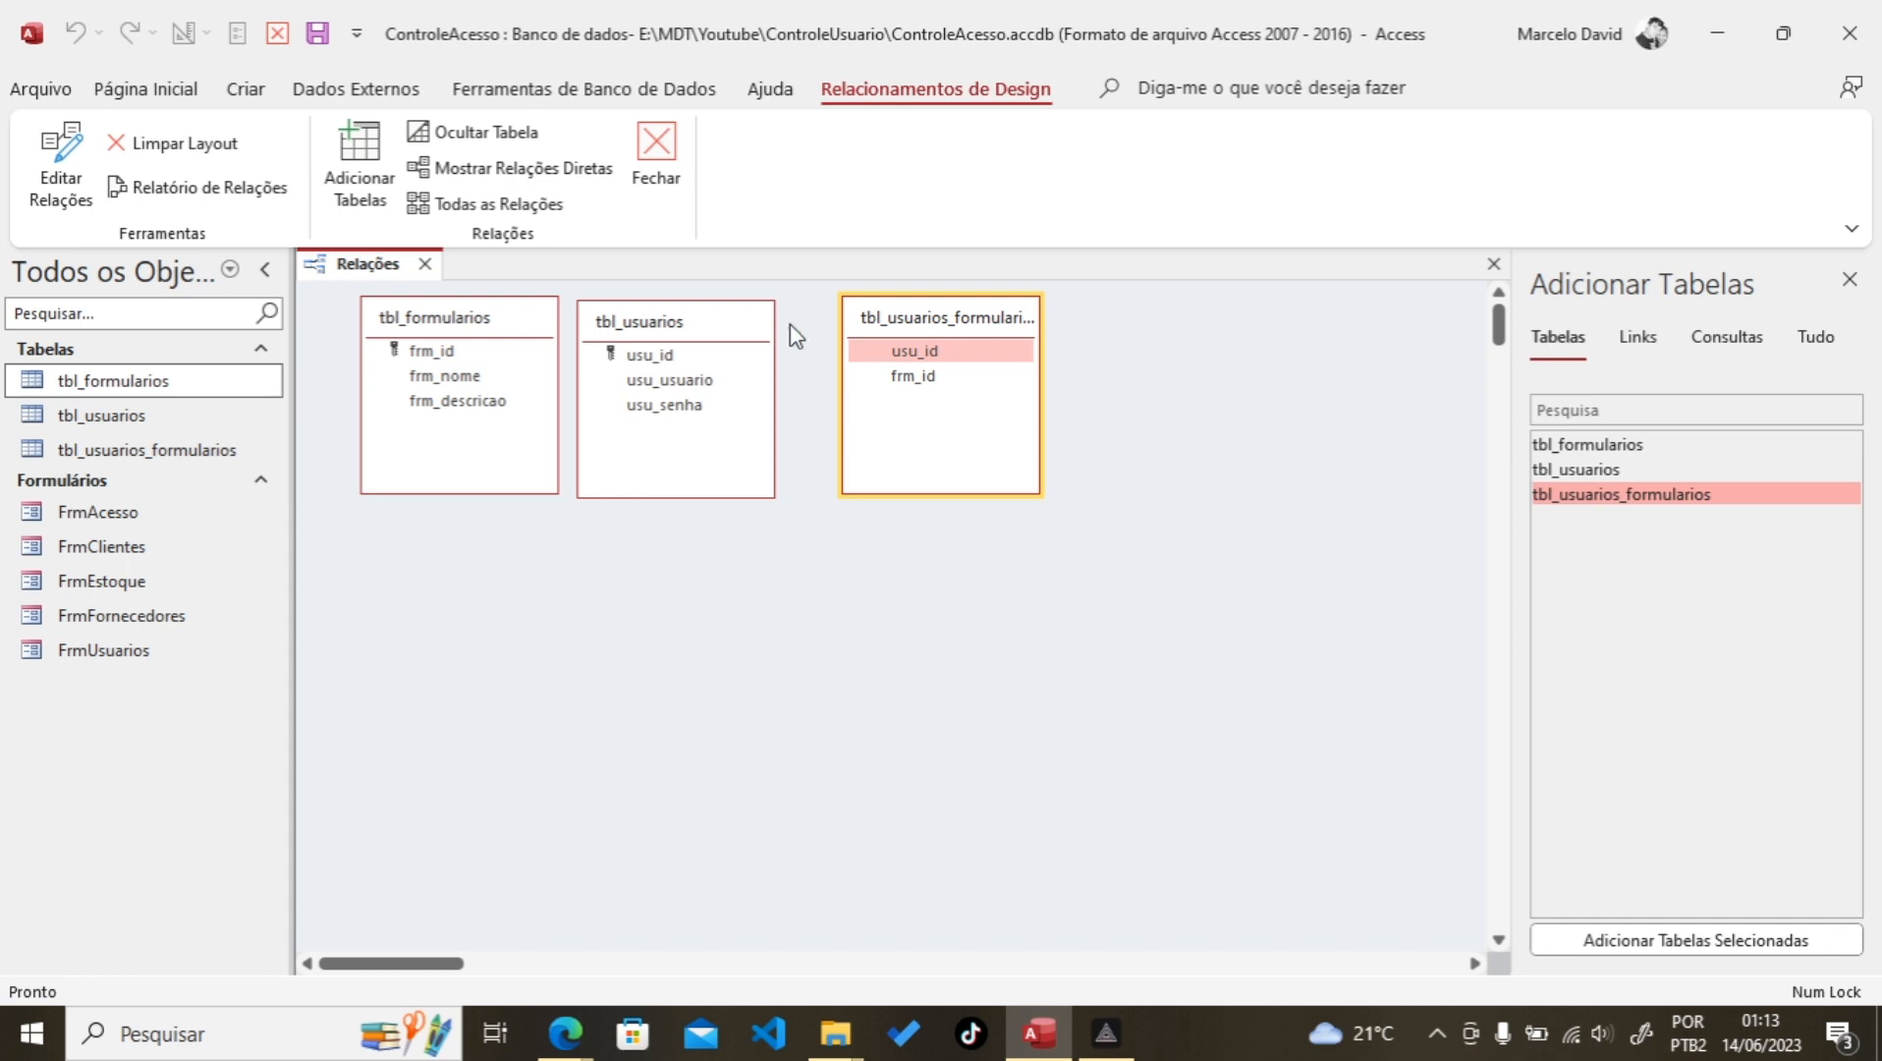
# Step: Arrange the three tables with tbl_usuarios_formularios at the upper left, then begin linking usu_id
pyautogui.moveTo(693, 323); pyautogui.dragTo(1118, 537)
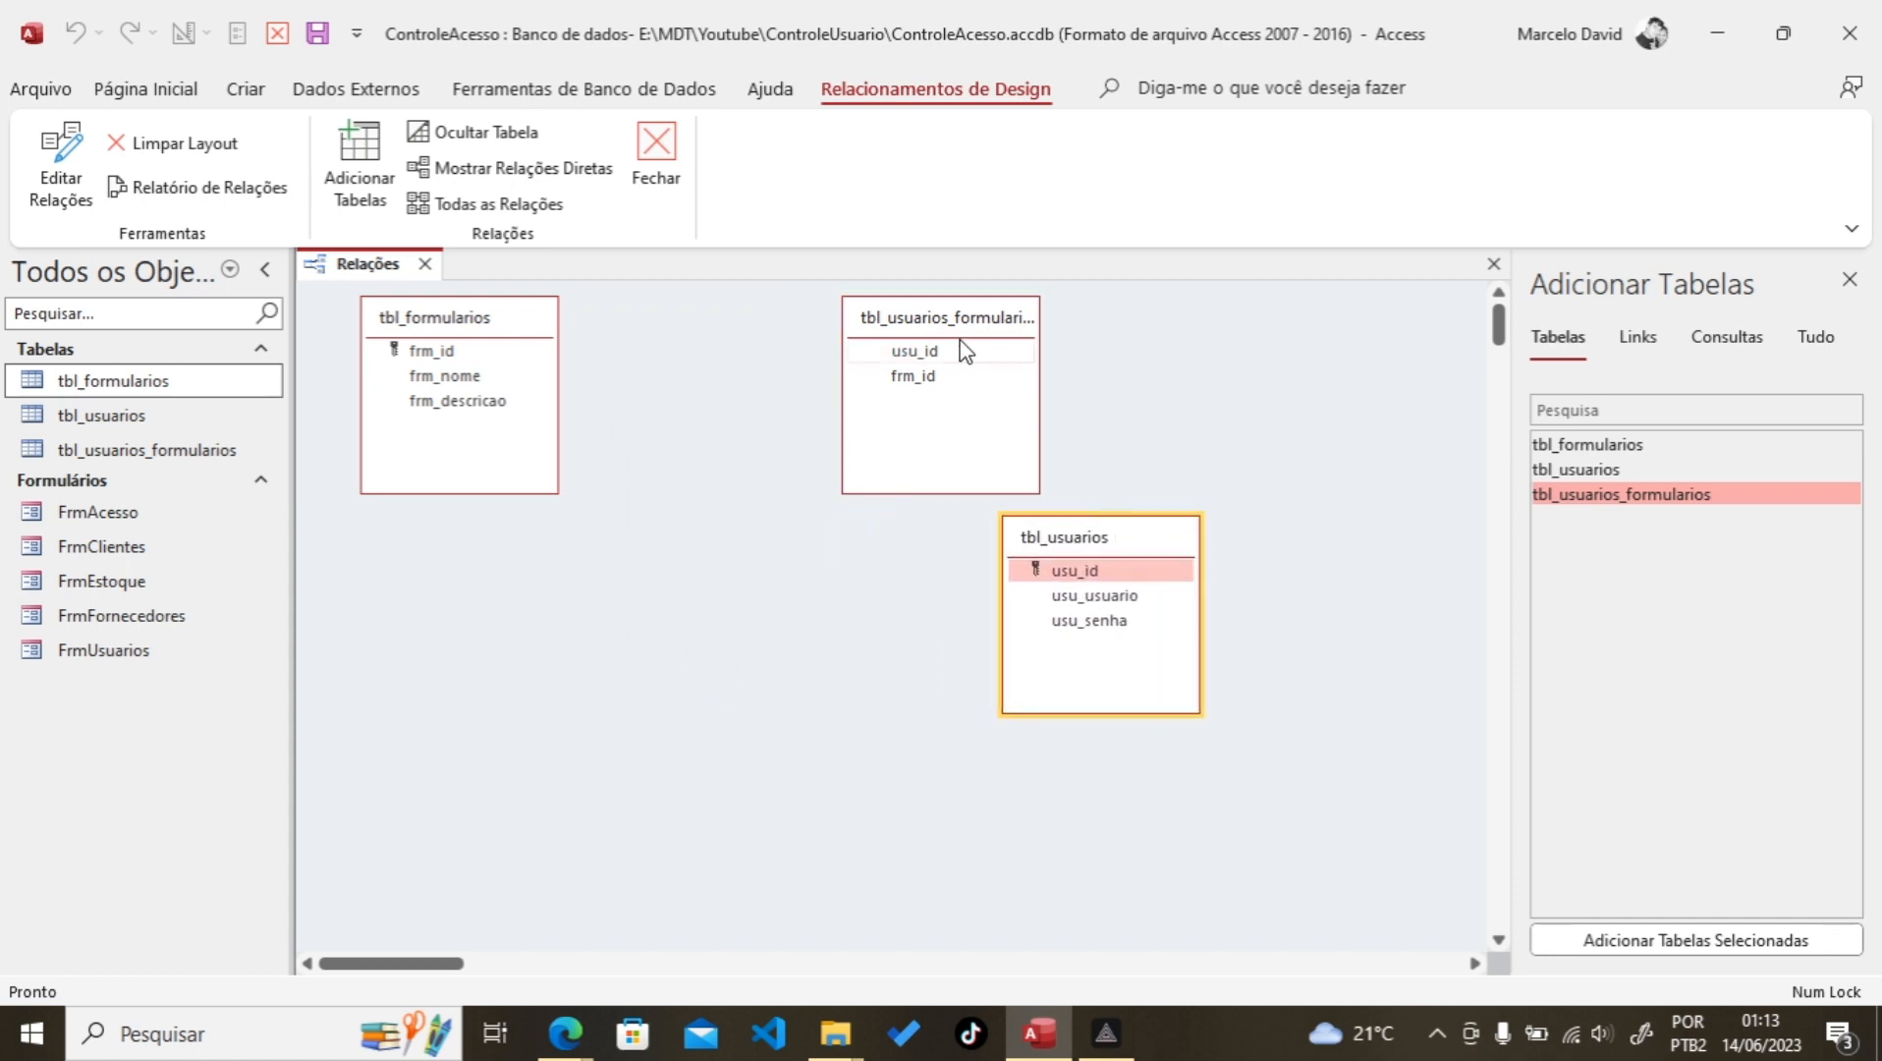
pyautogui.moveTo(960, 332); pyautogui.dragTo(665, 578)
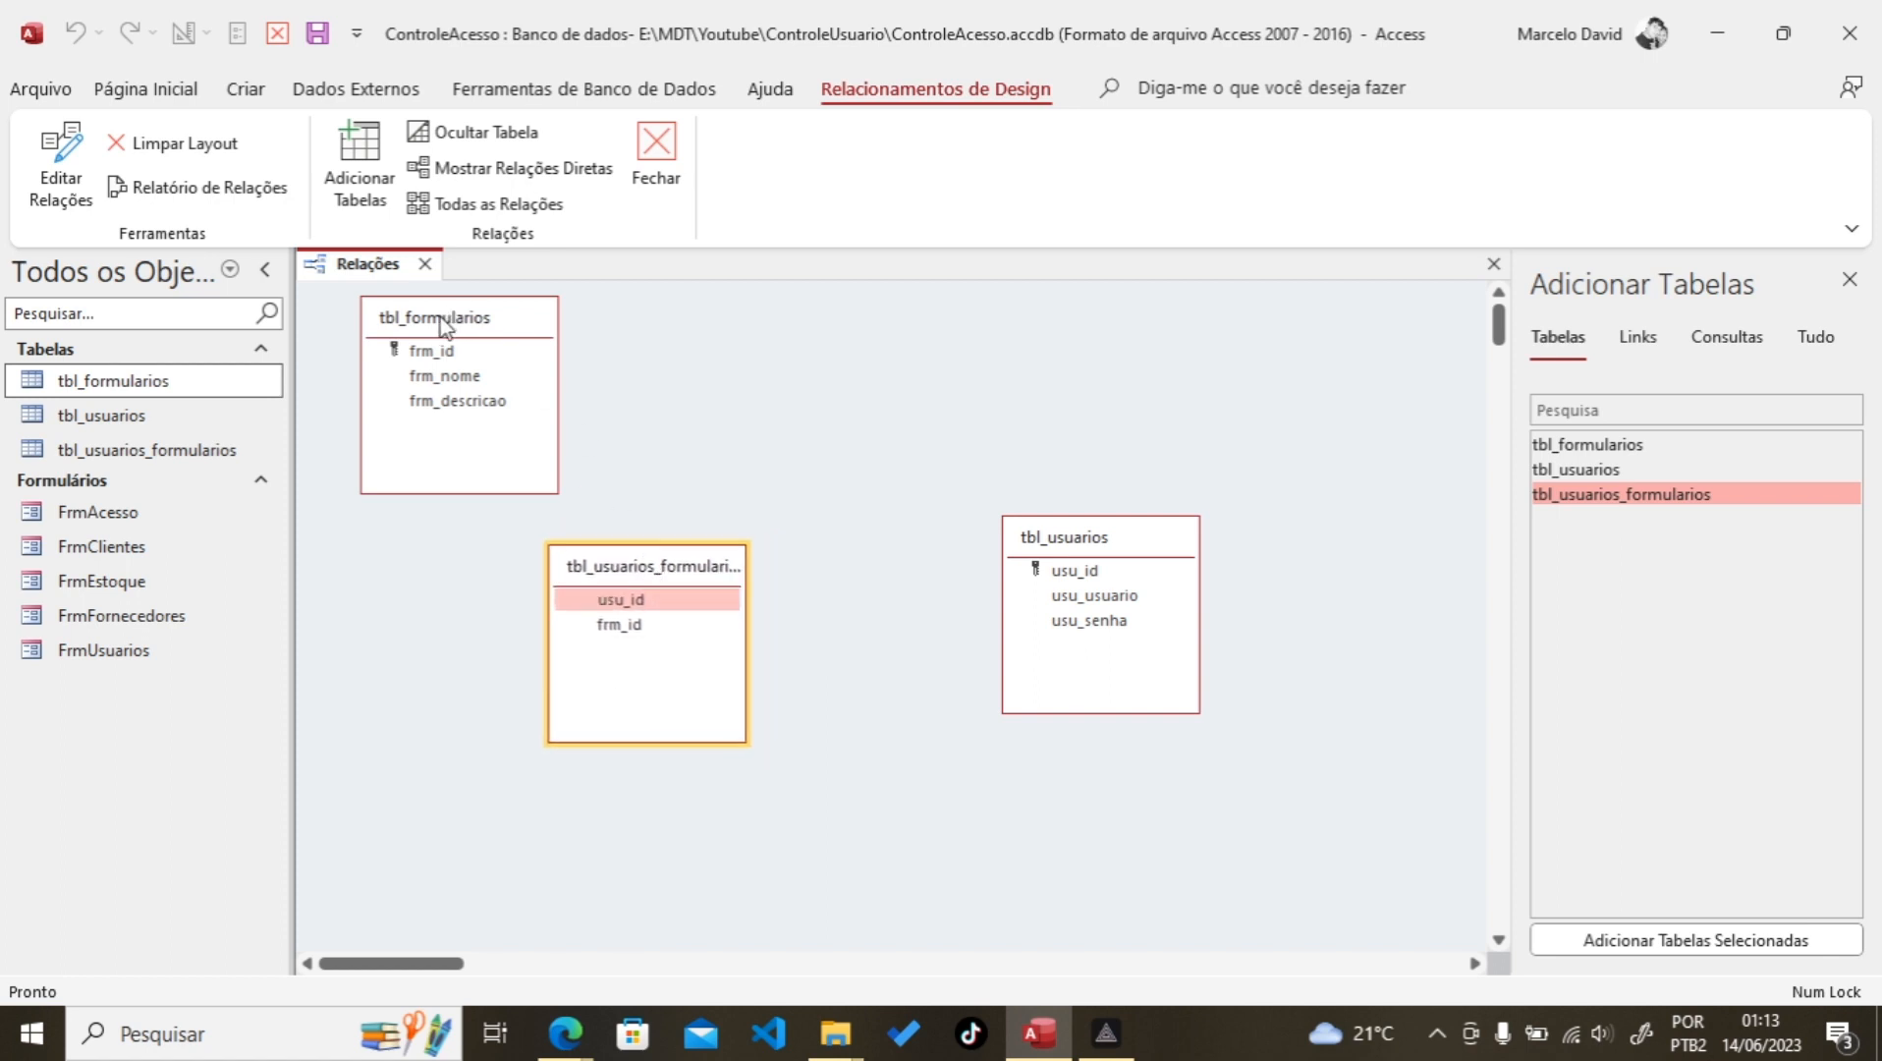
pyautogui.moveTo(443, 324); pyautogui.dragTo(1081, 317)
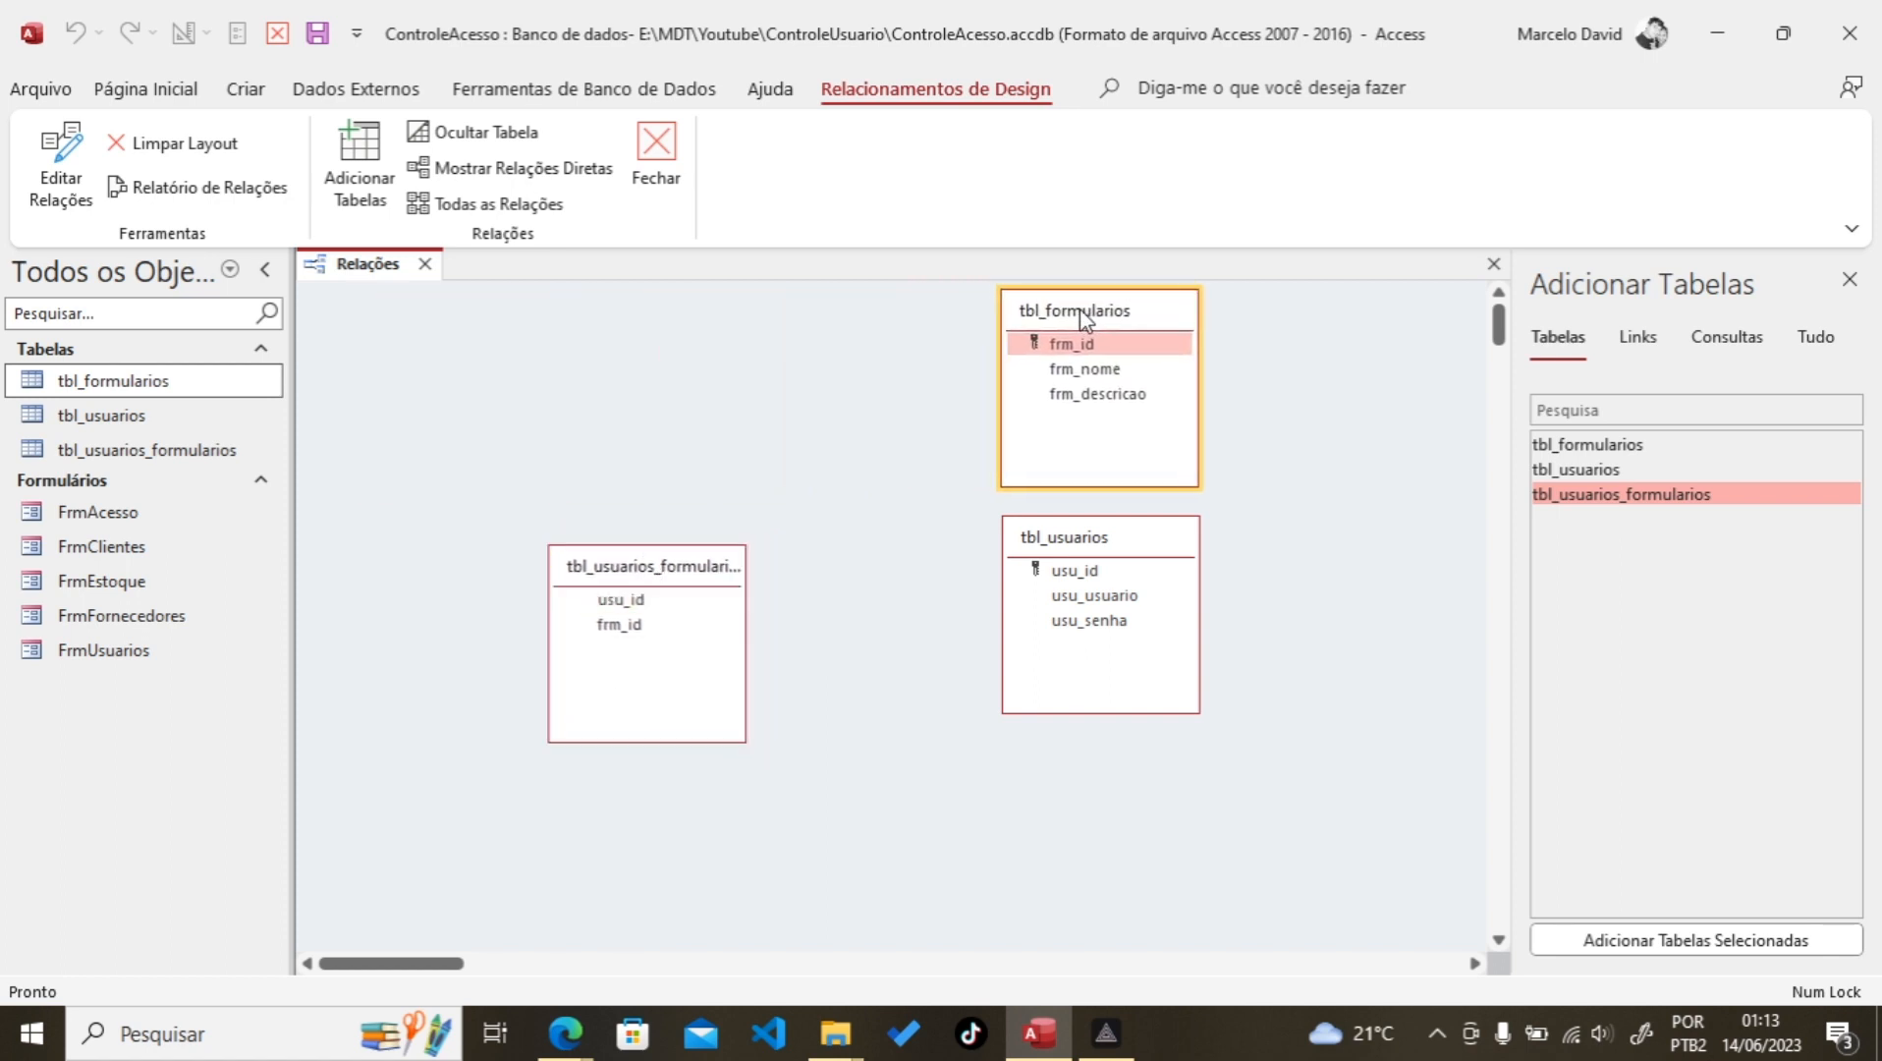
pyautogui.moveTo(625, 571); pyautogui.dragTo(708, 329)
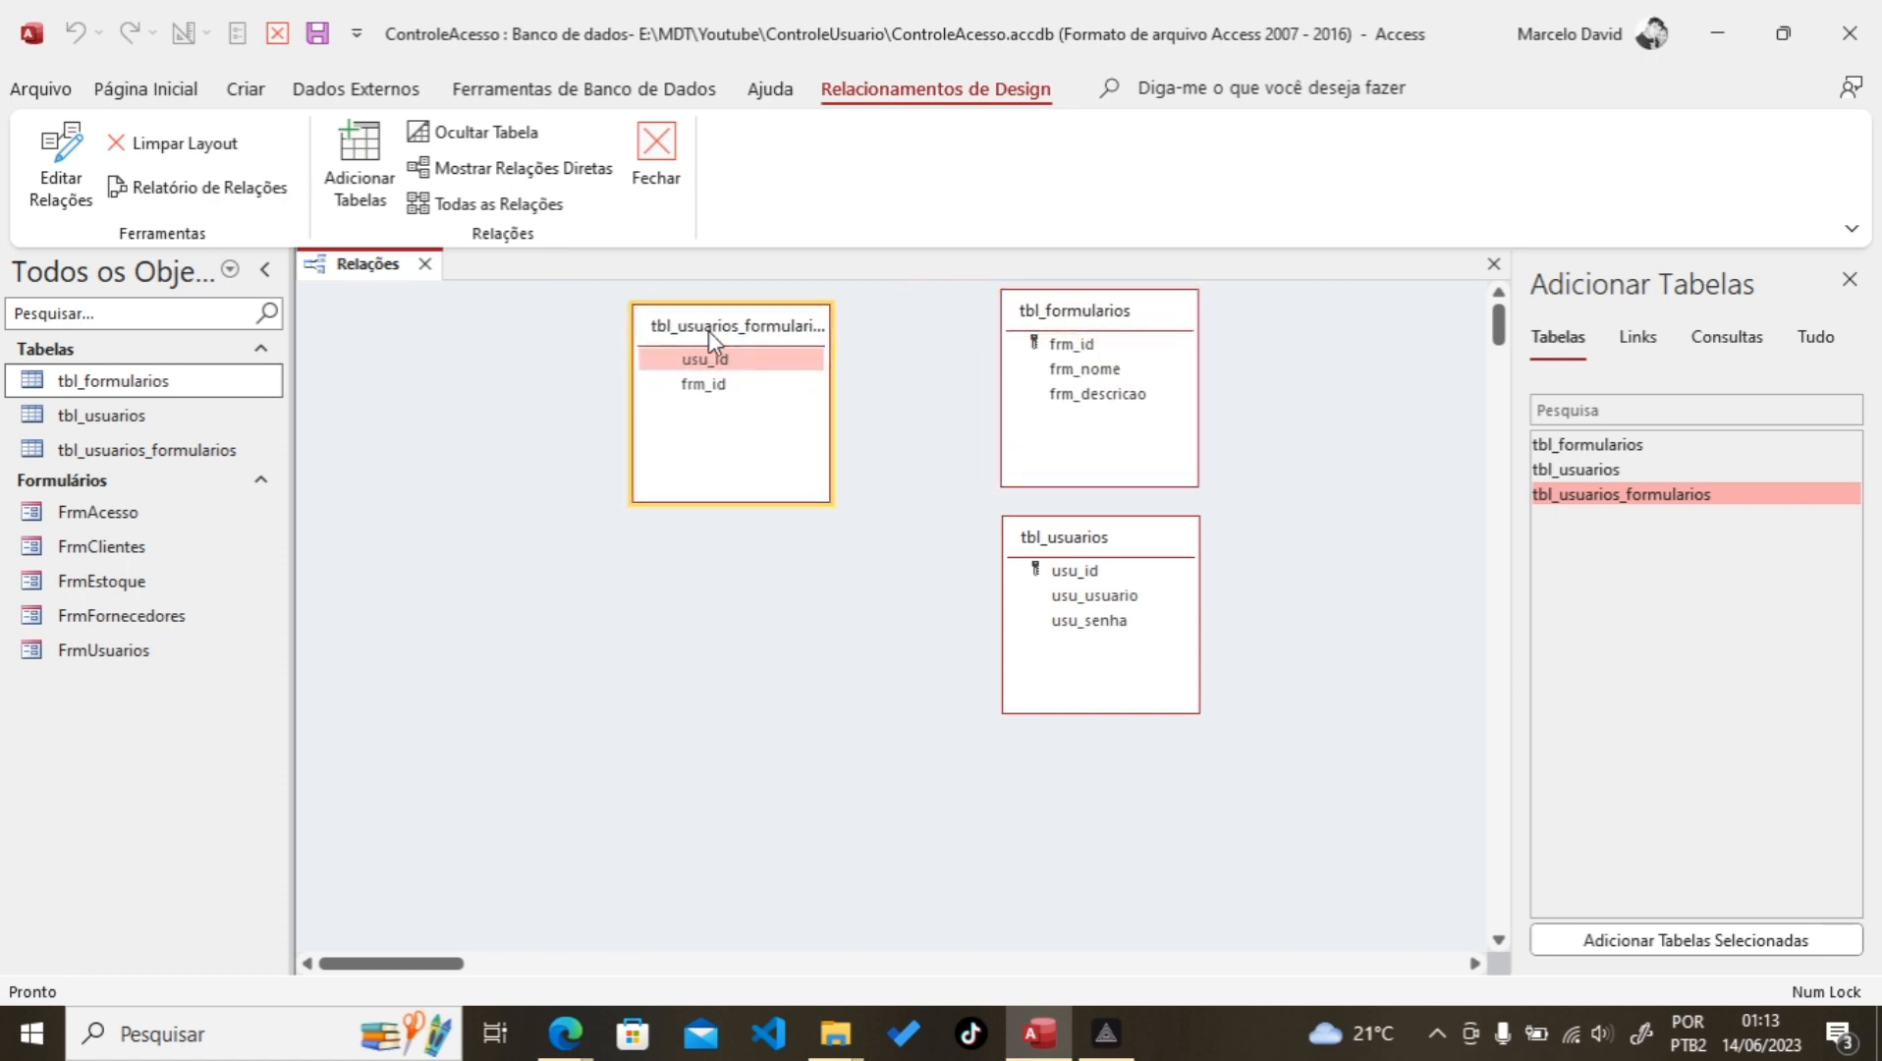
pyautogui.click(738, 355)
pyautogui.click(1101, 578)
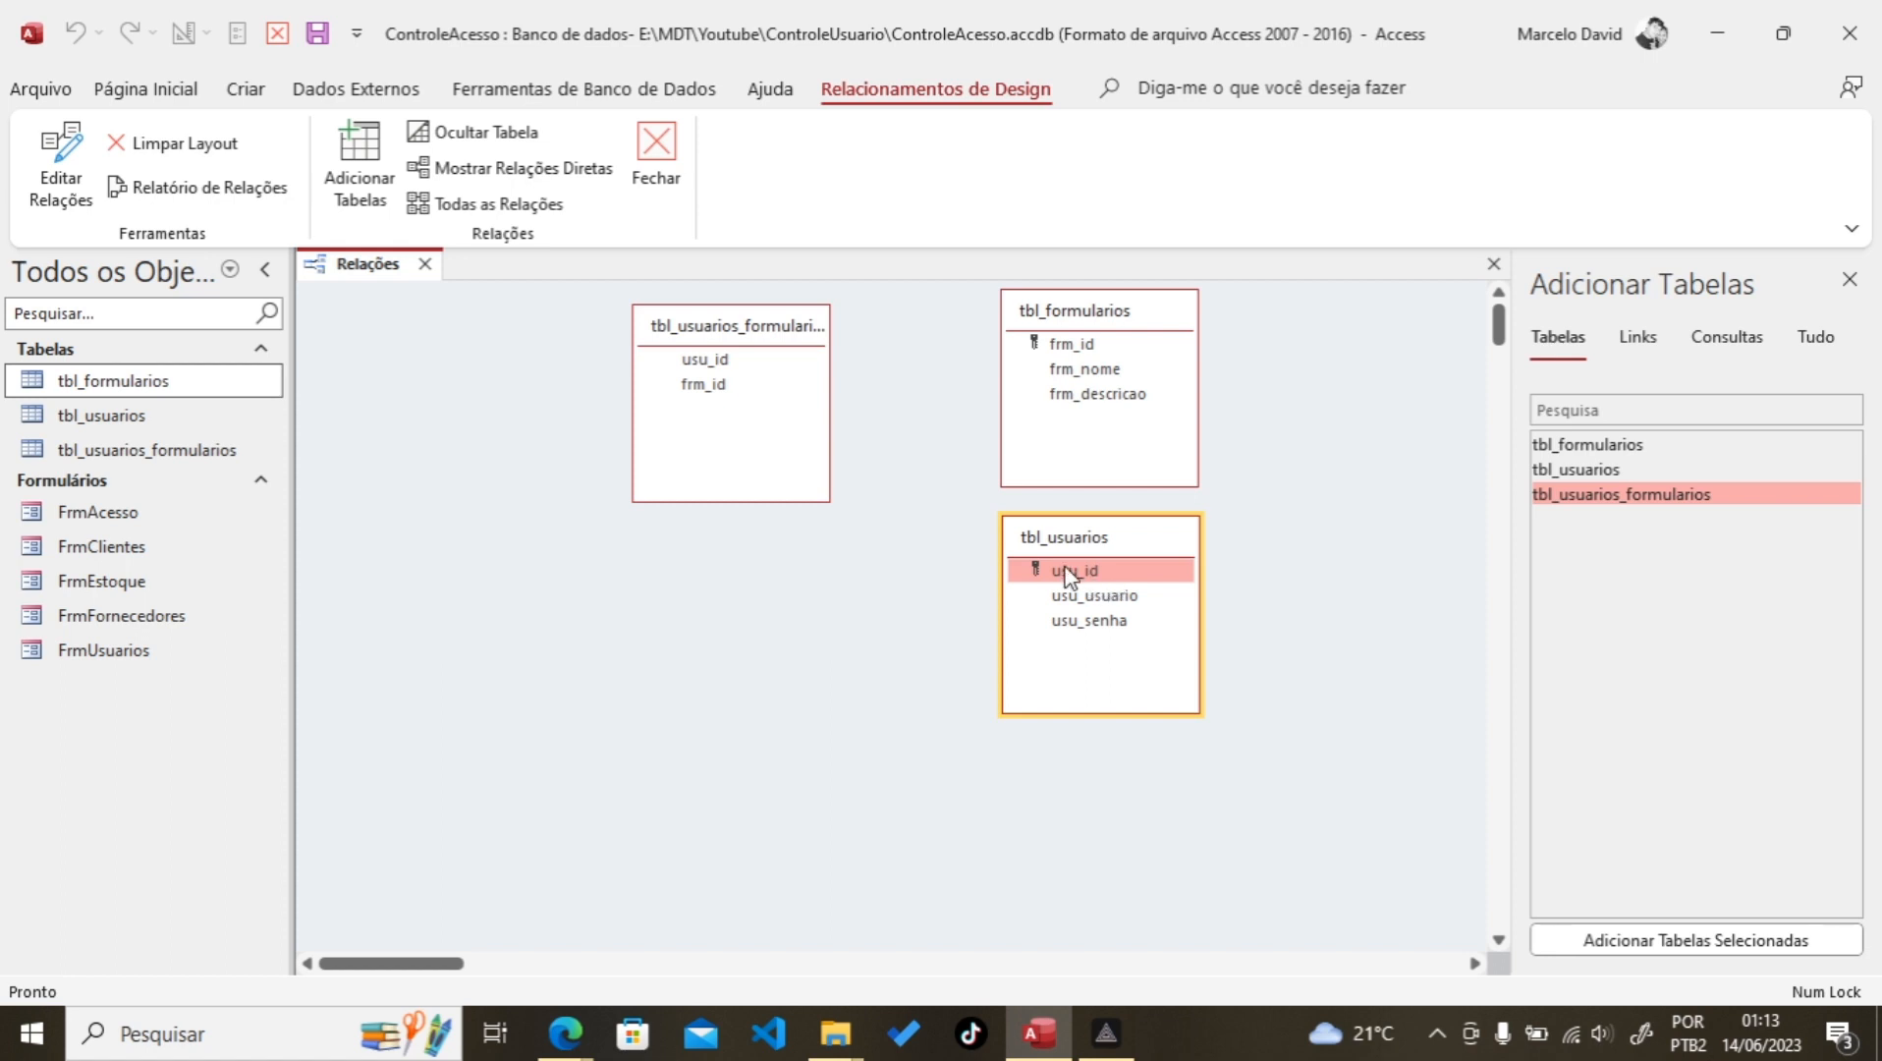
pyautogui.moveTo(1086, 570); pyautogui.dragTo(716, 362)
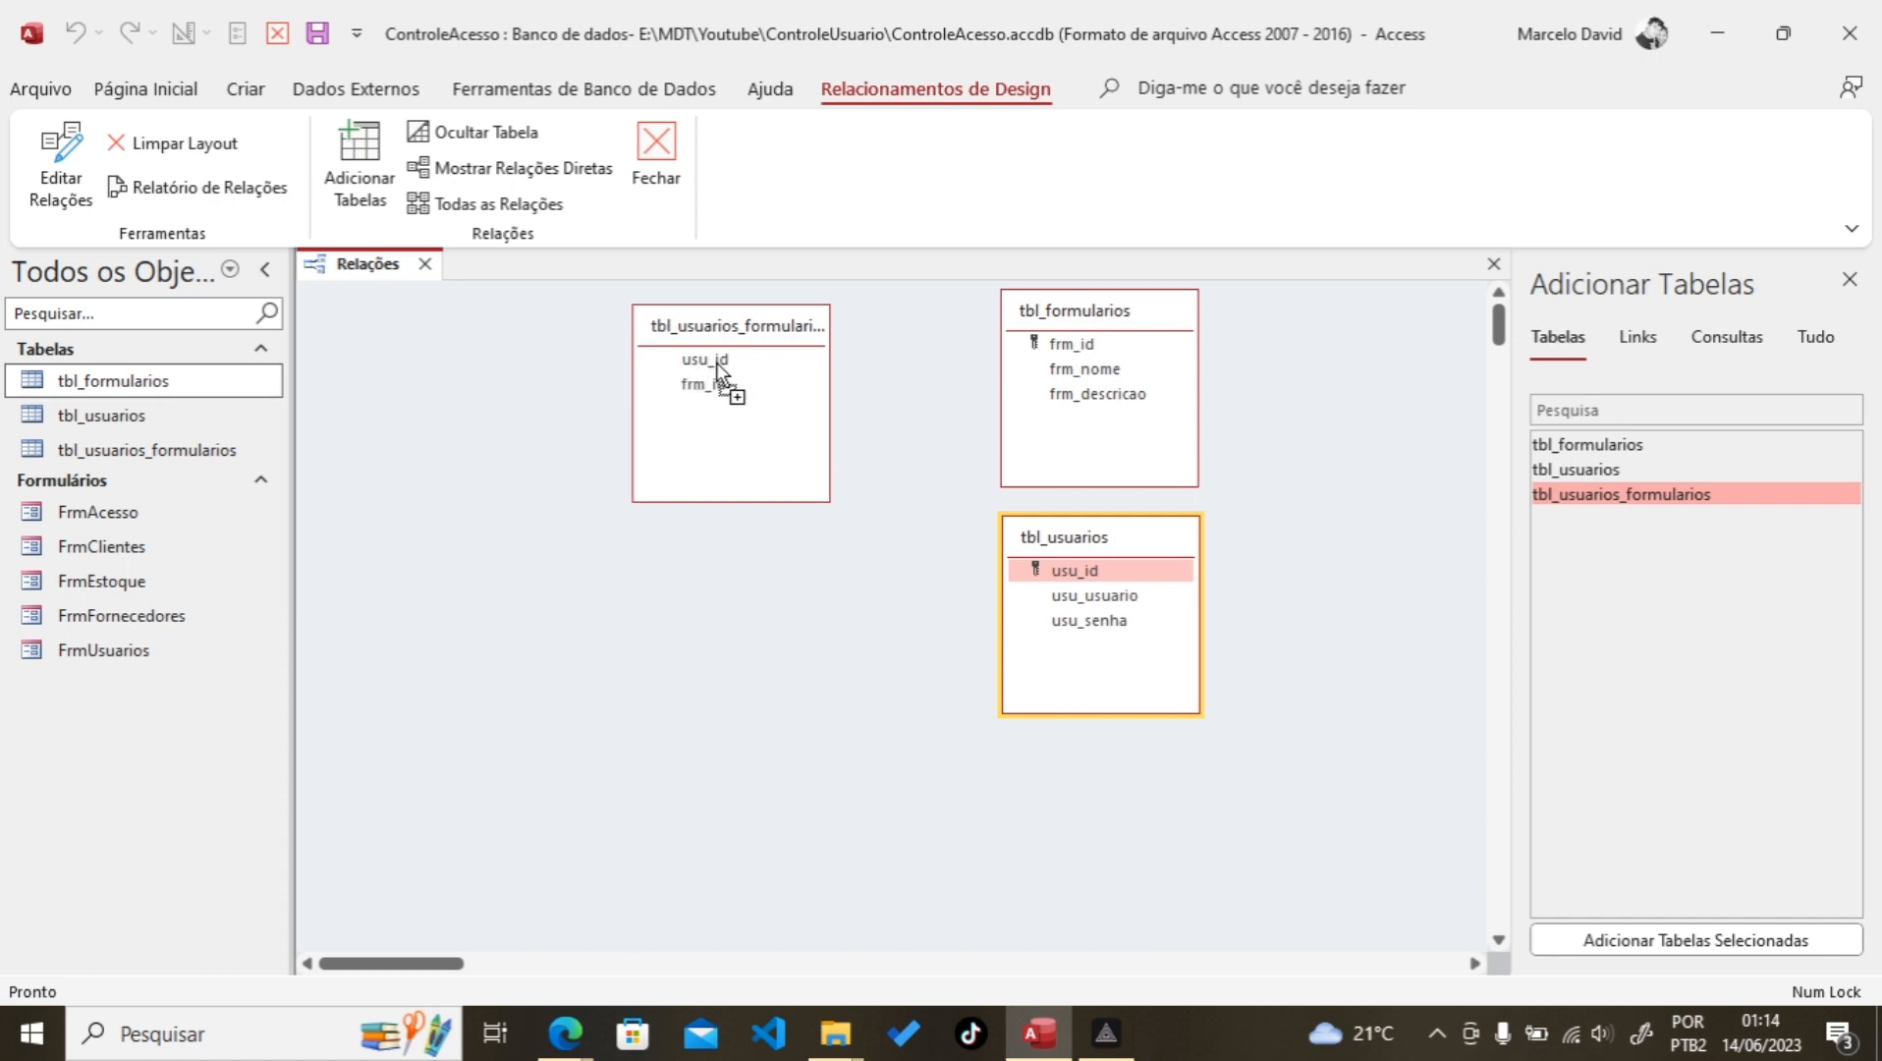
# Step: Link tbl_usuarios.usu_id one-to-many to tbl_usuarios_formularios with enforced integrity and cascading updates and deletes
pyautogui.moveTo(716, 369); pyautogui.dragTo(718, 363)
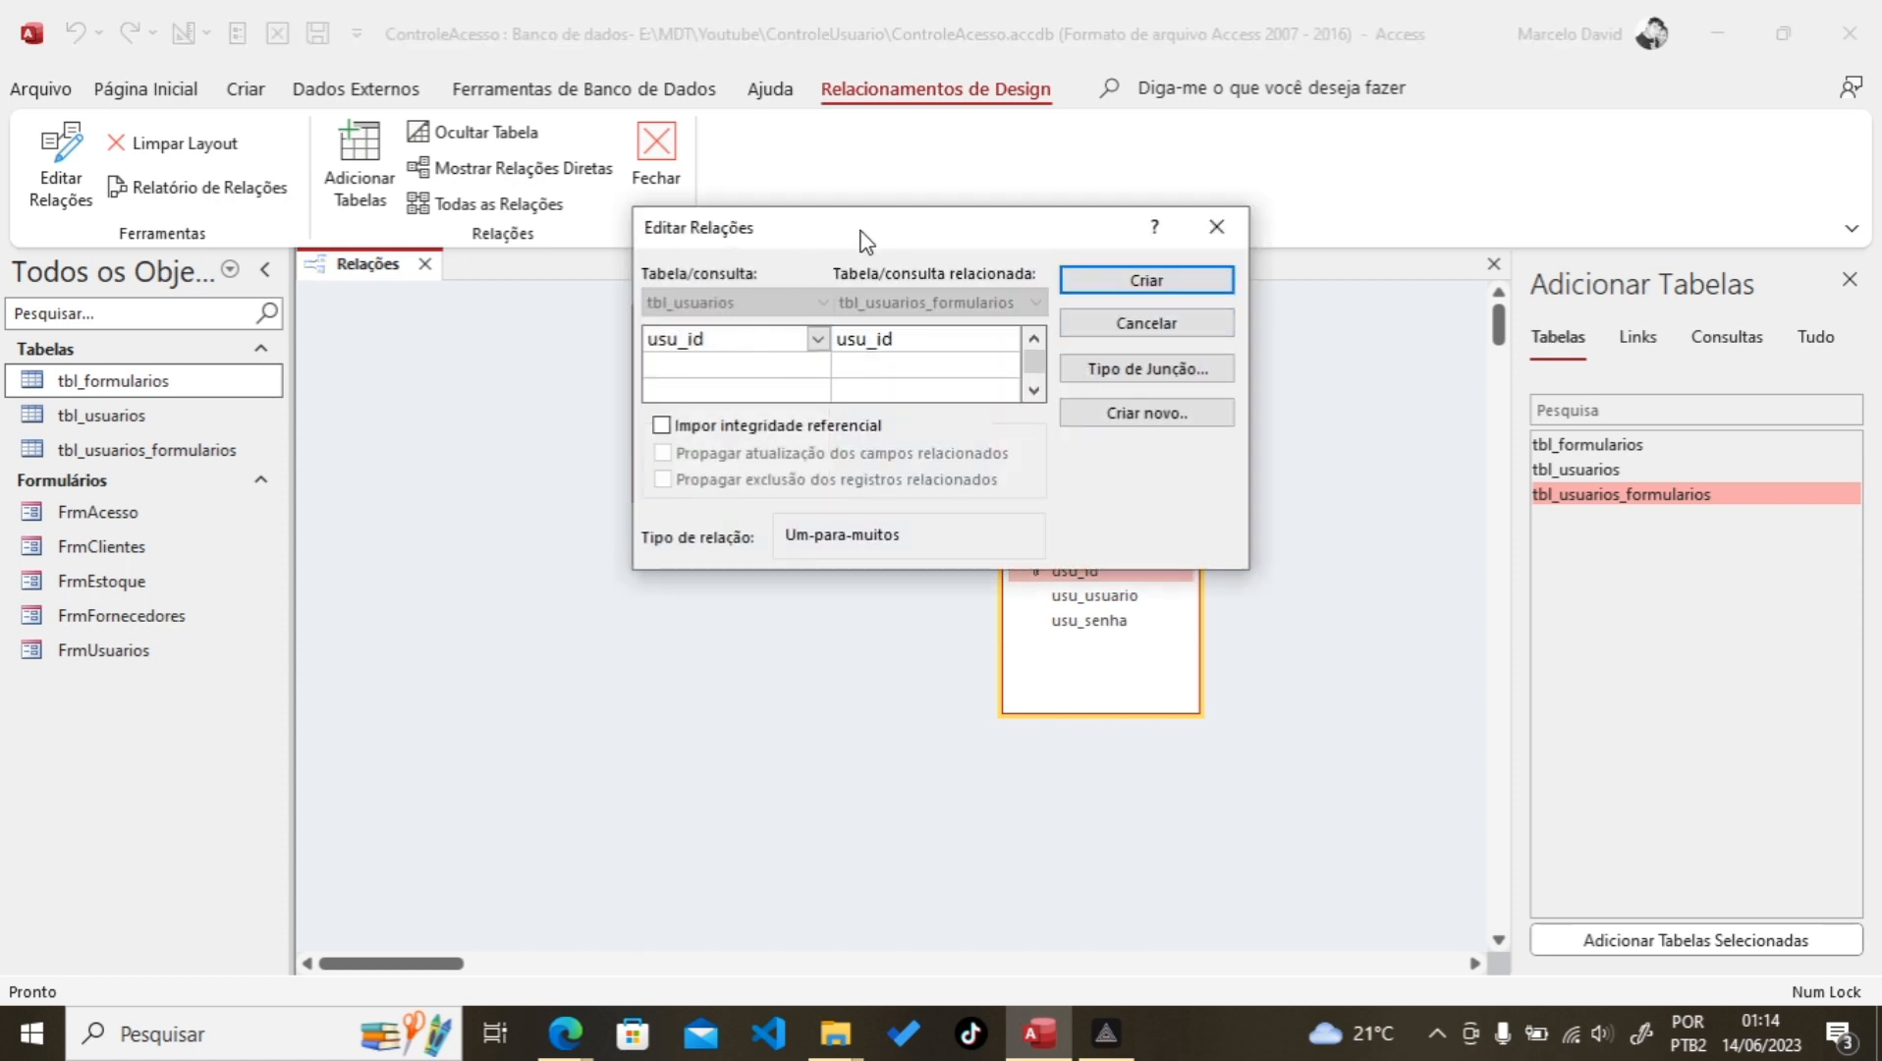
pyautogui.click(662, 426)
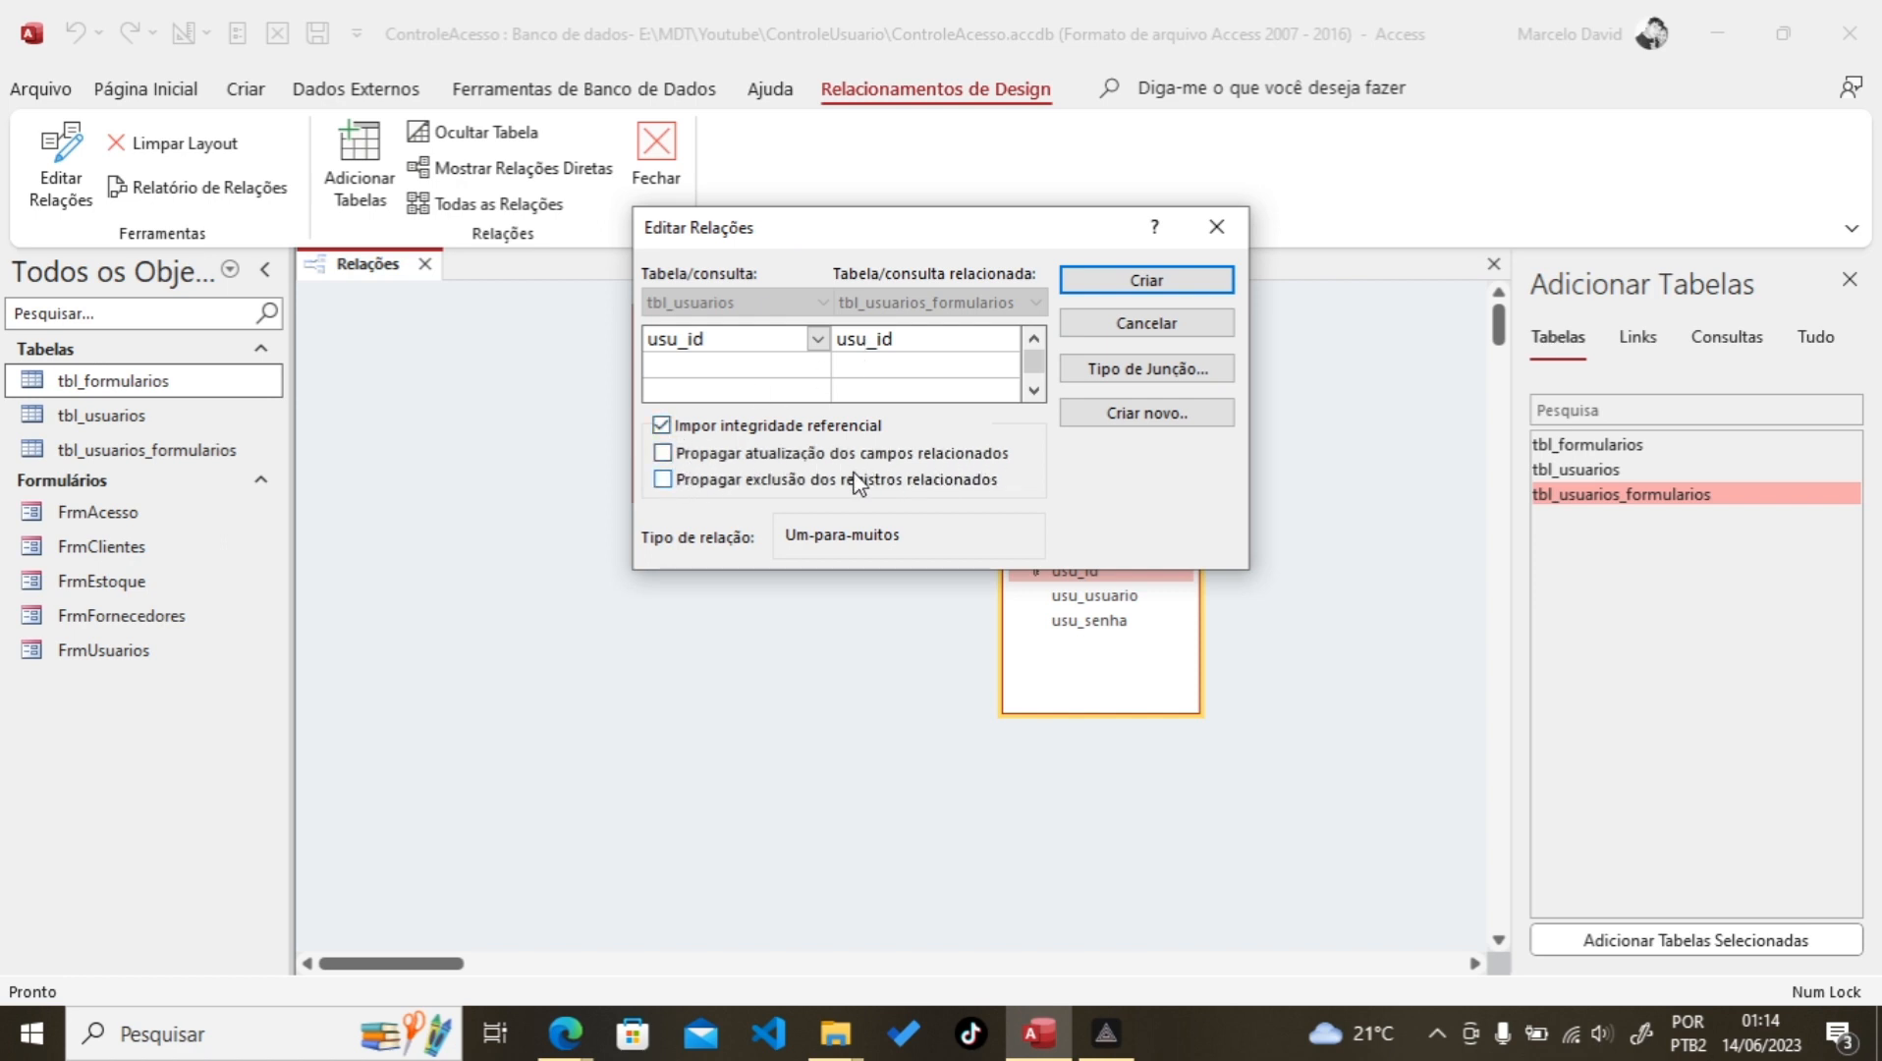
pyautogui.click(663, 453)
pyautogui.moveTo(917, 249); pyautogui.dragTo(541, 567)
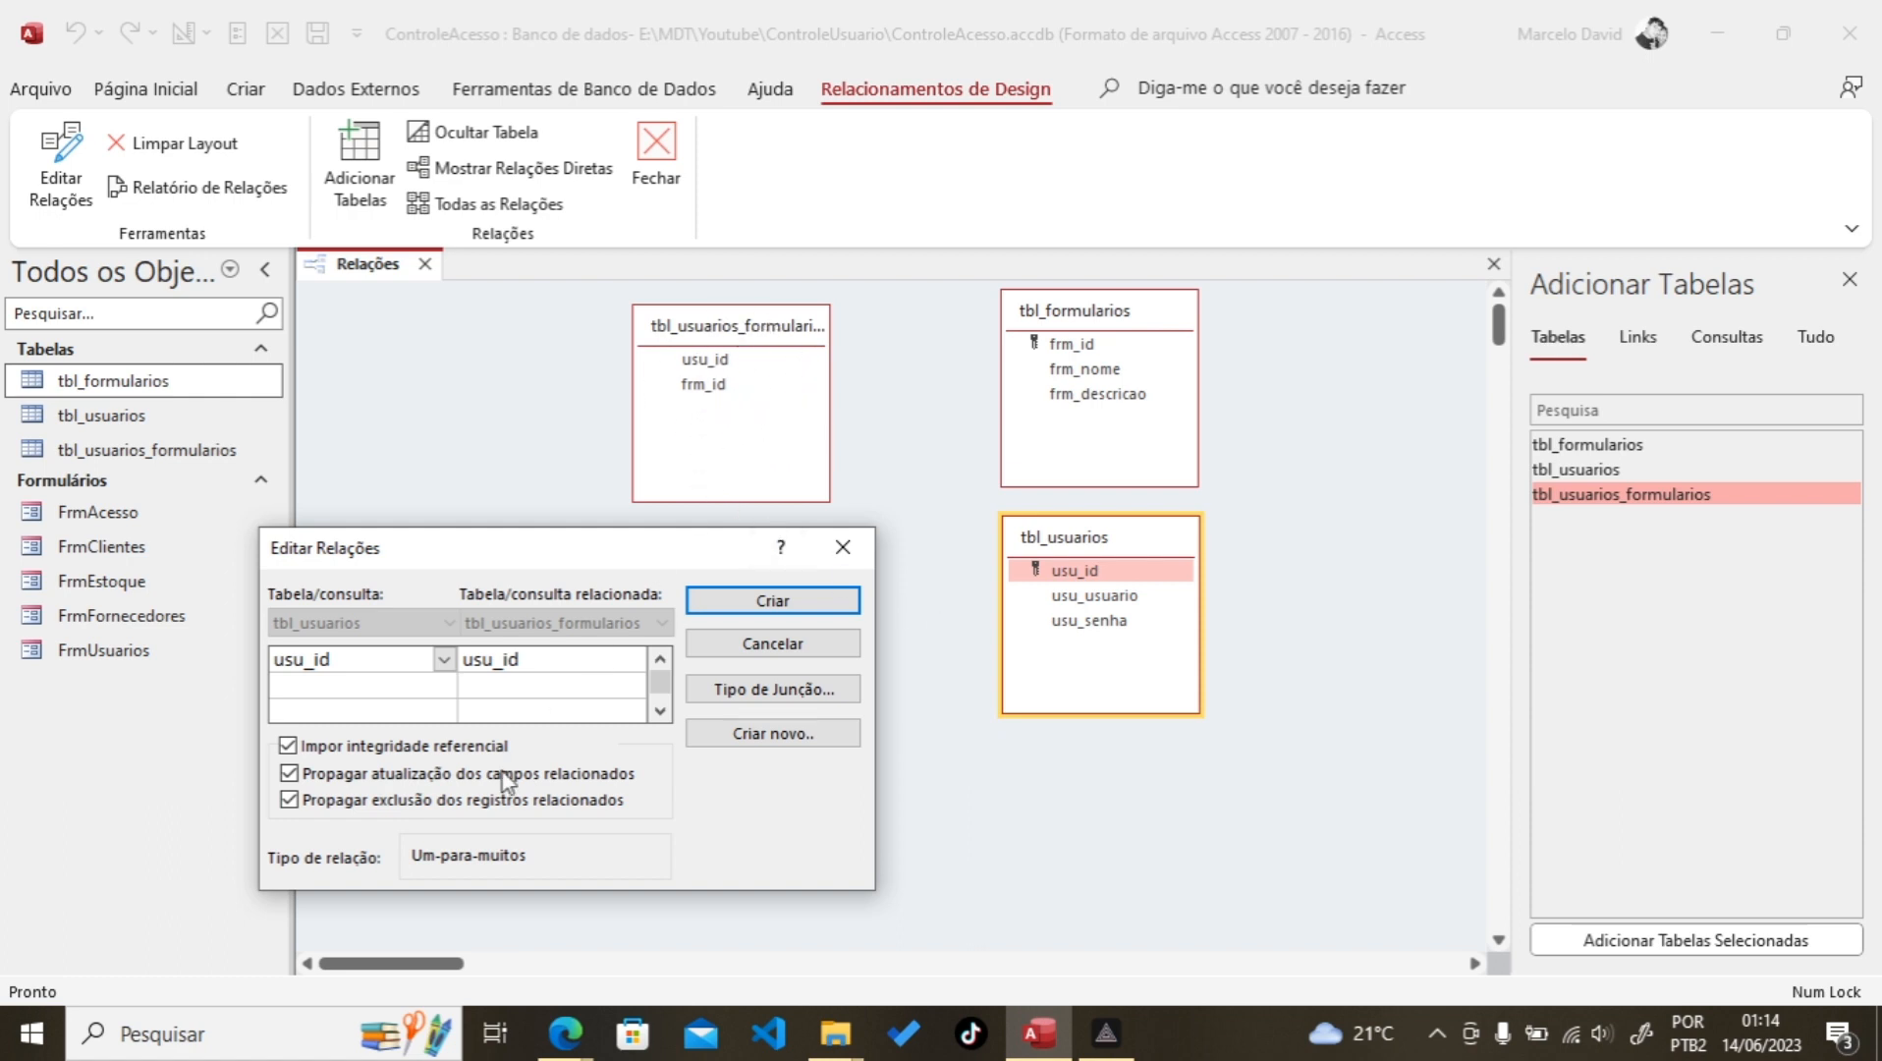
pyautogui.click(751, 603)
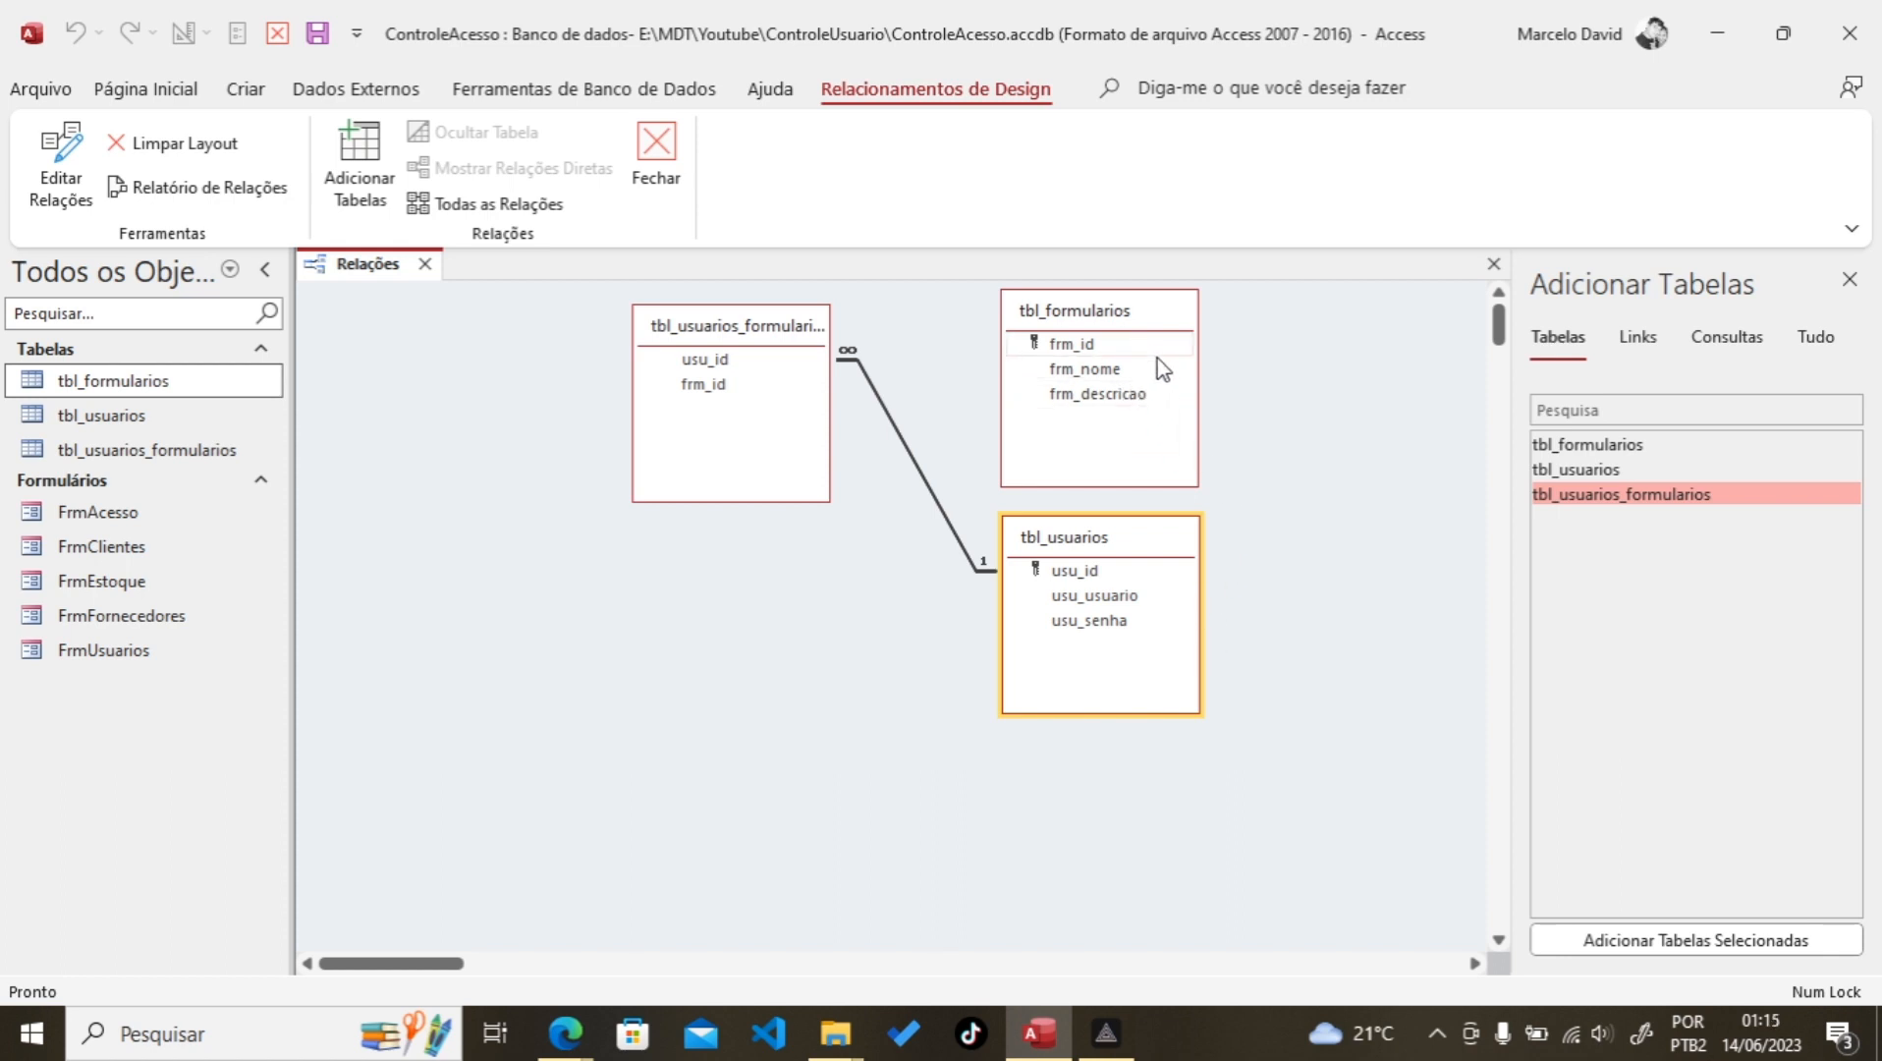
# Step: Place tbl_usuarios at the top beside the junction table, with a shortened tbl_formularios directly below
pyautogui.moveTo(1091, 316); pyautogui.dragTo(885, 629)
pyautogui.click(1089, 531)
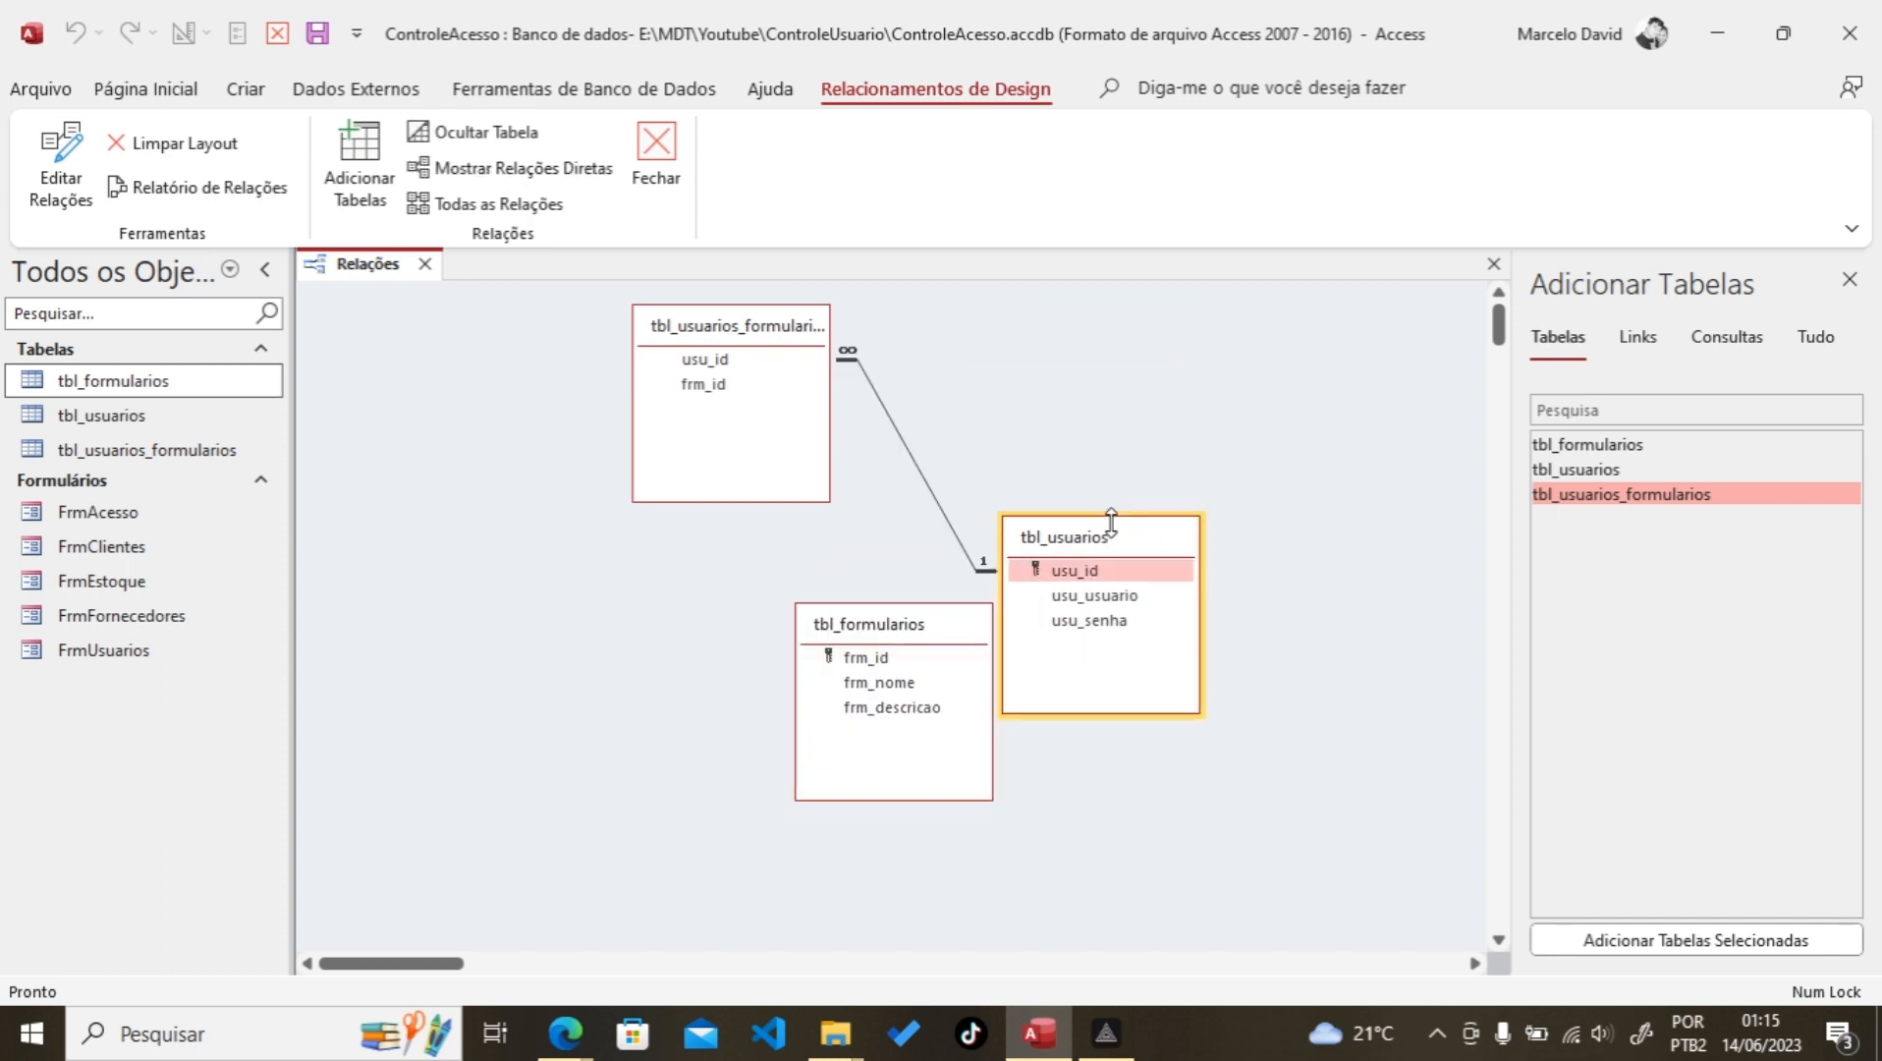
pyautogui.moveTo(1089, 527); pyautogui.dragTo(1080, 308)
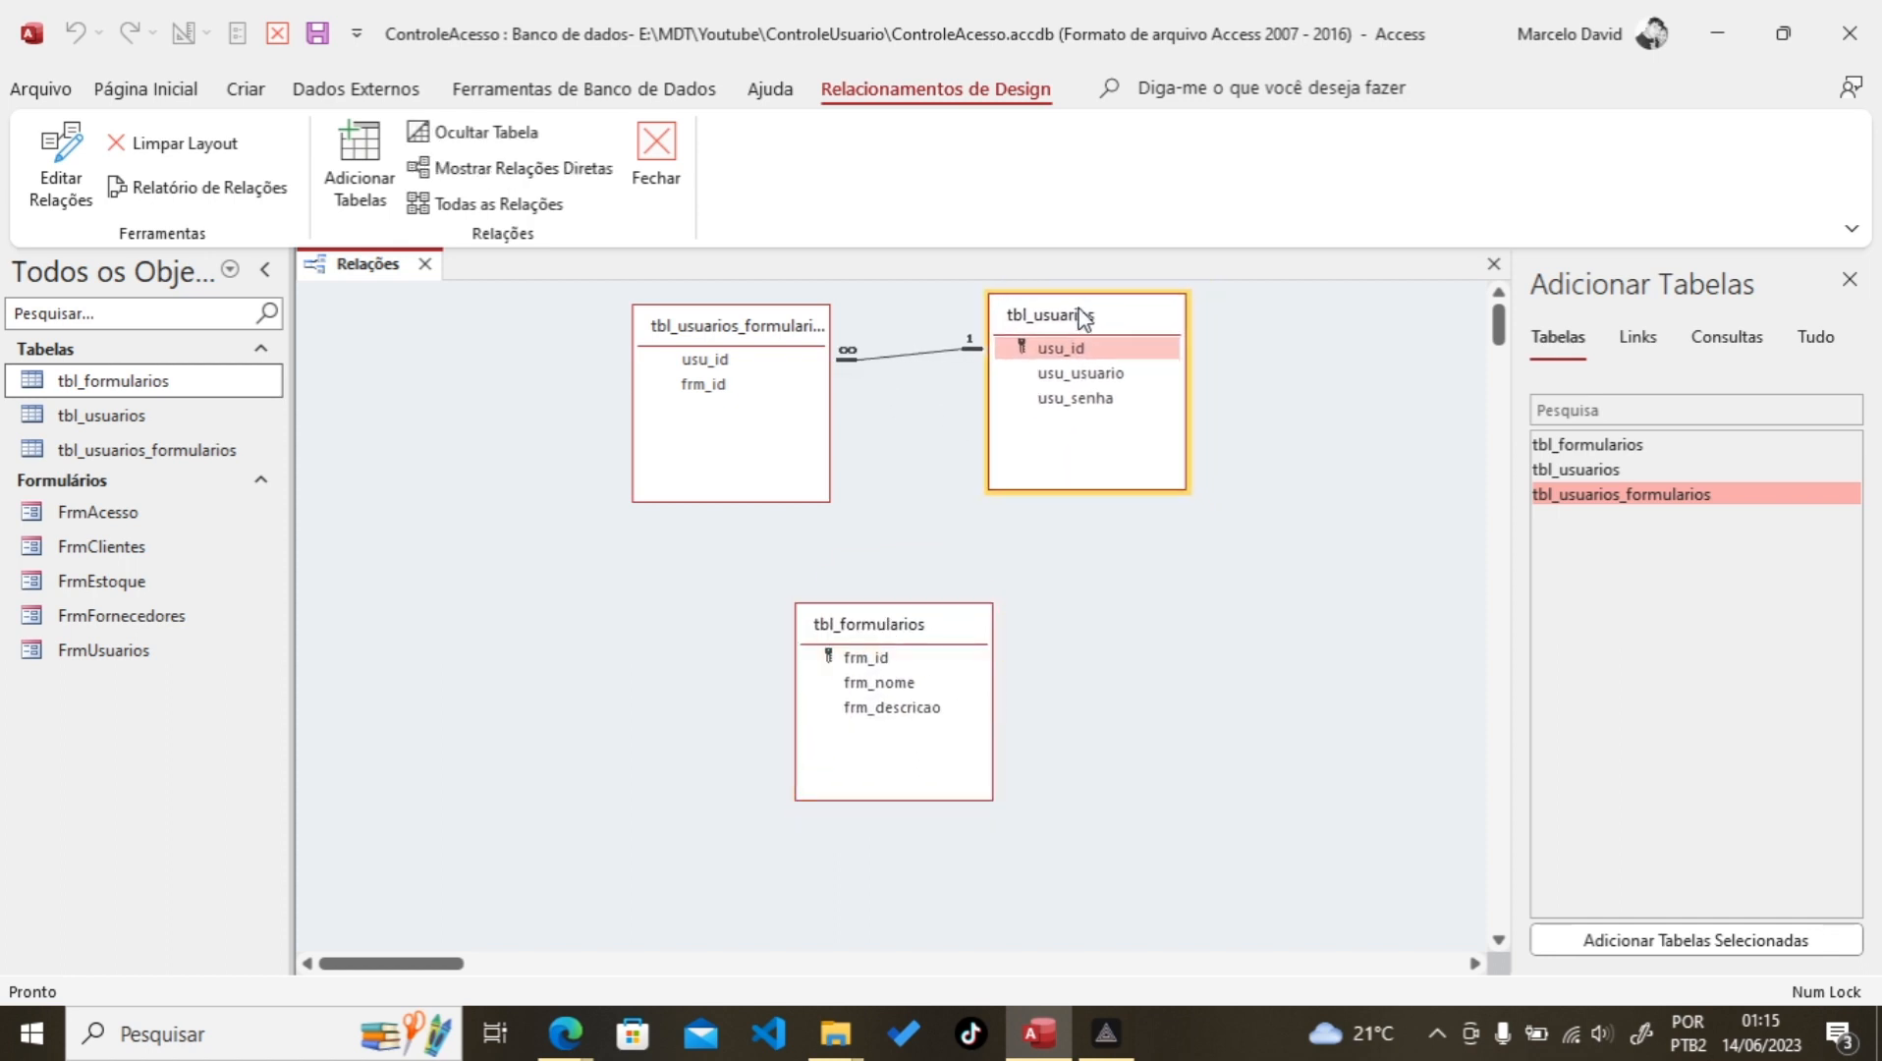
pyautogui.moveTo(904, 632); pyautogui.dragTo(927, 611)
pyautogui.moveTo(1074, 488); pyautogui.dragTo(1076, 429)
pyautogui.moveTo(956, 601); pyautogui.dragTo(1064, 478)
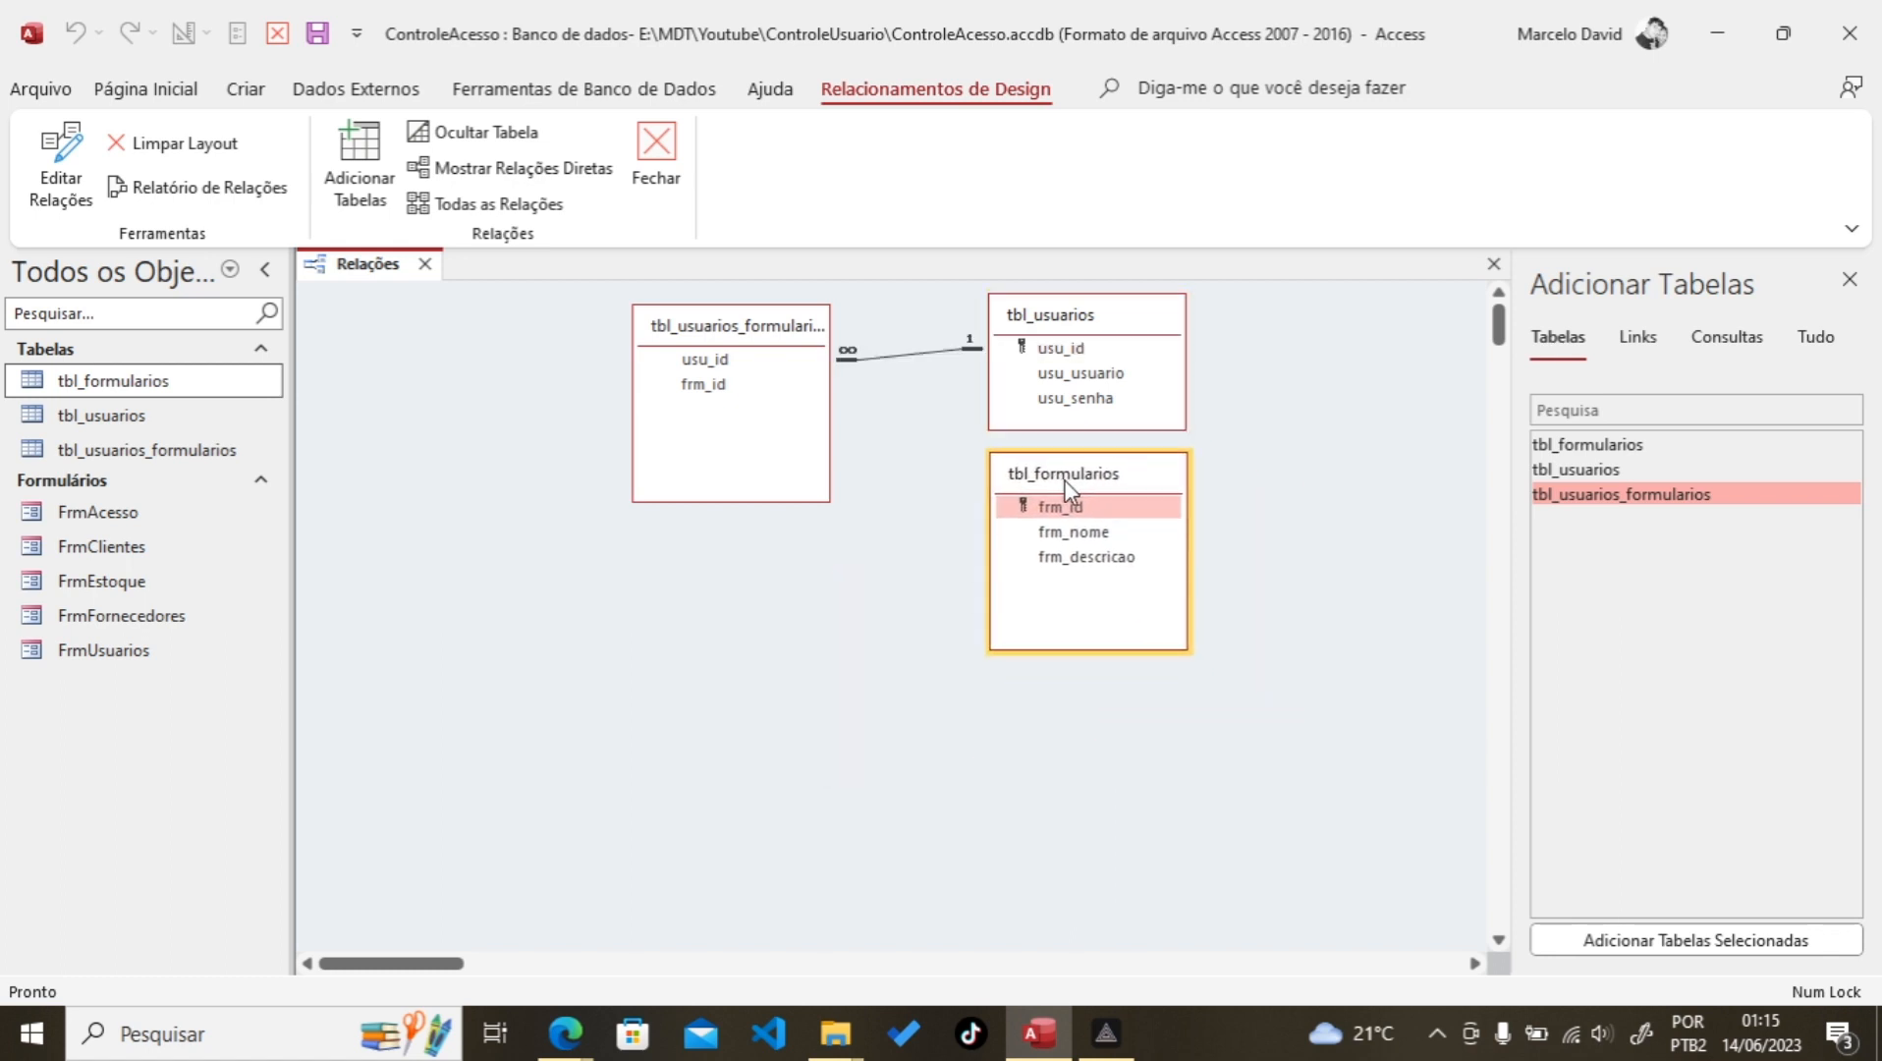
pyautogui.moveTo(1076, 650); pyautogui.dragTo(1084, 589)
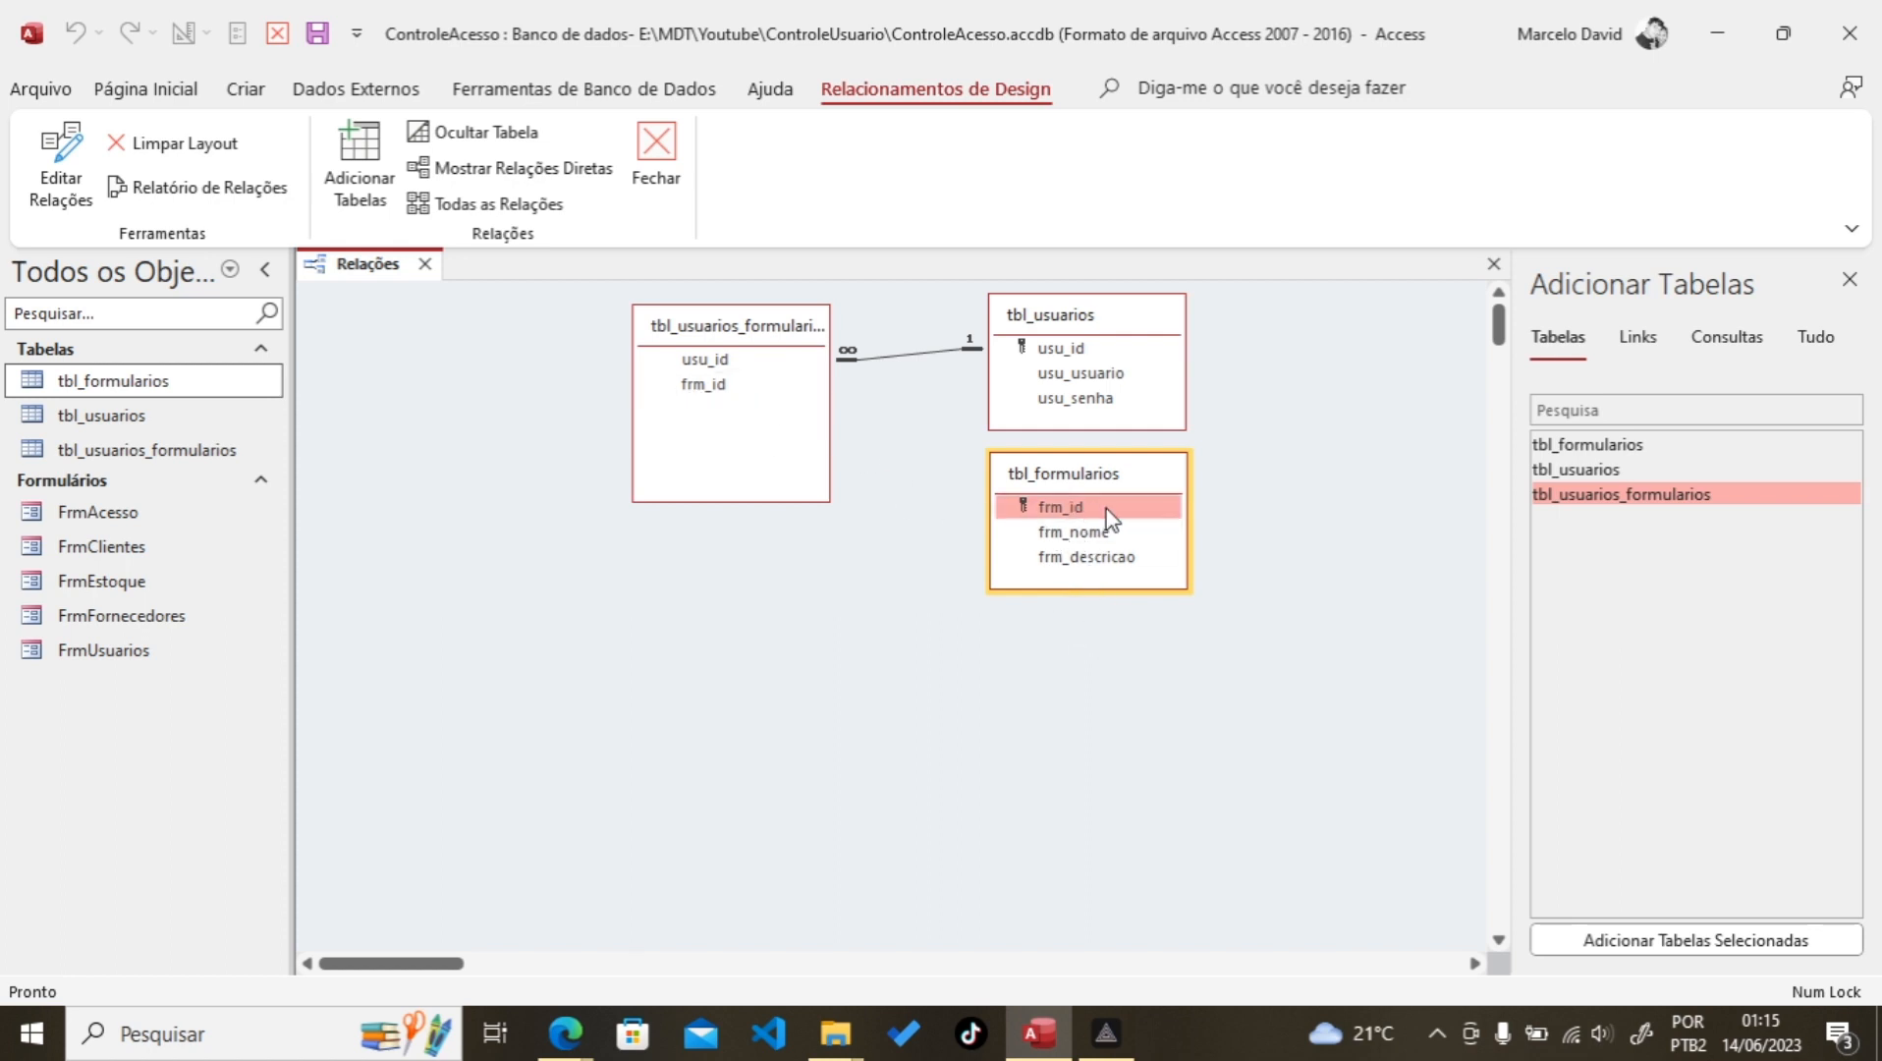
pyautogui.moveTo(1110, 518); pyautogui.dragTo(833, 403)
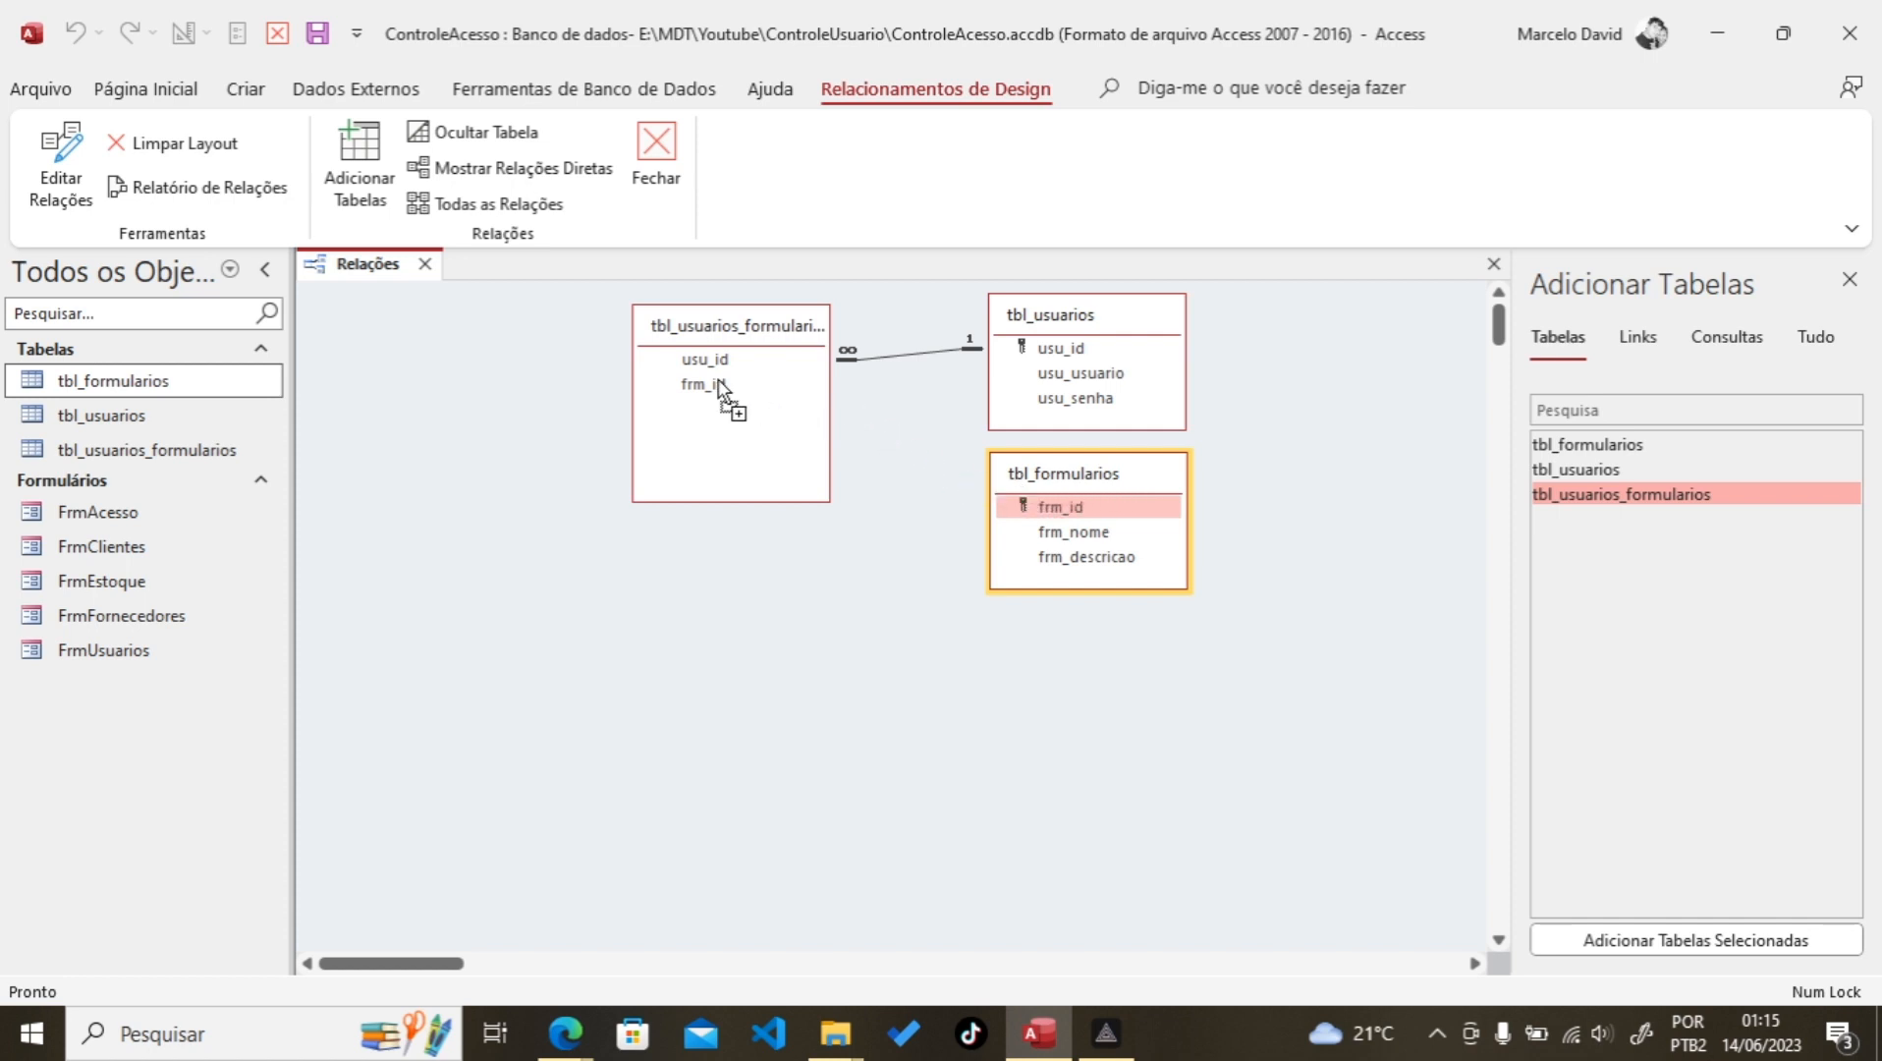
# Step: Link tbl_formularios.frm_id to tbl_usuarios_formularios.frm_id with referential integrity and cascading updates and deletes
pyautogui.moveTo(711, 386); pyautogui.dragTo(702, 385)
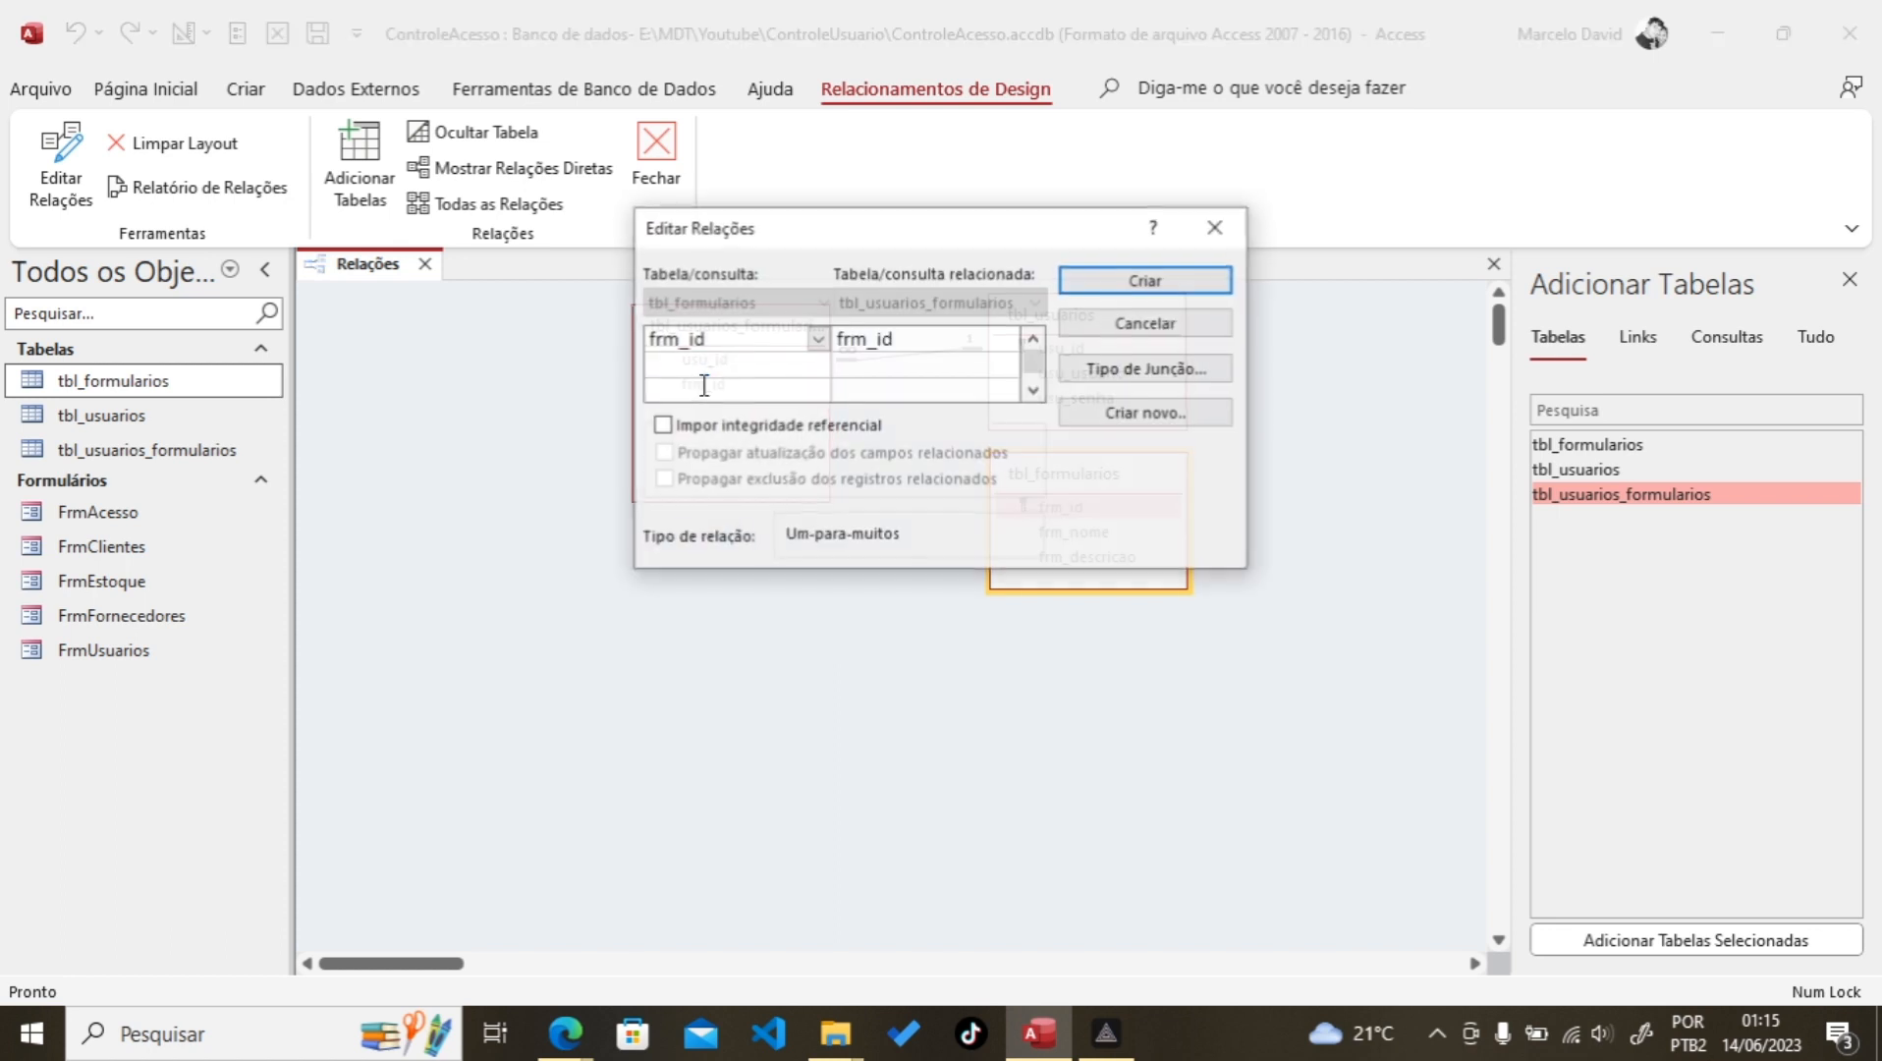
pyautogui.click(661, 425)
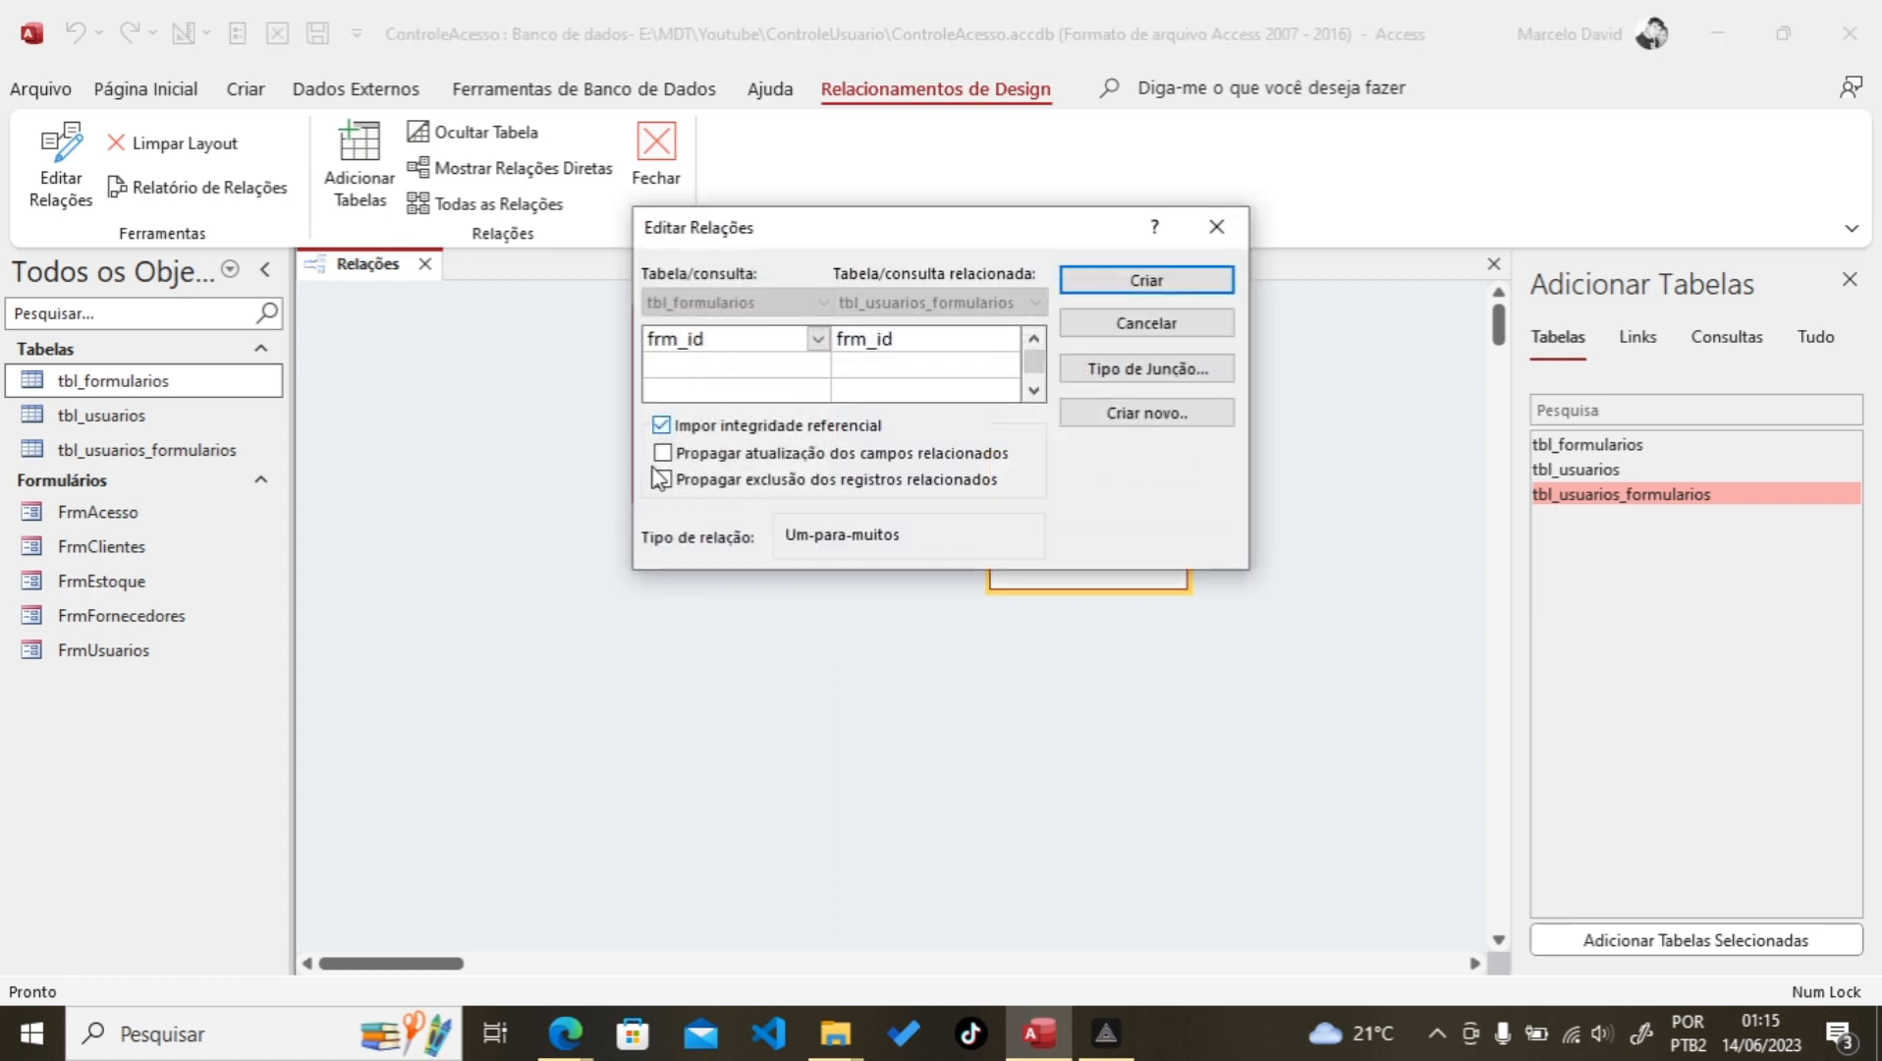
pyautogui.click(678, 454)
pyautogui.moveTo(849, 237); pyautogui.dragTo(877, 685)
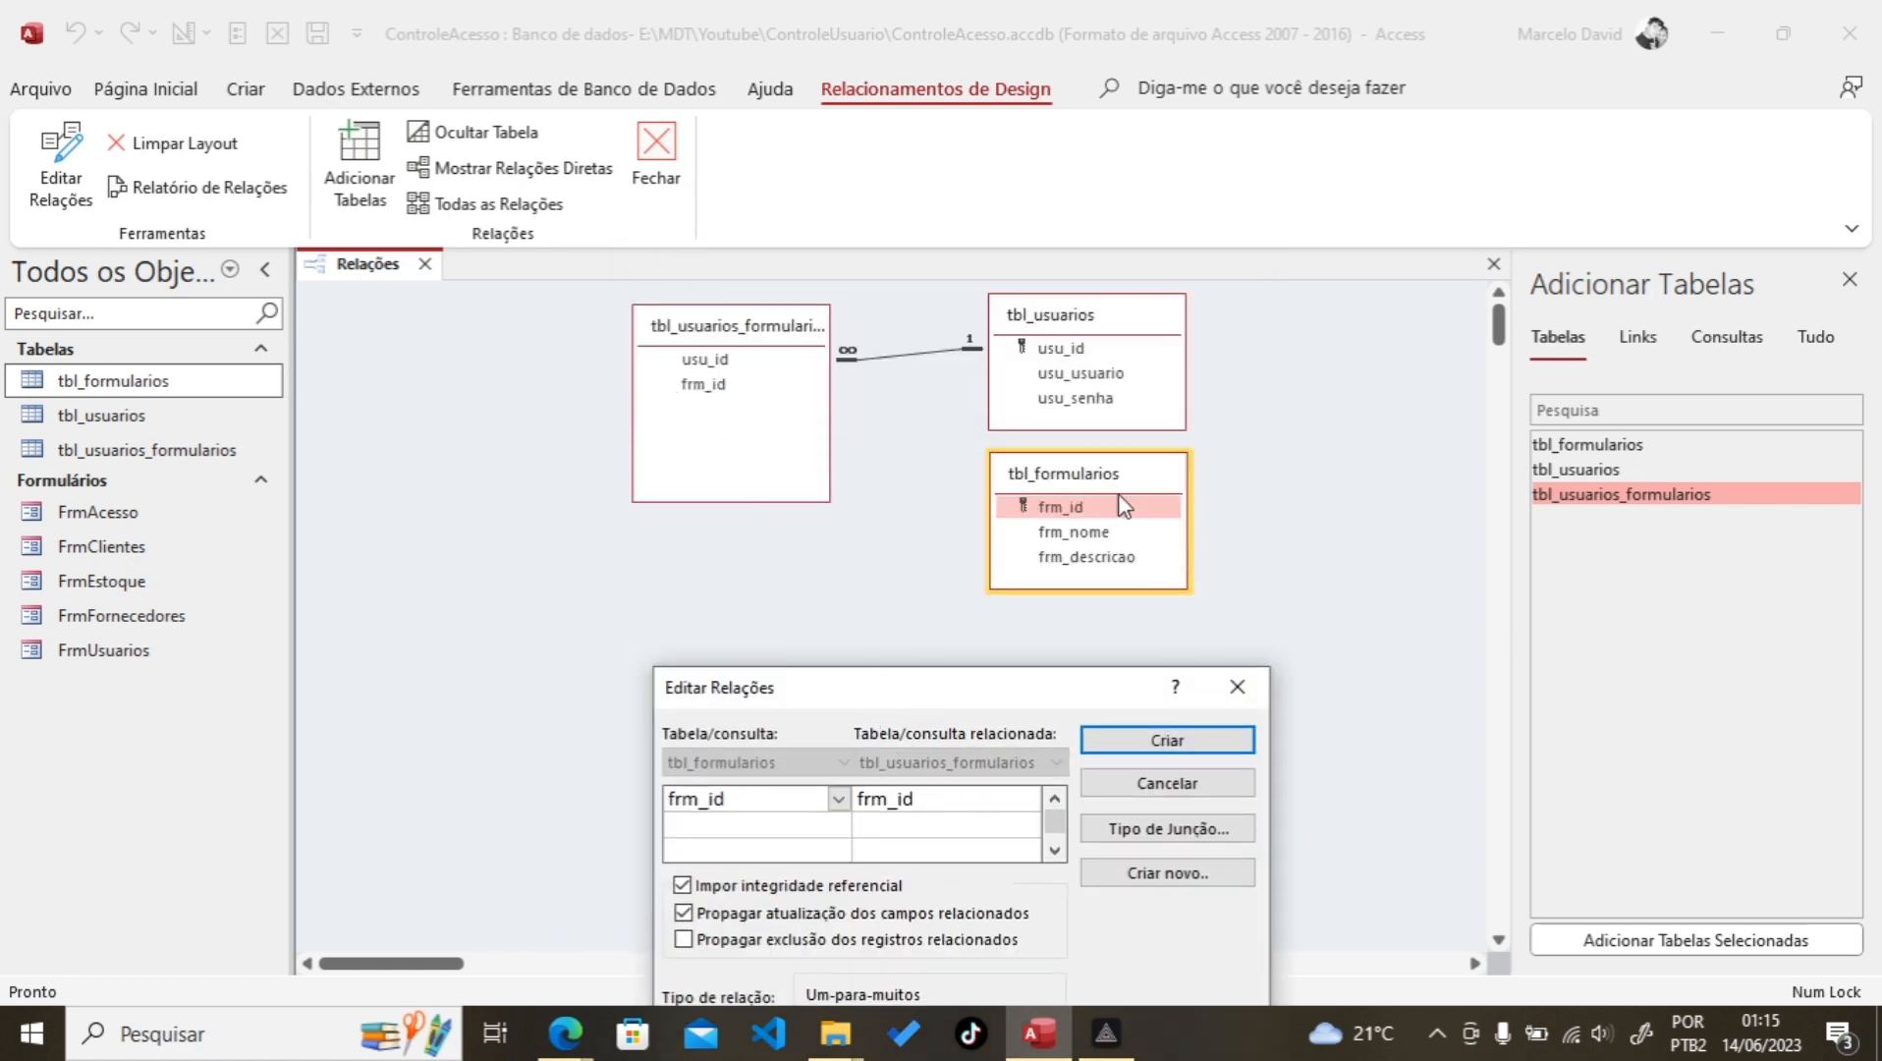
pyautogui.moveTo(1027, 697); pyautogui.dragTo(975, 308)
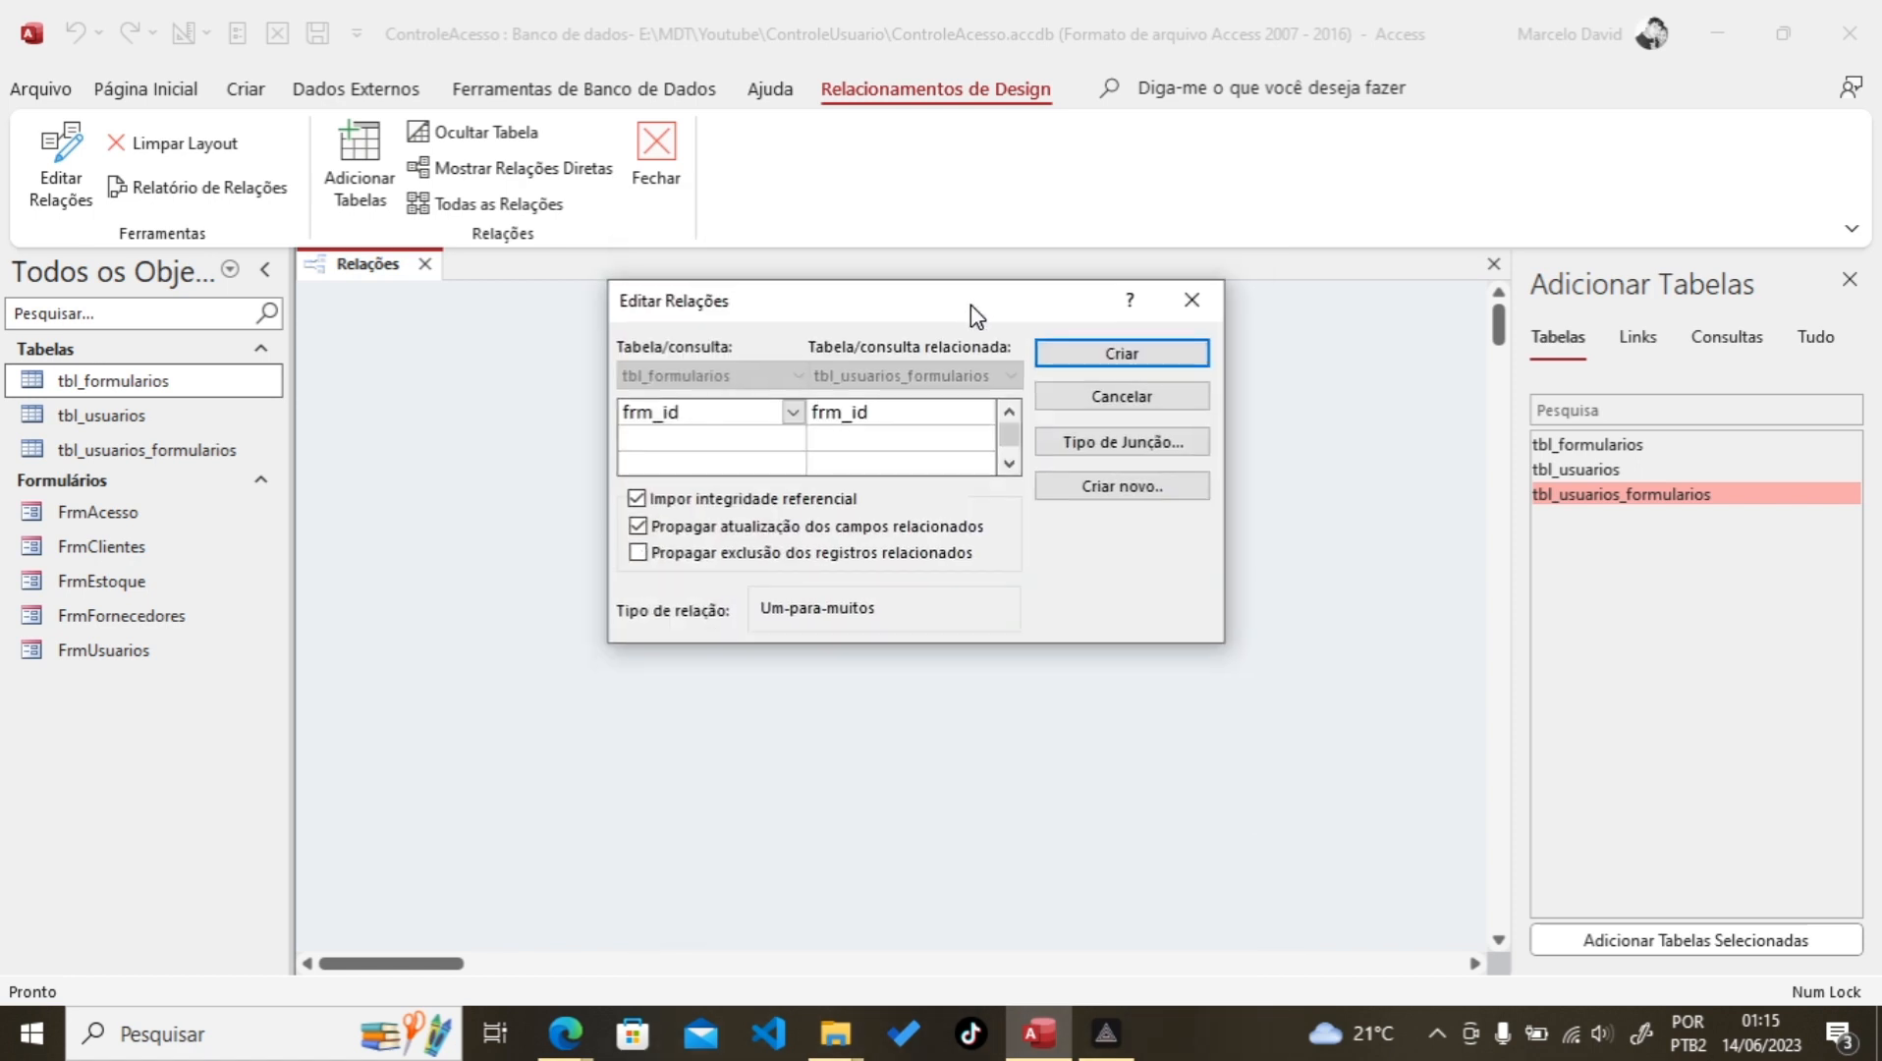
pyautogui.click(638, 553)
pyautogui.moveTo(960, 319); pyautogui.dragTo(946, 834)
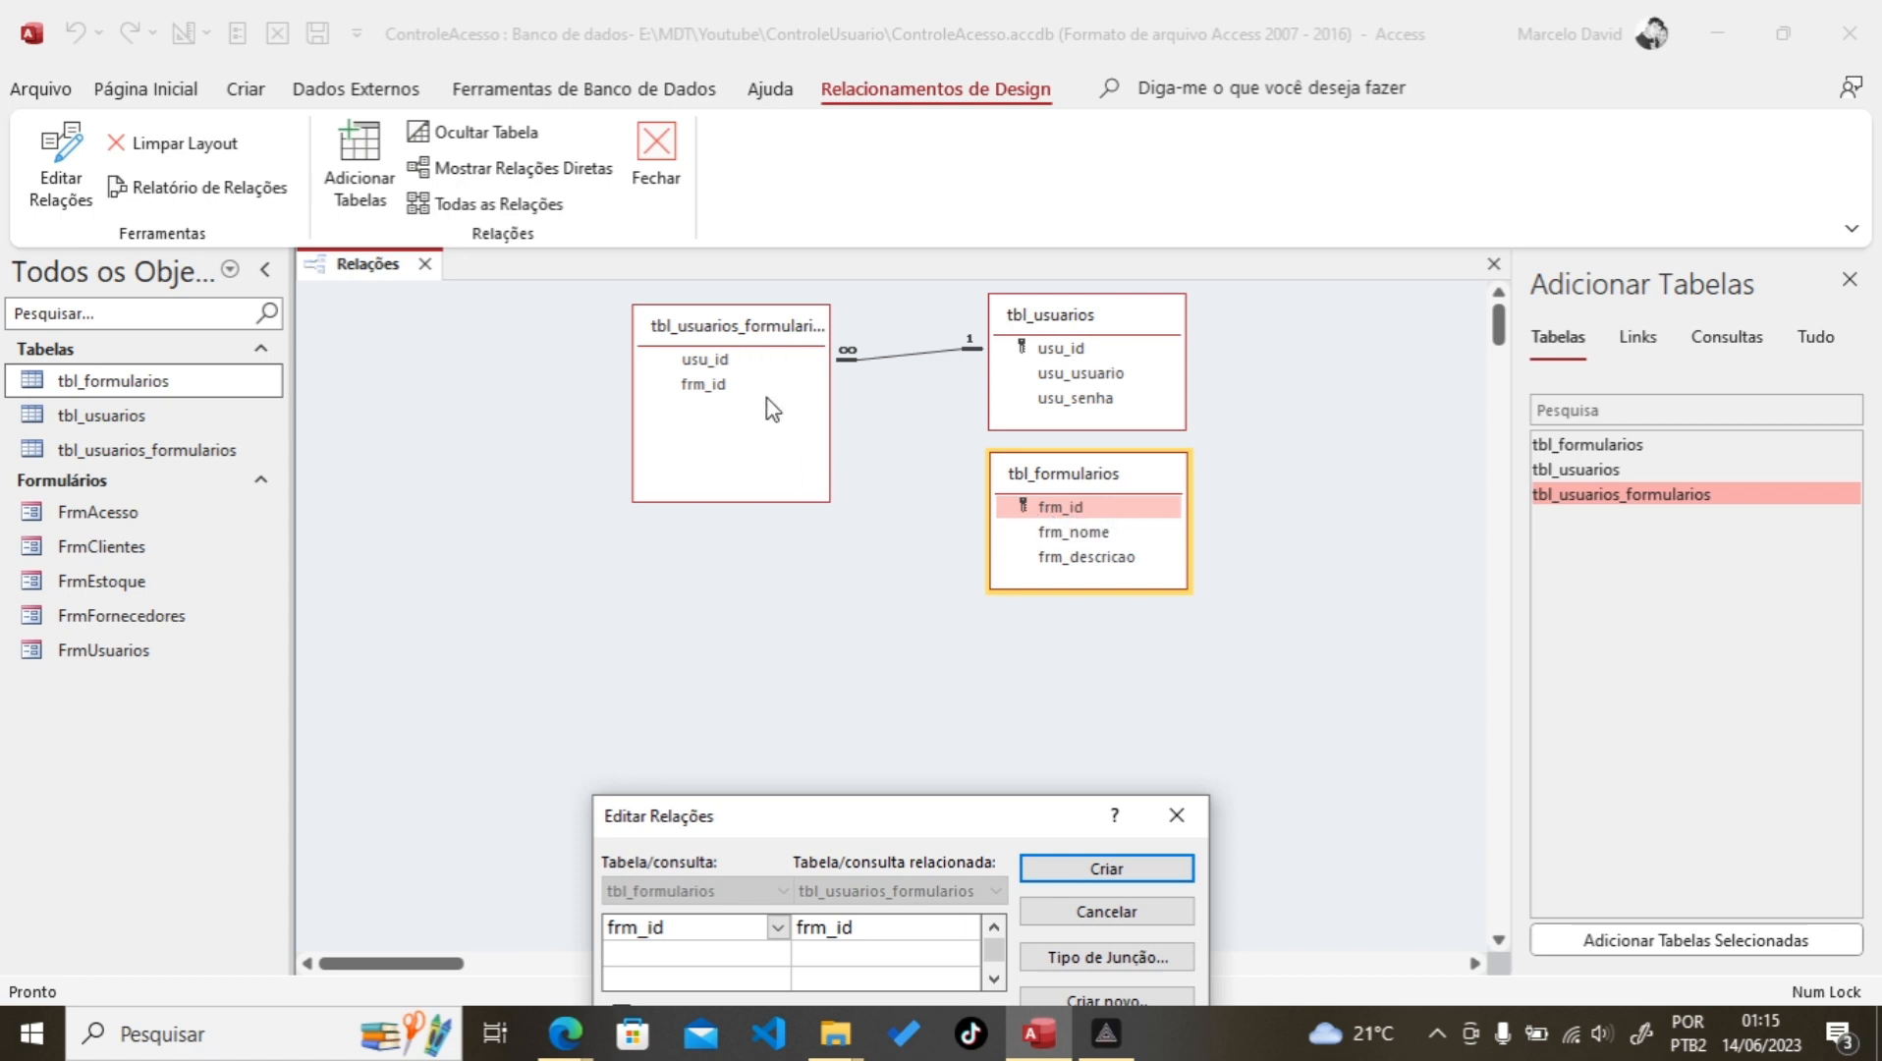
pyautogui.moveTo(862, 819); pyautogui.dragTo(619, 407)
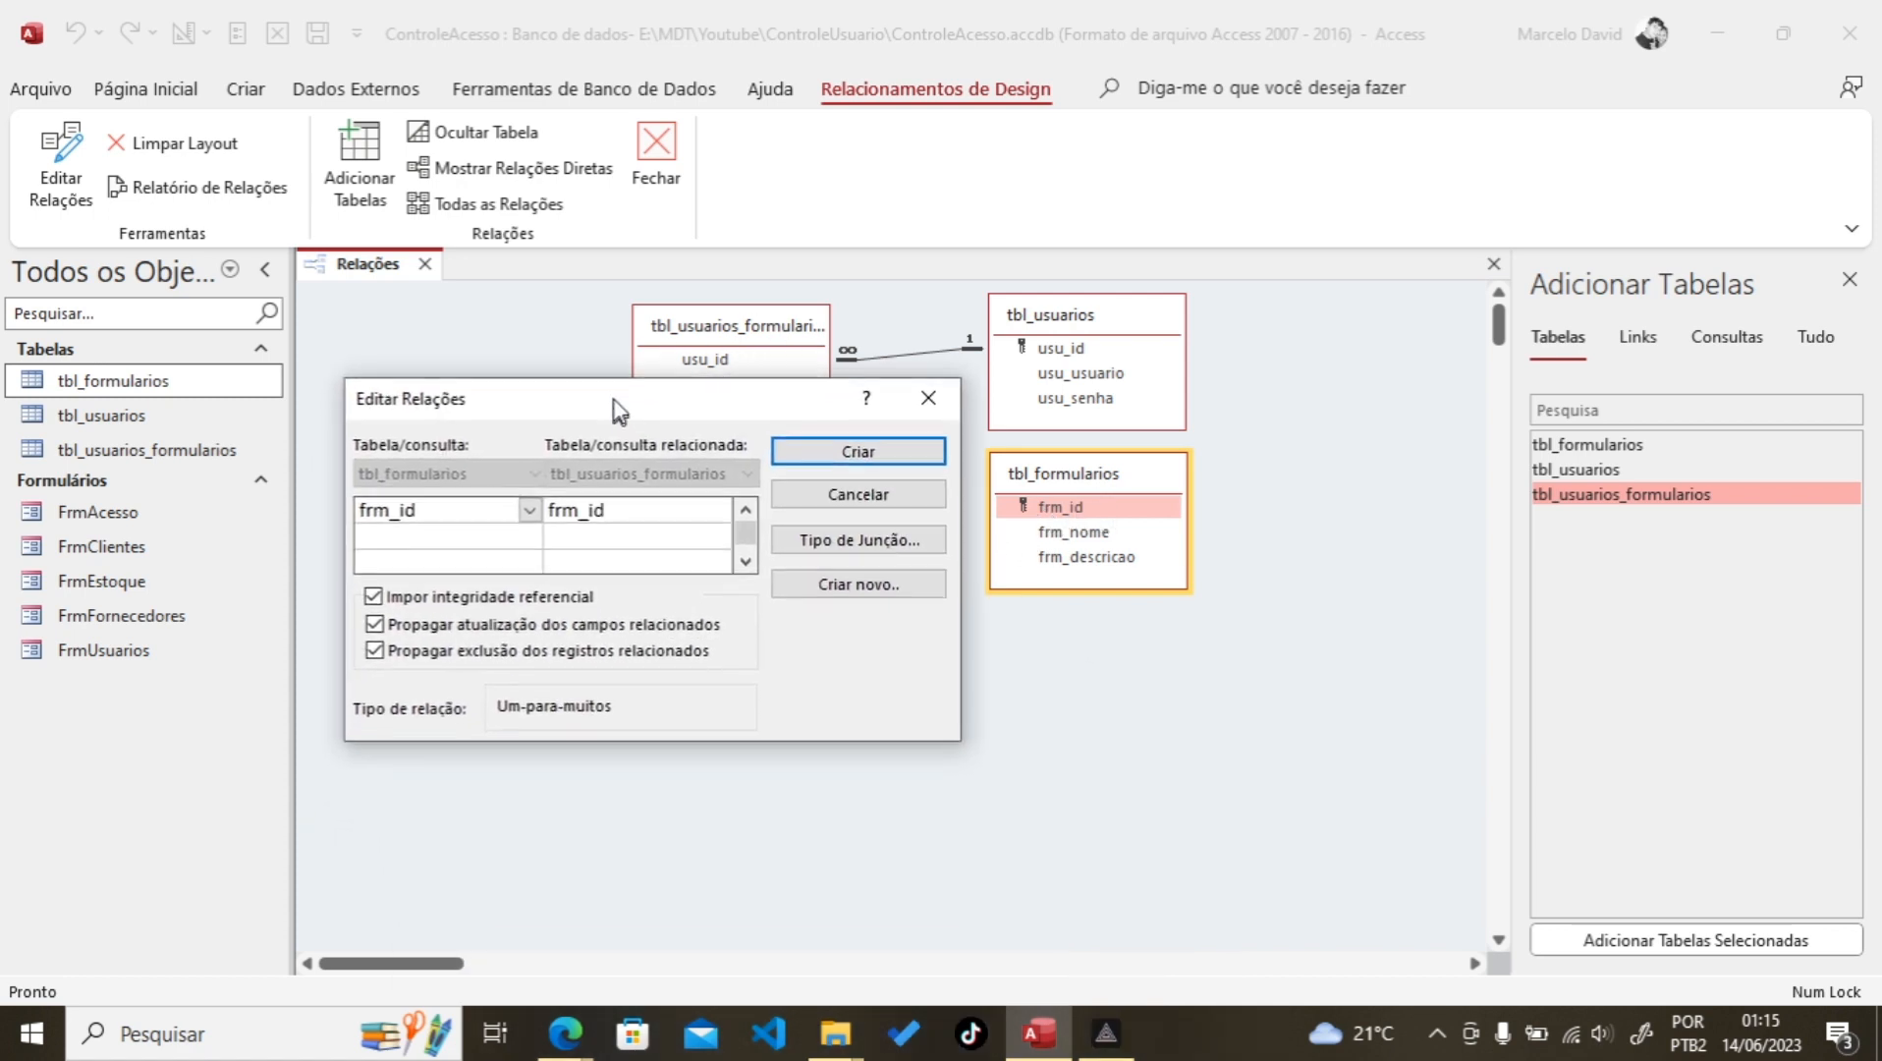
pyautogui.click(855, 450)
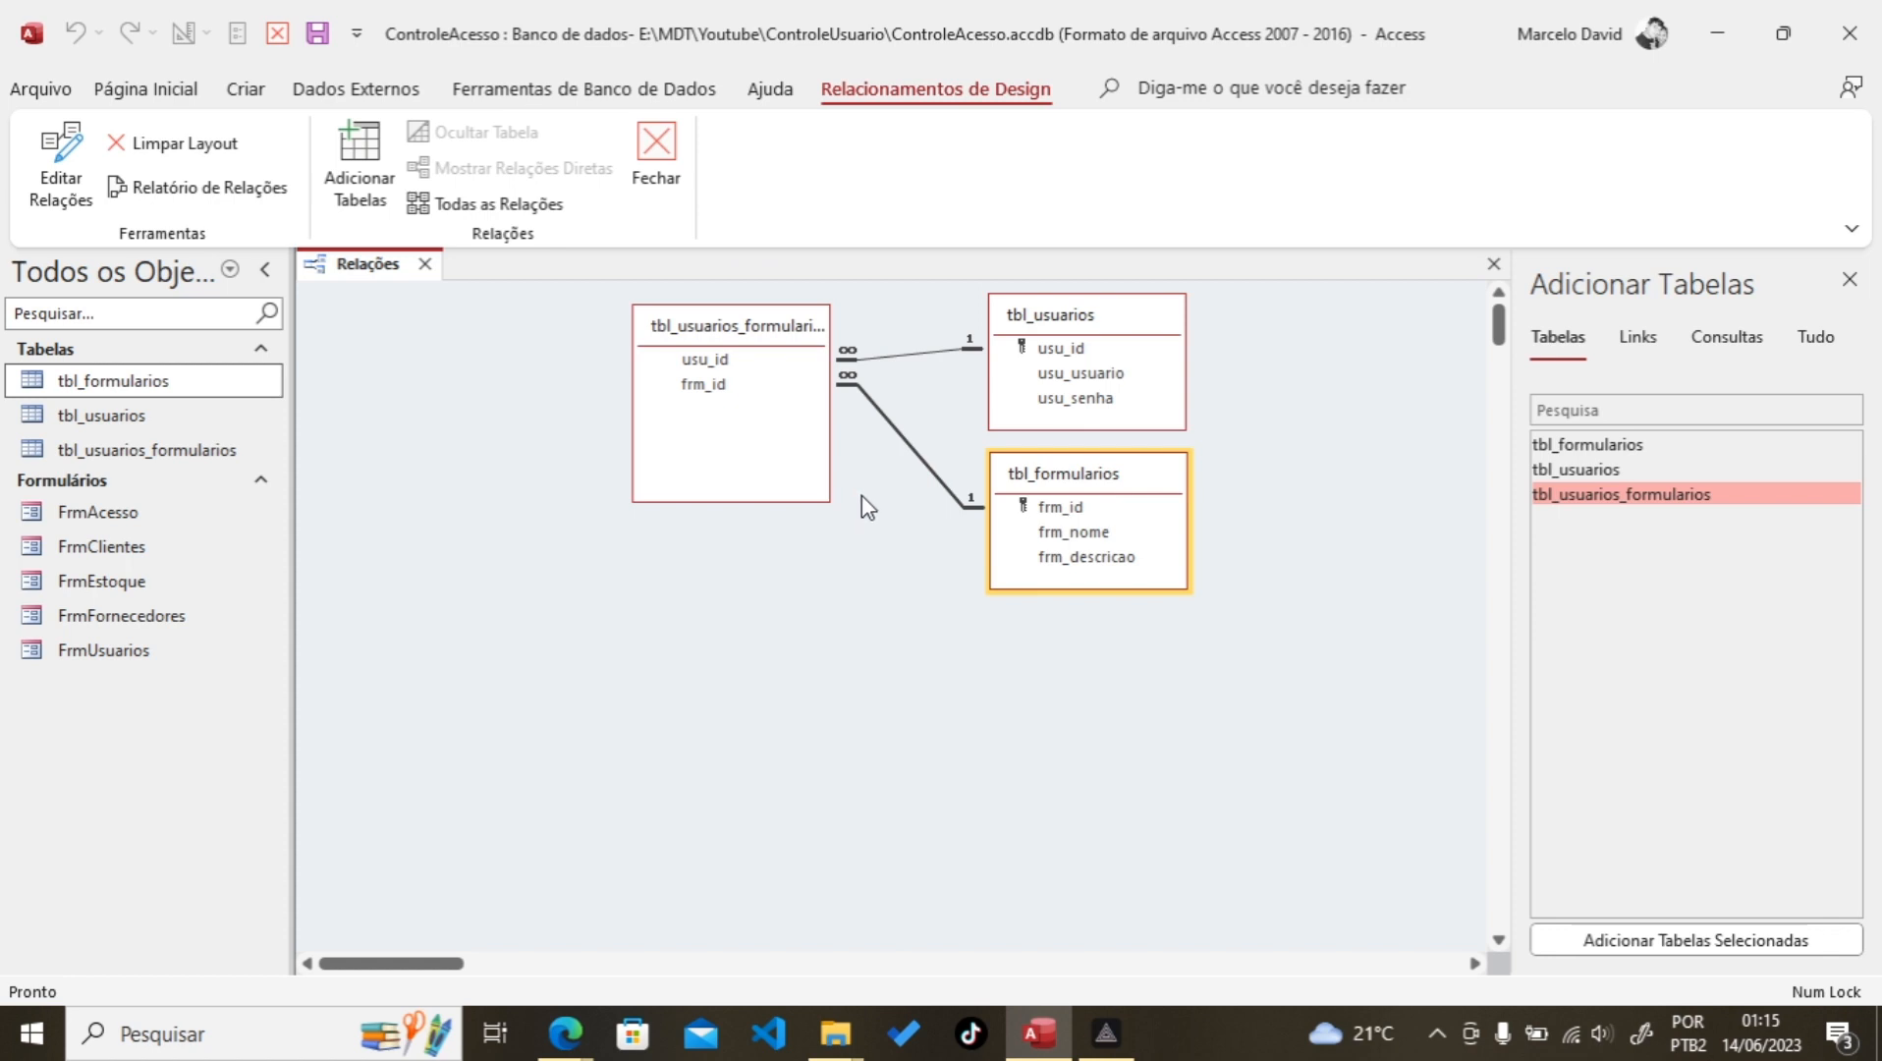
pyautogui.click(1110, 352)
pyautogui.moveTo(1043, 363); pyautogui.dragTo(735, 362)
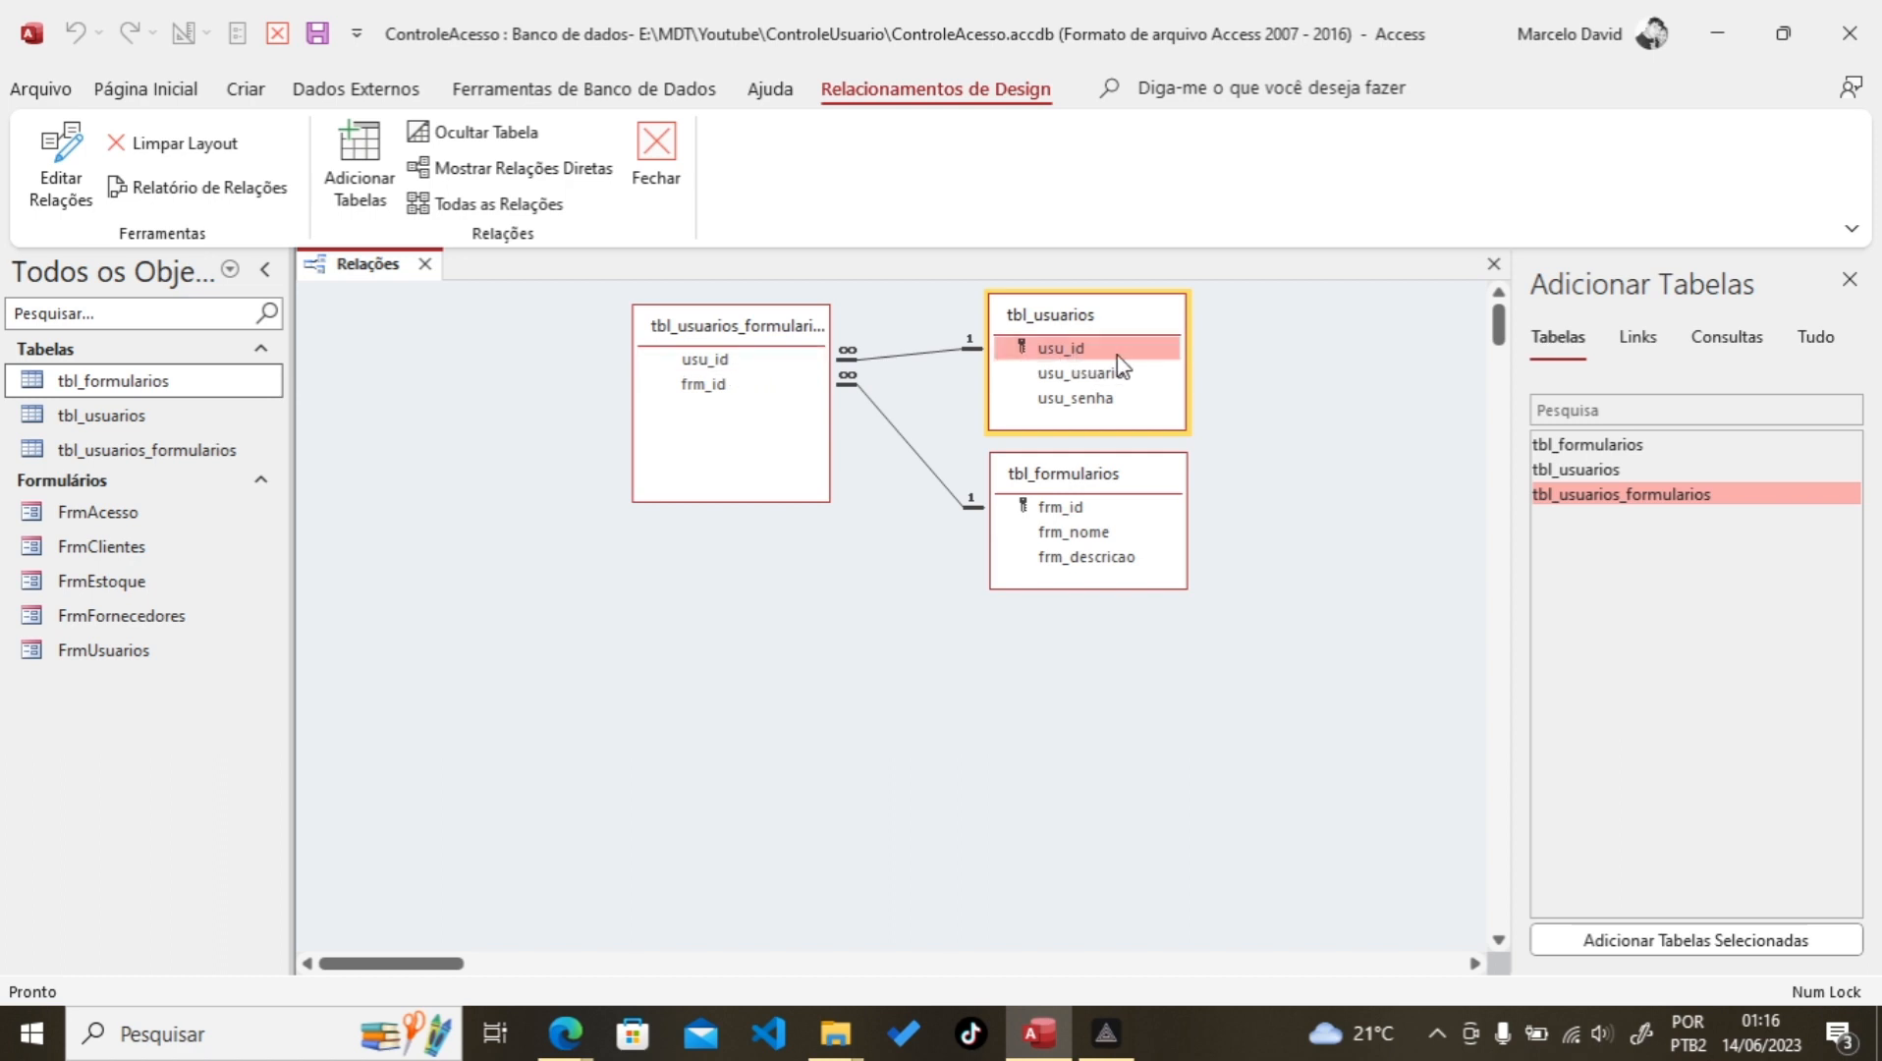
pyautogui.moveTo(1116, 357); pyautogui.dragTo(711, 365)
pyautogui.click(705, 364)
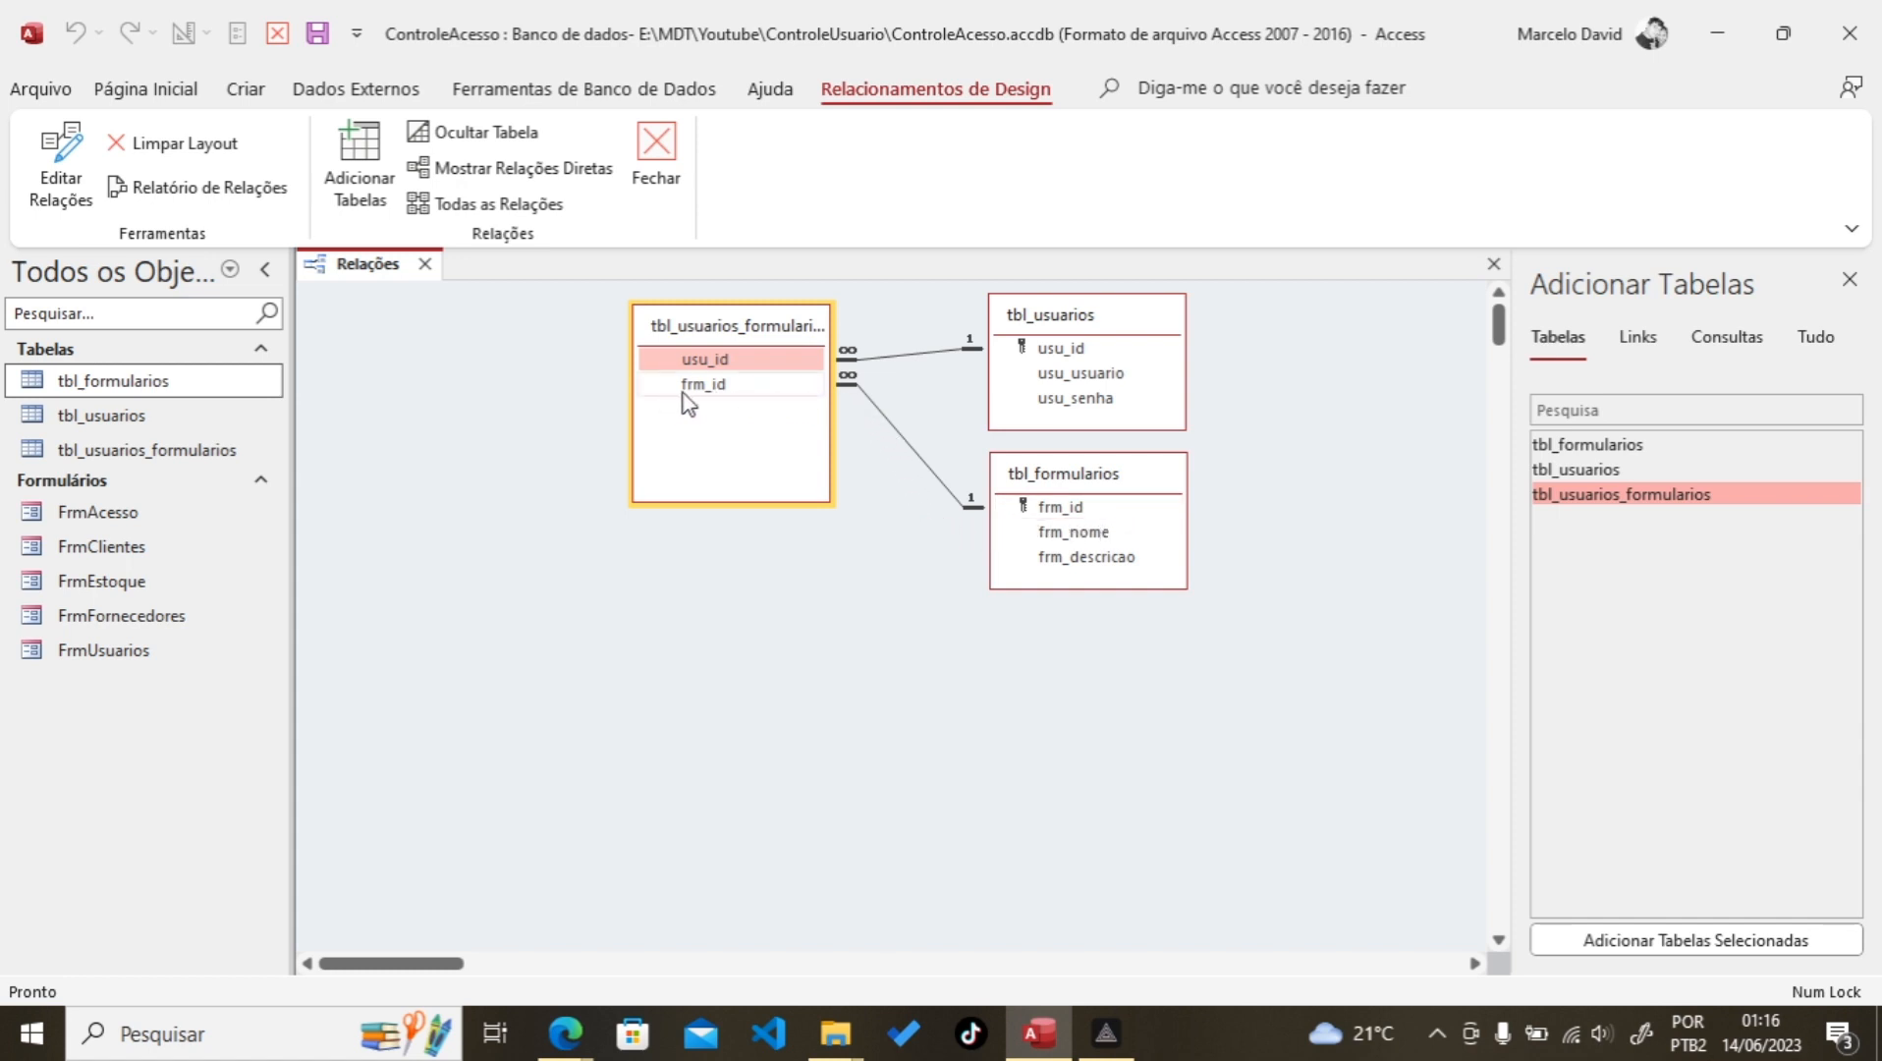
pyautogui.click(703, 360)
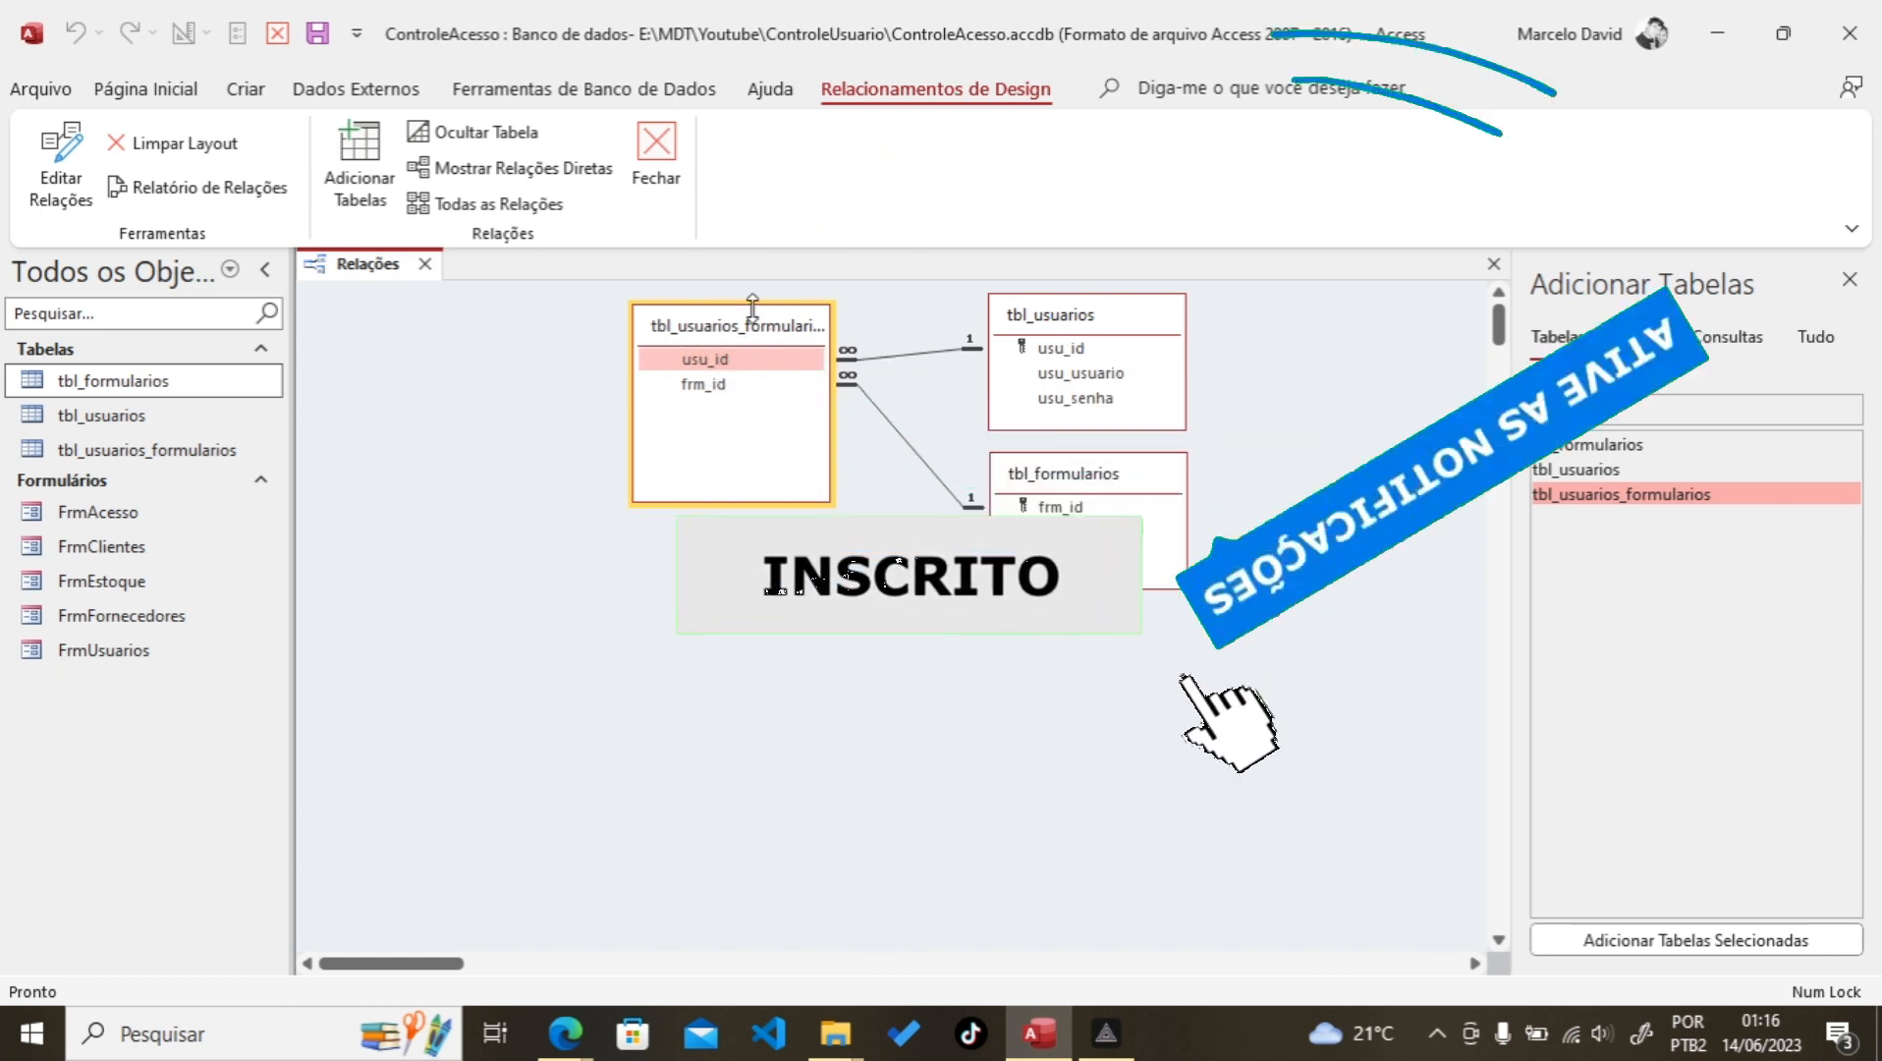
# Step: Close the Relationships window and save the layout changes
pyautogui.click(667, 177)
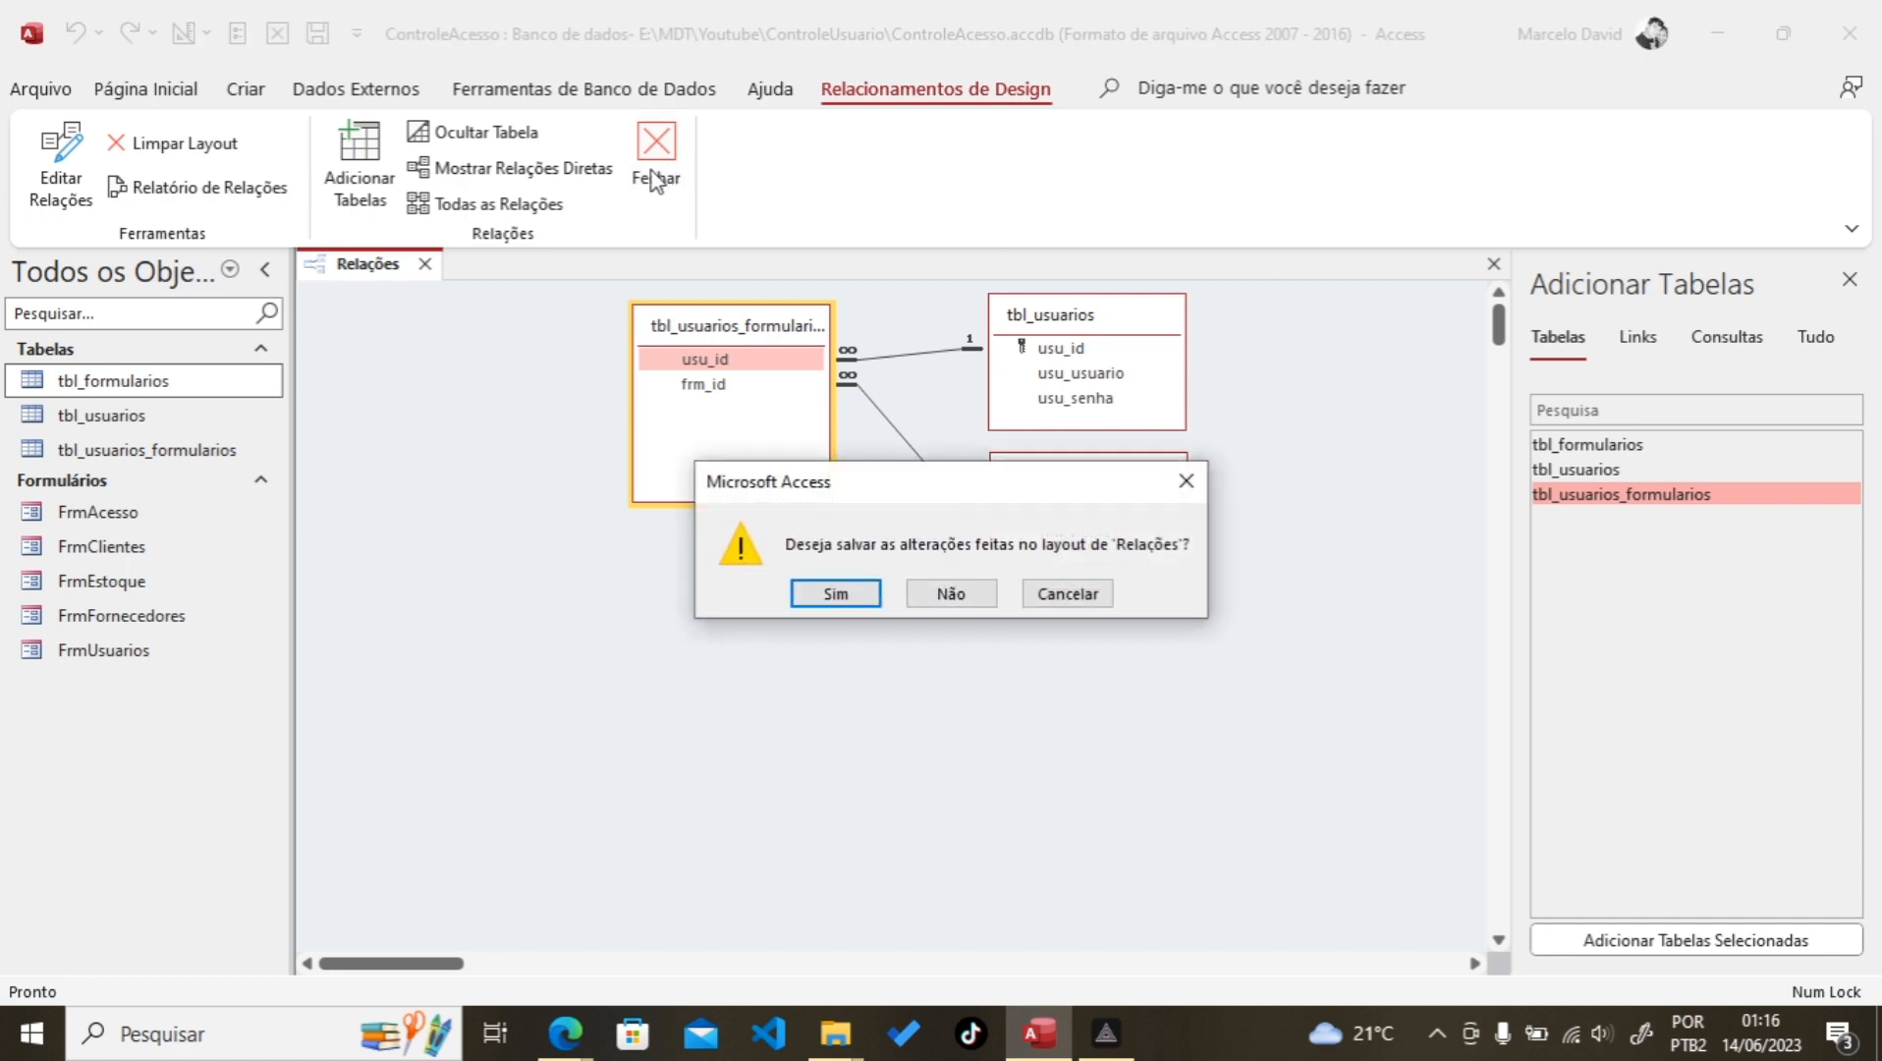
pyautogui.click(838, 593)
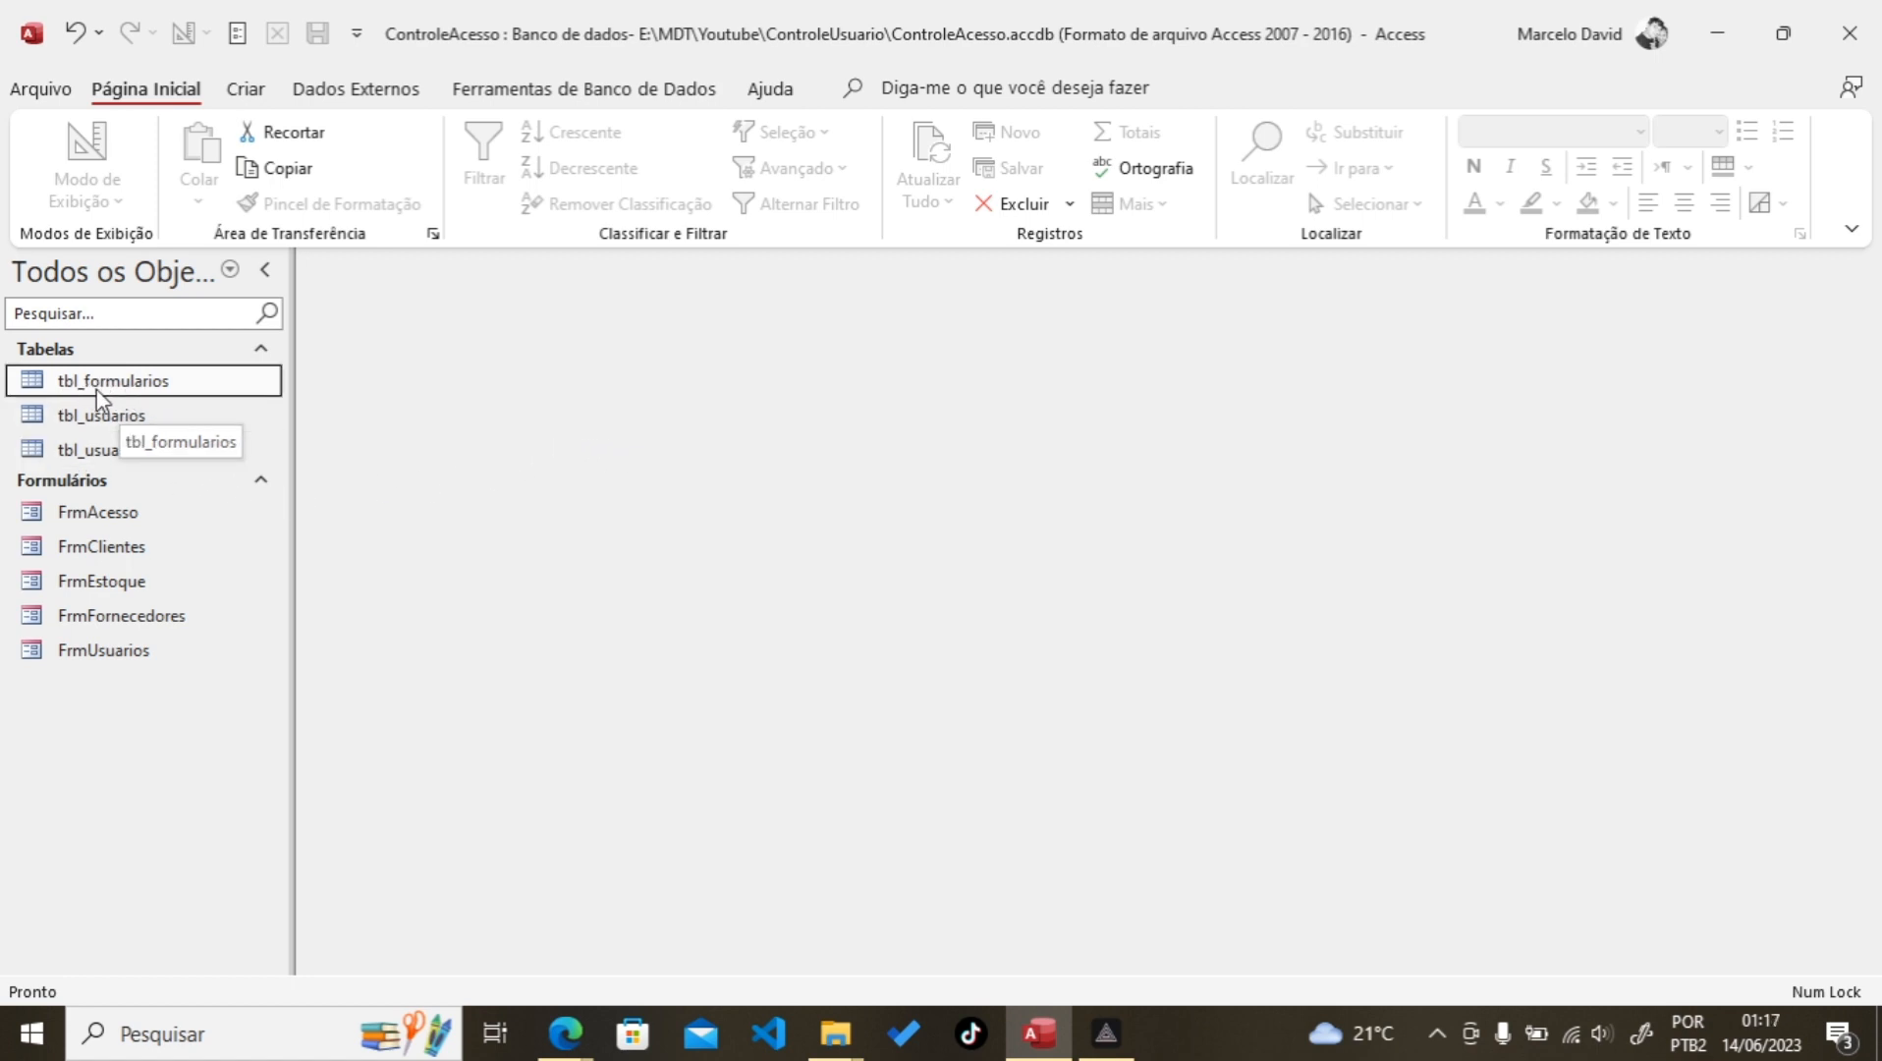
# Step: Open tbl_formularios and enter FrmClientes as the first record's Formulário/Relatório
pyautogui.doubleClick(65, 391)
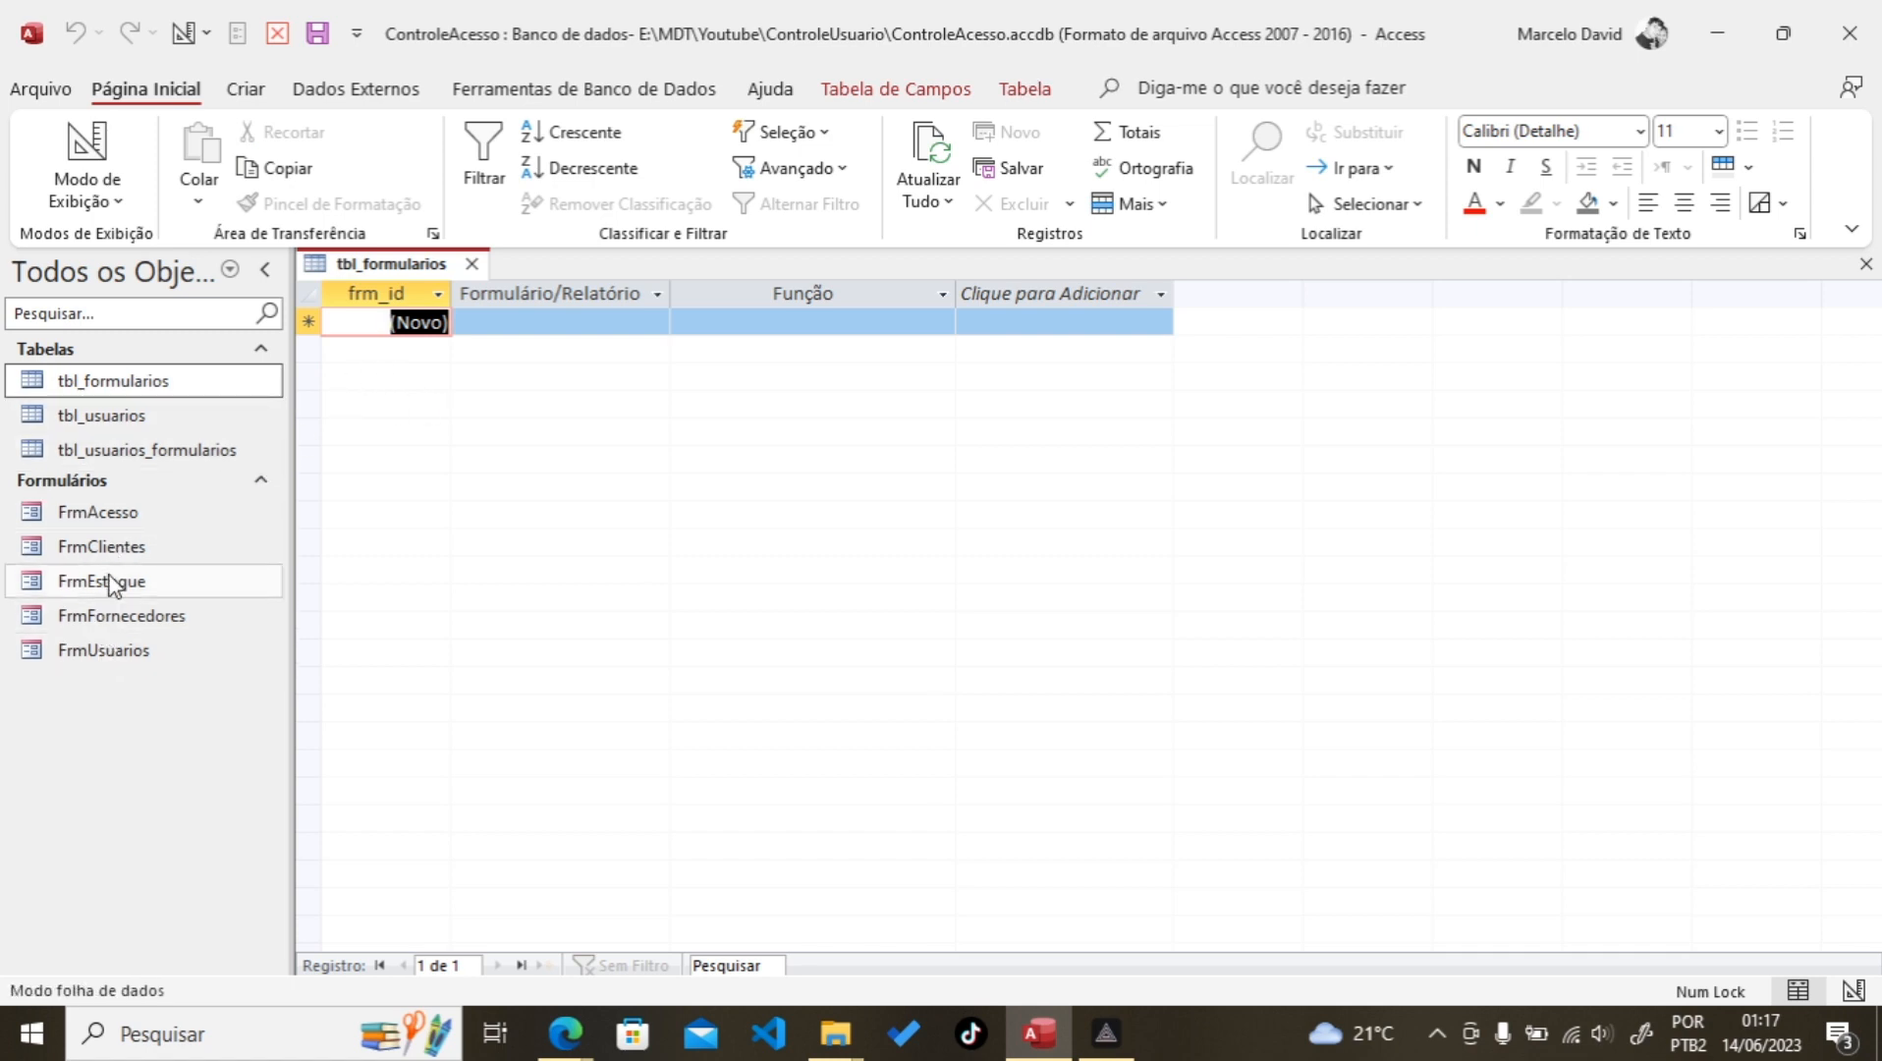
pyautogui.click(486, 321)
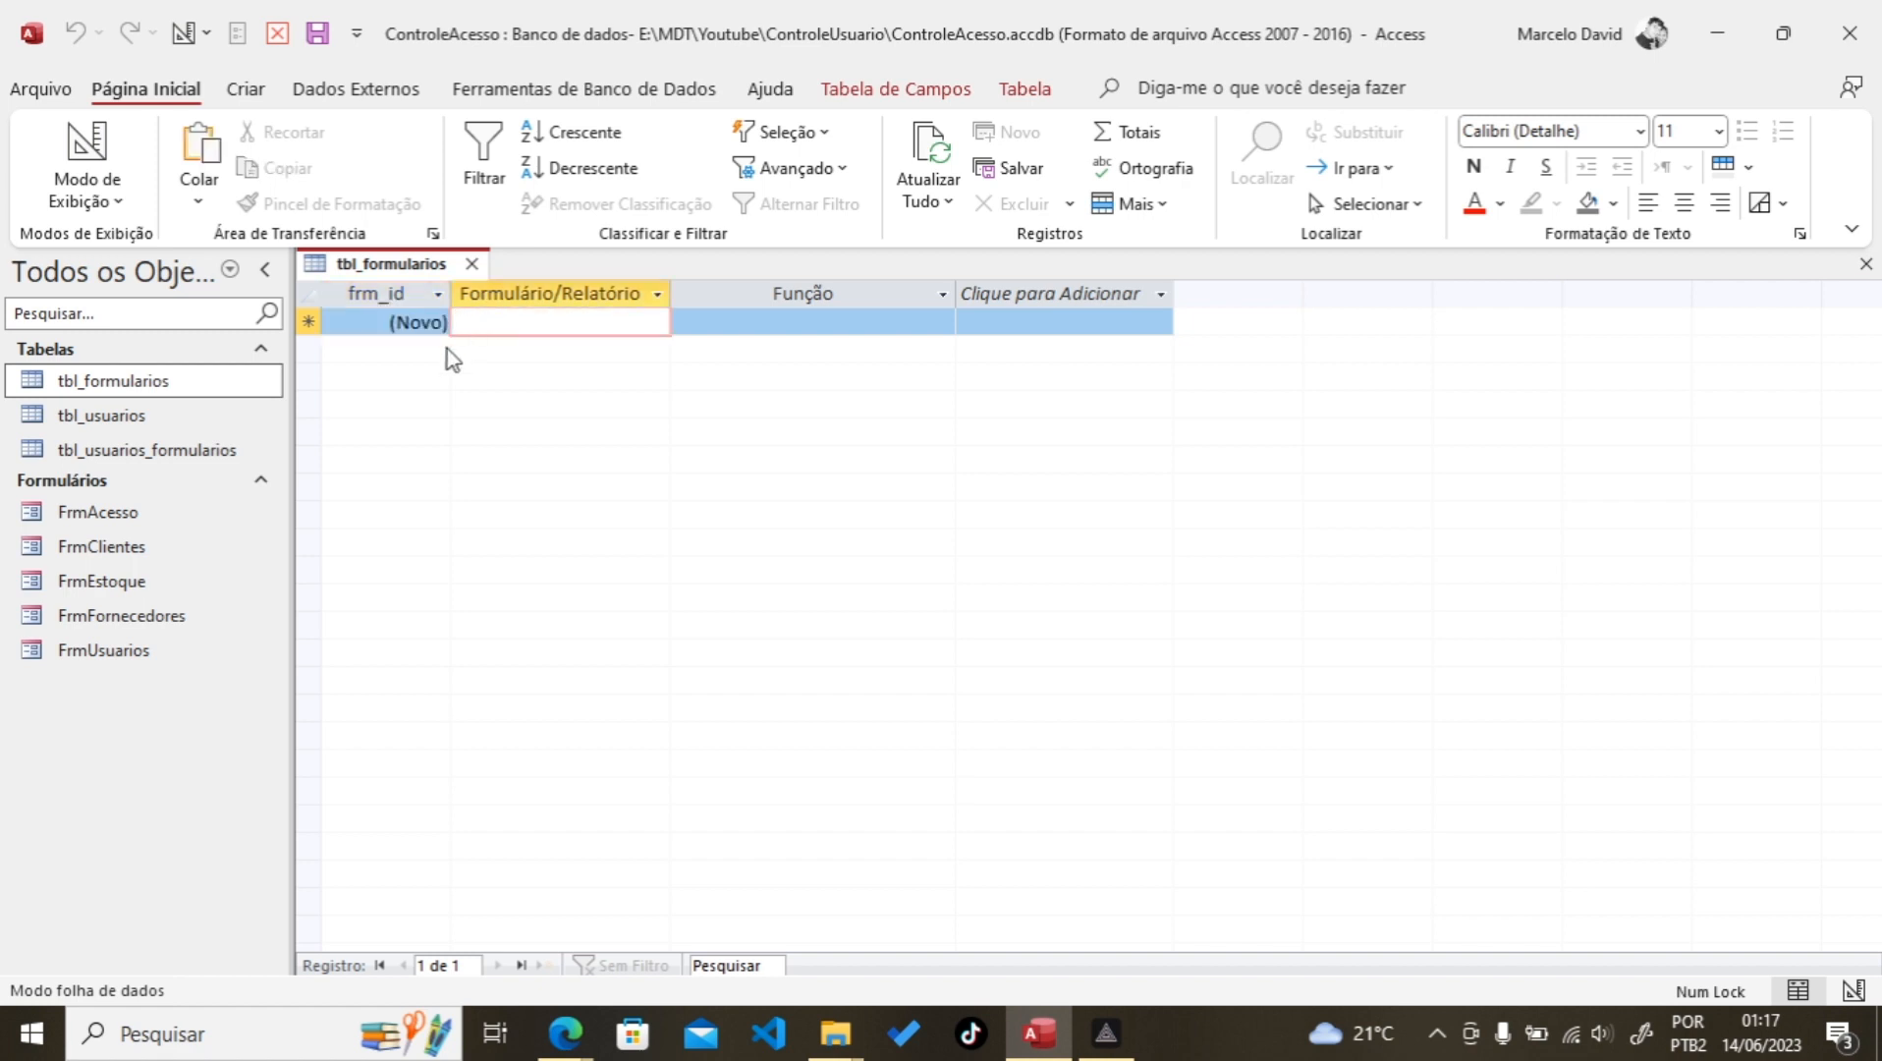
pyautogui.click(98, 551)
pyautogui.rightClick(102, 557)
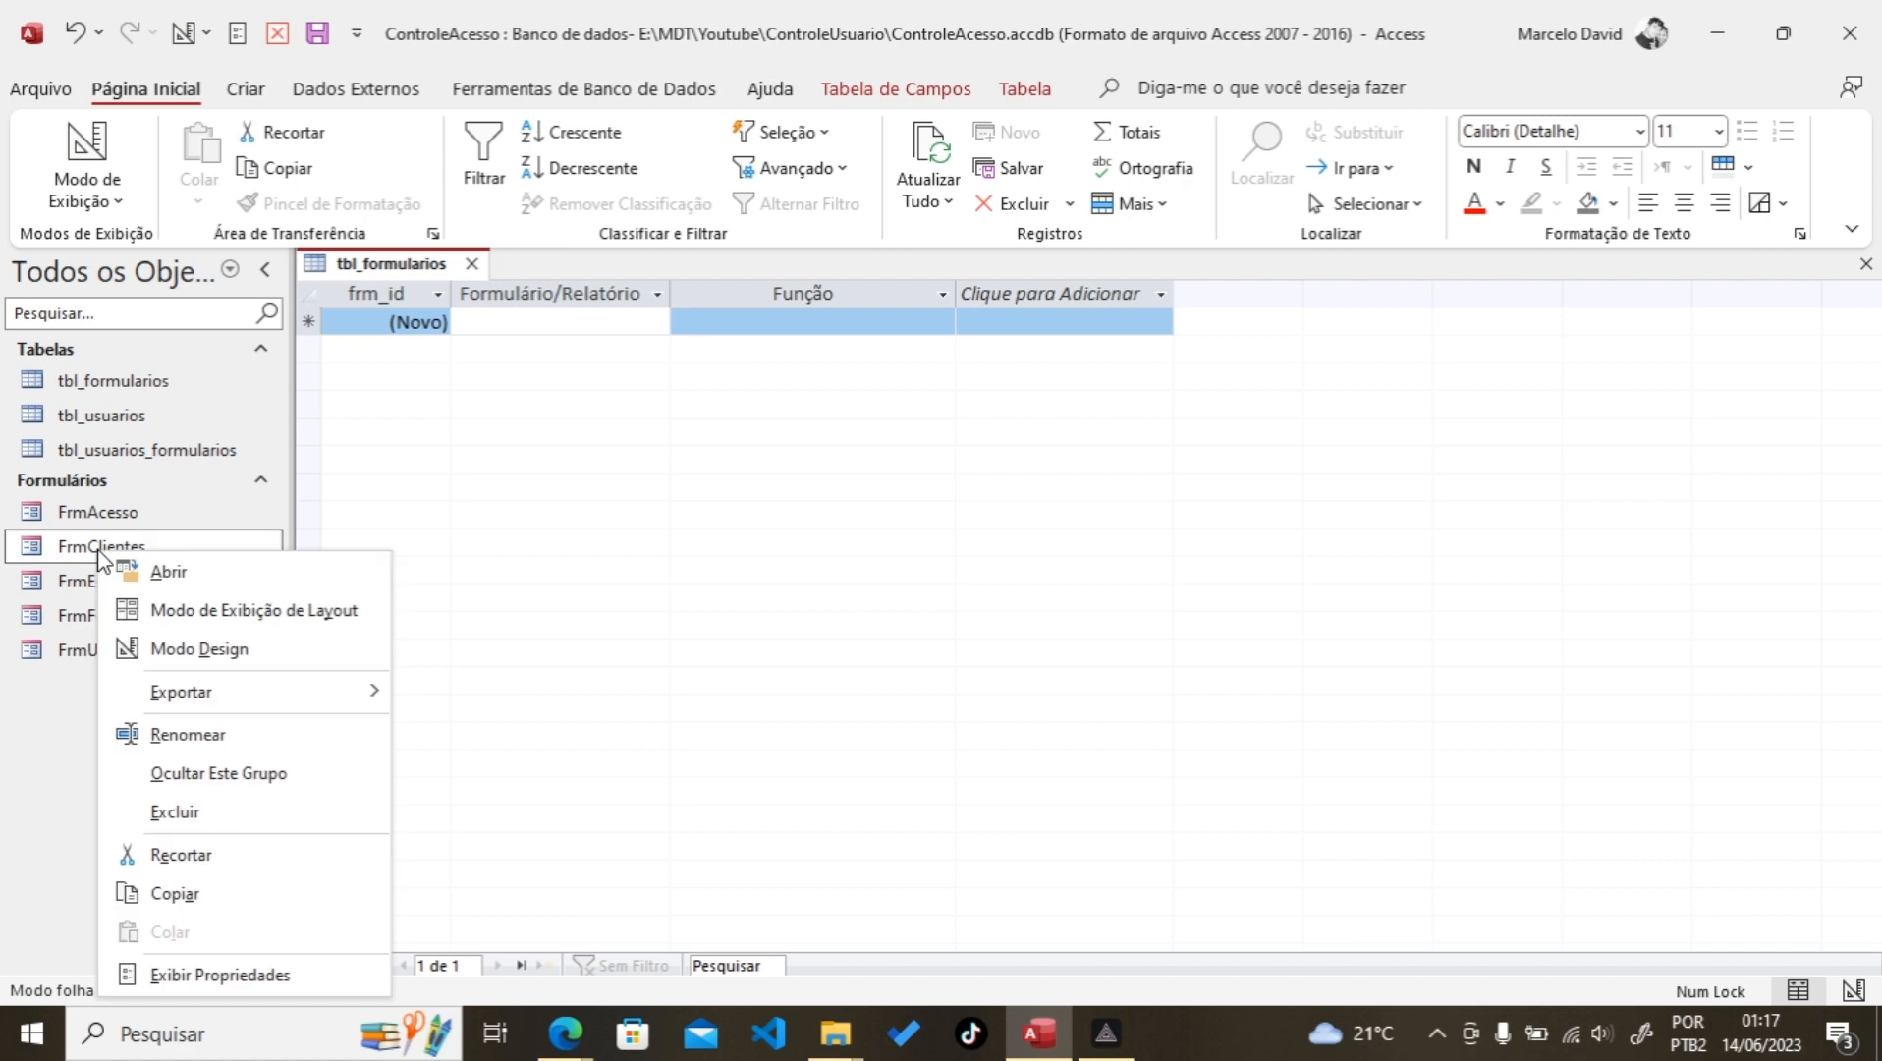
pyautogui.click(533, 329)
pyautogui.click(531, 322)
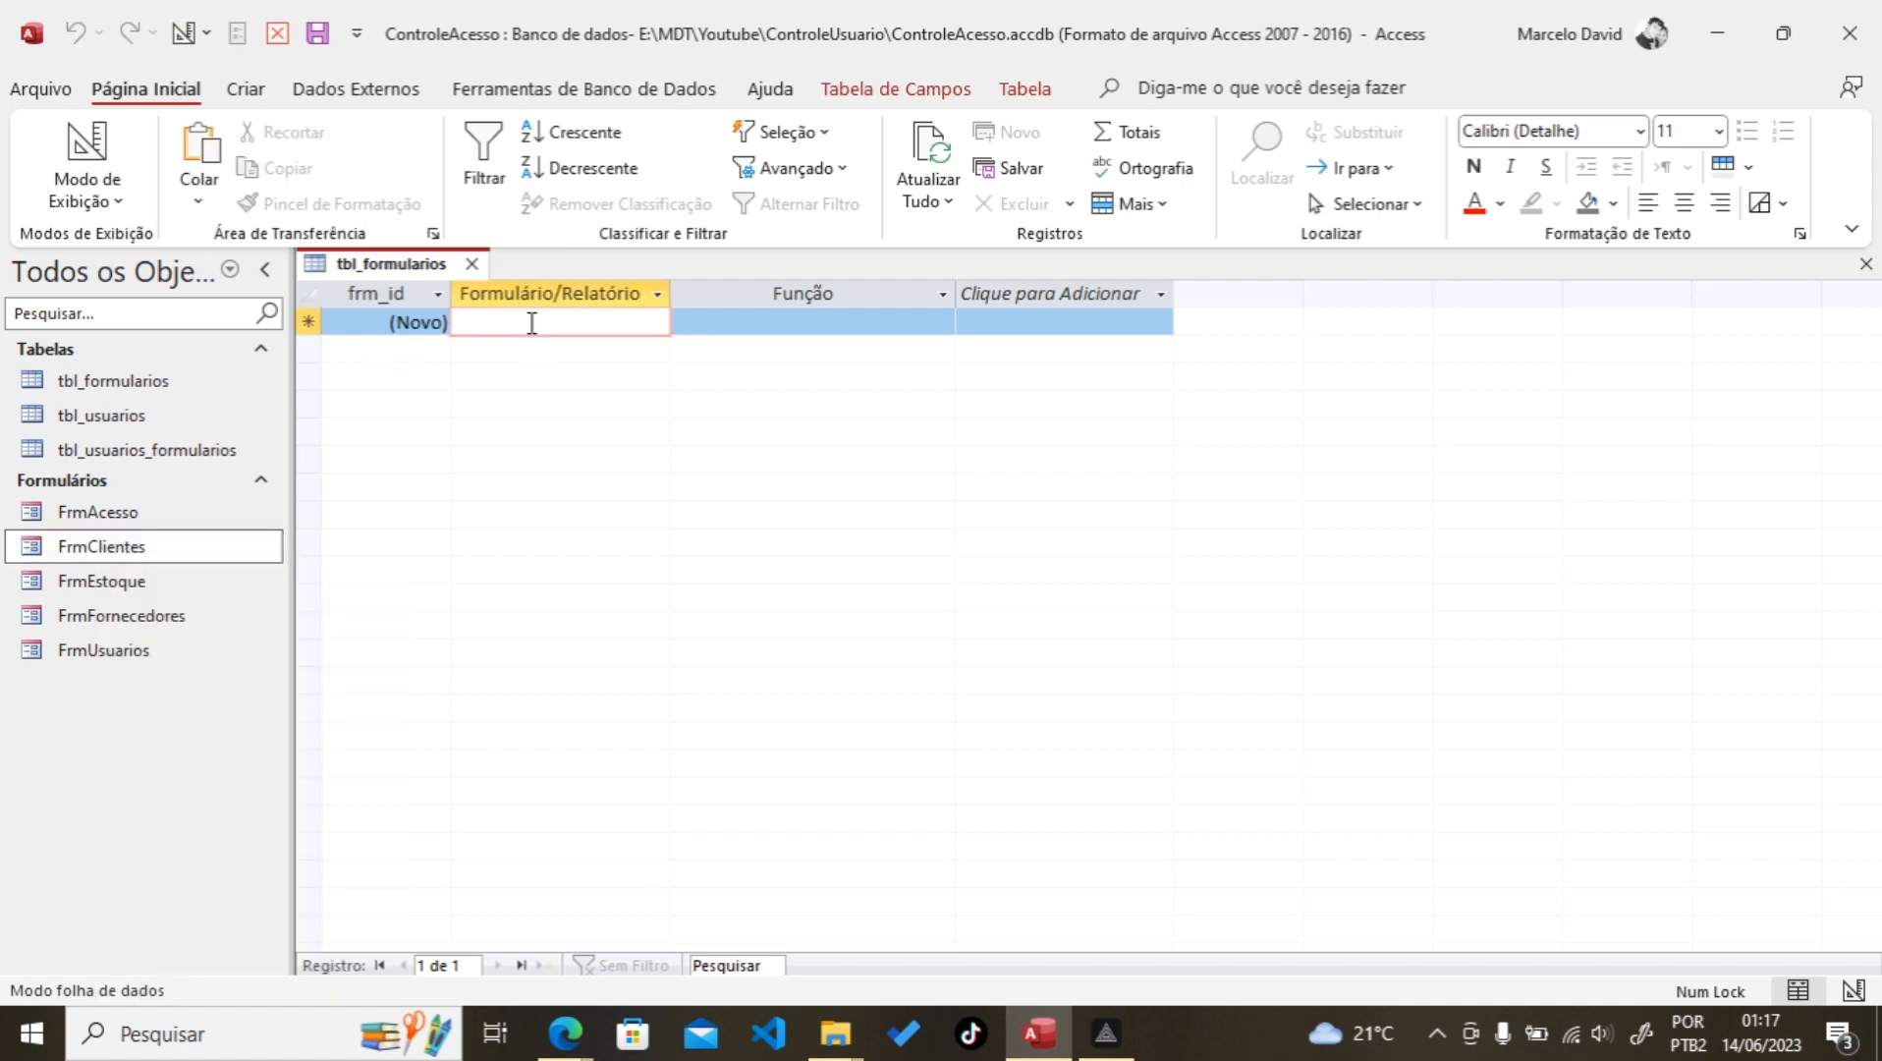
pyautogui.write('FrmClientes')
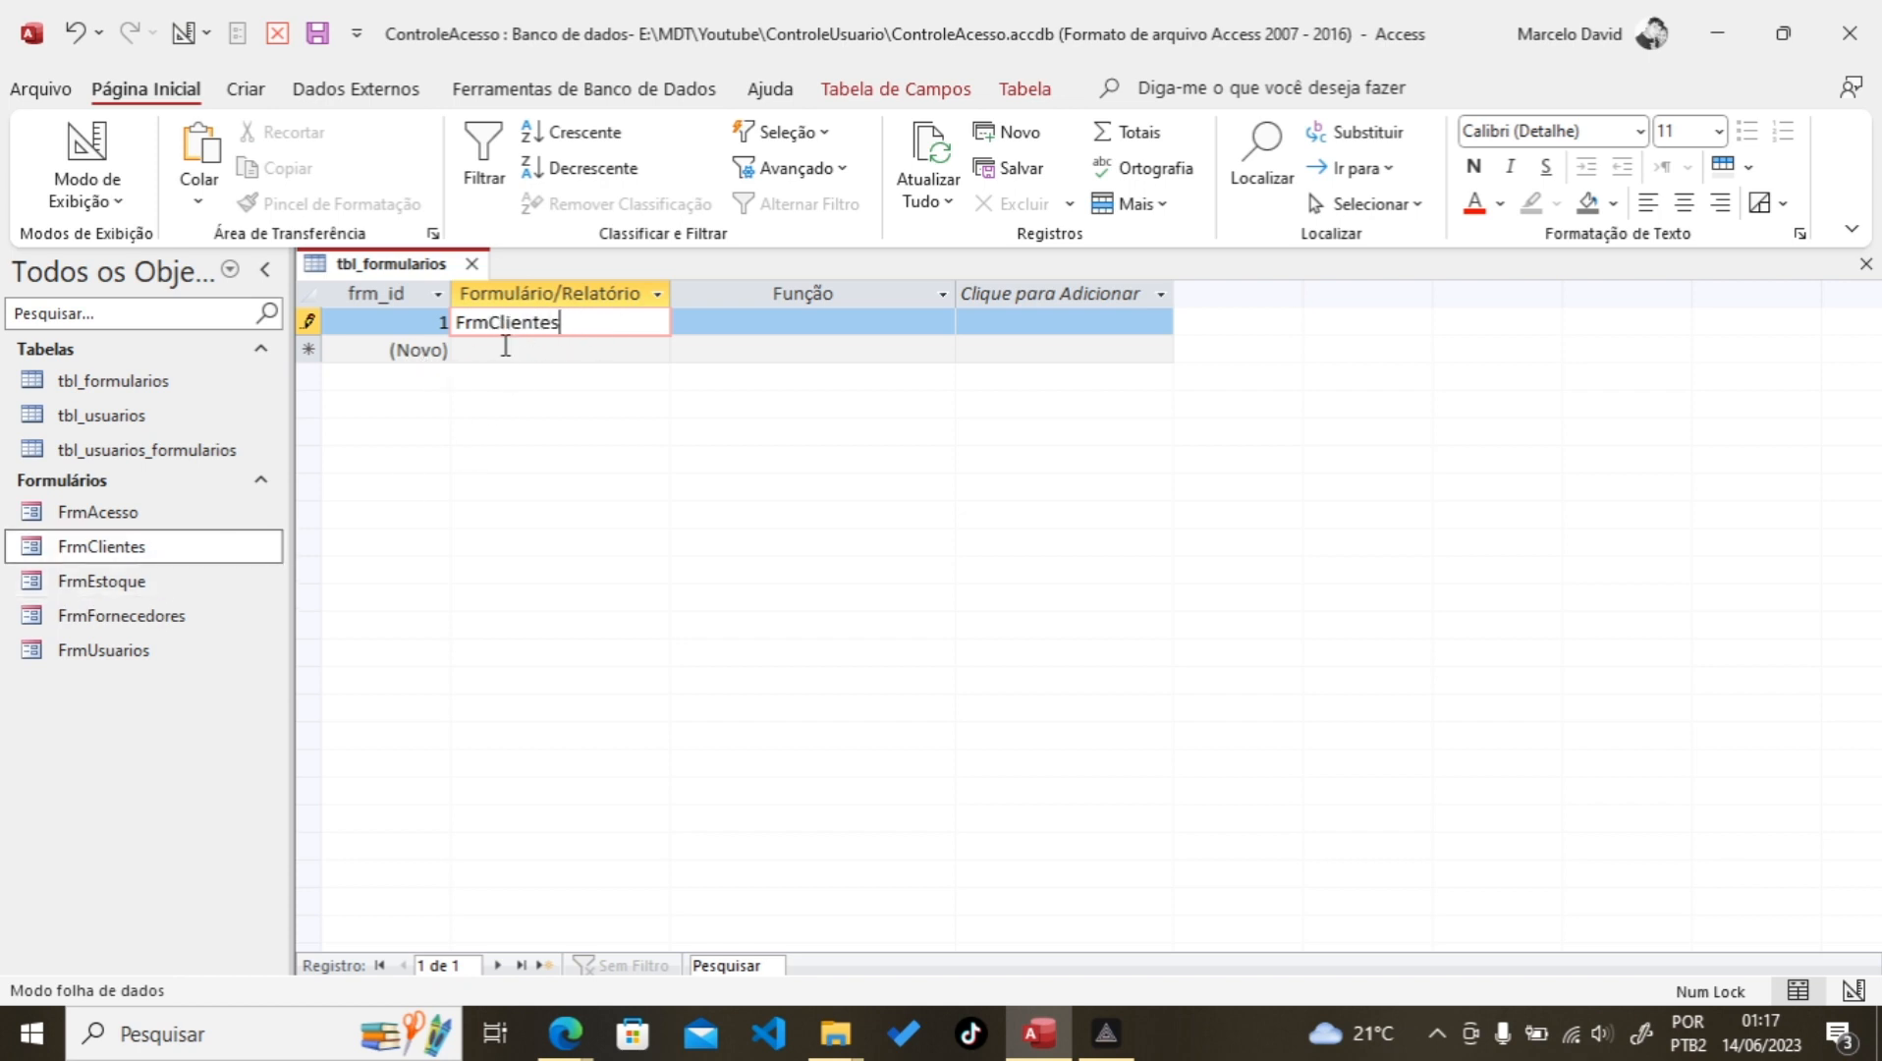
# Step: Add FrmEstoque, FrmFornecedores and FrmUsuarios as records 2 to 4
pyautogui.click(506, 347)
pyautogui.write('FrmEstoque')
pyautogui.click(520, 377)
pyautogui.write('FrmFornecedores')
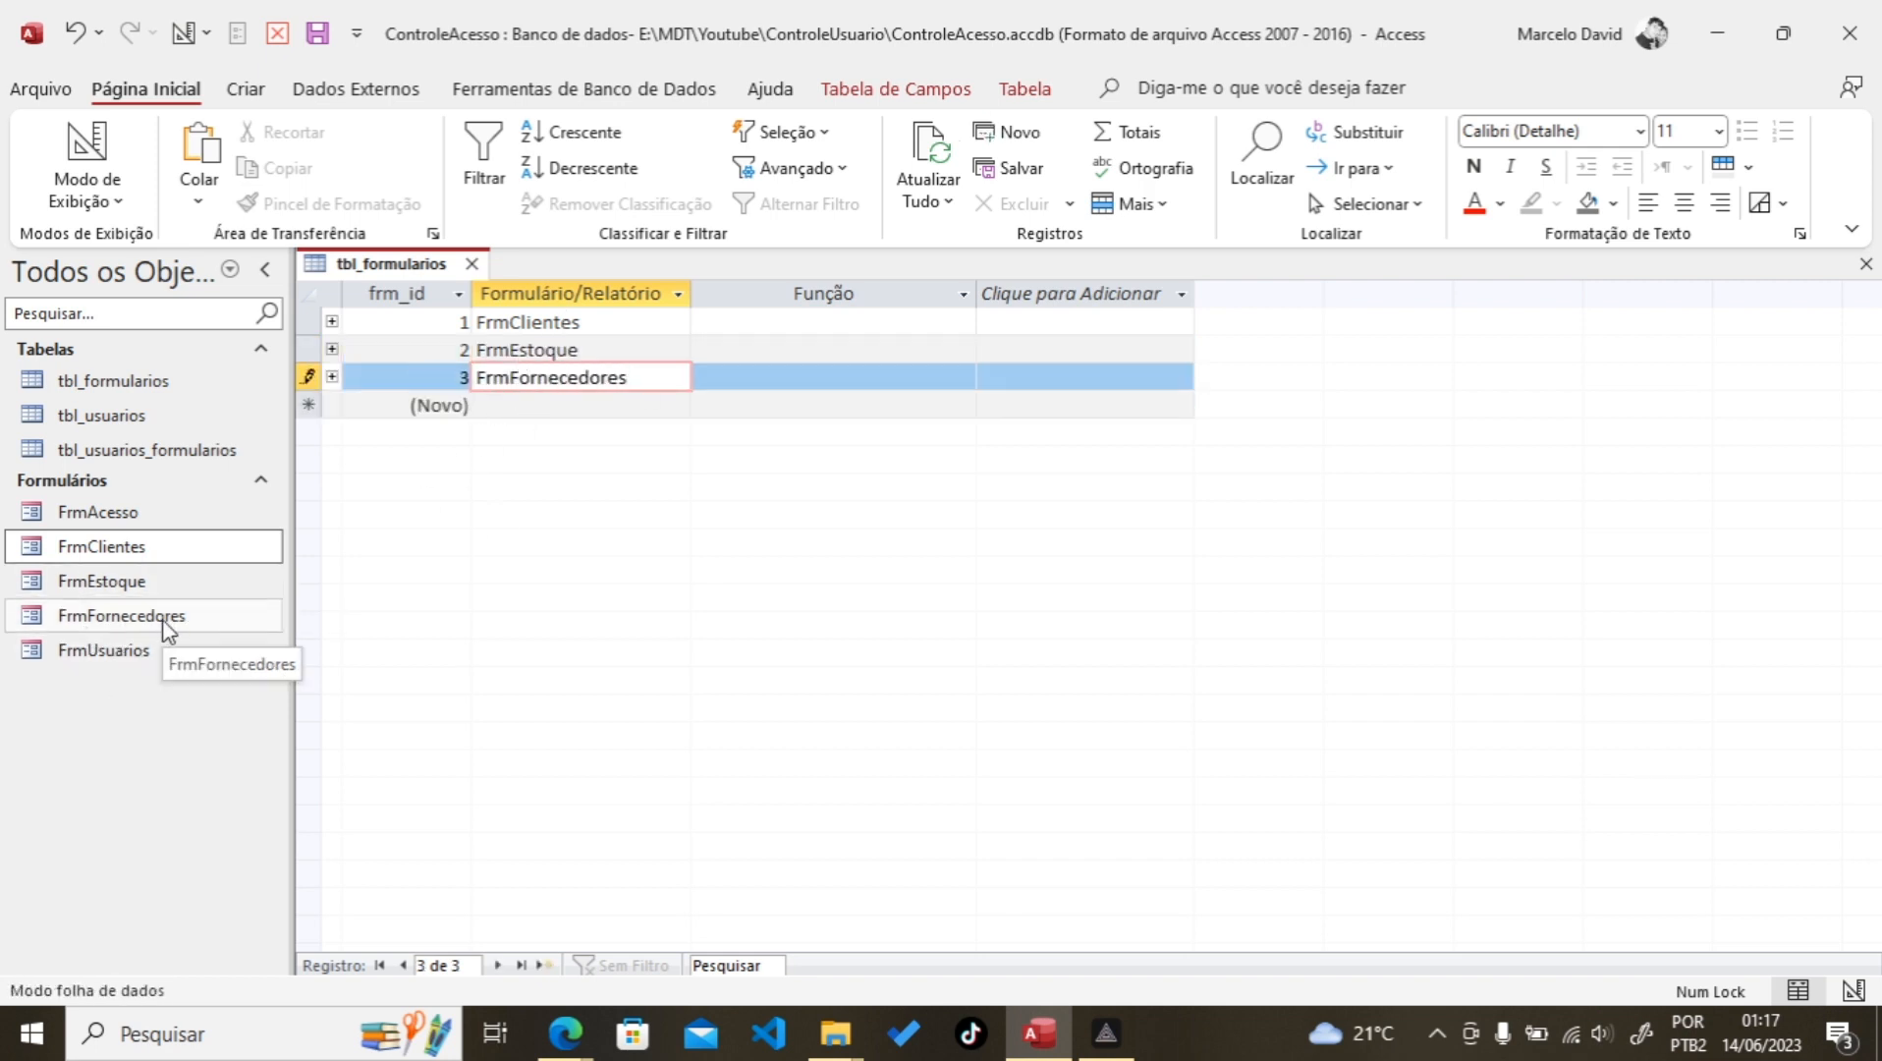
pyautogui.click(505, 400)
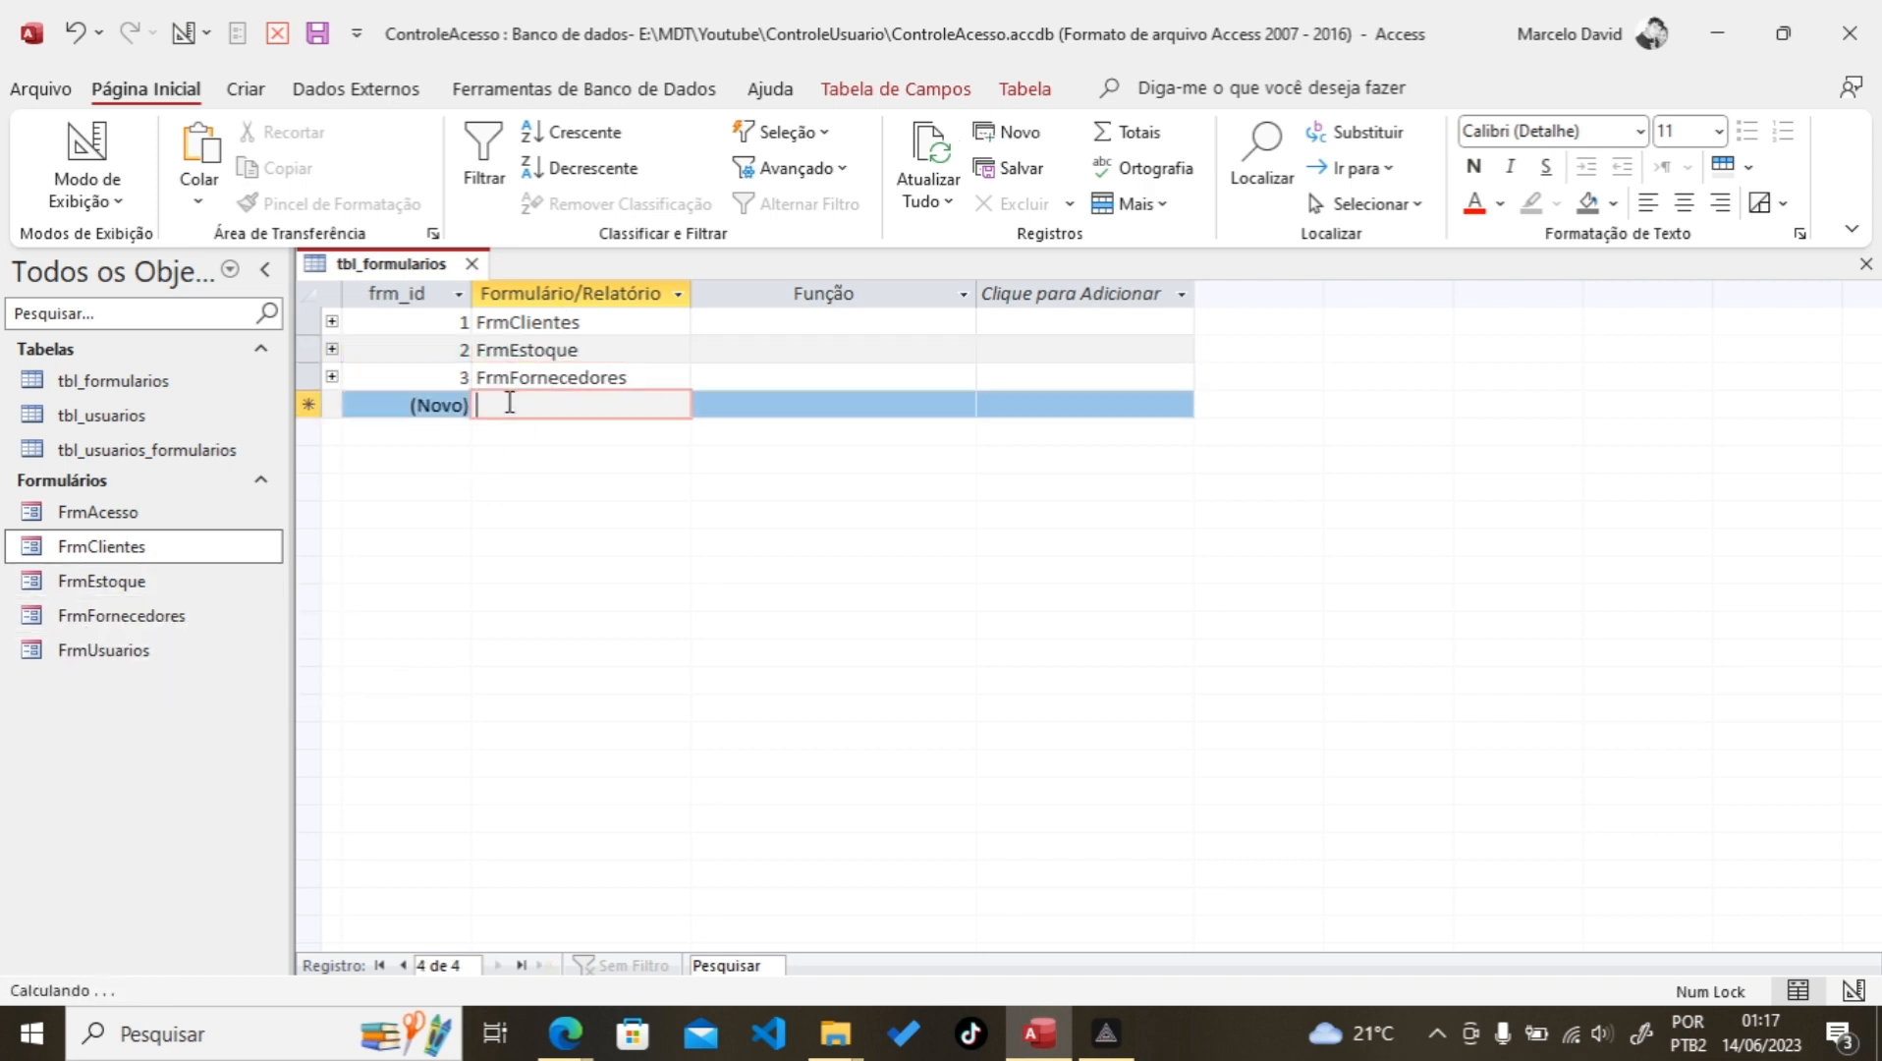
pyautogui.write('FrmUsuarios')
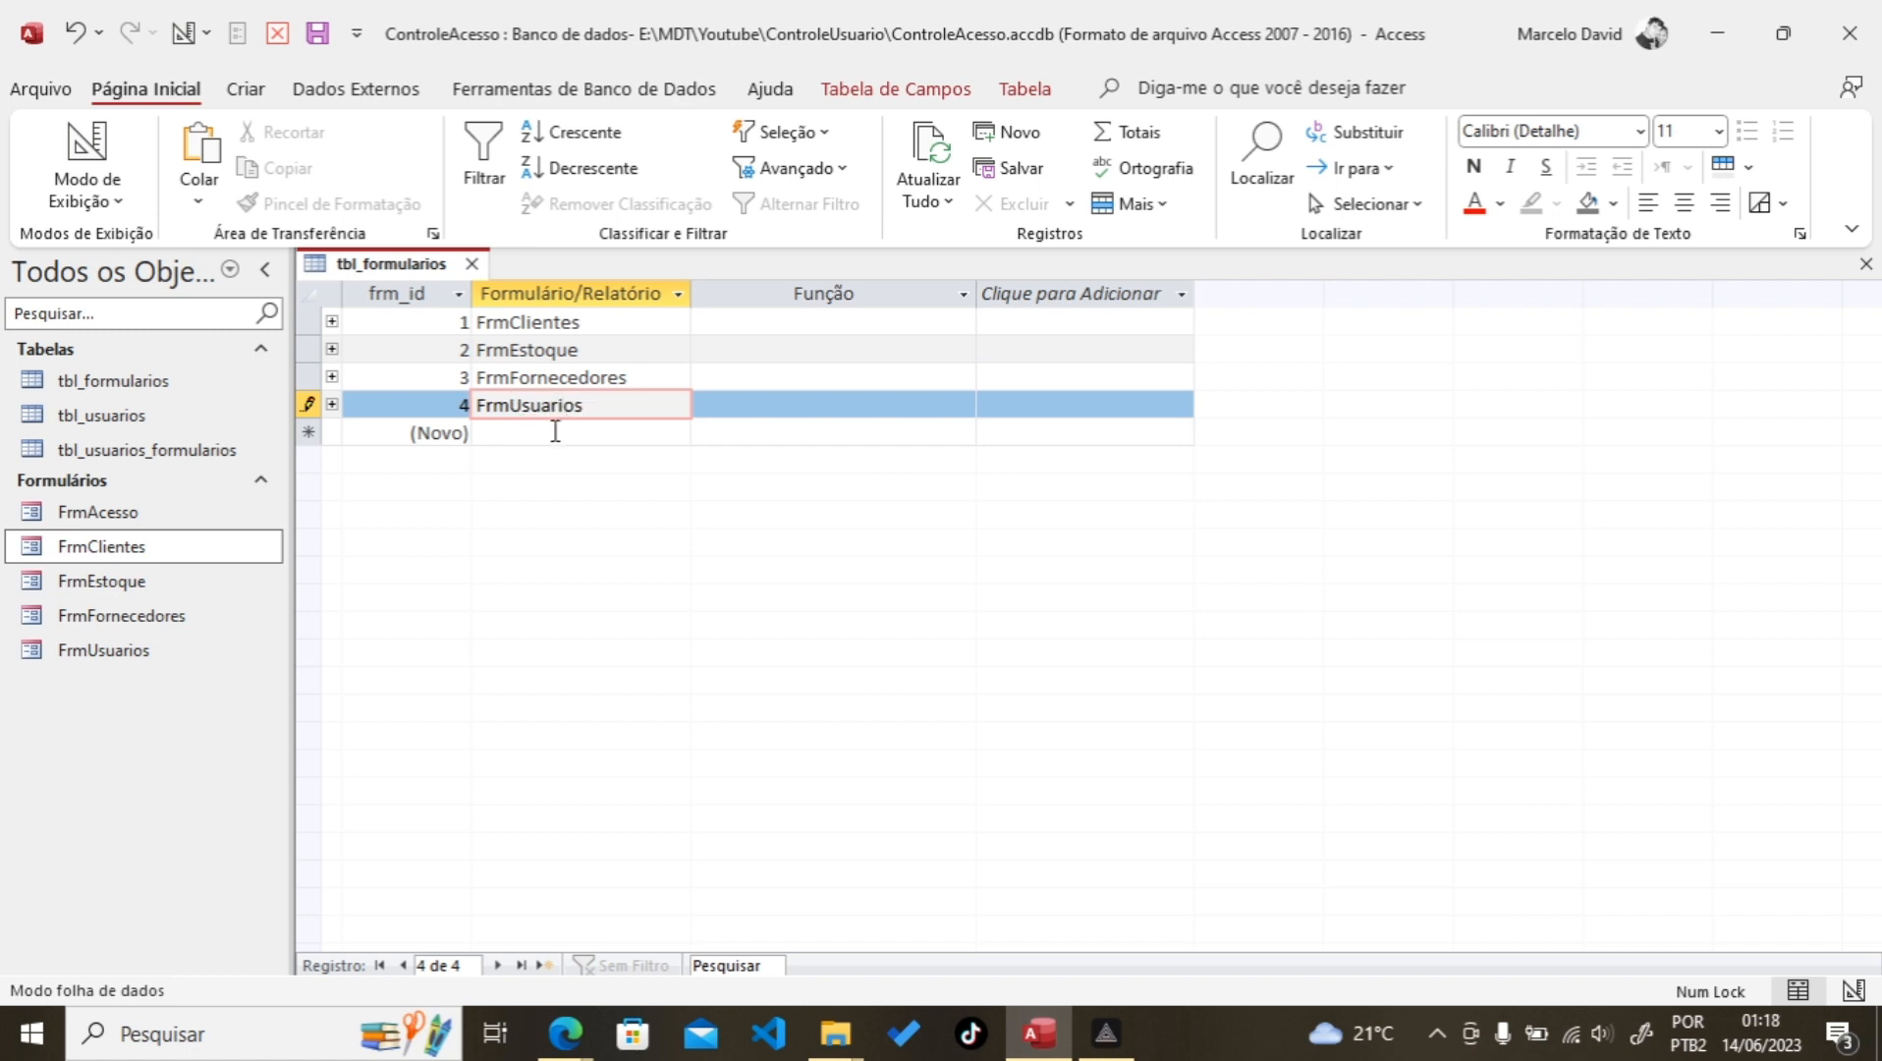
pyautogui.click(553, 438)
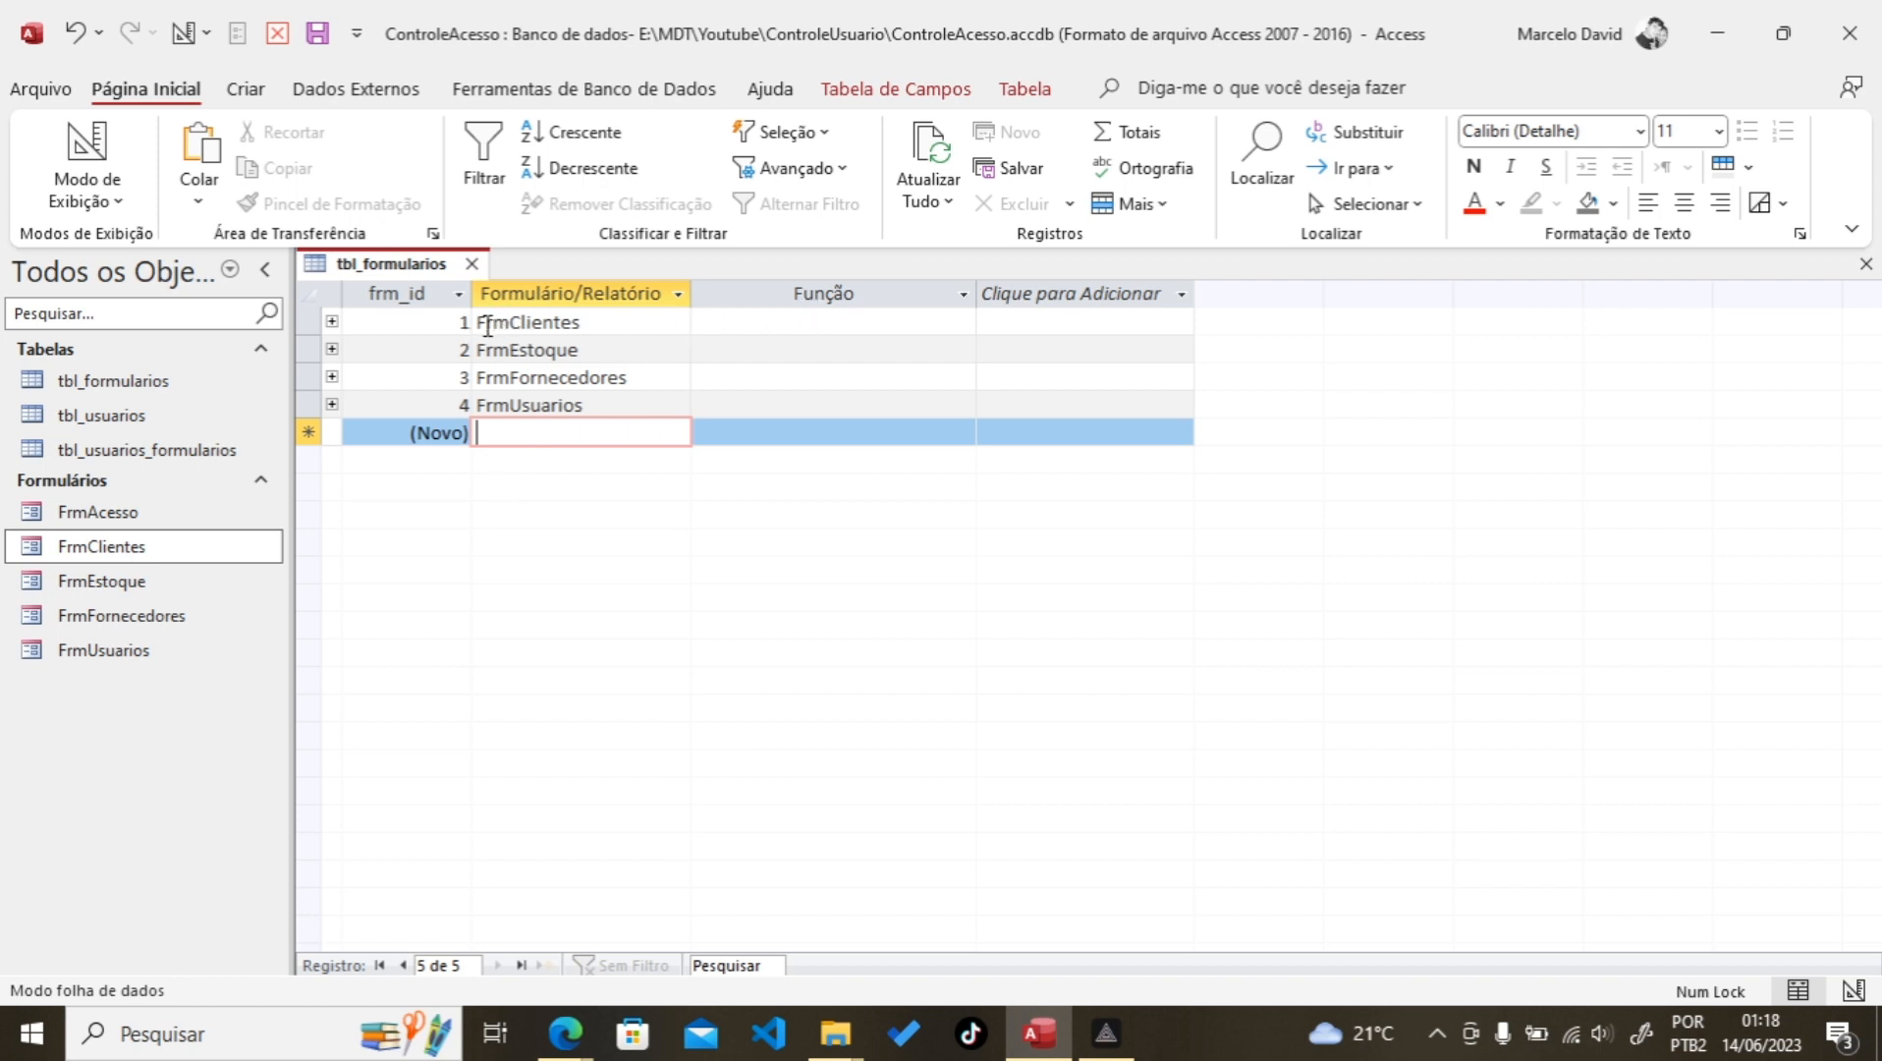
pyautogui.click(732, 324)
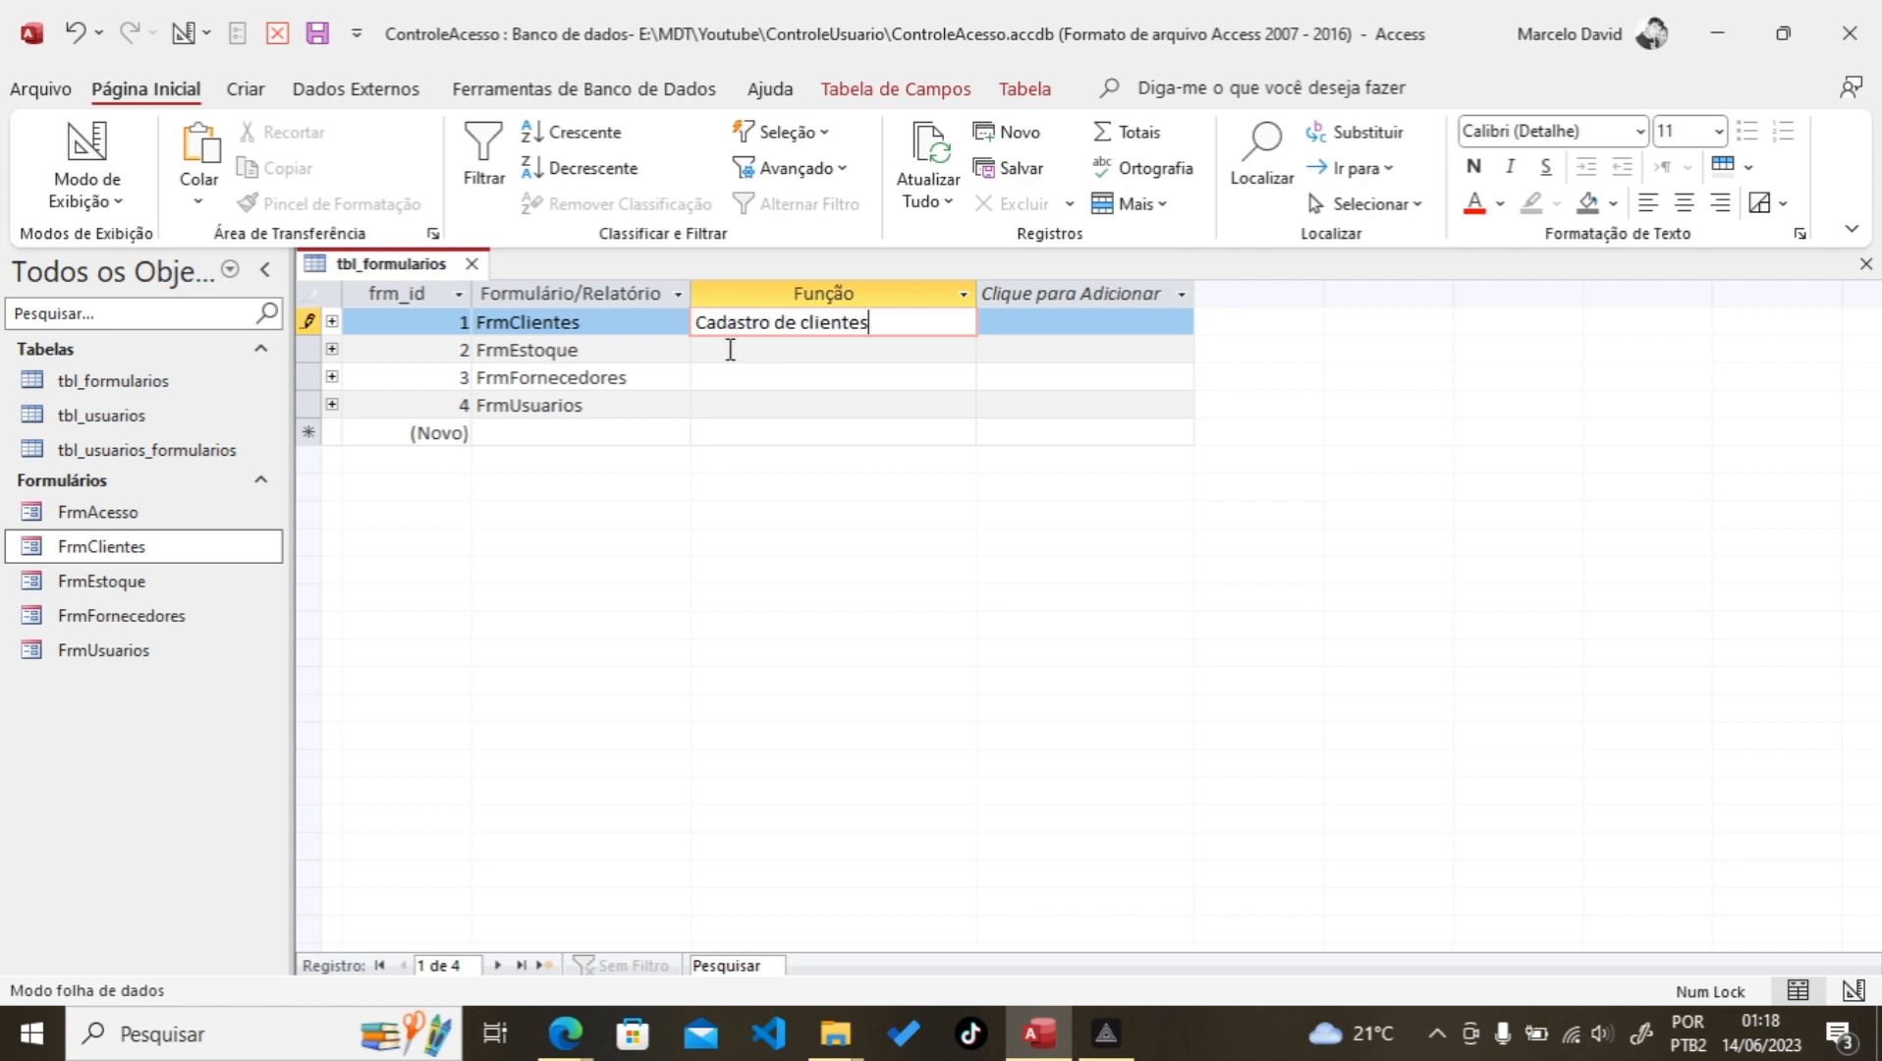
# Step: Enter Funções 'Manutenção de estoque', 'Cadastro de fornecedores', 'Cadastro de usuários', then close tbl_formularios
pyautogui.click(730, 350)
pyautogui.write('Manutenção de estoque')
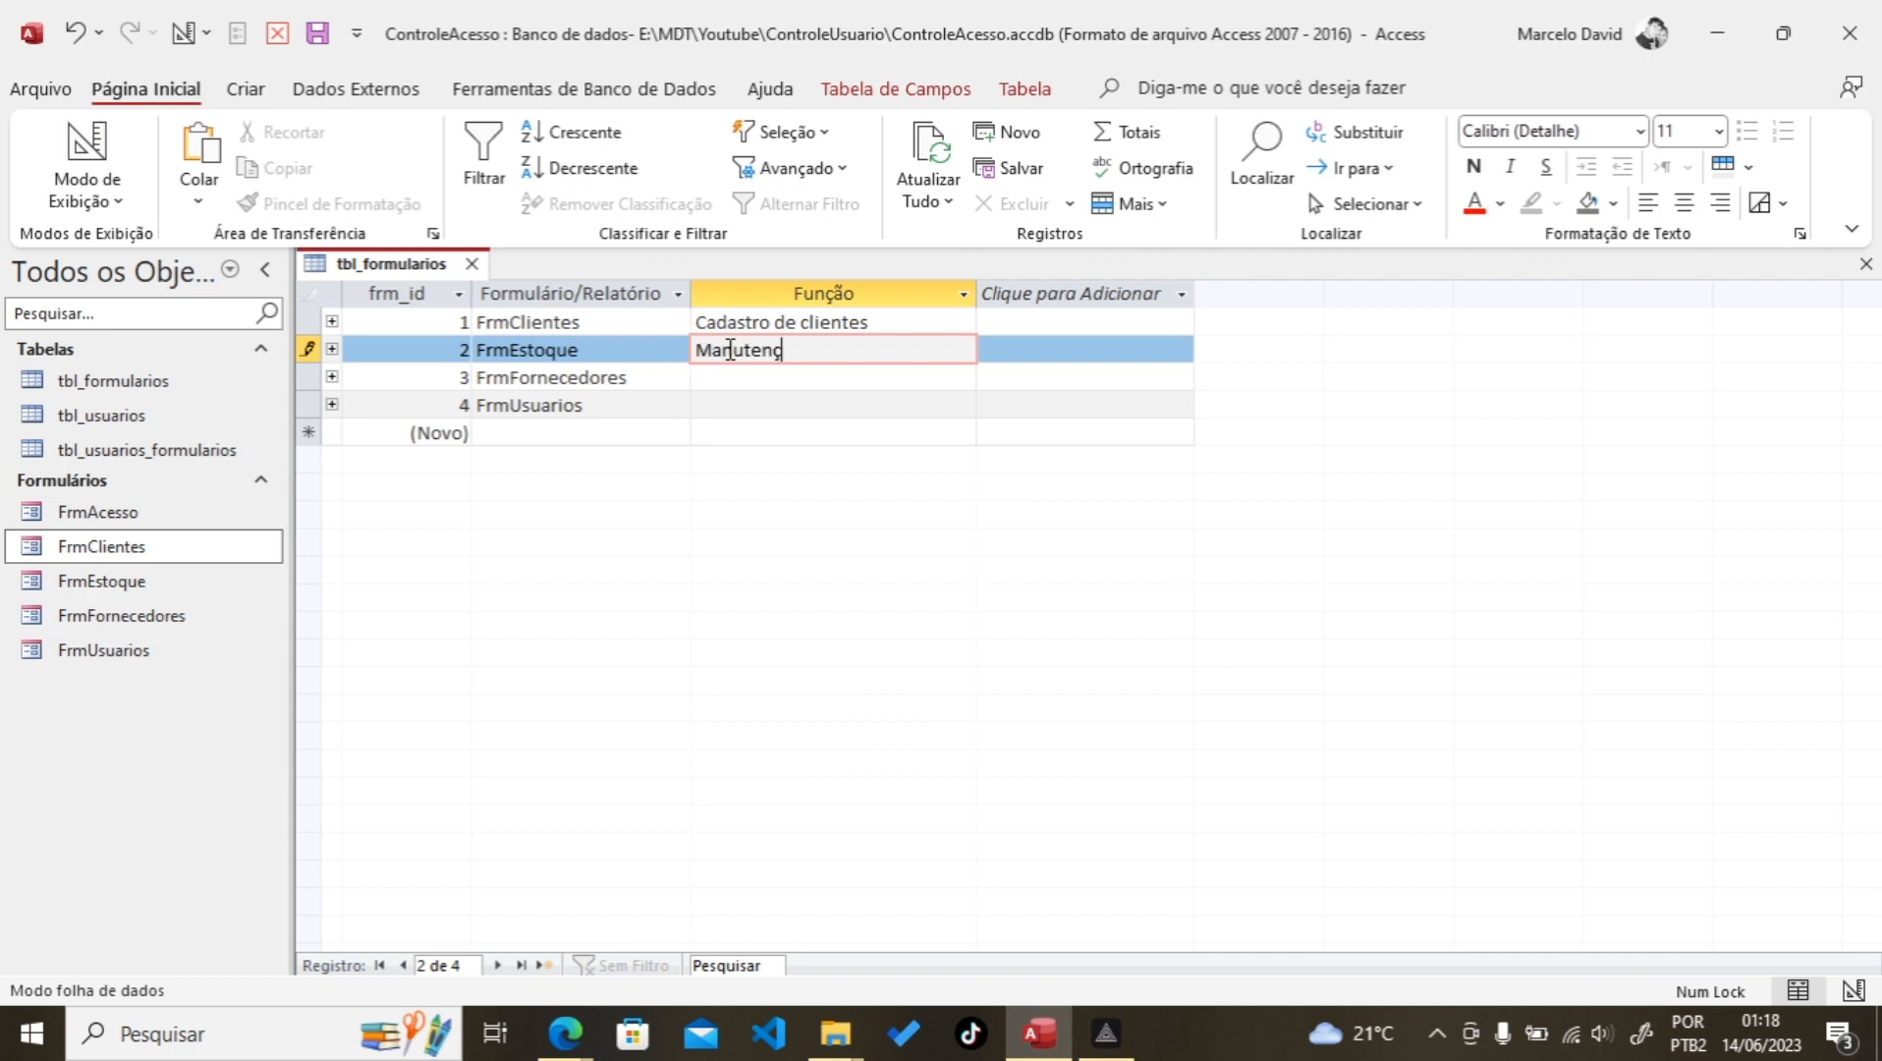
pyautogui.click(736, 383)
pyautogui.write('Cadastro de fornecedores')
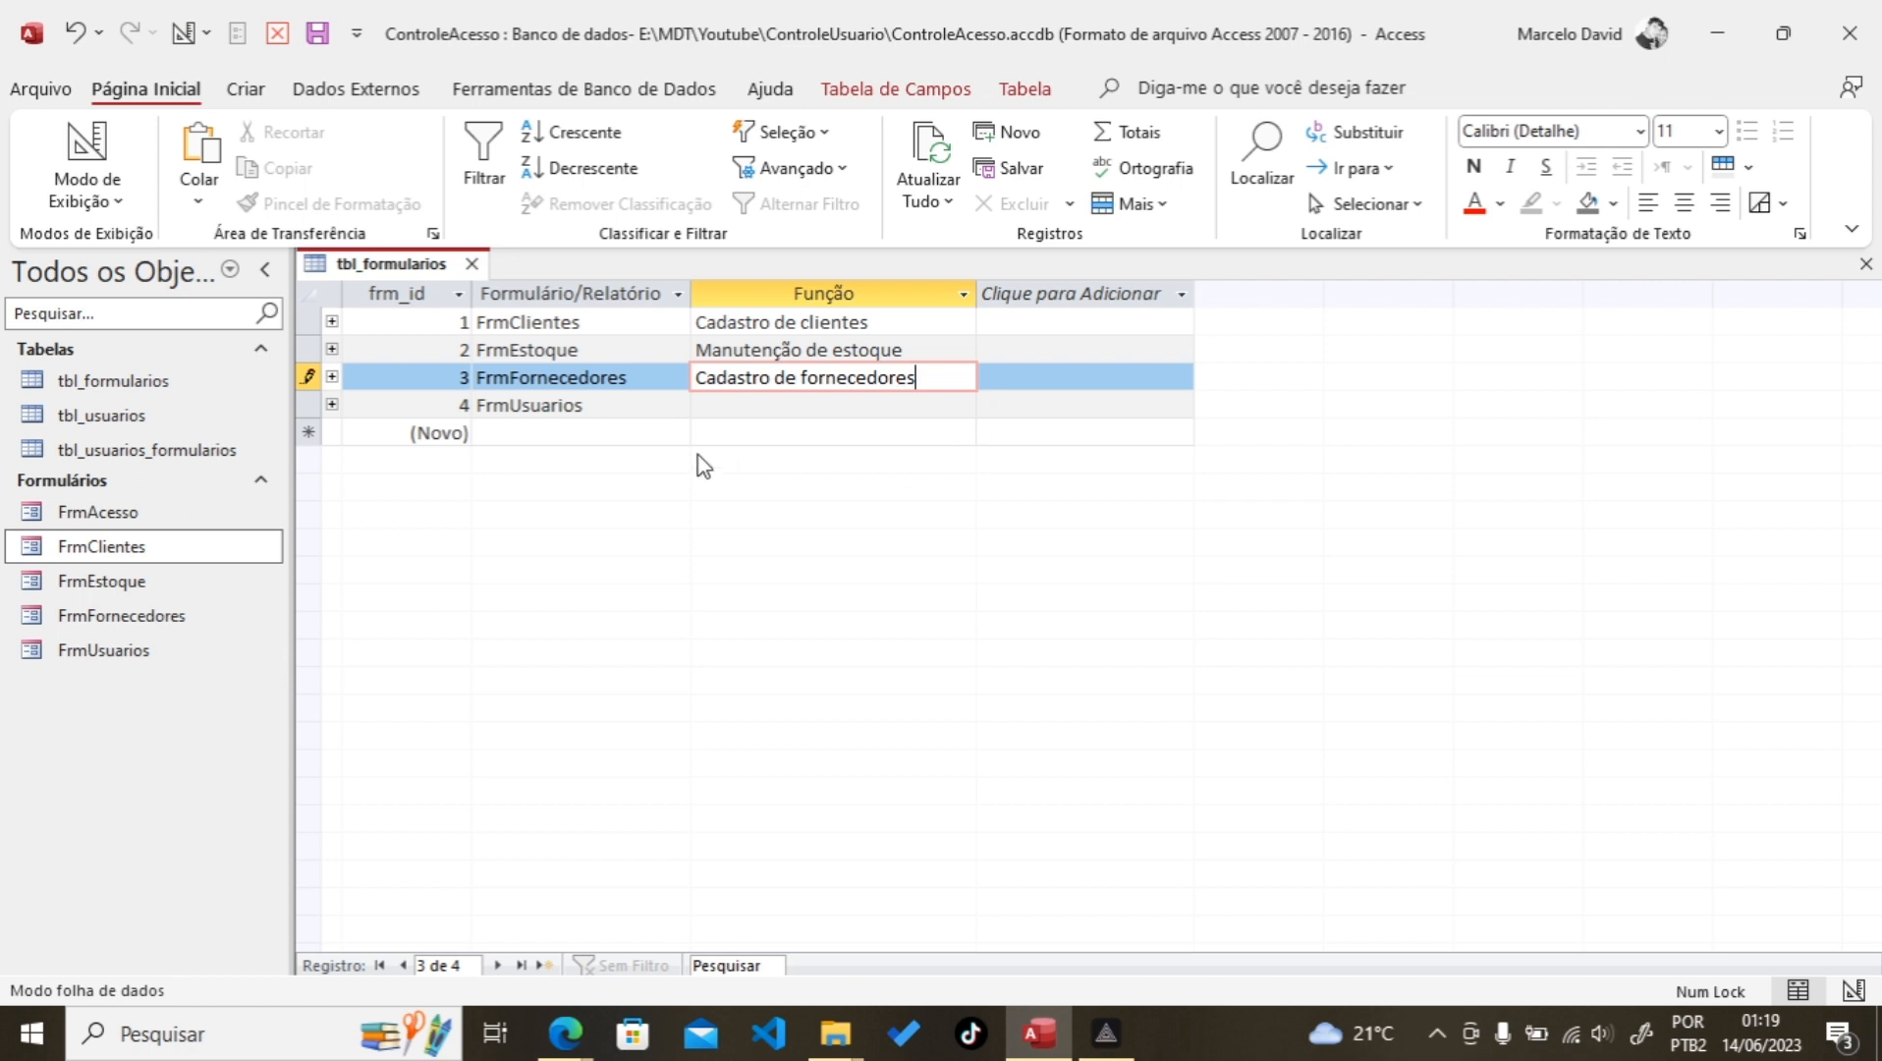
pyautogui.click(732, 406)
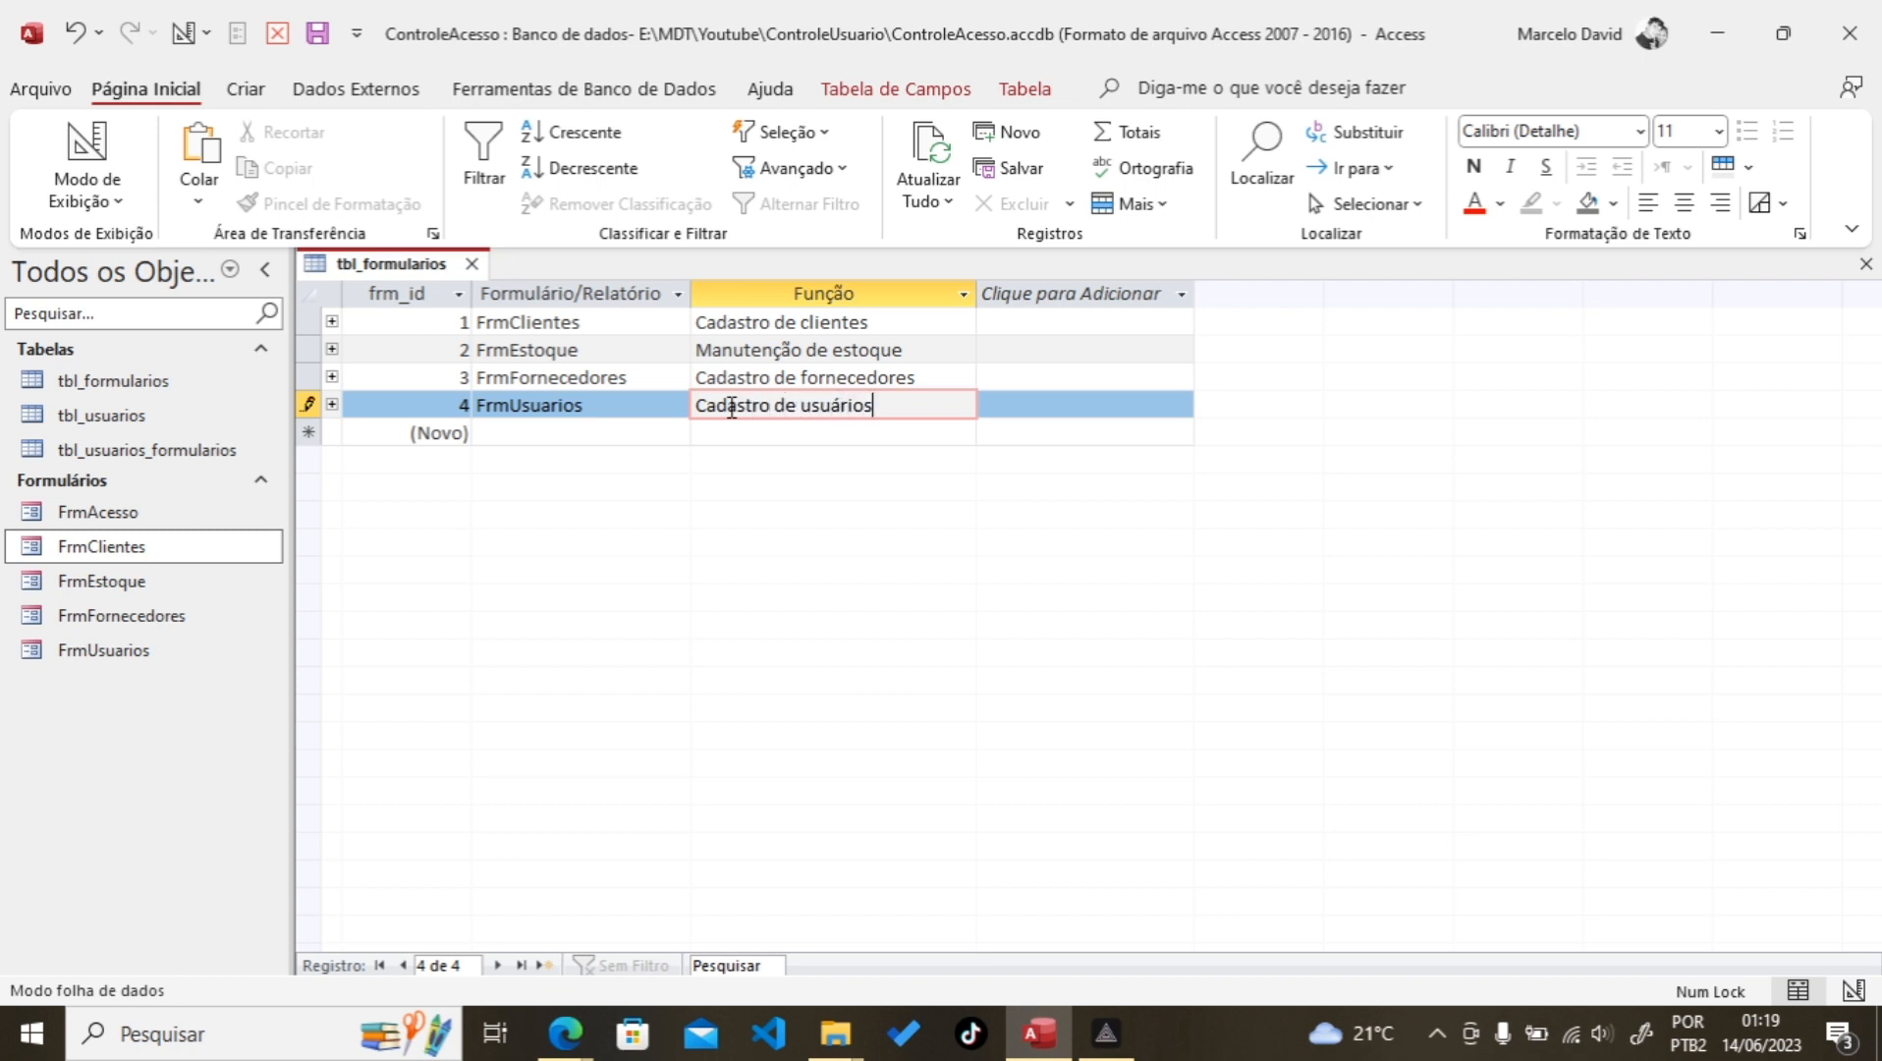
pyautogui.write('Cadastro de usuários')
pyautogui.click(749, 436)
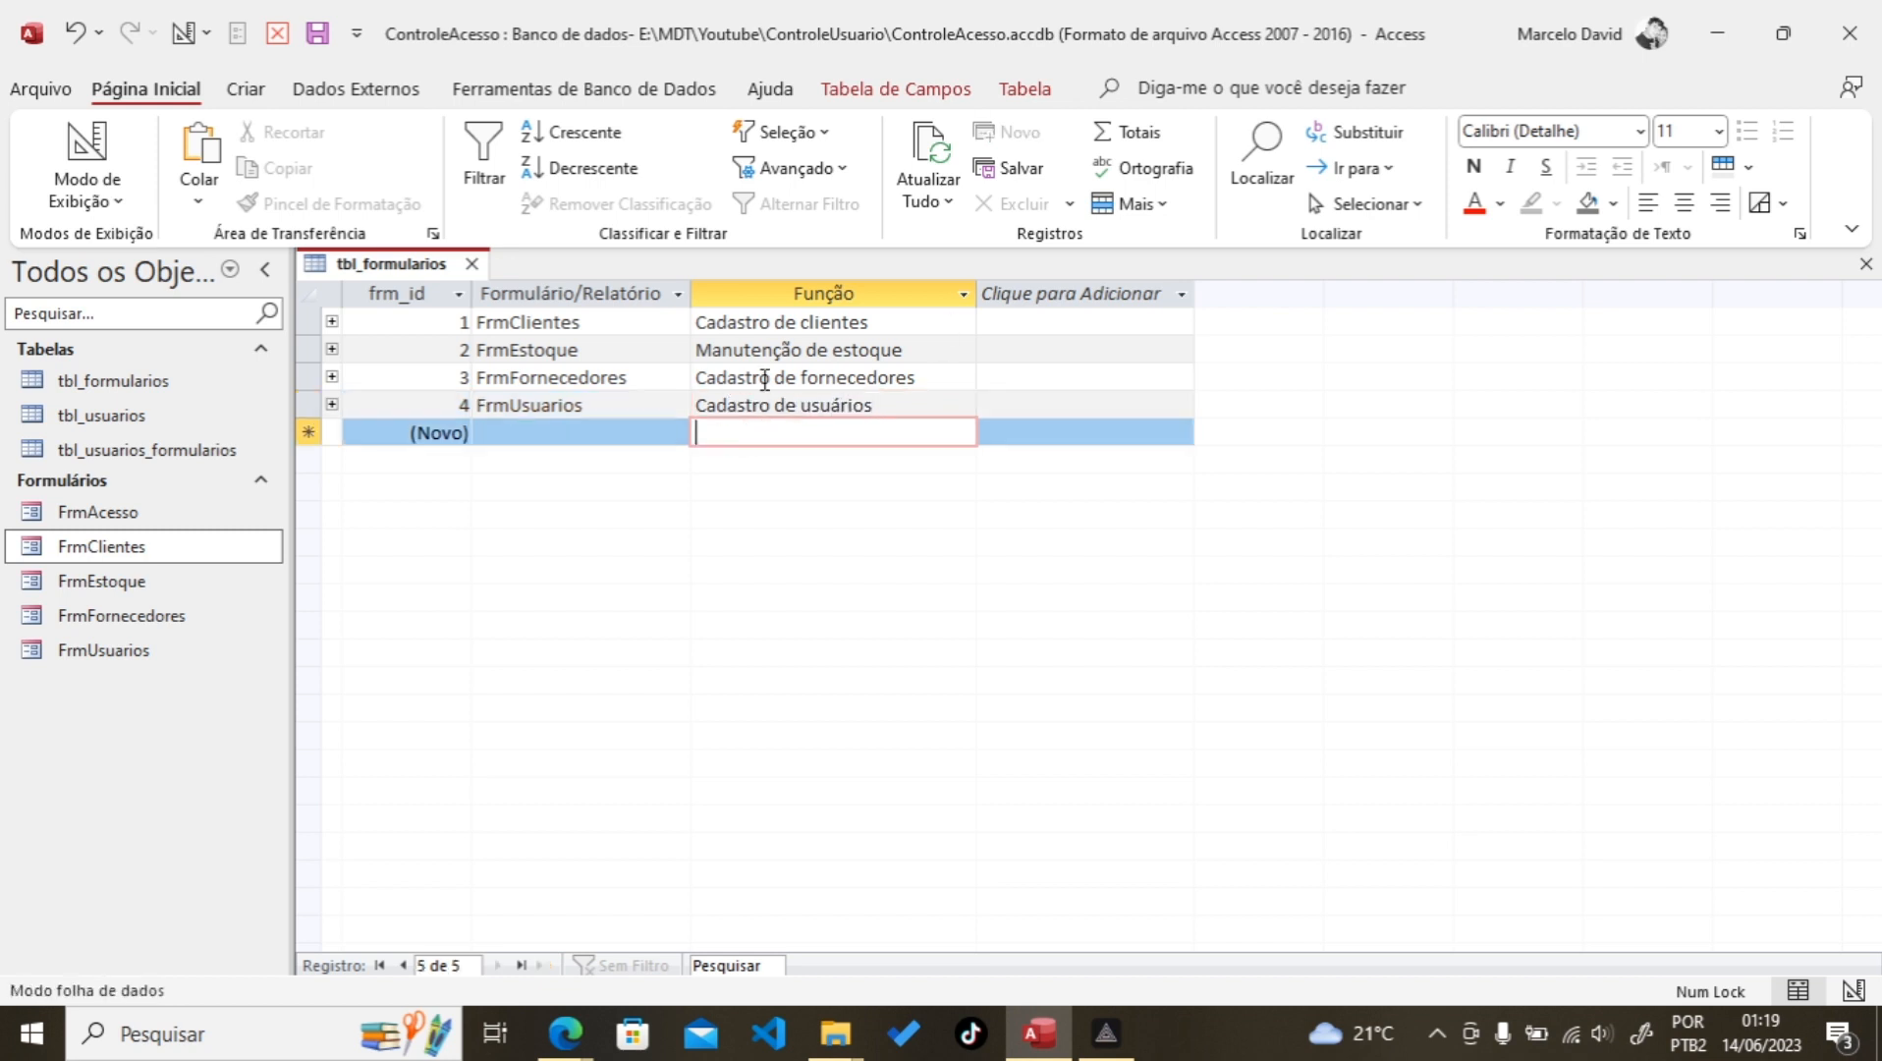
pyautogui.click(472, 265)
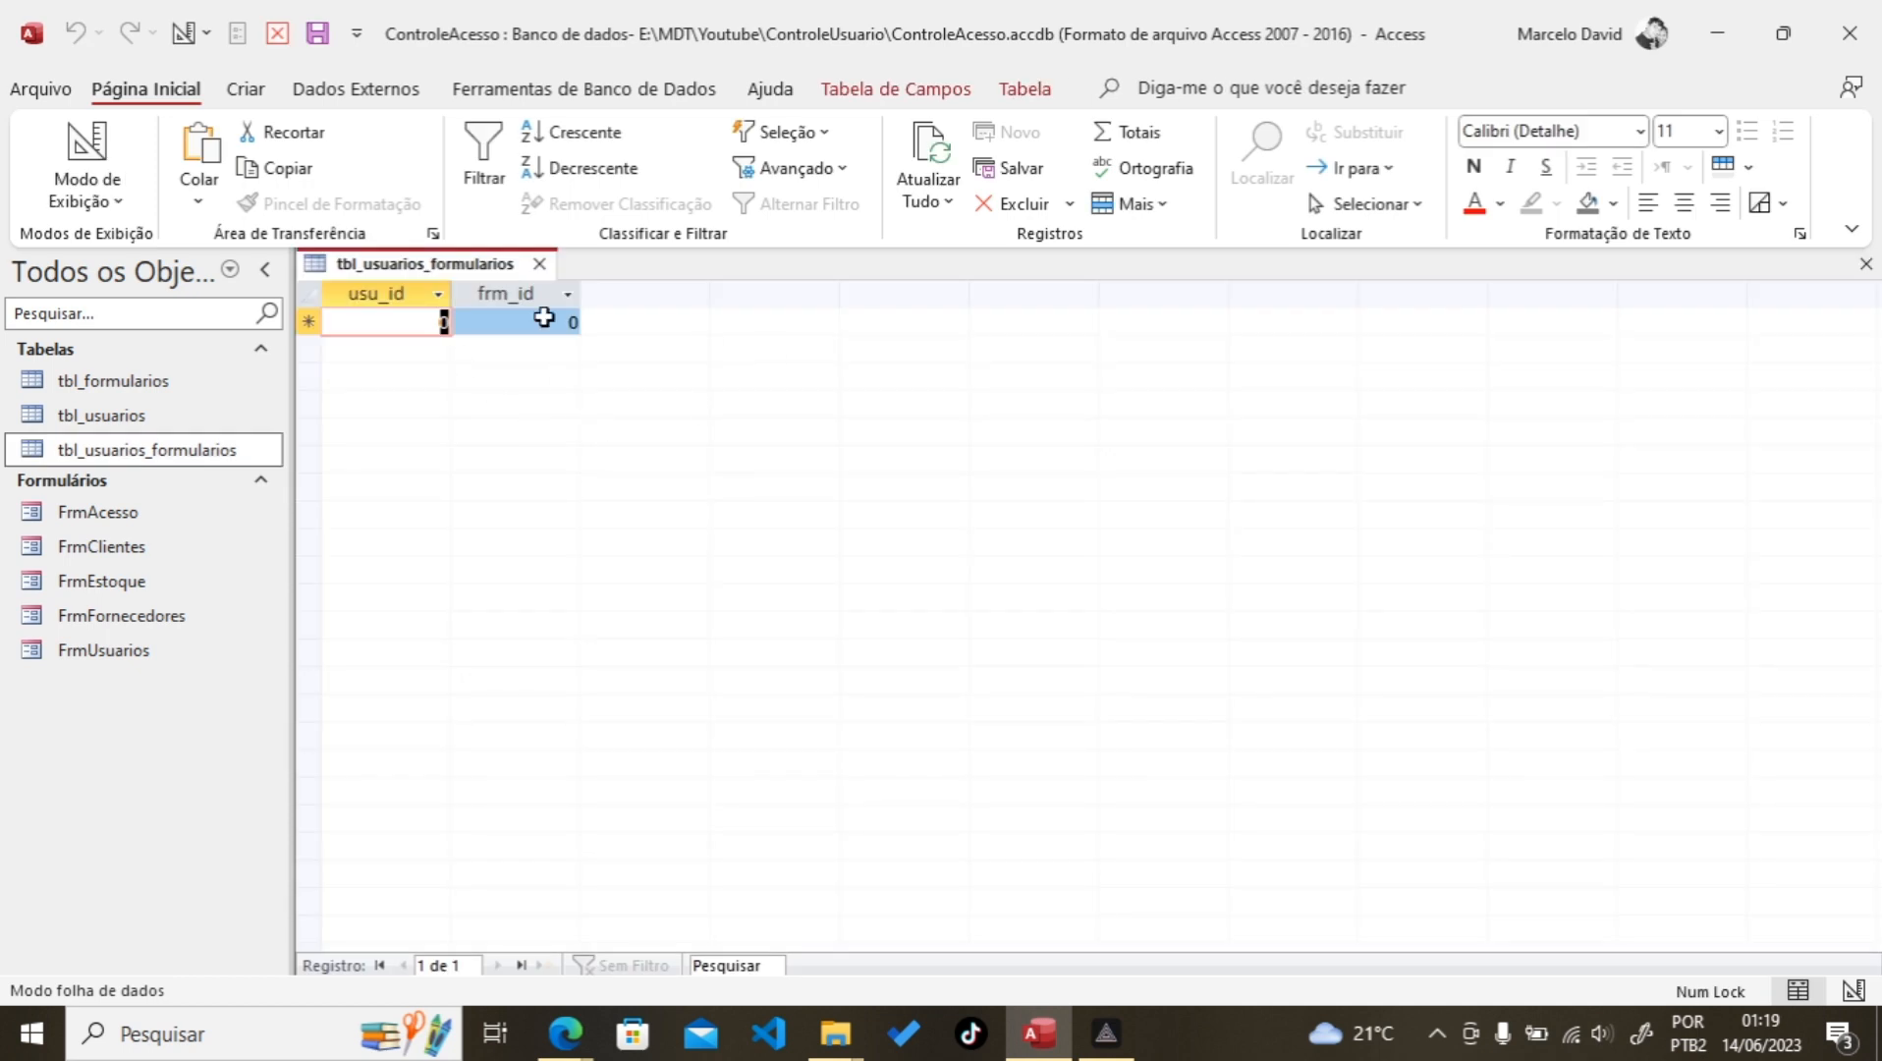
# Step: Close tbl_usuarios_formularios and review the frm_id values in tbl_formularios
pyautogui.click(546, 262)
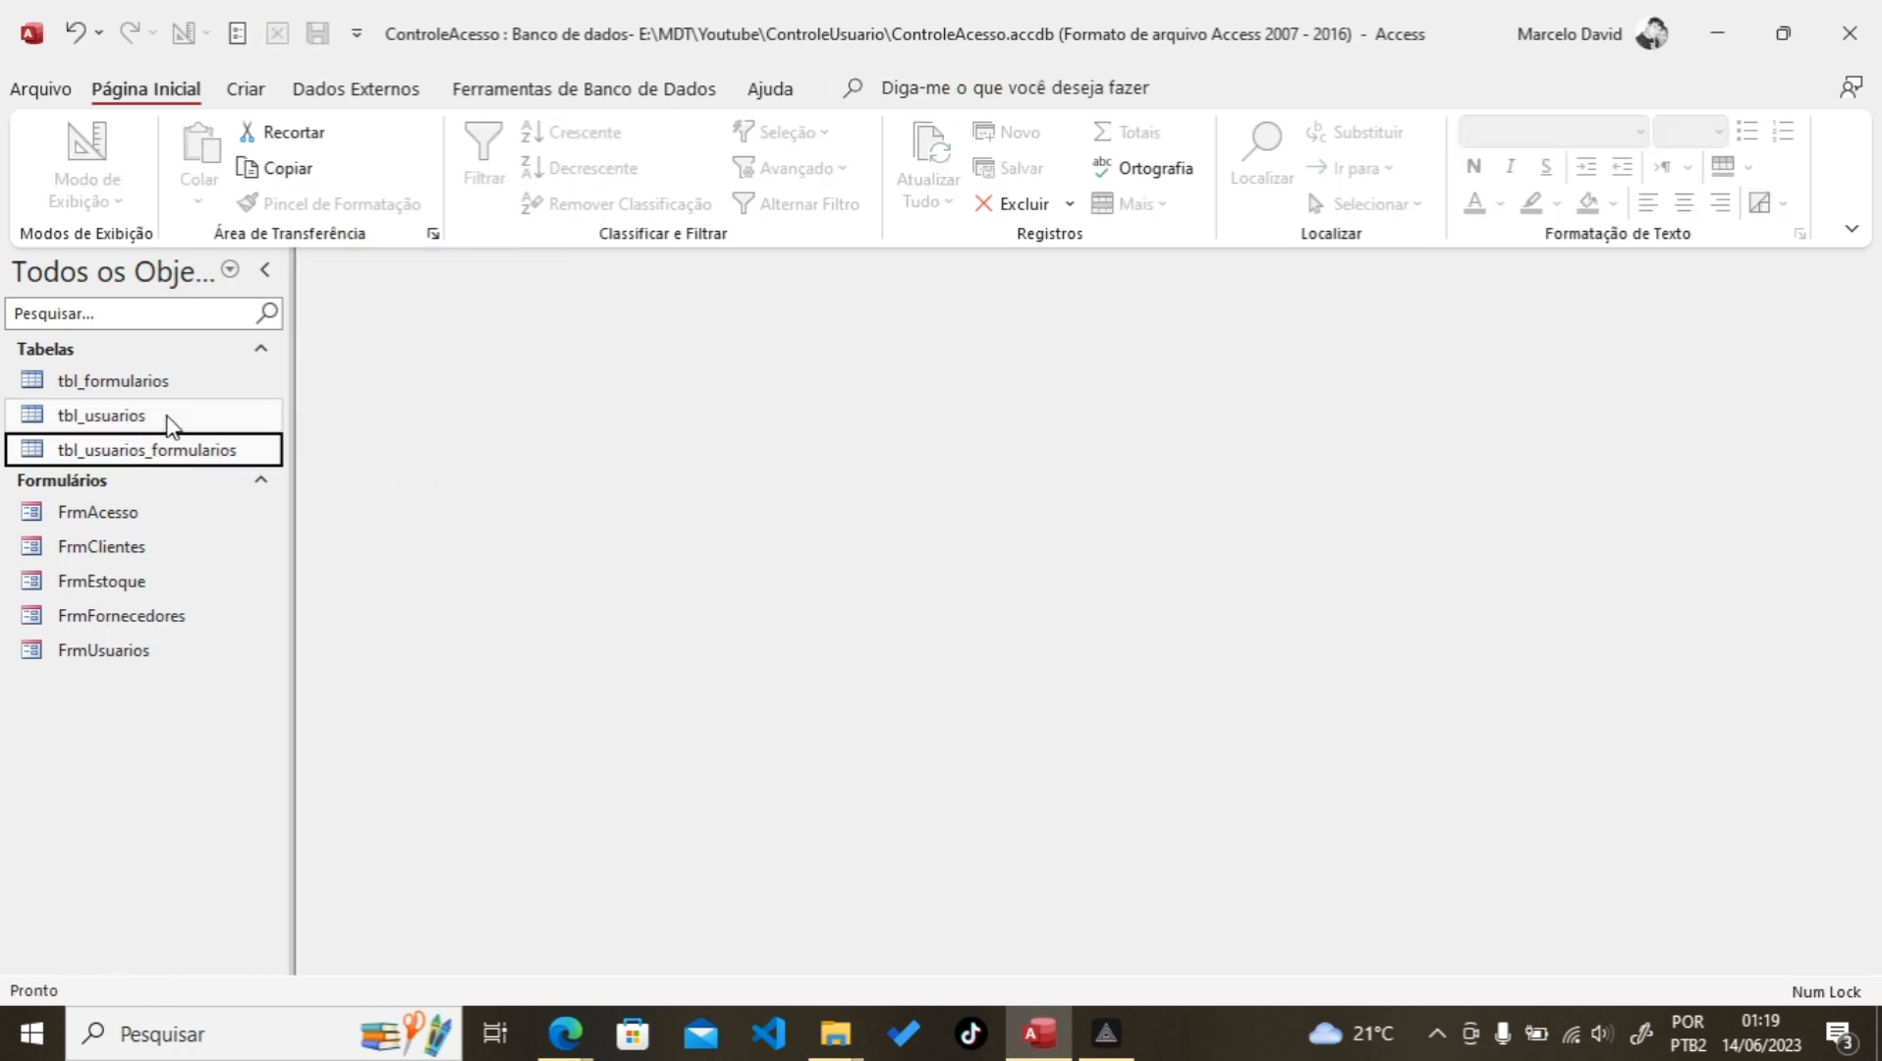
pyautogui.doubleClick(123, 381)
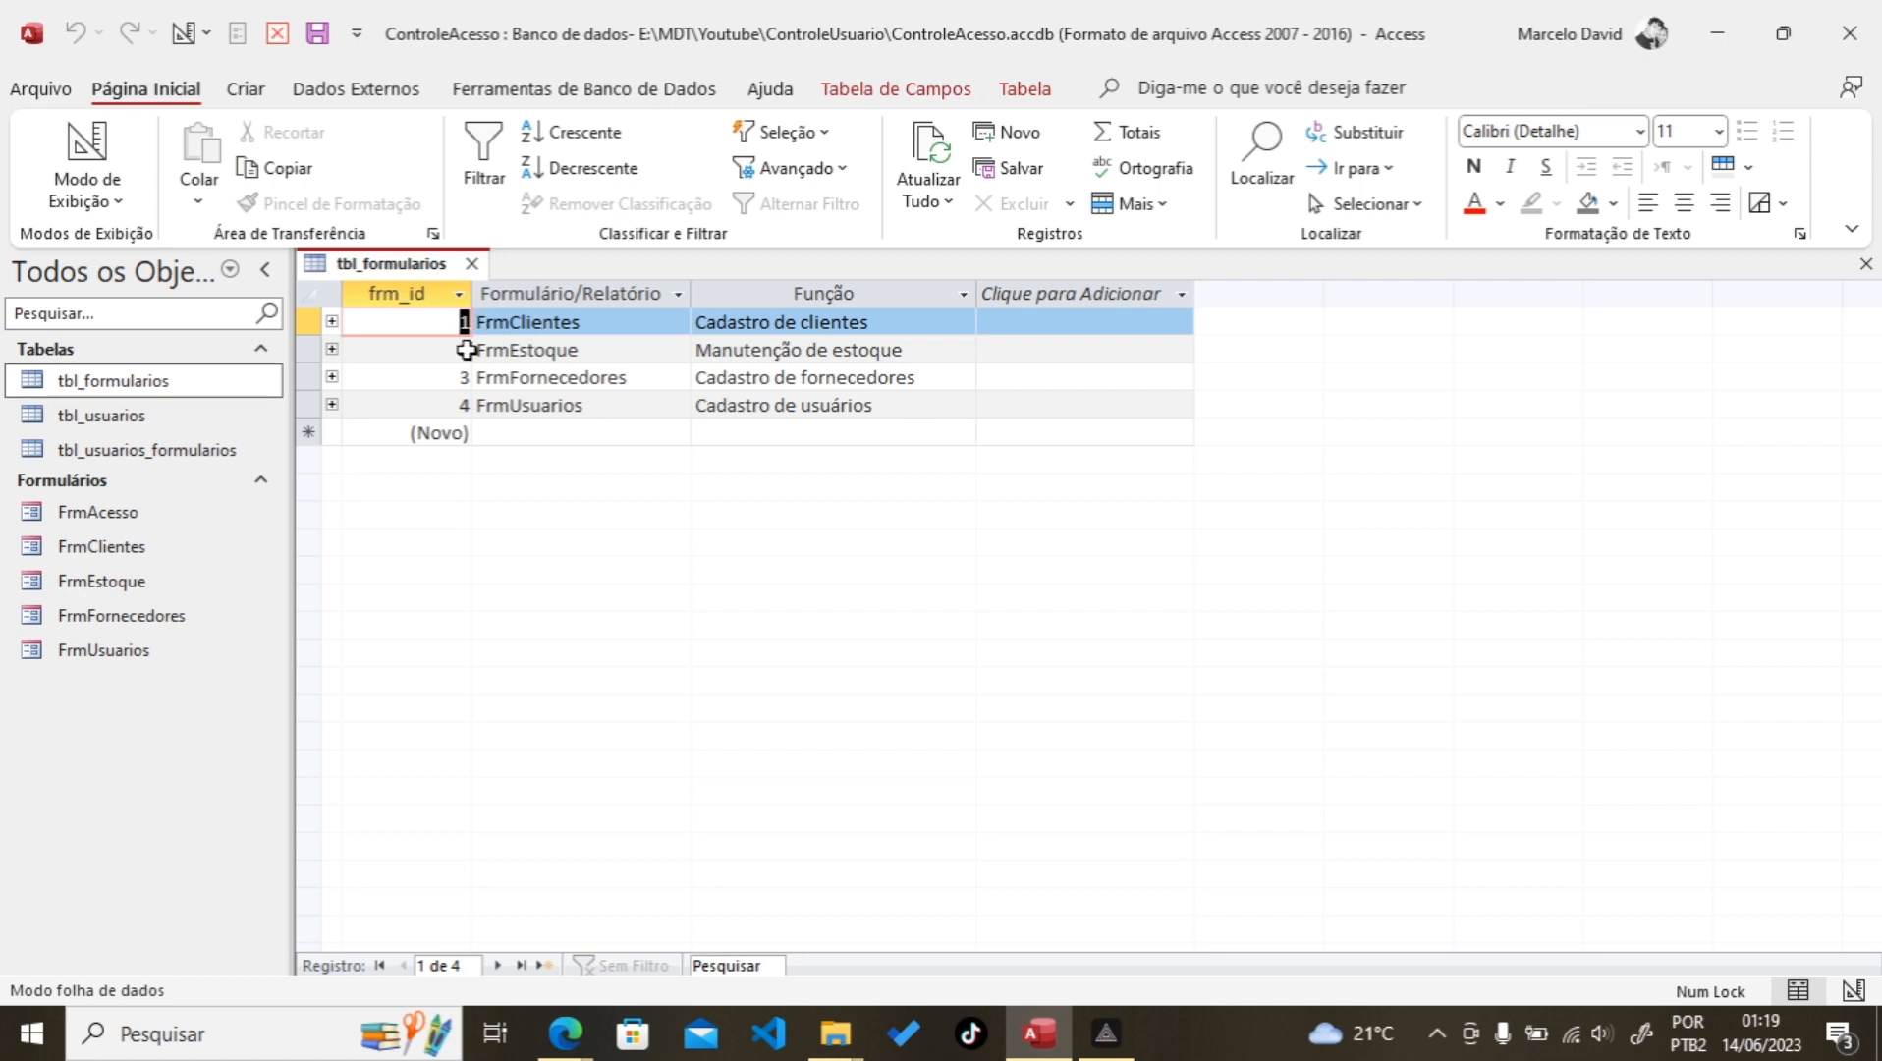
pyautogui.click(438, 350)
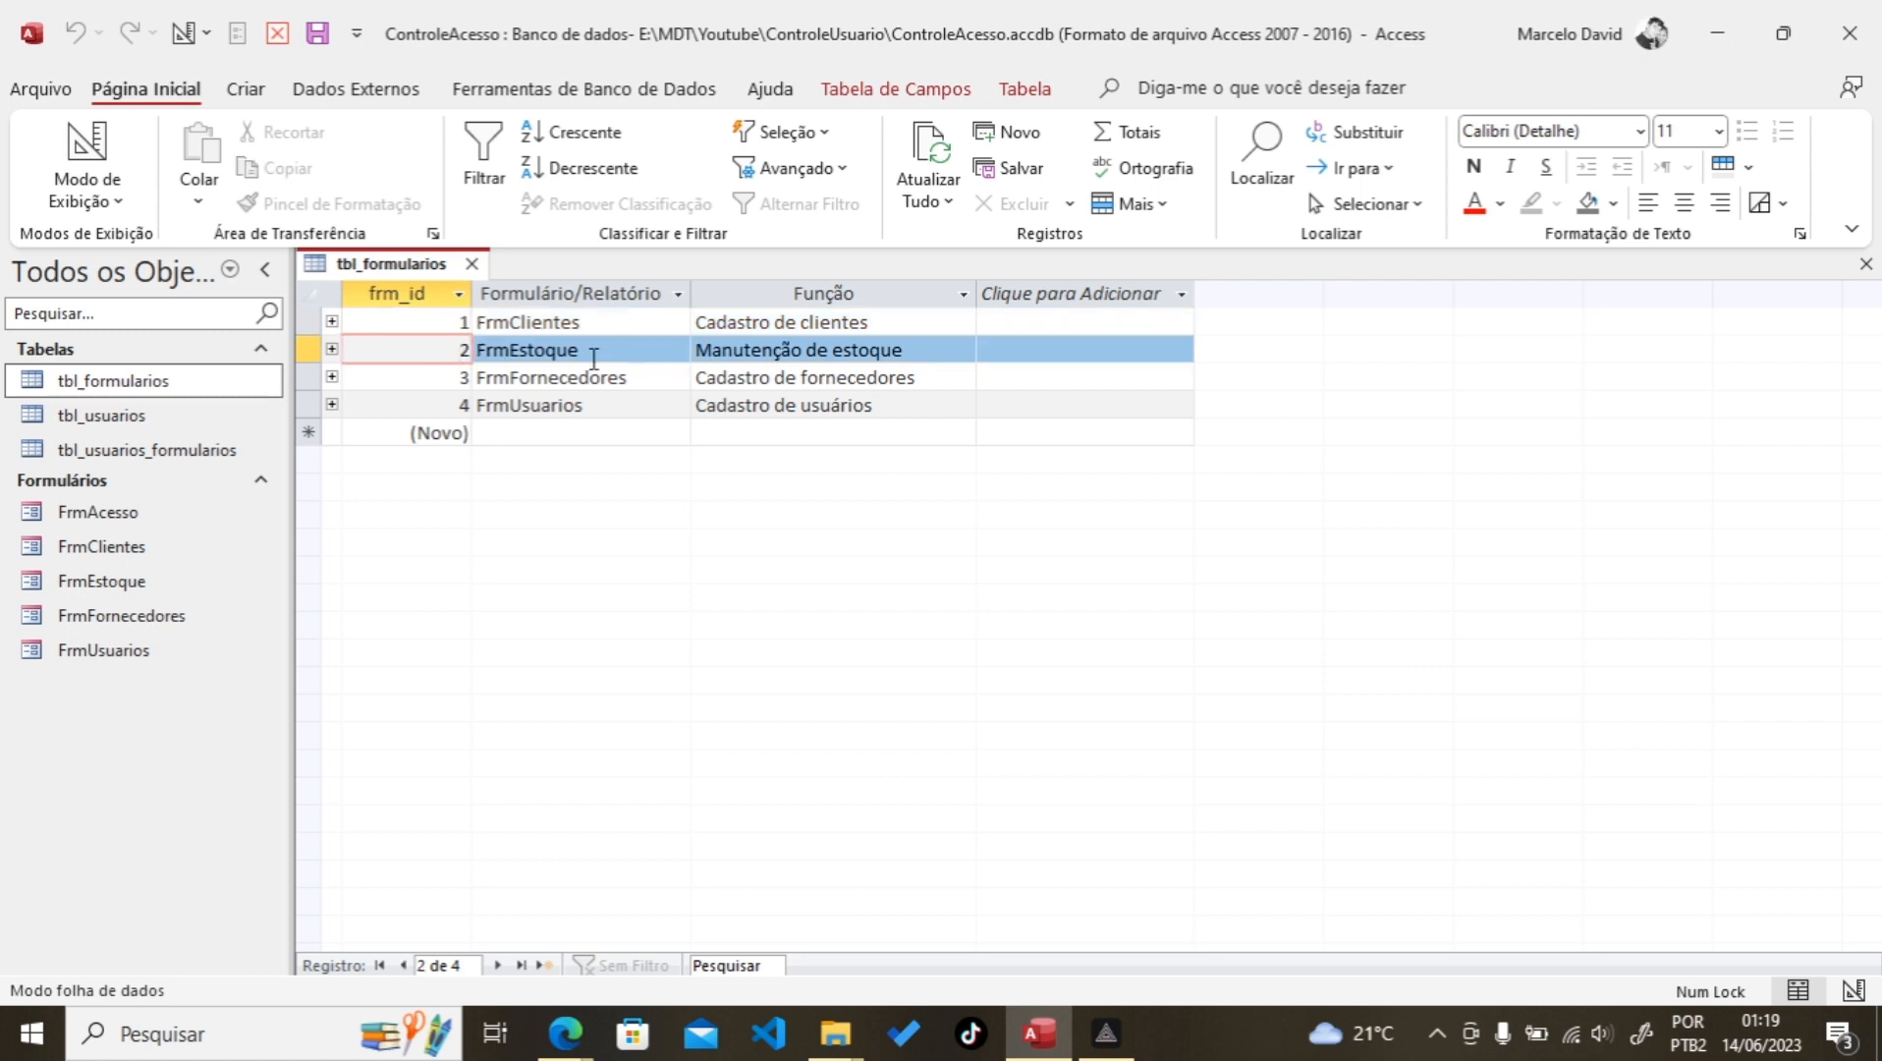
pyautogui.click(450, 378)
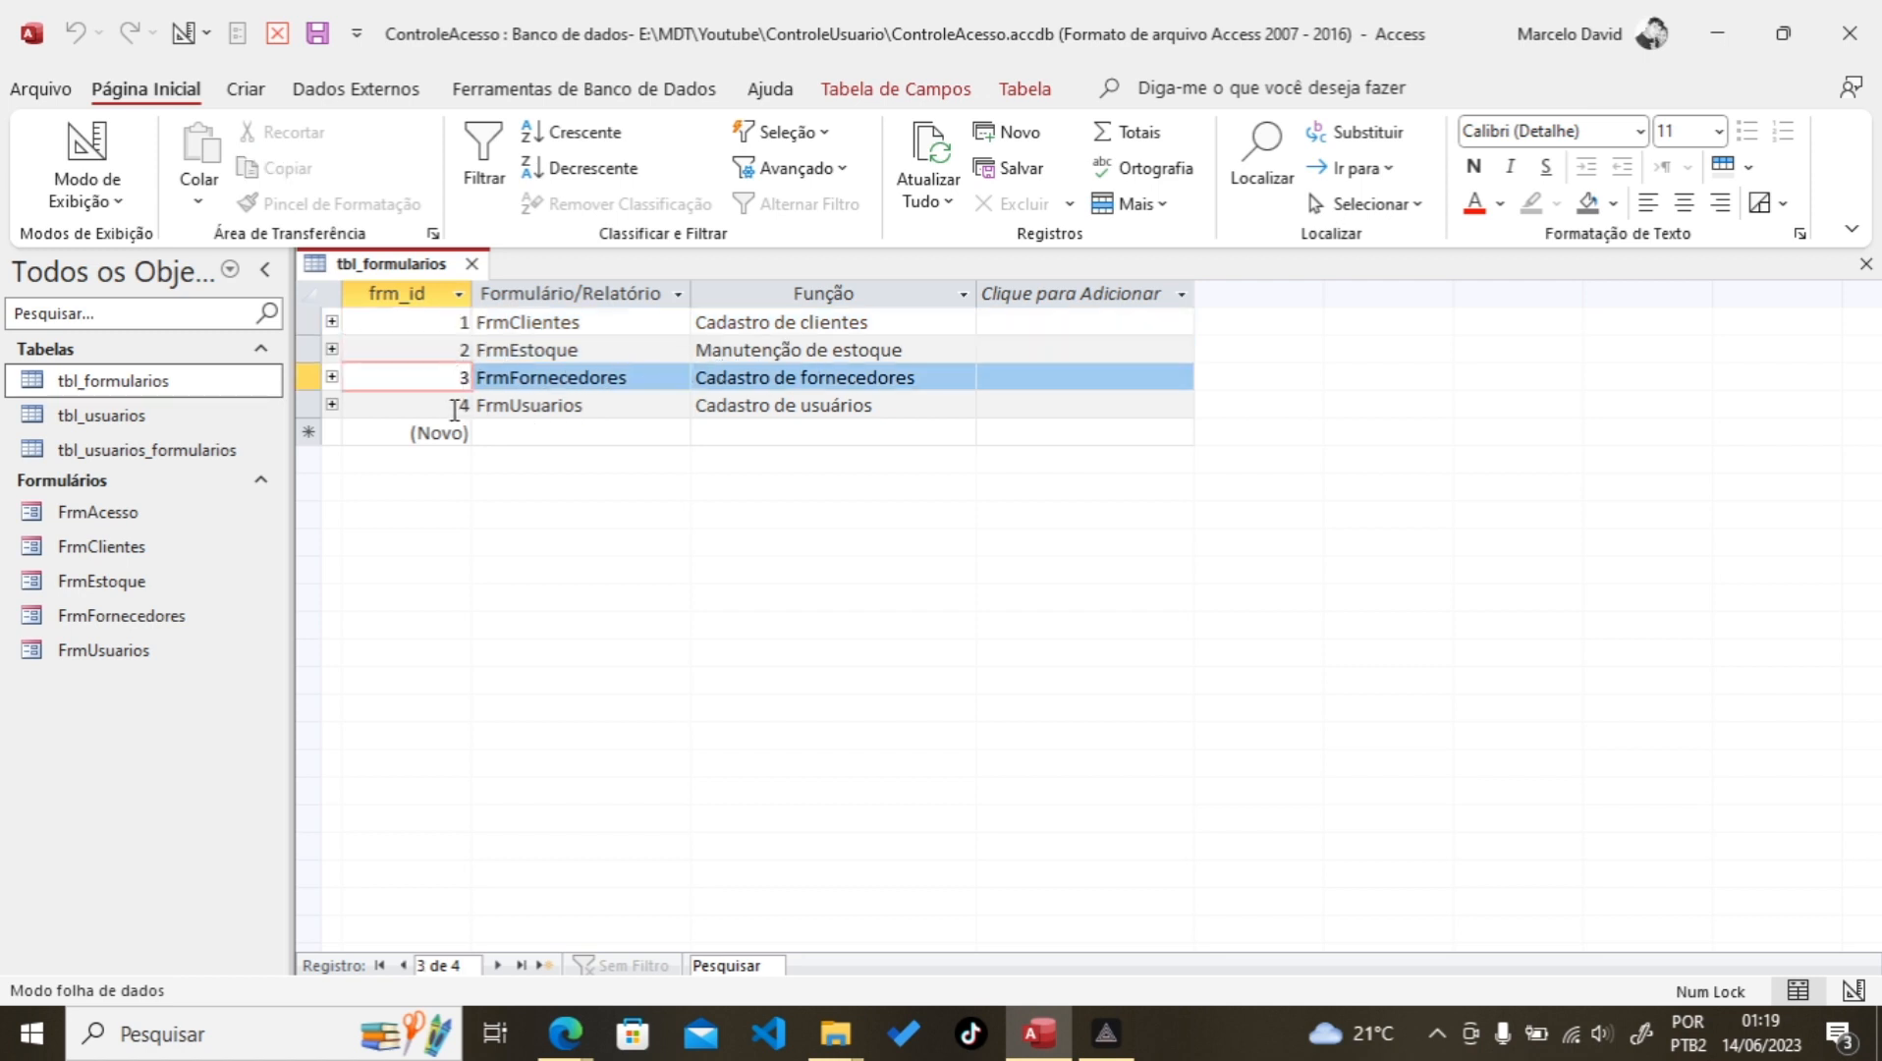
pyautogui.click(449, 407)
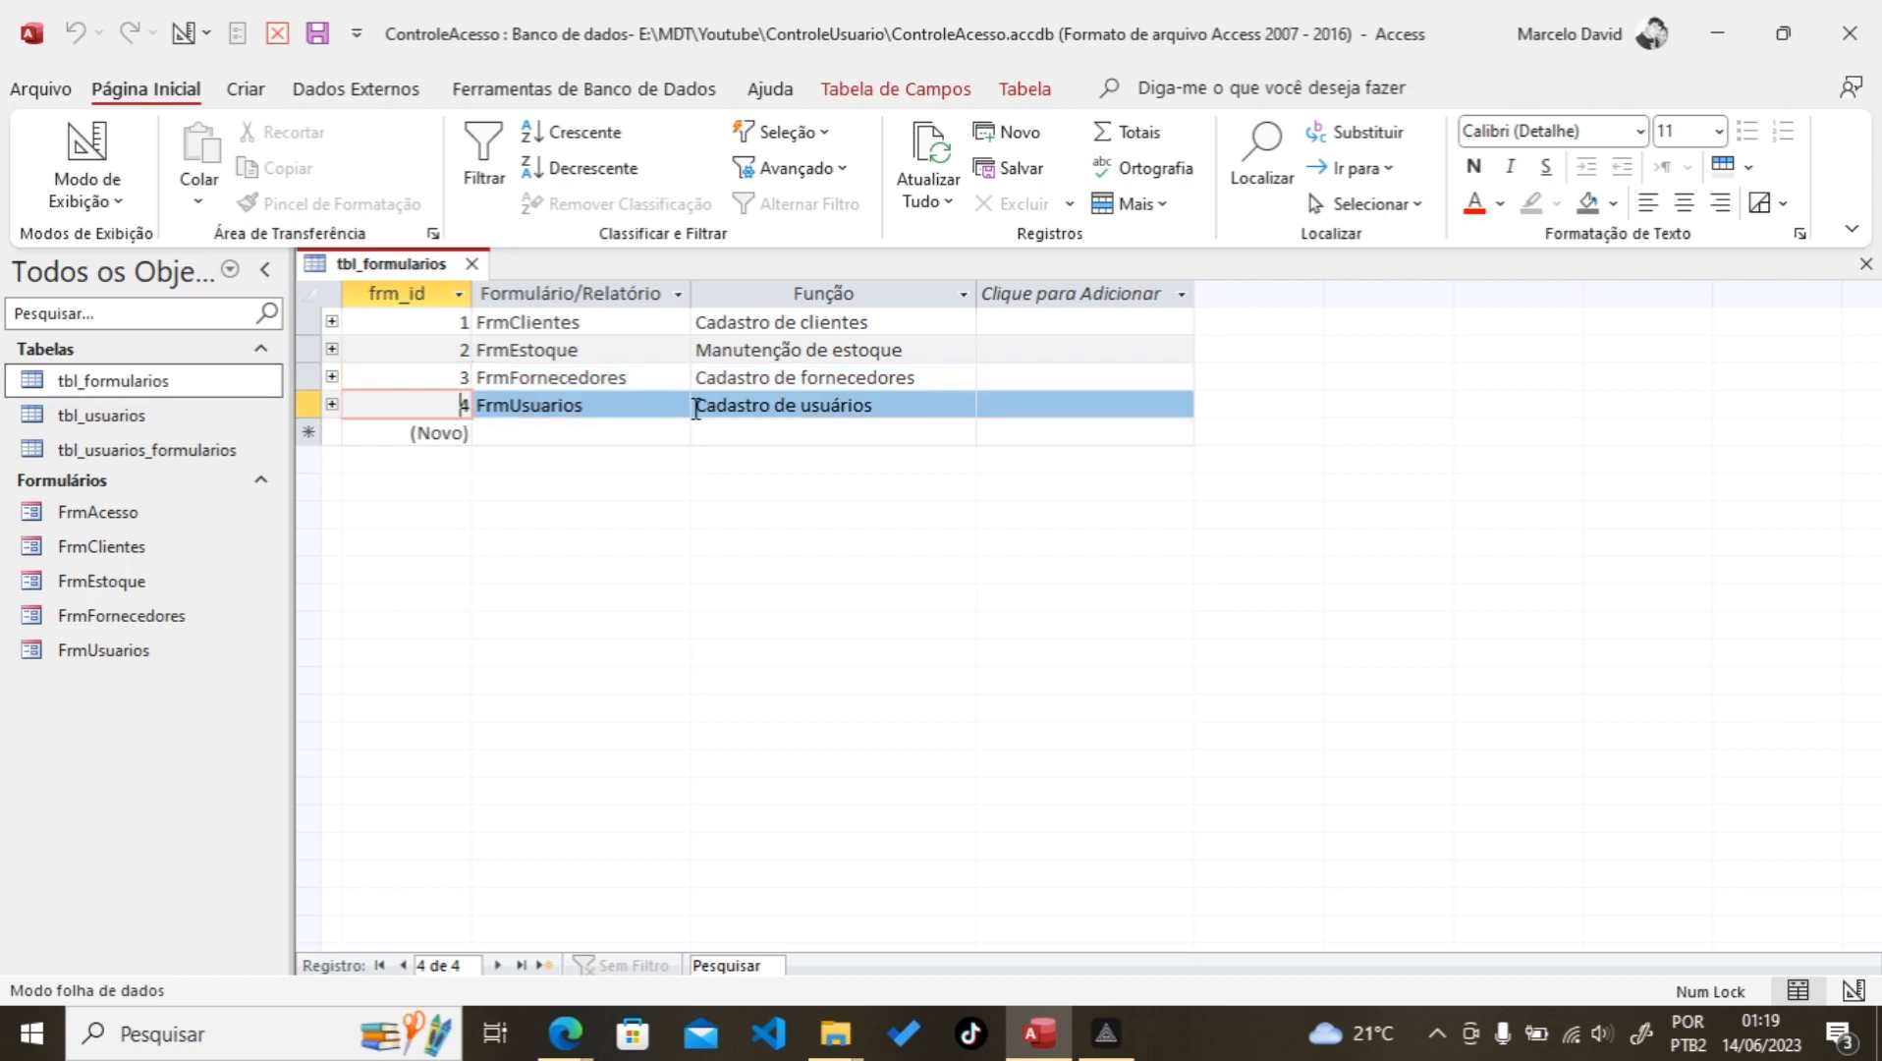
pyautogui.click(471, 266)
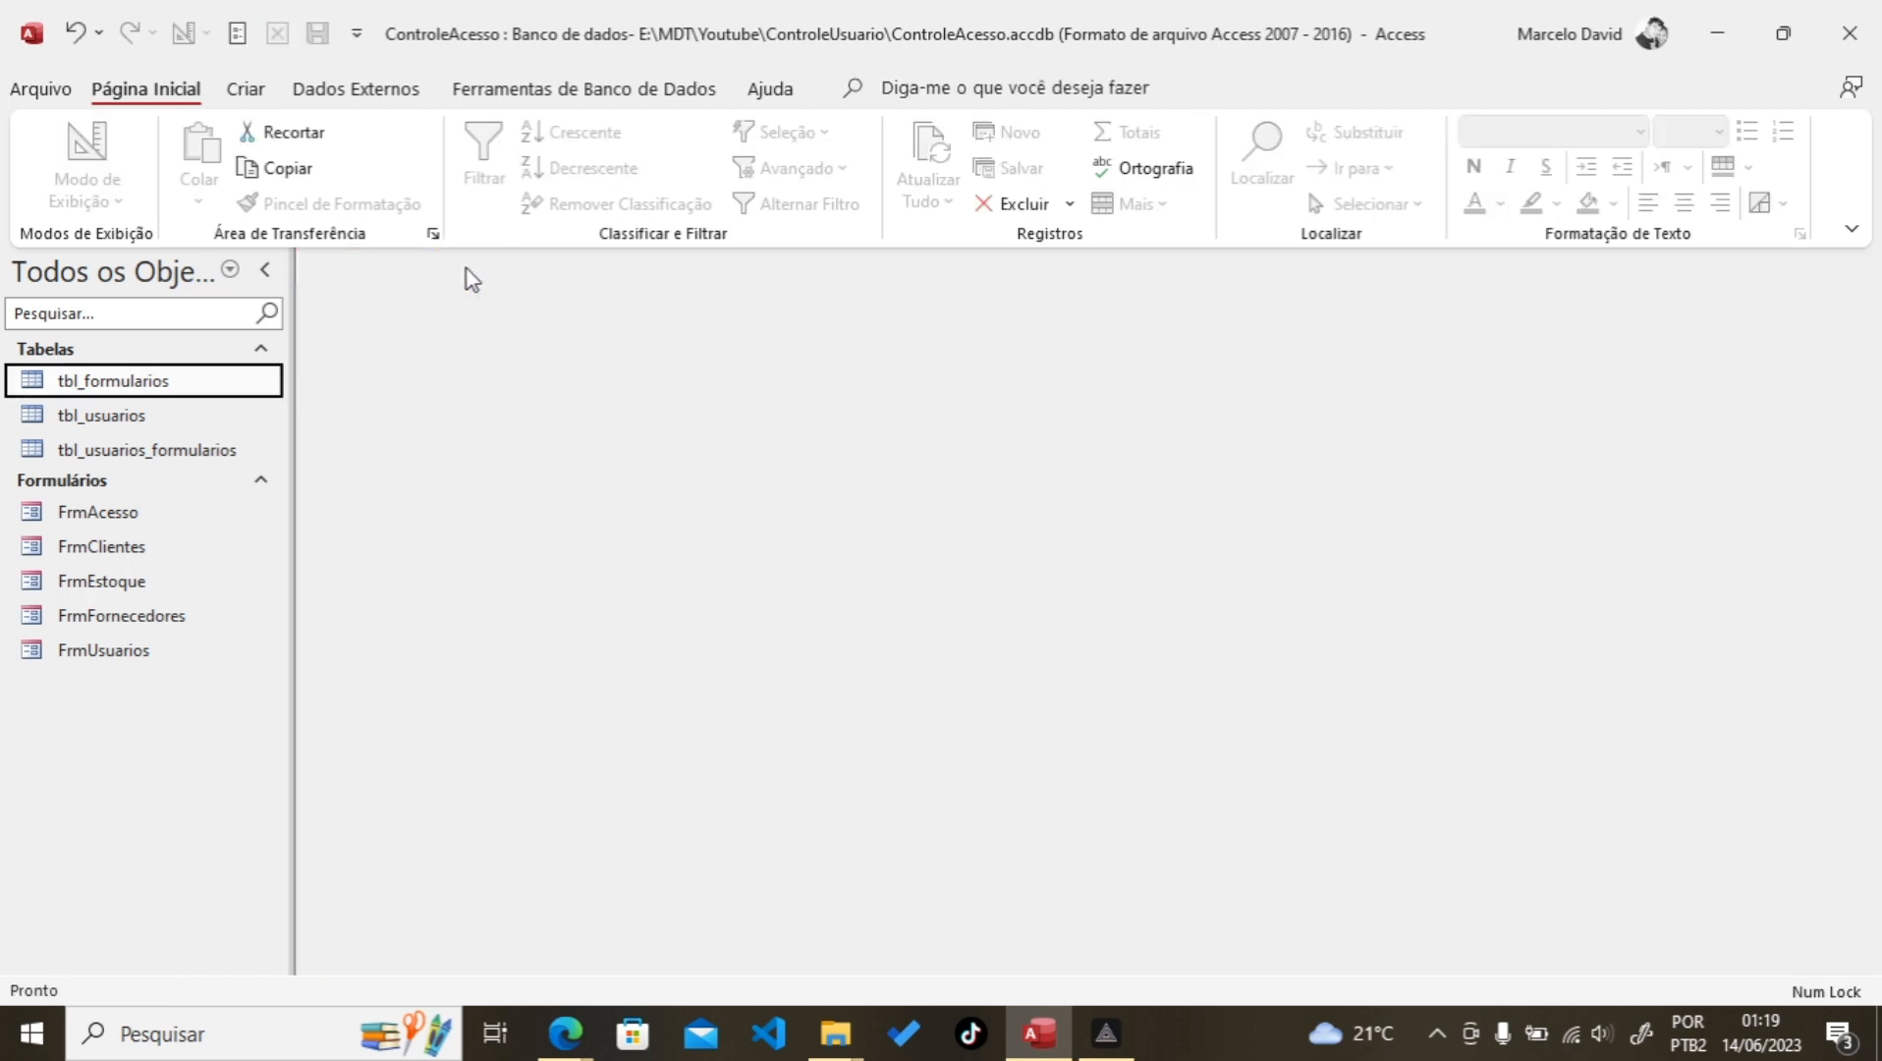
# Step: Open tbl_usuarios and tbl_formularios to compare the user and form id values
pyautogui.doubleClick(201, 416)
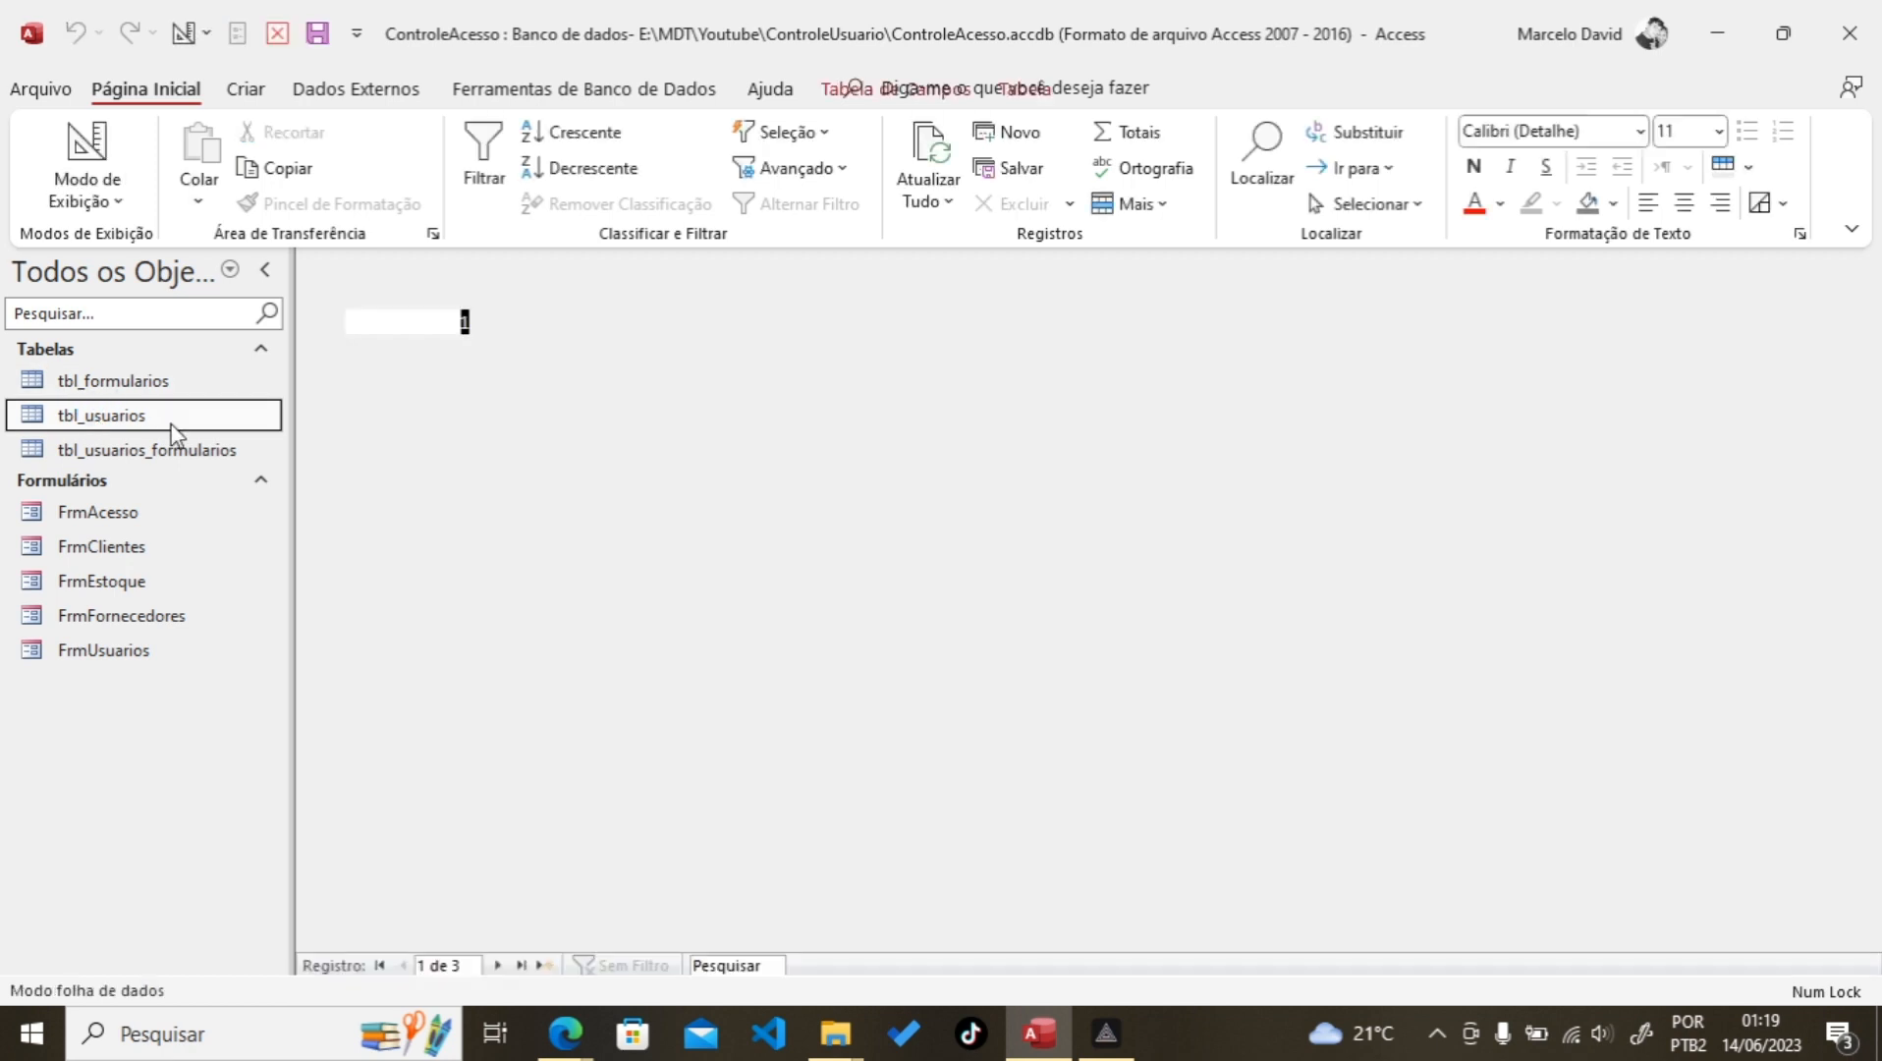
pyautogui.click(460, 349)
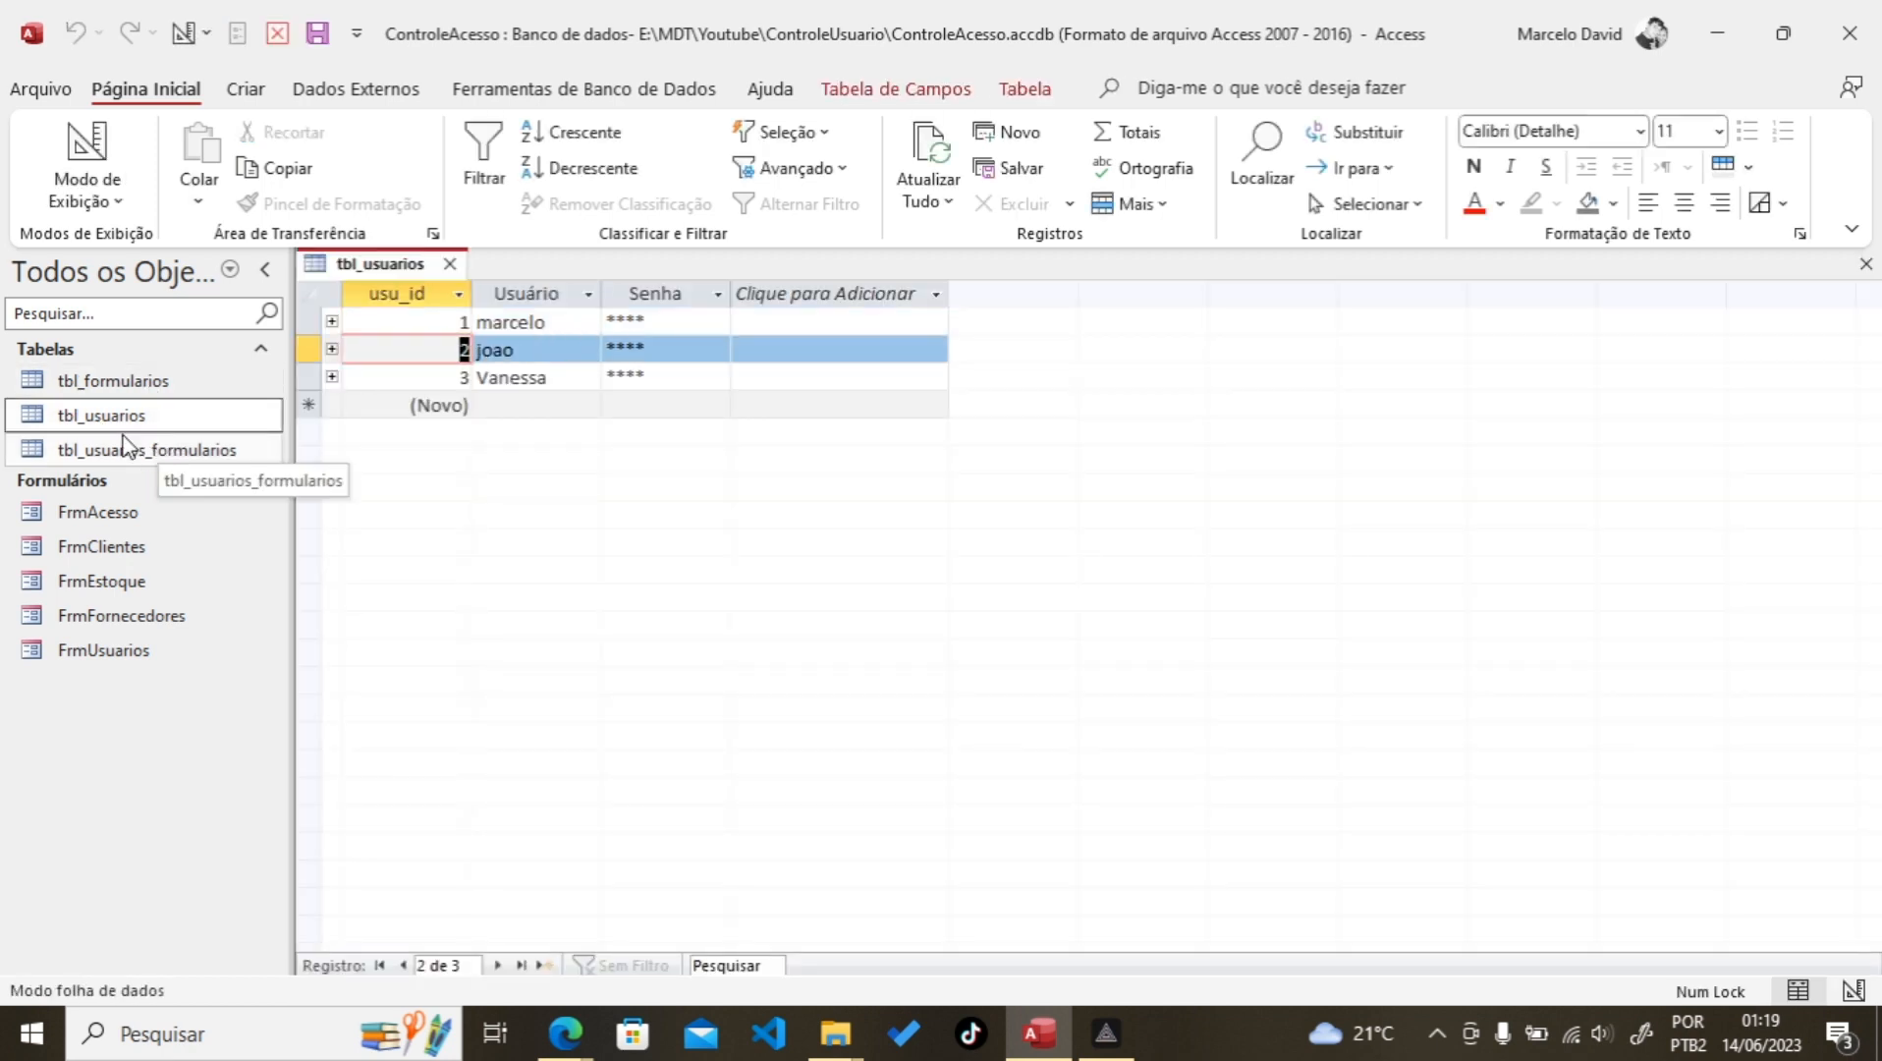
pyautogui.click(137, 385)
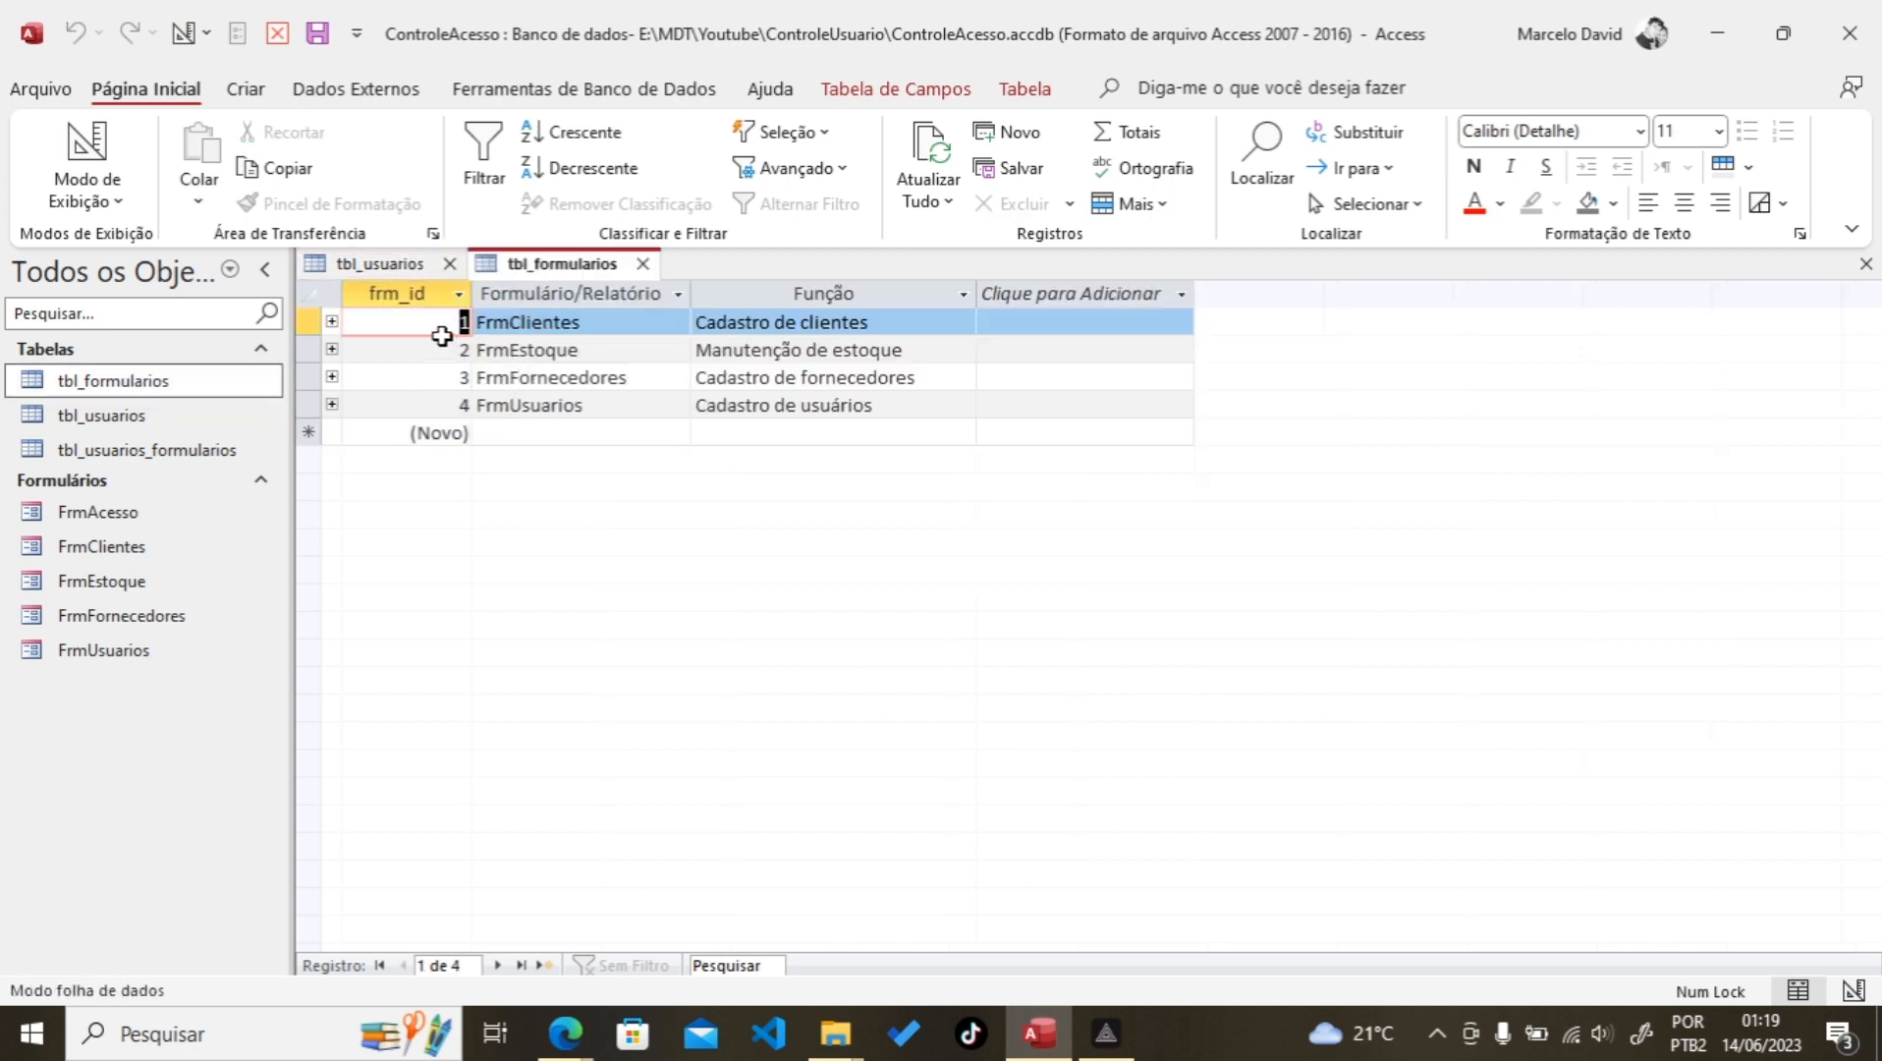
pyautogui.click(442, 327)
pyautogui.click(442, 353)
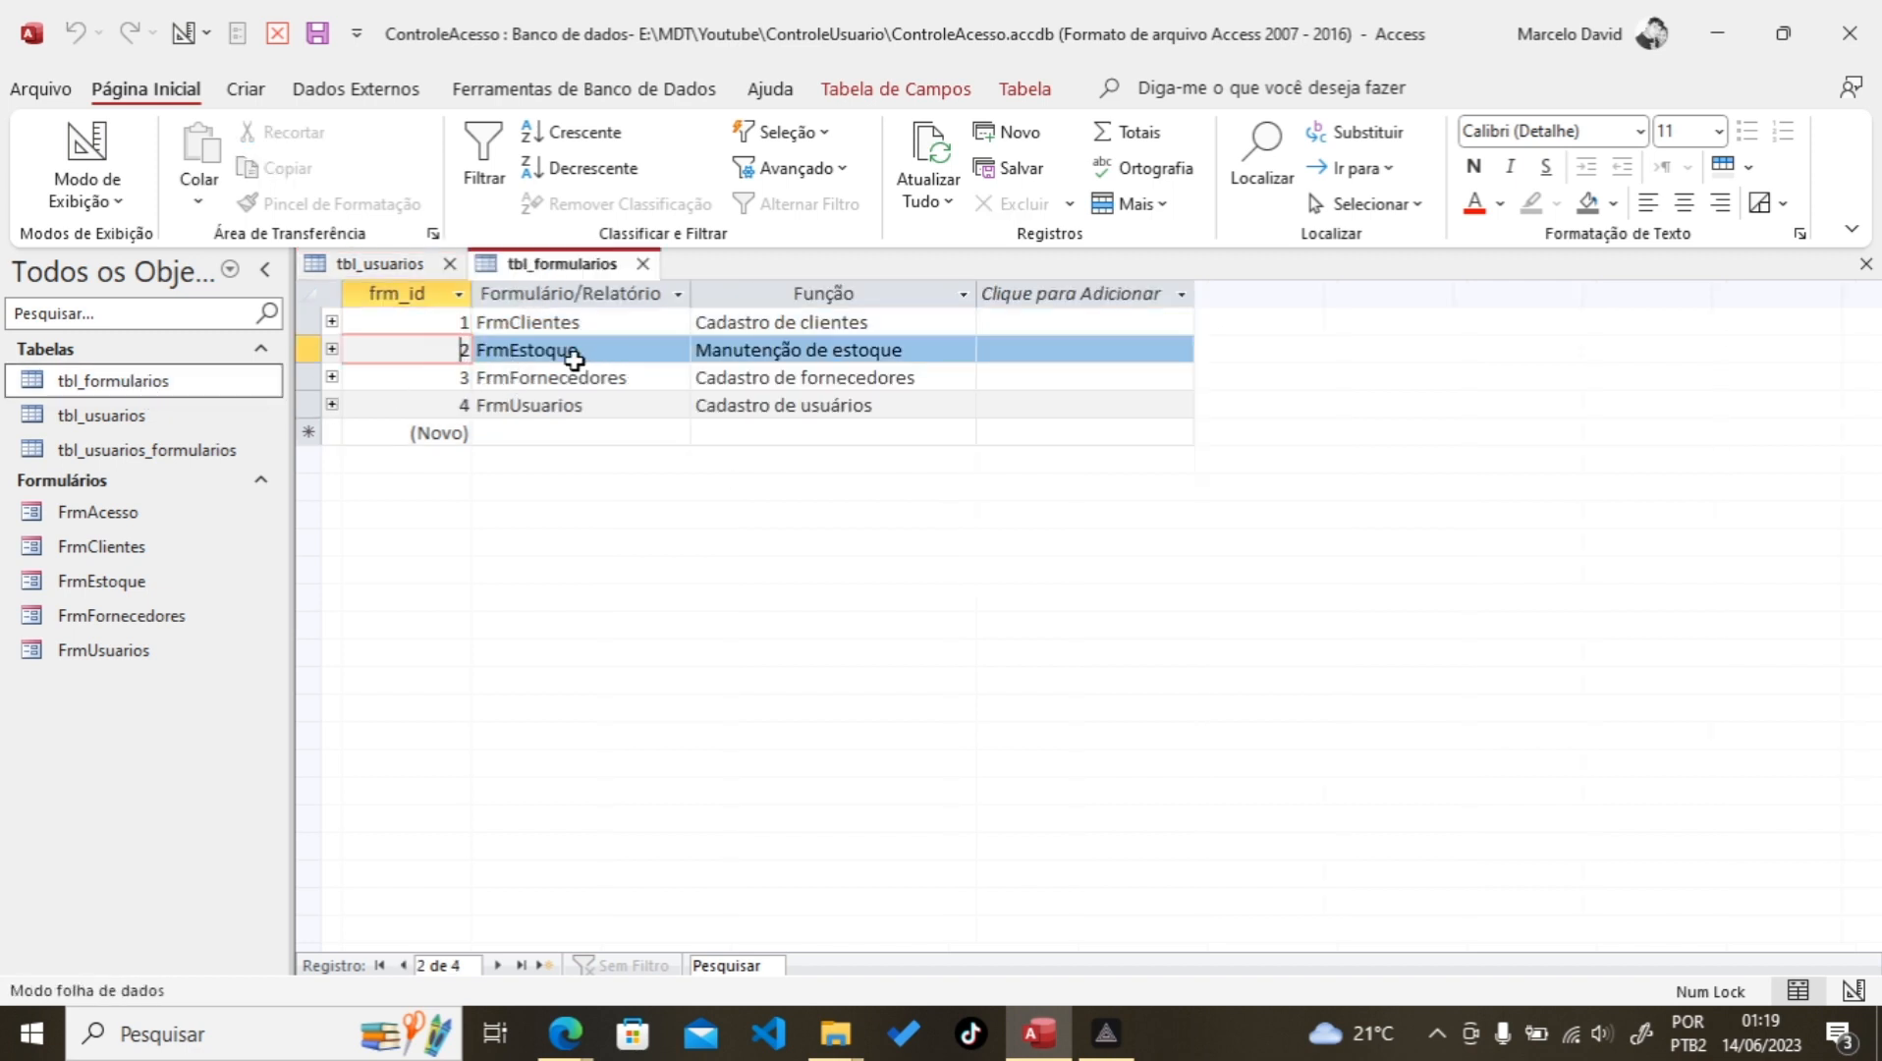
pyautogui.click(459, 324)
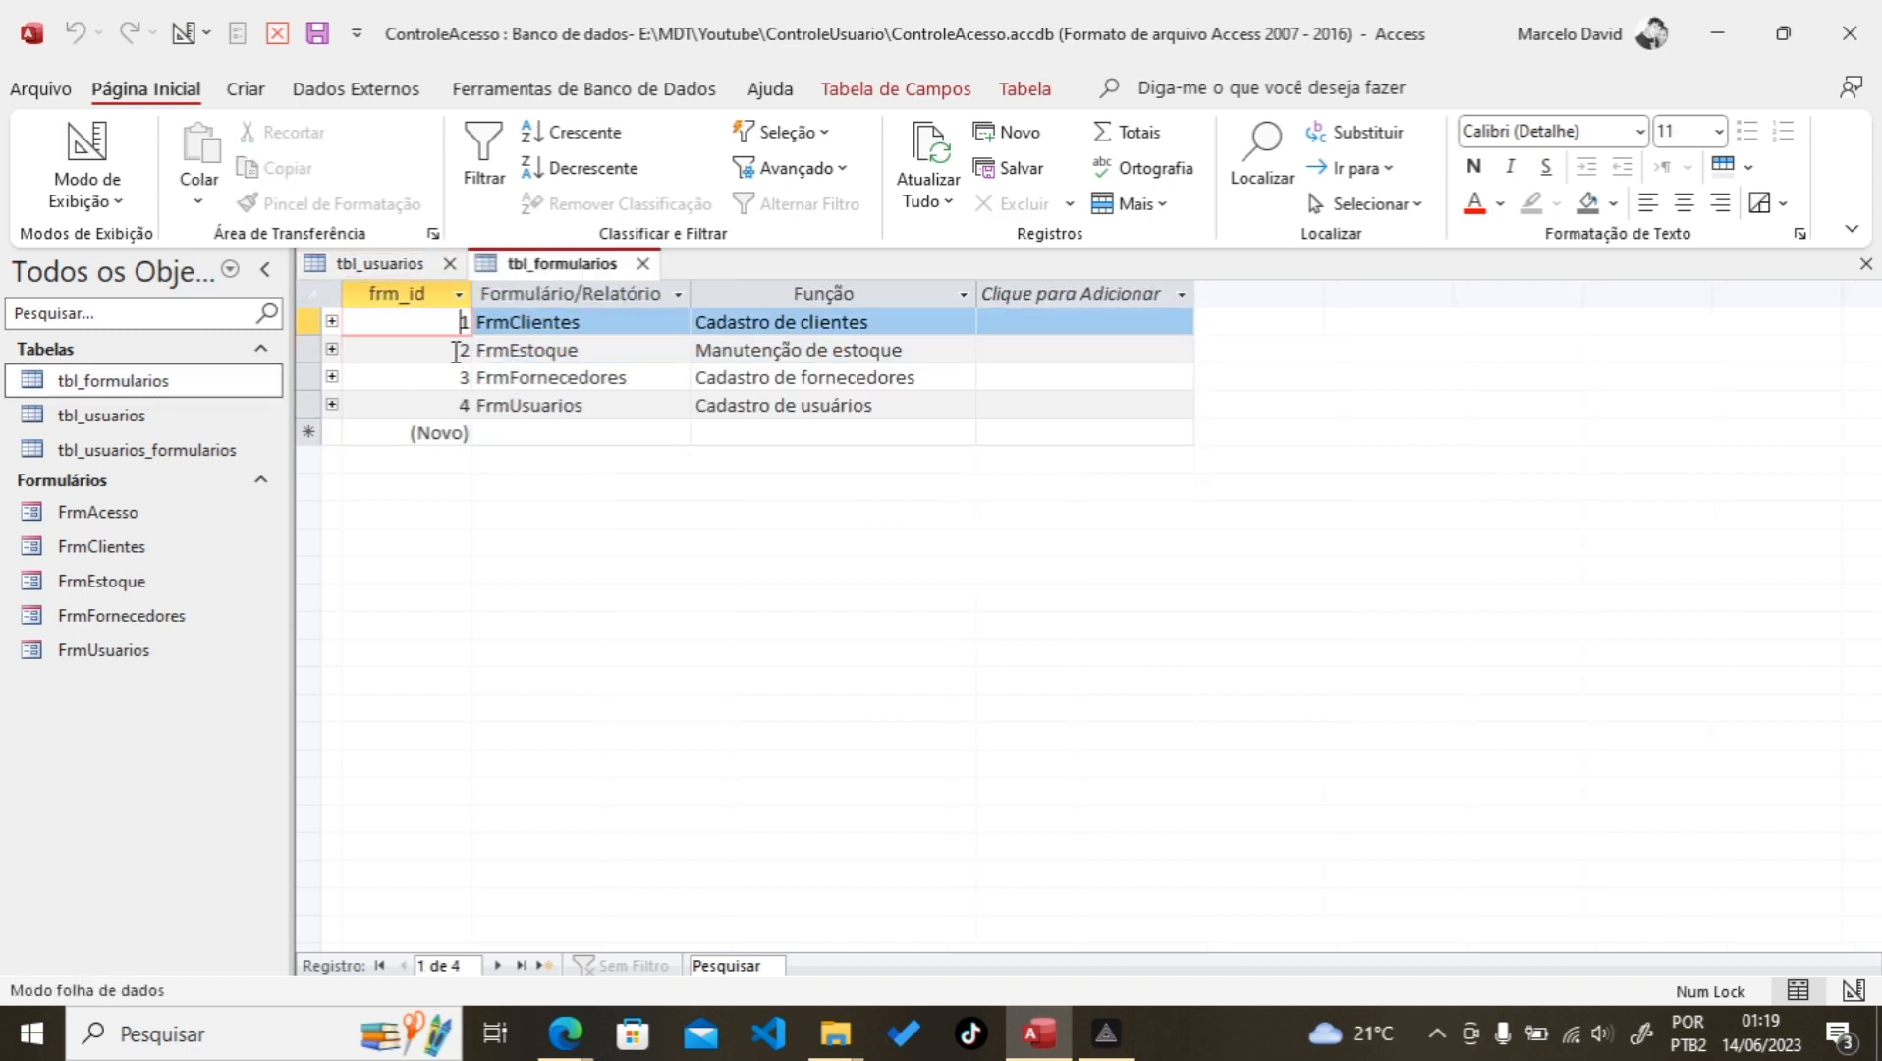
pyautogui.click(456, 351)
pyautogui.click(442, 322)
pyautogui.click(432, 344)
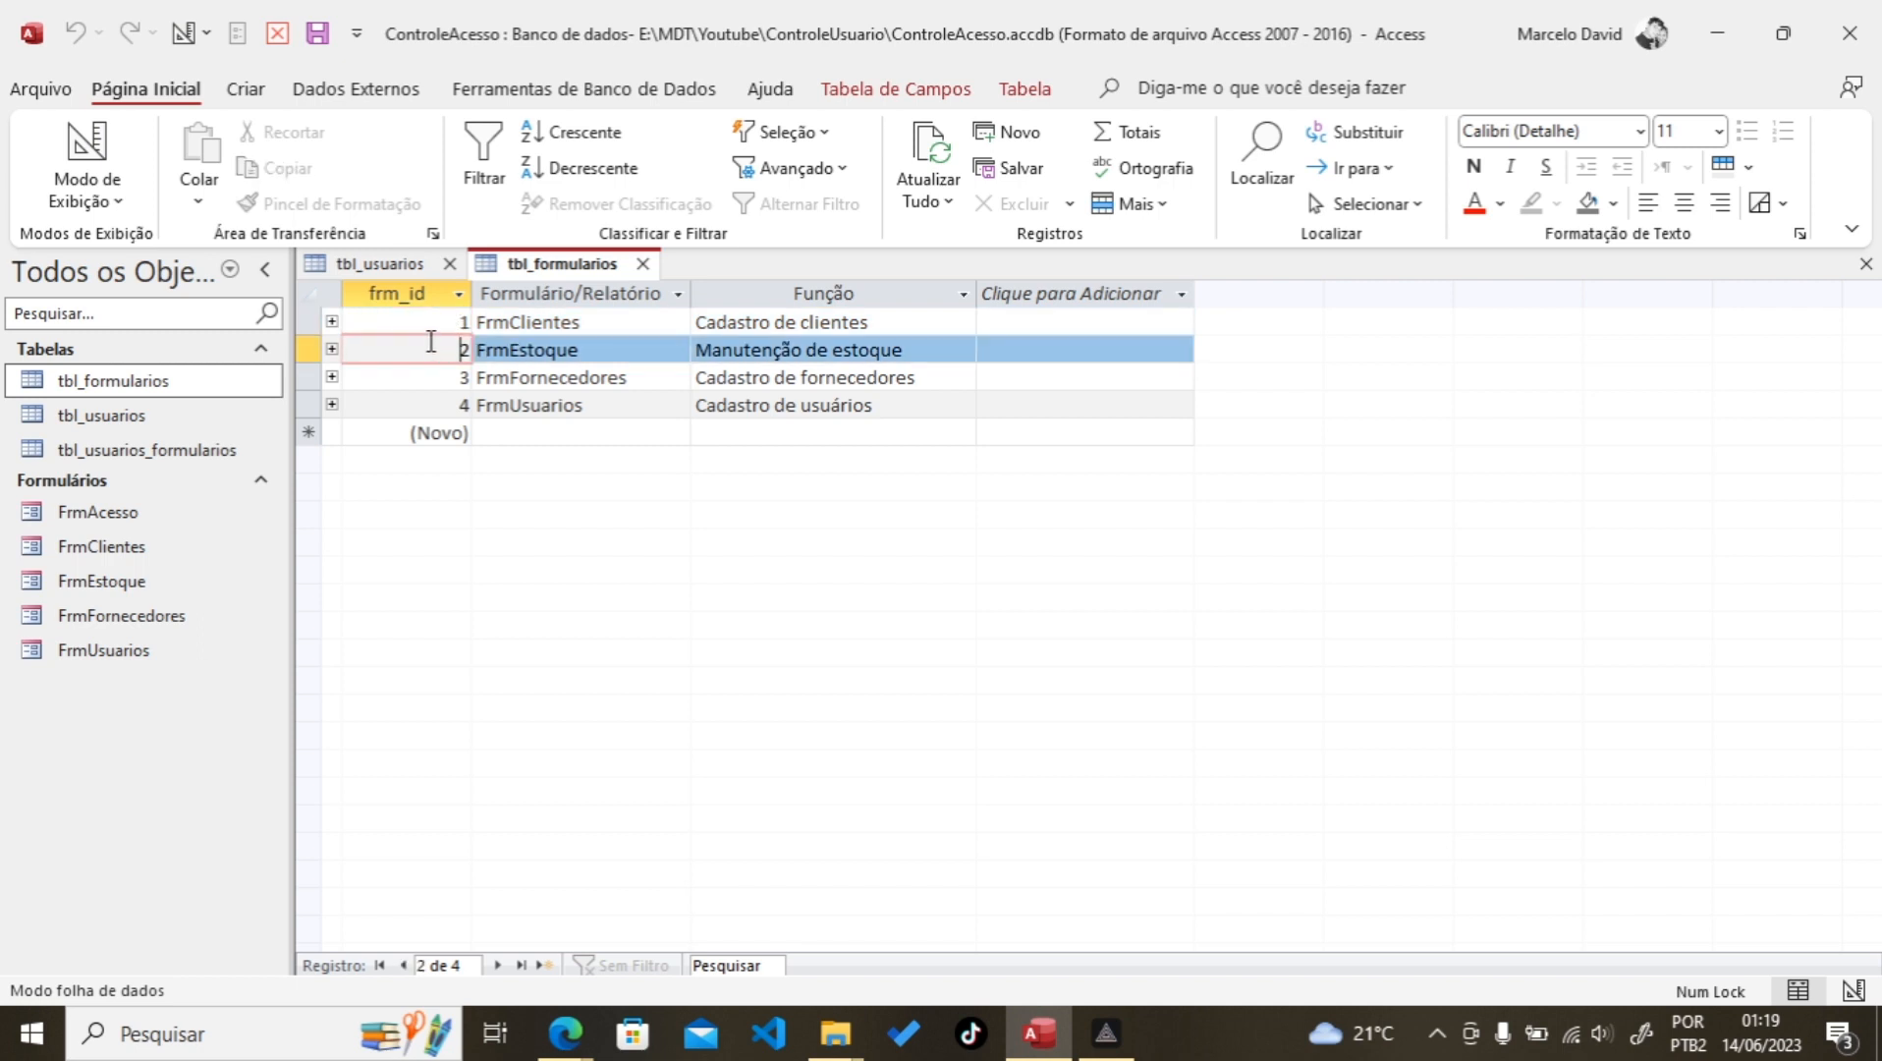
# Step: Open tbl_usuarios_formularios and cross-check usu_id and frm_id values (FrmEstoque 2, FrmUsuarios 4)
pyautogui.doubleClick(107, 455)
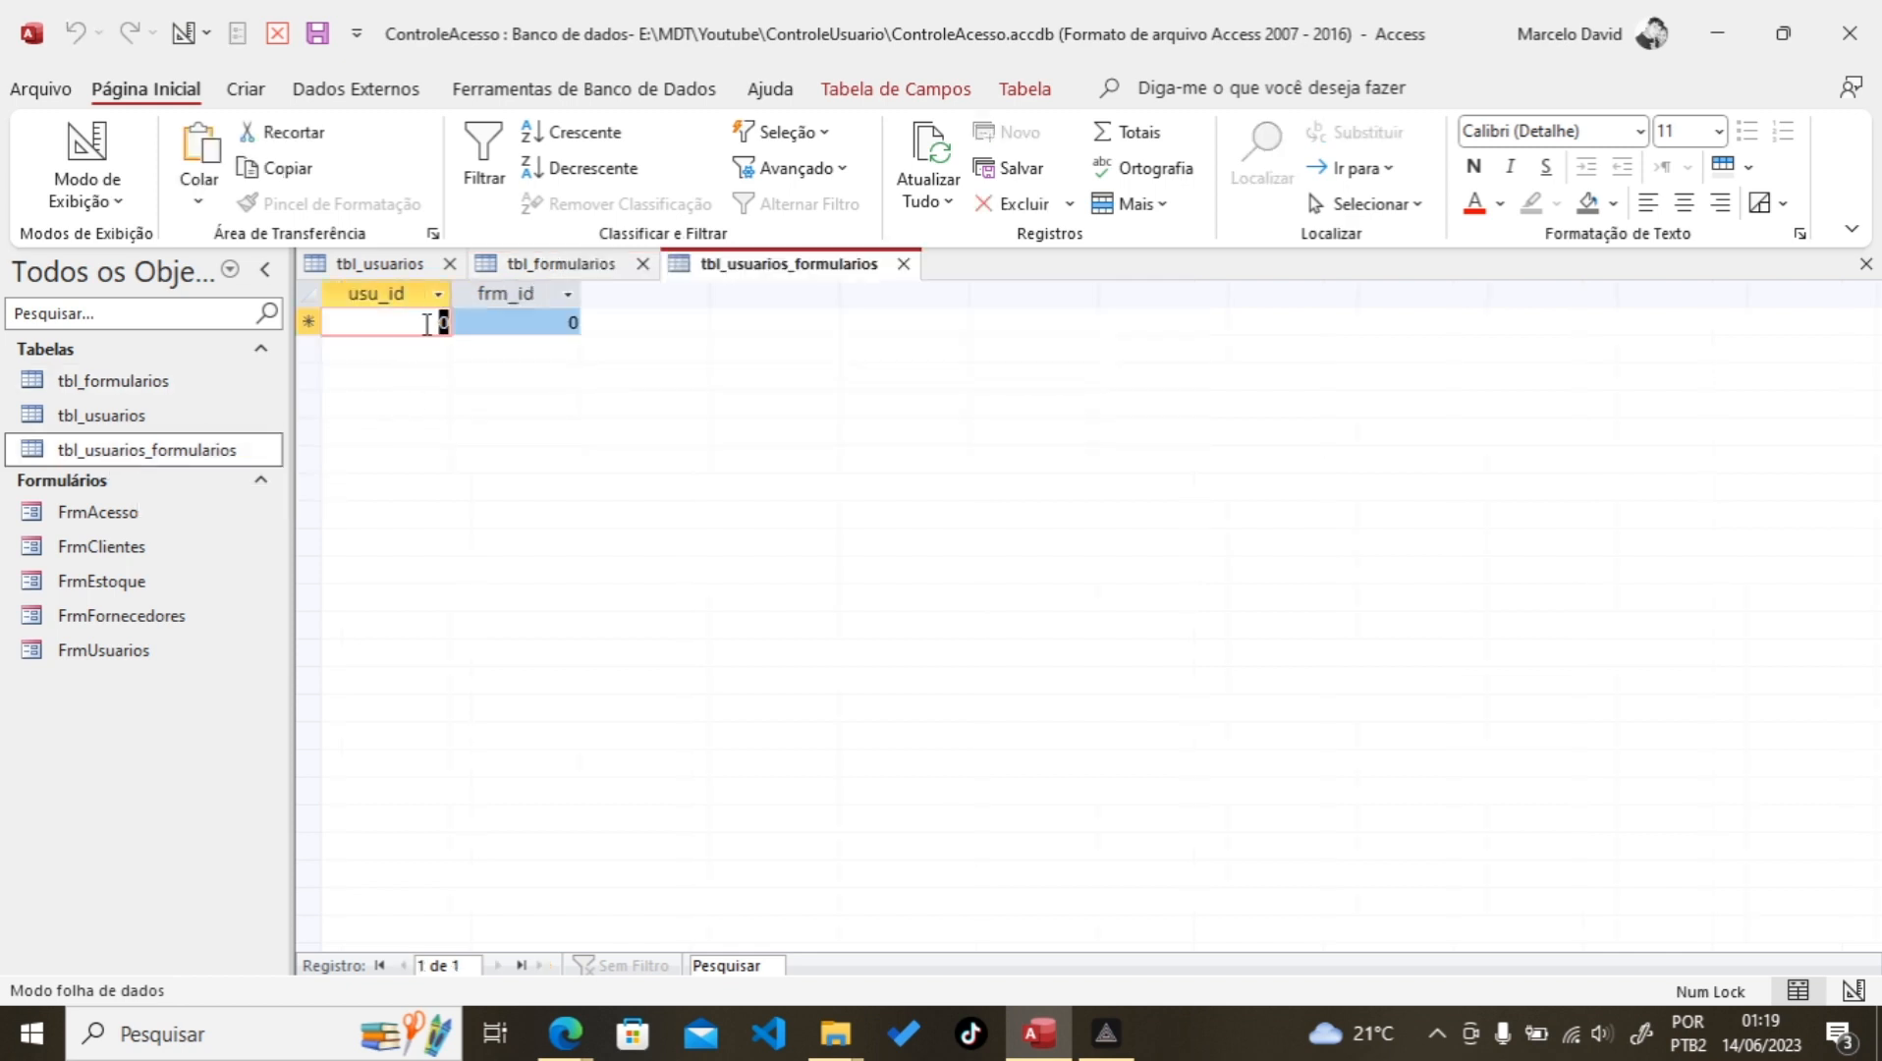
pyautogui.click(375, 265)
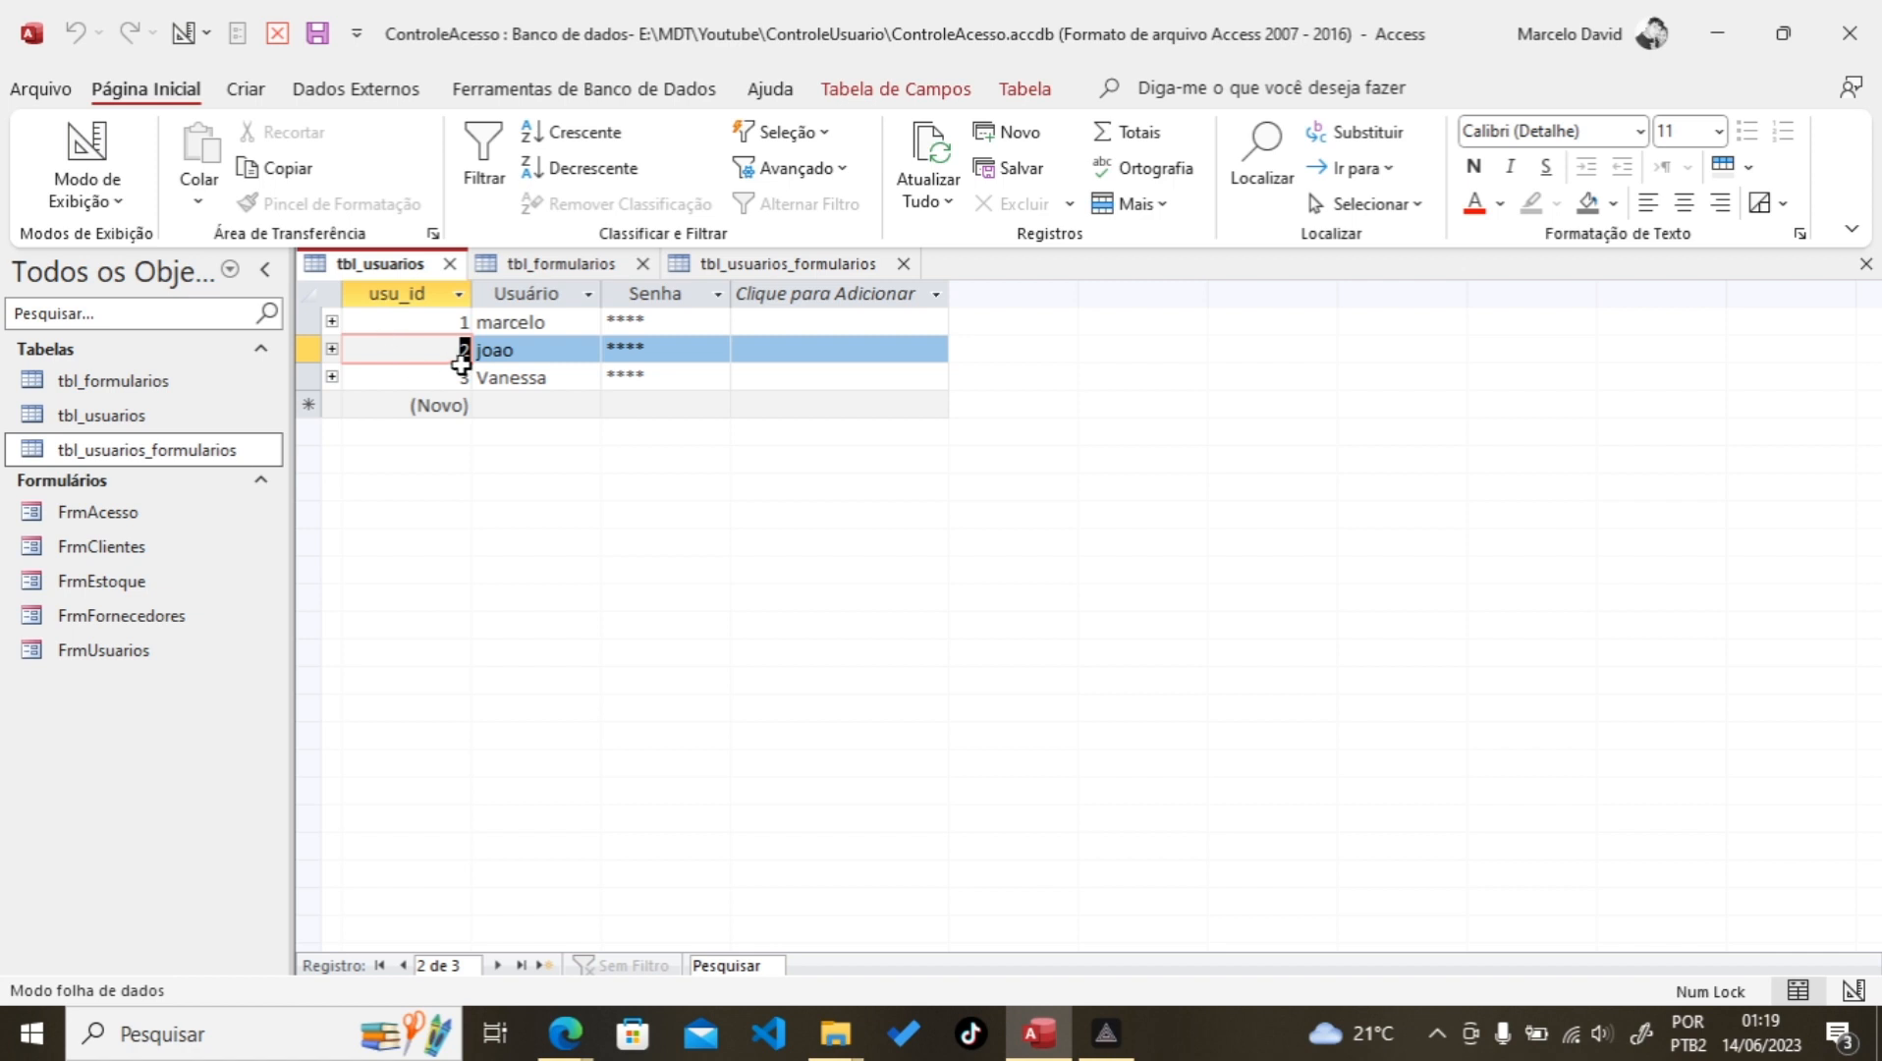
pyautogui.click(742, 263)
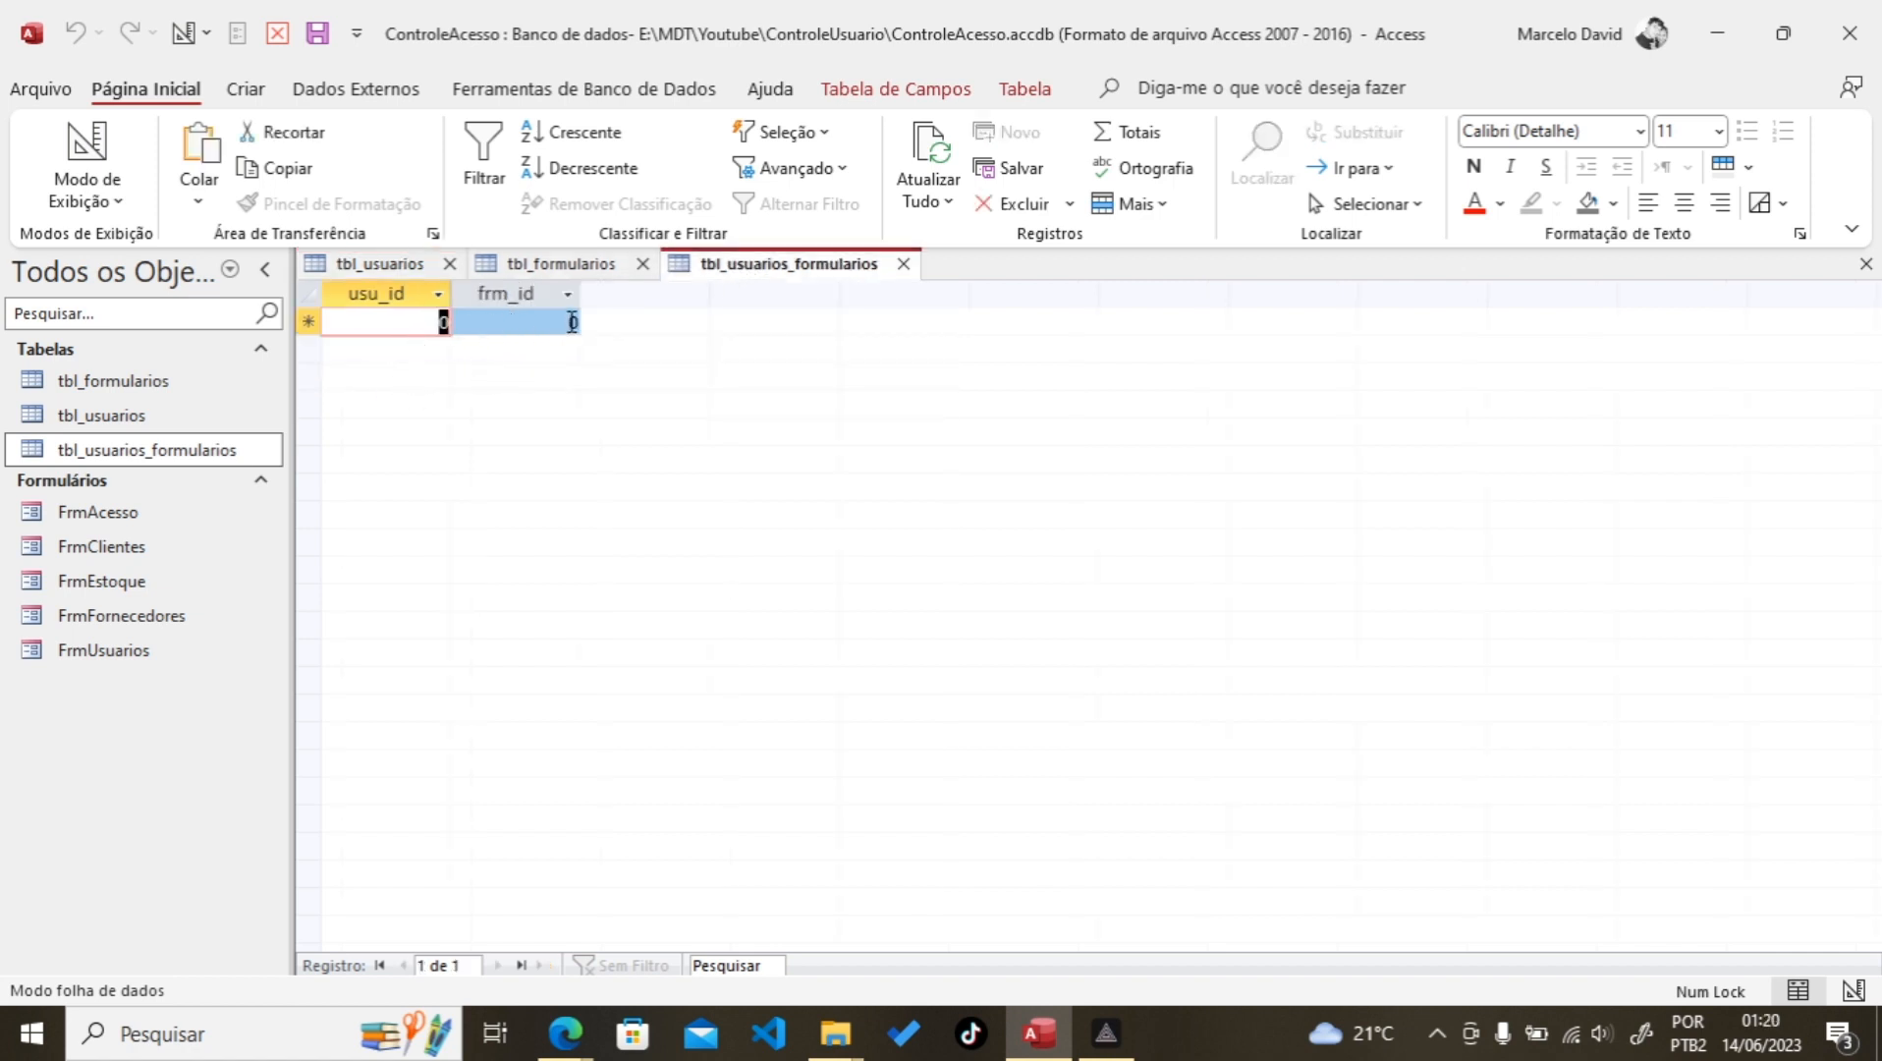
pyautogui.press('Tab')
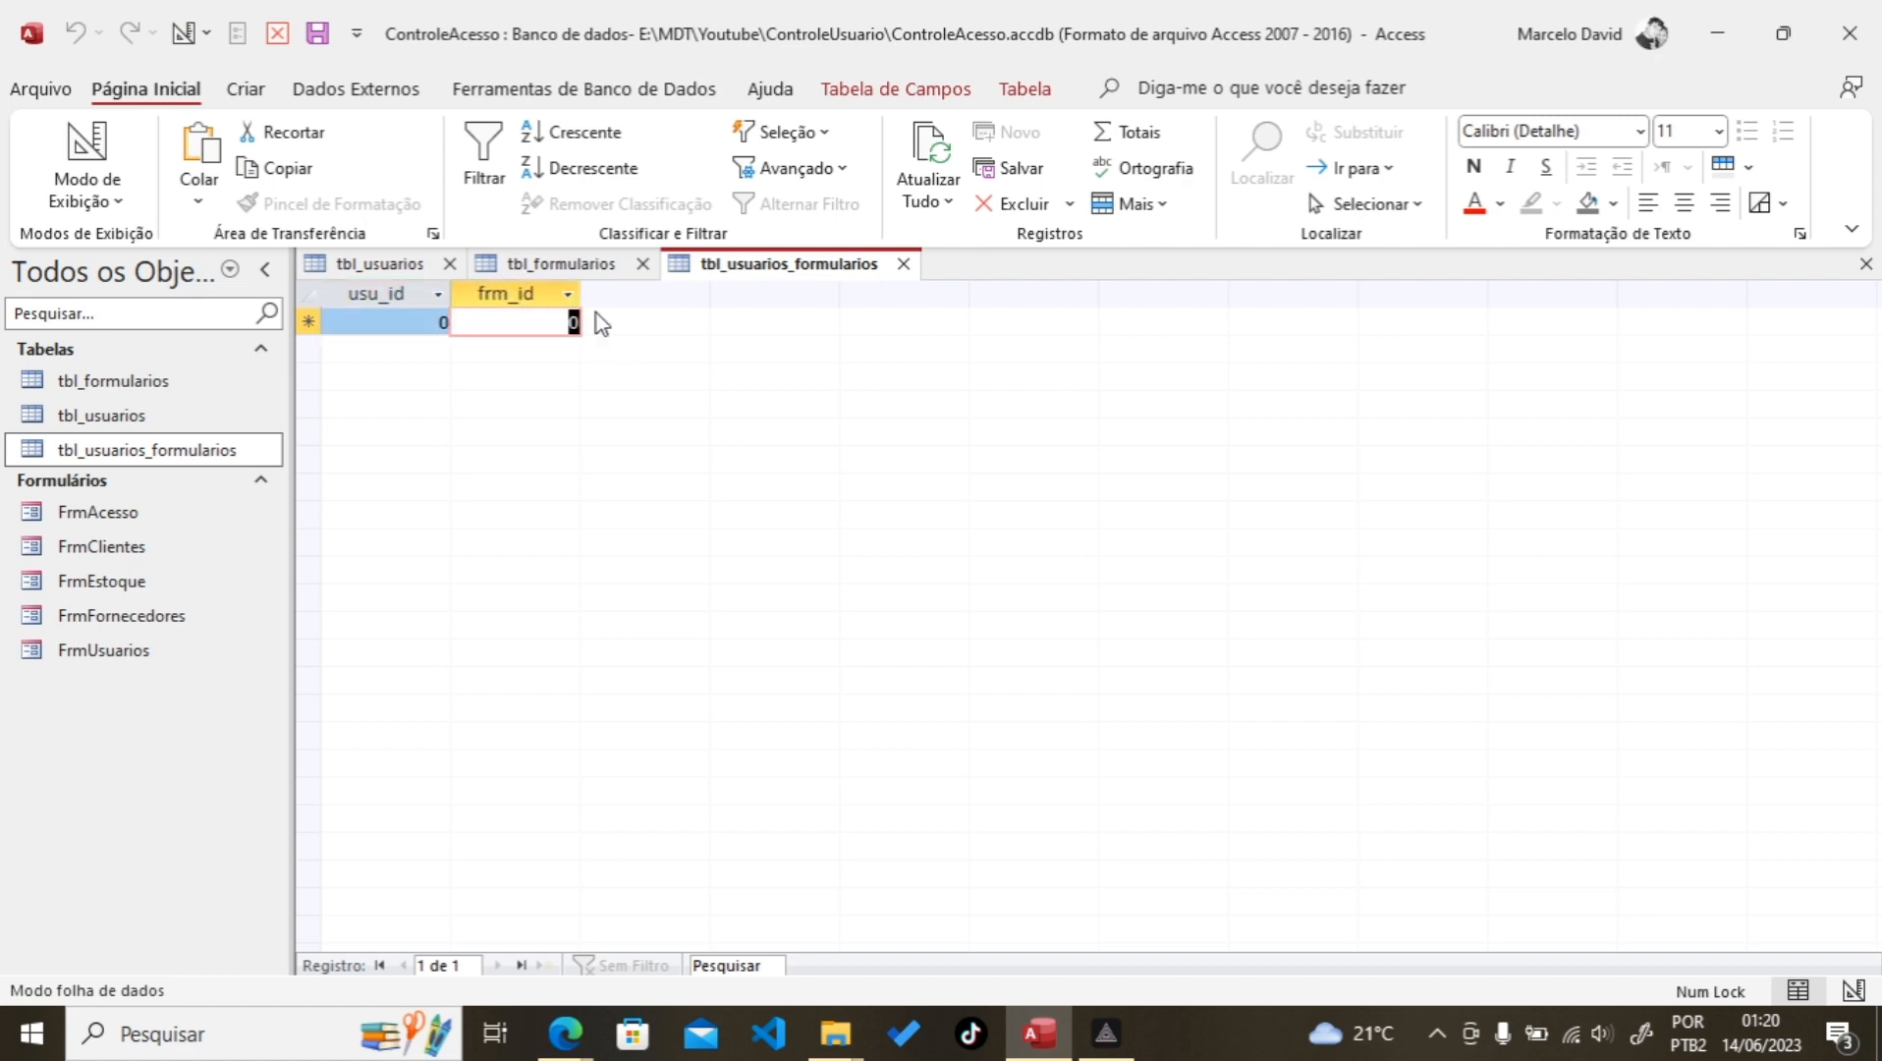
pyautogui.click(536, 264)
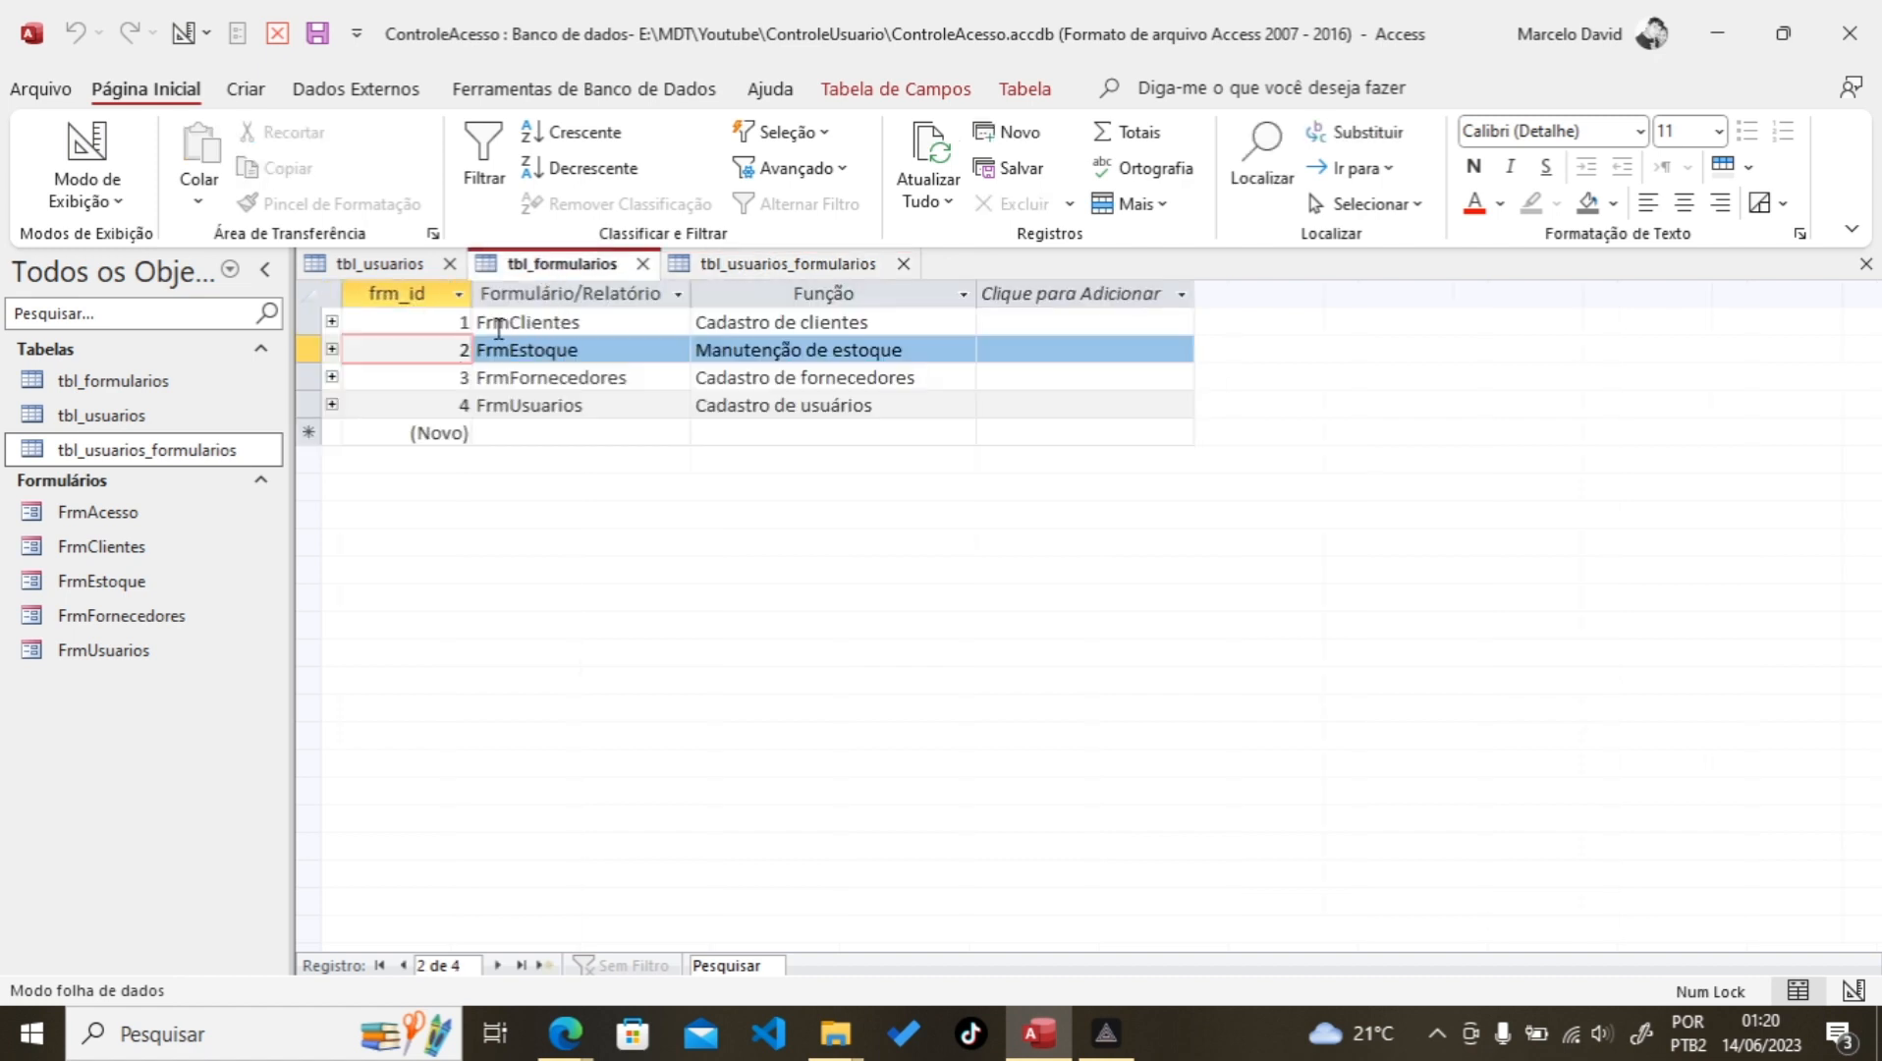
pyautogui.click(797, 262)
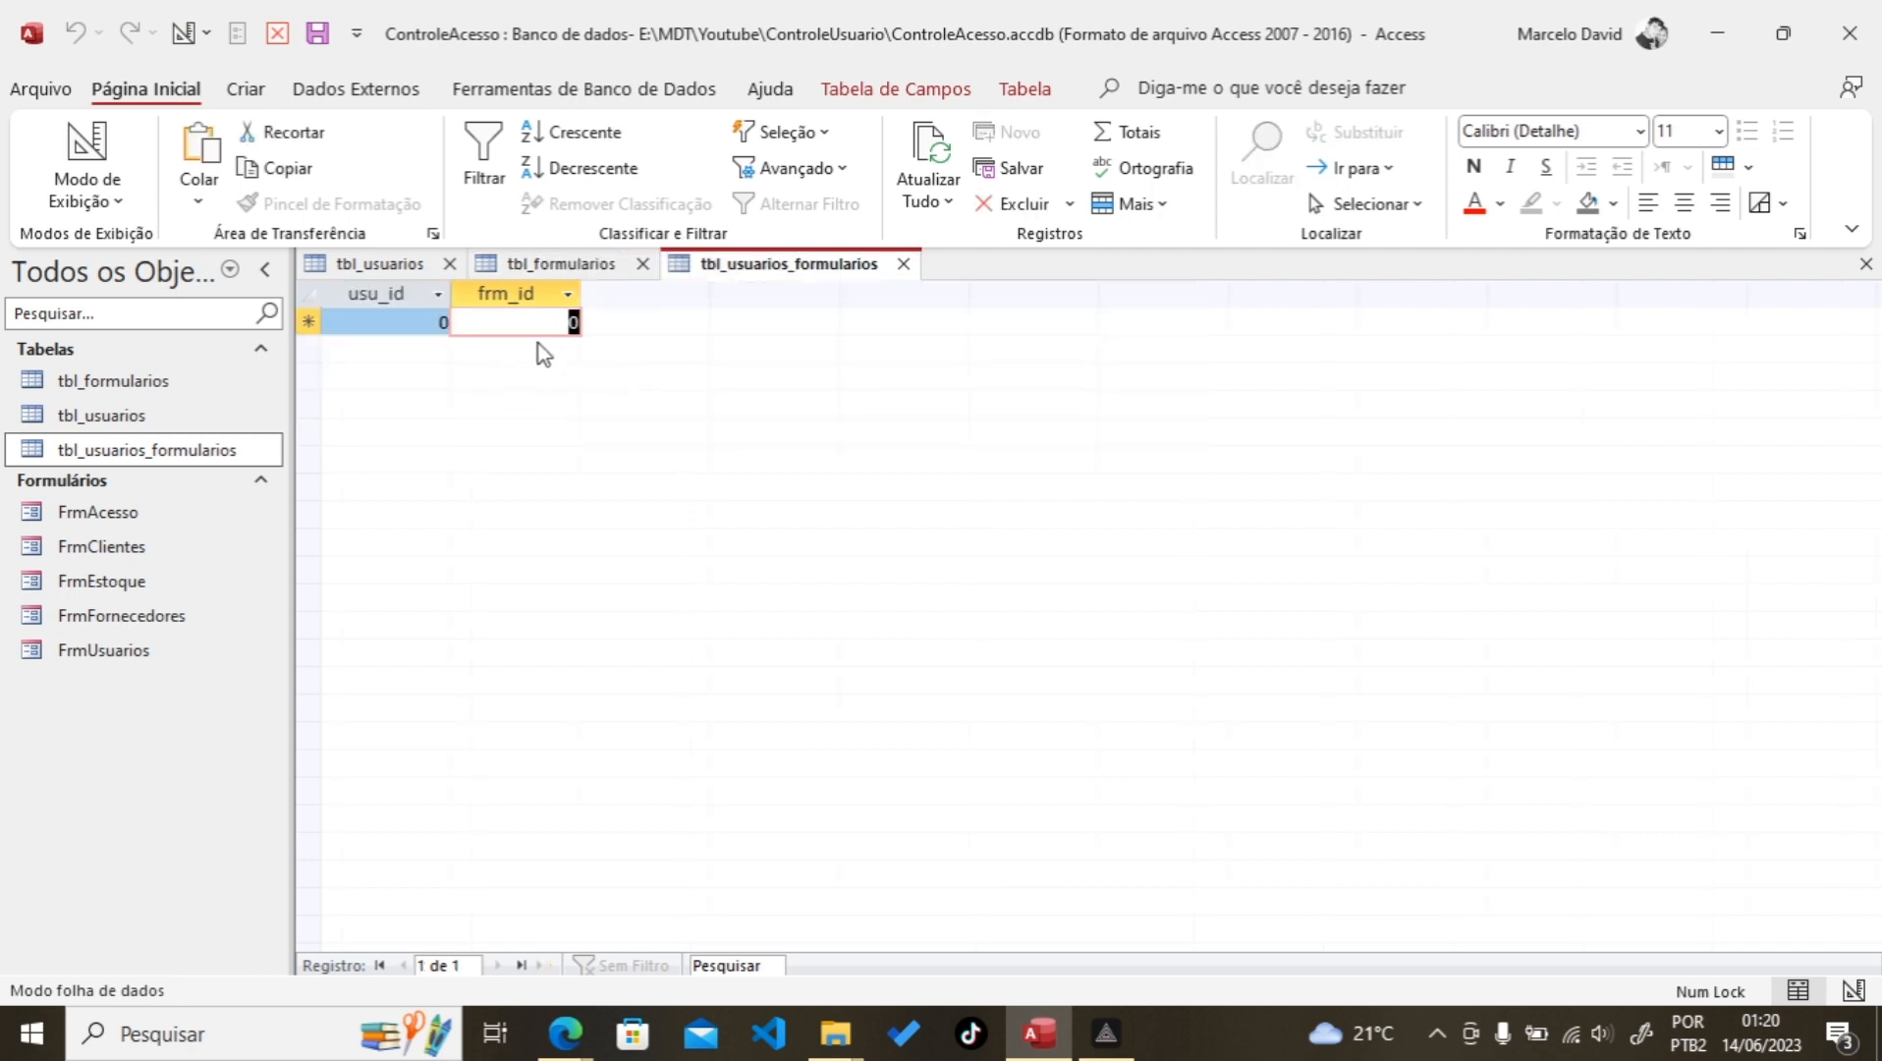
pyautogui.click(575, 265)
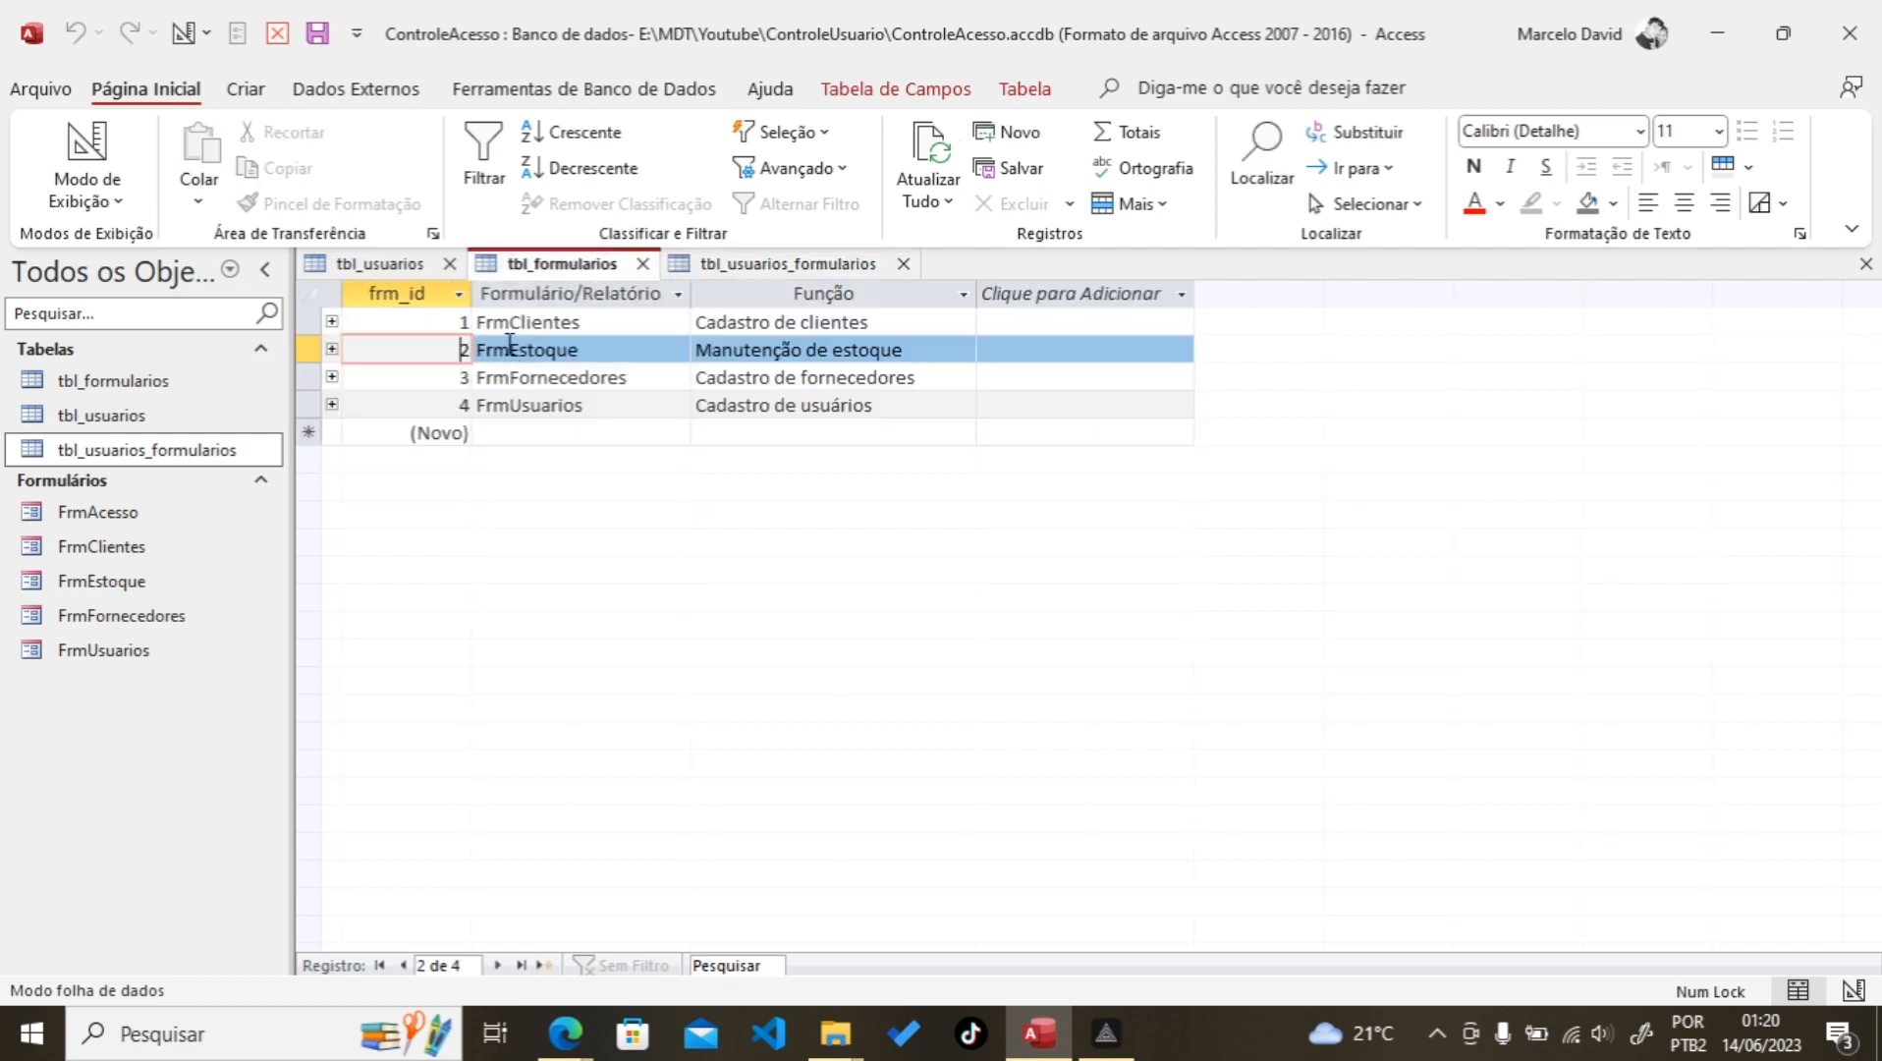
pyautogui.click(458, 352)
pyautogui.click(396, 263)
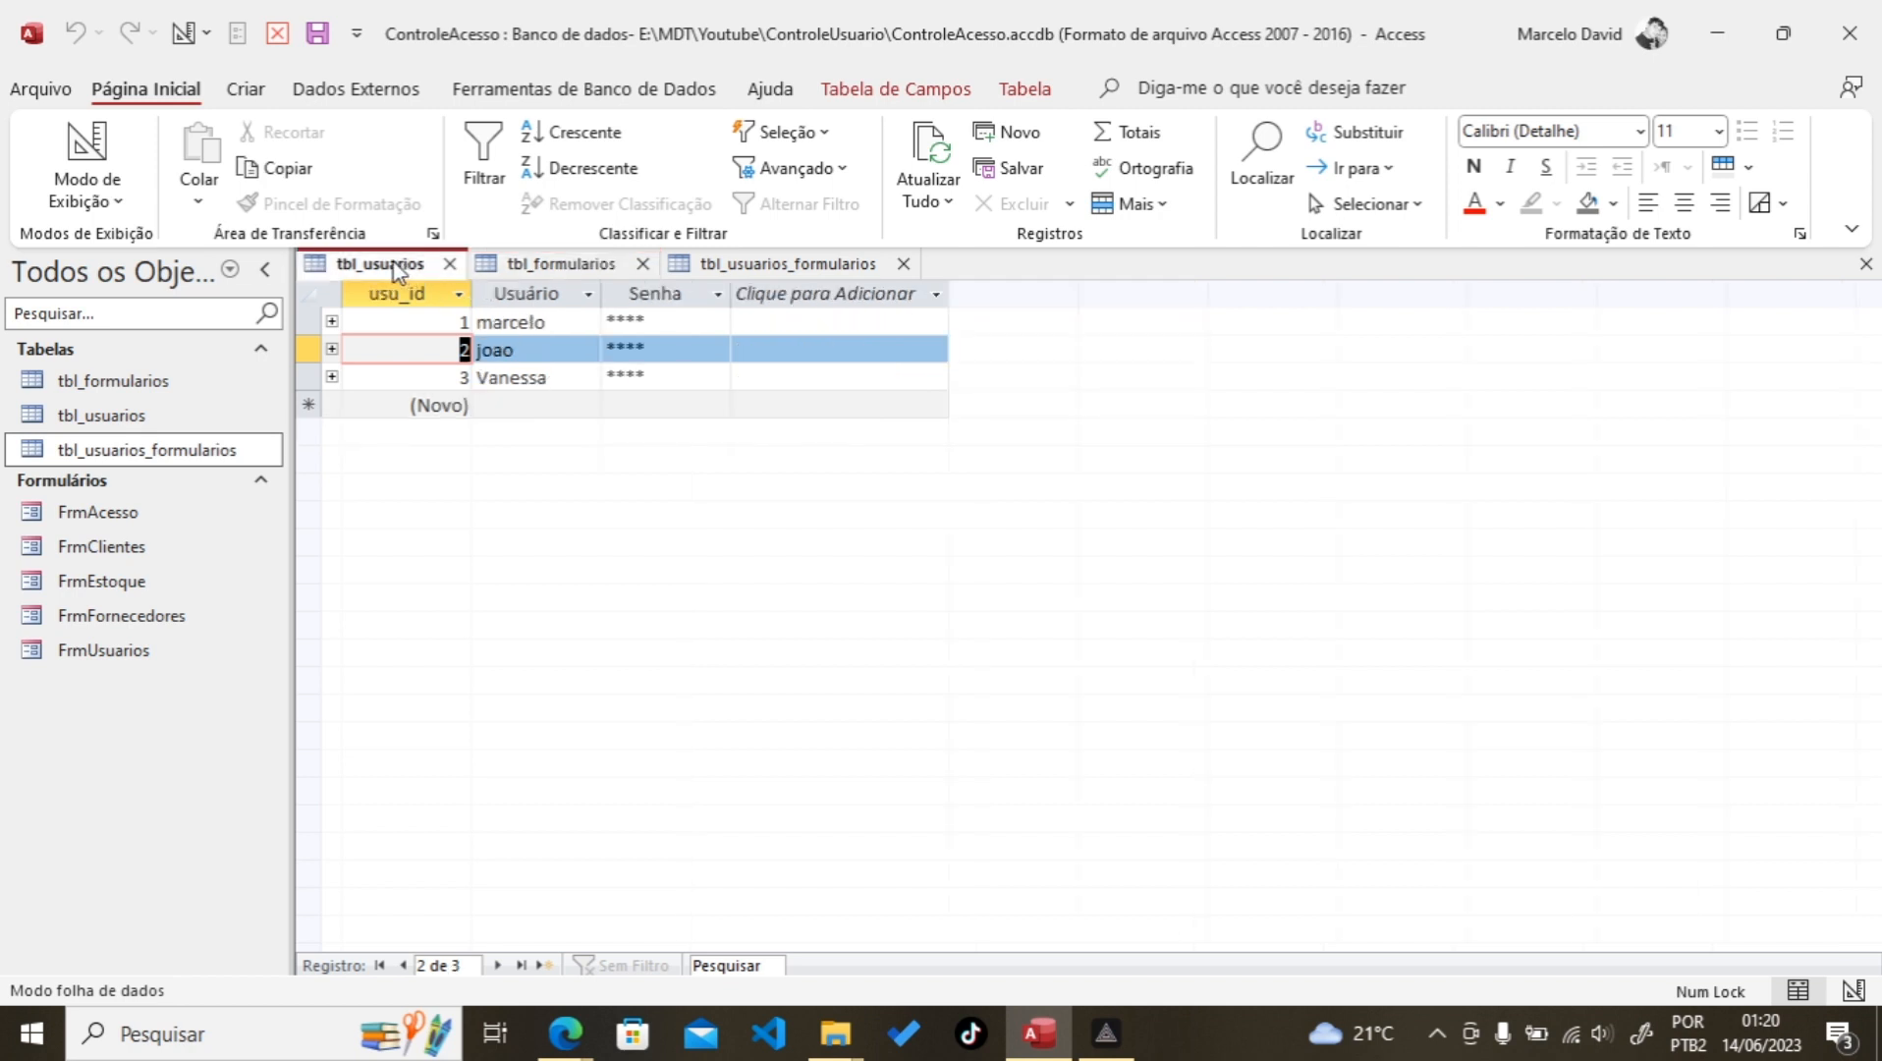
pyautogui.click(731, 275)
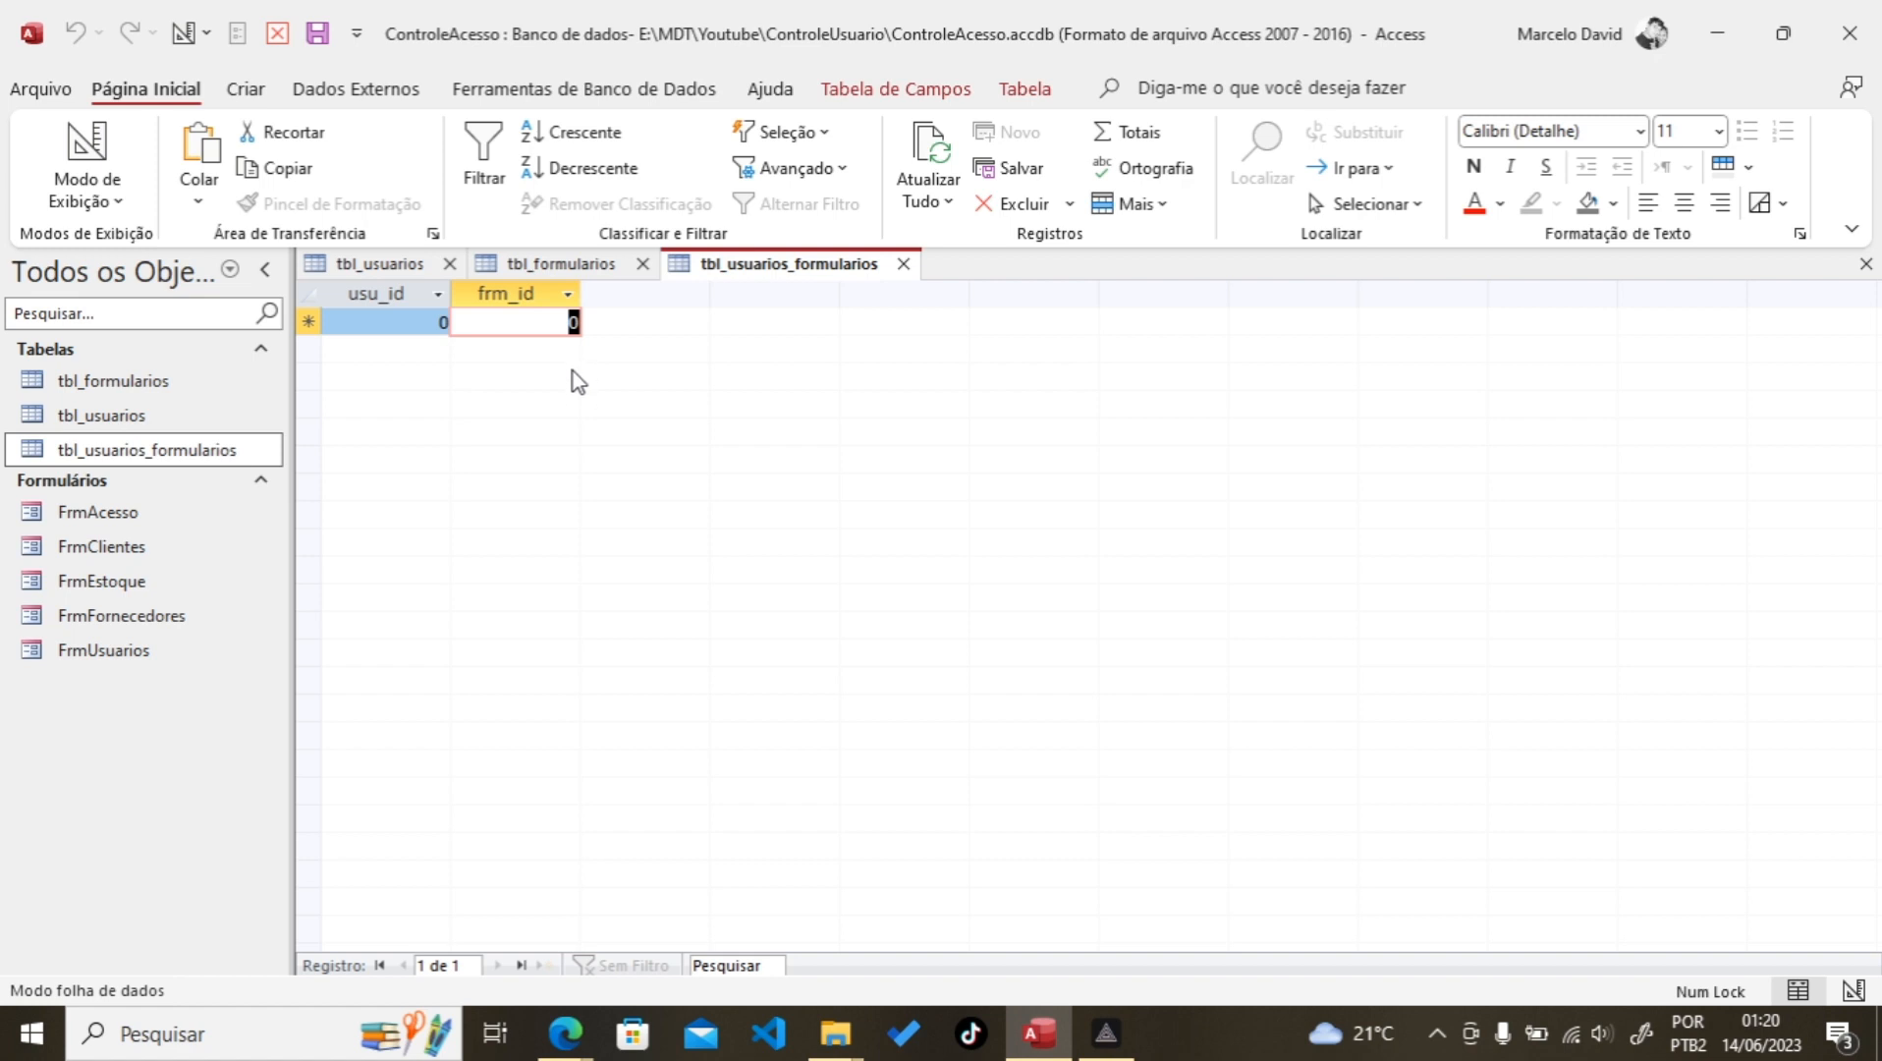
pyautogui.click(548, 269)
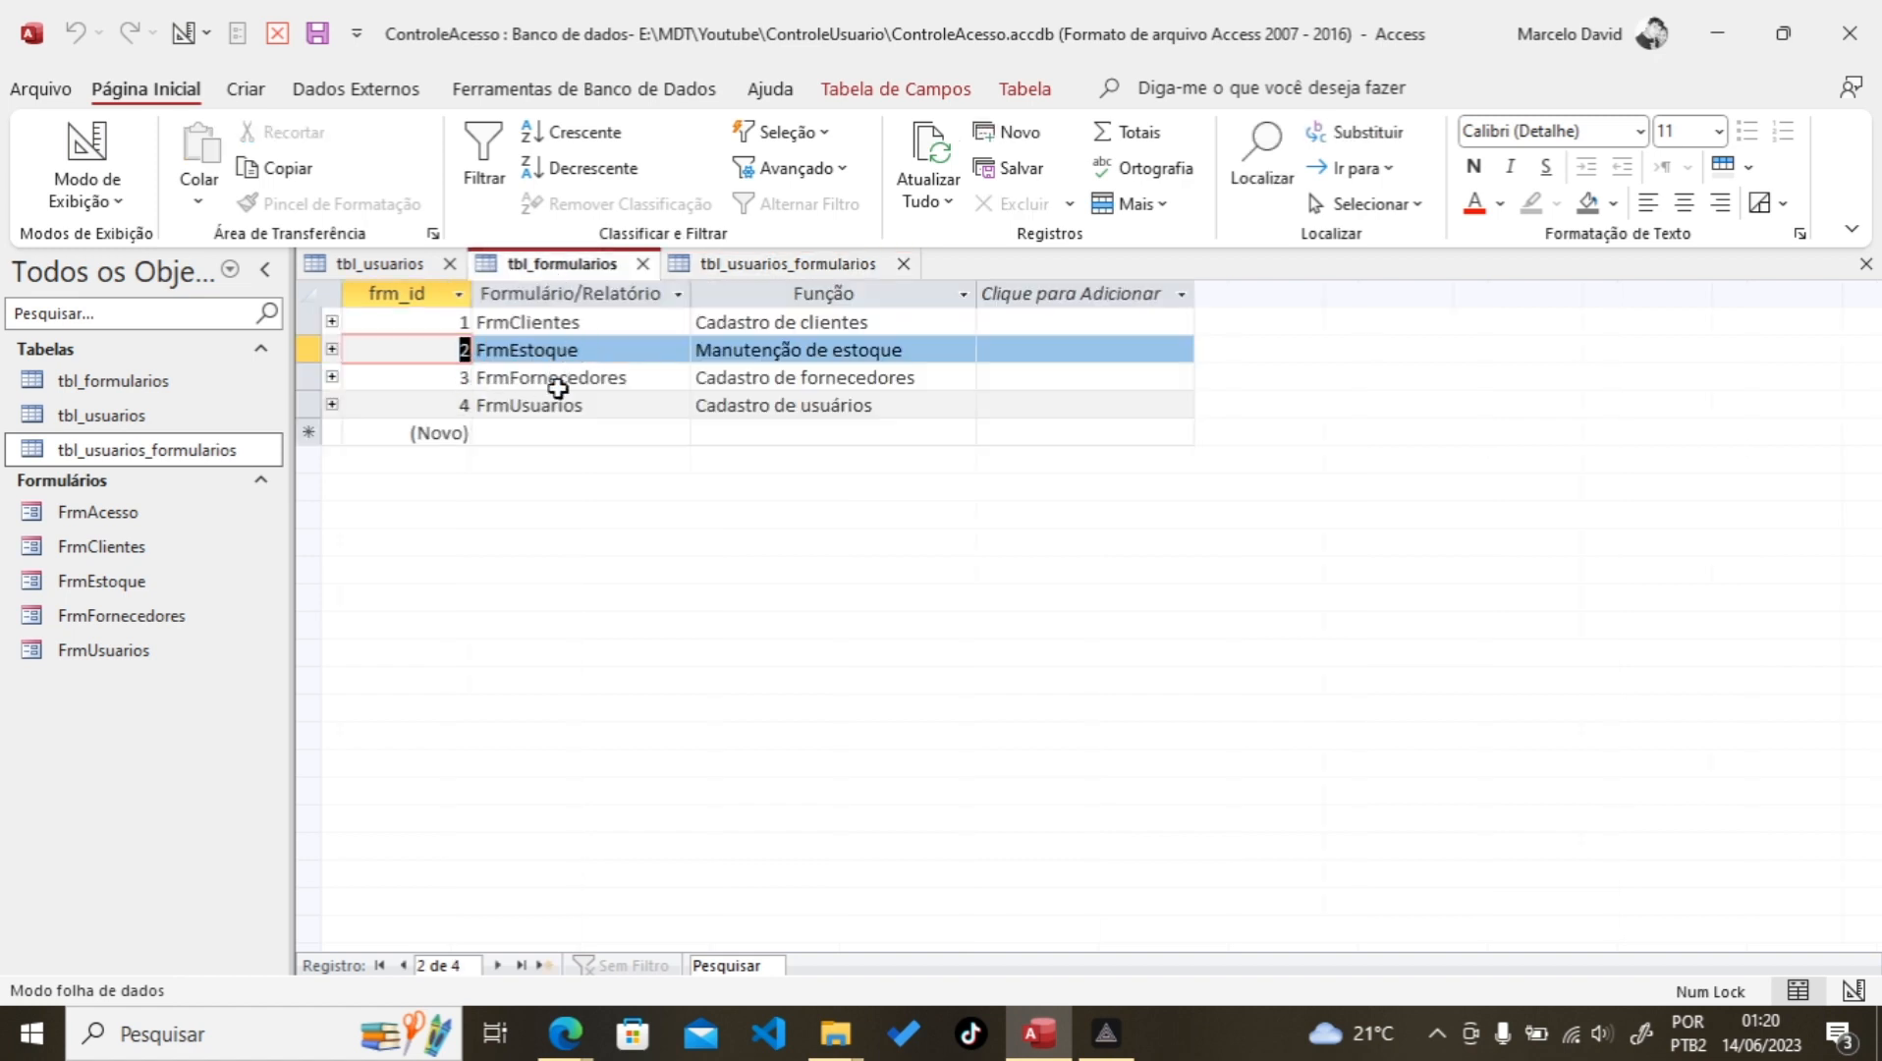
pyautogui.click(458, 407)
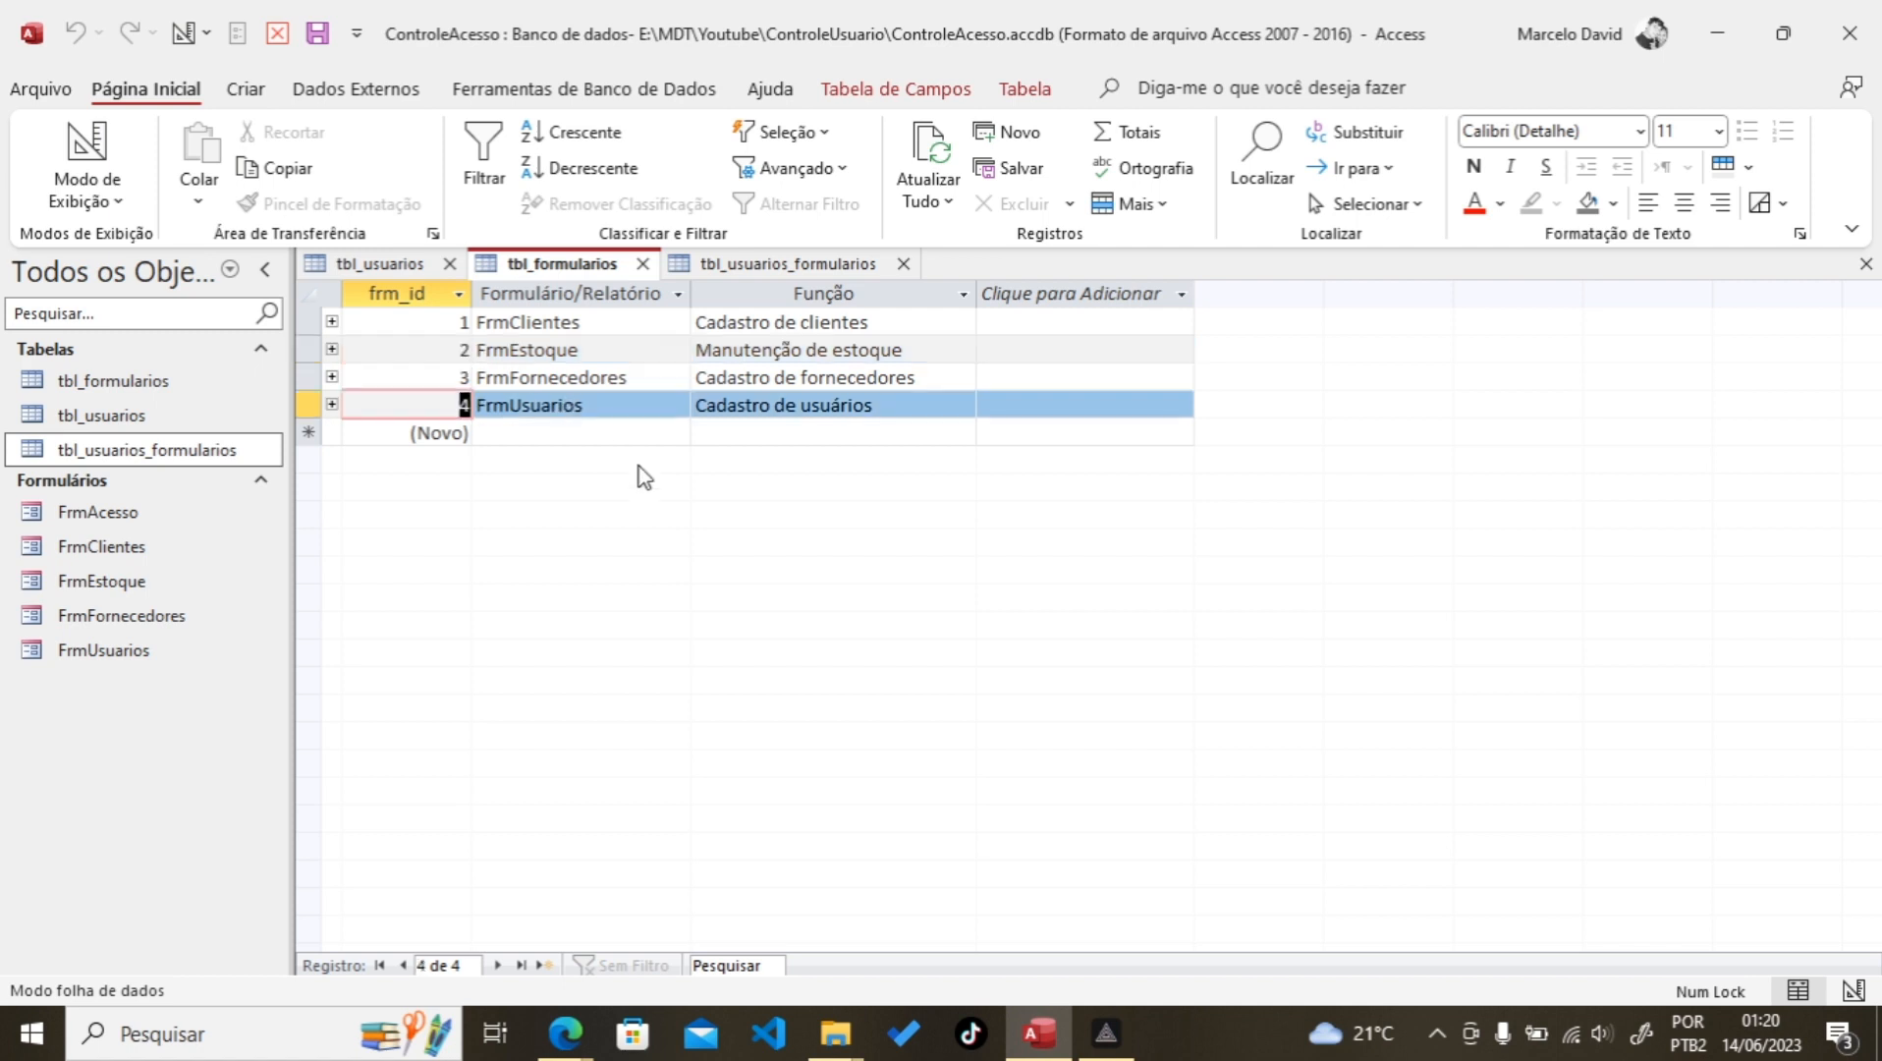
pyautogui.click(383, 265)
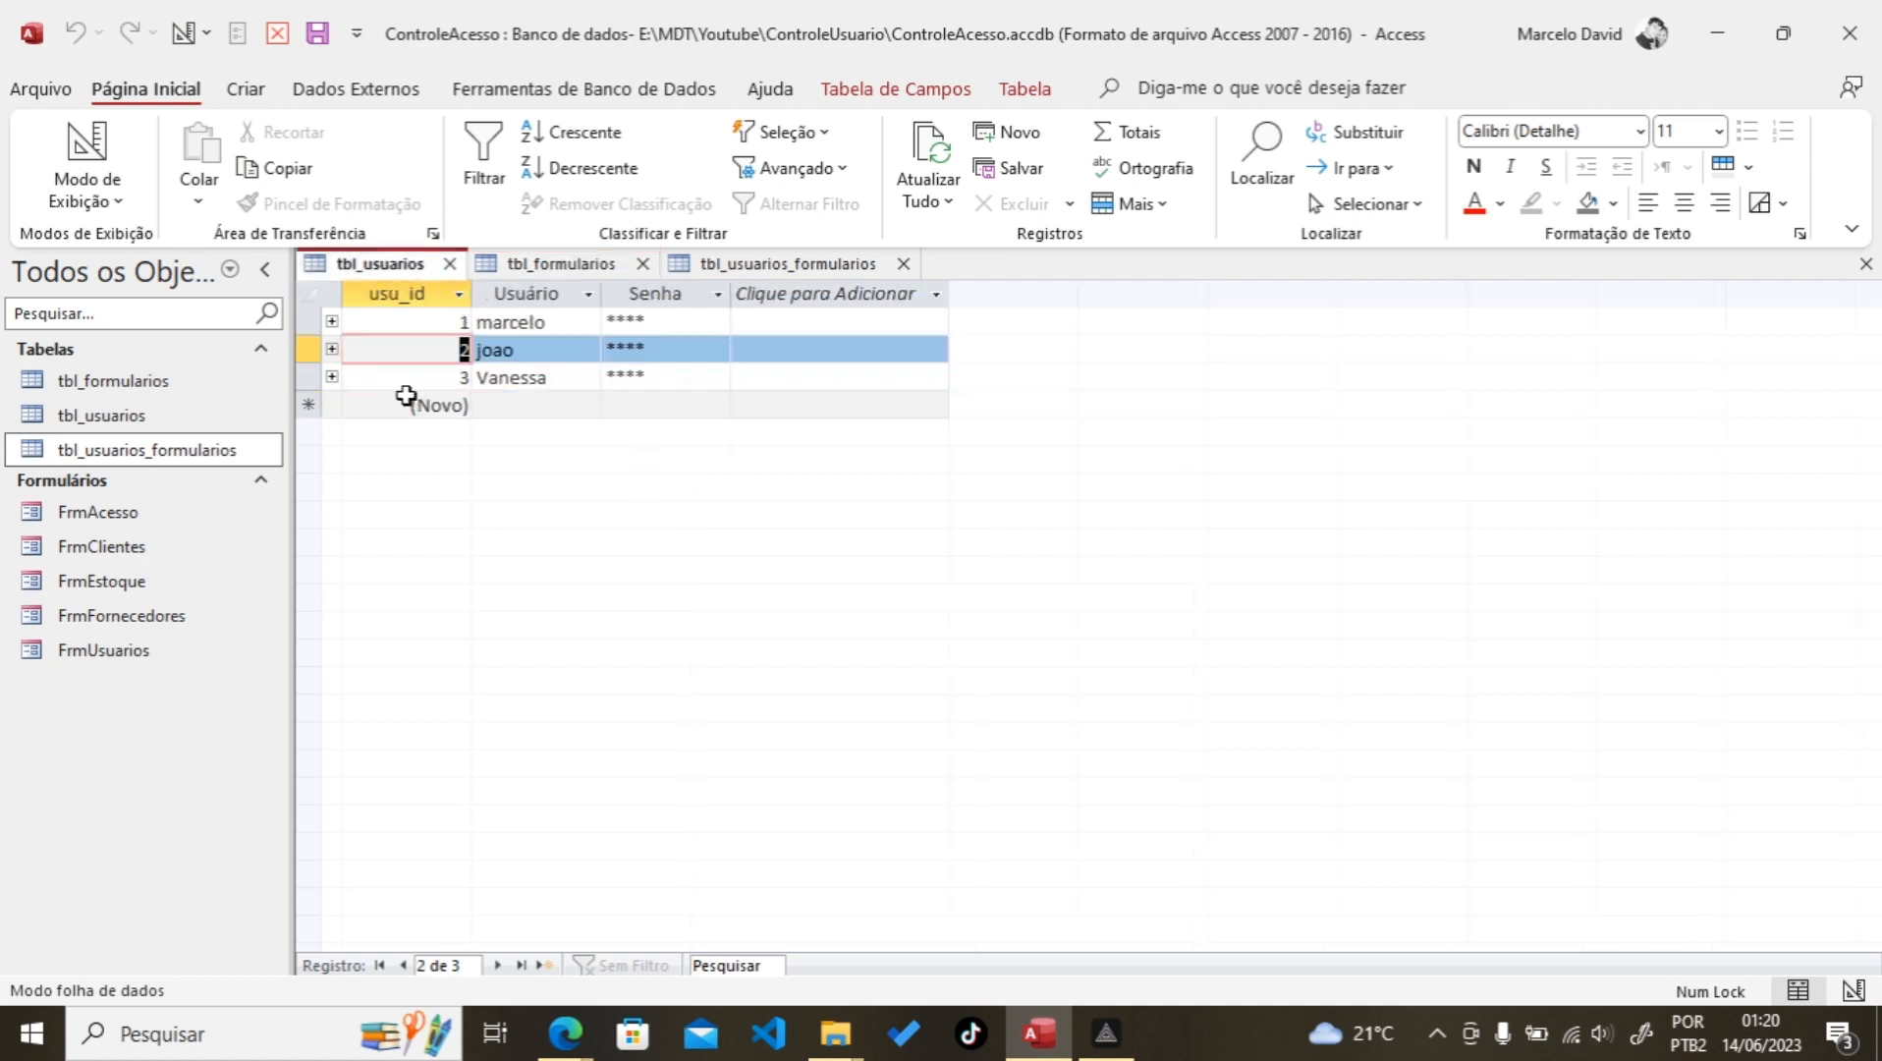
pyautogui.click(786, 264)
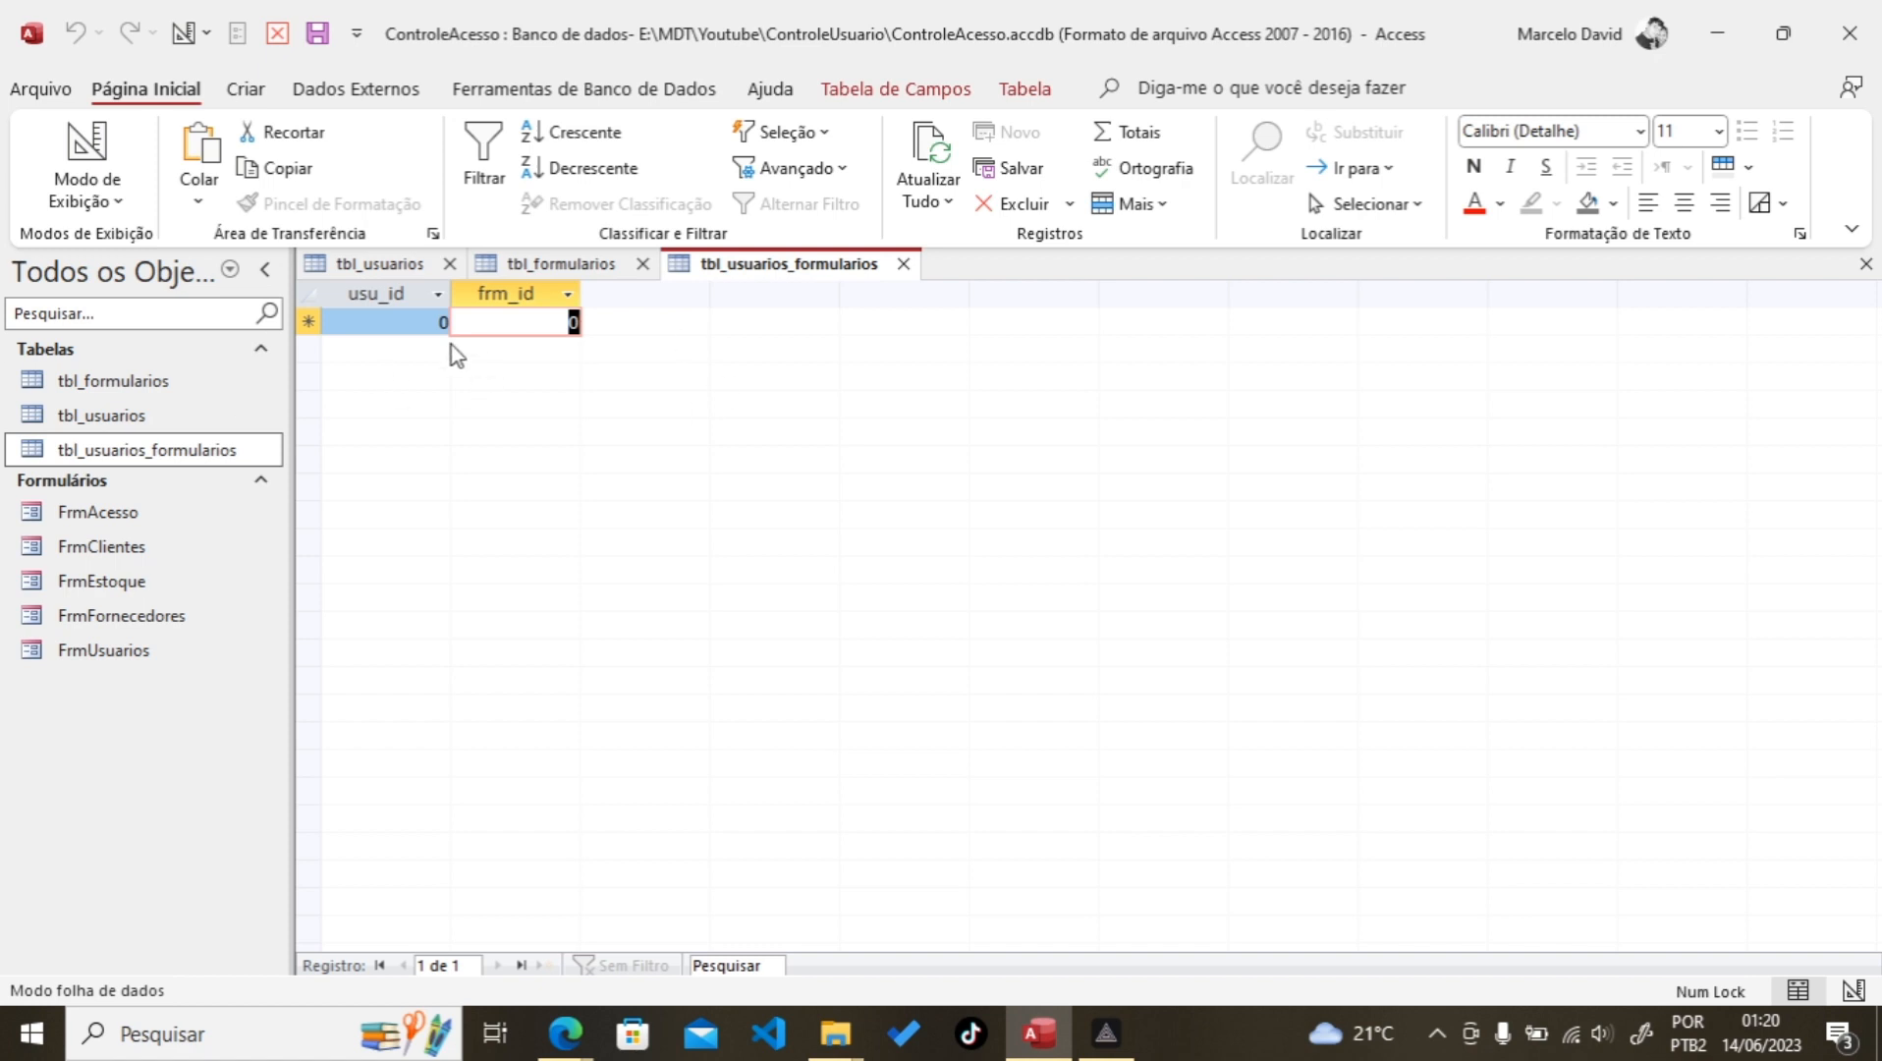
# Step: Select the default 0 in frm_id, then close tbl_usuarios_formularios without adding a record
pyautogui.click(546, 322)
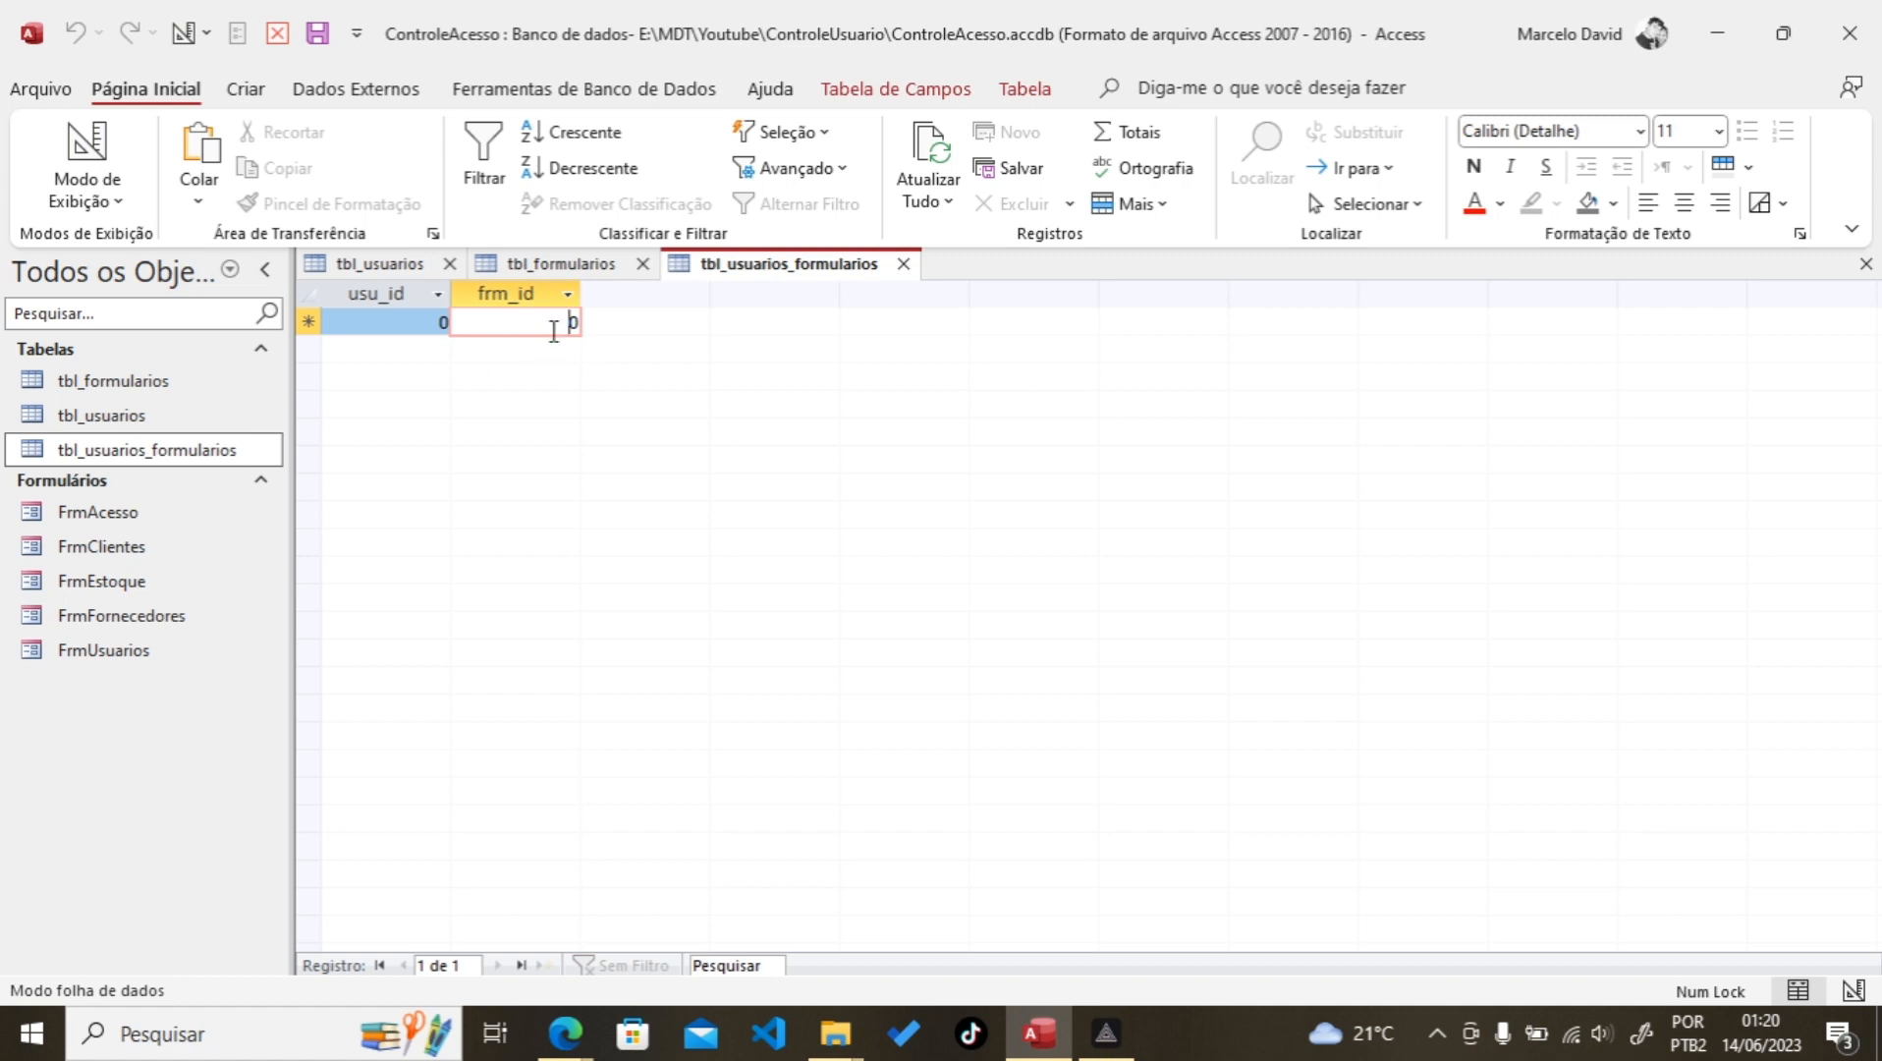
pyautogui.moveTo(610, 323); pyautogui.dragTo(634, 327)
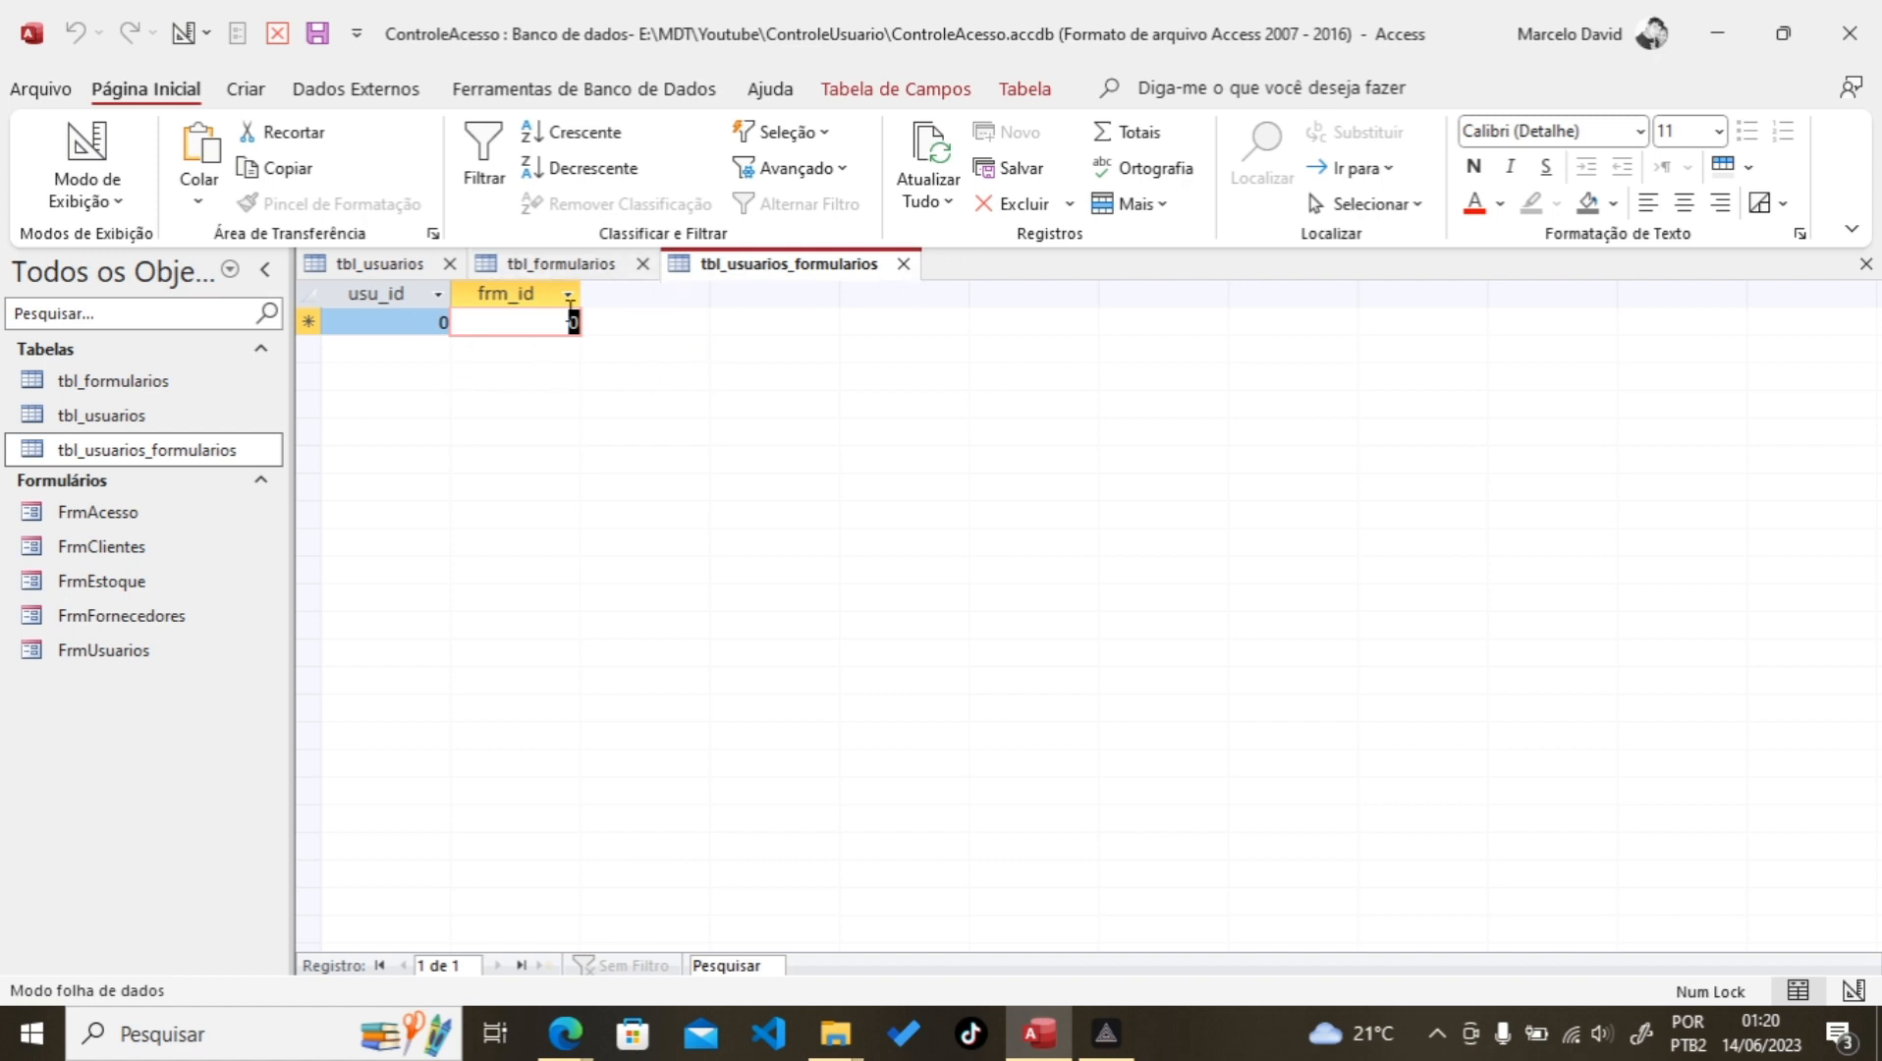
pyautogui.click(904, 264)
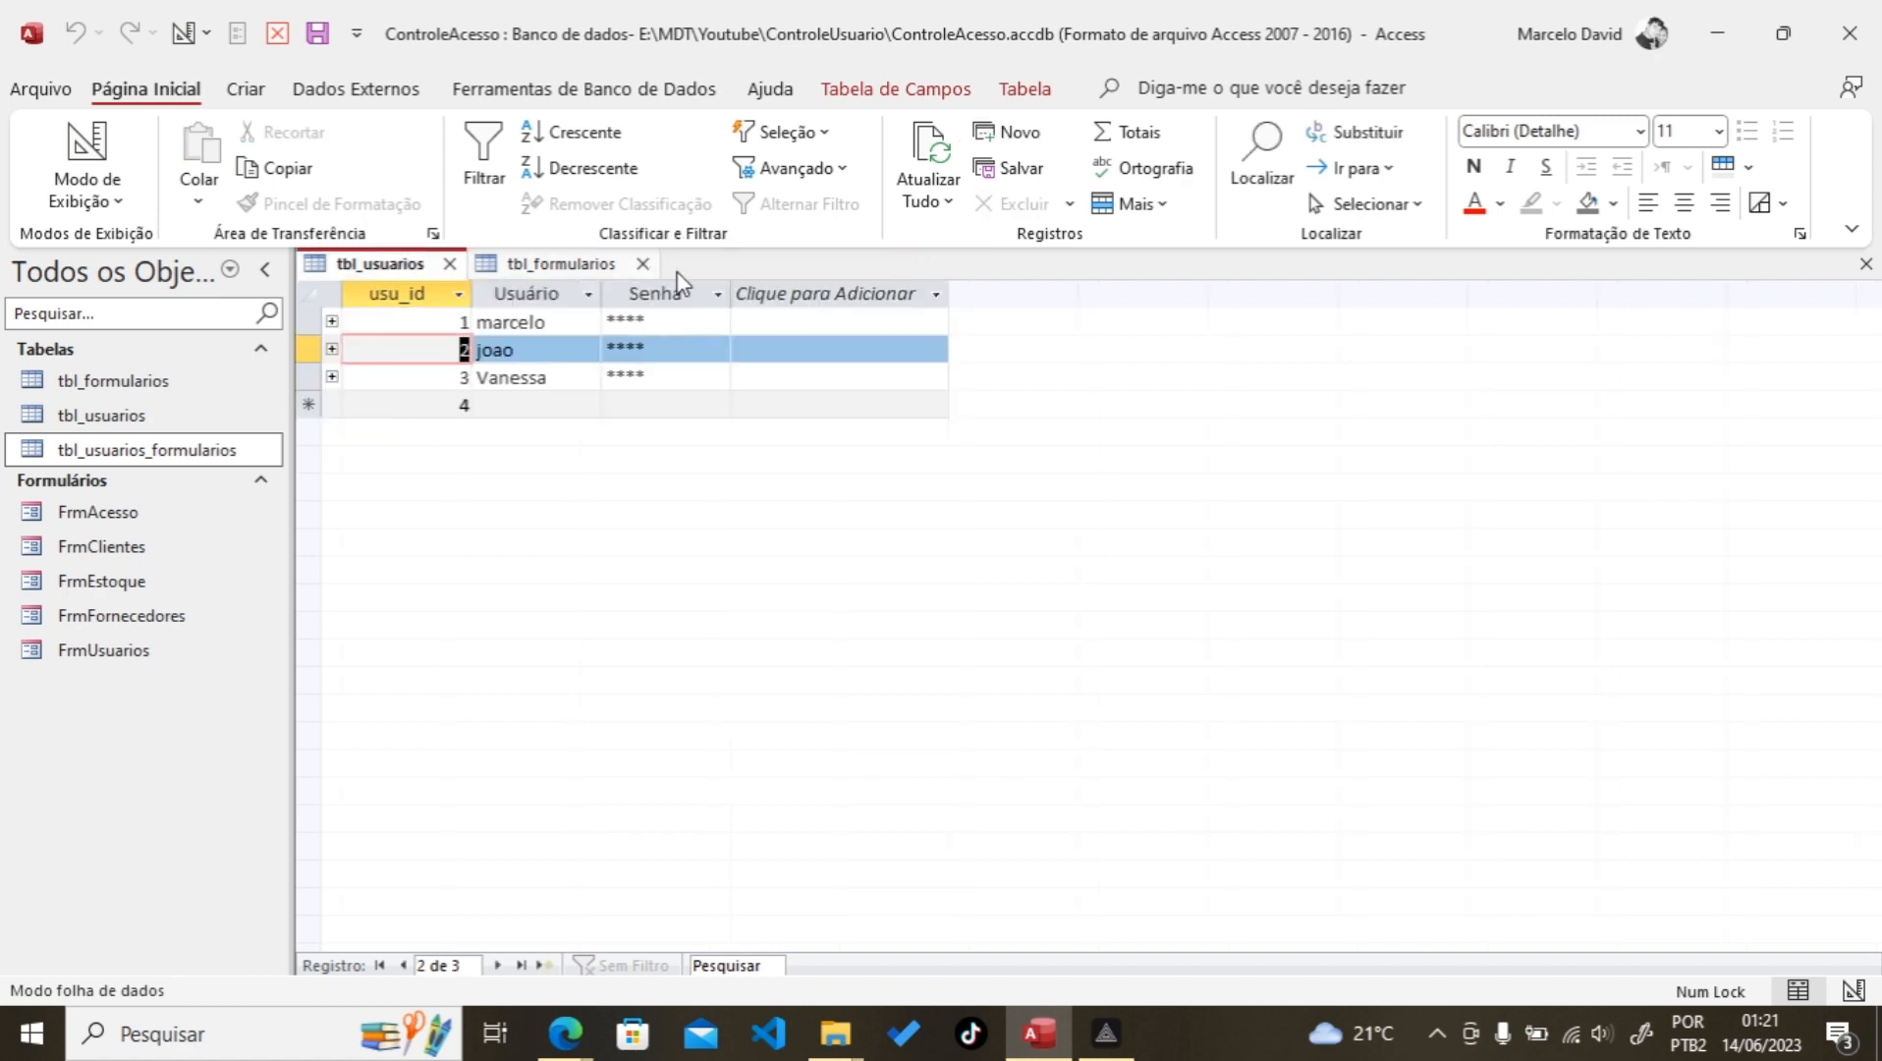
# Step: Close the open tables and create a new Caixa de Diálogo Restrita form
pyautogui.click(643, 264)
pyautogui.click(450, 263)
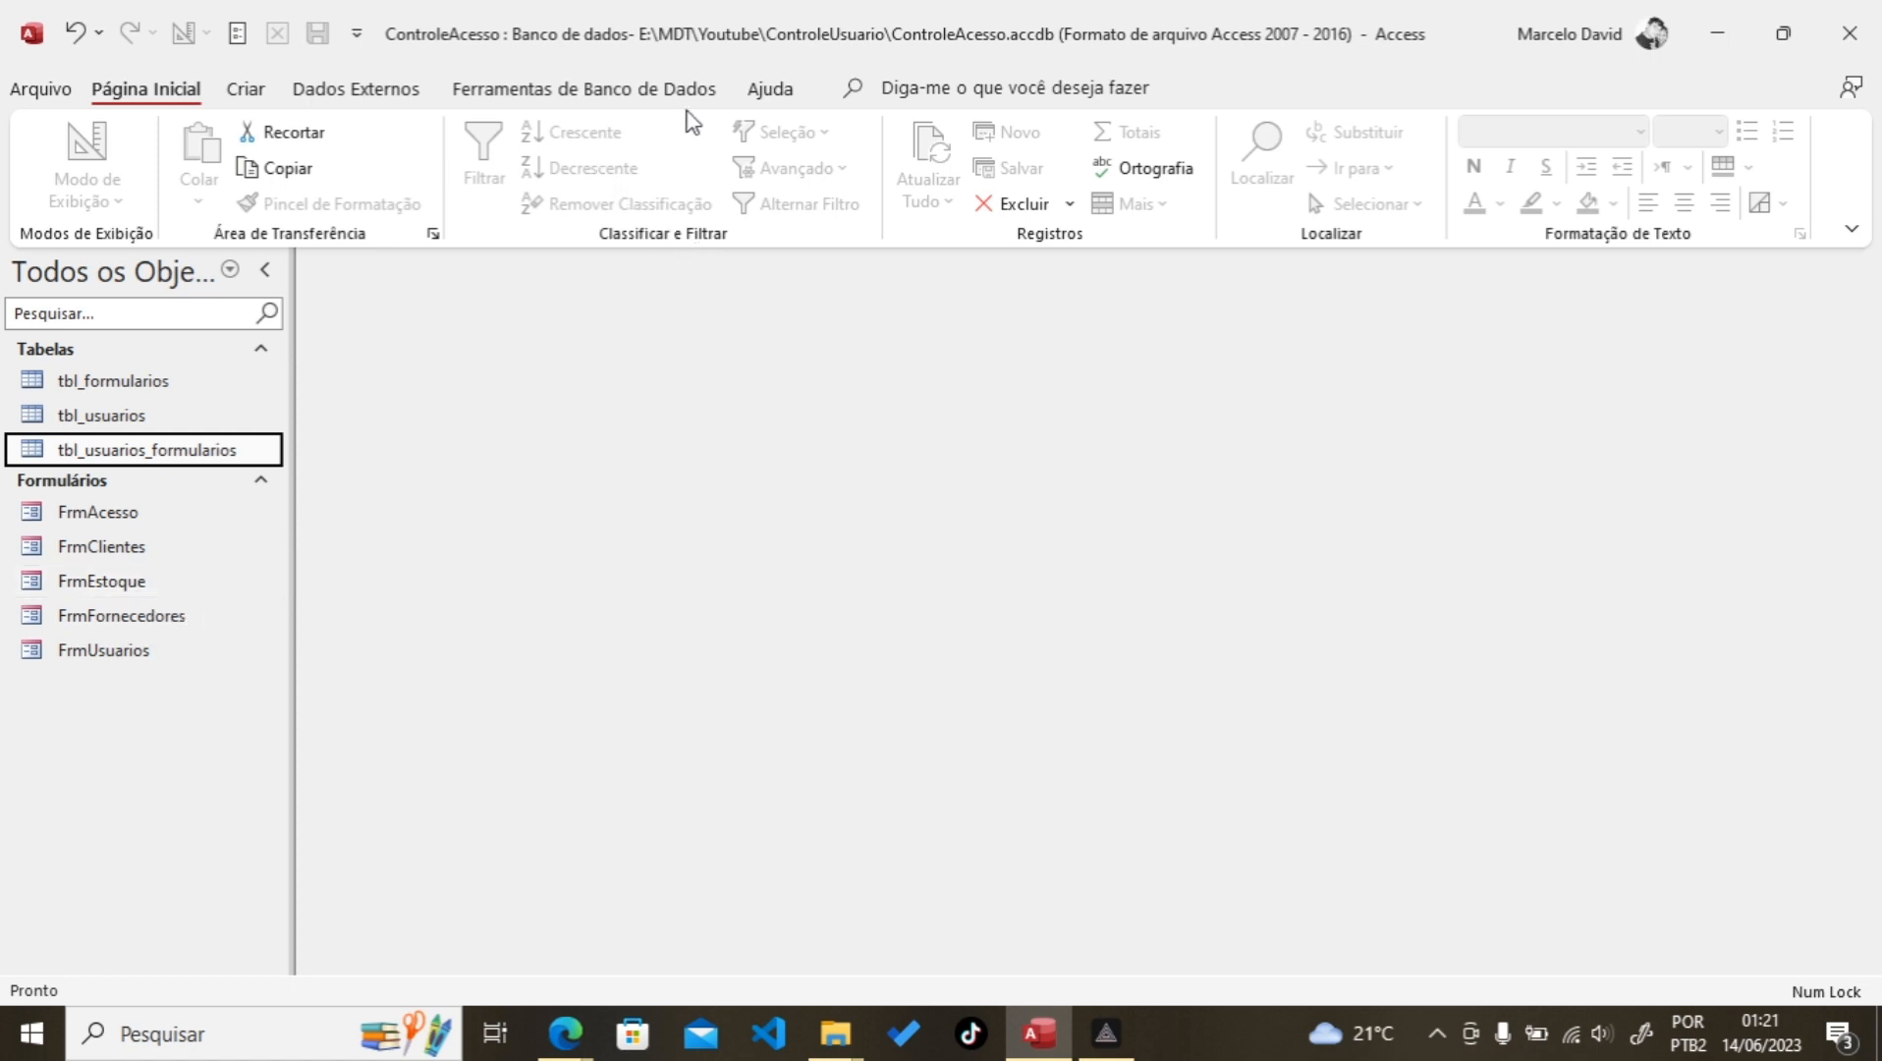
pyautogui.click(253, 96)
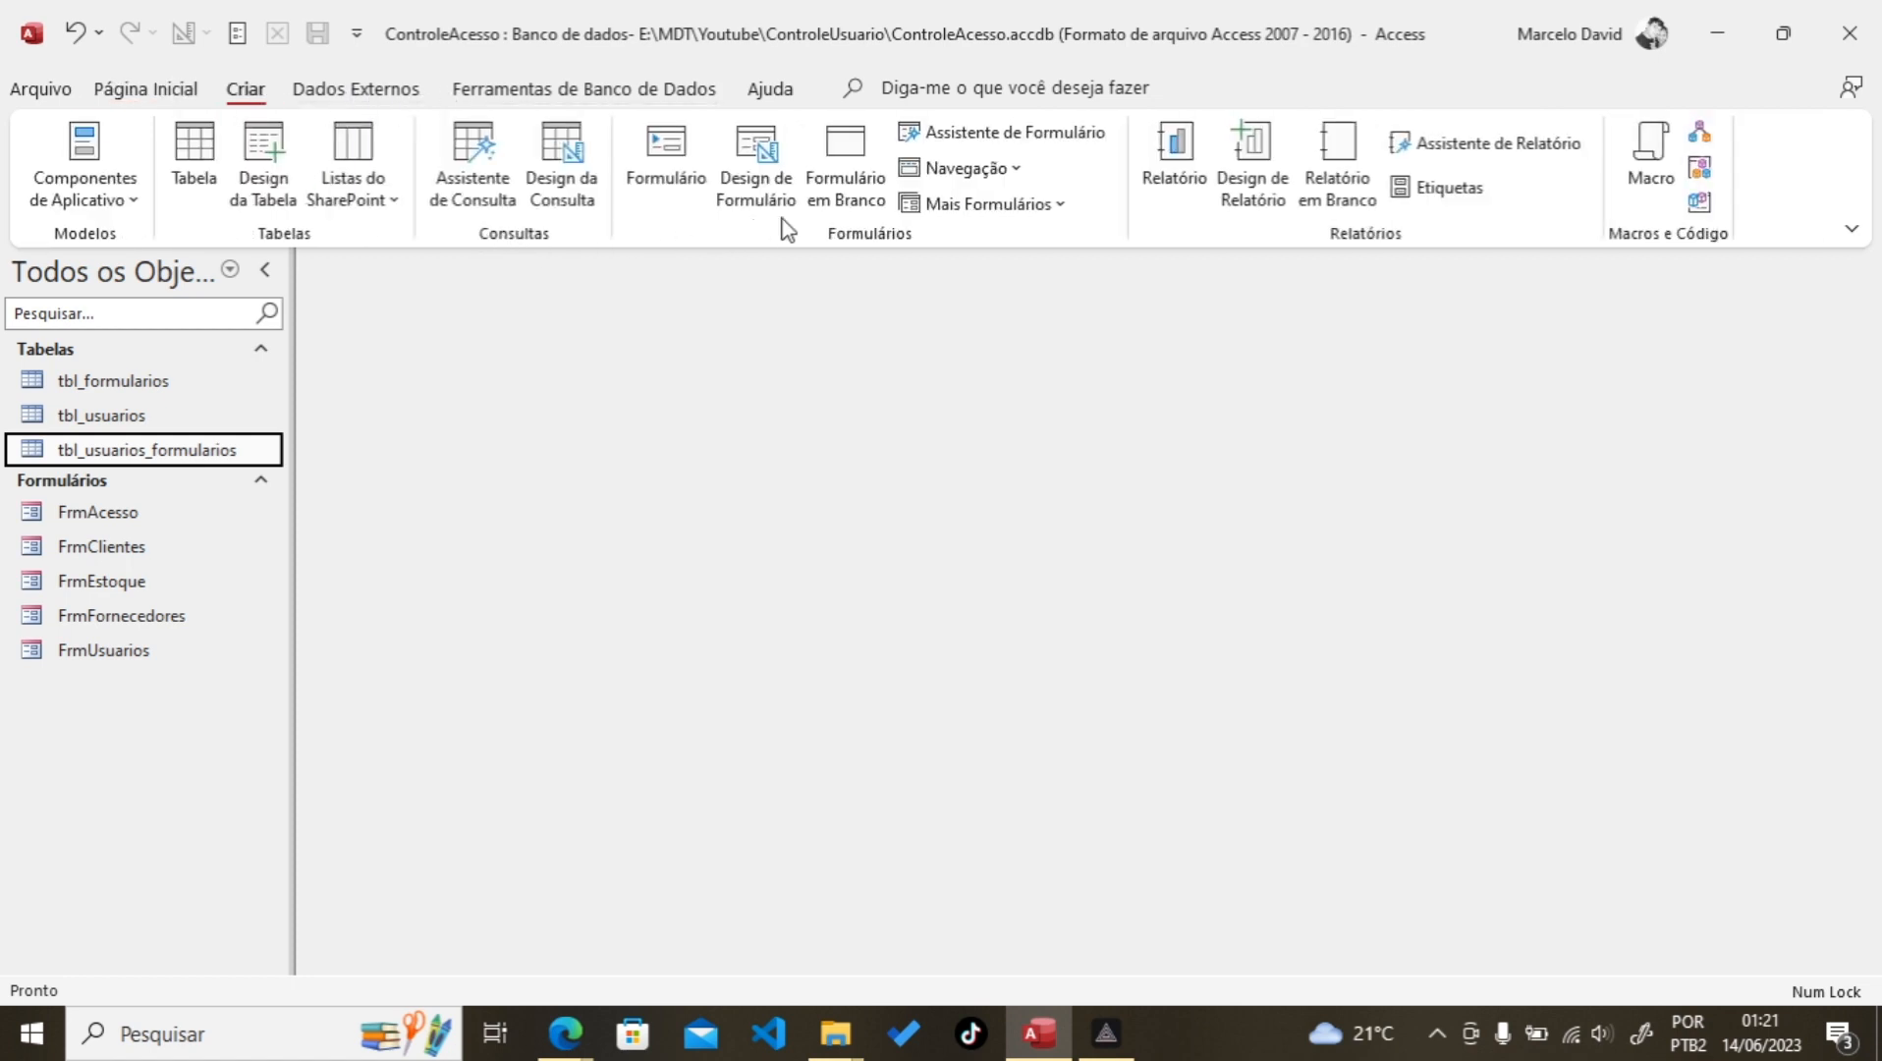
pyautogui.click(1060, 206)
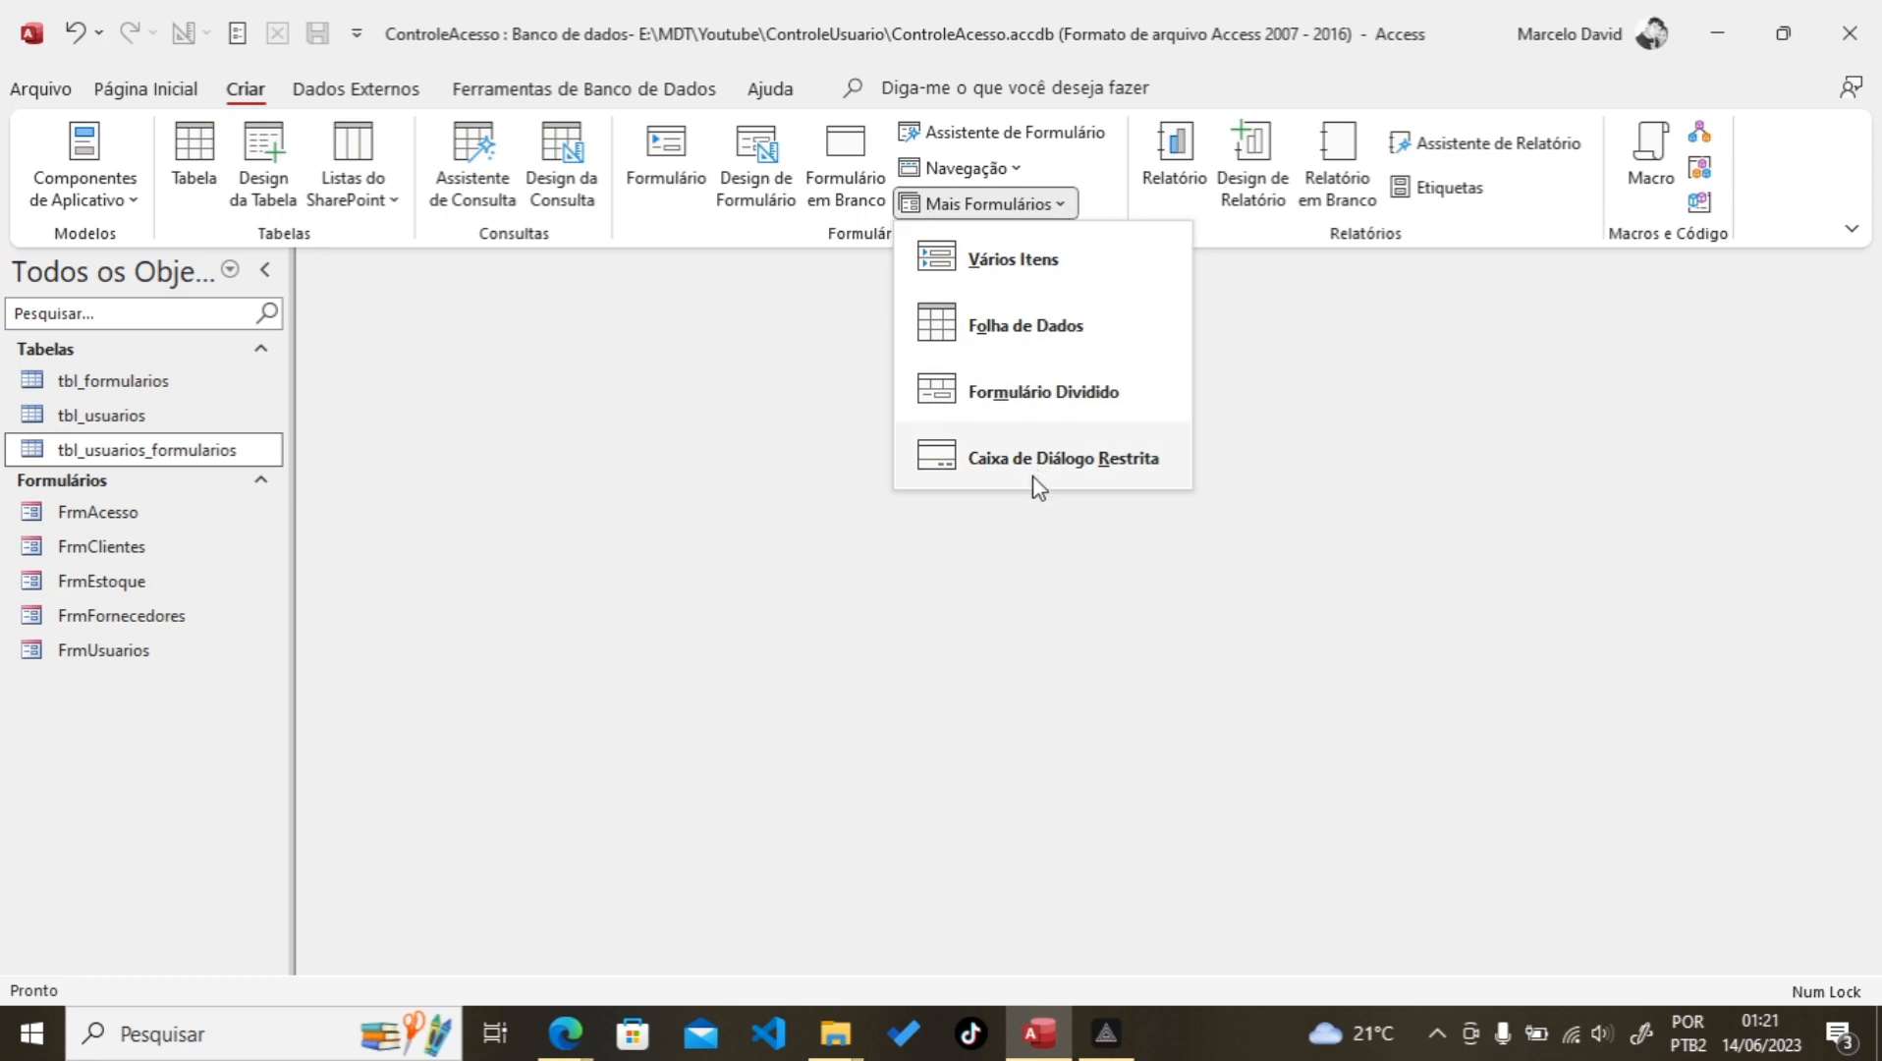
pyautogui.click(1082, 469)
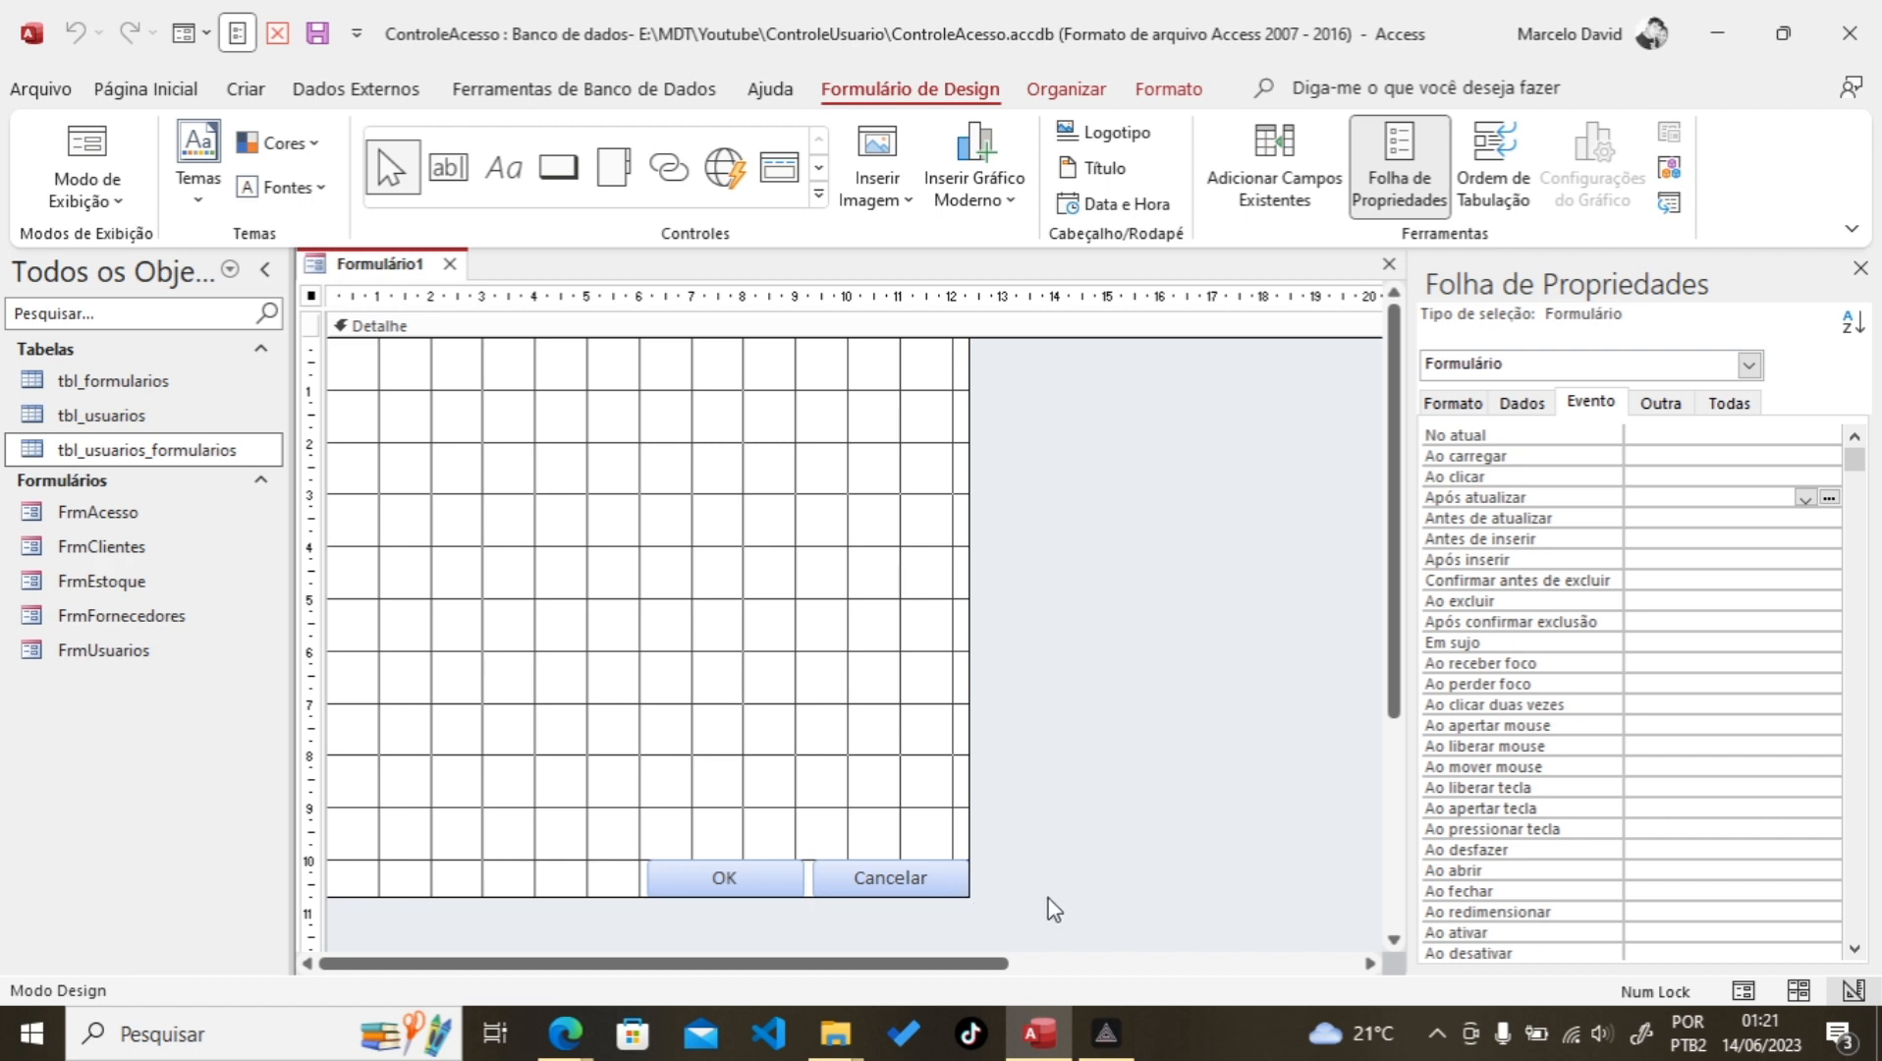
# Step: Delete the OK and Cancelar buttons and make the form wider and shorter
pyautogui.moveTo(1039, 934); pyautogui.dragTo(577, 786)
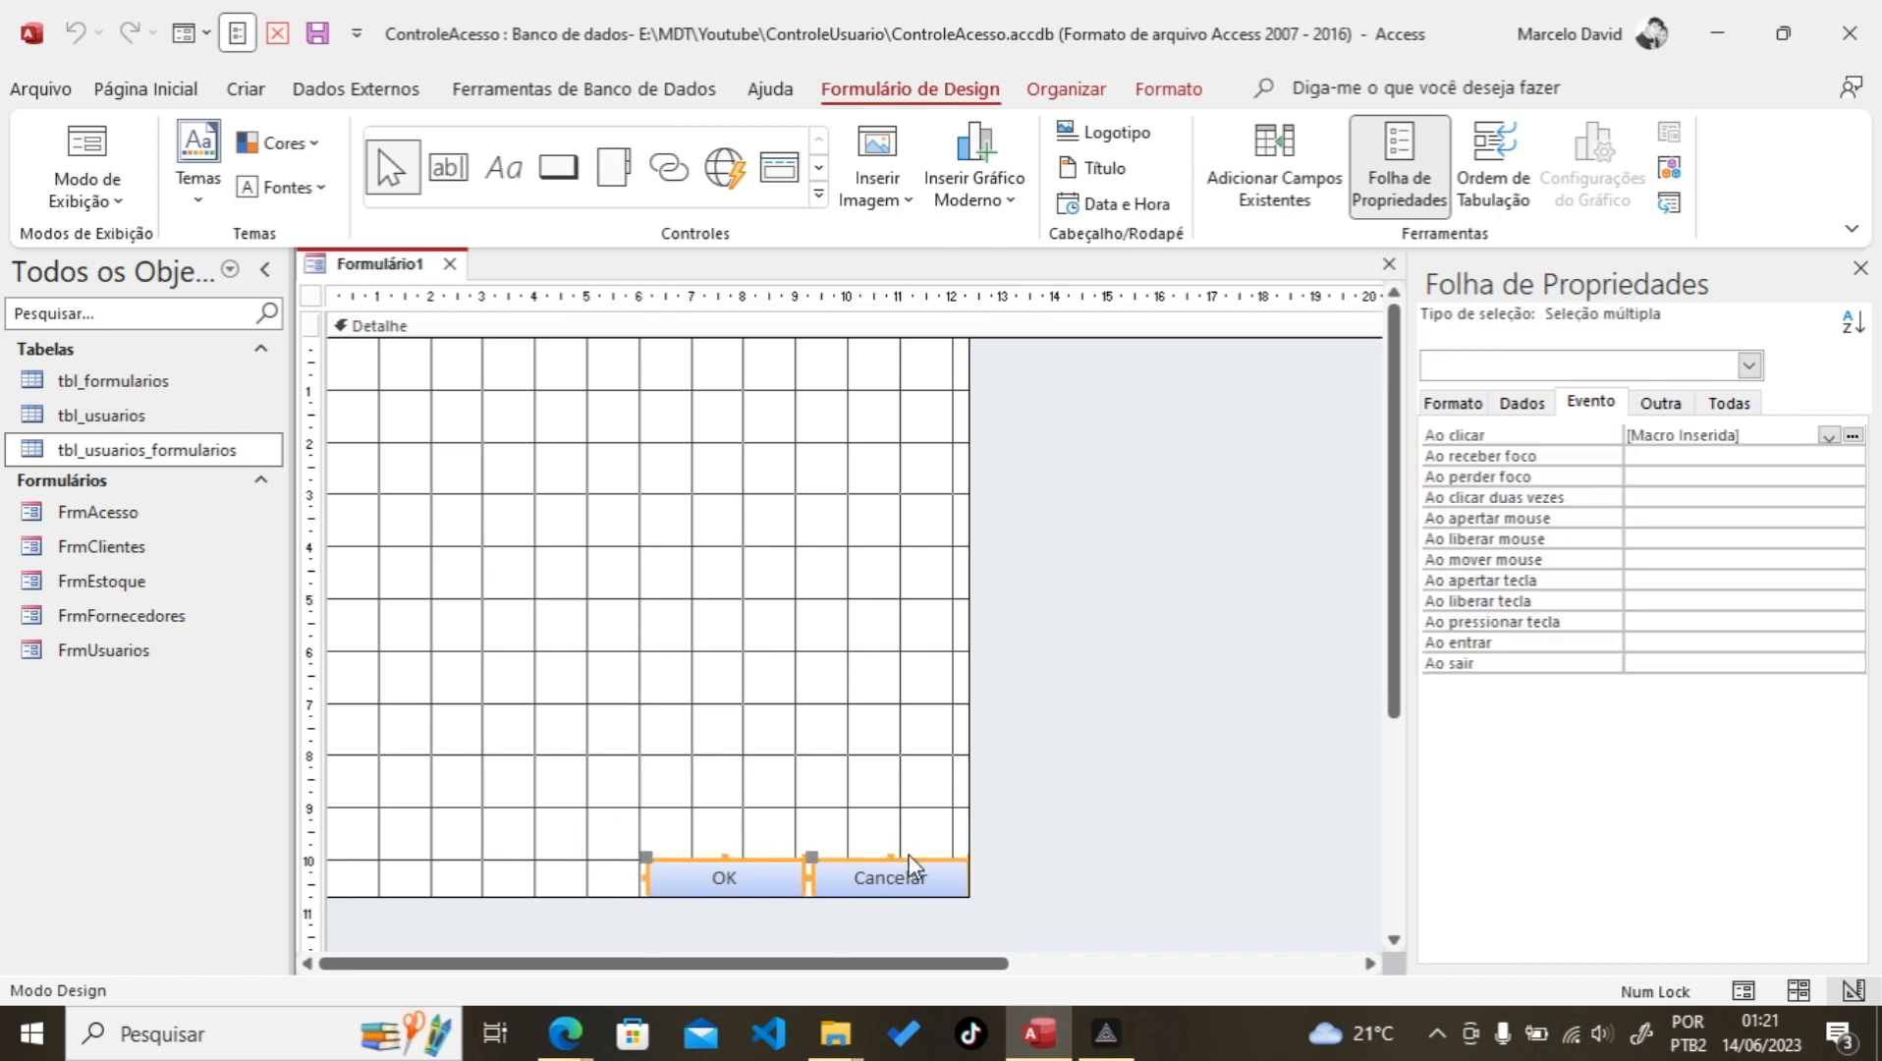
pyautogui.press('Delete')
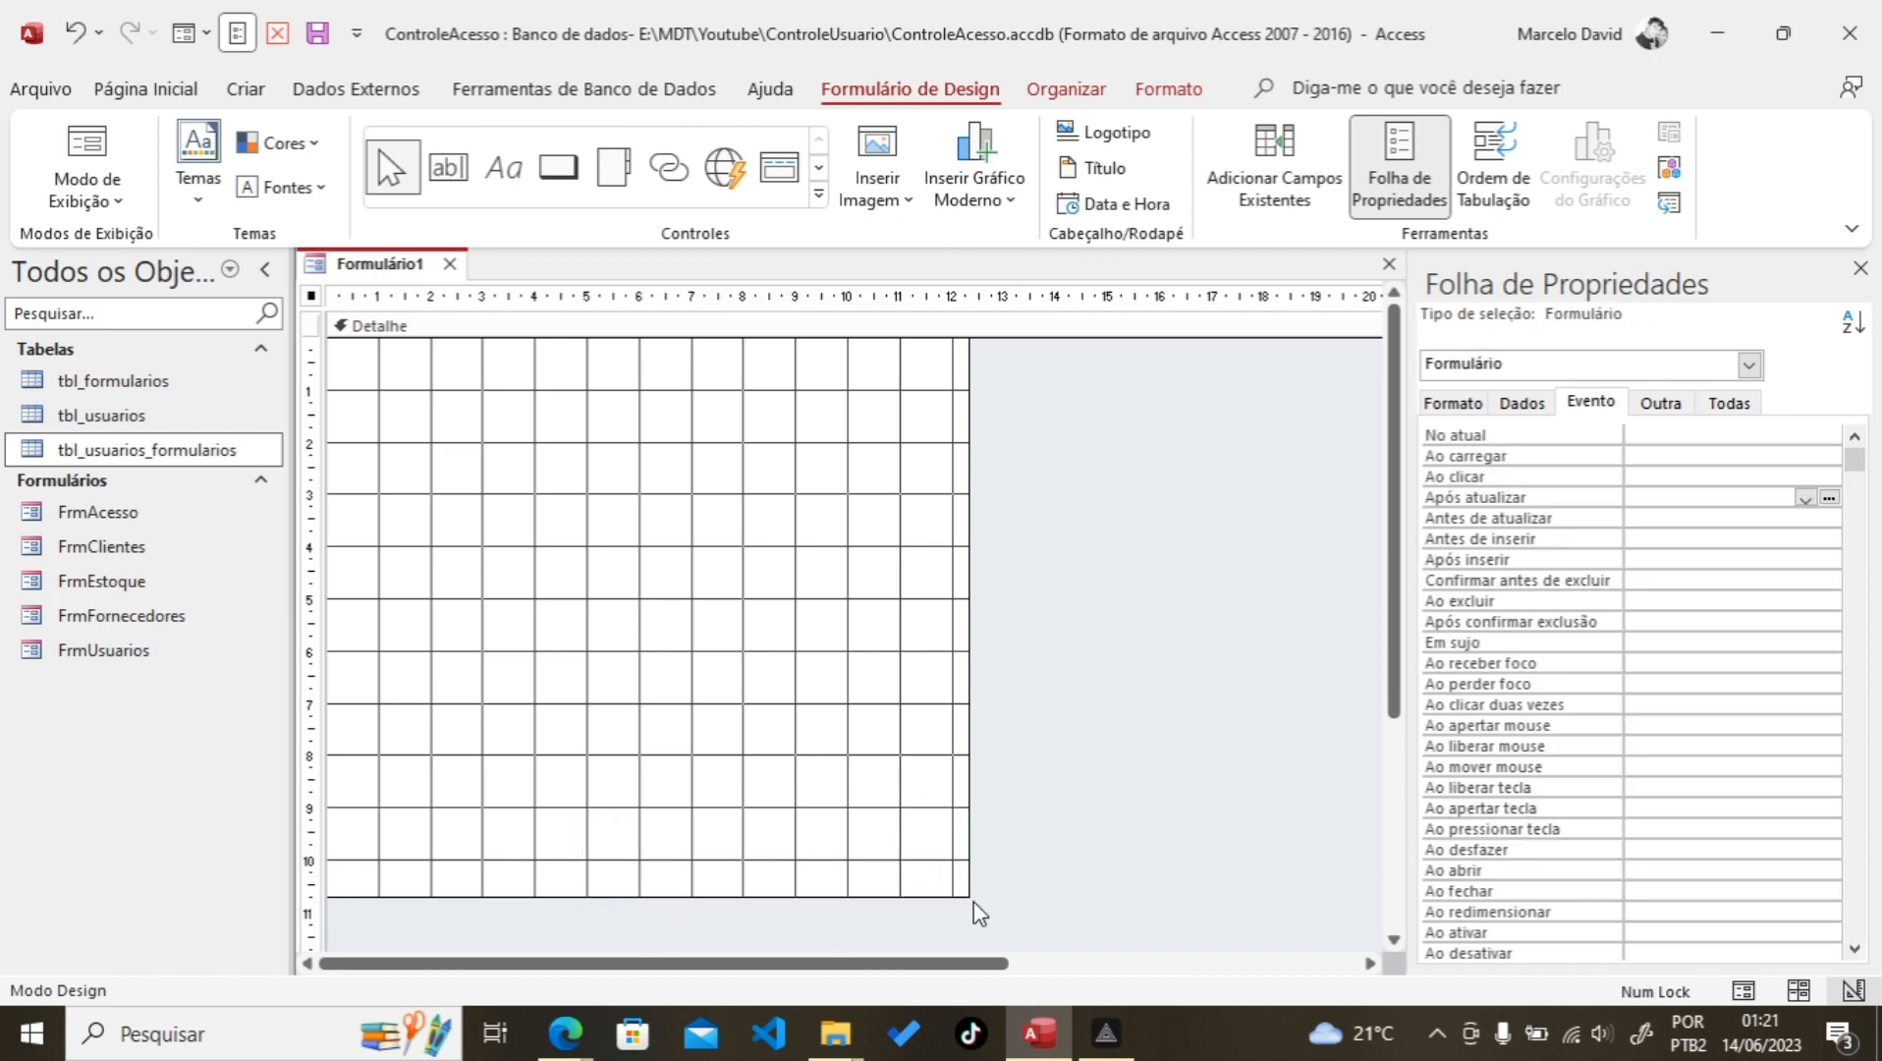
pyautogui.moveTo(970, 894); pyautogui.dragTo(1132, 834)
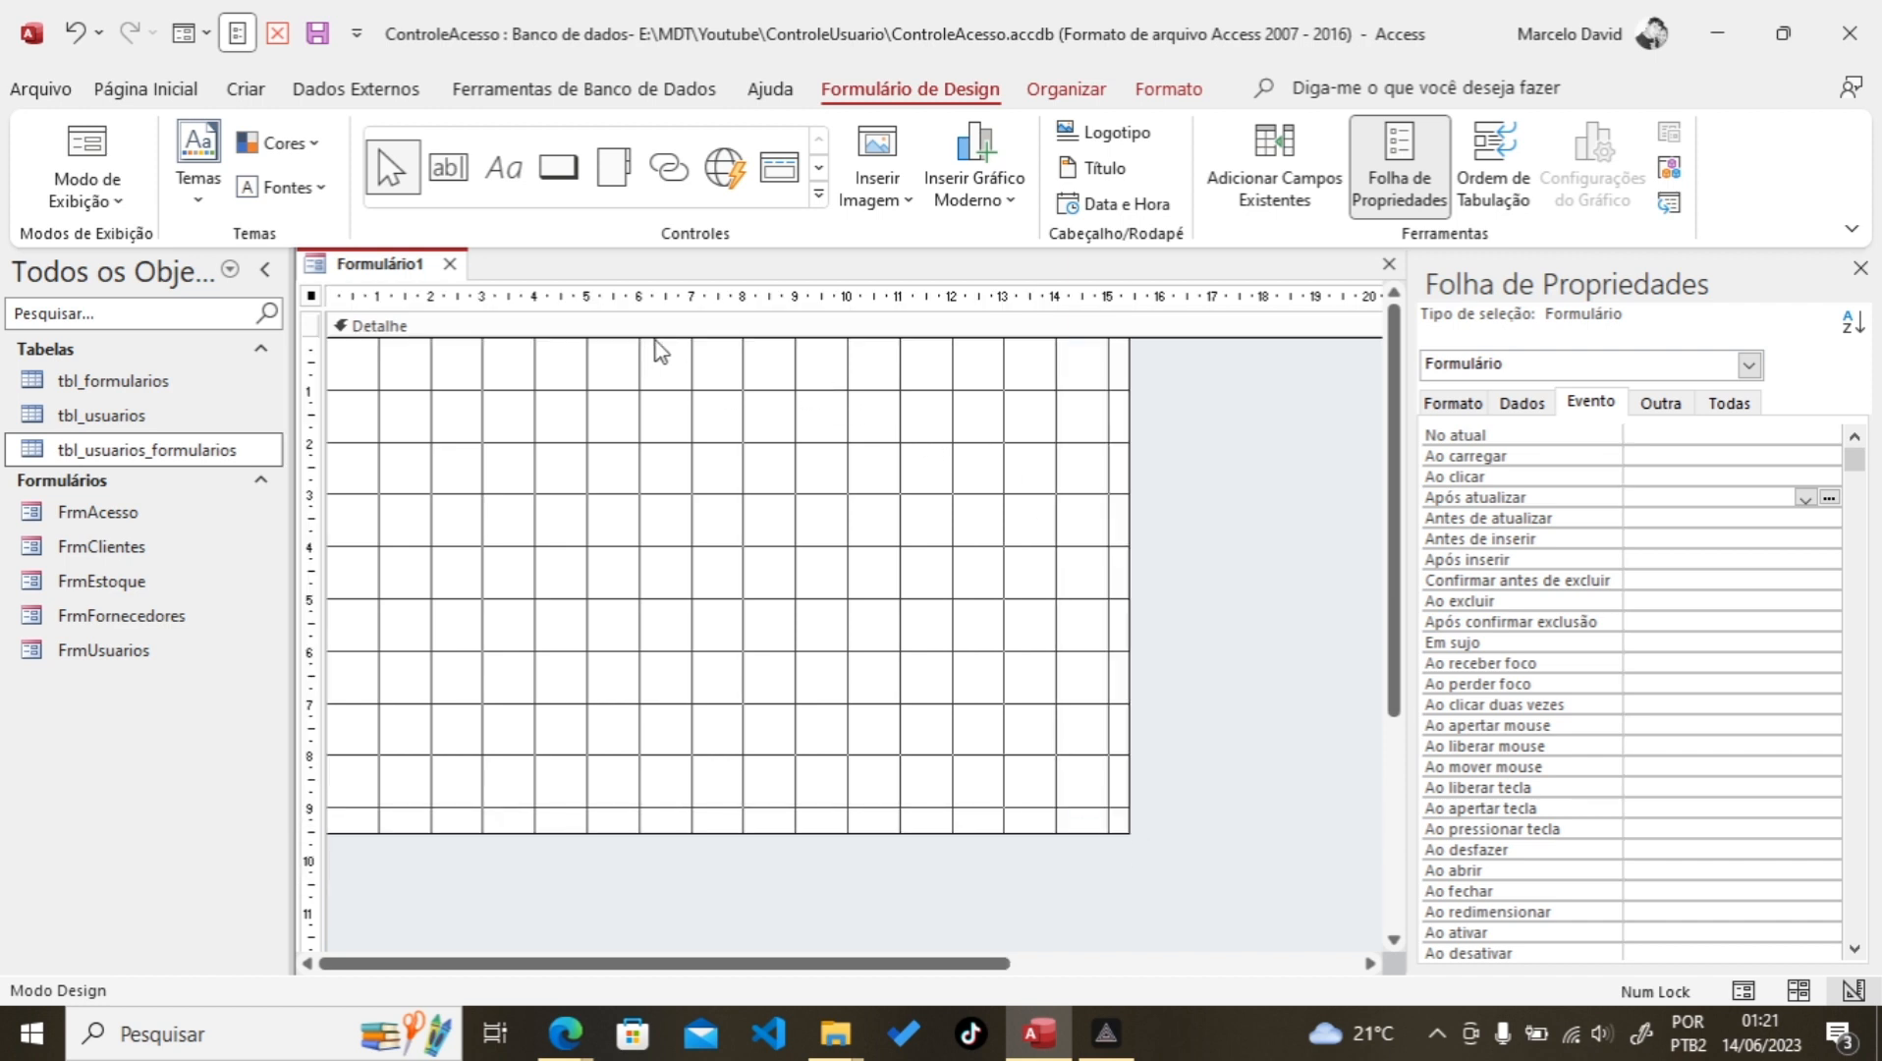
# Step: Save the new form as FrmPermissoesUsuarios and close its design window
pyautogui.click(317, 33)
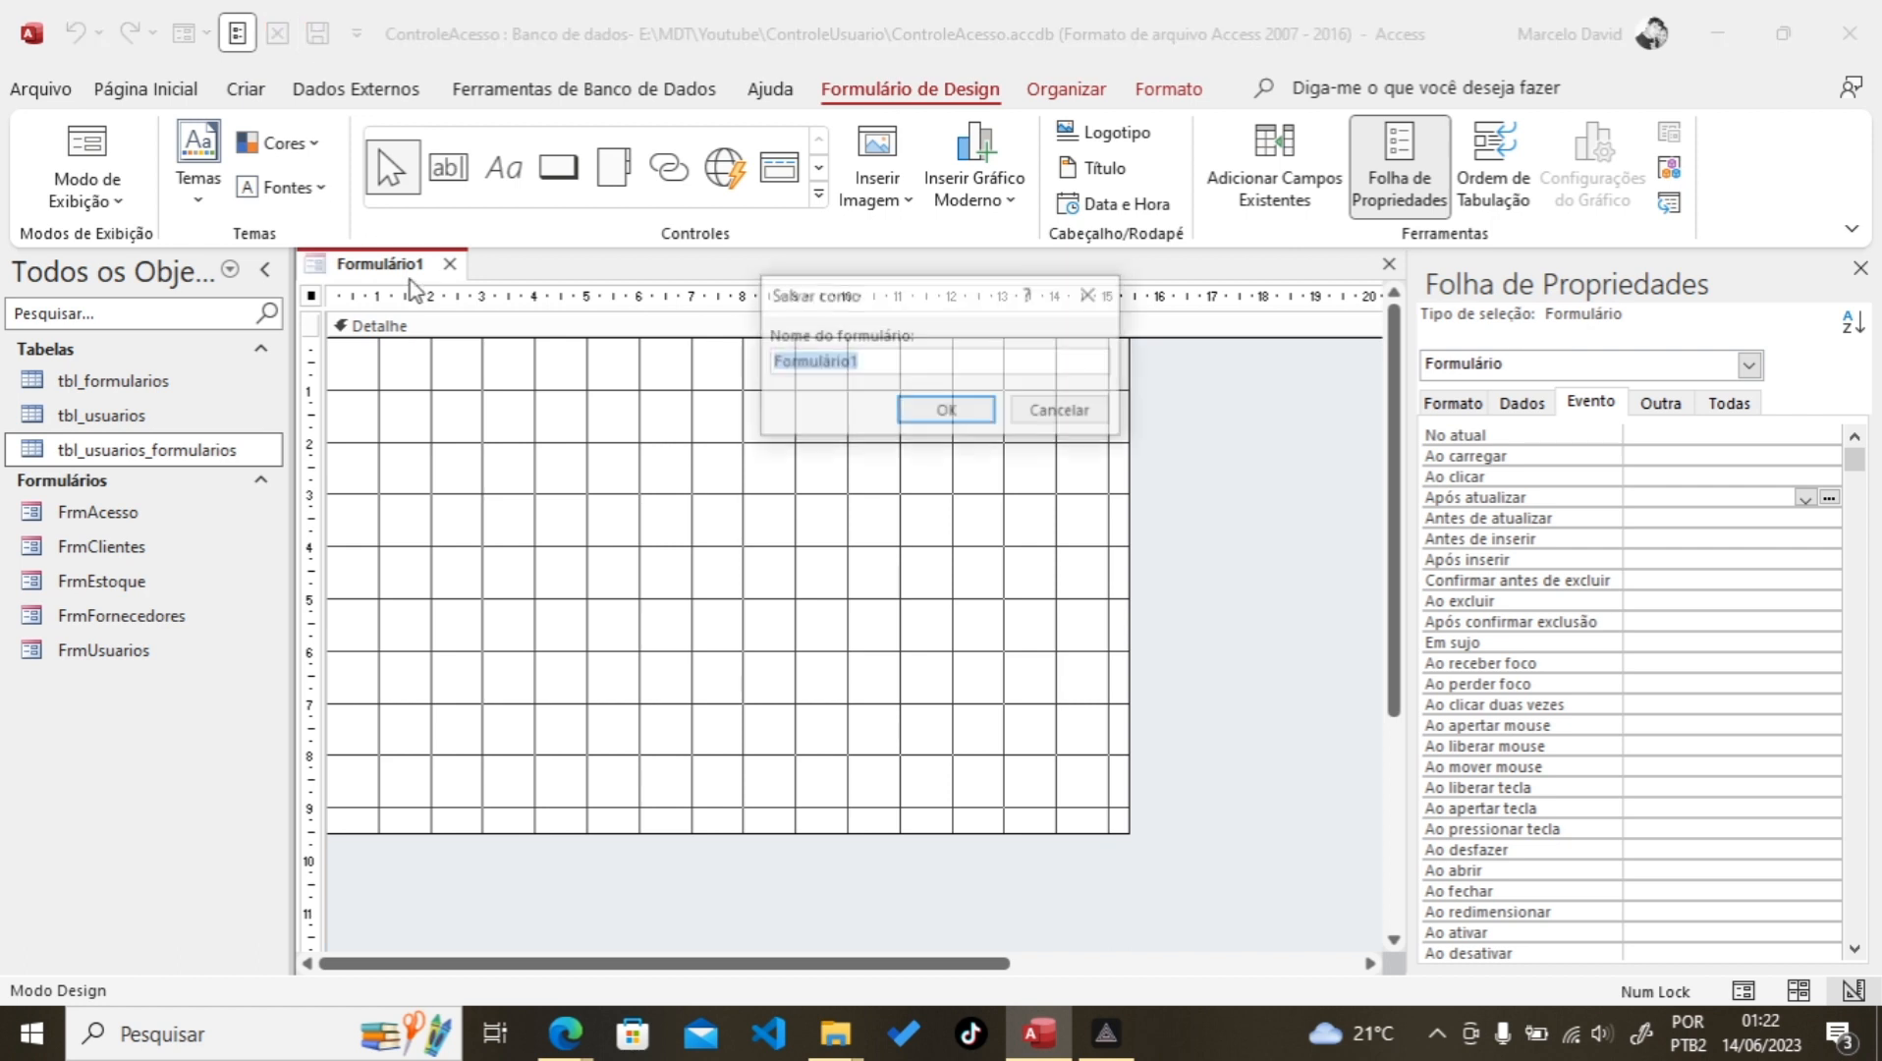
pyautogui.write('Fr')
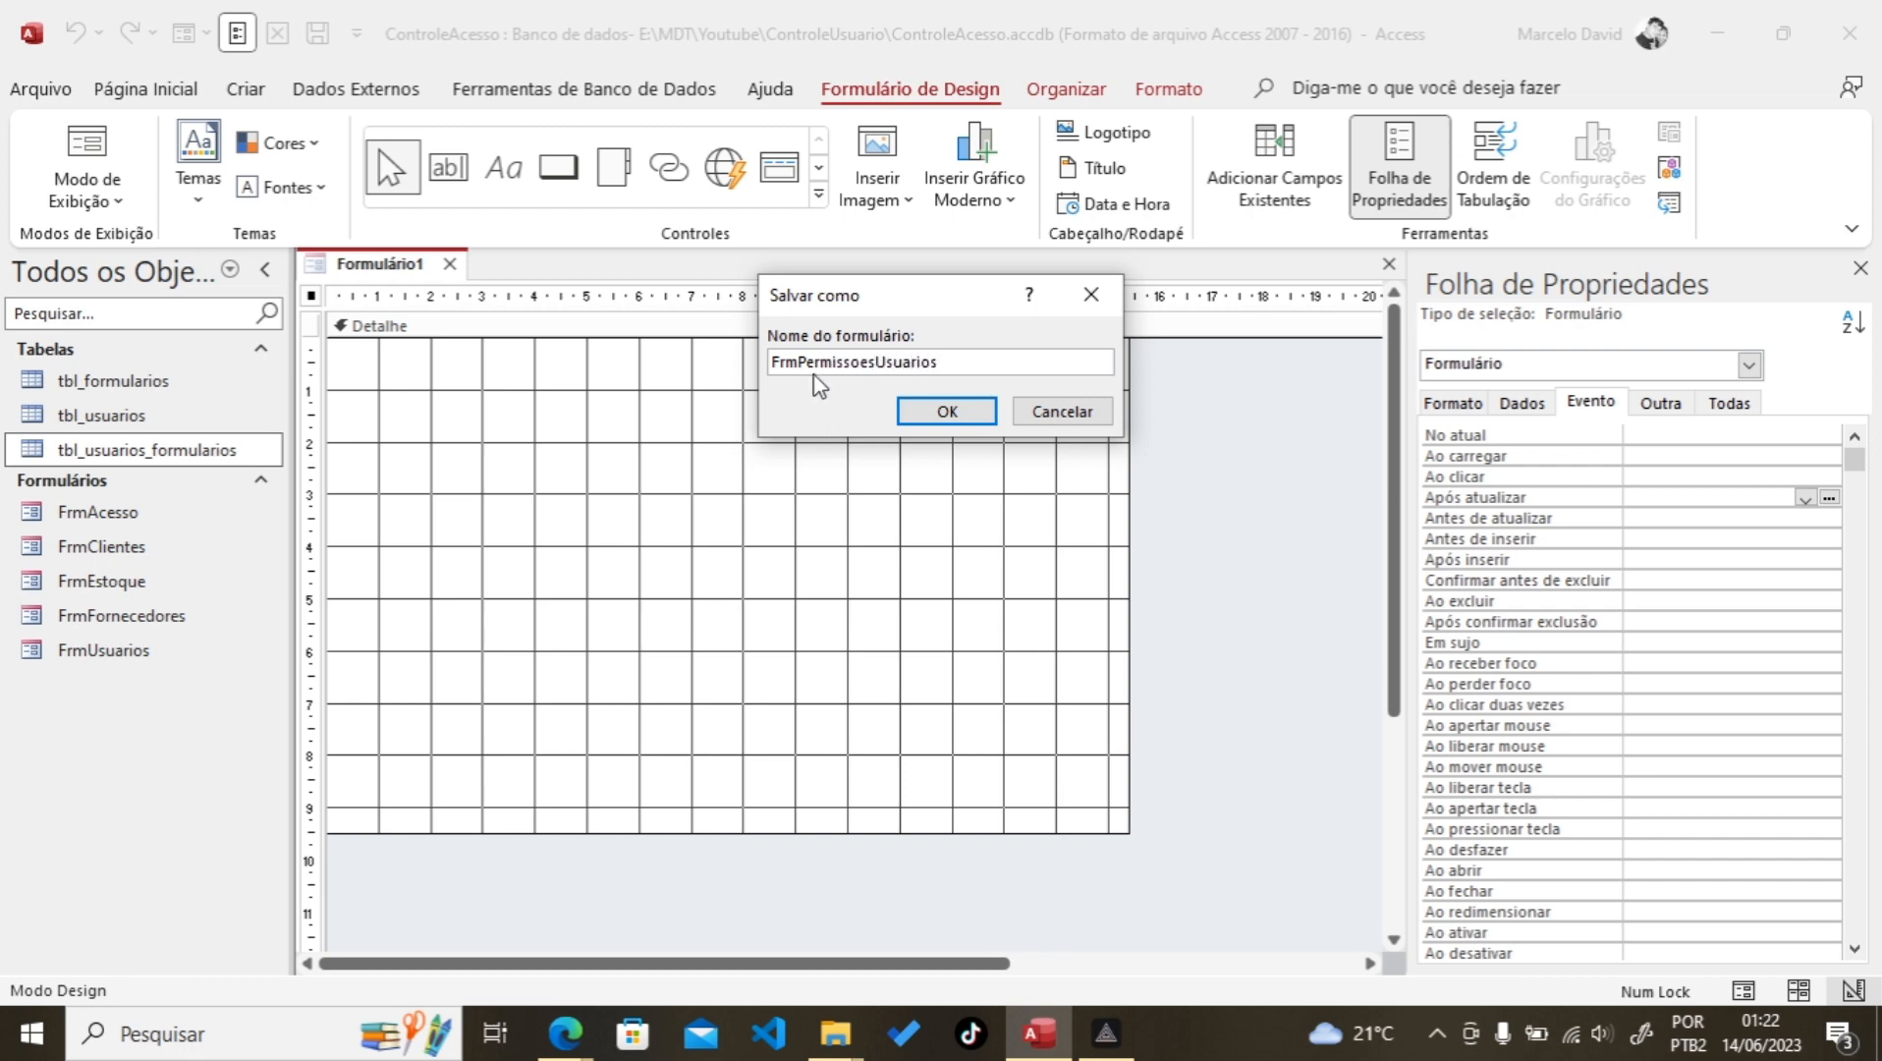
pyautogui.click(949, 413)
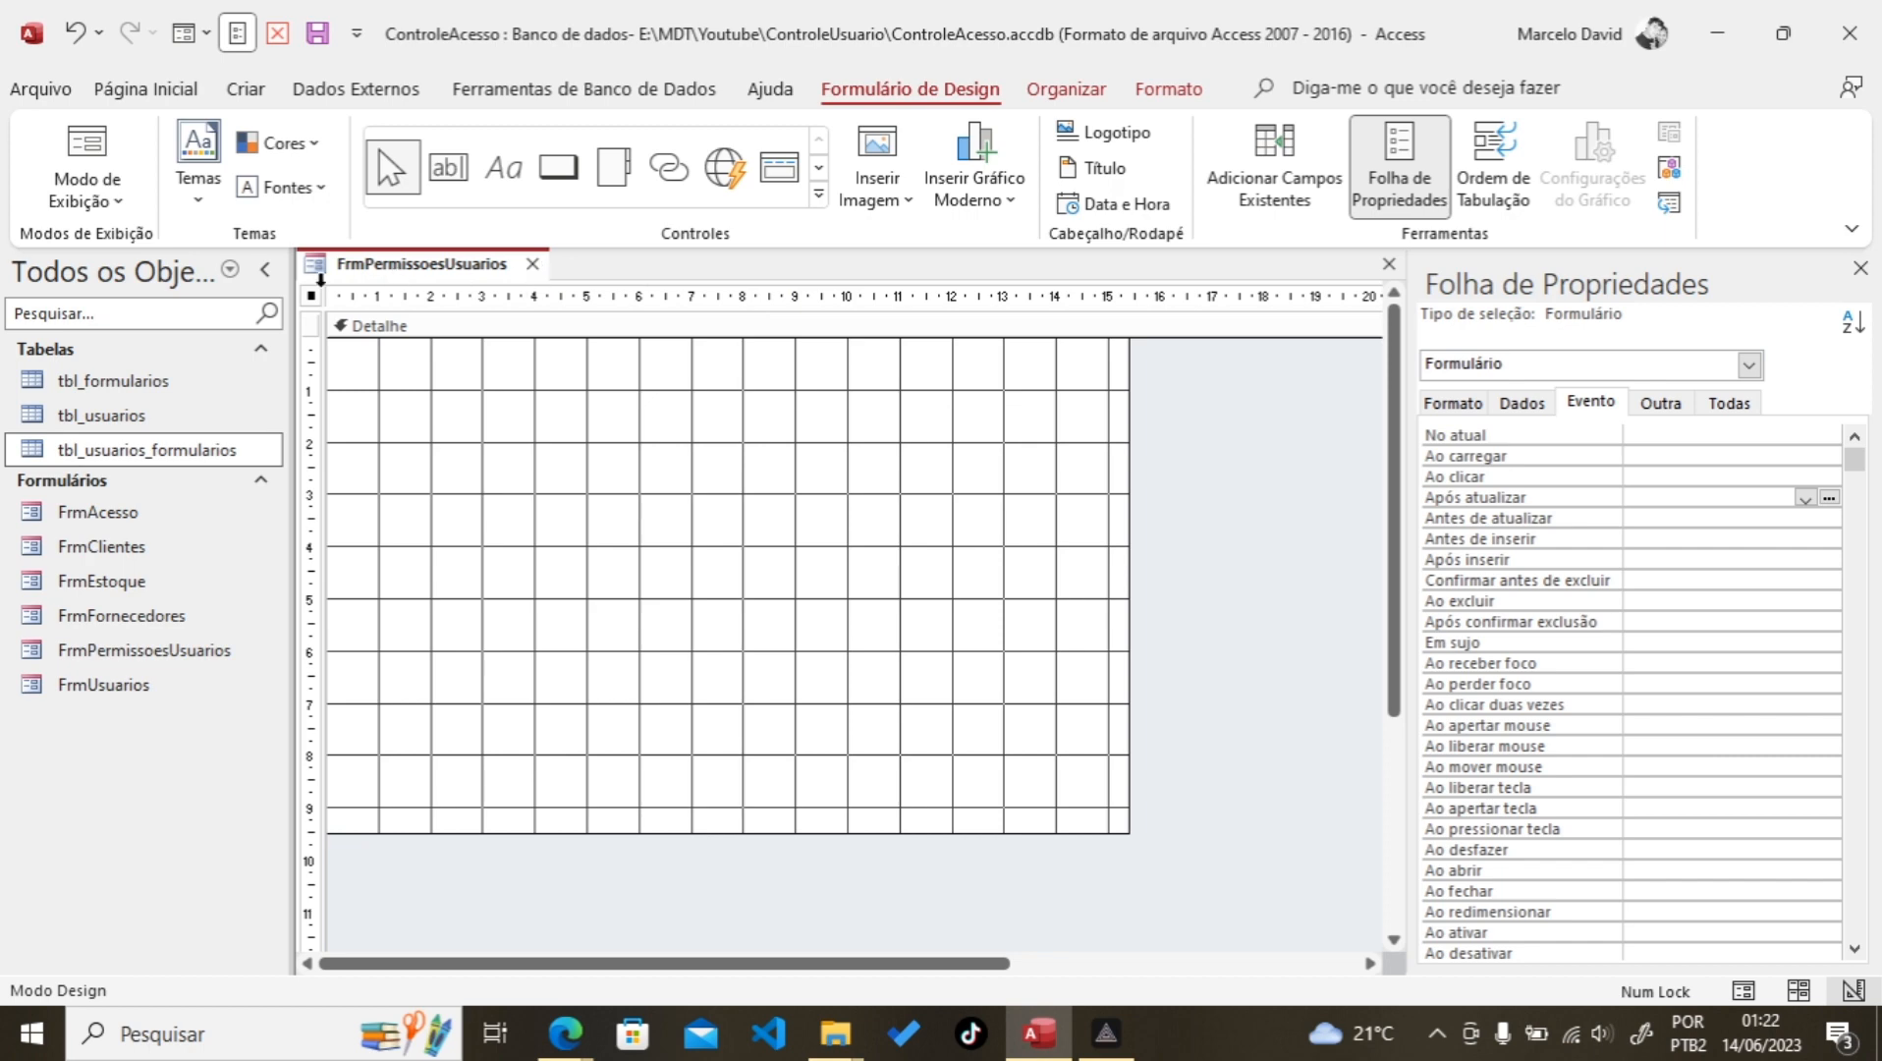
pyautogui.click(531, 265)
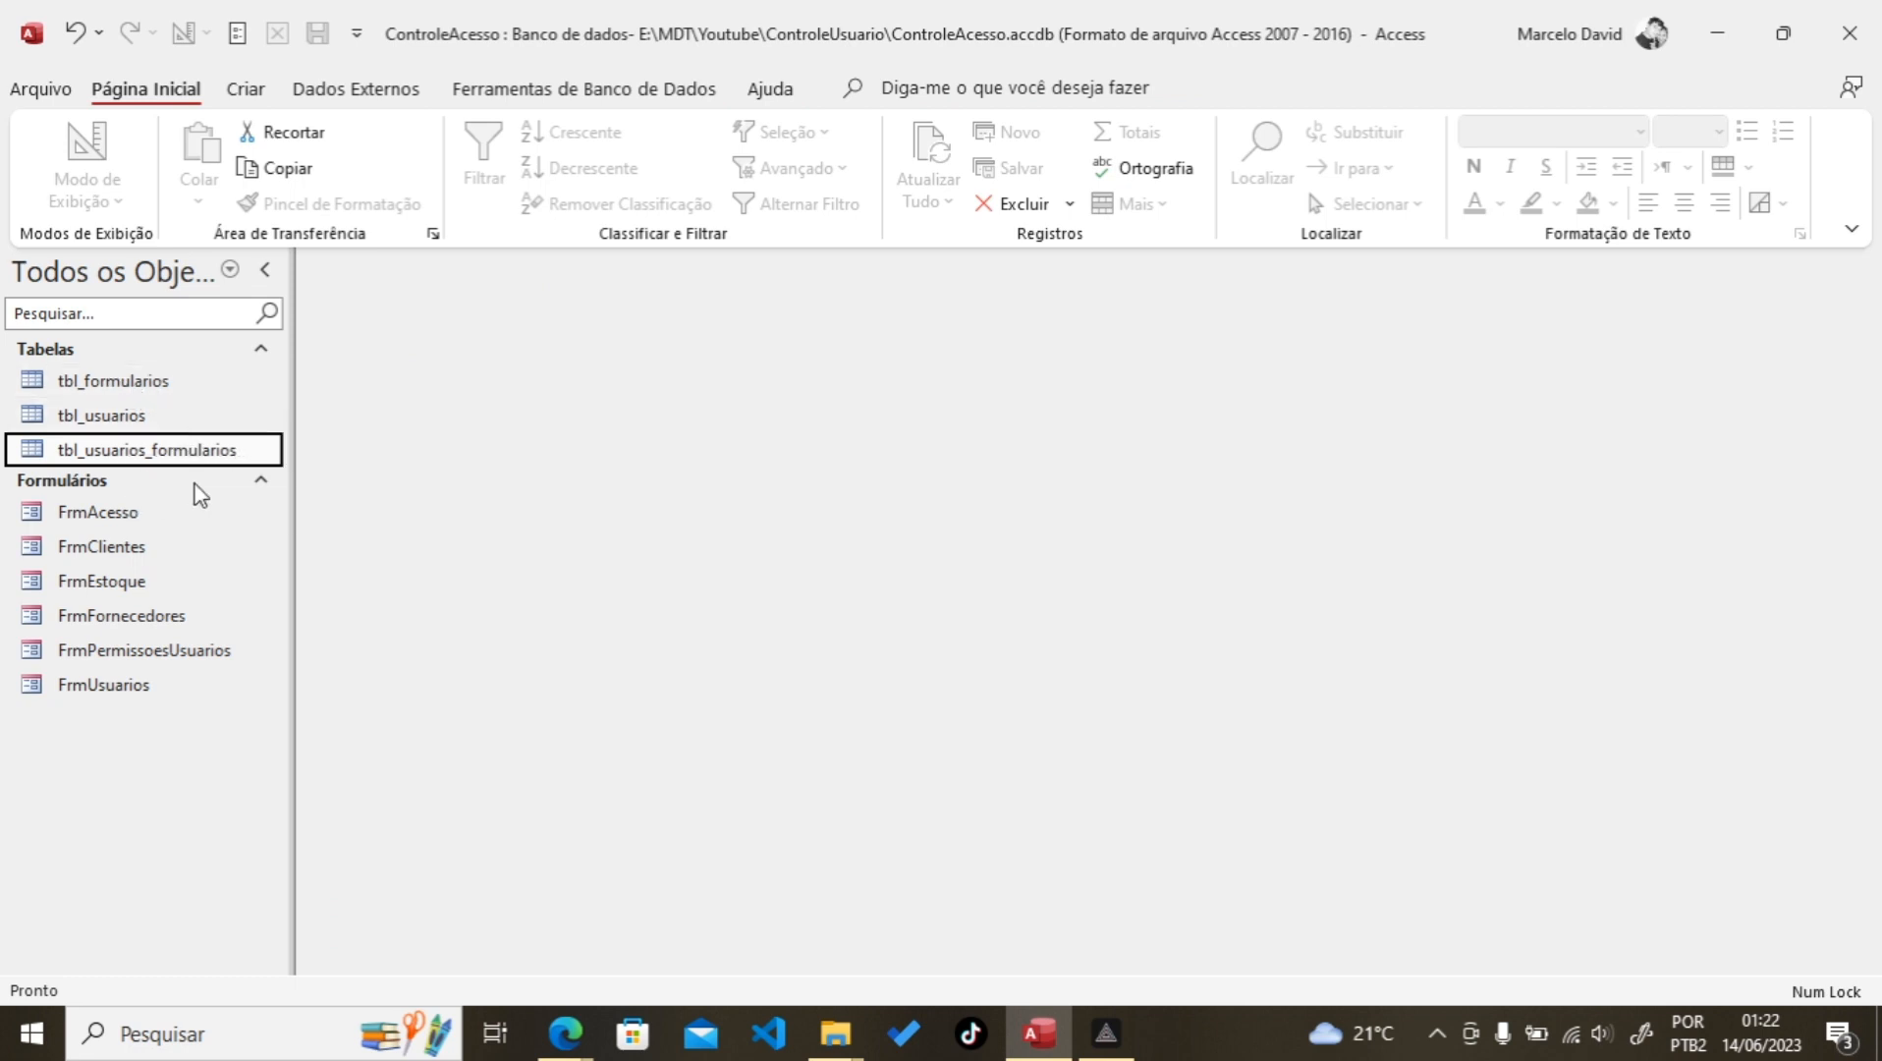
# Step: Copy the name FrmPermissoesUsuarios from the navigation pane
pyautogui.click(143, 658)
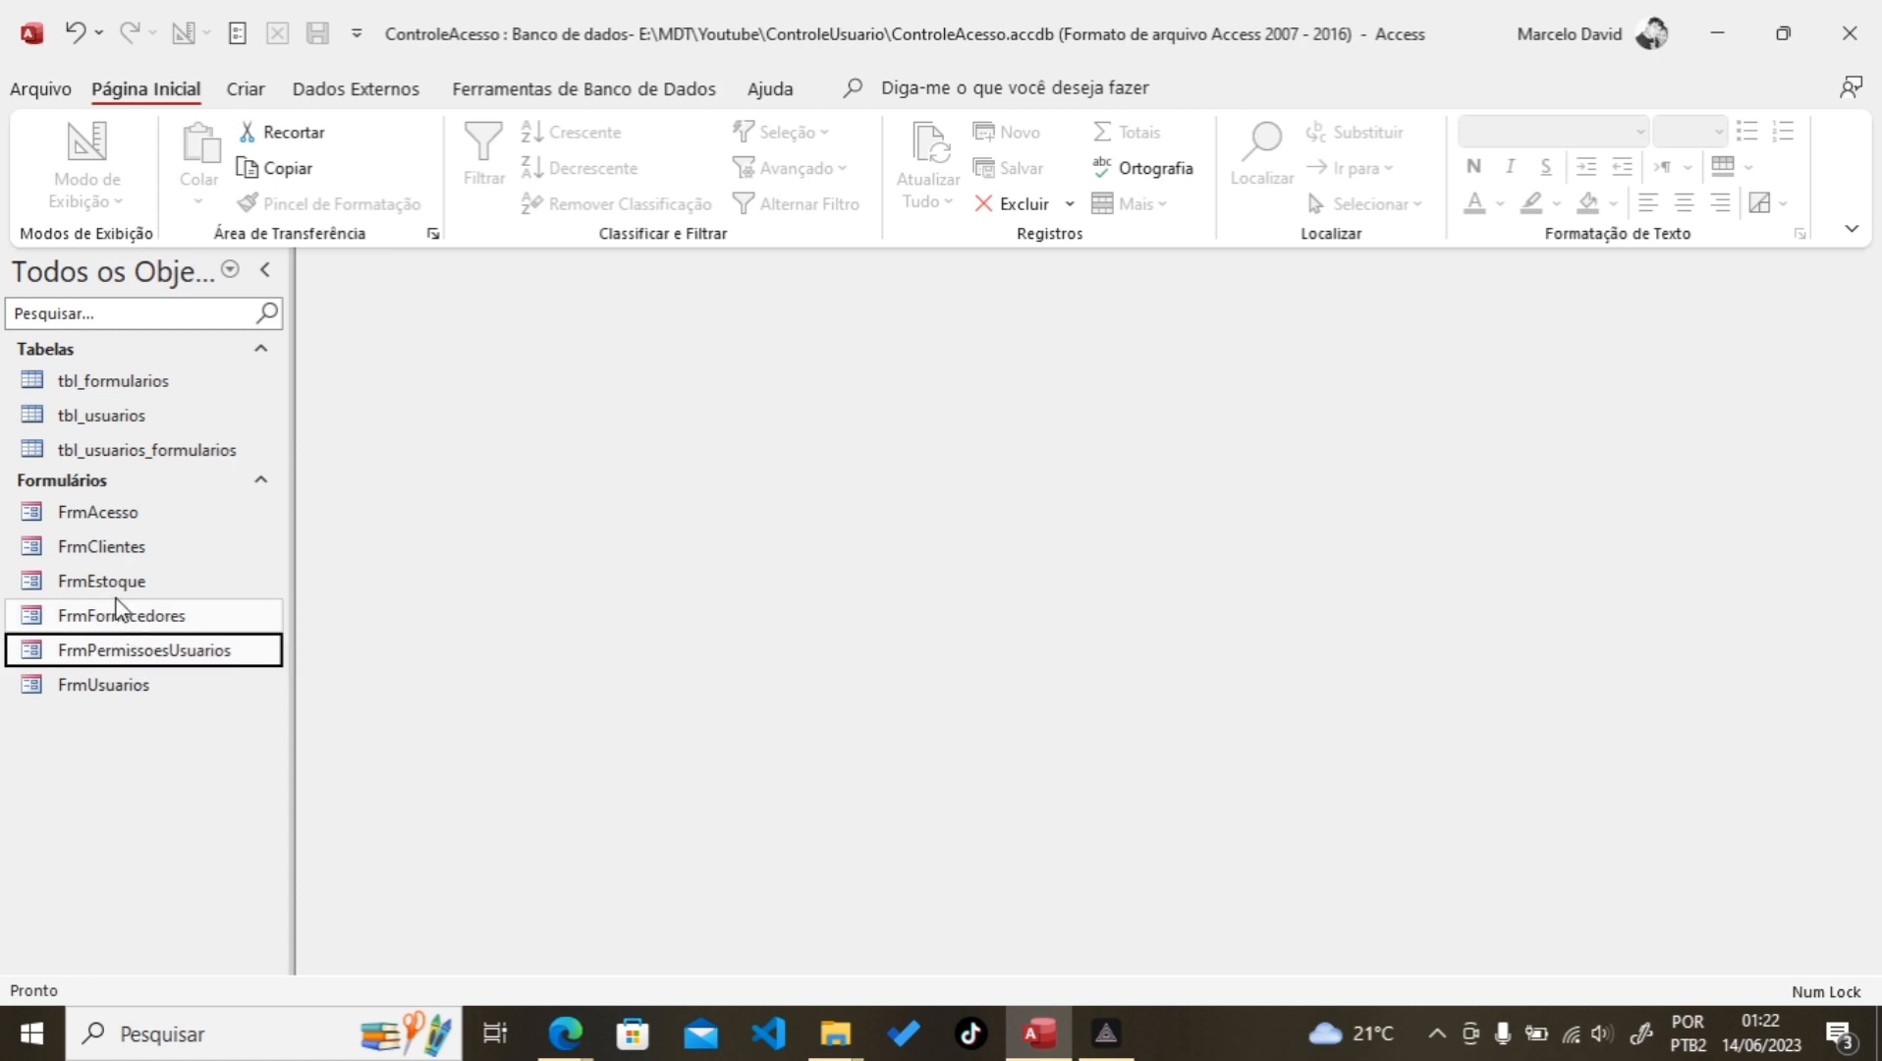
pyautogui.rightClick(137, 652)
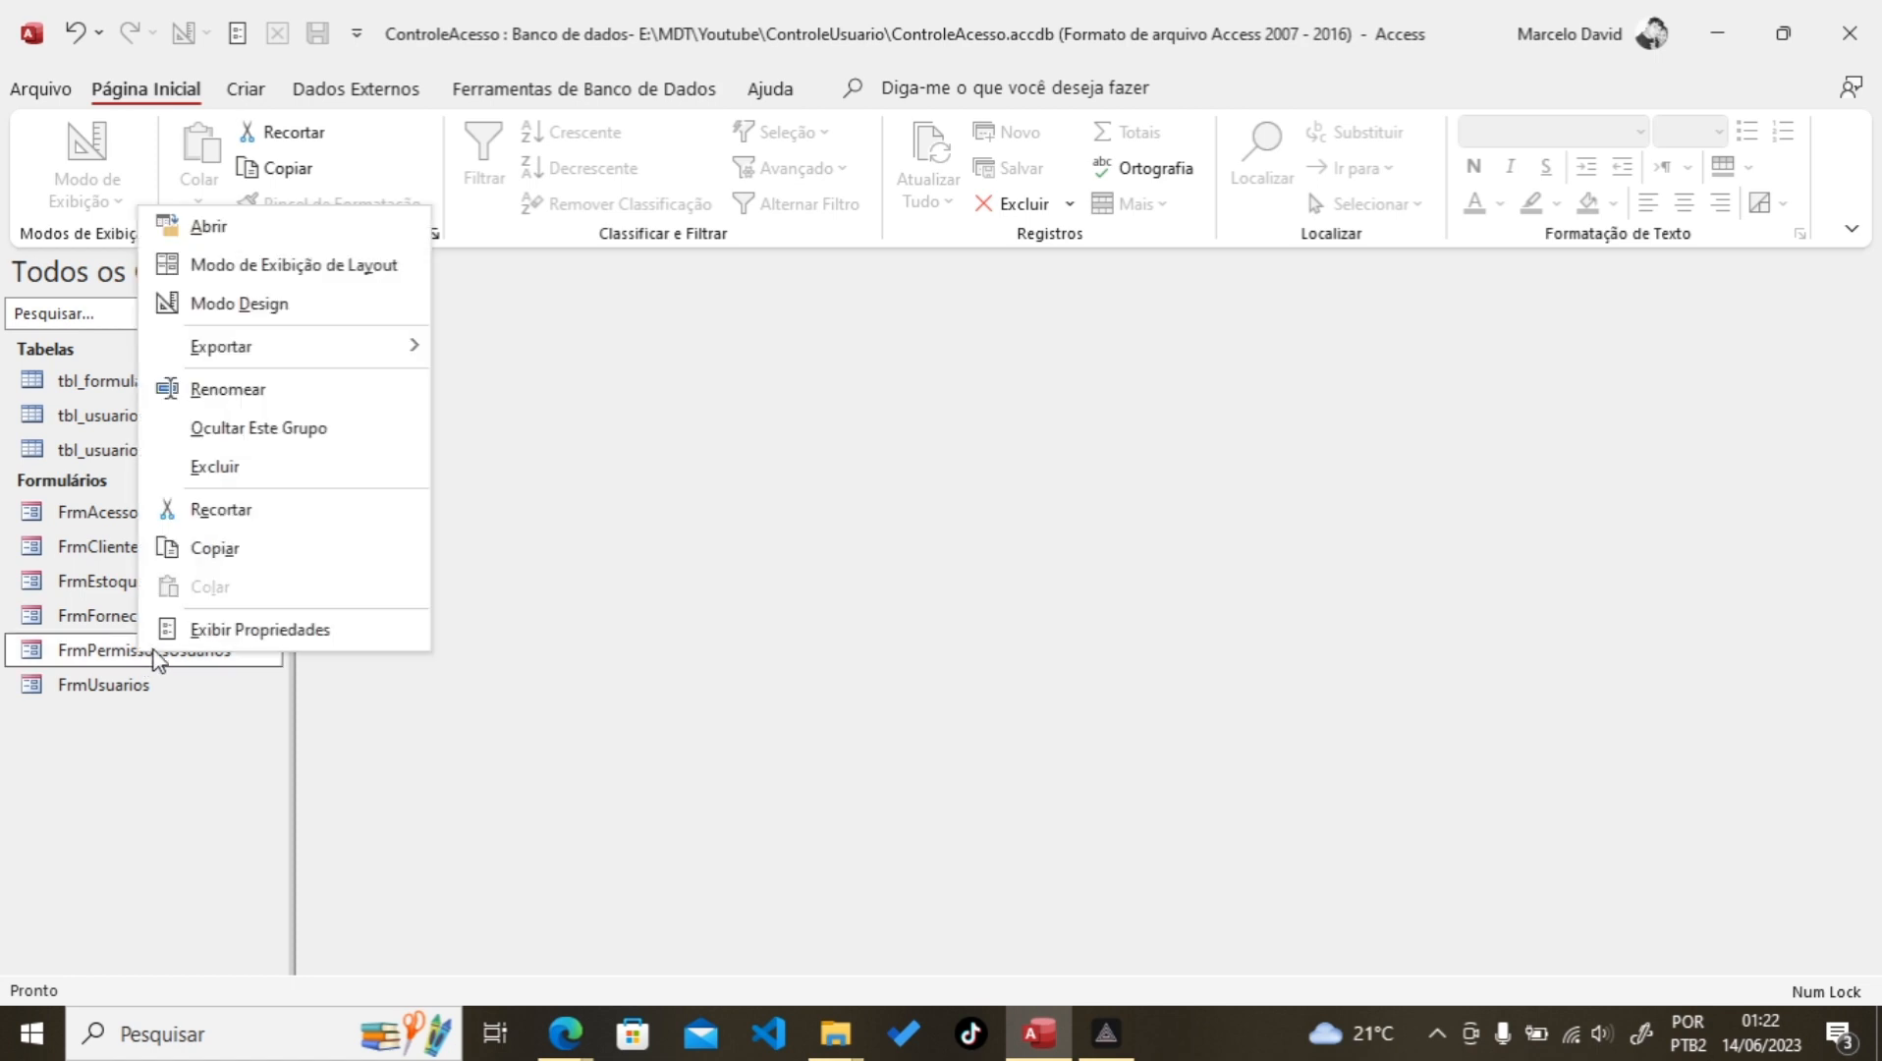
pyautogui.click(228, 389)
pyautogui.hotkey('ctrl', 'c')
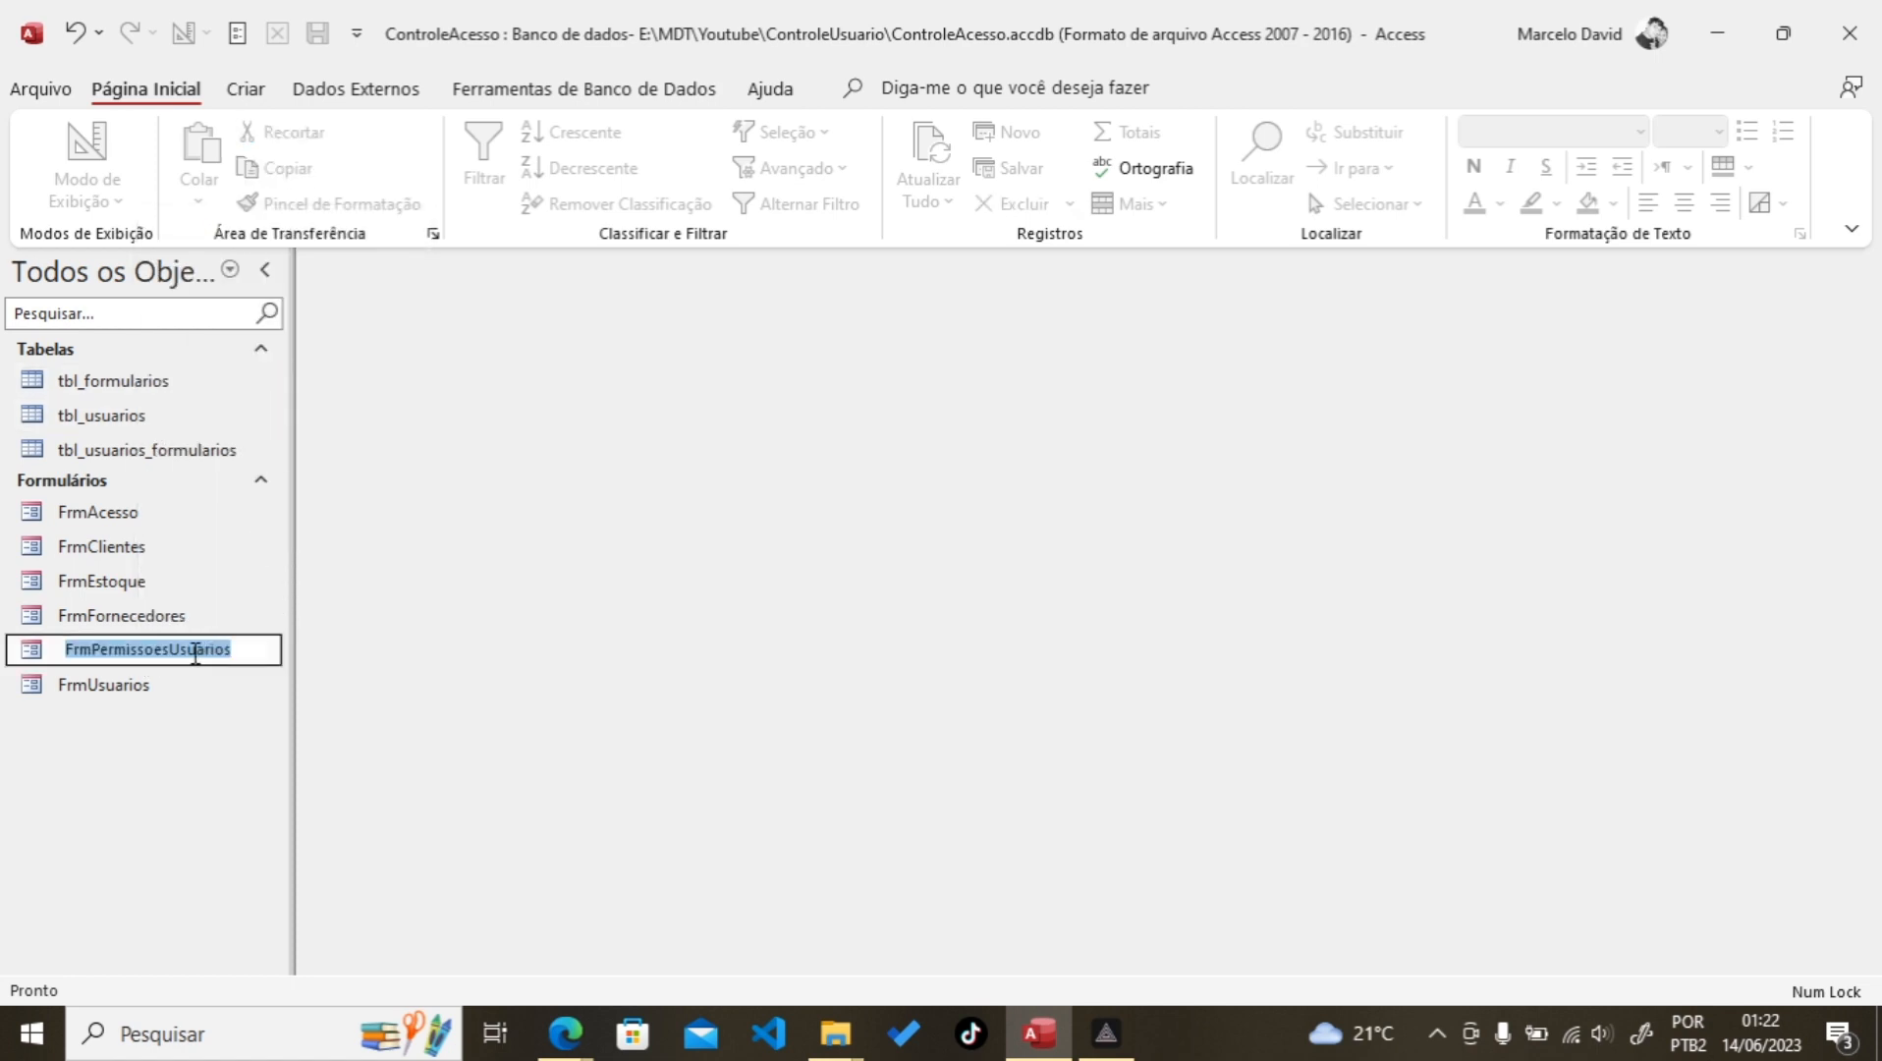
pyautogui.rightClick(196, 650)
pyautogui.click(263, 705)
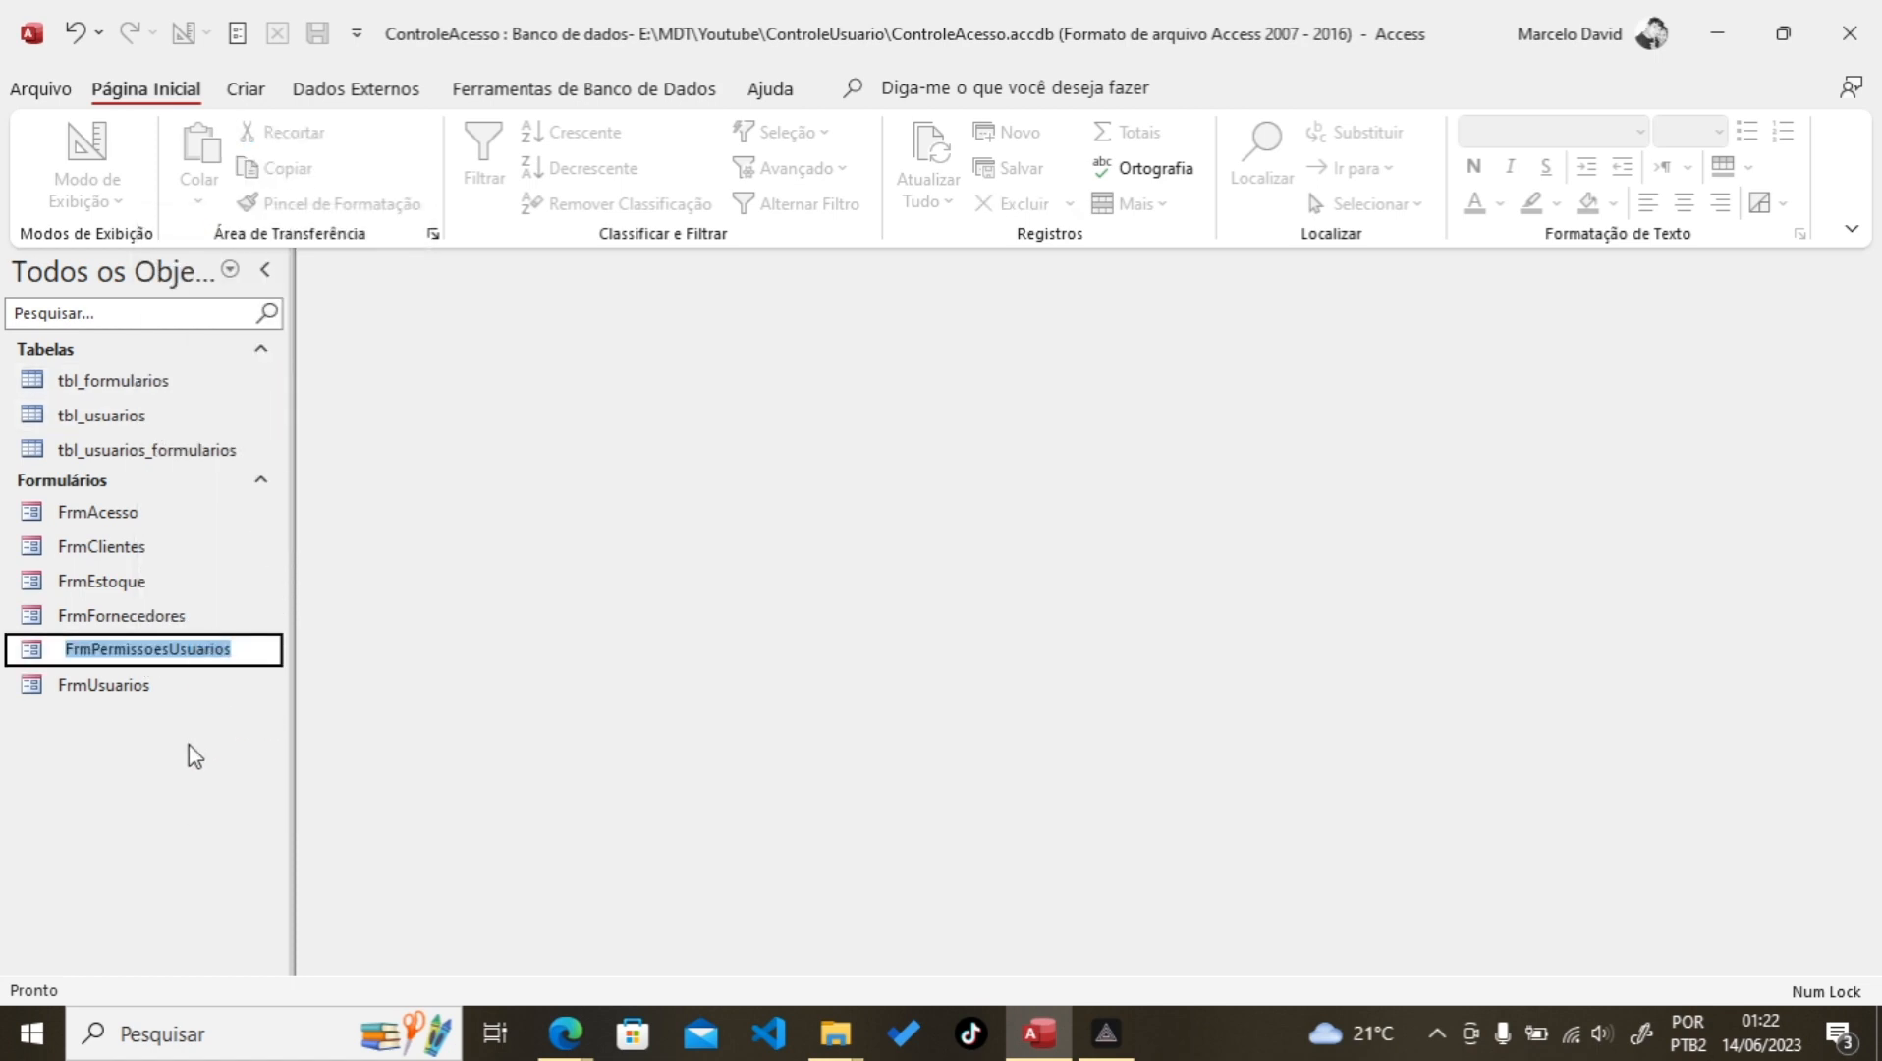
# Step: Add record 5 FrmPermissoesUsuarios with Função 'Permissões de usuários' to tbl_formularios and close it
pyautogui.doubleClick(143, 386)
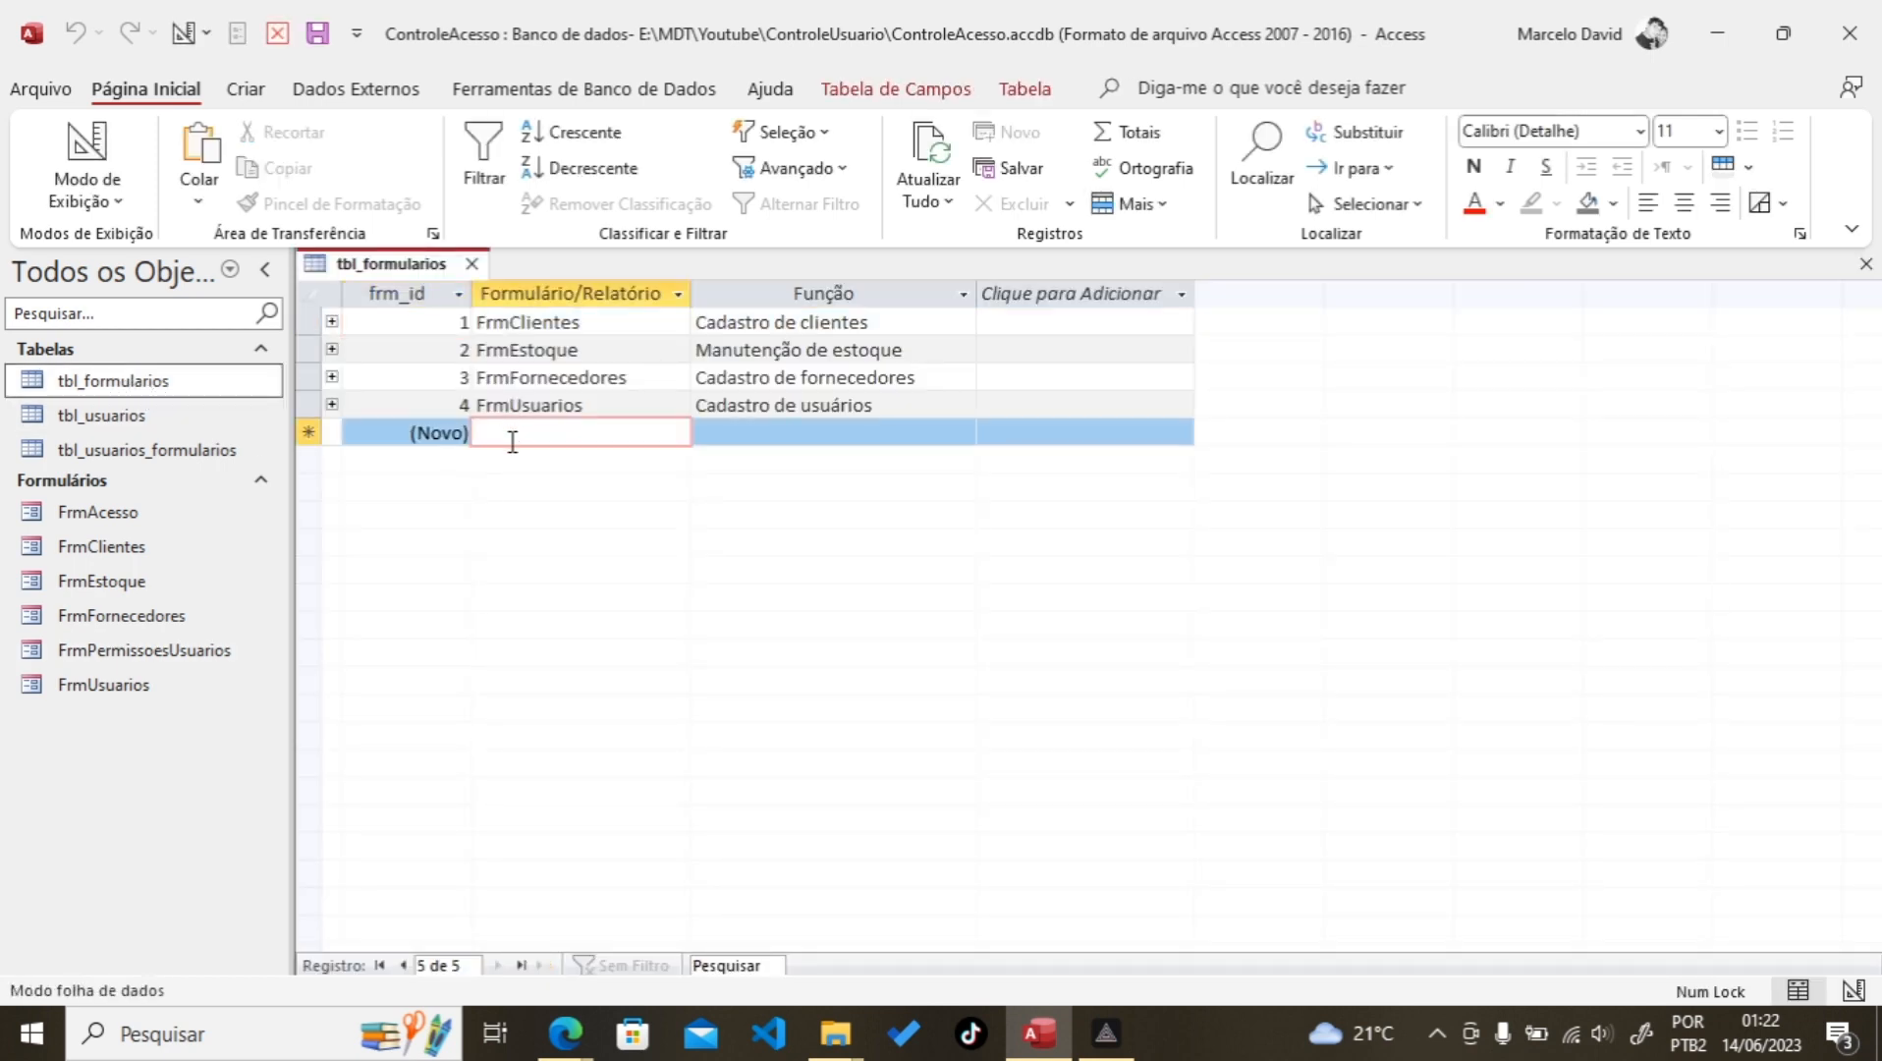
pyautogui.hotkey('ctrl', 'v')
pyautogui.click(720, 435)
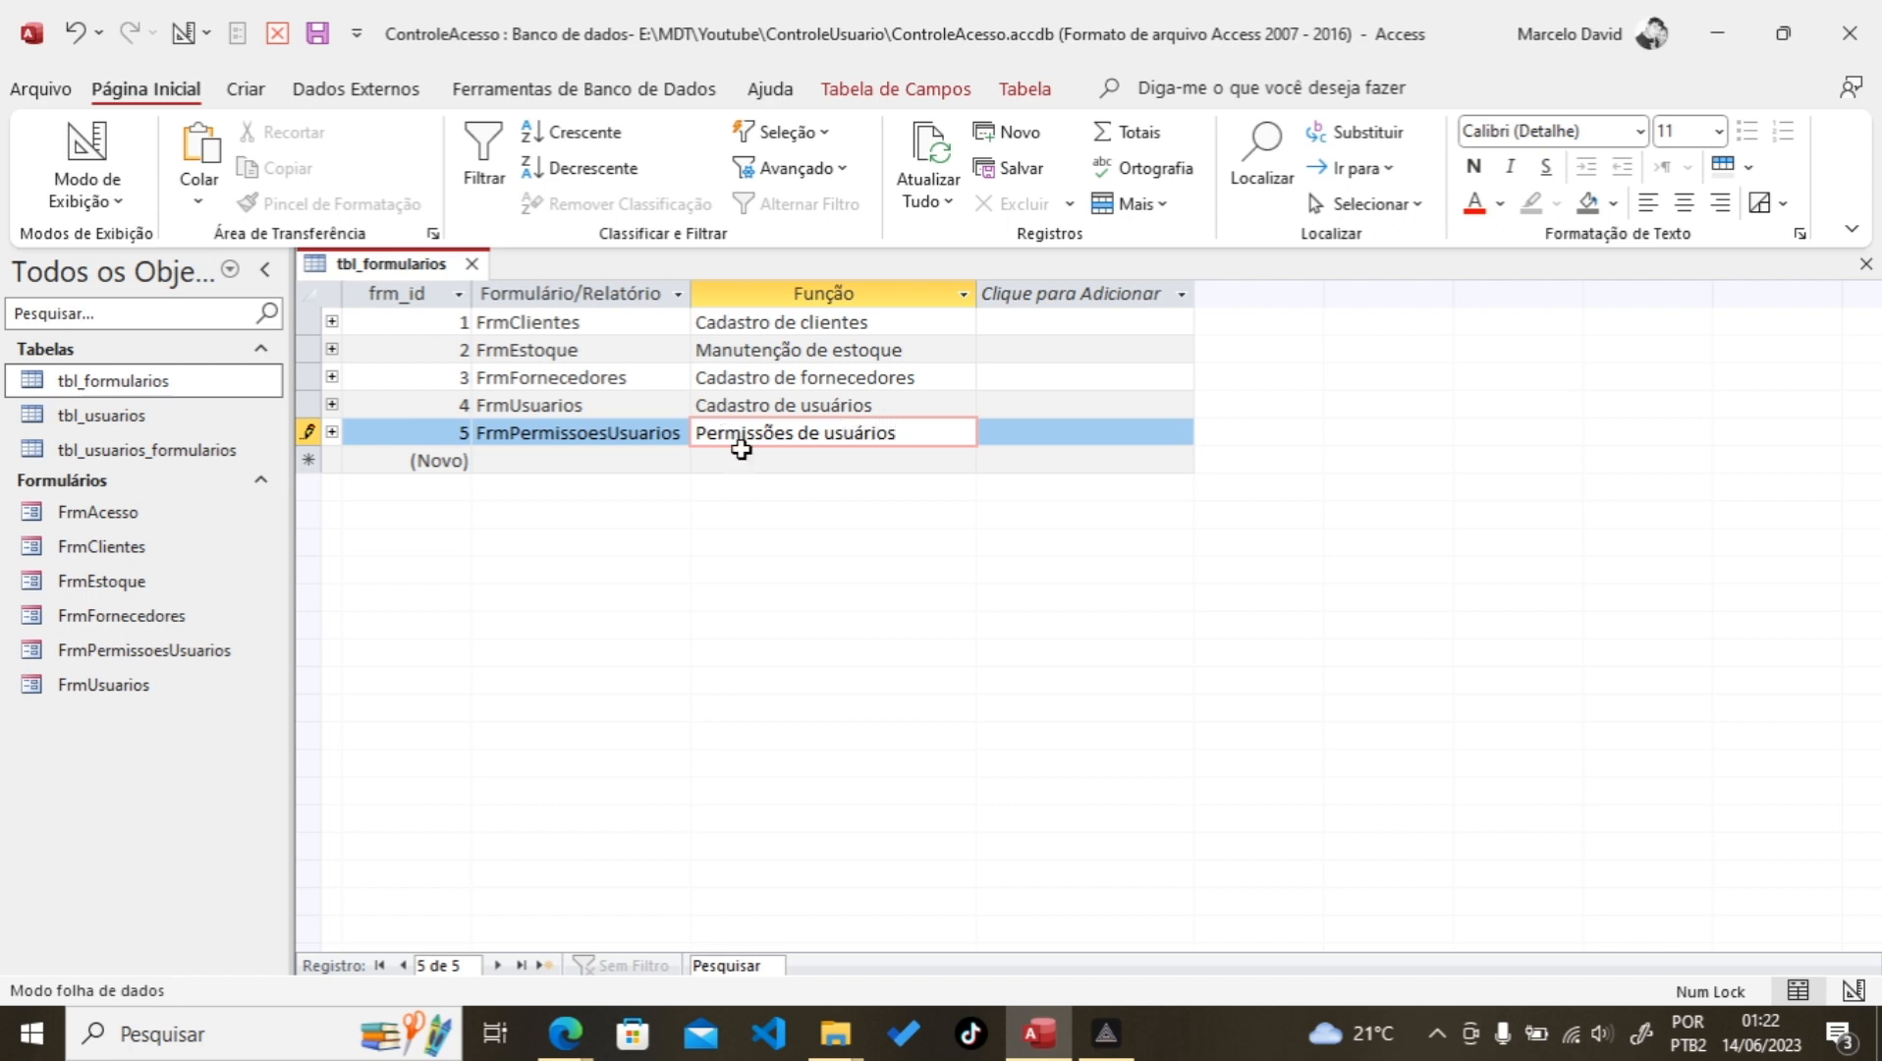
pyautogui.click(739, 461)
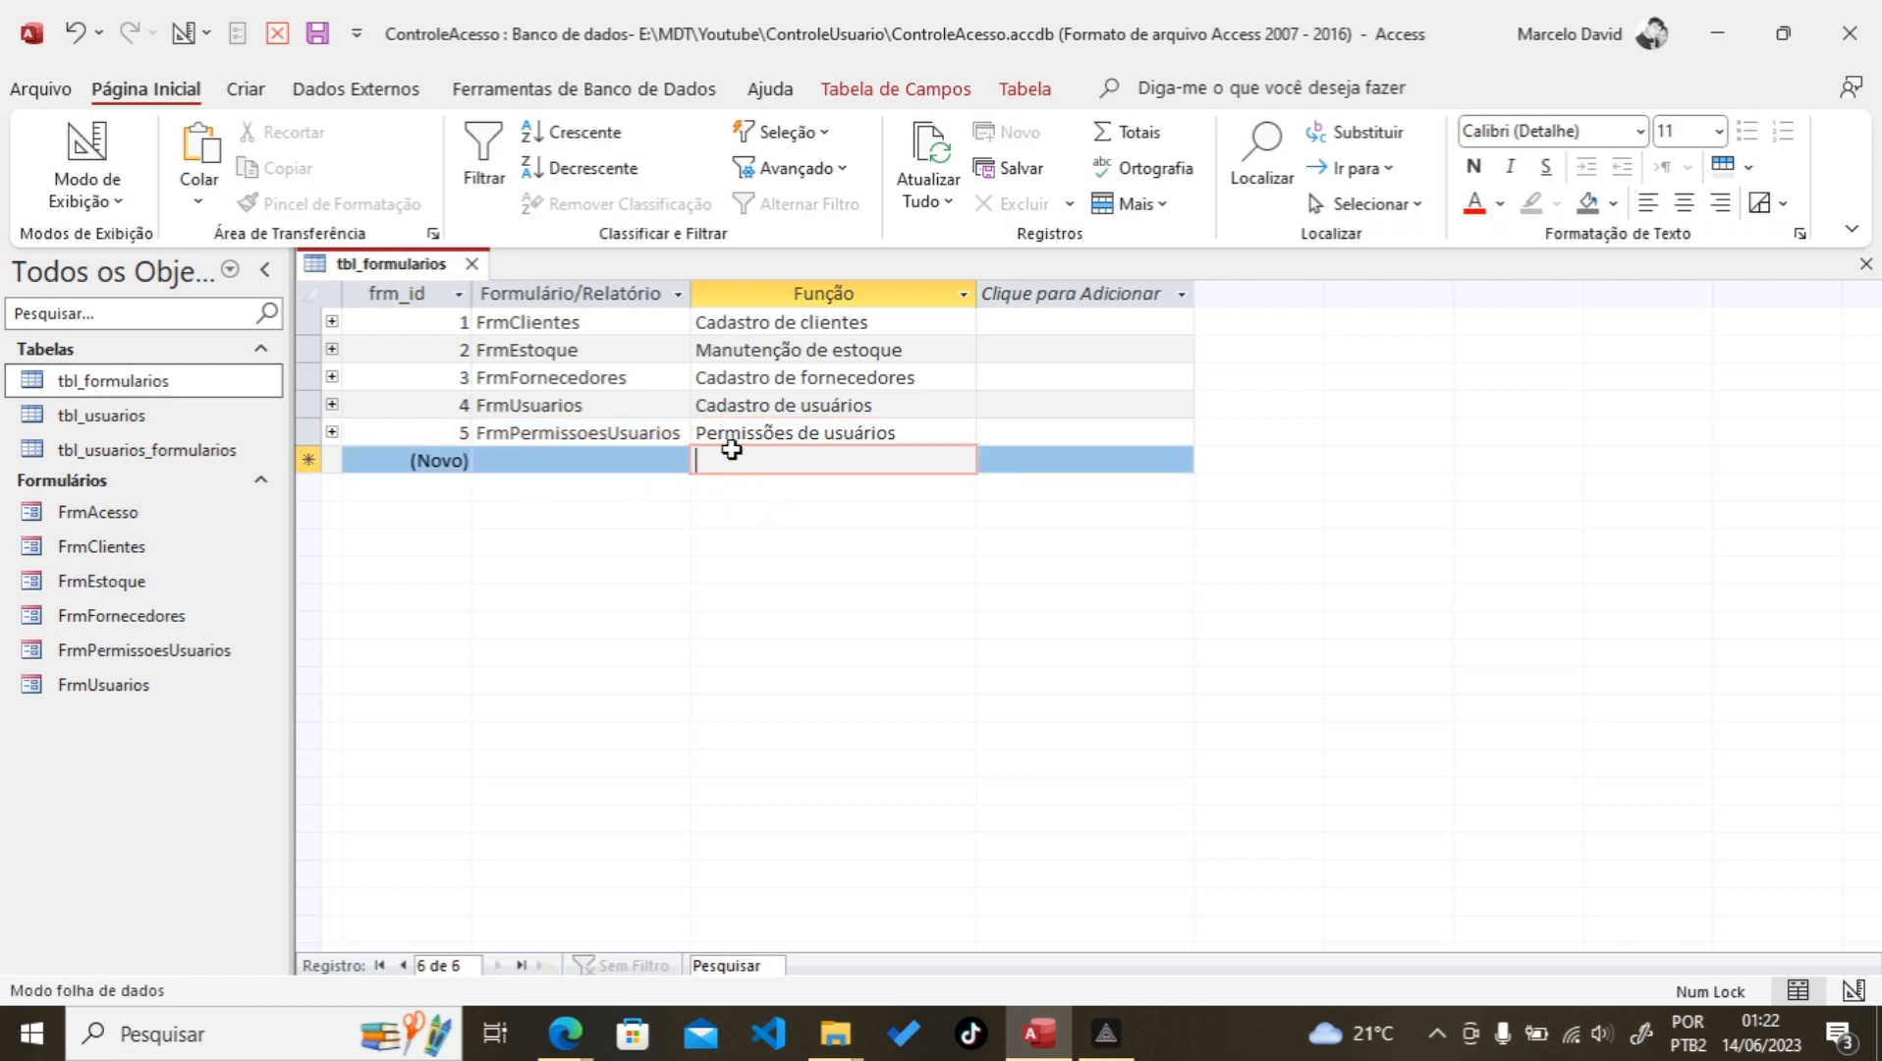
pyautogui.moveTo(721, 434); pyautogui.dragTo(909, 436)
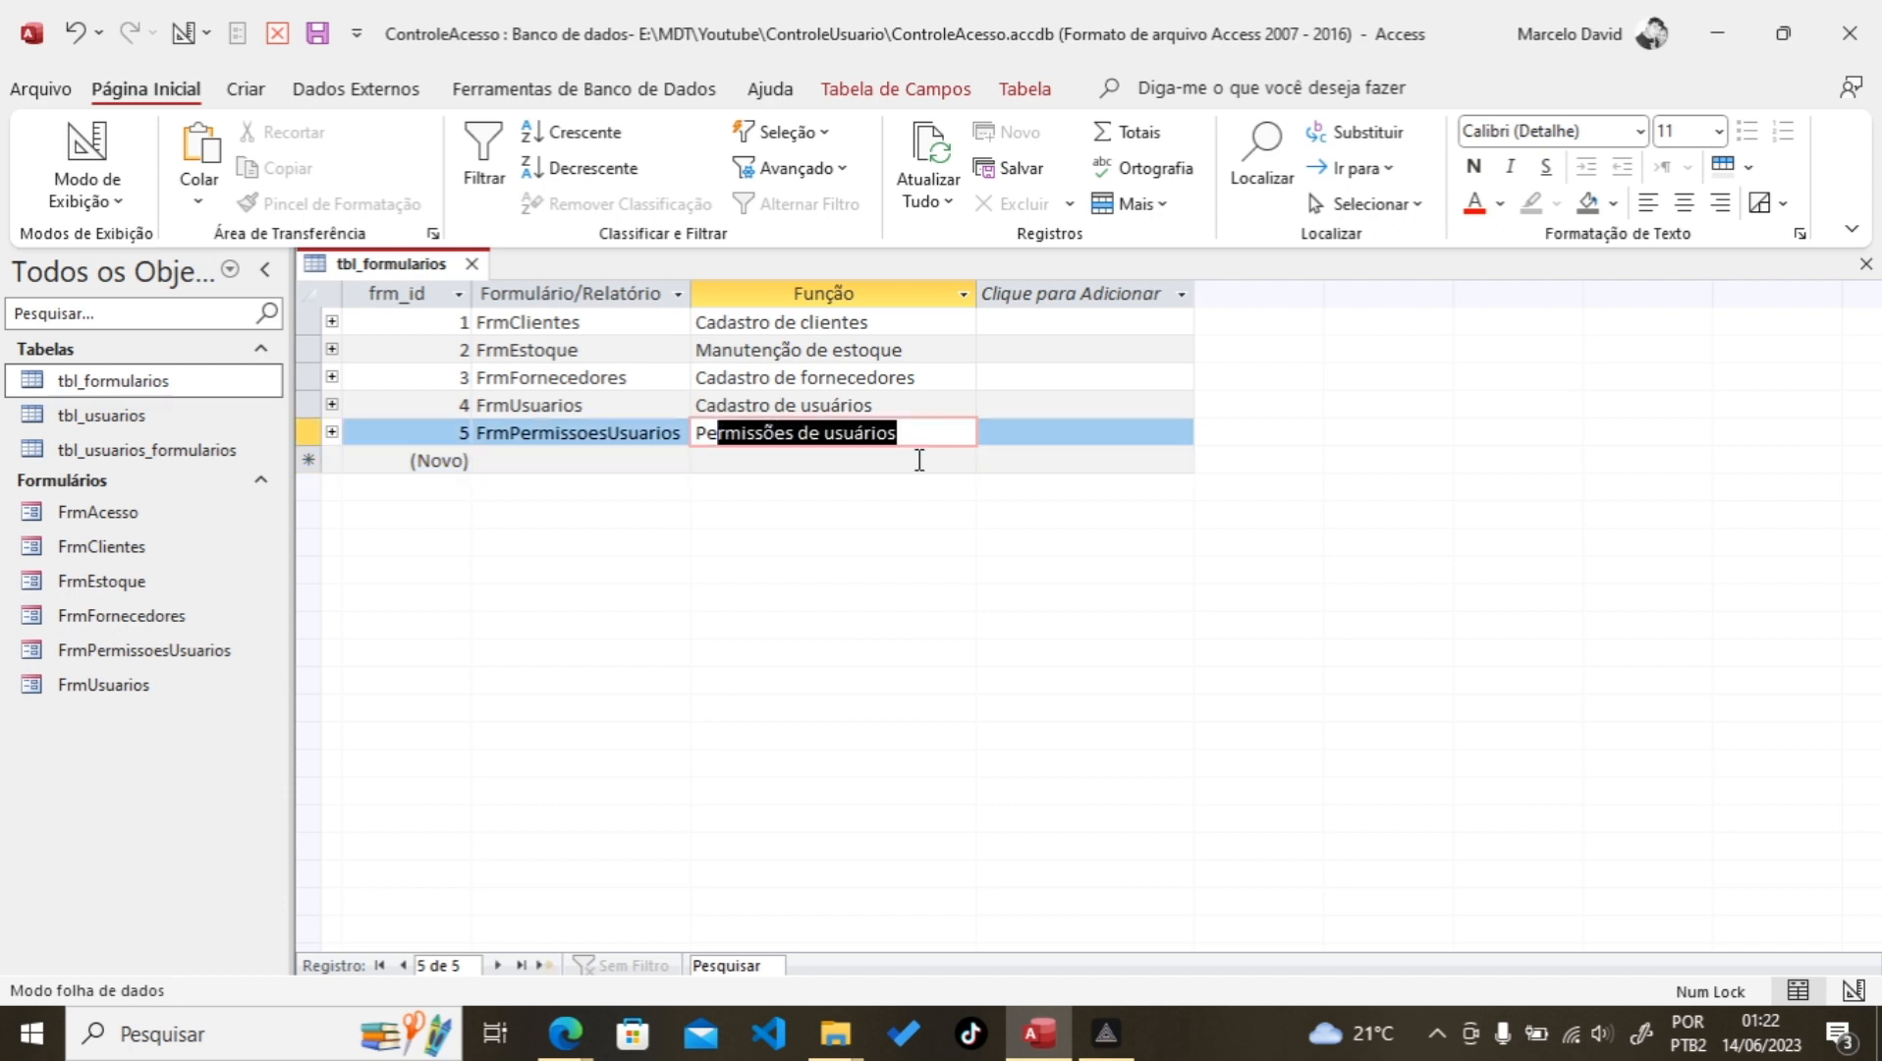
pyautogui.moveTo(501, 432); pyautogui.dragTo(684, 433)
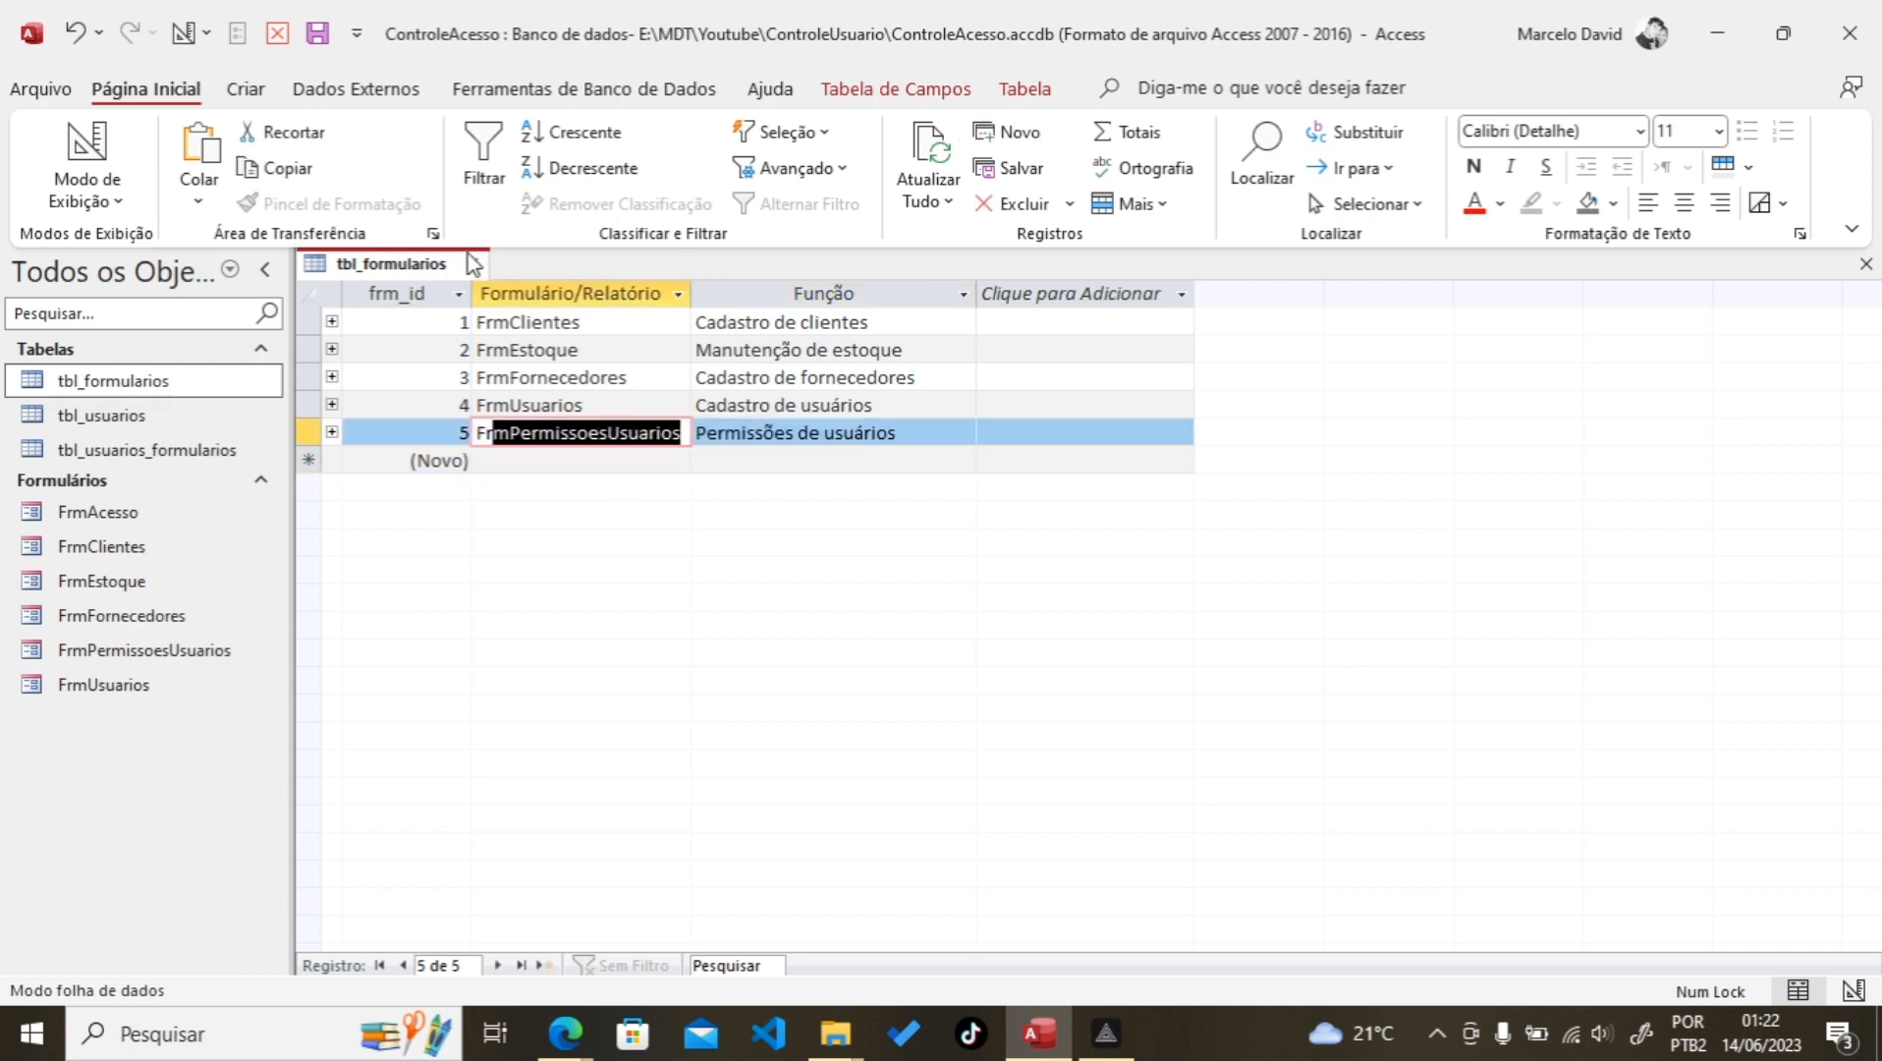
pyautogui.click(471, 258)
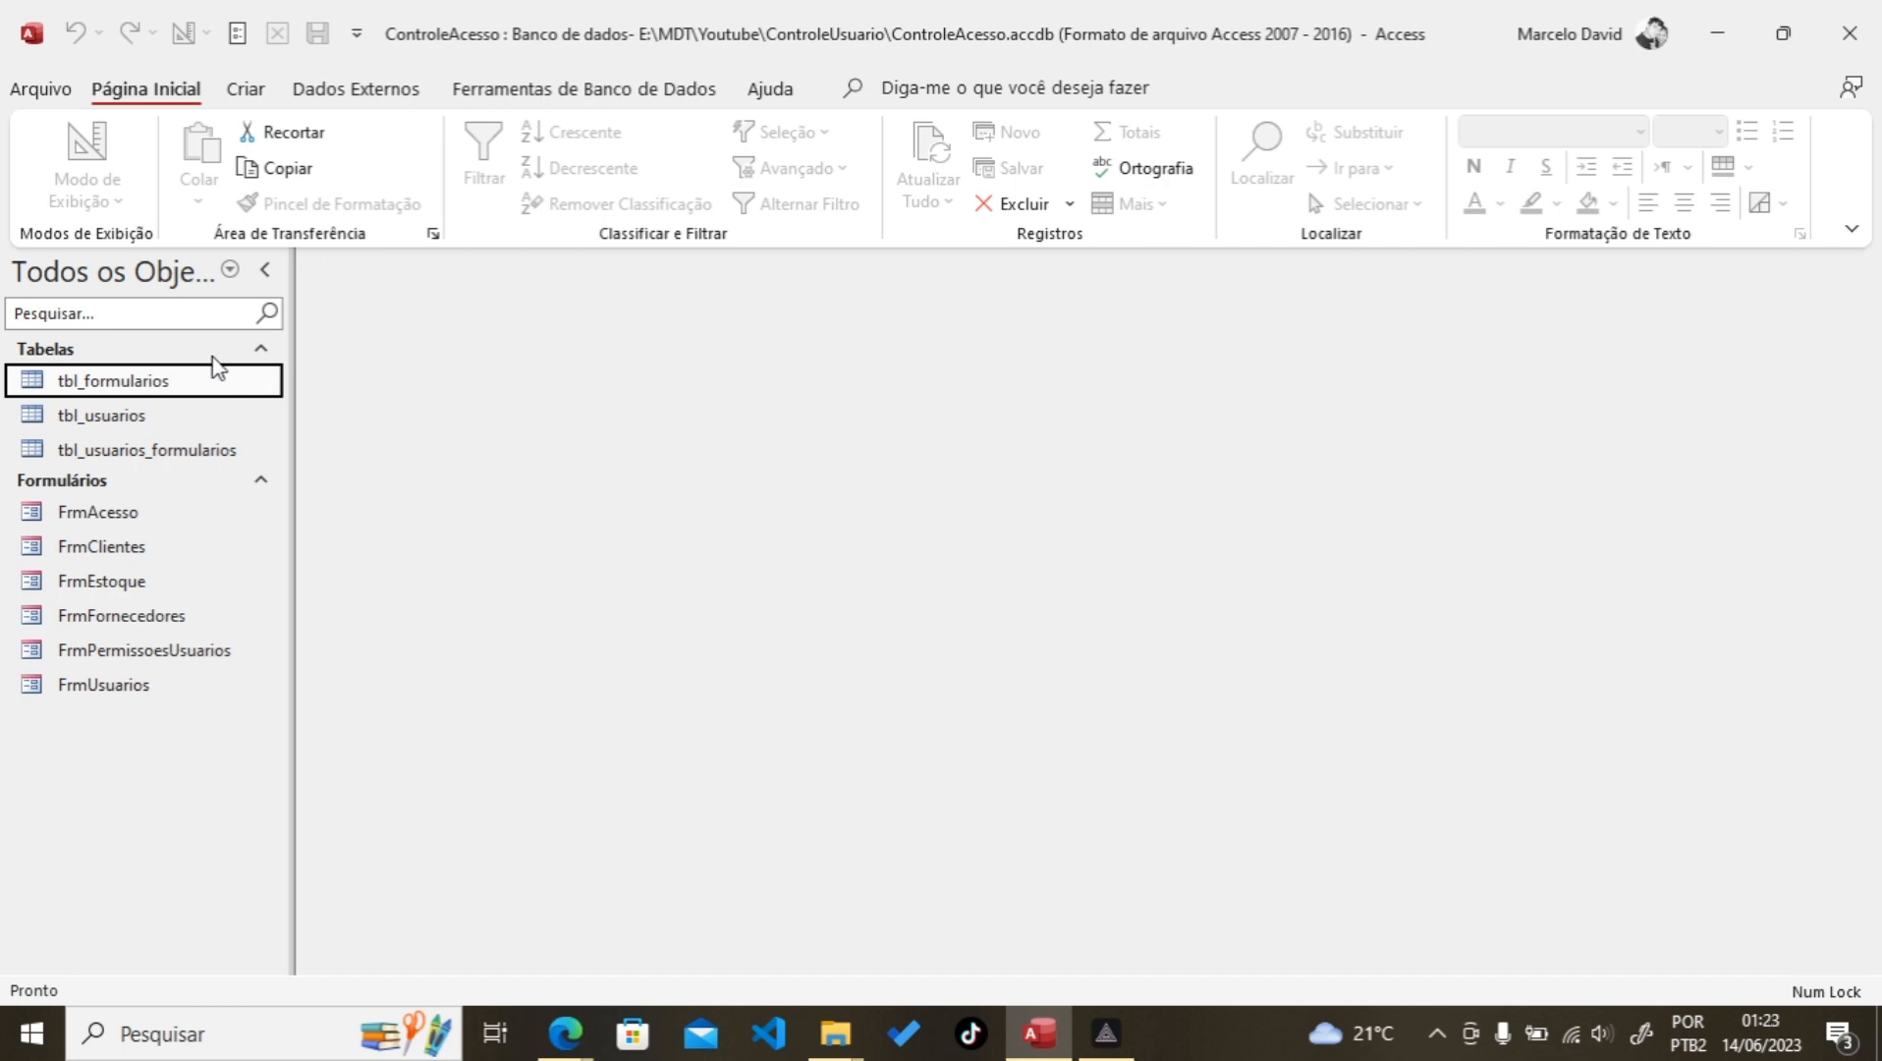
# Step: Reopen FrmPermissoesUsuarios in Design view and pick the combo box control
pyautogui.click(138, 656)
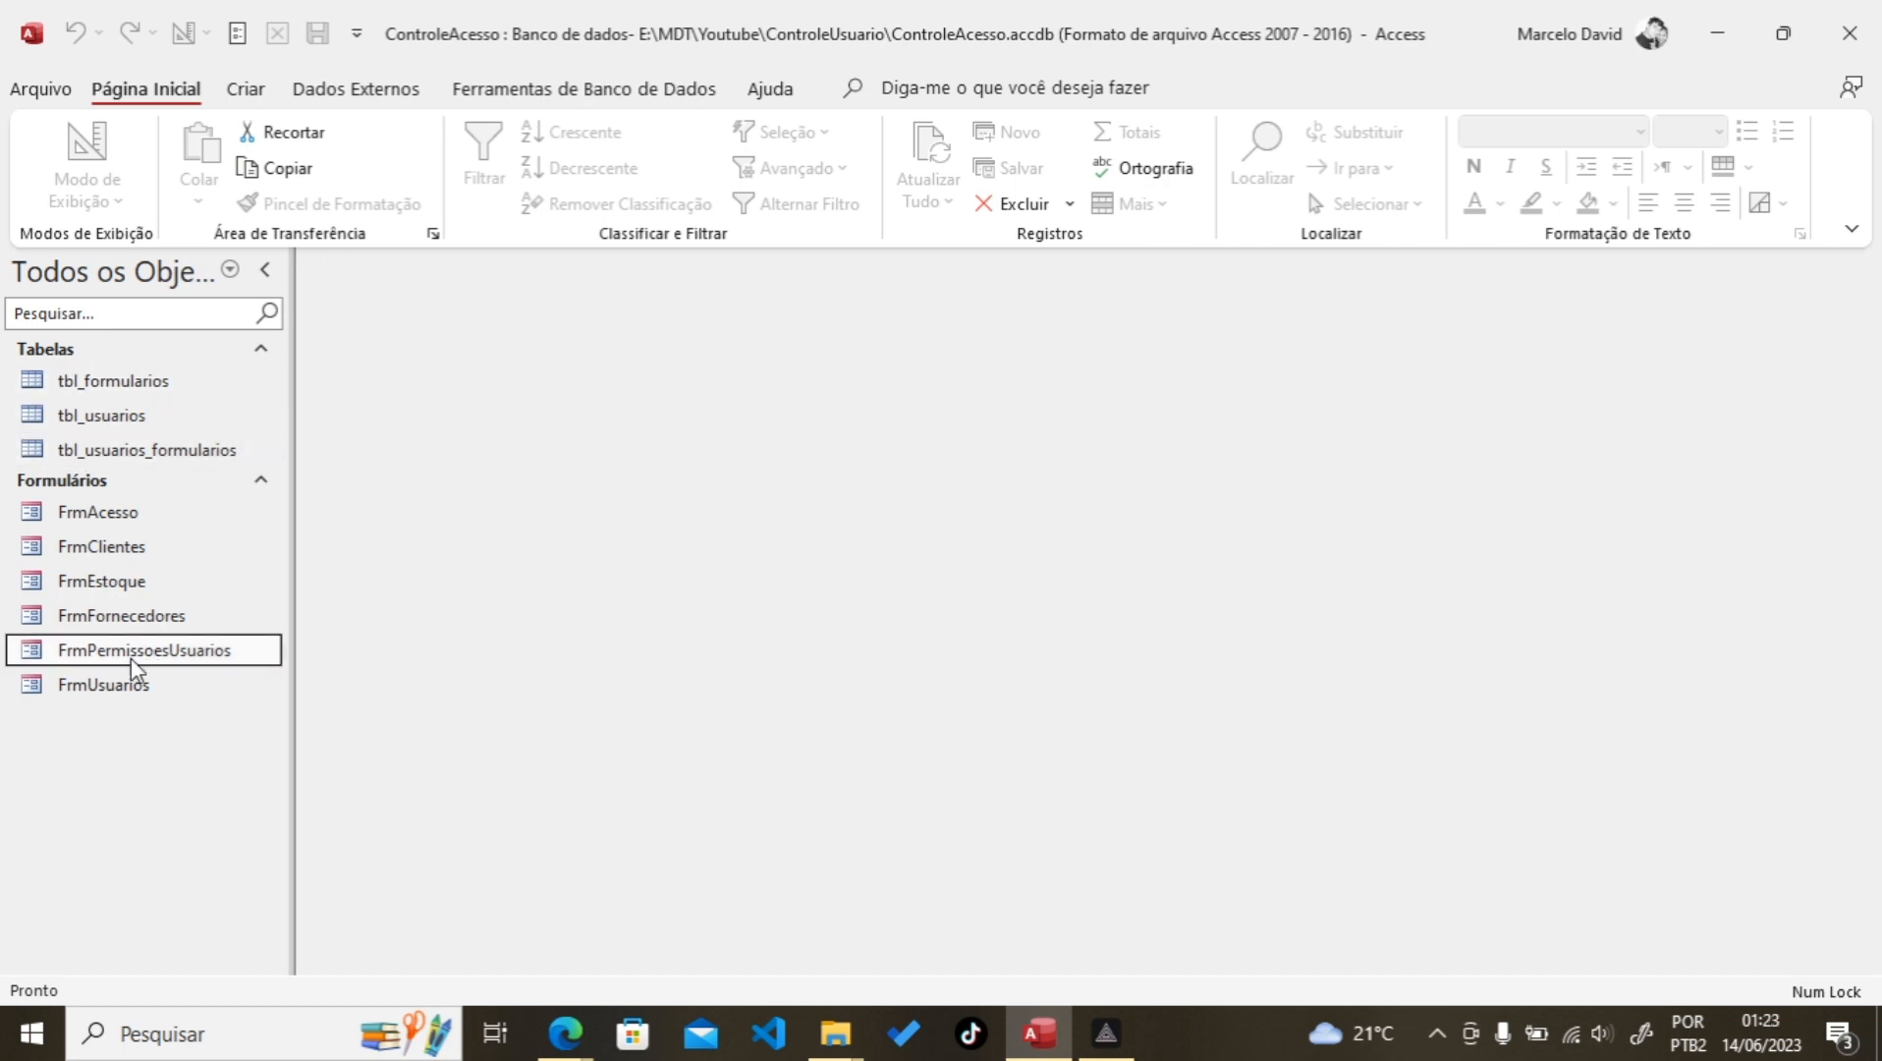
pyautogui.rightClick(137, 656)
pyautogui.click(253, 320)
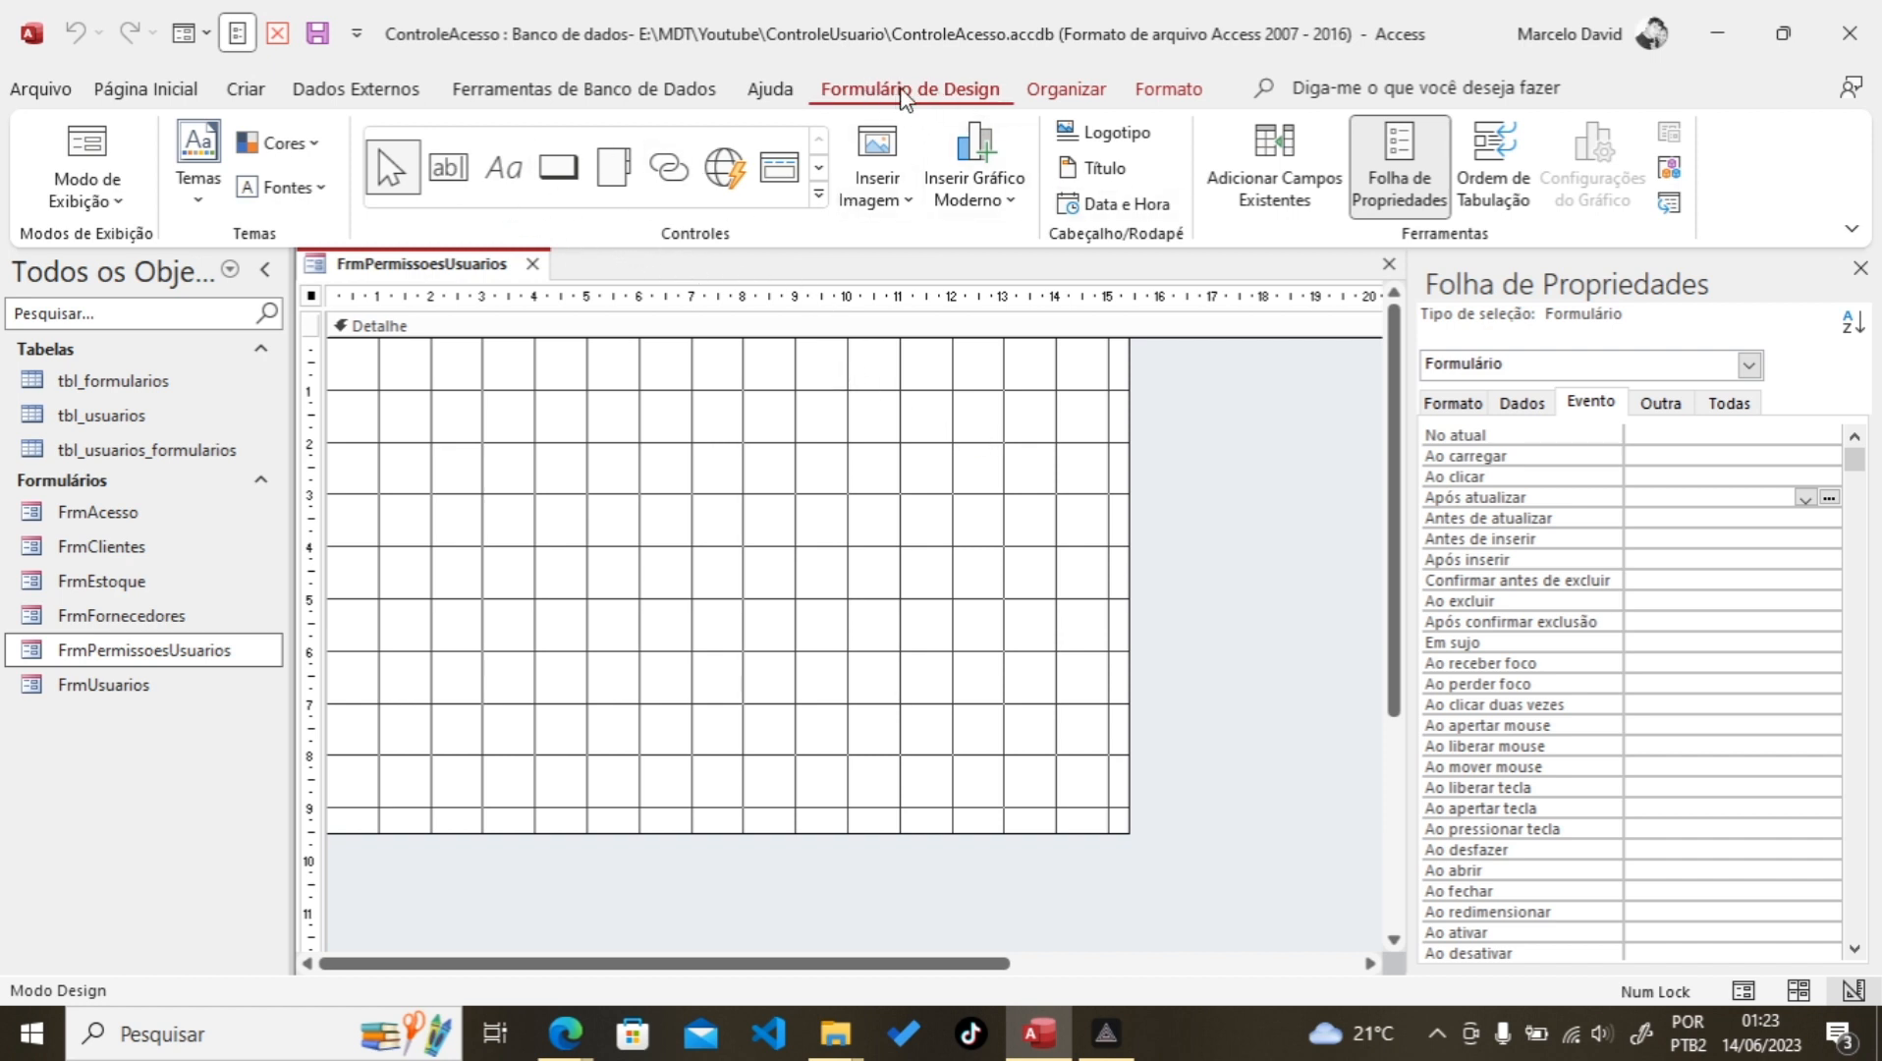
pyautogui.click(821, 195)
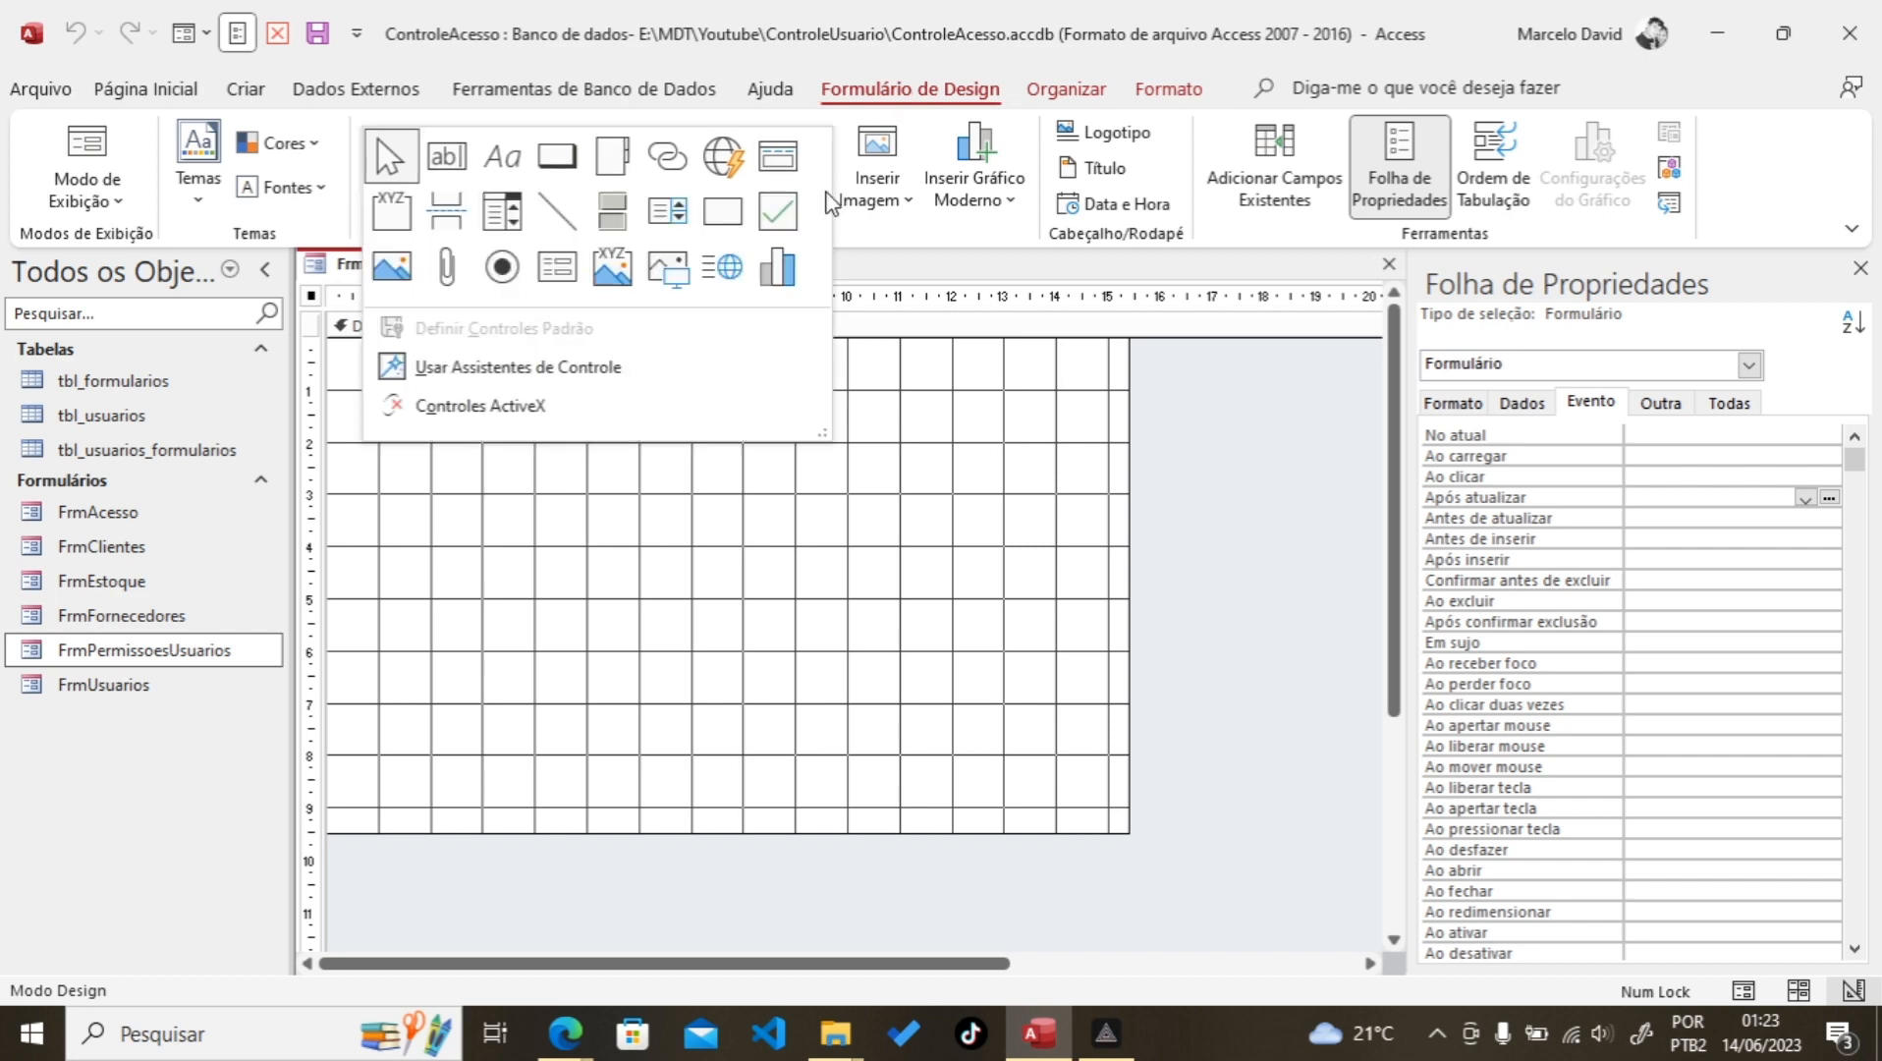
pyautogui.click(504, 218)
# Step: Place a combo box listing usu_id and usu_usuario from tbl_usuarios, sorted by usu_usuario
pyautogui.click(444, 404)
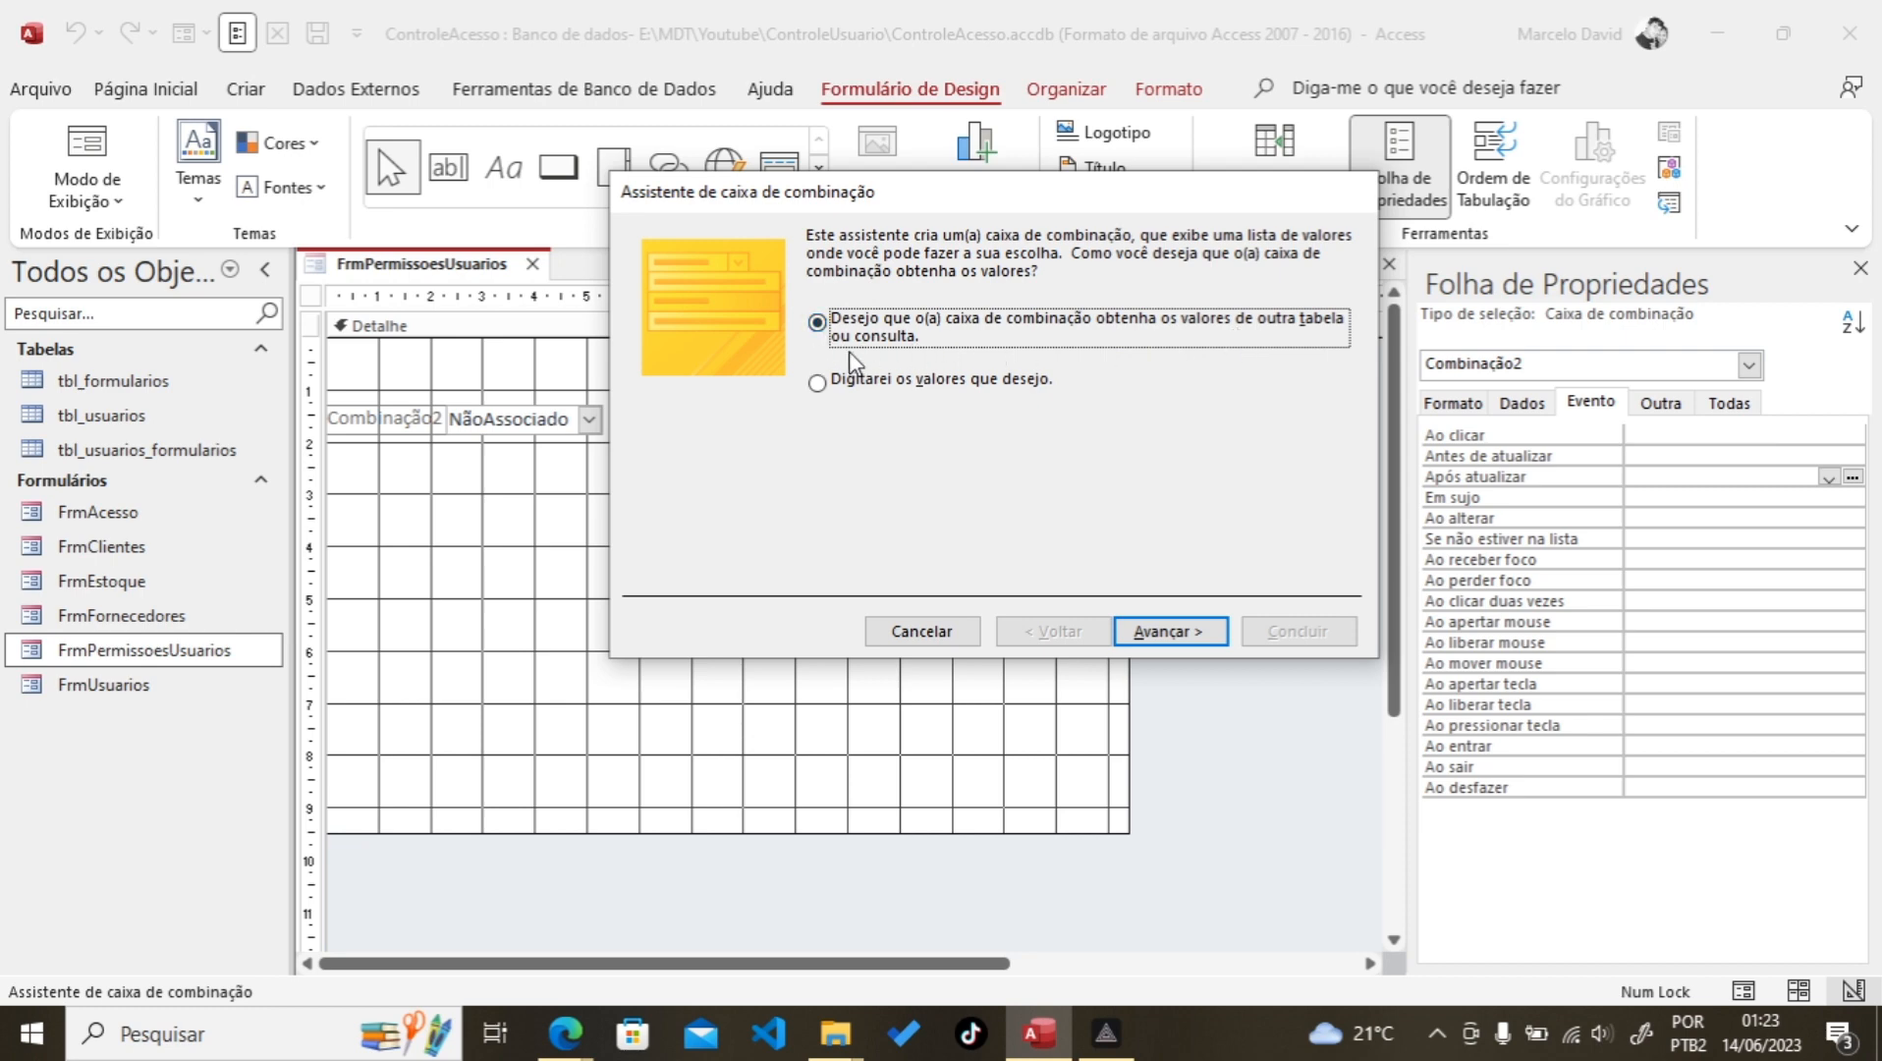
pyautogui.click(1178, 636)
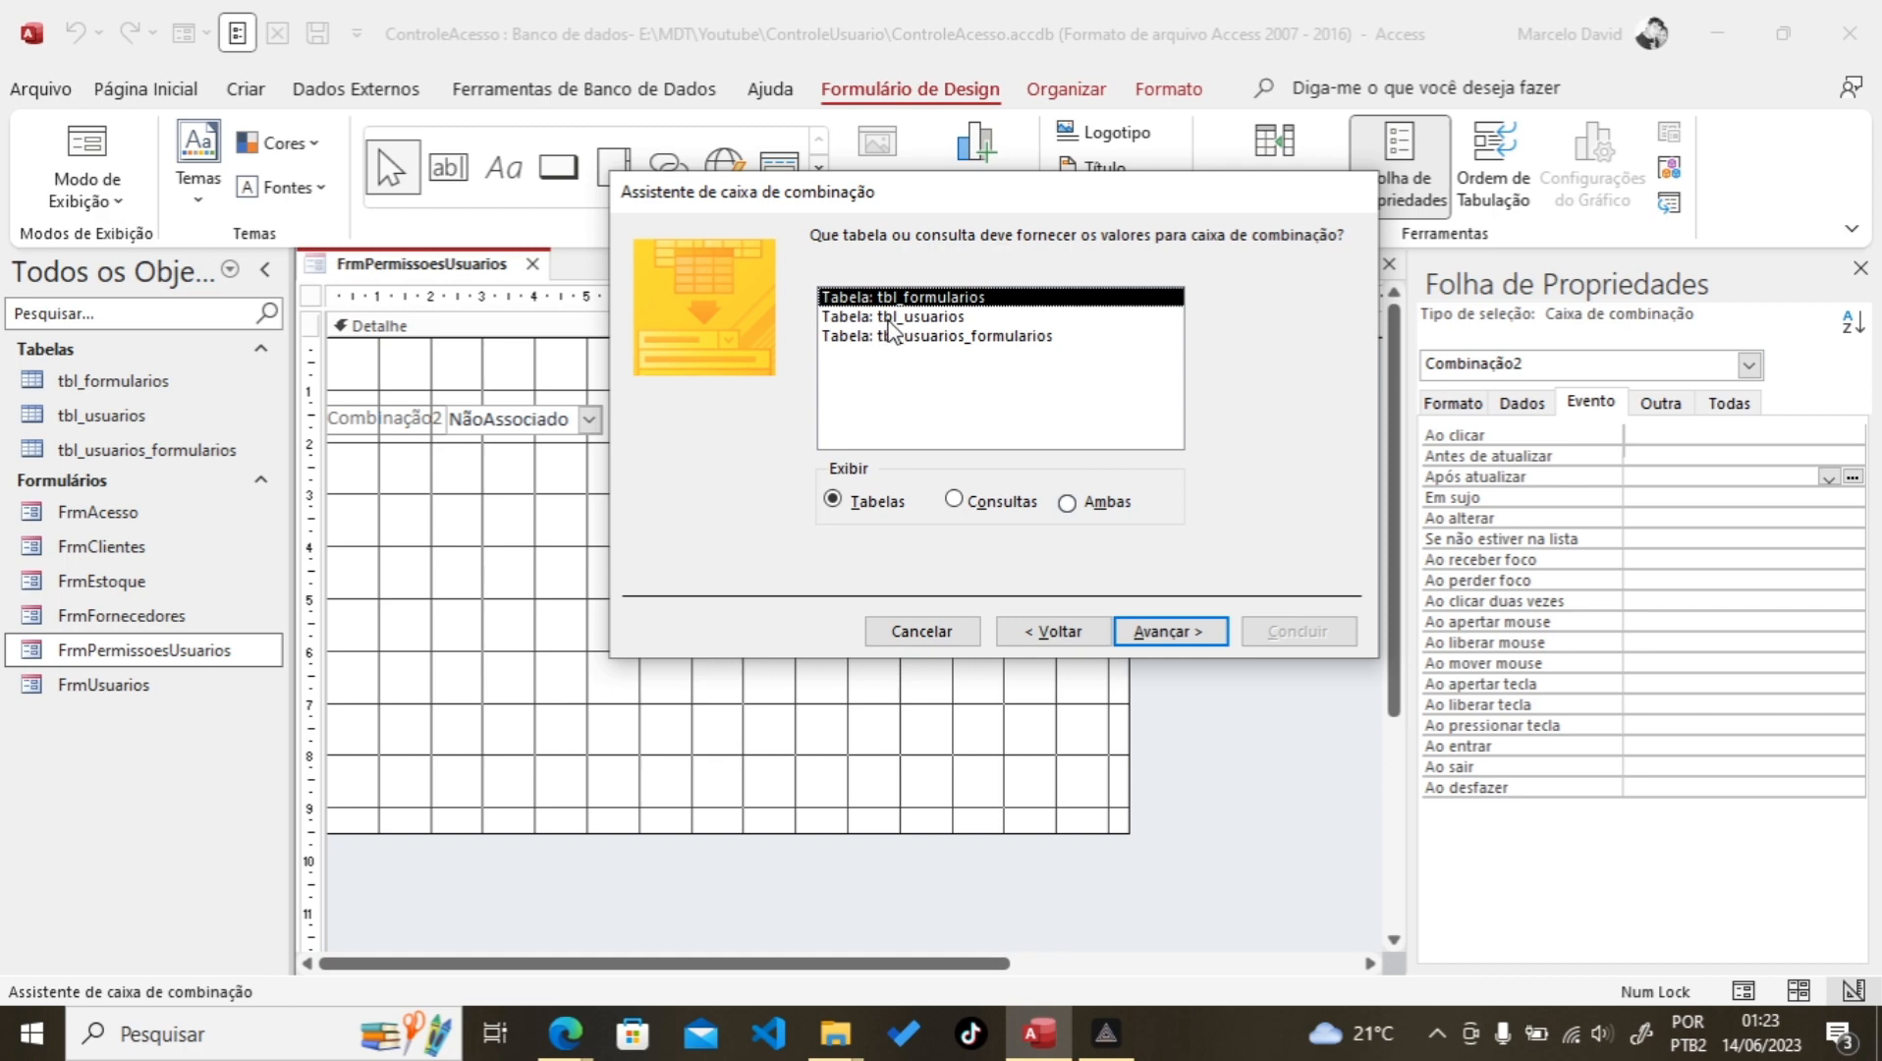
pyautogui.click(894, 317)
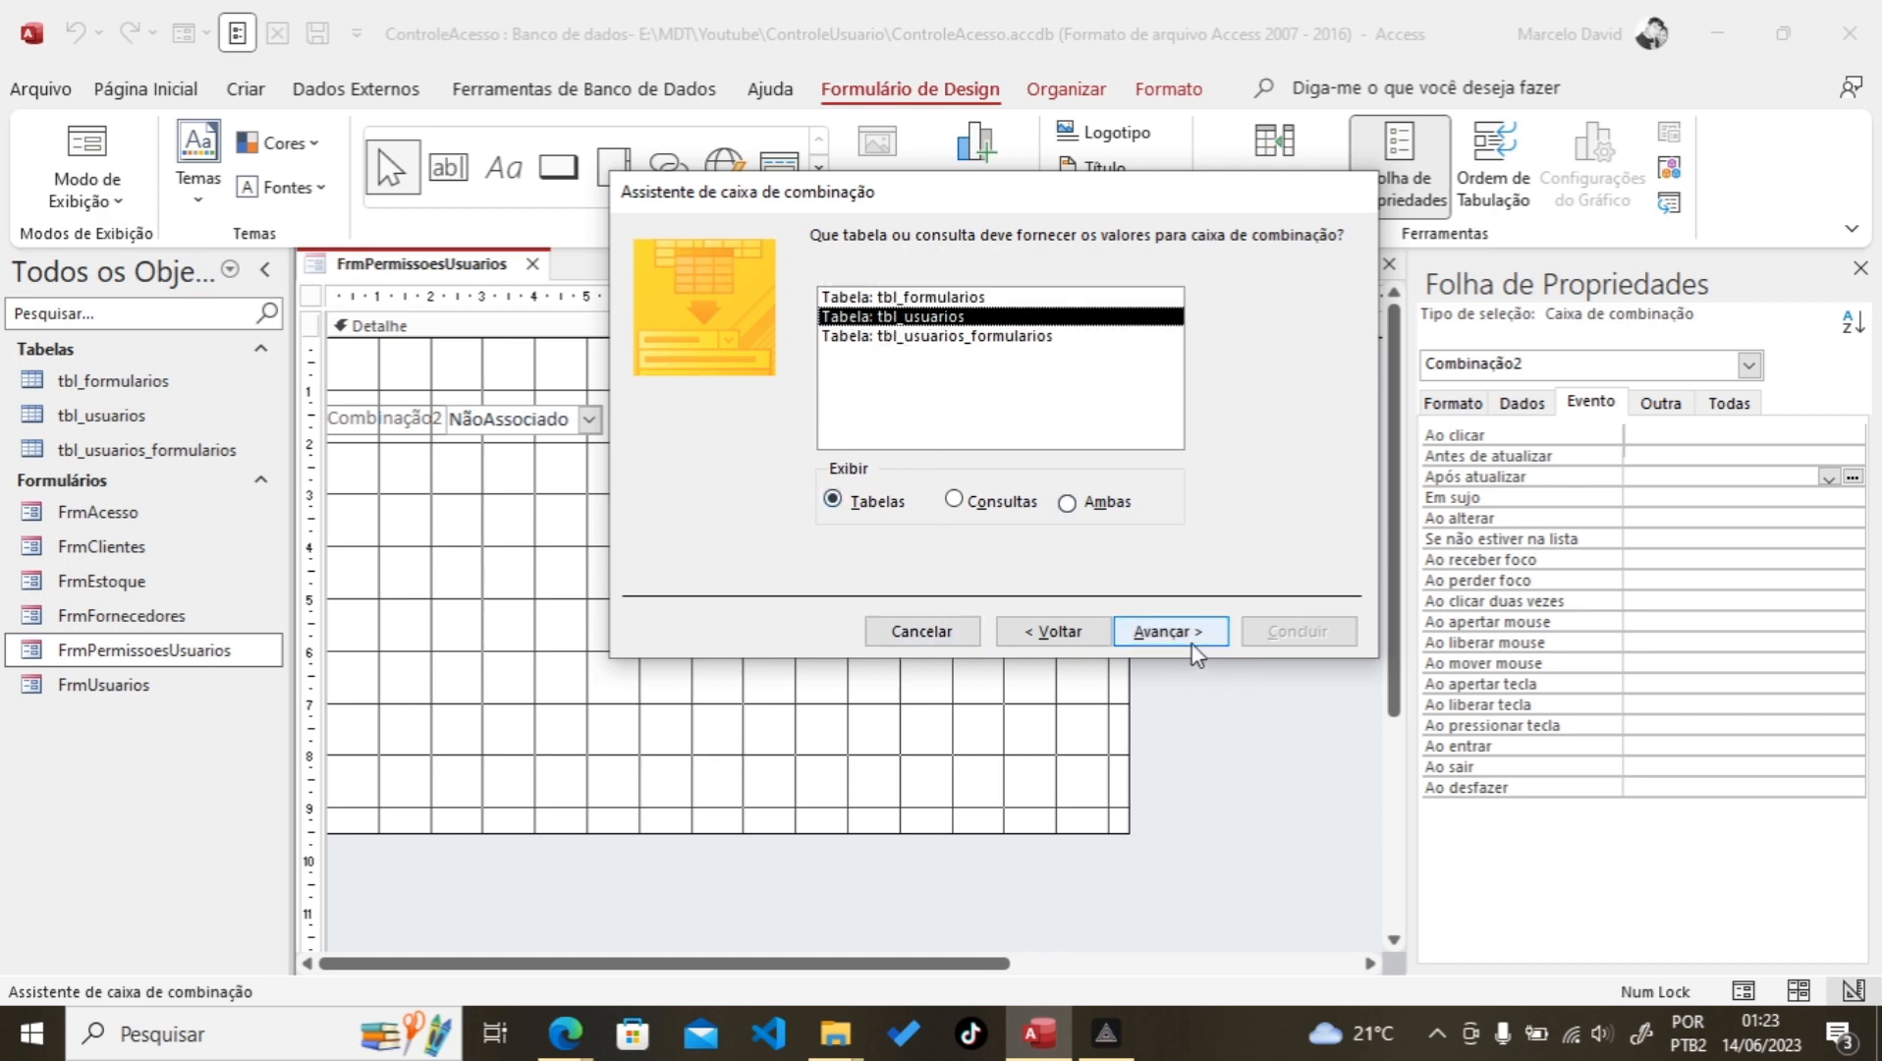
pyautogui.click(1167, 630)
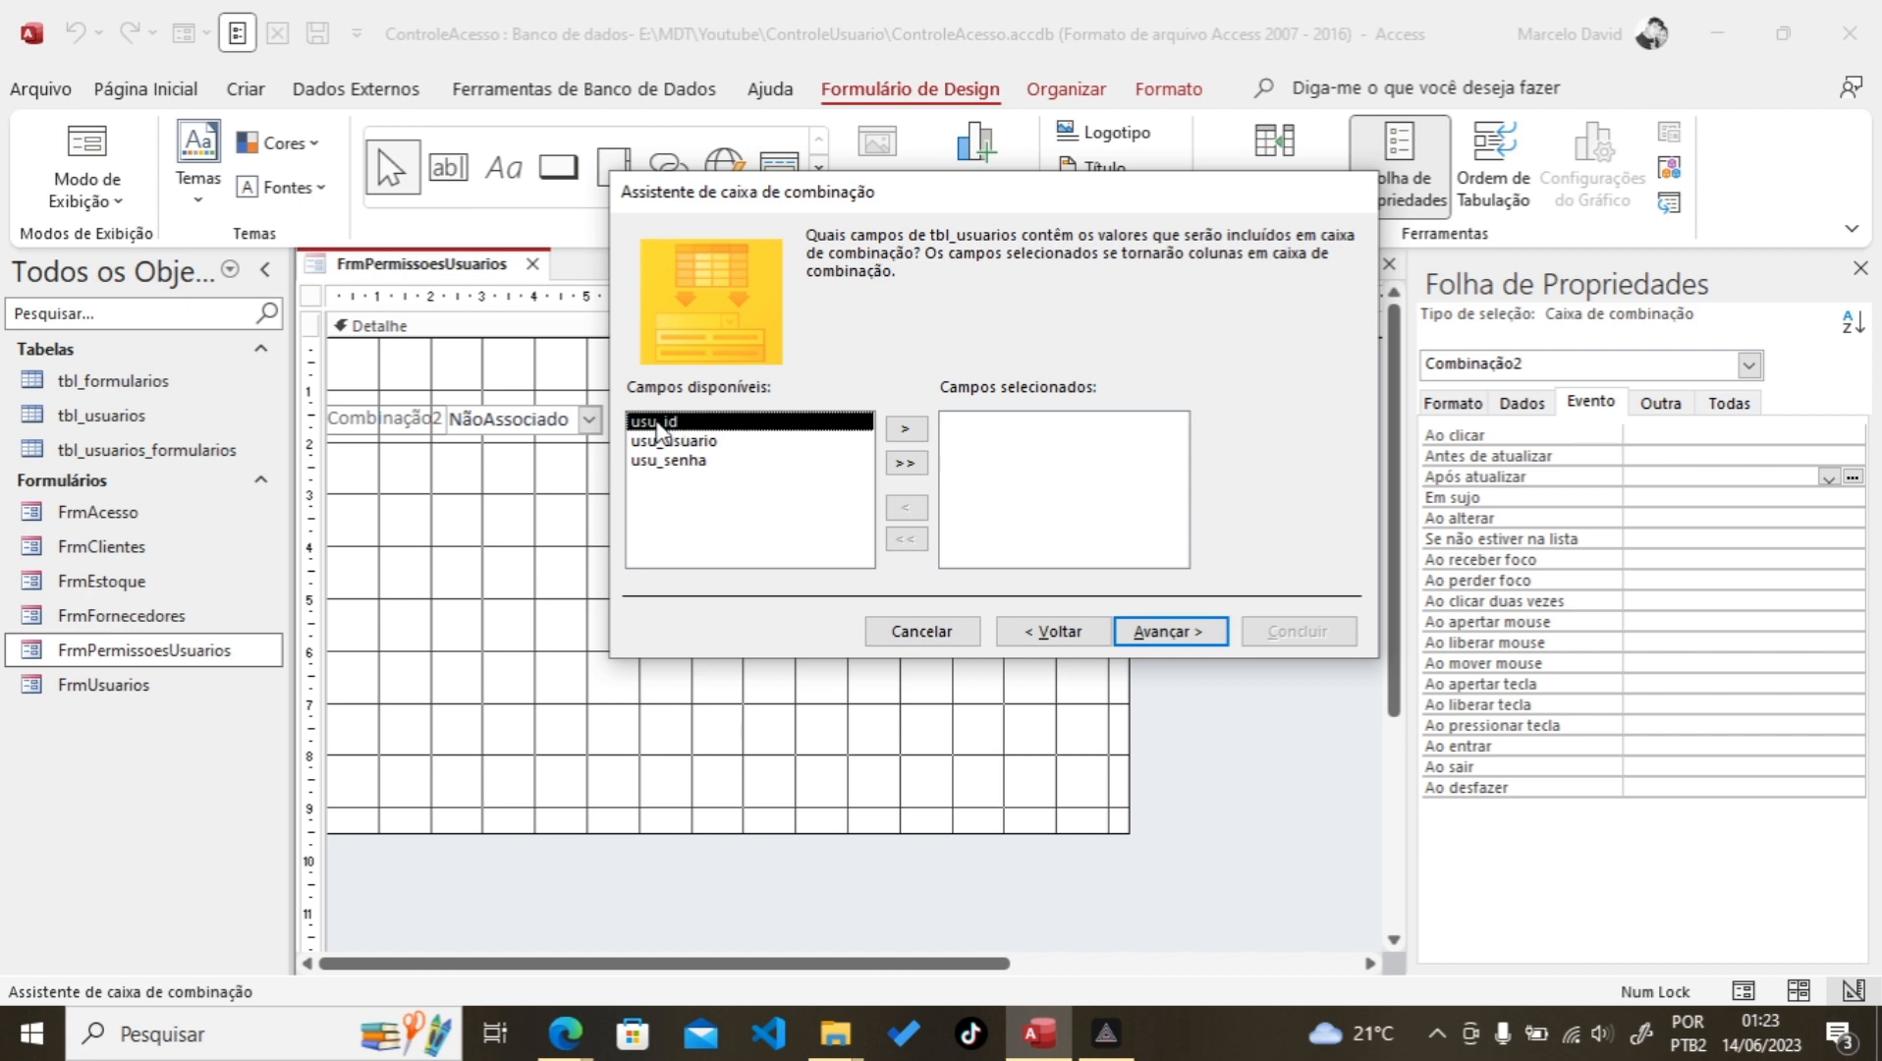
pyautogui.click(907, 430)
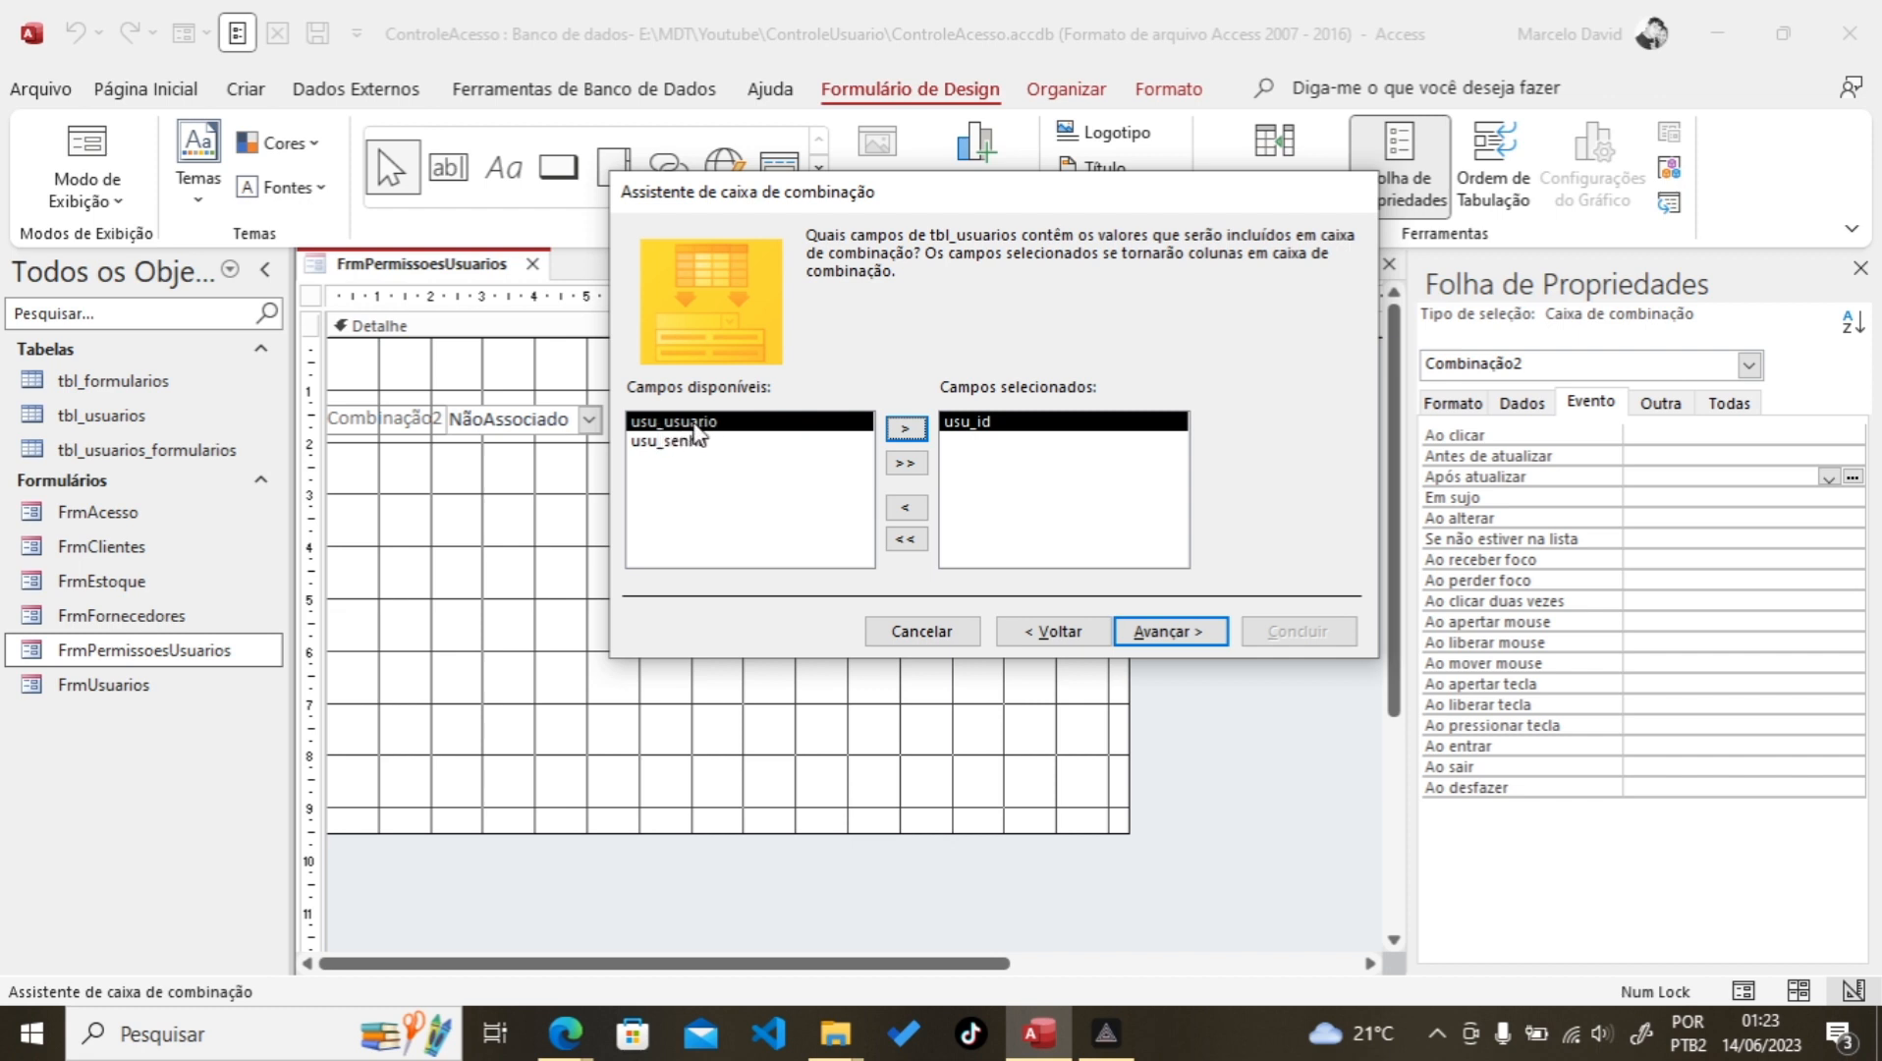
pyautogui.click(907, 431)
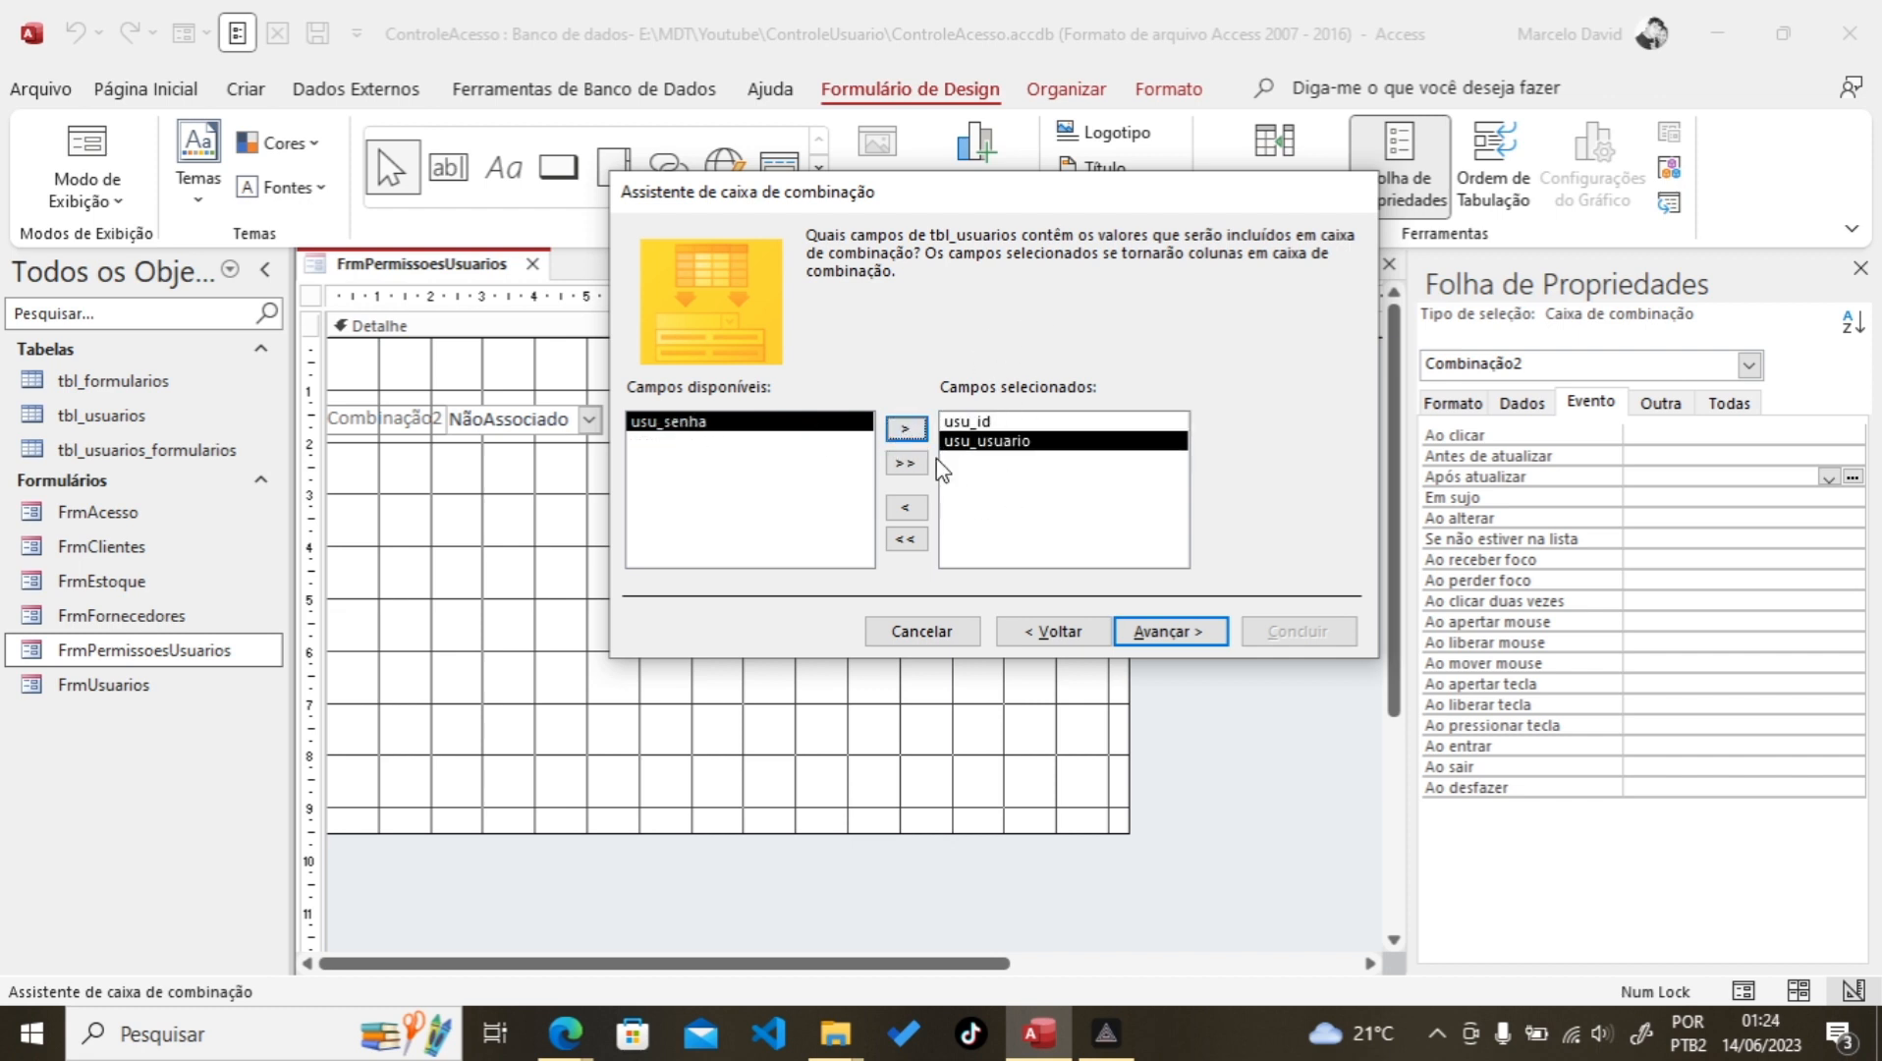
pyautogui.click(1164, 631)
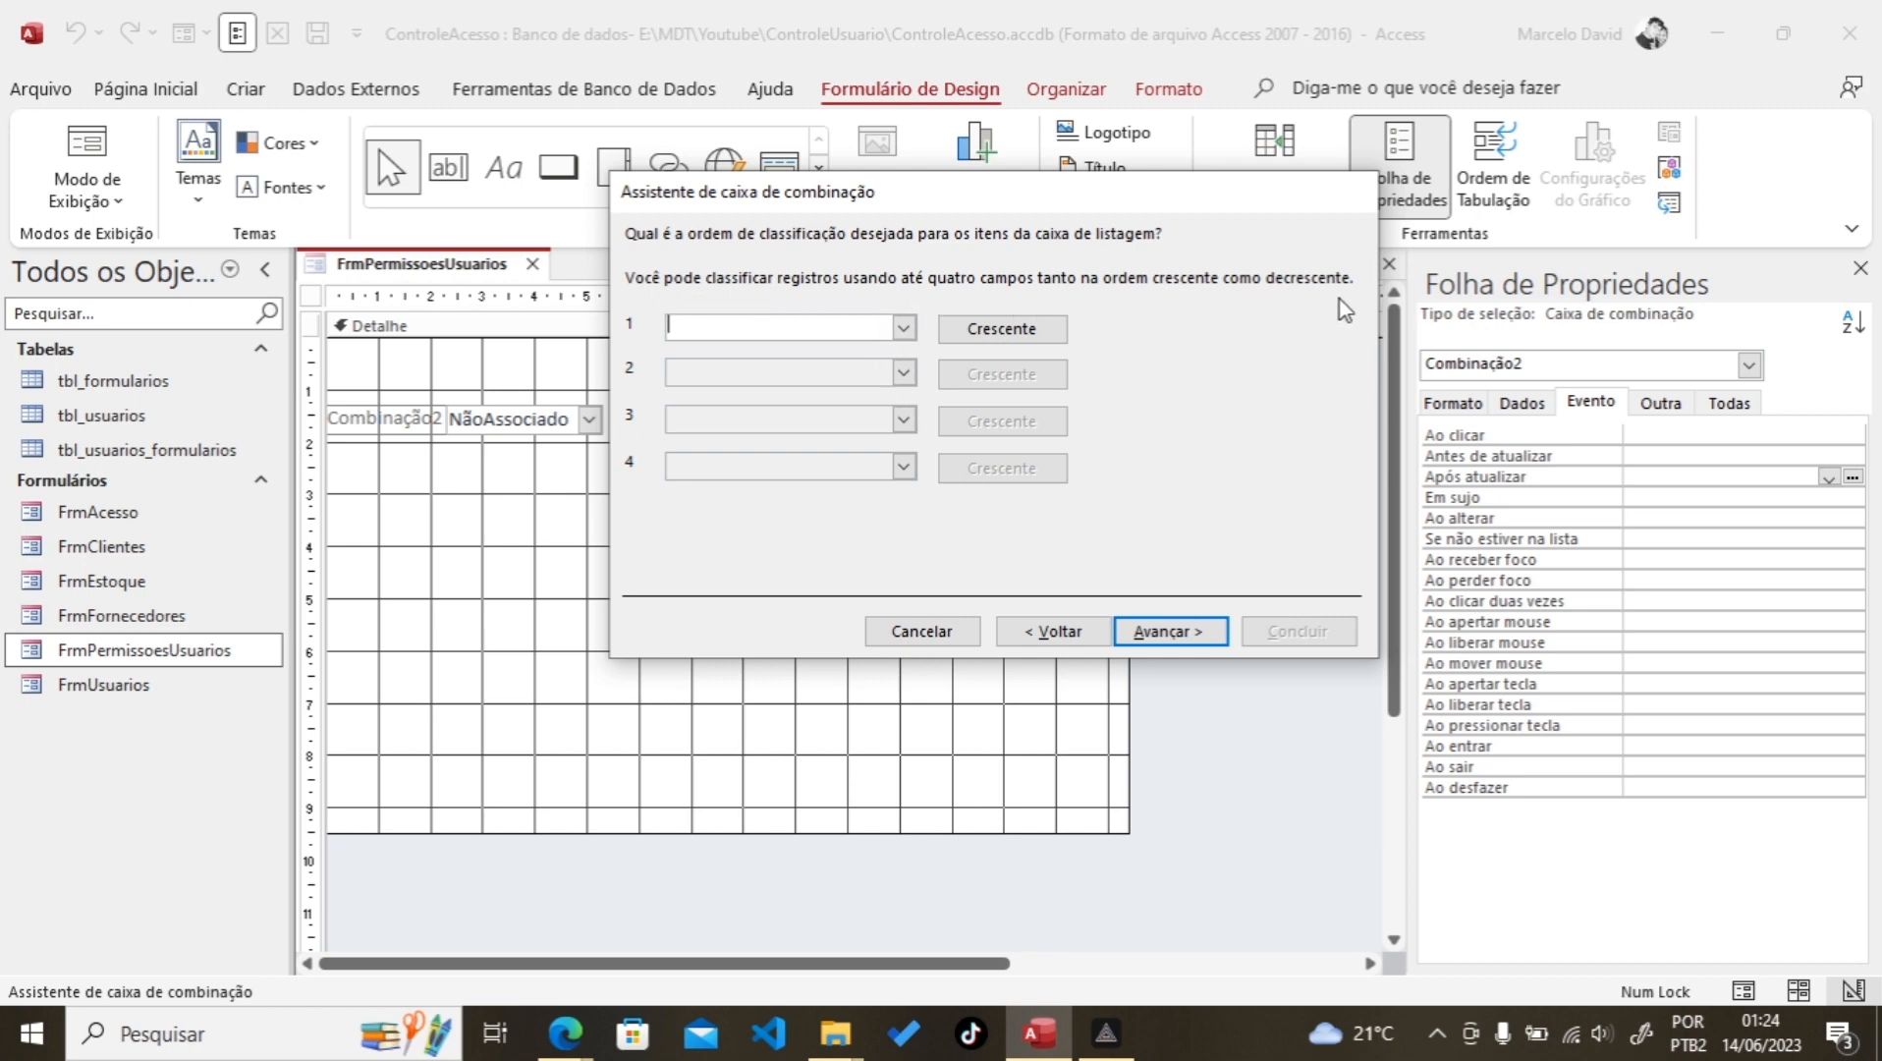
pyautogui.click(904, 330)
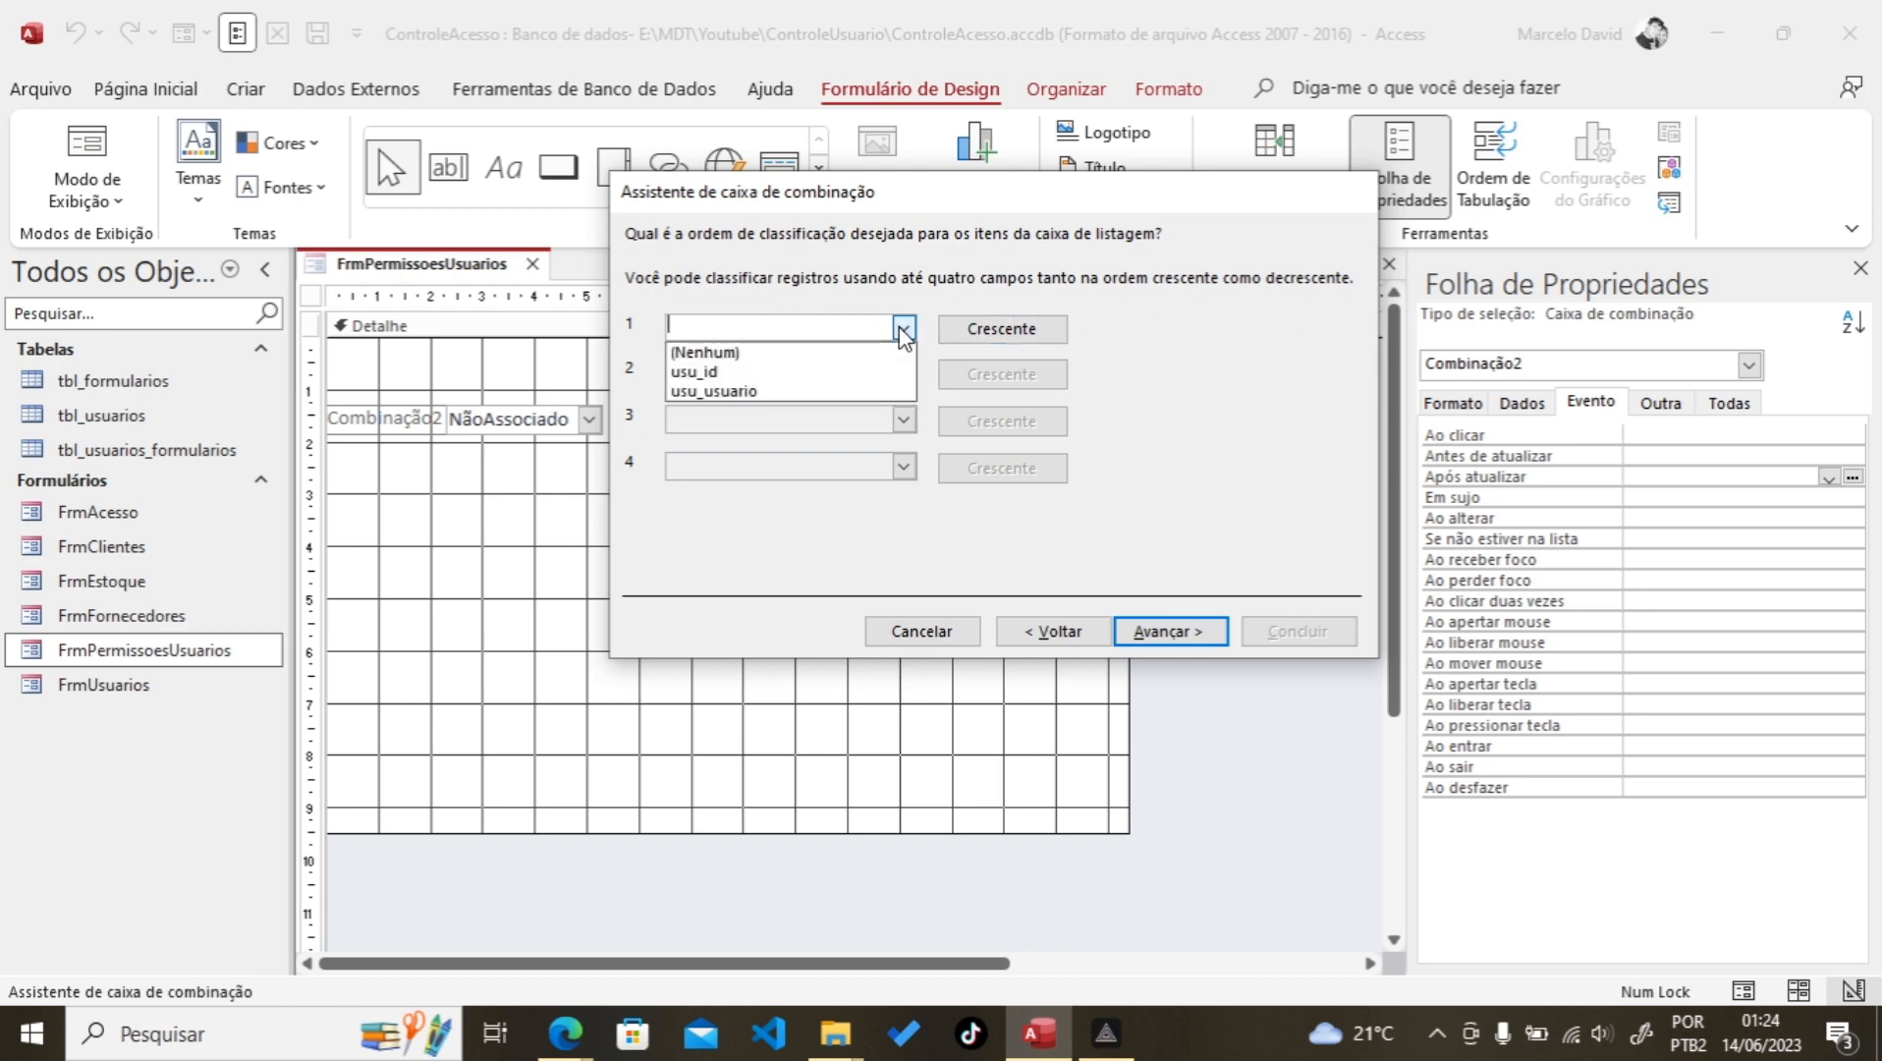
pyautogui.click(724, 392)
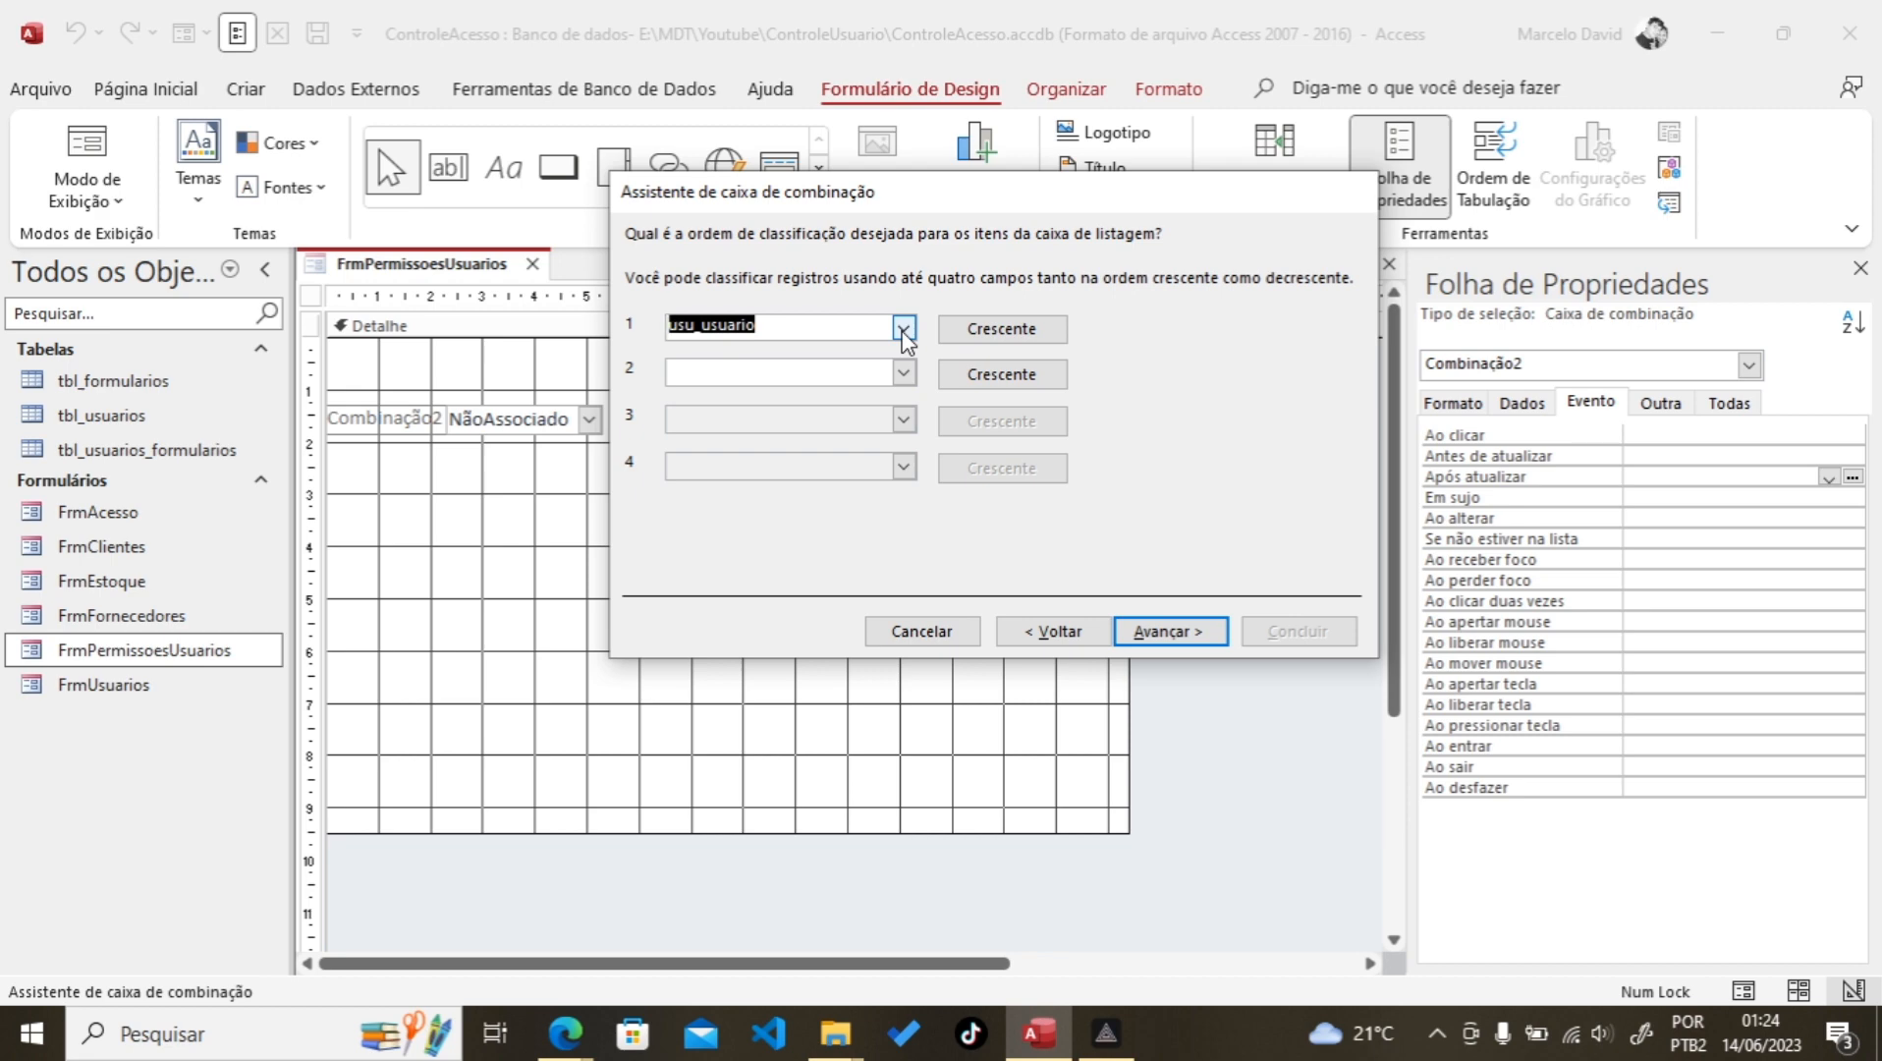
pyautogui.click(1170, 631)
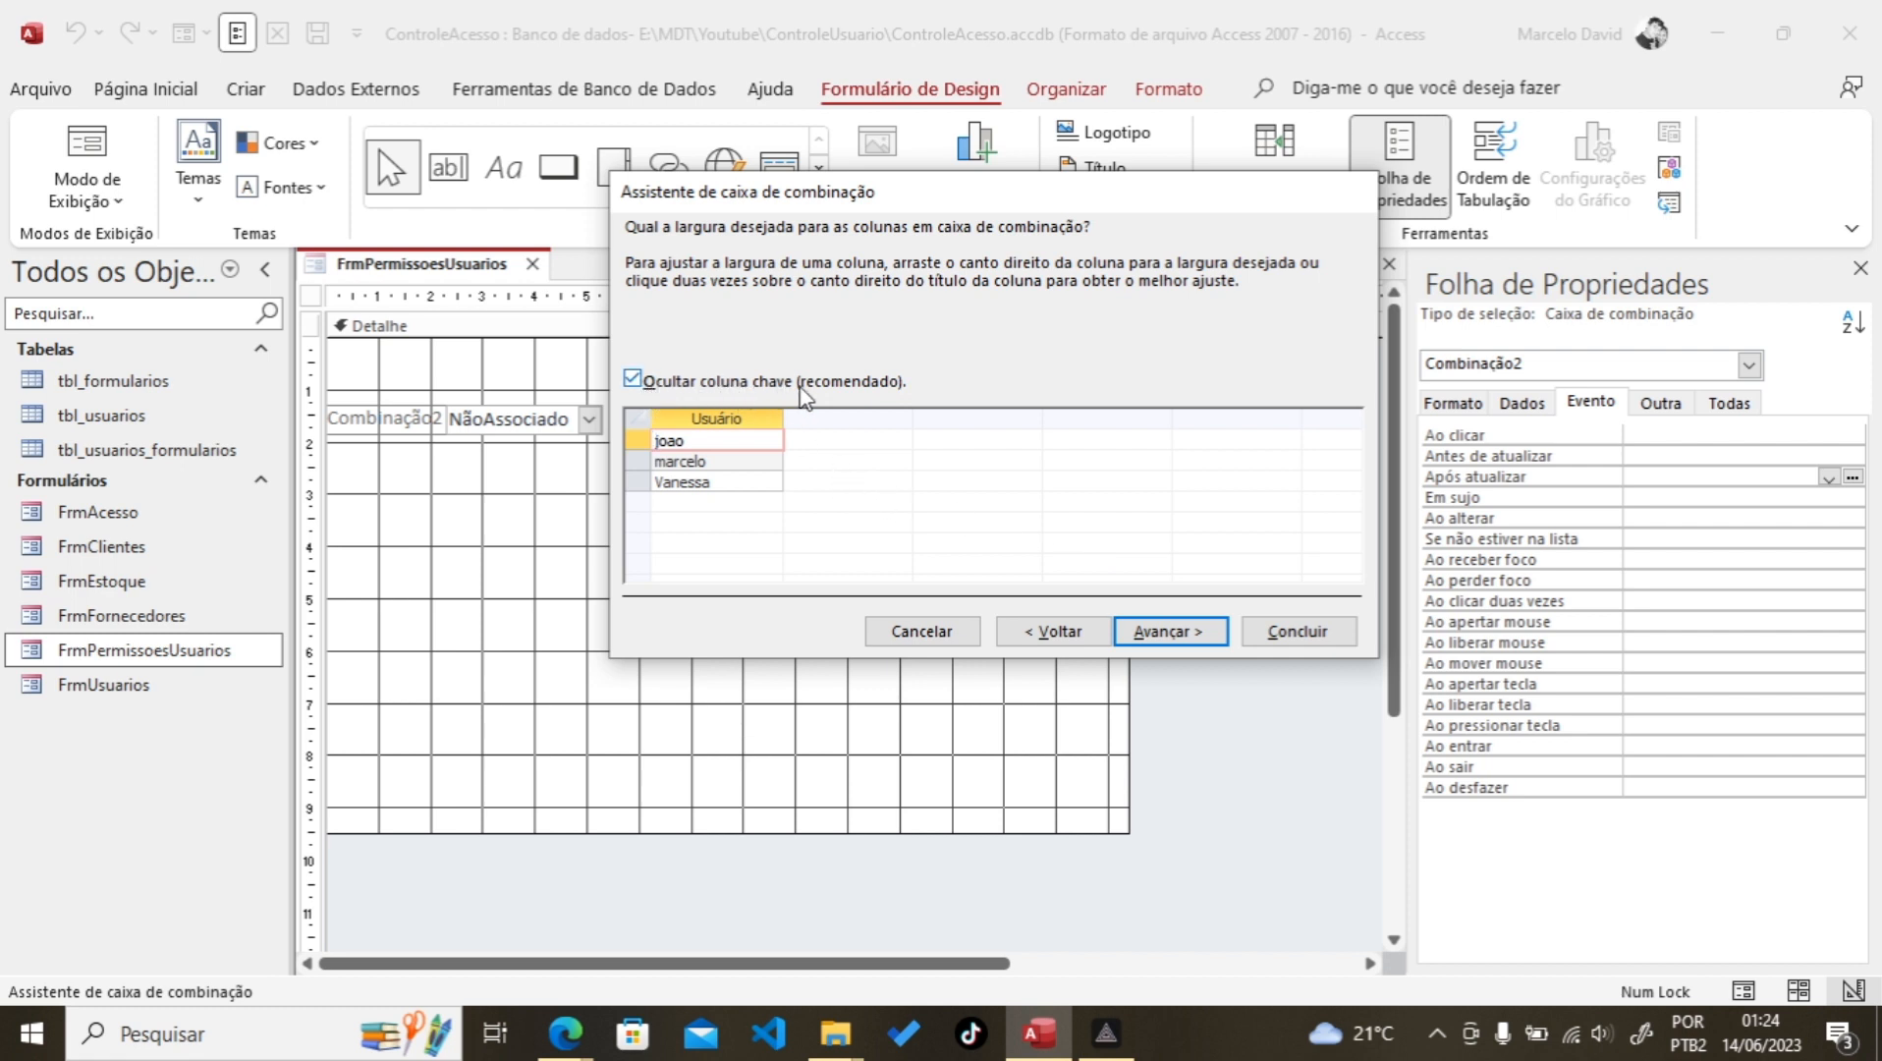
# Step: Keep the usu_id key column hidden, label the combo box 'Usuário', and finish the wizard
pyautogui.click(632, 380)
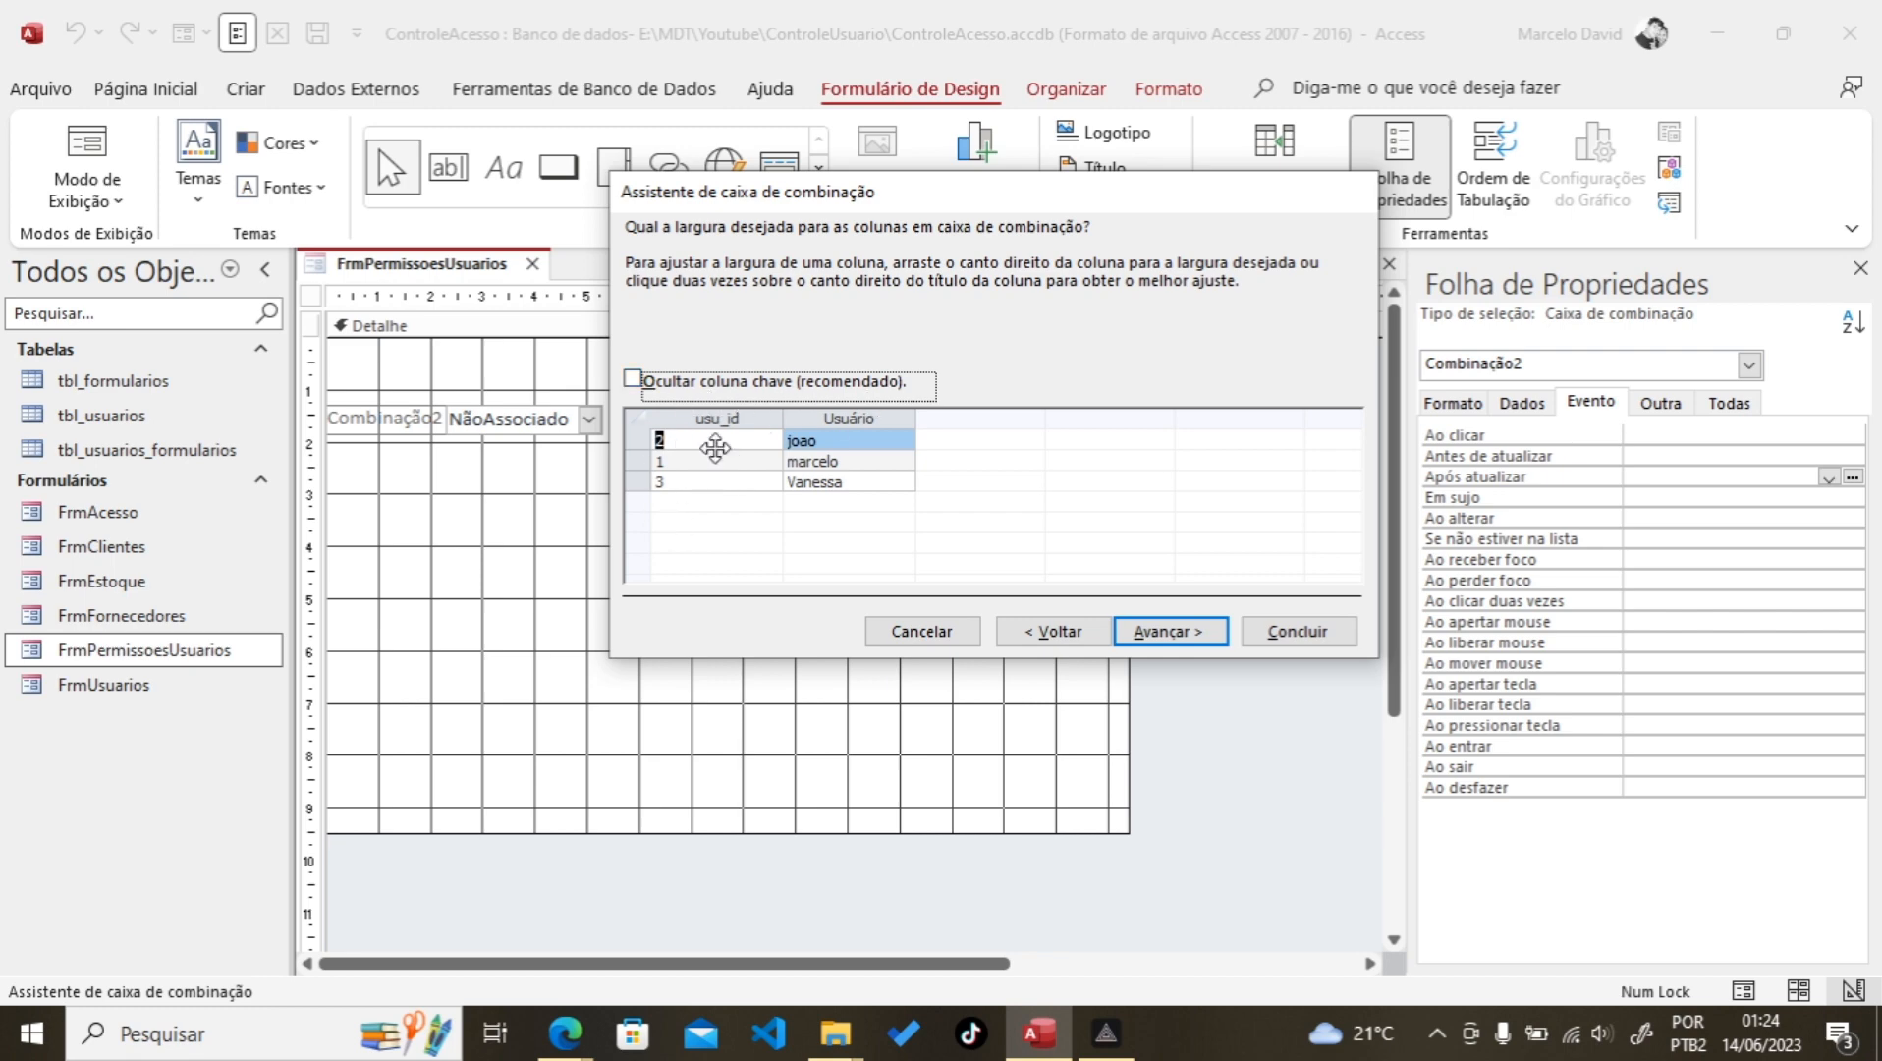
pyautogui.click(634, 381)
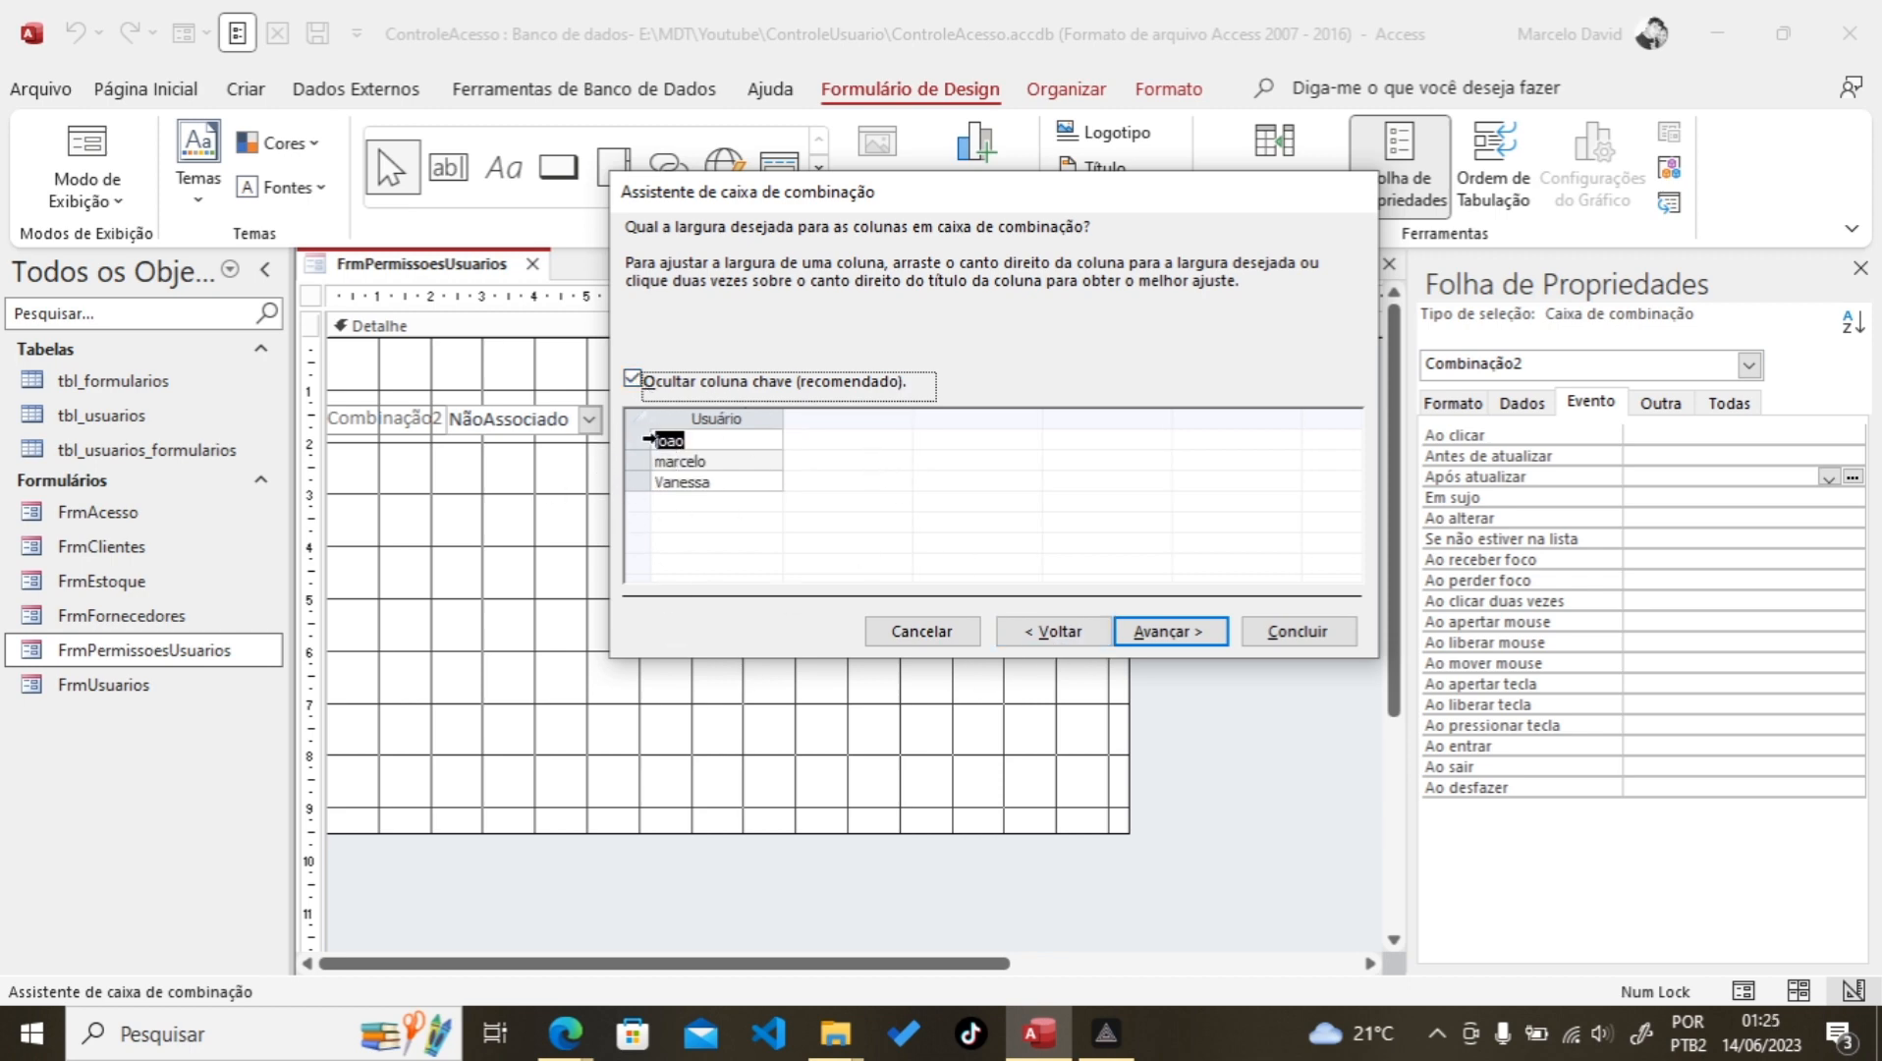
pyautogui.click(1197, 634)
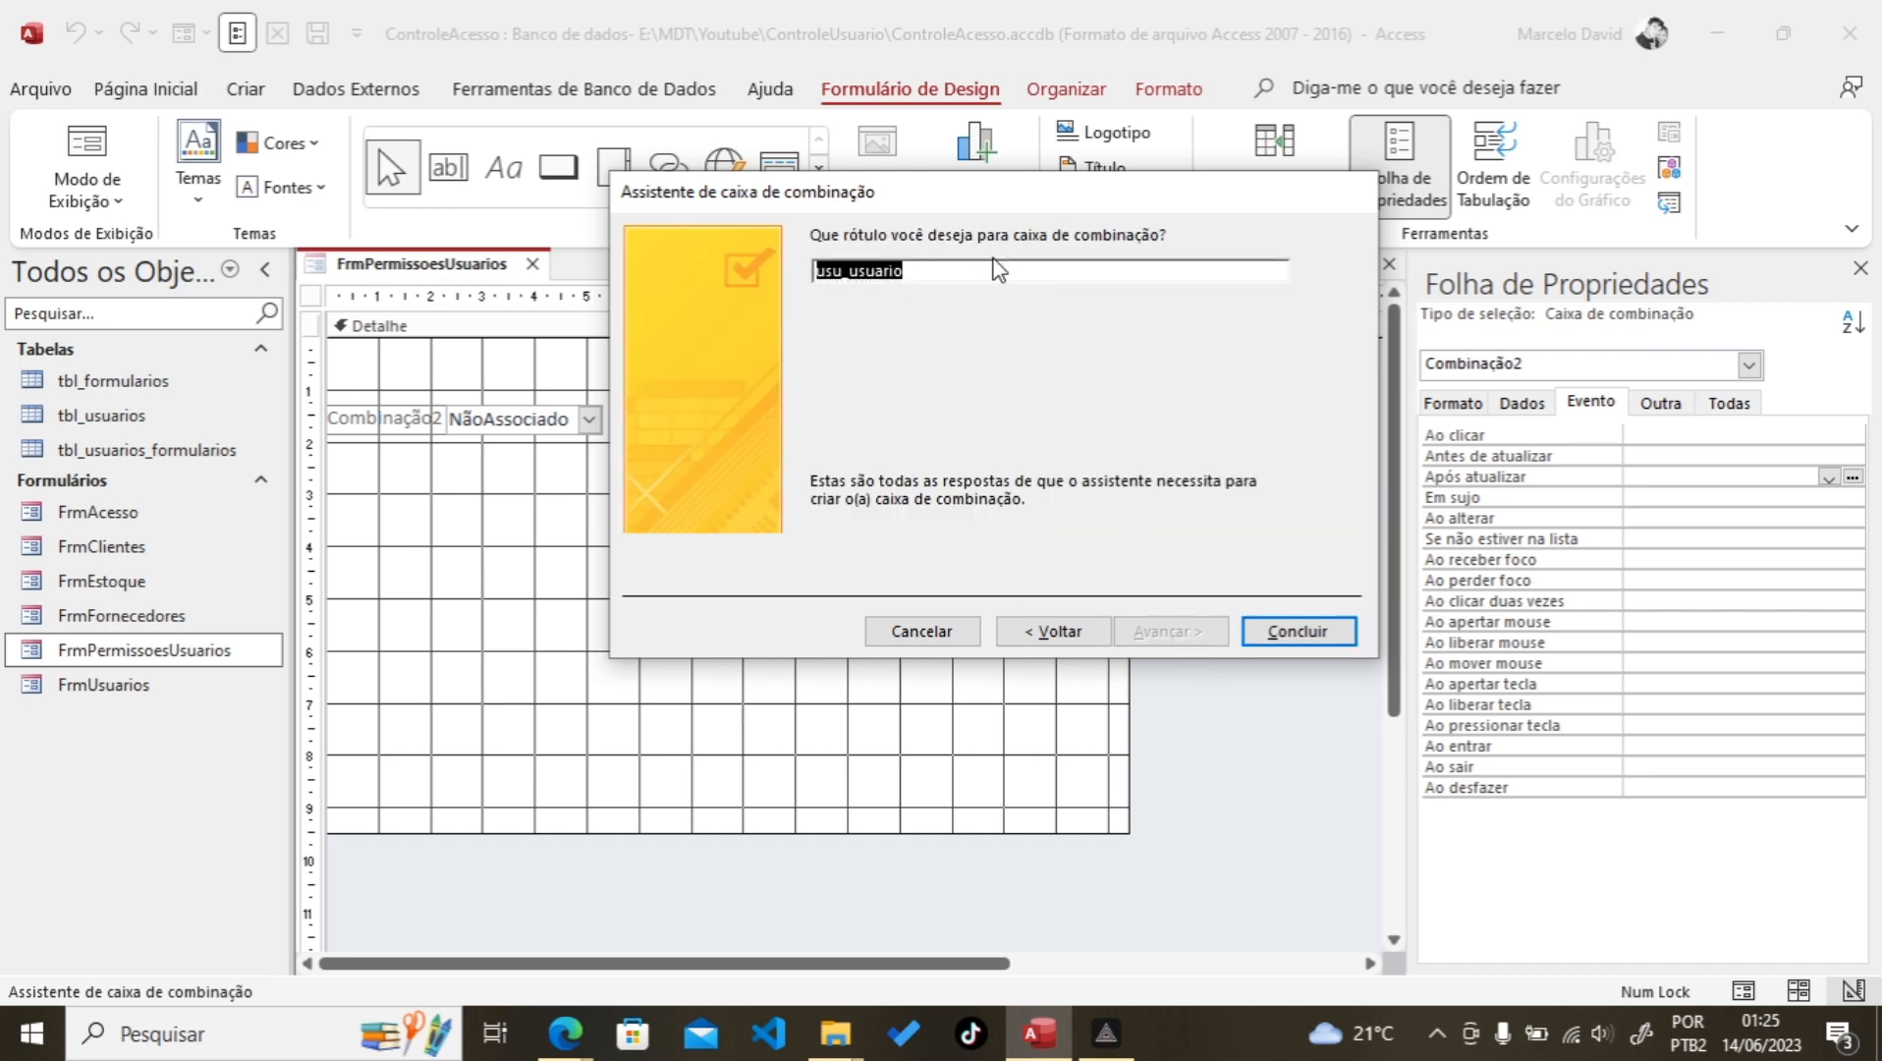
pyautogui.write('Usuário')
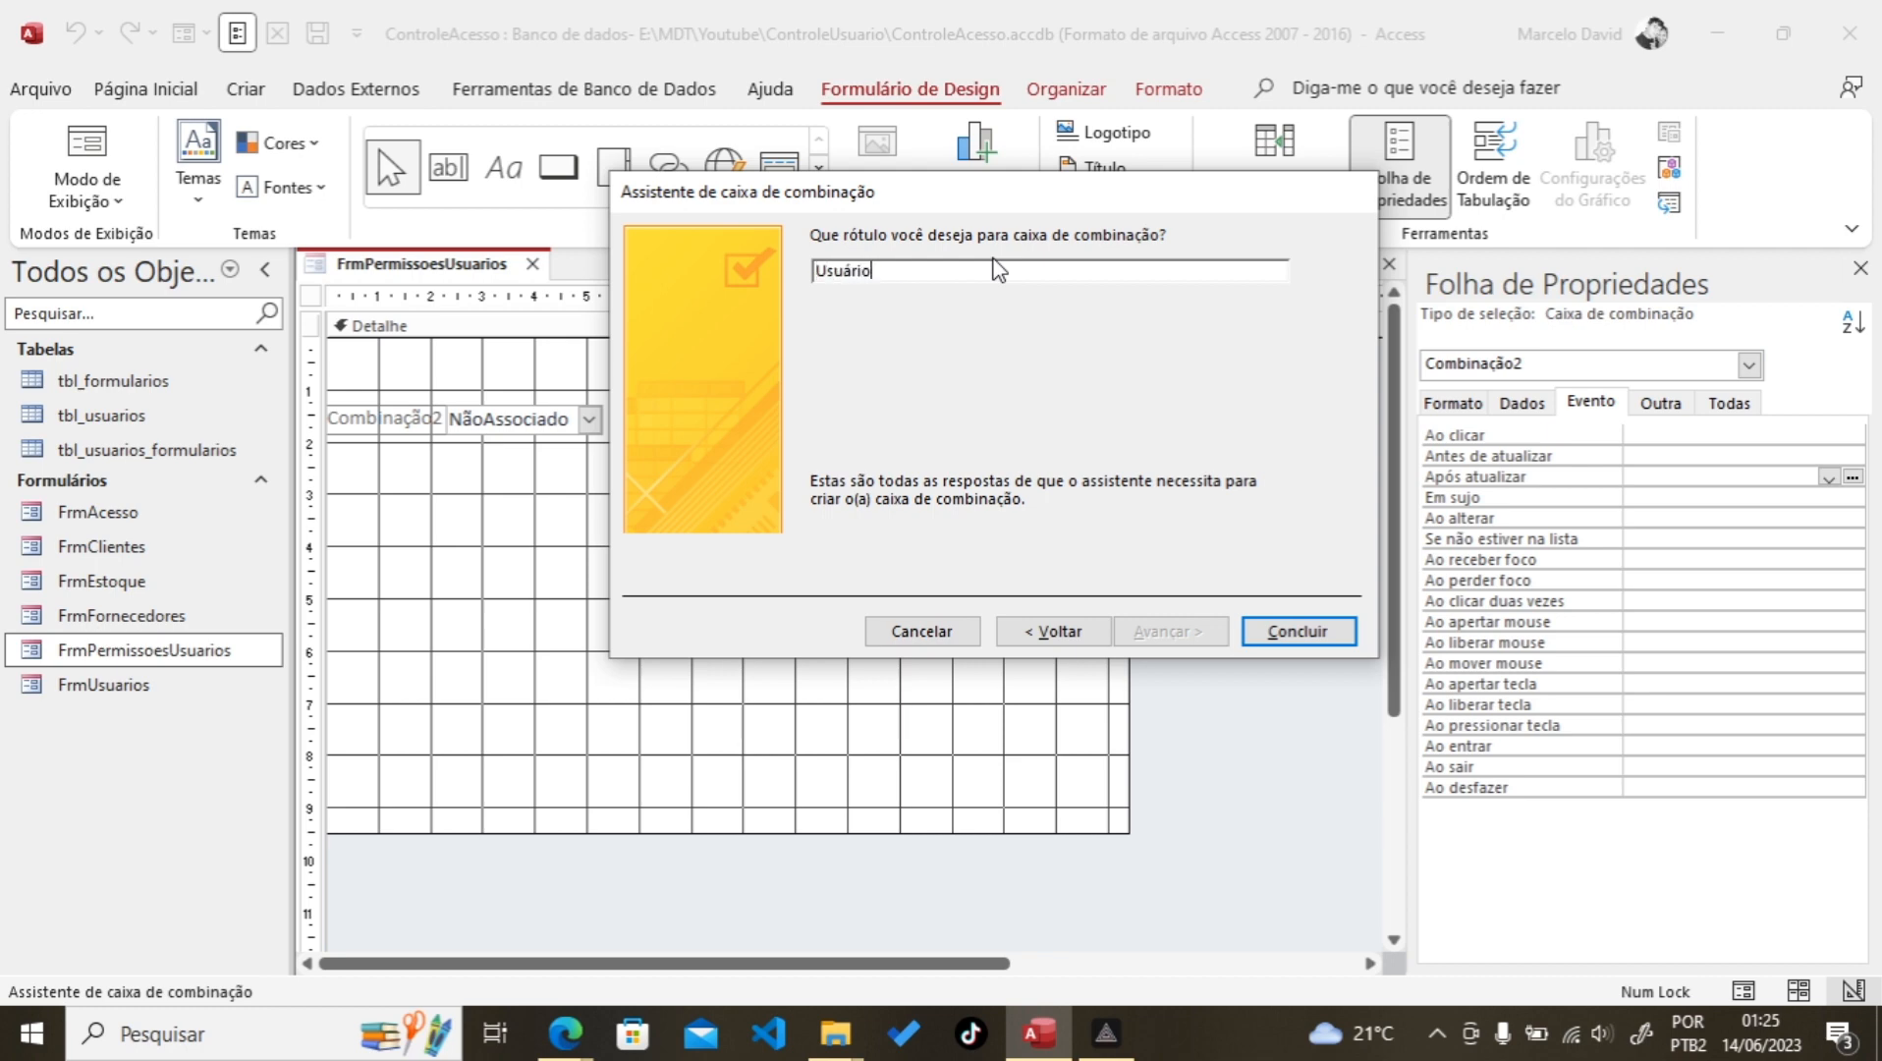
pyautogui.click(1311, 640)
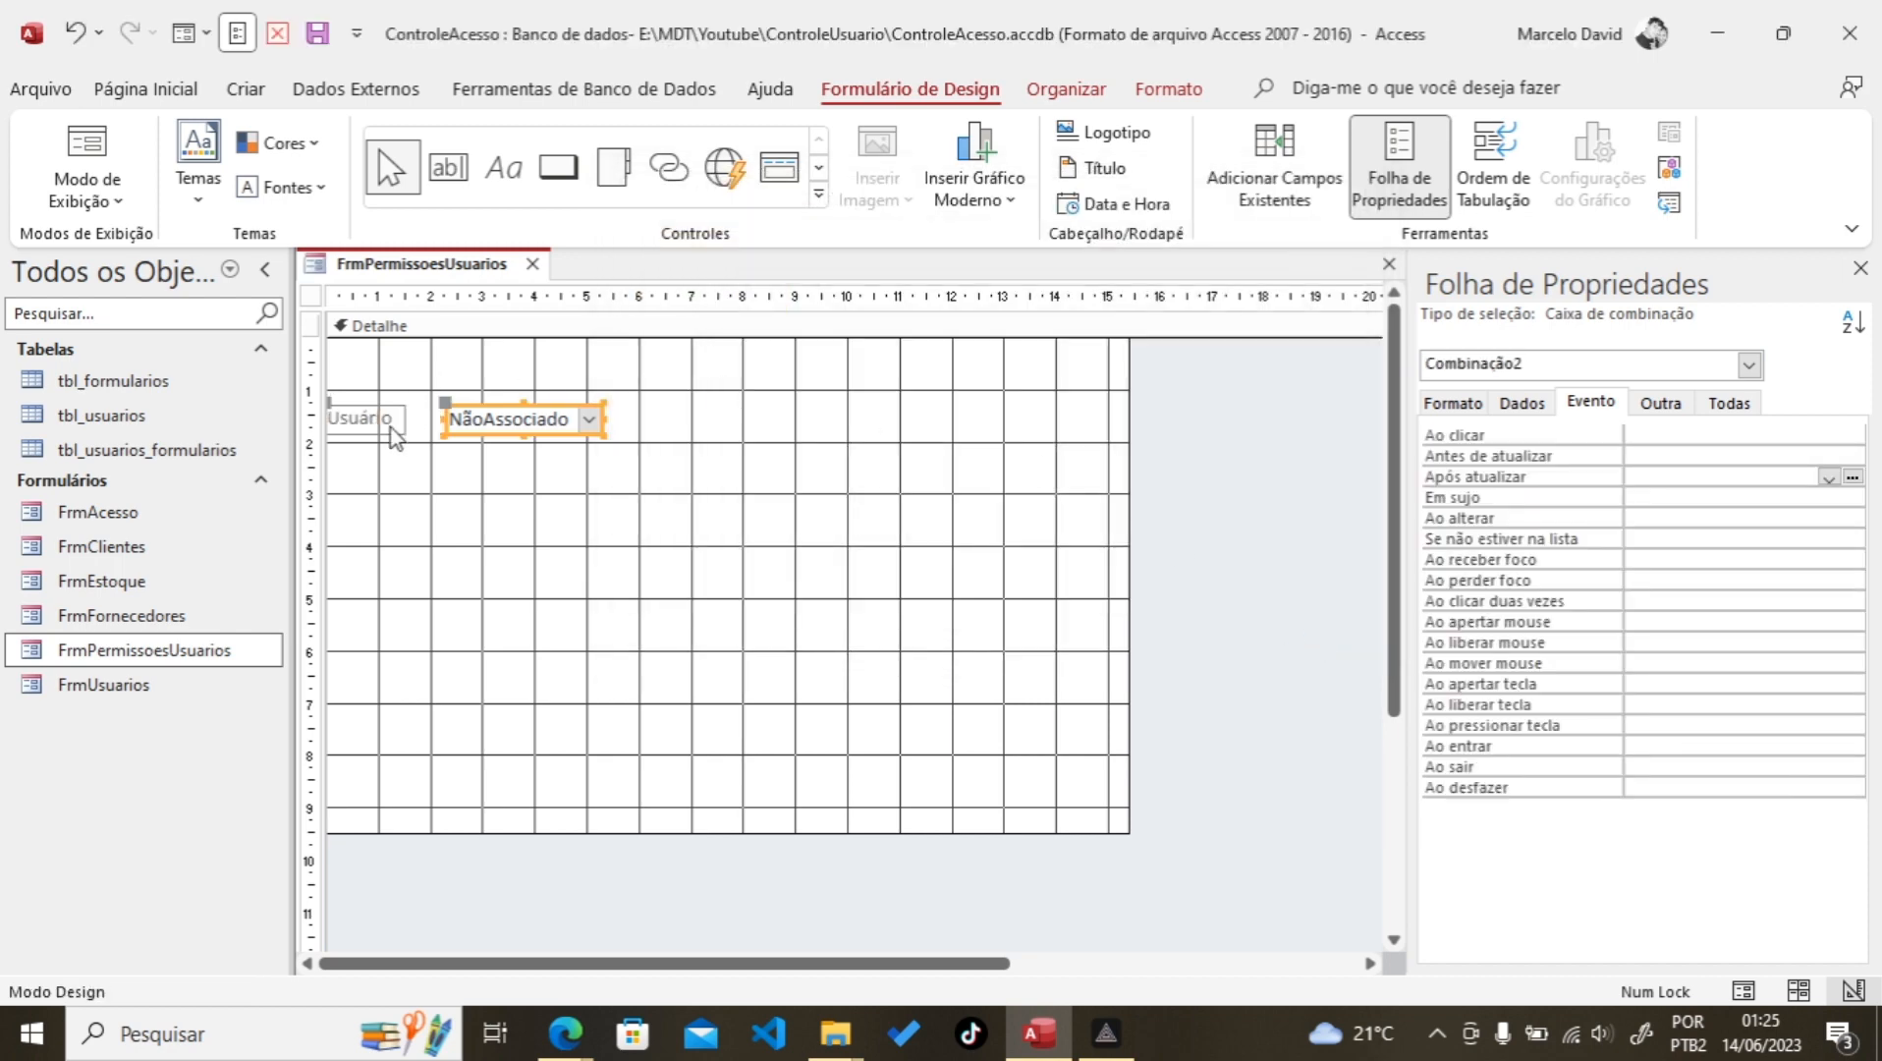
# Step: Move the Usuário label up and set its font to Tahoma size 10
pyautogui.moveTo(363, 420); pyautogui.dragTo(376, 354)
pyautogui.click(147, 90)
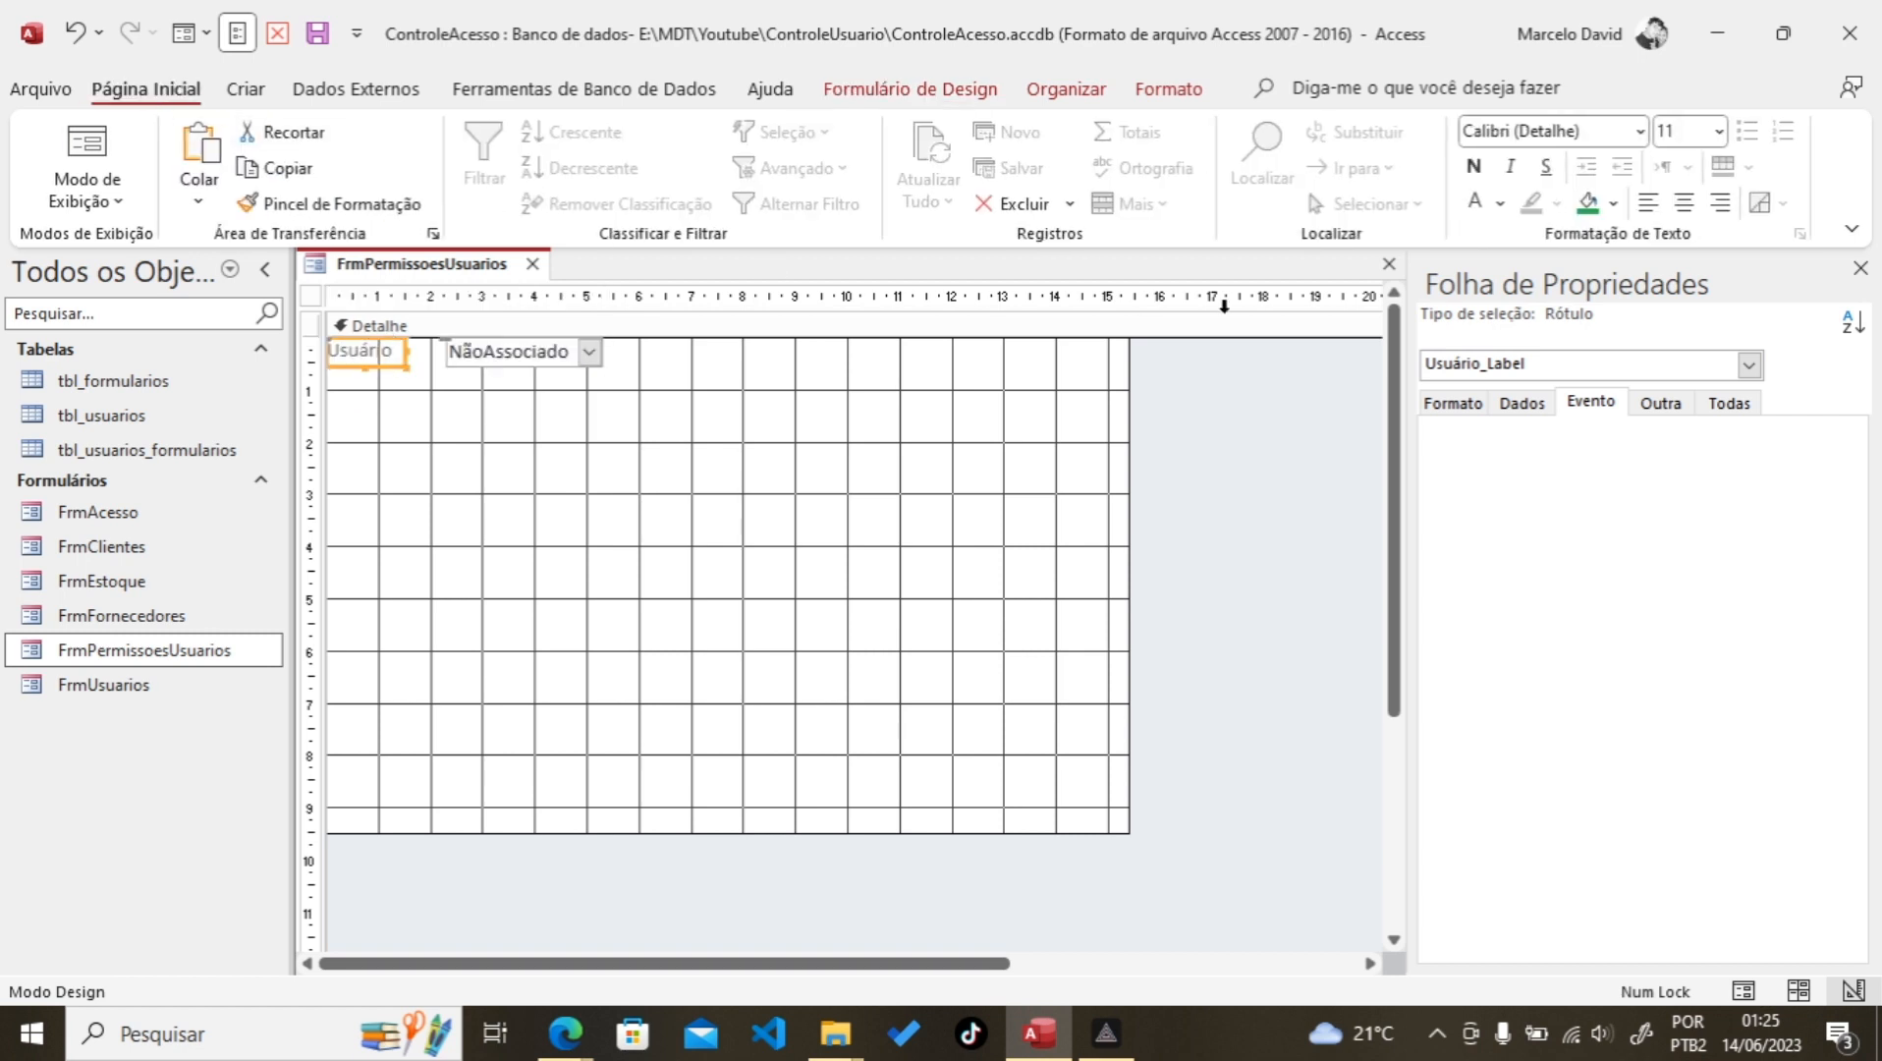
pyautogui.click(1492, 129)
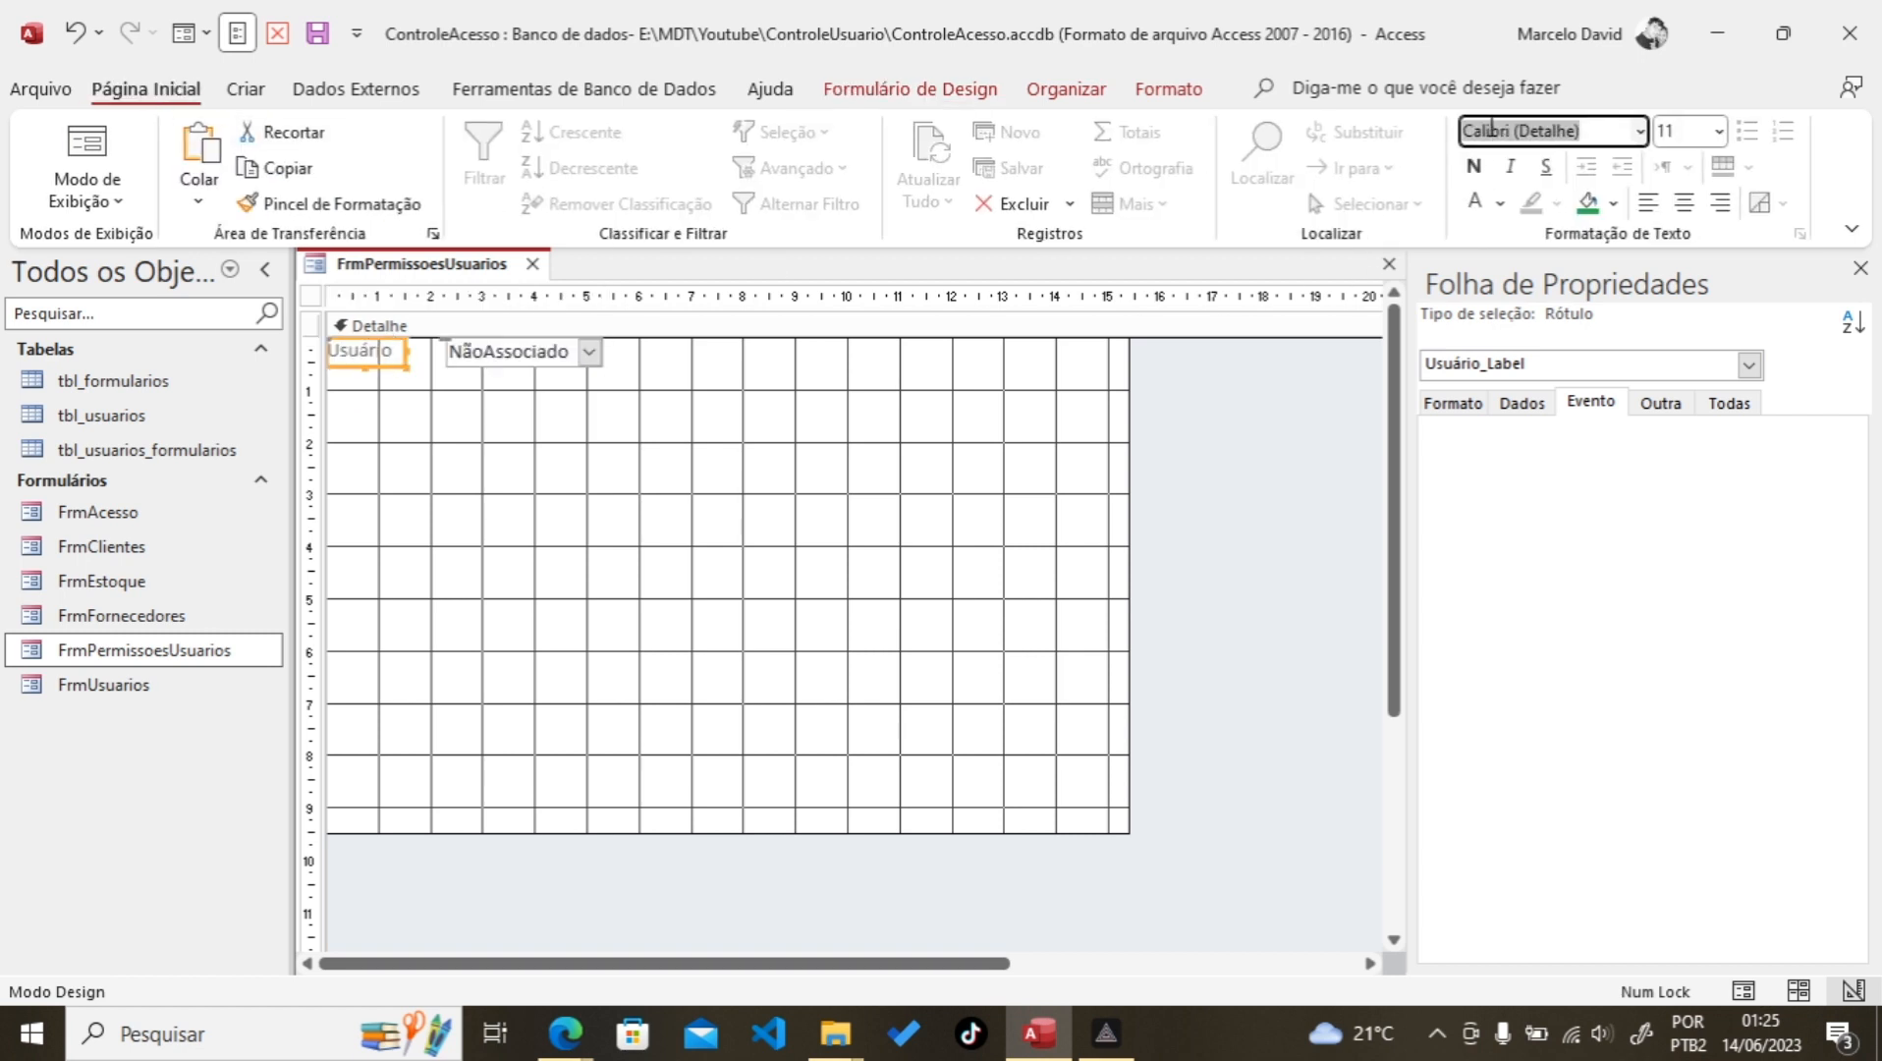
pyautogui.write('Tahoma')
pyautogui.press('Tab')
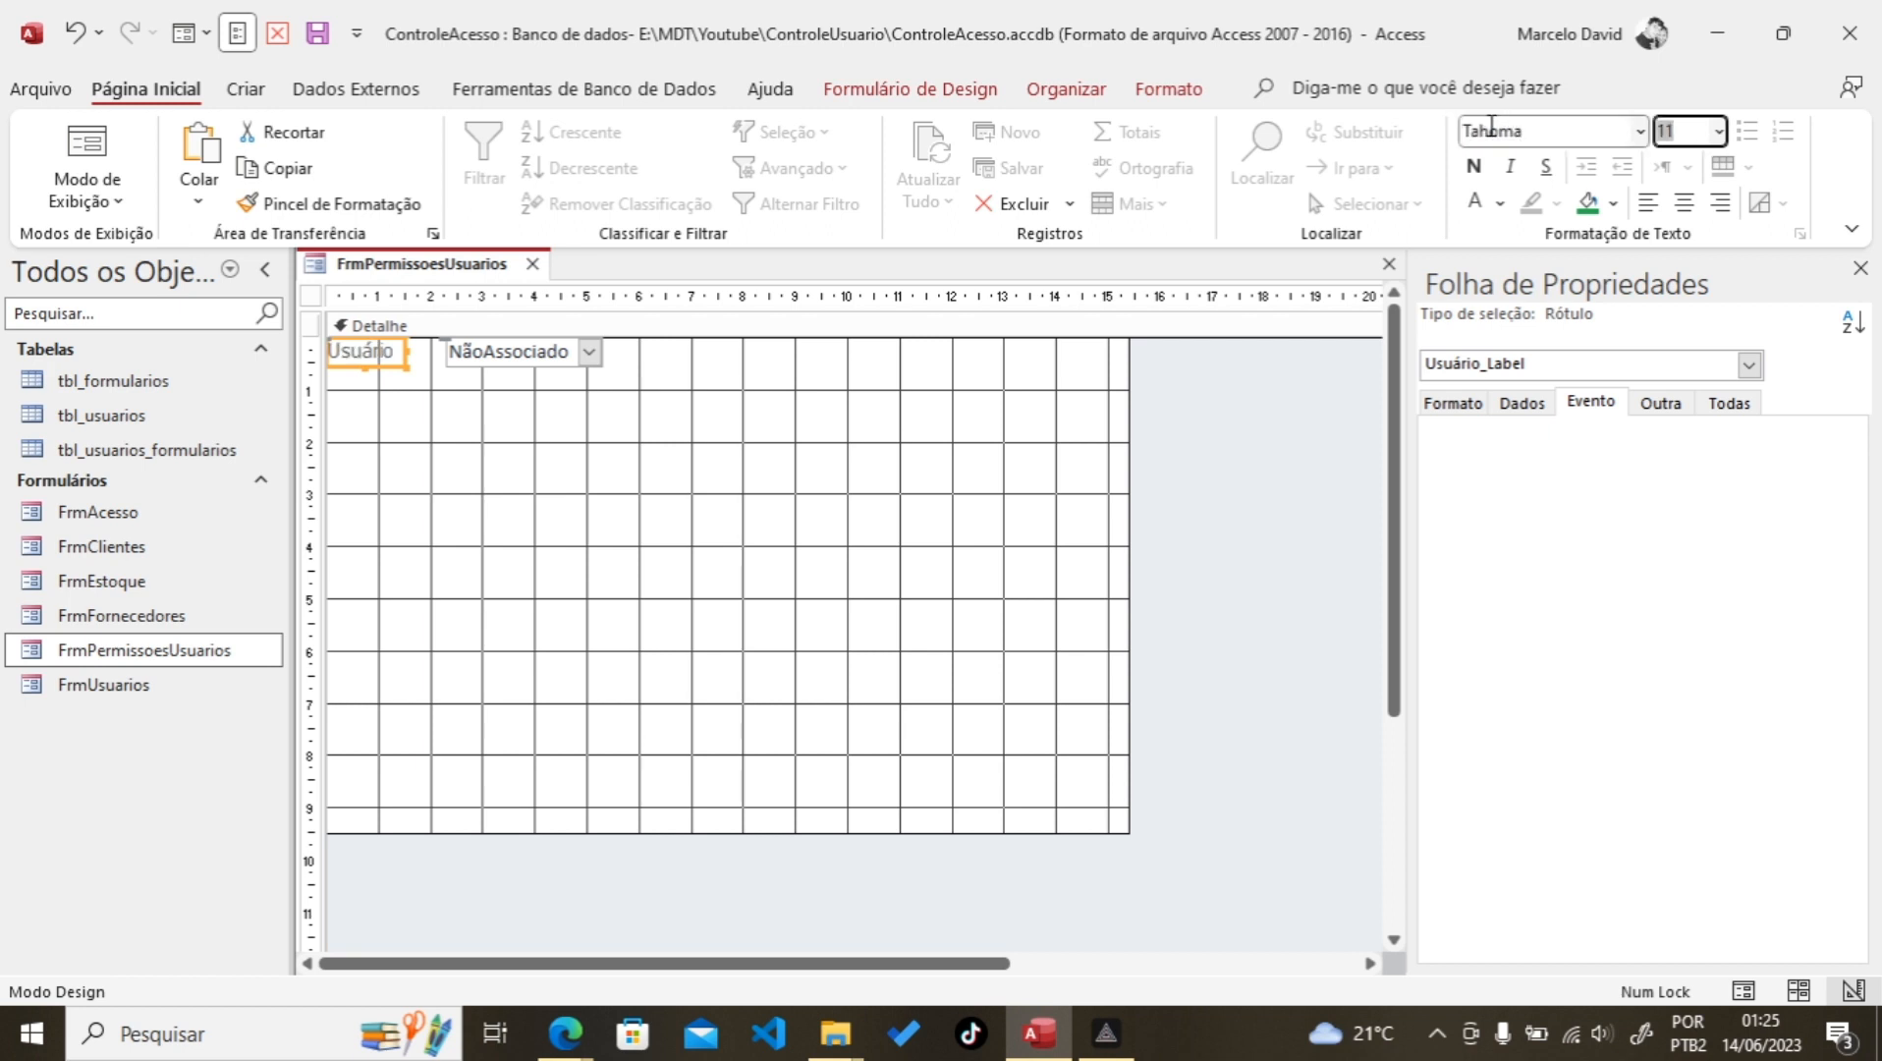
pyautogui.write('10')
pyautogui.press('Return')
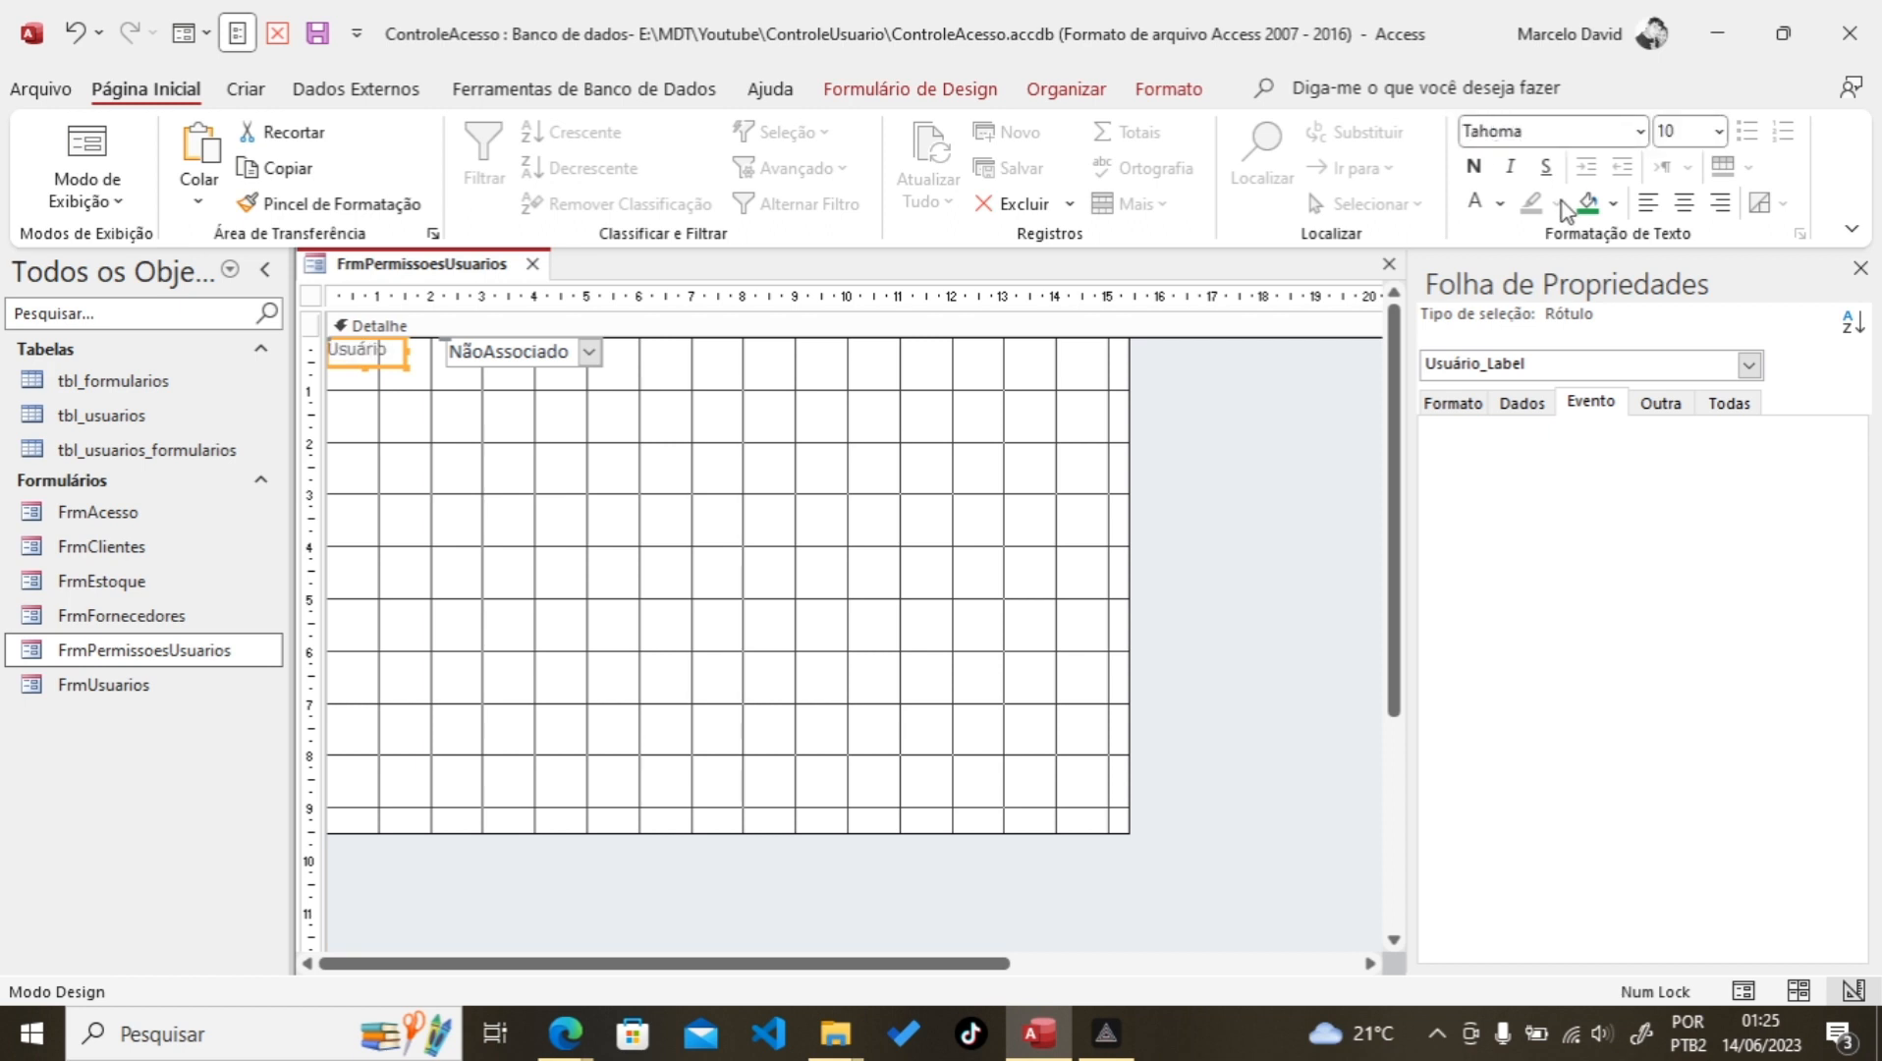
# Step: Set the label text to automatic black, undoing an accidental black fill
pyautogui.click(1613, 203)
pyautogui.click(1613, 312)
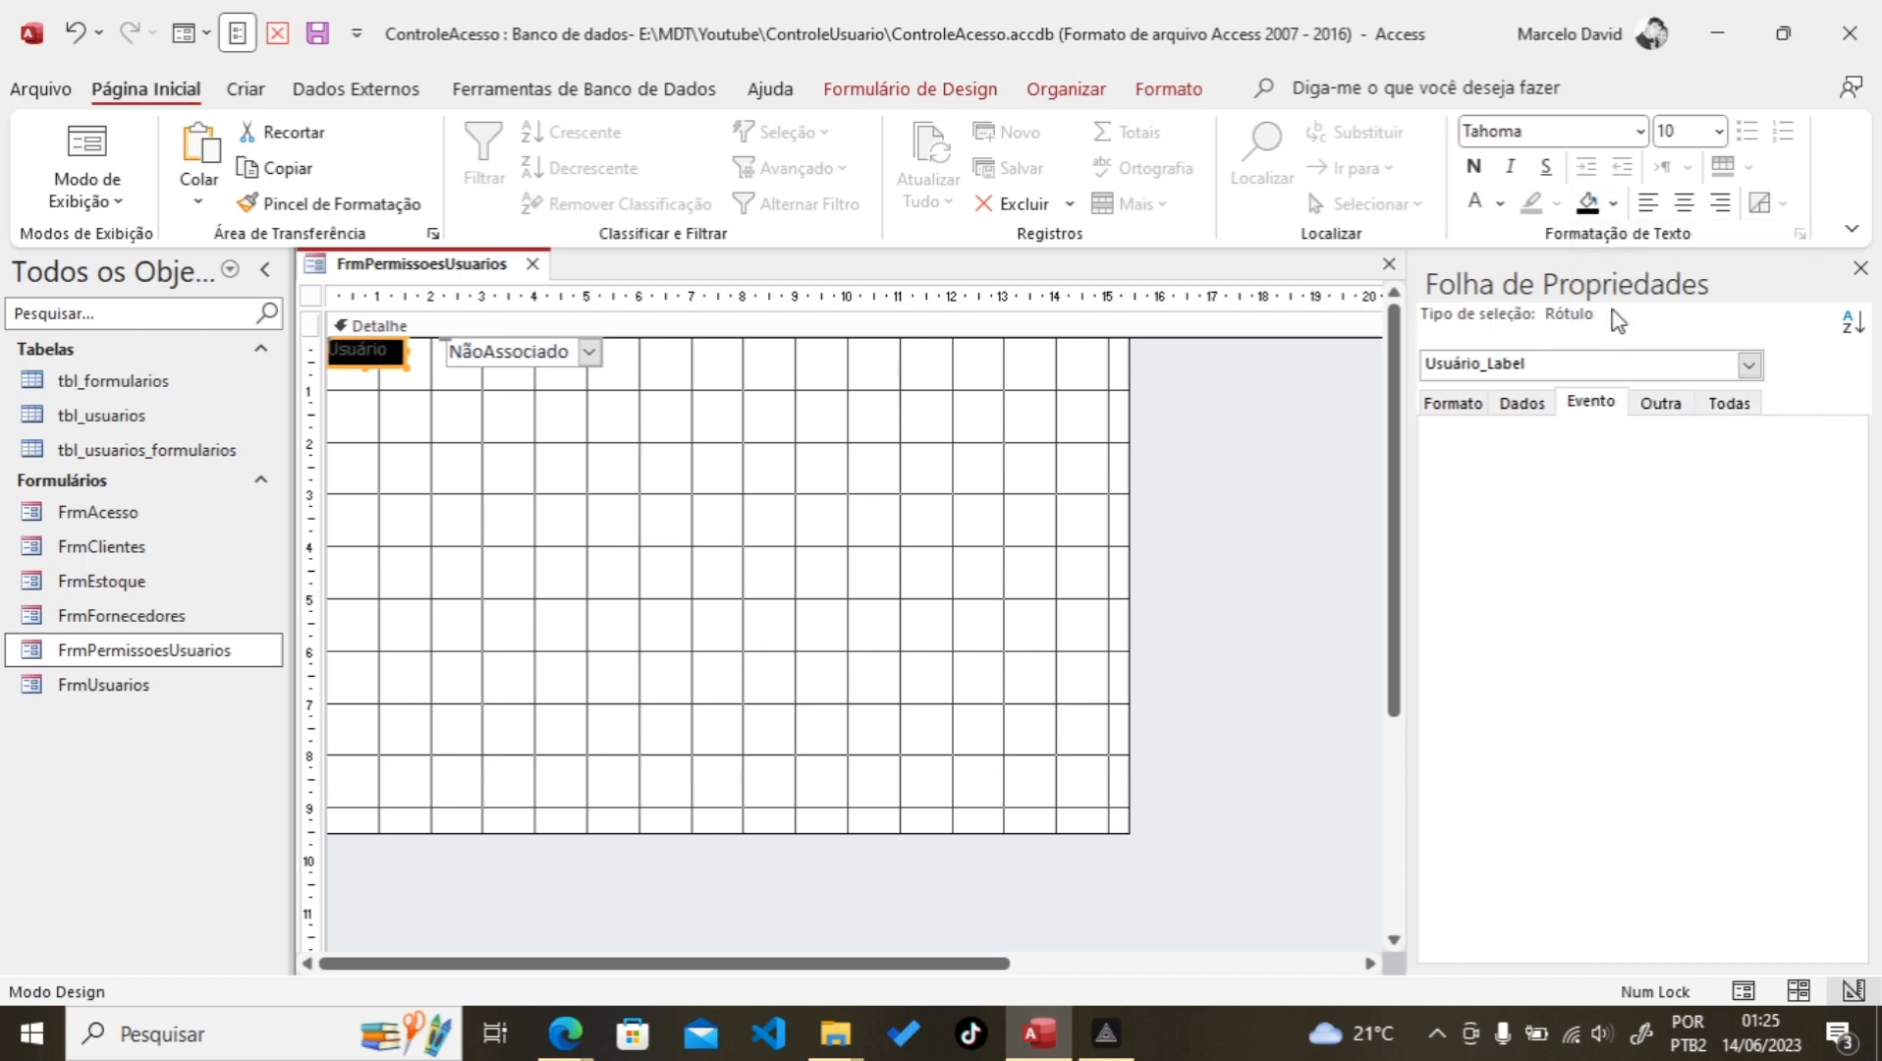
pyautogui.hotkey('ctrl', 'z')
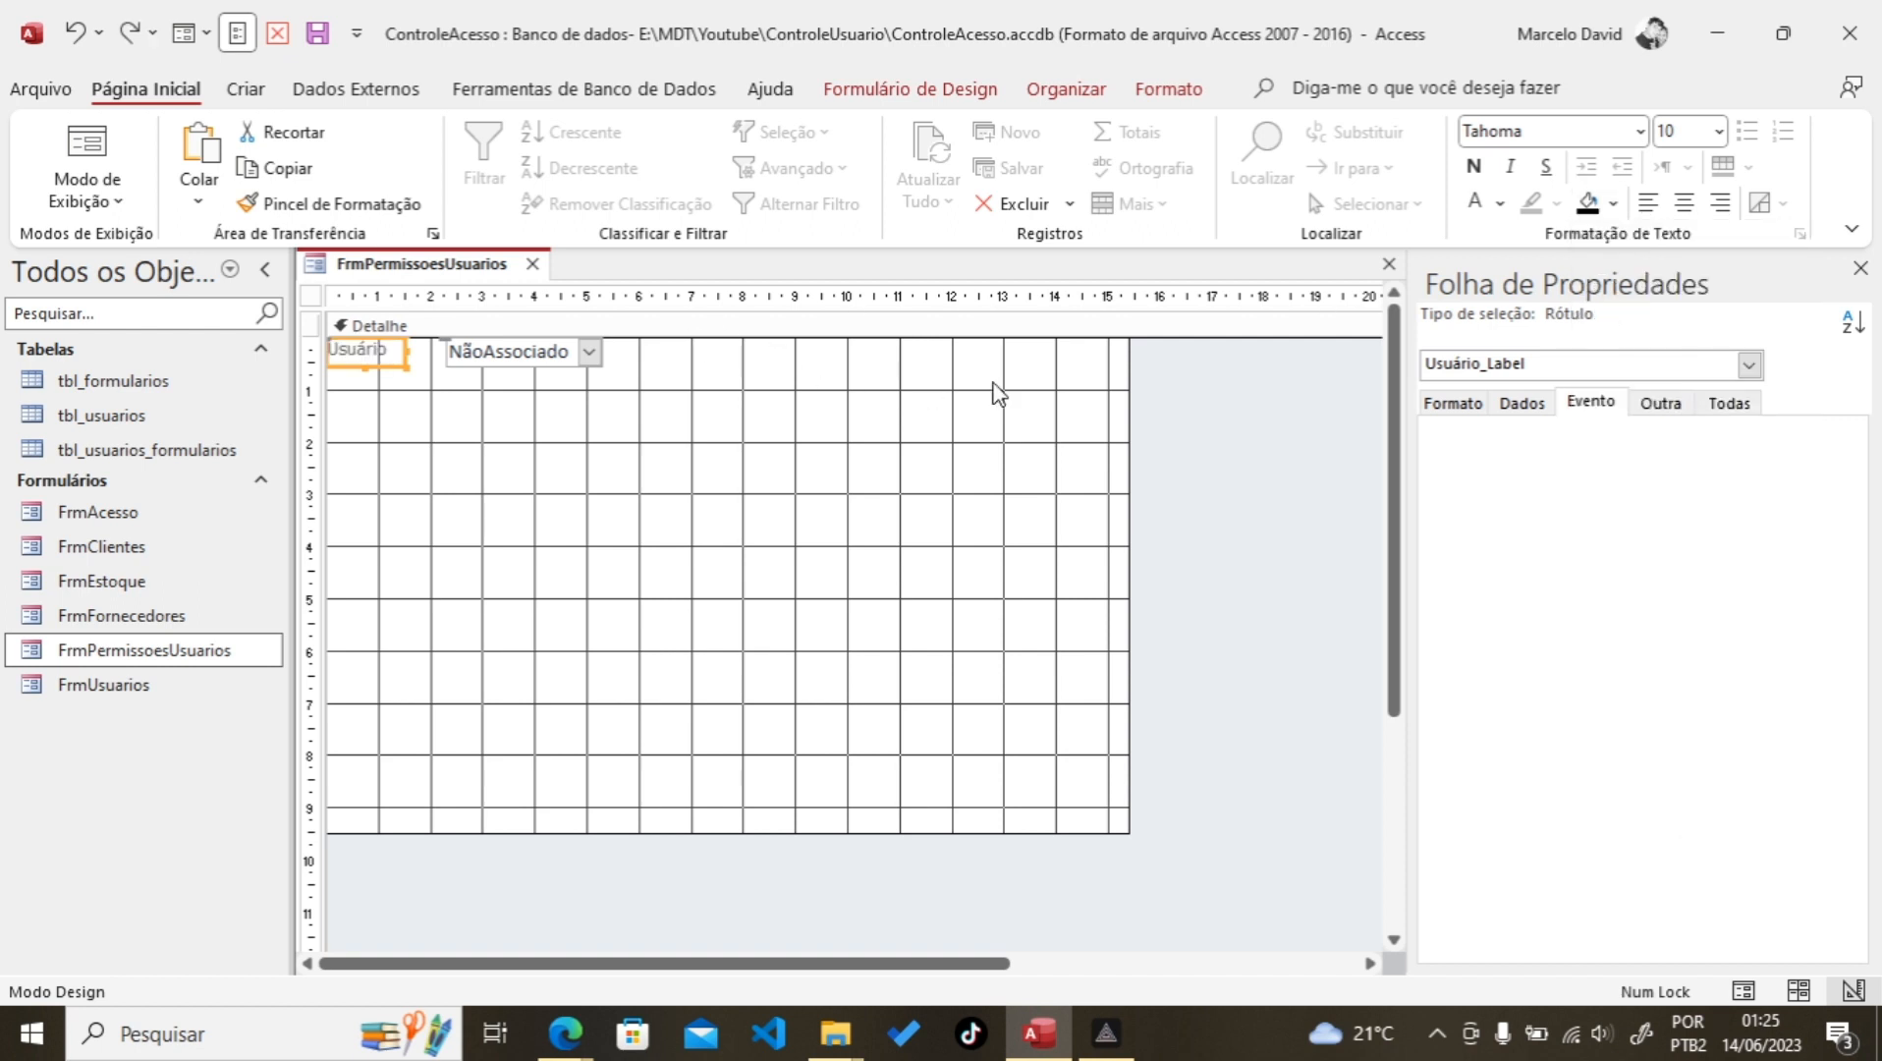
pyautogui.click(1500, 203)
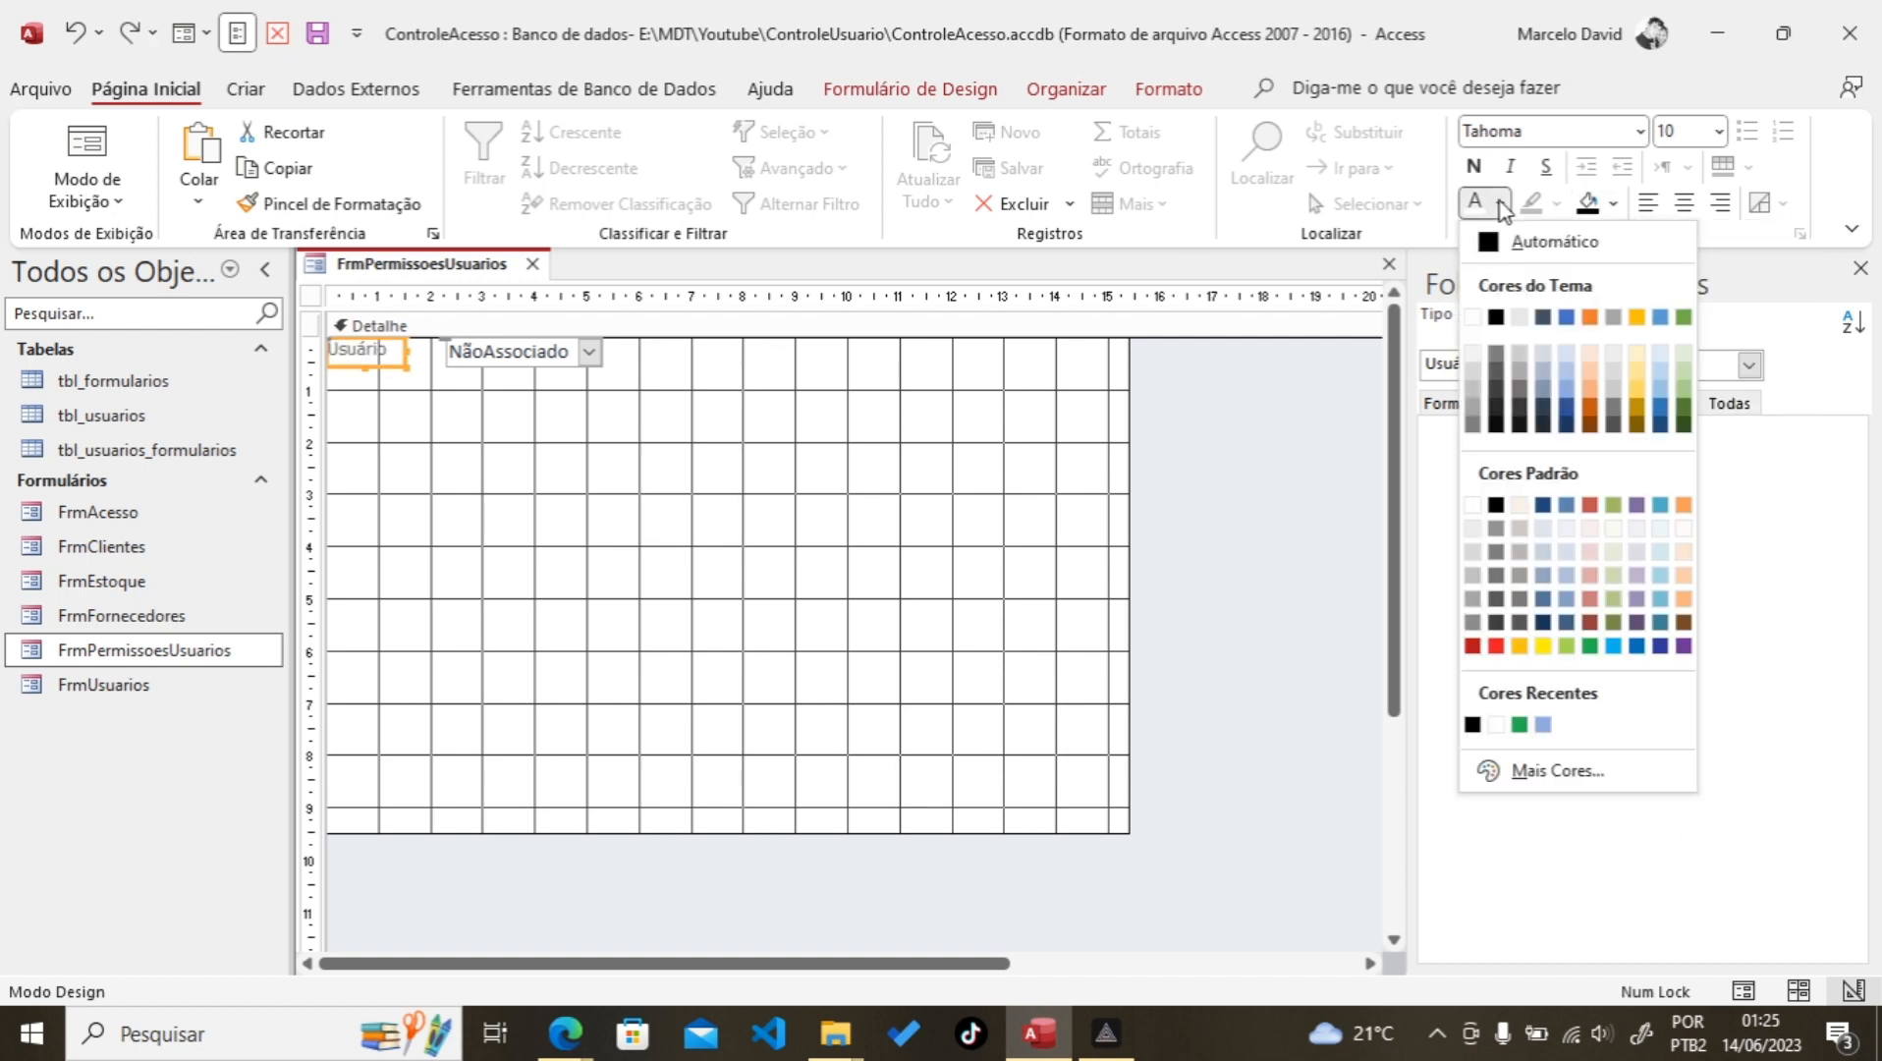
pyautogui.click(1502, 239)
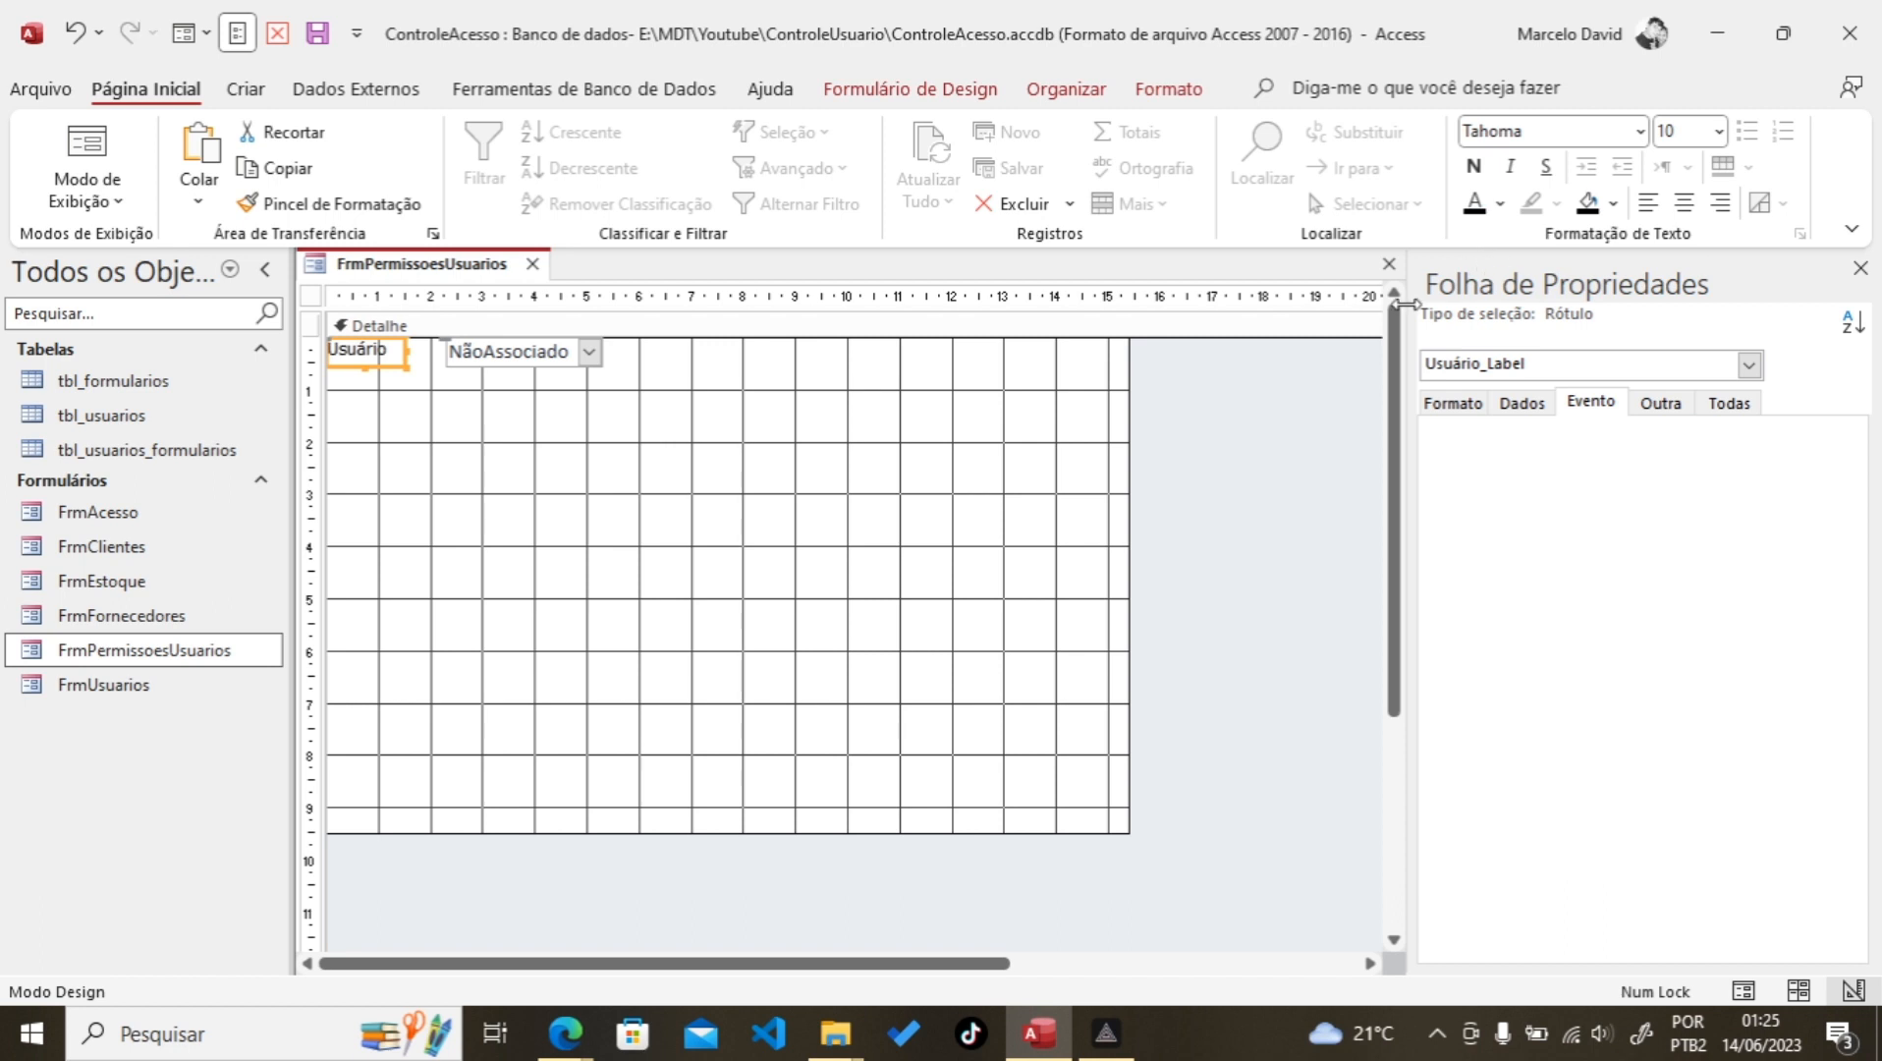
# Step: Widen the user combo box leftward and set its font to Tahoma size 10
pyautogui.click(483, 362)
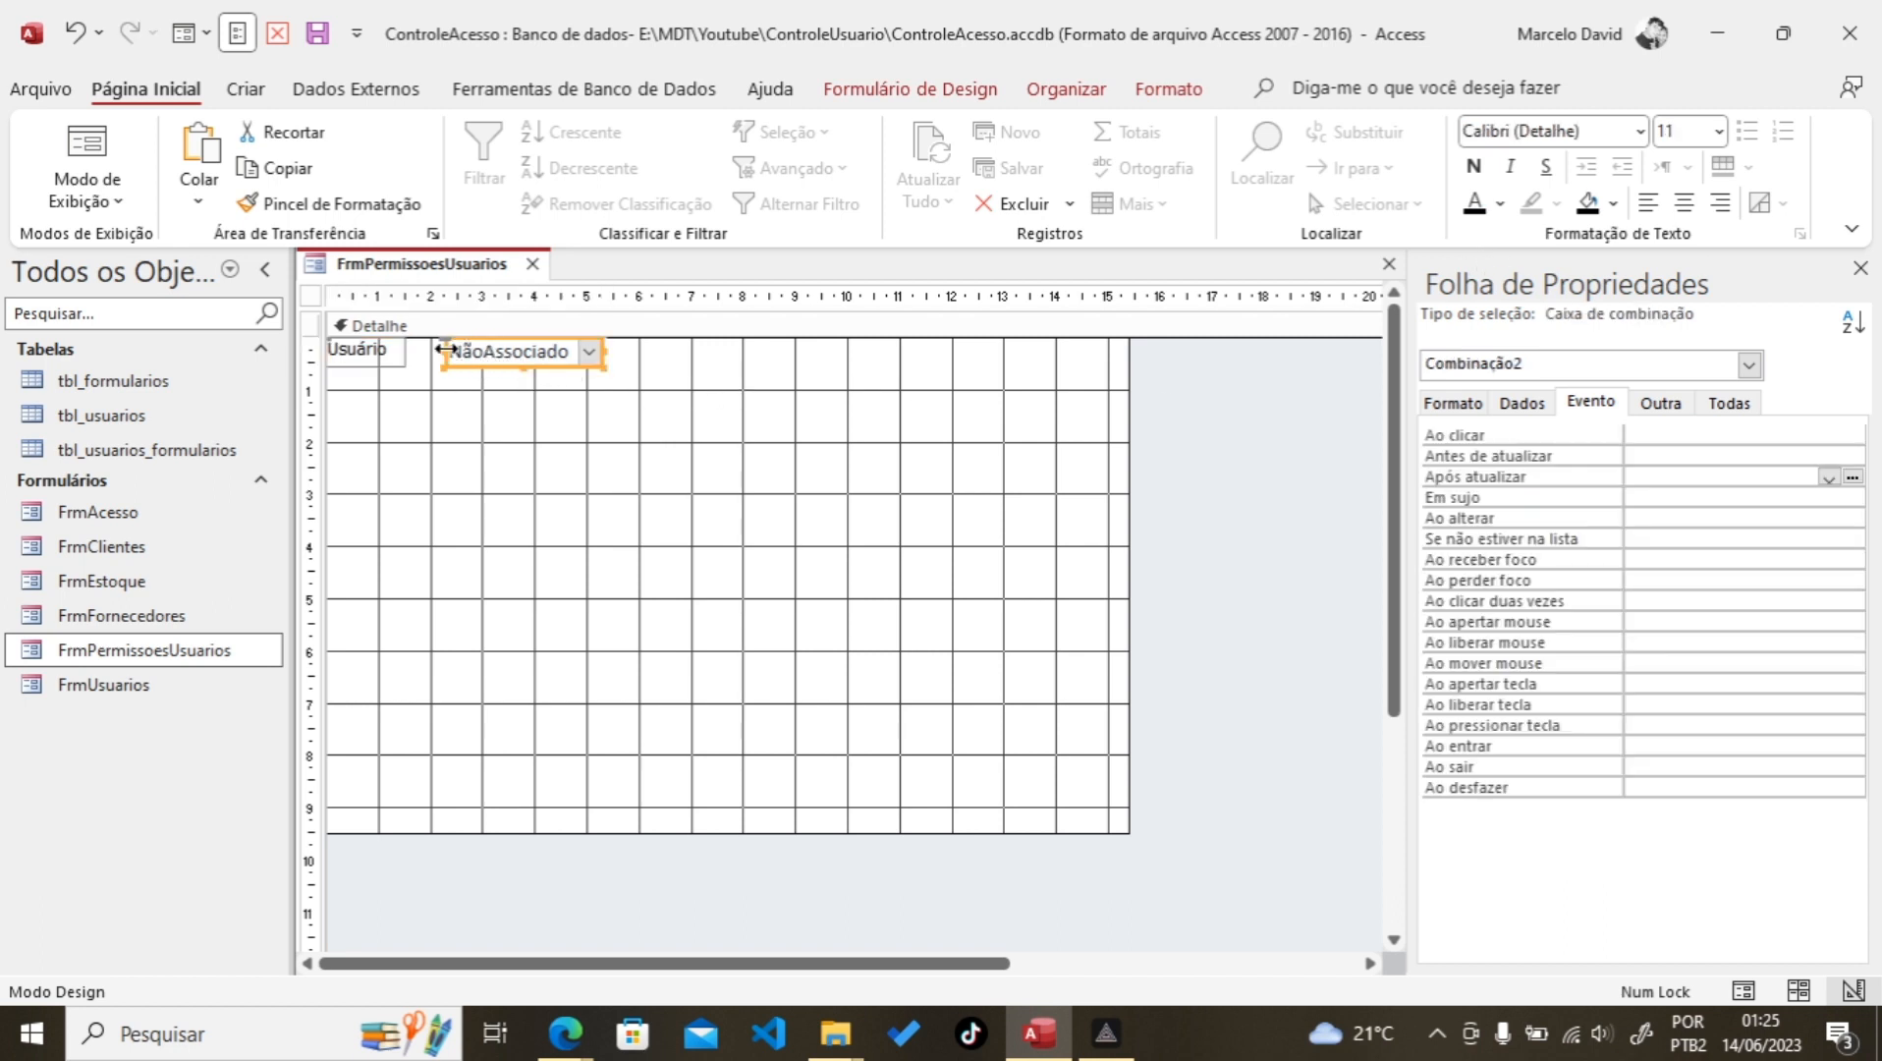
pyautogui.moveTo(444, 349); pyautogui.dragTo(405, 356)
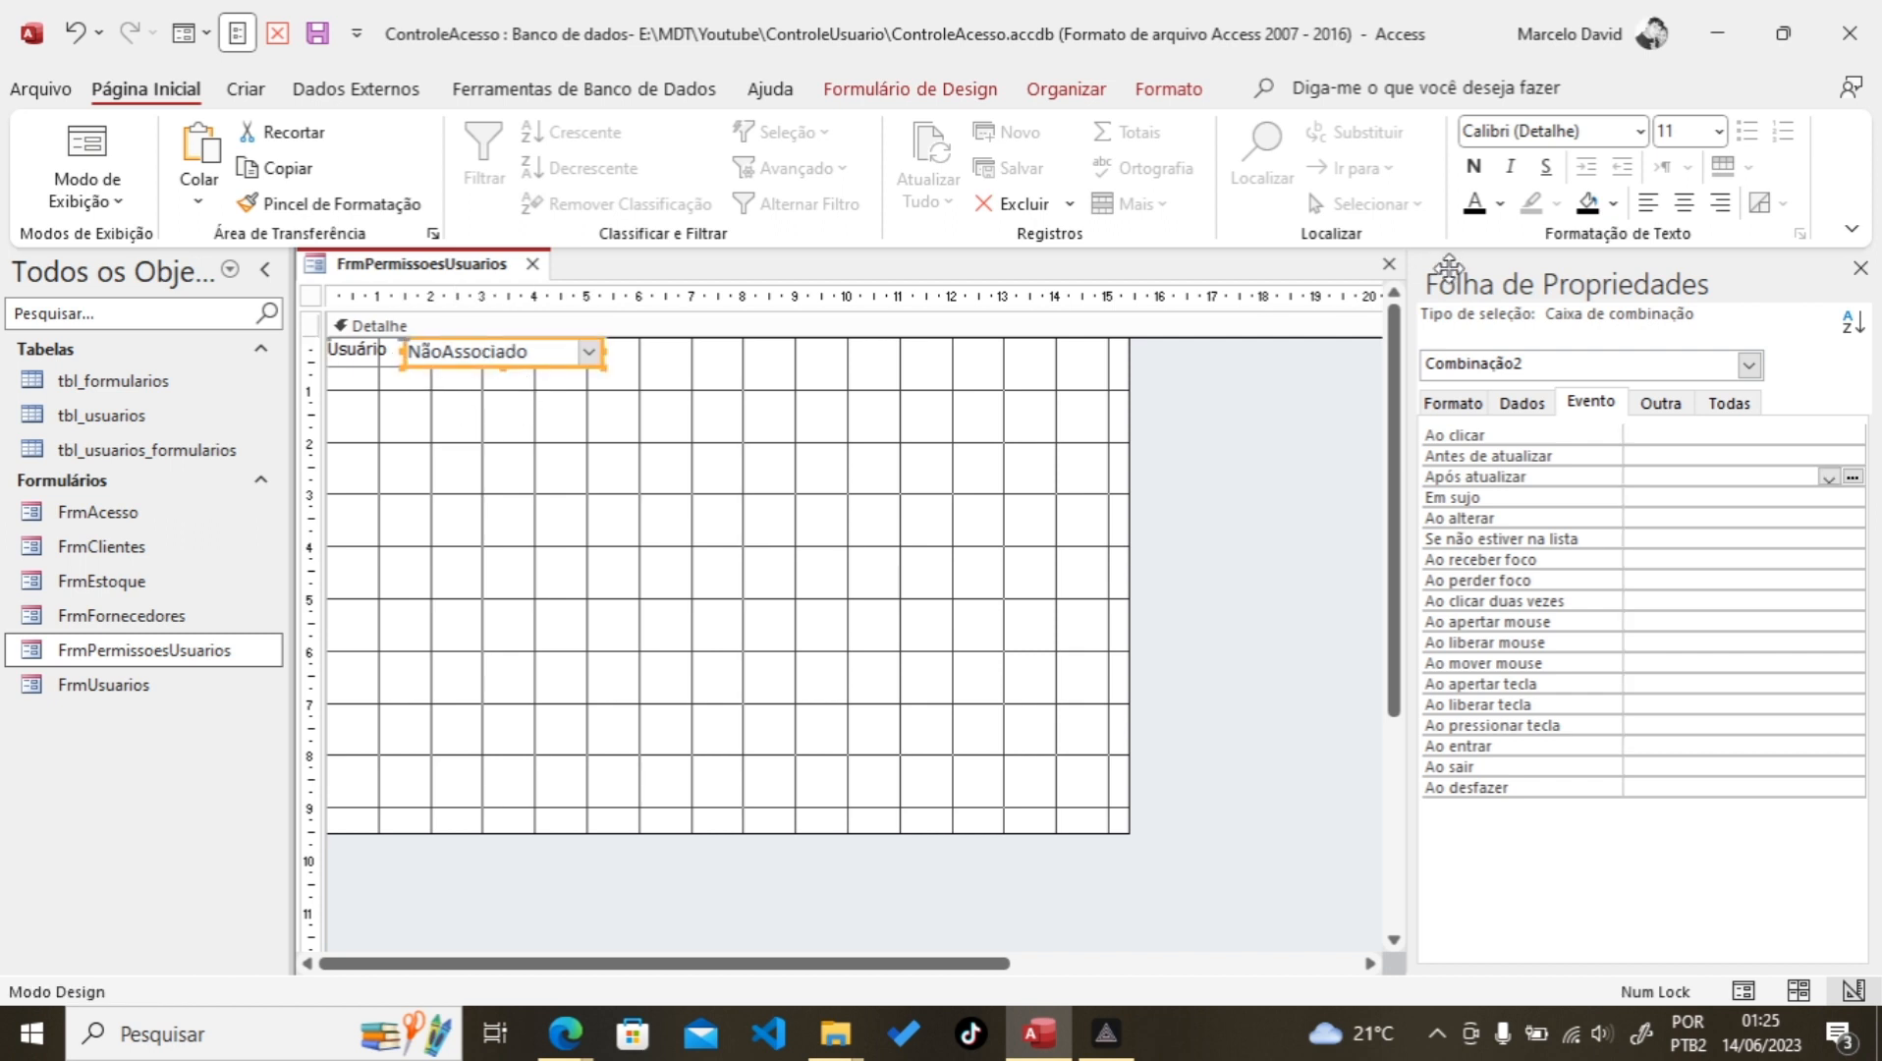
pyautogui.click(1514, 133)
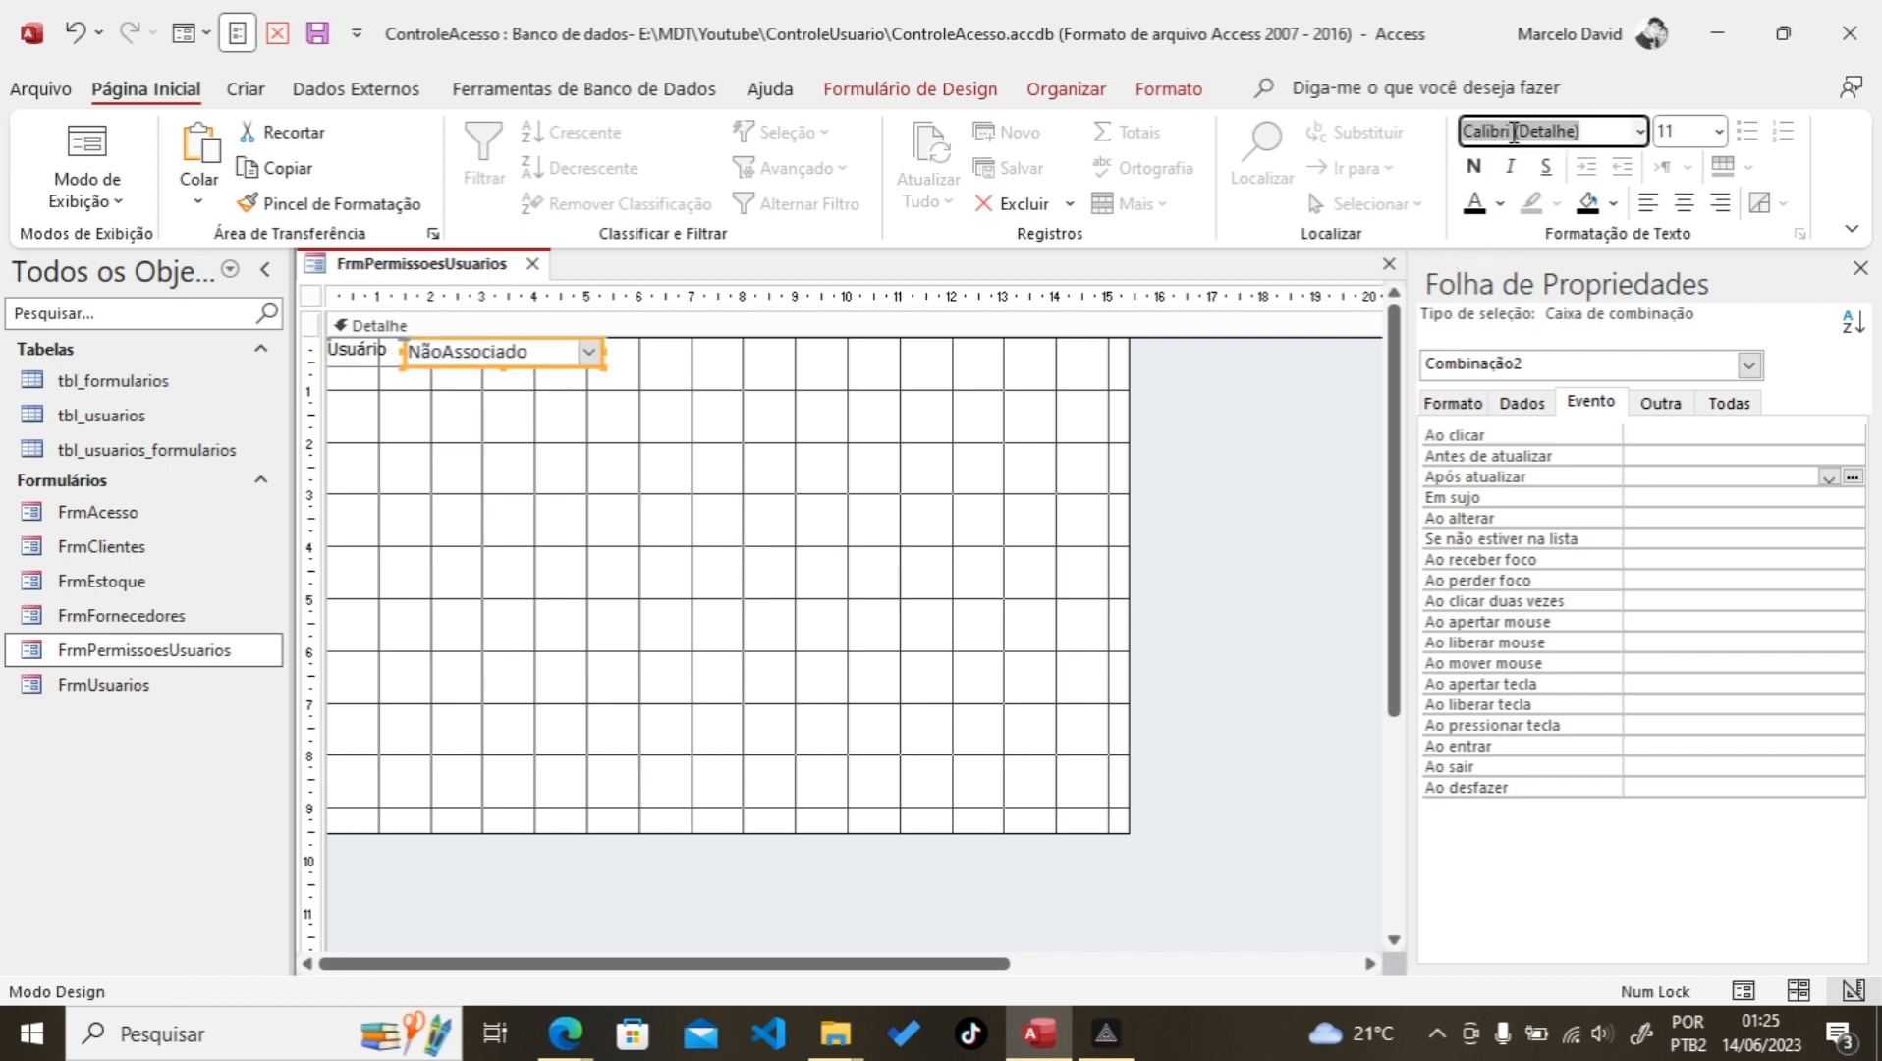
pyautogui.write('Tahoma')
pyautogui.press('Tab')
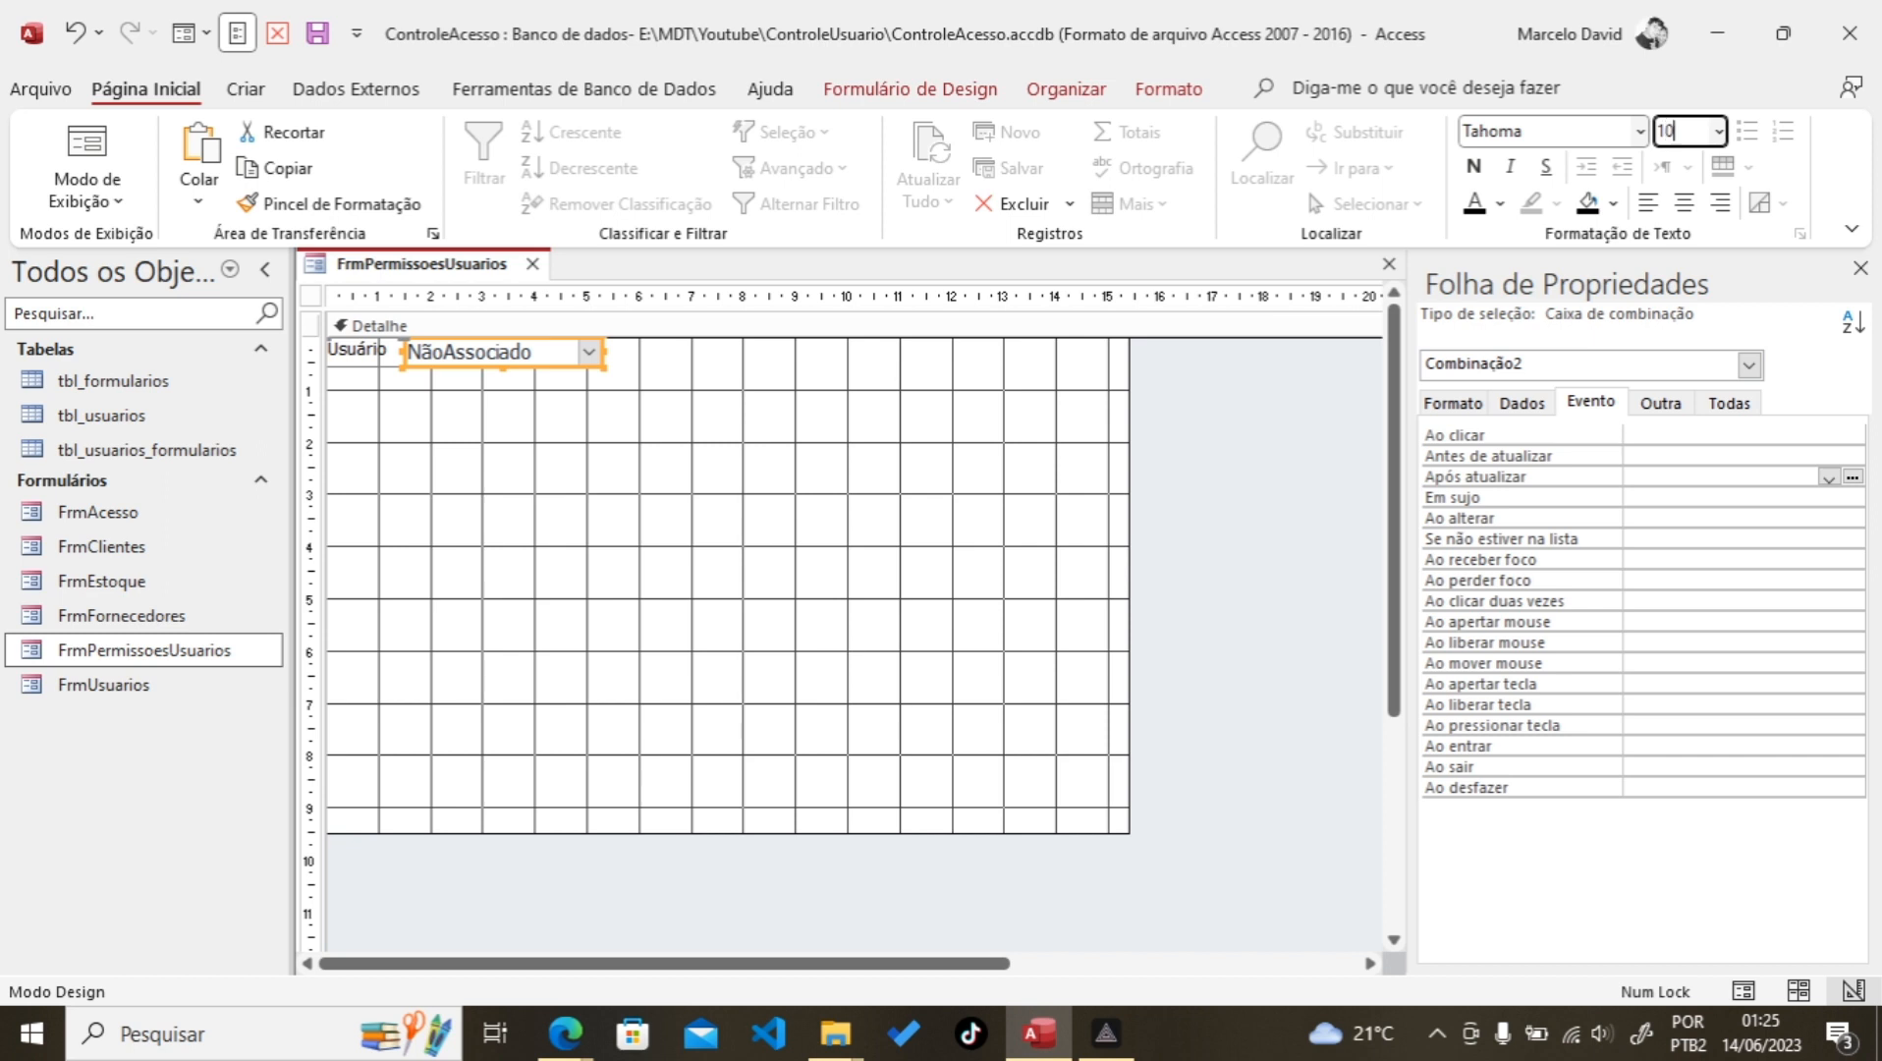
pyautogui.write('10')
pyautogui.press('Return')
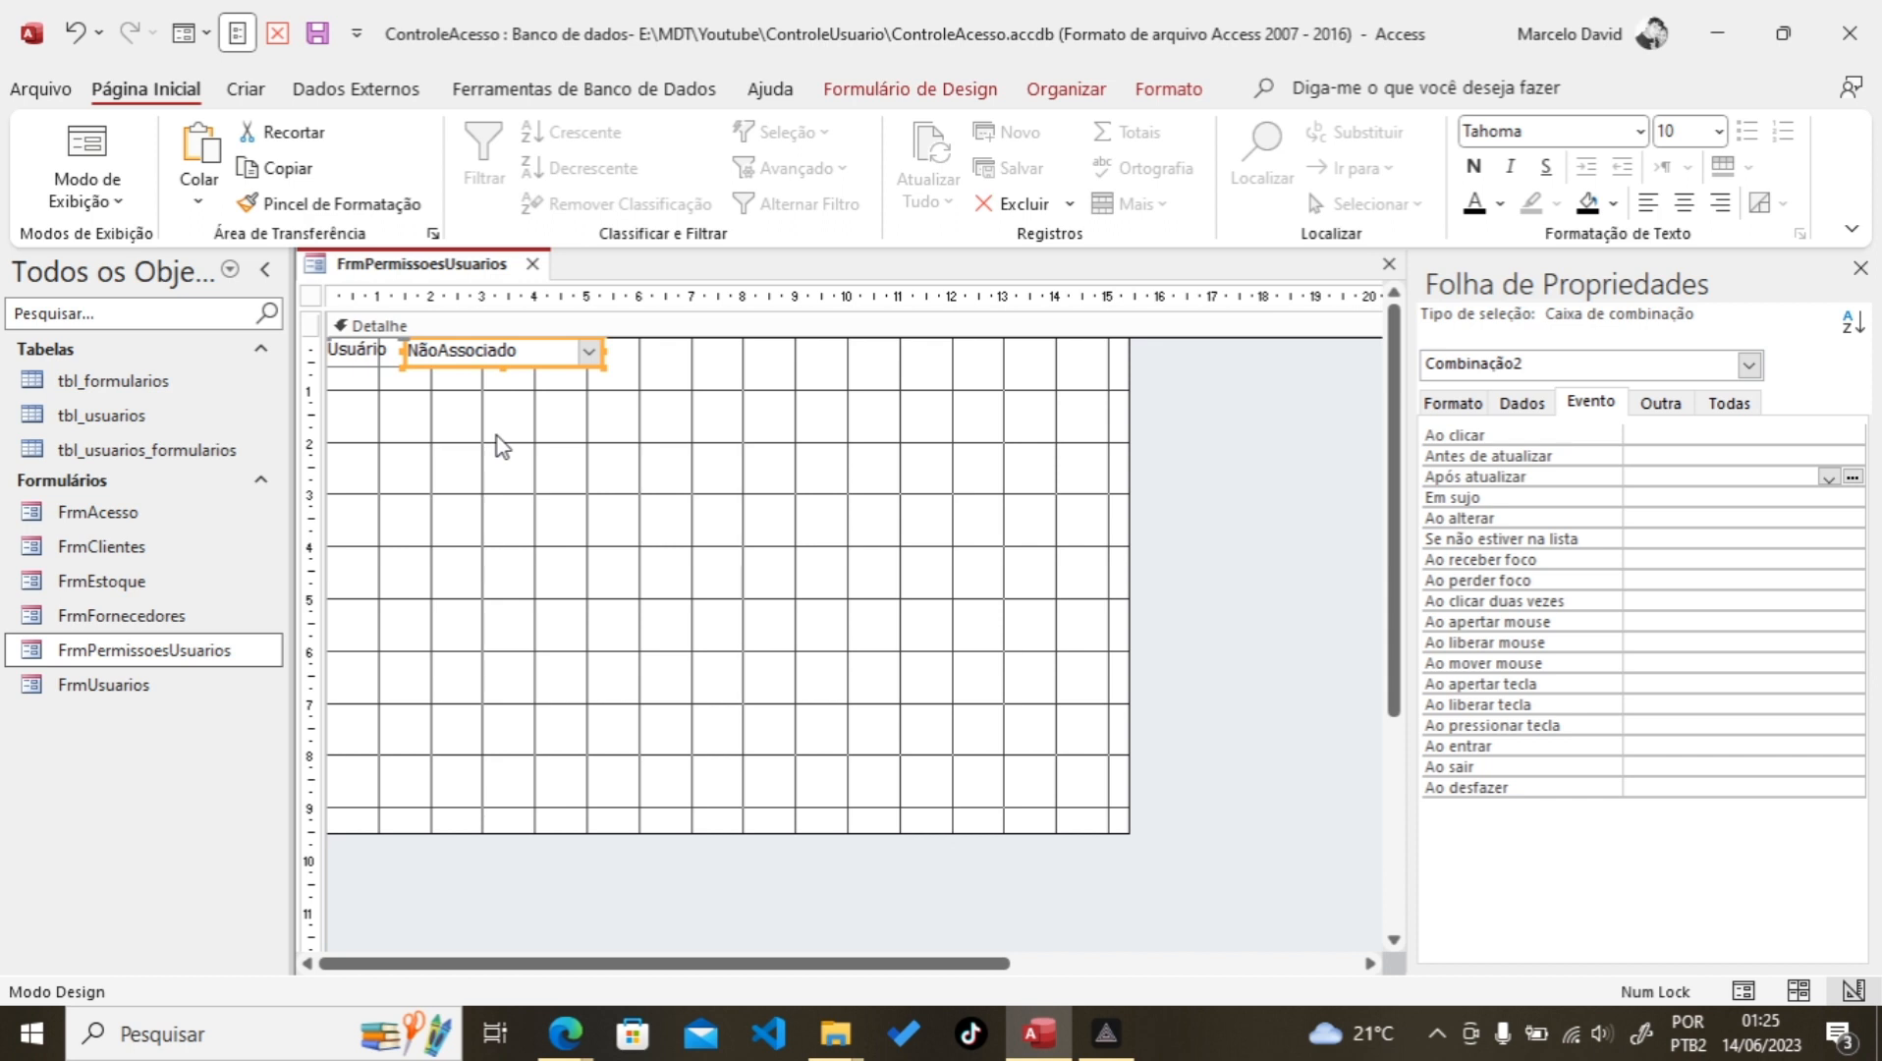
# Step: Nudge the combo box down slightly and widen it further to the right
pyautogui.press('Down')
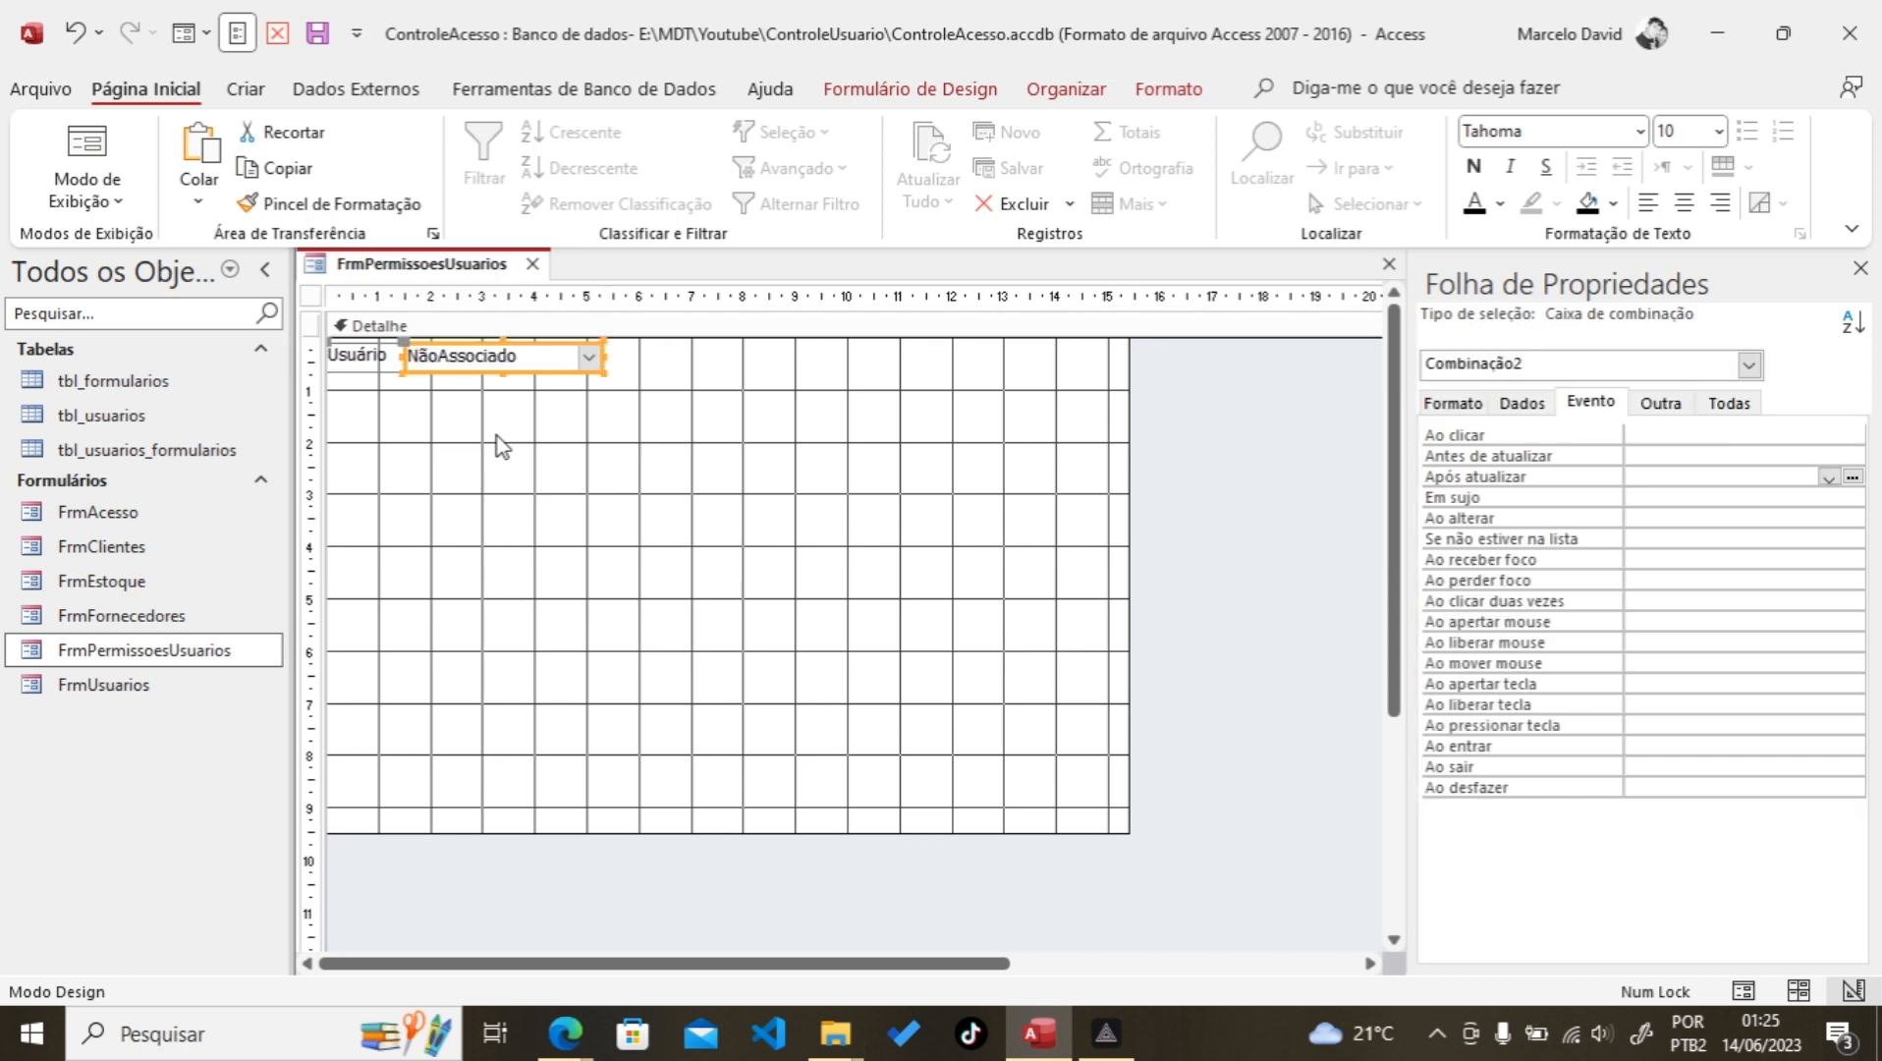
pyautogui.click(497, 437)
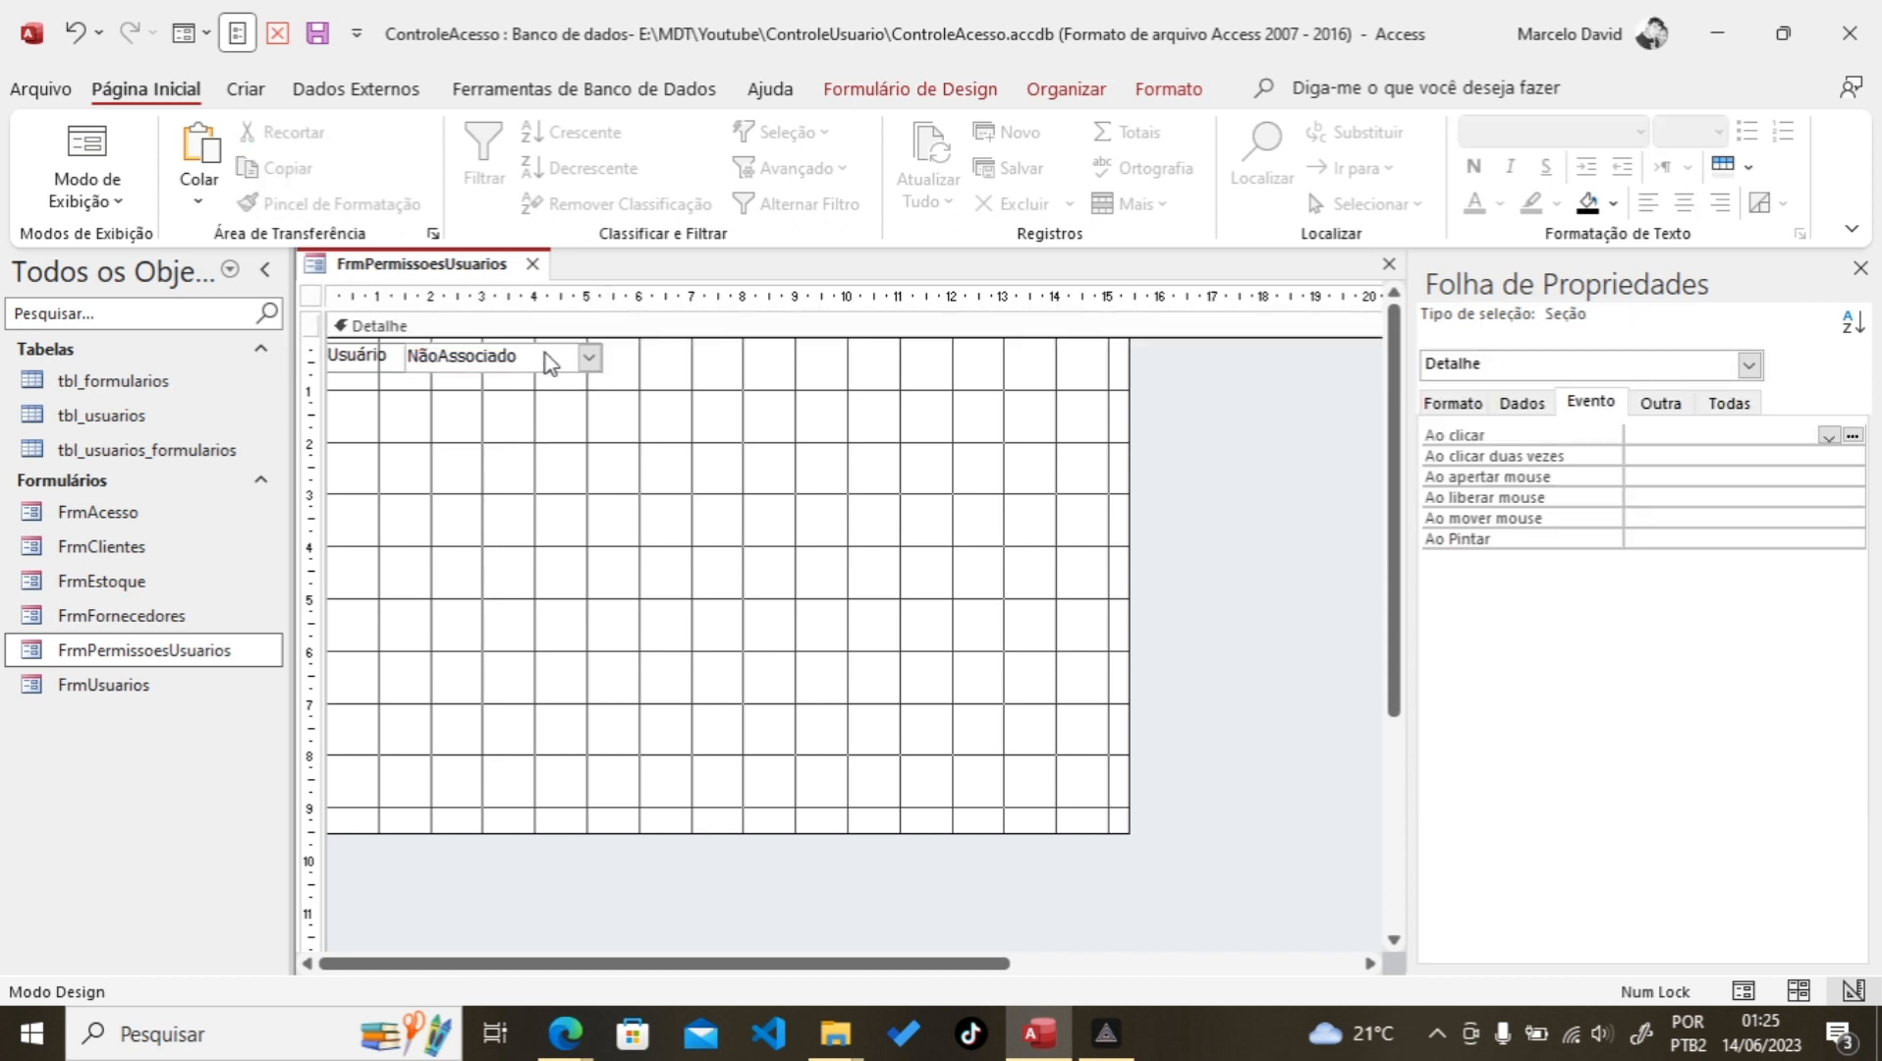
pyautogui.click(546, 359)
pyautogui.moveTo(598, 357); pyautogui.dragTo(687, 366)
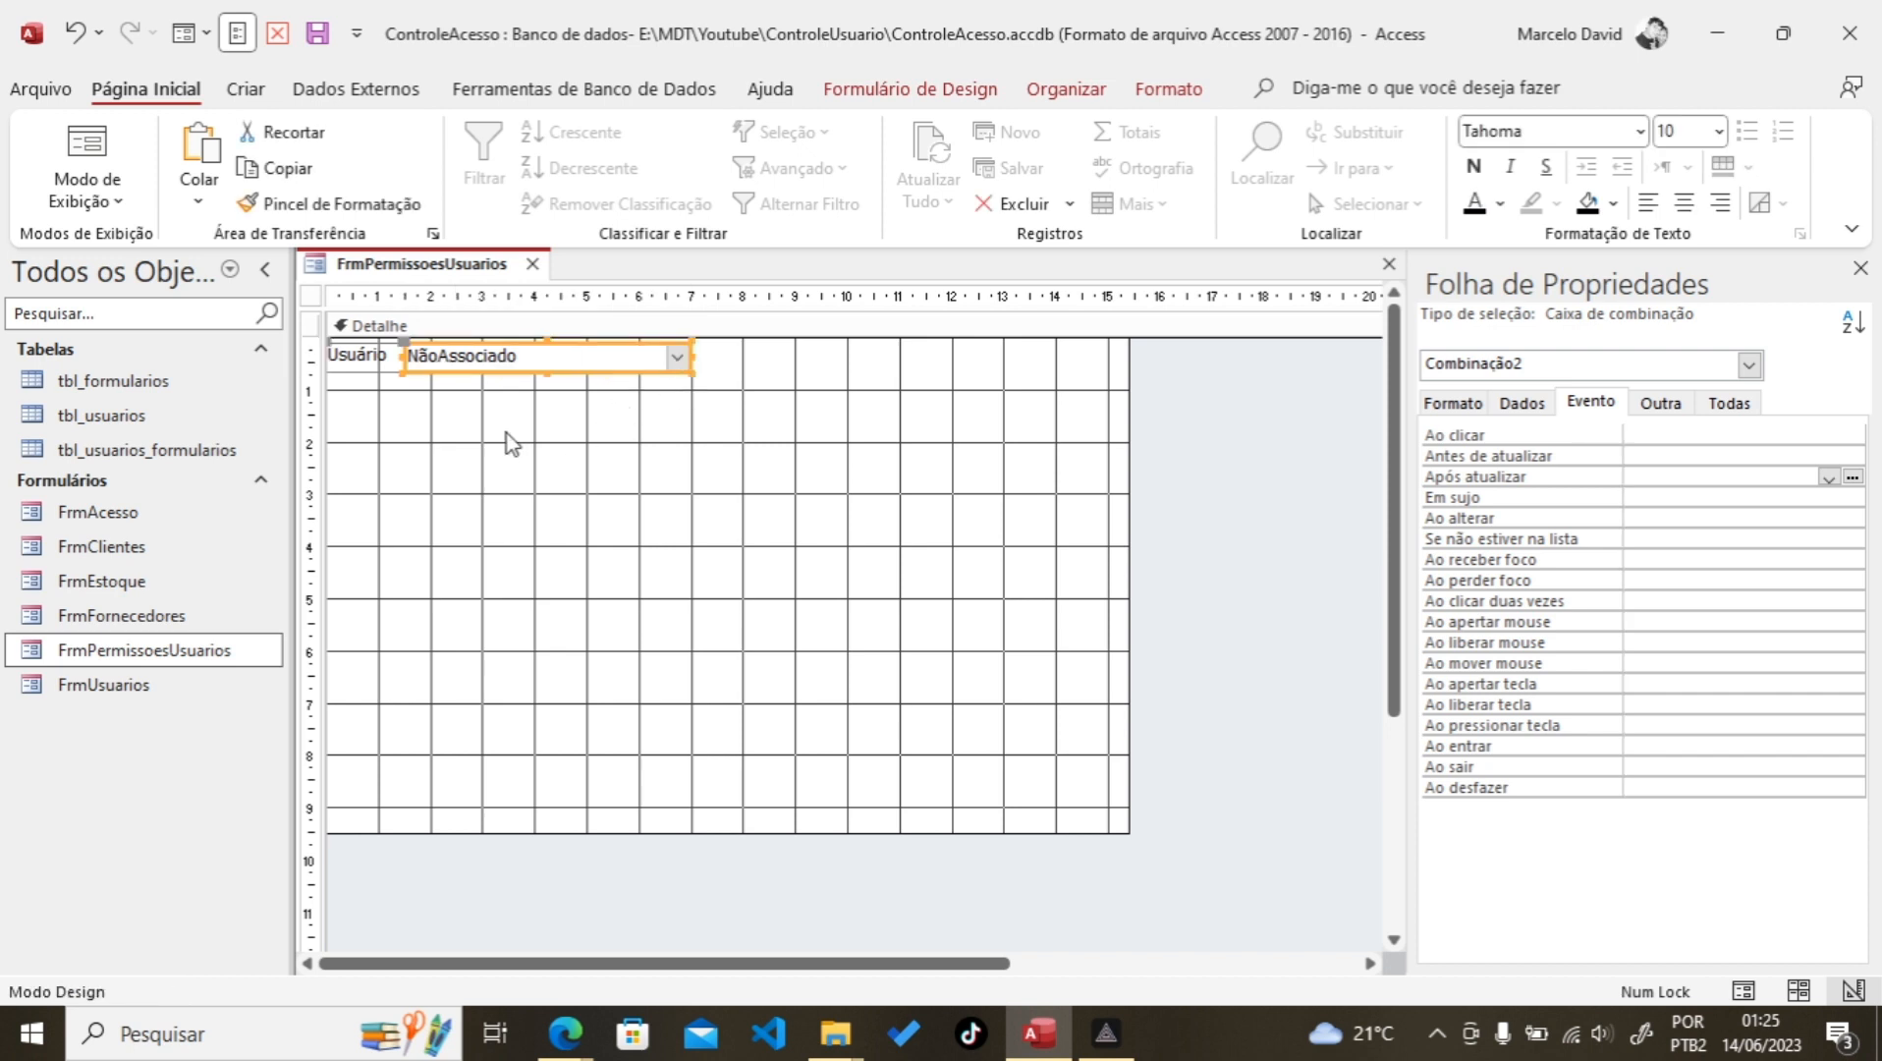
pyautogui.click(70, 155)
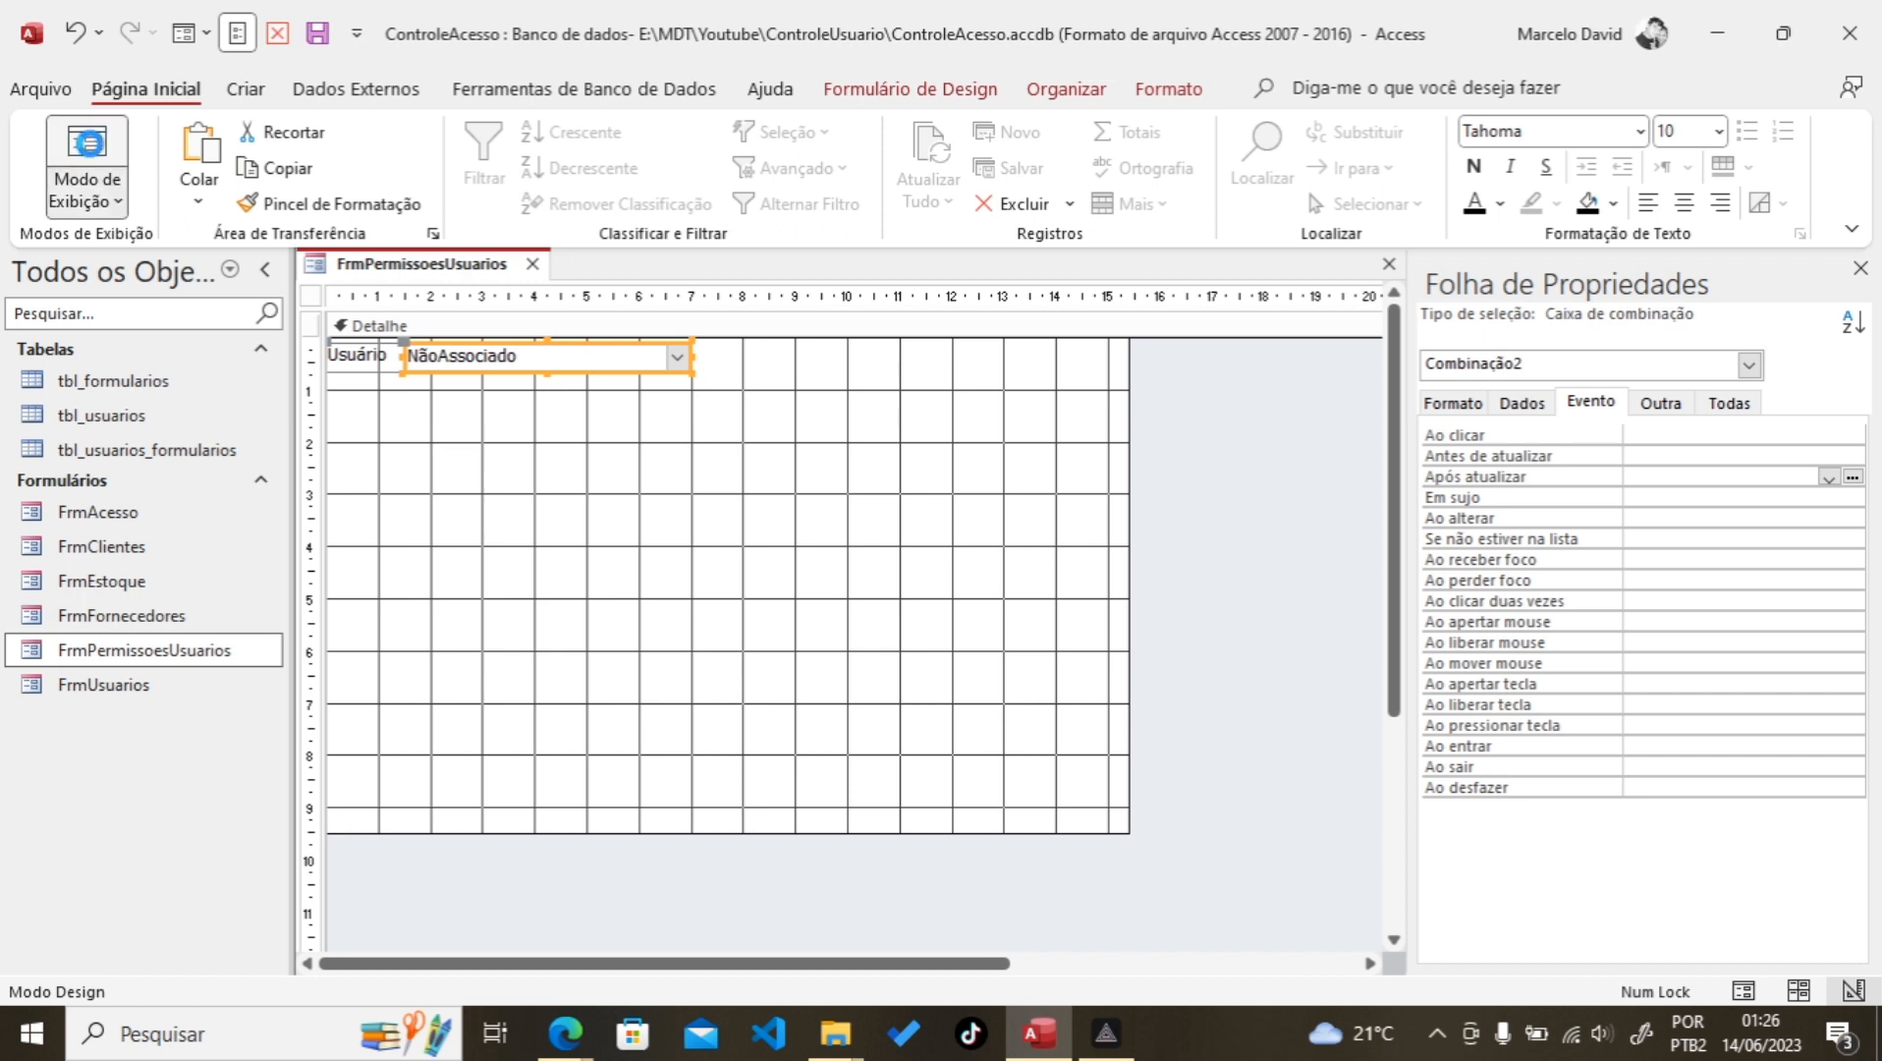
# Step: Test the combo box in Form view by picking a user, then return to Design view
pyautogui.click(656, 344)
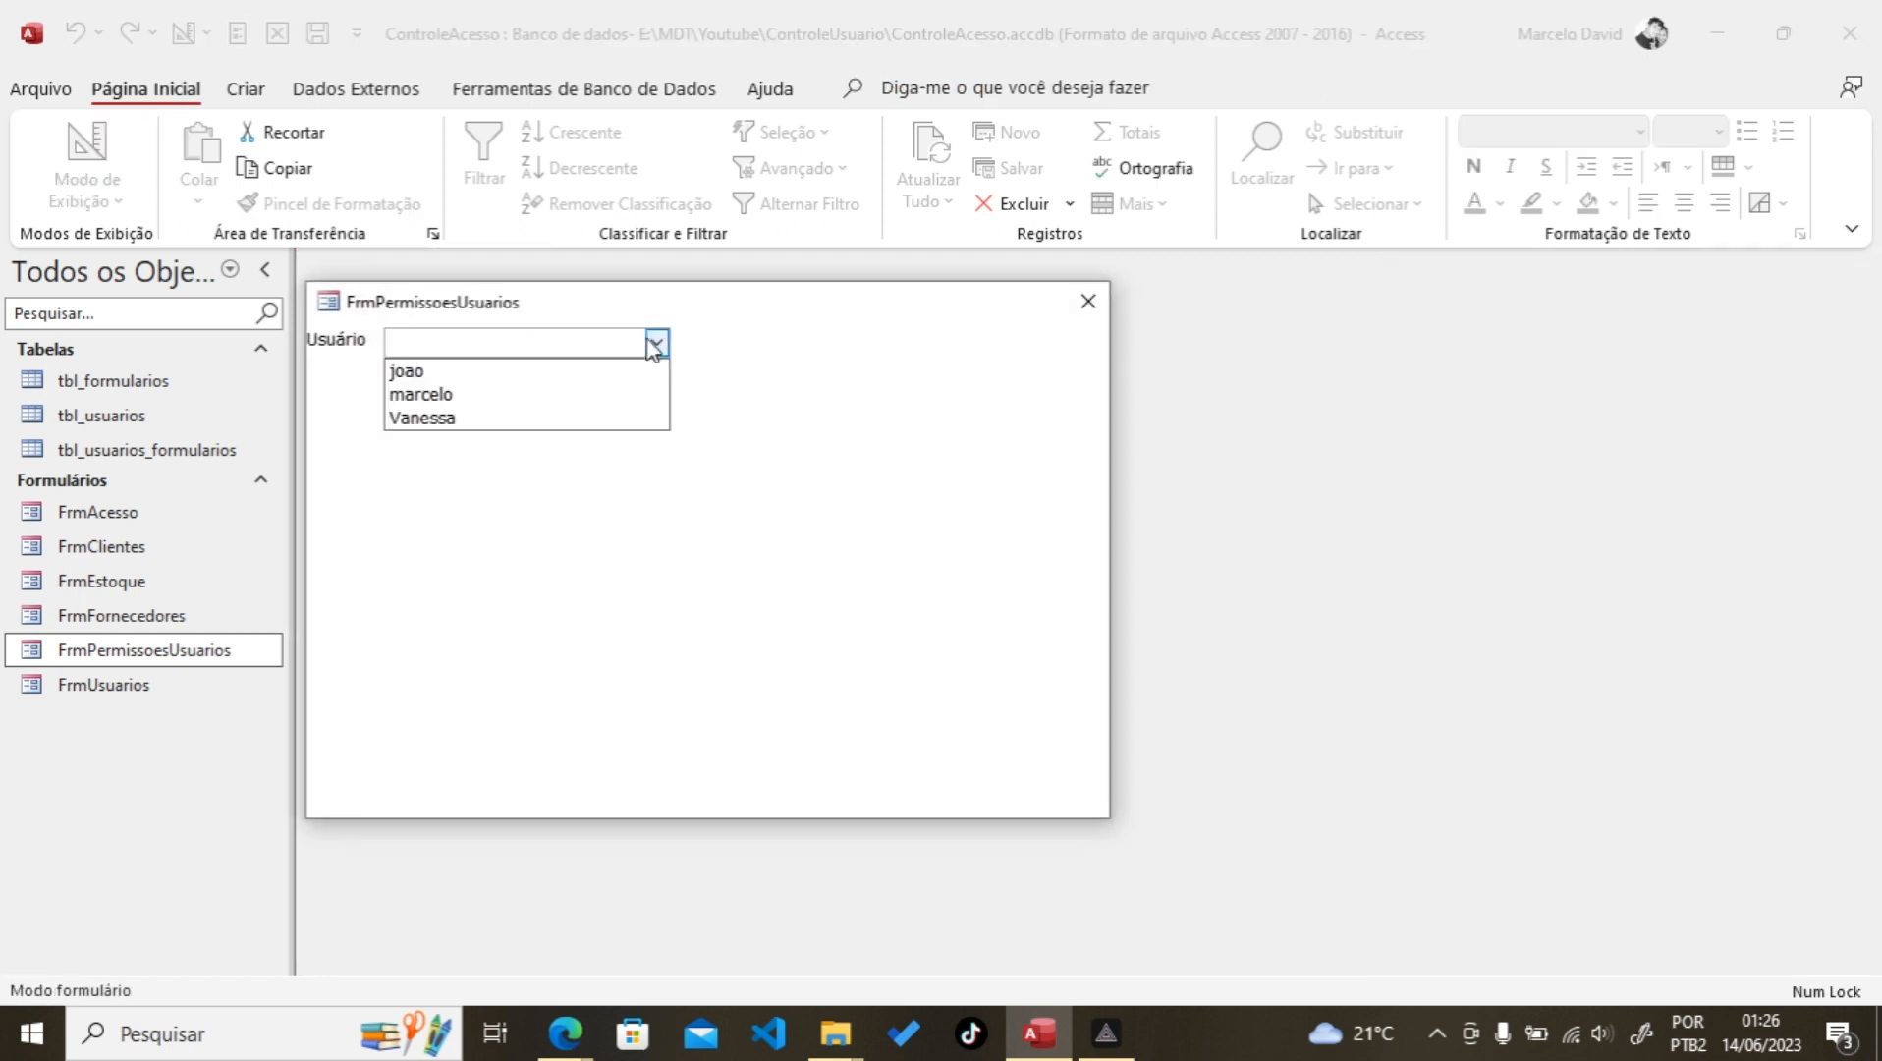
pyautogui.click(456, 405)
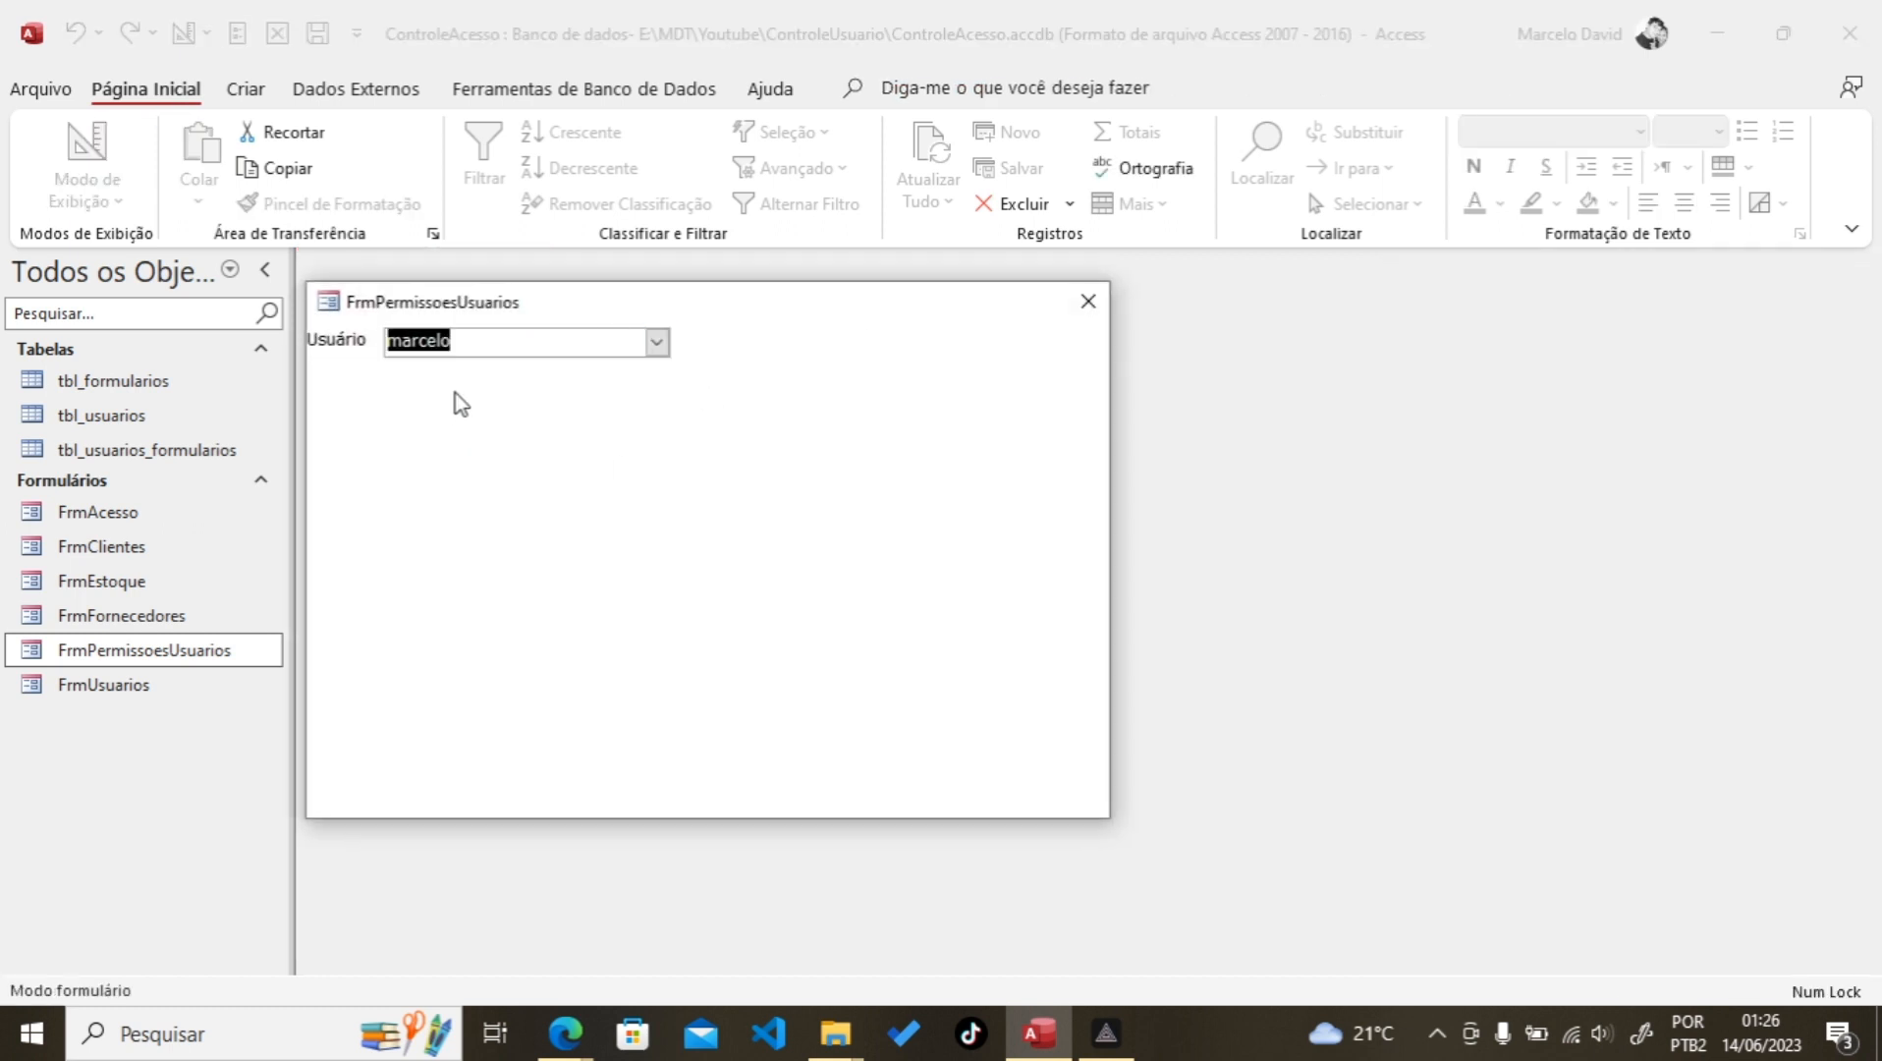
pyautogui.rightClick(725, 356)
pyautogui.click(781, 425)
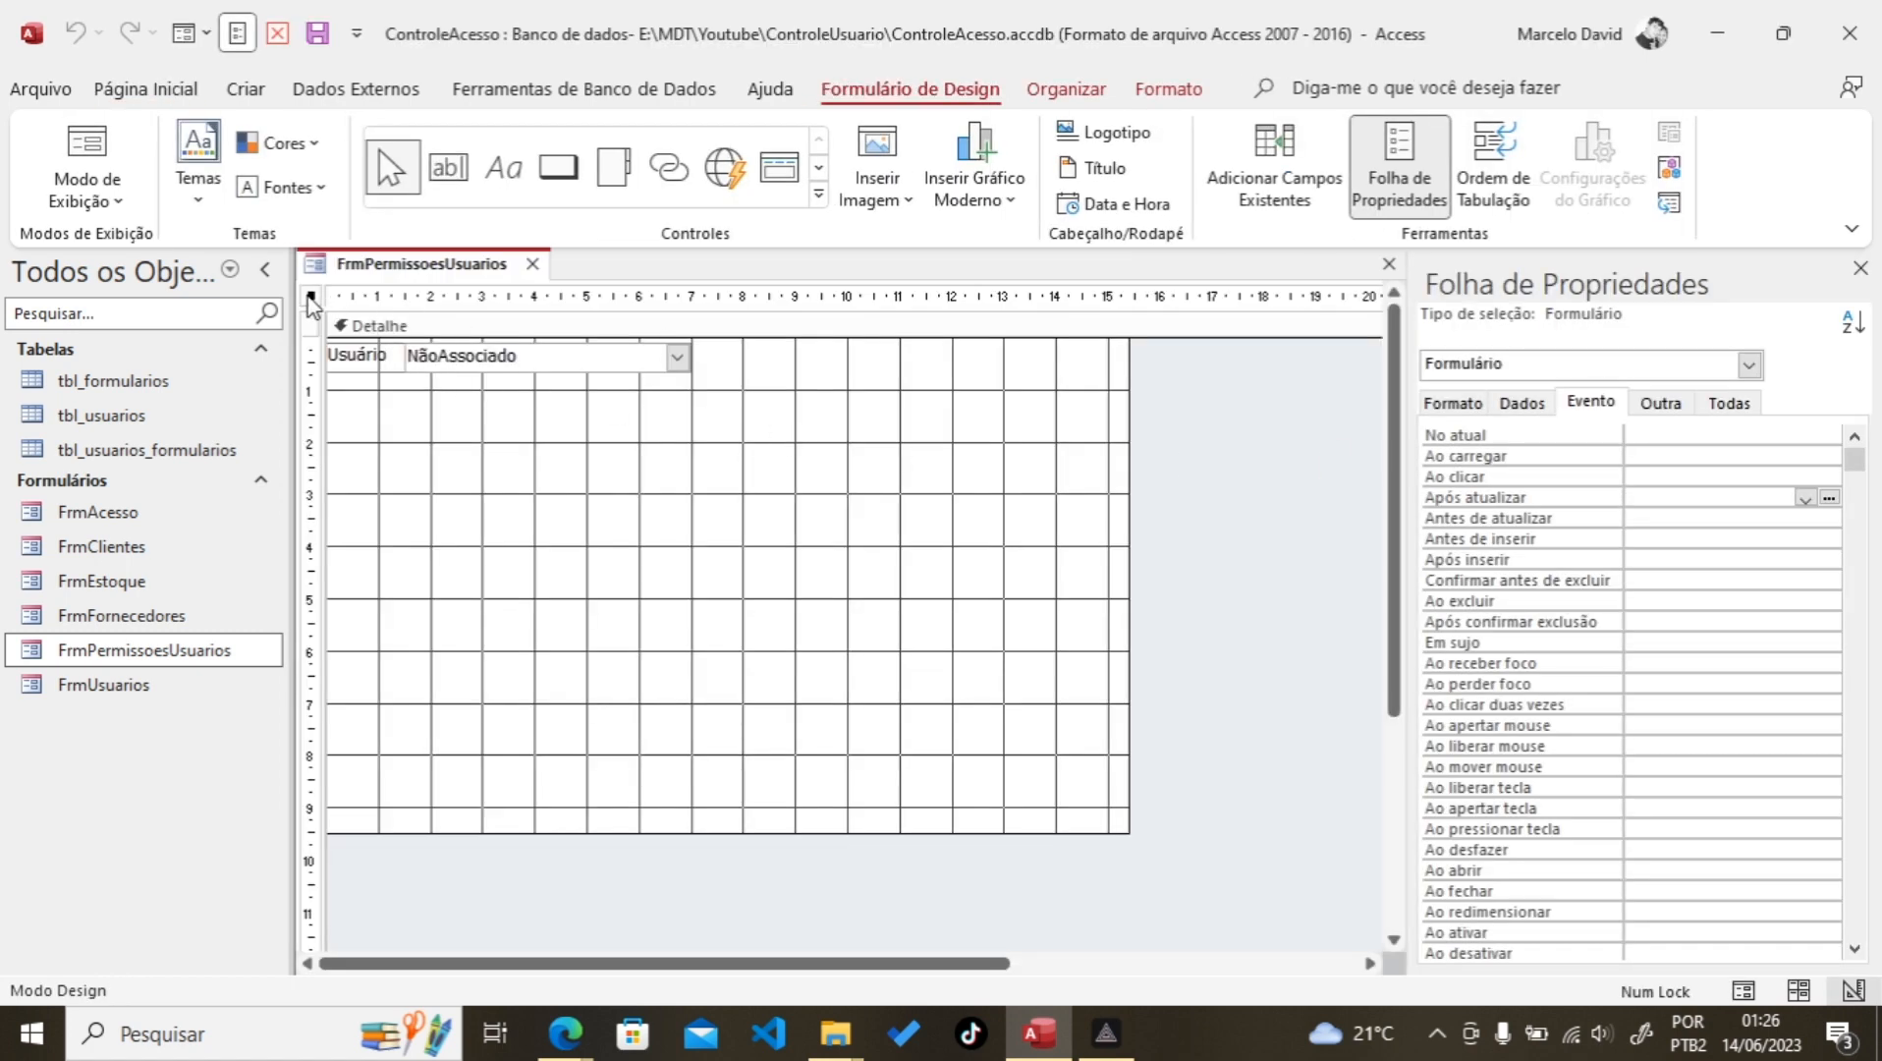
# Step: Set the form caption to 'Permissões de usuários', save, and preview it
pyautogui.click(1658, 404)
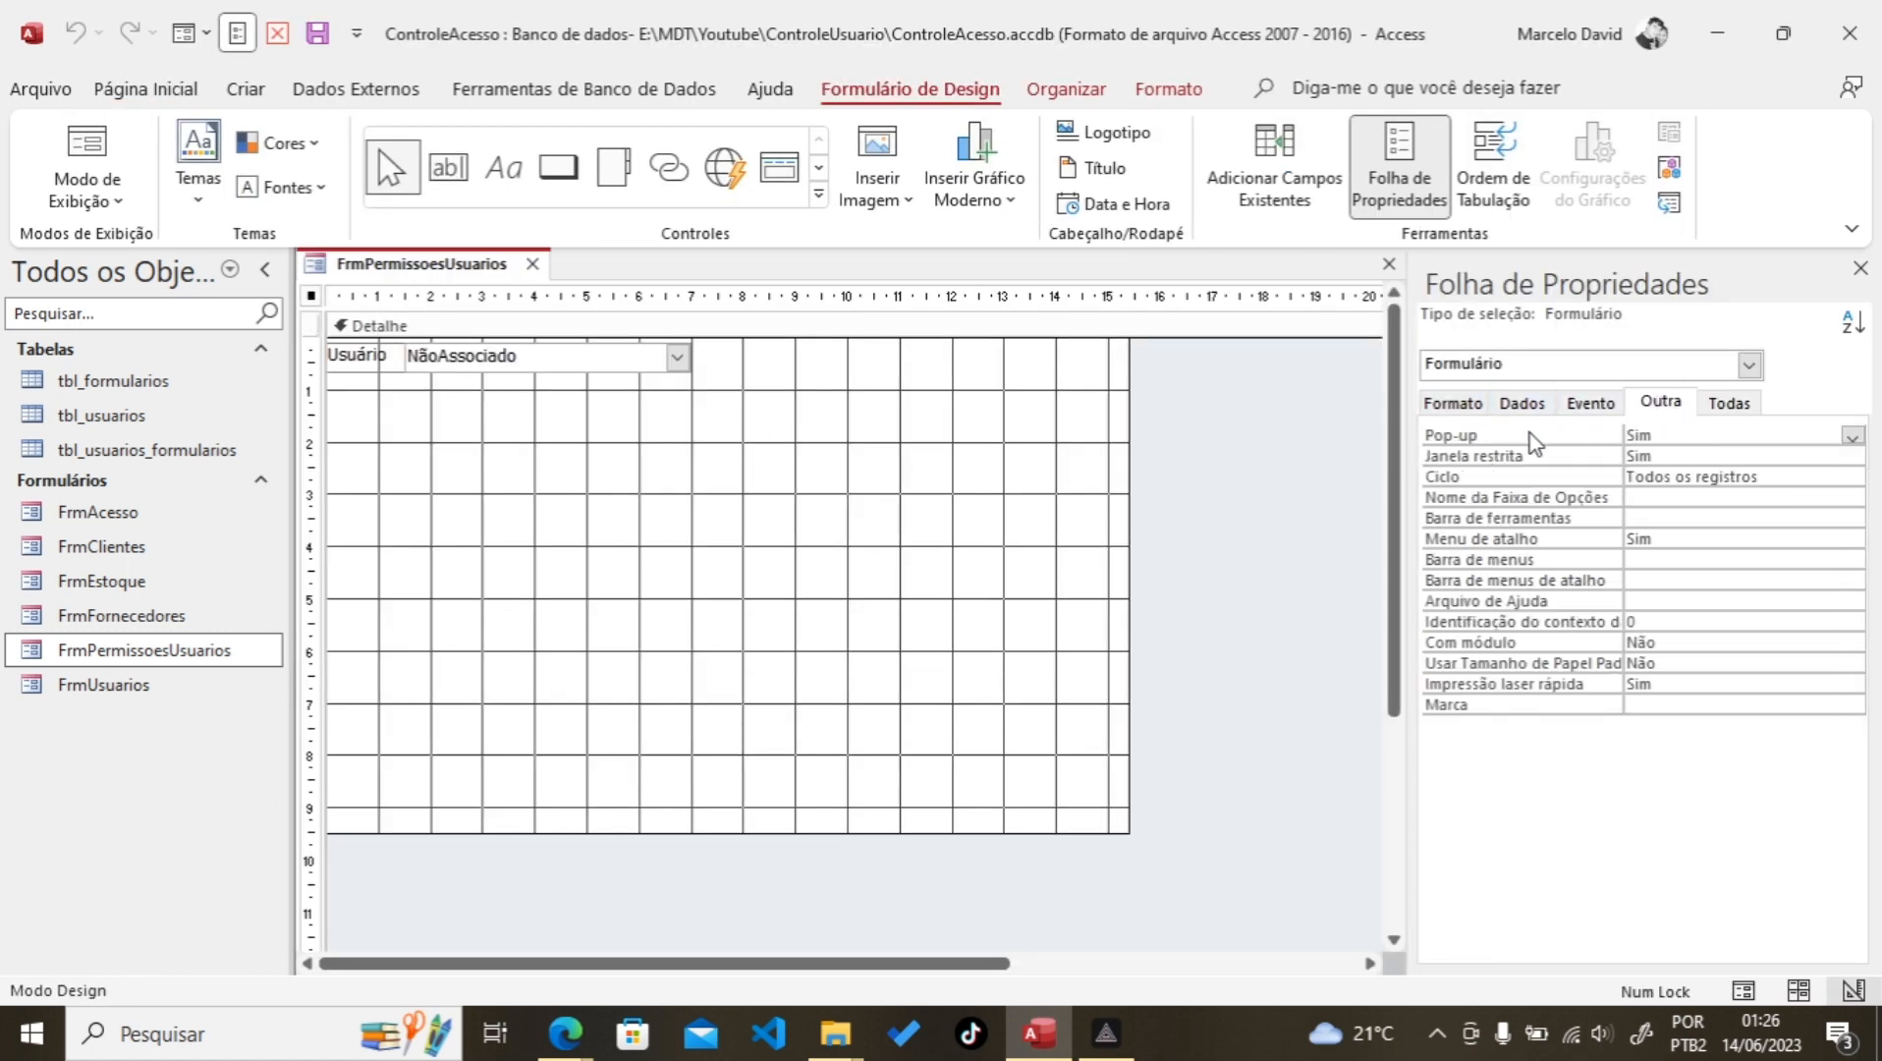
pyautogui.click(1454, 402)
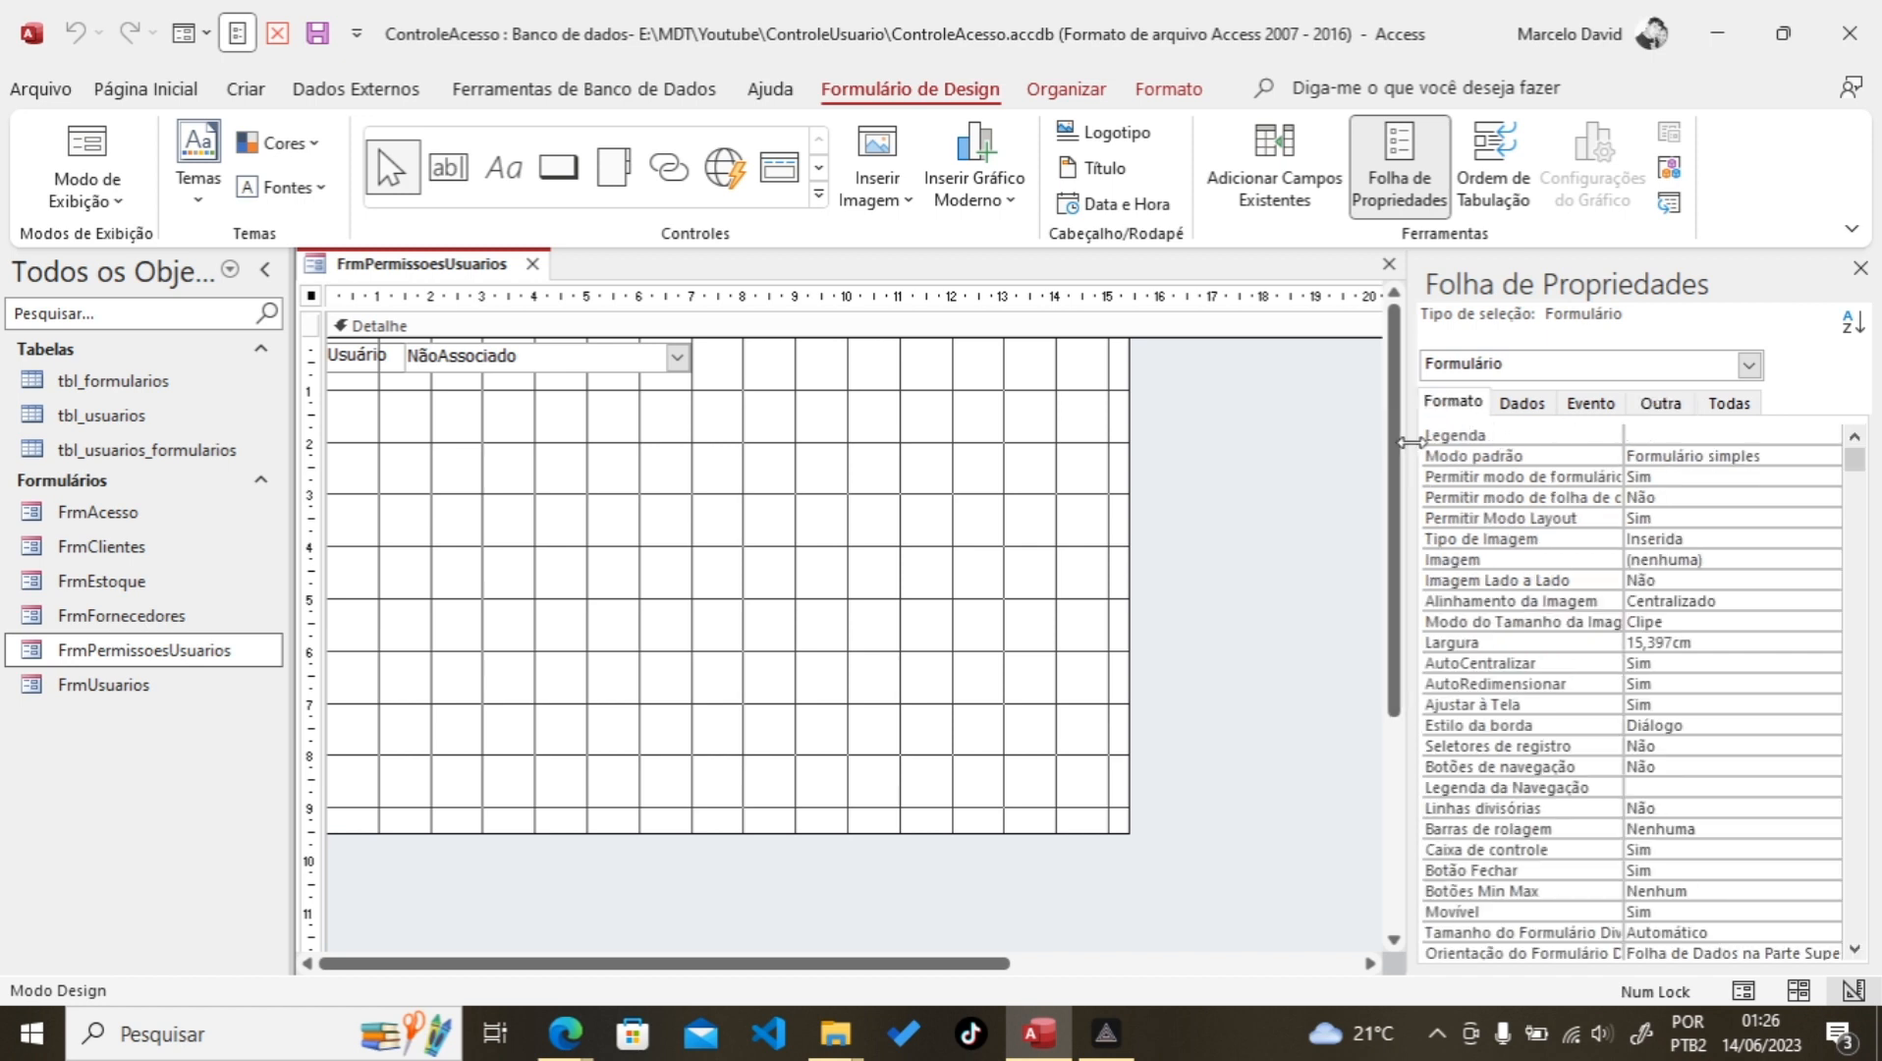
pyautogui.click(1649, 437)
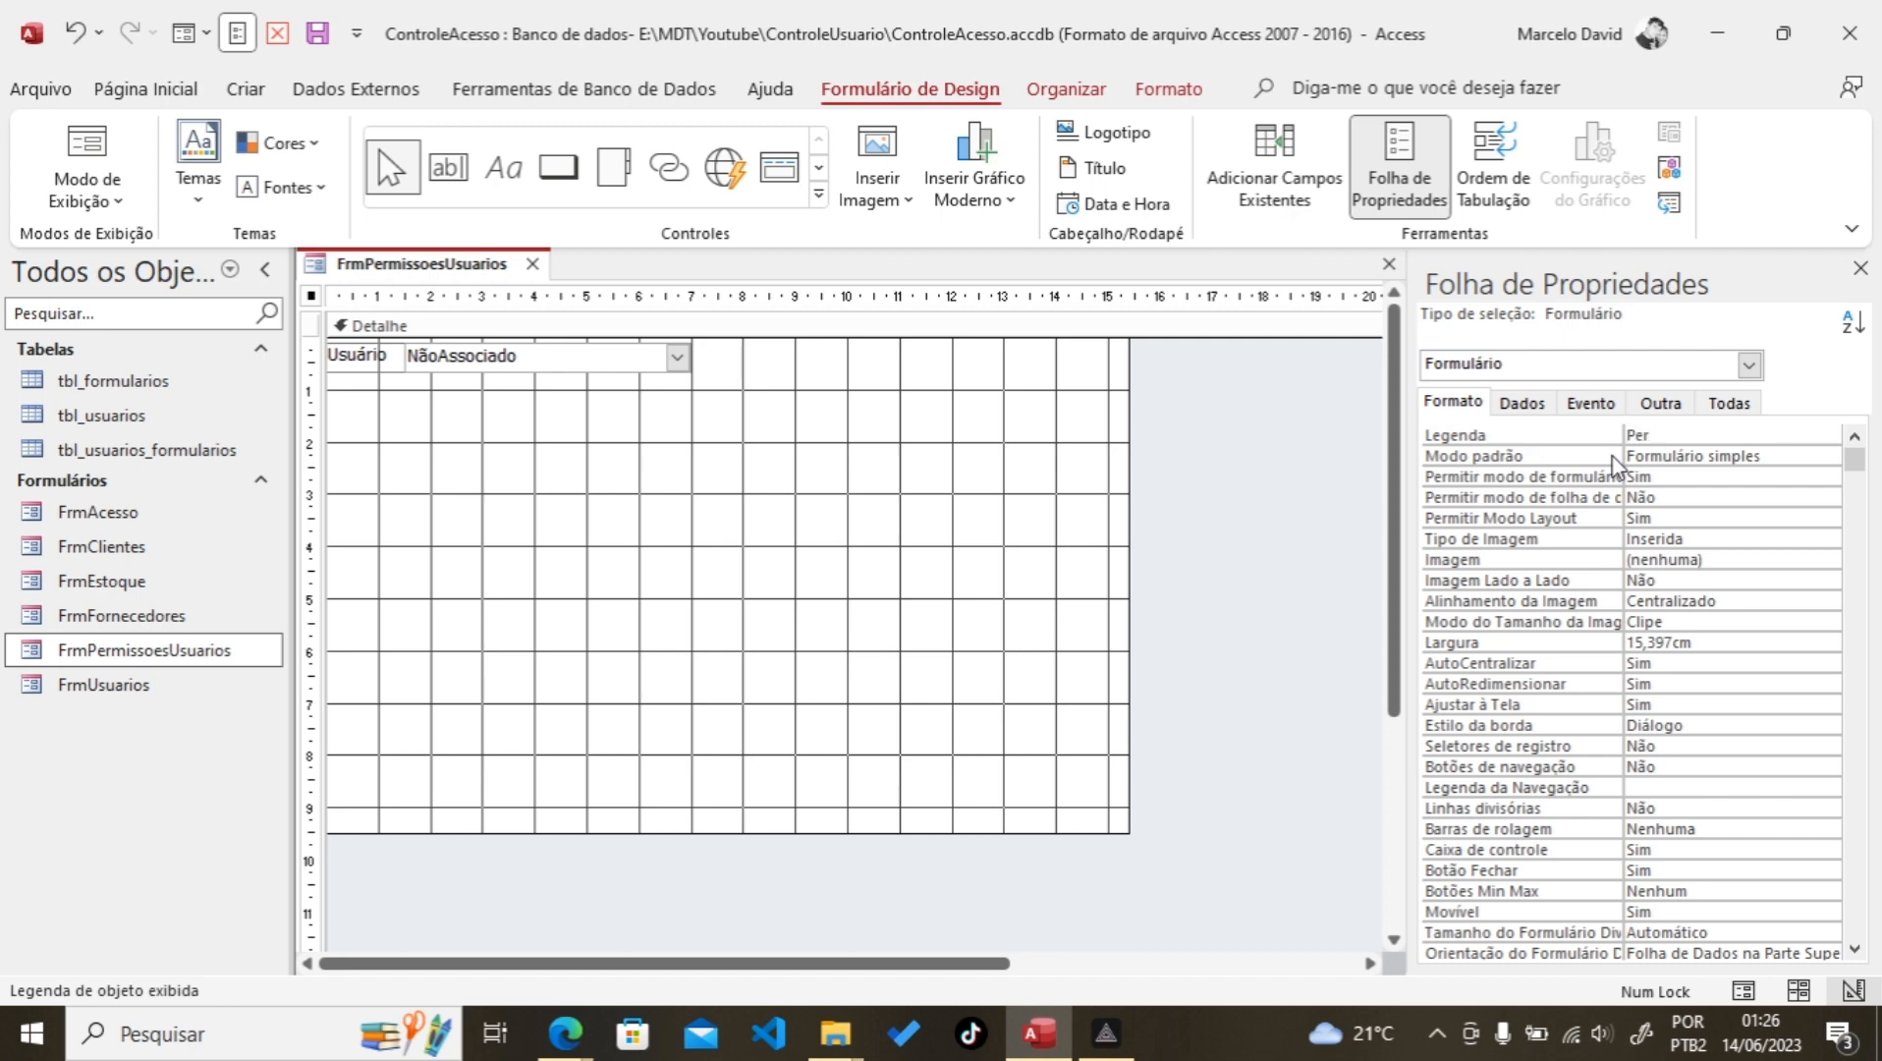
pyautogui.write('Permissões de usuários')
pyautogui.click(316, 44)
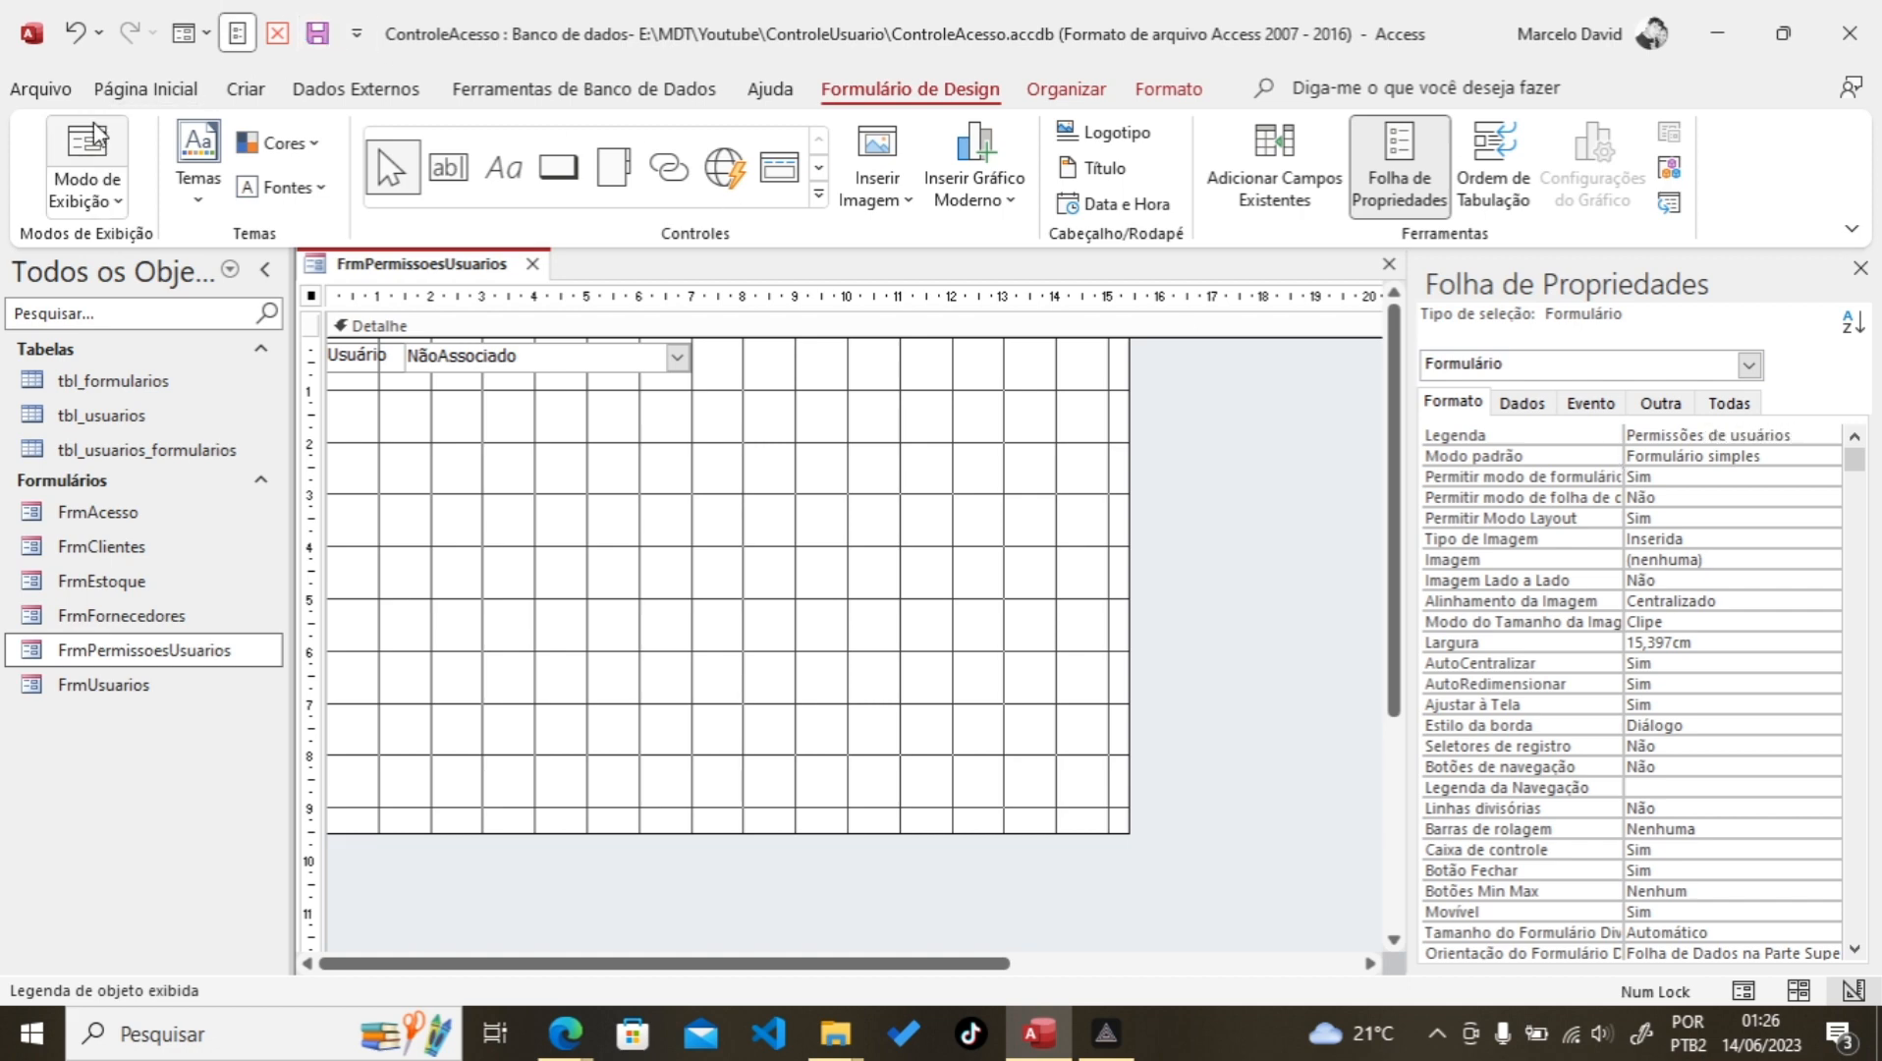
pyautogui.click(86, 167)
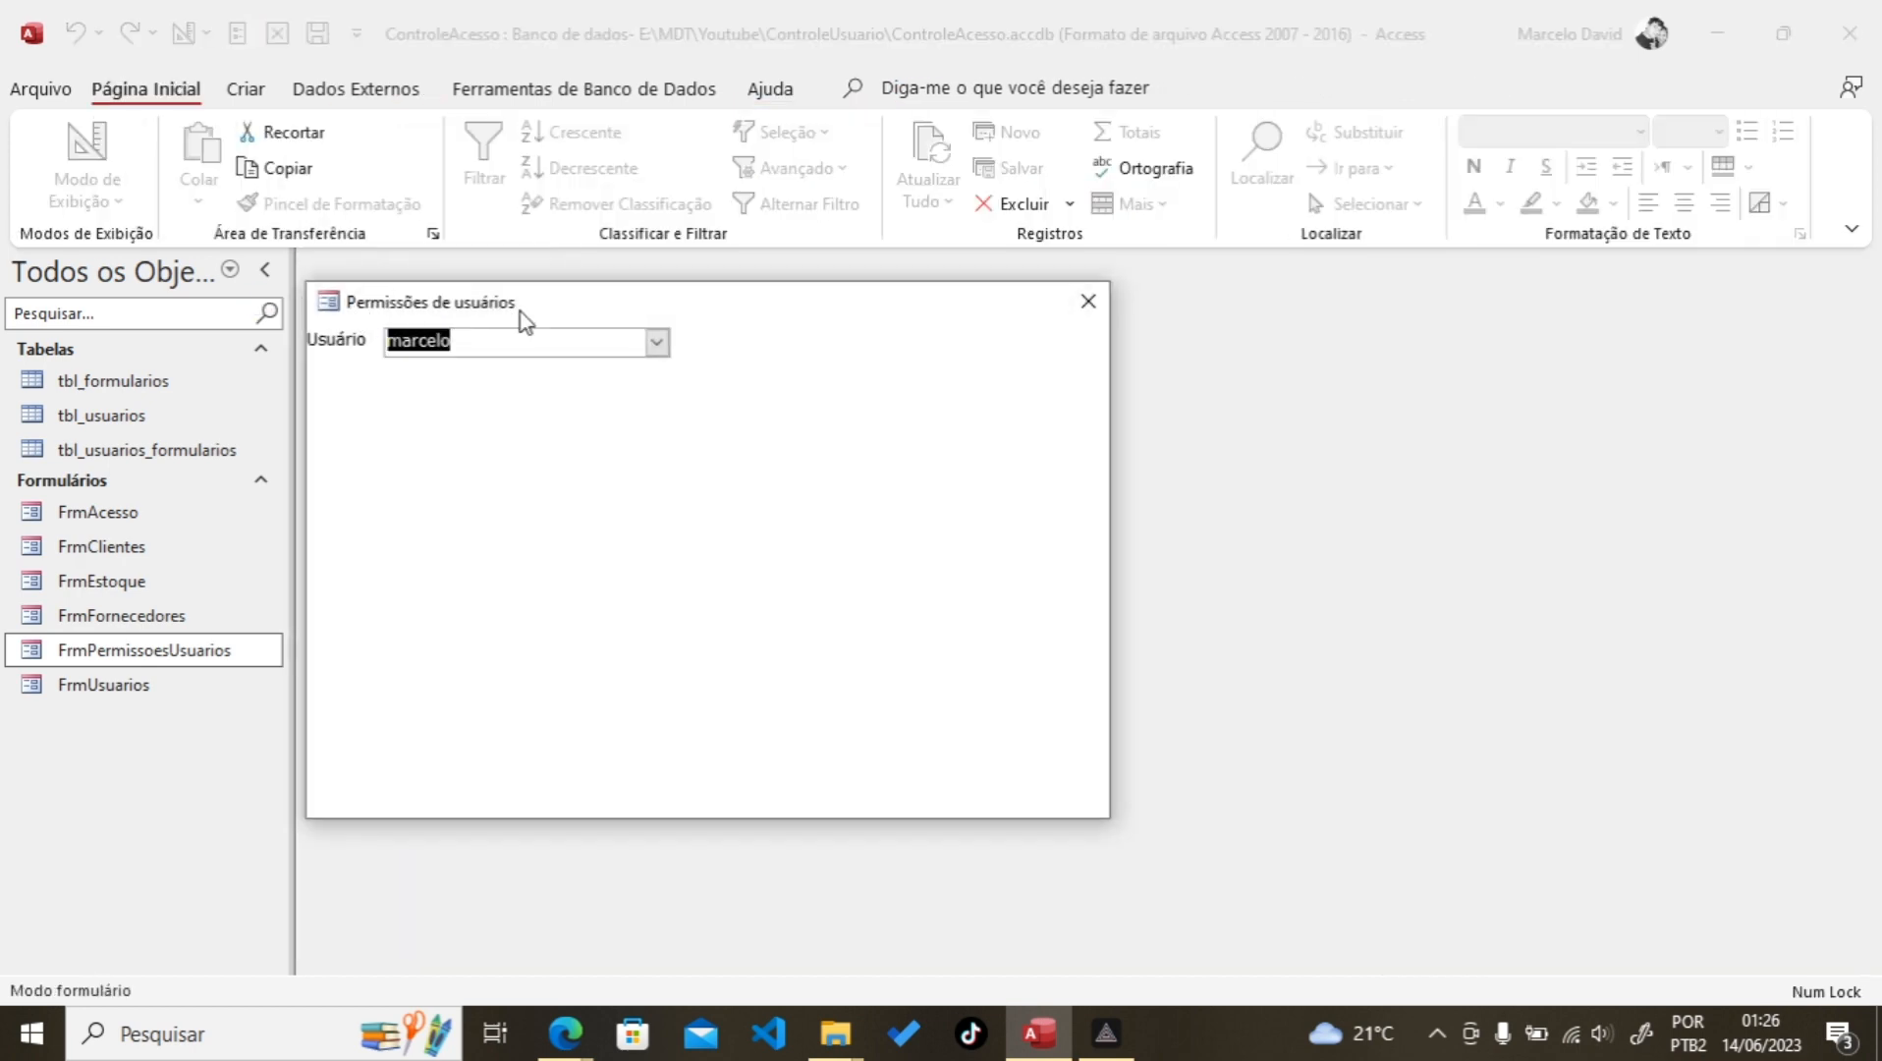
# Step: Back in Design view, shift the Usuário label's left edge slightly right
pyautogui.rightClick(480, 427)
pyautogui.click(577, 503)
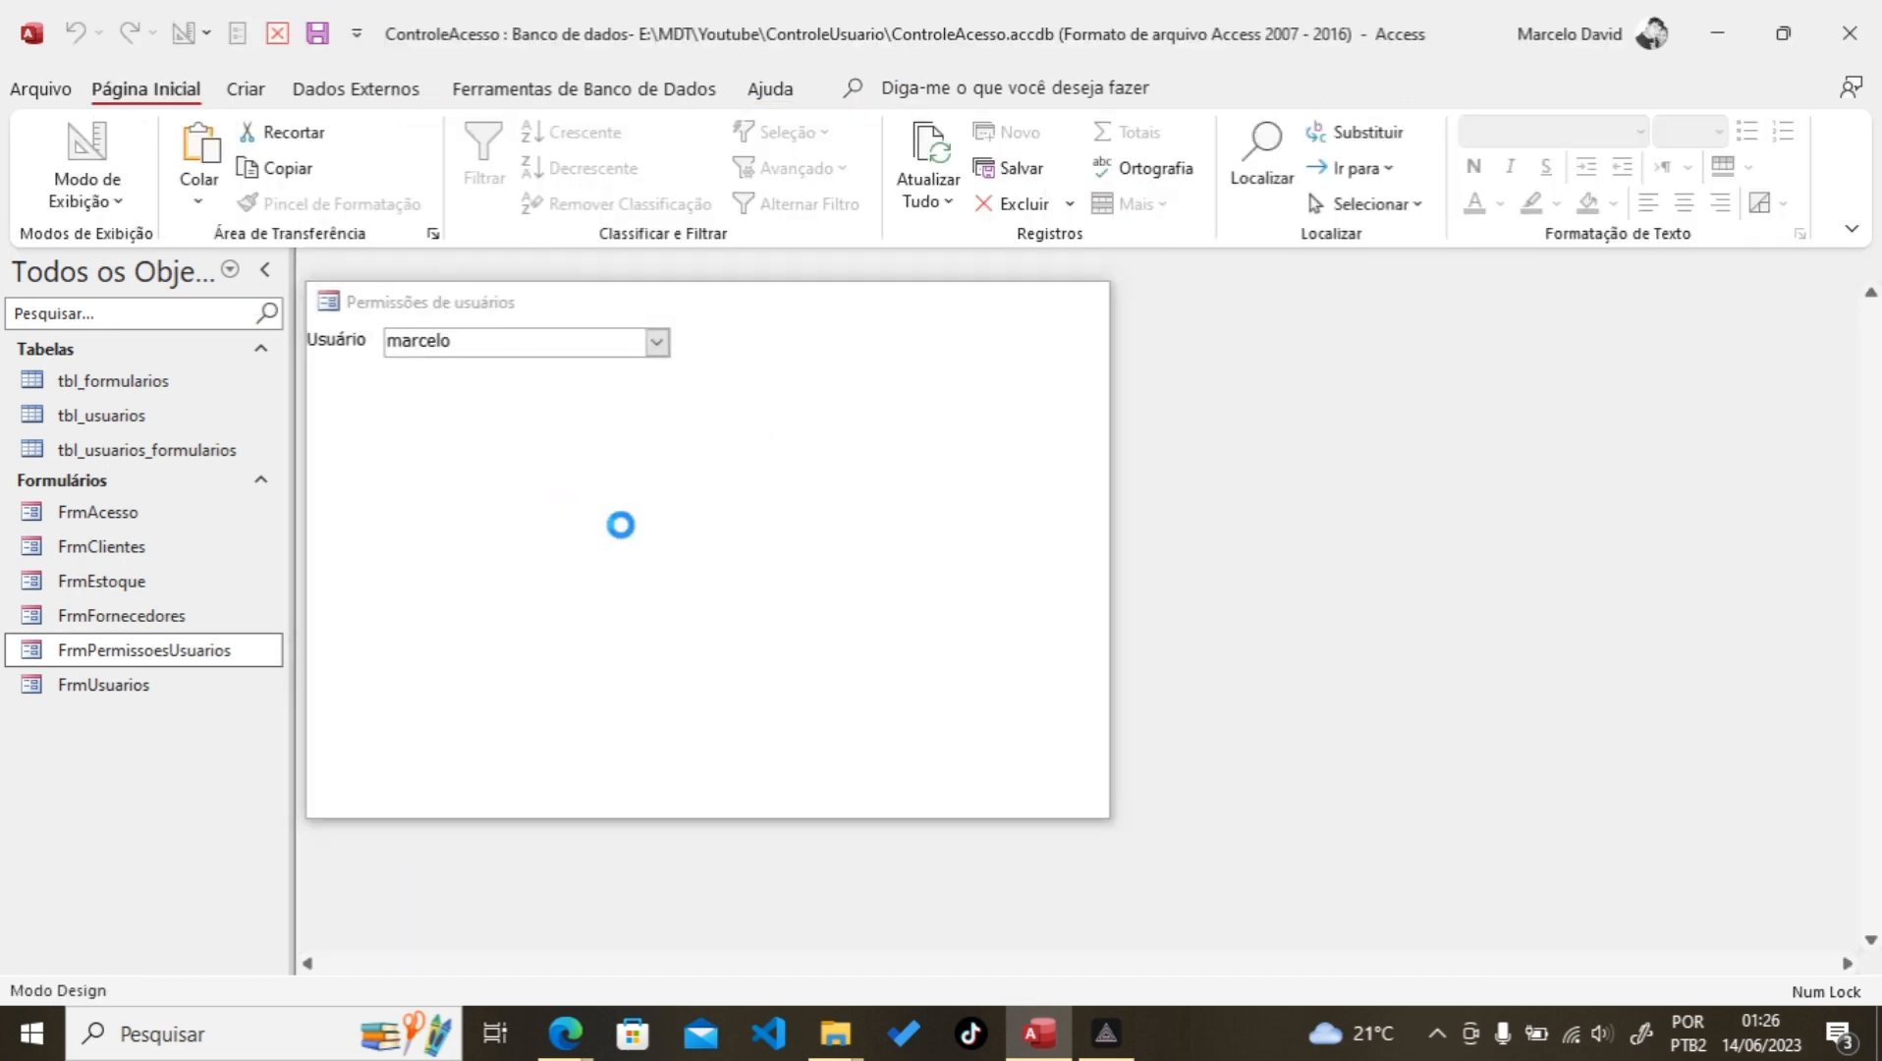
pyautogui.click(343, 361)
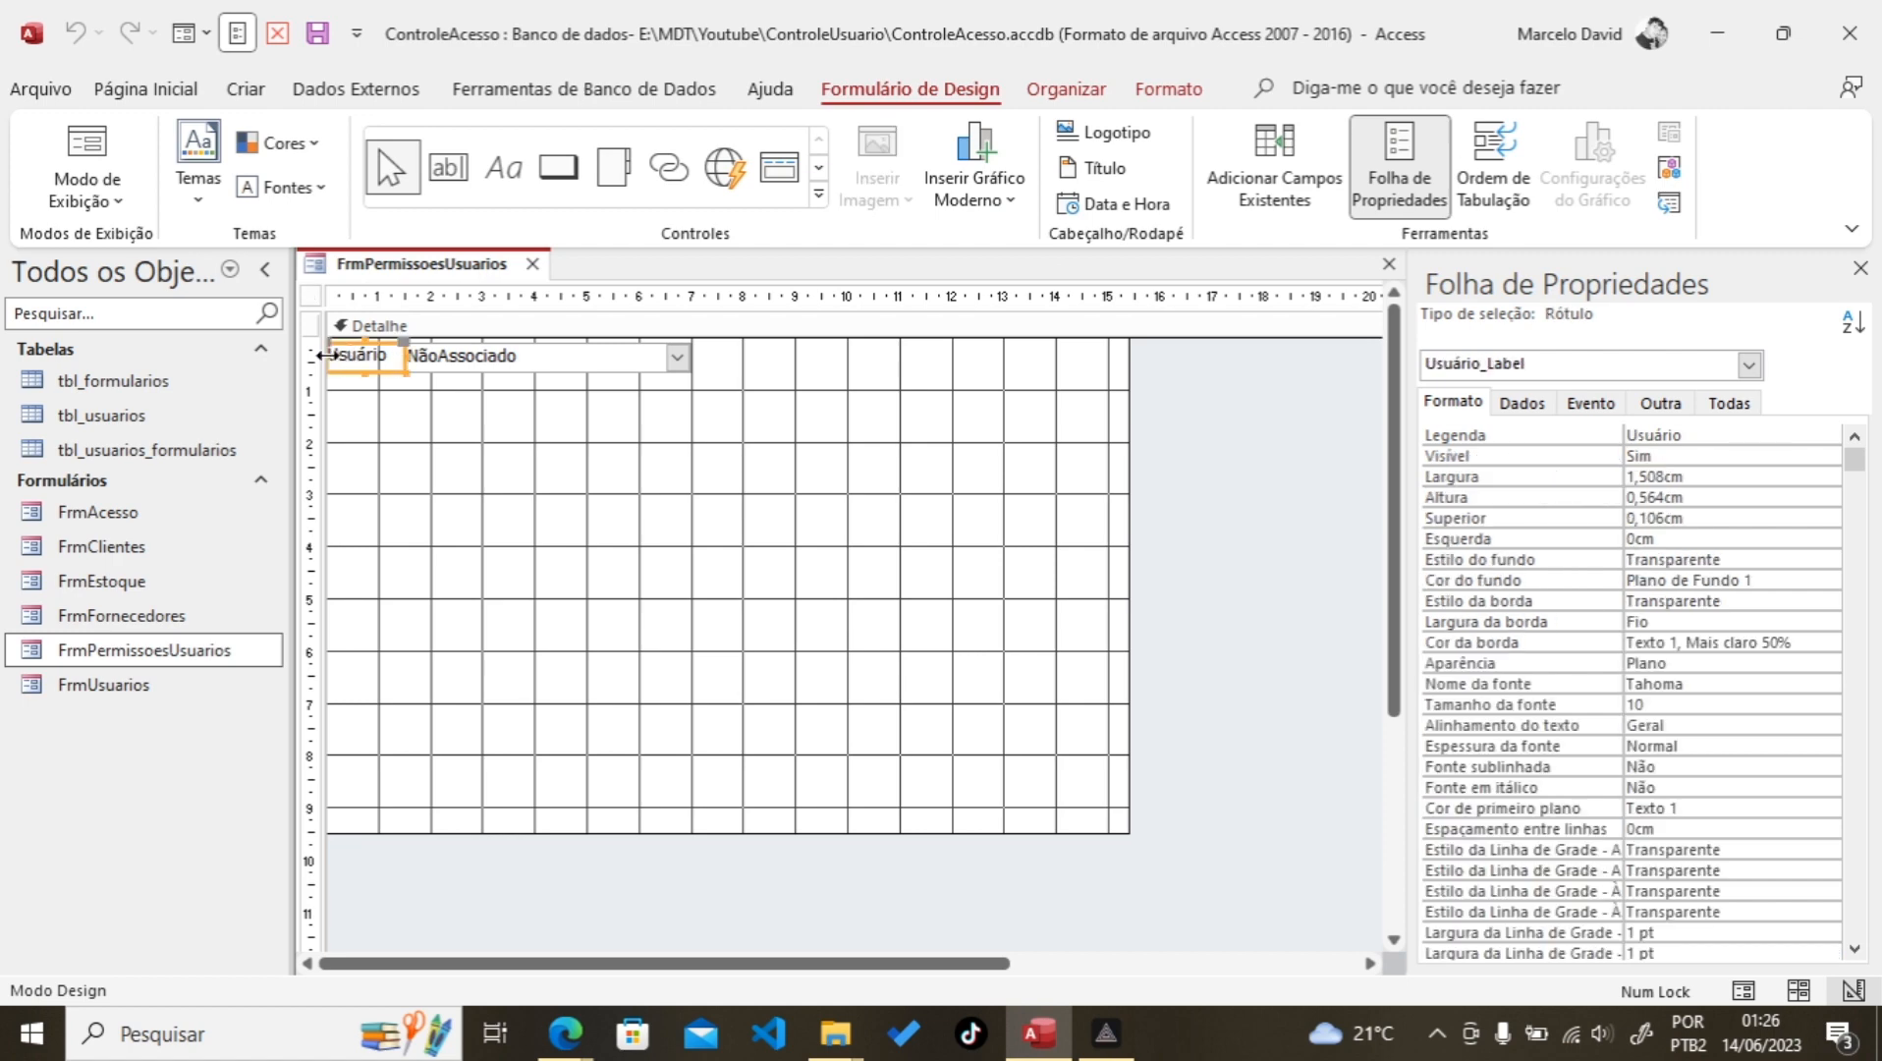
pyautogui.moveTo(321, 355); pyautogui.dragTo(328, 355)
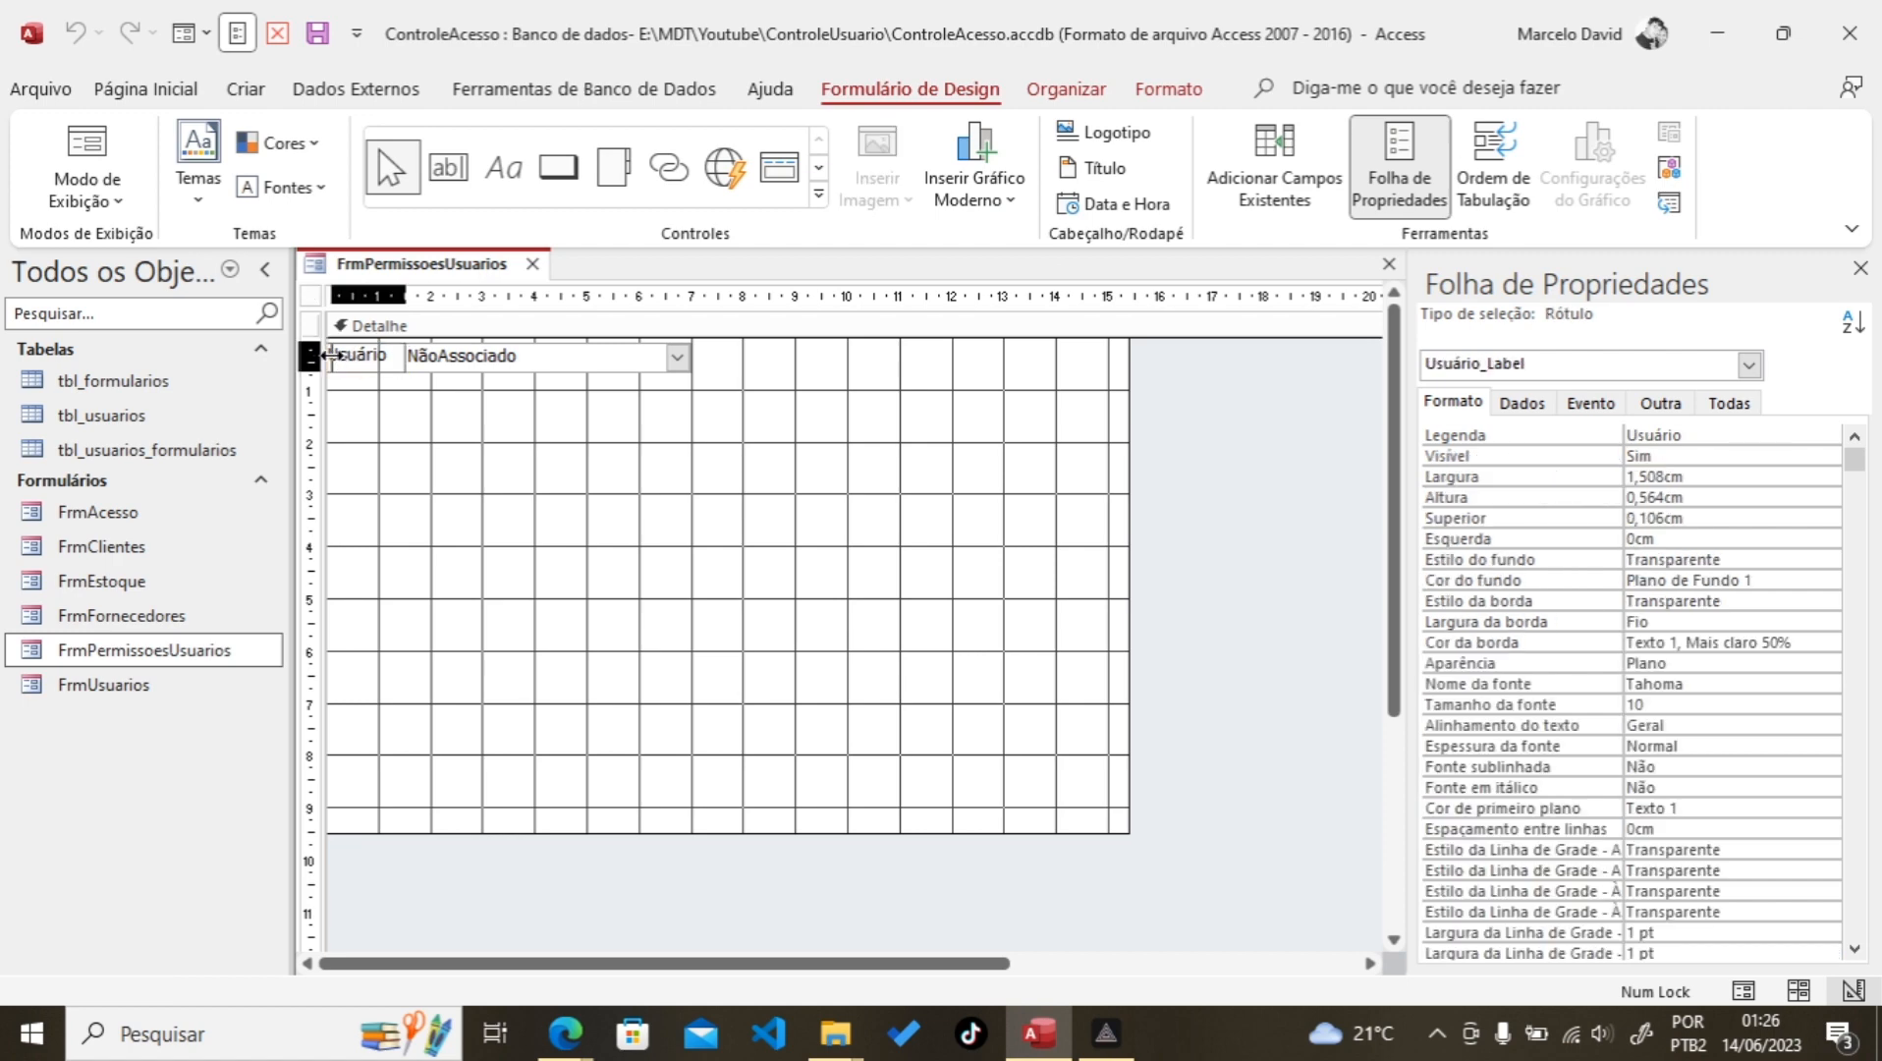
pyautogui.click(423, 406)
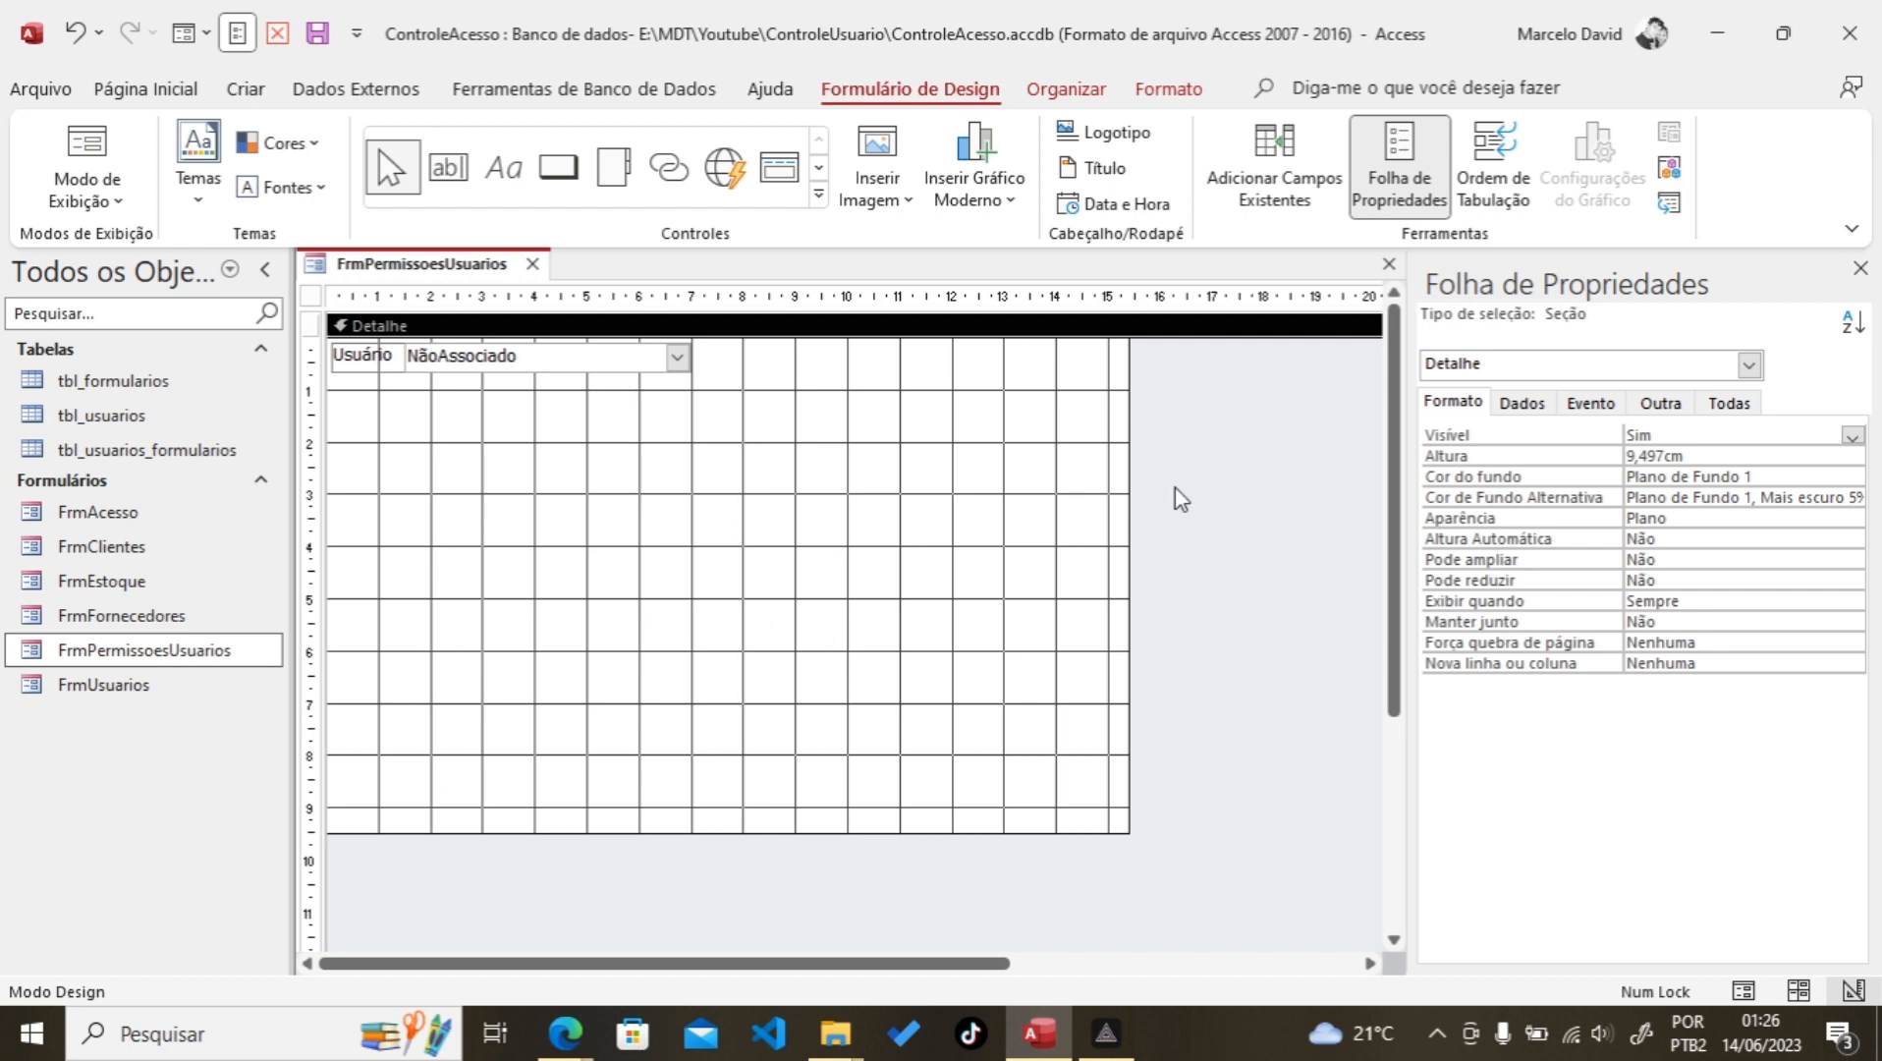
pyautogui.click(819, 196)
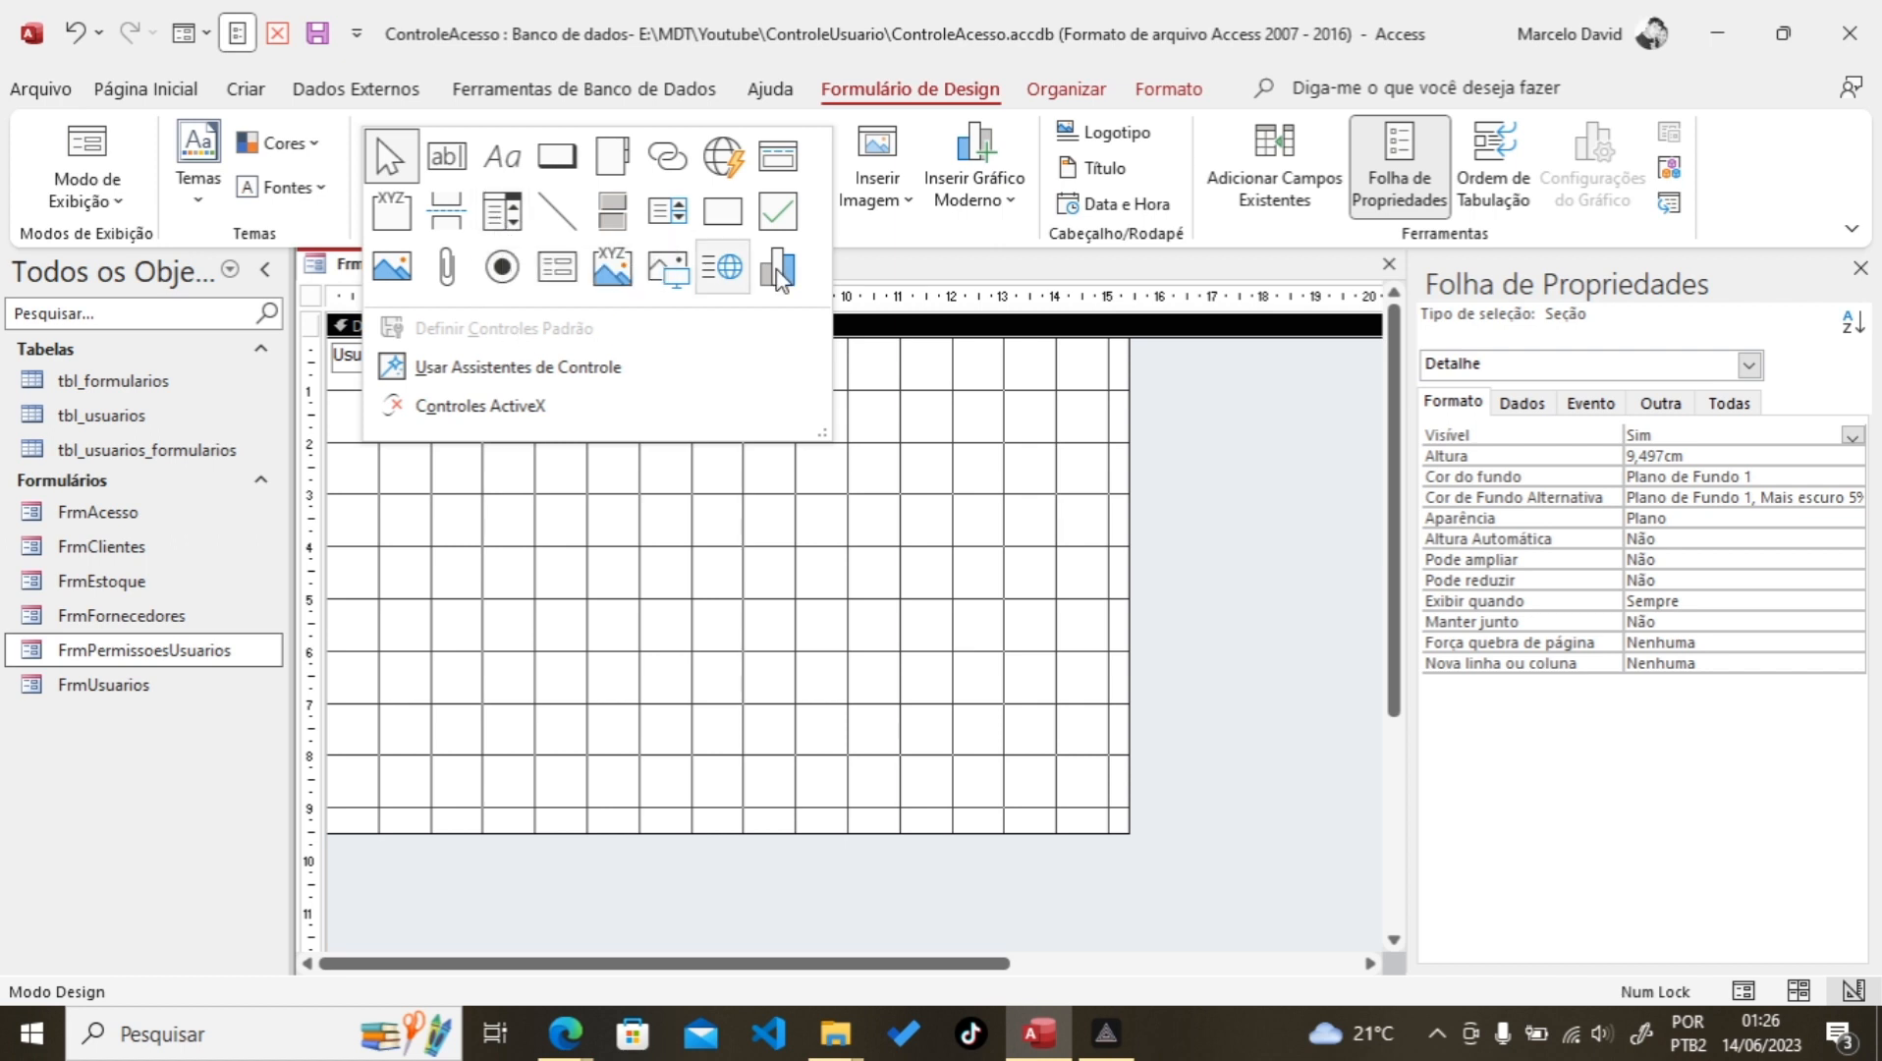
# Step: Place a list box below the combo box, sourcing values from tbl_formularios with frm_id as a column
pyautogui.click(668, 213)
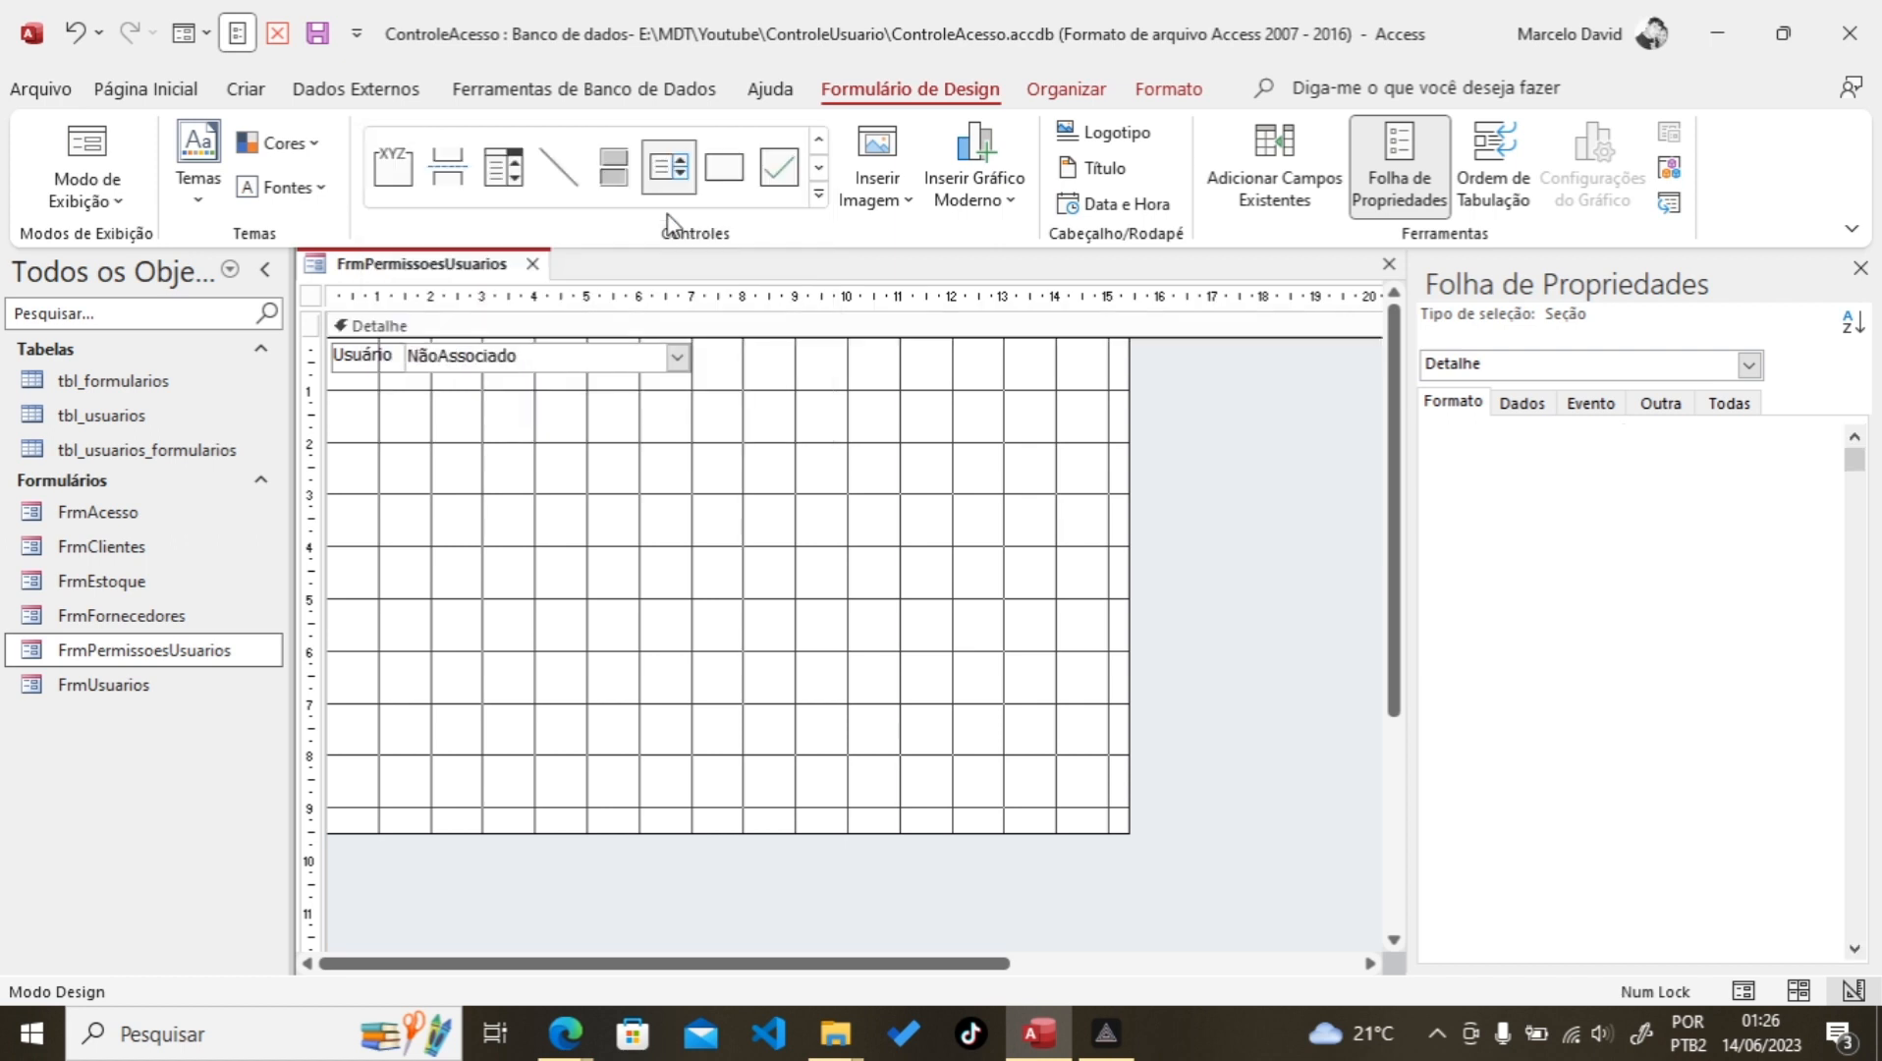
pyautogui.click(445, 490)
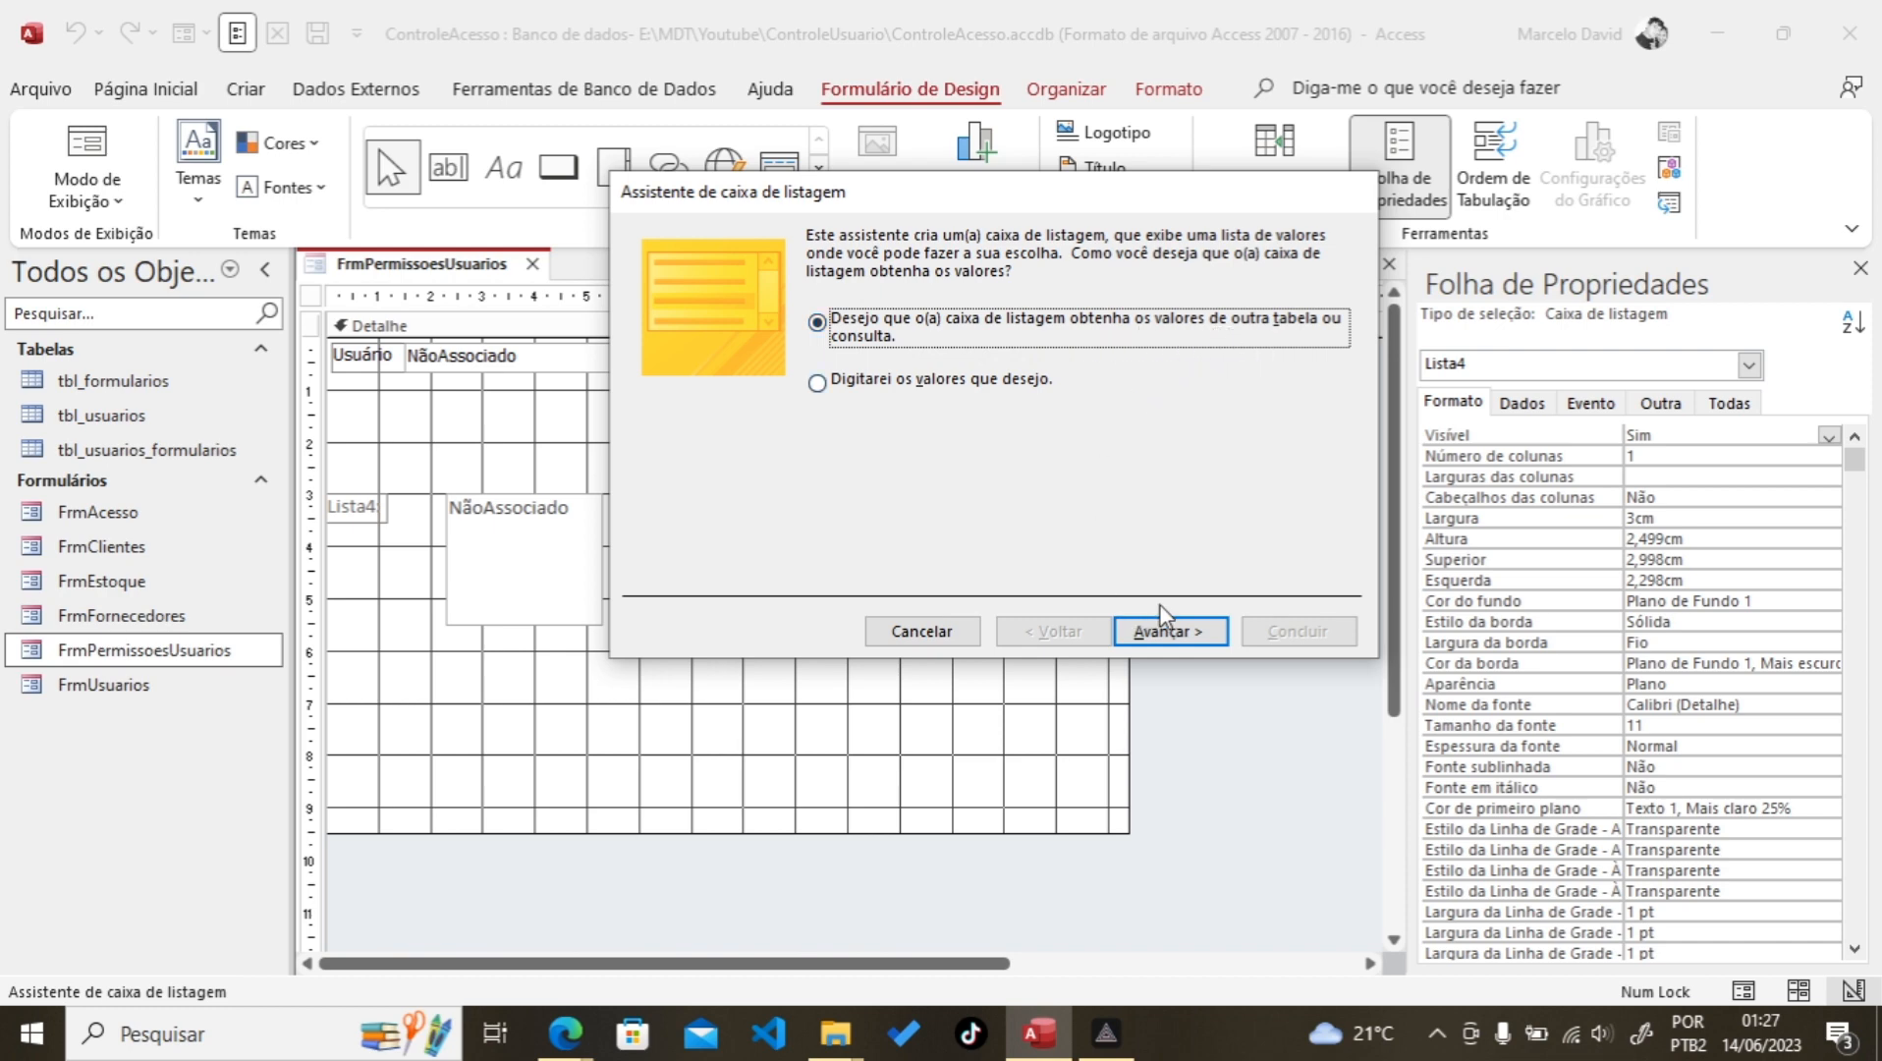
pyautogui.click(1168, 636)
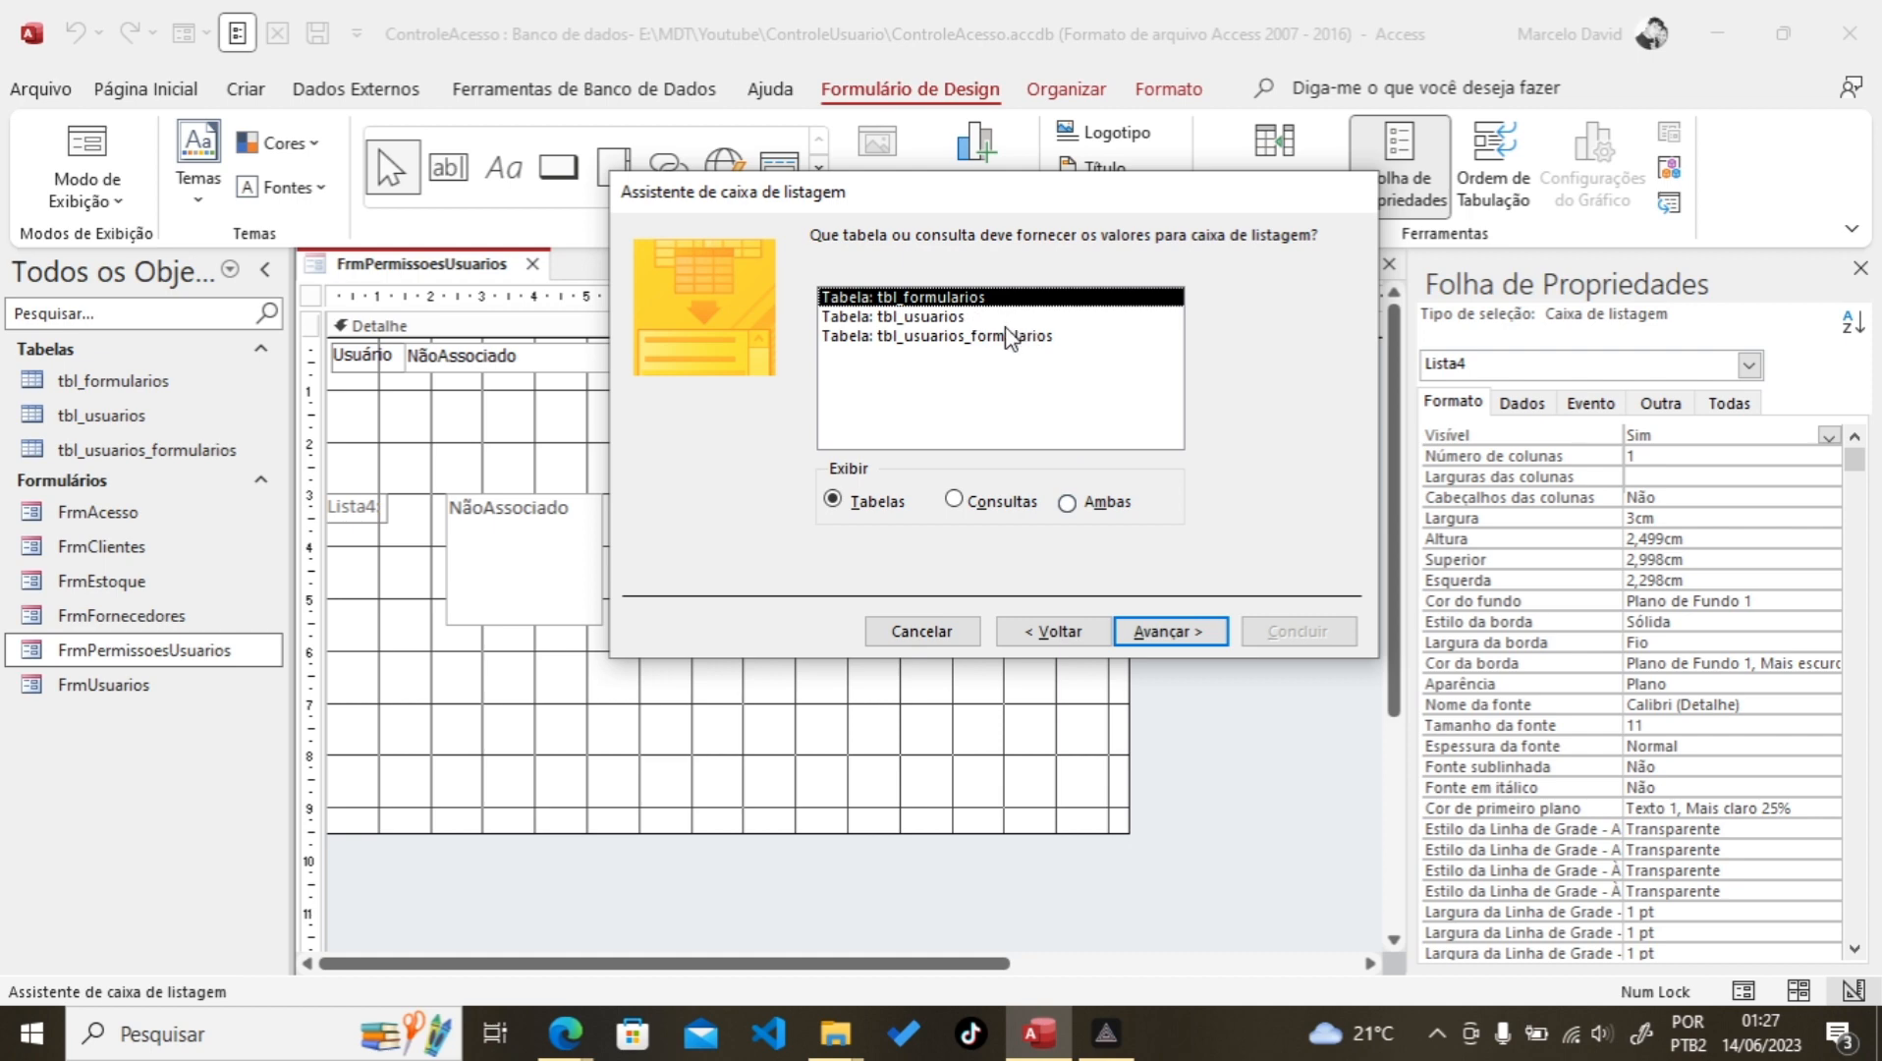
pyautogui.click(1144, 633)
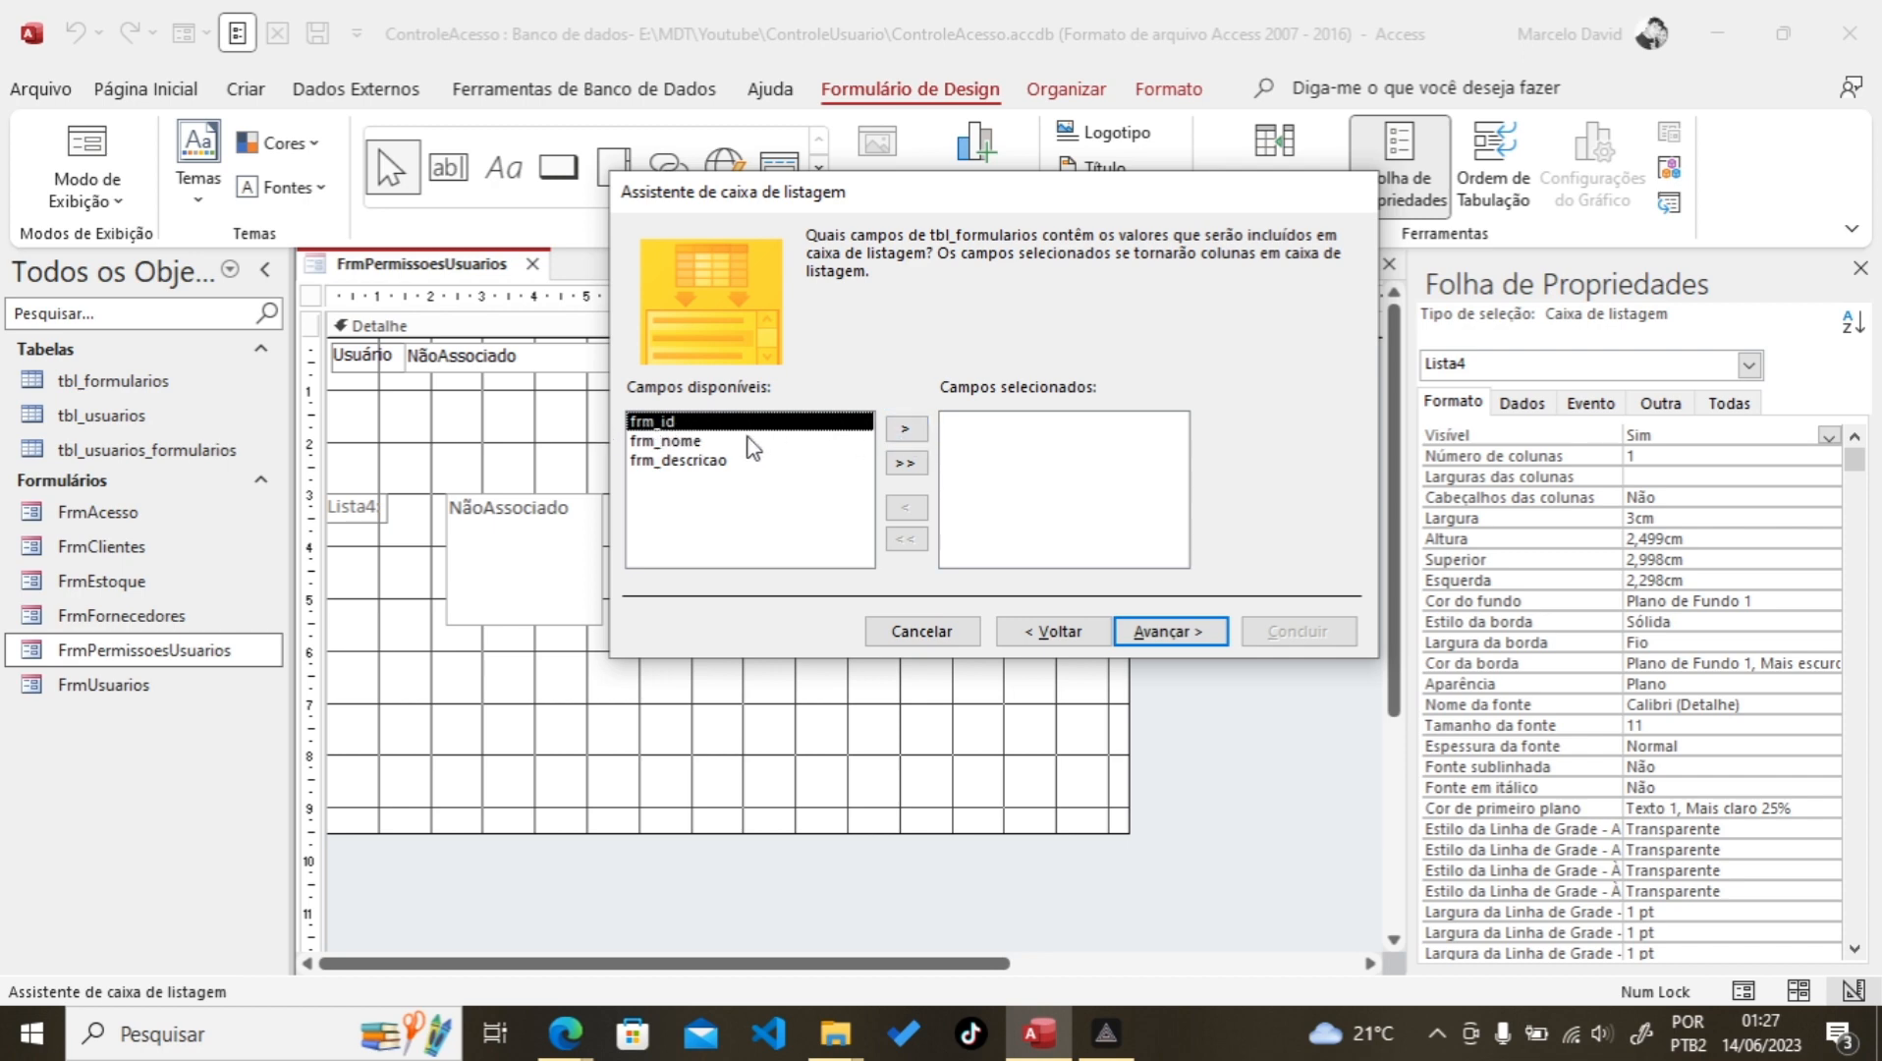
pyautogui.click(905, 430)
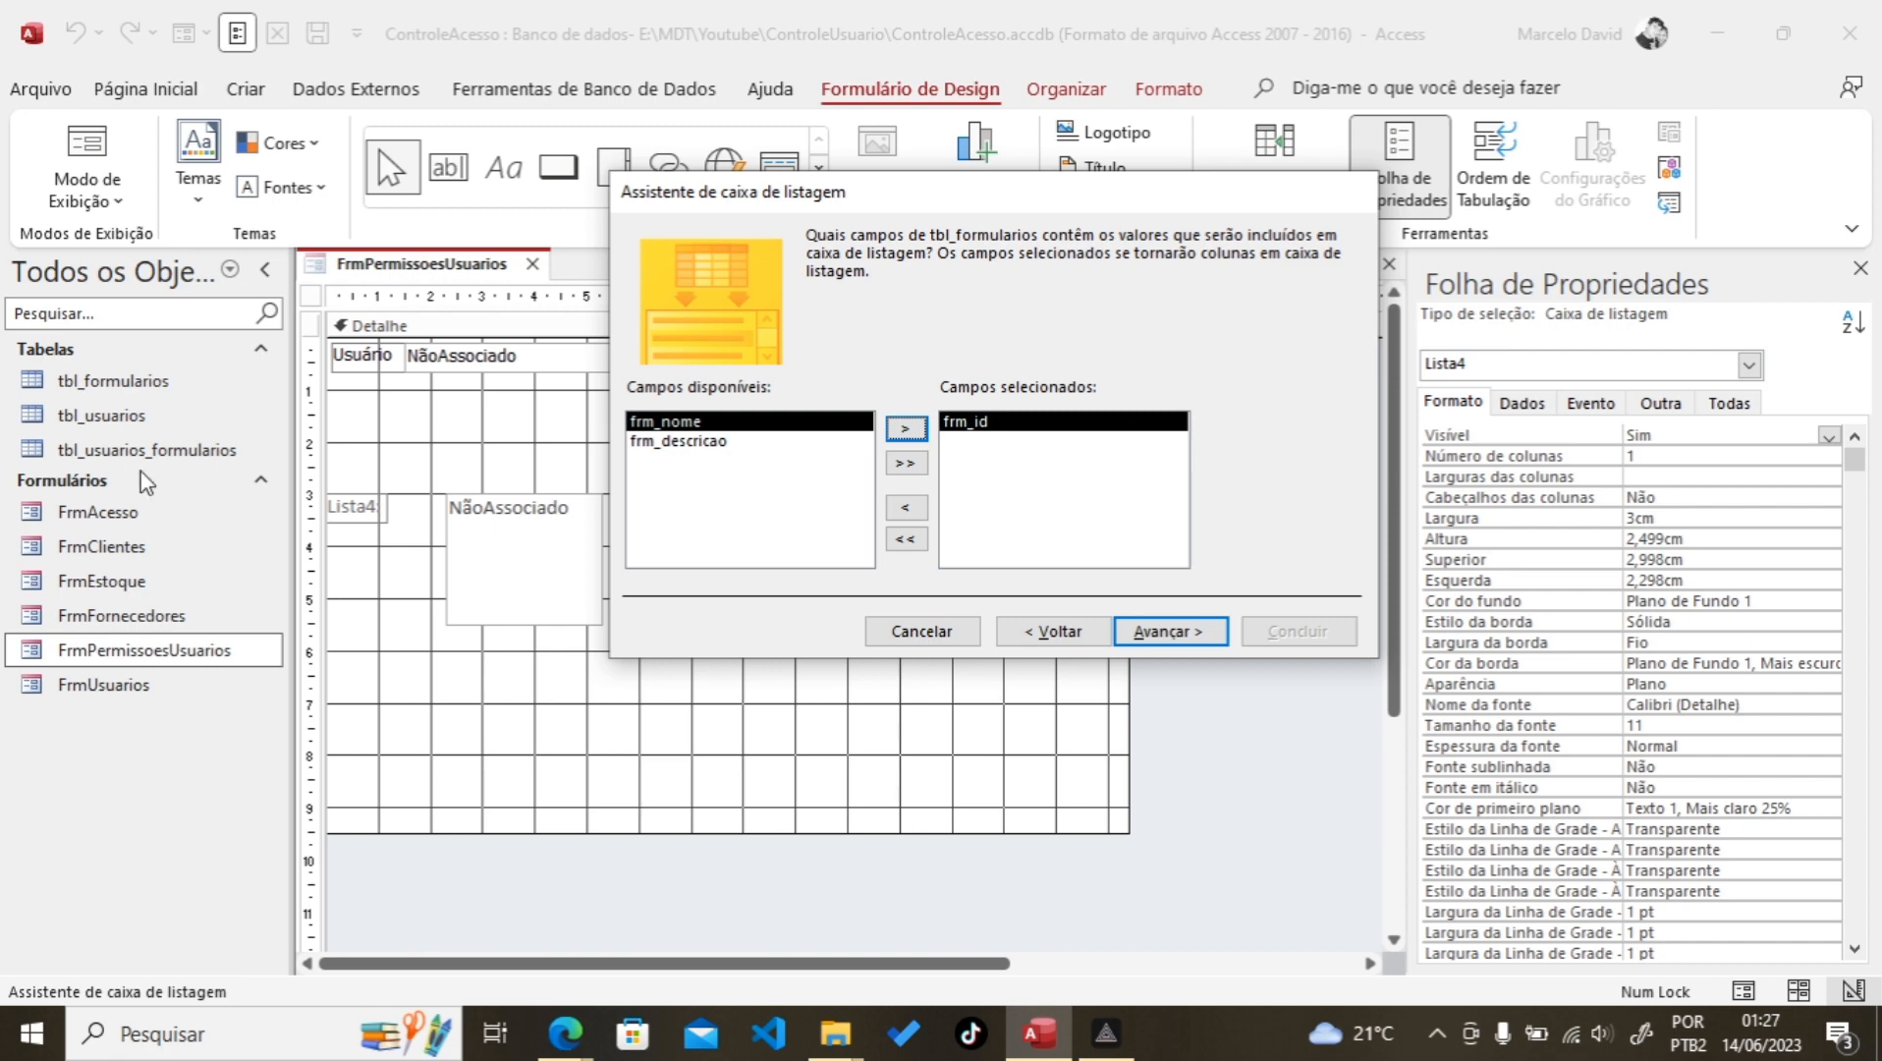
# Step: Add frm_descricao as the list box field and sort the items by it
pyautogui.click(651, 444)
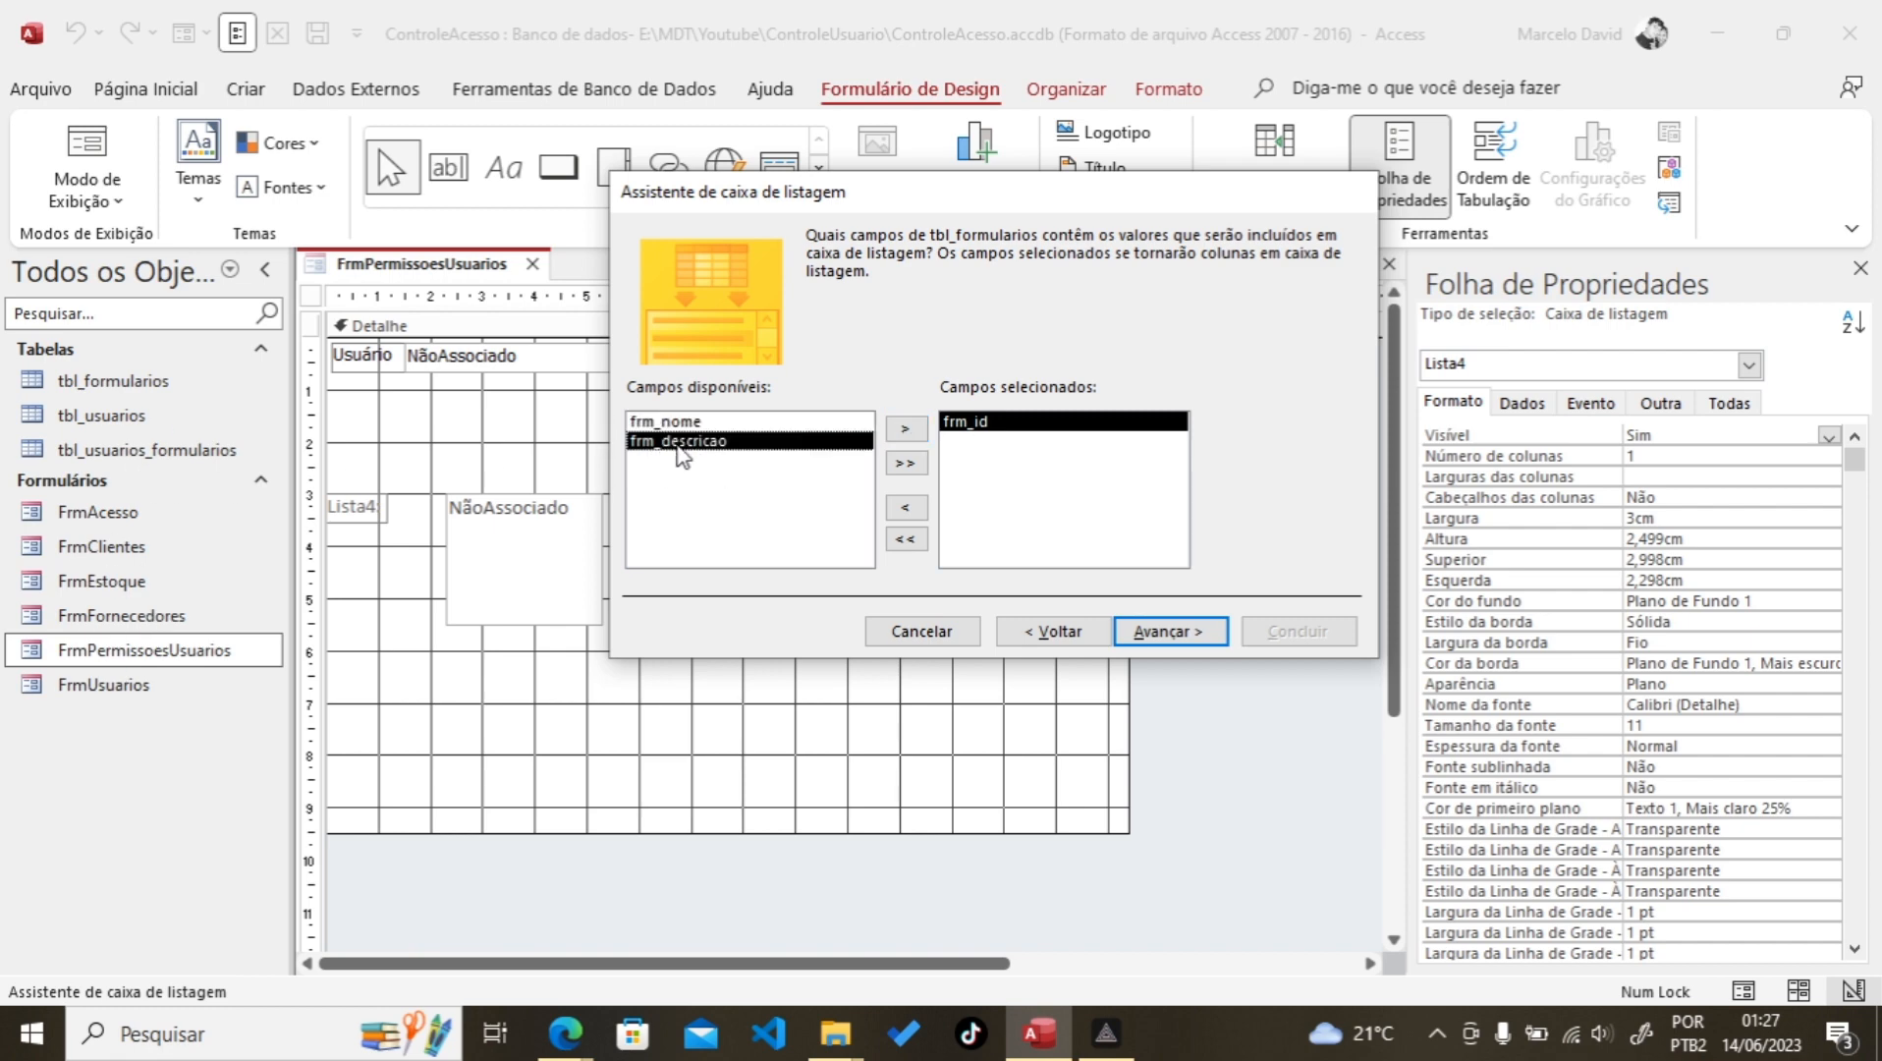
pyautogui.click(906, 429)
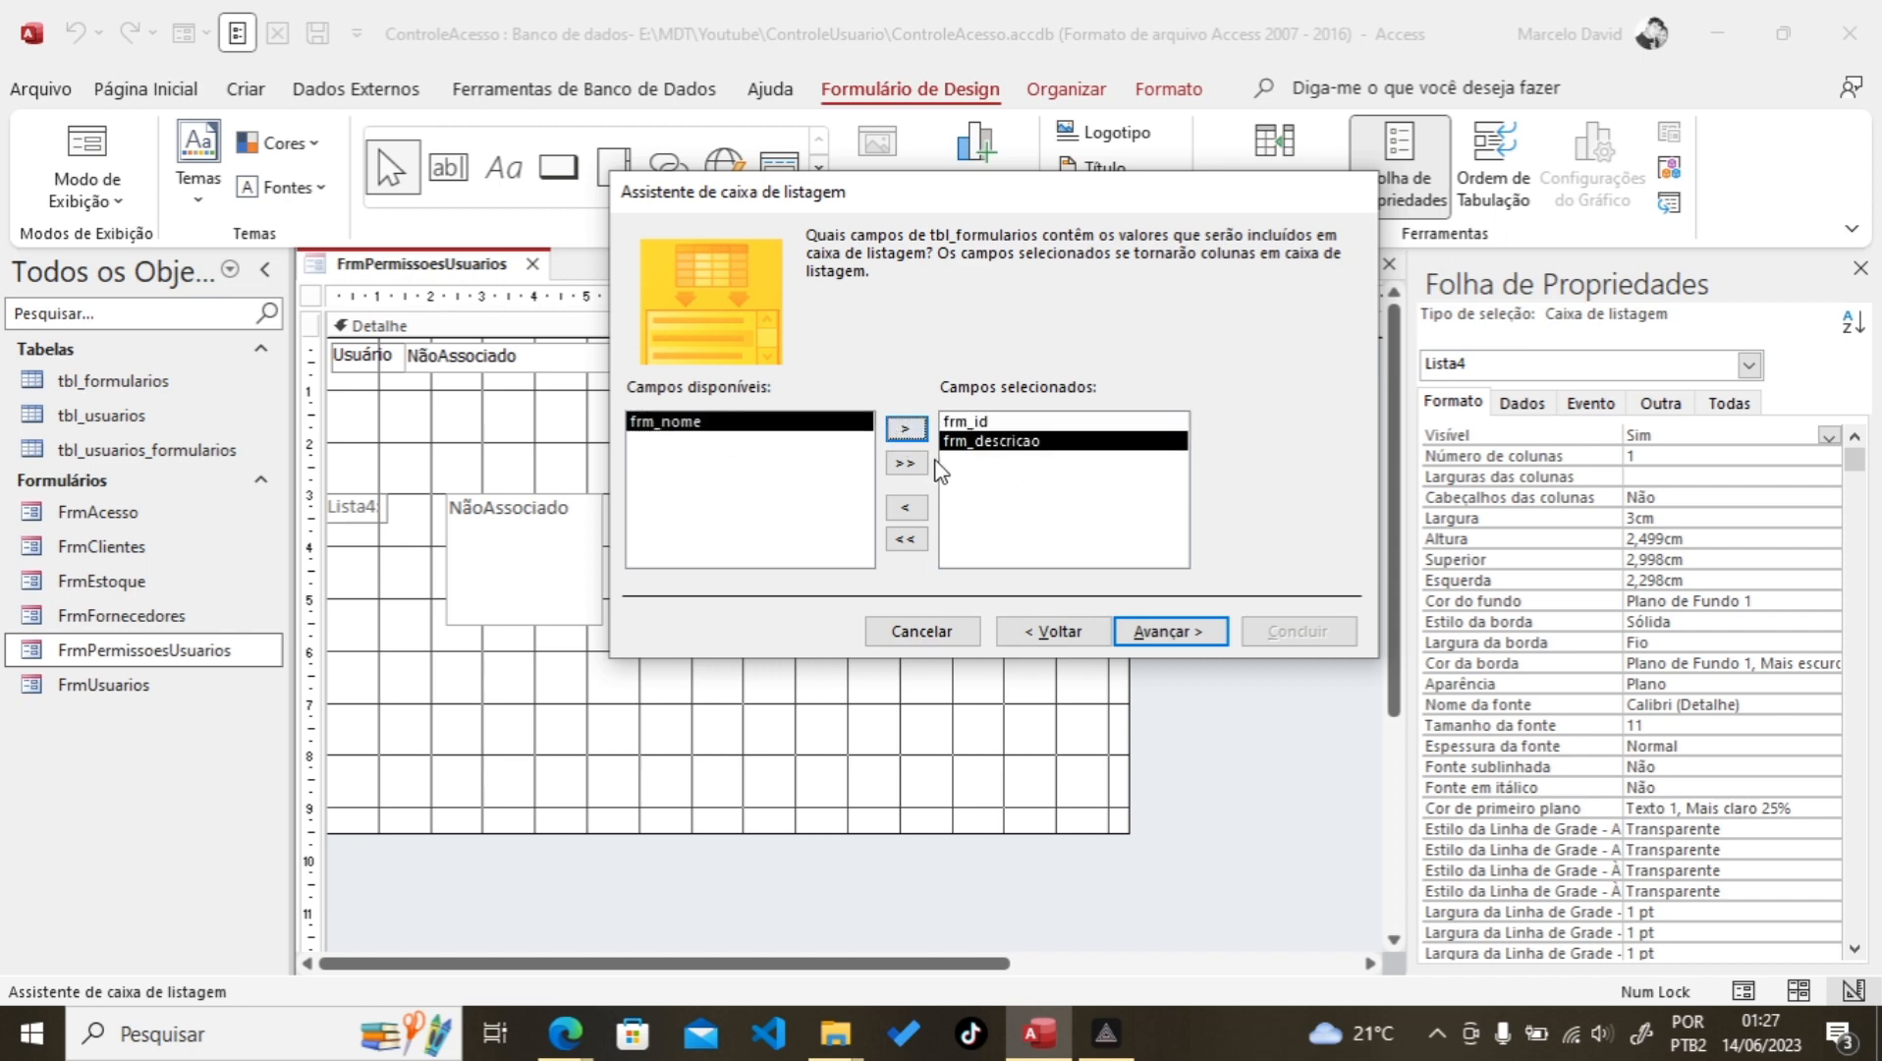
pyautogui.click(1157, 628)
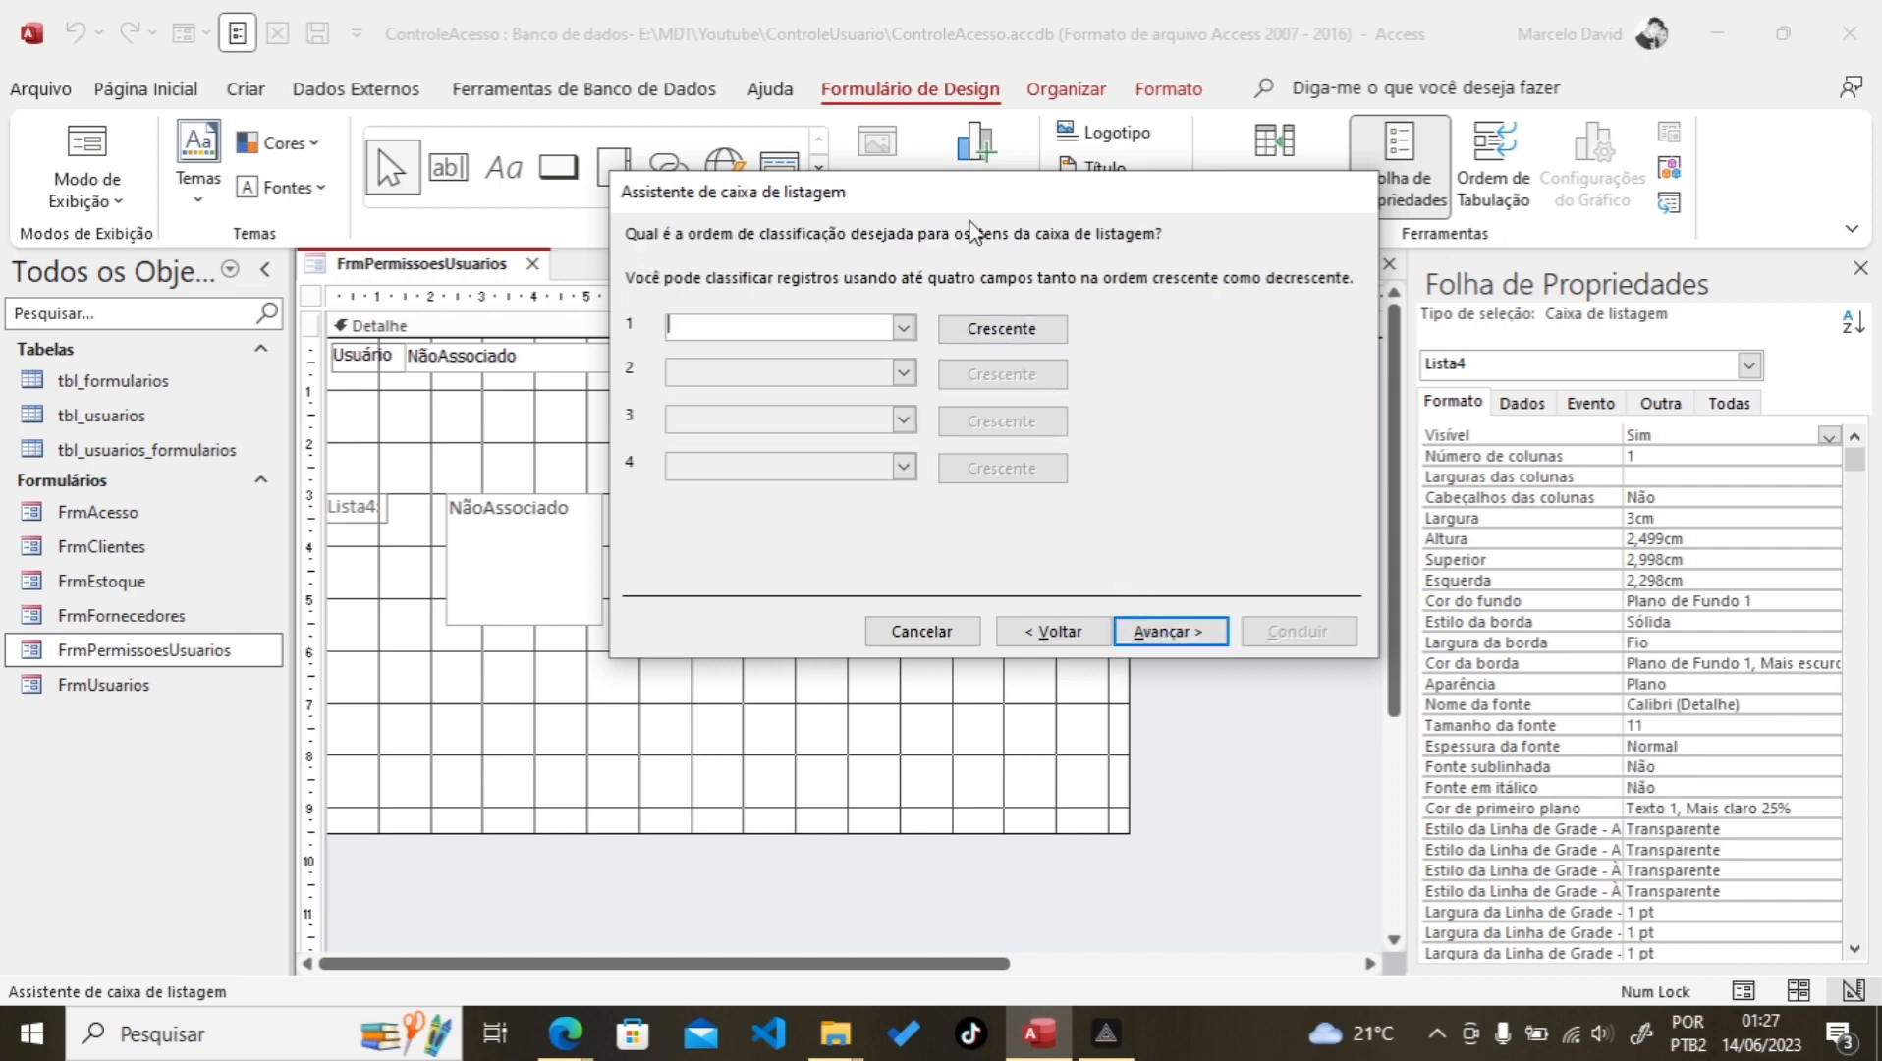
pyautogui.click(904, 328)
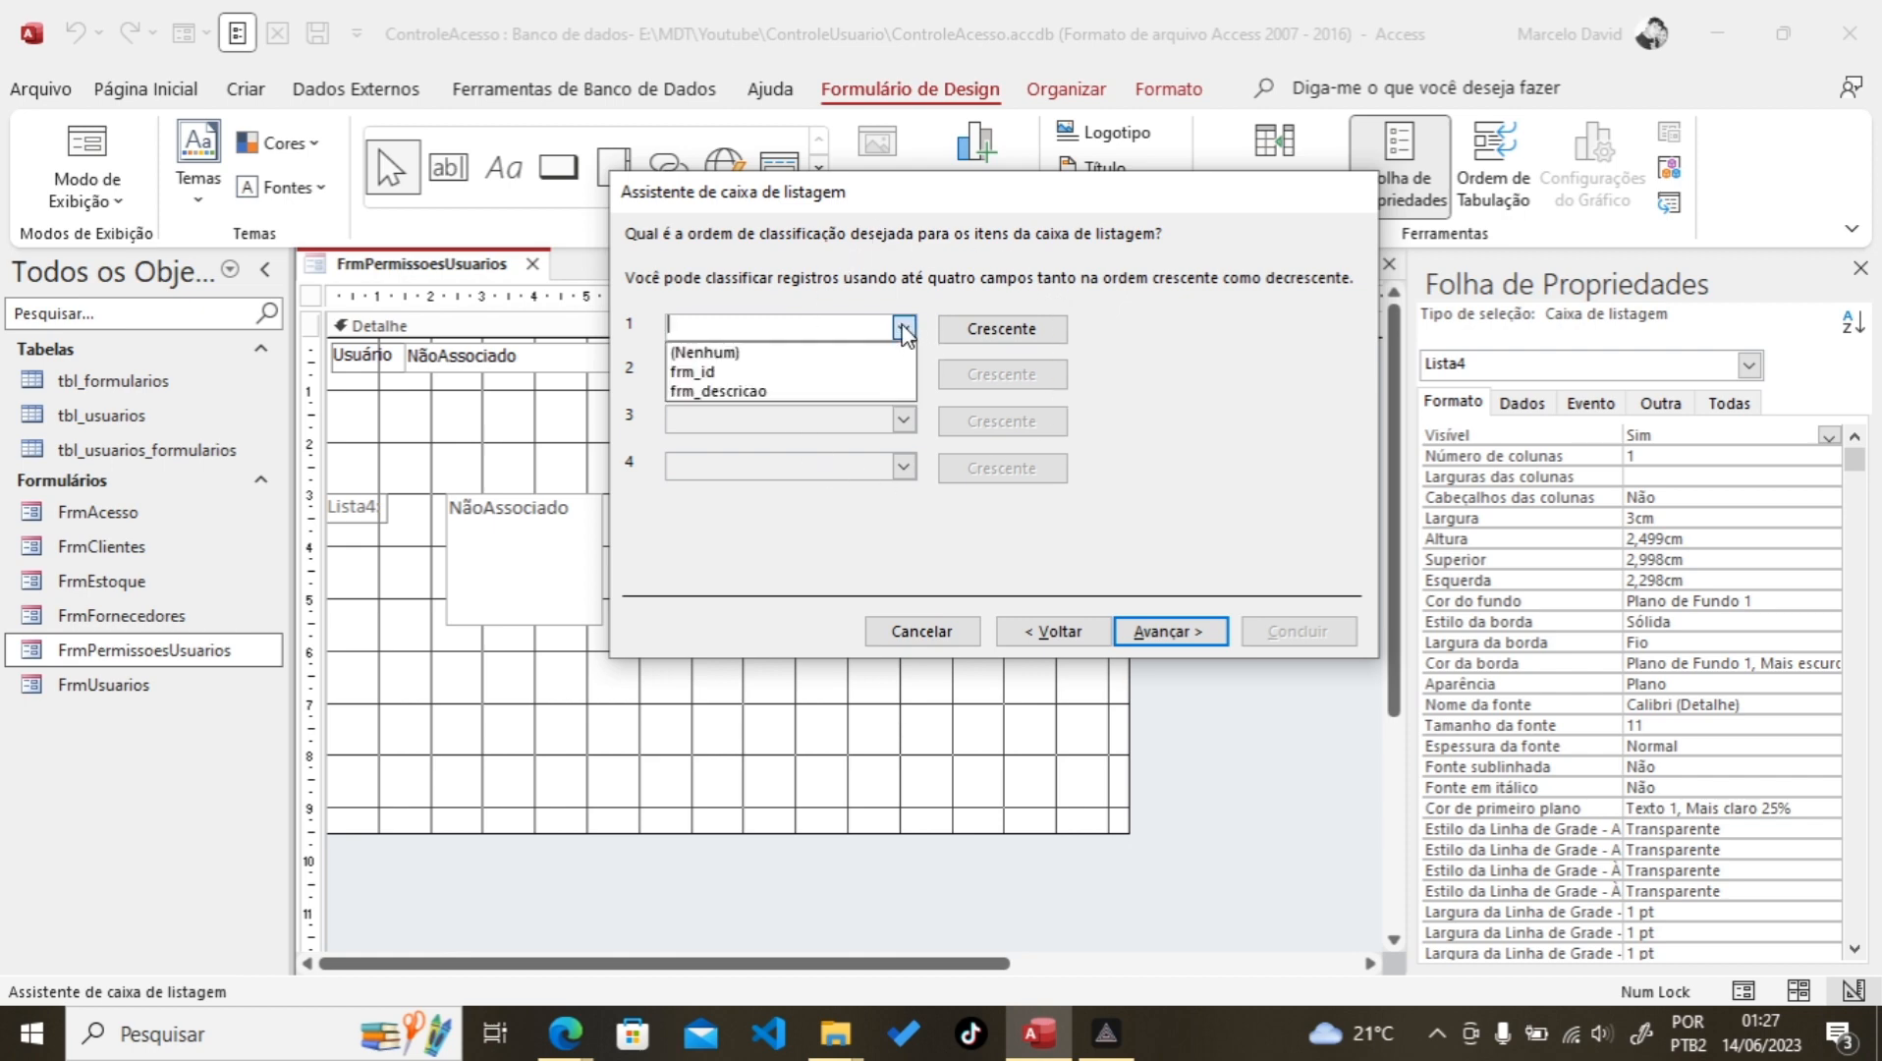
pyautogui.click(750, 392)
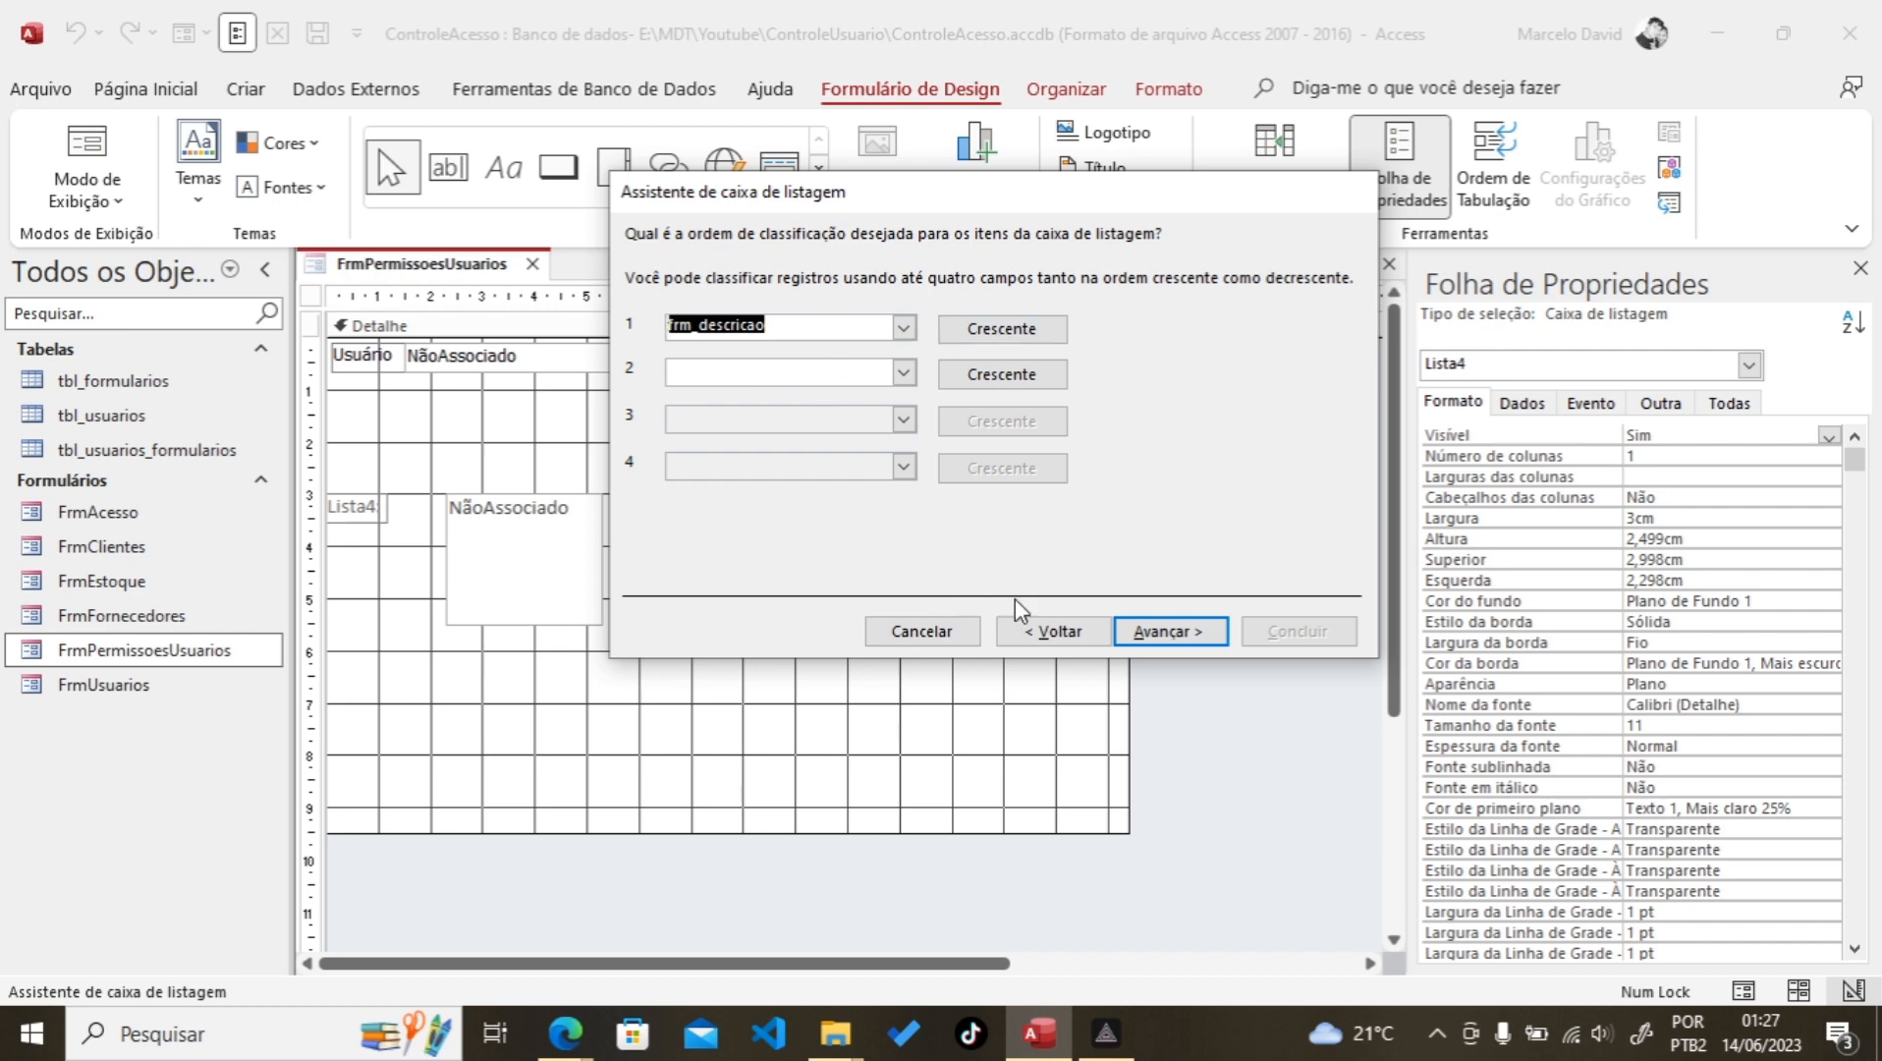
pyautogui.click(1167, 633)
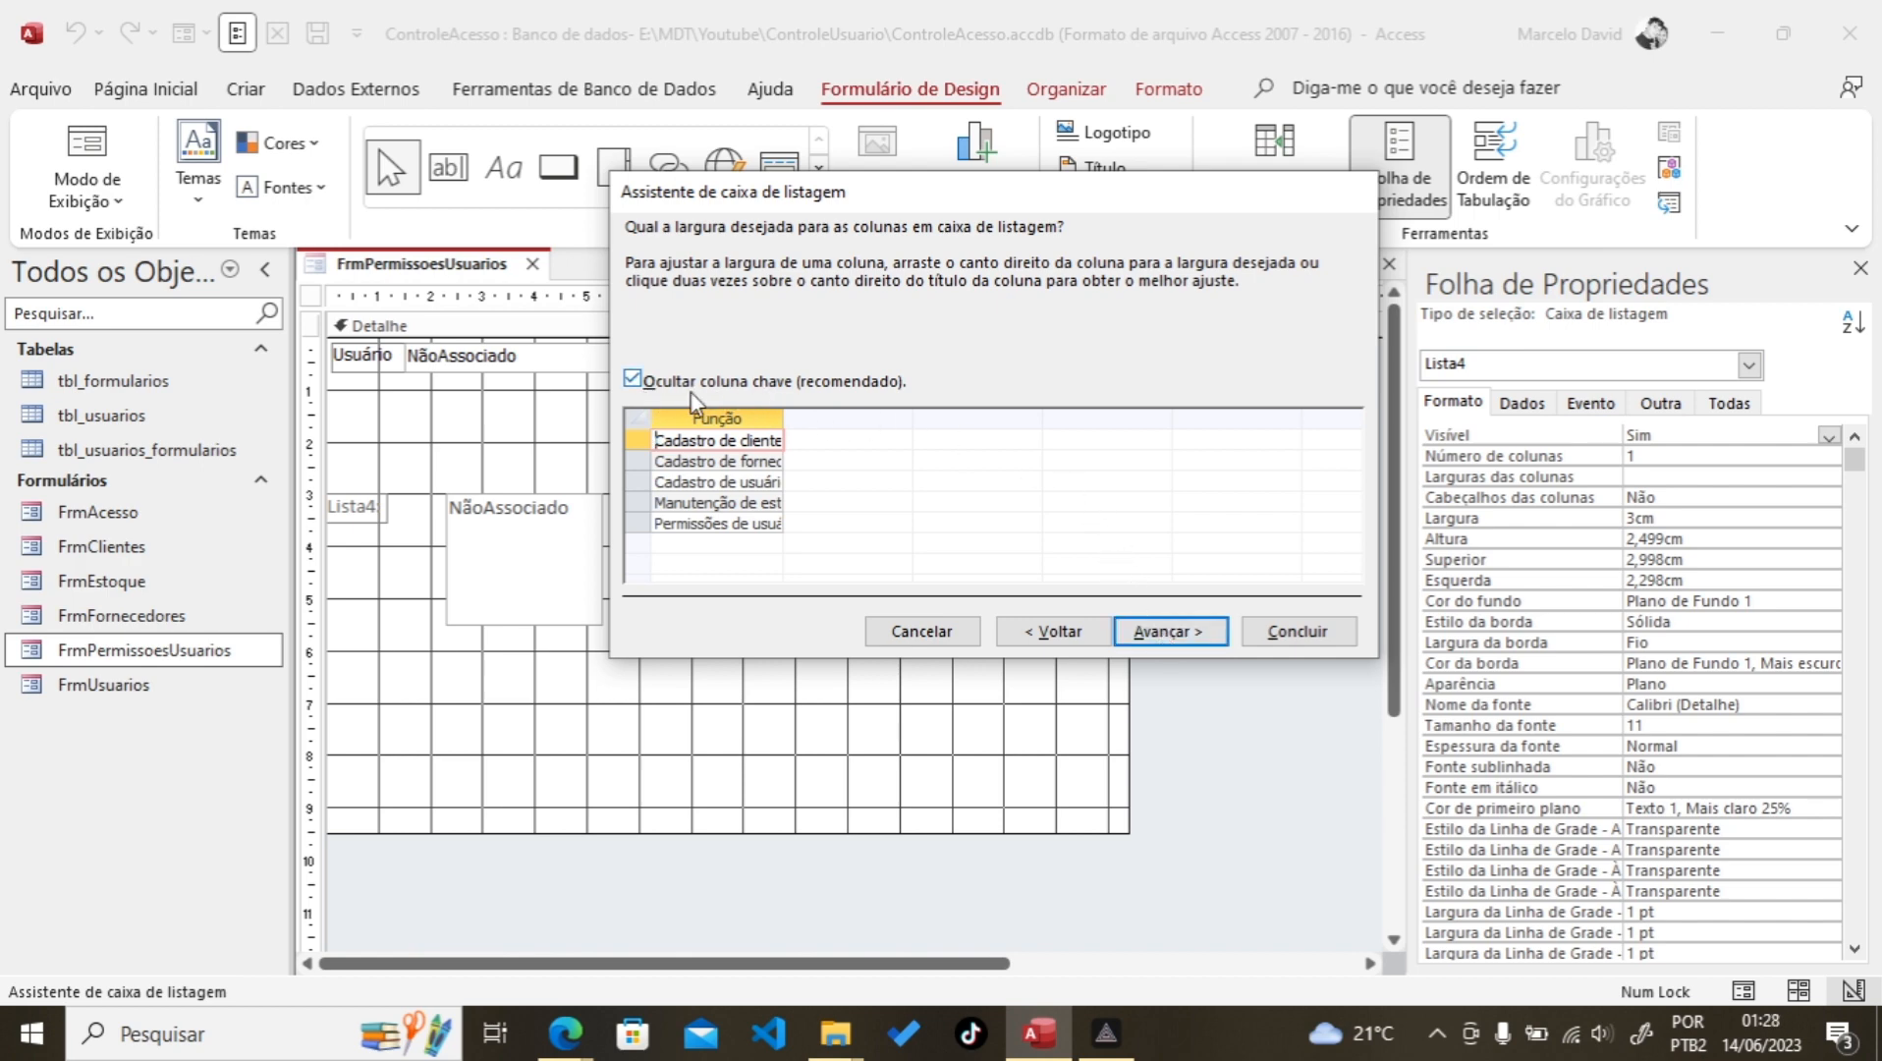
# Step: Keep the key column hidden, widen the column, and label it 'Formulários/Relatórios disponiveis'
pyautogui.click(634, 380)
pyautogui.click(633, 380)
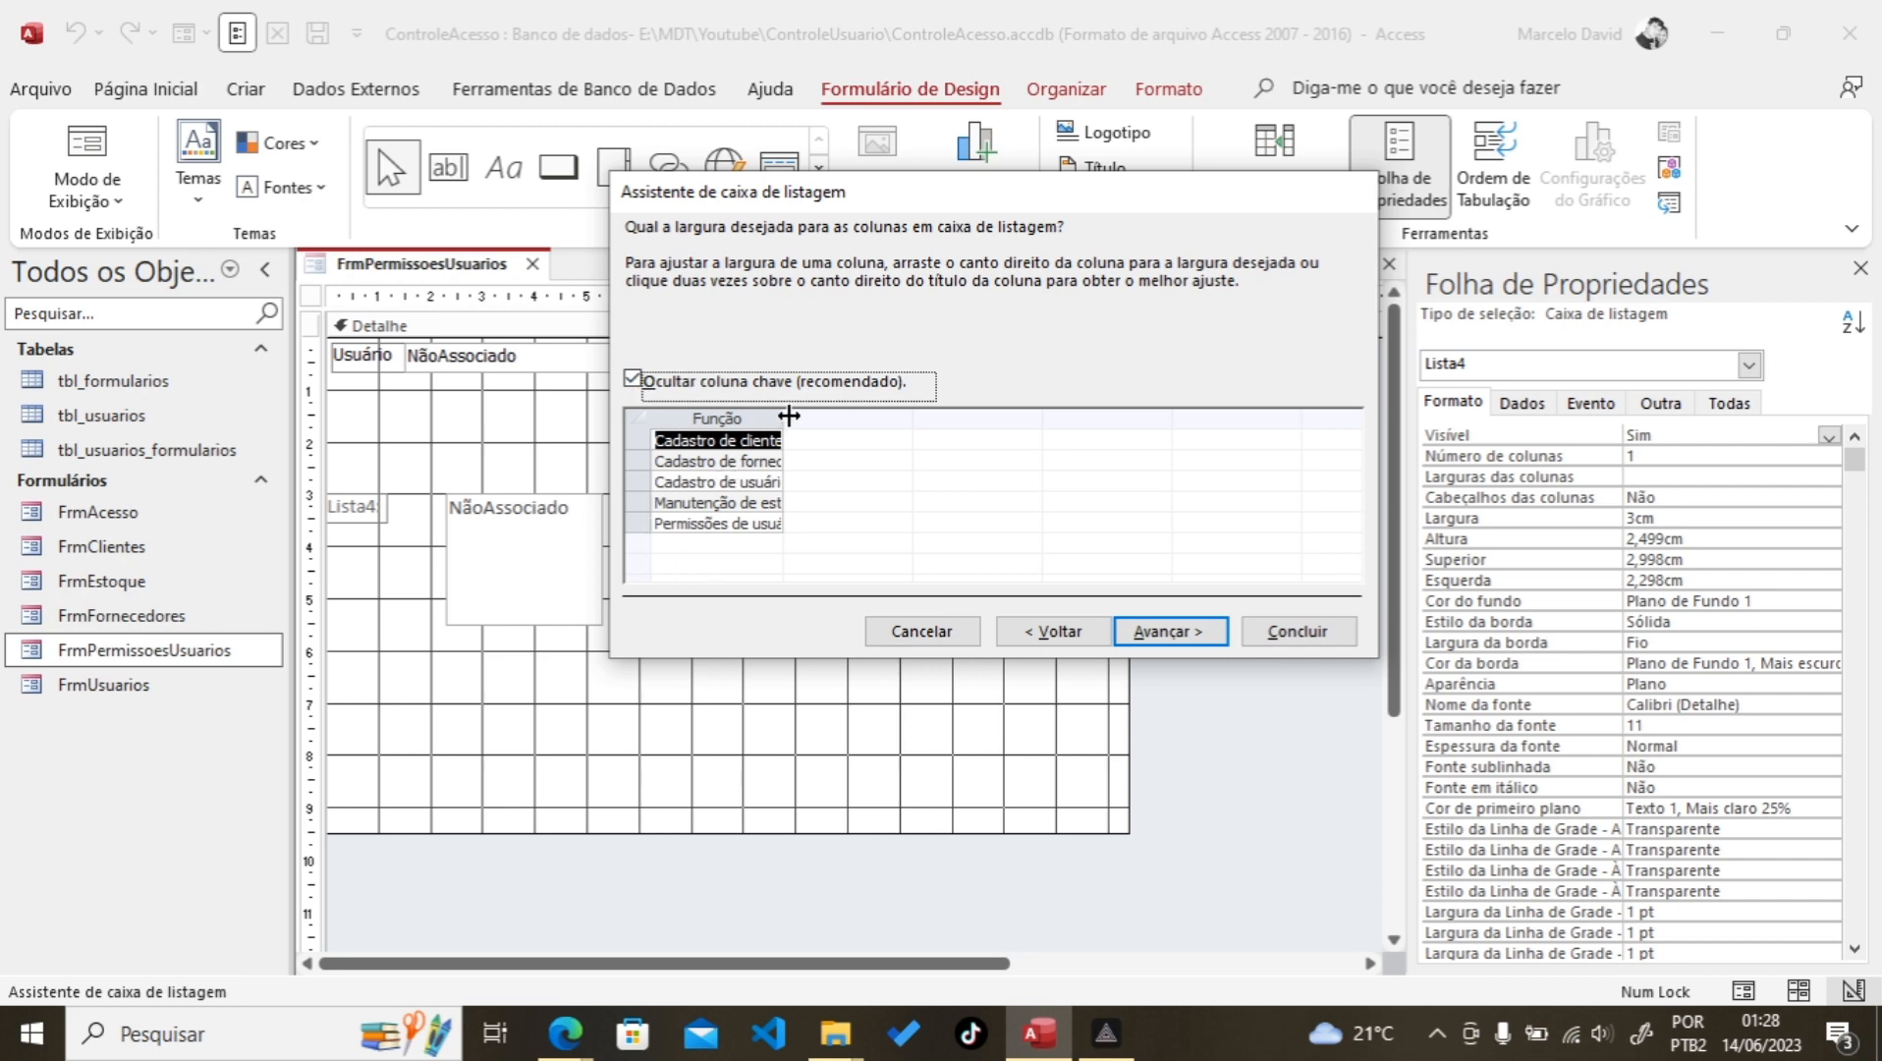
pyautogui.moveTo(785, 415); pyautogui.dragTo(983, 406)
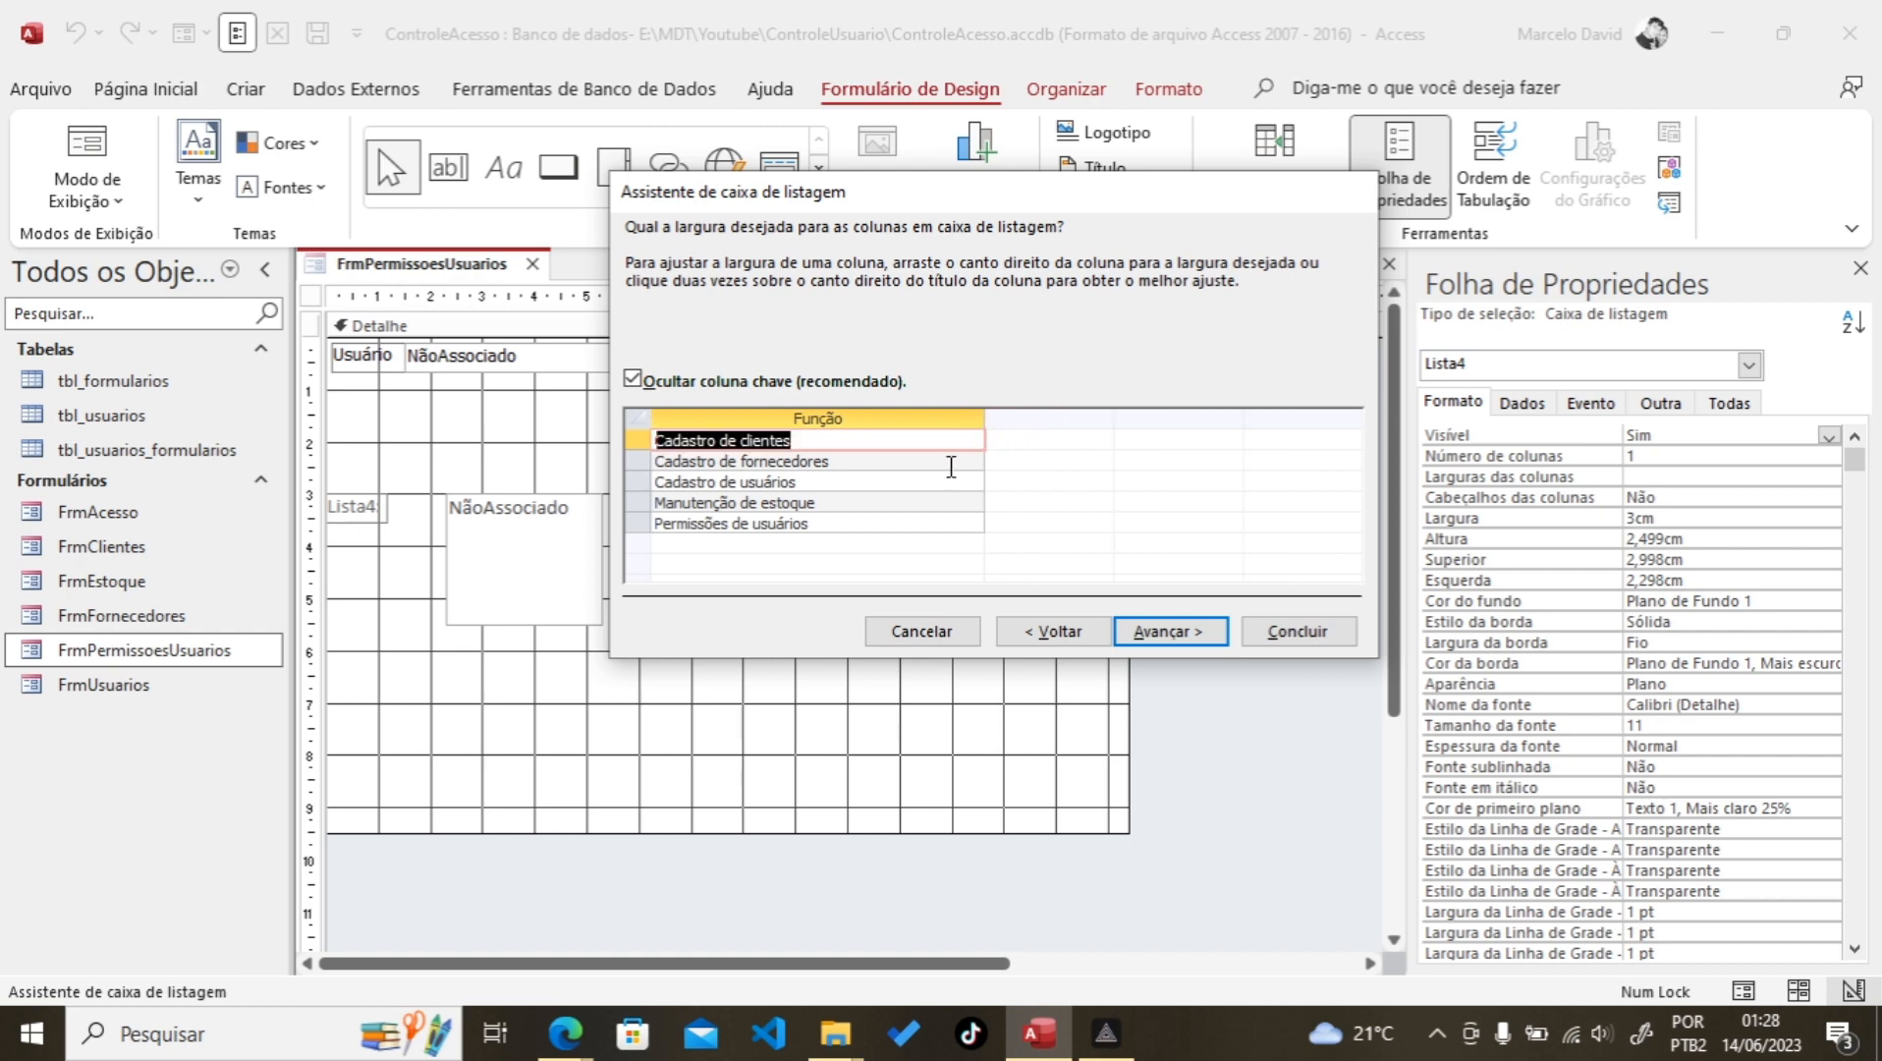
pyautogui.click(1161, 637)
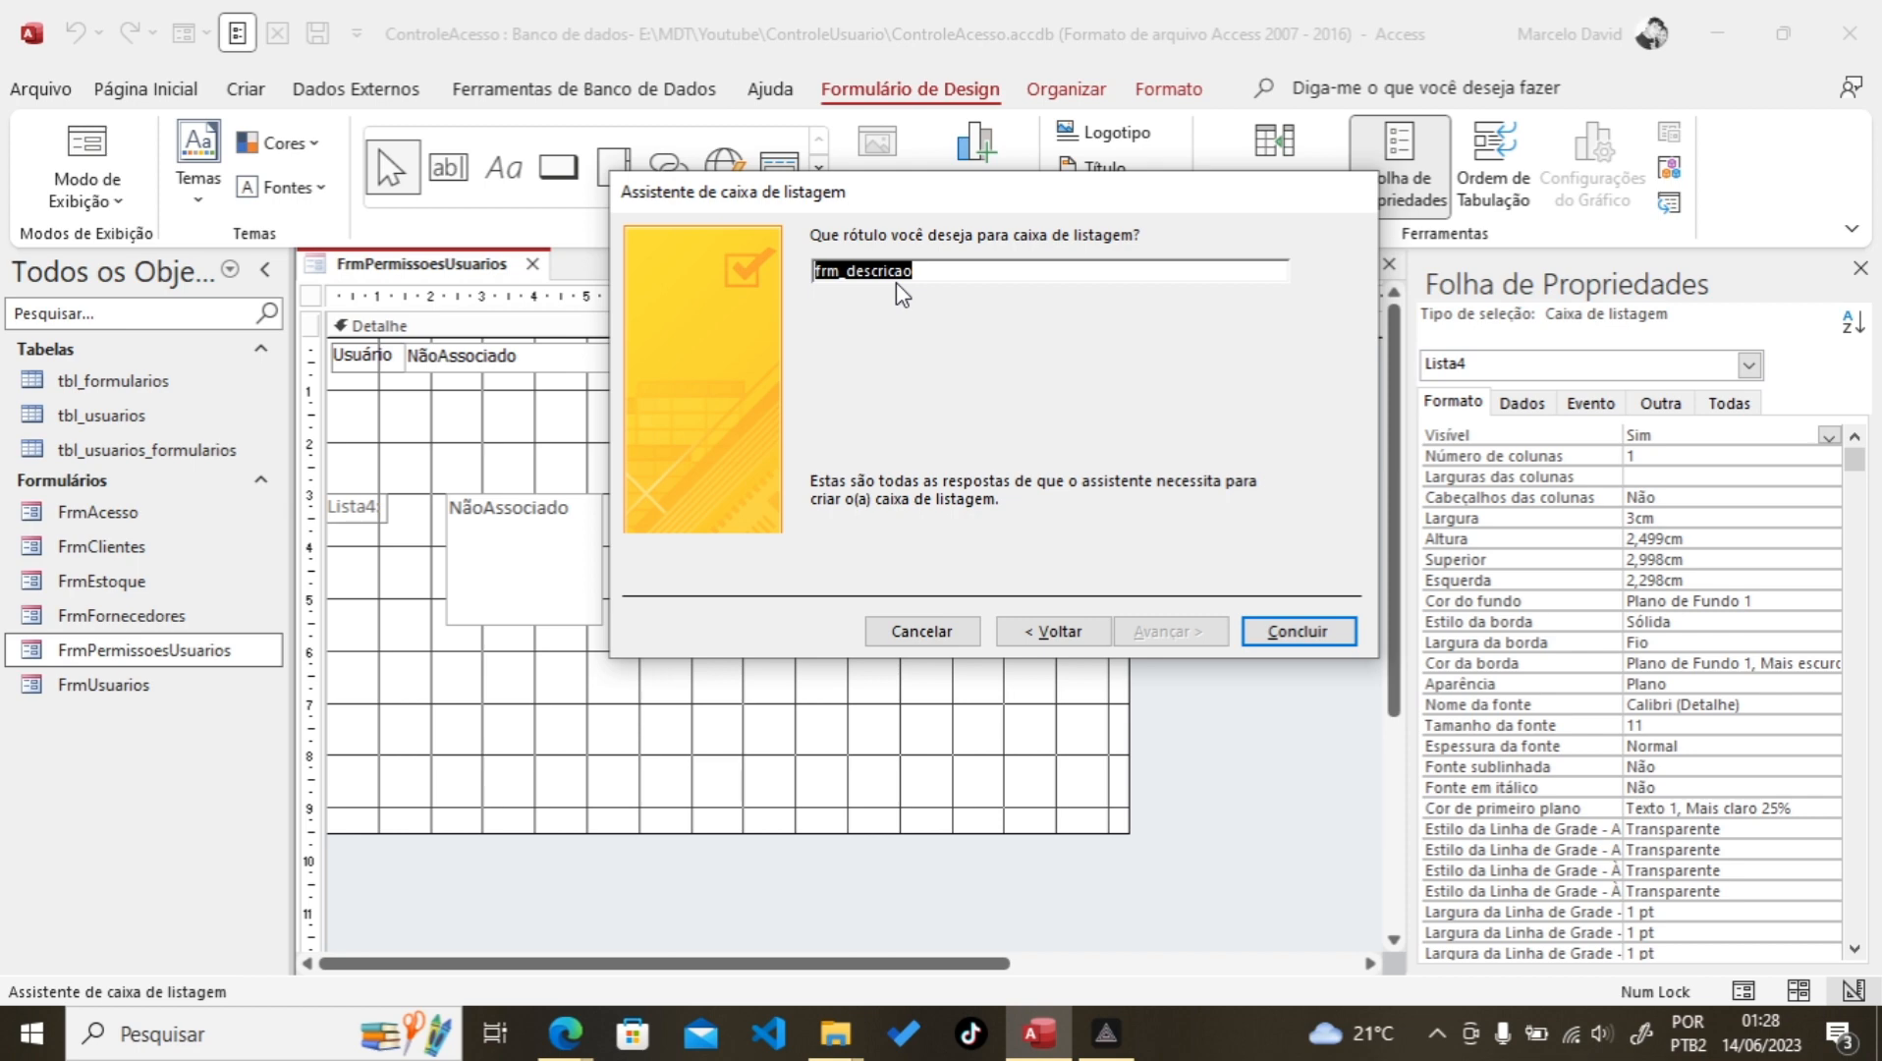
pyautogui.write('L')
pyautogui.press('BackSpace')
pyautogui.write('Fo')
pyautogui.write('rmulários/Relatórios')
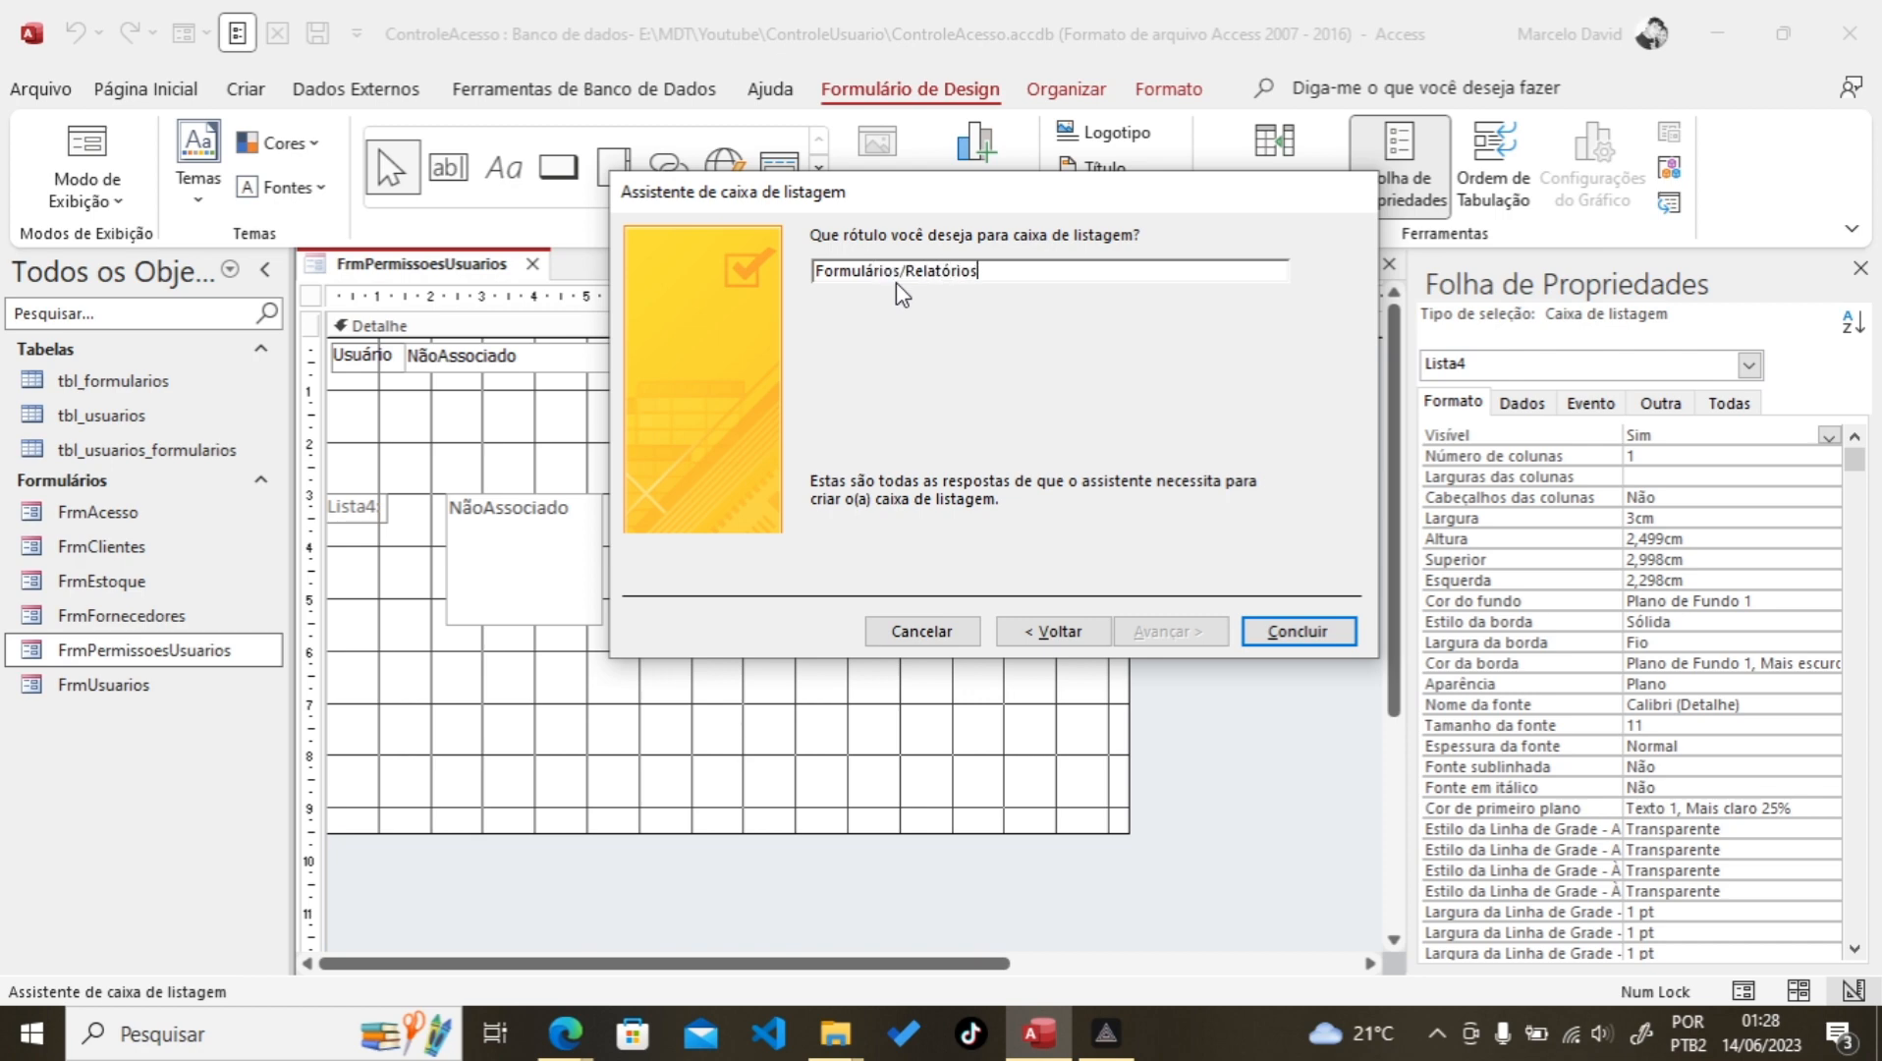
pyautogui.write(' dispo')
pyautogui.write('ni')
pyautogui.write('veis')
pyautogui.click(1308, 634)
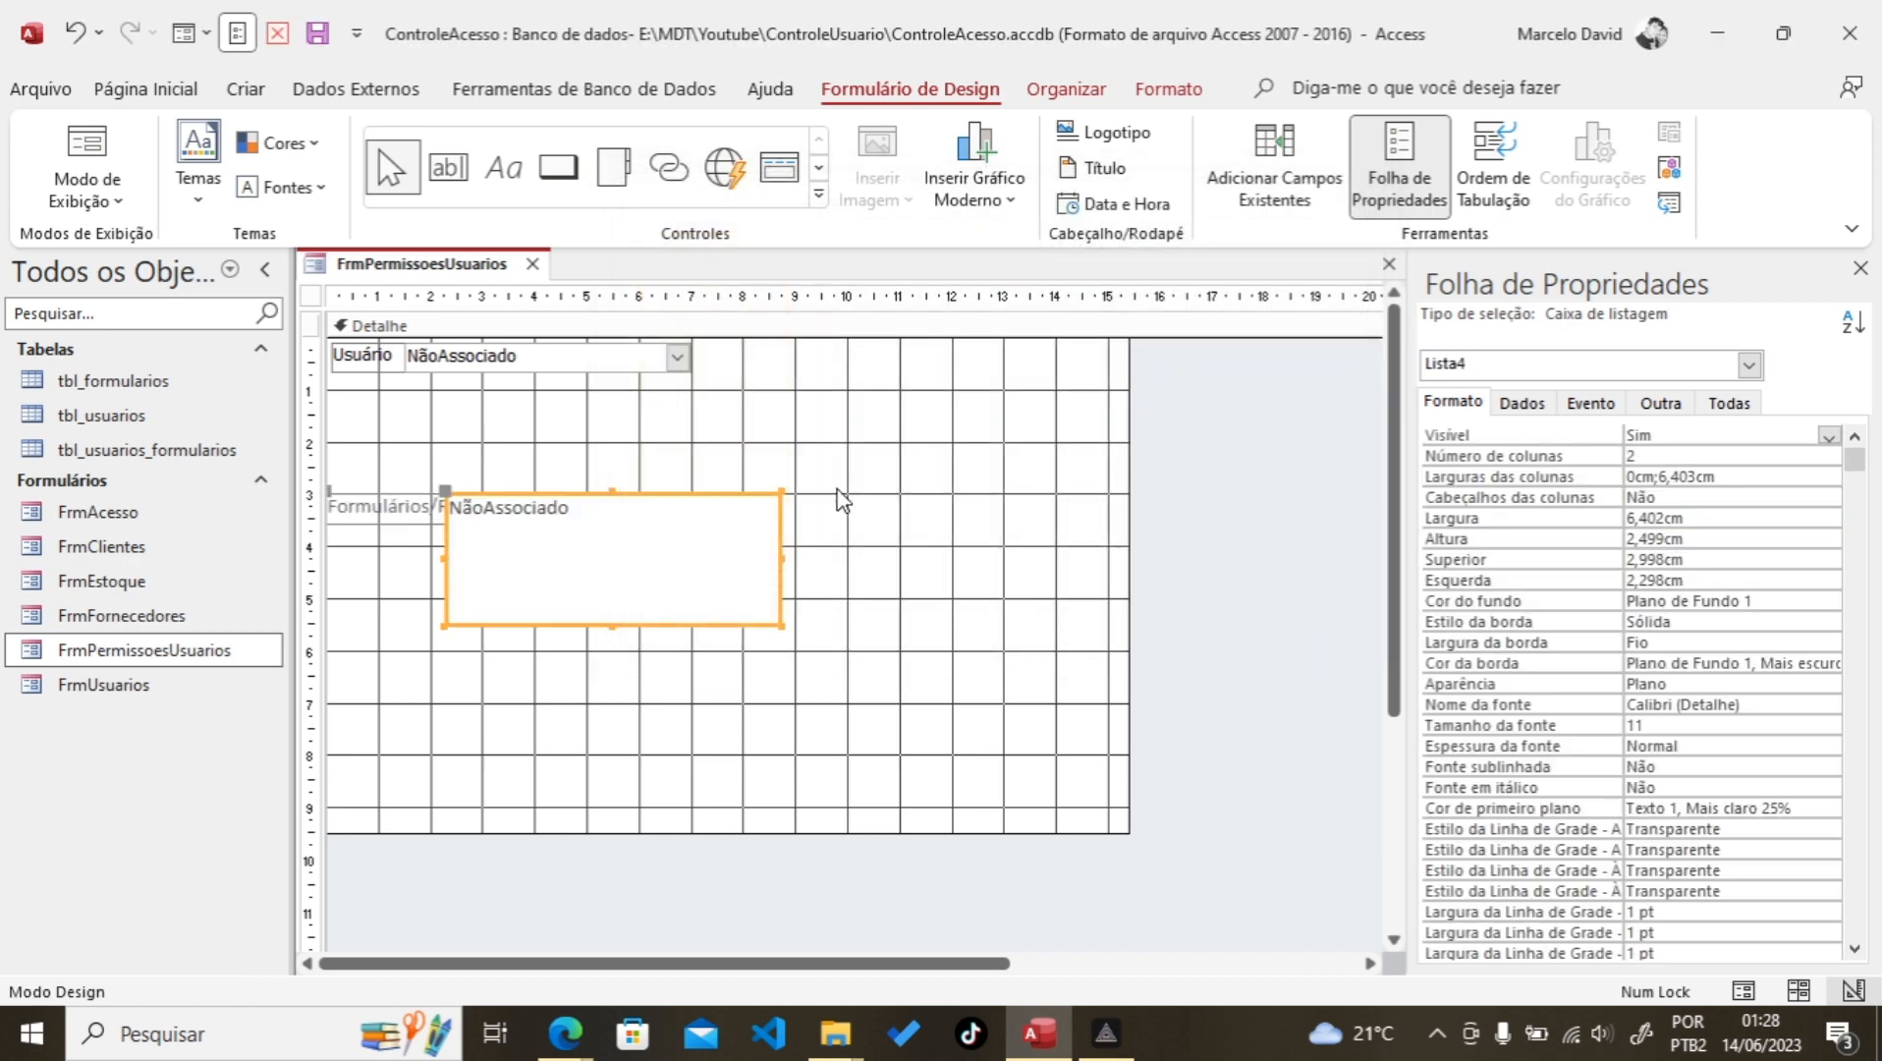
# Step: Move the Formulários/Relatórios disponíveis label up under the Usuário combo
pyautogui.click(356, 513)
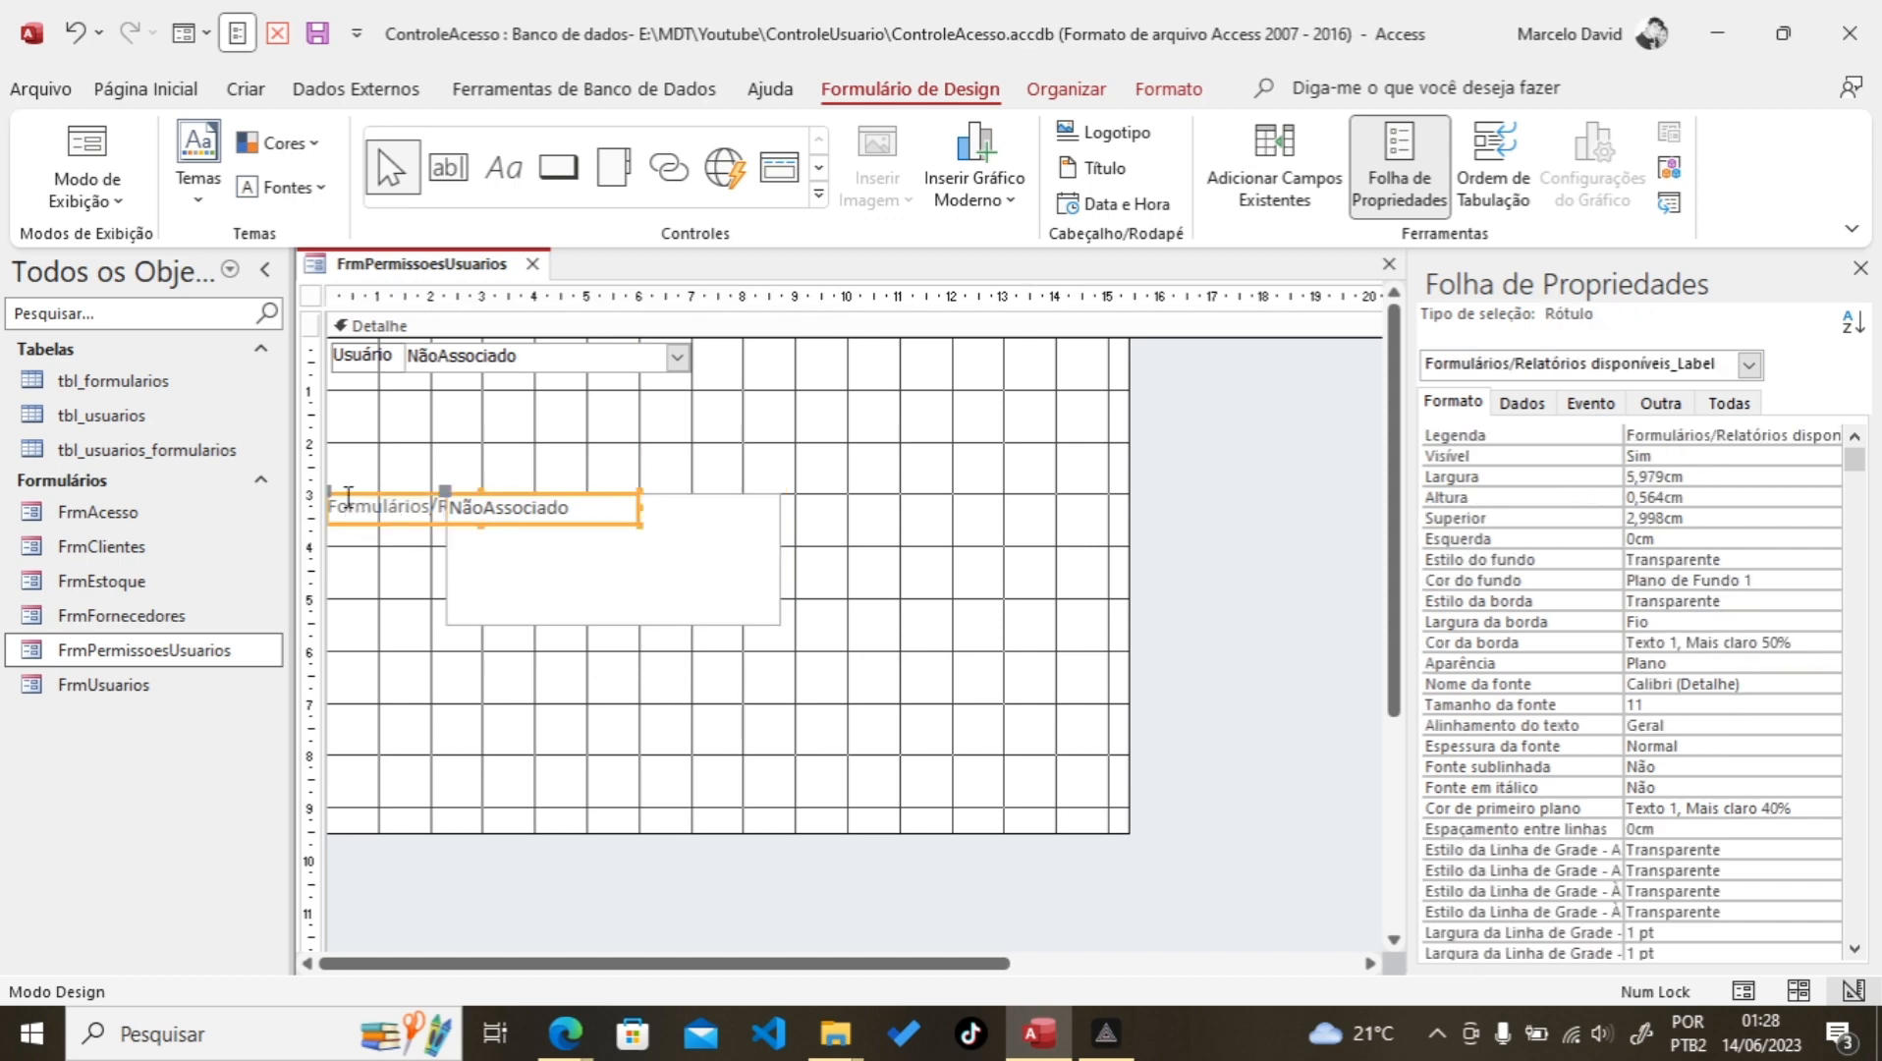
pyautogui.moveTo(326, 488); pyautogui.dragTo(336, 383)
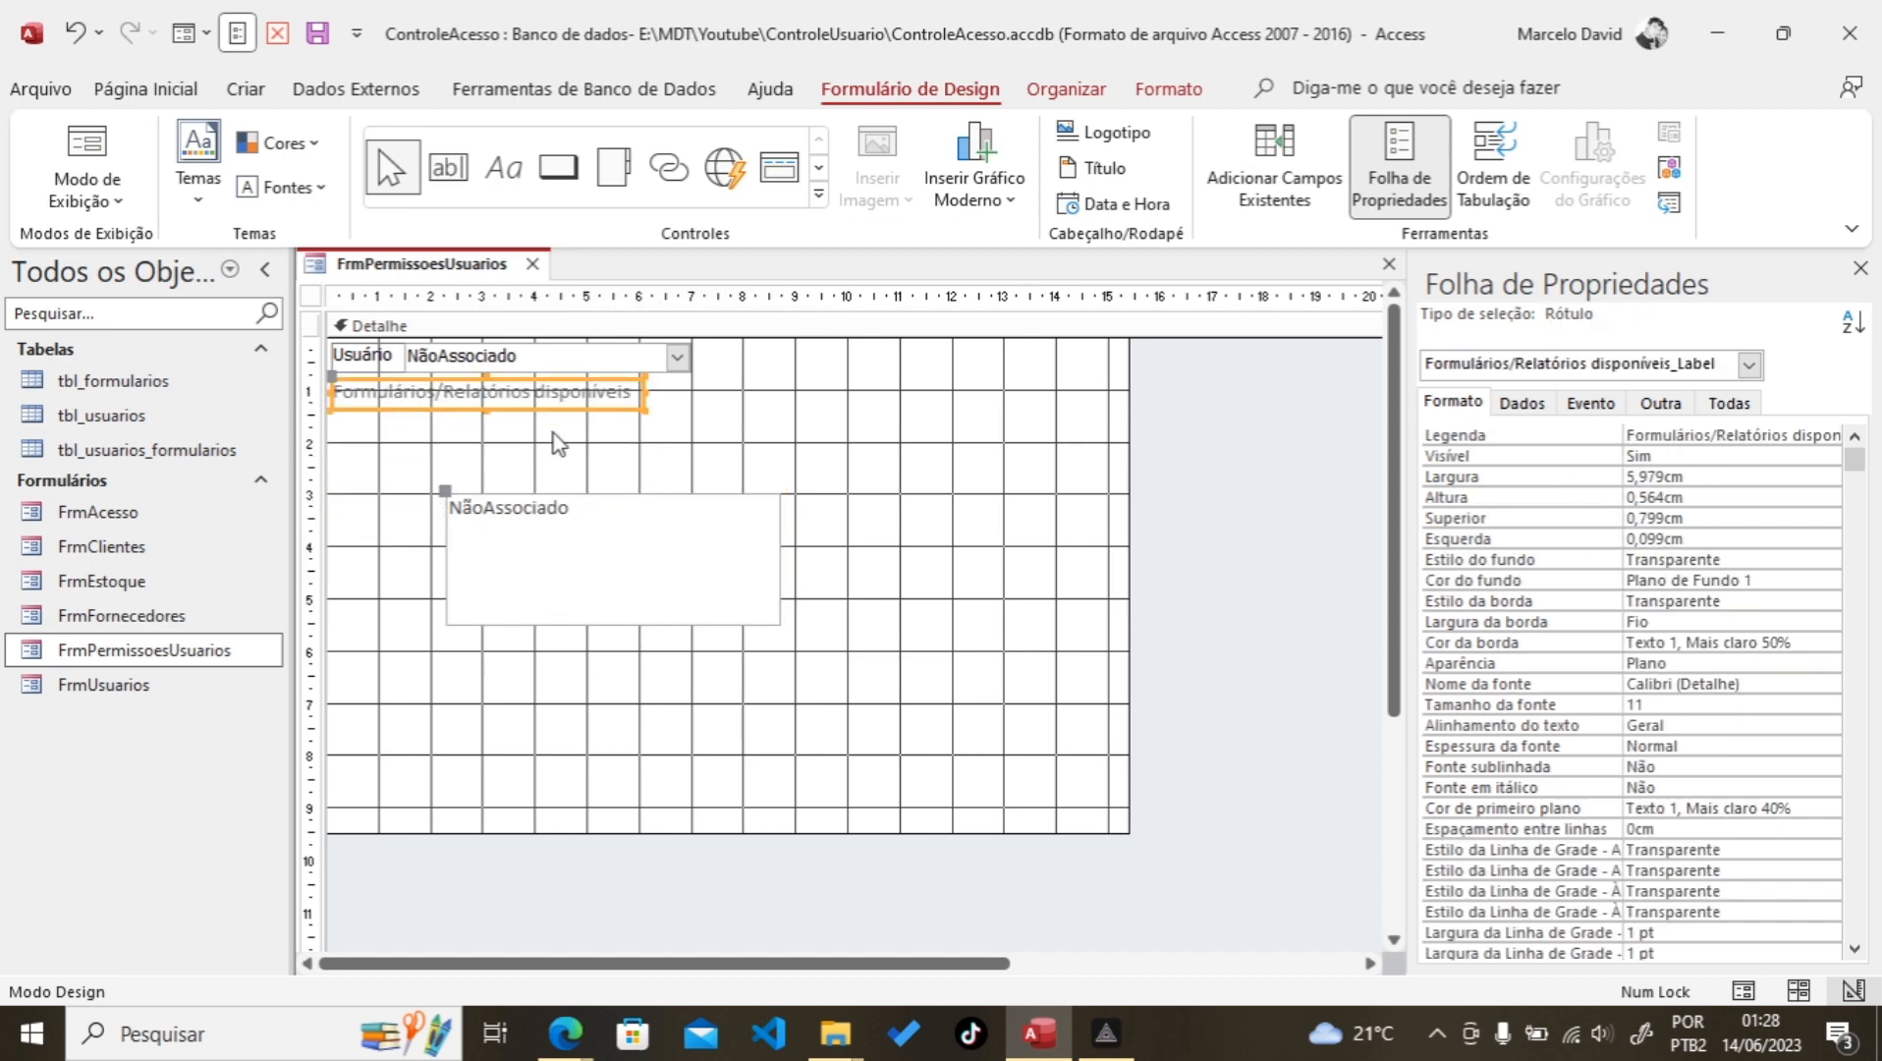
pyautogui.click(627, 446)
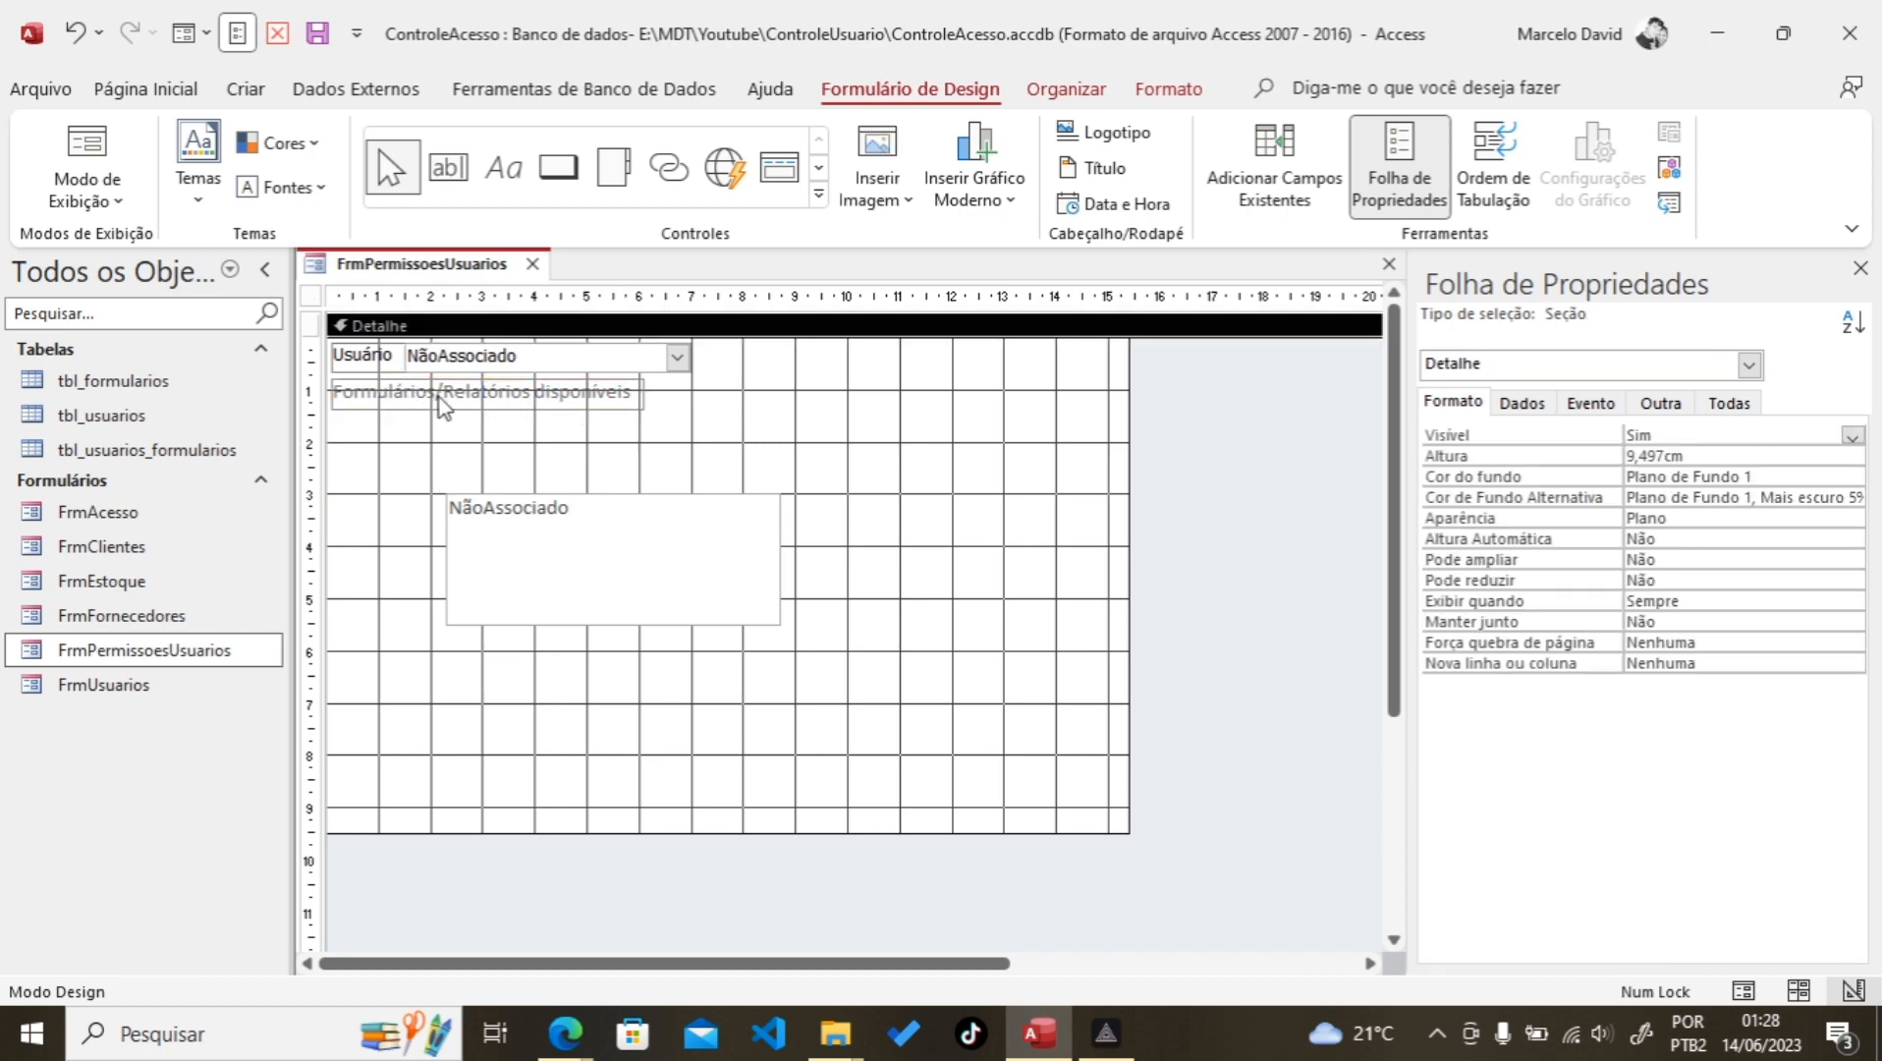
# Step: Format the label as Tahoma 10 with white text on a blue background
pyautogui.click(497, 396)
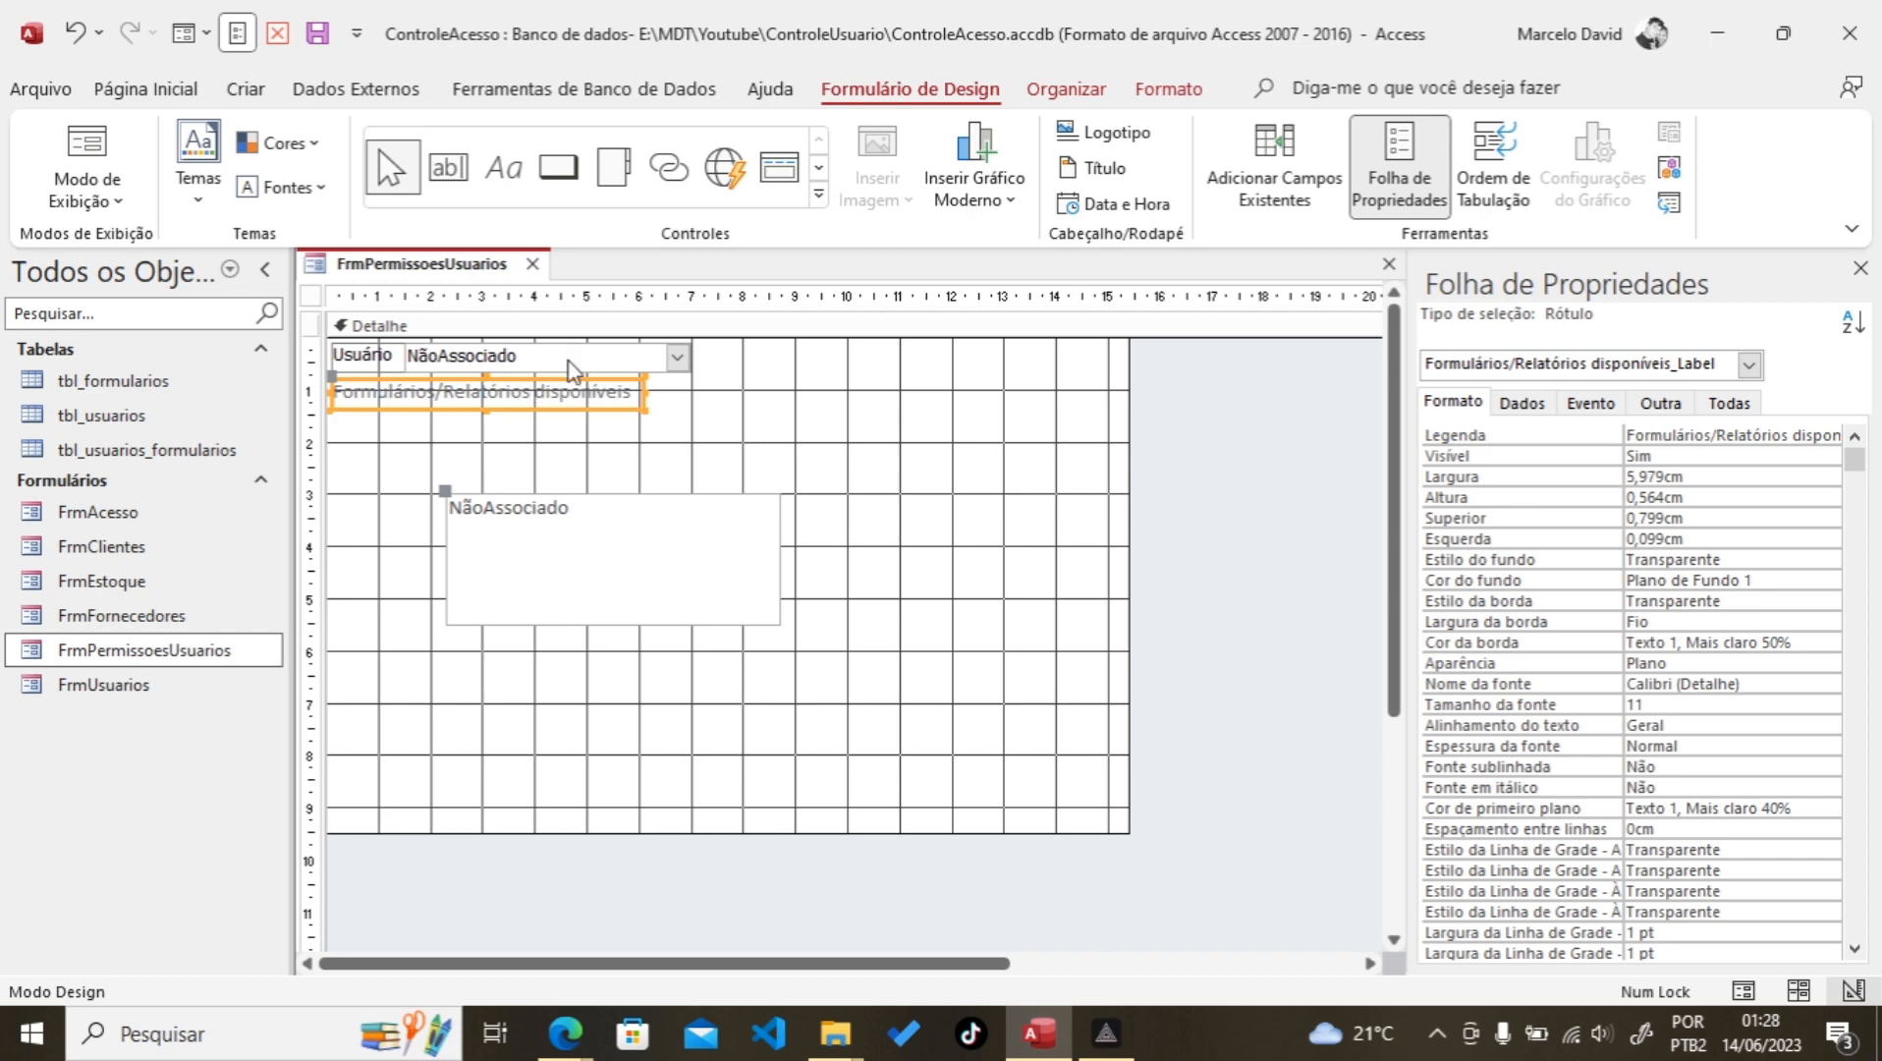
pyautogui.click(143, 90)
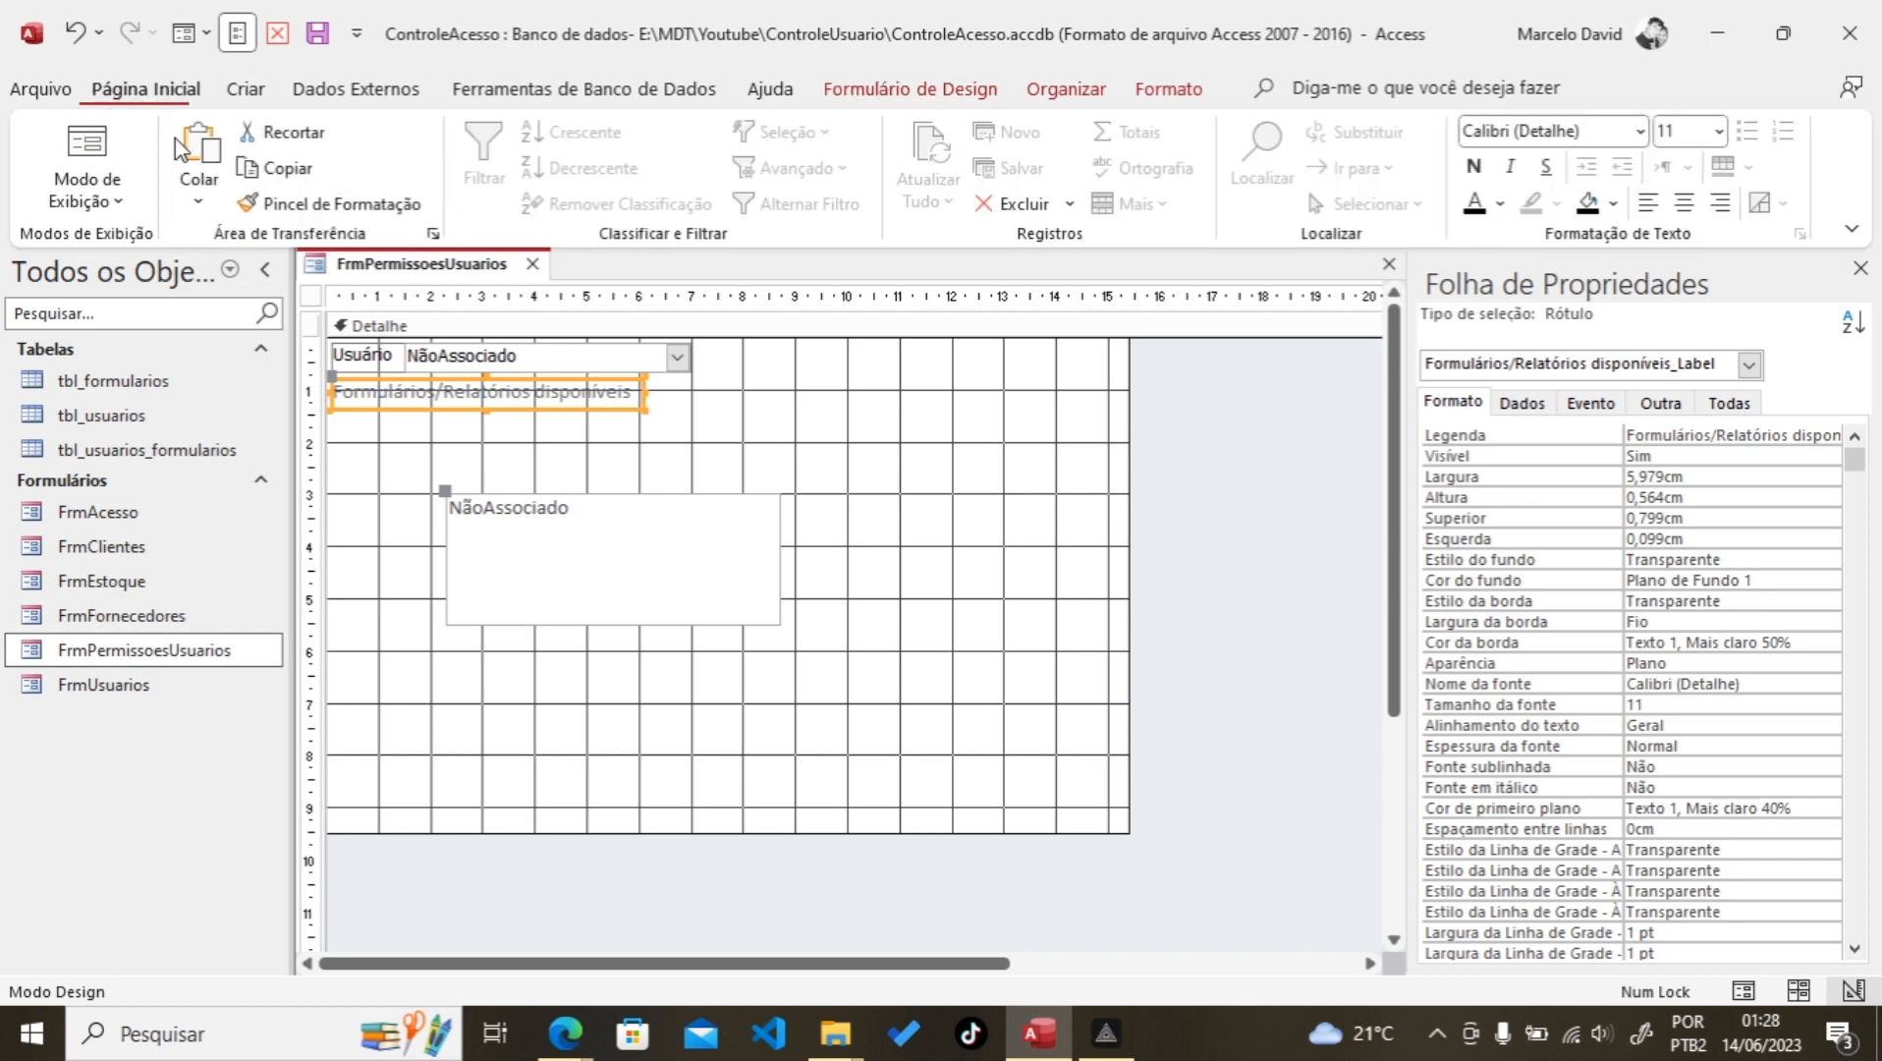
pyautogui.click(1491, 131)
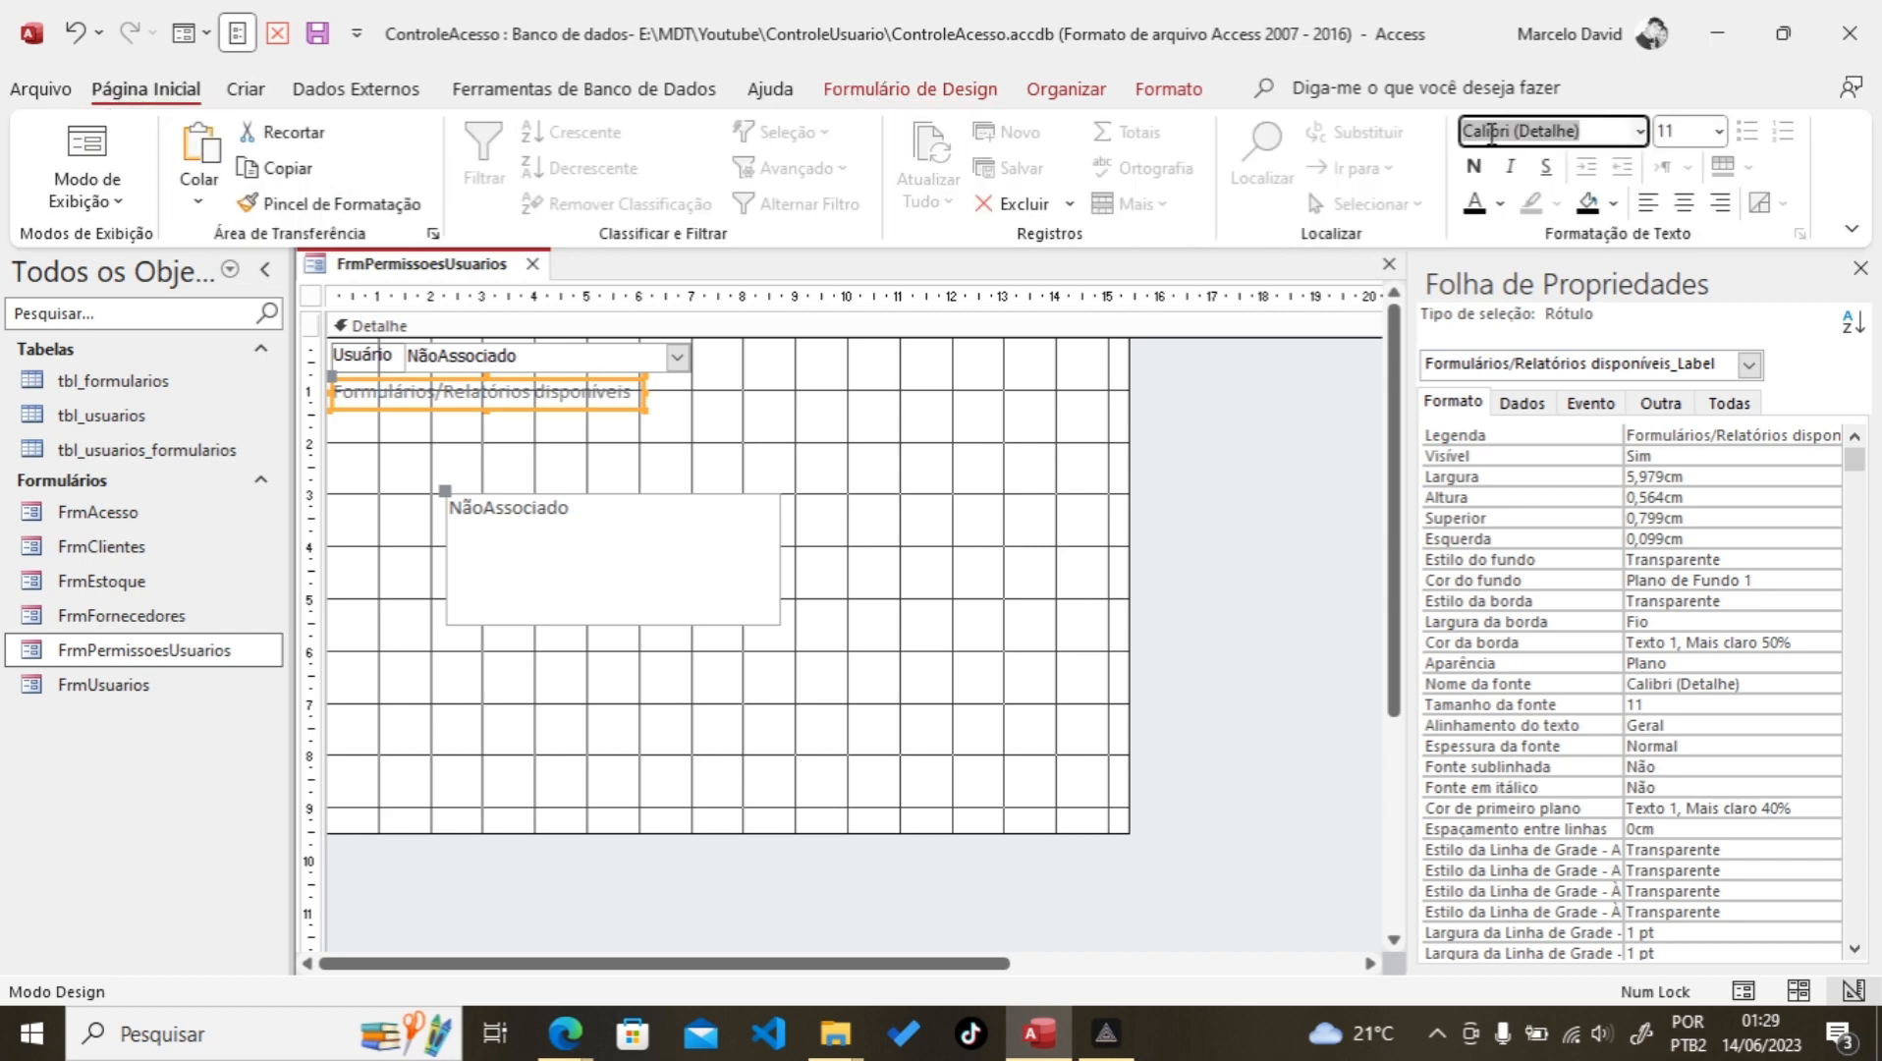
pyautogui.write('Tahoma')
pyautogui.press('Tab')
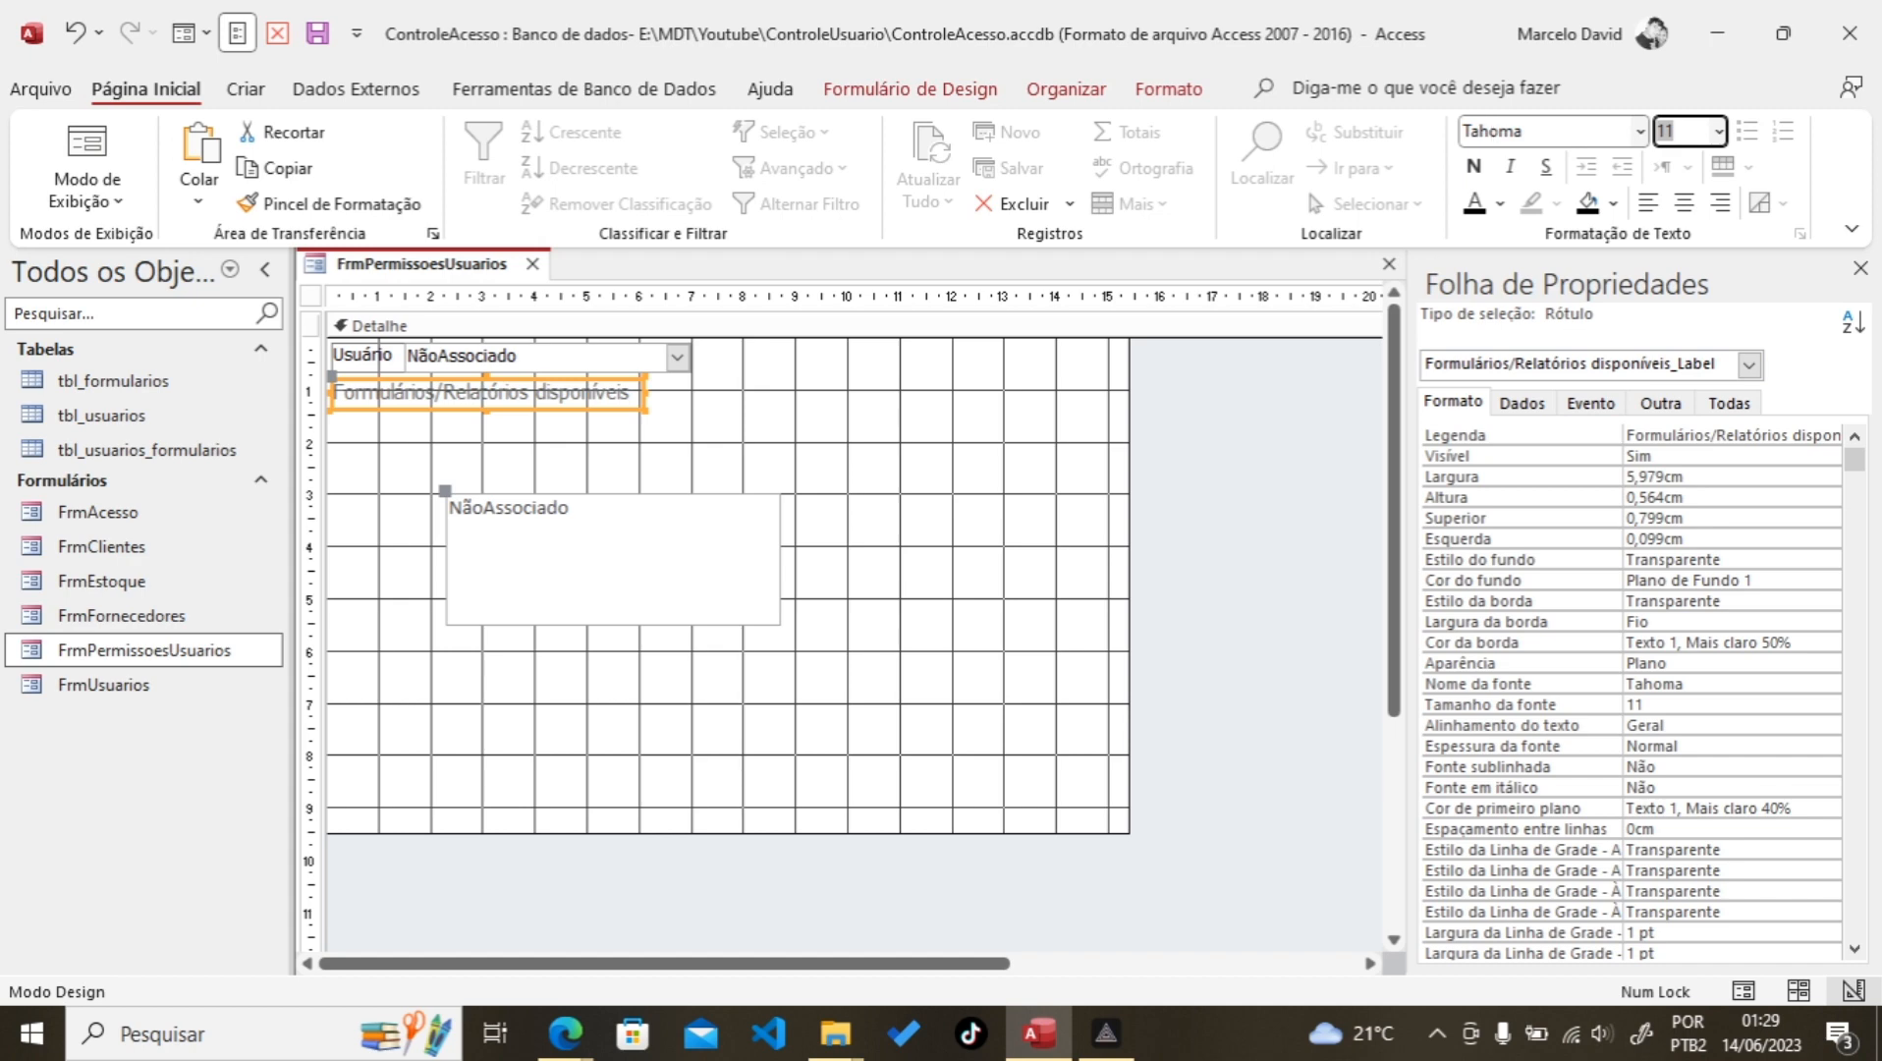
pyautogui.write('10')
pyautogui.press('Return')
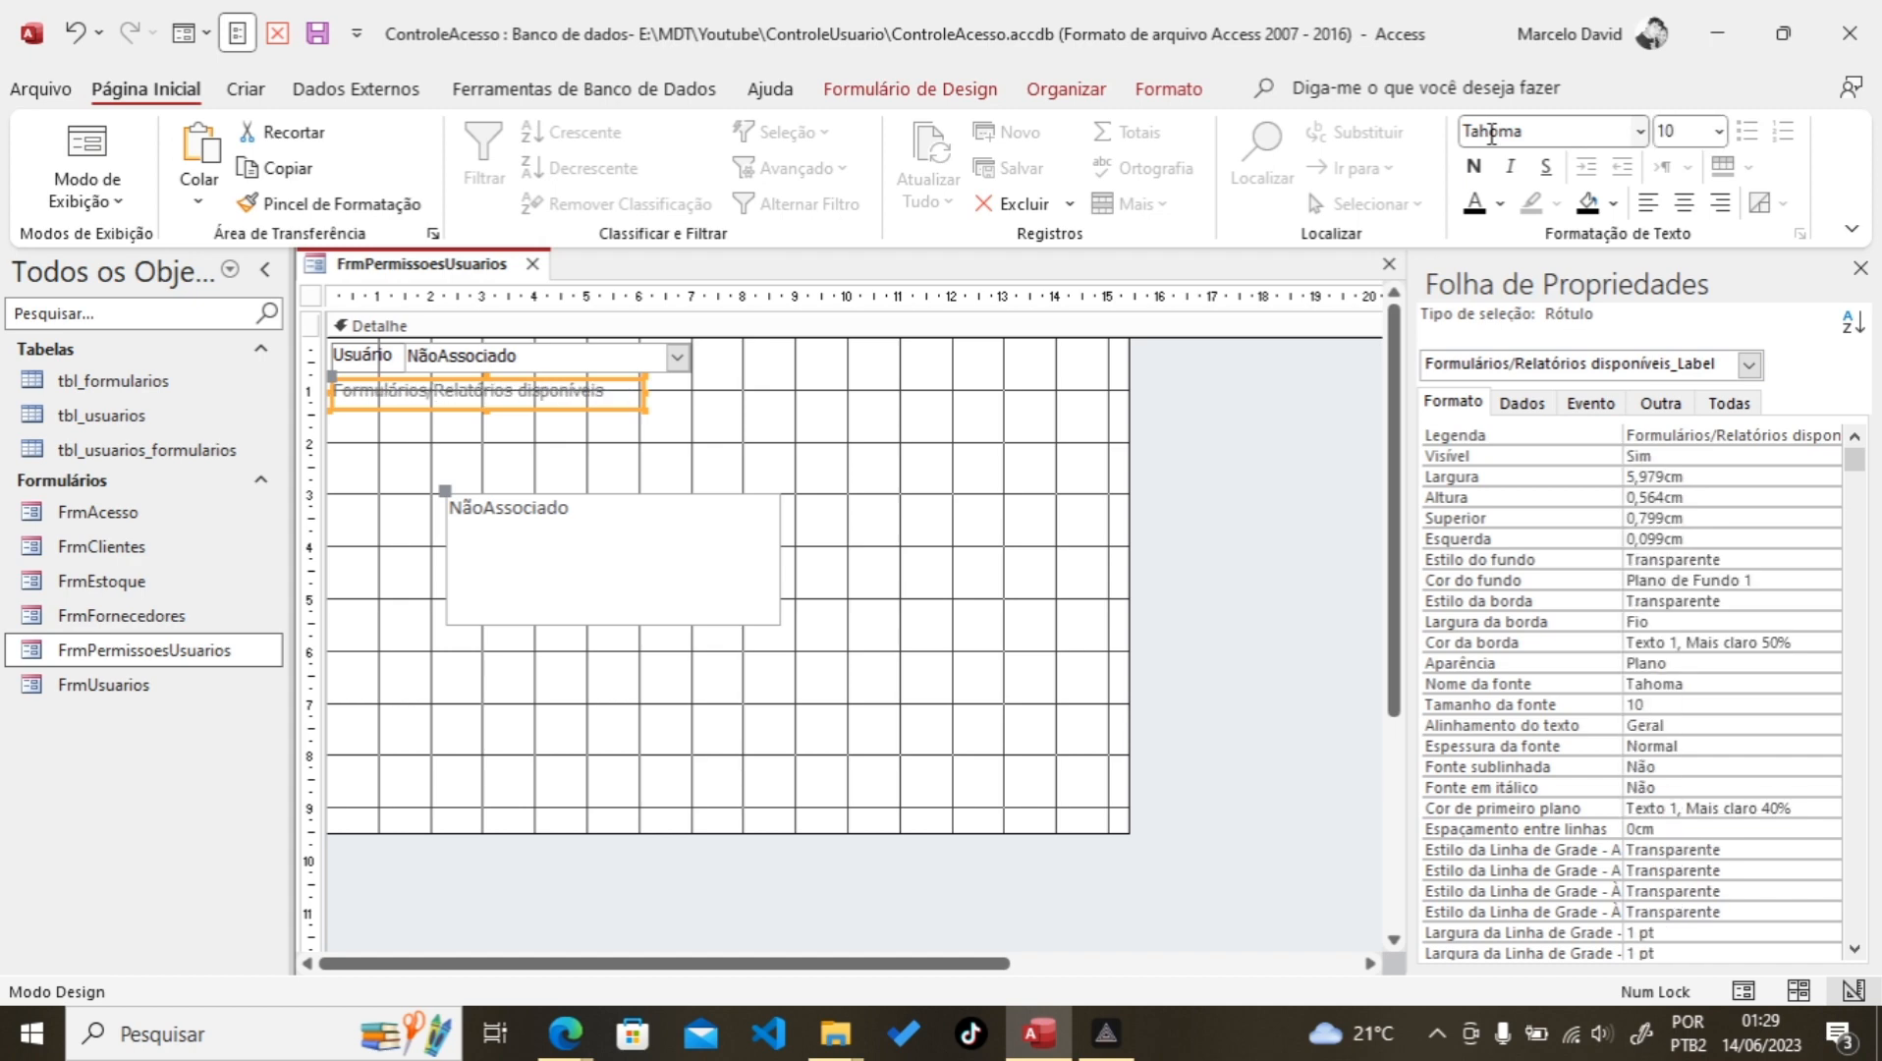
pyautogui.click(1613, 206)
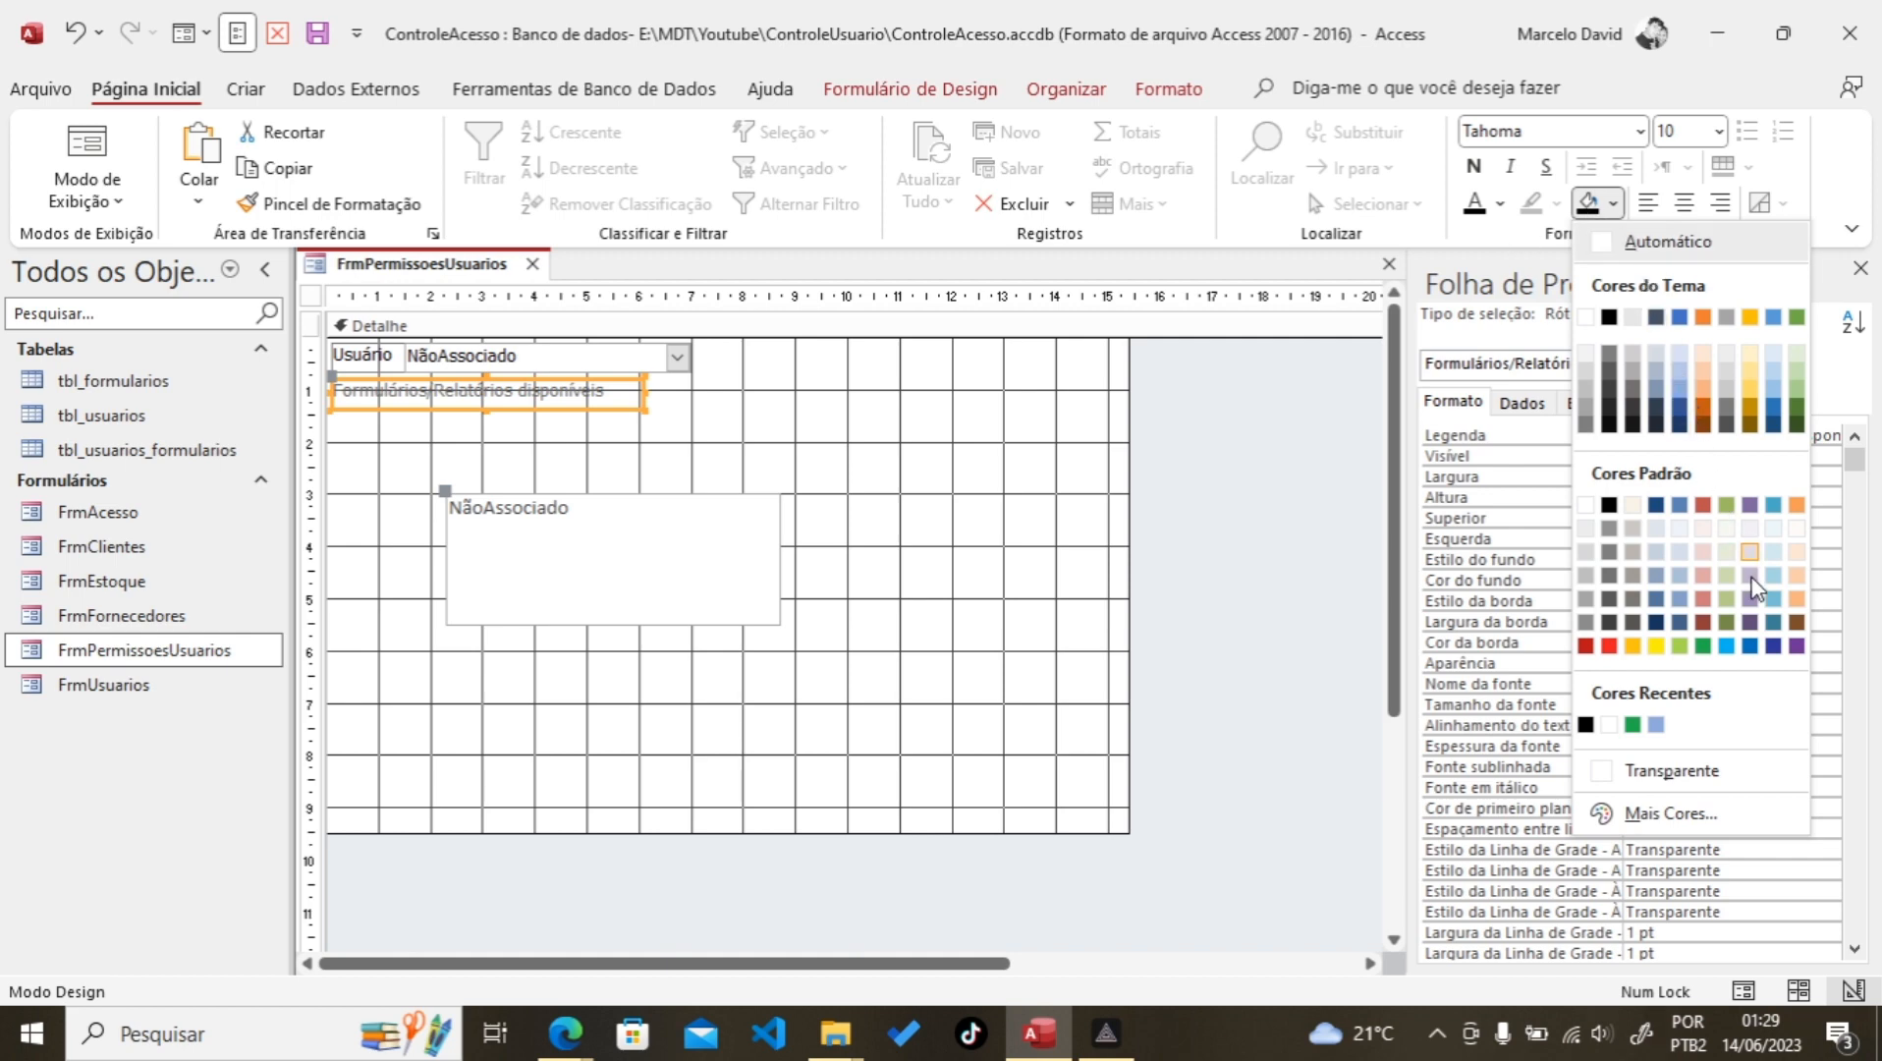
pyautogui.click(1750, 646)
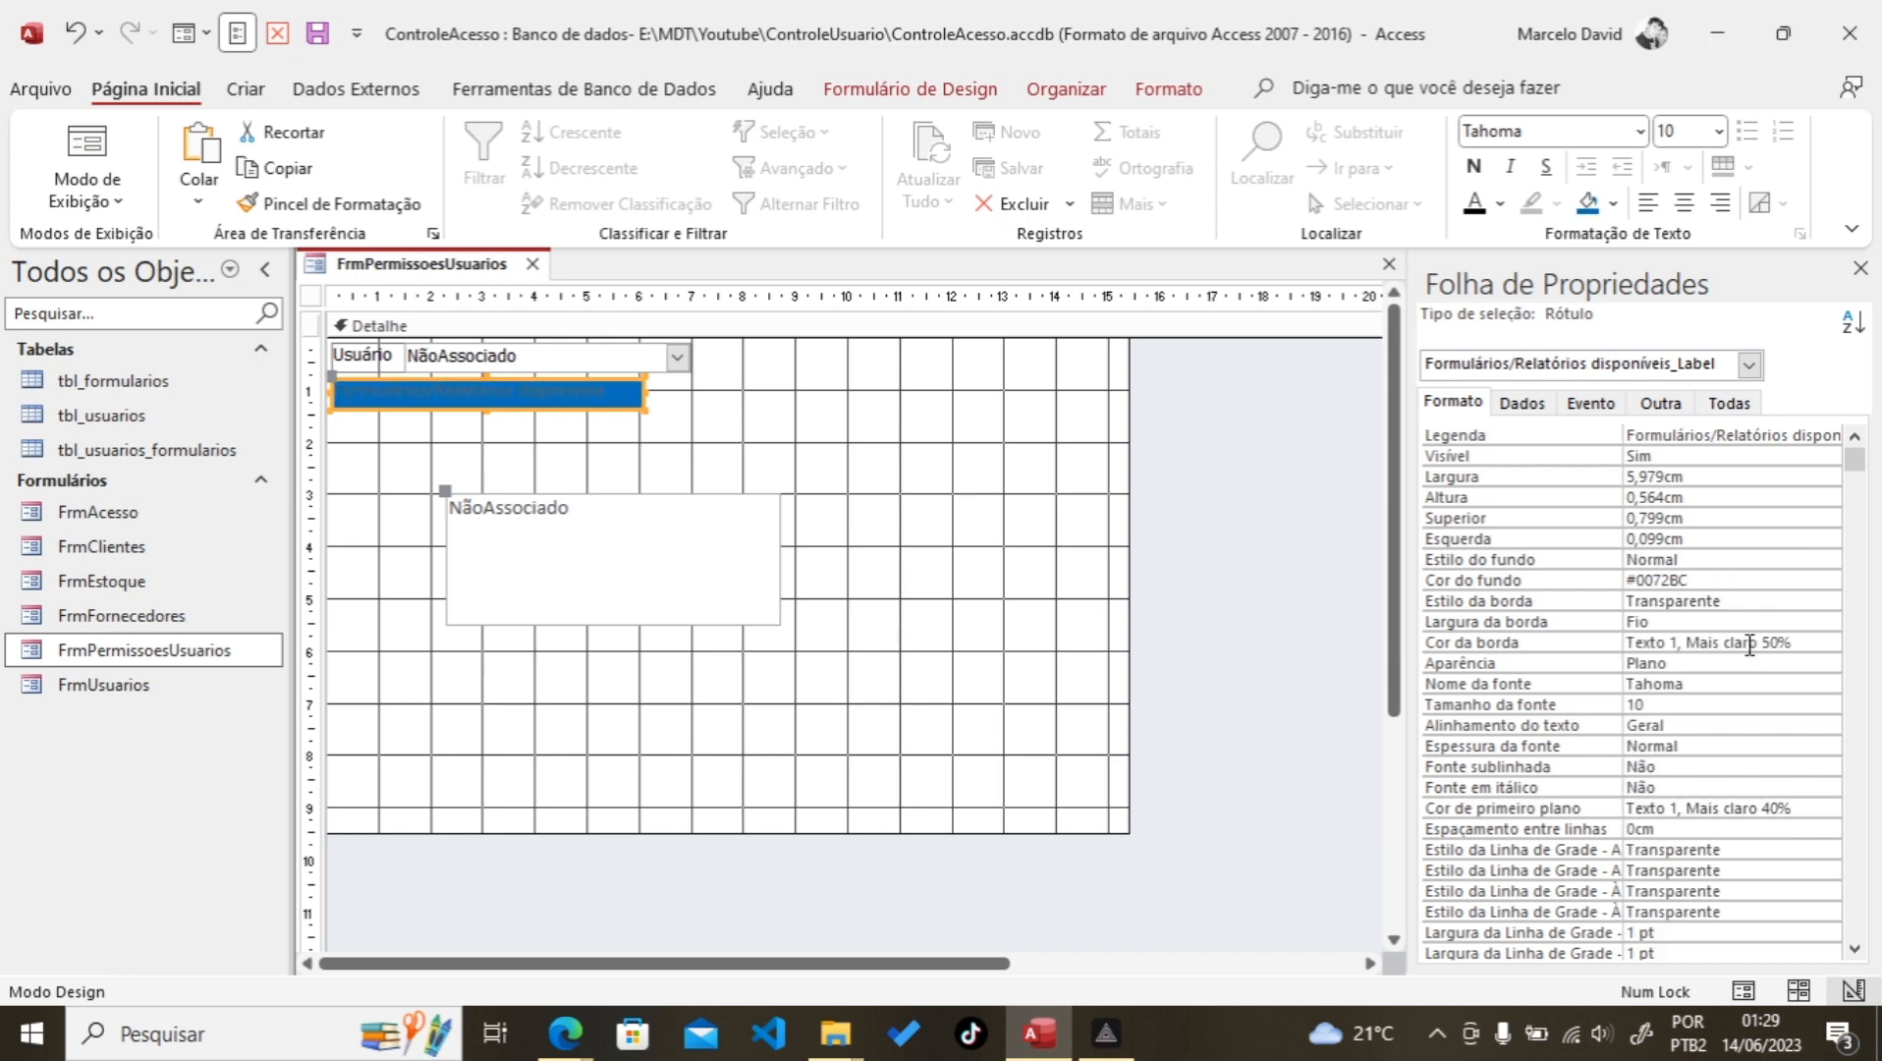
pyautogui.click(1500, 204)
pyautogui.click(1474, 316)
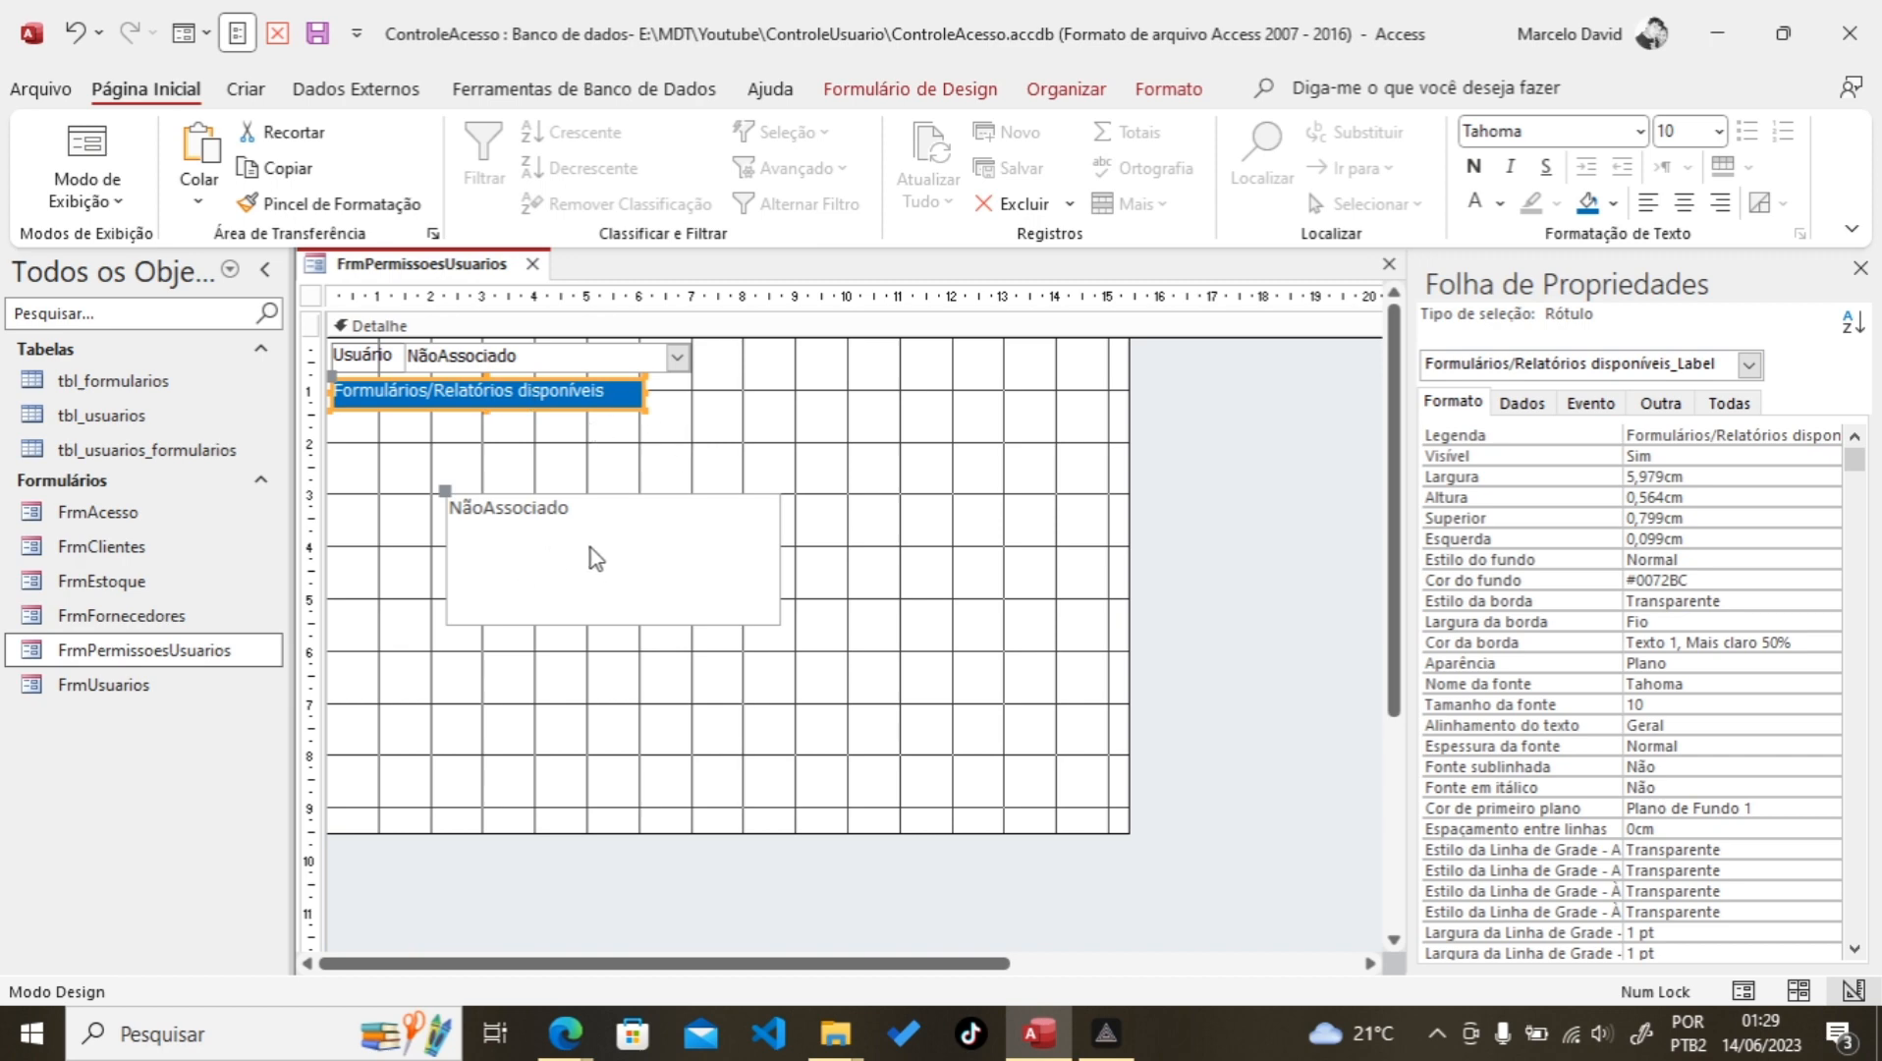
# Step: Set the list box font to Tahoma 10 and select it with its label
pyautogui.click(571, 553)
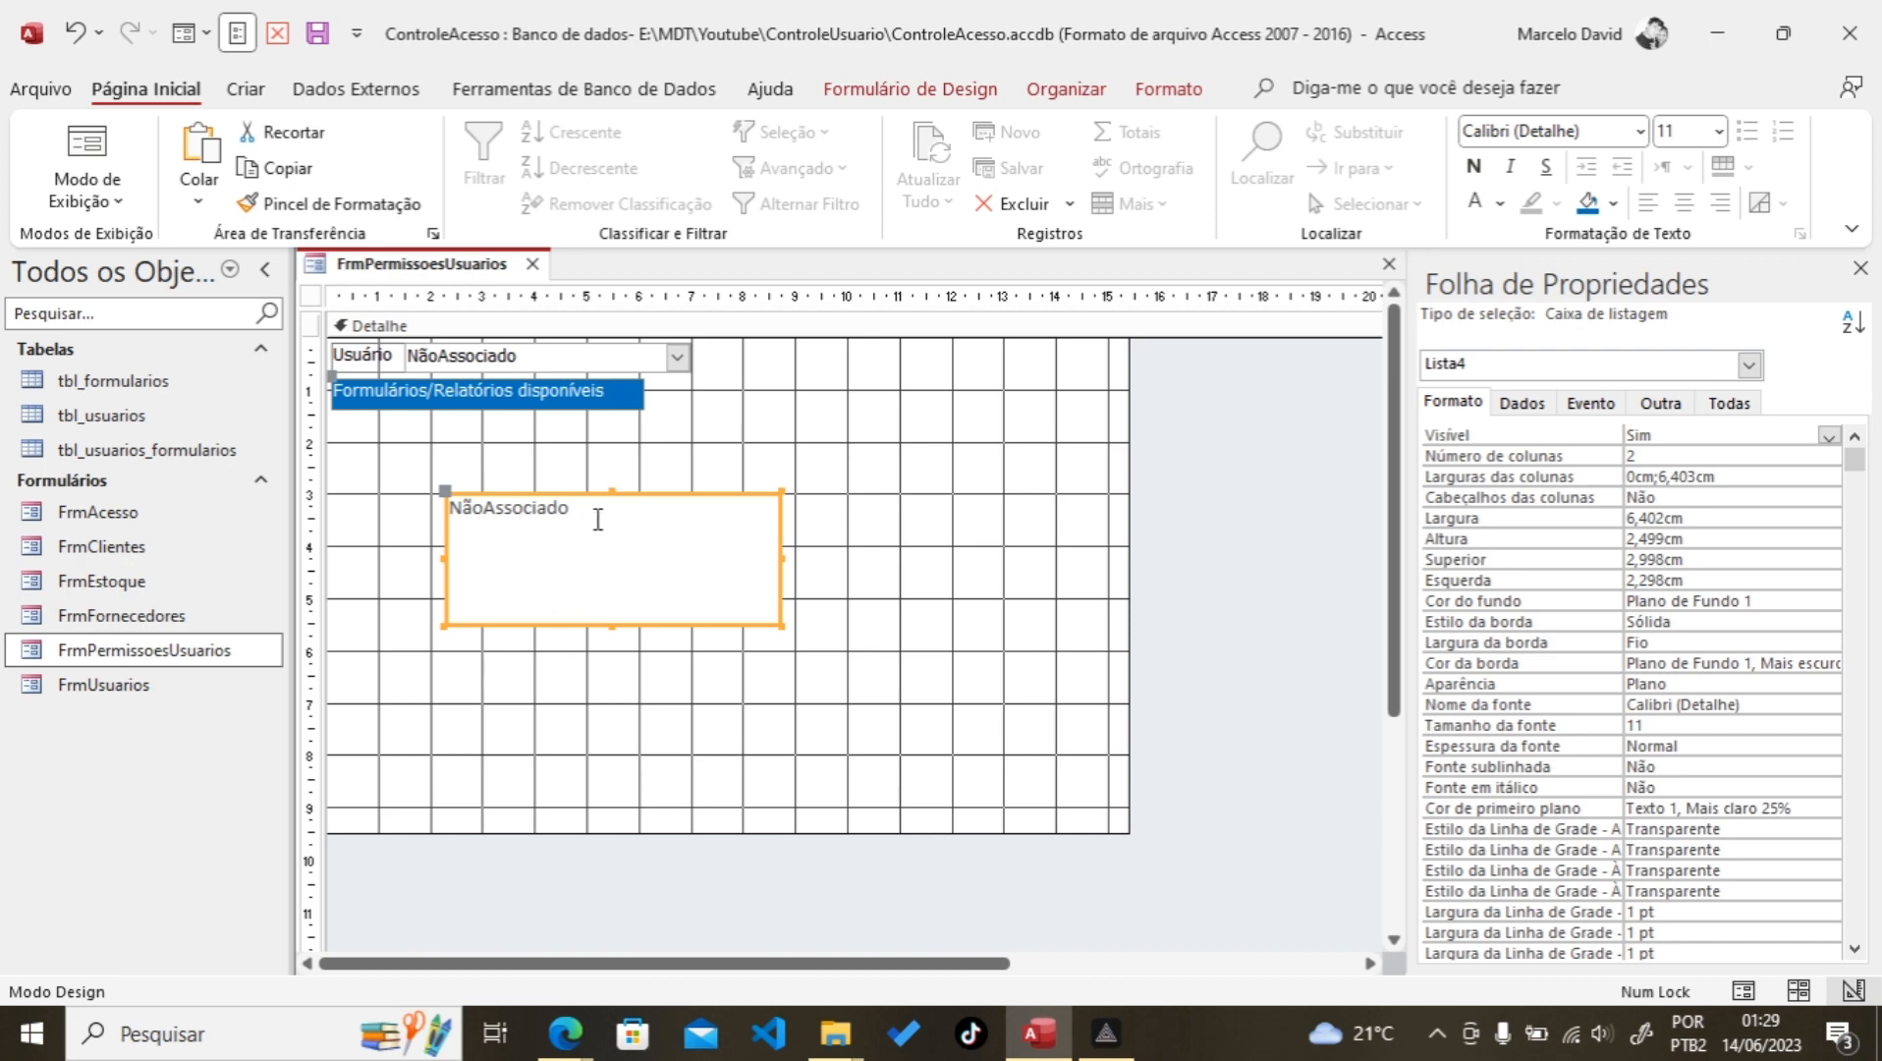
pyautogui.click(1550, 131)
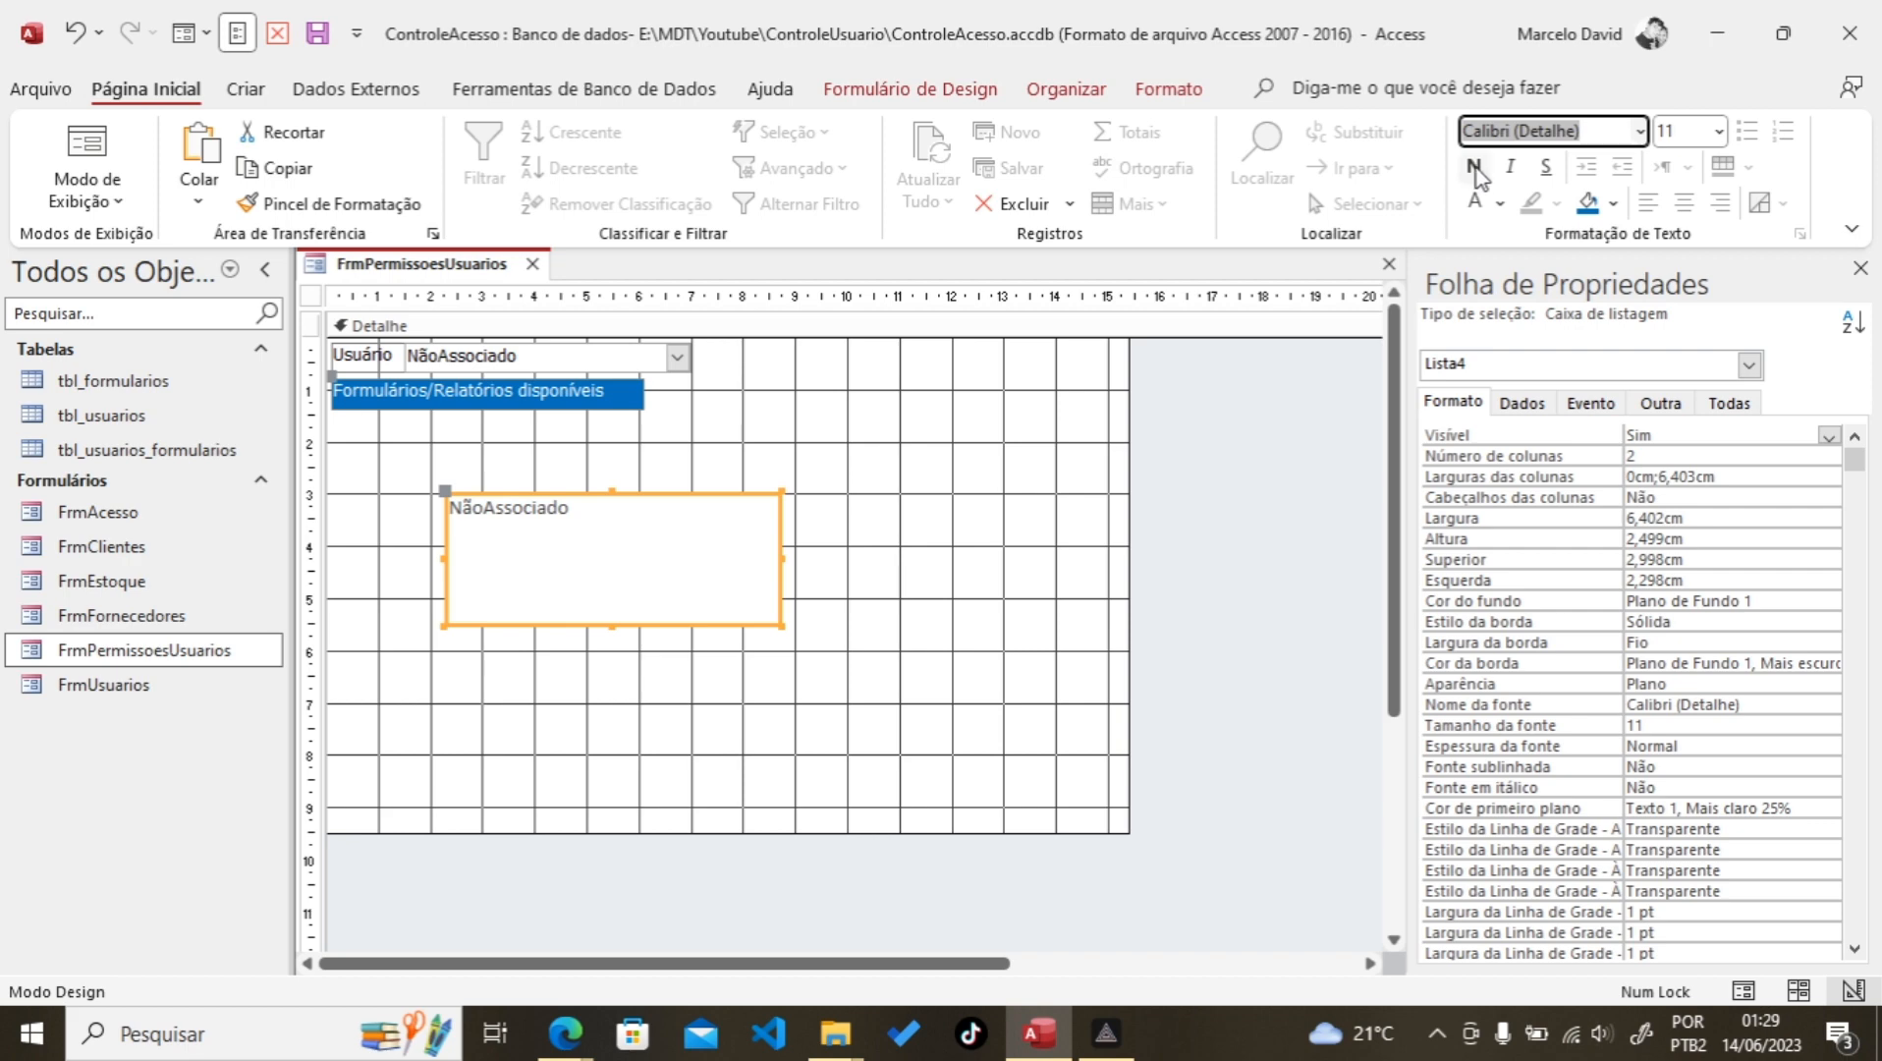
pyautogui.write('Tahoma')
pyautogui.press('Tab')
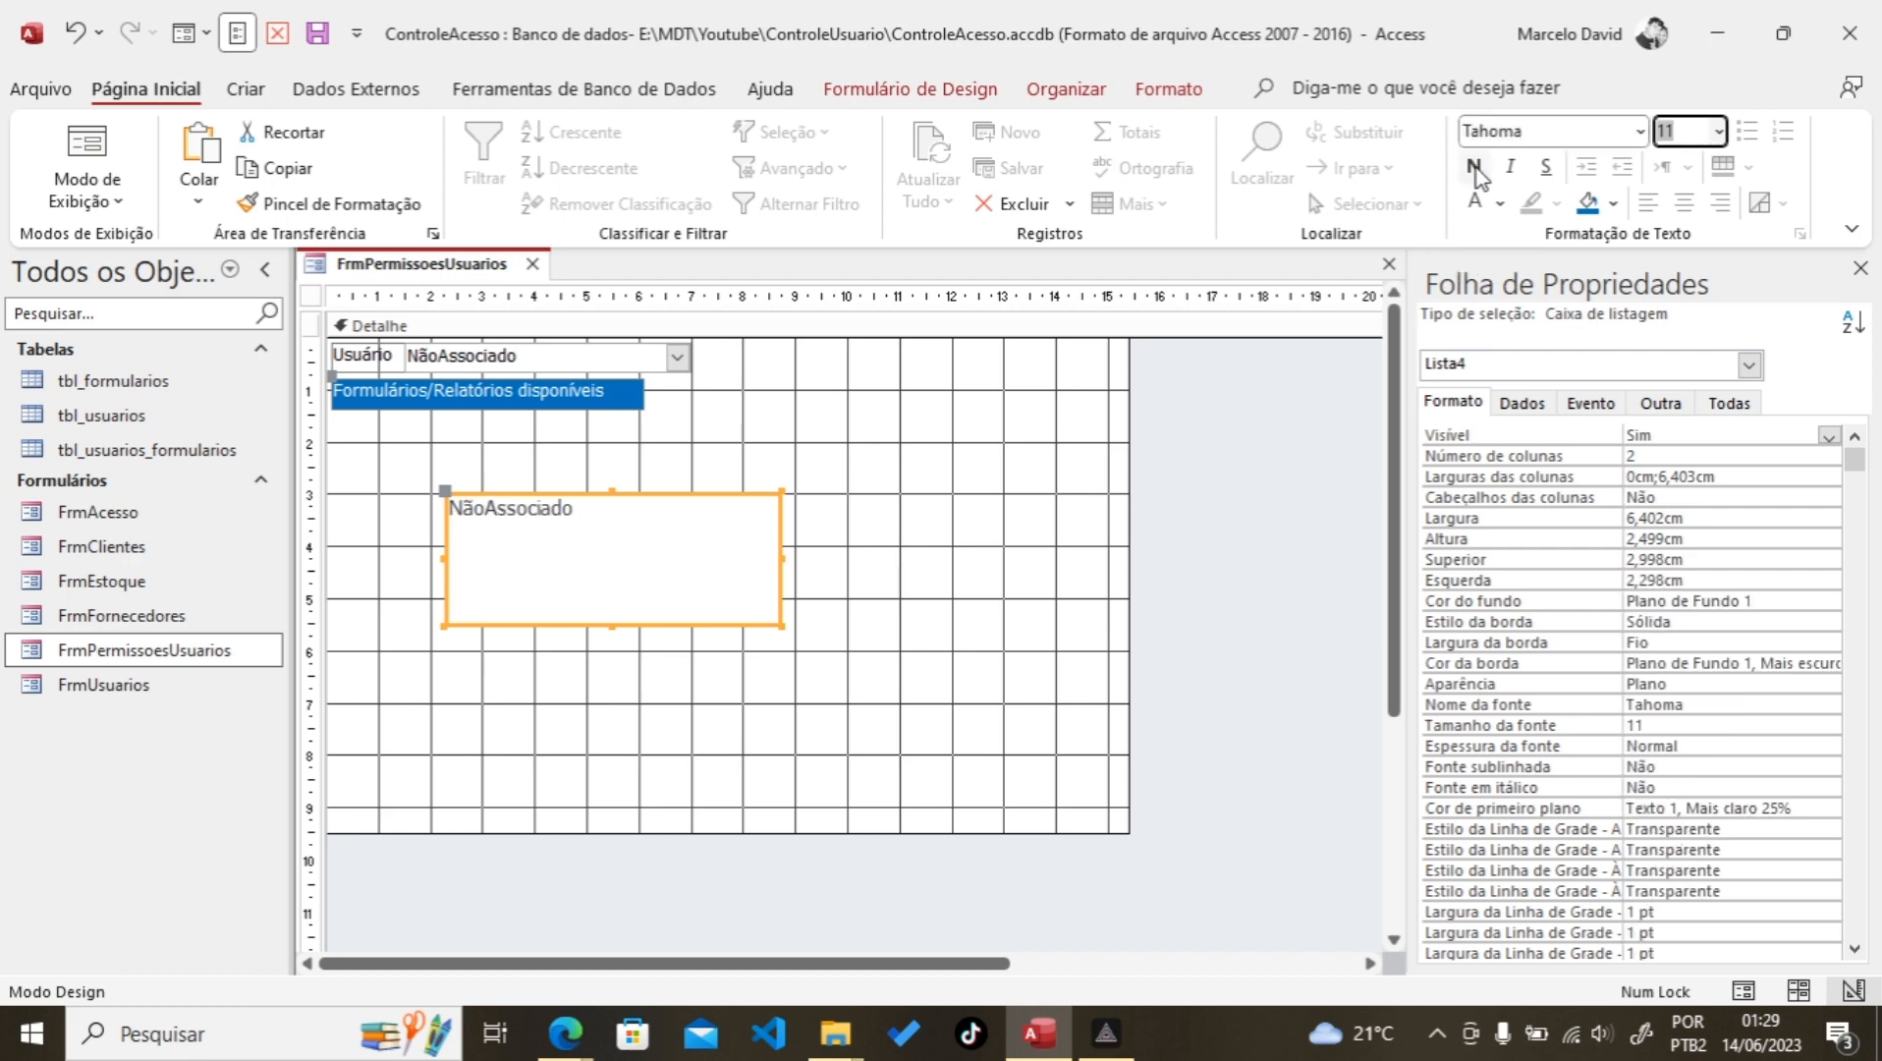
pyautogui.write('10')
pyautogui.press('Return')
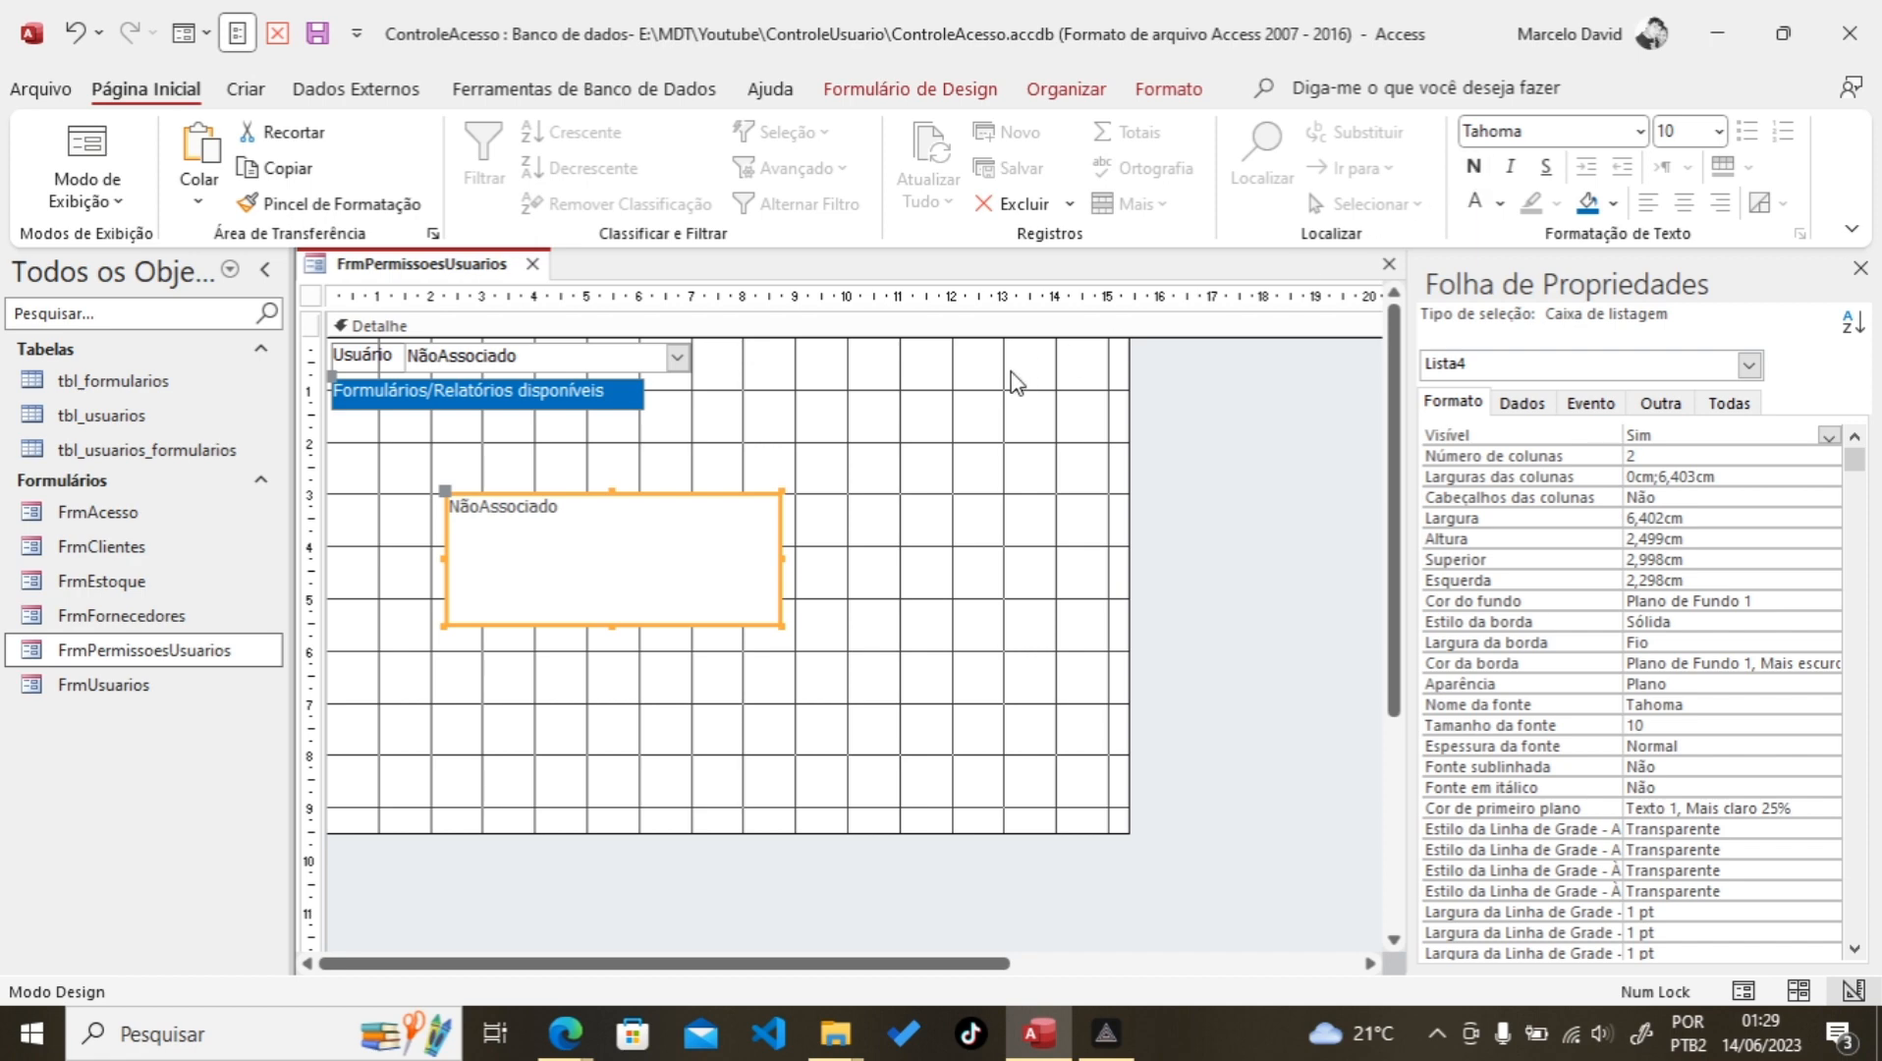
pyautogui.keyDown('shift'); pyautogui.click(564, 397); pyautogui.keyUp('shift')
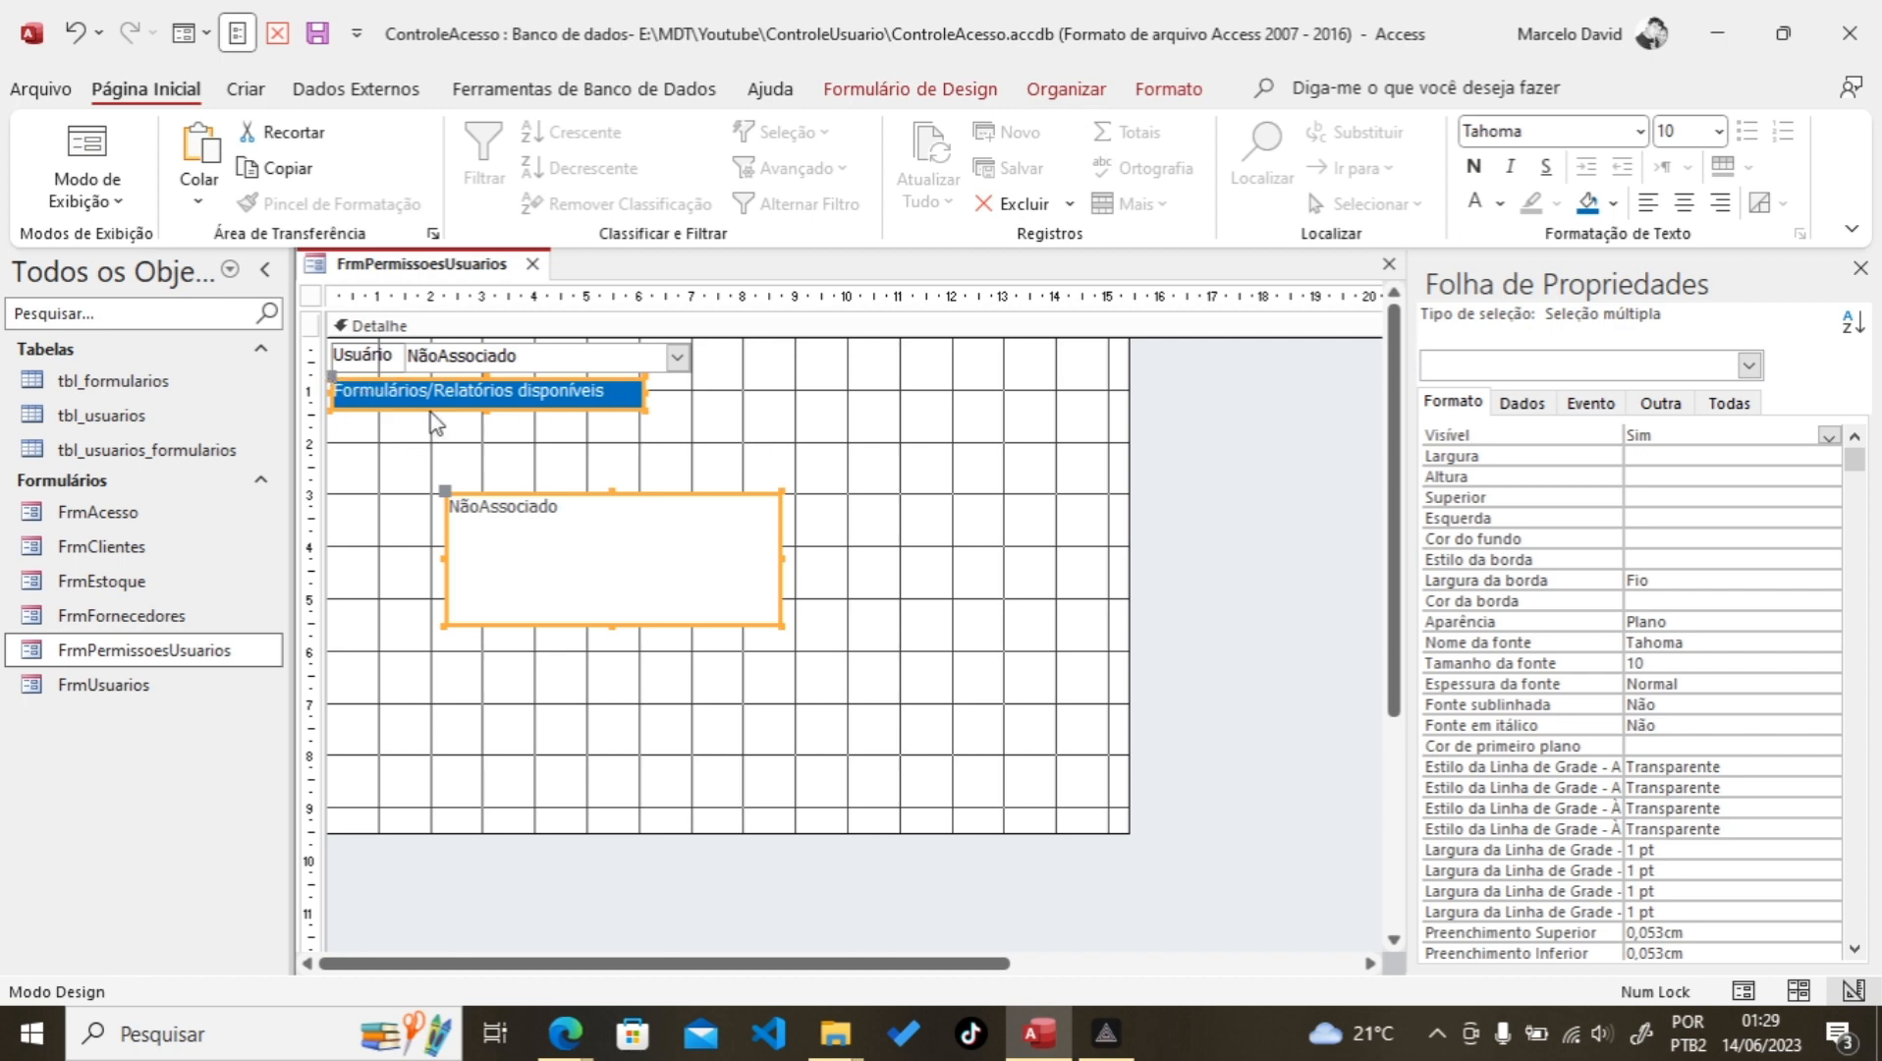
# Step: Align the label and list box by their left edges and top edges
pyautogui.click(1169, 89)
pyautogui.click(1066, 90)
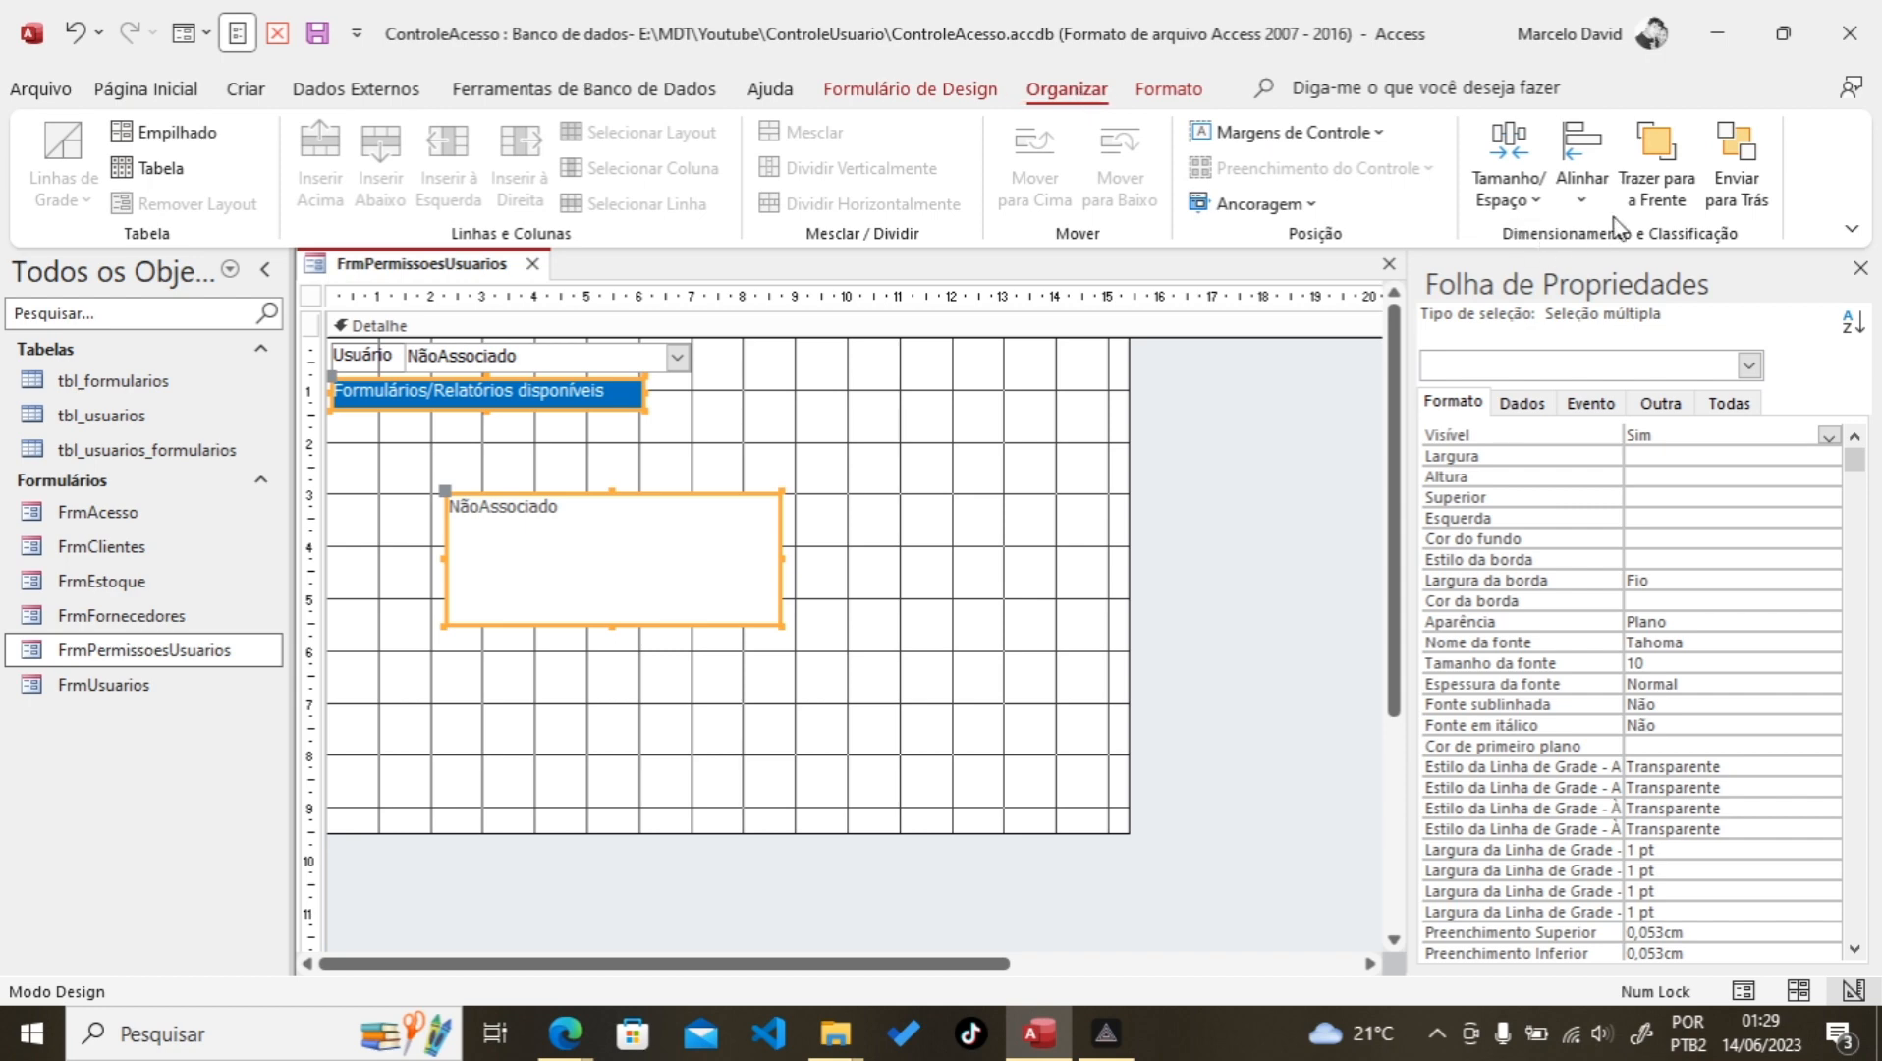
pyautogui.click(1582, 182)
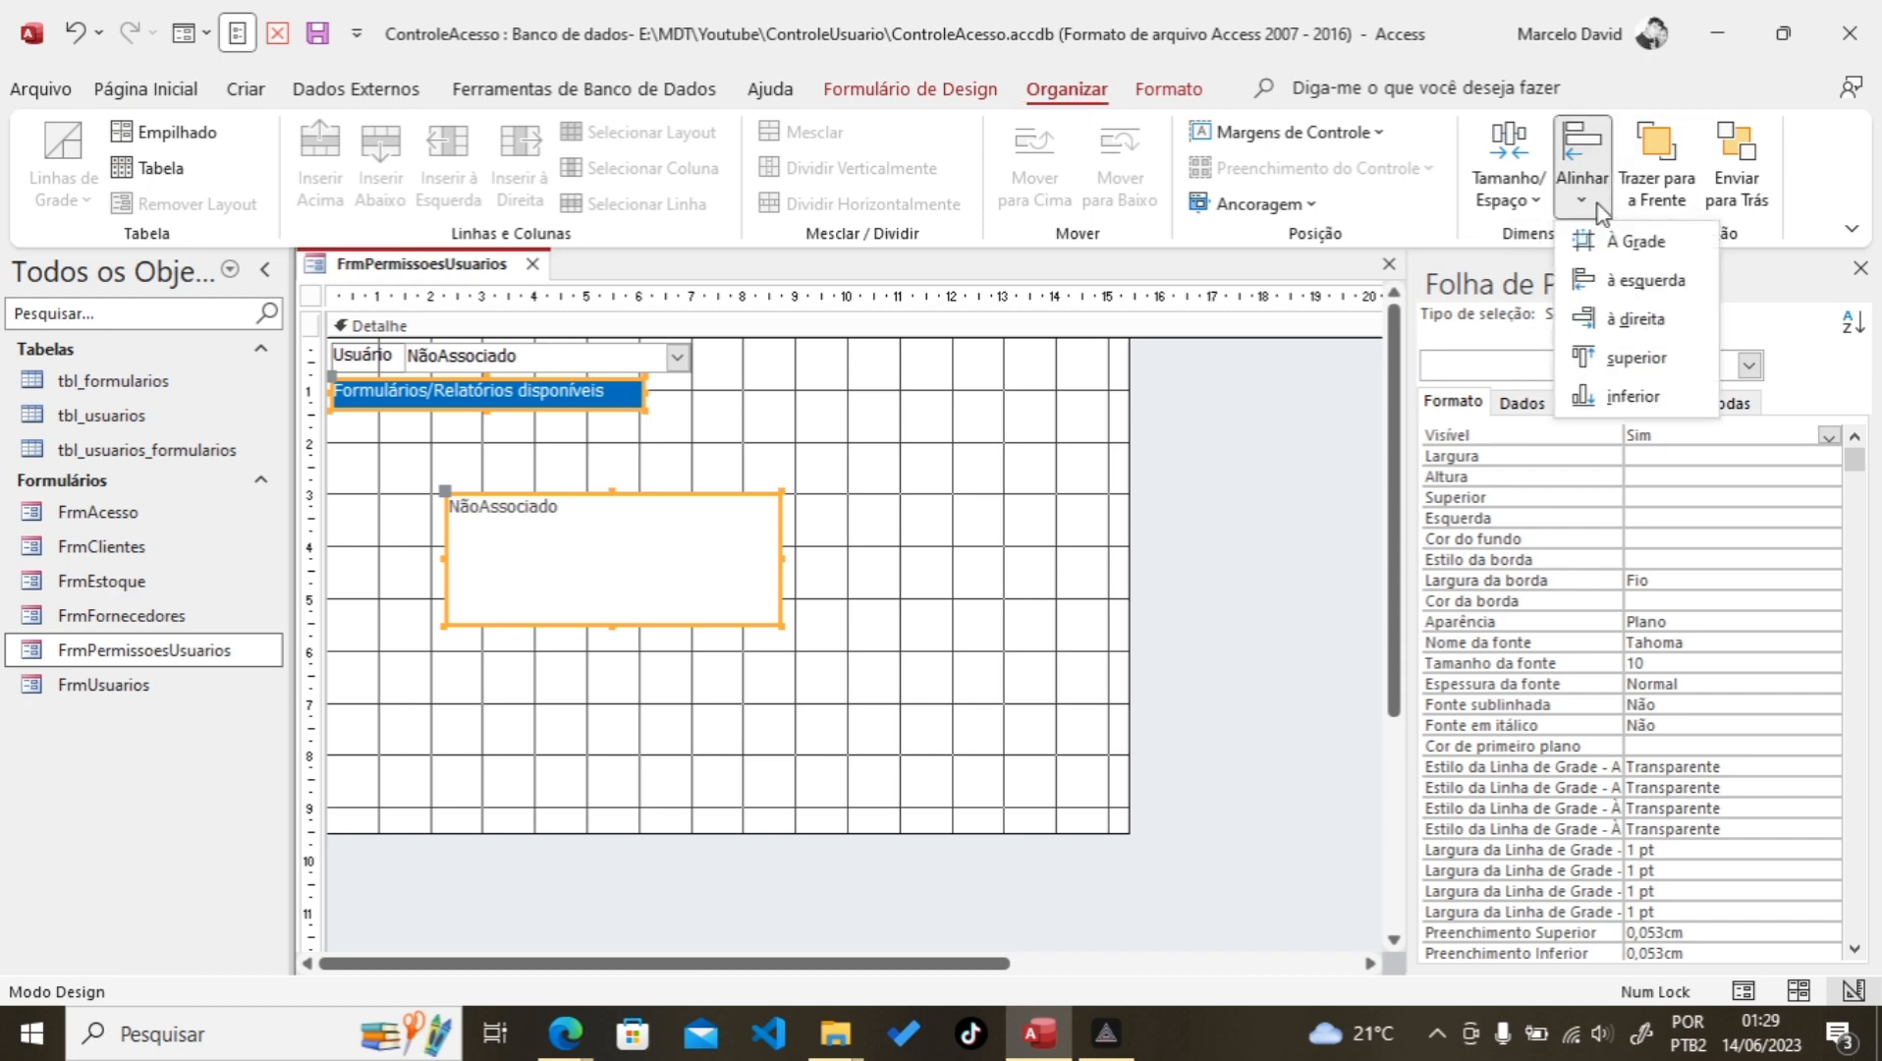
pyautogui.click(1614, 285)
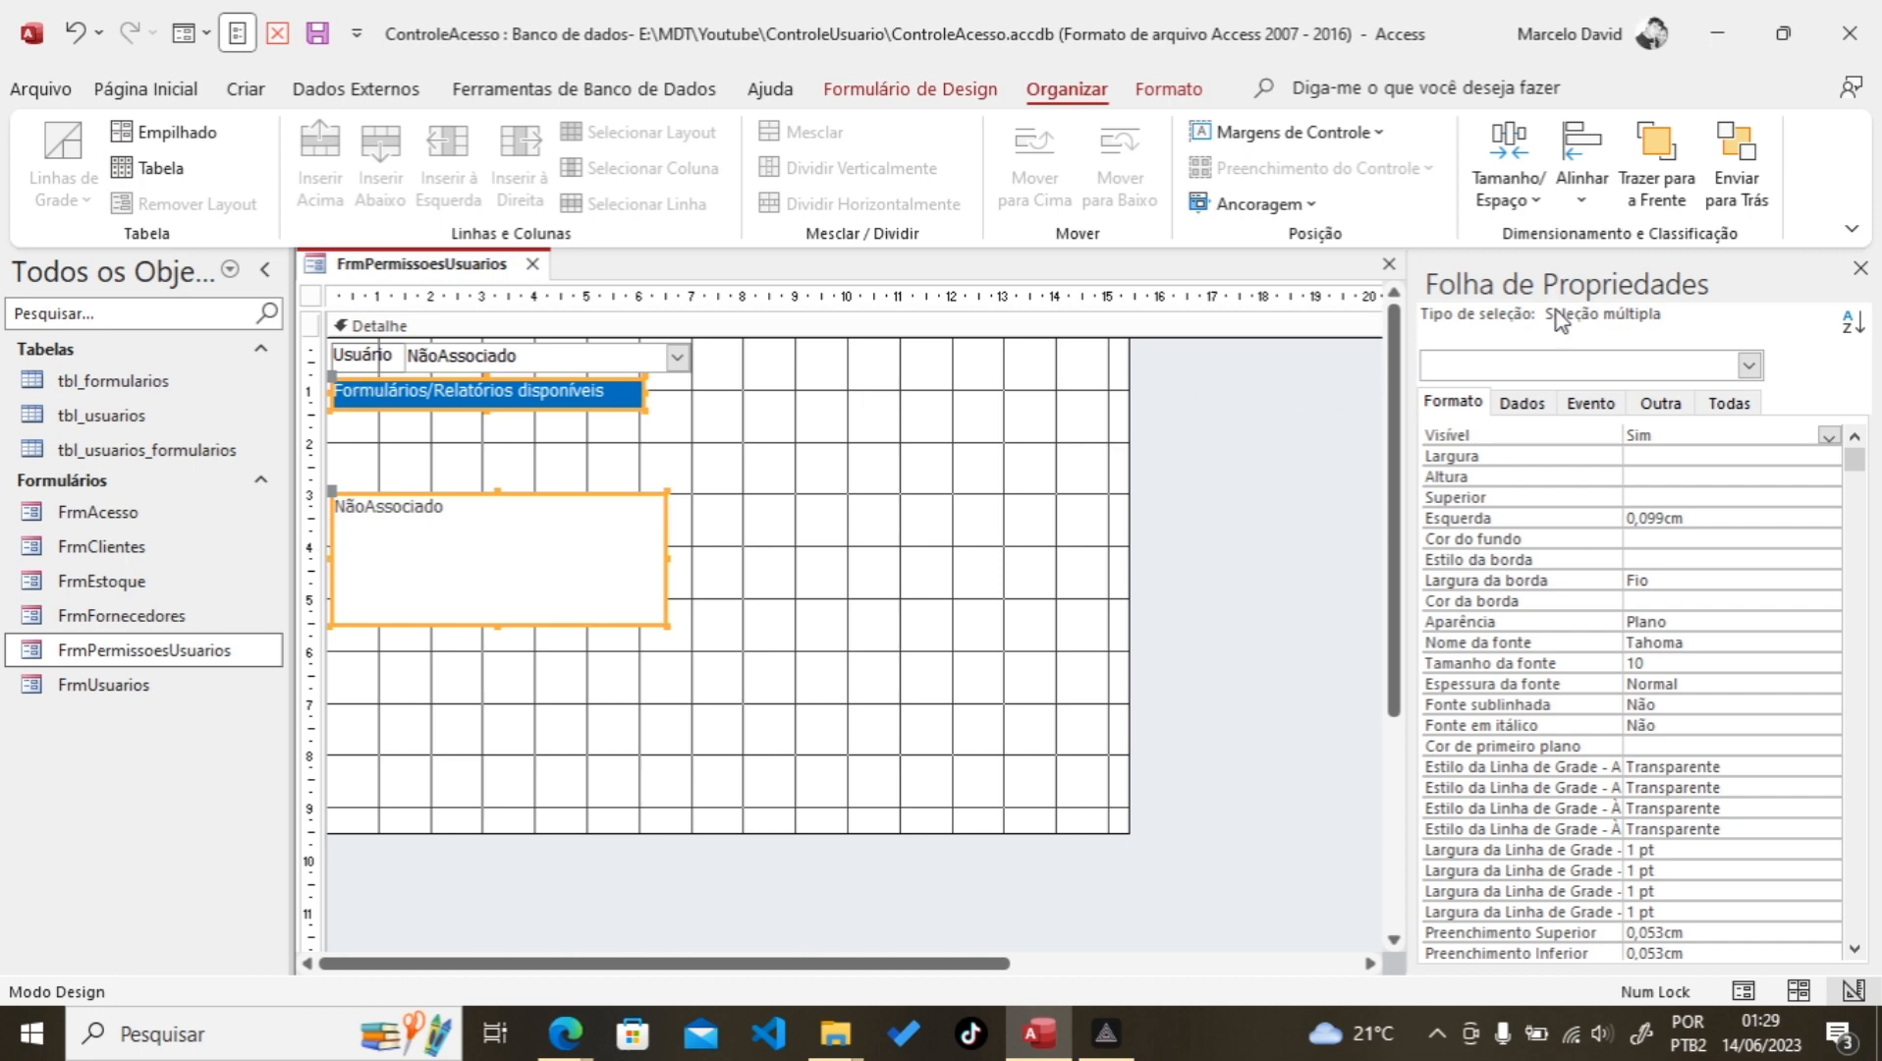
pyautogui.click(1582, 186)
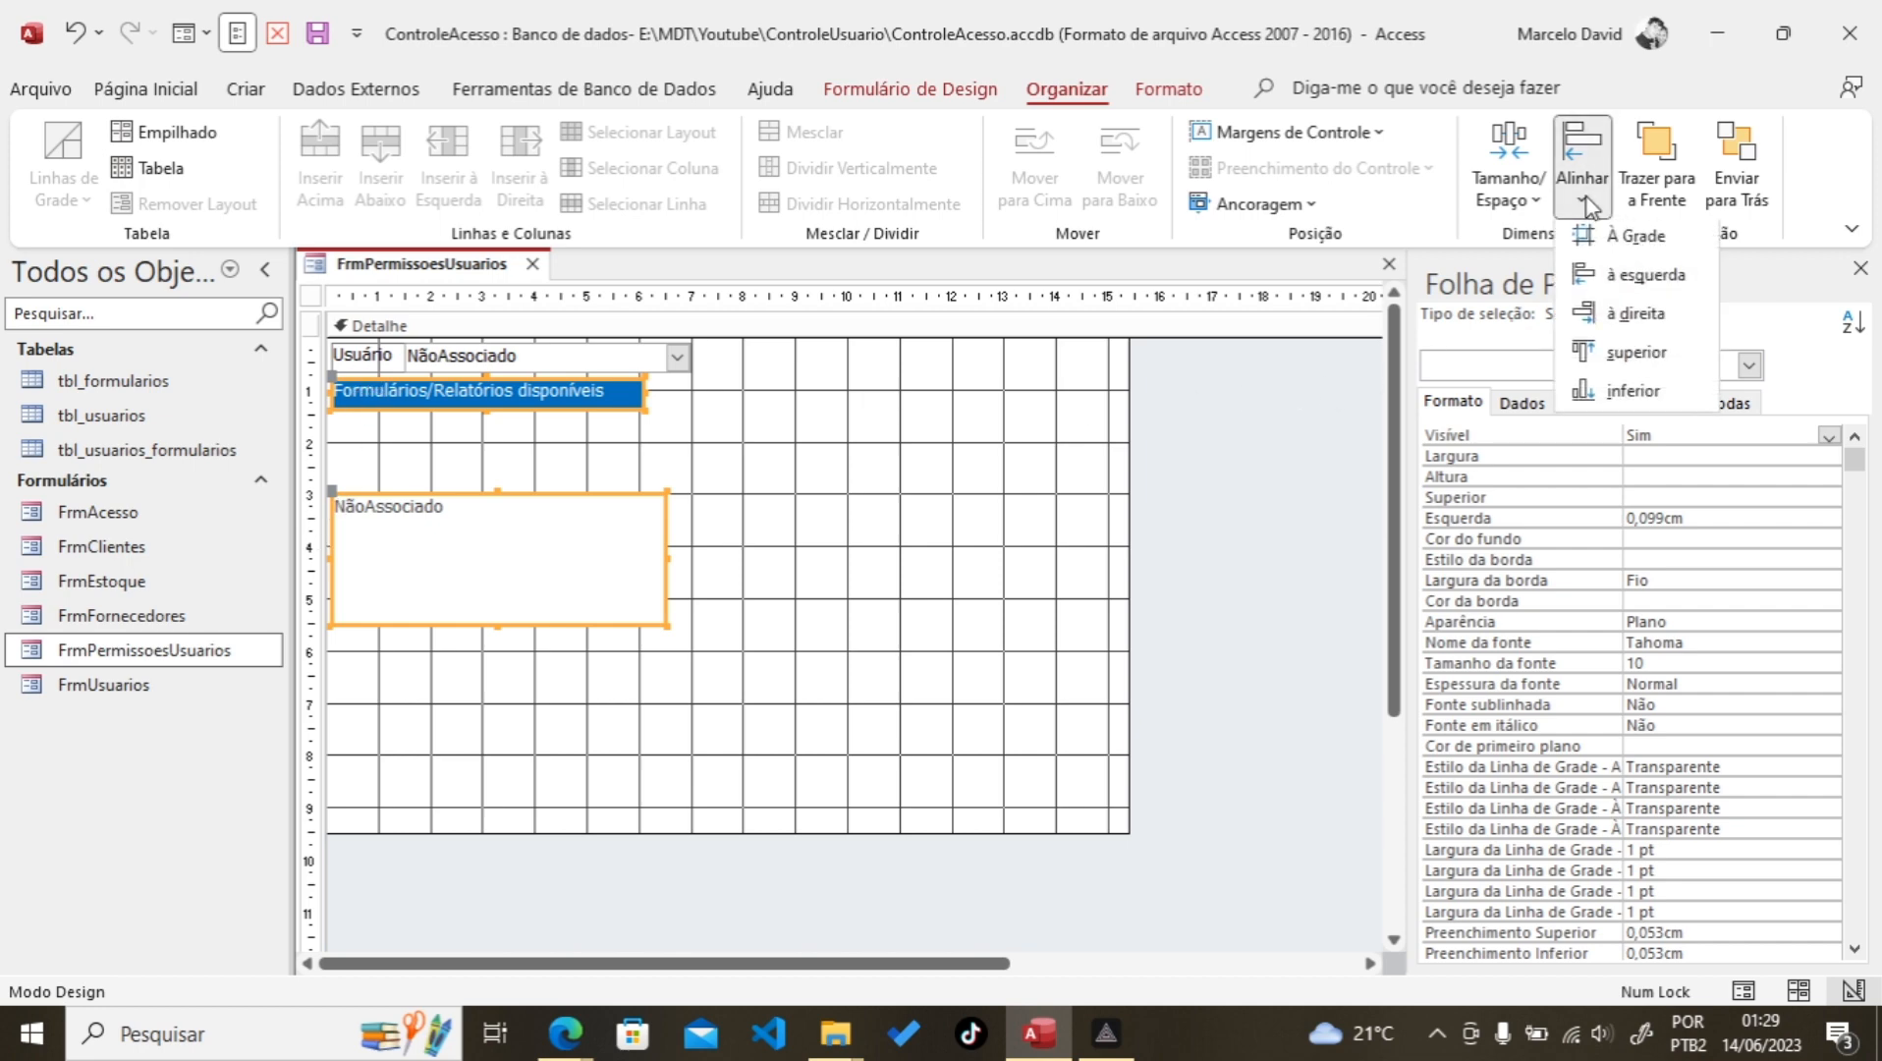
pyautogui.click(1606, 358)
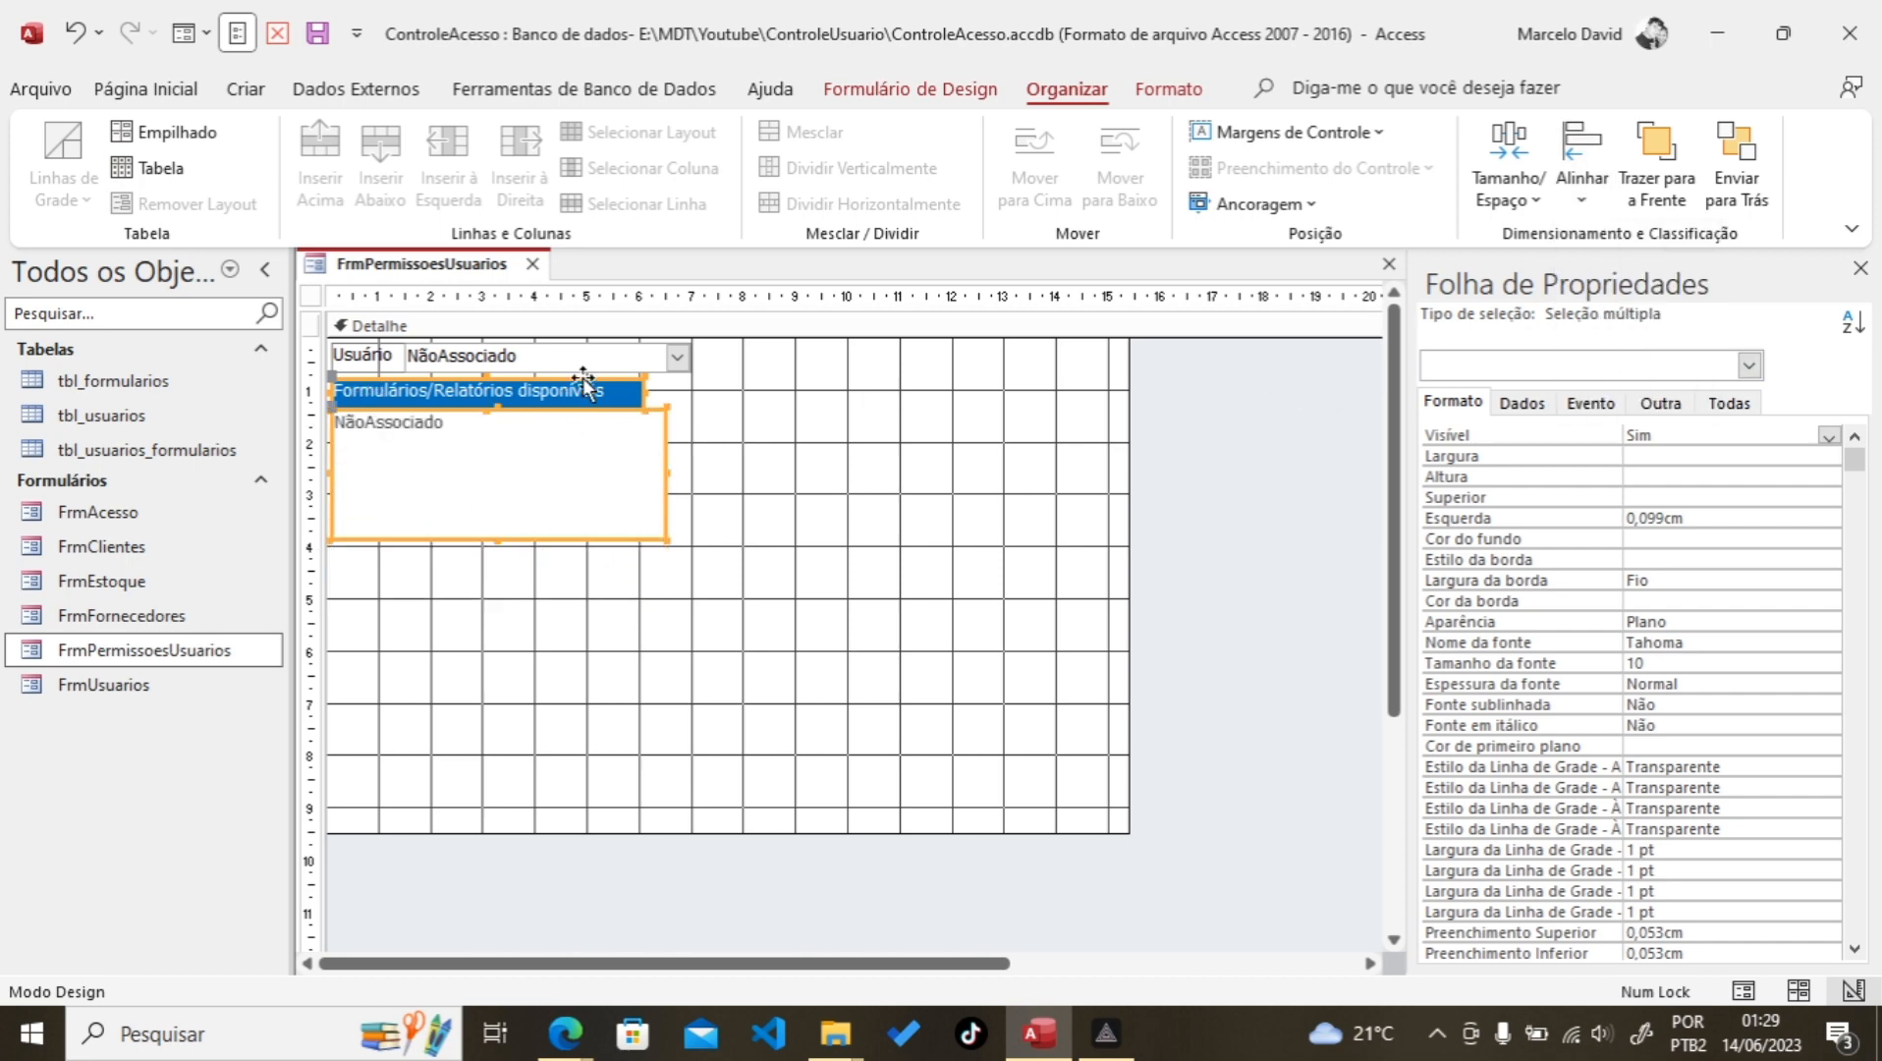
# Step: Select the label and list box together and size them to the widest
pyautogui.click(739, 435)
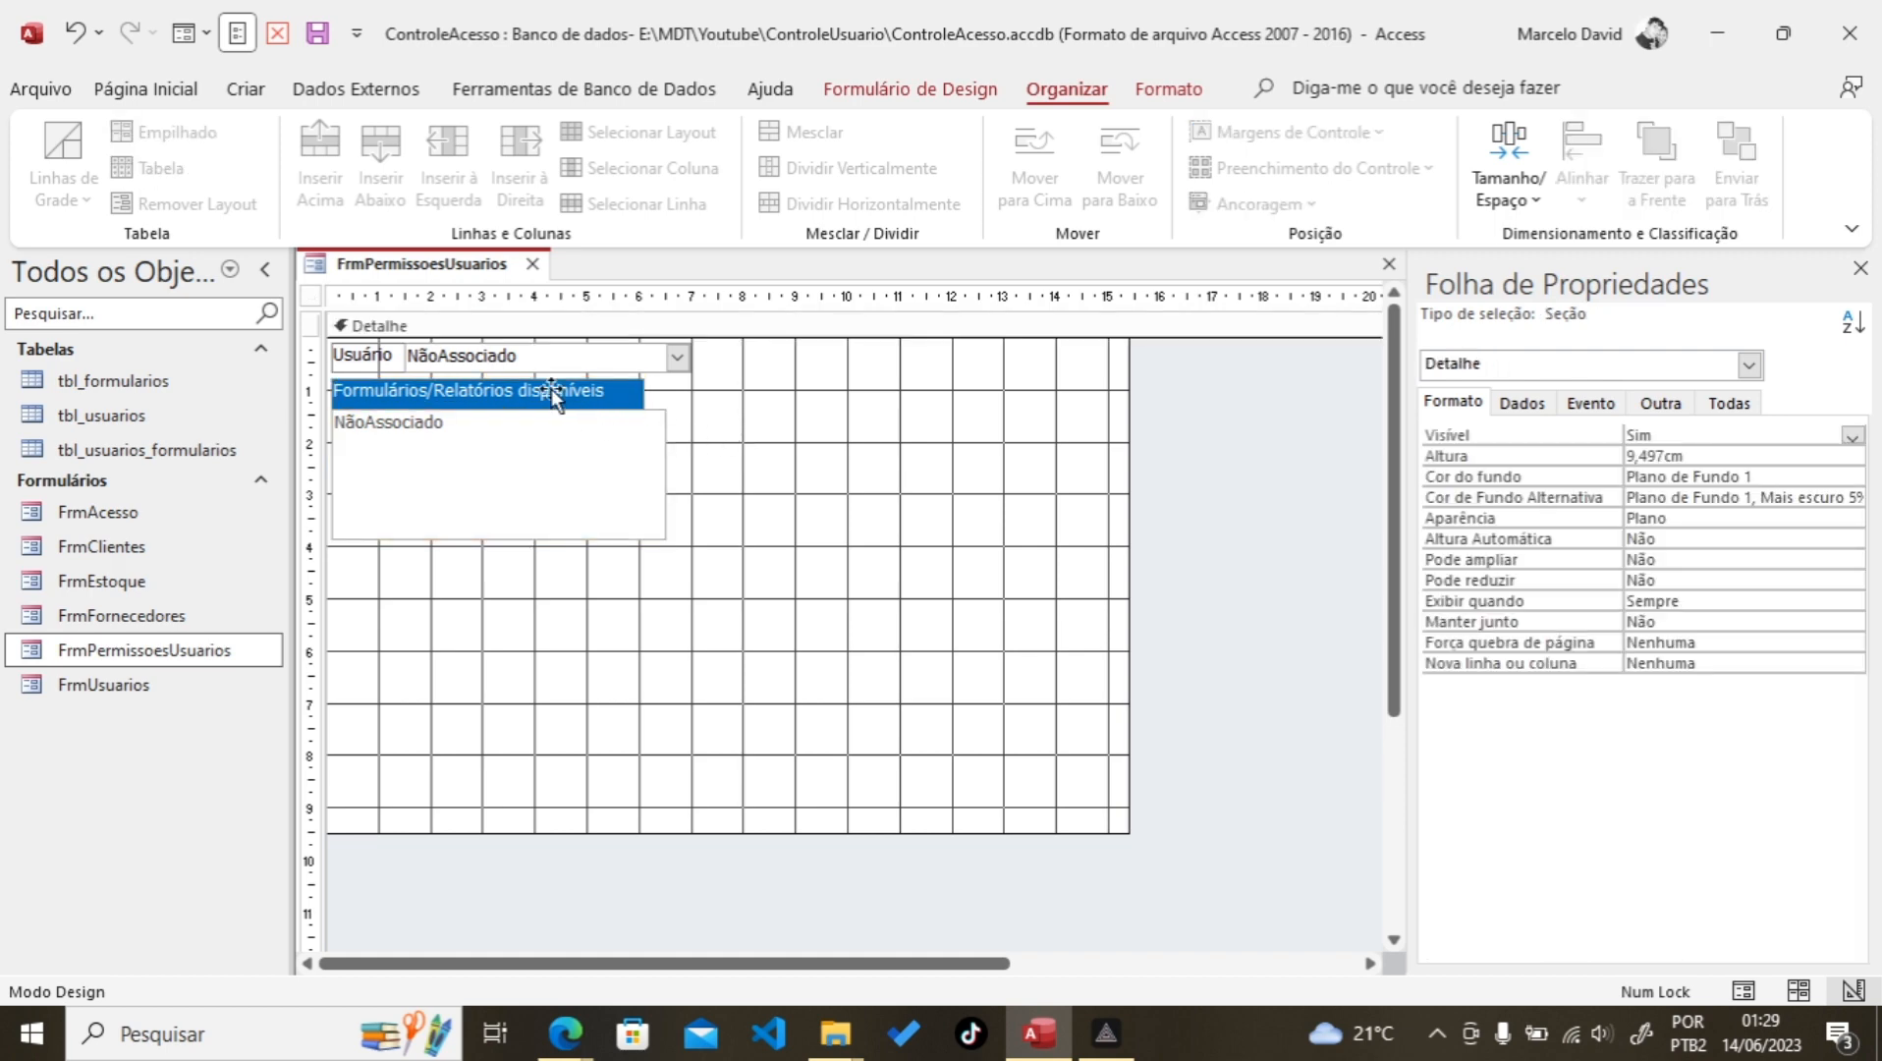
pyautogui.click(588, 389)
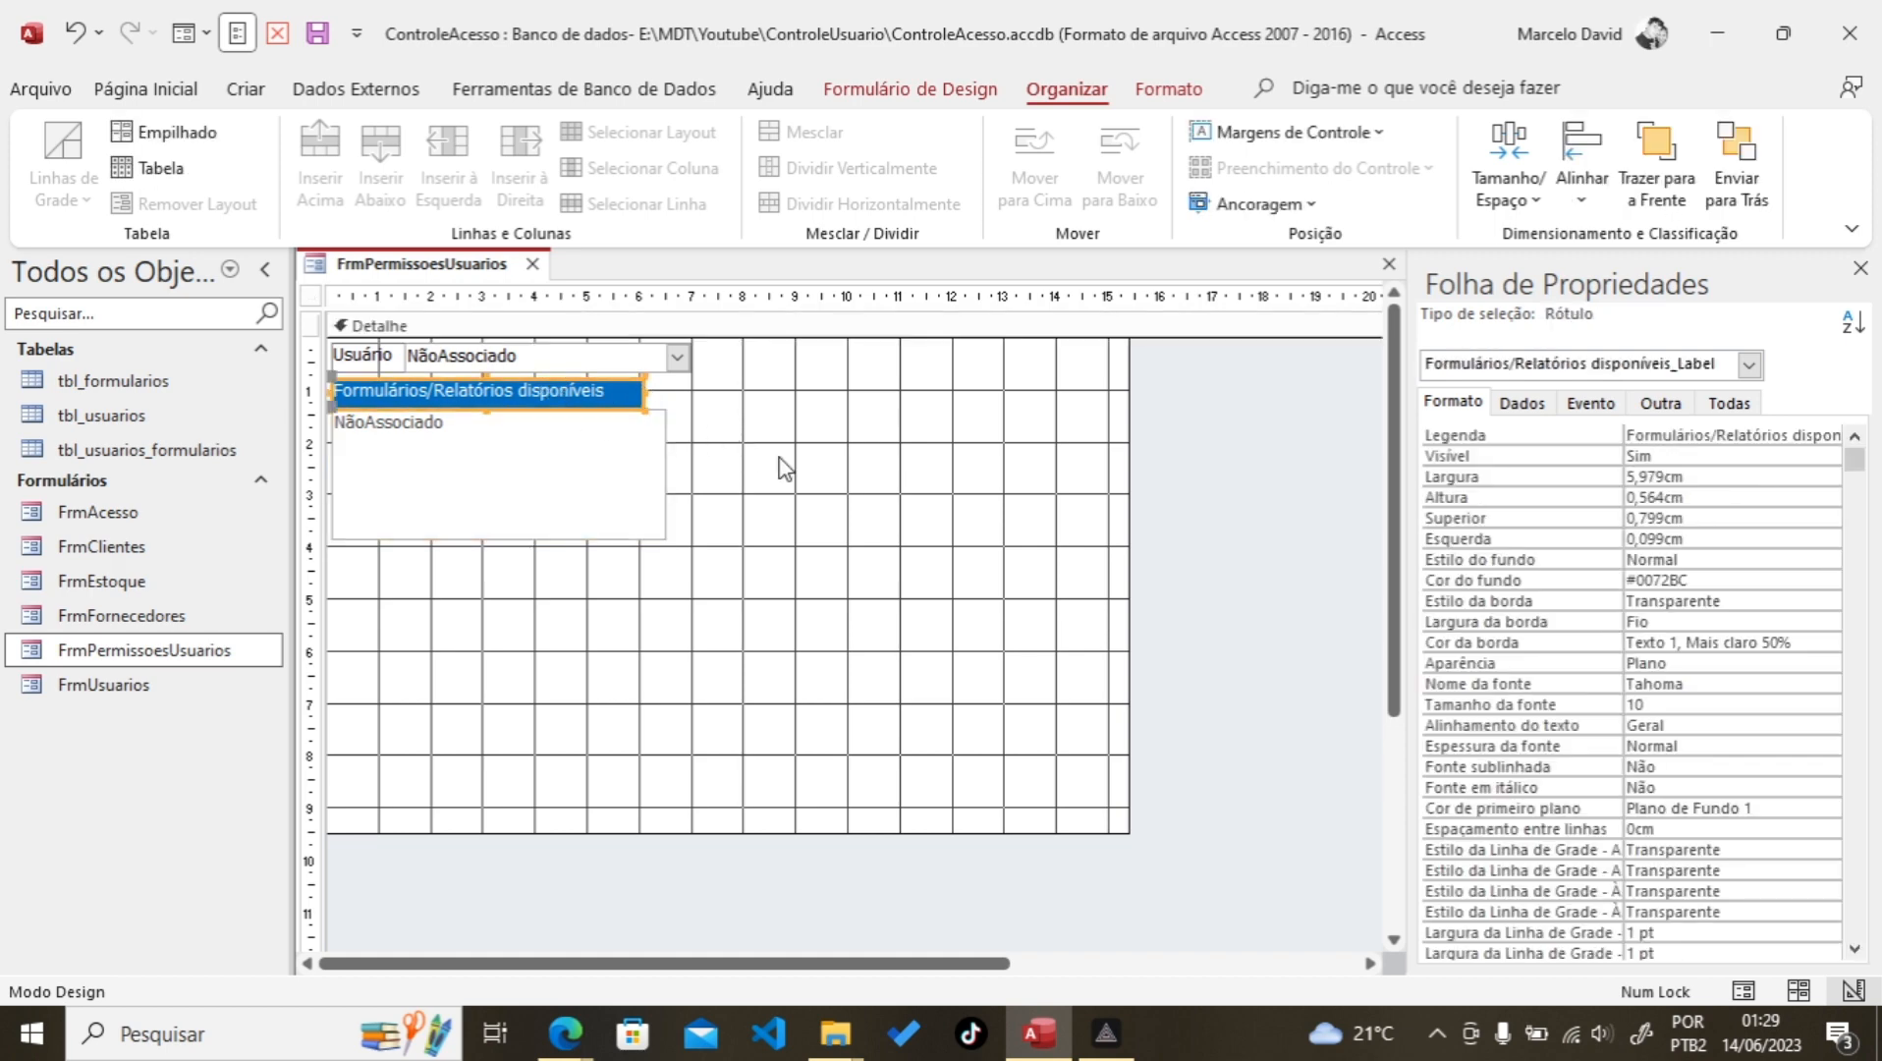
pyautogui.moveTo(777, 529); pyautogui.dragTo(578, 404)
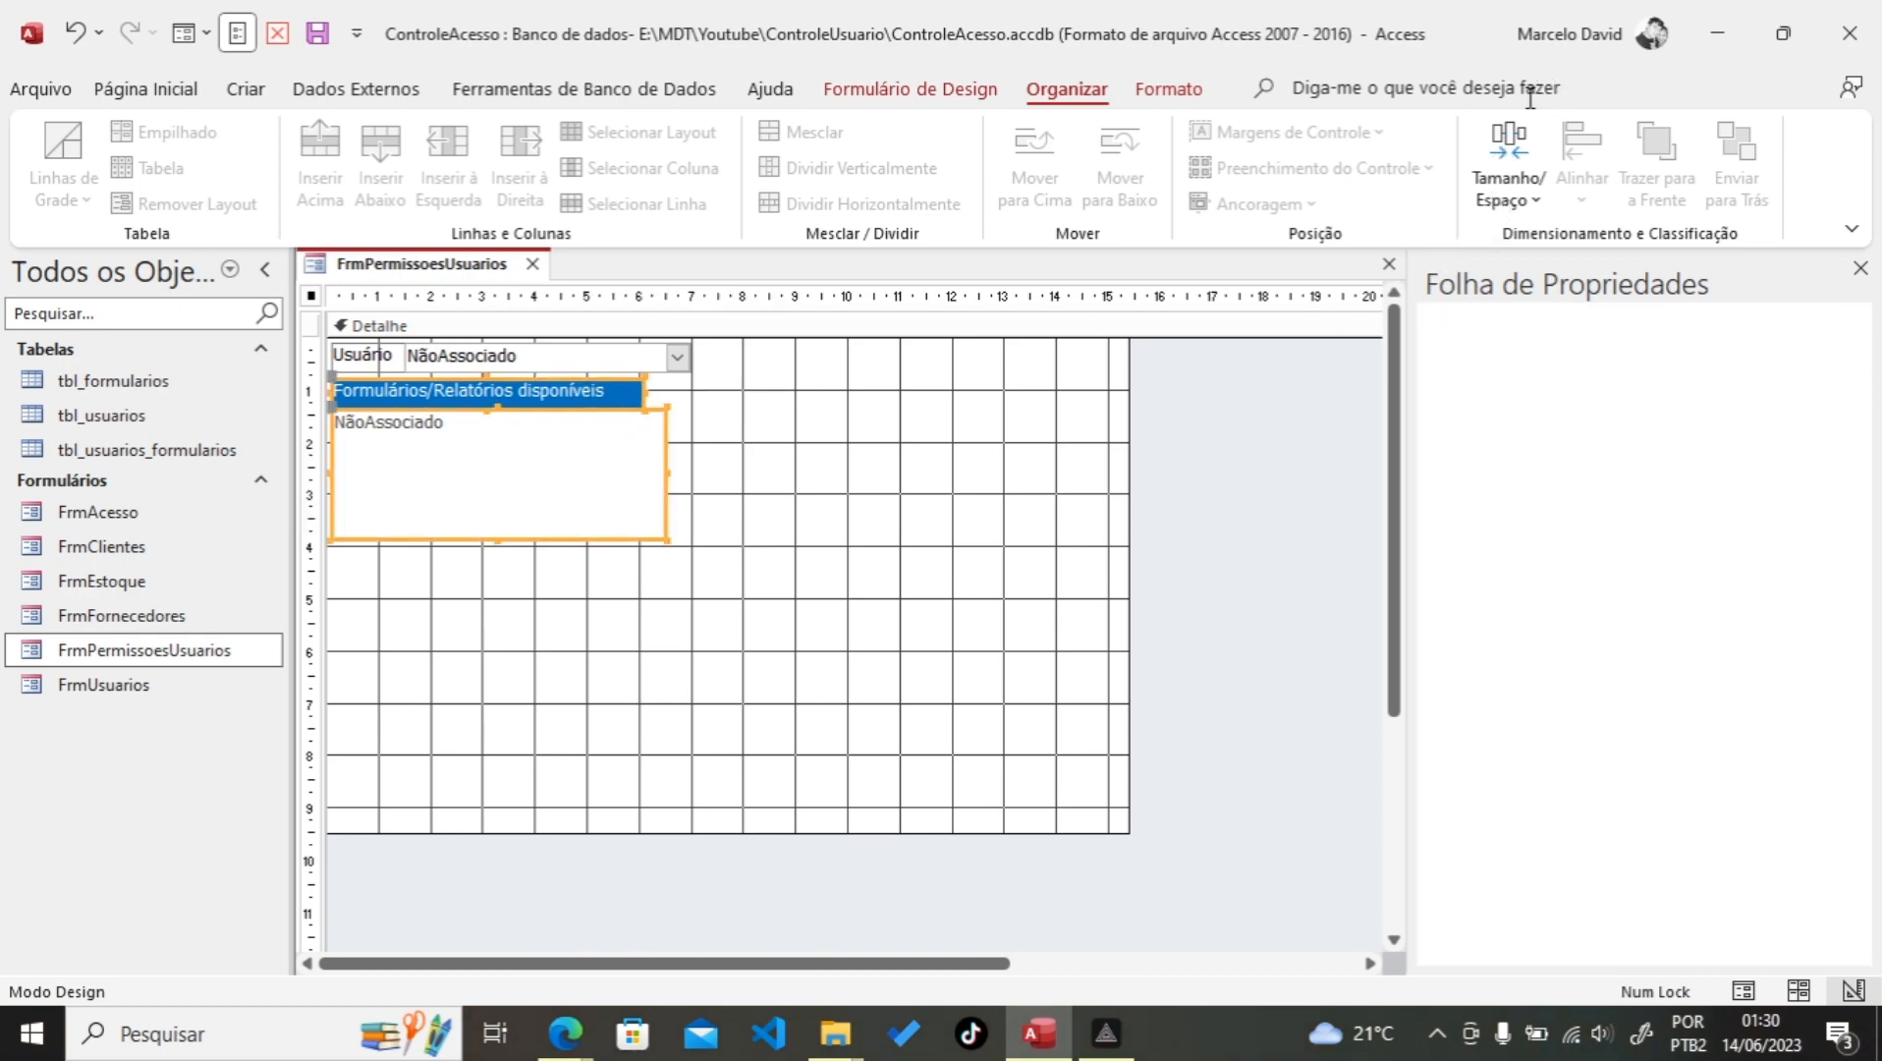
pyautogui.click(1511, 181)
pyautogui.click(1515, 188)
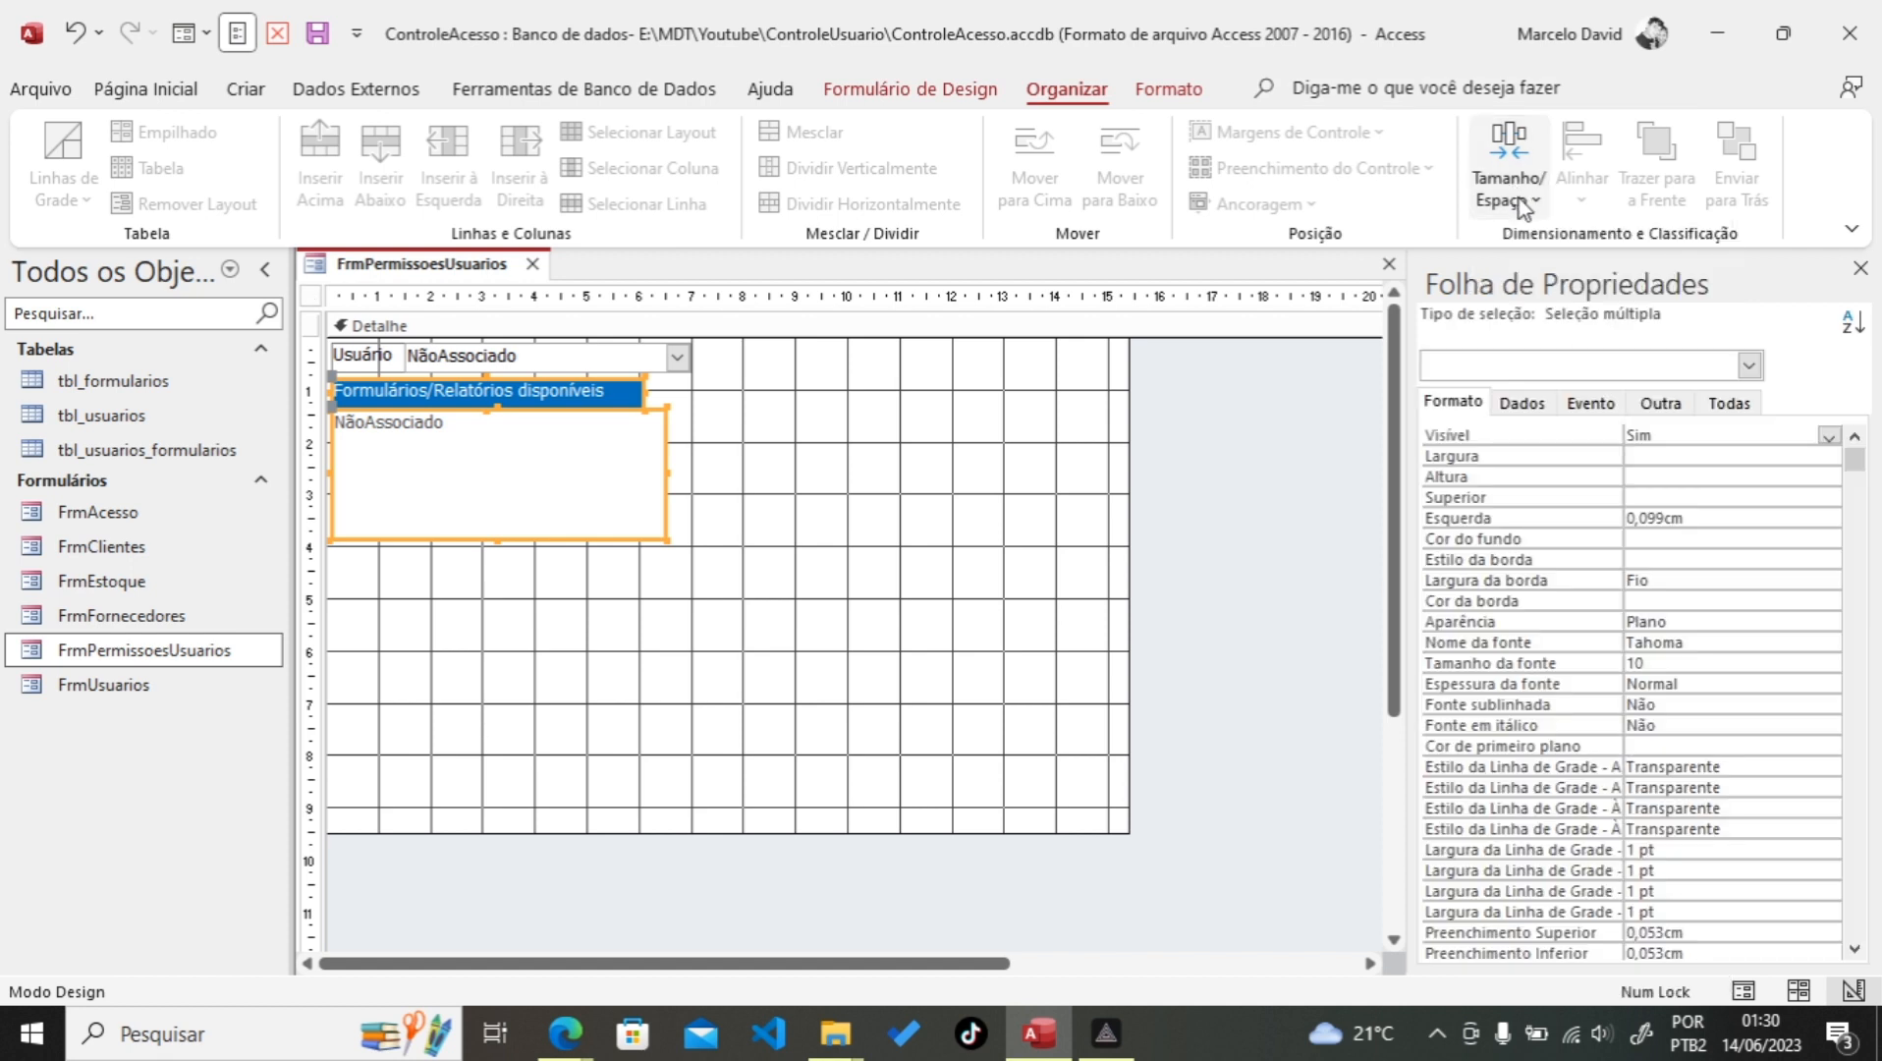
pyautogui.click(1523, 202)
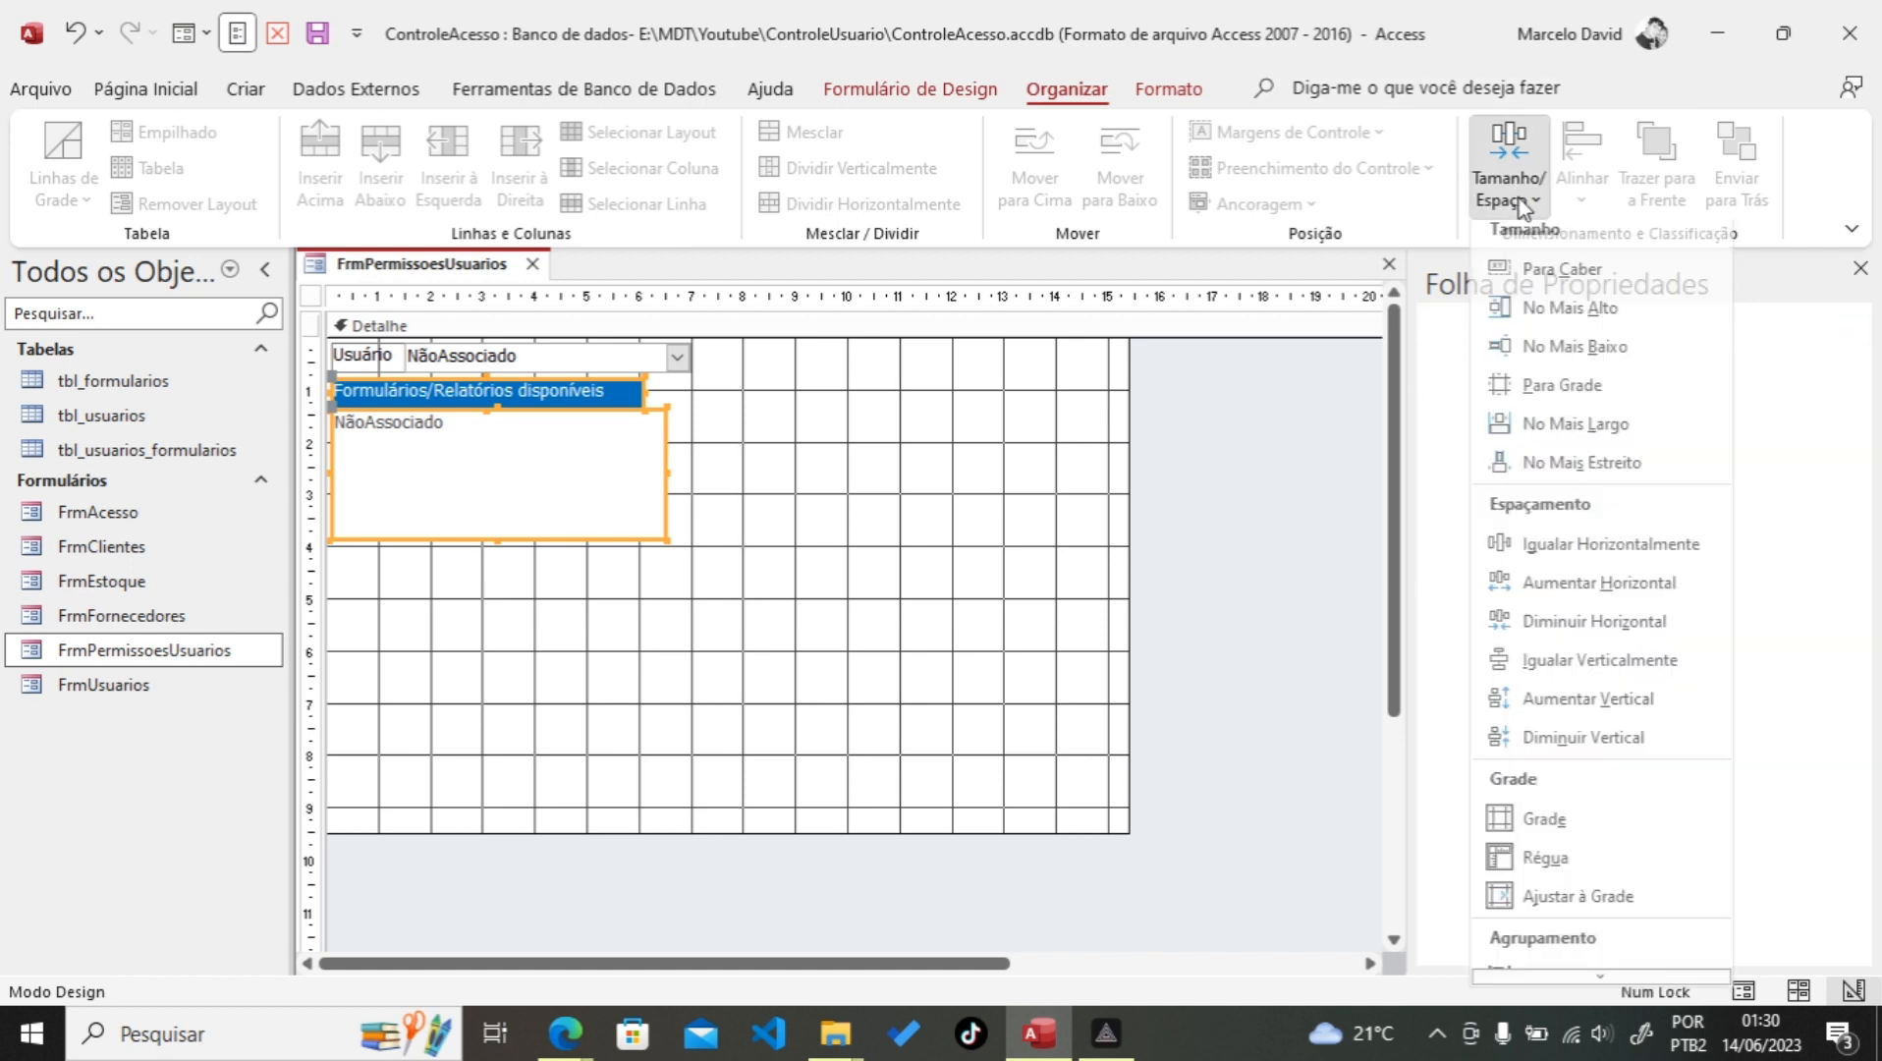
pyautogui.click(1547, 444)
pyautogui.click(725, 432)
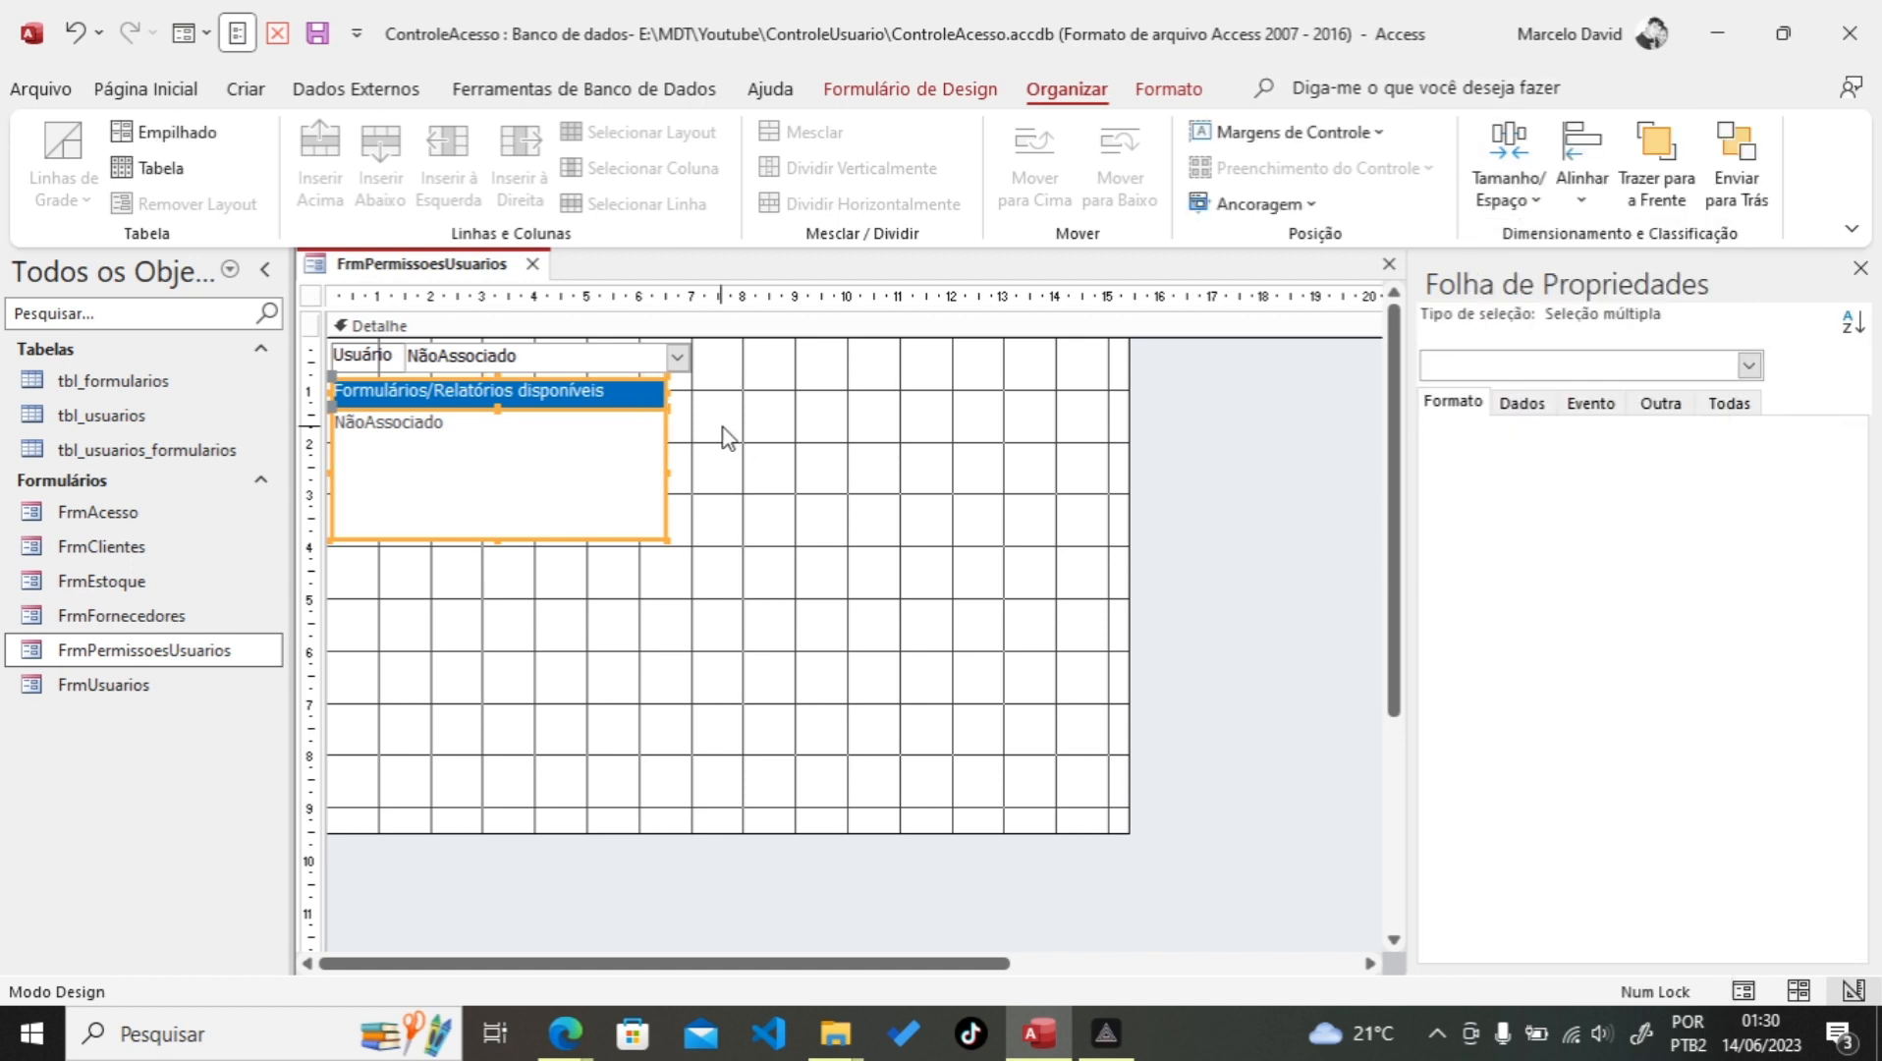
pyautogui.click(483, 404)
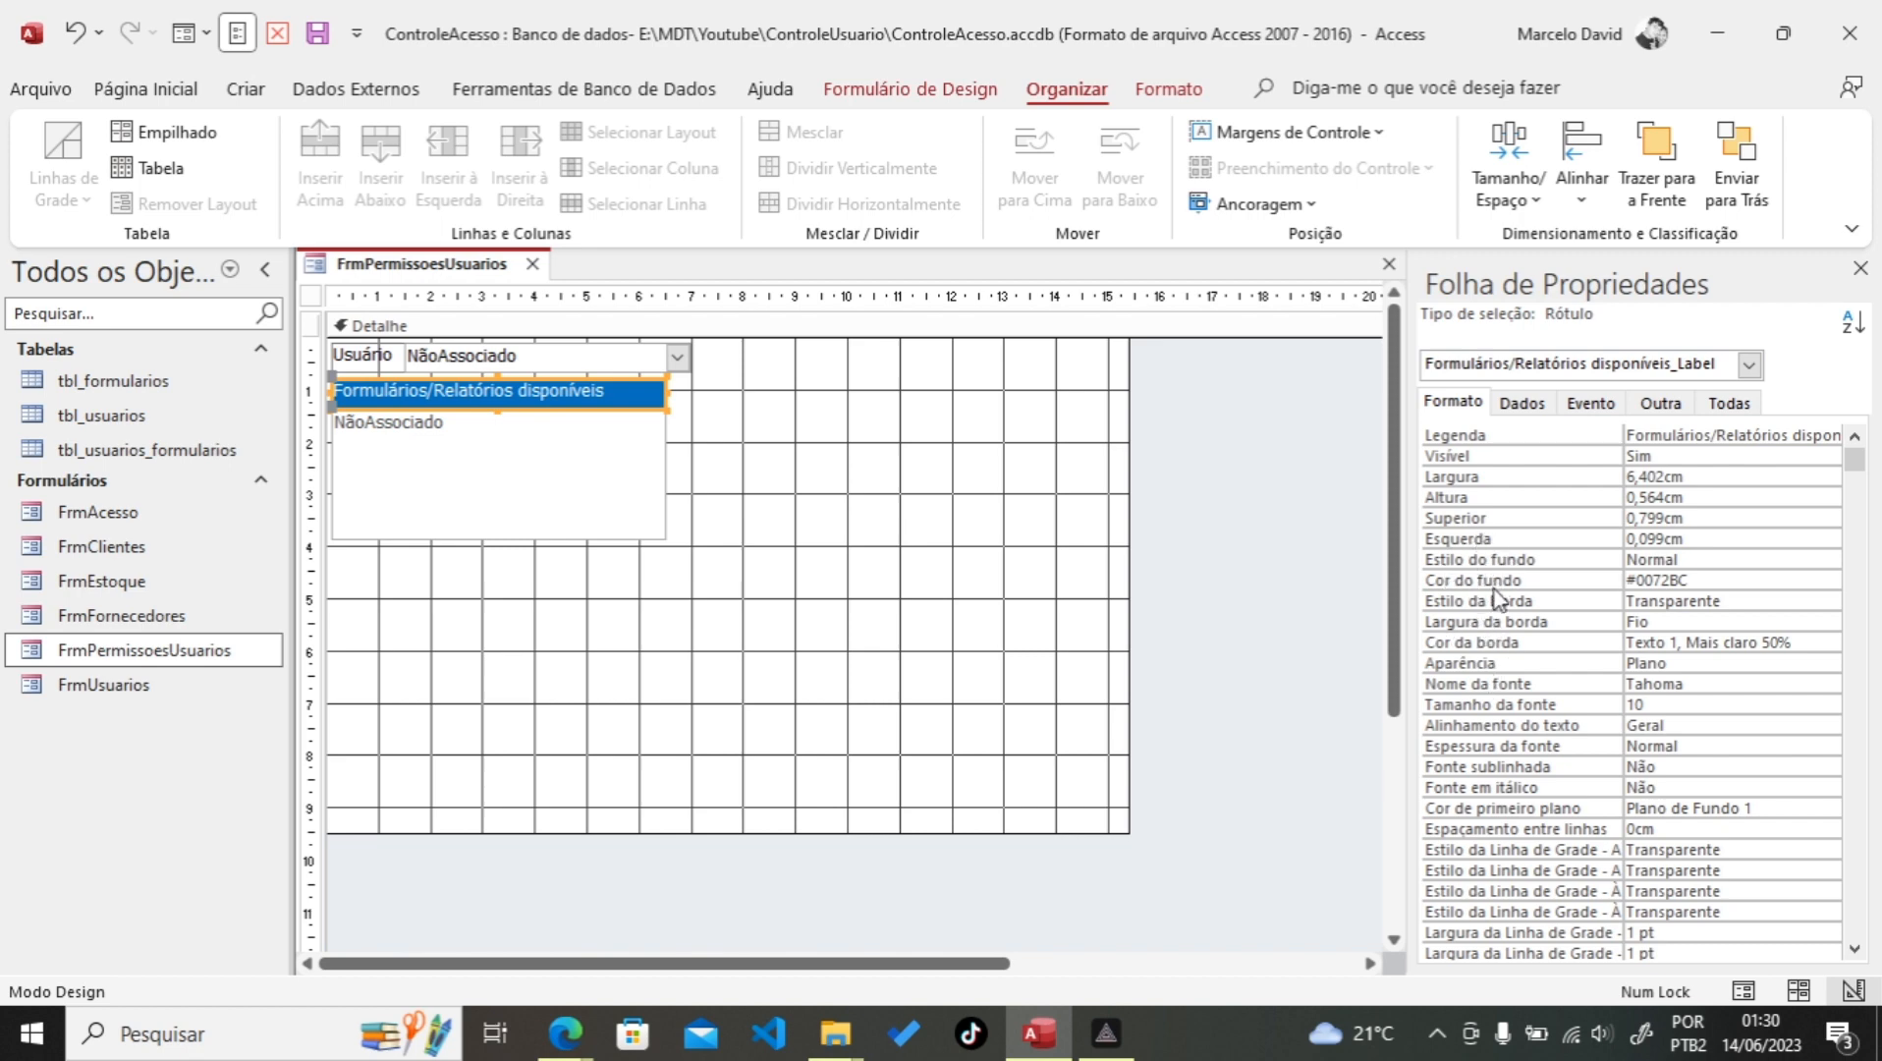
# Step: Give the caption label a solid border and stretch the list box down to about 7.9 cm
pyautogui.click(1685, 608)
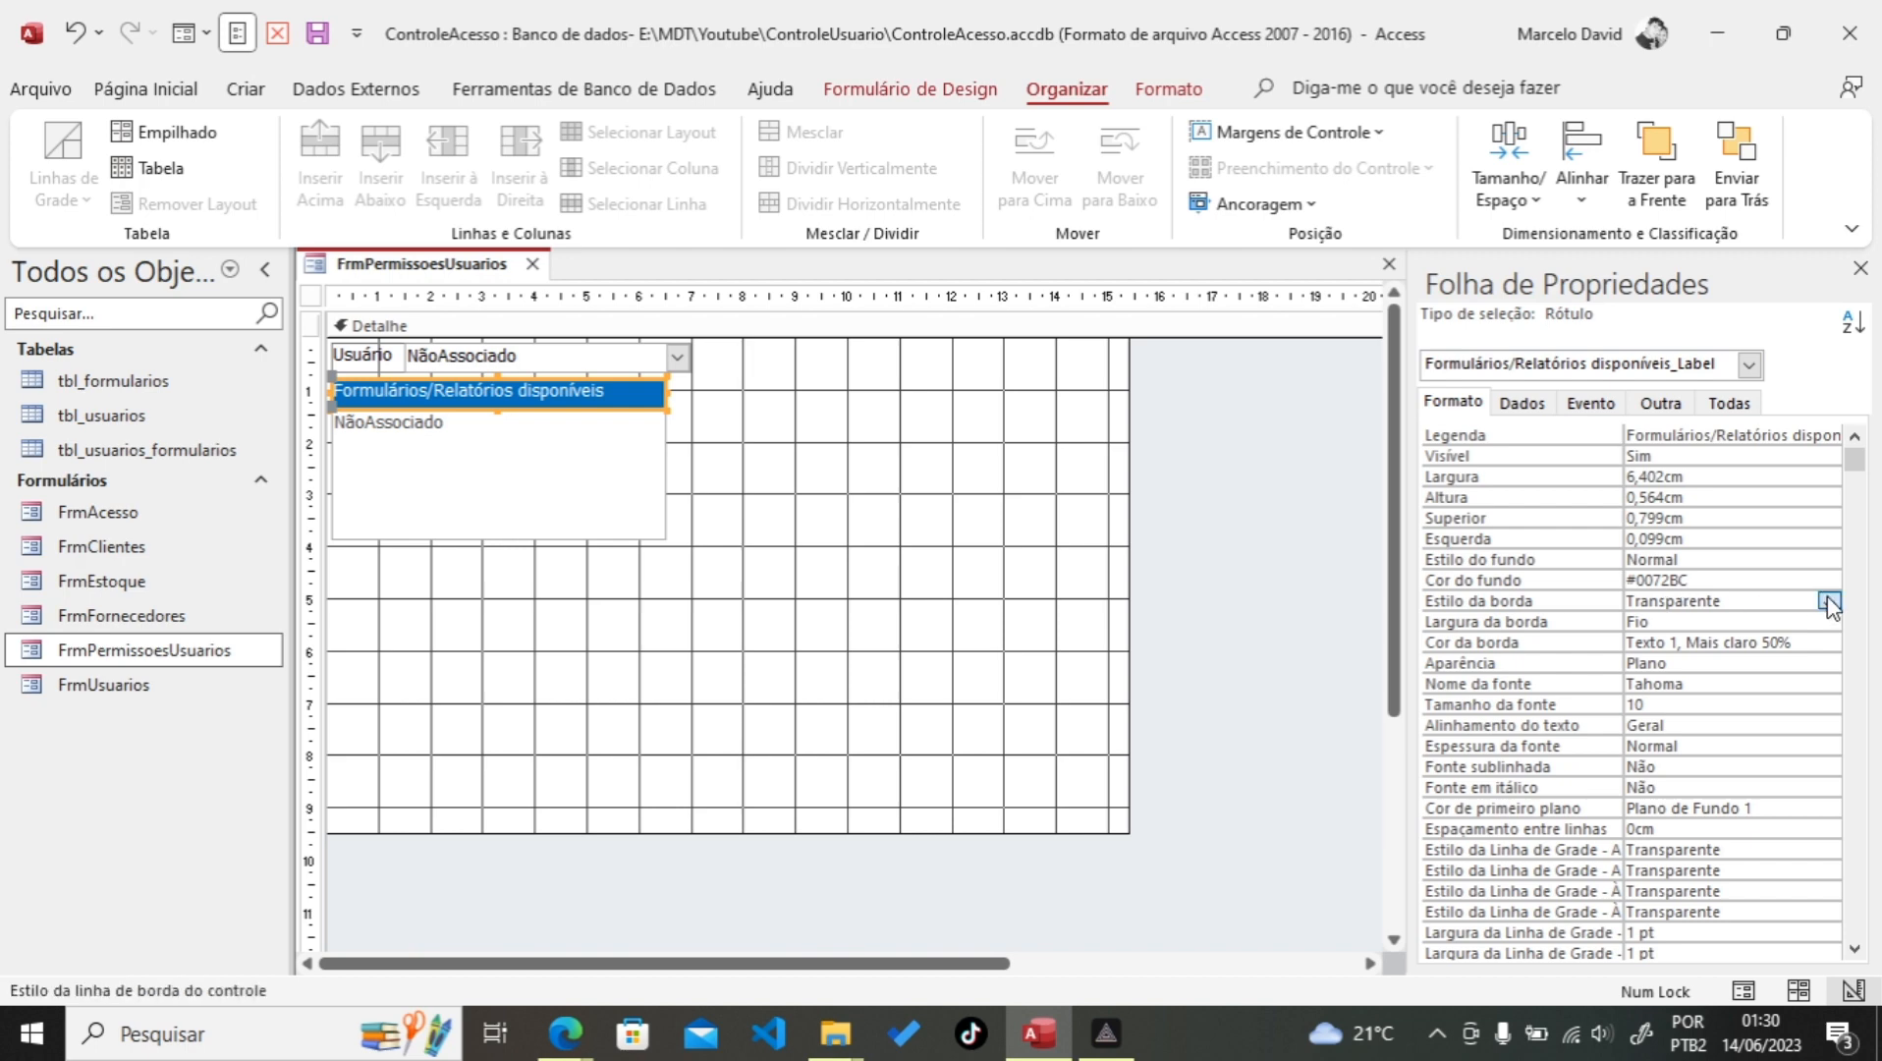
pyautogui.click(1827, 601)
pyautogui.click(1714, 643)
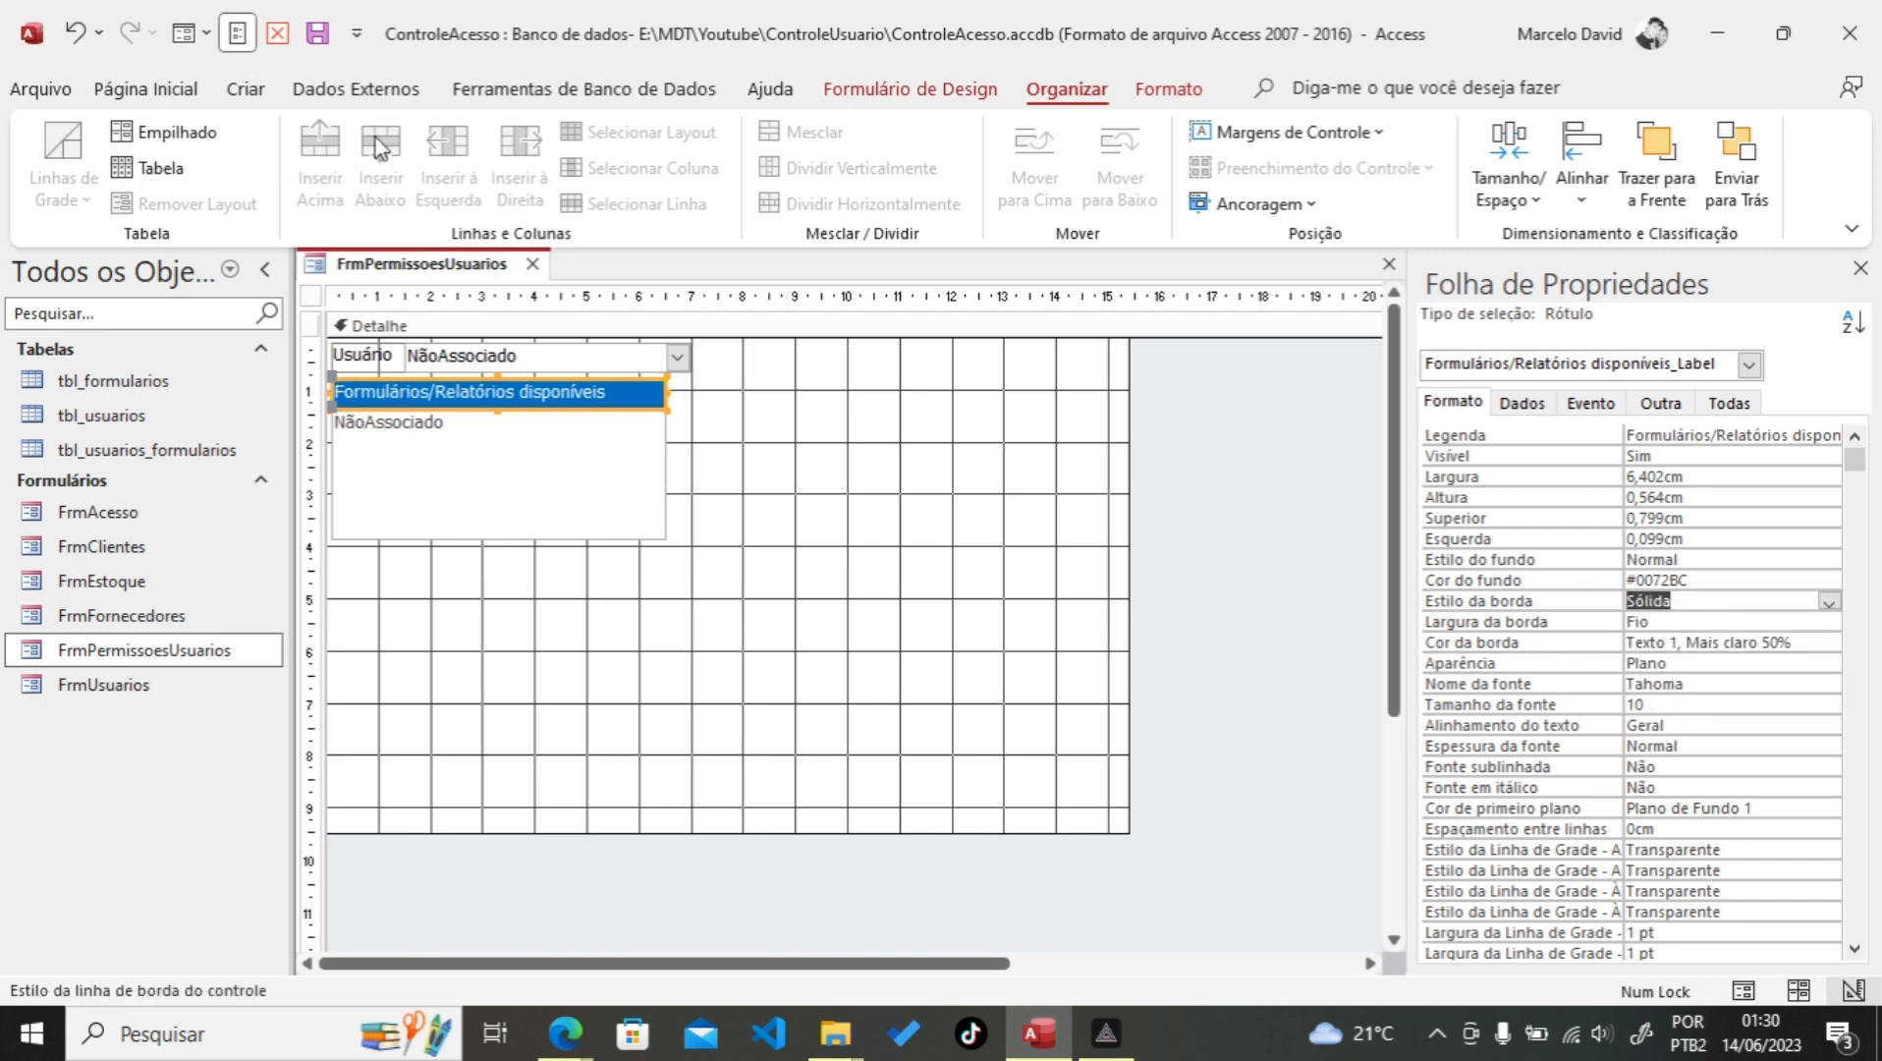
pyautogui.click(504, 514)
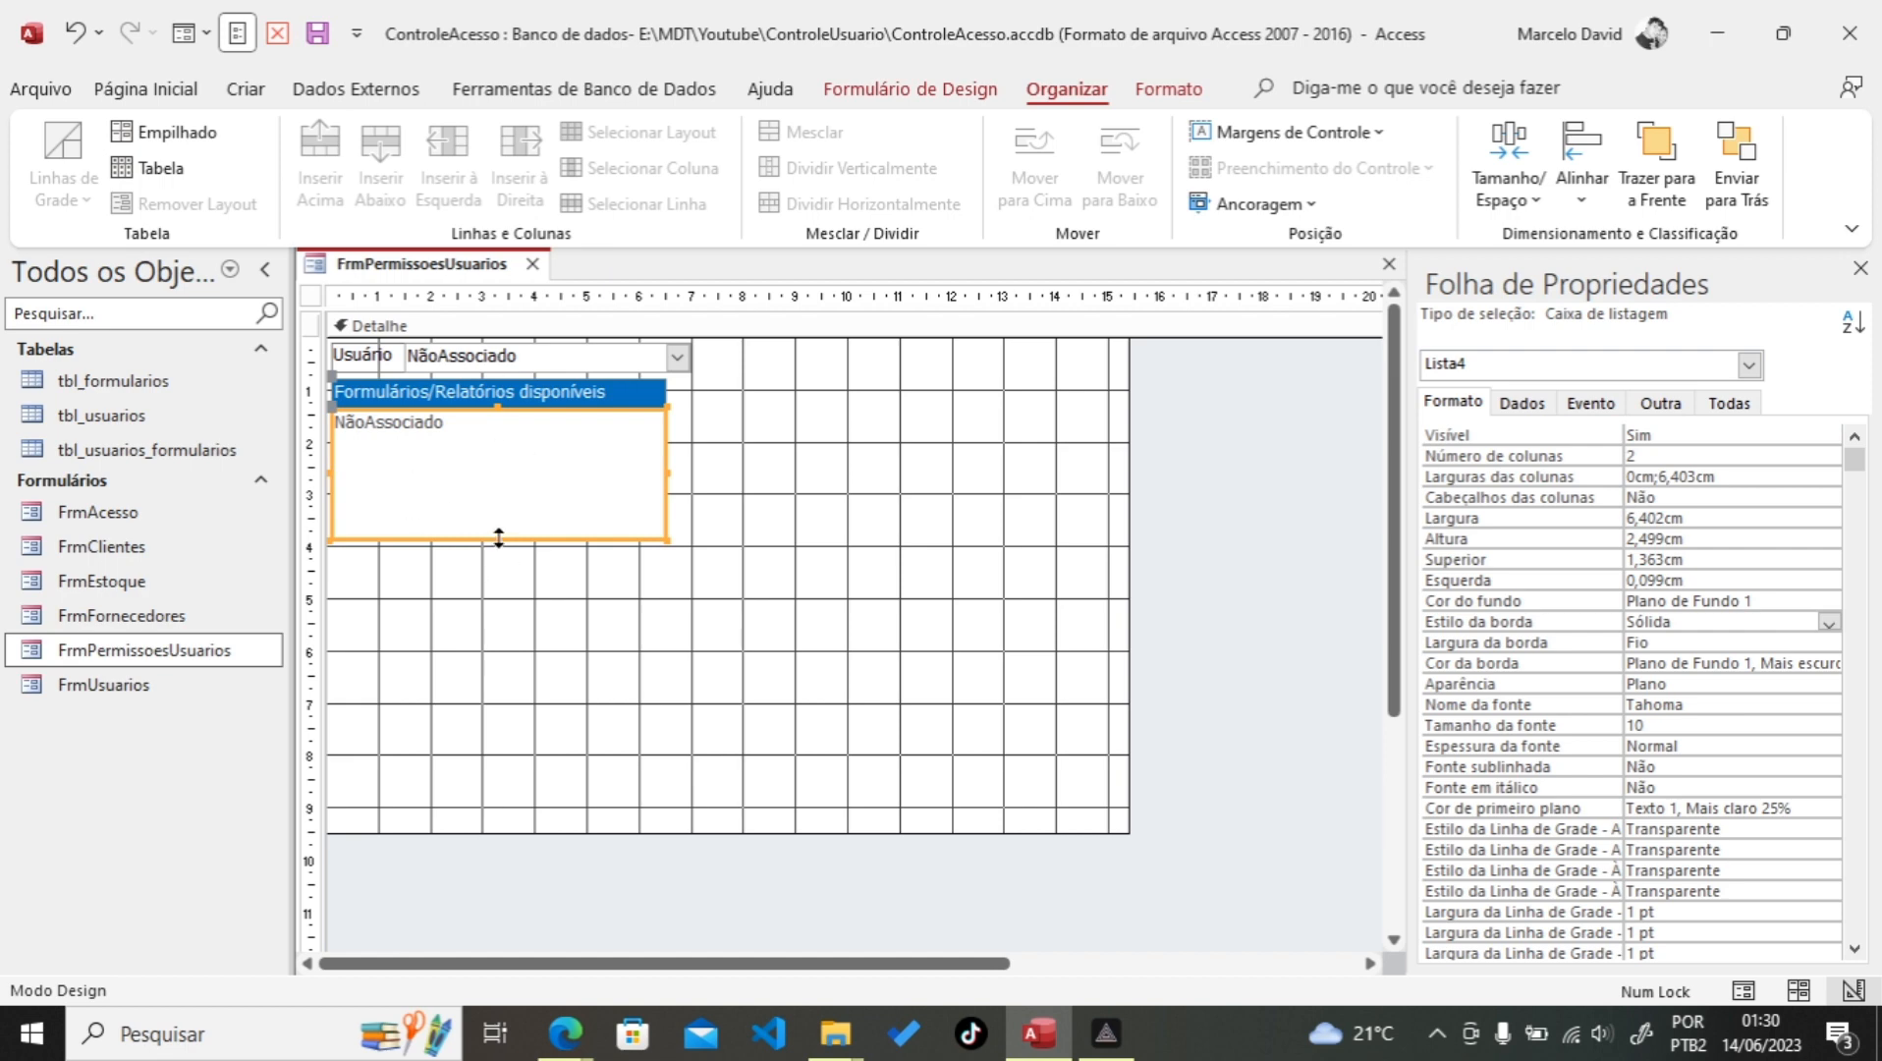
pyautogui.moveTo(498, 541); pyautogui.dragTo(474, 822)
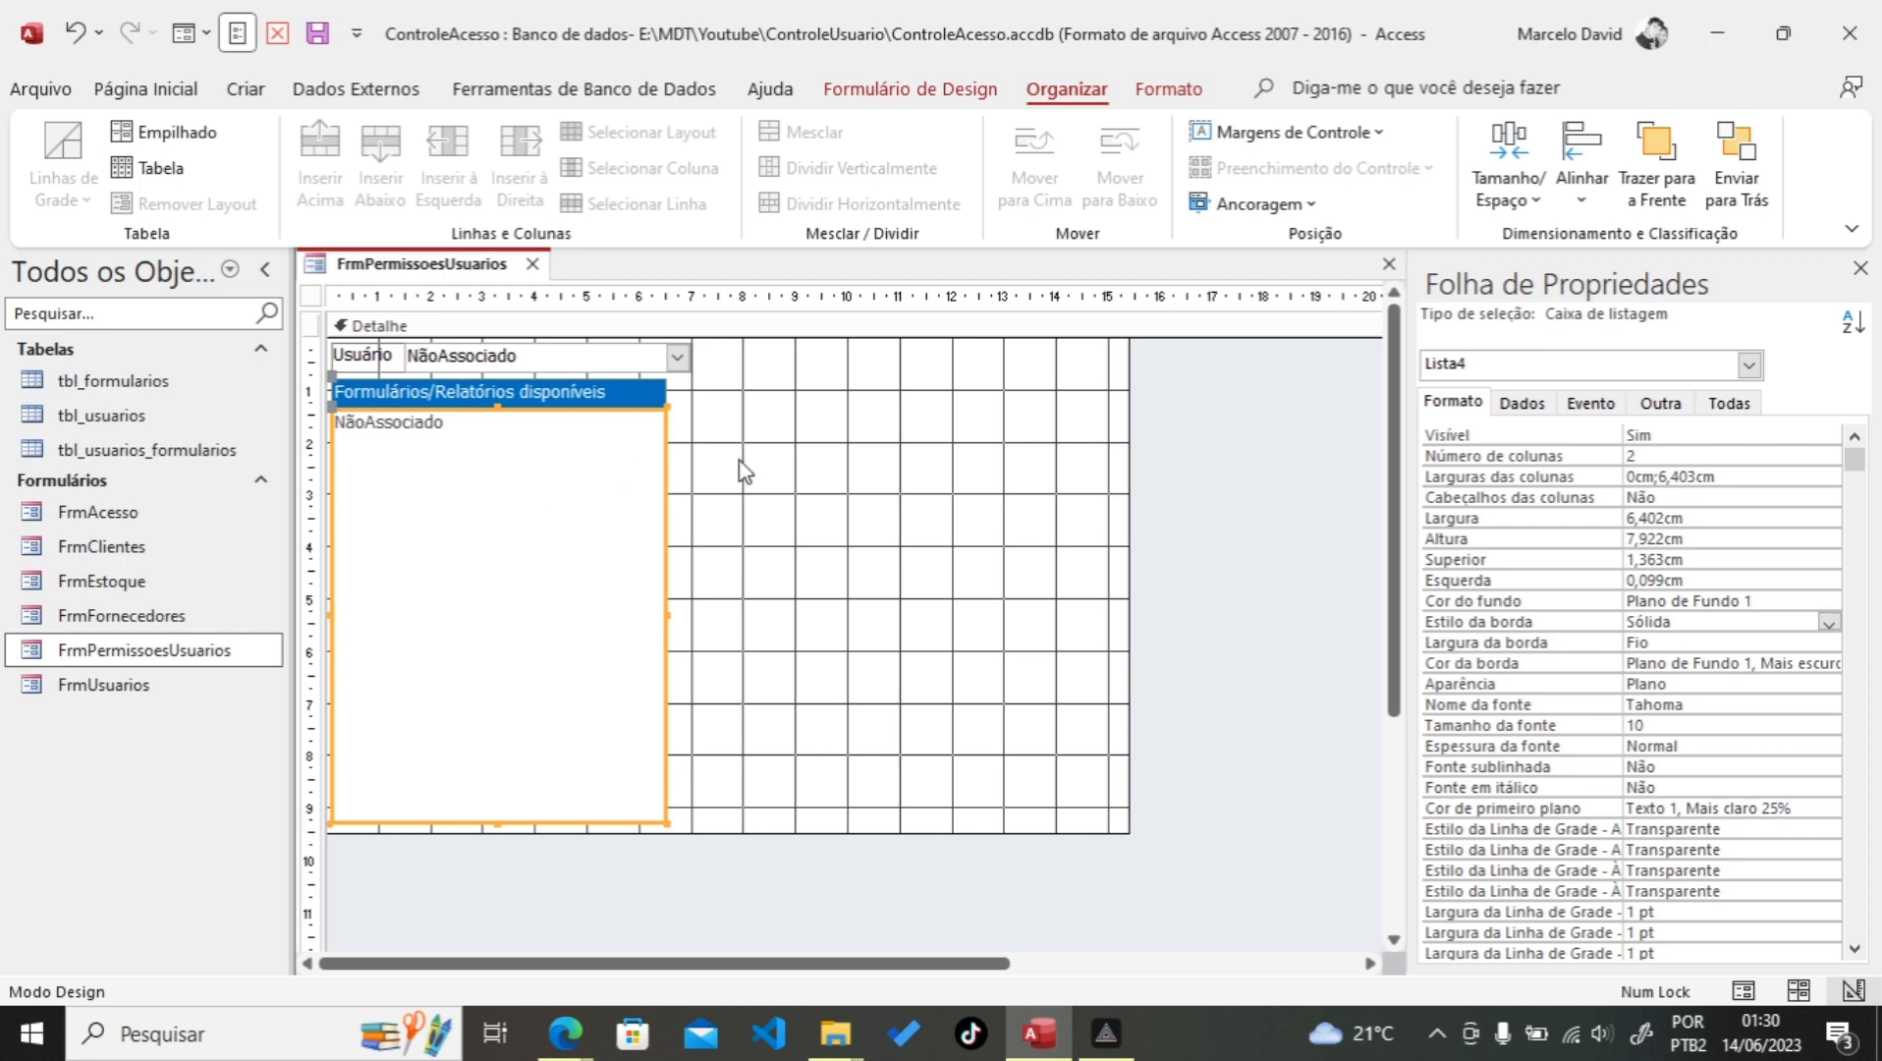
# Step: Rename the list box from Lista4 to LbxForms and save the form
pyautogui.click(1658, 403)
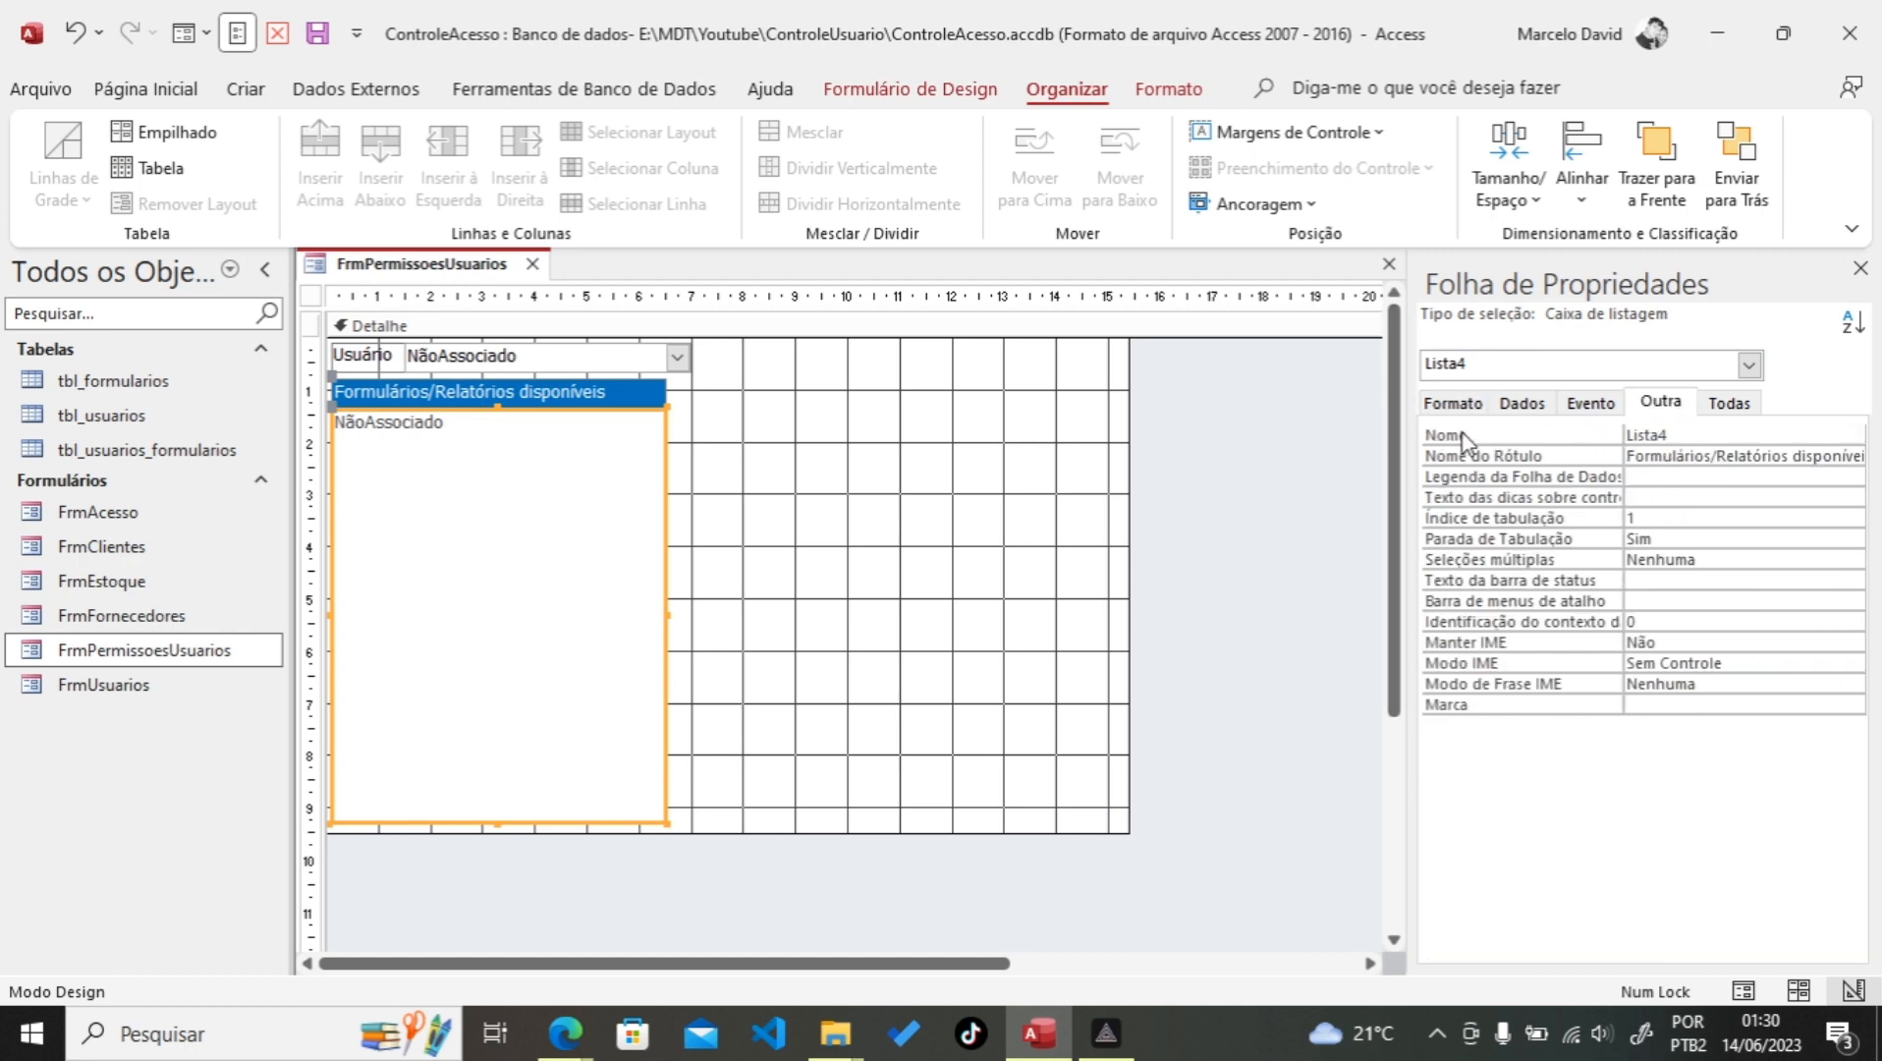
pyautogui.click(1523, 433)
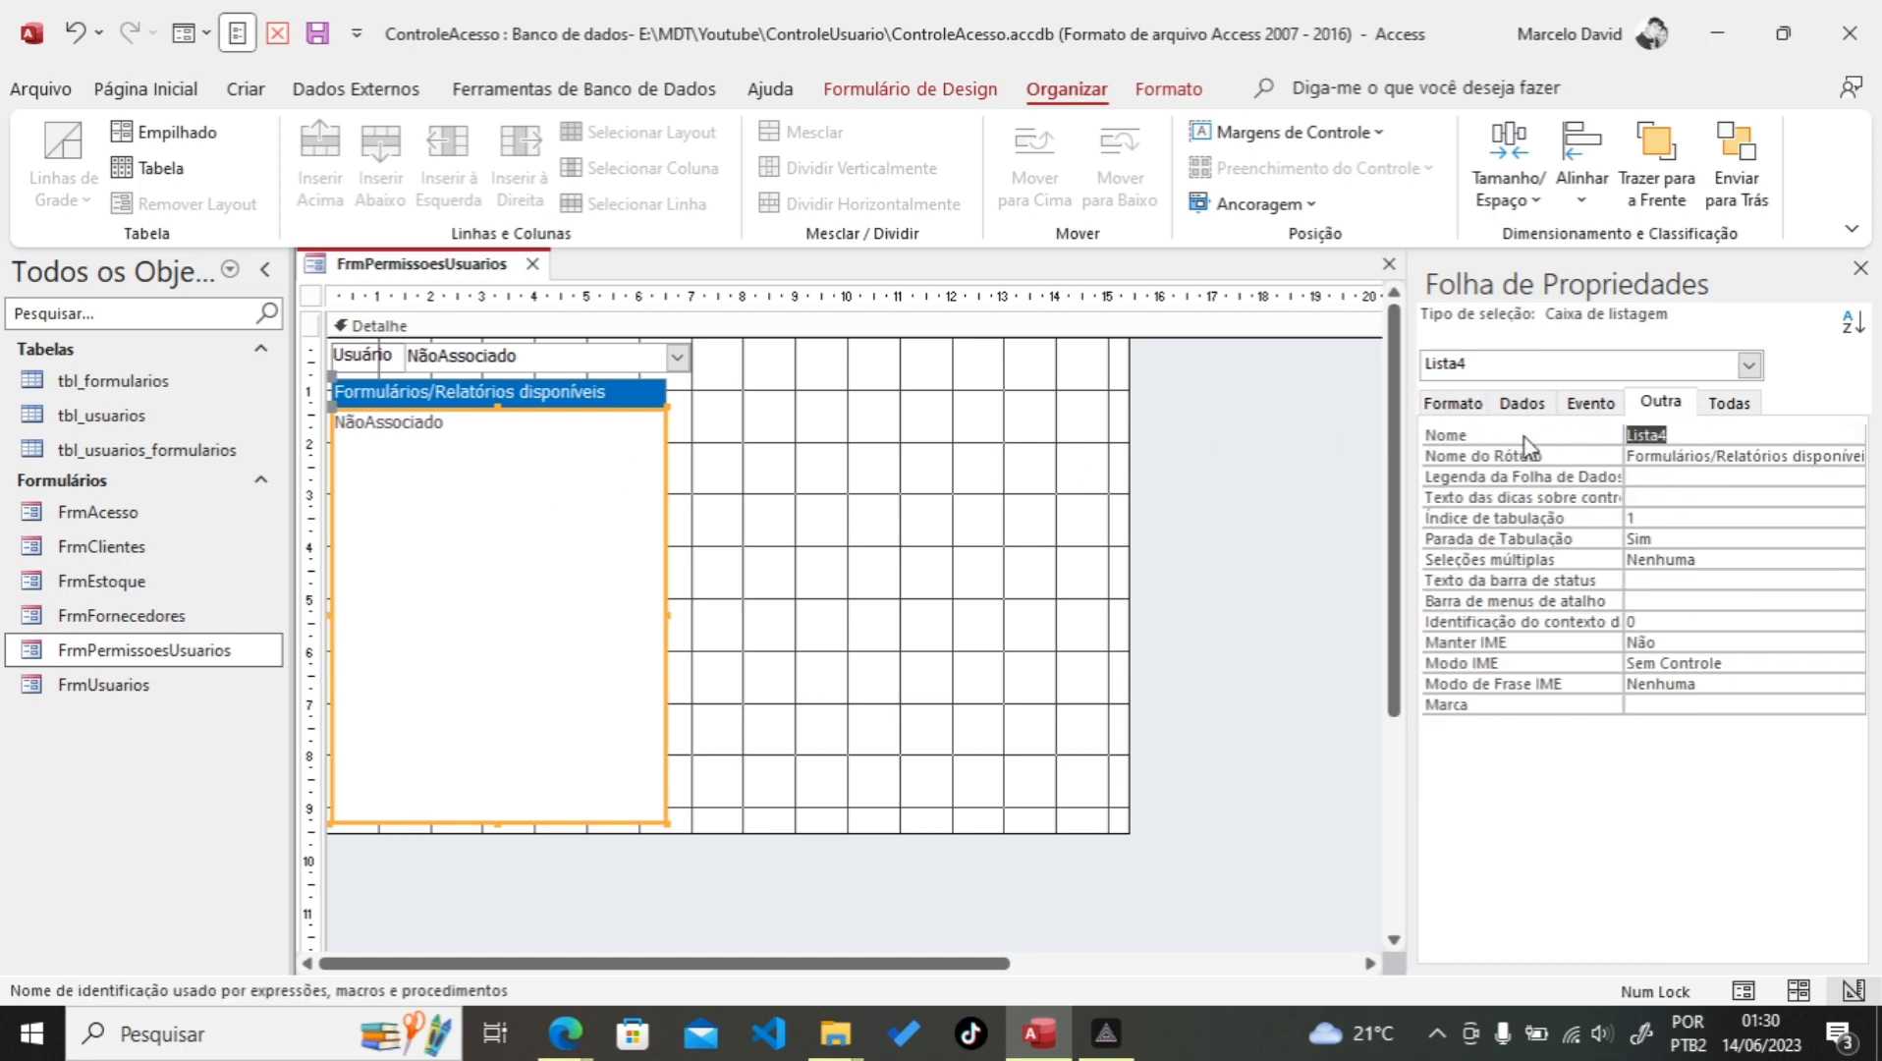
pyautogui.write('LbxForms')
pyautogui.click(356, 35)
pyautogui.click(353, 36)
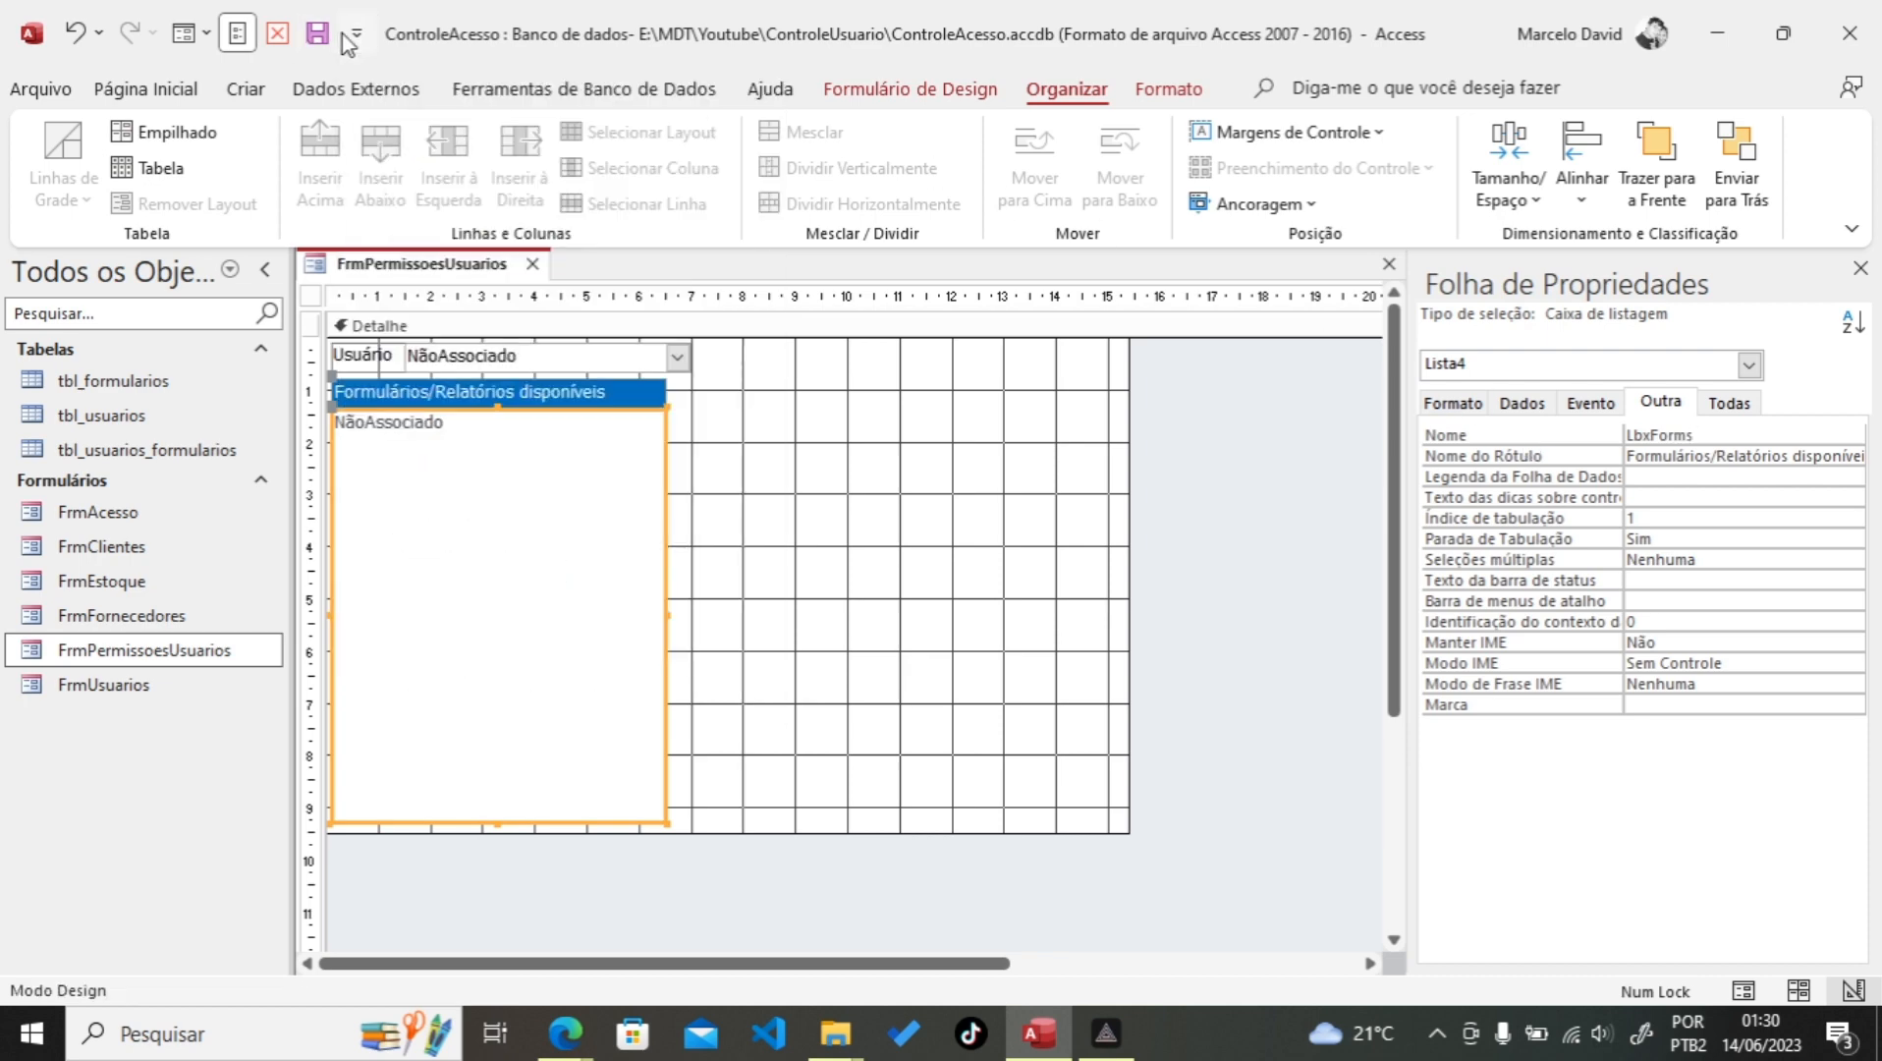
pyautogui.click(319, 33)
# Step: Close the design and open FrmPermissoesUsuarios in form view, trying selections in the forms list
pyautogui.click(278, 34)
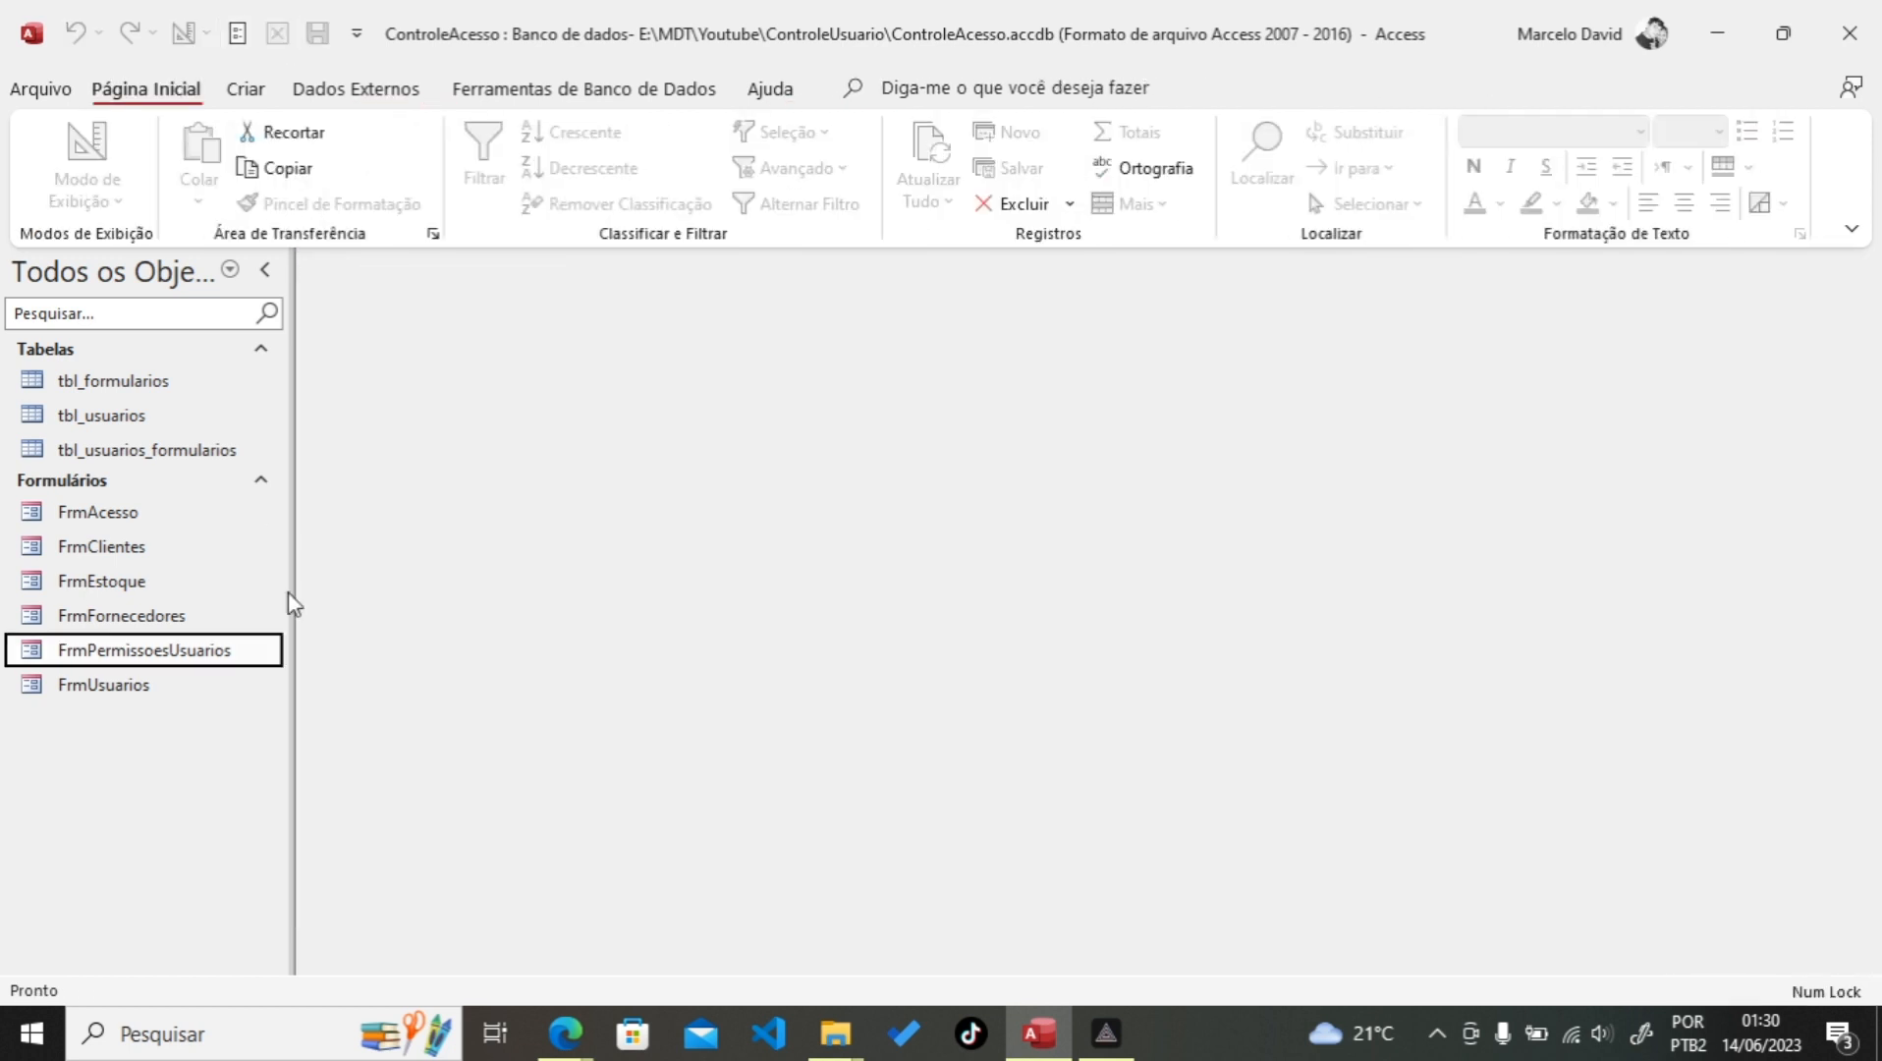
pyautogui.doubleClick(186, 653)
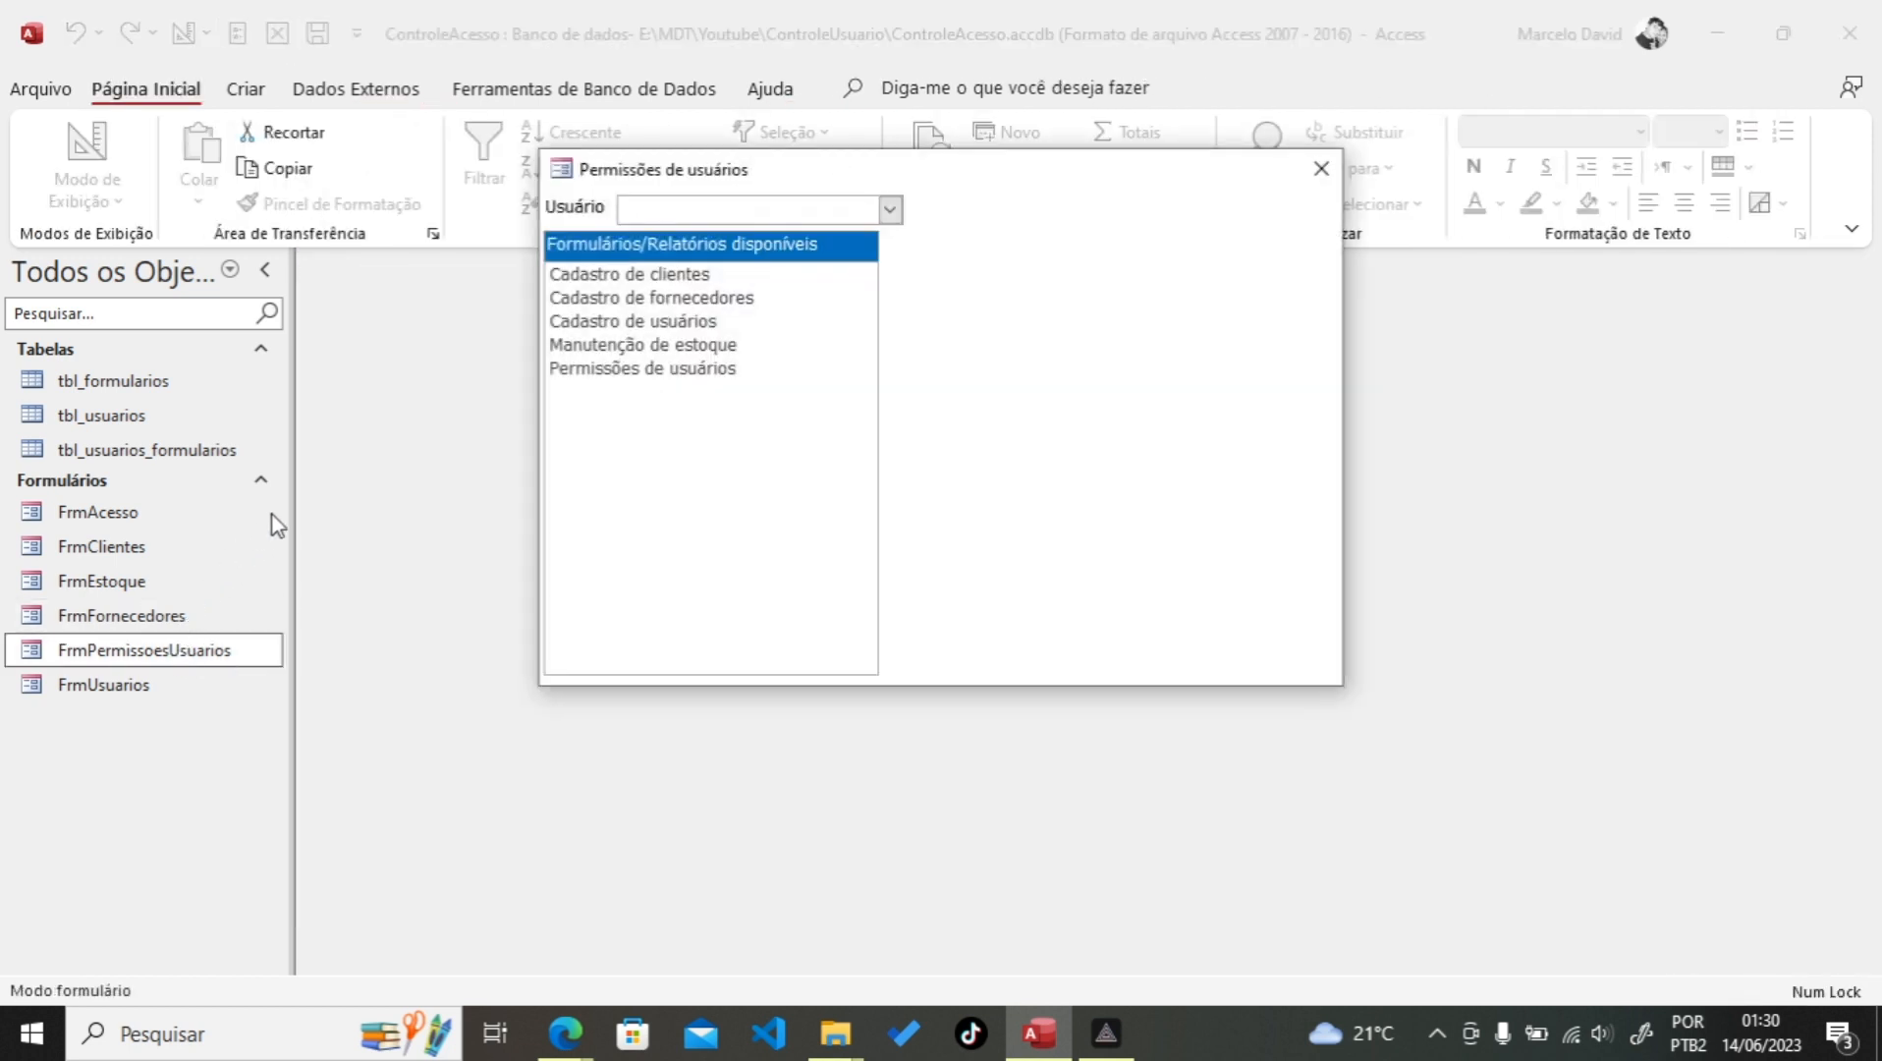
pyautogui.click(613, 278)
pyautogui.click(613, 321)
pyautogui.click(614, 369)
pyautogui.click(617, 275)
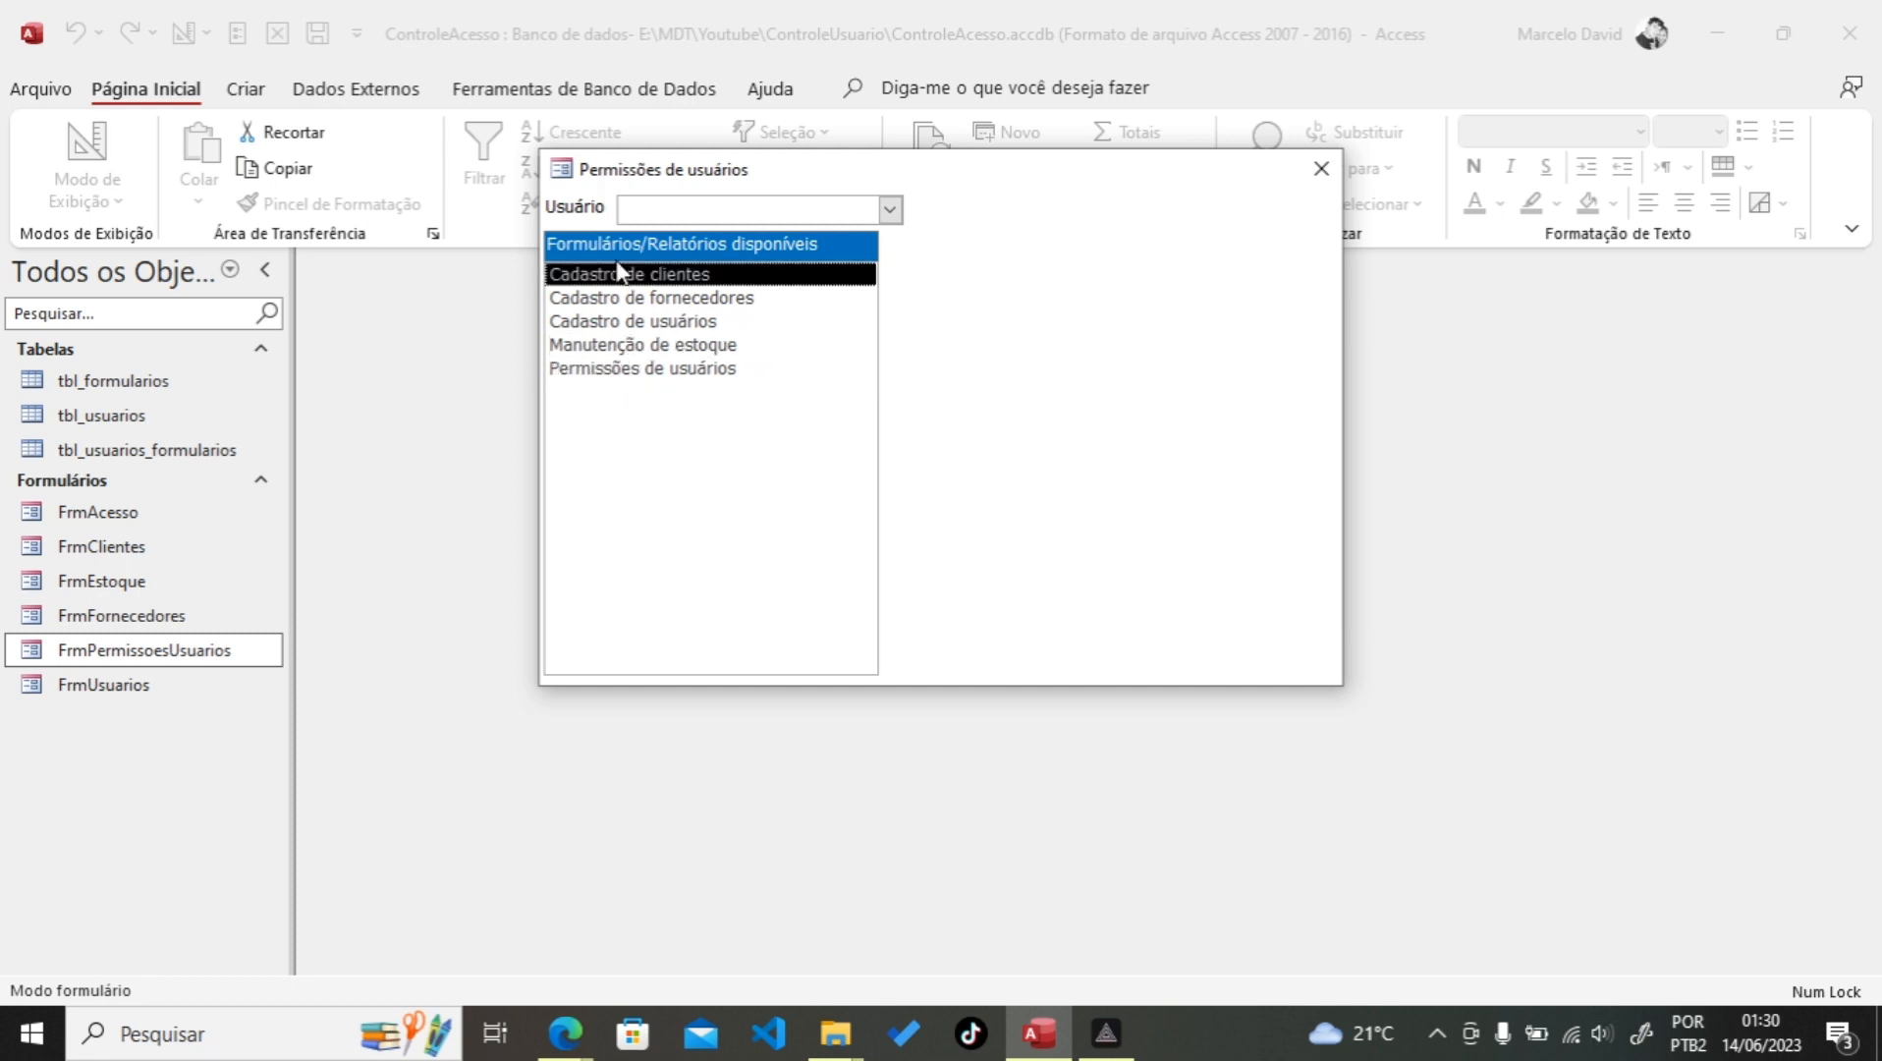
pyautogui.click(617, 299)
pyautogui.click(643, 369)
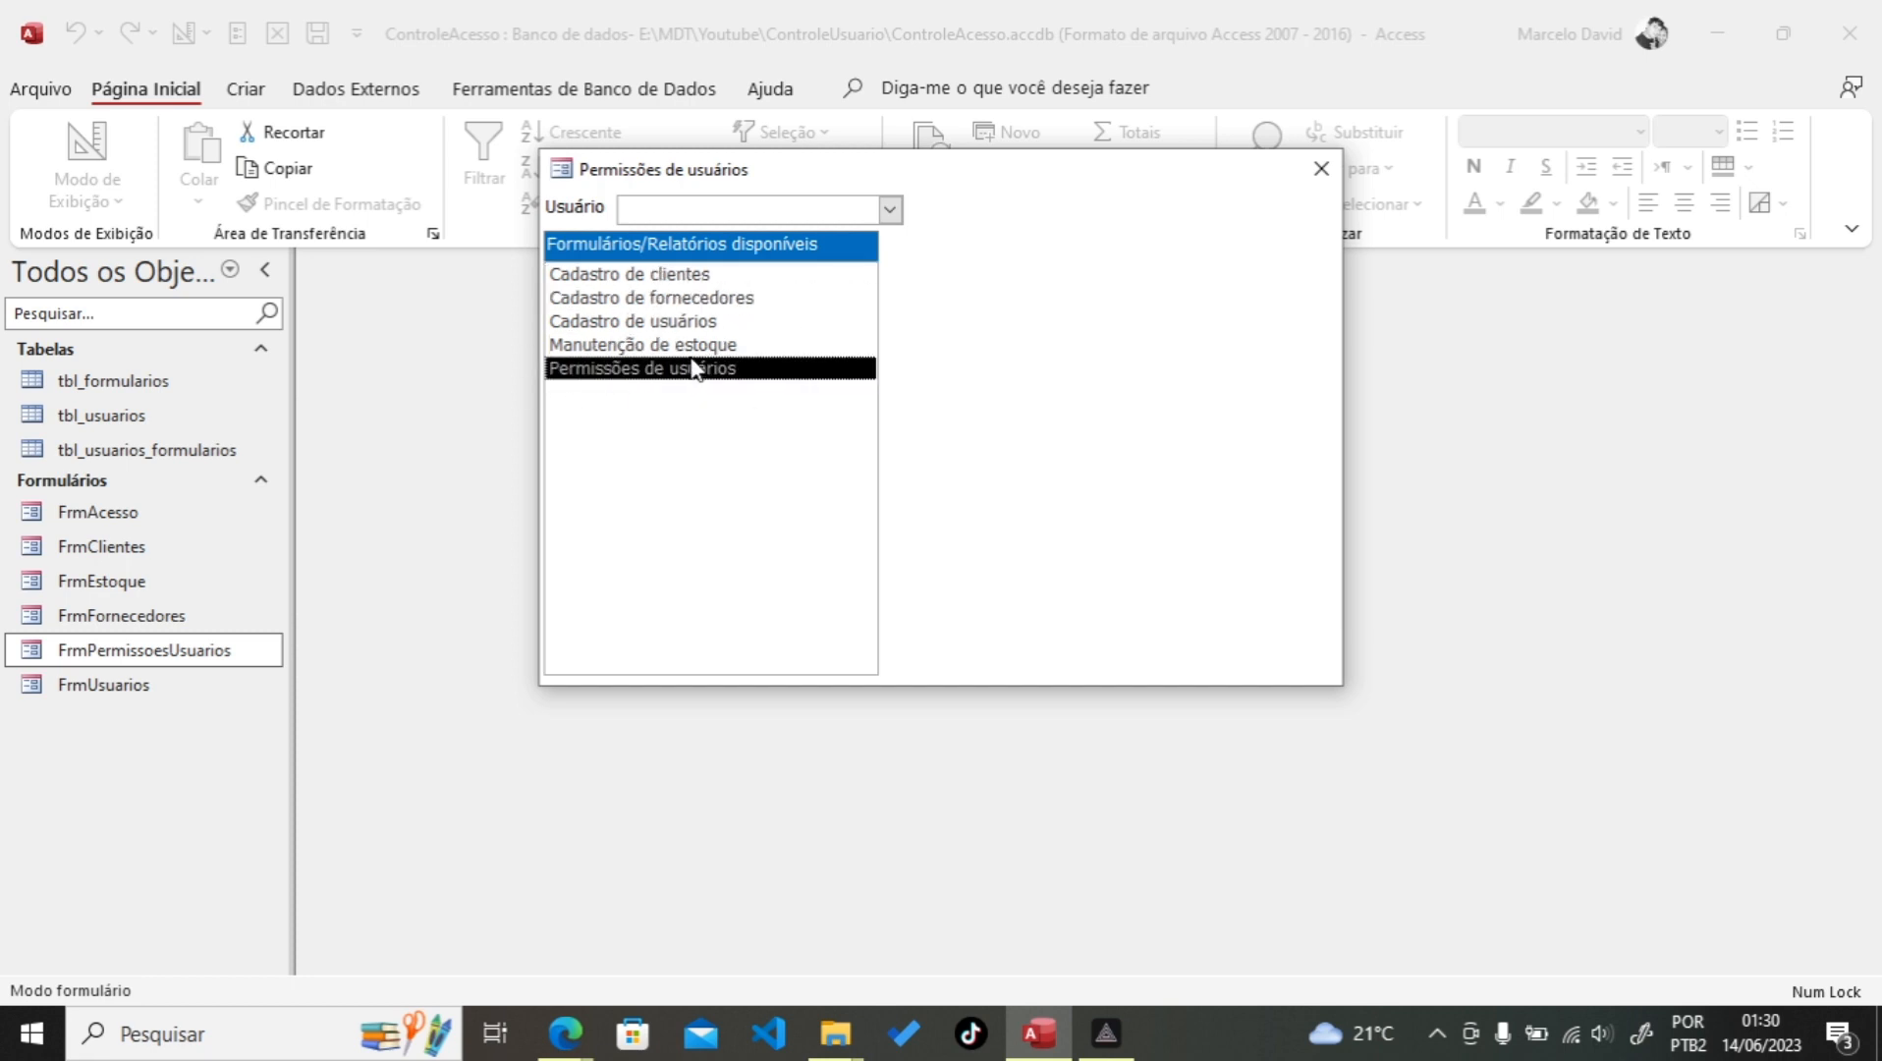
# Step: Click through more listed forms, then choose the first user in the Usuário combo
pyautogui.click(662, 279)
pyautogui.click(670, 321)
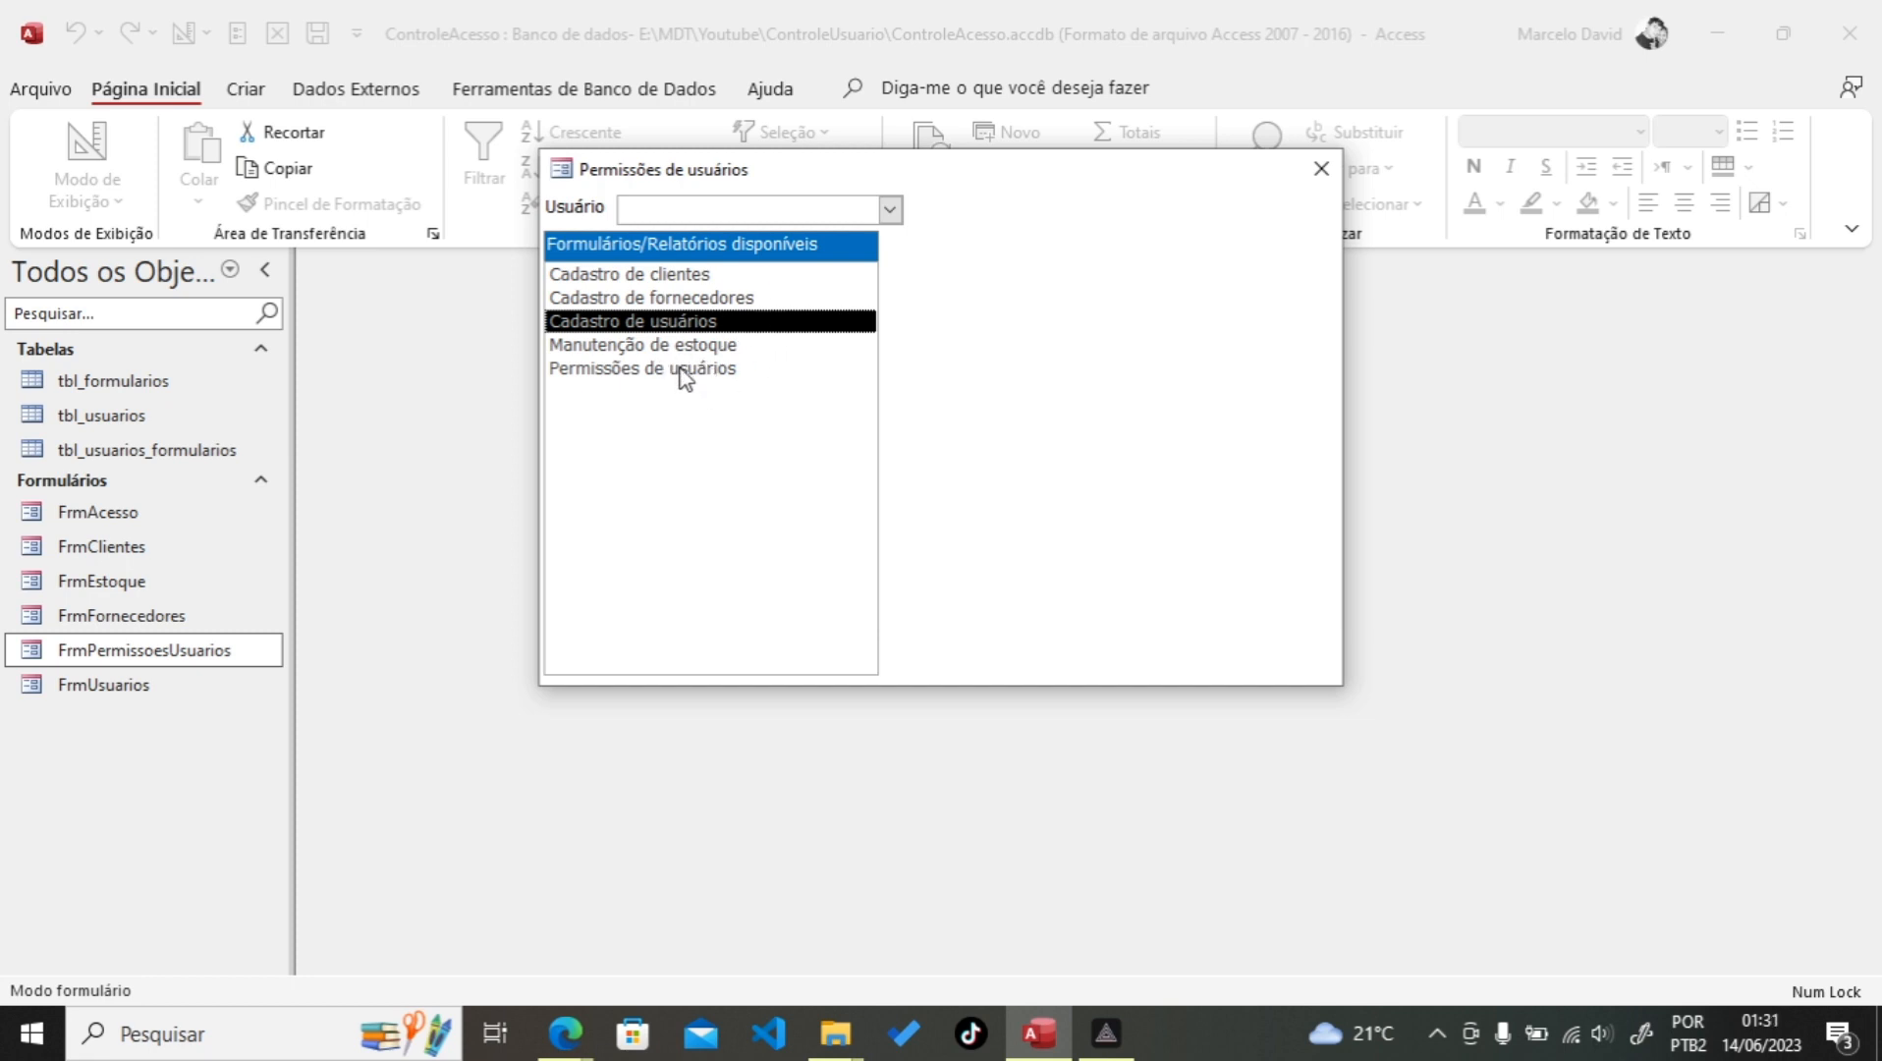
pyautogui.click(680, 369)
pyautogui.click(652, 278)
pyautogui.click(672, 371)
pyautogui.click(658, 302)
pyautogui.click(650, 278)
pyautogui.click(630, 349)
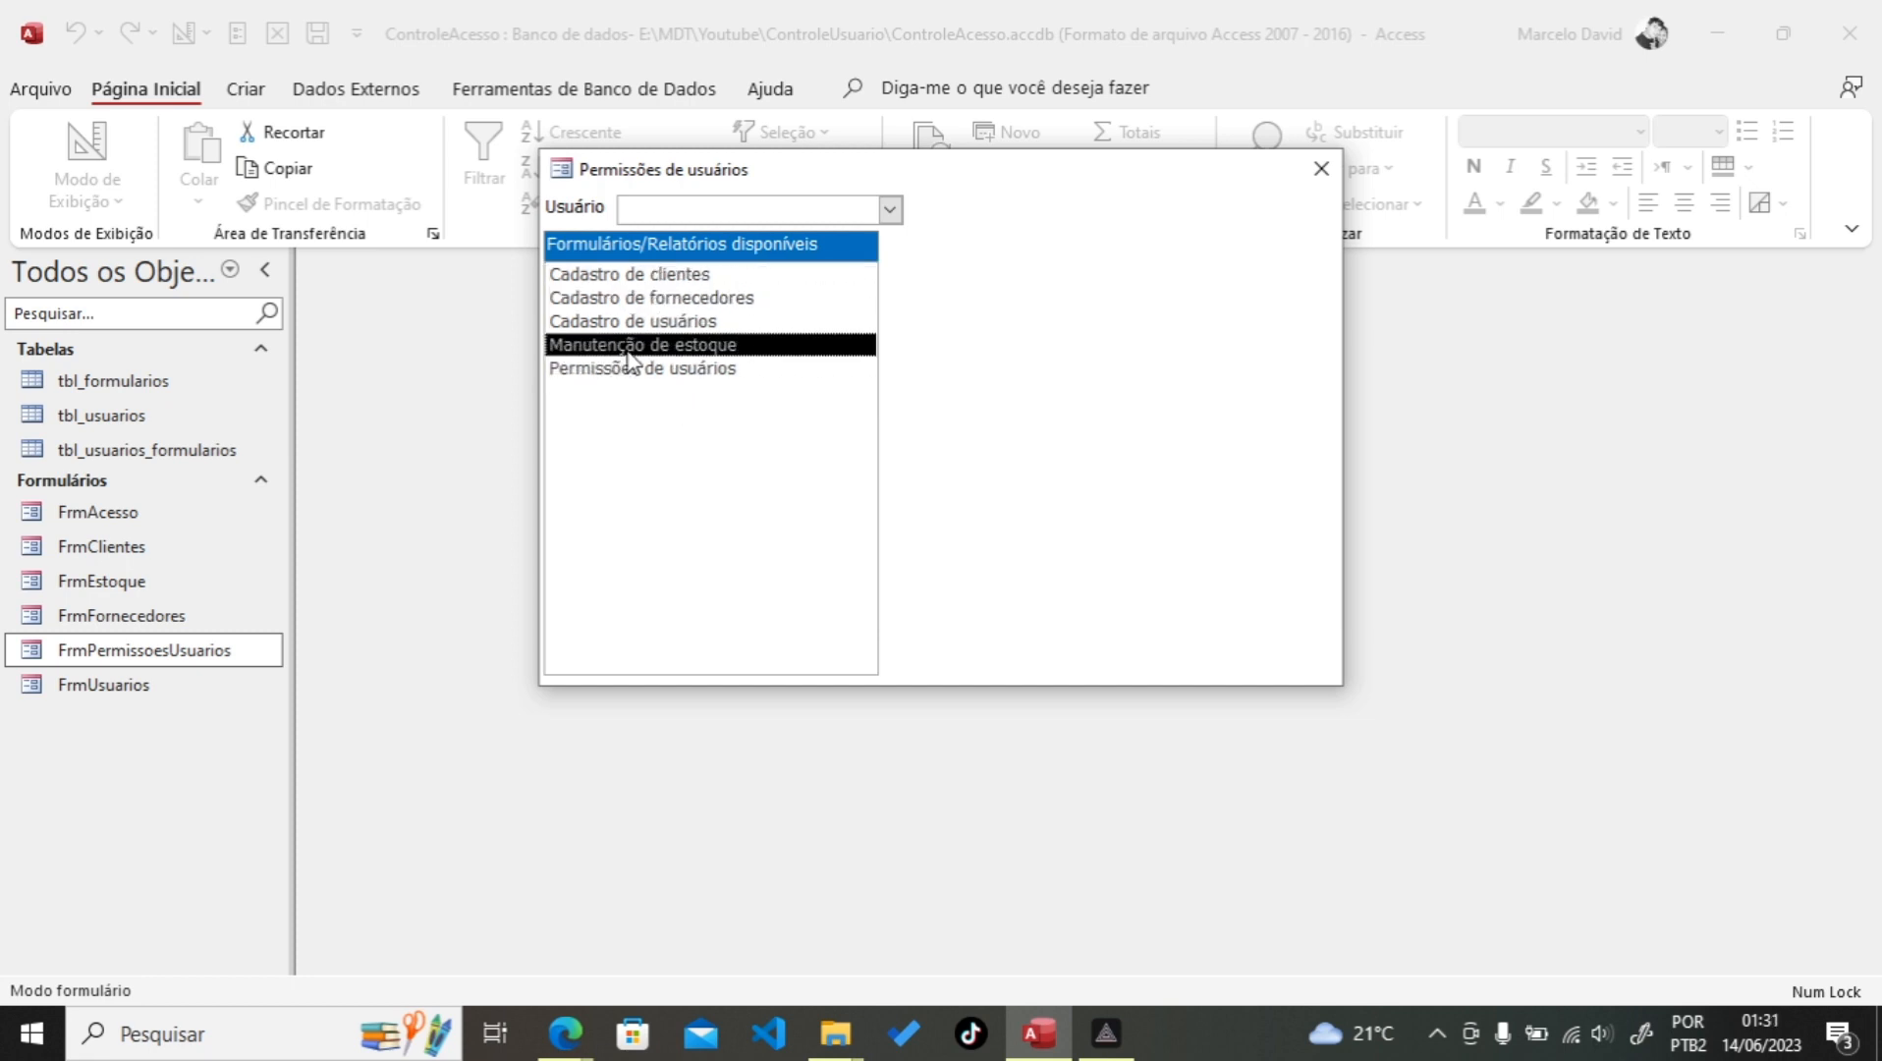
pyautogui.click(619, 370)
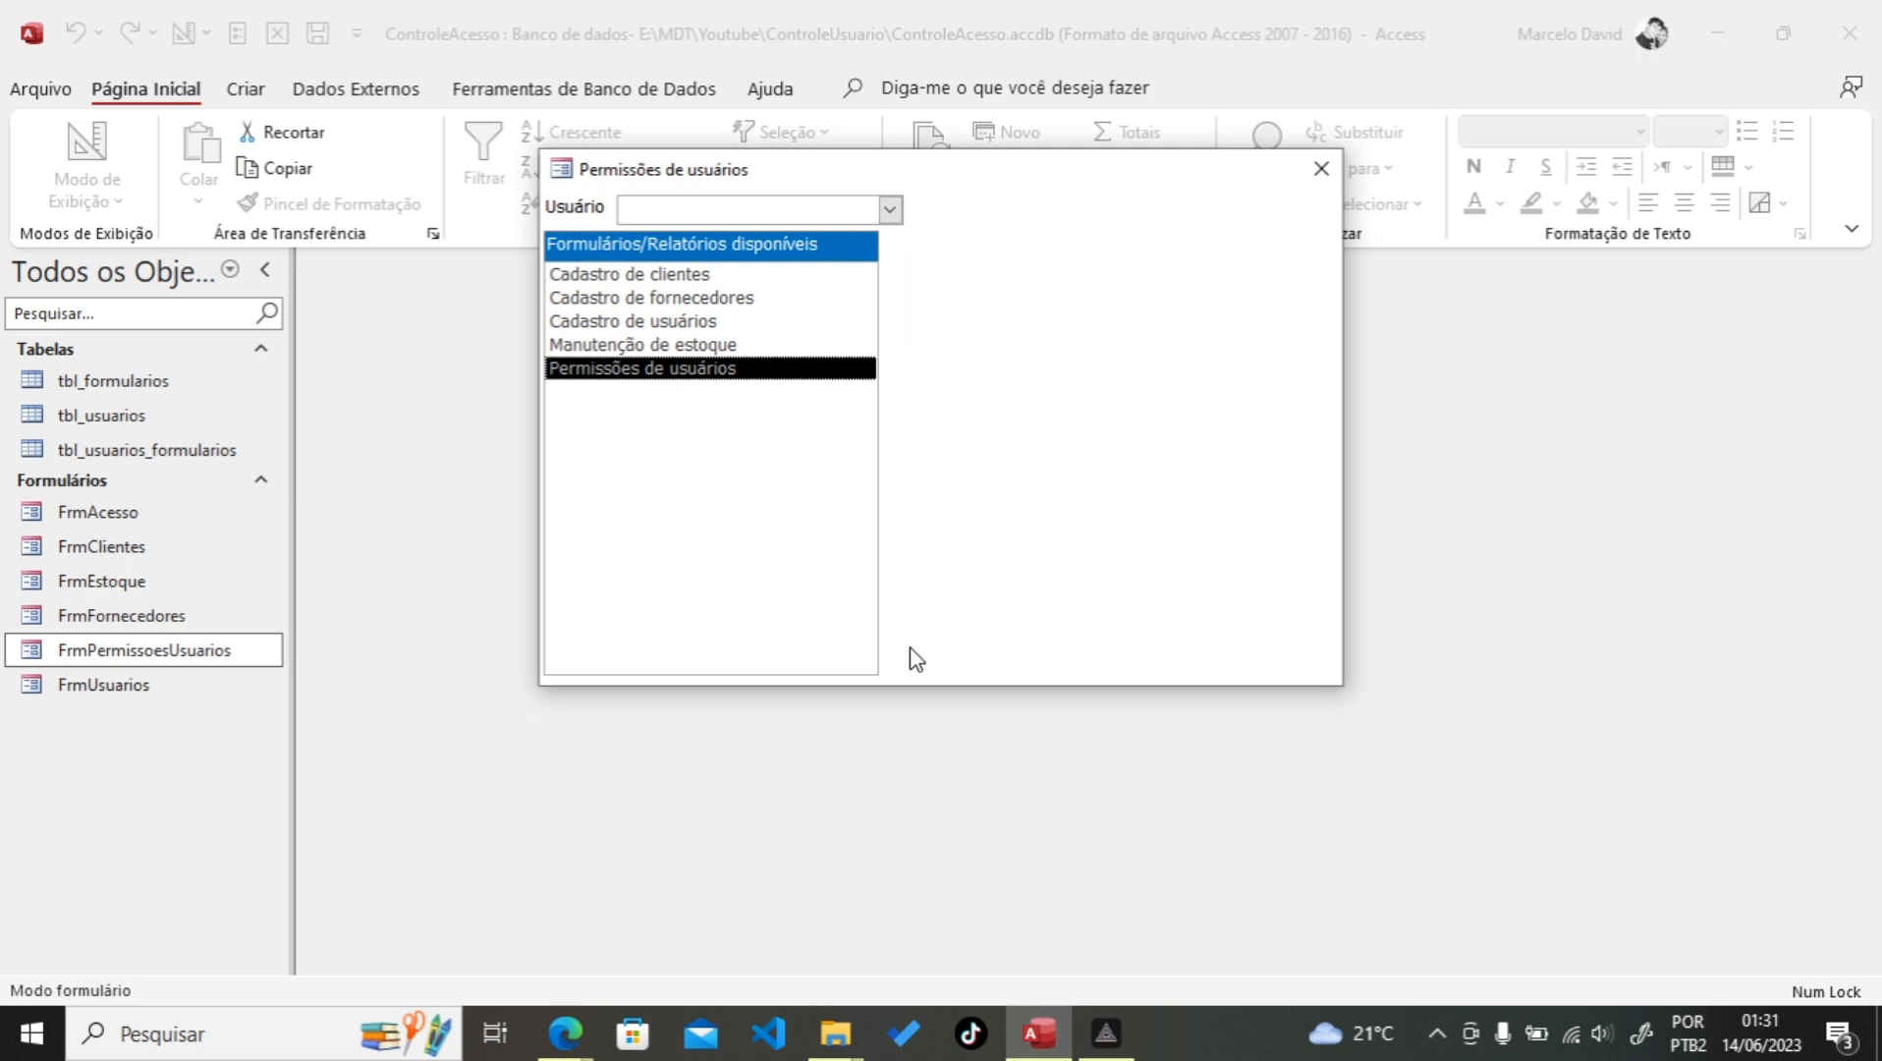
pyautogui.click(889, 211)
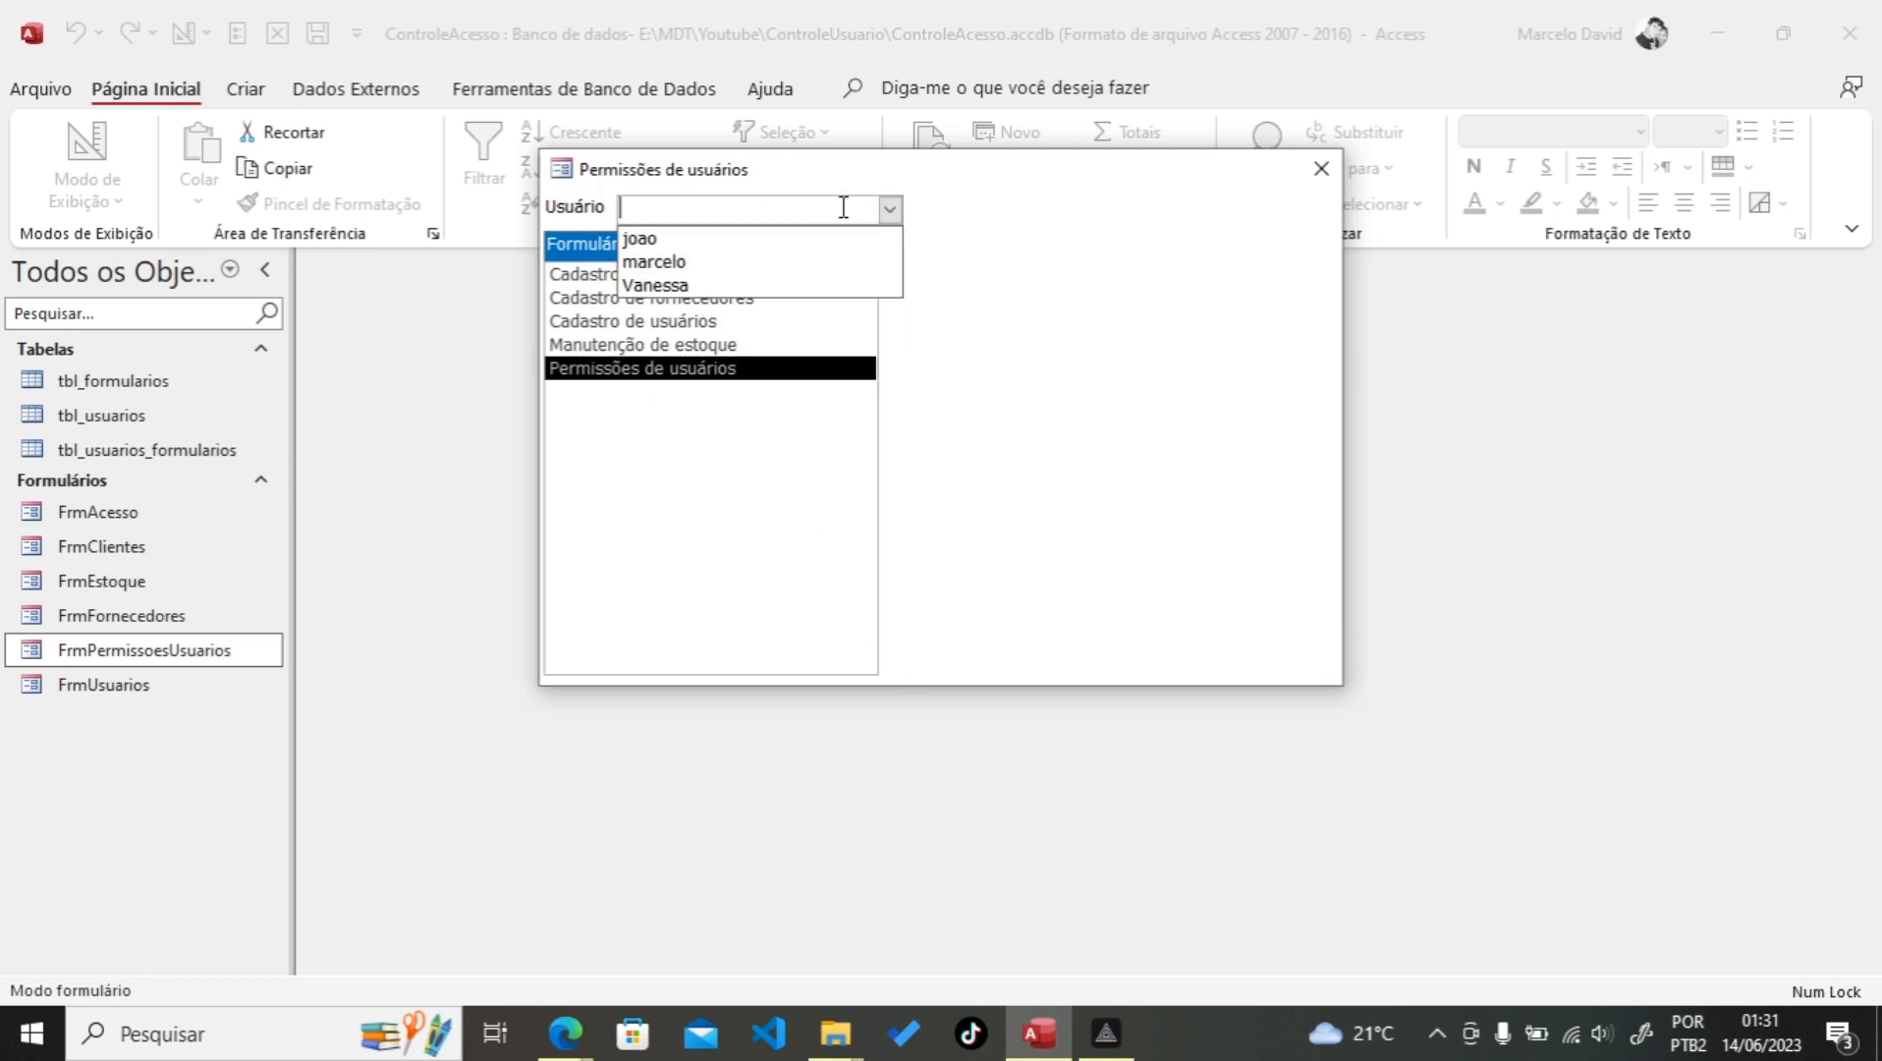
pyautogui.click(702, 244)
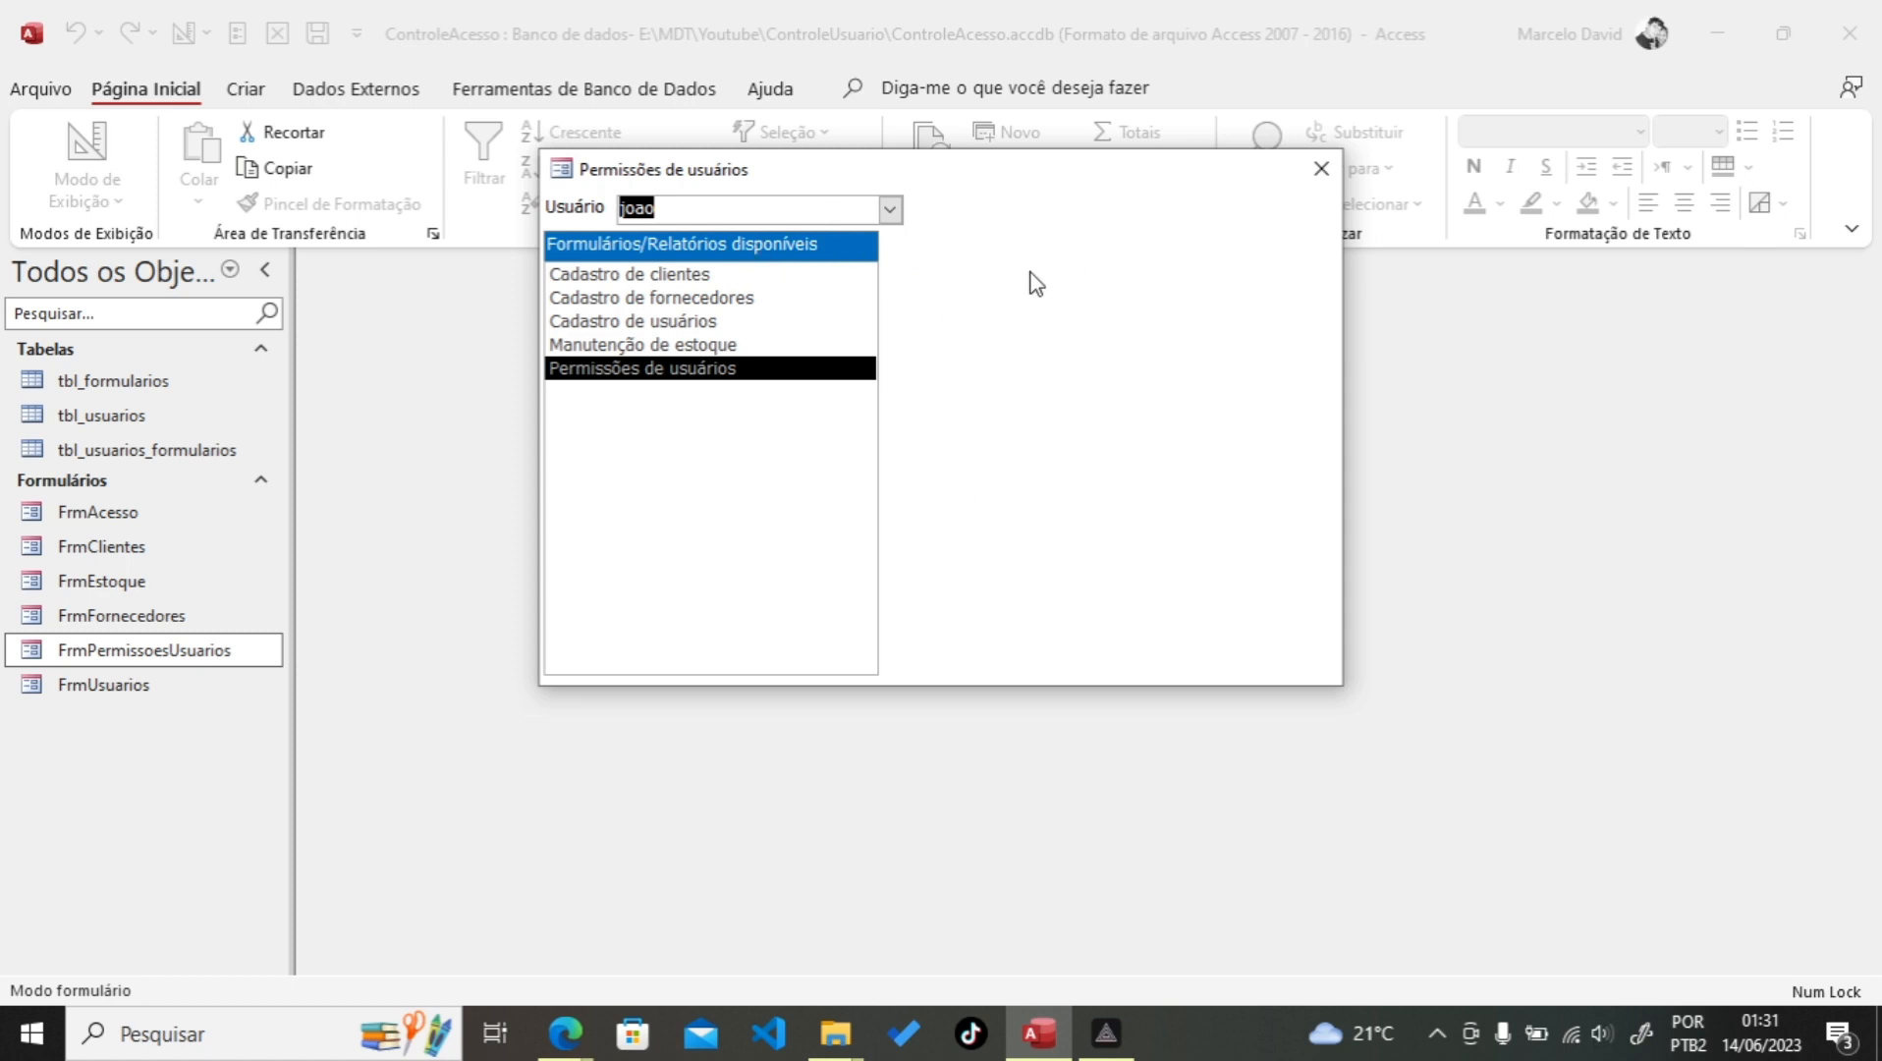
# Step: Return to Design view and select the list box together with its label
pyautogui.rightClick(1011, 236)
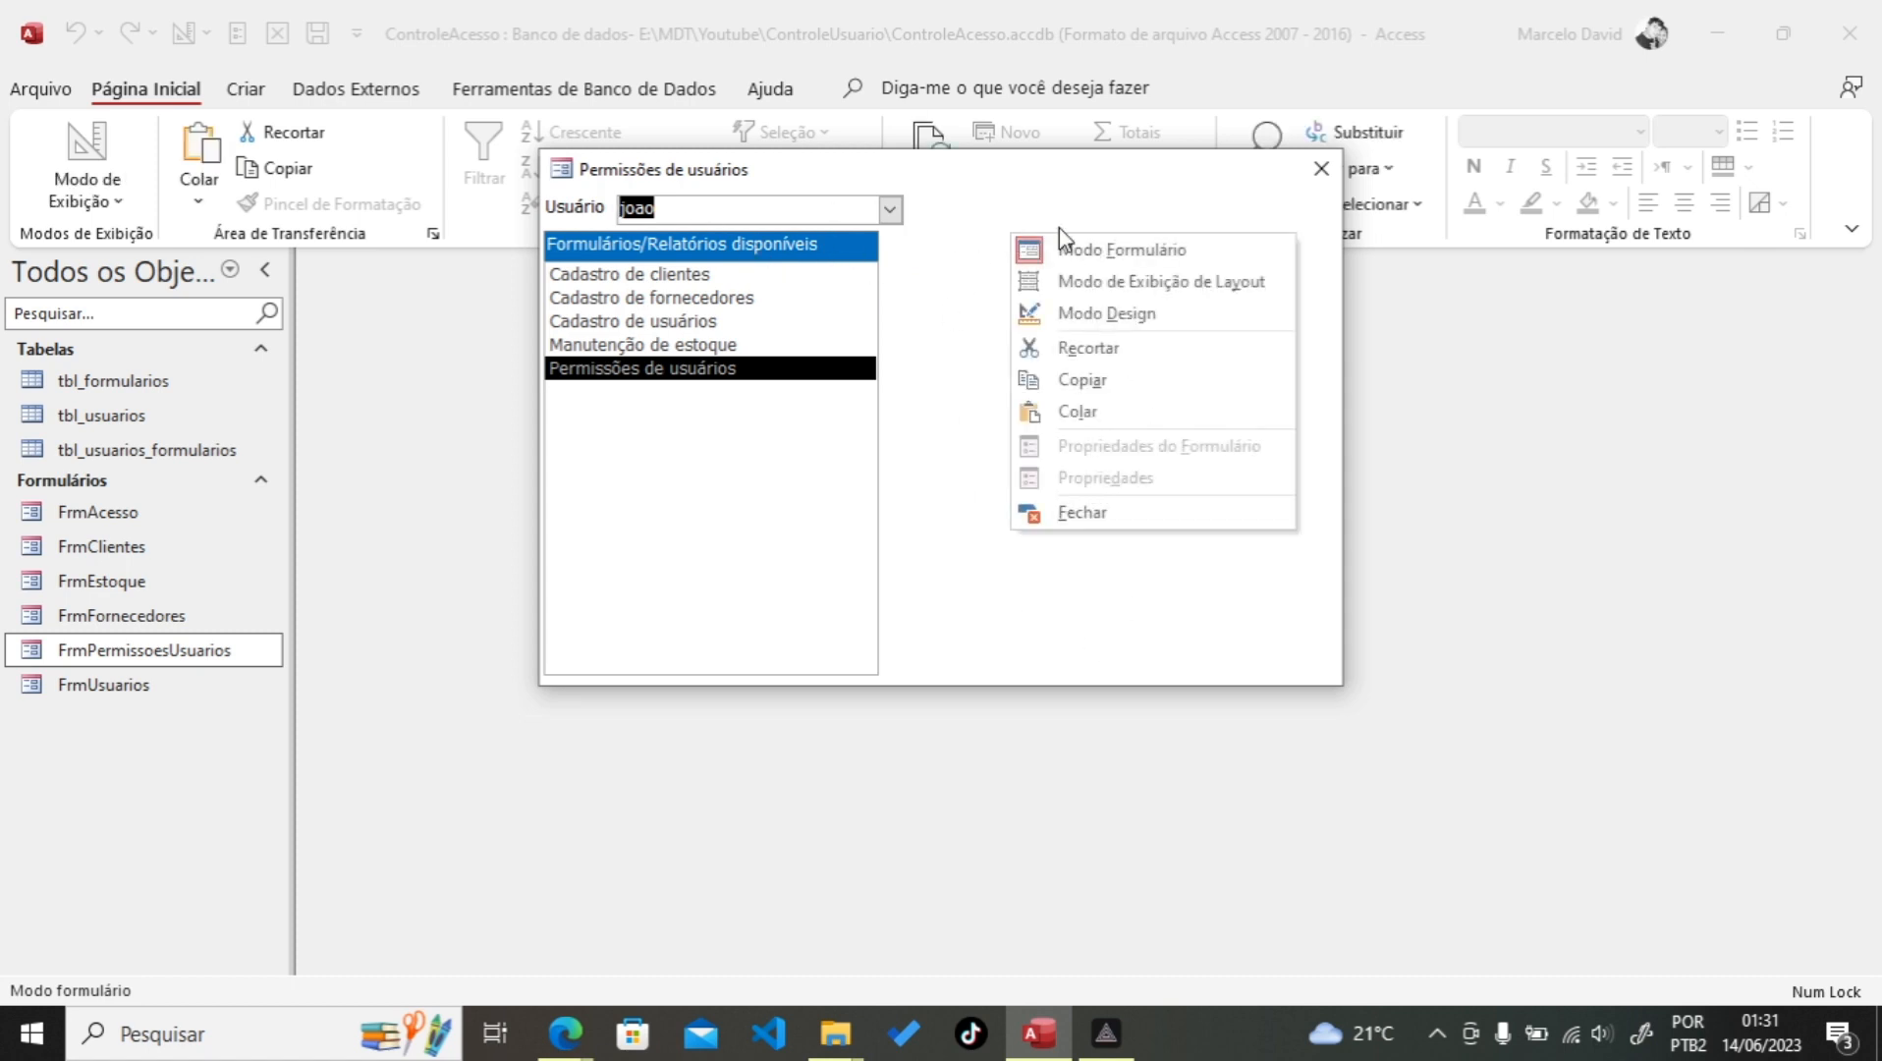
pyautogui.click(1103, 315)
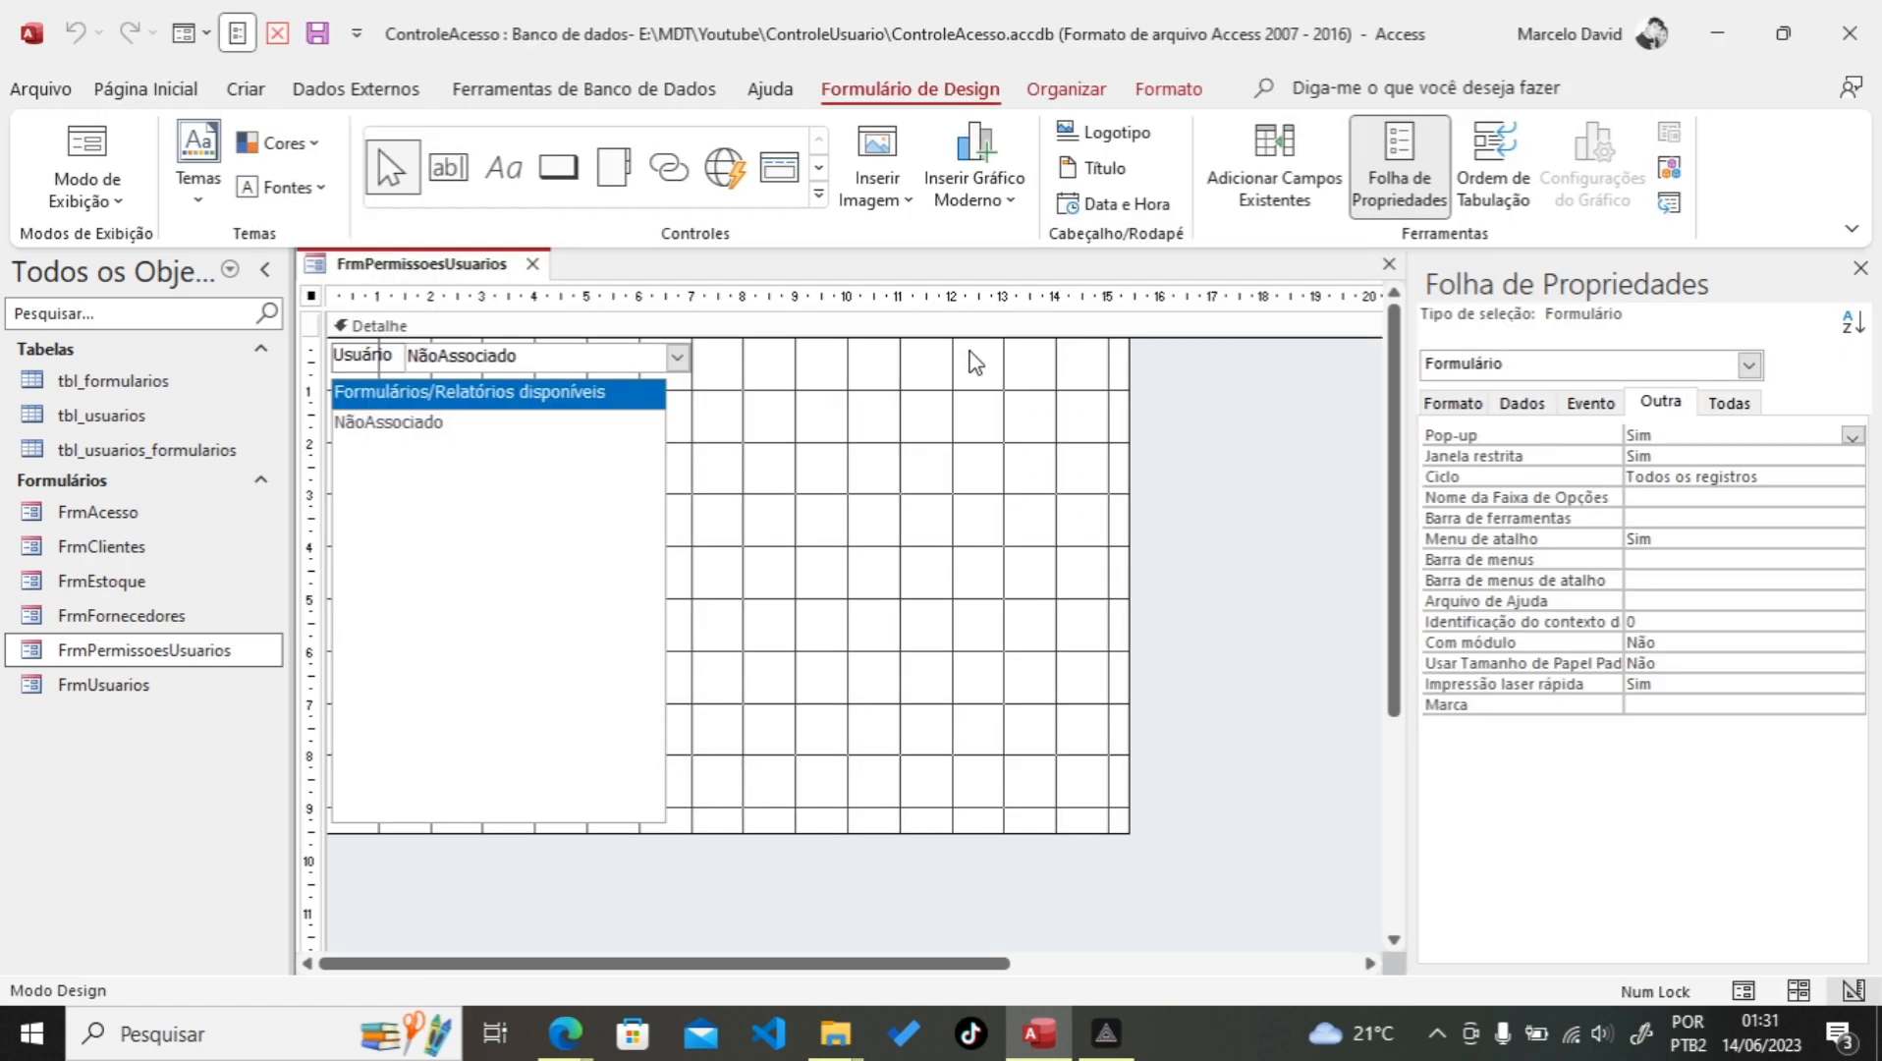
pyautogui.click(817, 877)
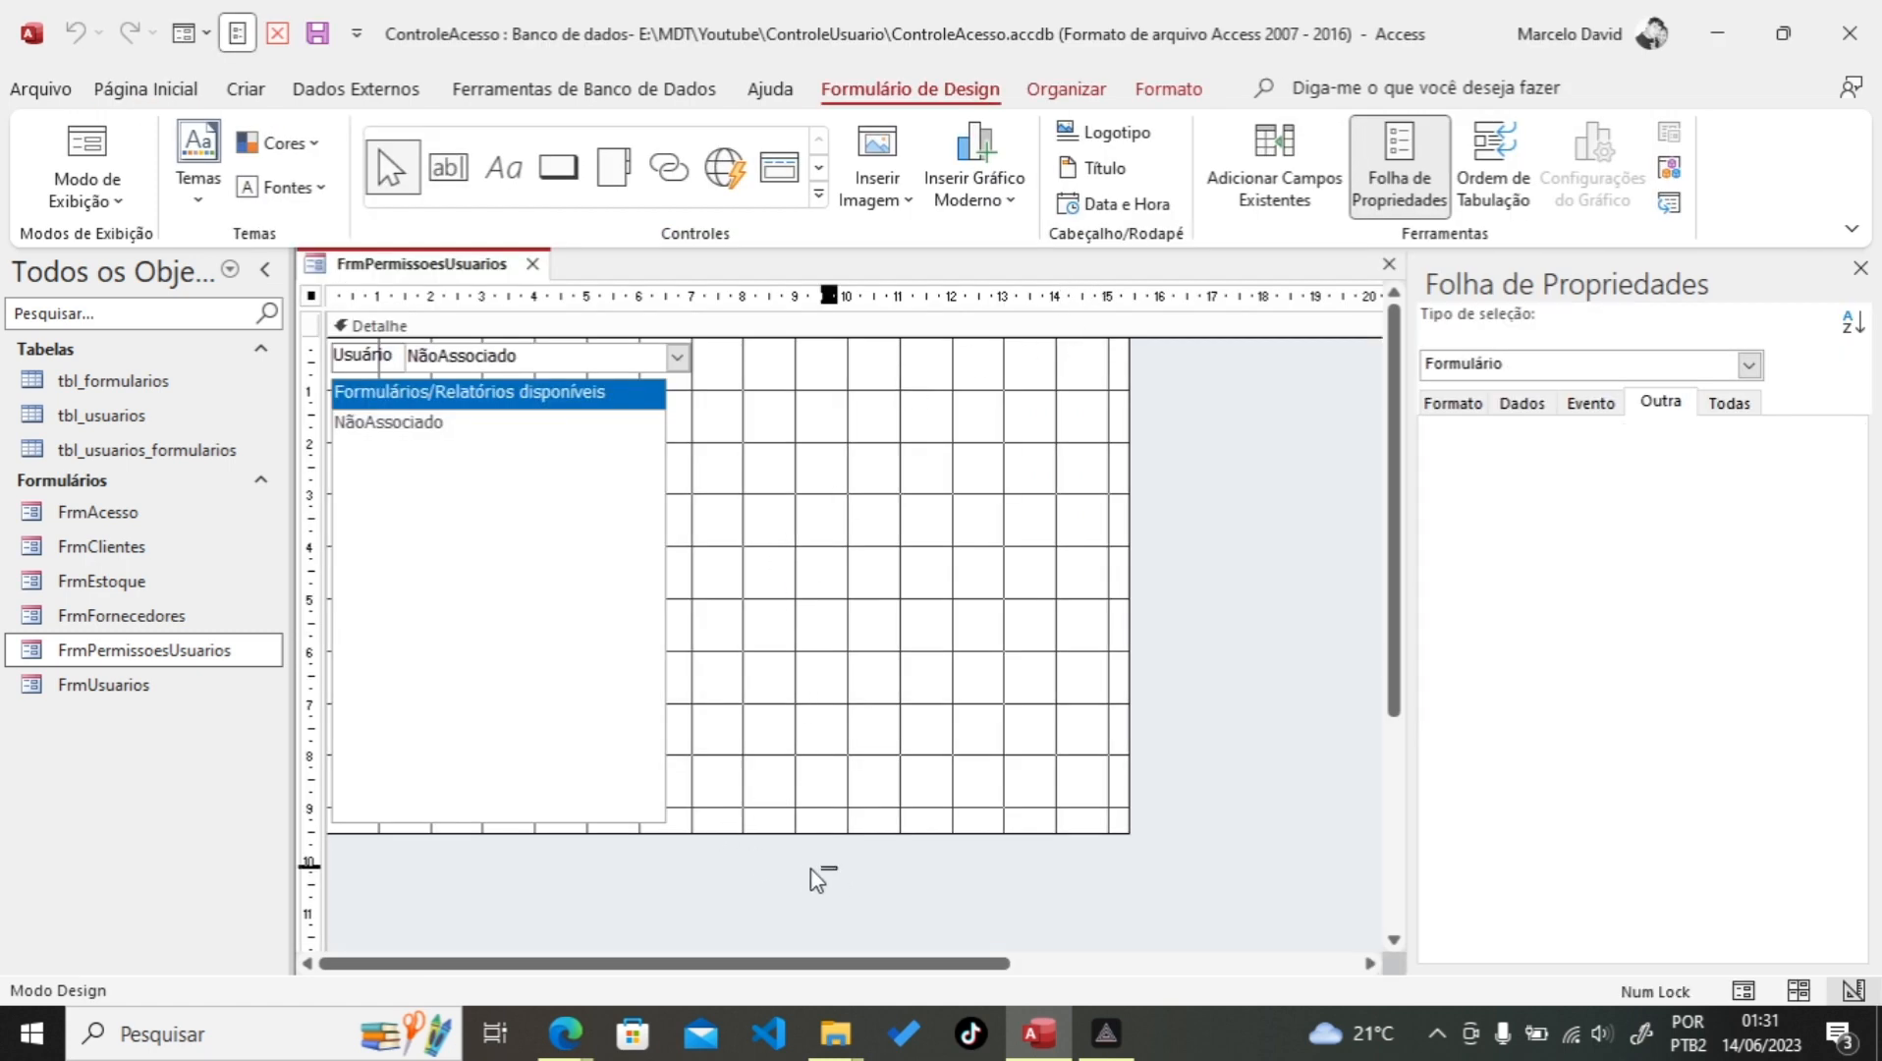
pyautogui.moveTo(837, 866); pyautogui.dragTo(508, 393)
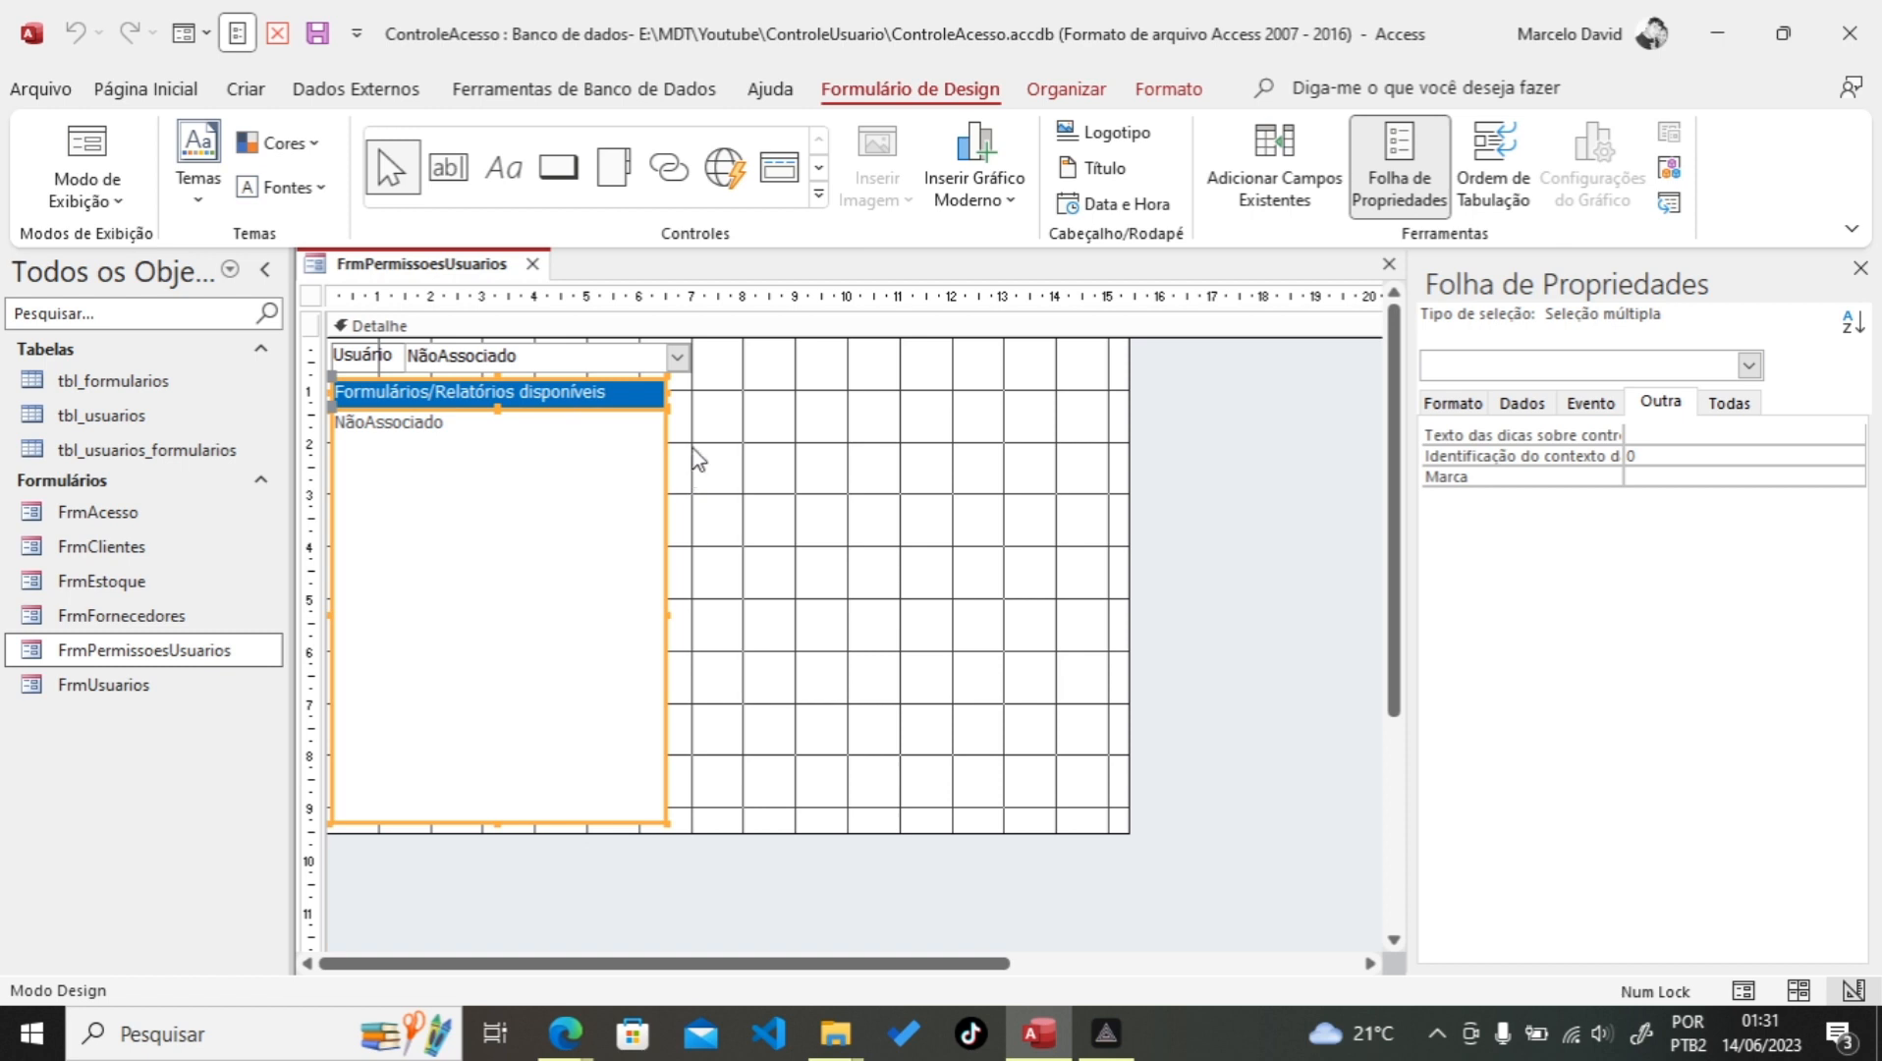
# Step: Paste a copy of the labelled list box and move it right of the original
pyautogui.click(853, 328)
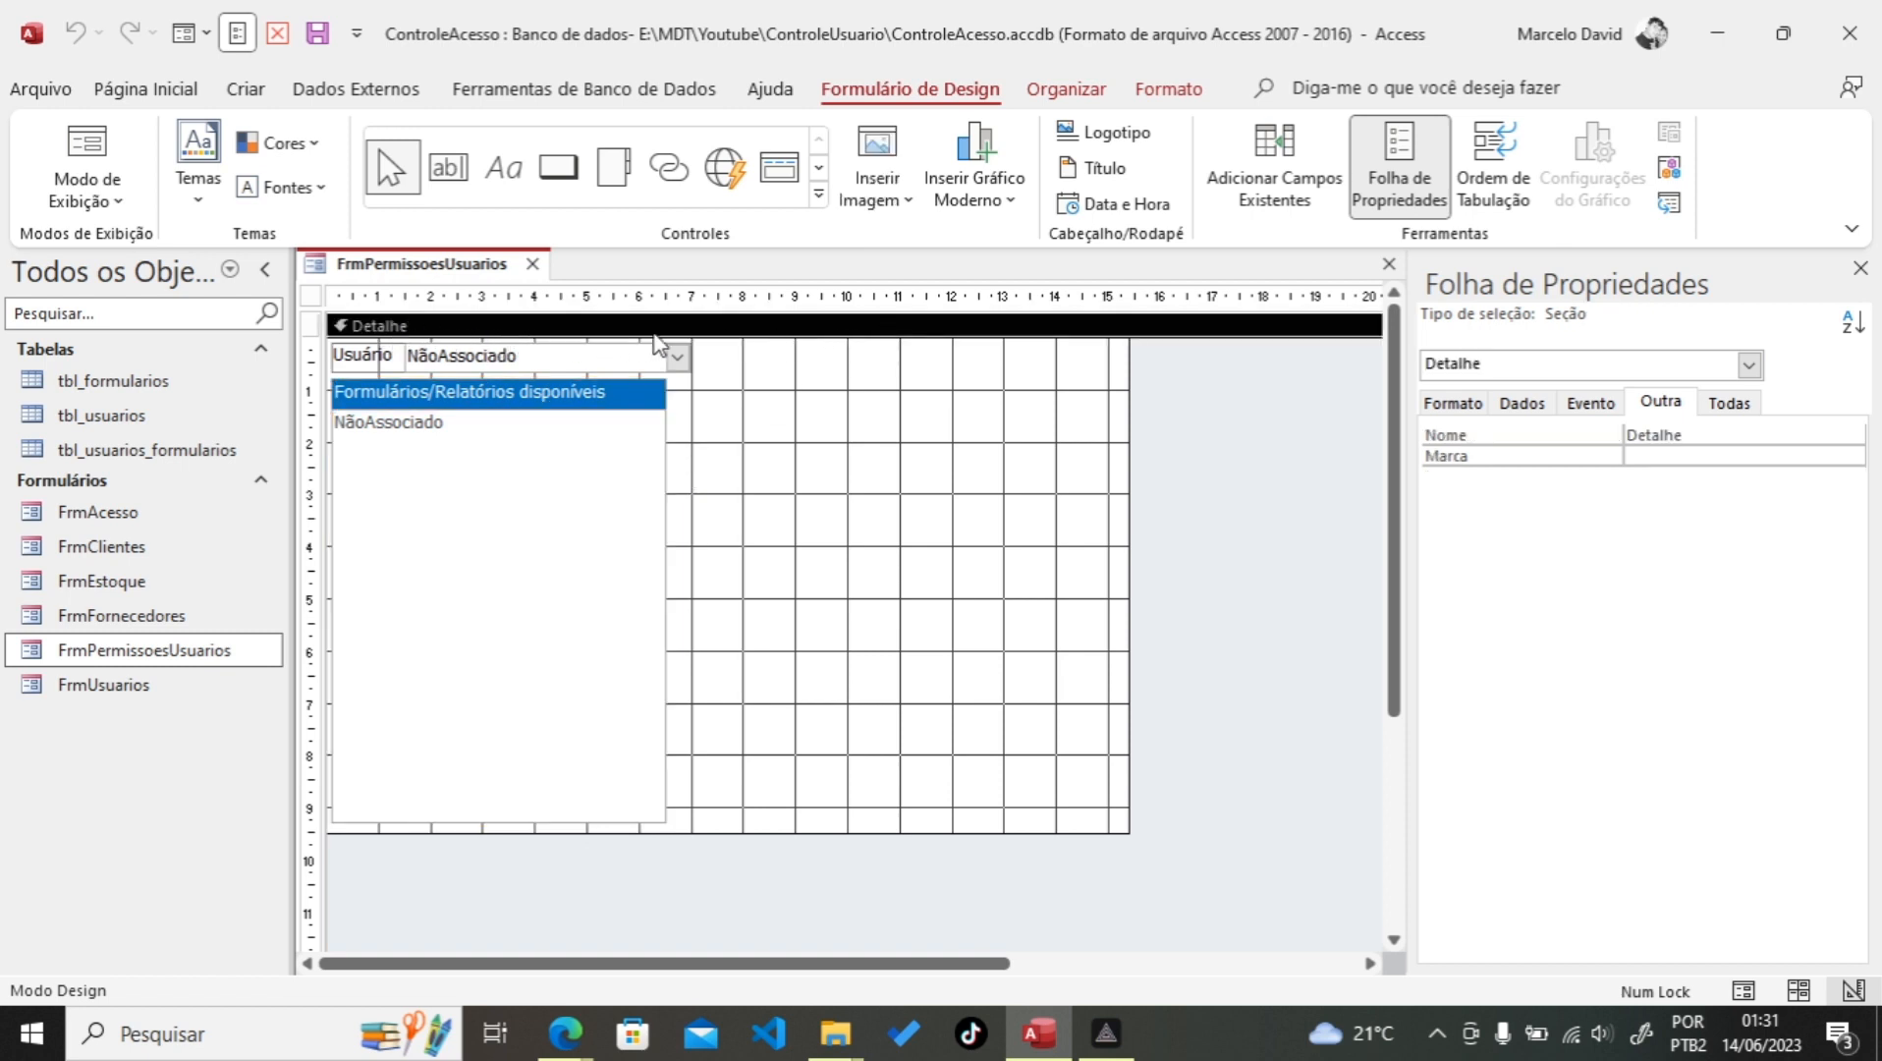
pyautogui.hotkey('ctrl', 'v')
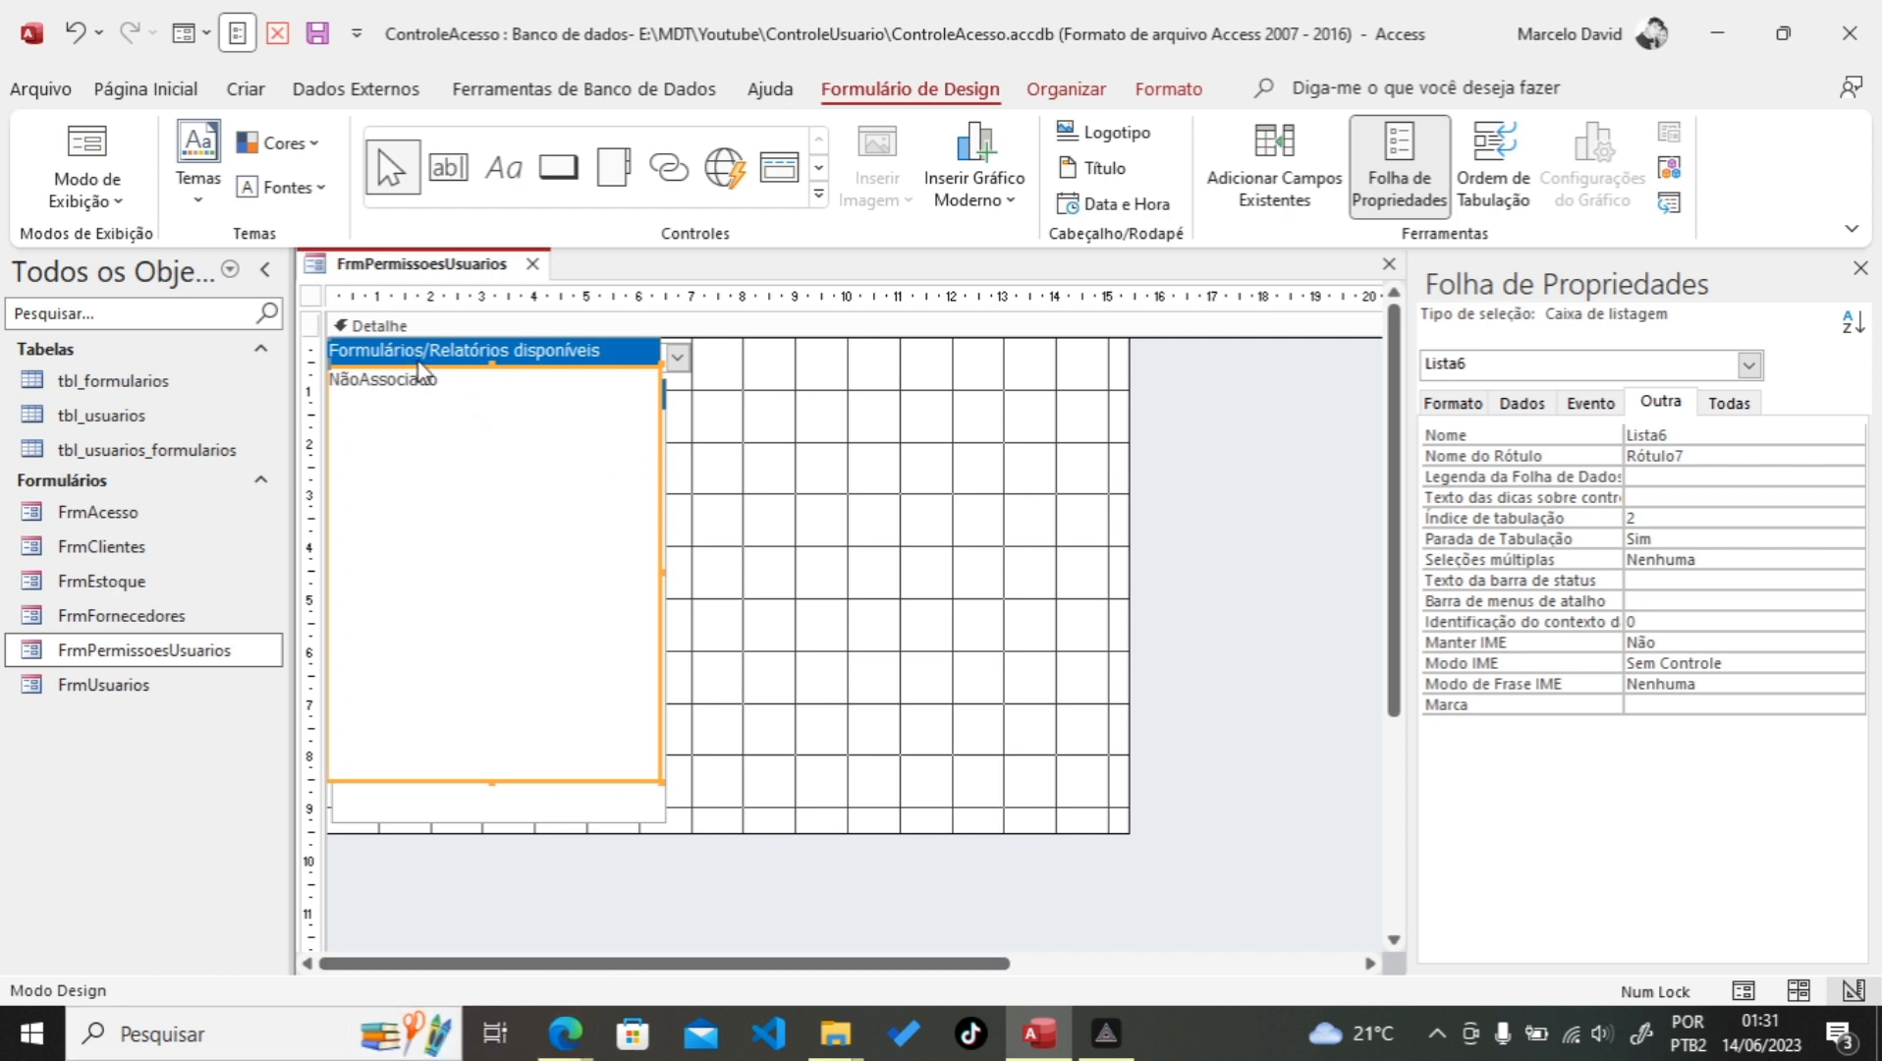
pyautogui.moveTo(418, 364); pyautogui.dragTo(828, 406)
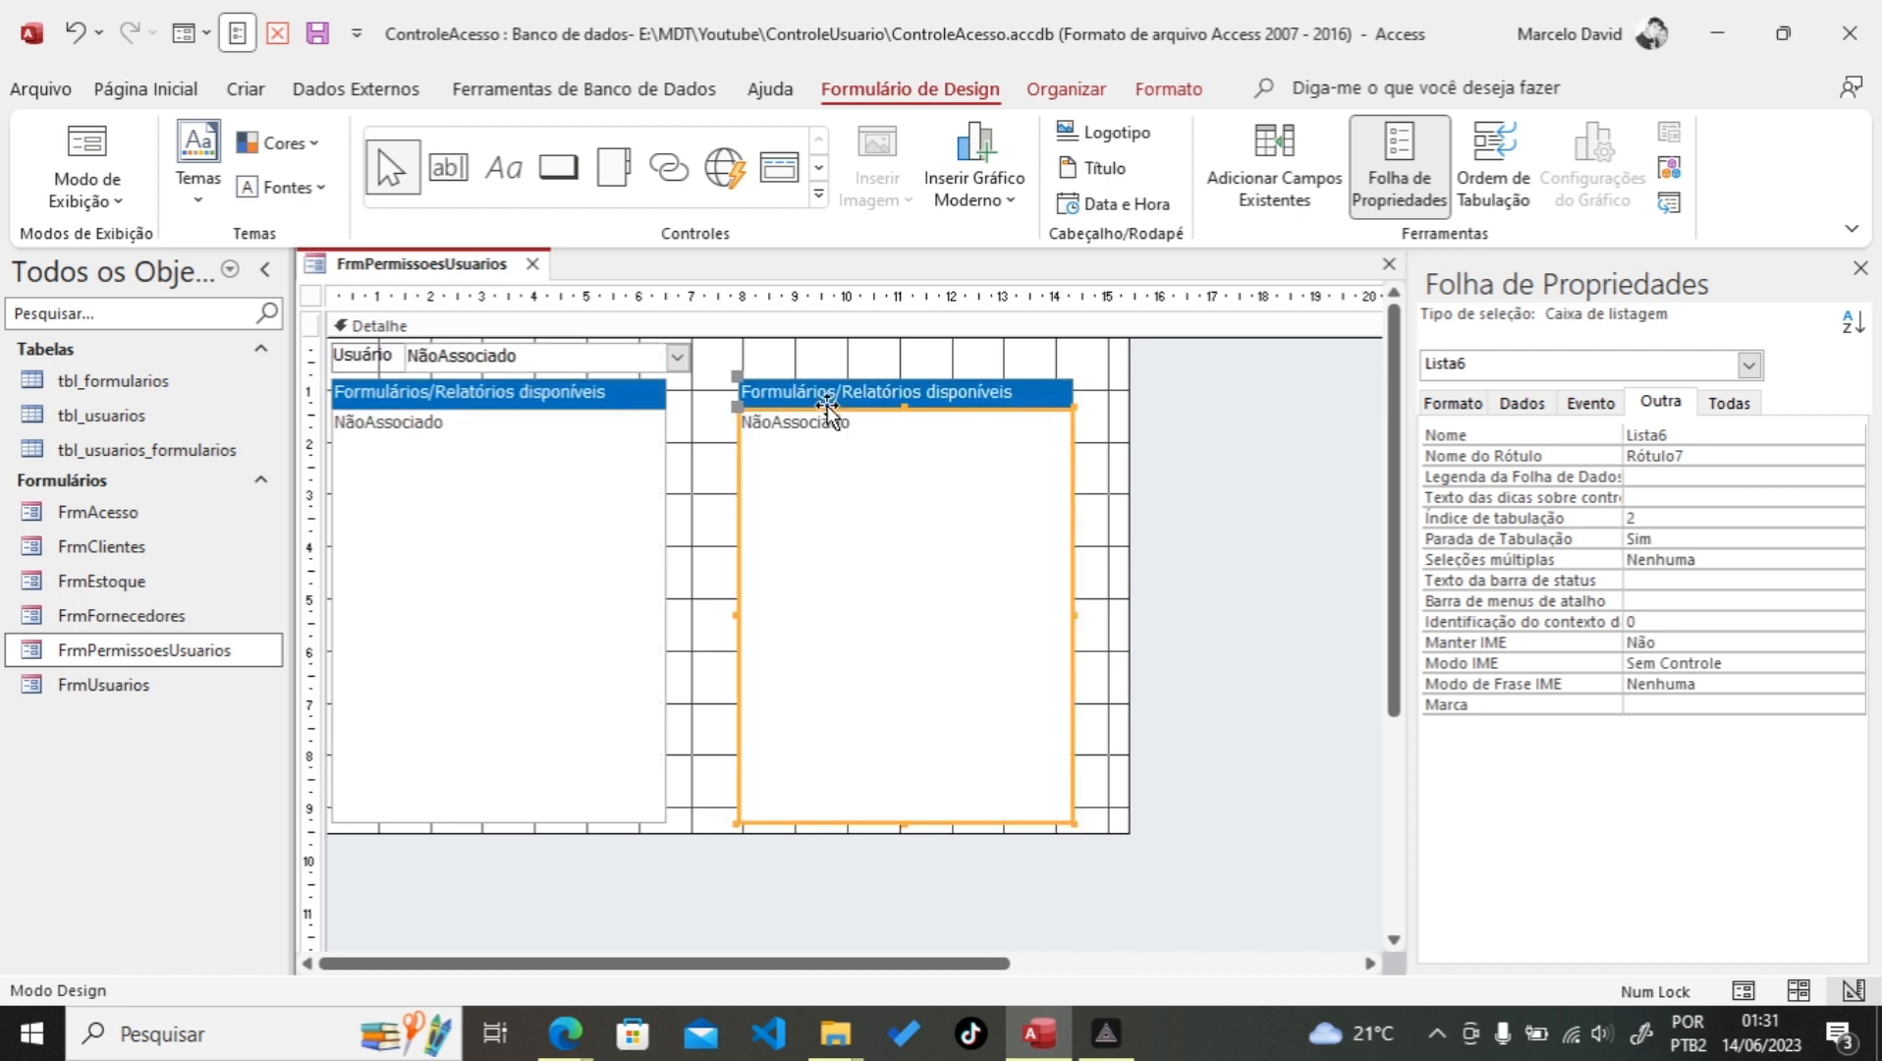
pyautogui.click(879, 357)
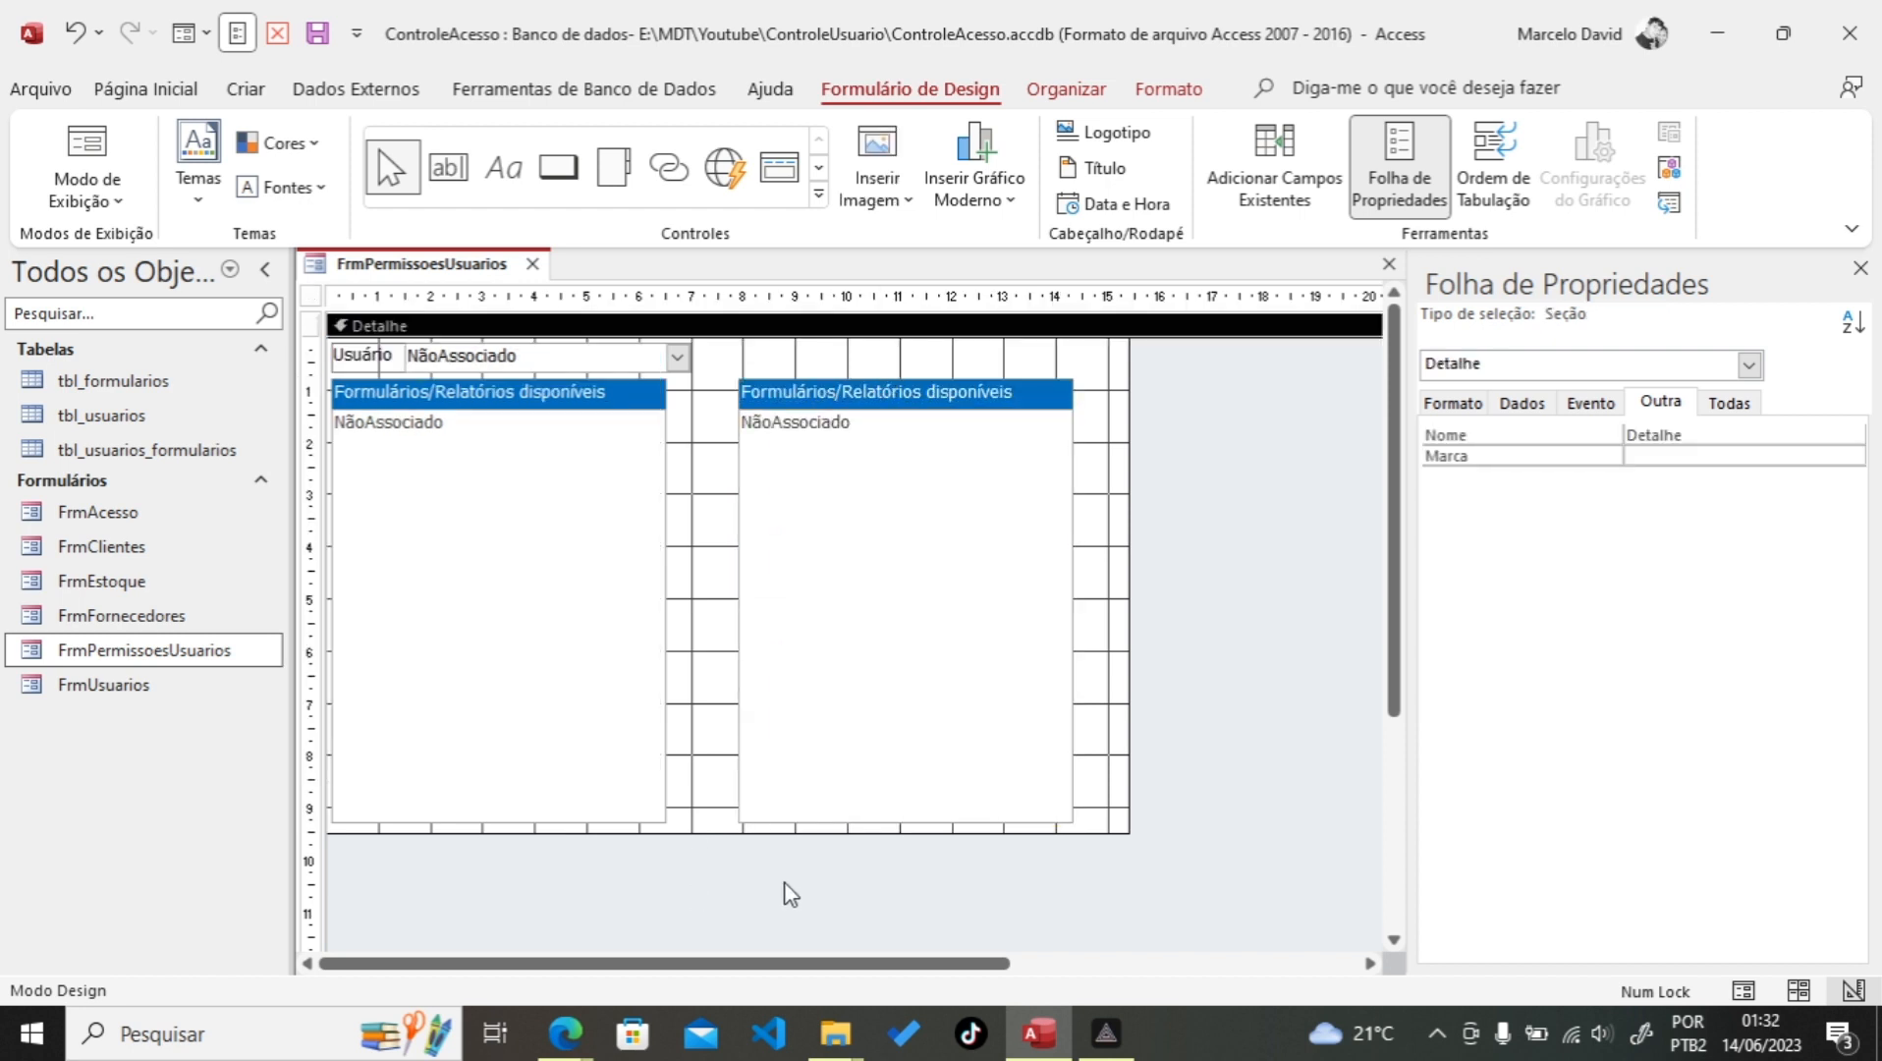
pyautogui.moveTo(823, 861); pyautogui.dragTo(617, 389)
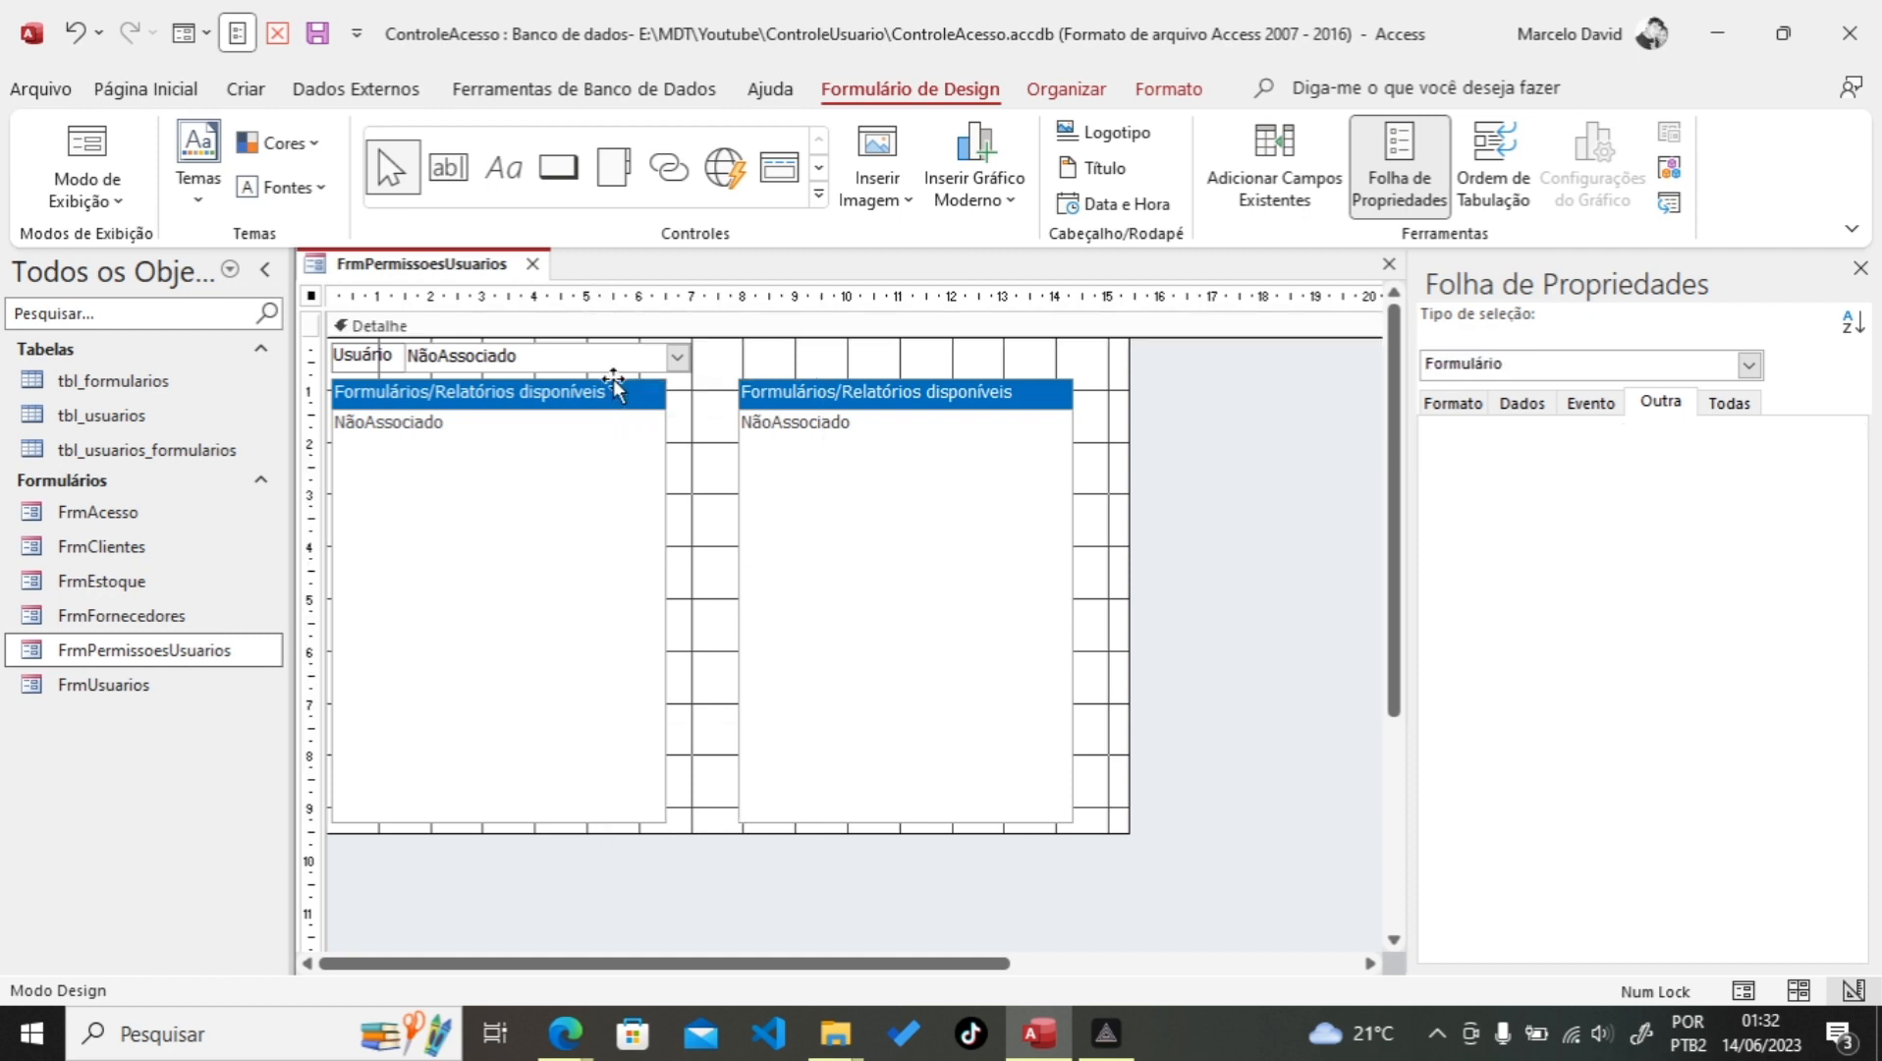
# Step: Bottom-align both list boxes and narrow the form to end just past the right list
pyautogui.click(1065, 90)
pyautogui.click(1581, 192)
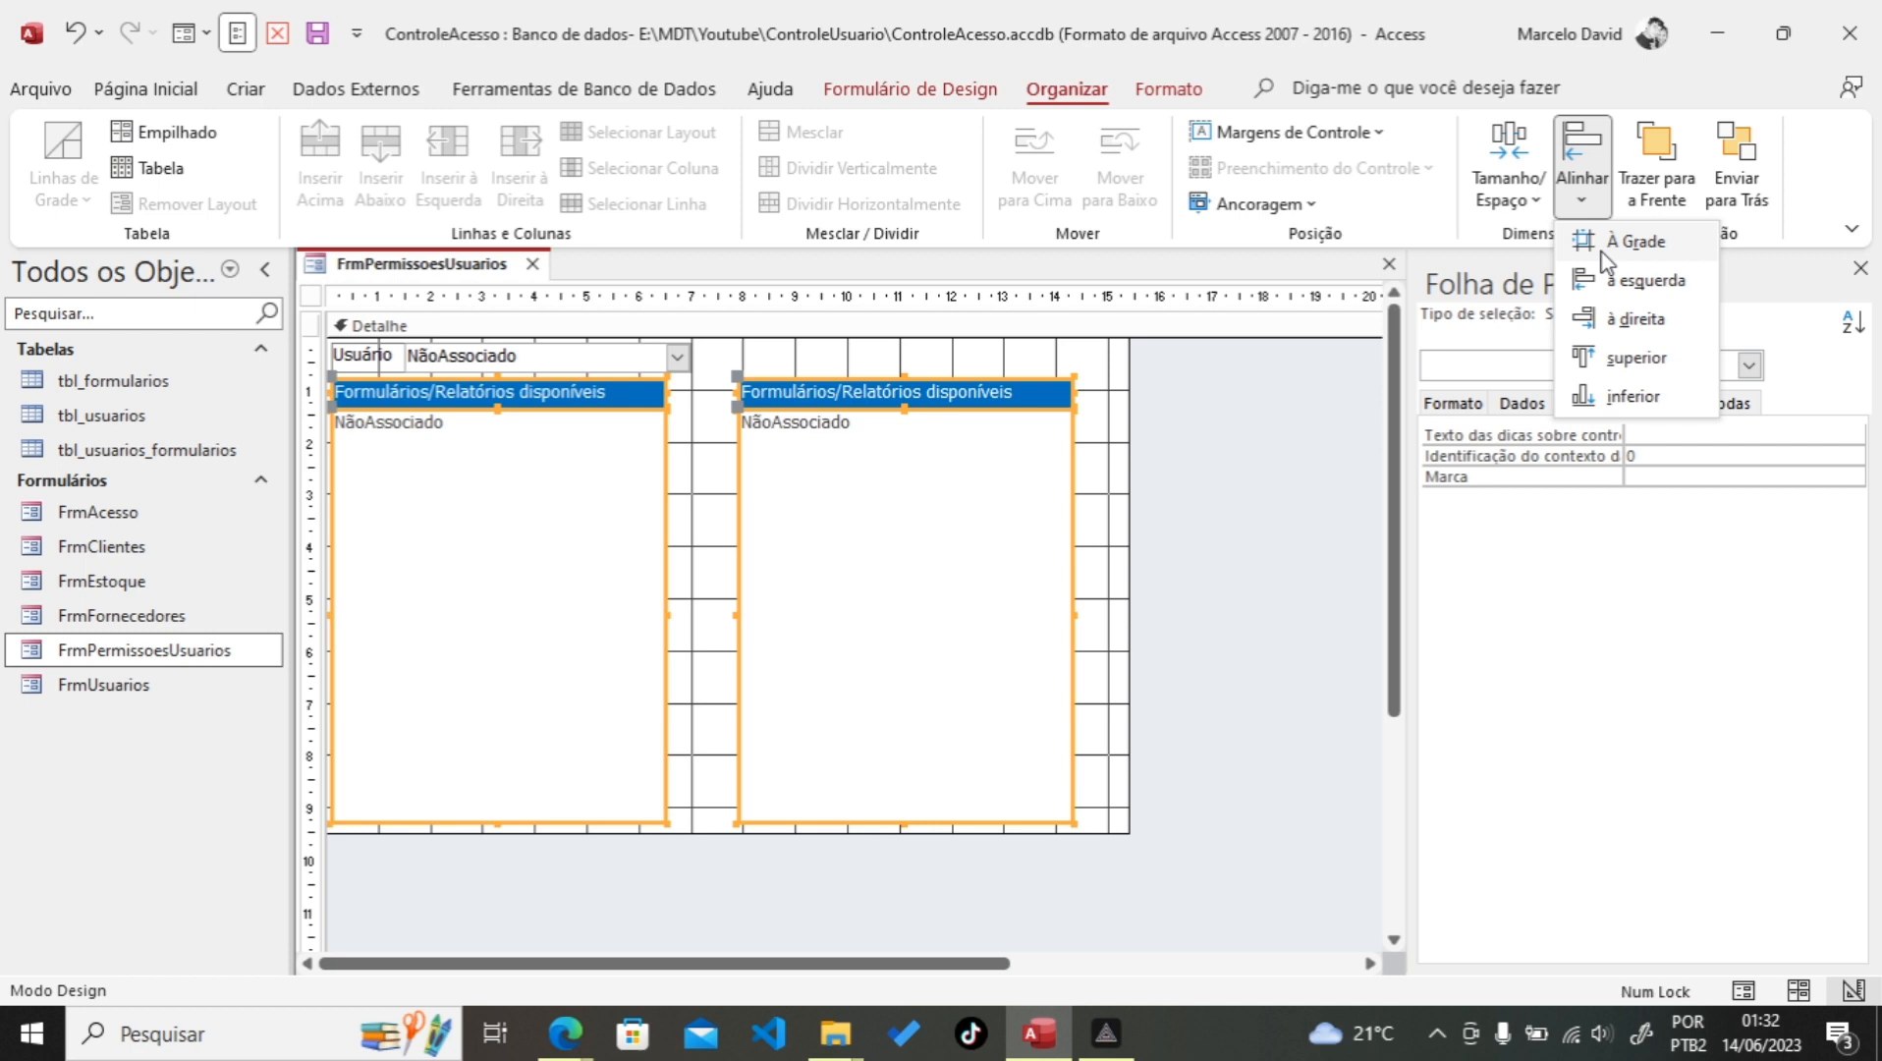
pyautogui.click(1616, 397)
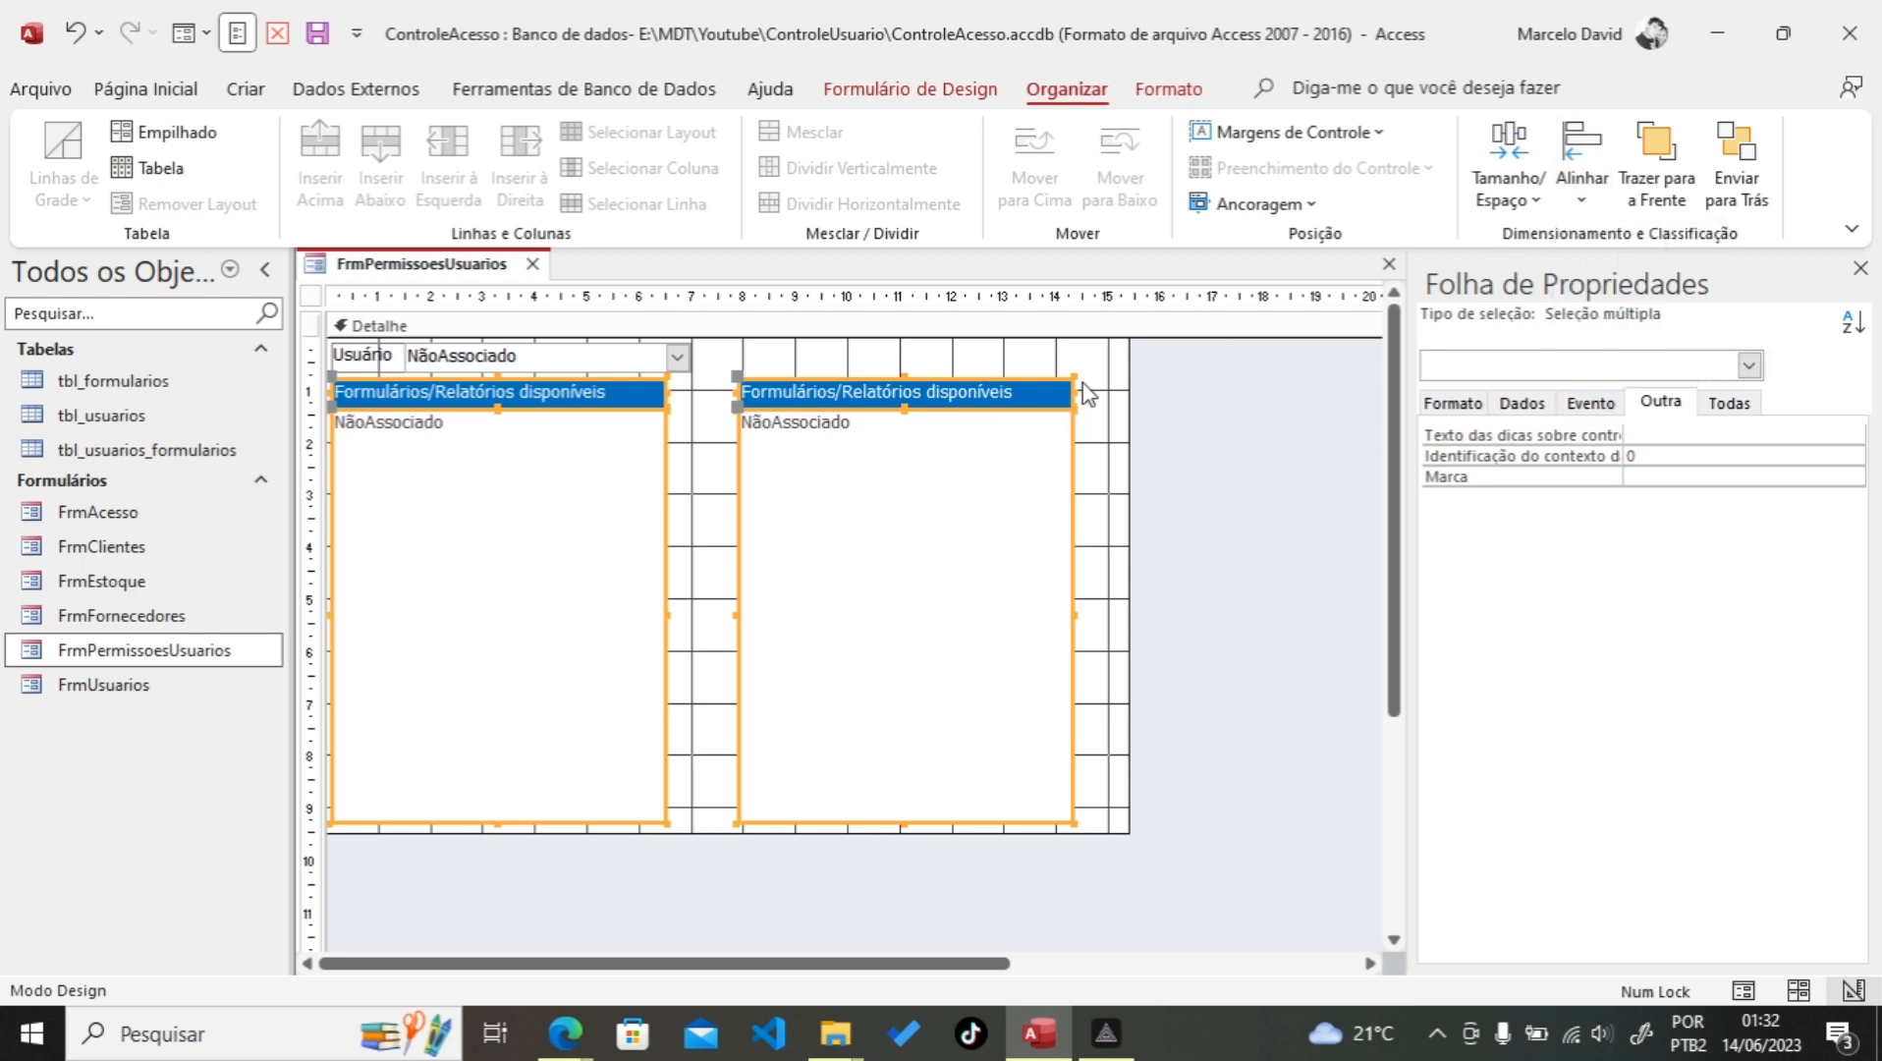
pyautogui.click(1114, 400)
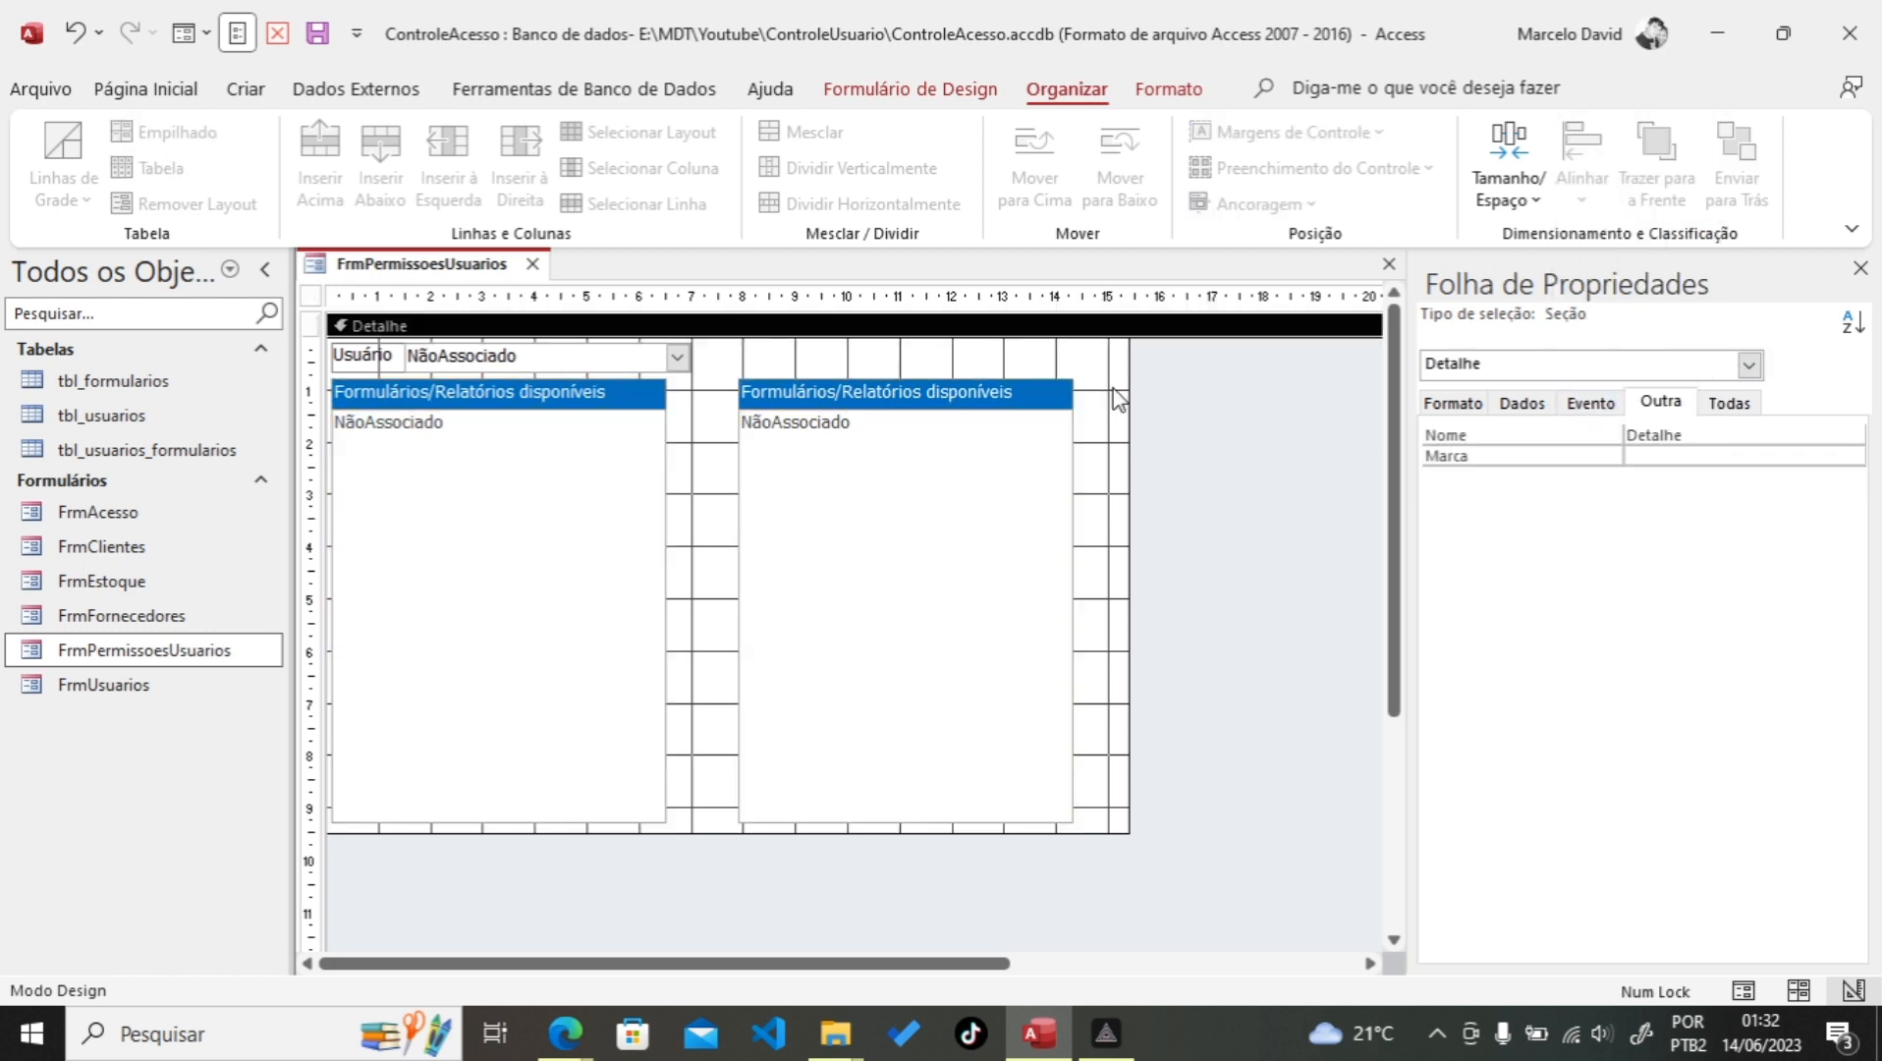
pyautogui.moveTo(1125, 425); pyautogui.dragTo(1080, 429)
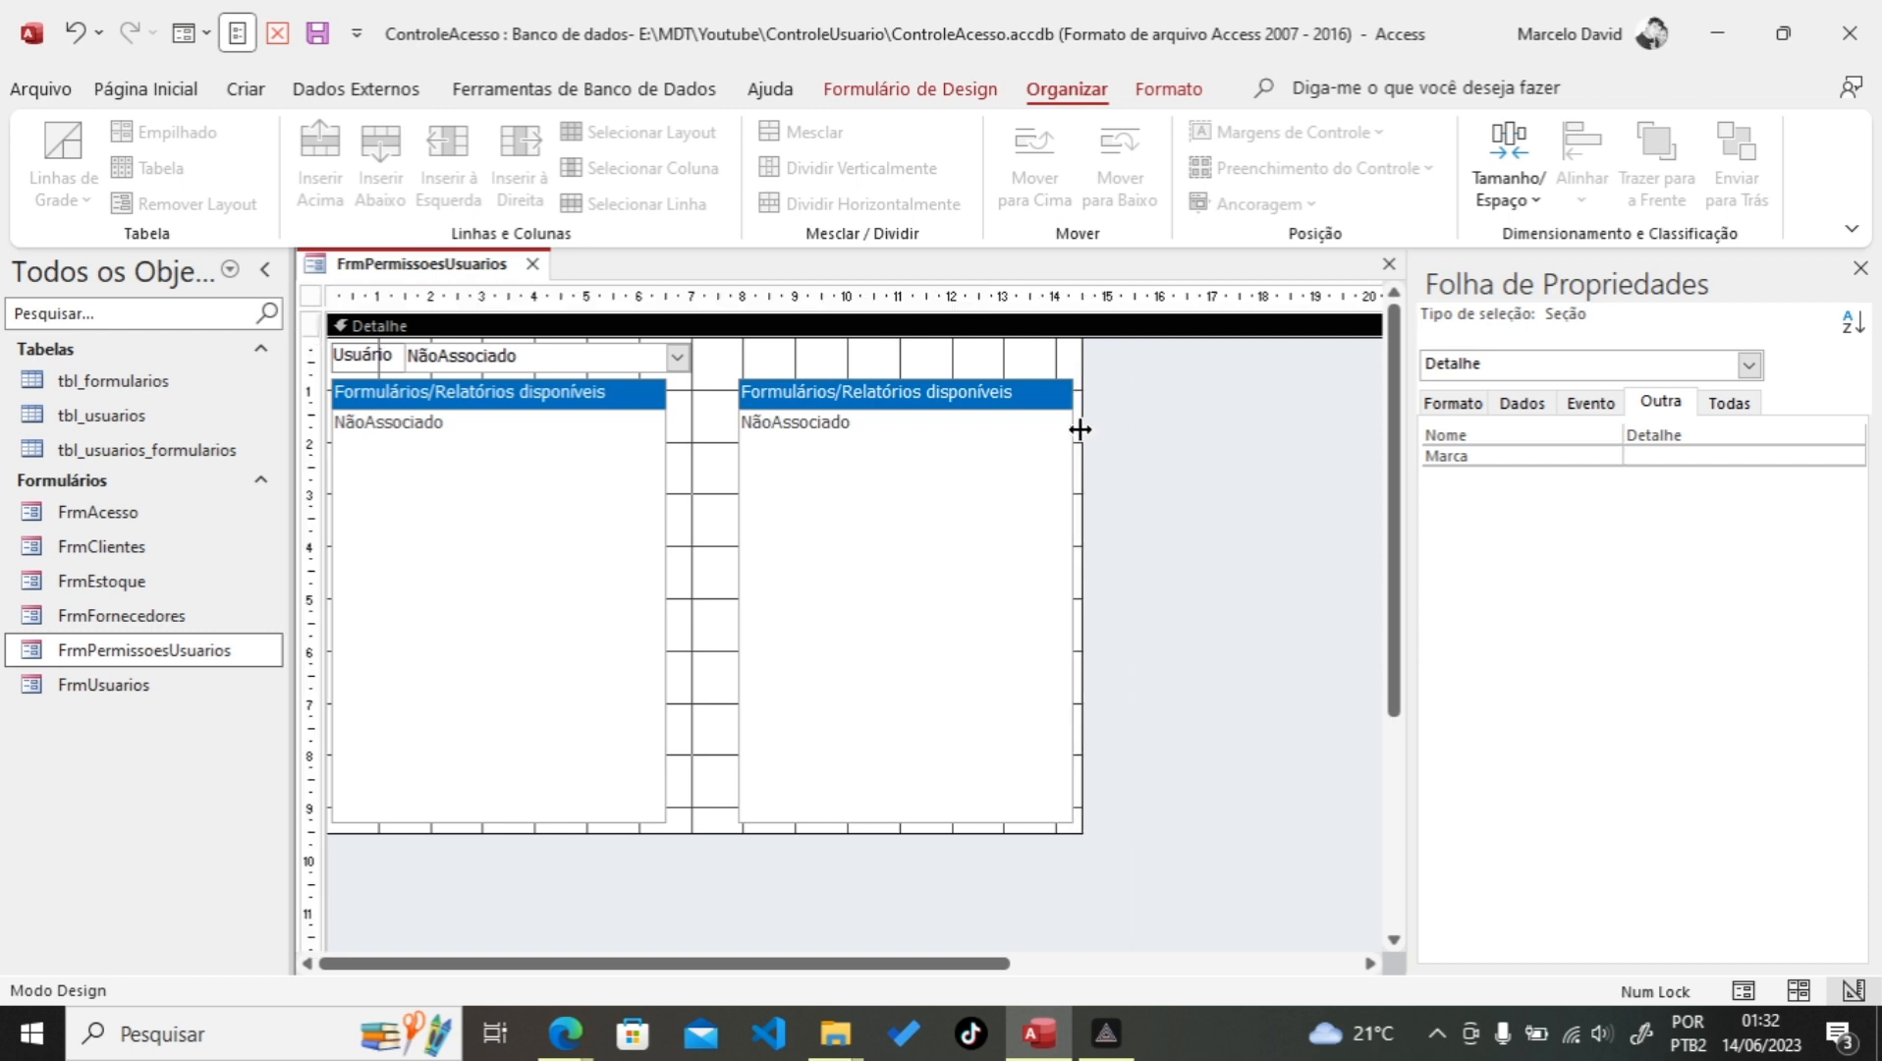
pyautogui.click(776, 394)
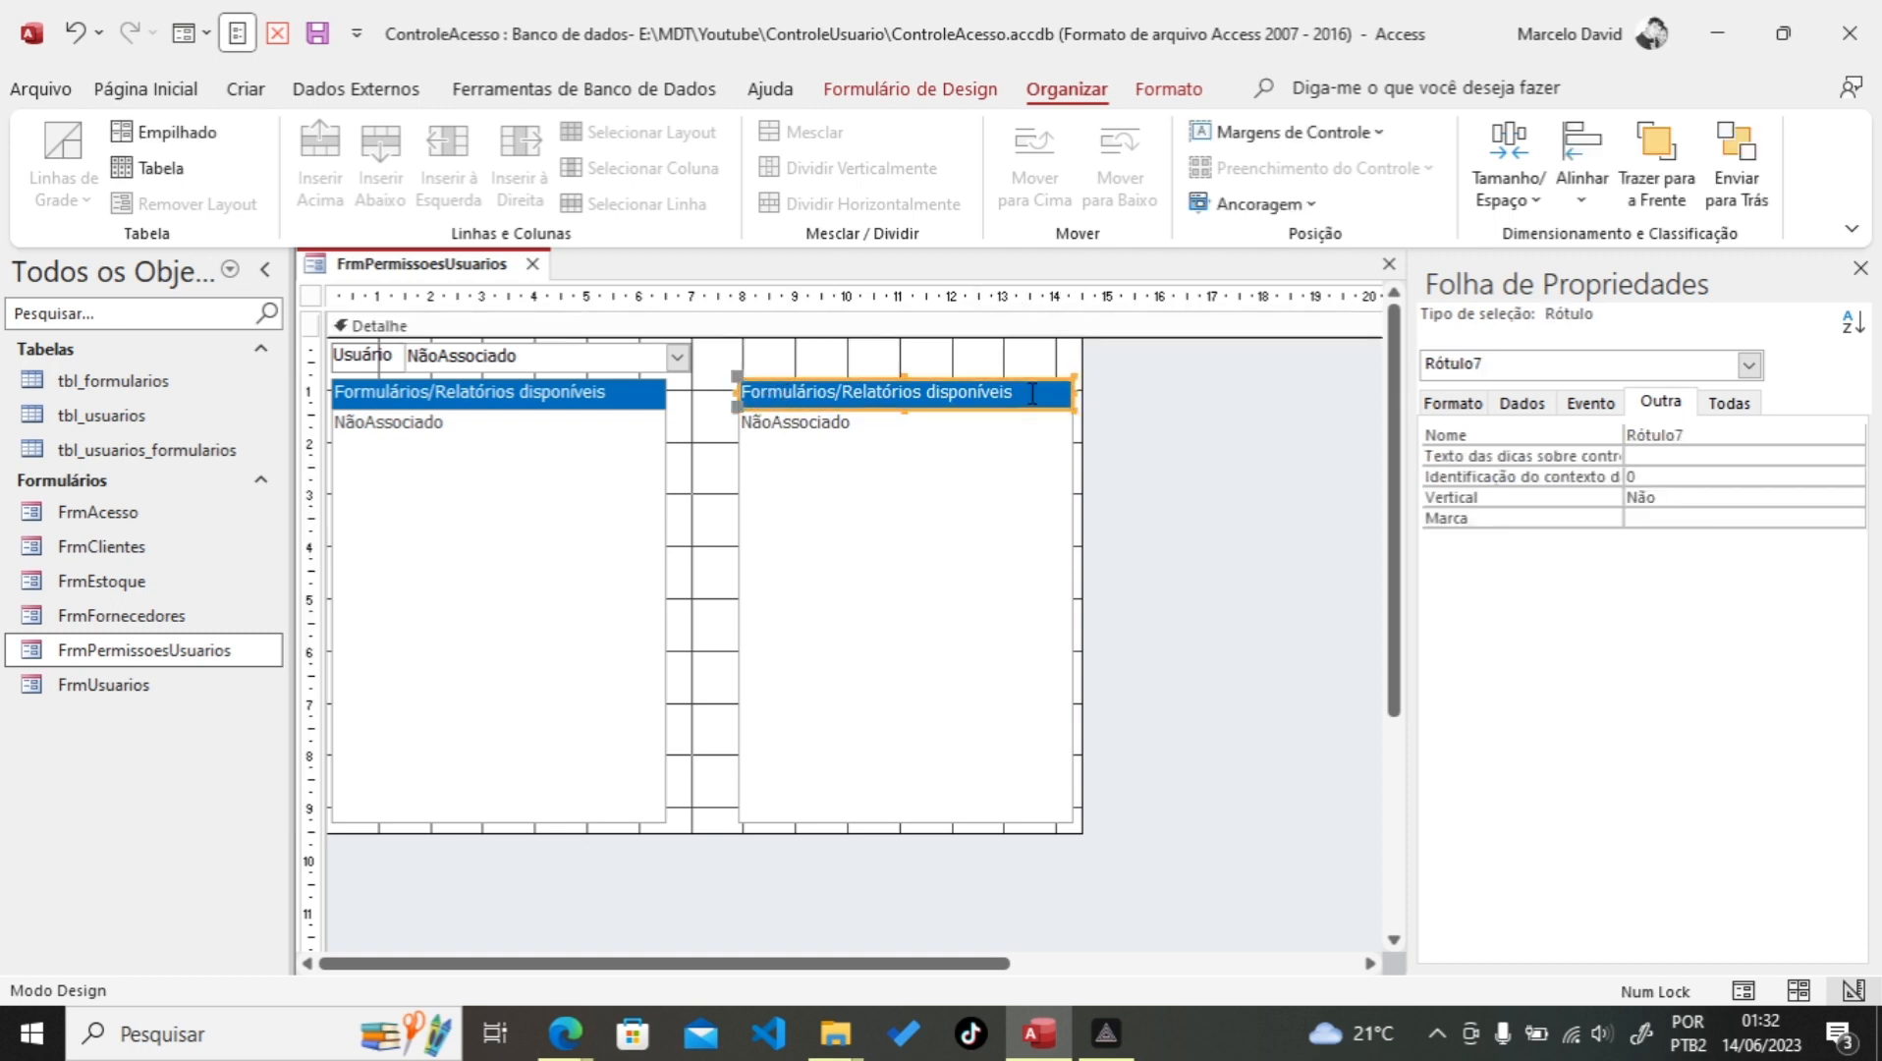
# Step: Change the right header text to 'Formulários/Relatórios permitidos'
pyautogui.click(931, 388)
pyautogui.moveTo(927, 389); pyautogui.dragTo(1045, 390)
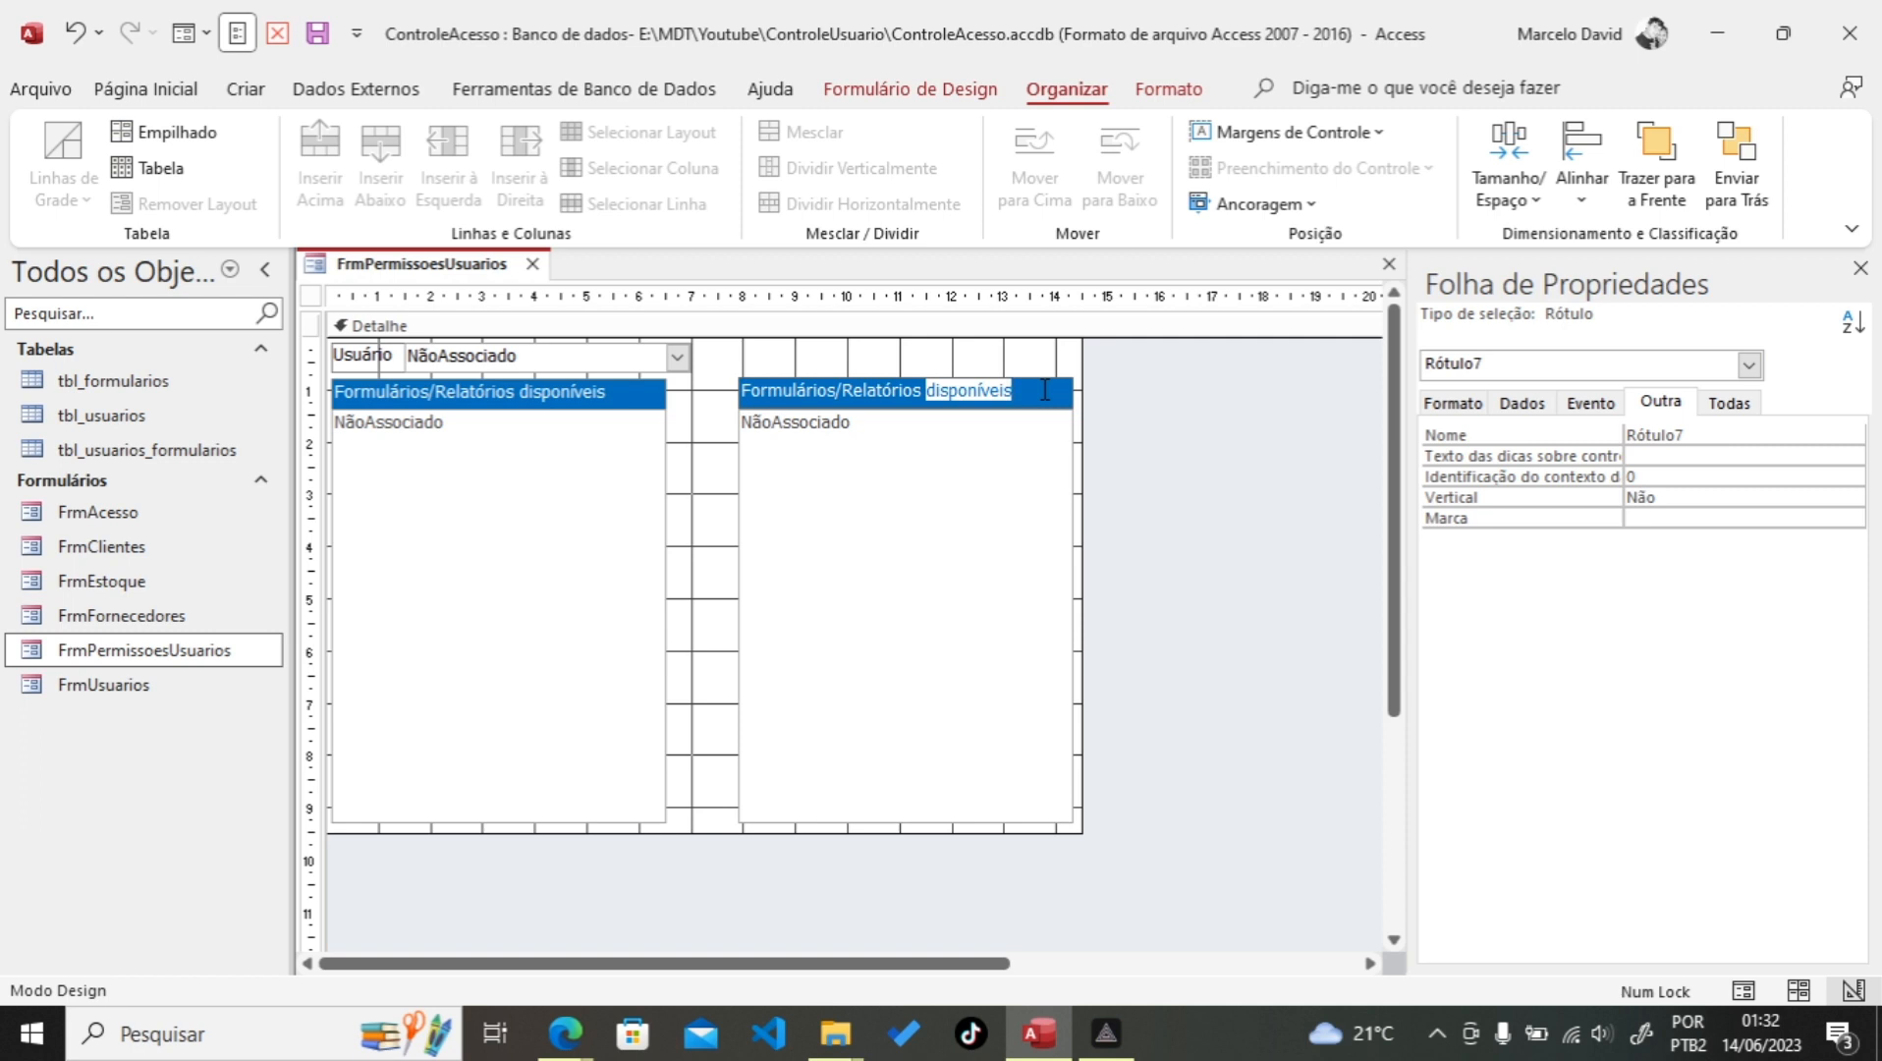
pyautogui.write('permitido')
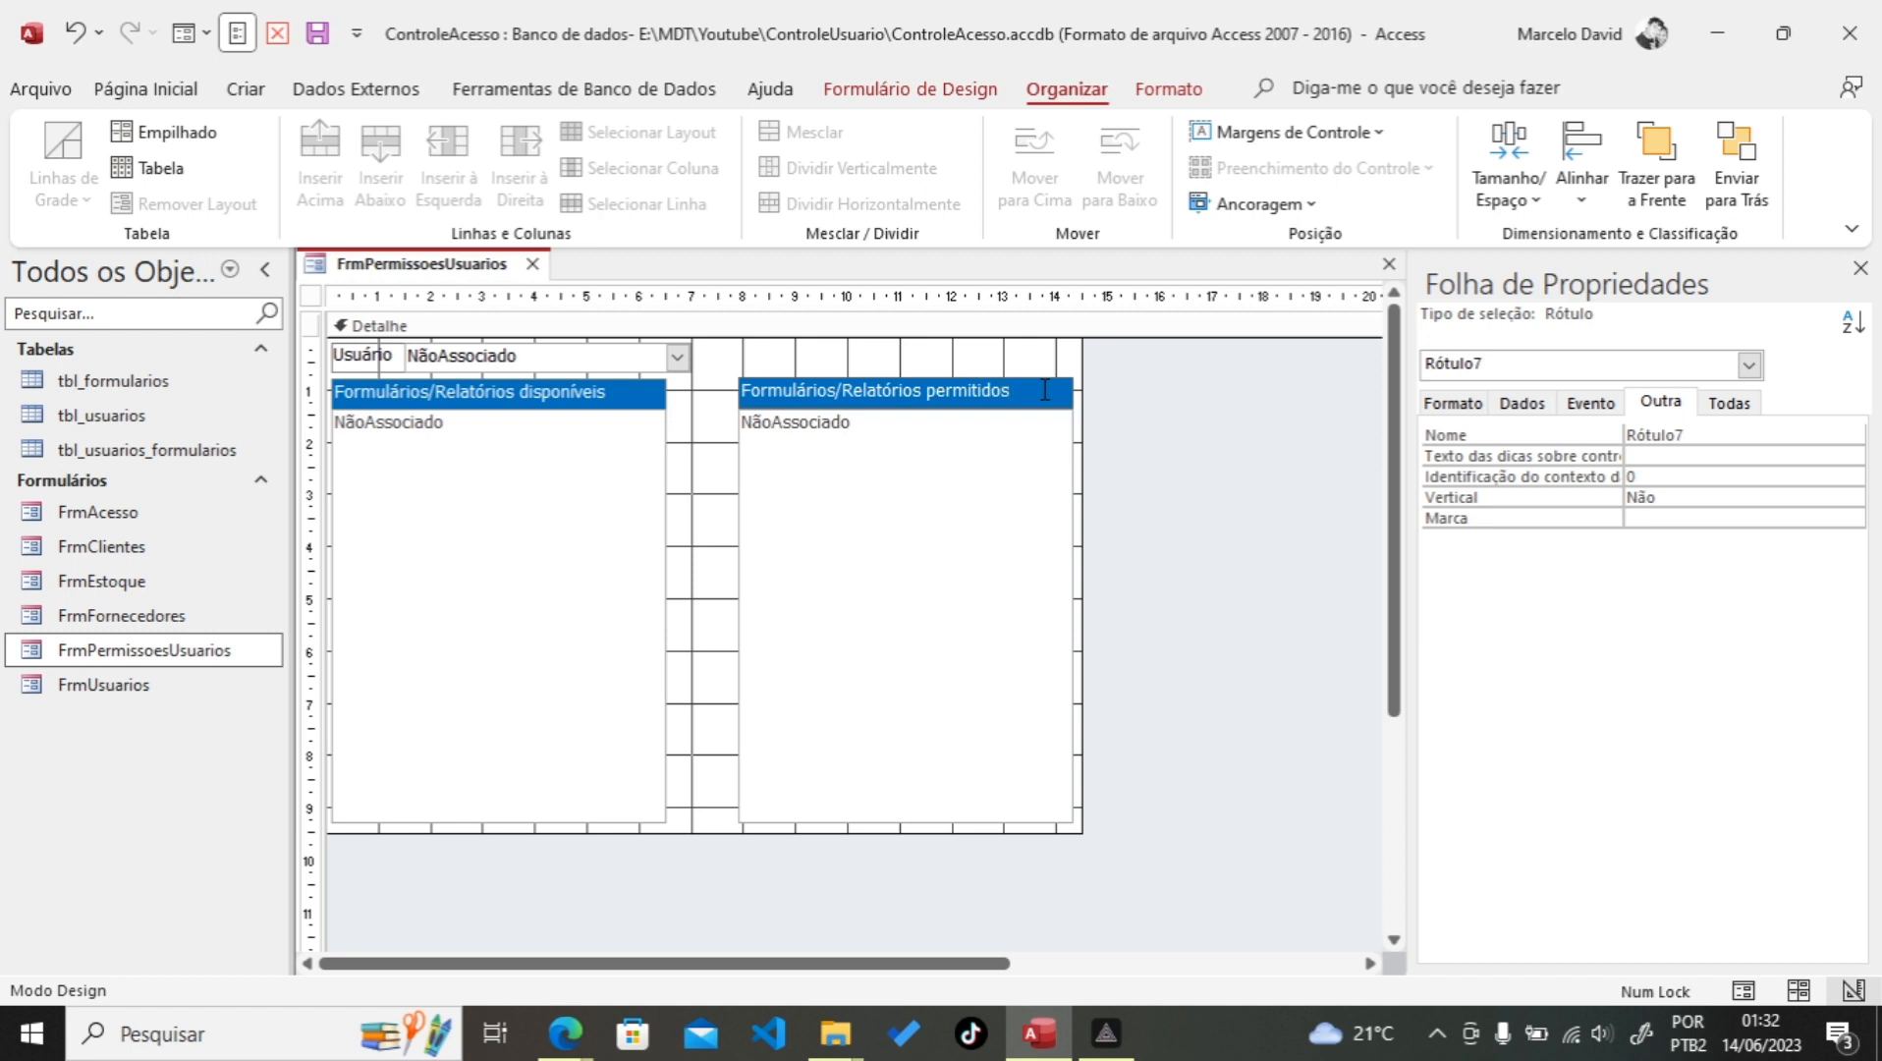
pyautogui.click(978, 371)
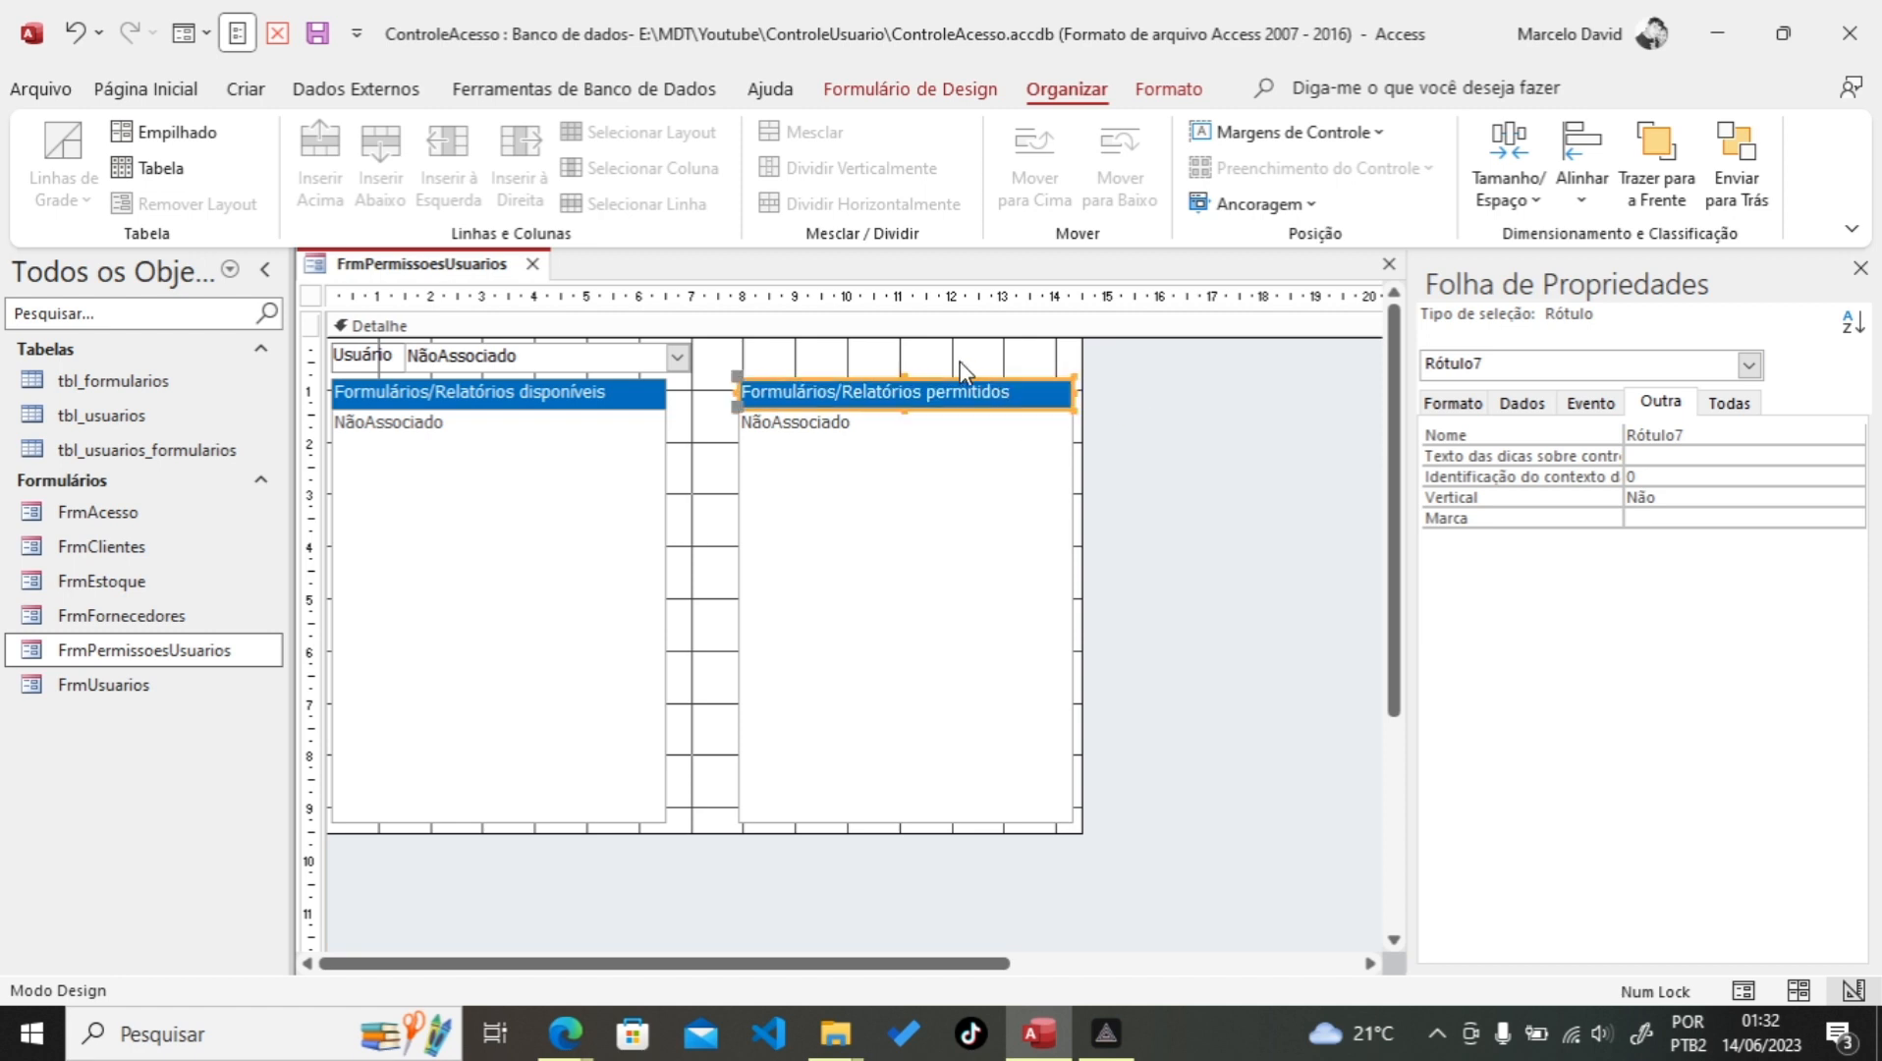
# Step: Give the permitidos header a green background and preview the form
pyautogui.click(900, 403)
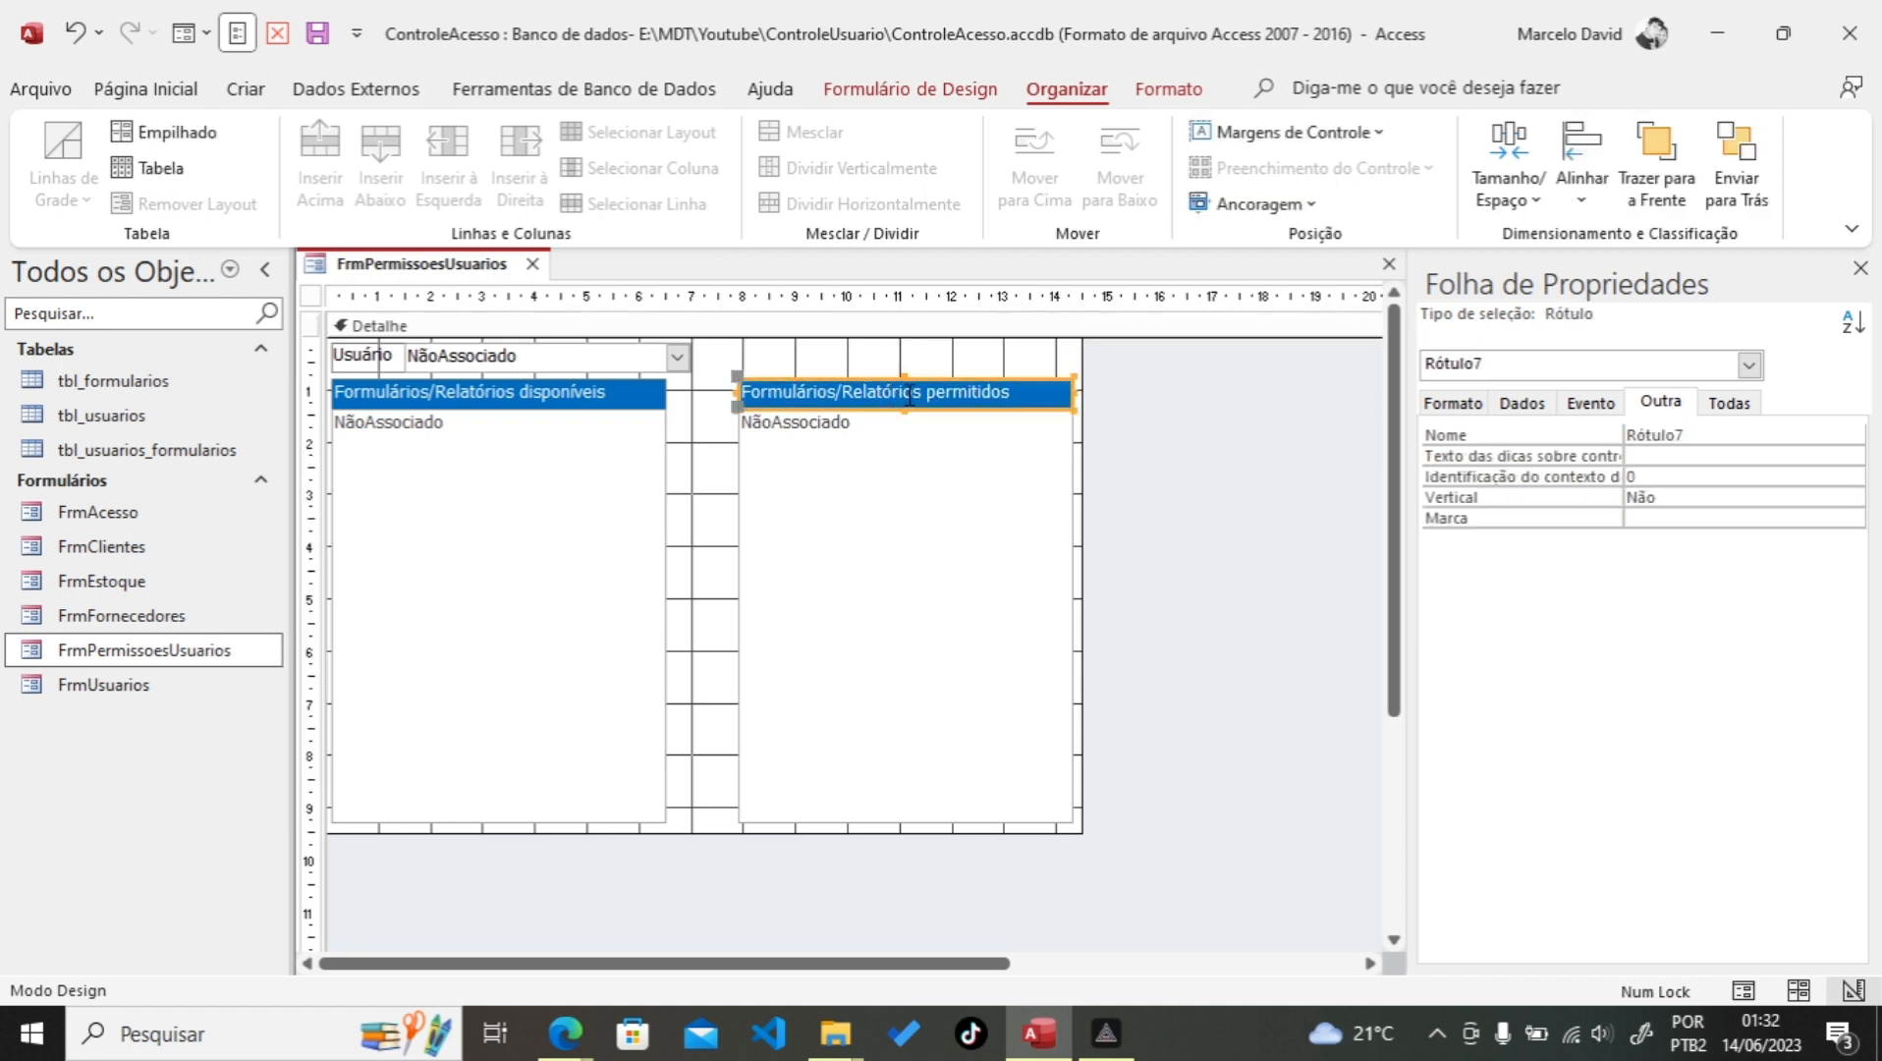
pyautogui.click(184, 97)
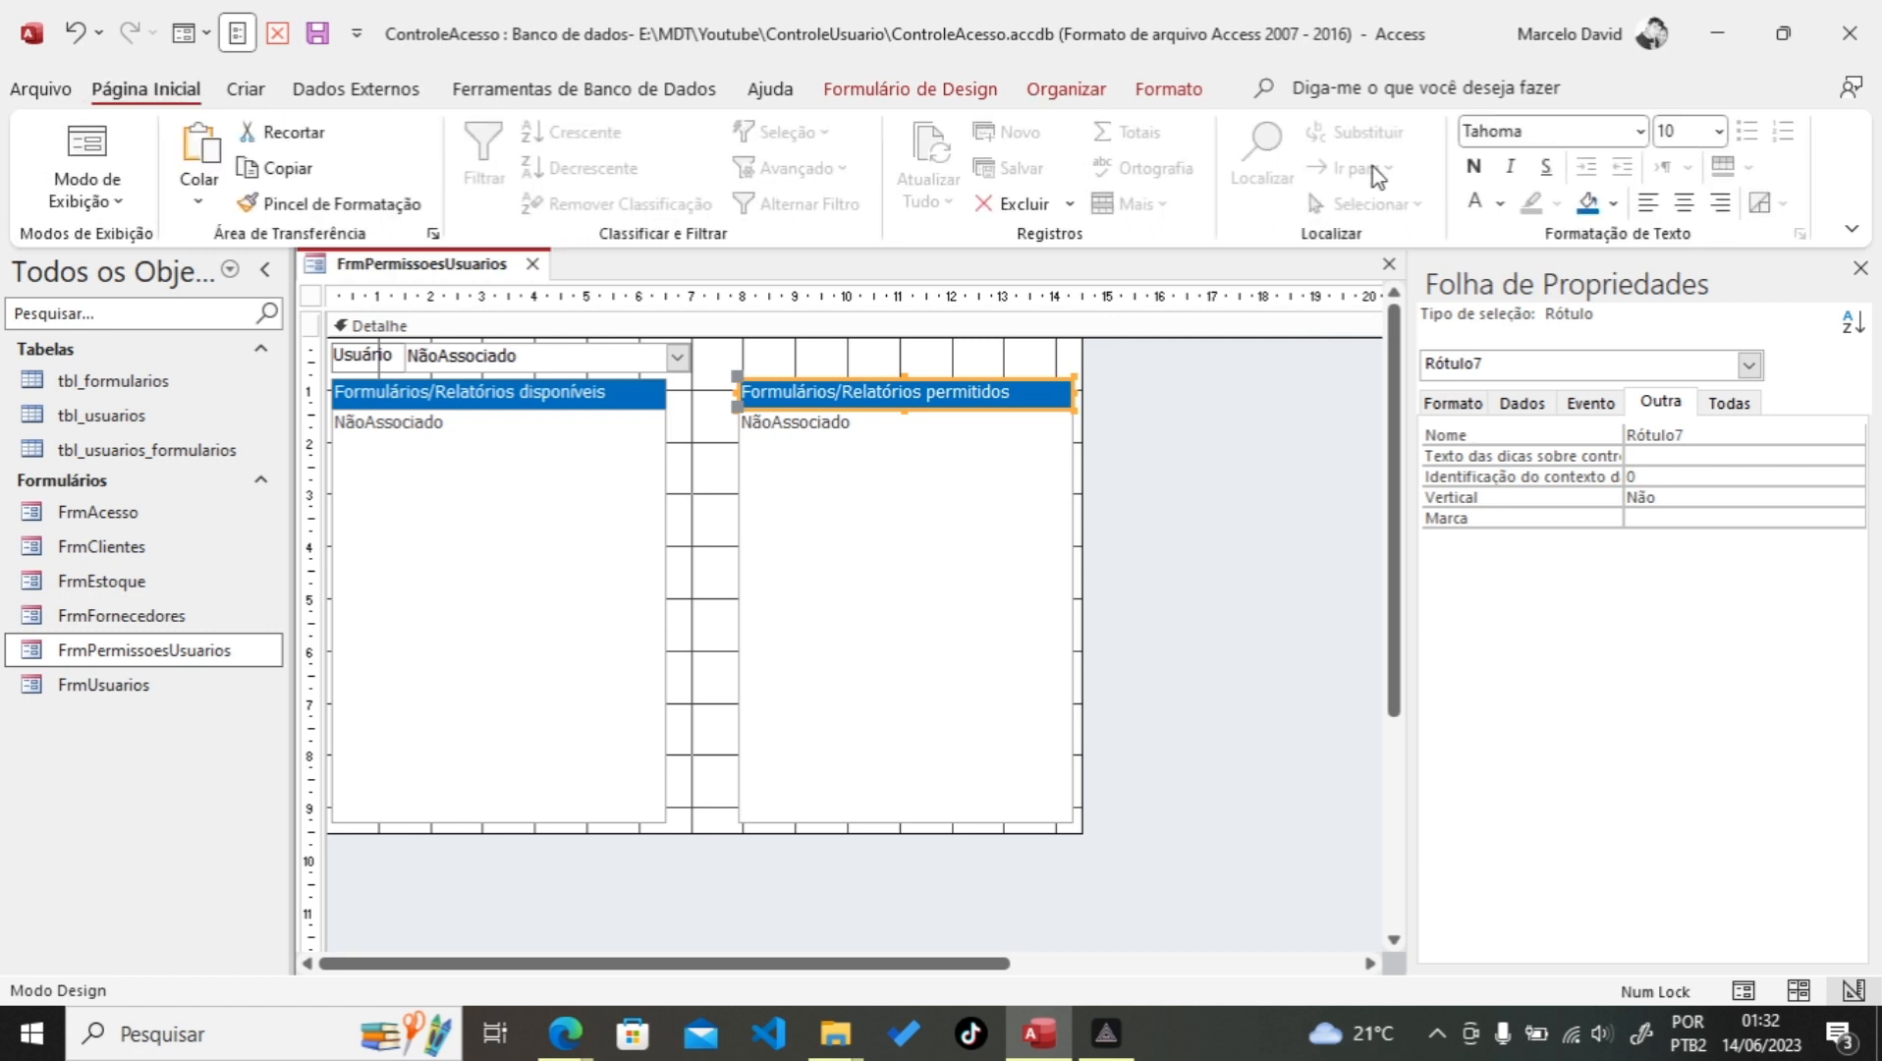
pyautogui.click(1612, 204)
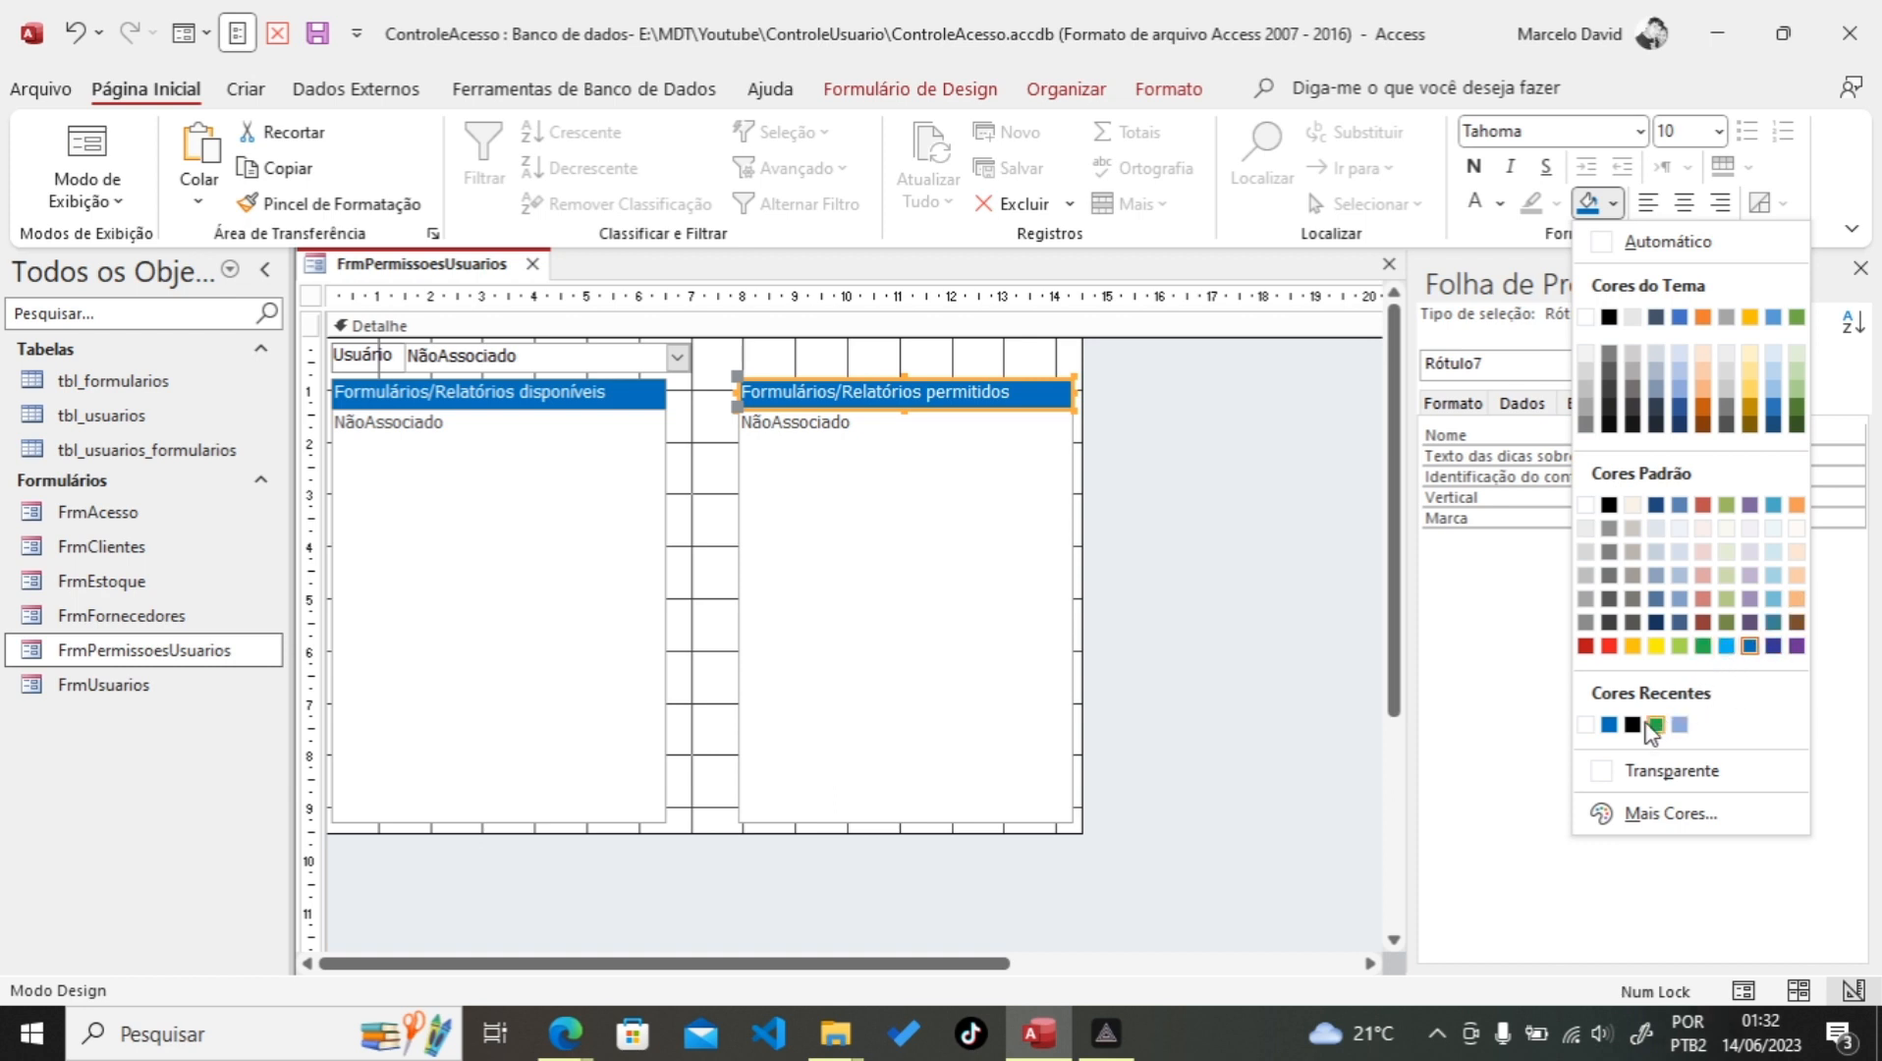
pyautogui.click(1656, 727)
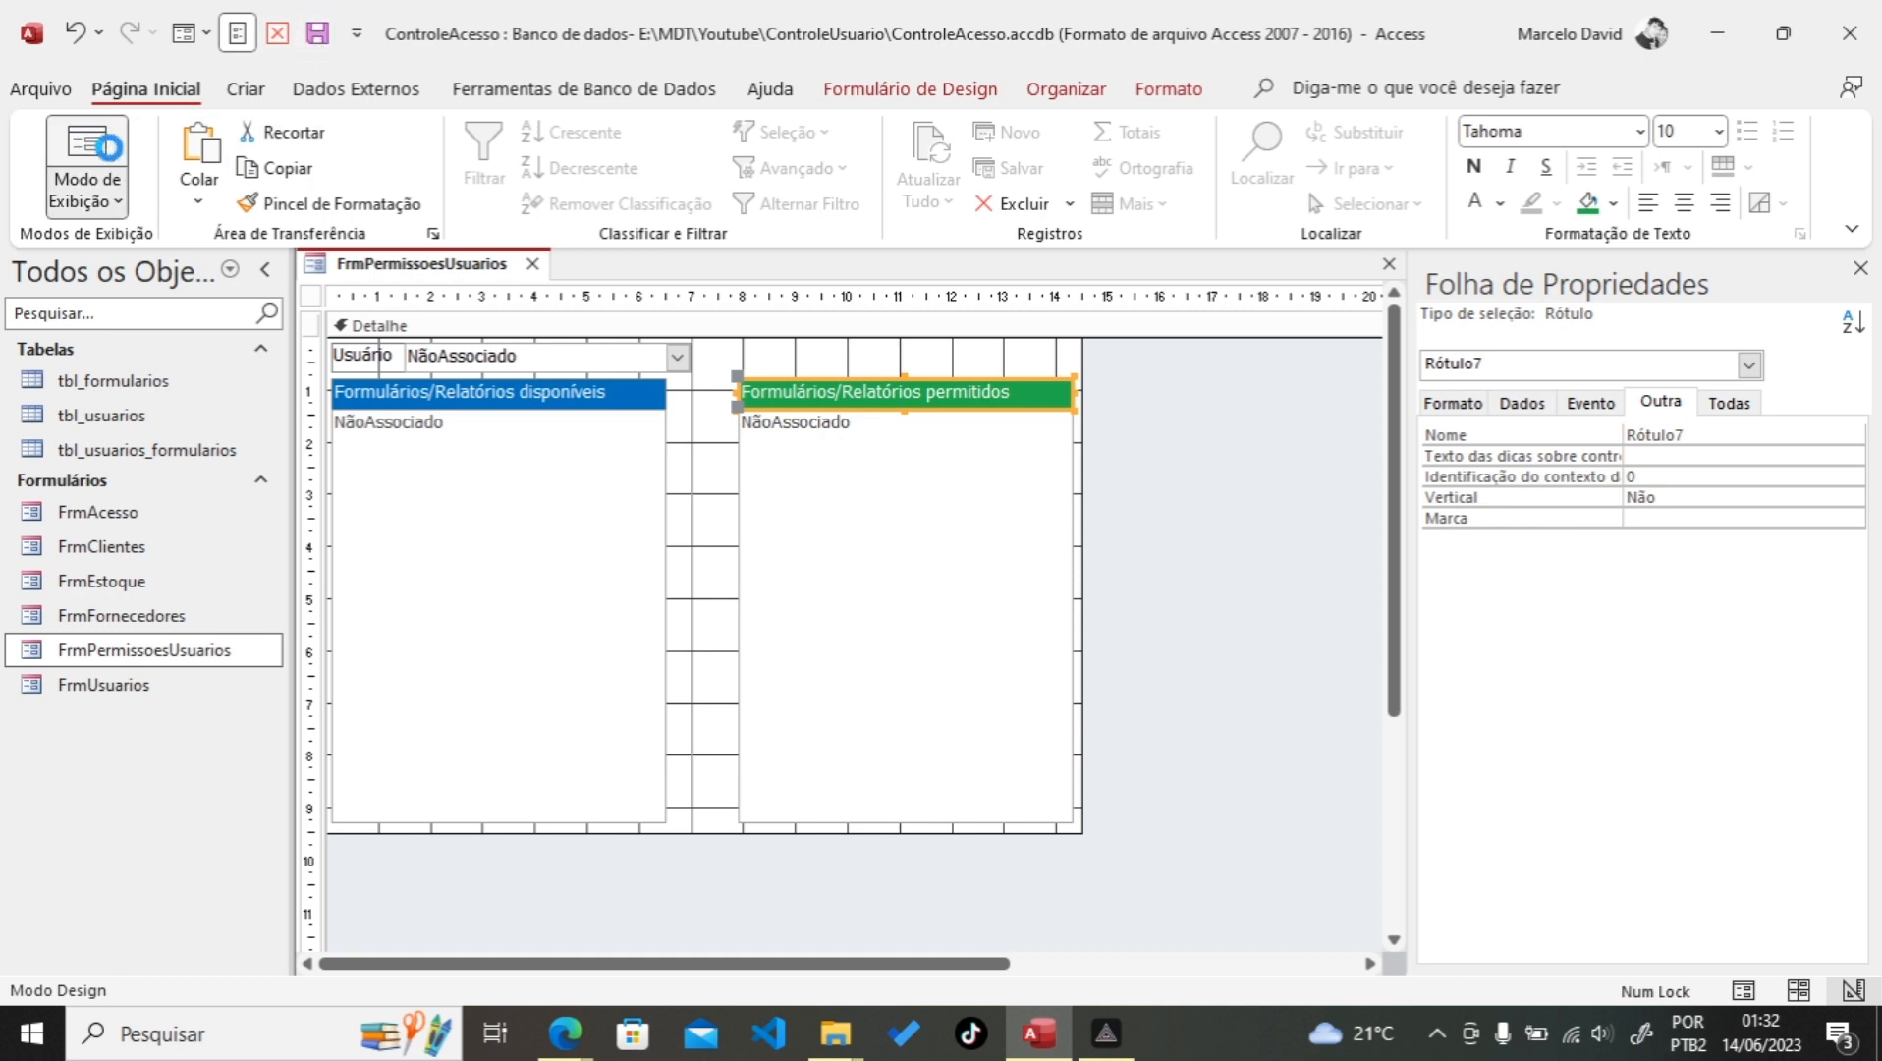
pyautogui.click(86, 148)
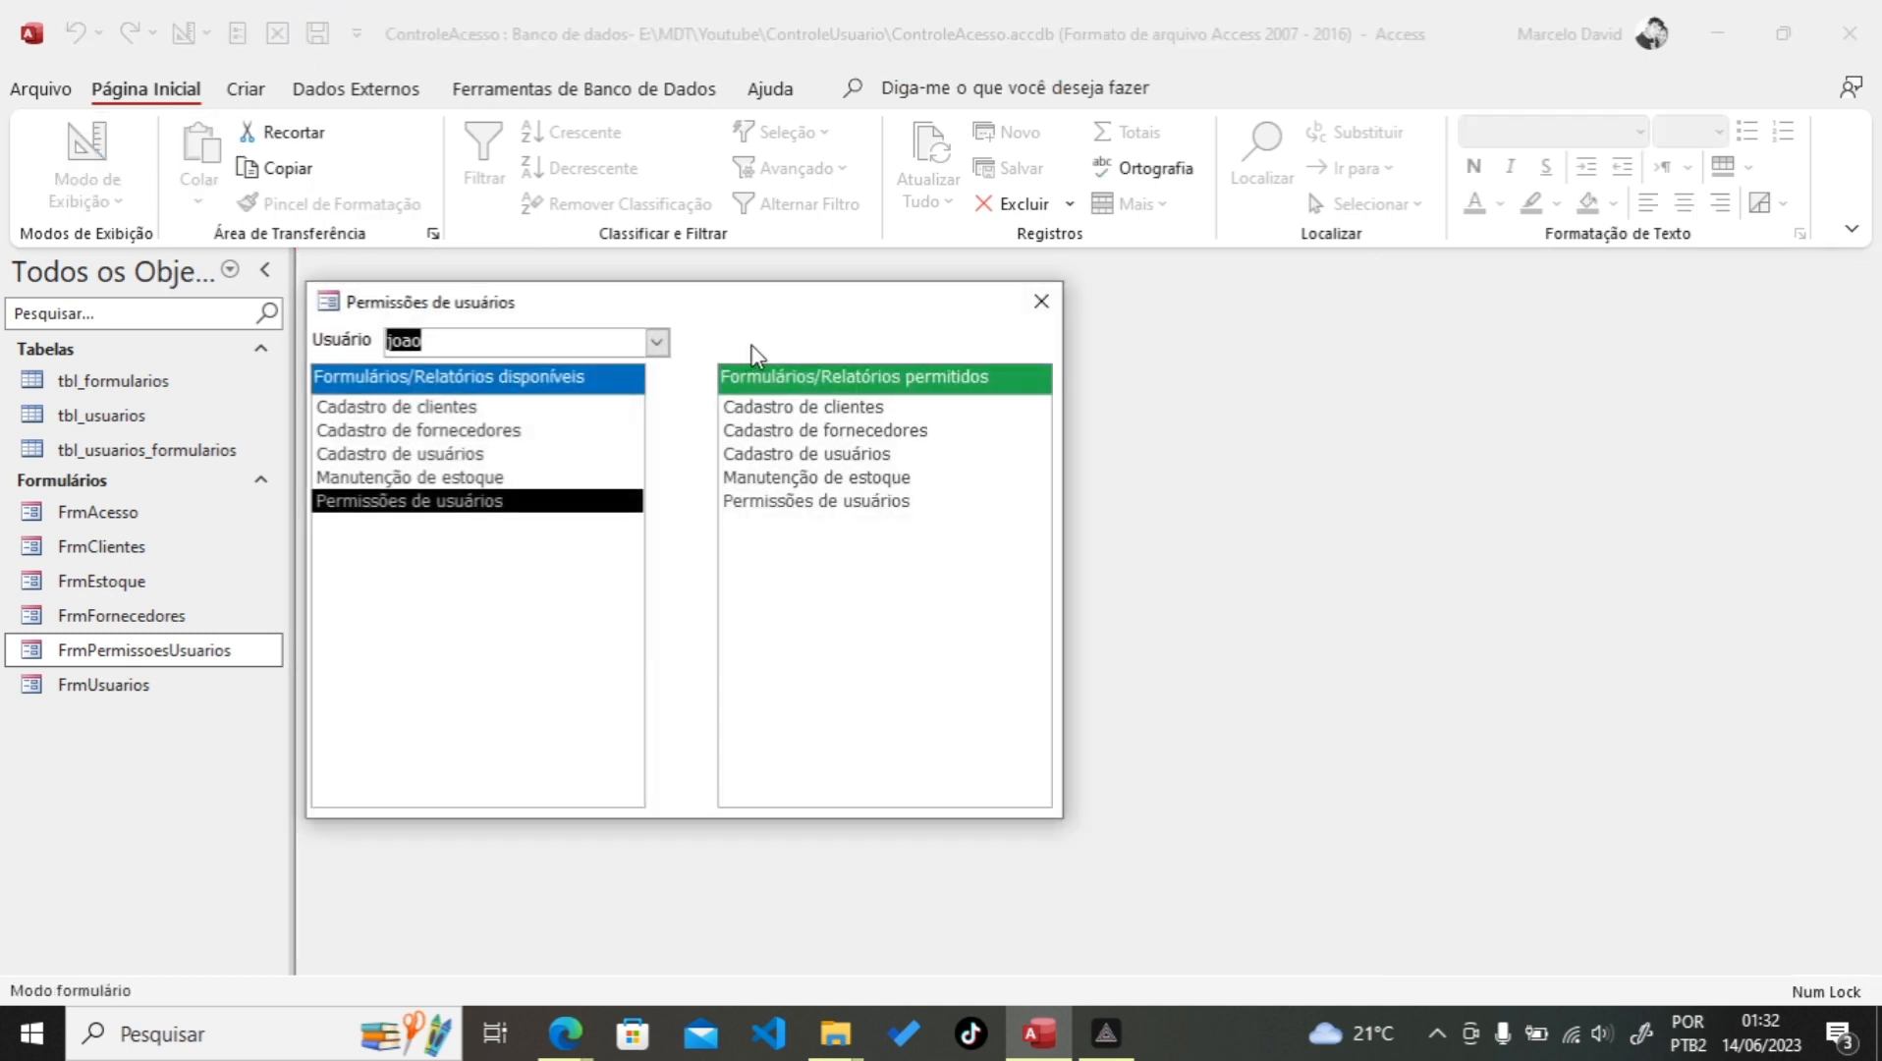
pyautogui.moveTo(718, 305); pyautogui.dragTo(869, 142)
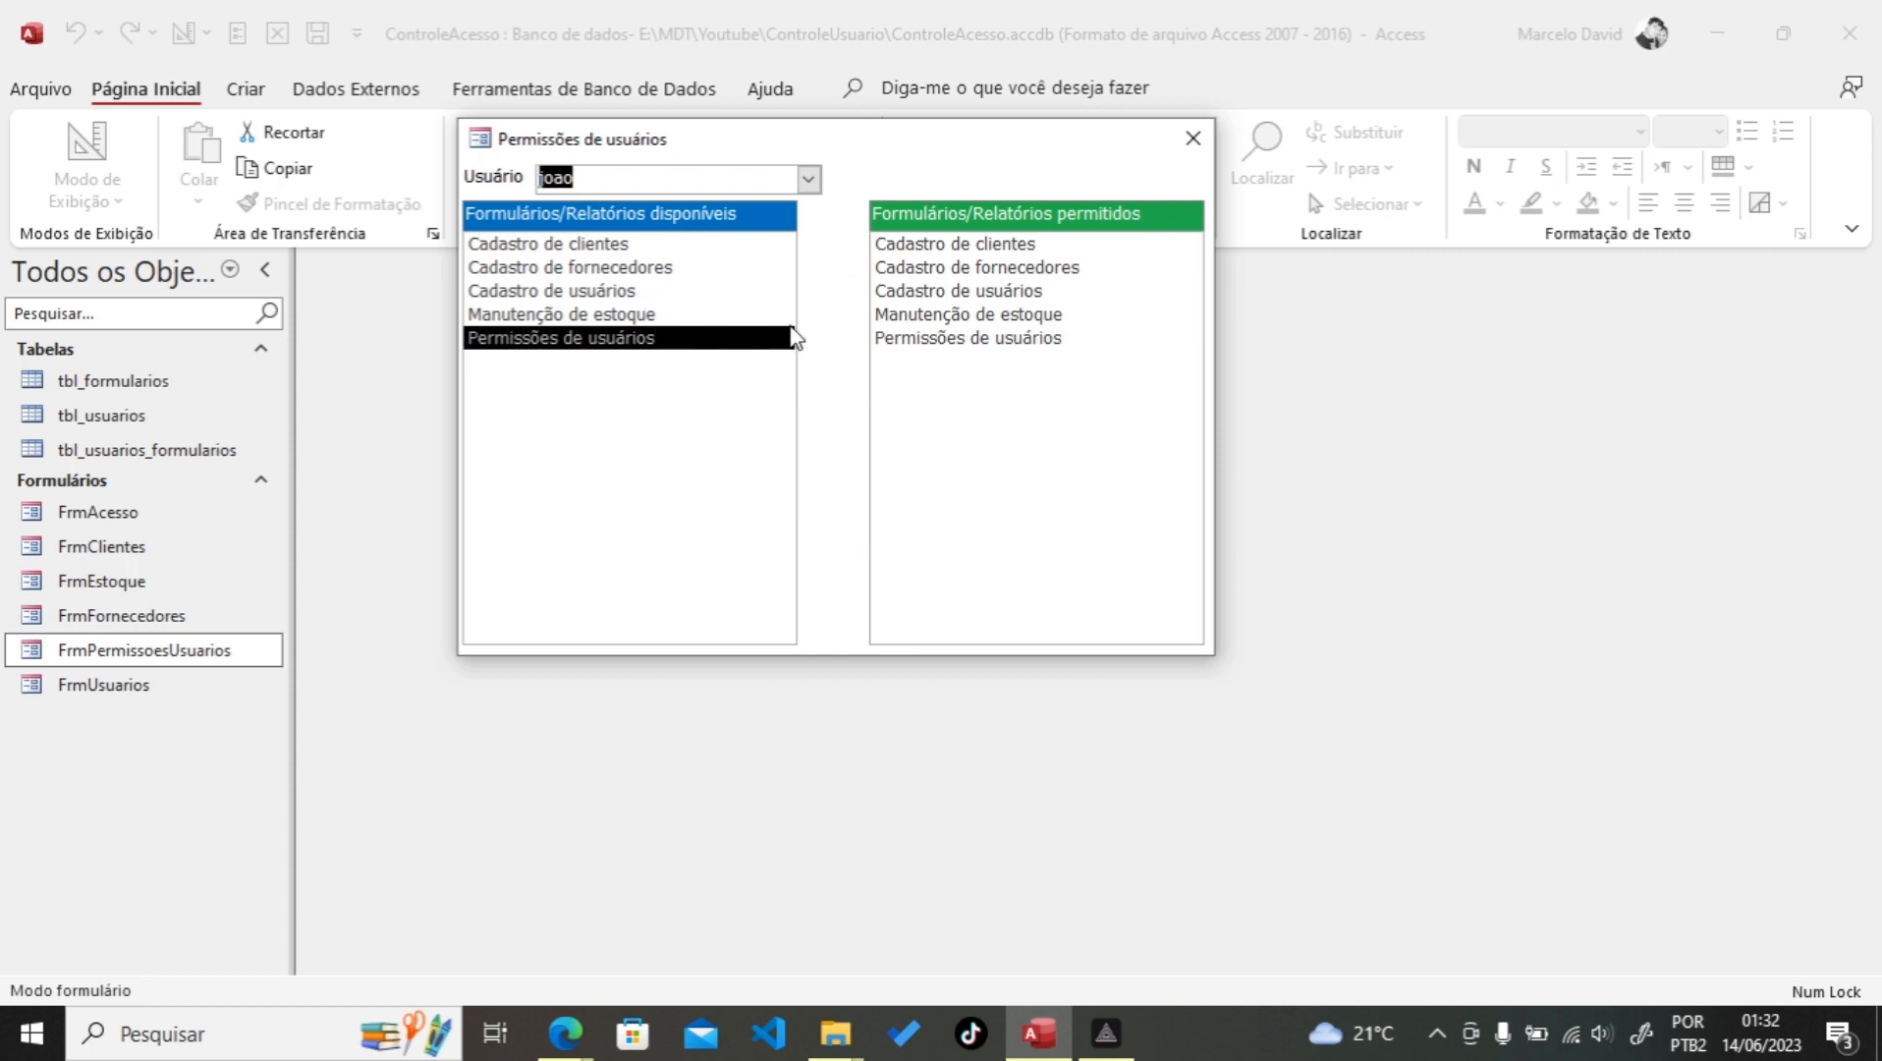
pyautogui.click(564, 251)
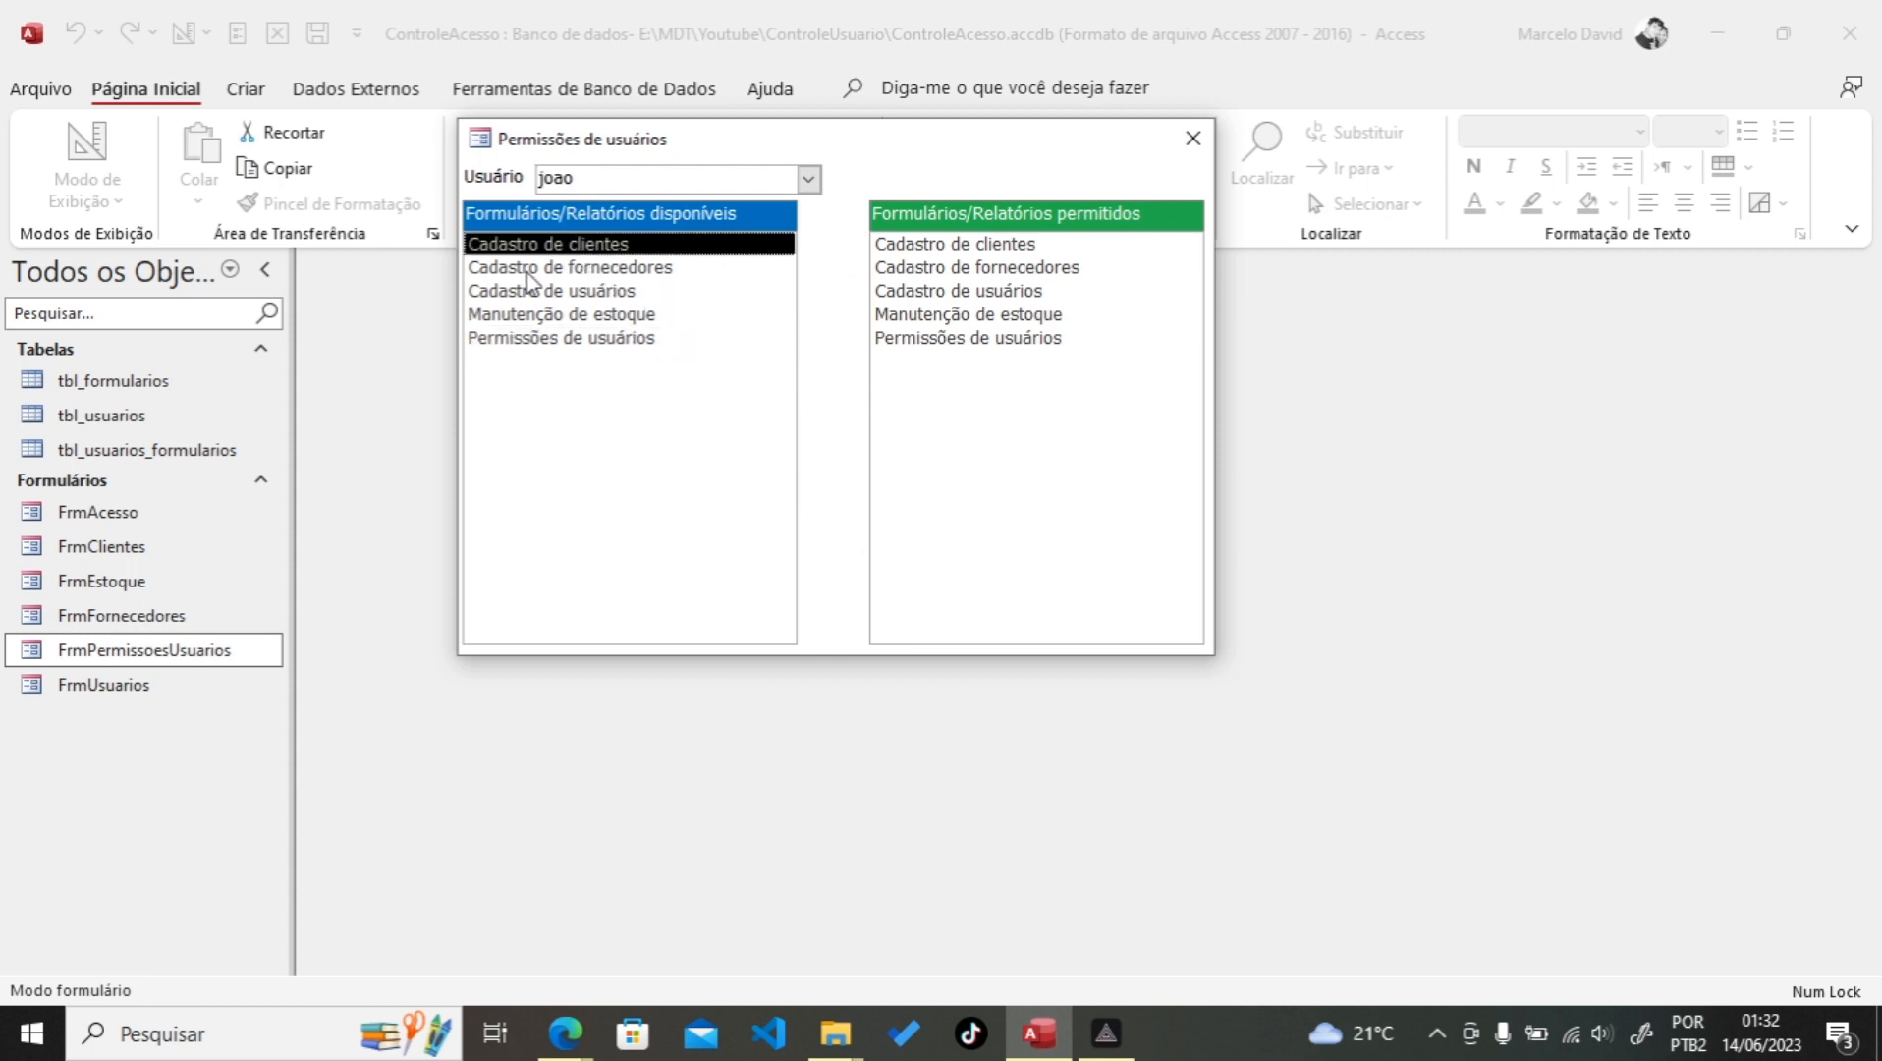
pyautogui.click(527, 274)
pyautogui.click(577, 316)
pyautogui.click(583, 342)
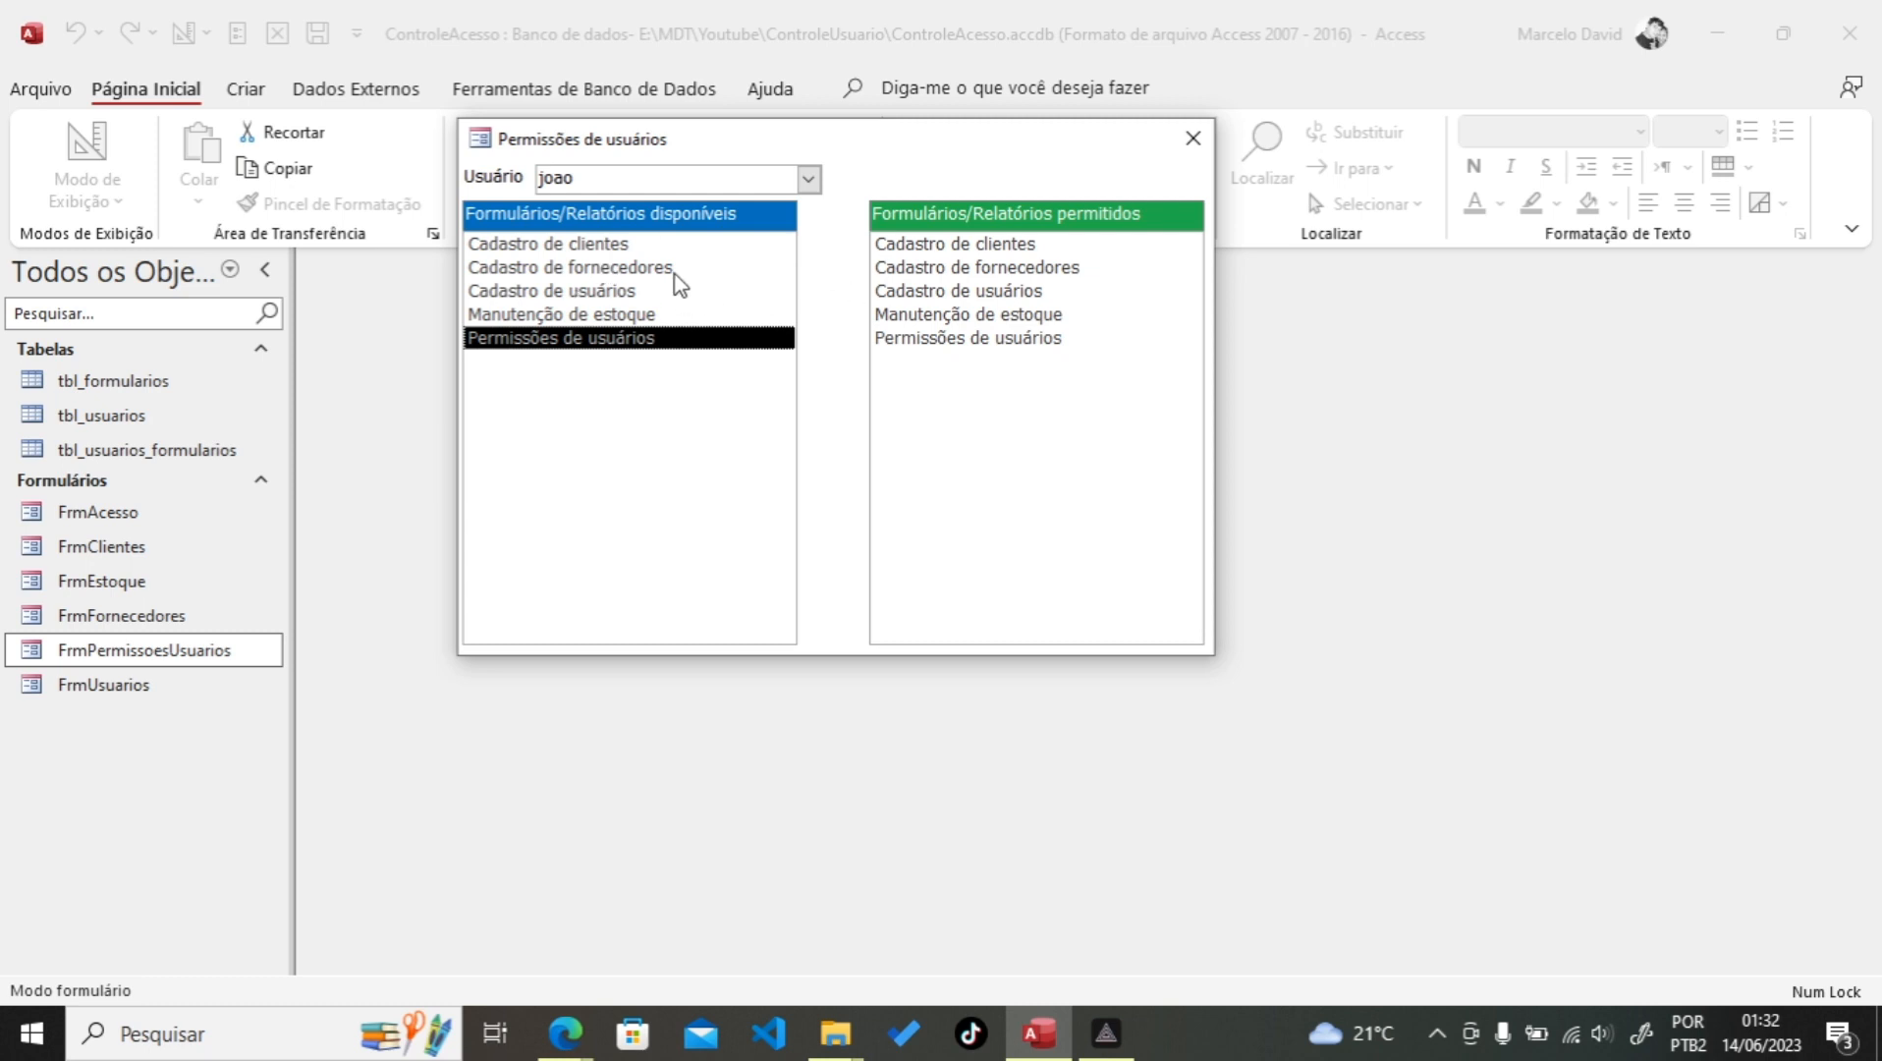
pyautogui.click(530, 269)
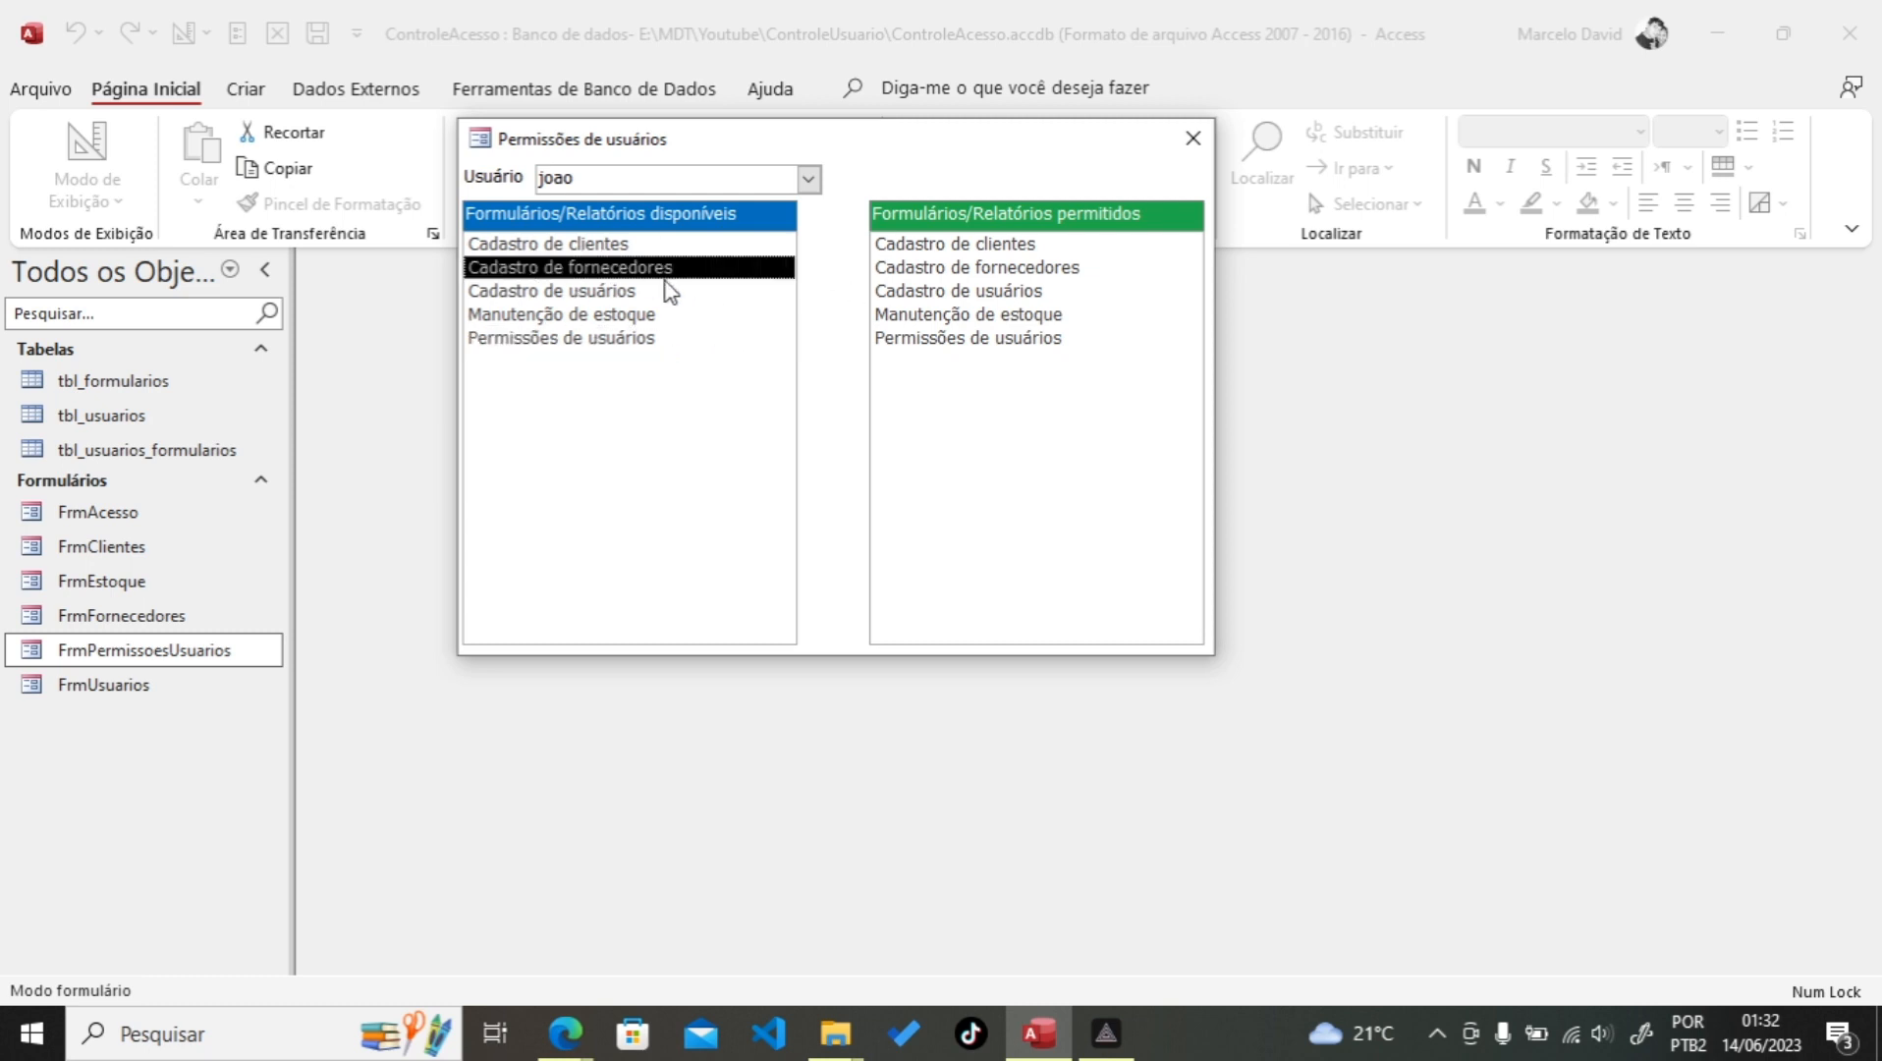
pyautogui.rightClick(877, 152)
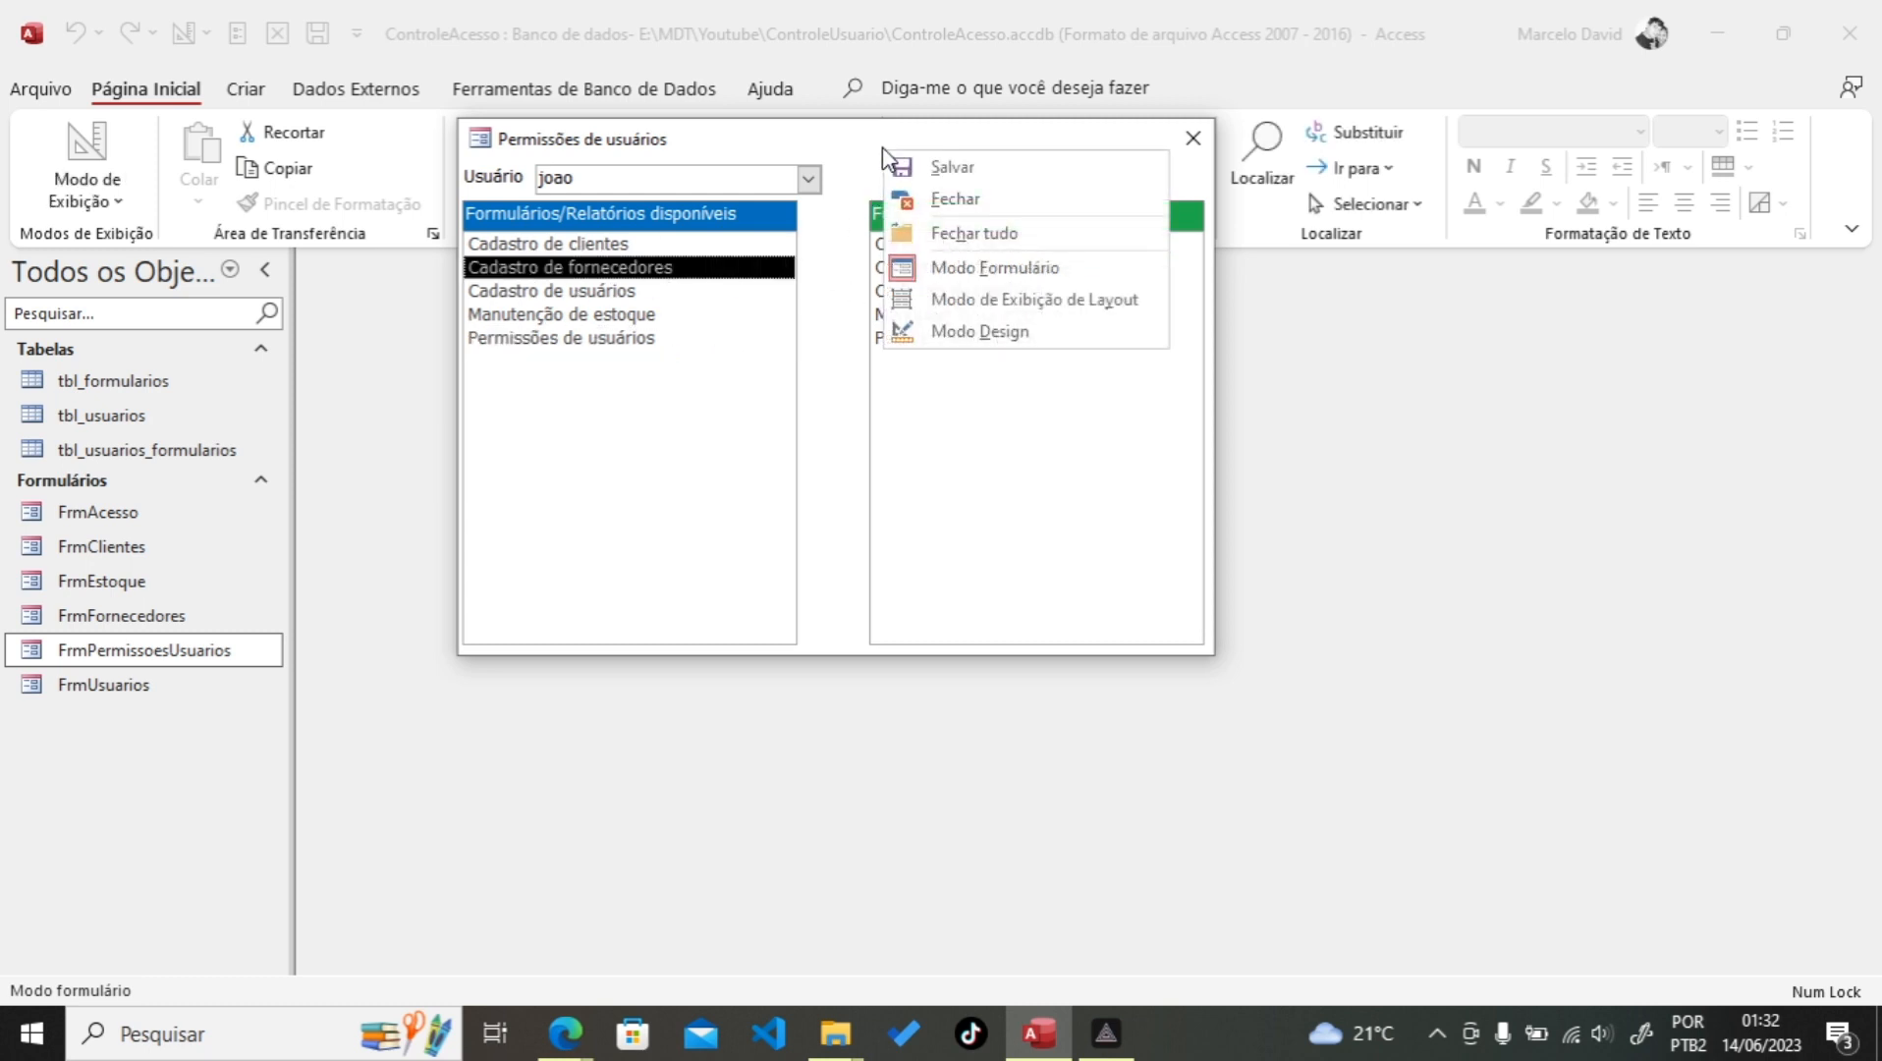
pyautogui.rightClick(828, 258)
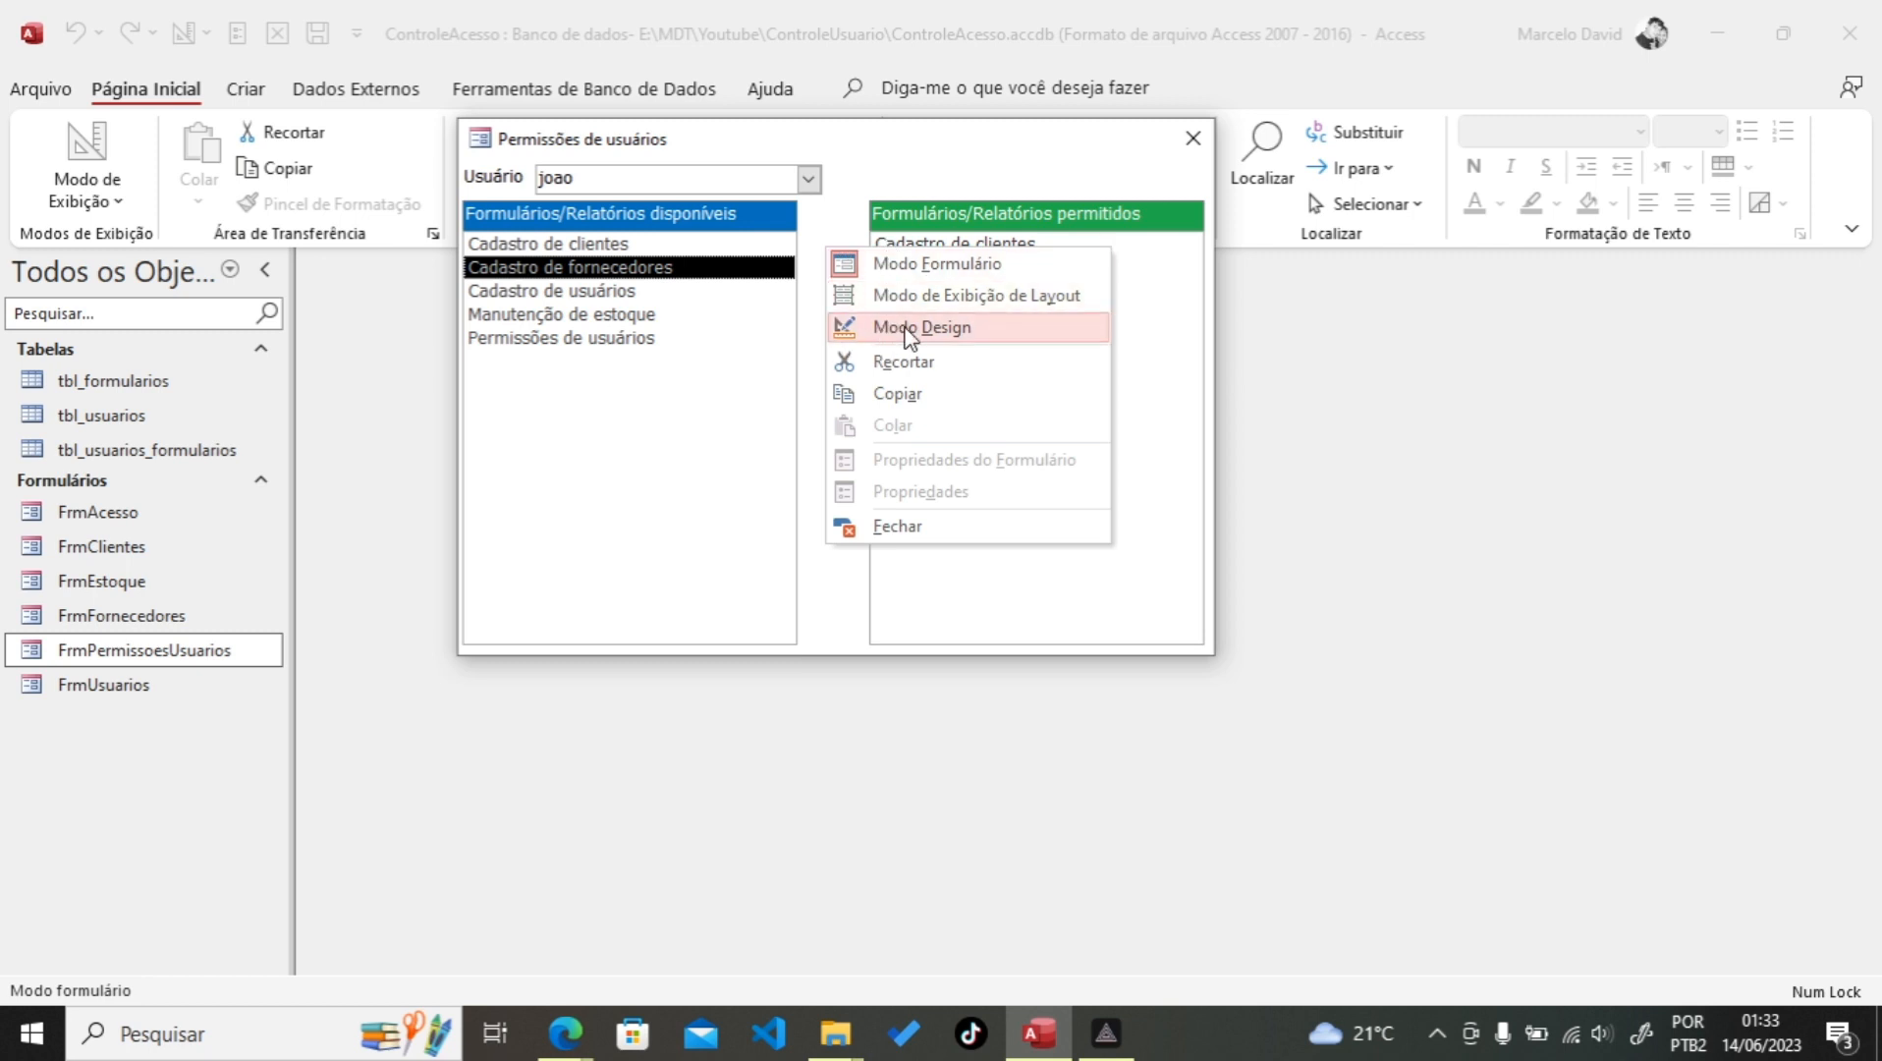
pyautogui.click(904, 327)
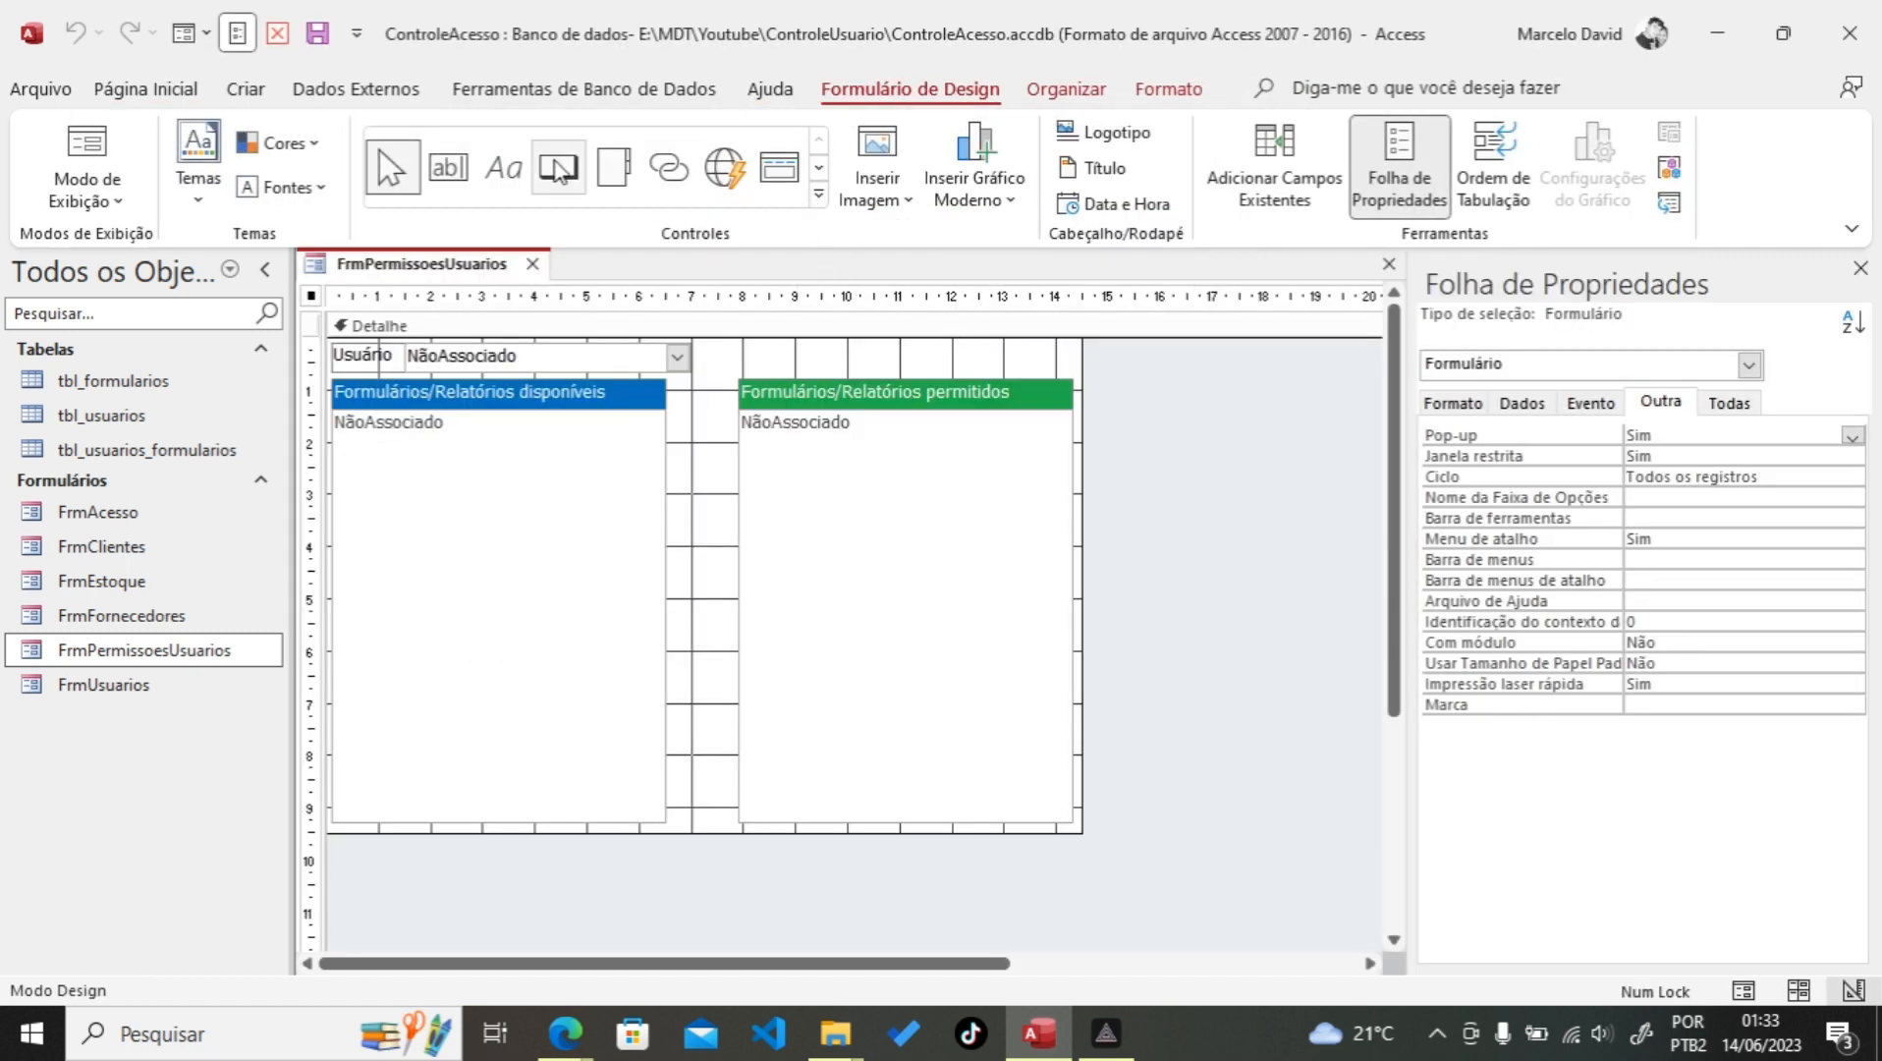
# Step: Insert a command button between the lists without the wizard and resize it smaller
pyautogui.click(558, 167)
pyautogui.click(689, 455)
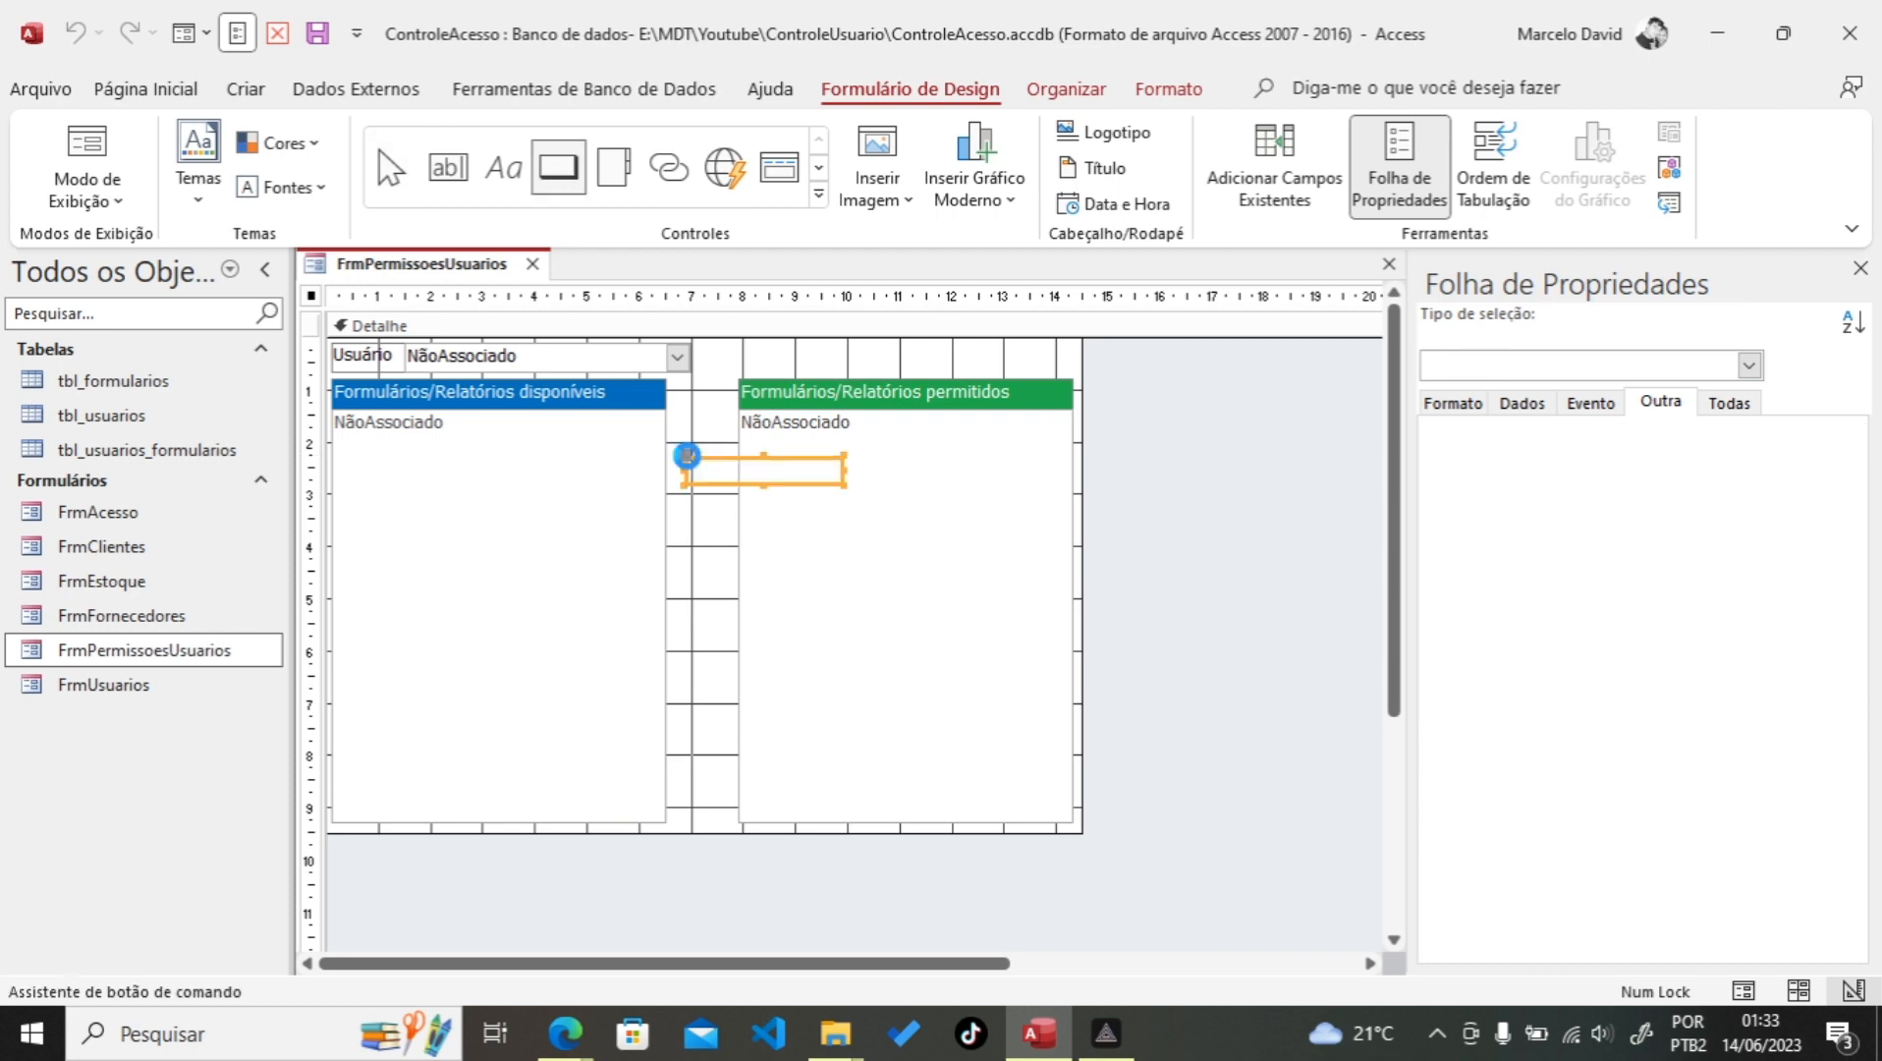
pyautogui.click(982, 608)
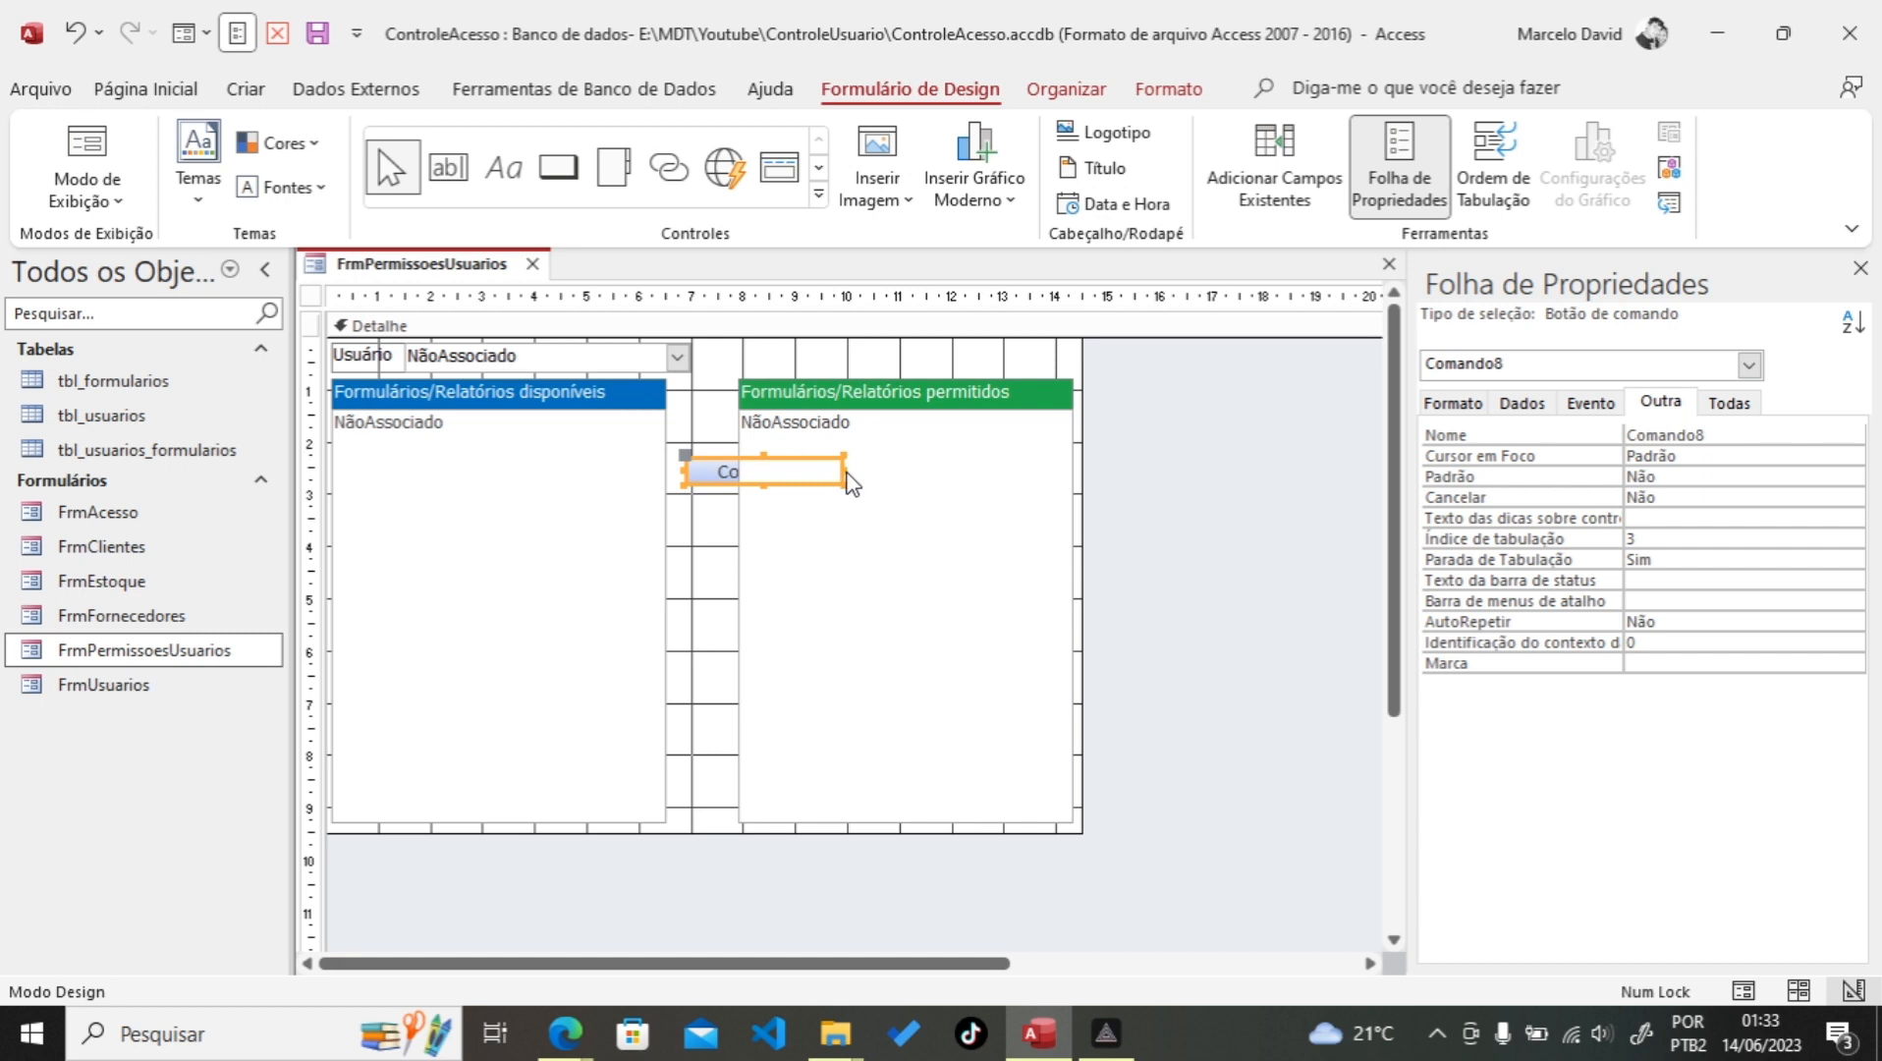
pyautogui.moveTo(845, 470); pyautogui.dragTo(689, 457)
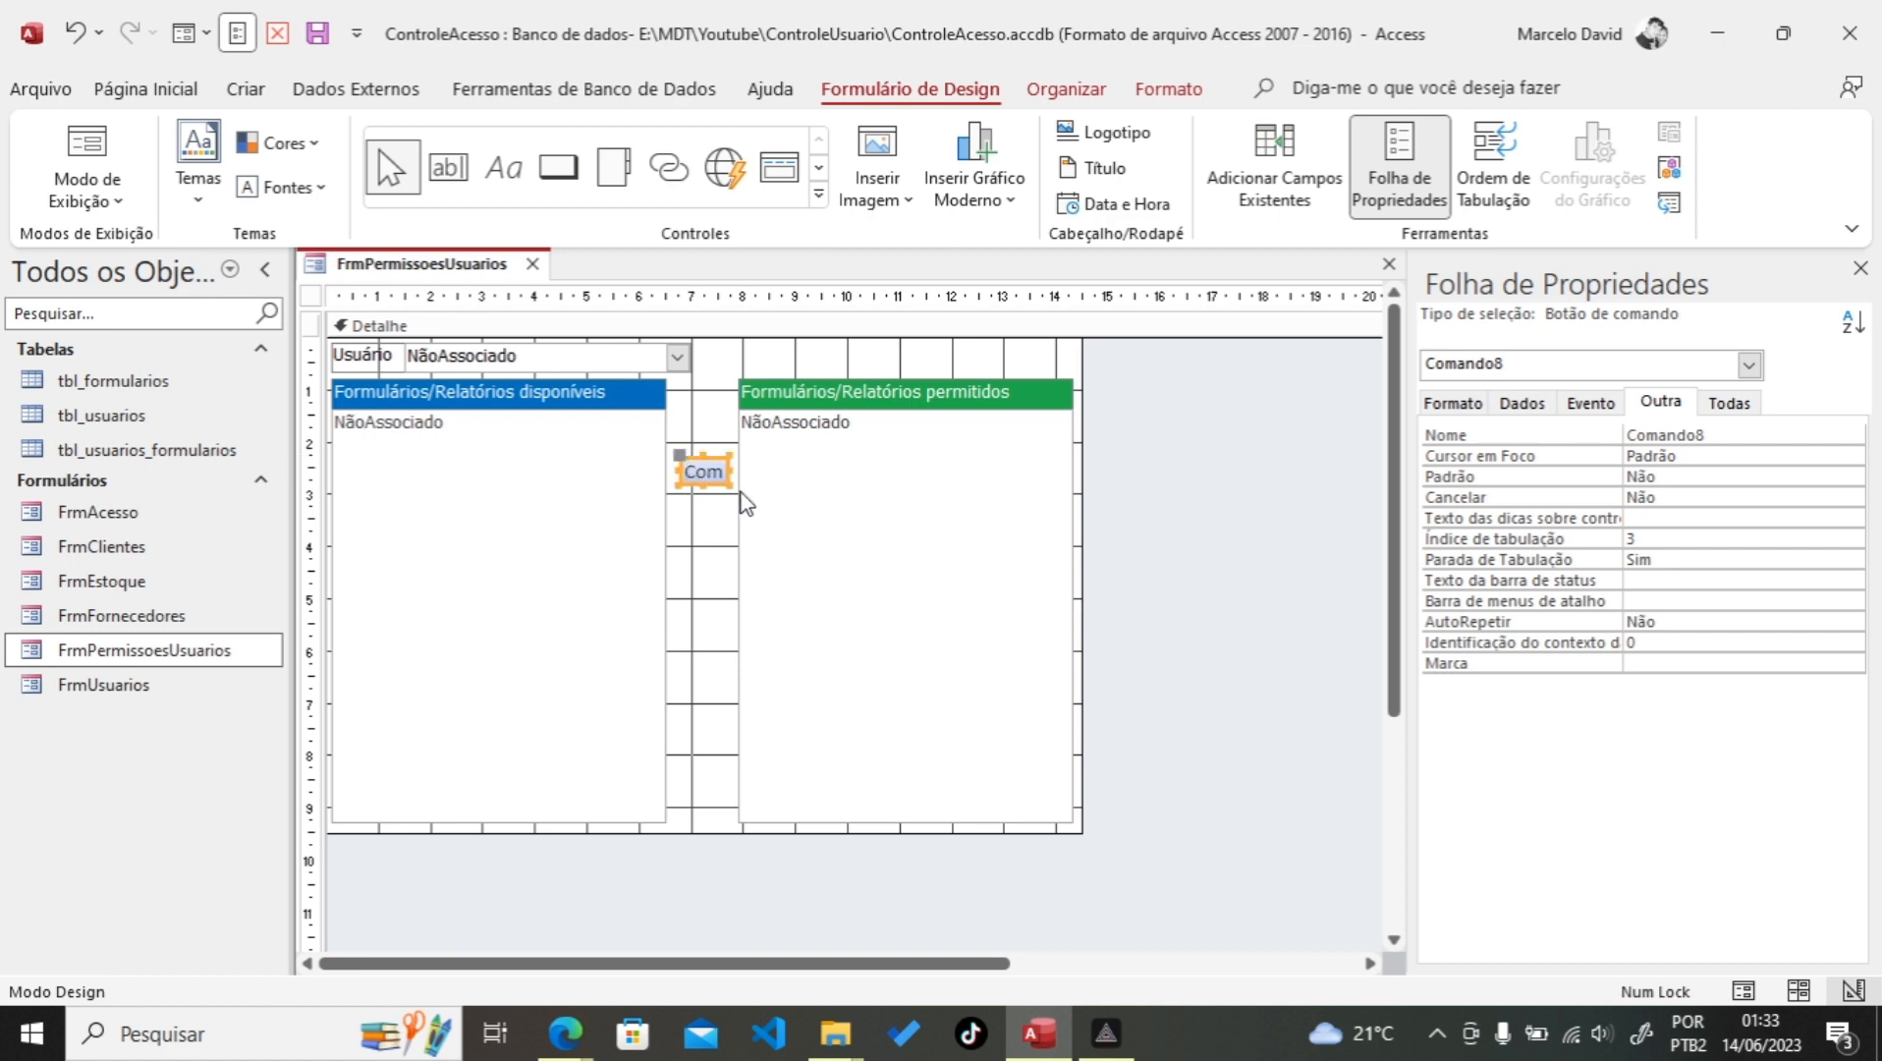
pyautogui.press('Left')
pyautogui.click(701, 477)
pyautogui.moveTo(701, 481); pyautogui.dragTo(702, 488)
# Step: Give the button a plain rectangle shape and duplicate it into four stacked buttons
pyautogui.click(1169, 89)
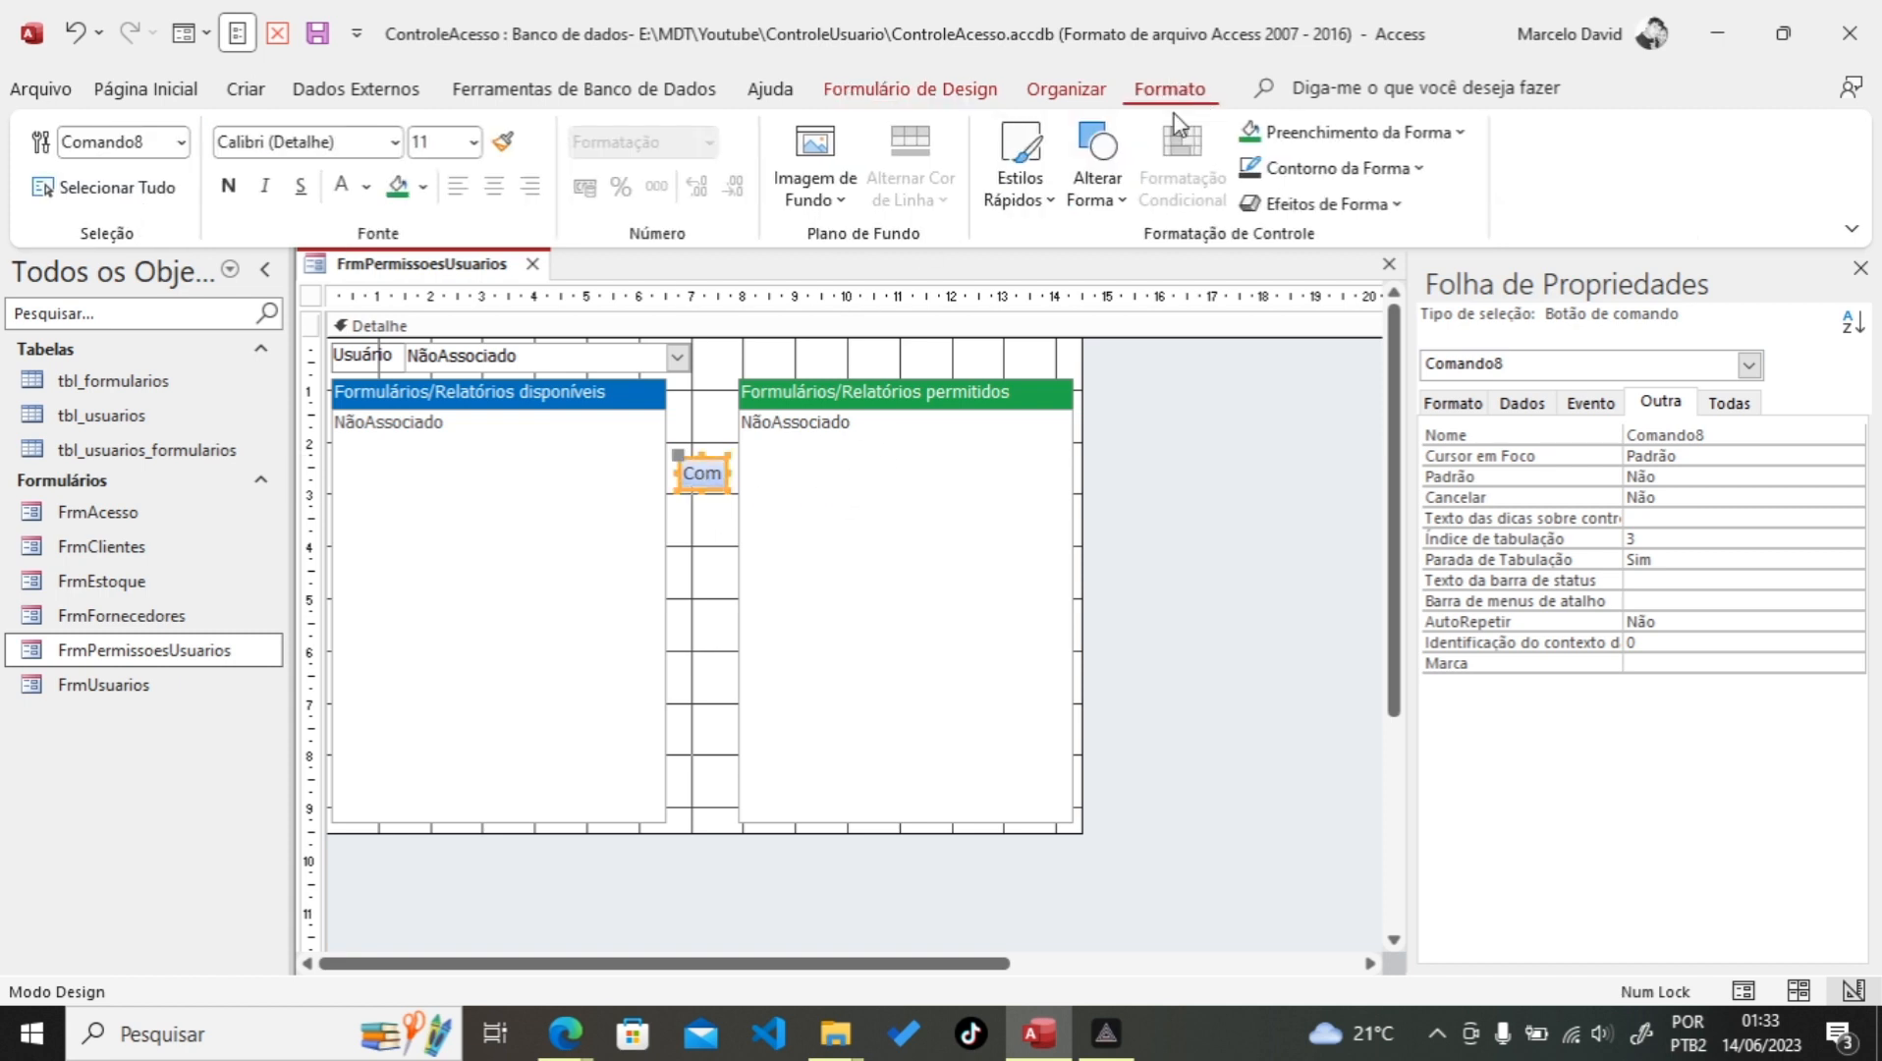
pyautogui.click(1051, 206)
pyautogui.press('Escape')
pyautogui.click(1117, 208)
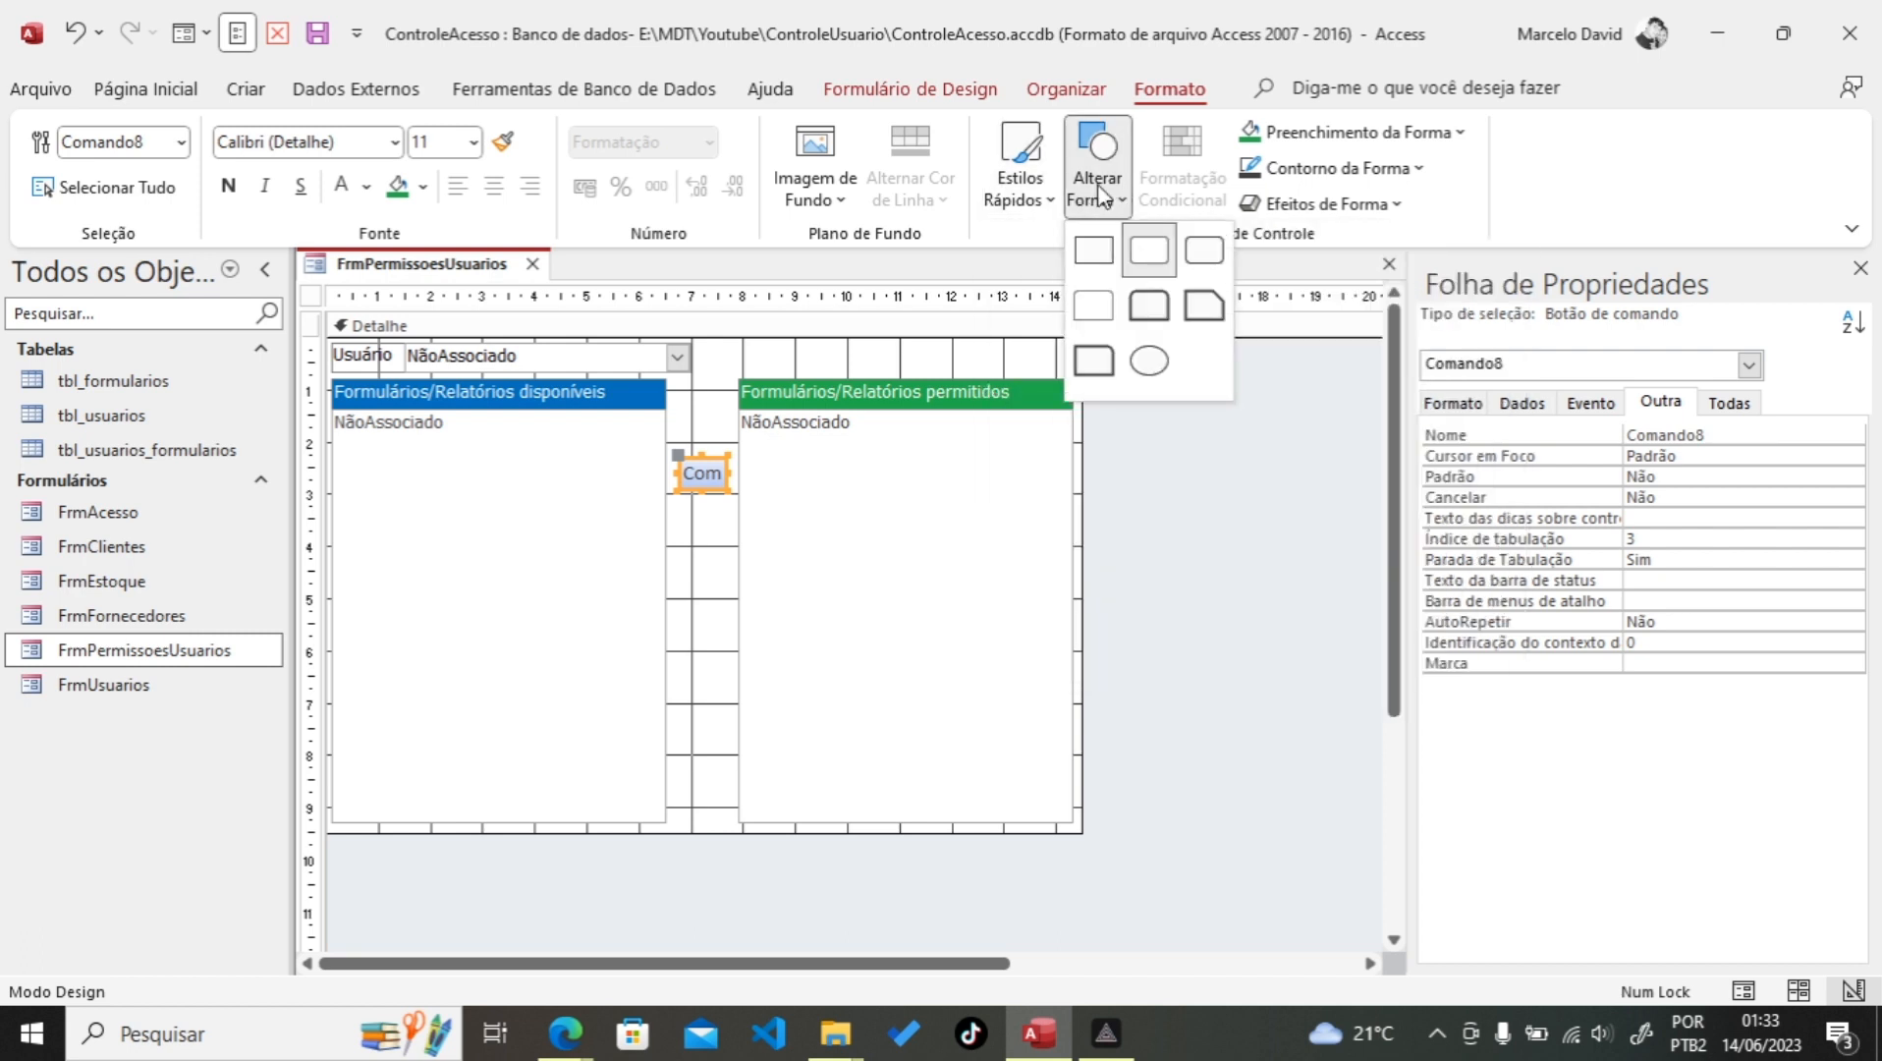
pyautogui.click(1098, 254)
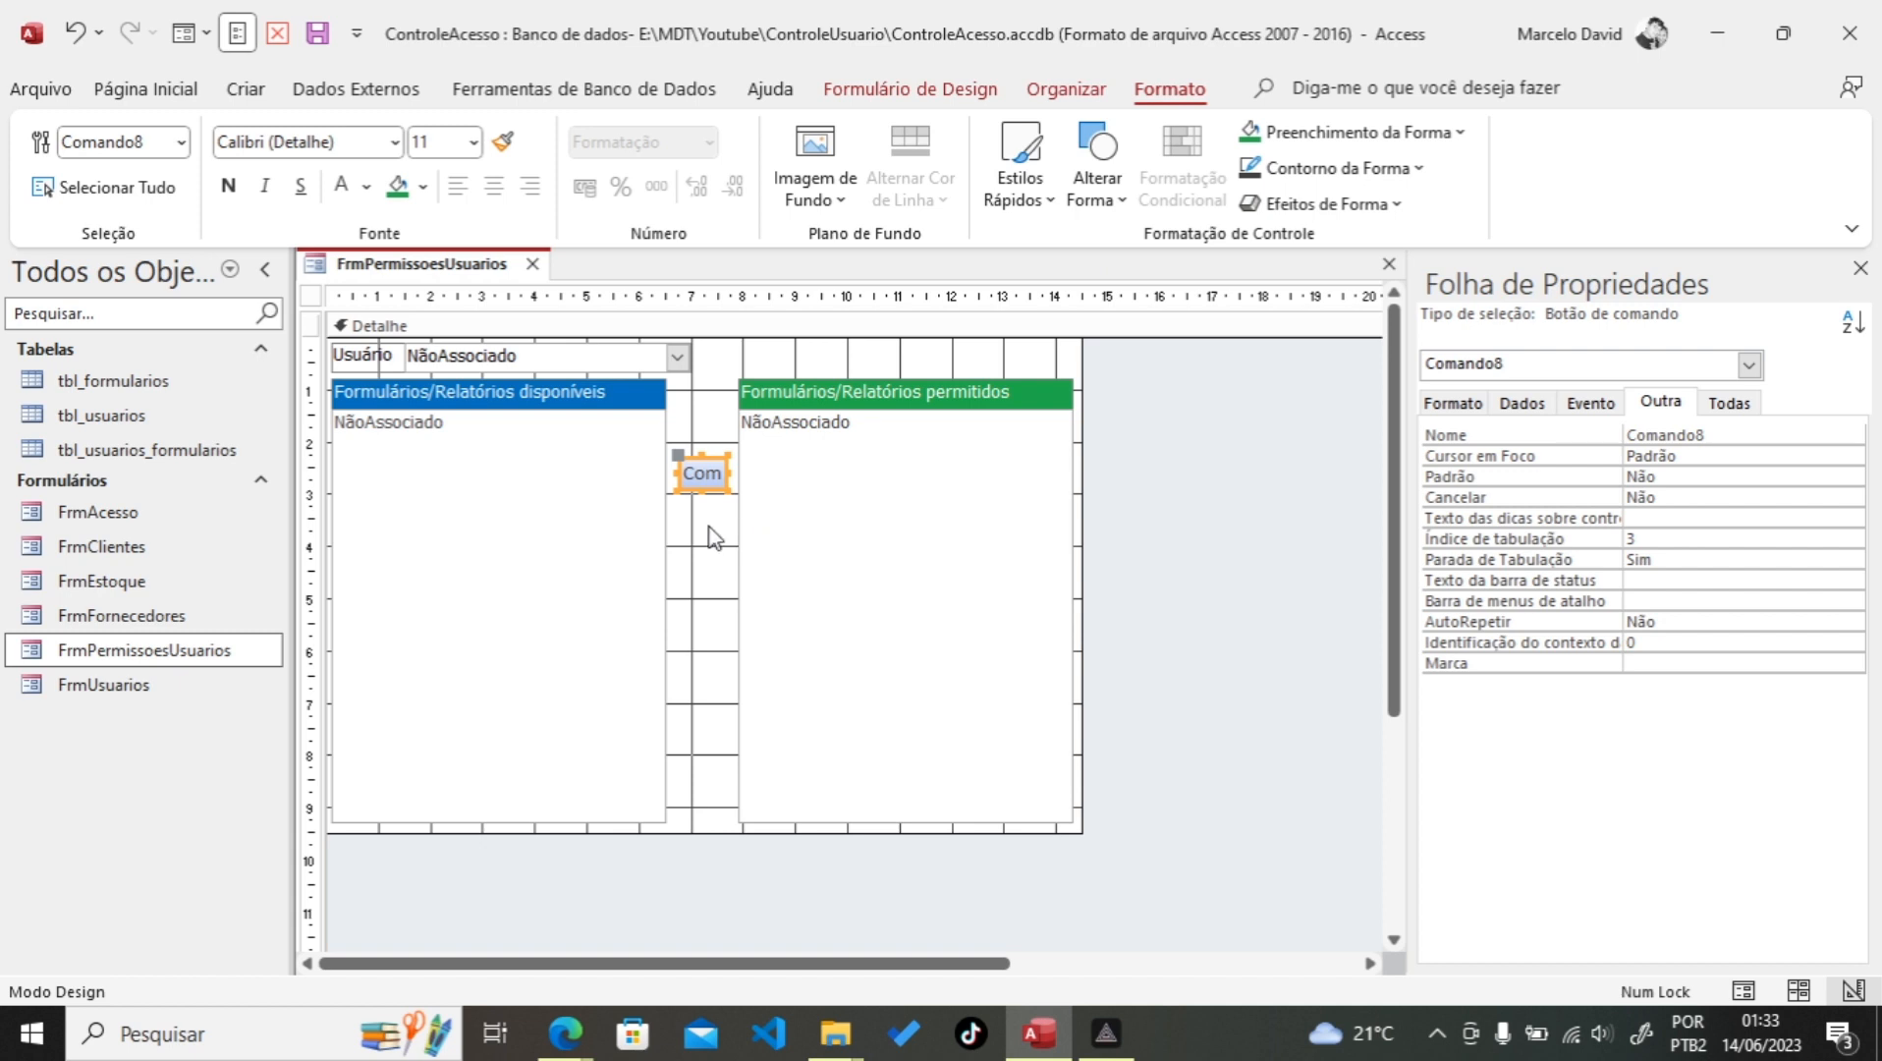
pyautogui.hotkey('ctrl', 'v')
pyautogui.hotkey('ctrl', 'v')
pyautogui.hotkey('ctrl', 'v')
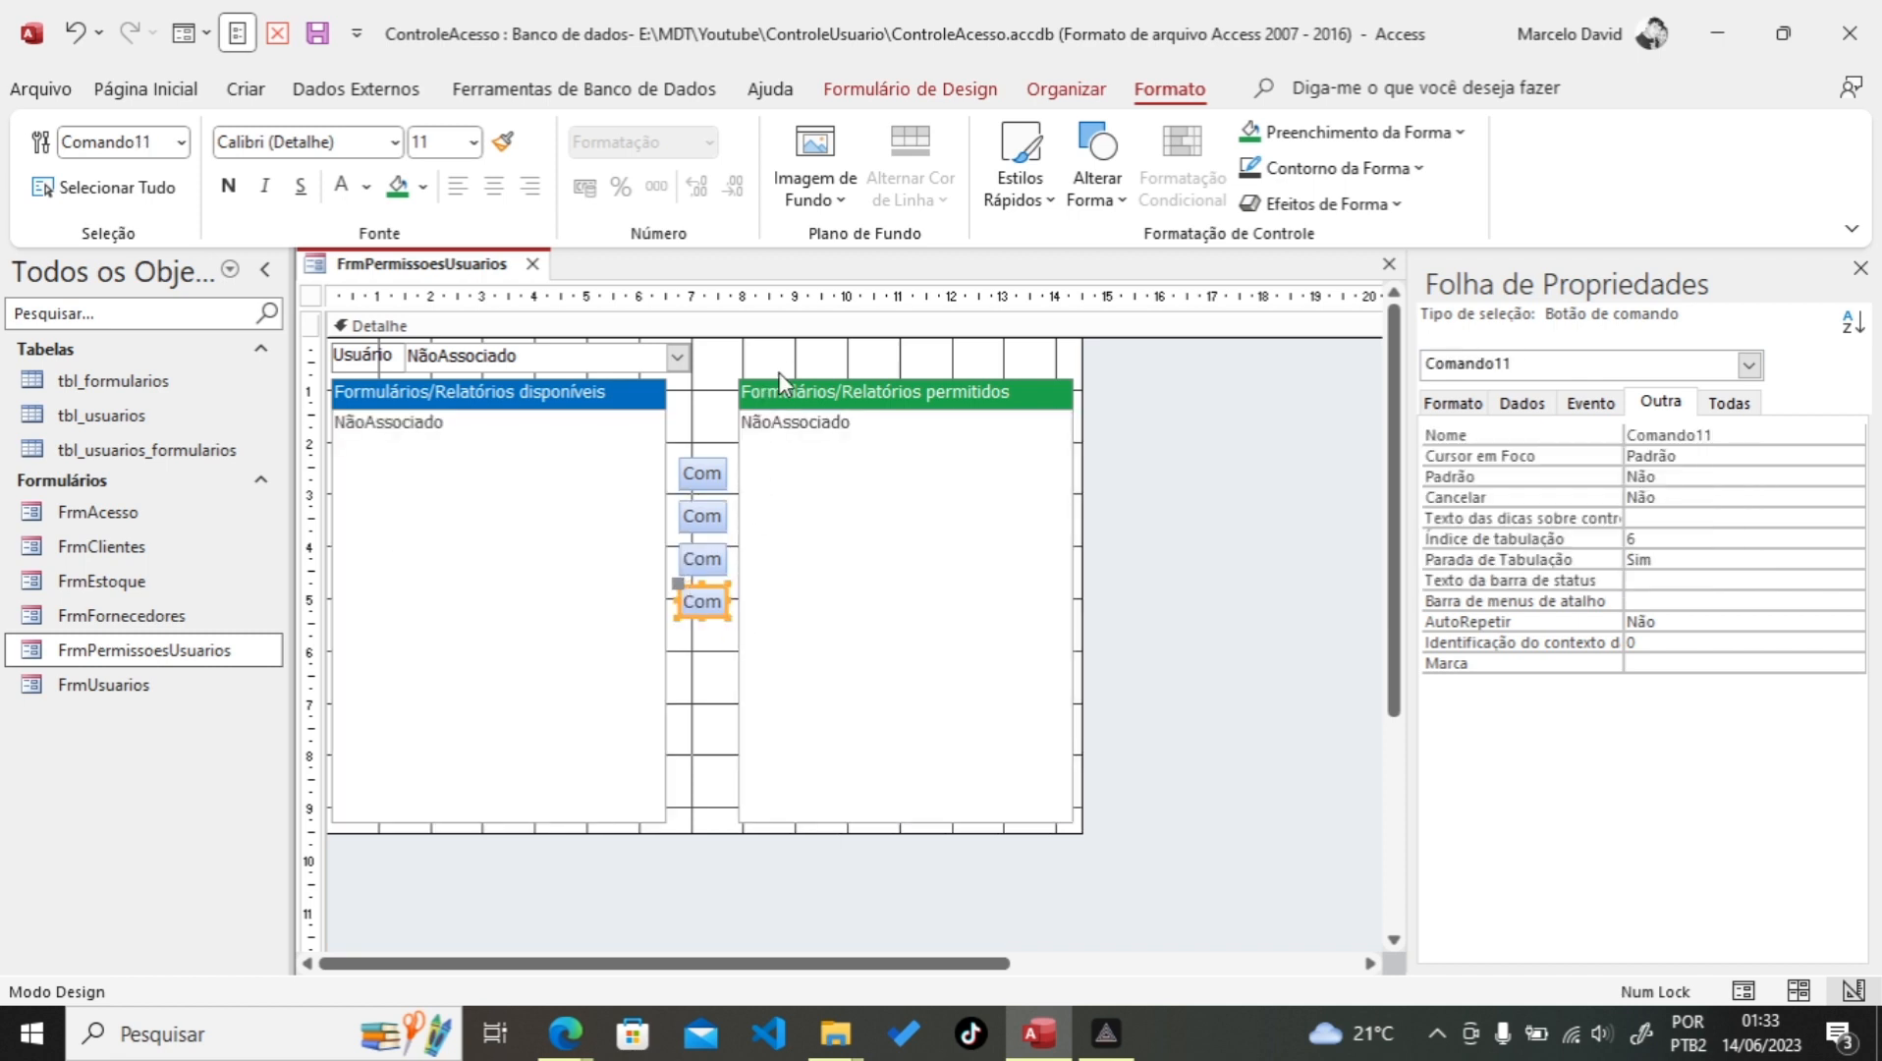
pyautogui.click(717, 437)
pyautogui.moveTo(712, 429); pyautogui.dragTo(691, 641)
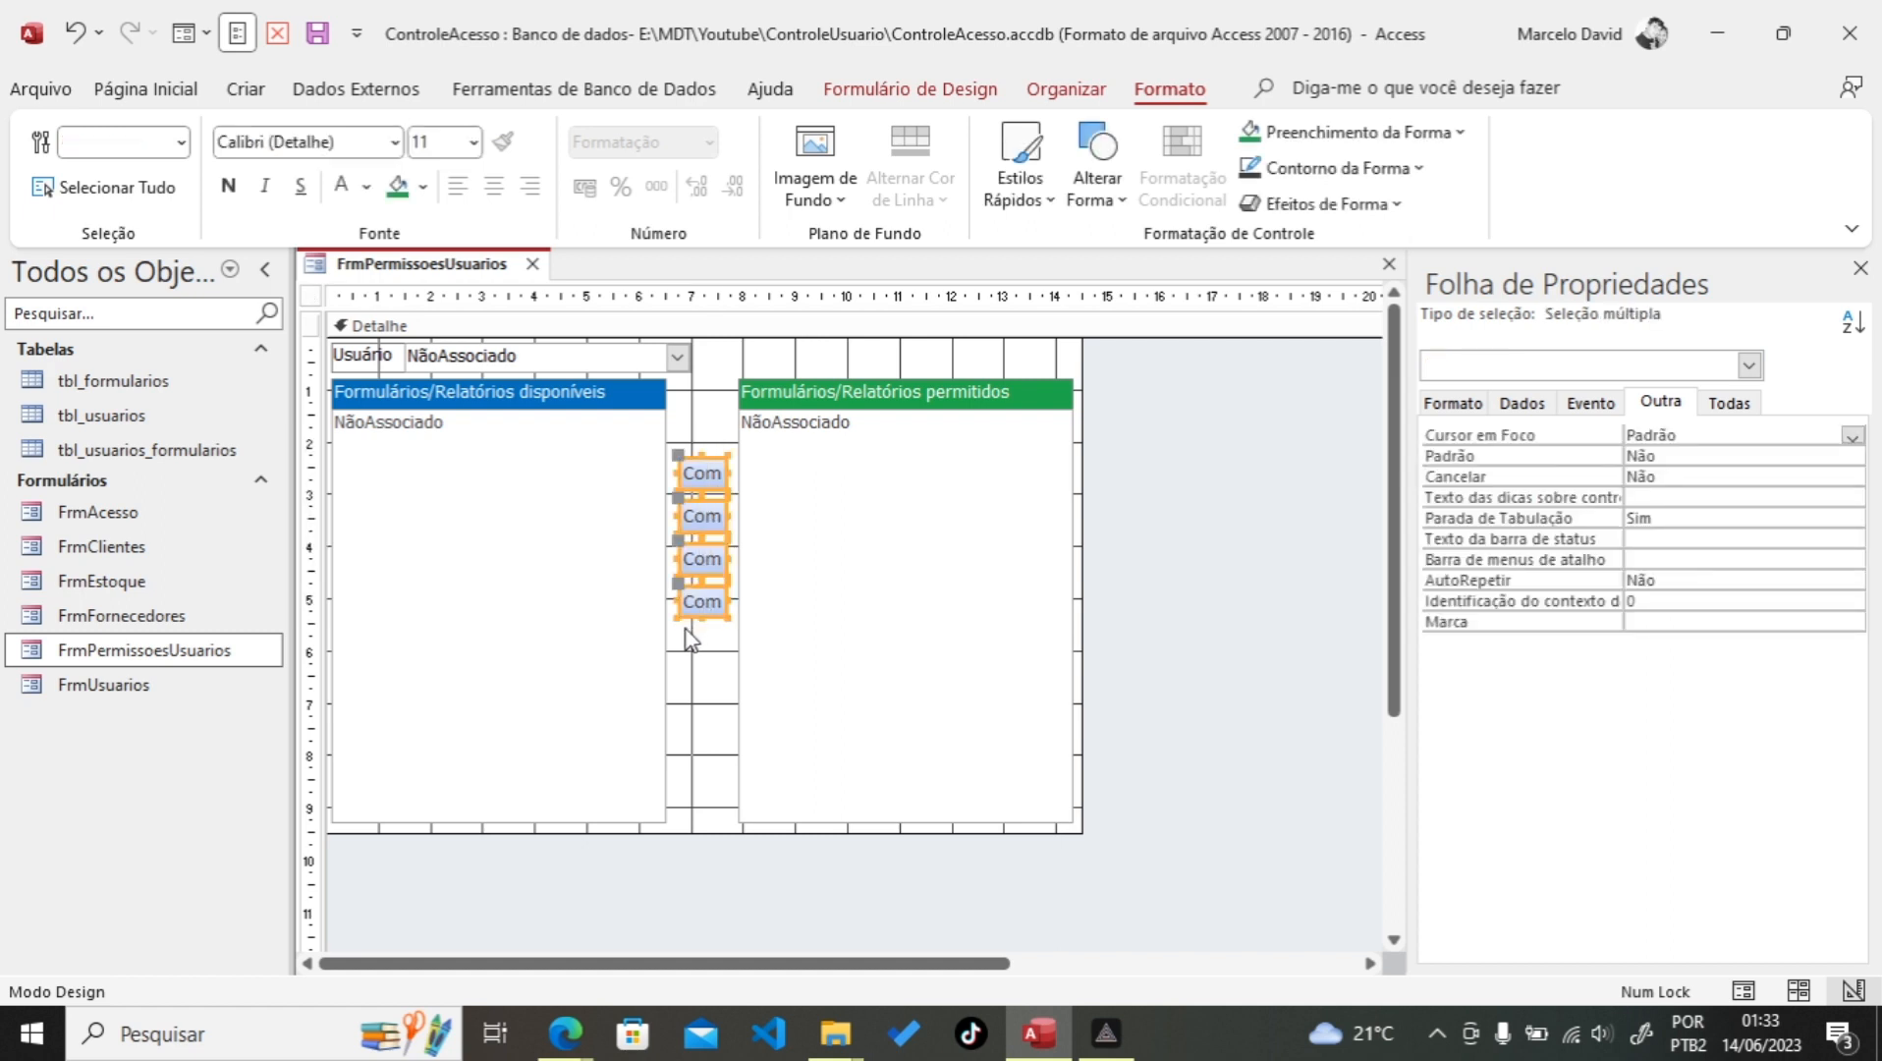
pyautogui.click(697, 665)
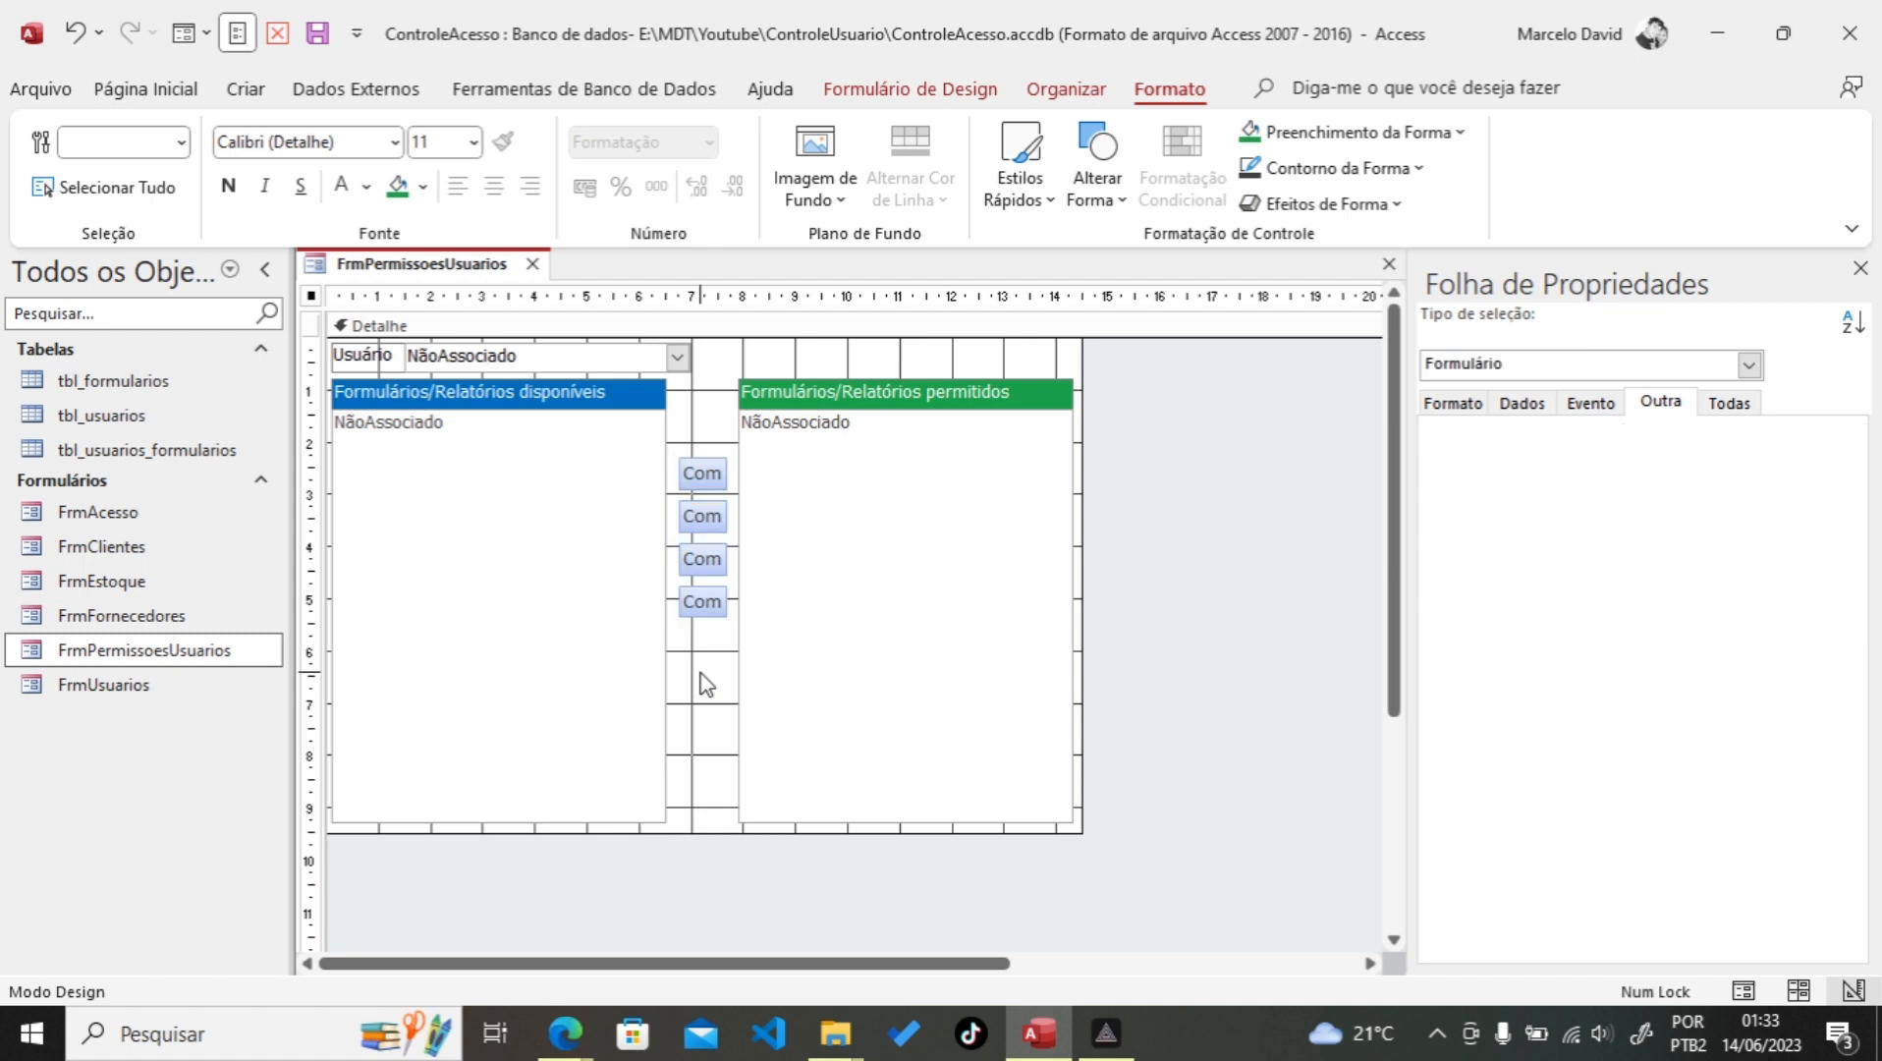
# Step: Rename the top button between the lists from Comando8 to BtnAdUm and select its Imagem property
pyautogui.click(703, 475)
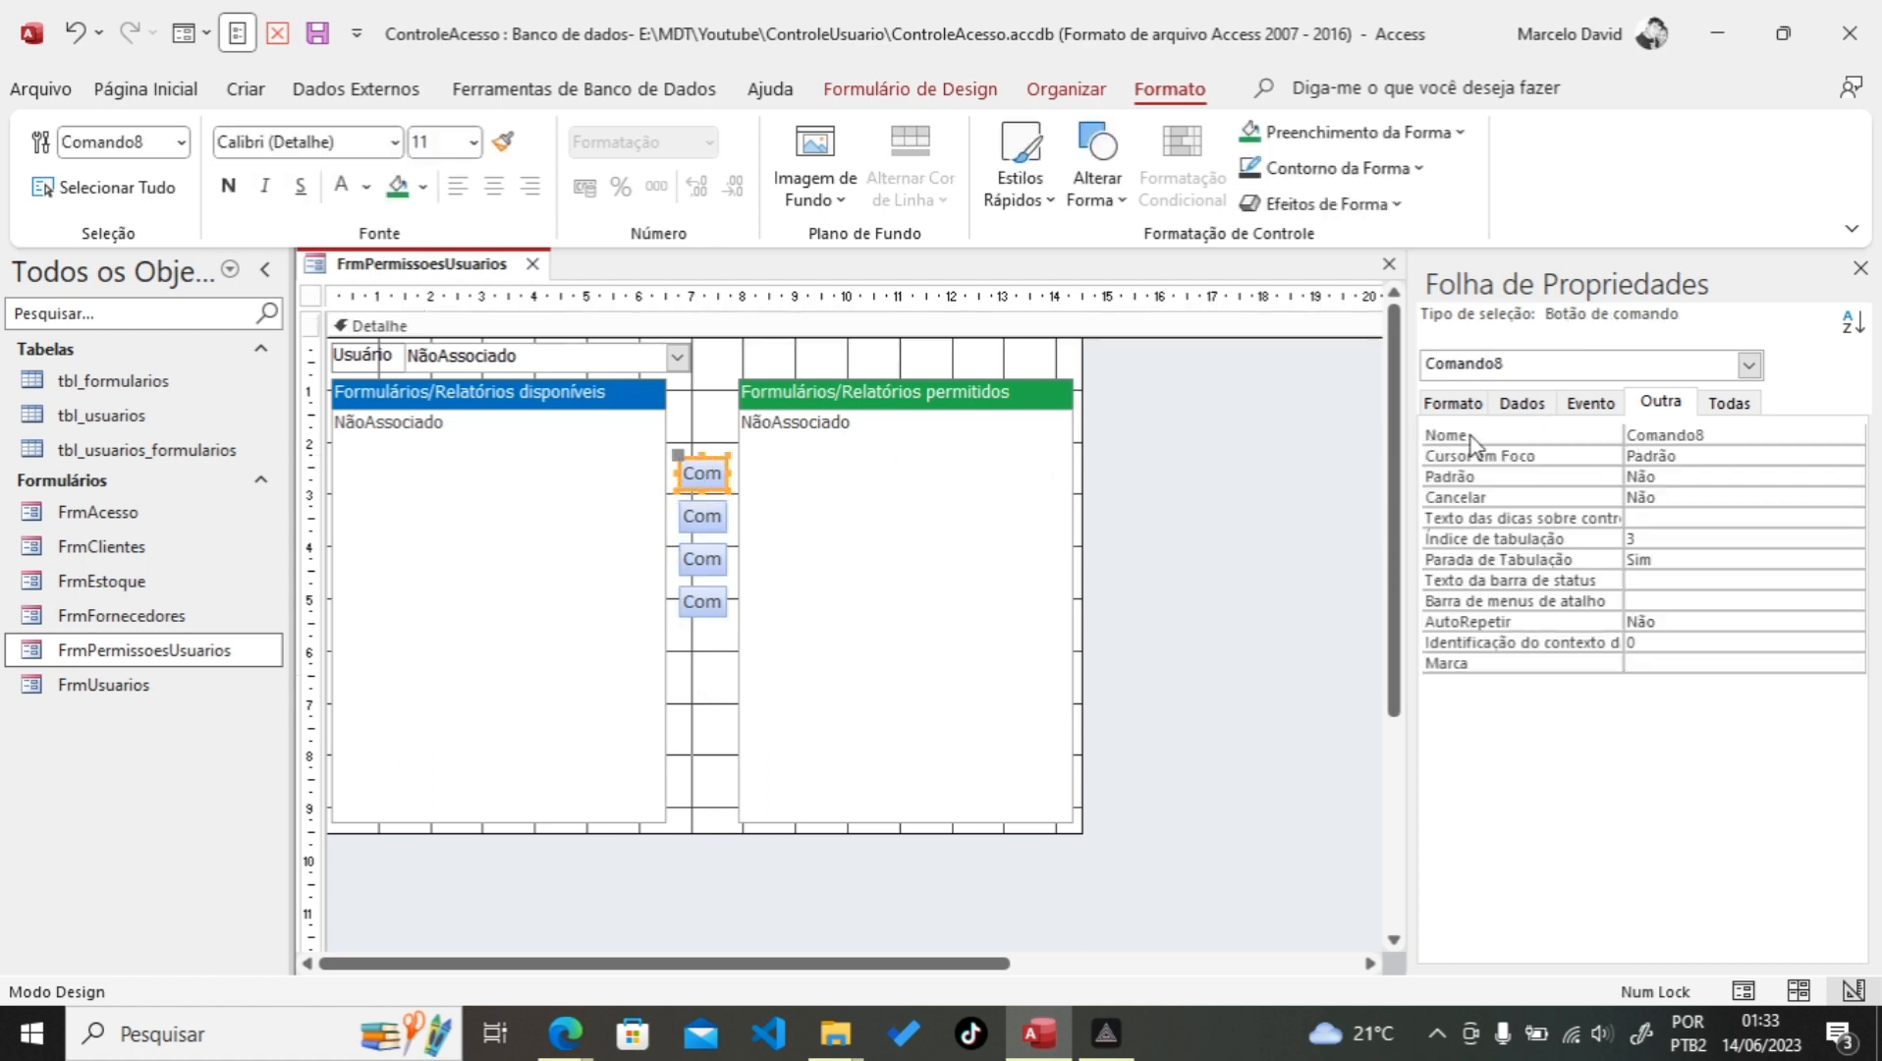
pyautogui.doubleClick(1744, 433)
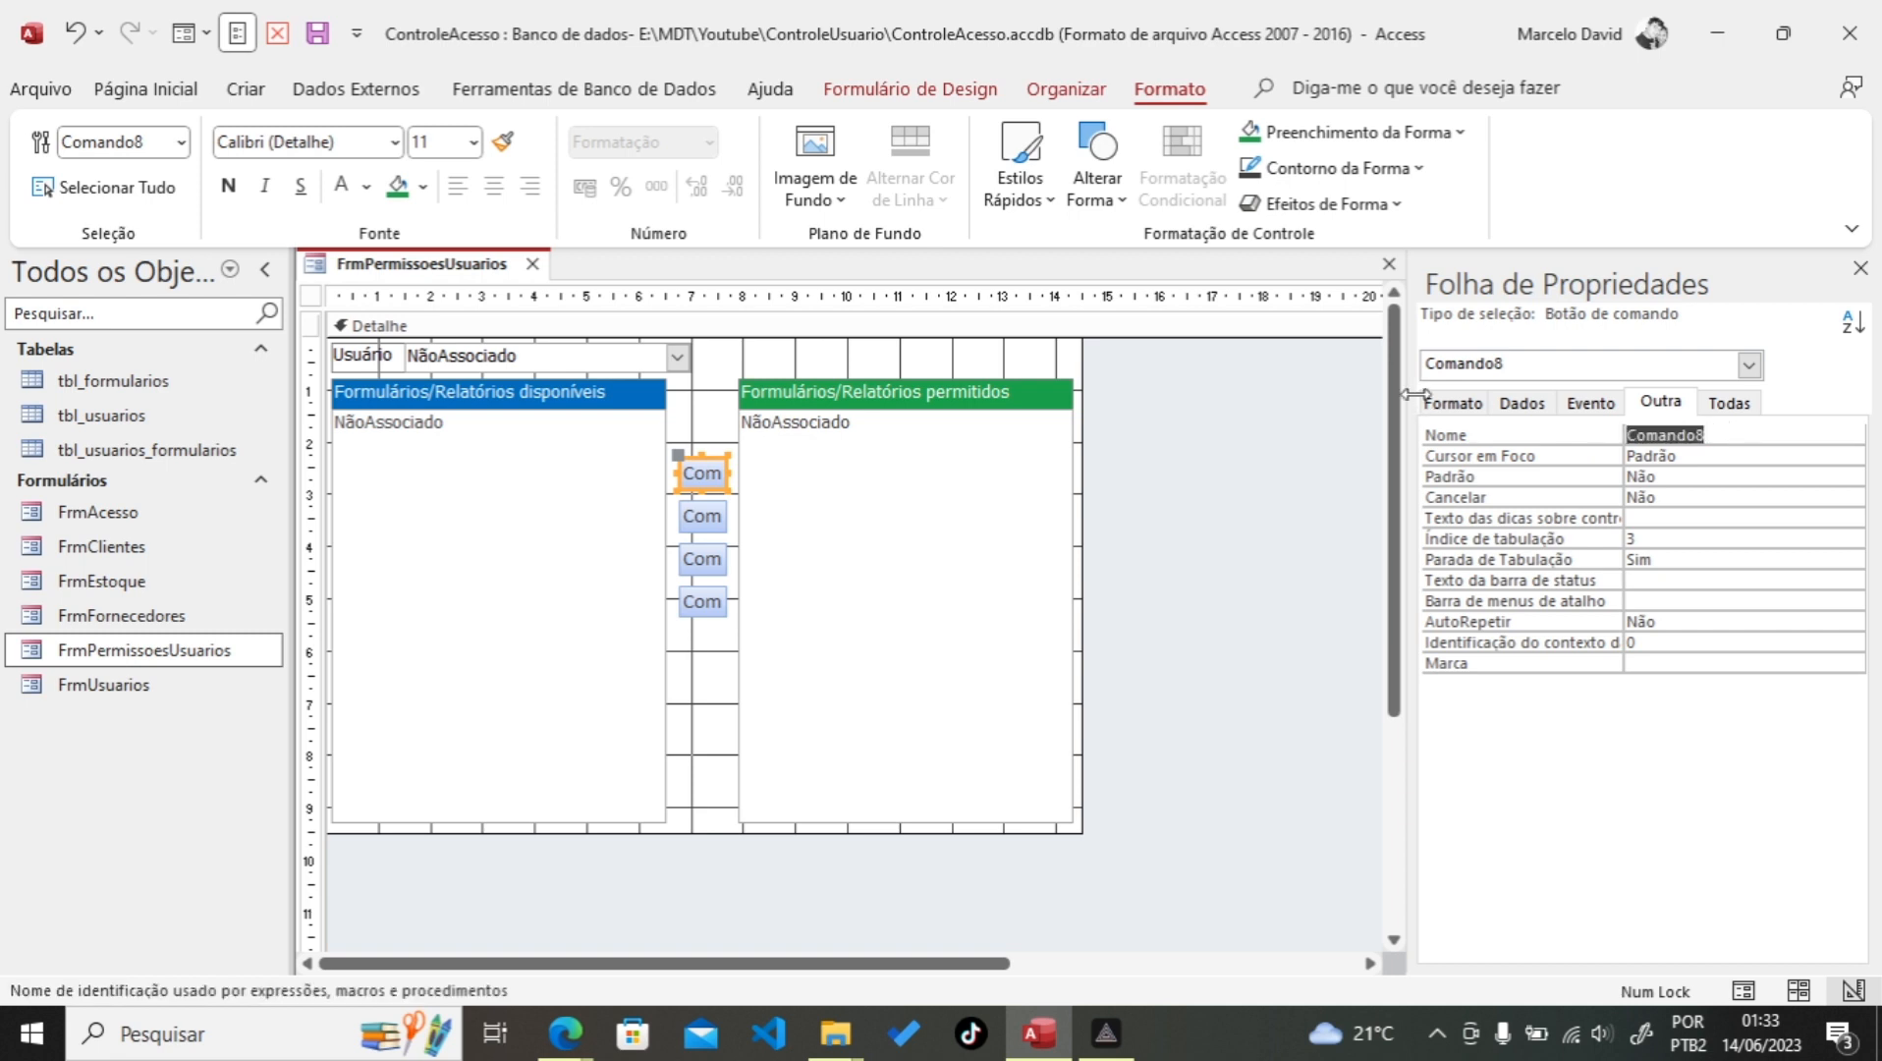
pyautogui.write('BtnAdUm')
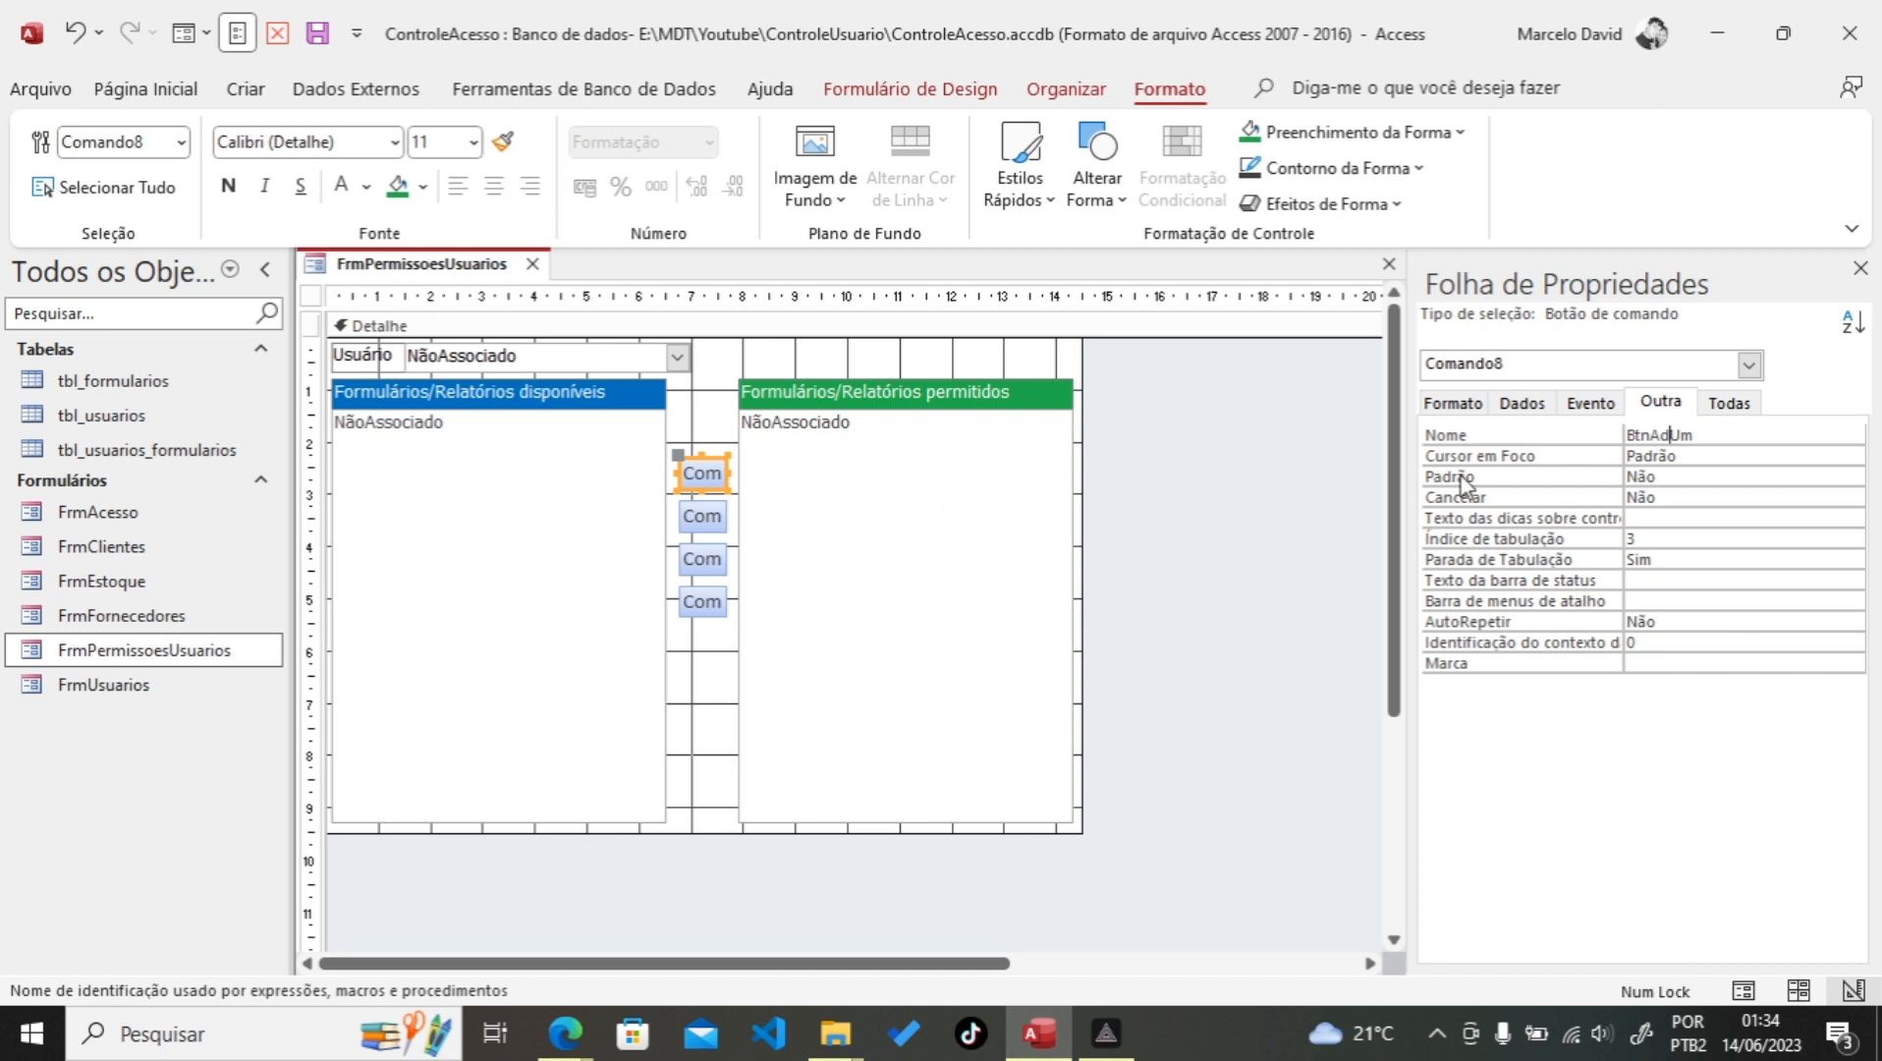
pyautogui.click(1454, 403)
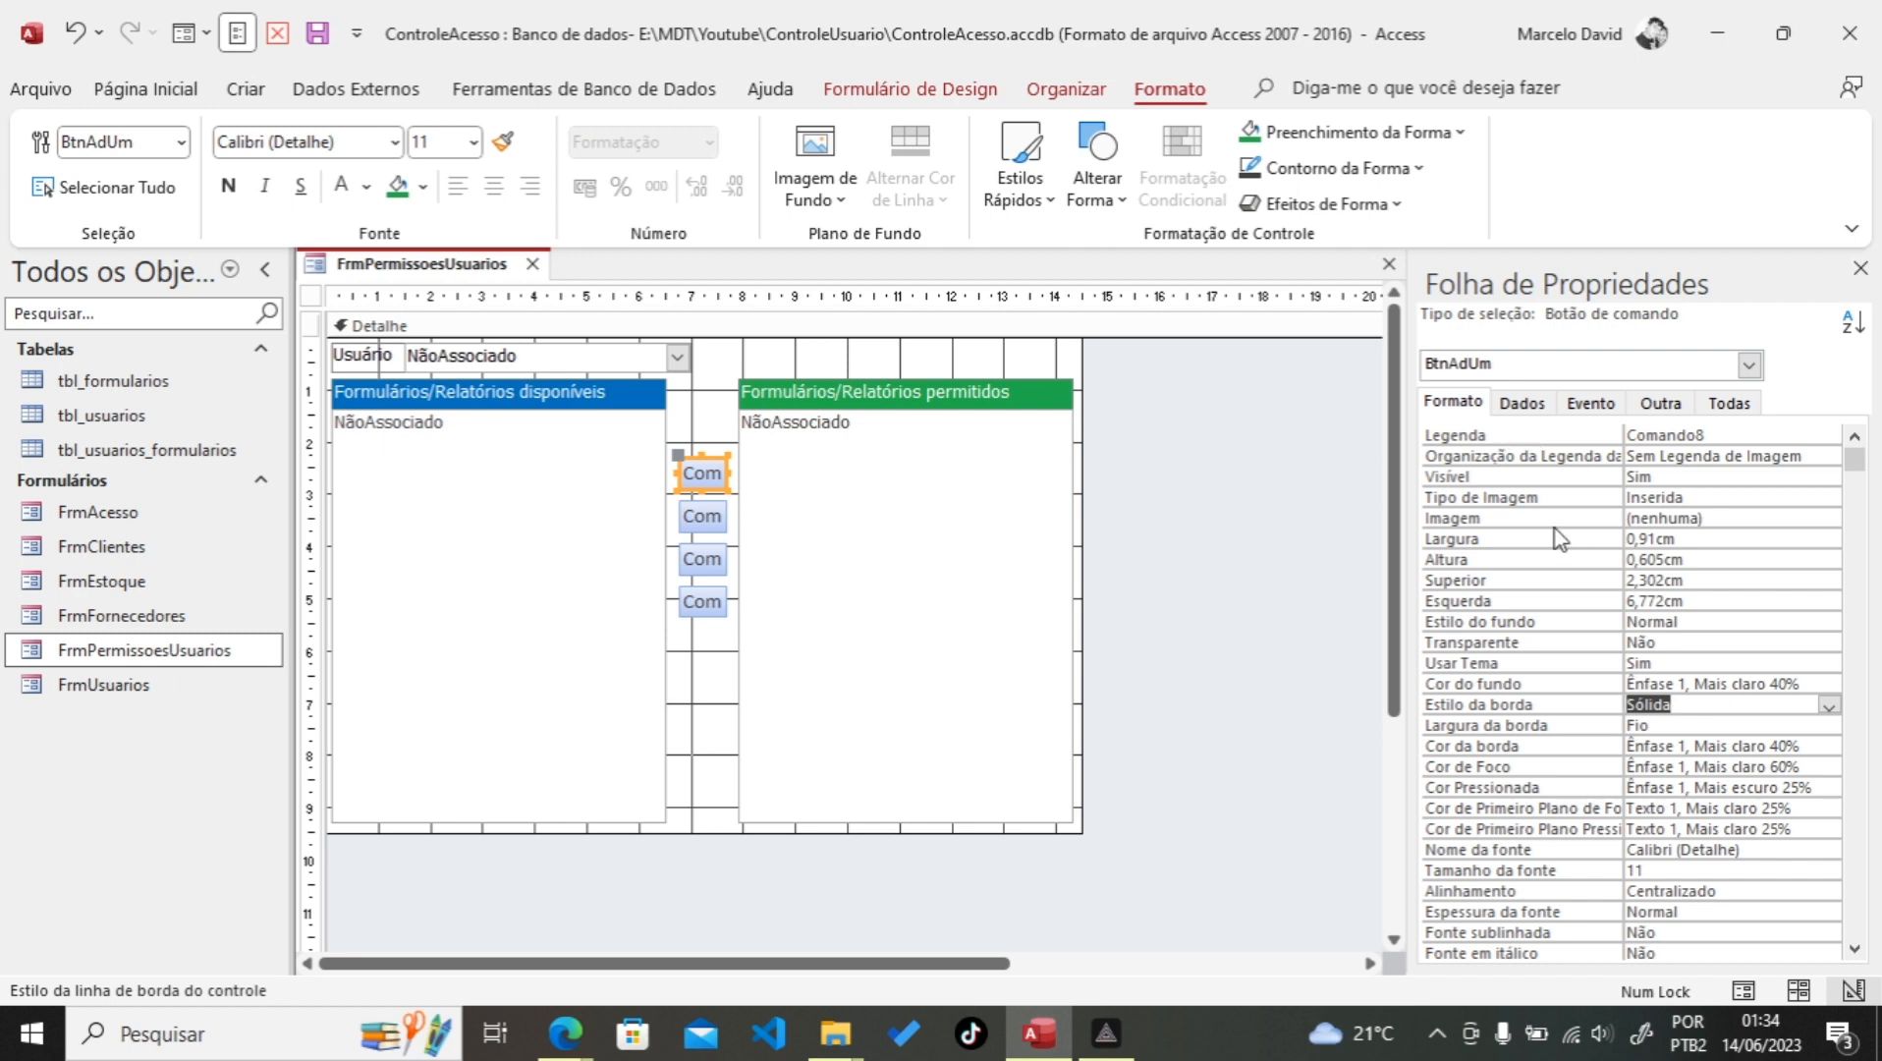
pyautogui.click(1699, 497)
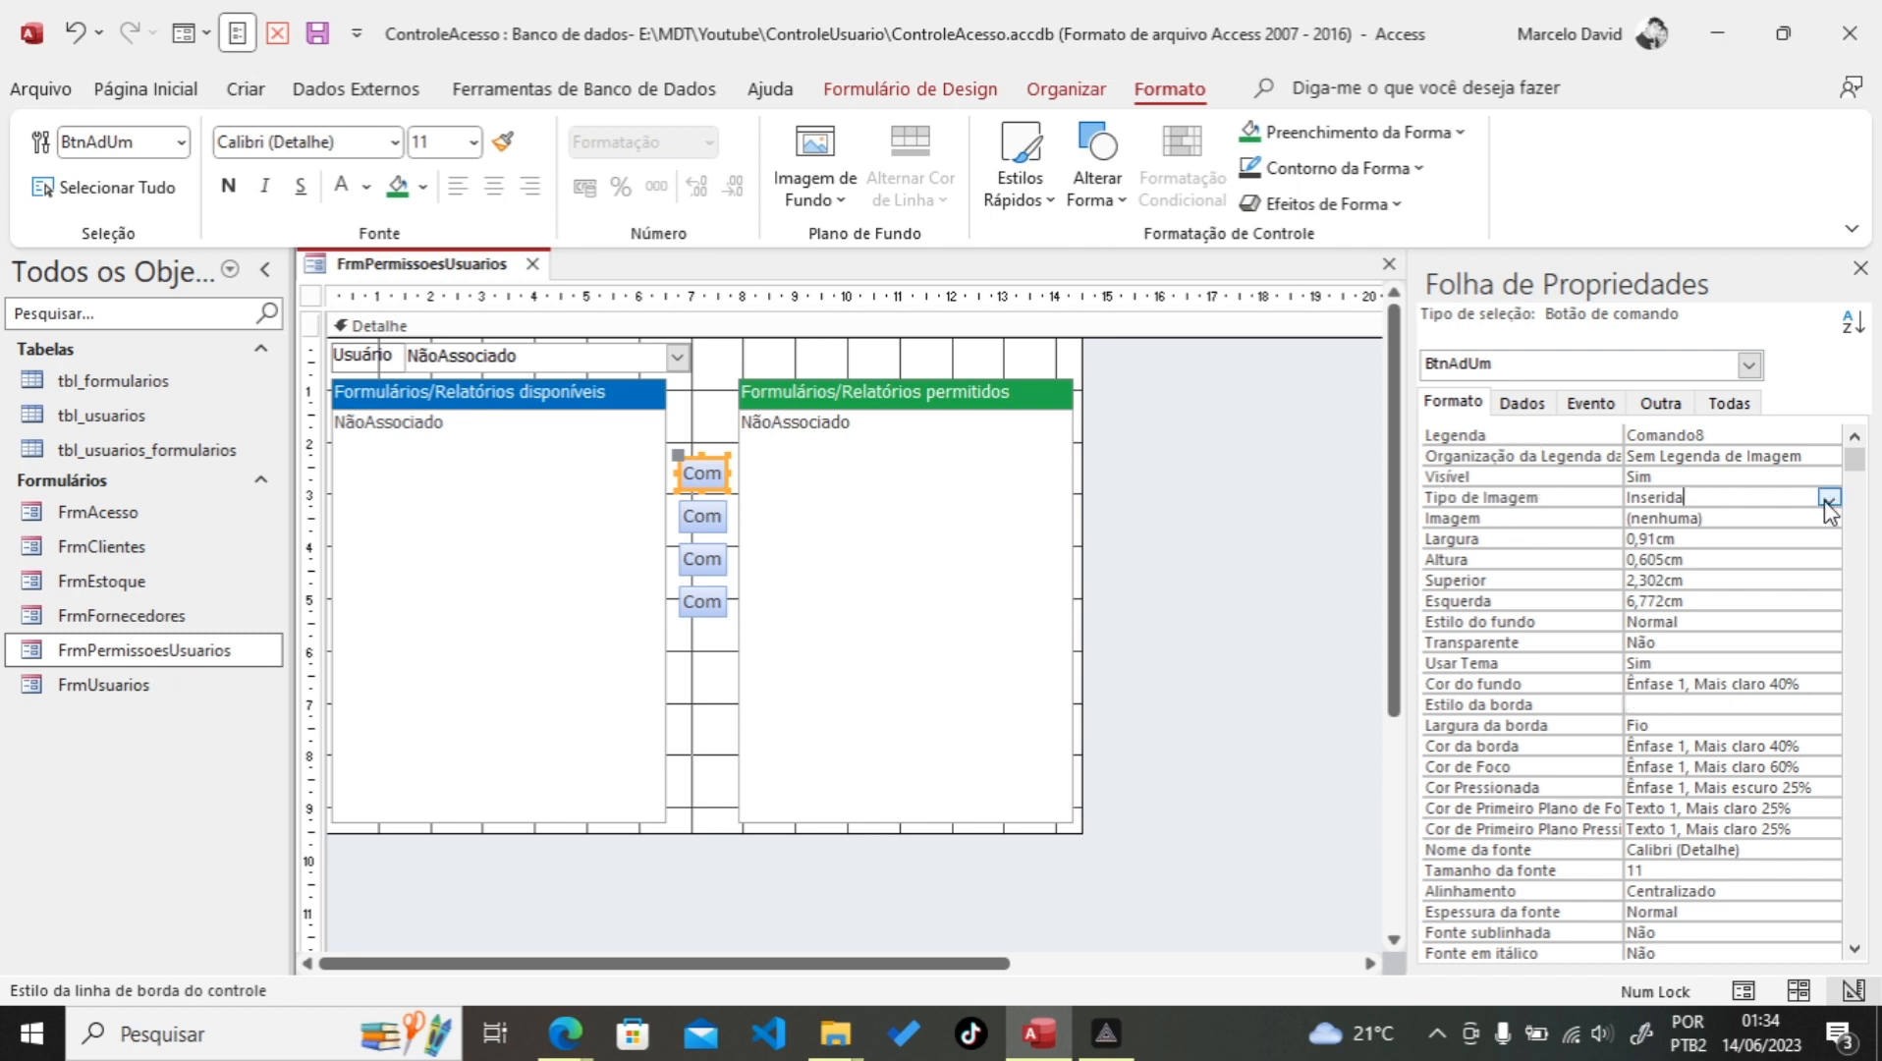
pyautogui.click(1724, 515)
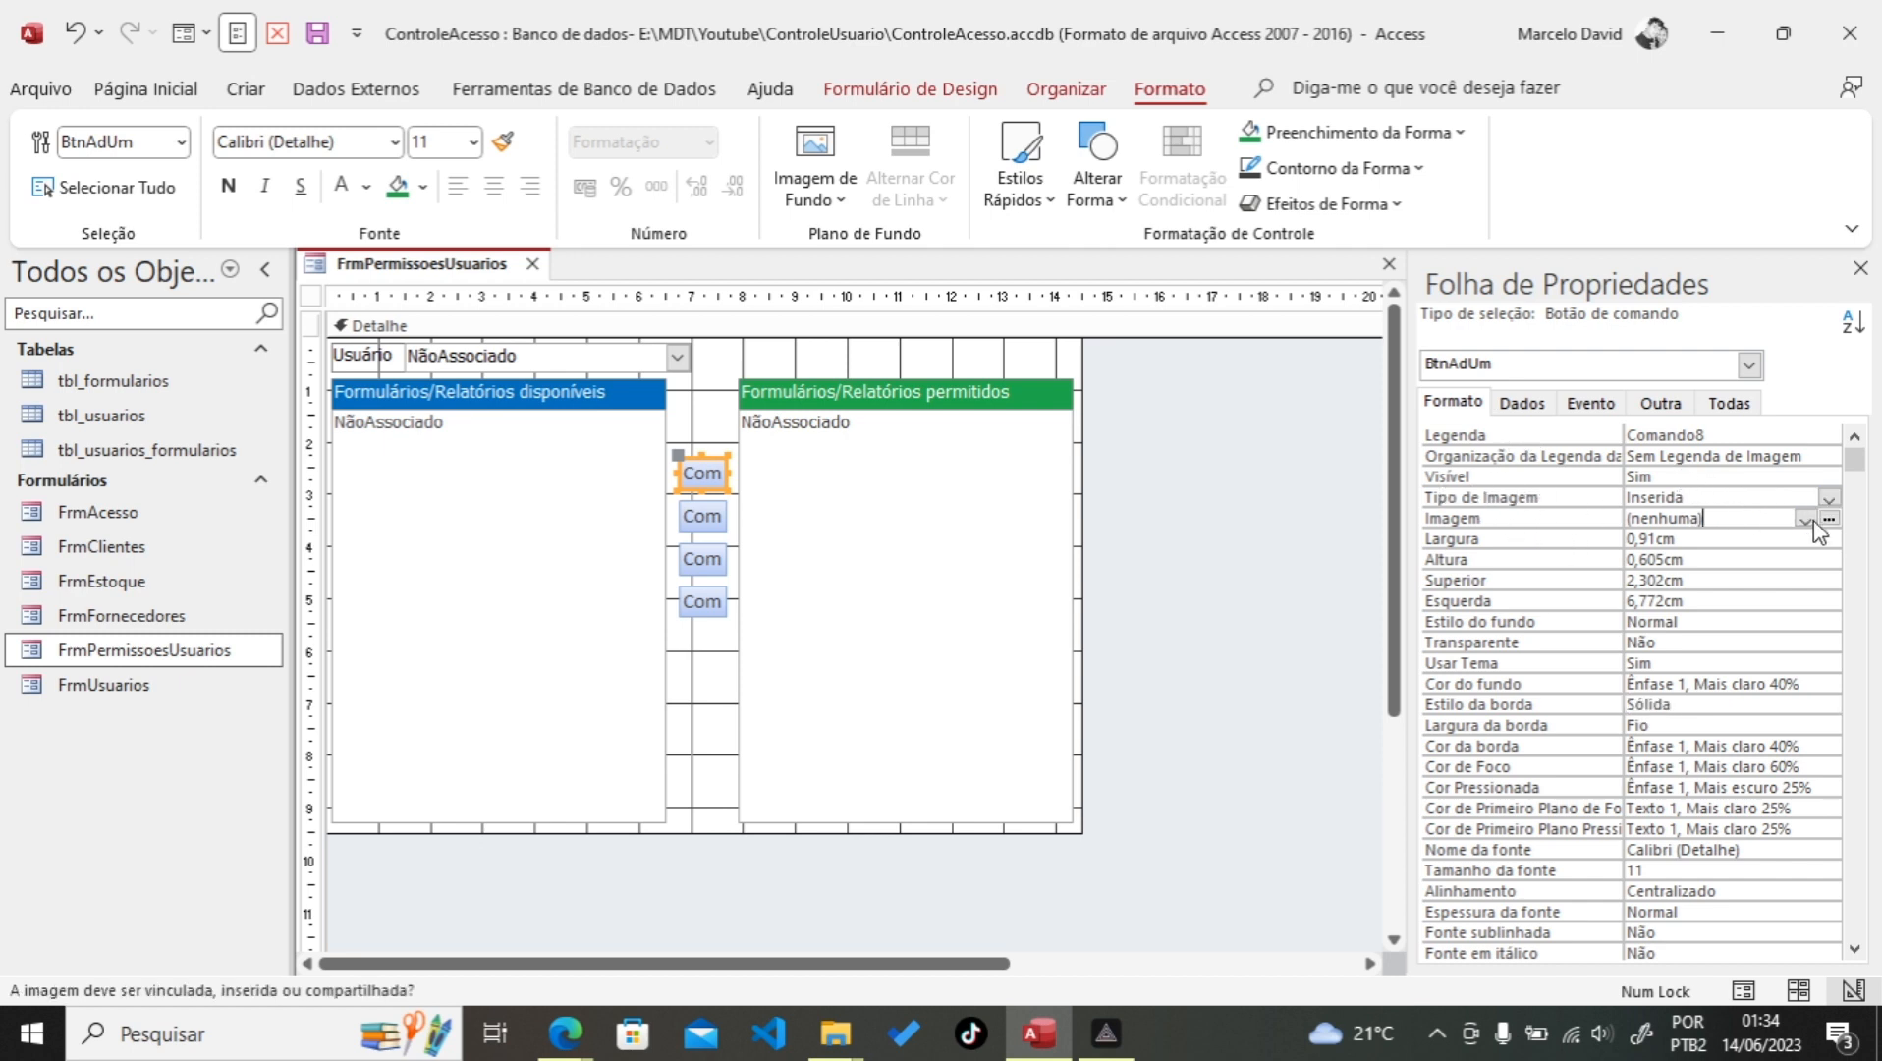
# Step: Give BtnAdUm the 'Ir para Anterior' left-arrow image
pyautogui.click(1829, 517)
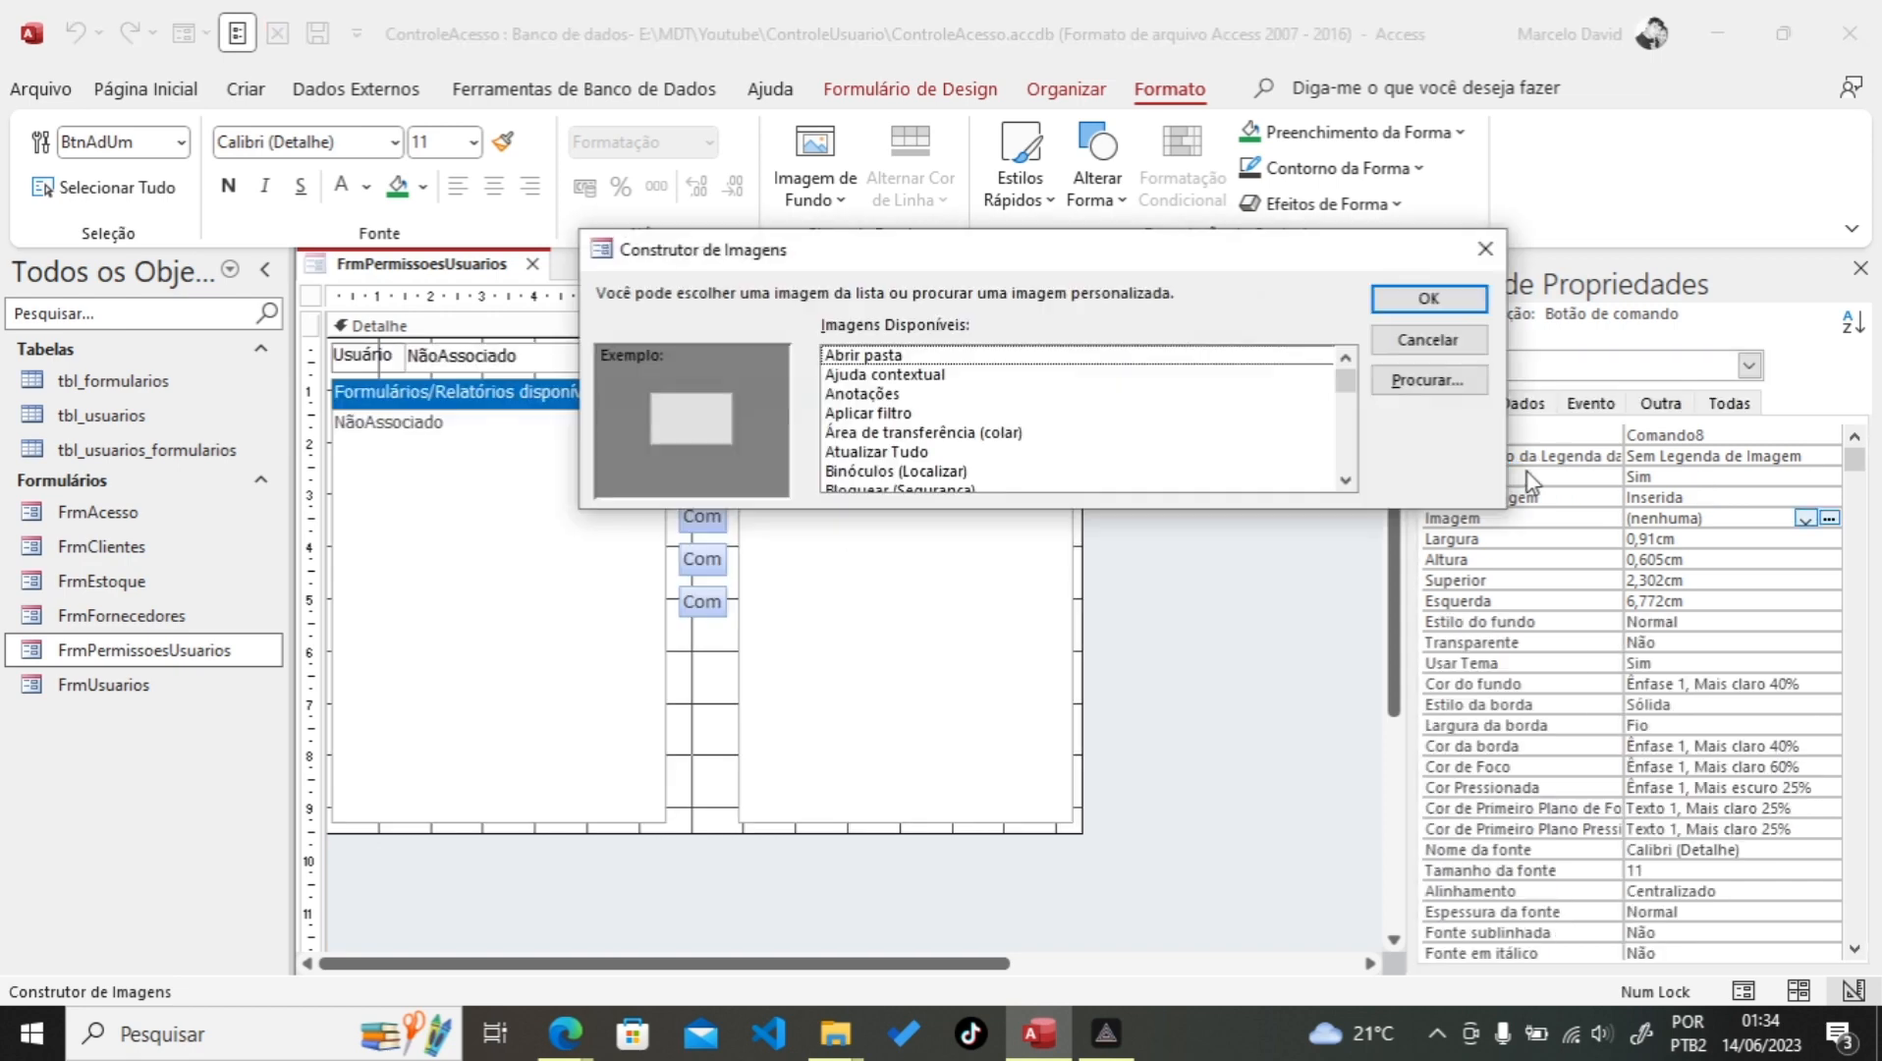
pyautogui.click(868, 360)
pyautogui.write('ir')
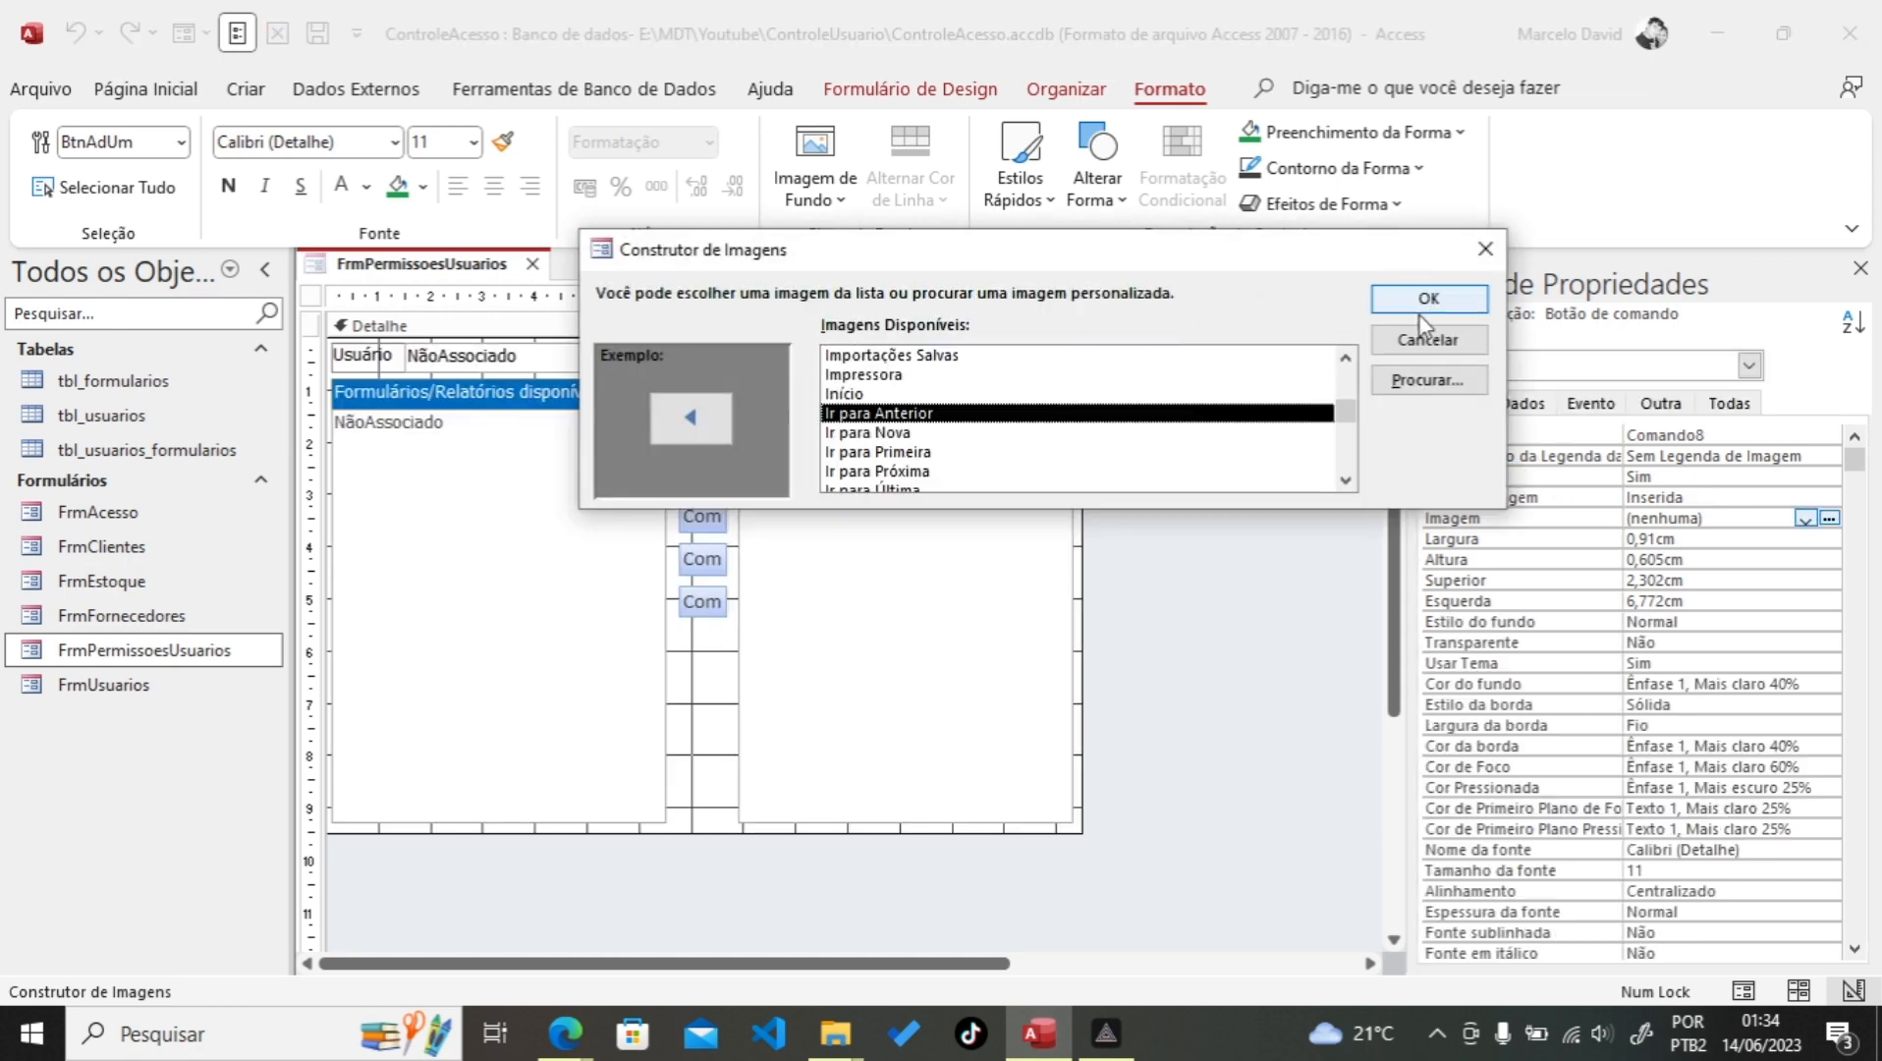
pyautogui.click(1427, 301)
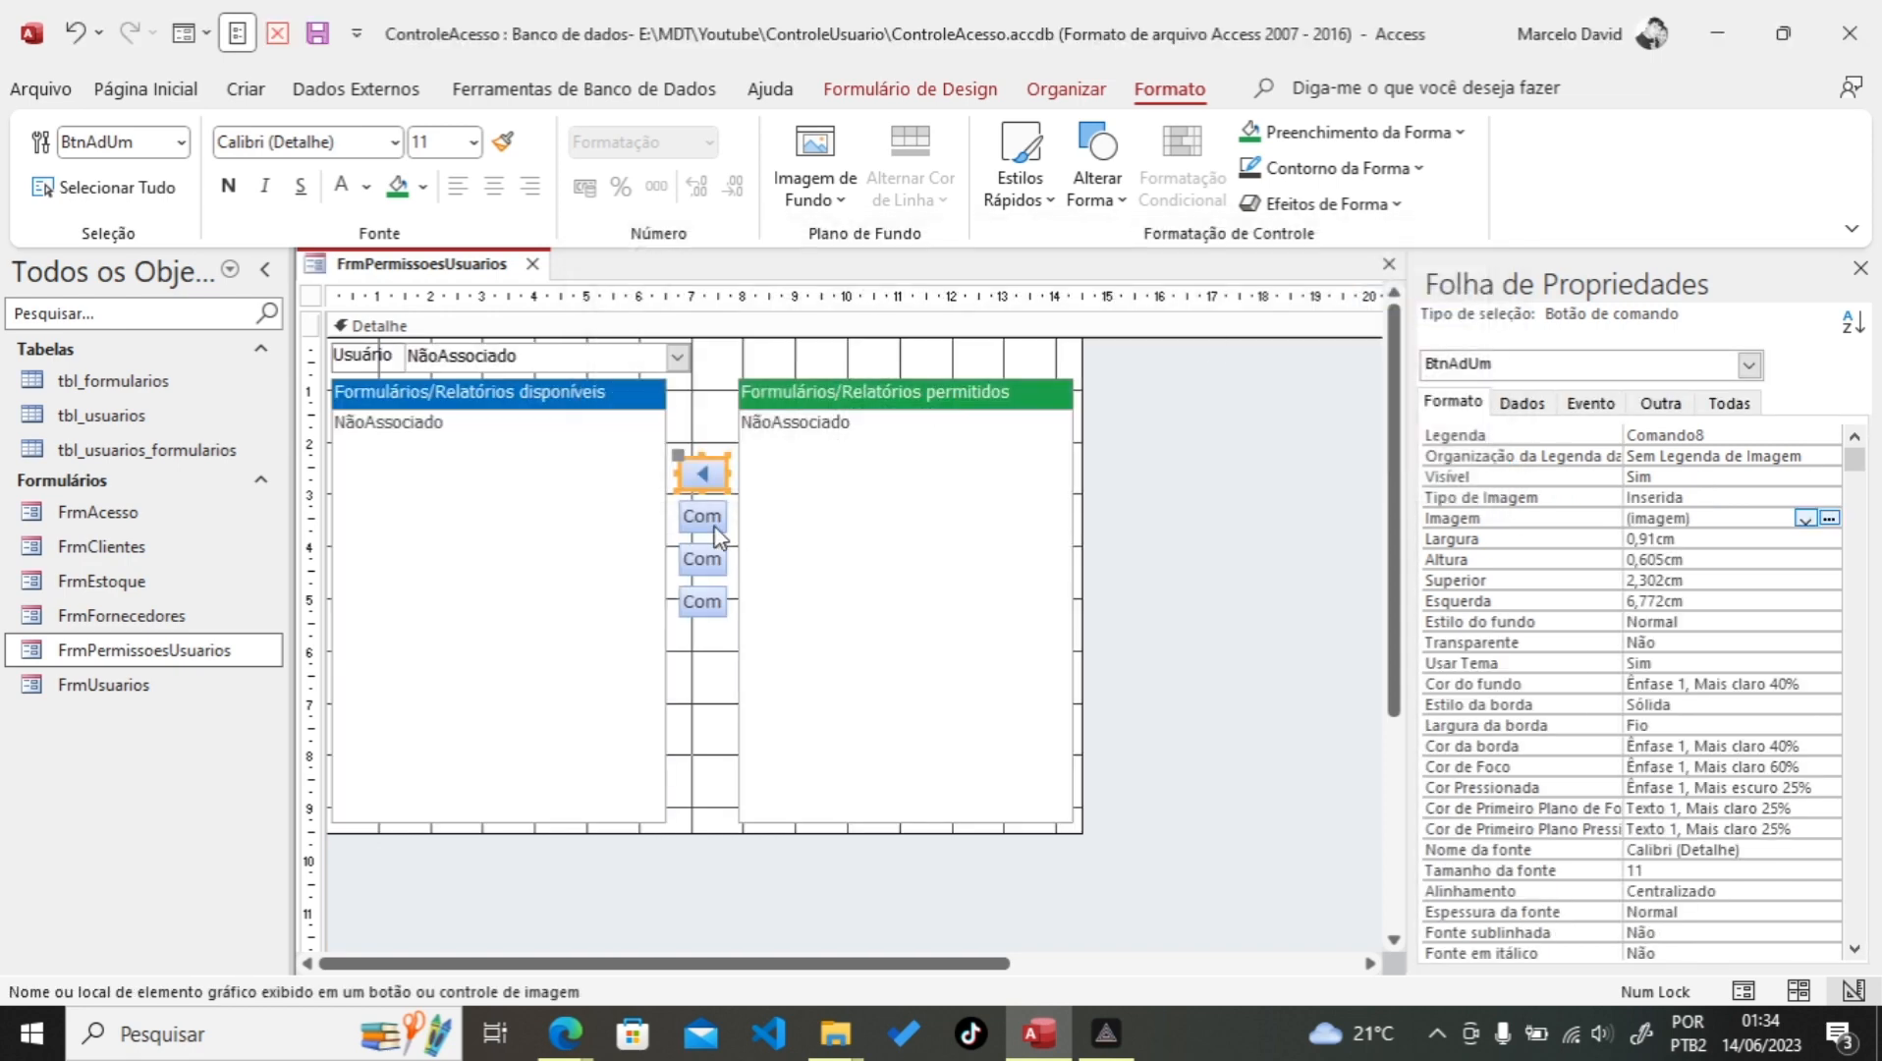
# Step: Rename the second button Comando9 to BtnReUm and give it the 'Ir para Próxima' image
pyautogui.click(698, 521)
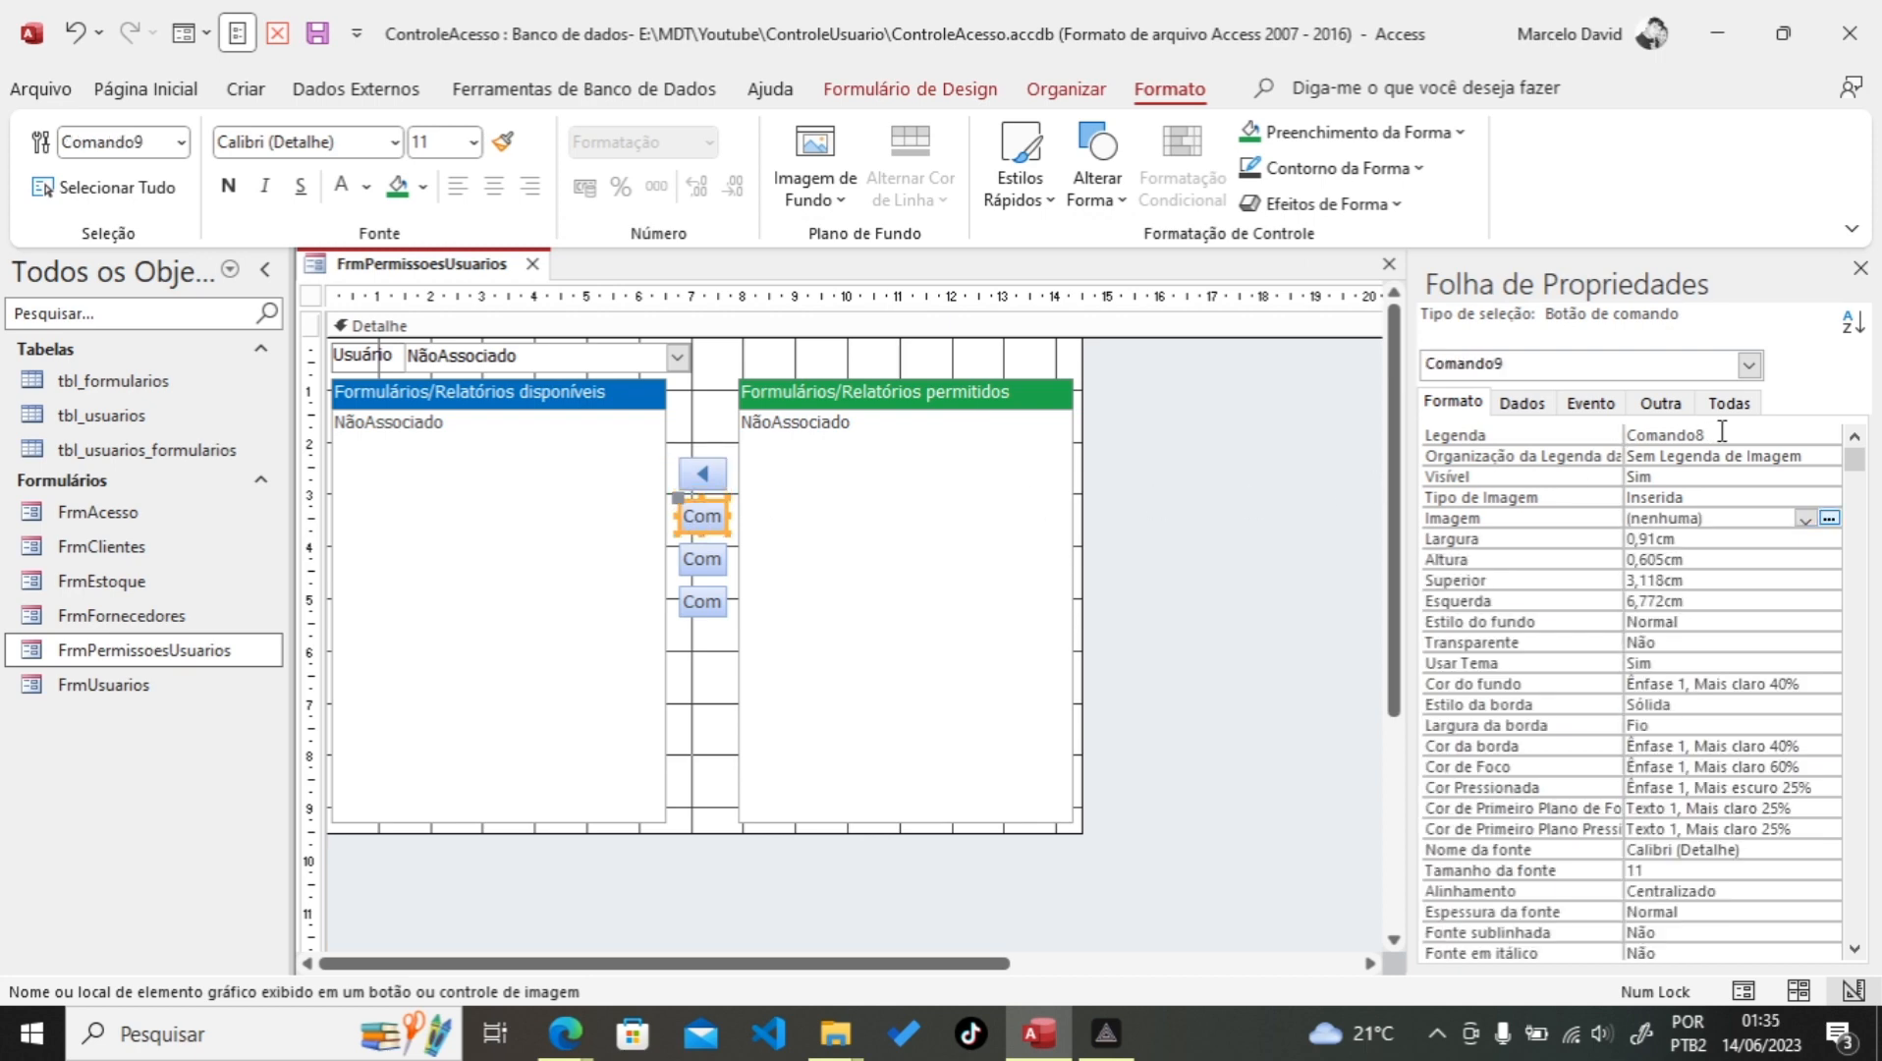
pyautogui.click(1660, 403)
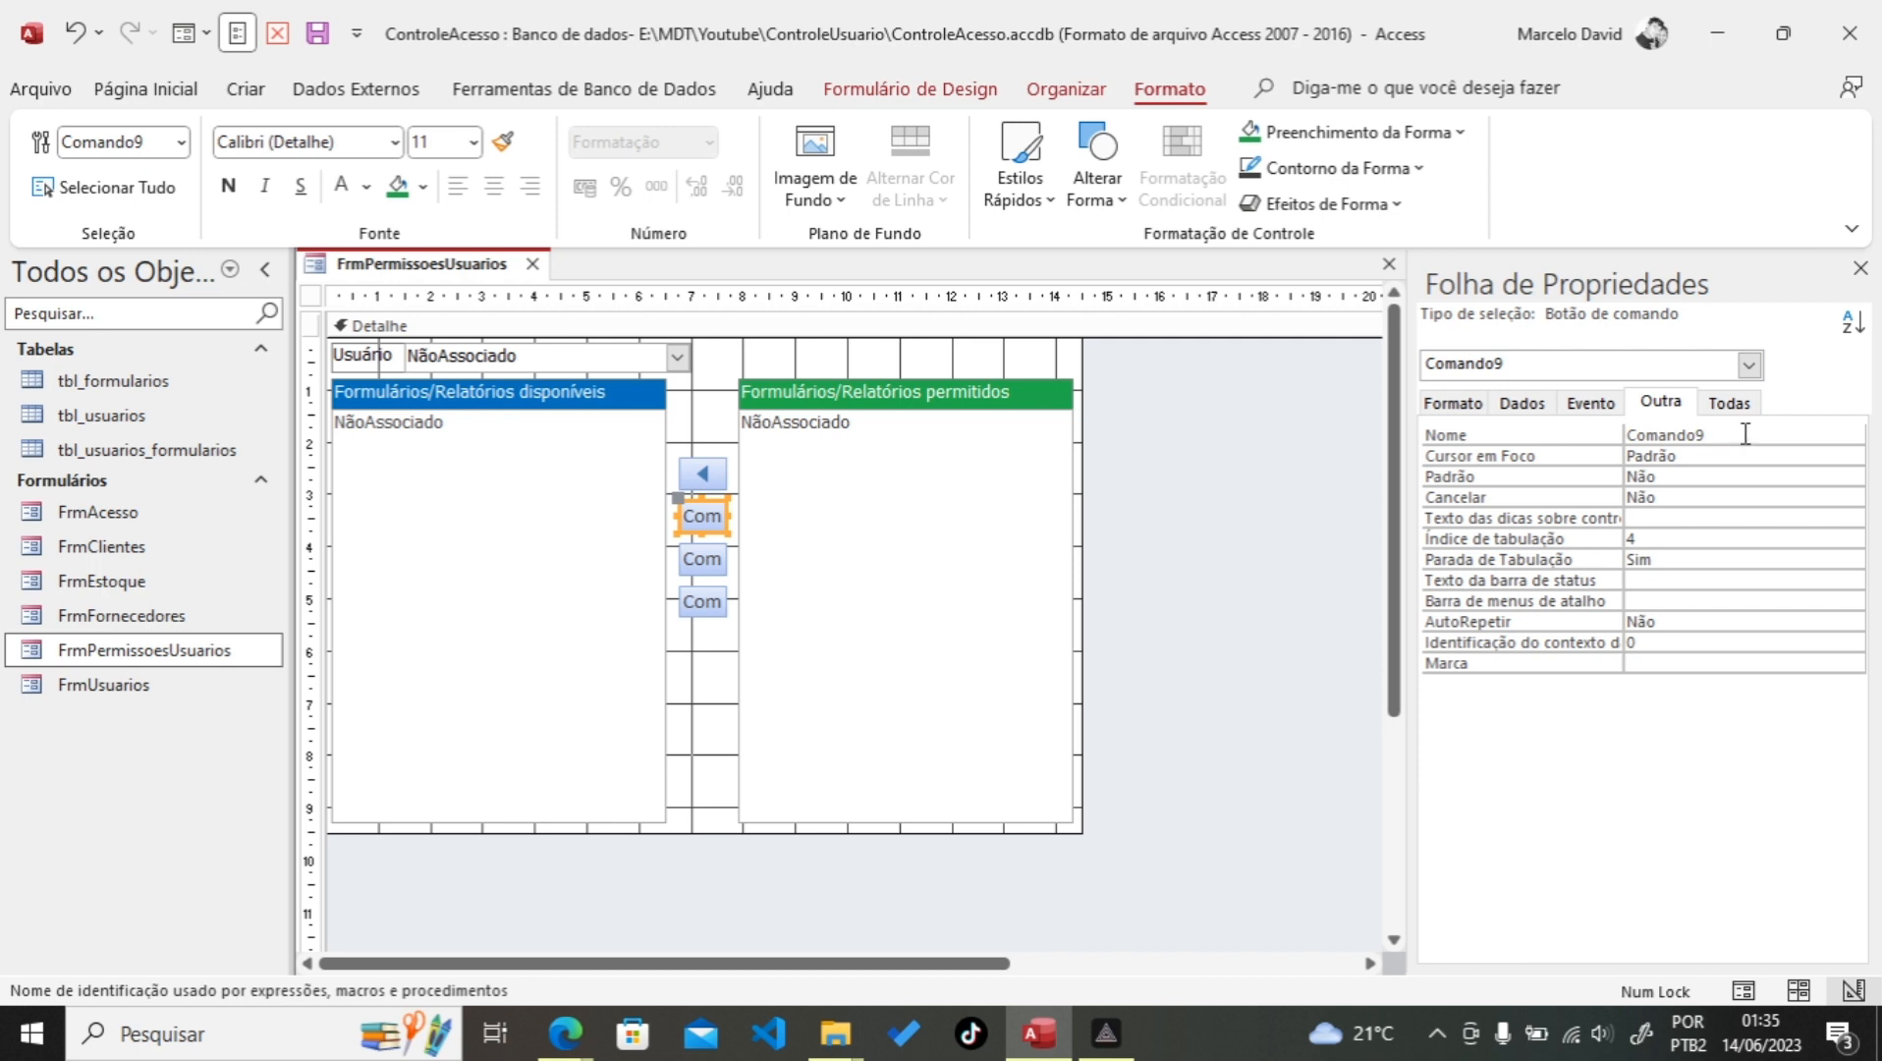
pyautogui.click(1473, 437)
pyautogui.write('BtnReUm')
pyautogui.click(1451, 403)
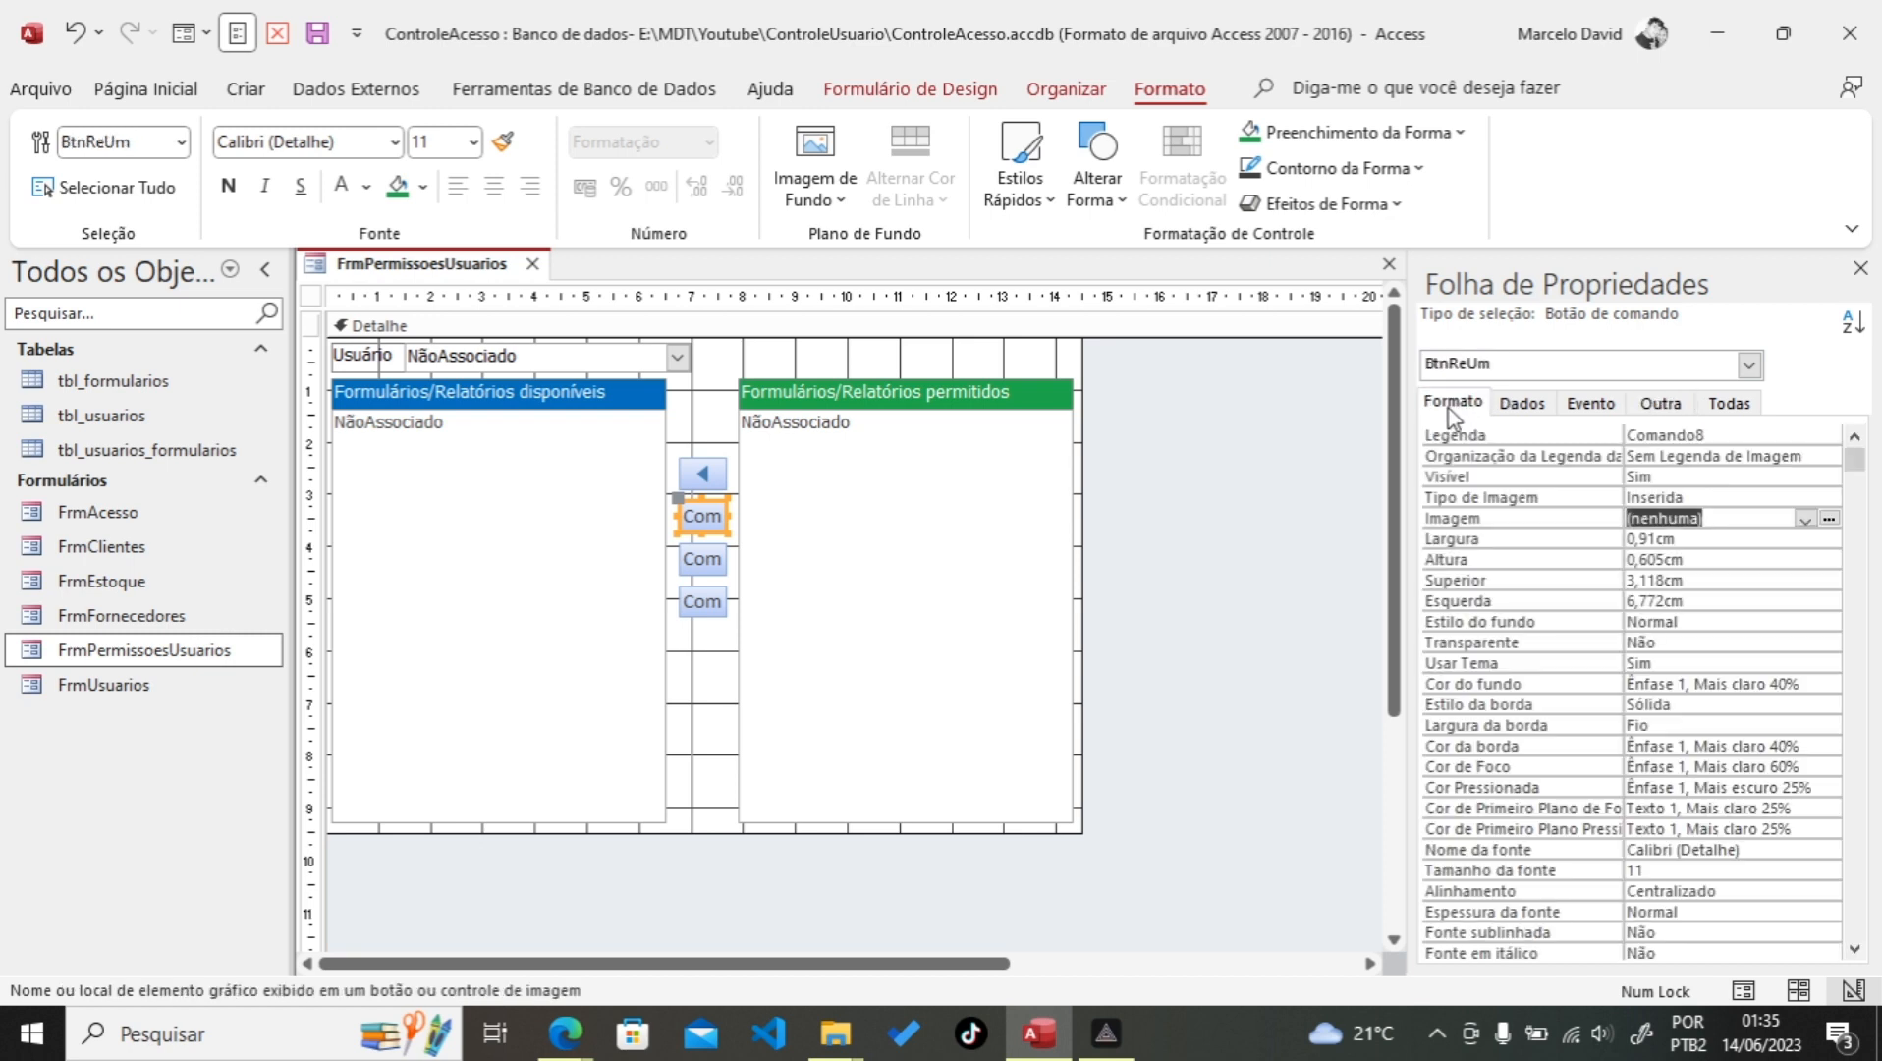
pyautogui.click(1830, 518)
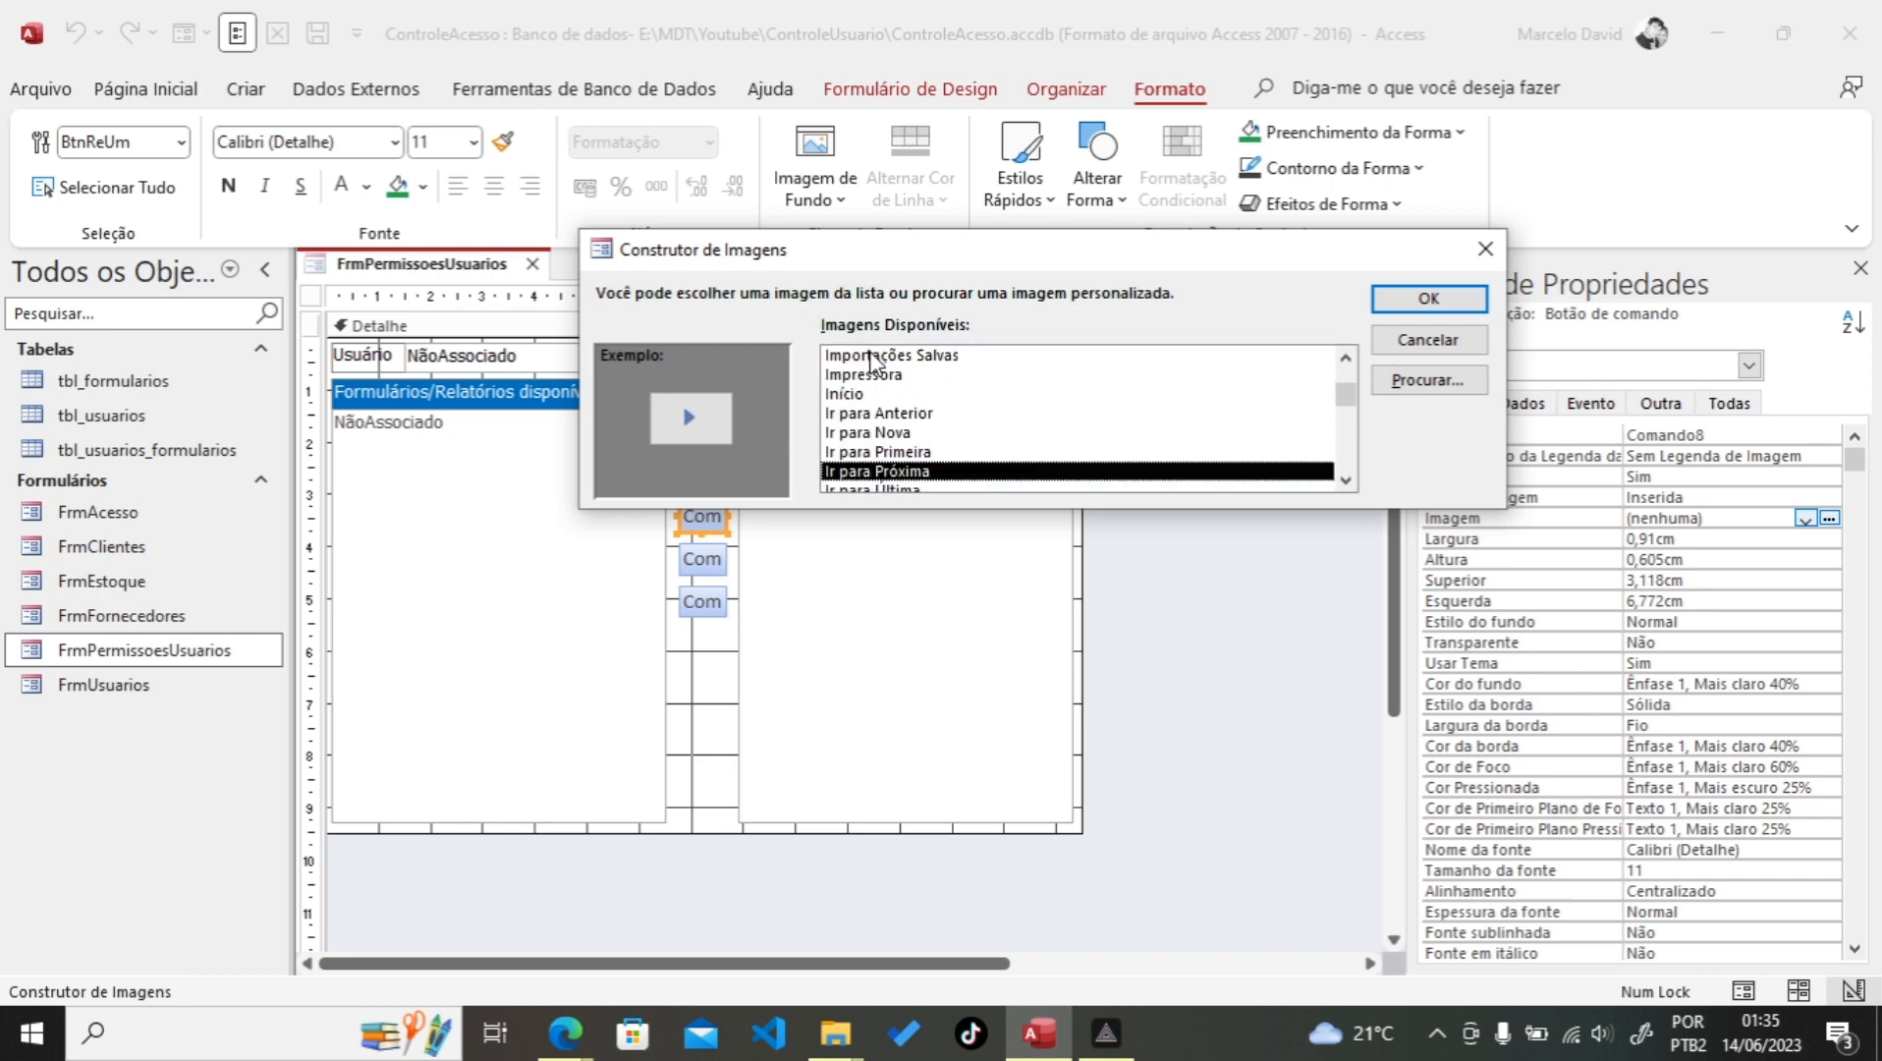
pyautogui.click(1428, 295)
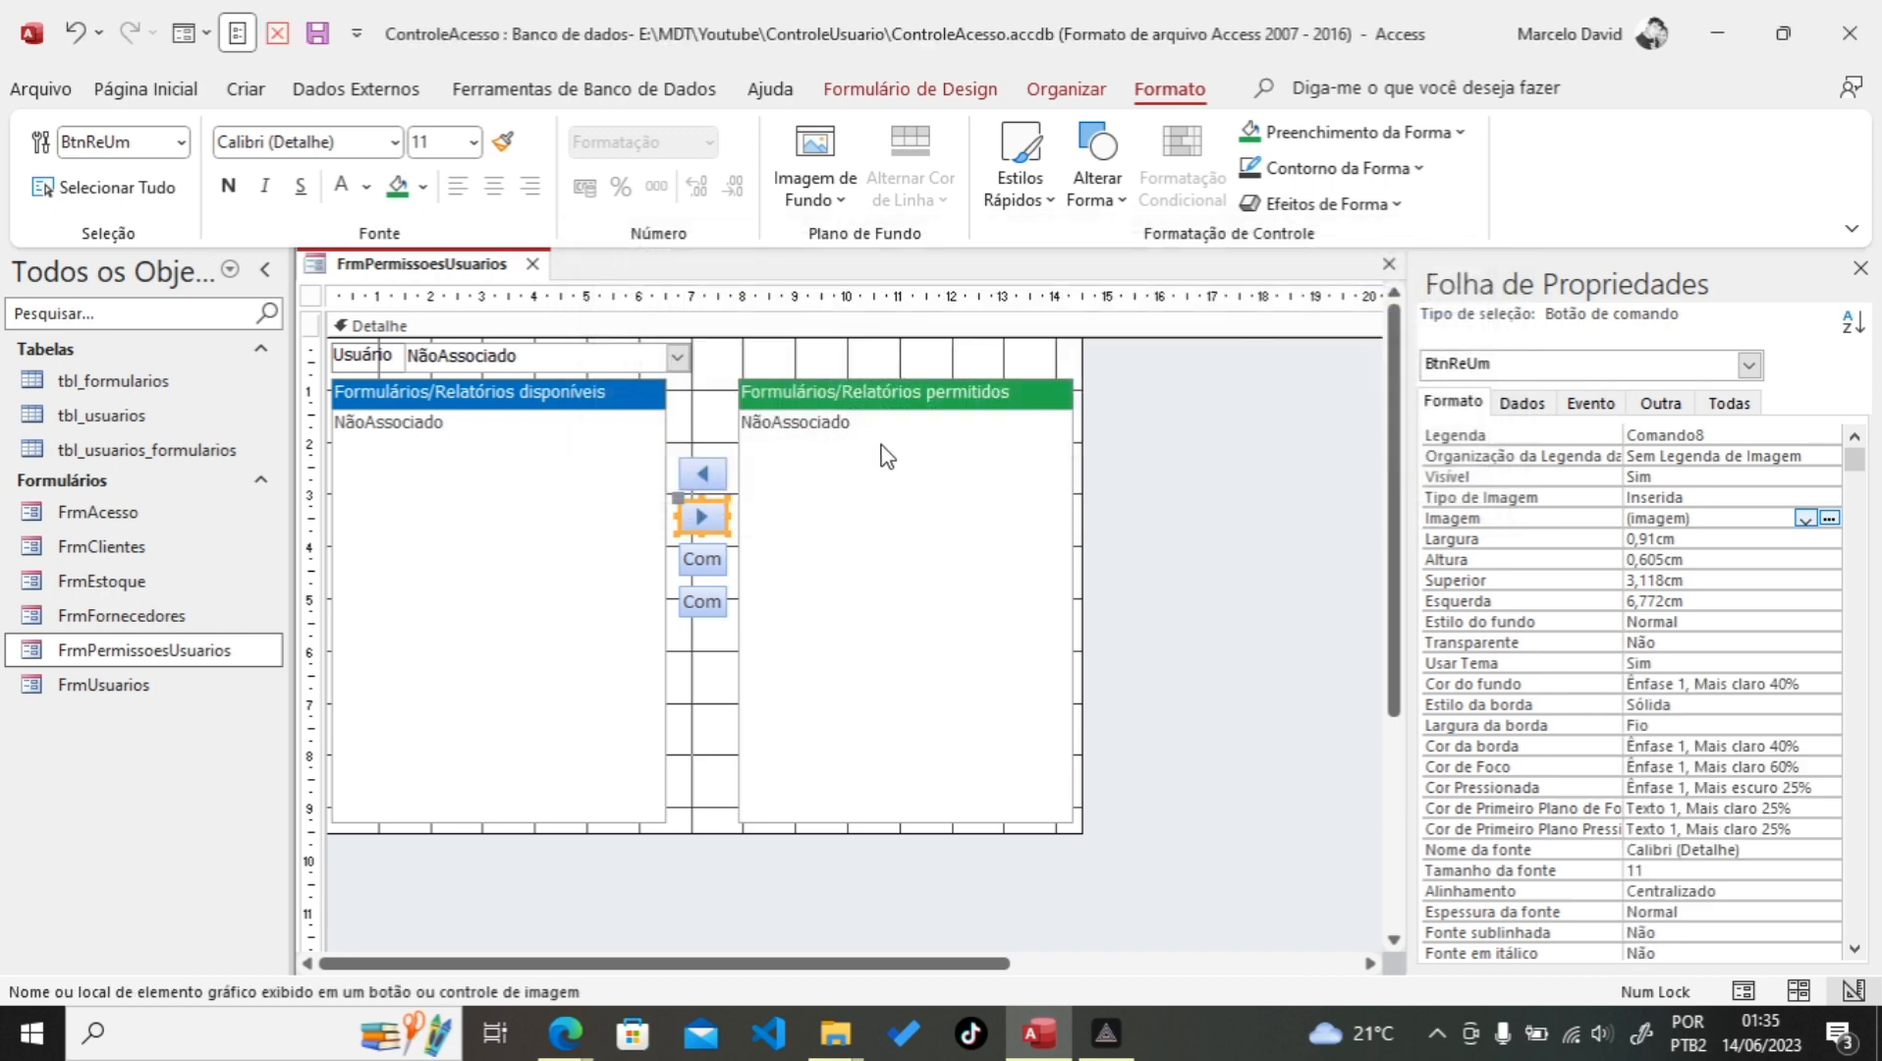
pyautogui.click(707, 477)
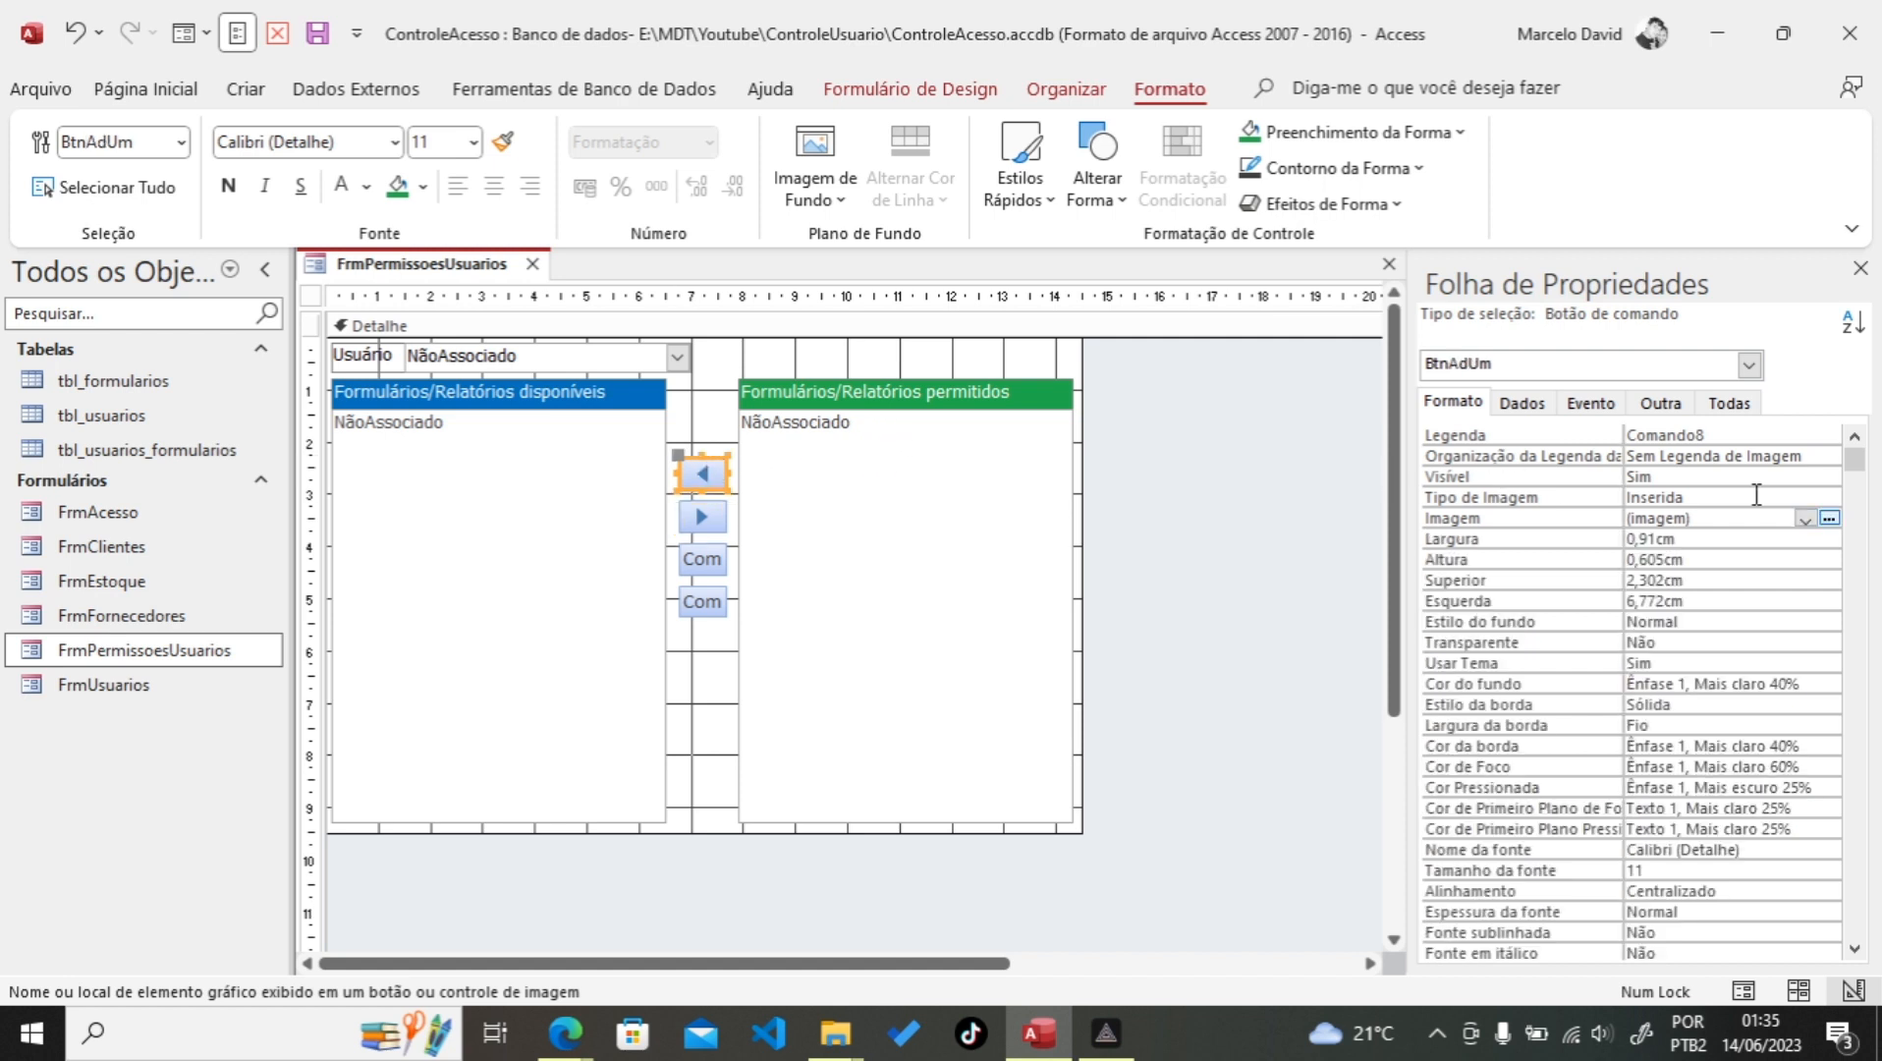
# Step: Change BtnAdUm's image to the 'Ir para Próxima' right arrow
pyautogui.click(1829, 519)
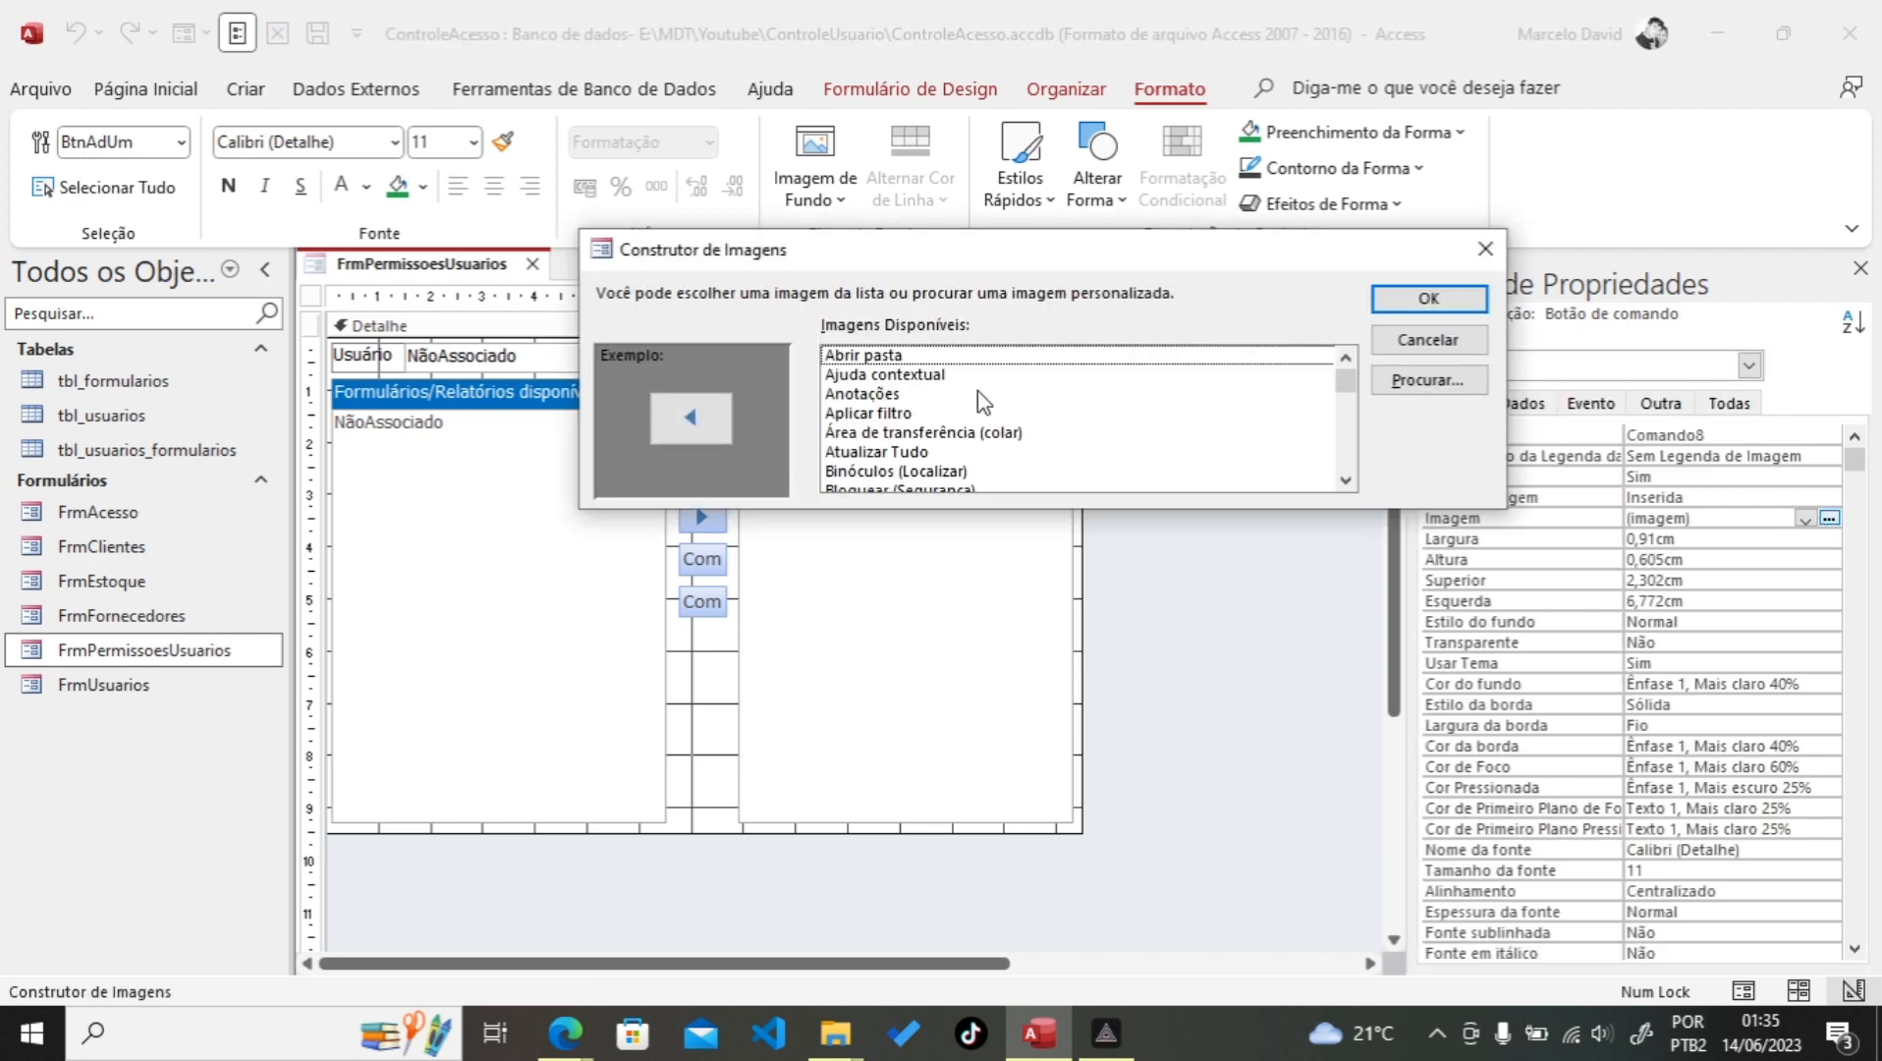
pyautogui.click(905, 361)
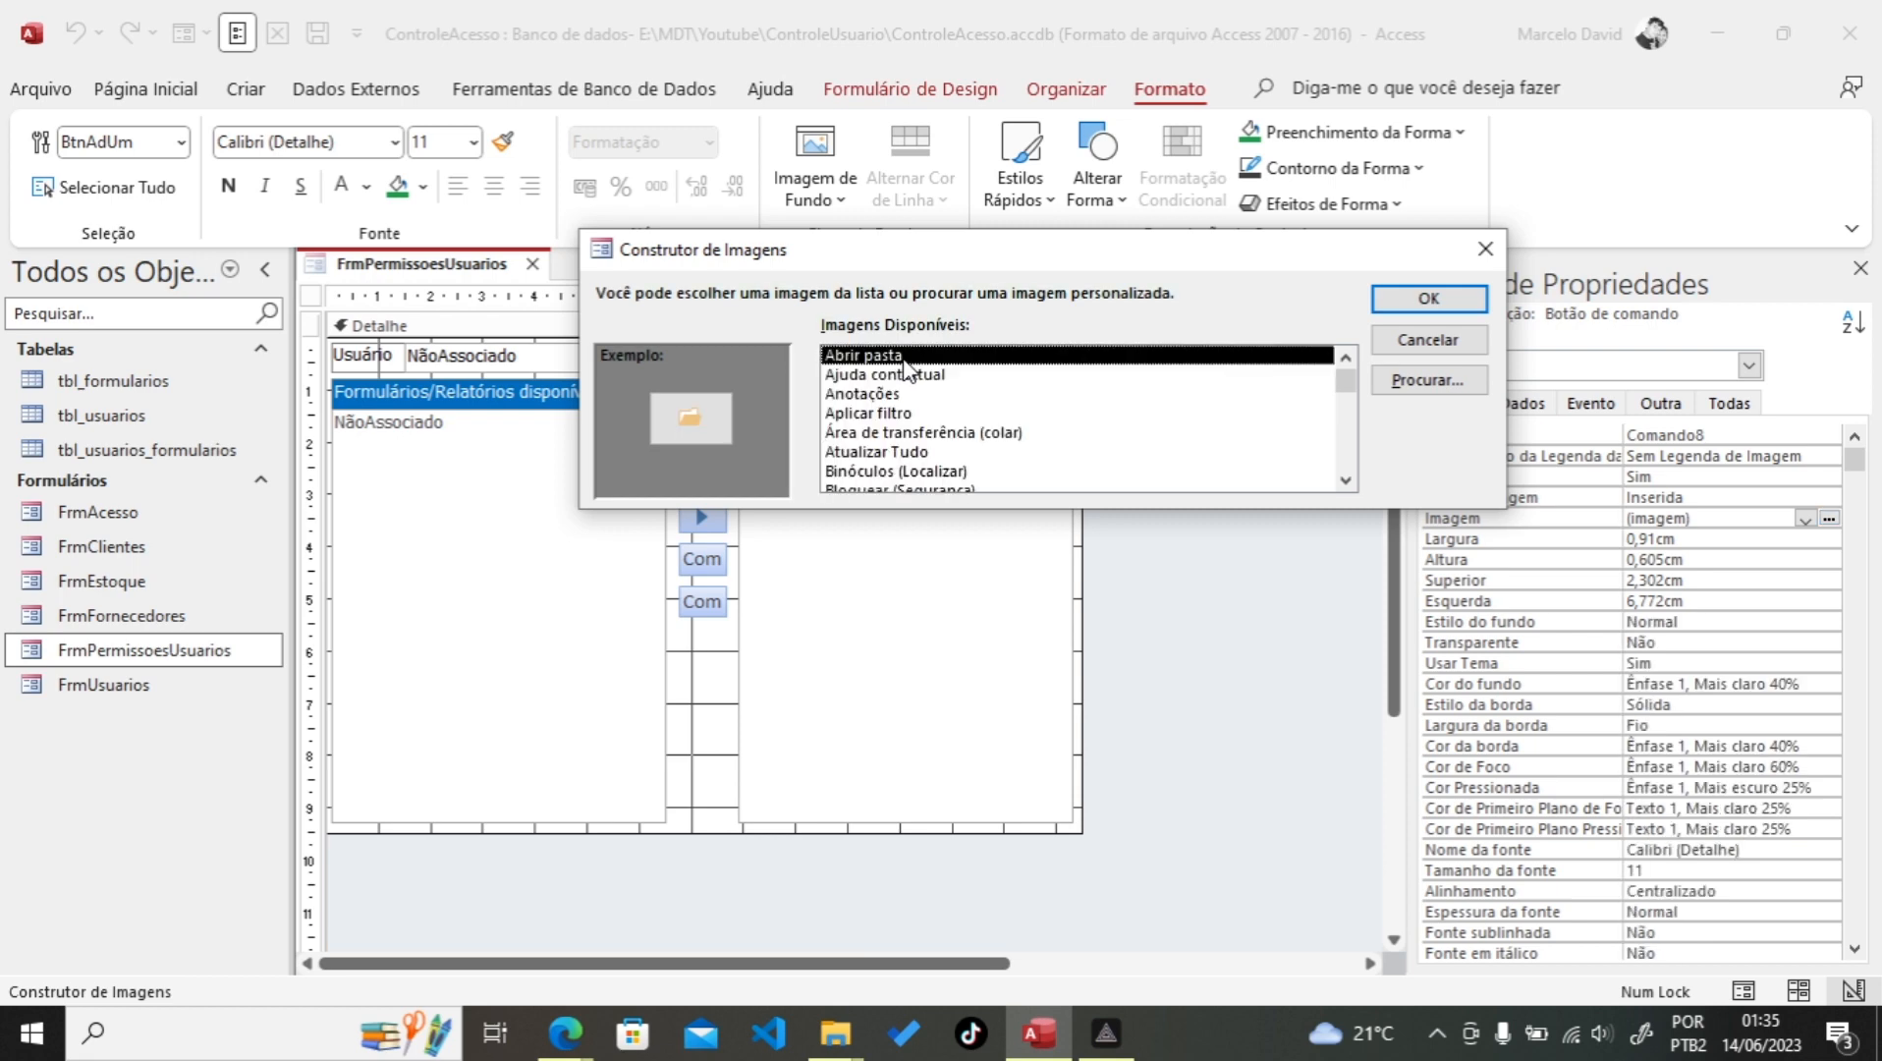
pyautogui.press('i')
pyautogui.press('Down')
pyautogui.press('Down')
pyautogui.press('Down')
pyautogui.press('Down')
pyautogui.press('Down')
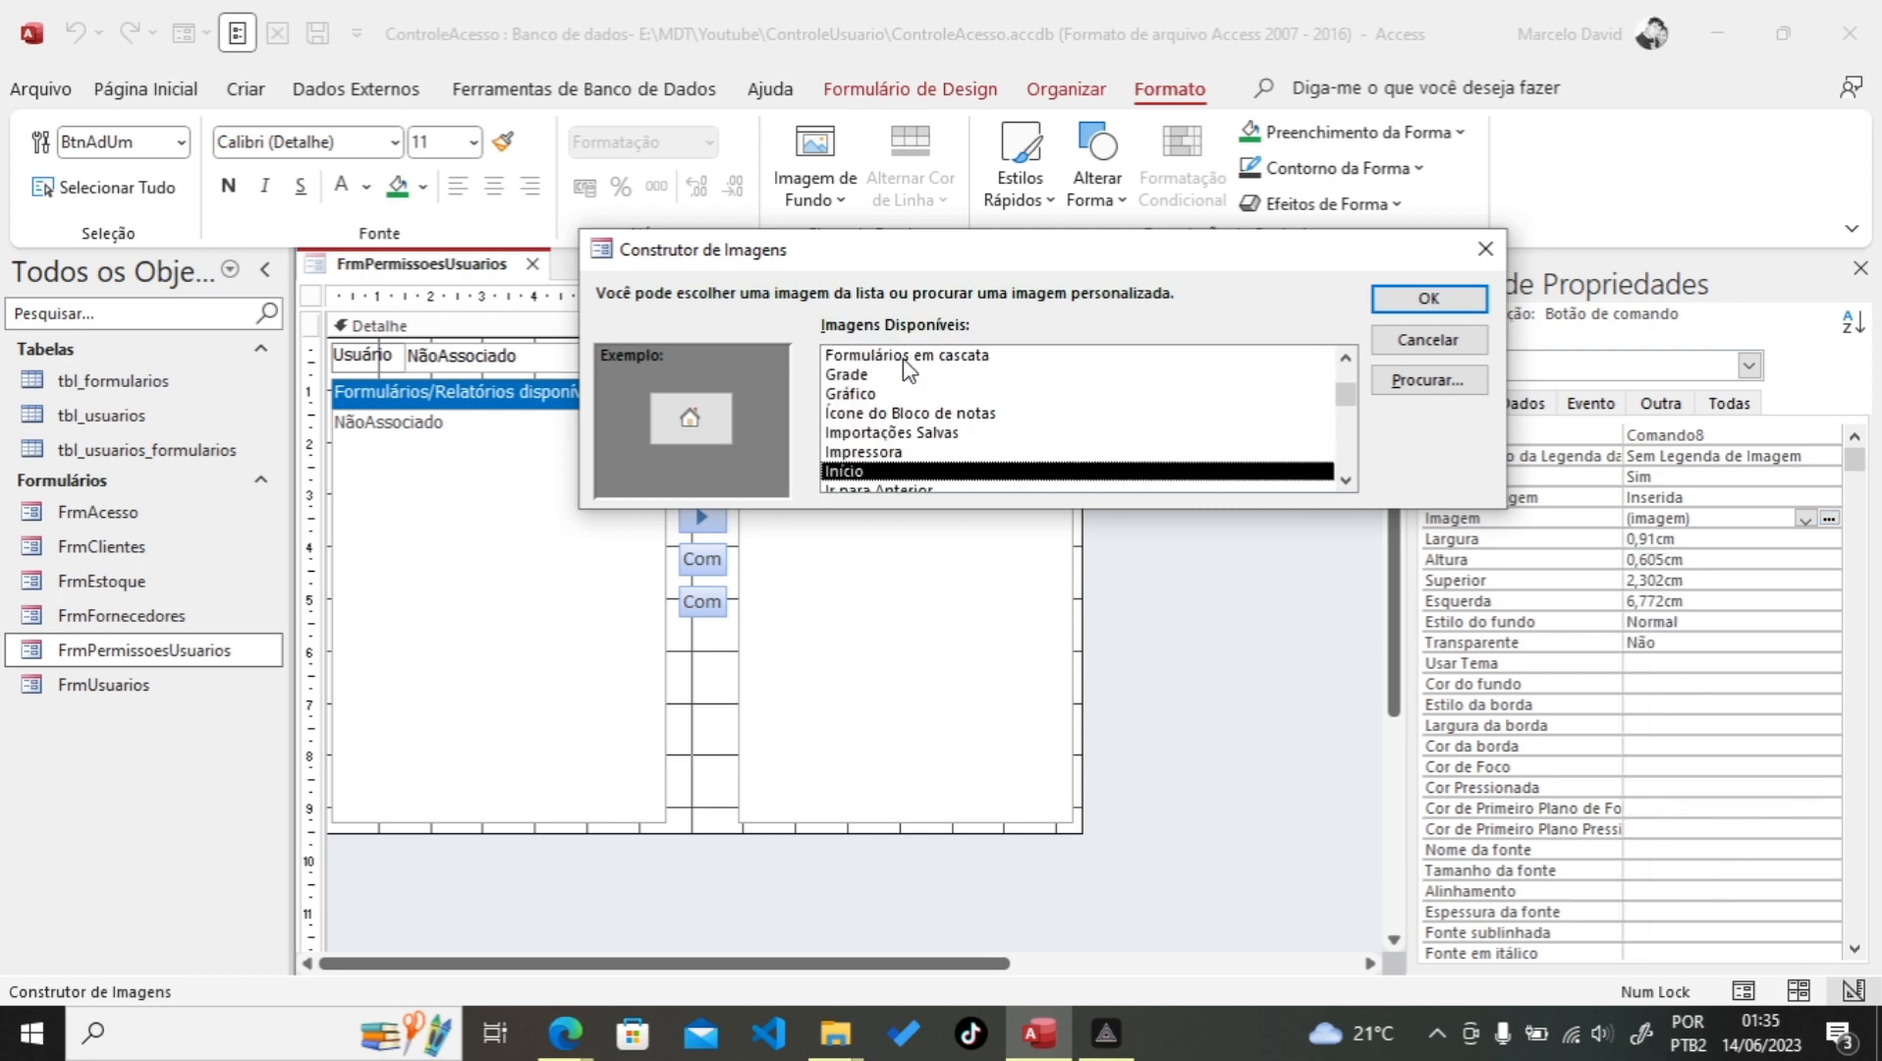
pyautogui.press('Up')
pyautogui.press('Up')
pyautogui.press('Up')
pyautogui.press('Up')
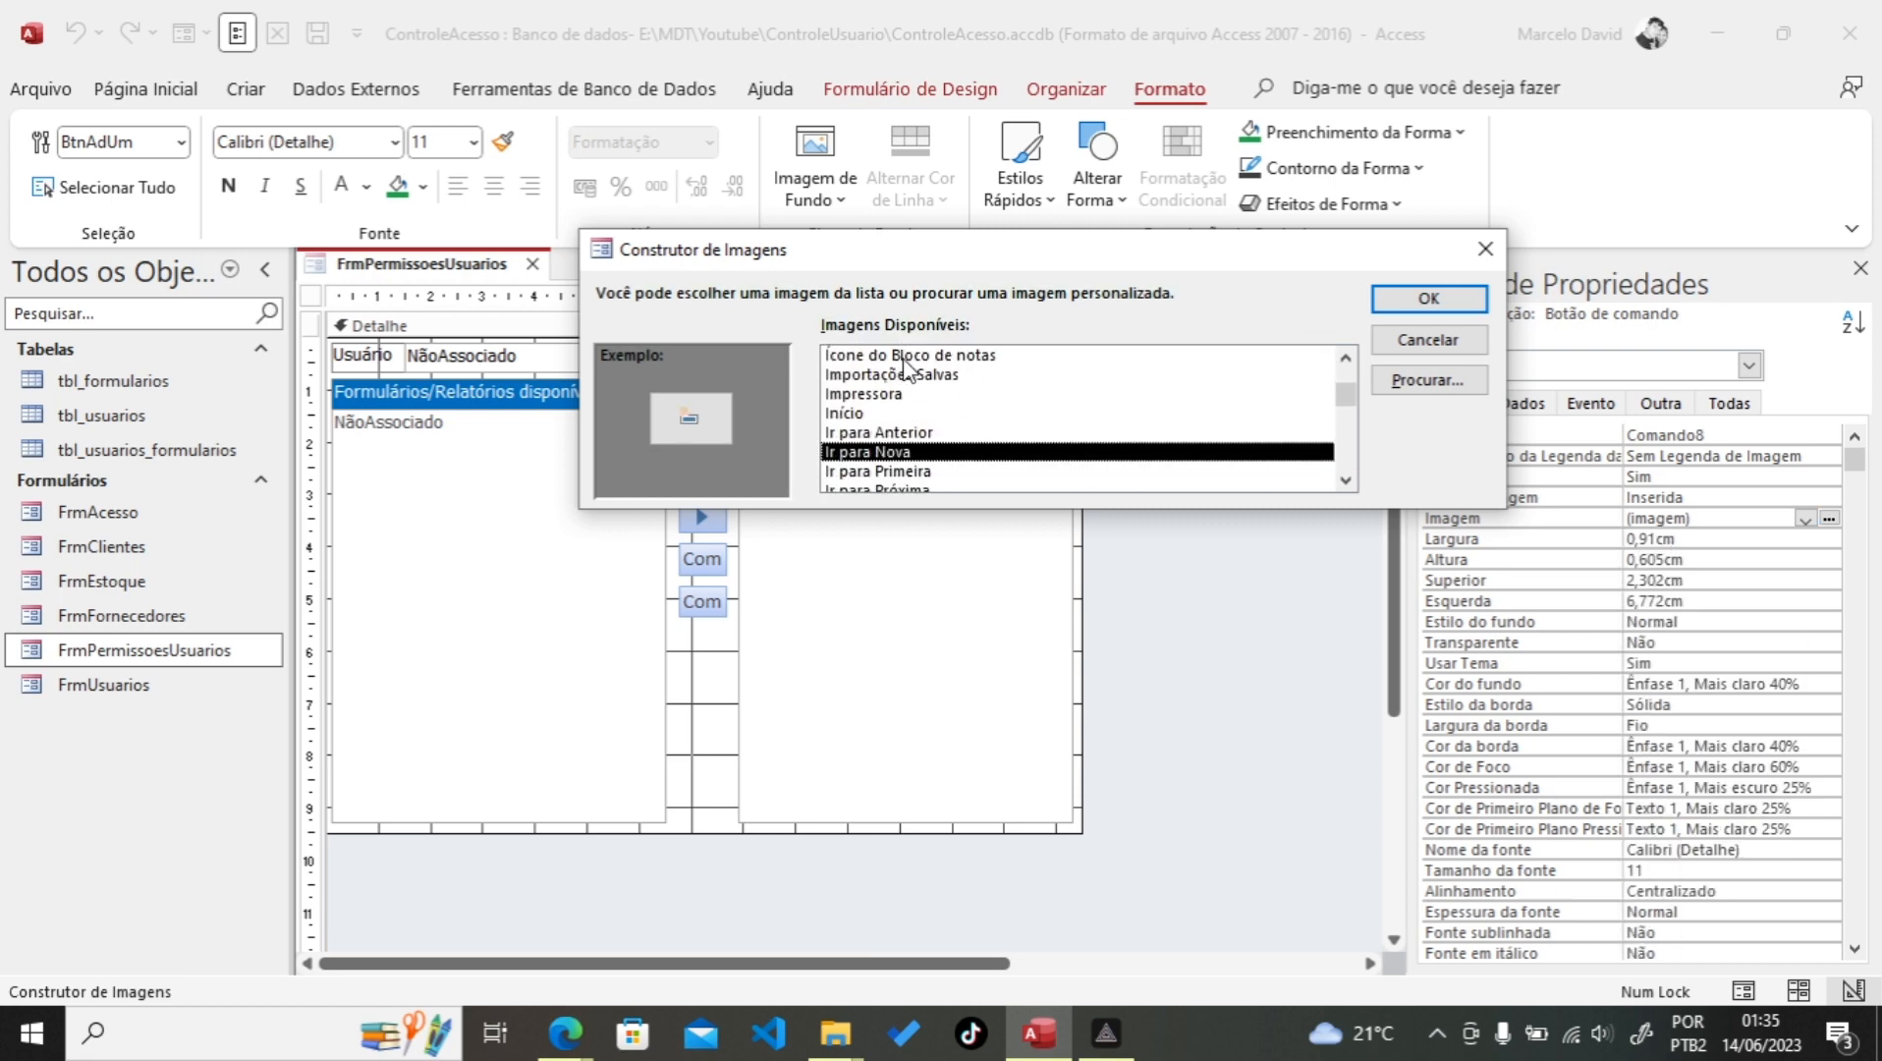
pyautogui.press('Down')
pyautogui.press('Down')
pyautogui.press('Down')
pyautogui.press('Down')
pyautogui.press('Down')
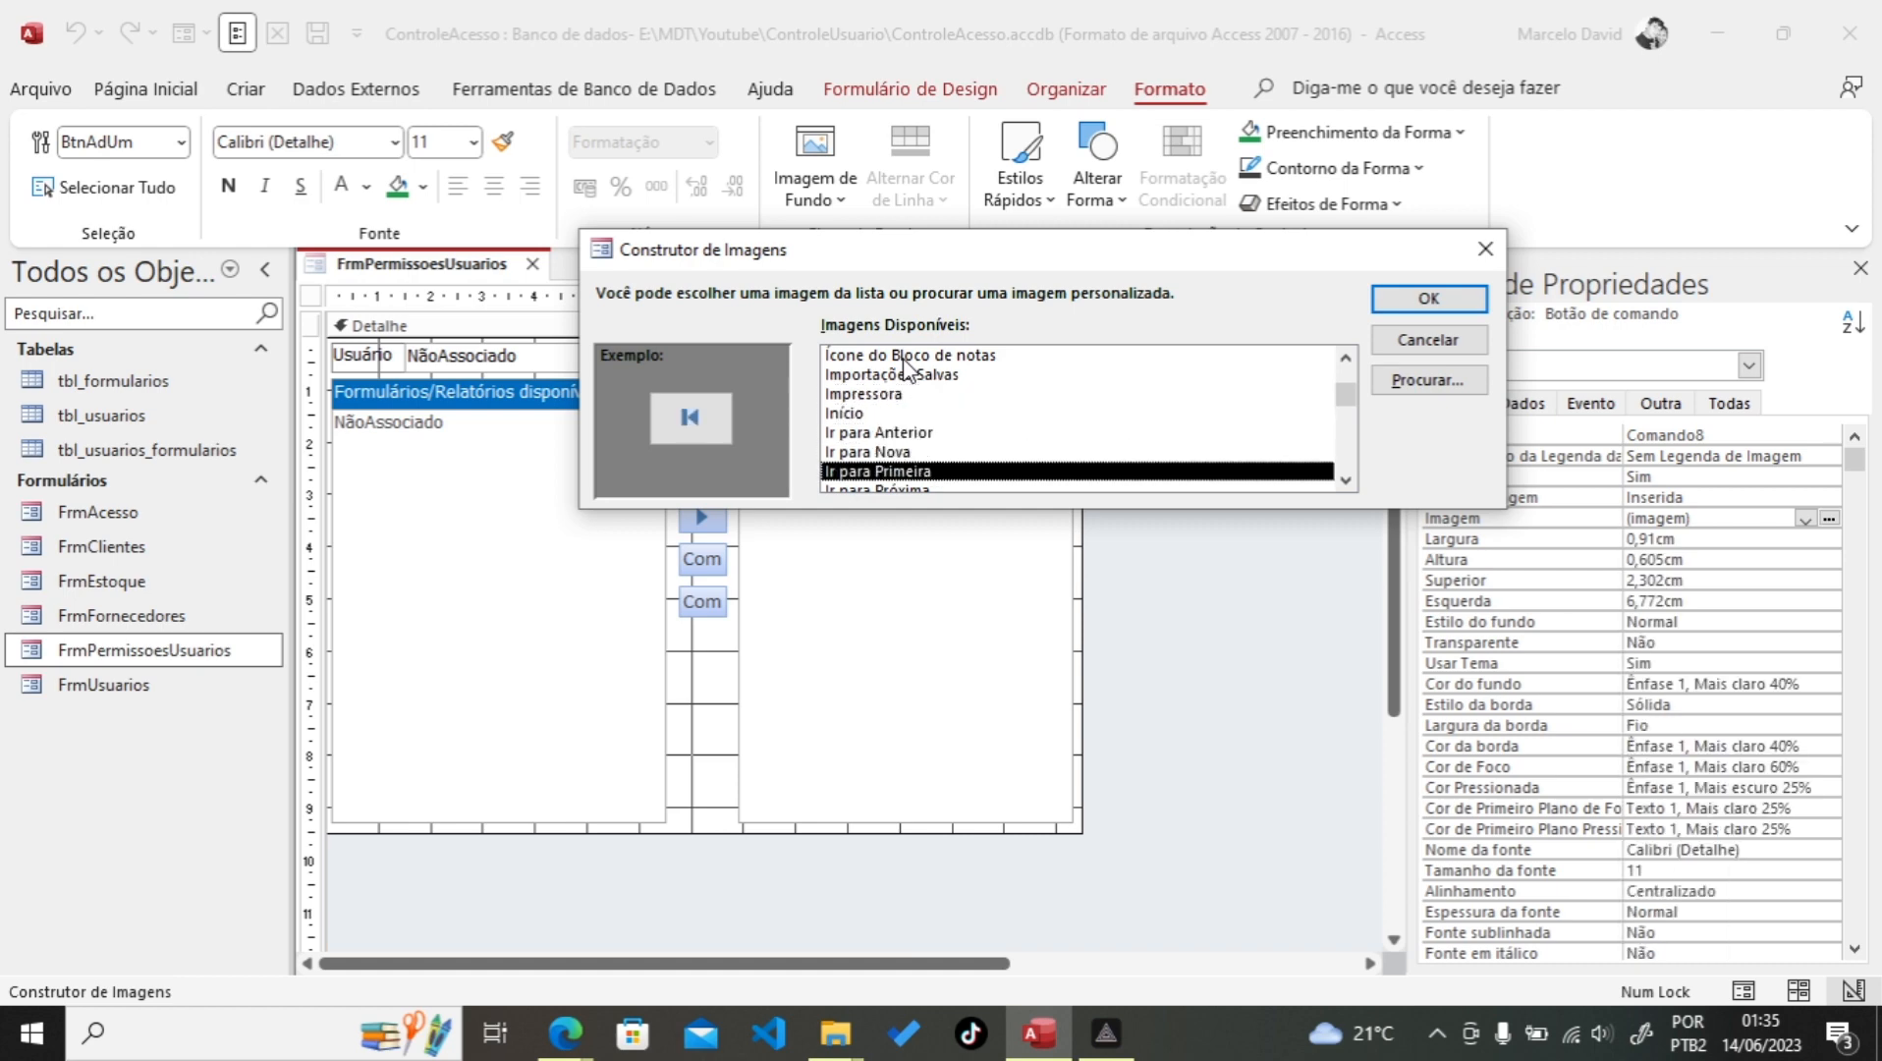
pyautogui.click(1428, 297)
# Step: Change BtnReUm's image to the 'Ir para Anterior' left arrow
pyautogui.click(701, 518)
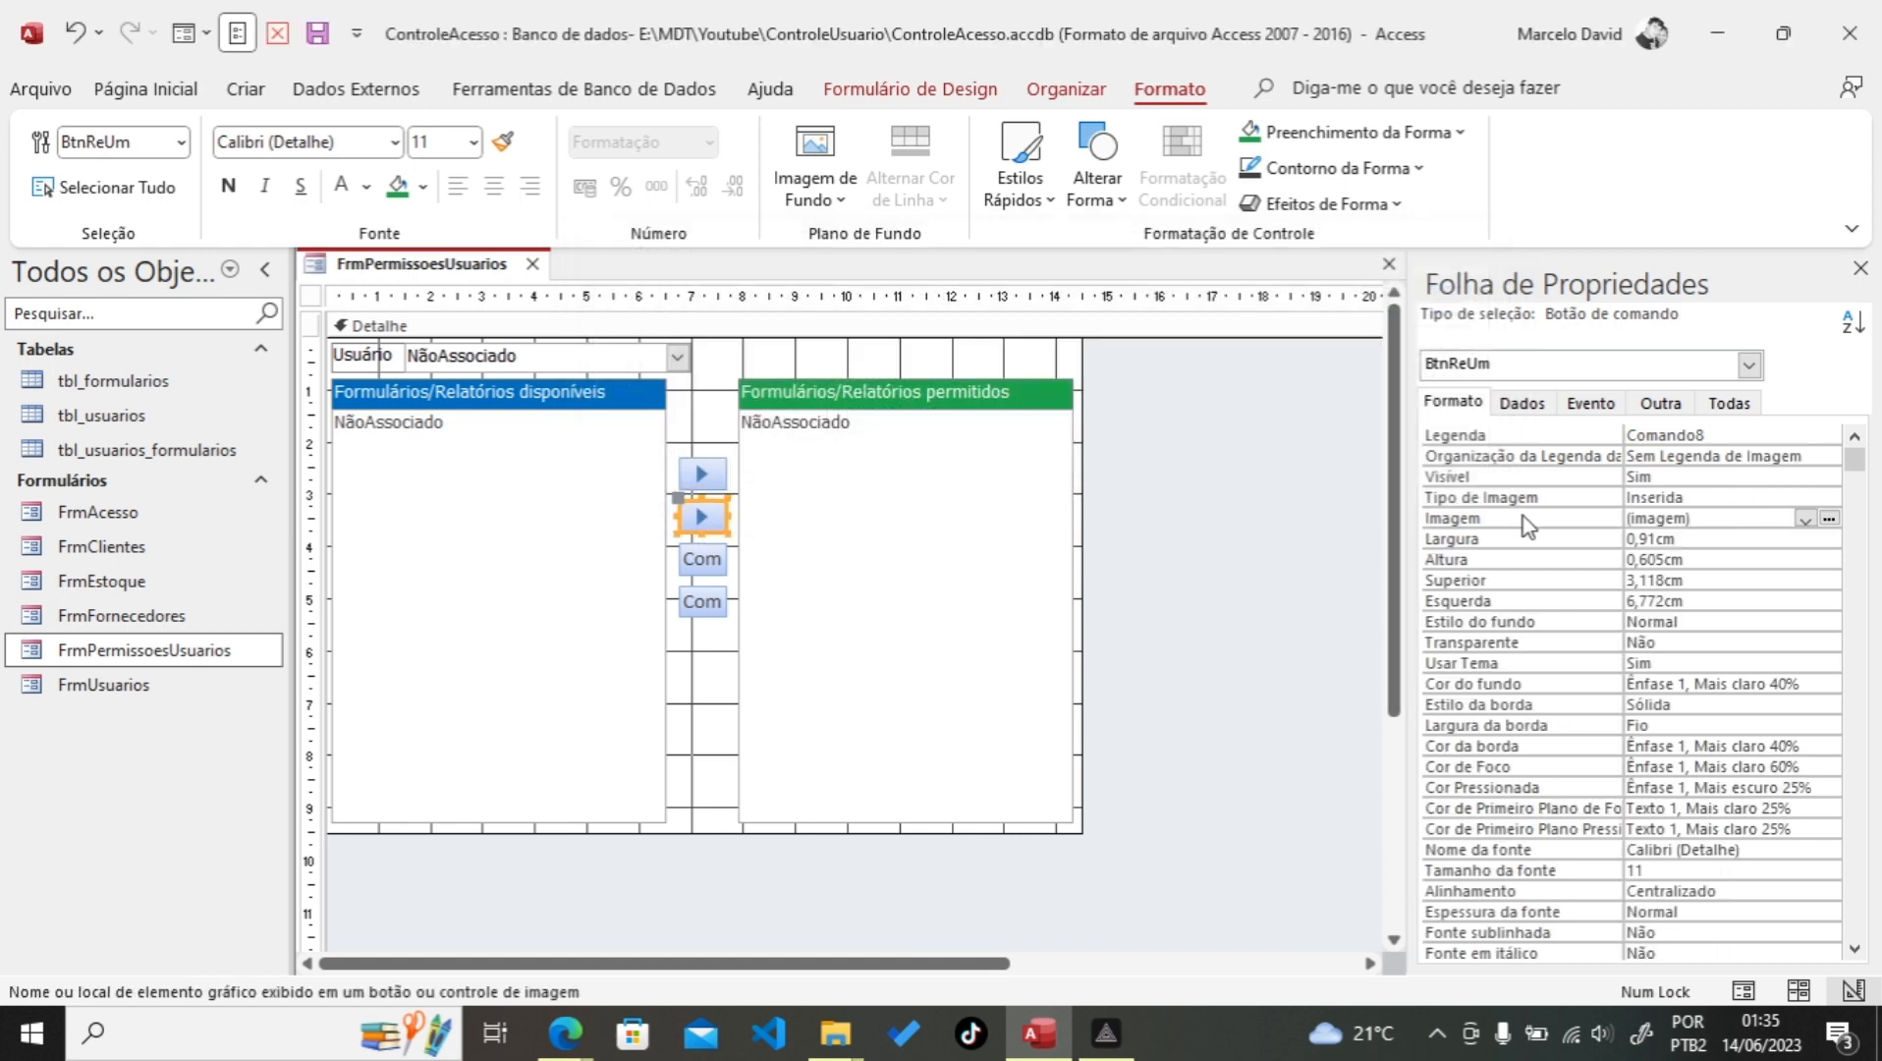
pyautogui.click(1829, 519)
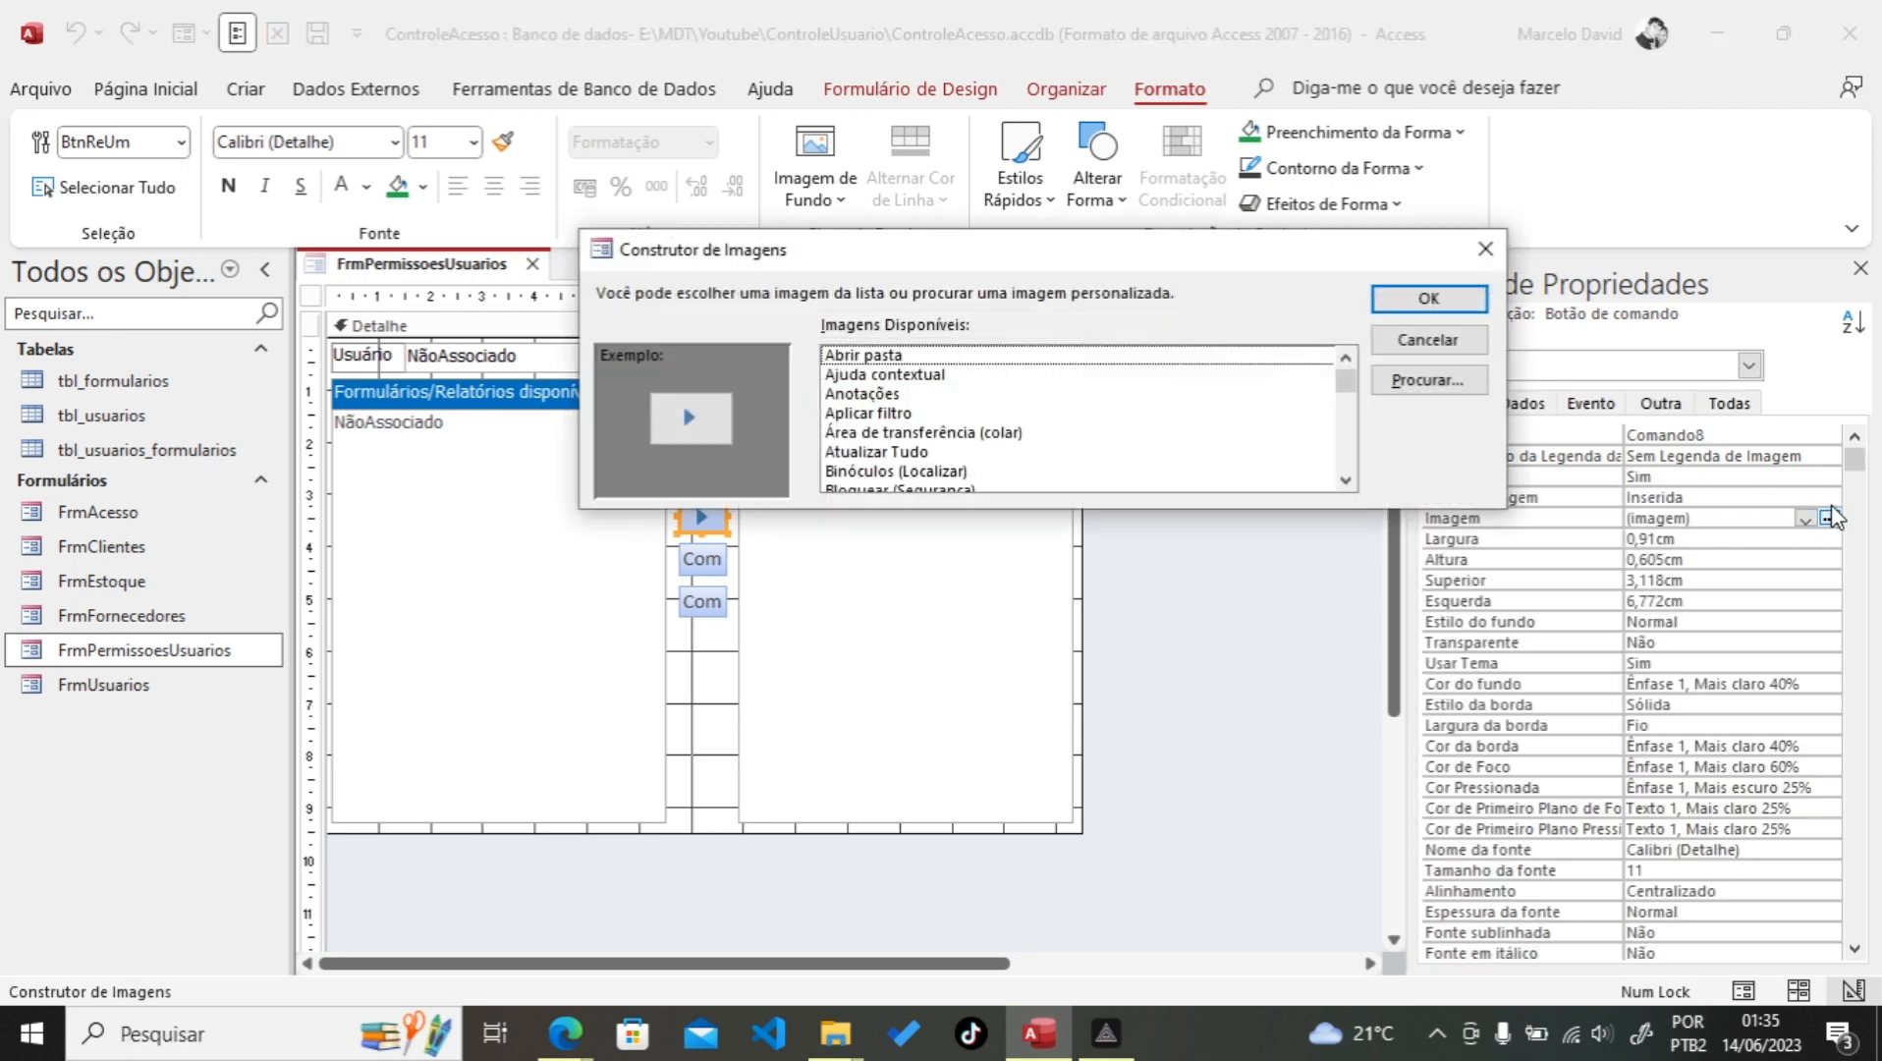
pyautogui.click(893, 361)
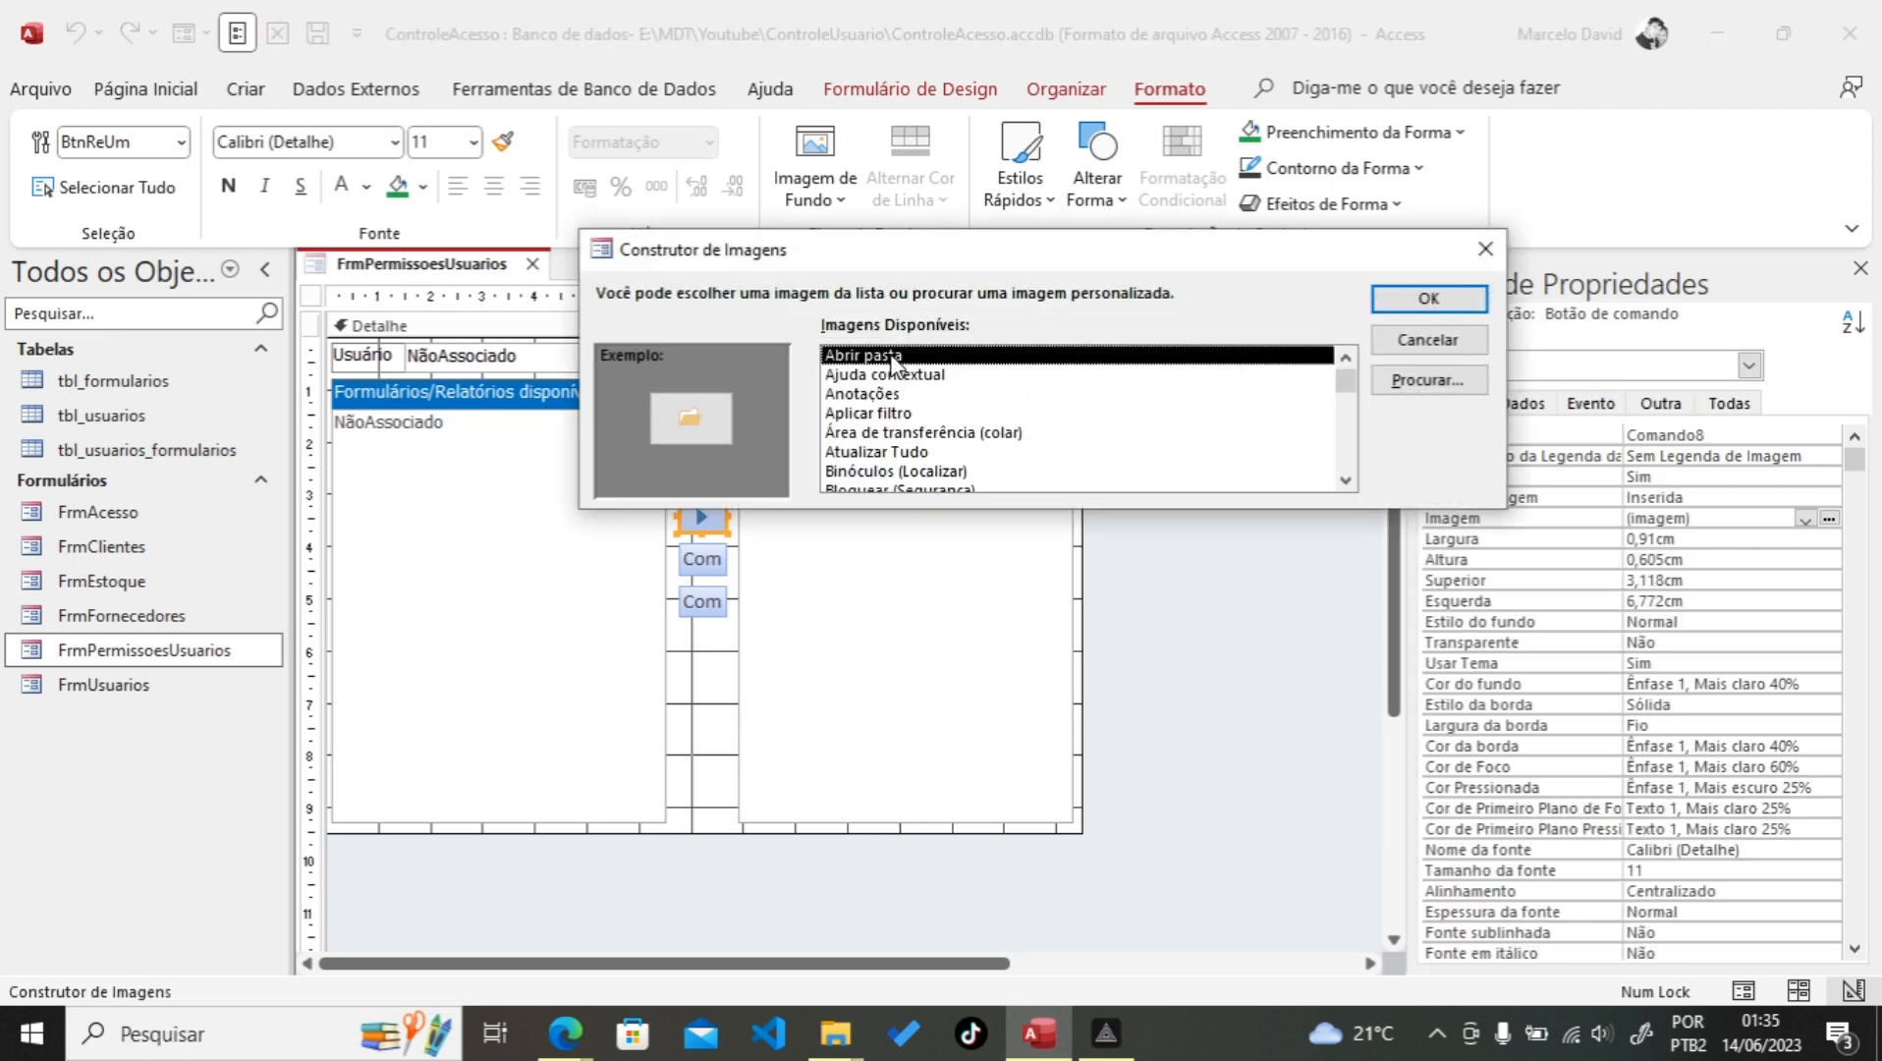
pyautogui.press('i')
pyautogui.press('Down')
pyautogui.press('Down')
pyautogui.press('Down')
pyautogui.press('Down')
pyautogui.press('Down')
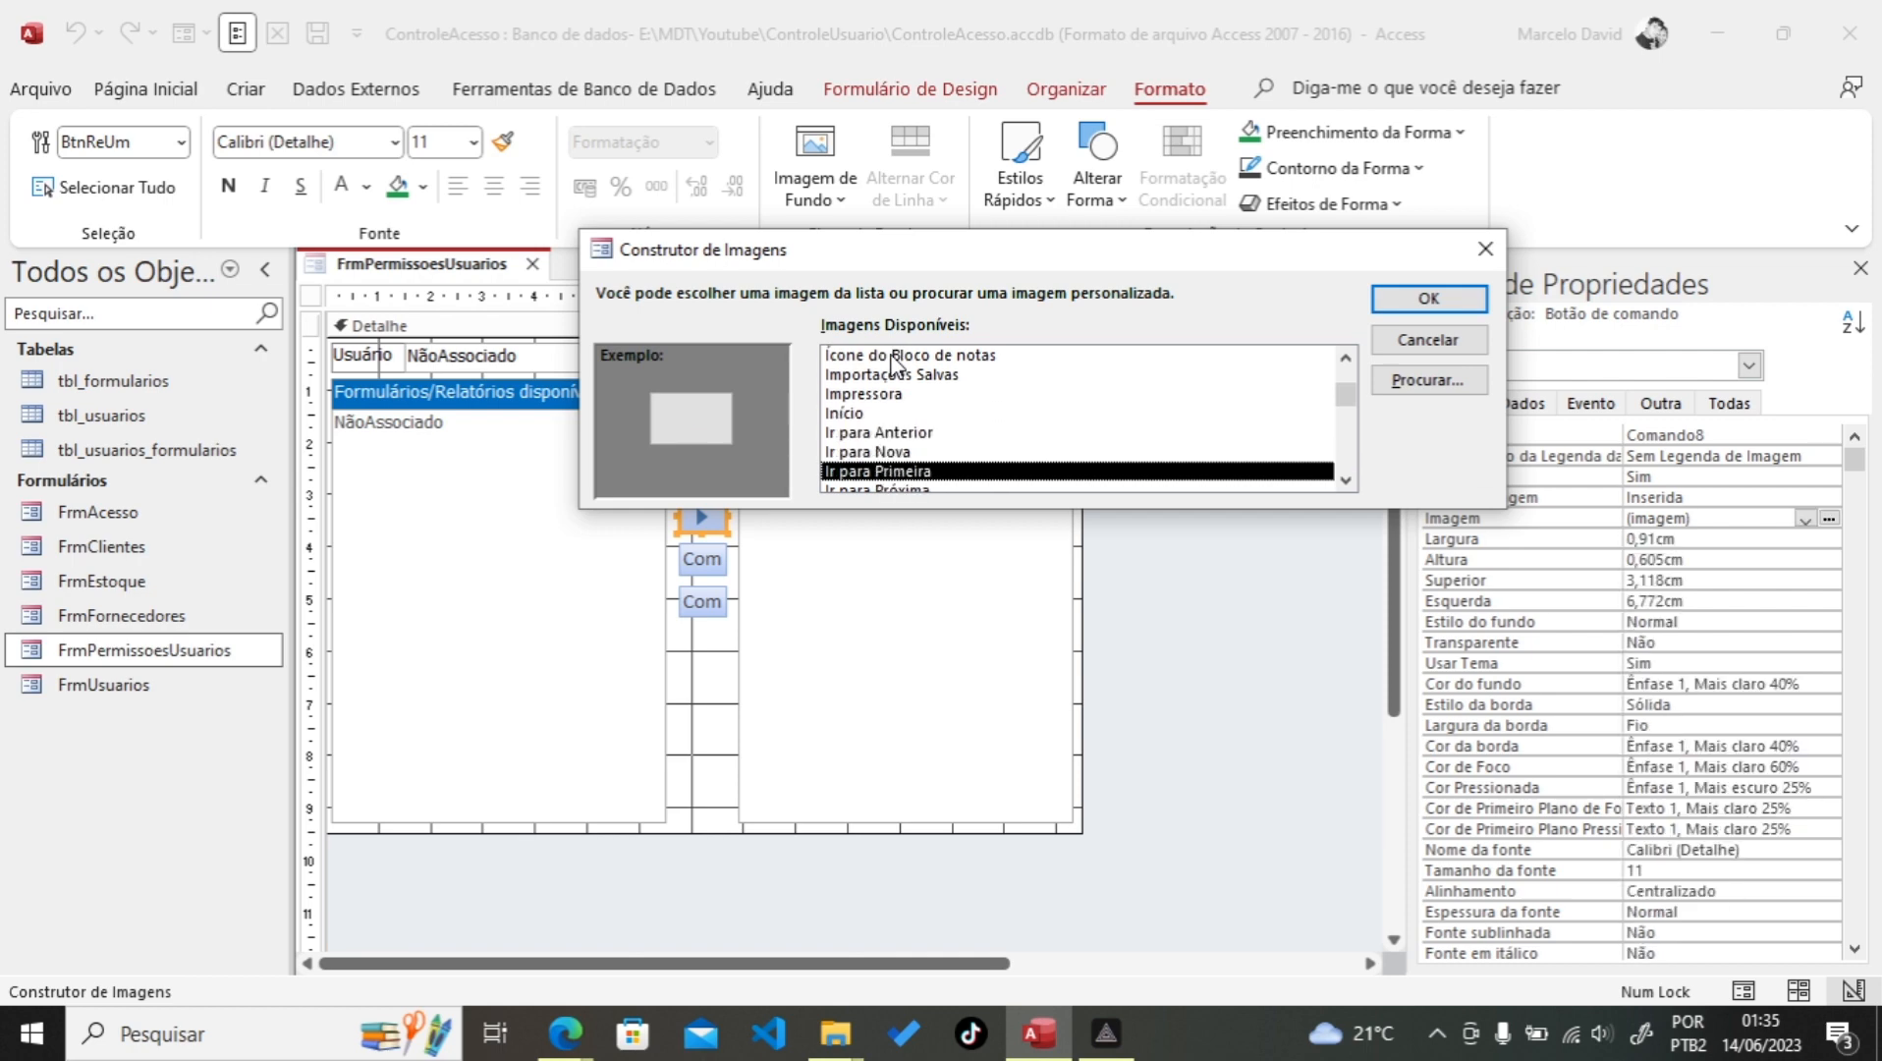
pyautogui.press('Up')
pyautogui.press('Up')
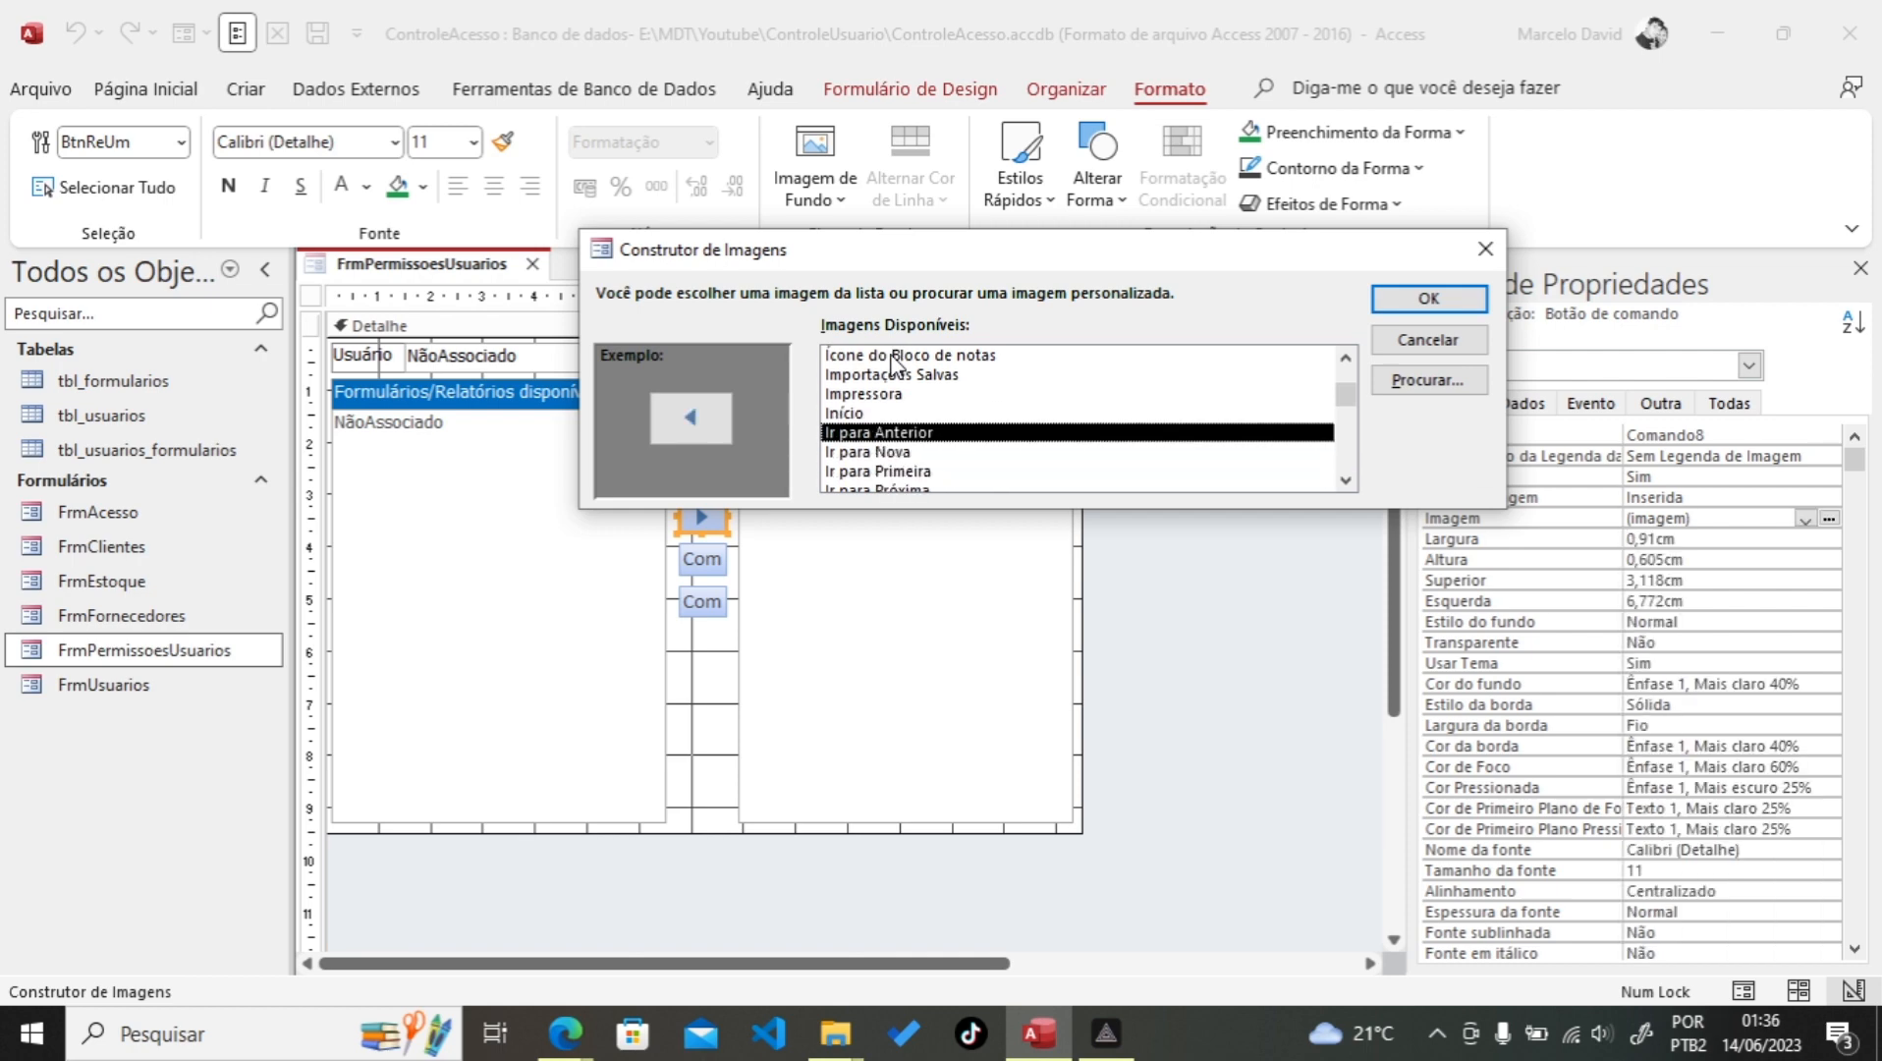
pyautogui.click(1426, 305)
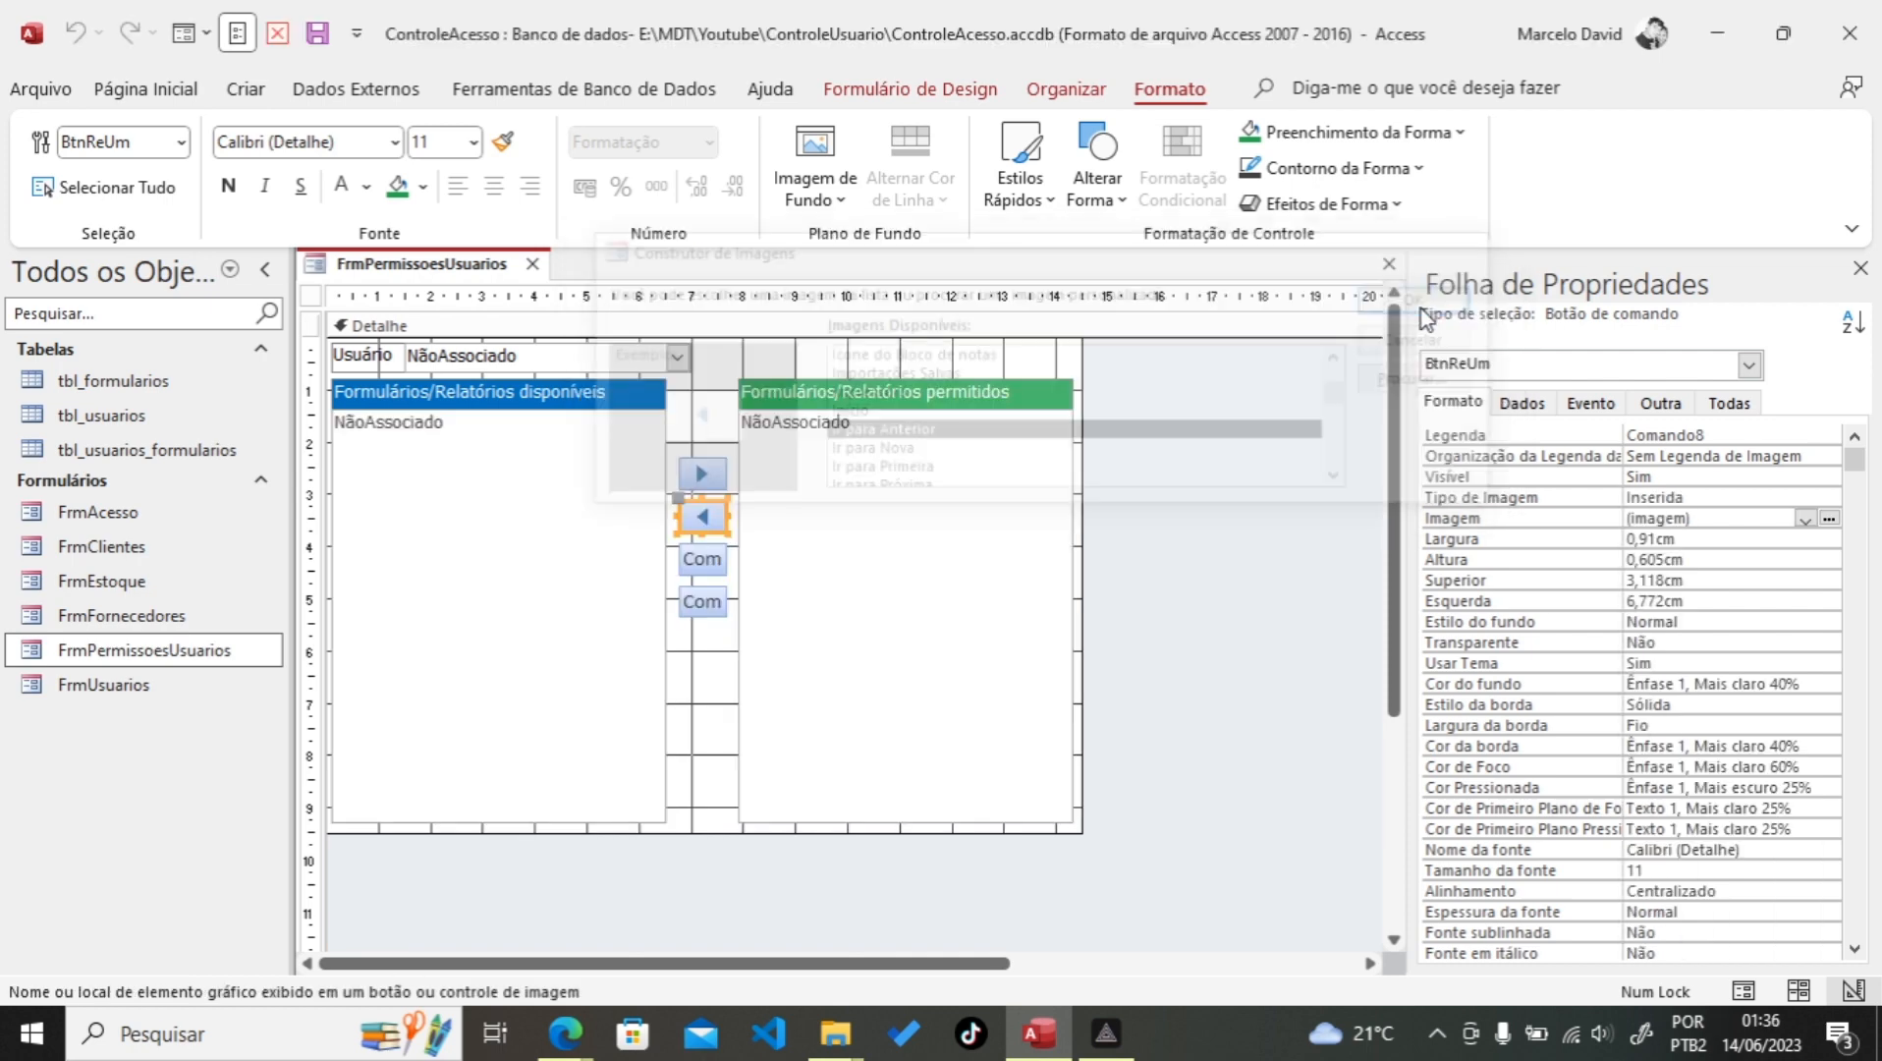
# Step: Rename the third button Comando10 to BtnAdTodos and give it the 'Ir para Última' image
pyautogui.click(702, 566)
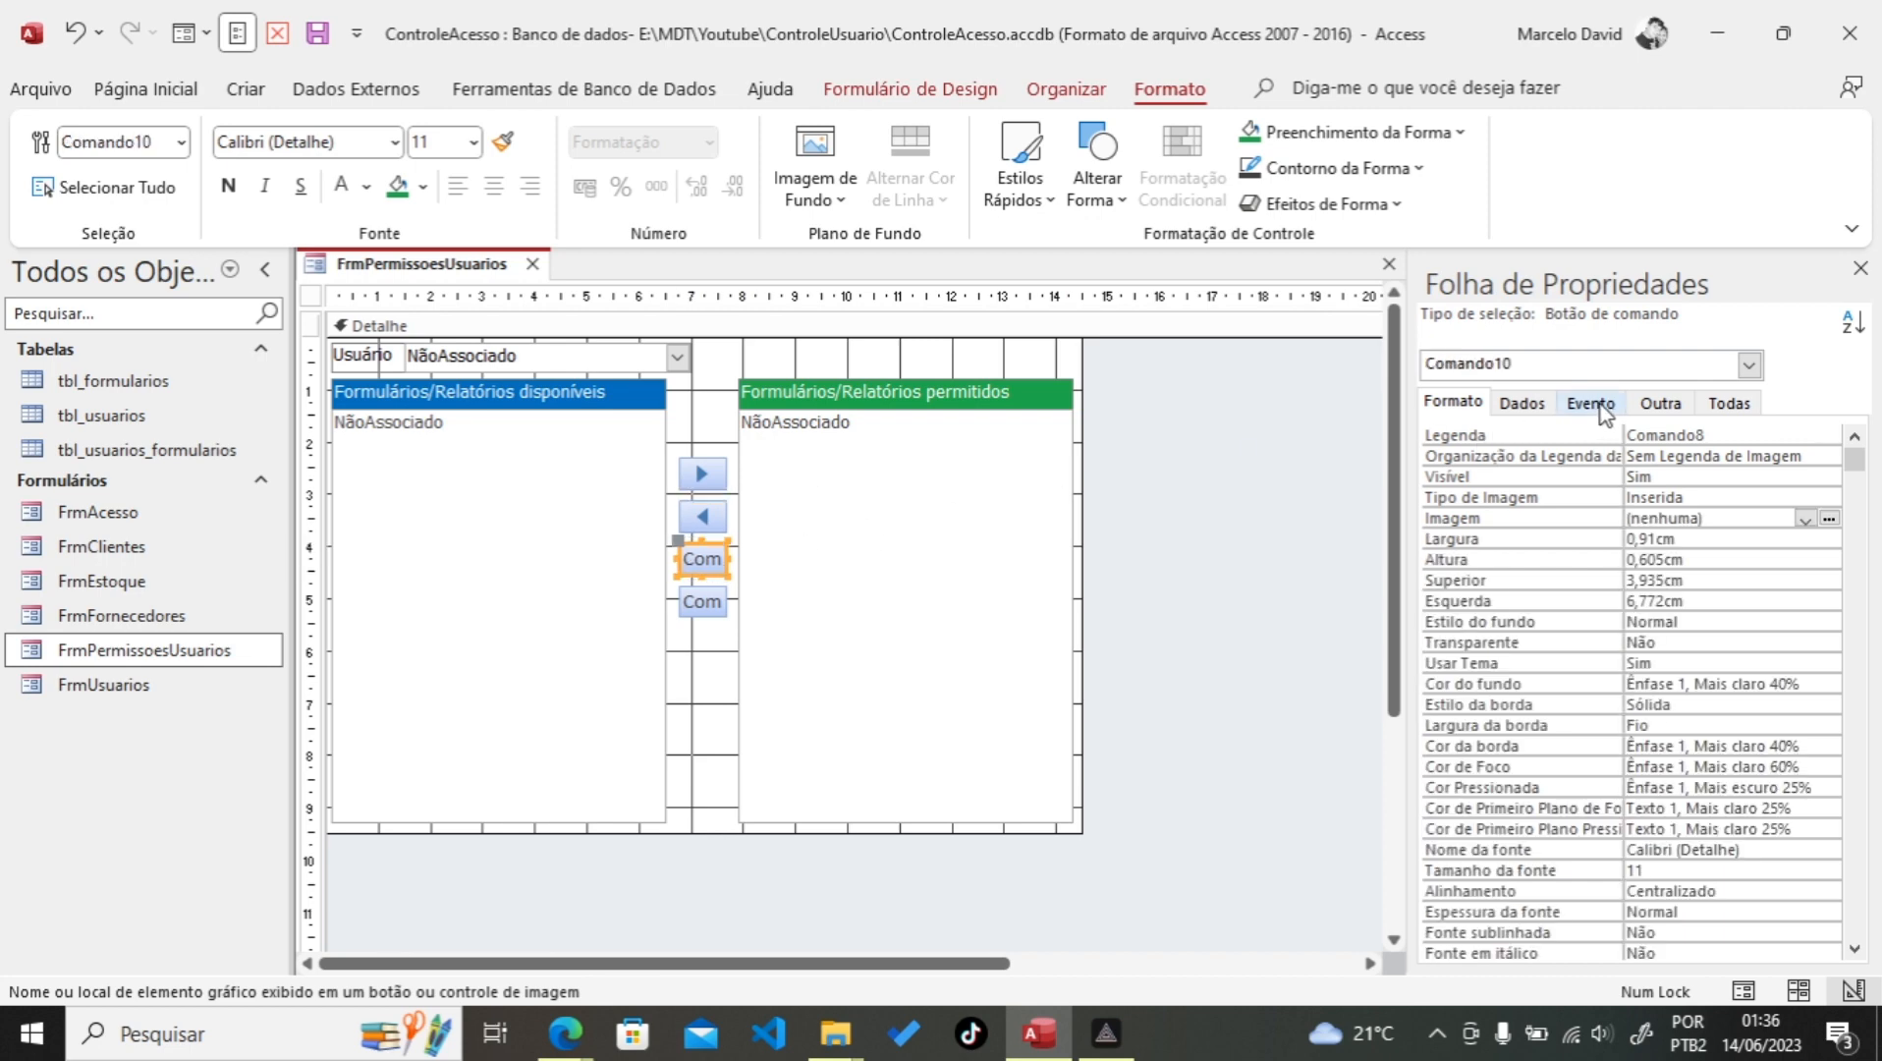
pyautogui.click(714, 523)
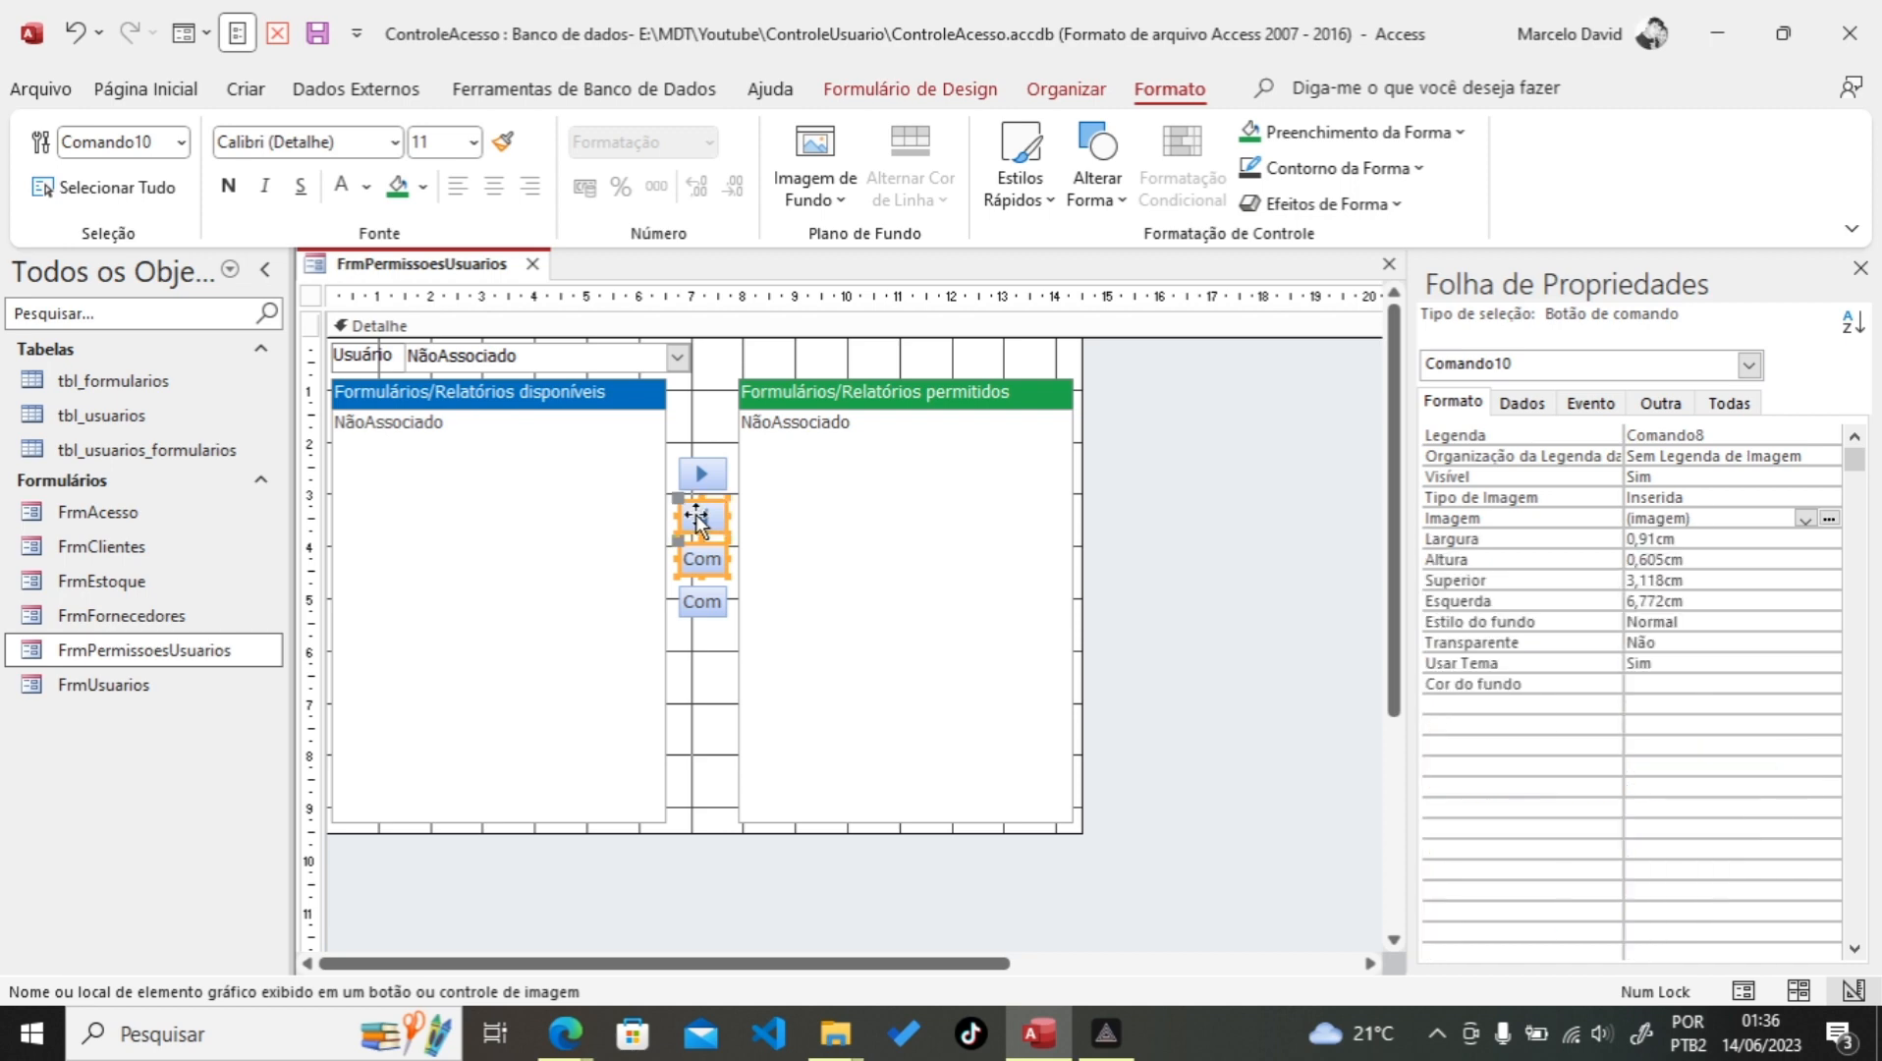
pyautogui.click(698, 568)
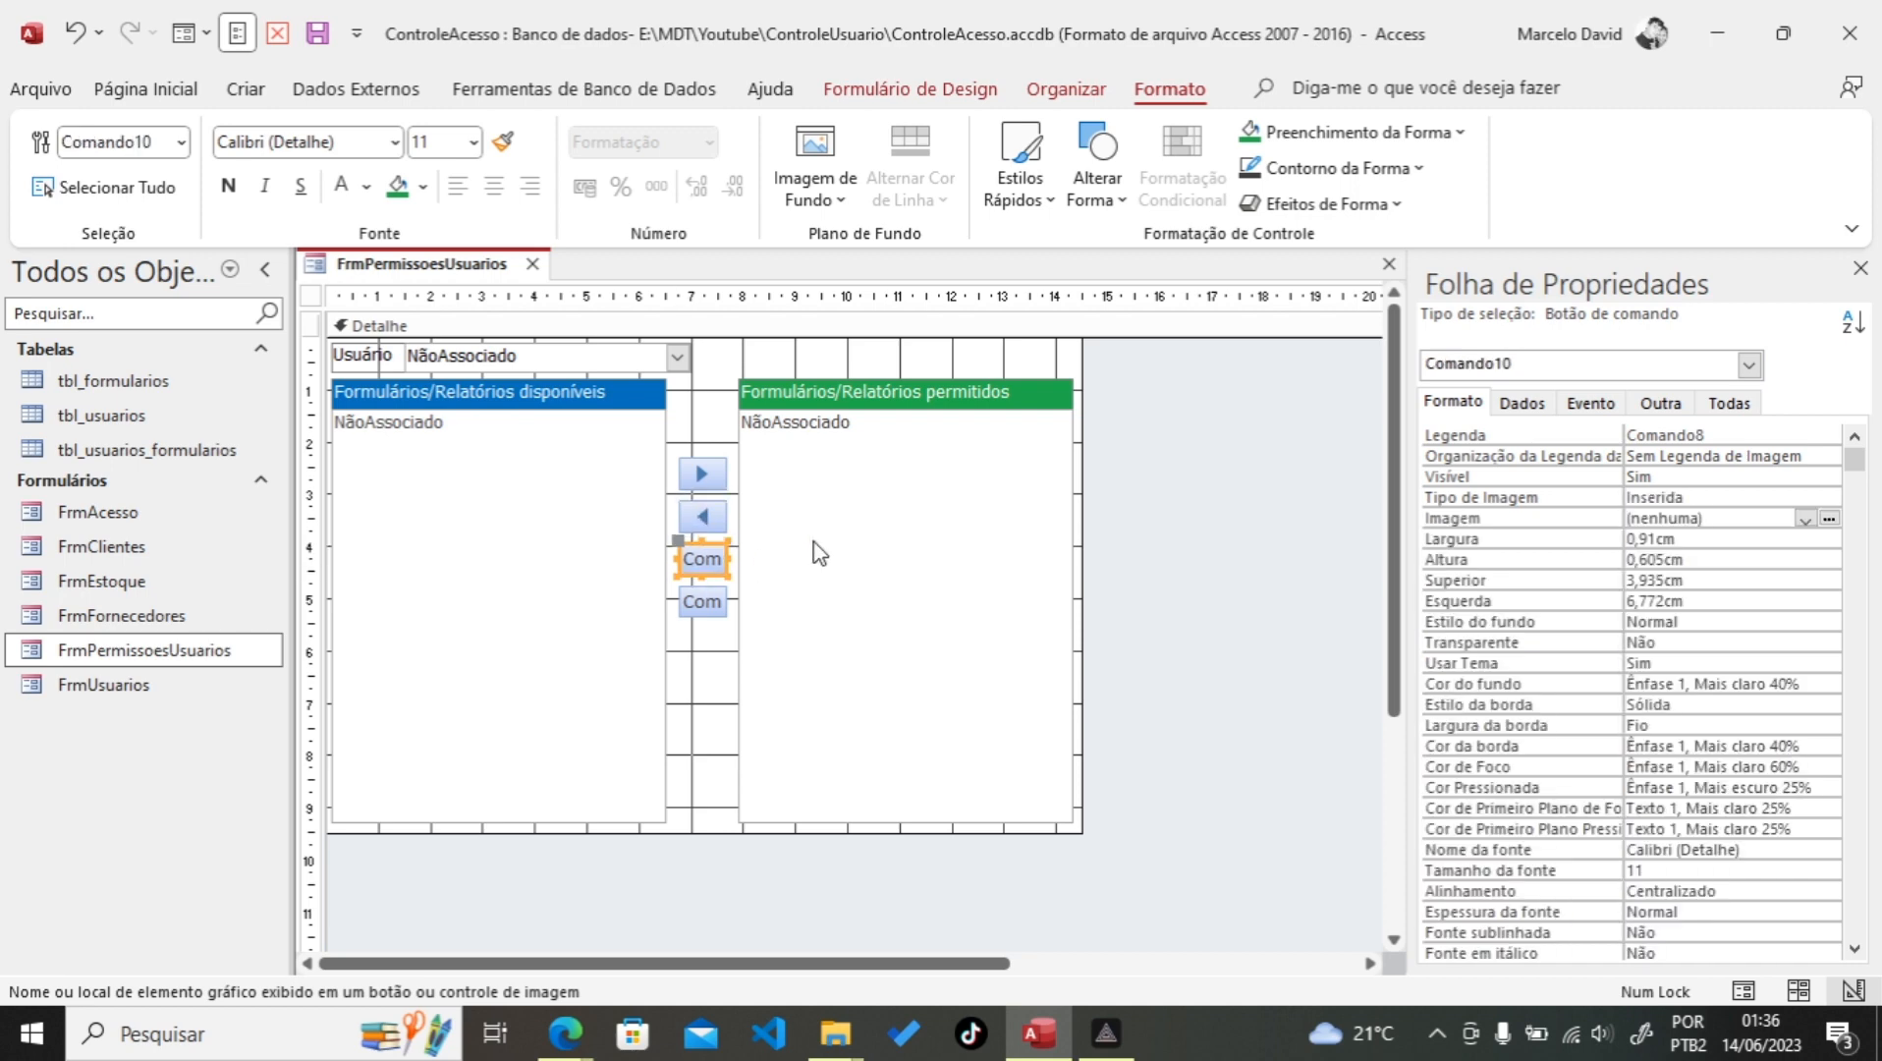
pyautogui.click(1667, 403)
pyautogui.moveTo(1753, 434); pyautogui.dragTo(1544, 440)
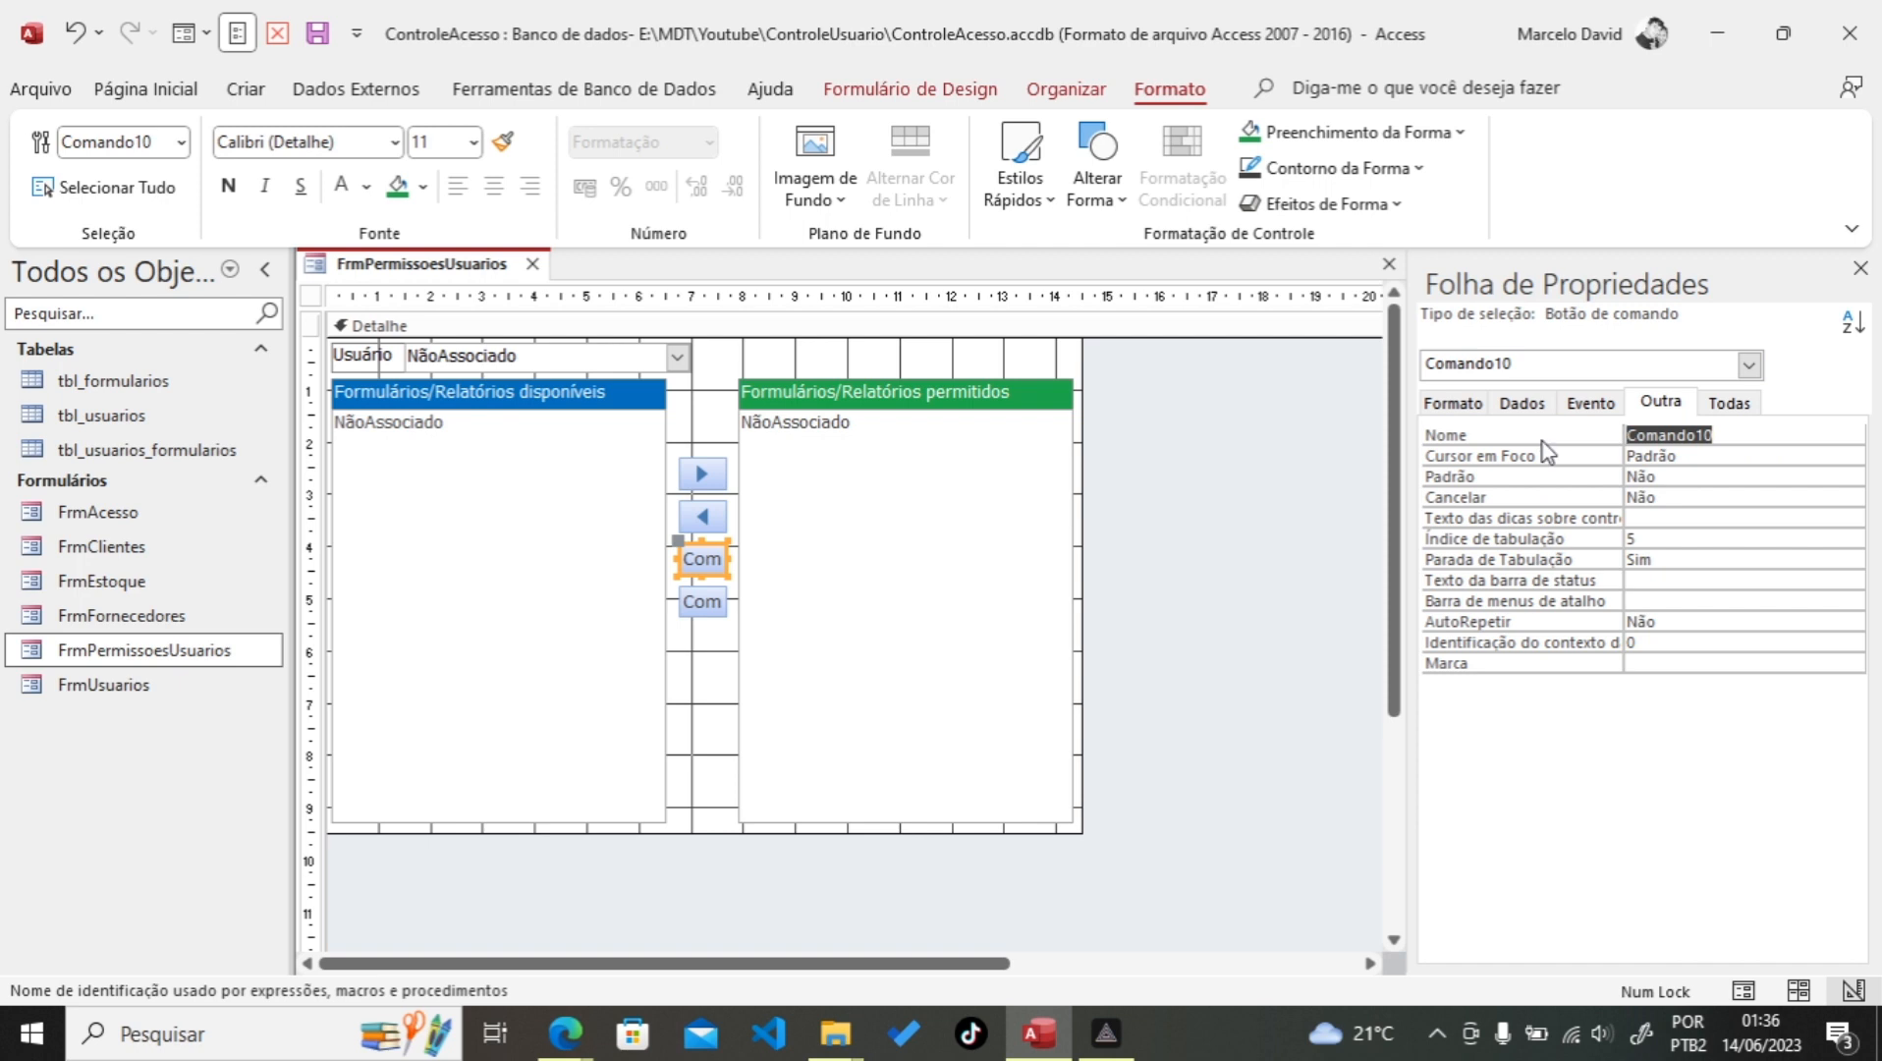
pyautogui.write('BtnAdTodos')
pyautogui.click(1454, 402)
pyautogui.click(1829, 519)
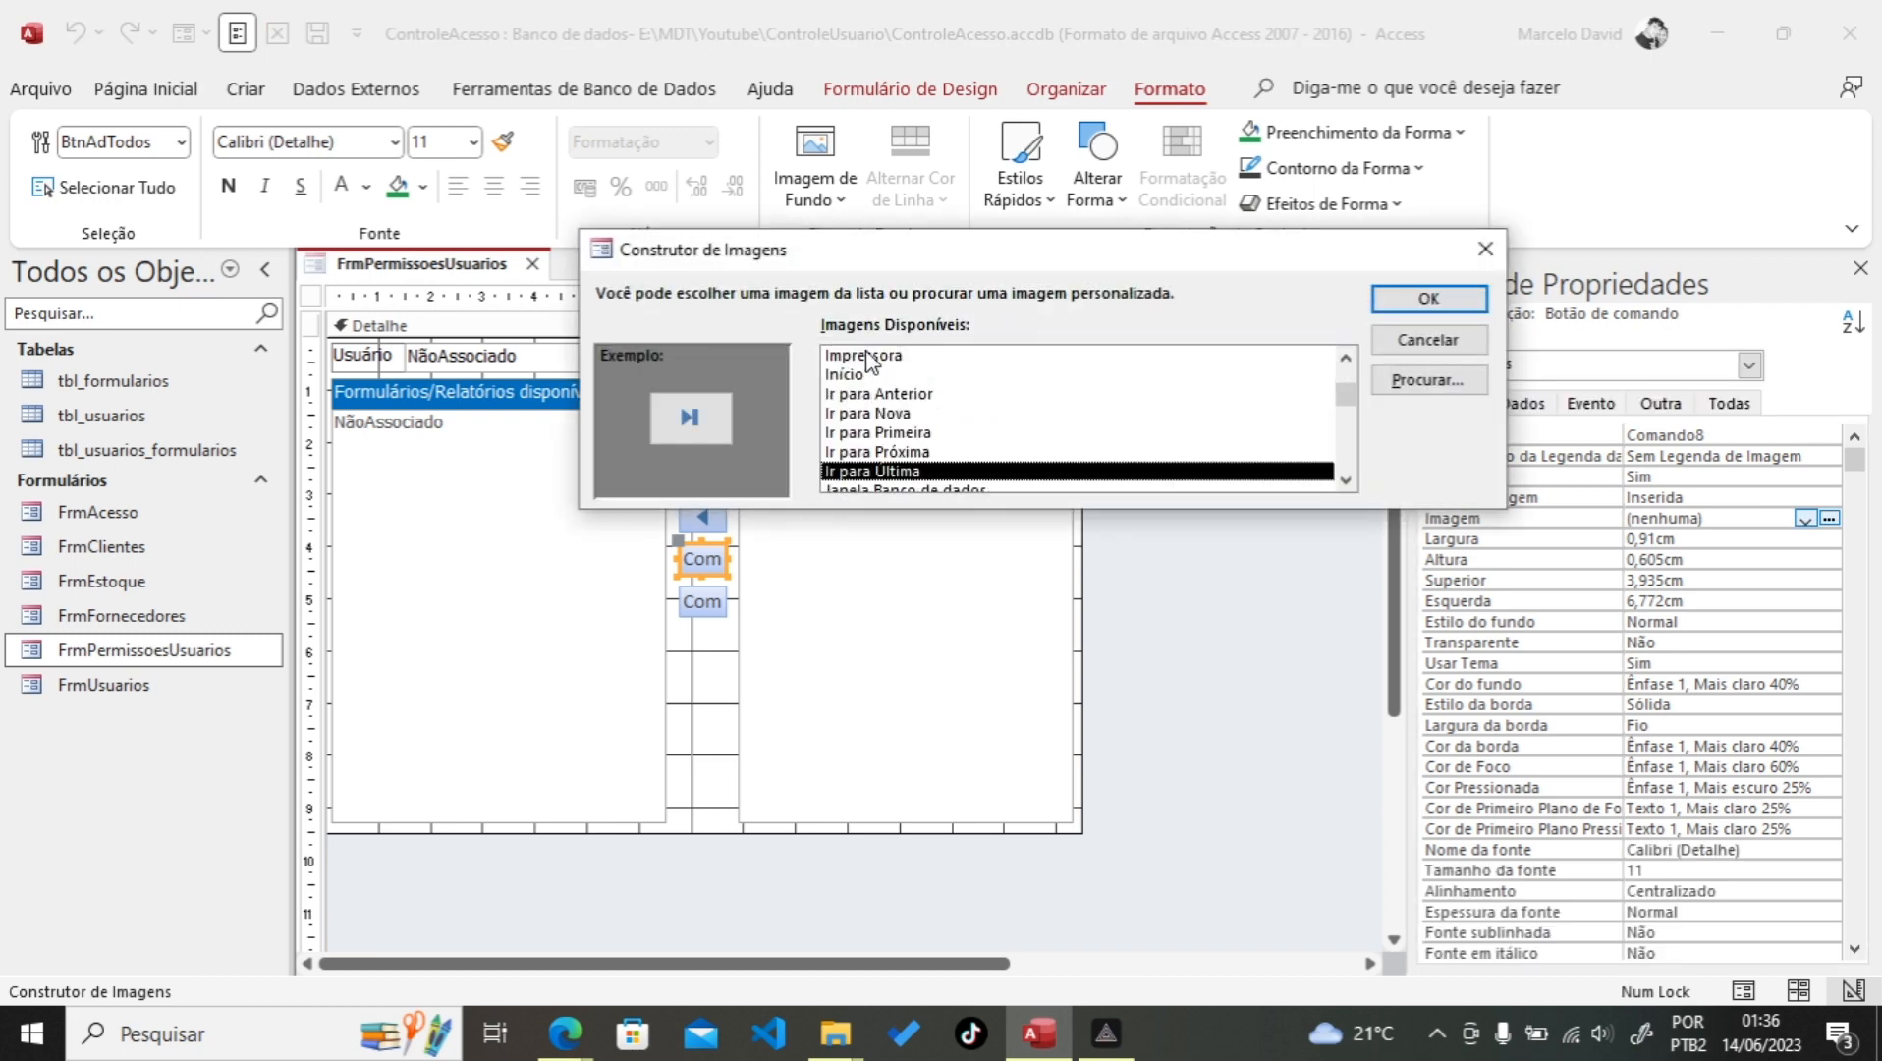
pyautogui.click(1430, 307)
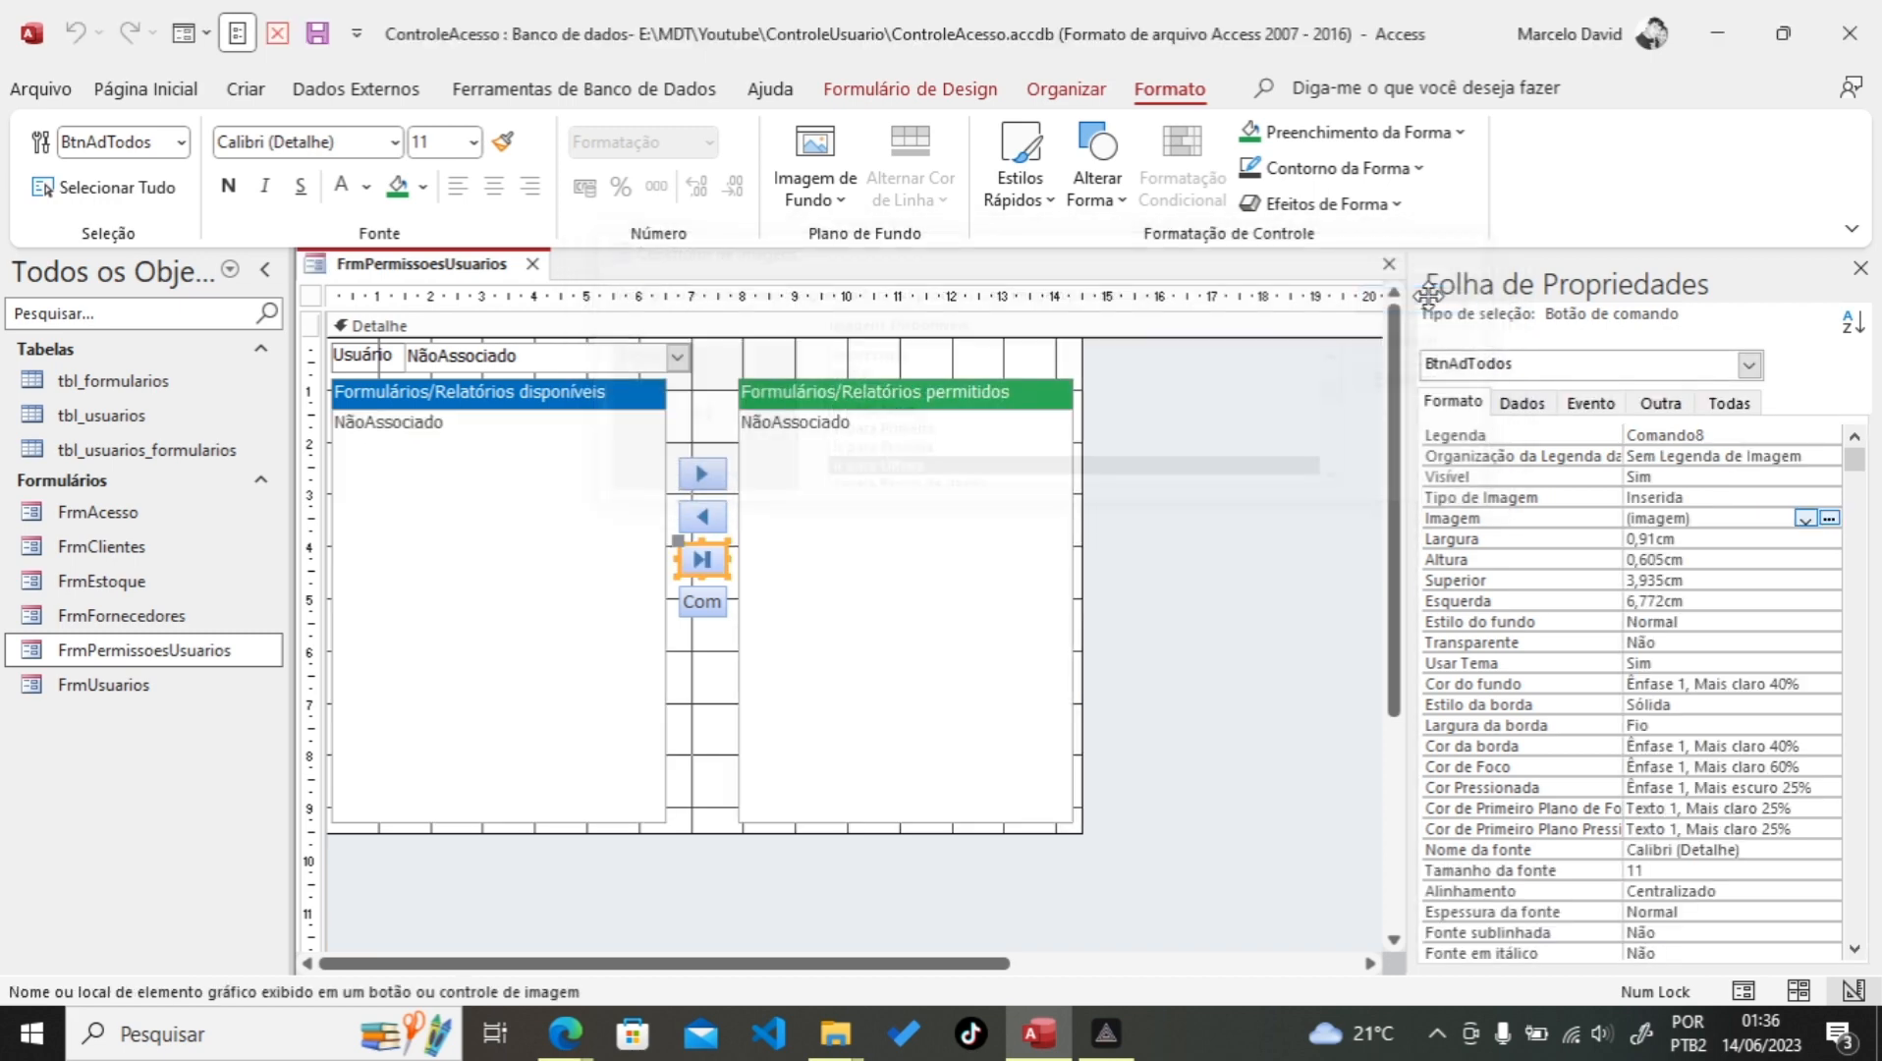
# Step: Rename the fourth button Comando11 to BtnReTodos
pyautogui.click(712, 605)
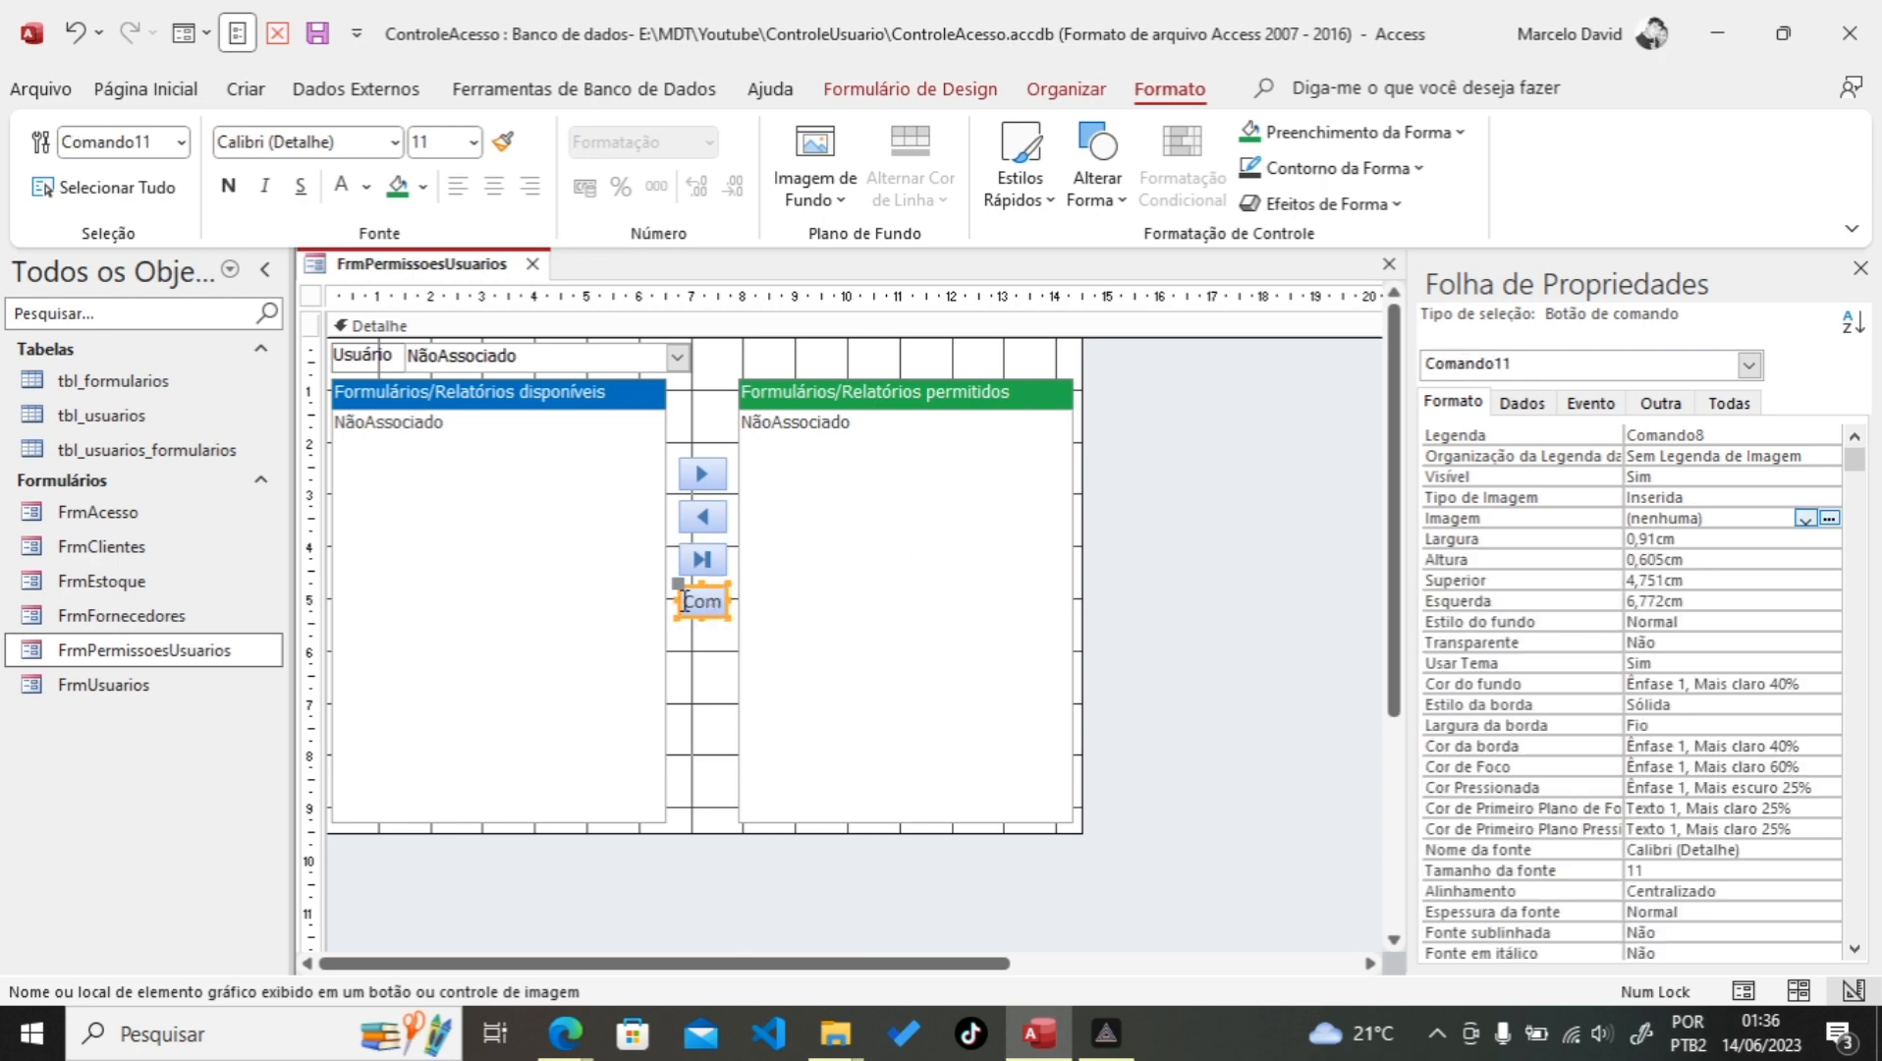
pyautogui.click(1660, 402)
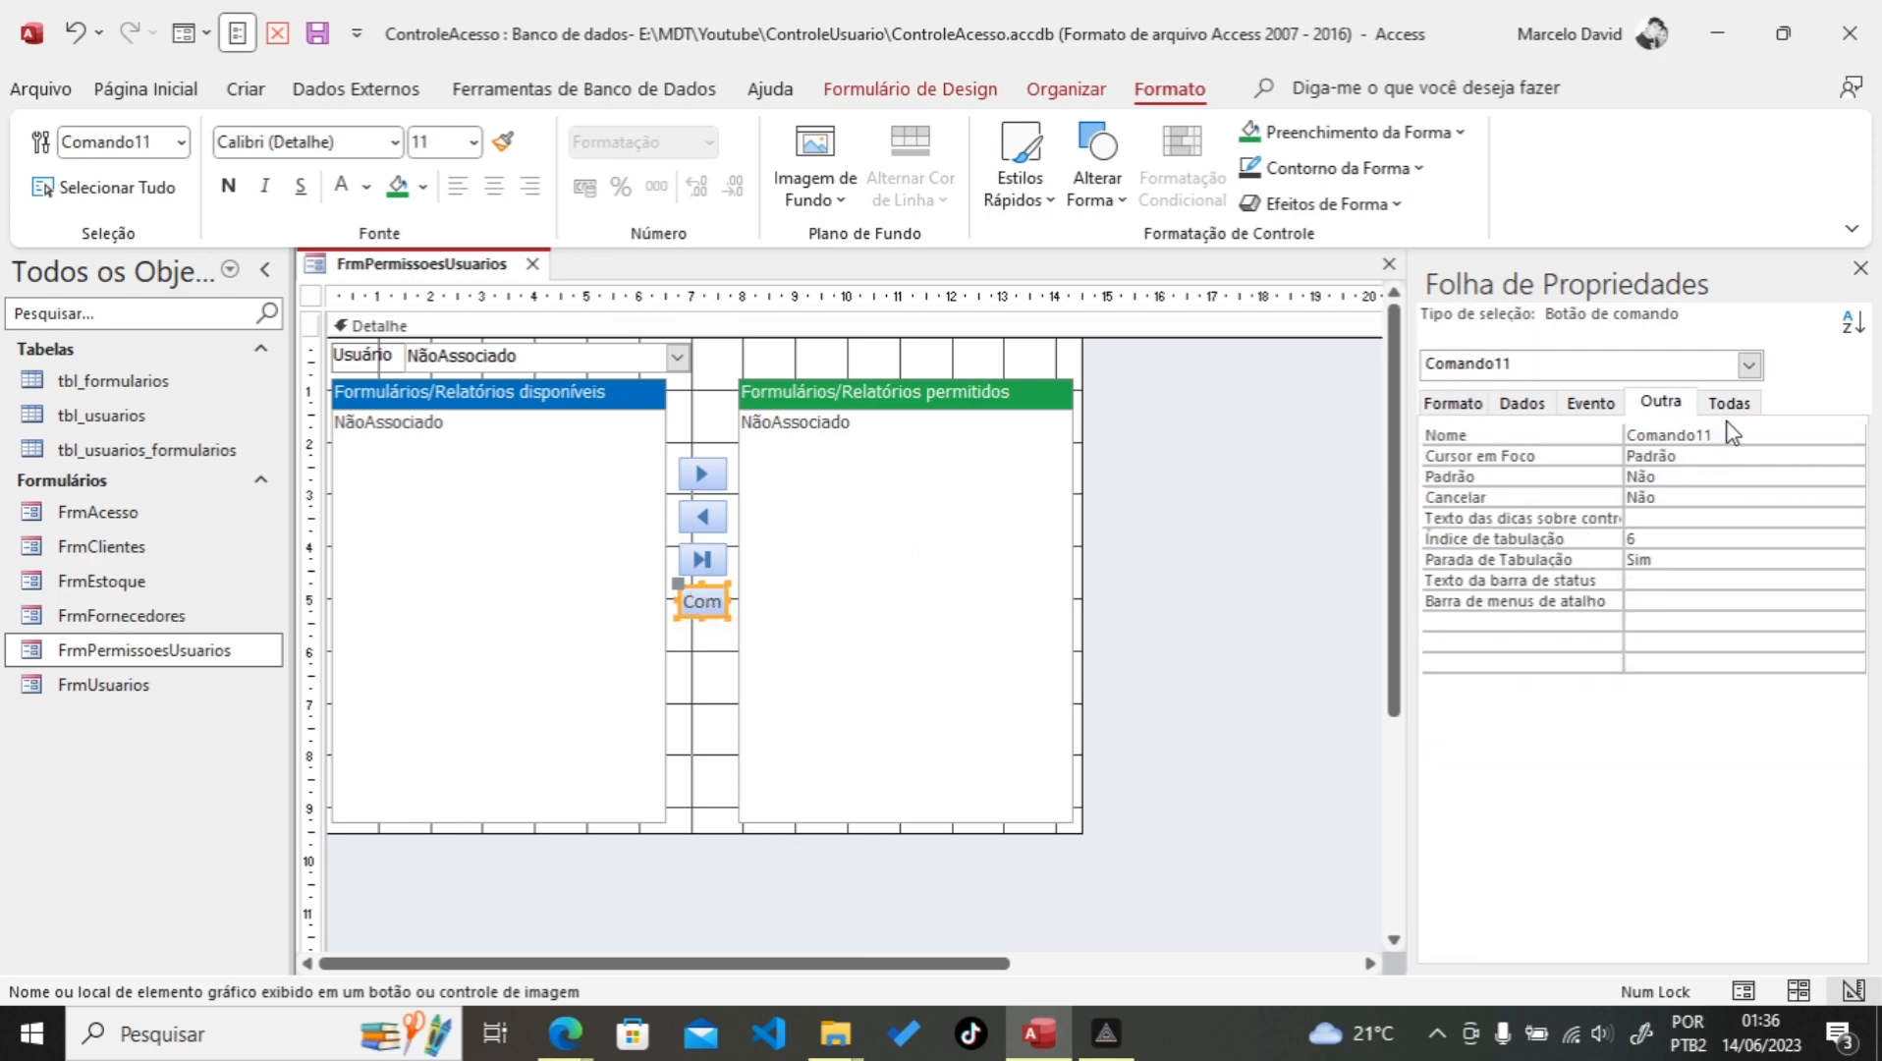
pyautogui.doubleClick(1704, 435)
pyautogui.write('BtnReTodos')
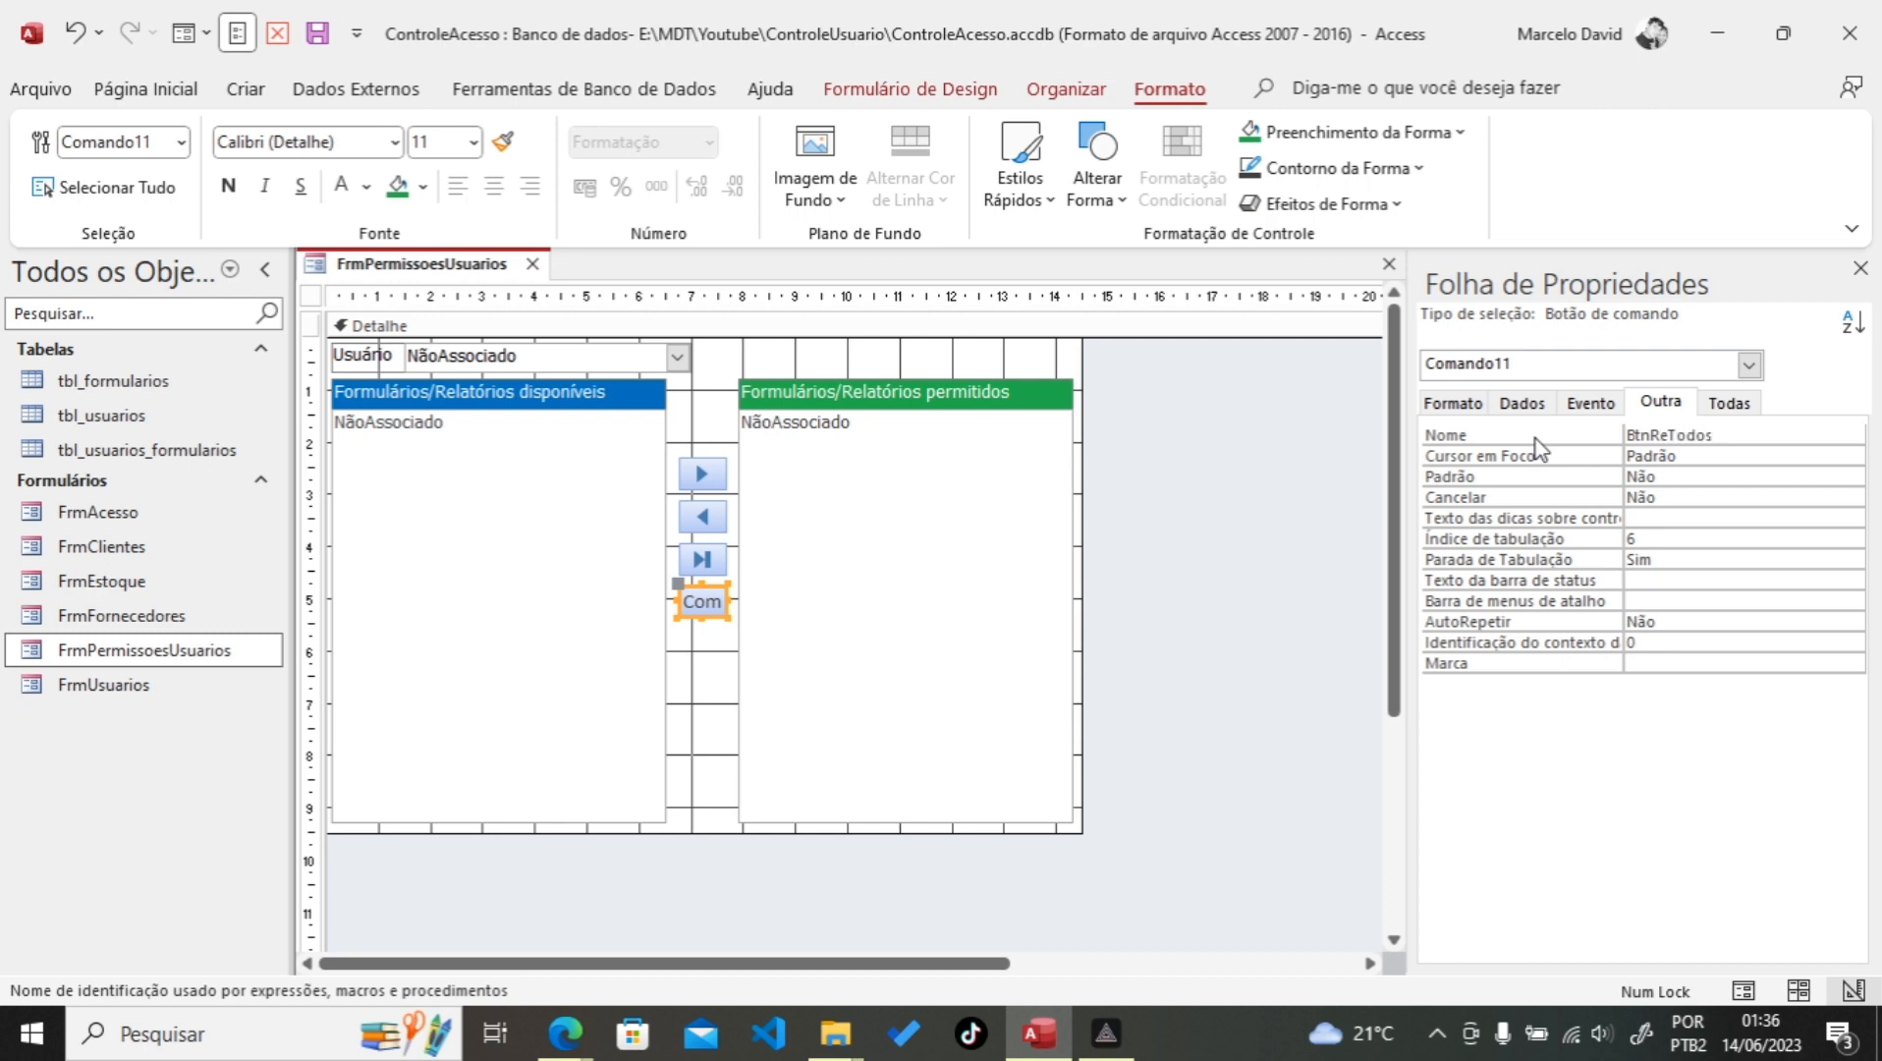
pyautogui.click(1453, 402)
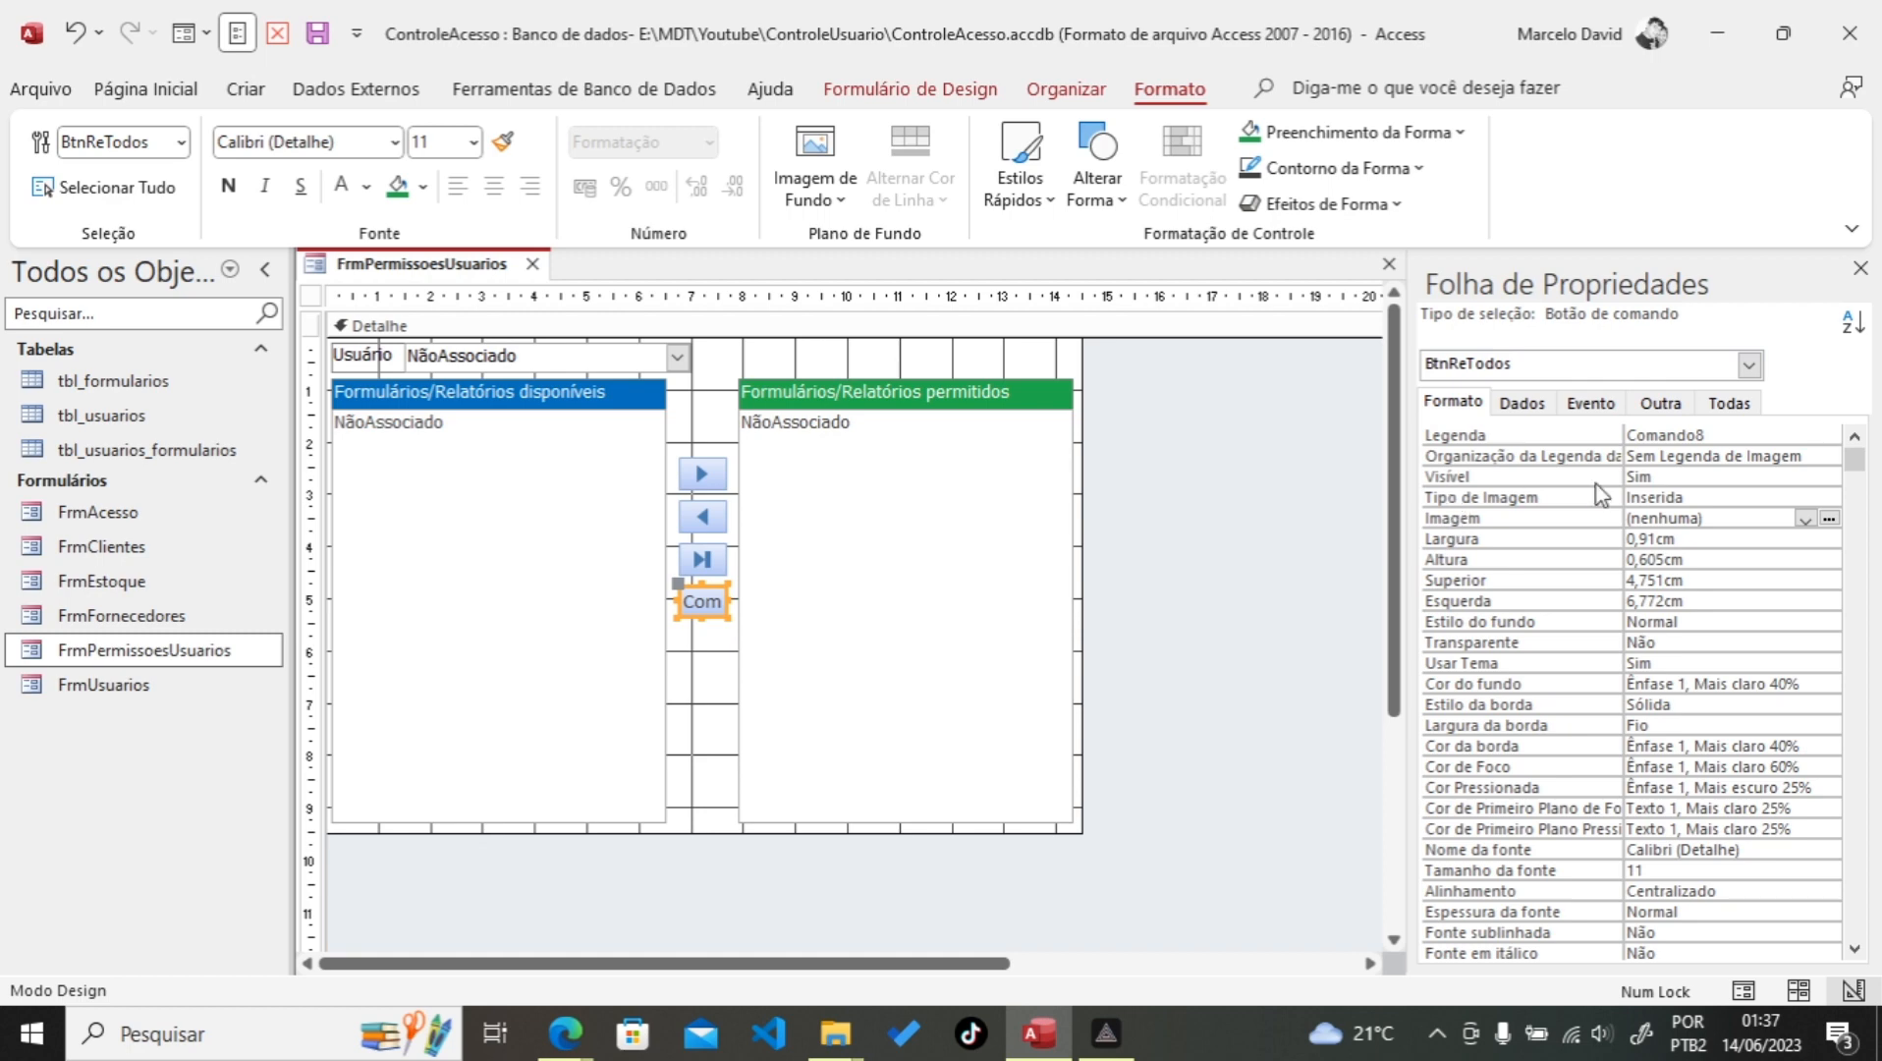
# Step: Give BtnReTodos the 'Ir para Primeira' image and save the form design
pyautogui.click(1829, 517)
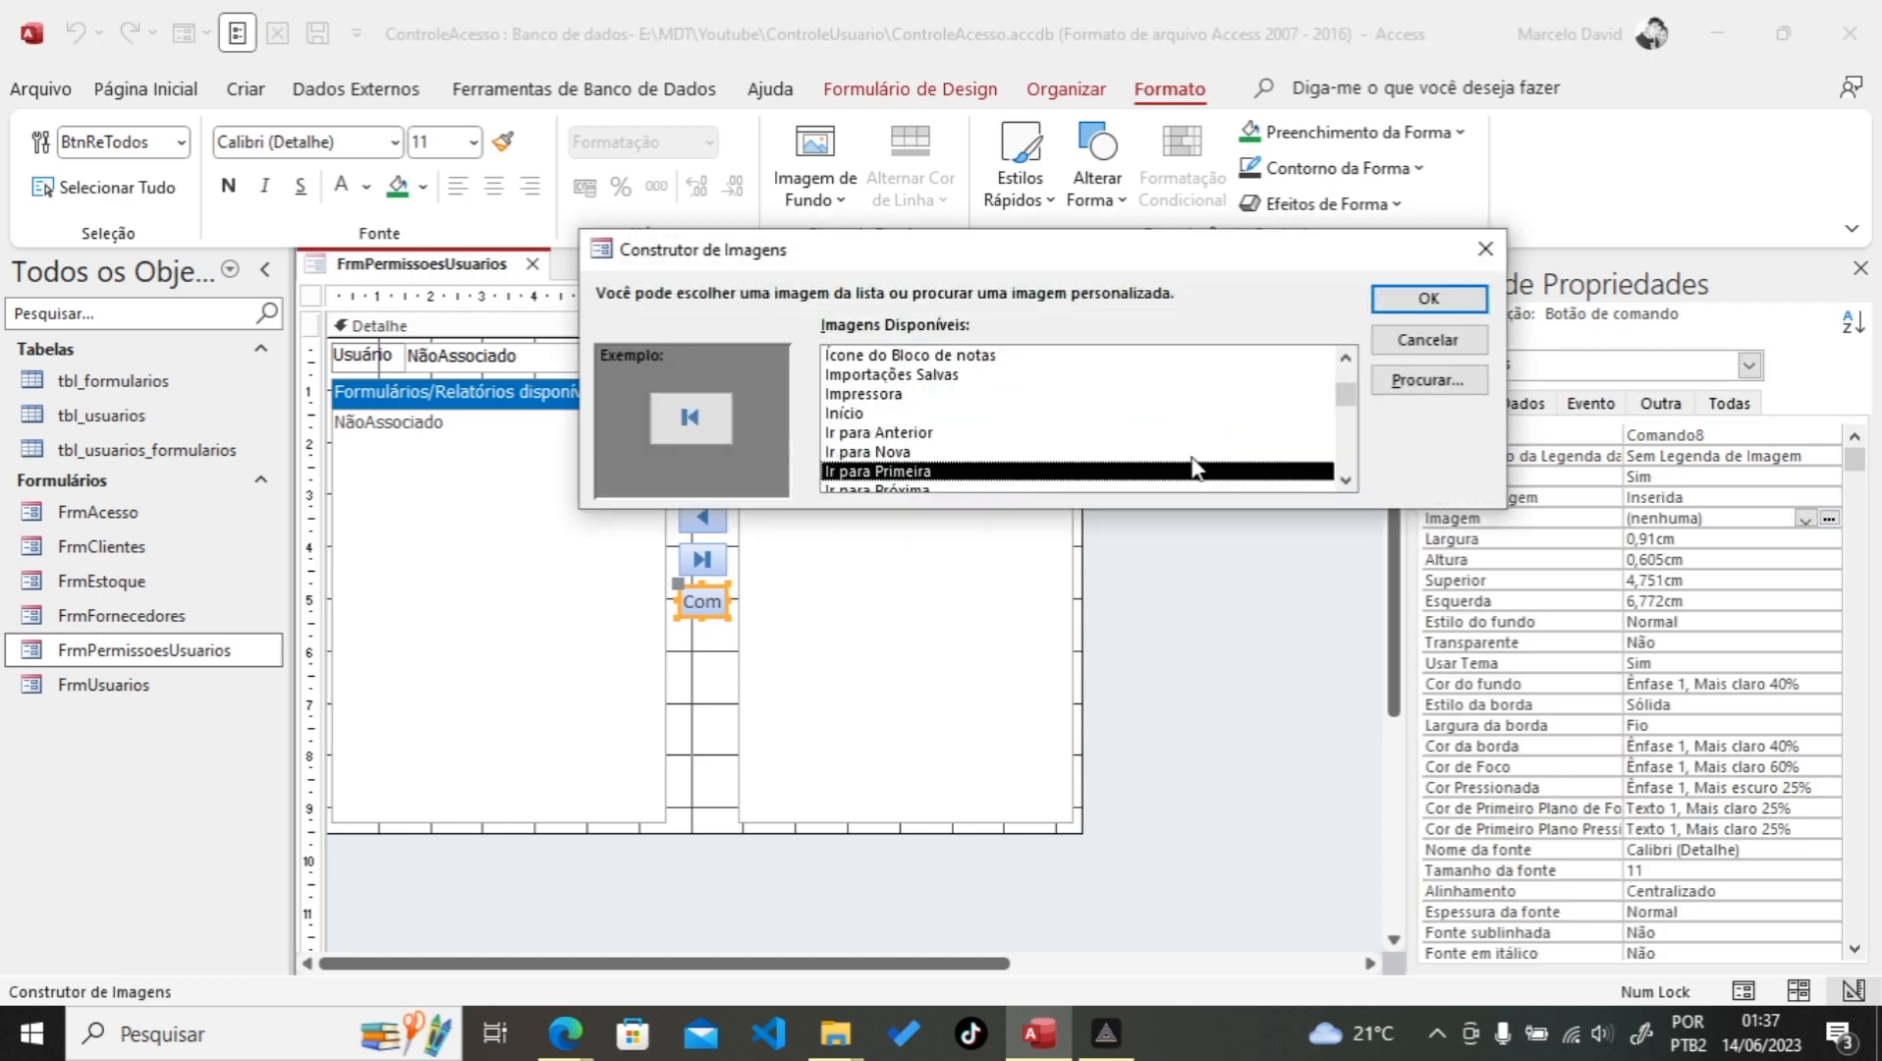
pyautogui.click(1432, 298)
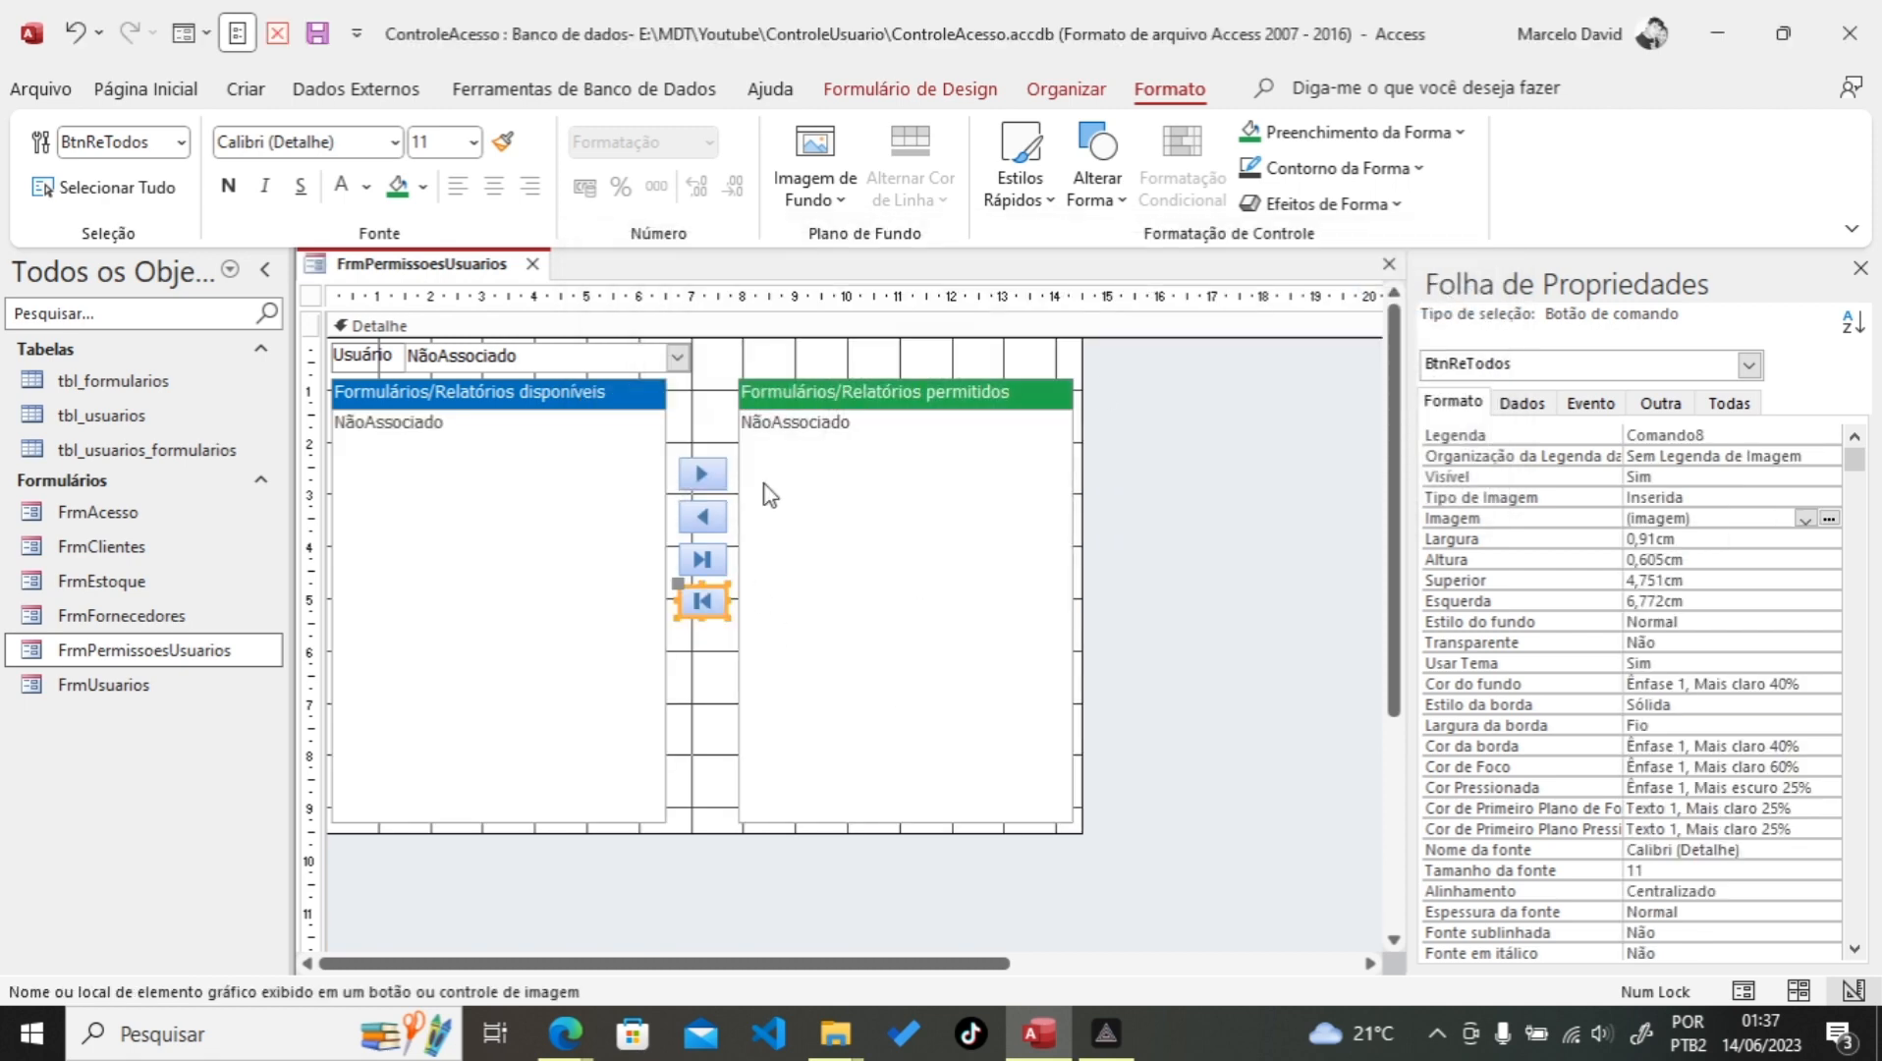
pyautogui.click(702, 404)
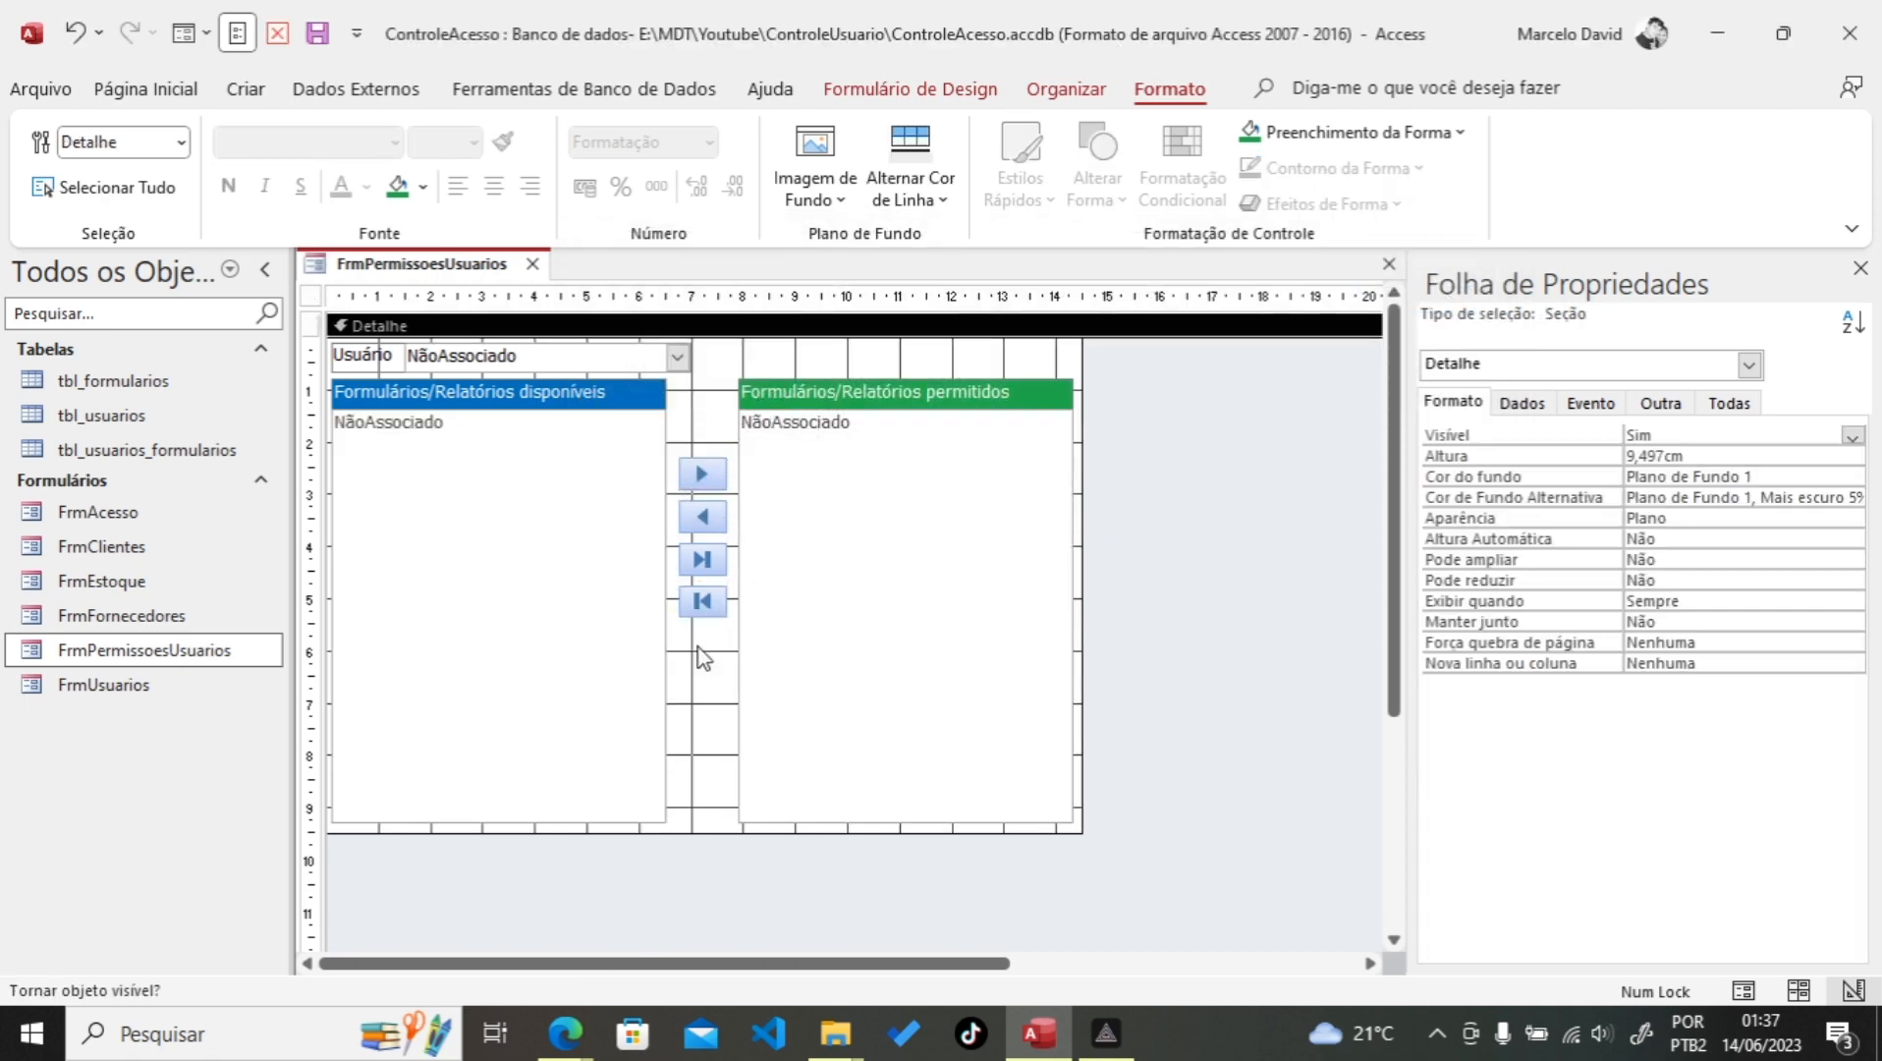
pyautogui.click(322, 39)
# Step: Run the form in Form view and choose the first user in the Usuário combo
pyautogui.click(182, 33)
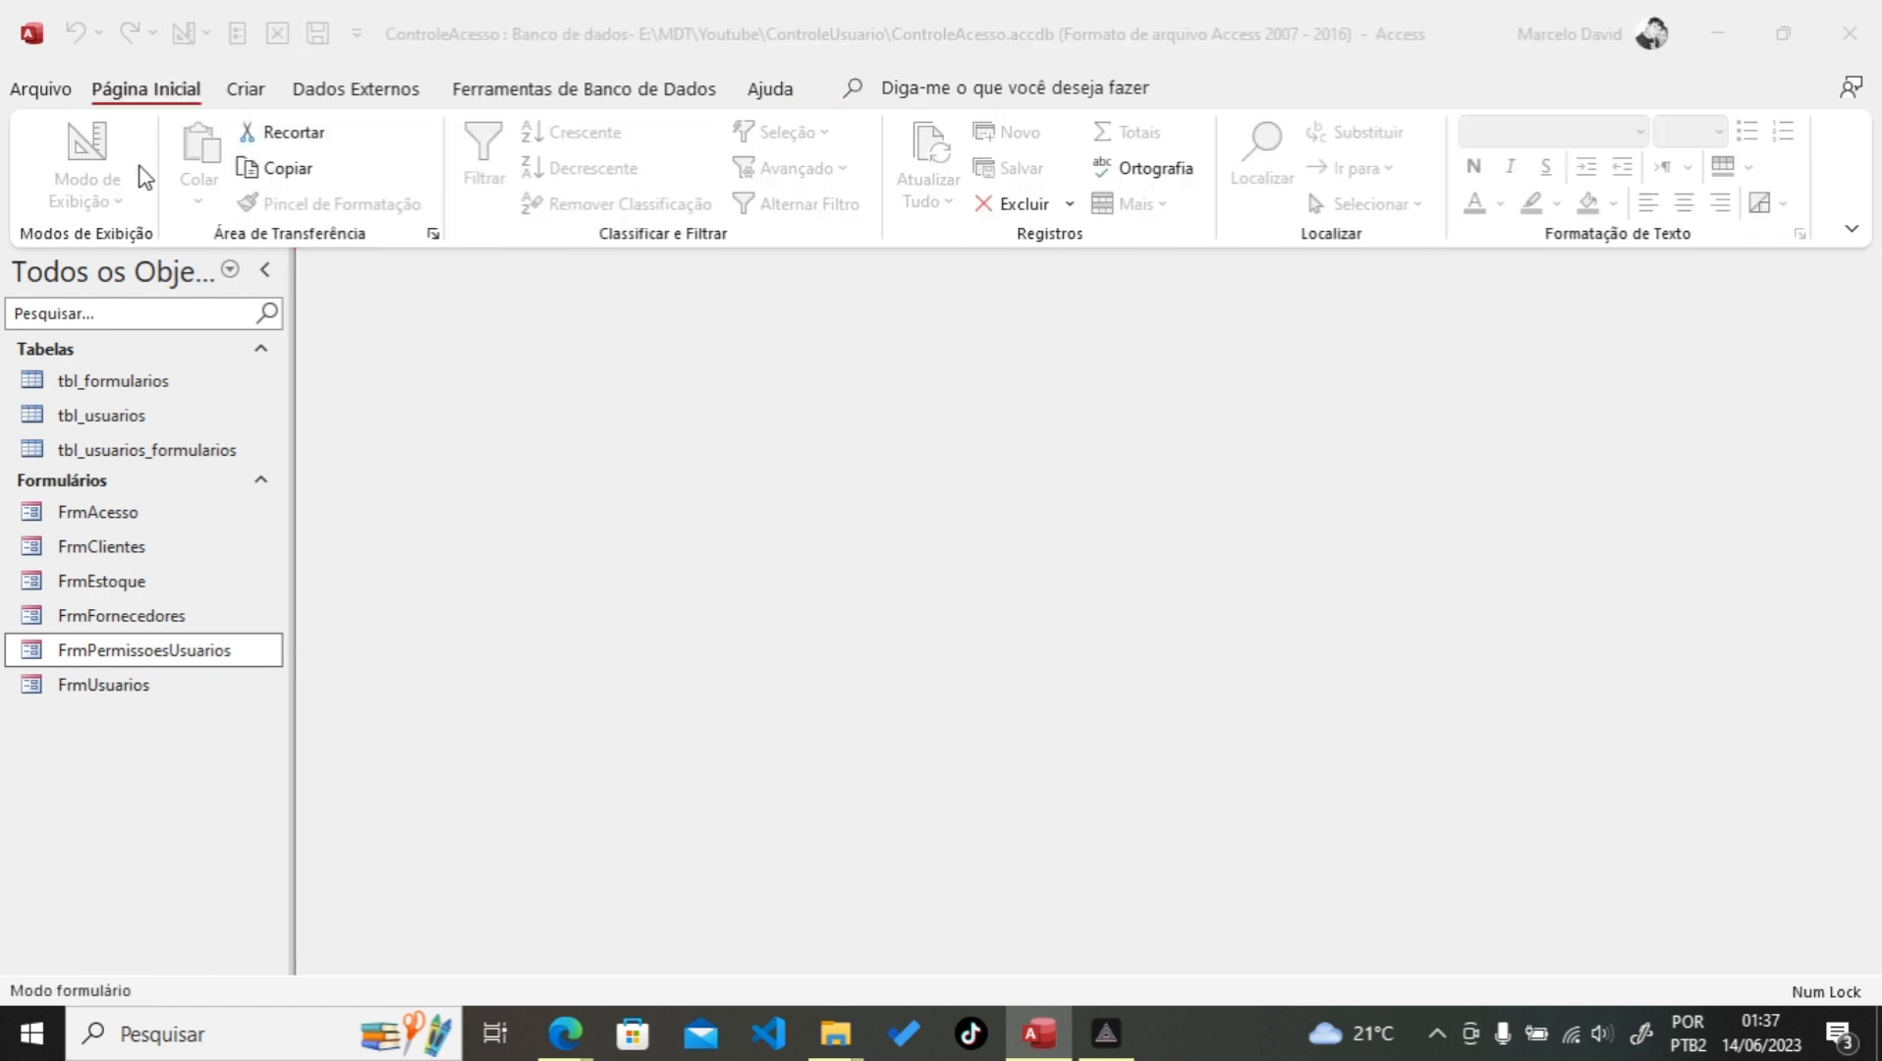
pyautogui.moveTo(607, 313); pyautogui.dragTo(799, 180)
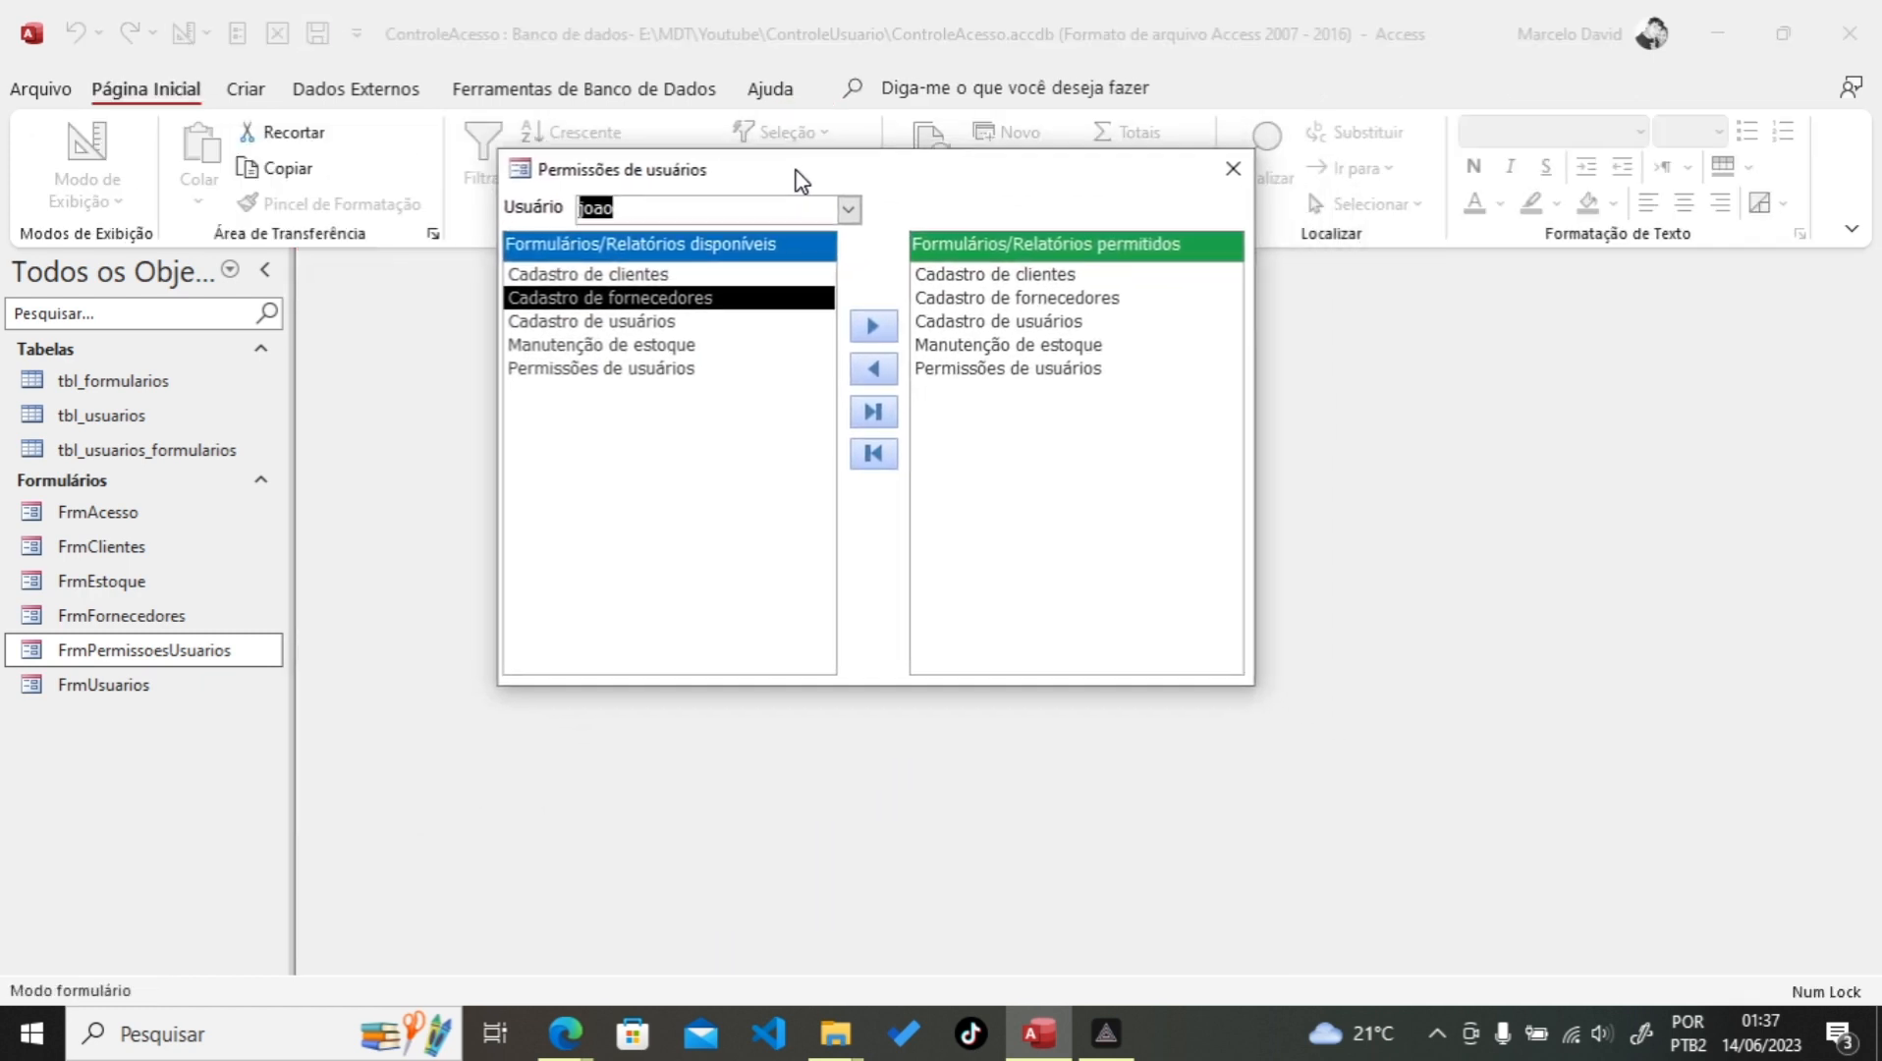
pyautogui.click(847, 209)
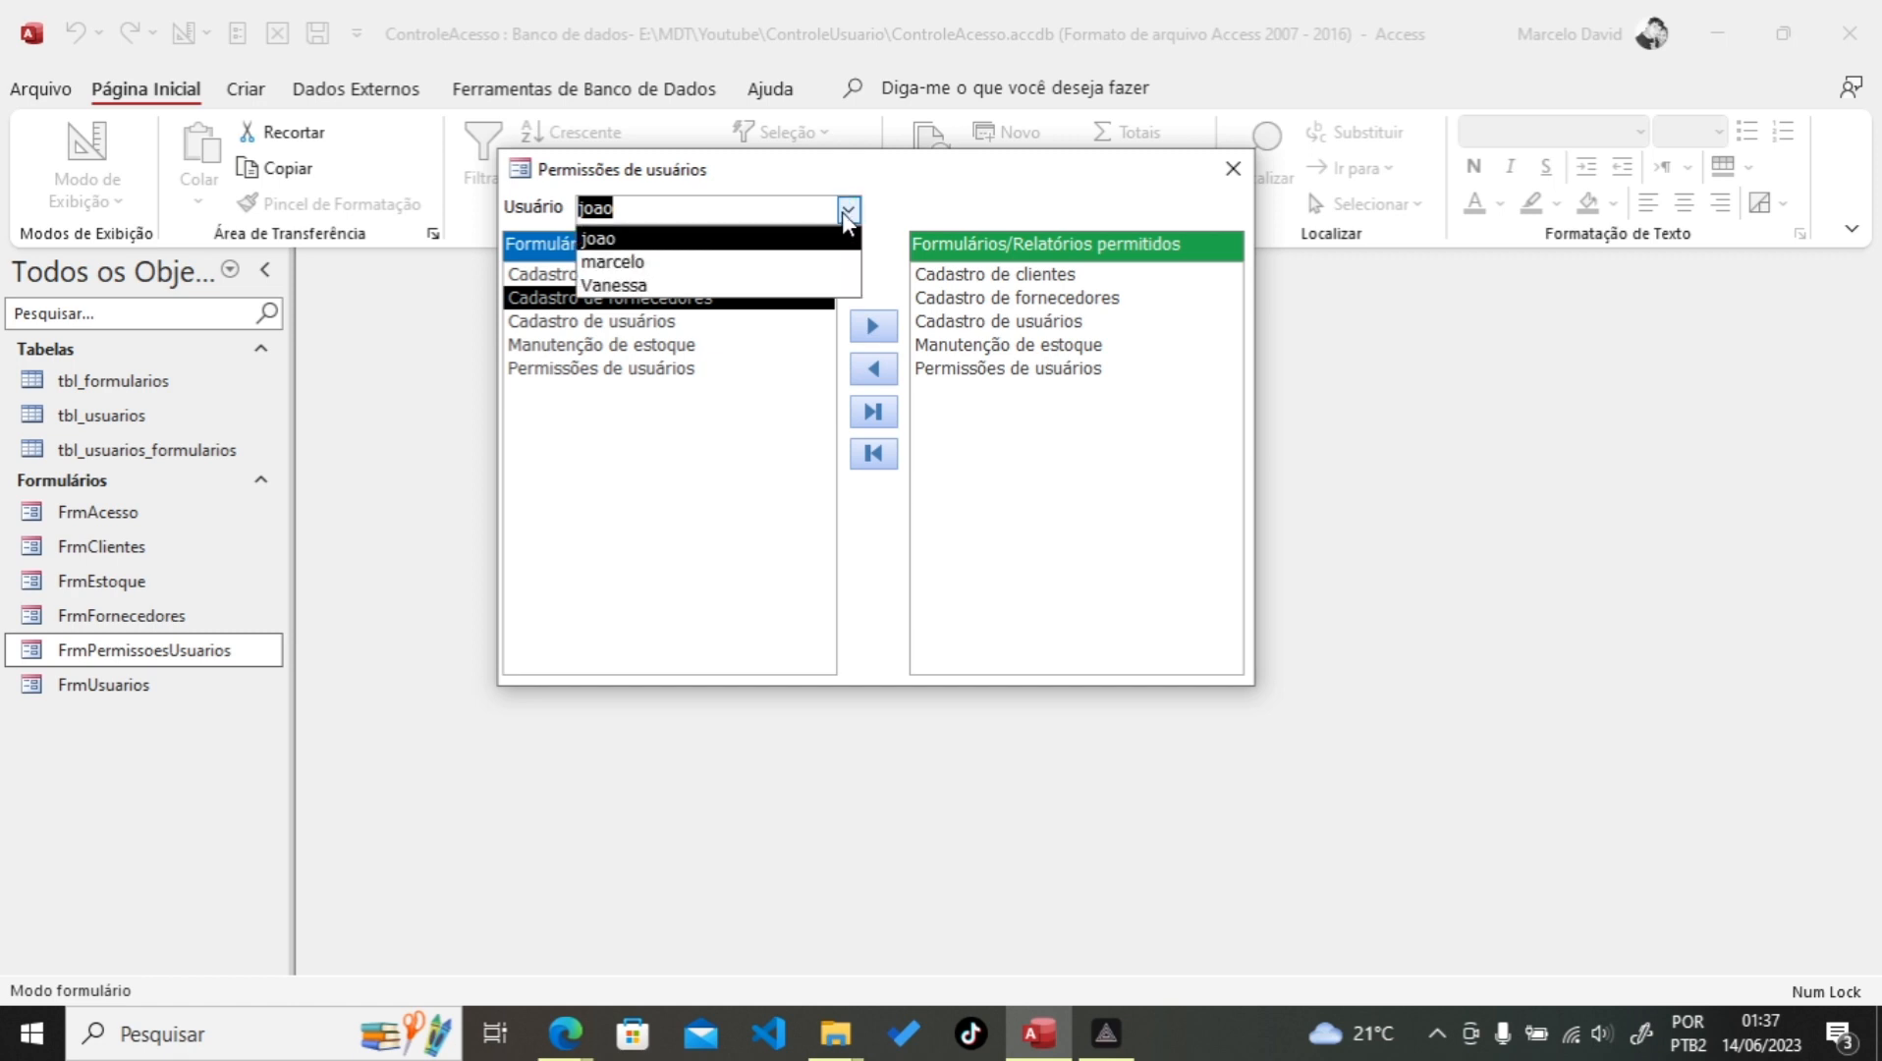
pyautogui.click(641, 239)
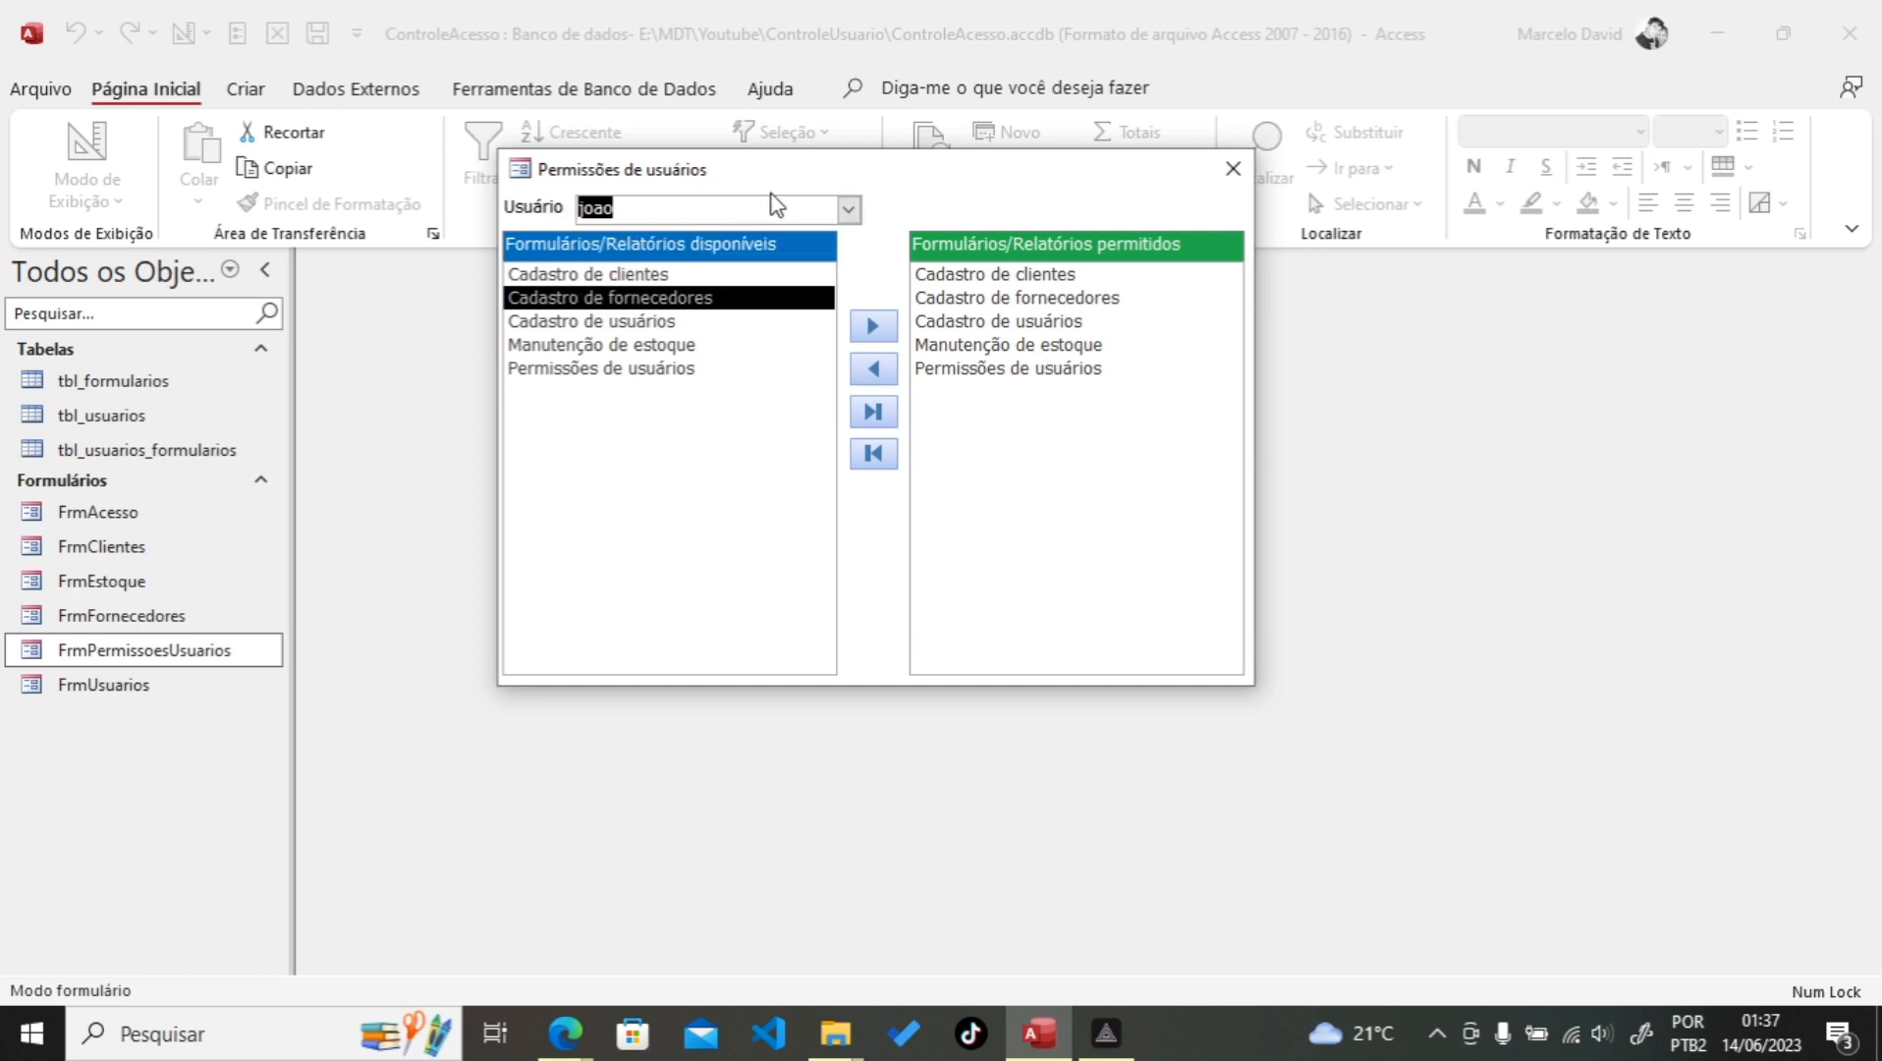
# Step: Select Cadastro de clientes and Cadastro de fornecedores in the available list and test granting
pyautogui.click(713, 317)
pyautogui.click(603, 353)
pyautogui.click(592, 289)
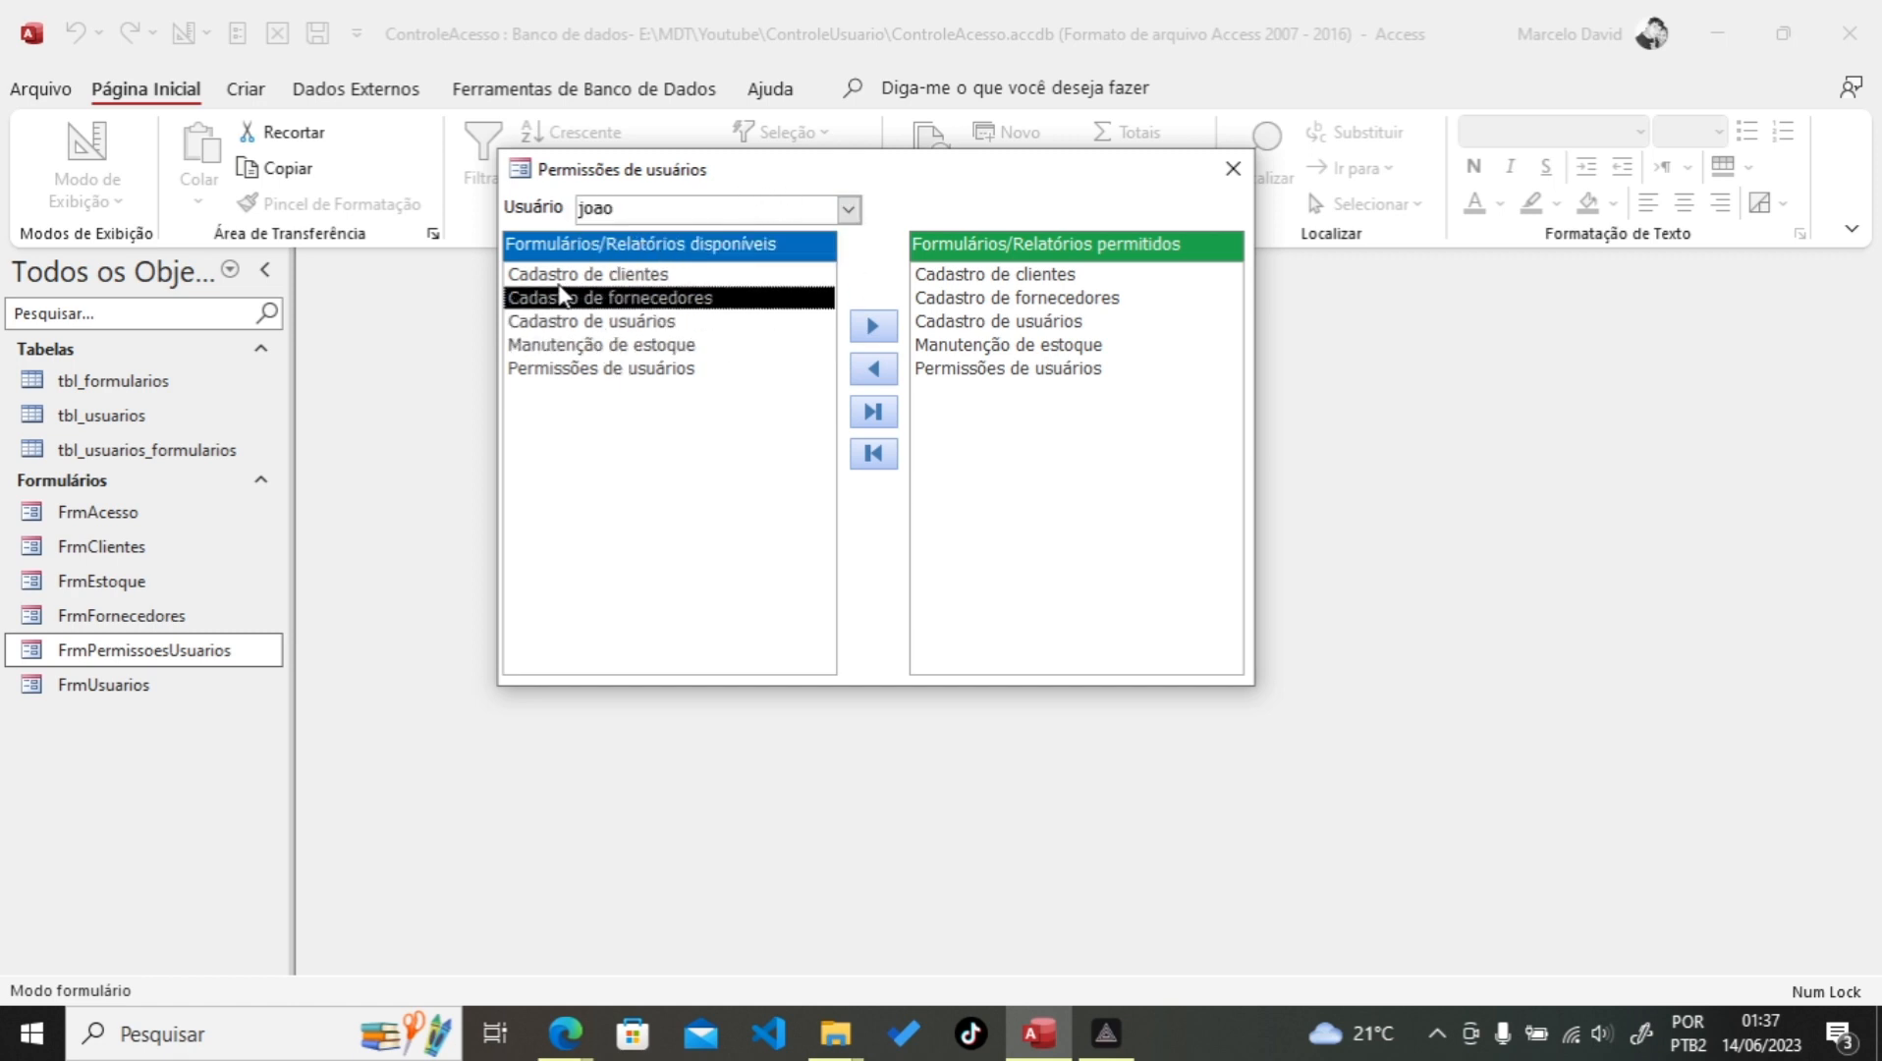
pyautogui.click(601, 275)
pyautogui.click(591, 298)
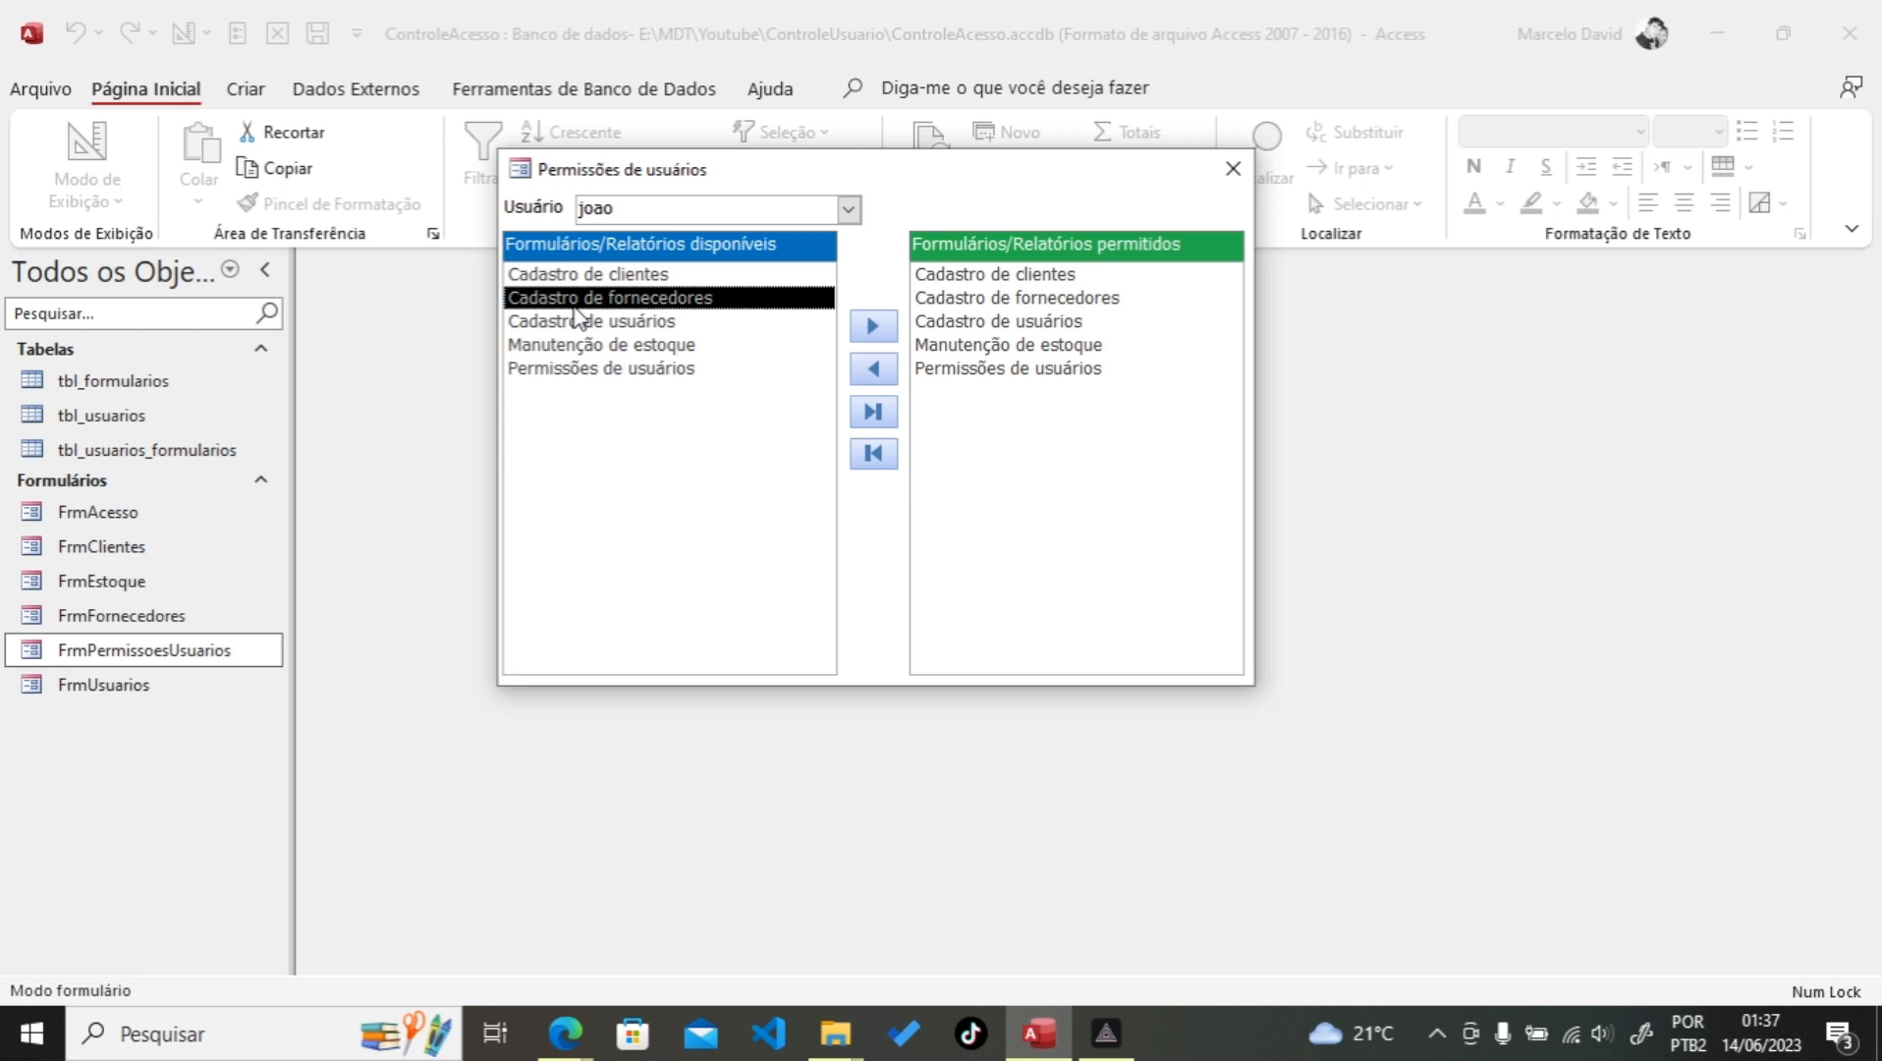
pyautogui.click(881, 333)
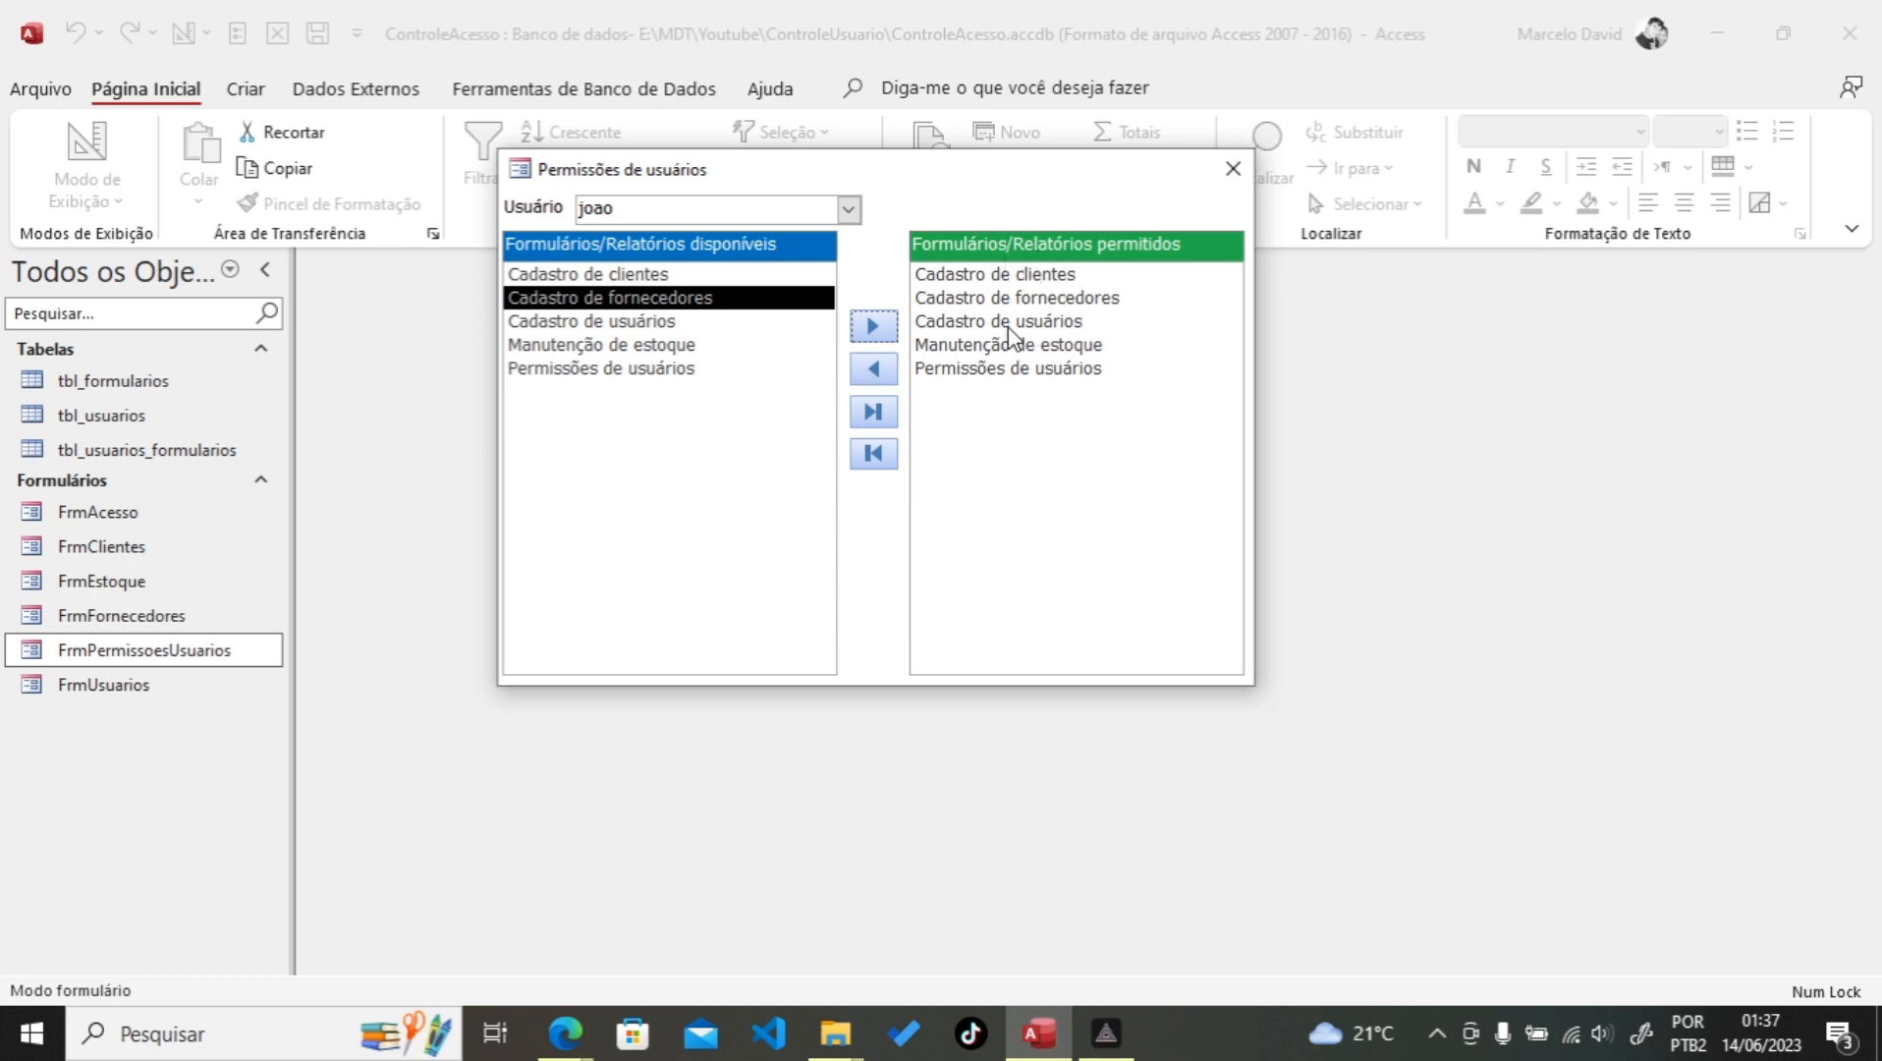
# Step: Select forms in the permitted list and test the remove-all button
pyautogui.click(1009, 298)
pyautogui.click(1004, 368)
pyautogui.click(986, 276)
pyautogui.click(976, 322)
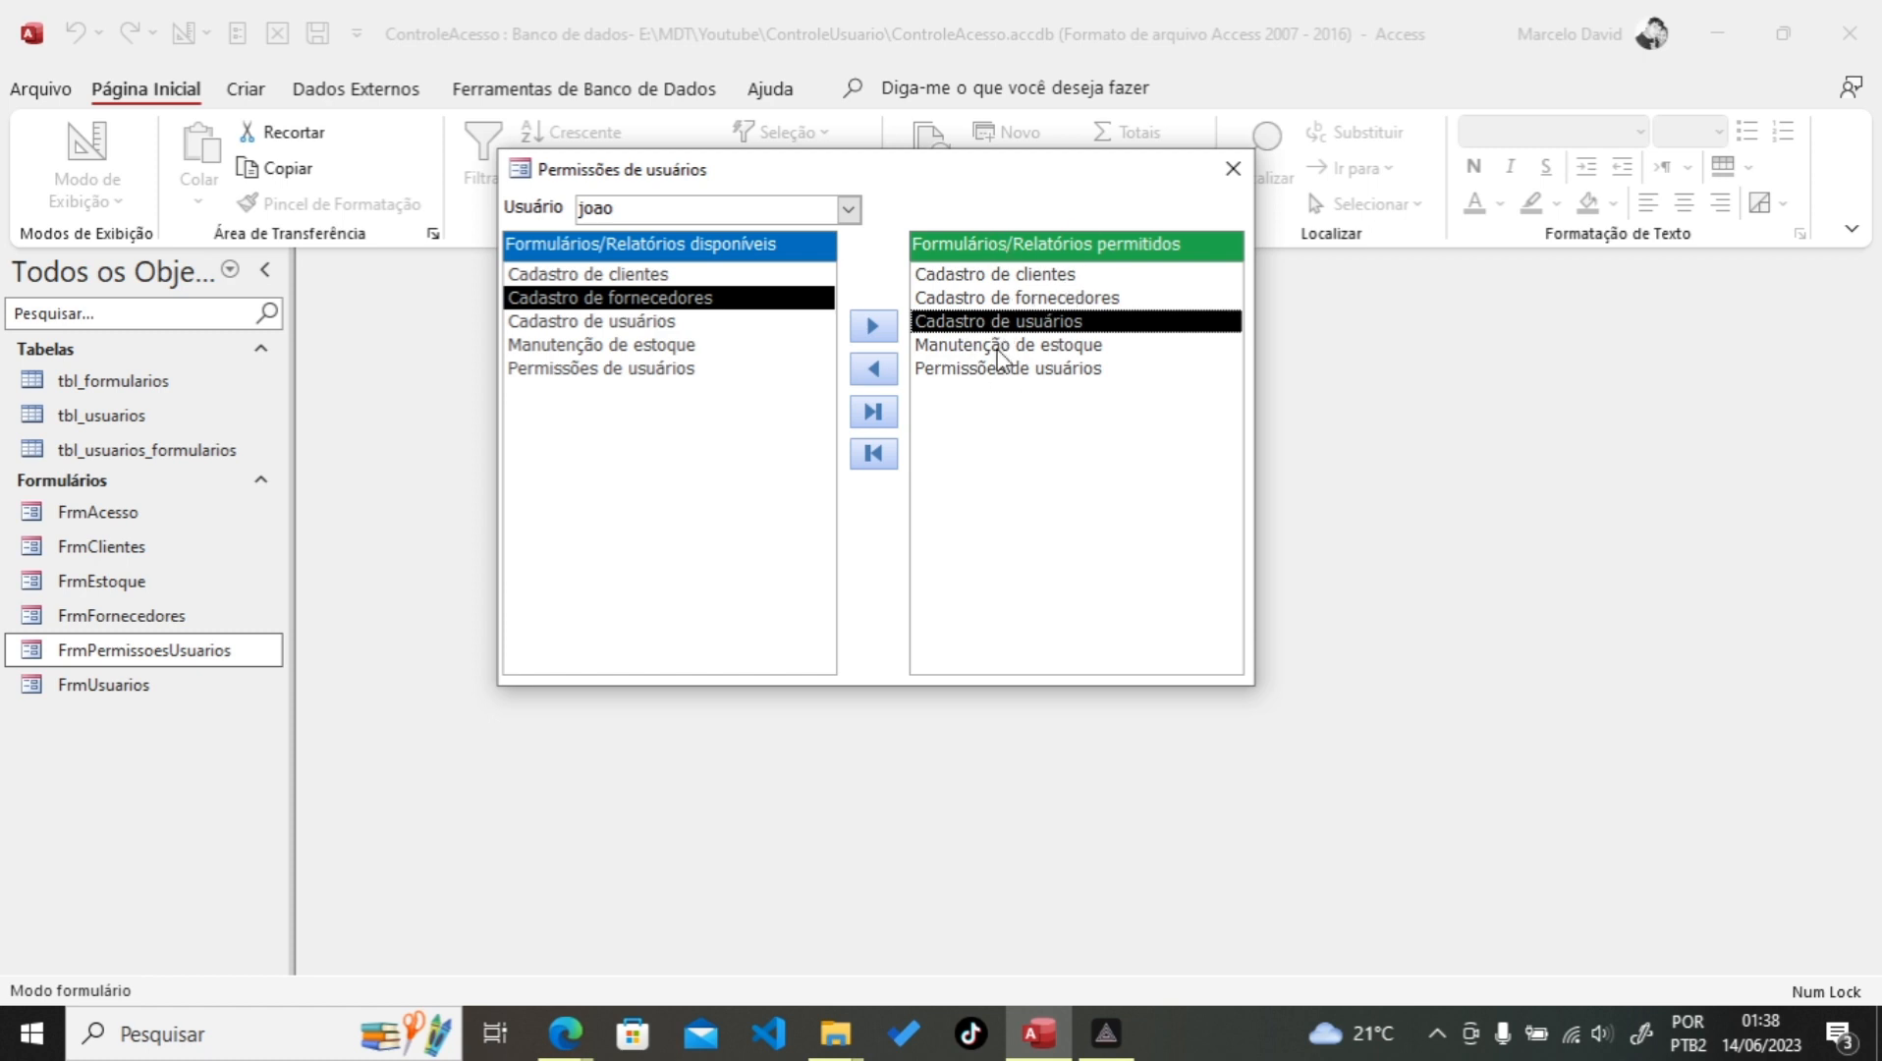
pyautogui.click(627, 212)
pyautogui.click(1041, 370)
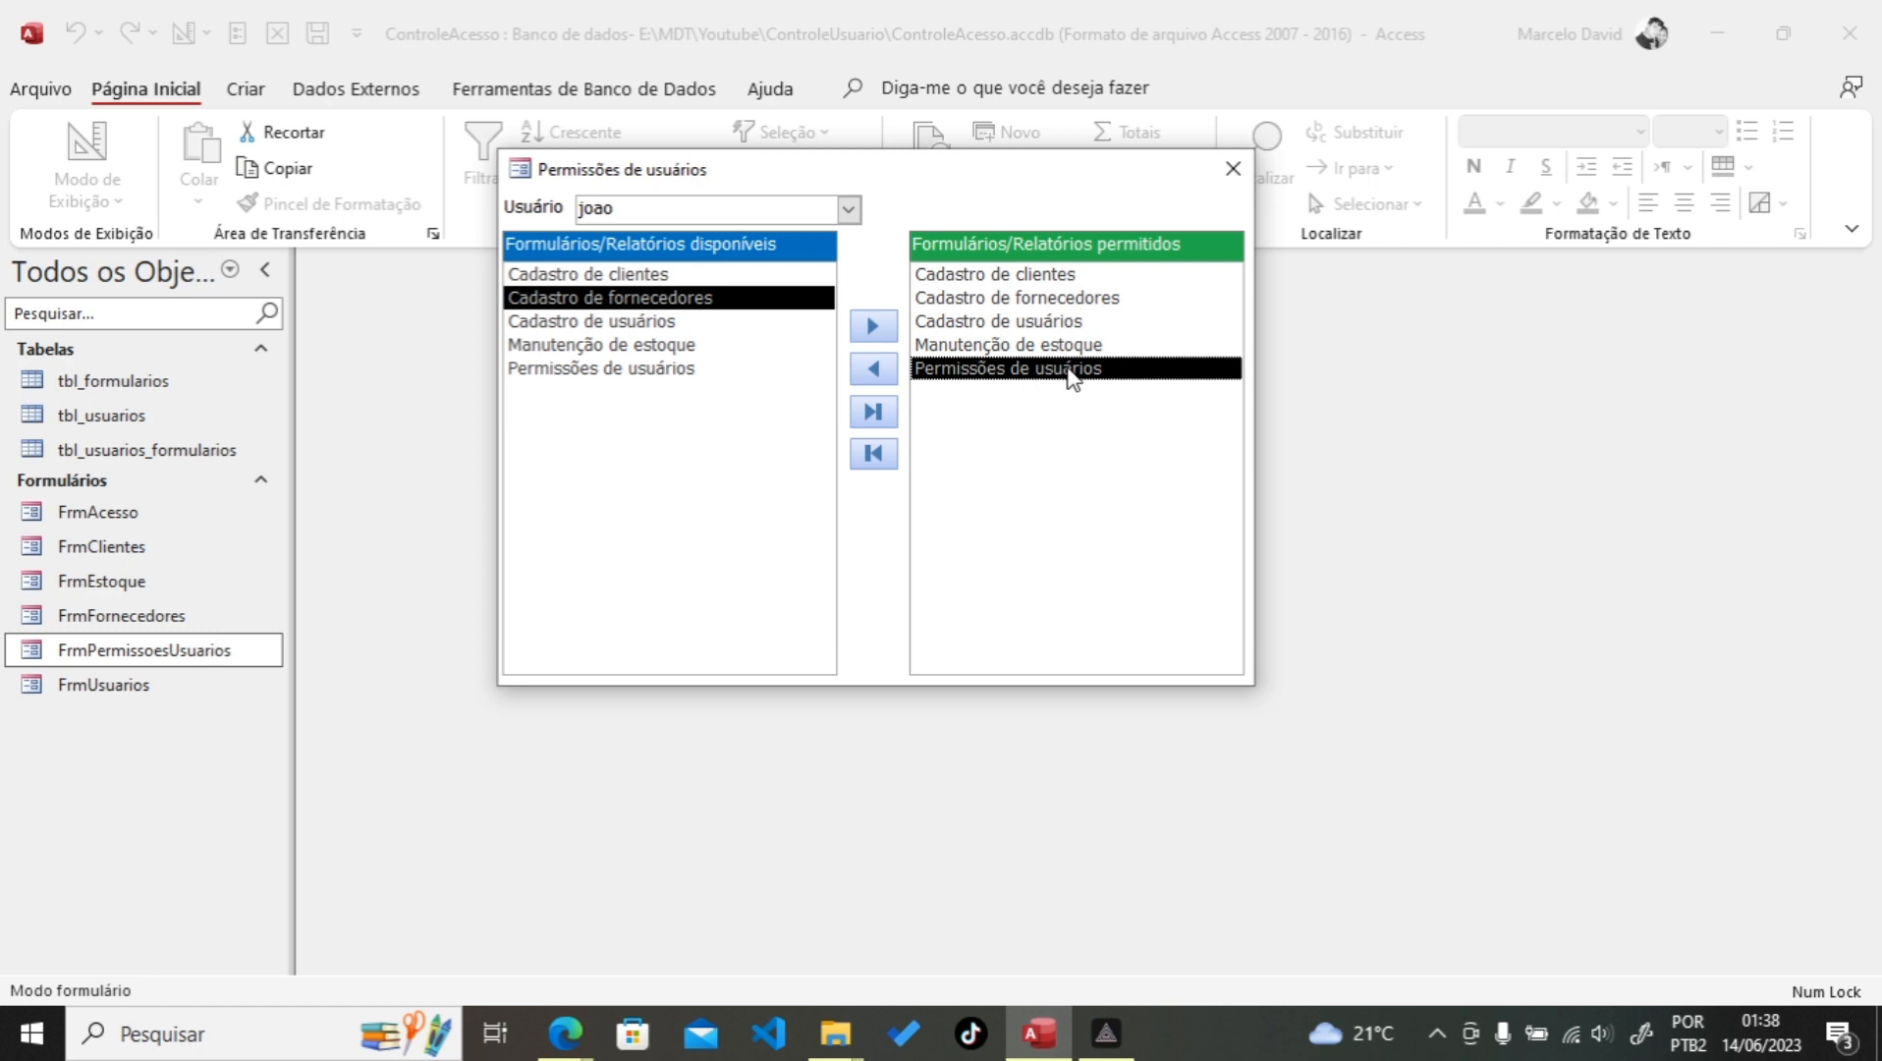
pyautogui.click(1022, 283)
pyautogui.click(873, 454)
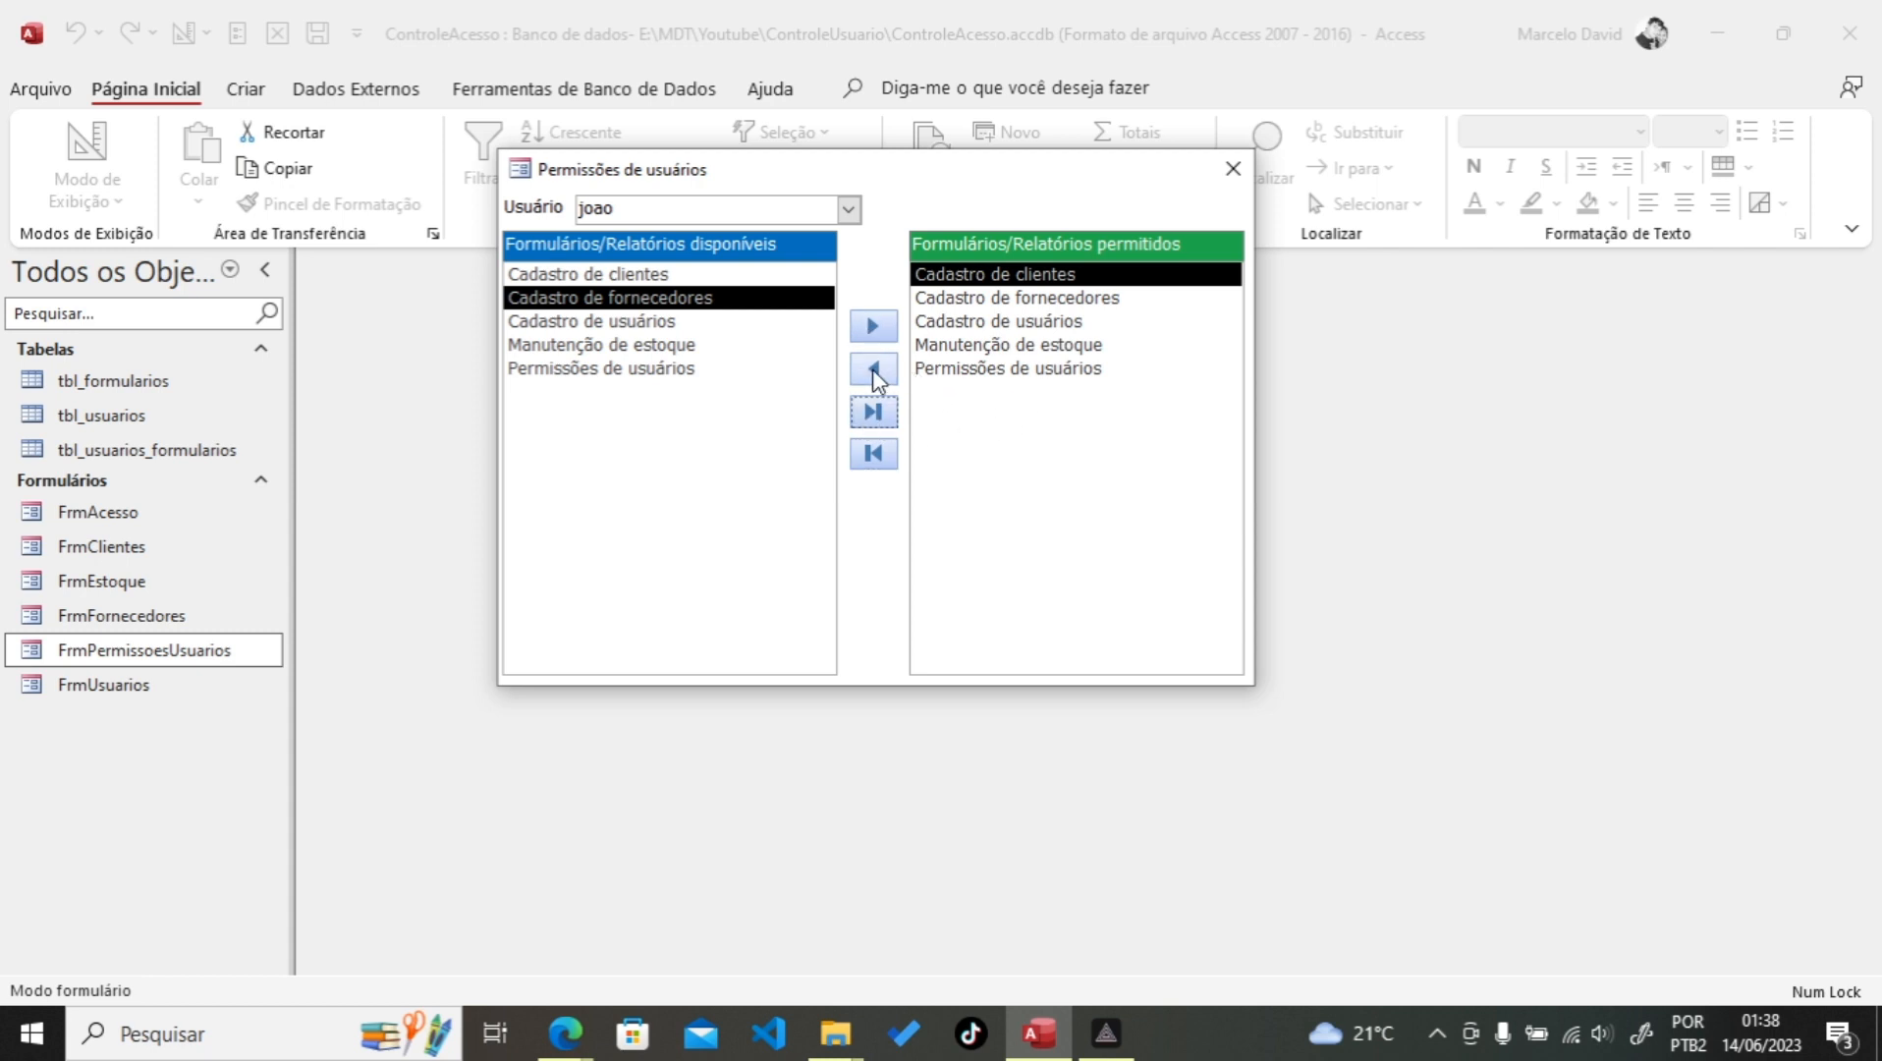
# Step: Test removing Permissões de usuários and granting Cadastro de usuários to the user
pyautogui.click(1044, 372)
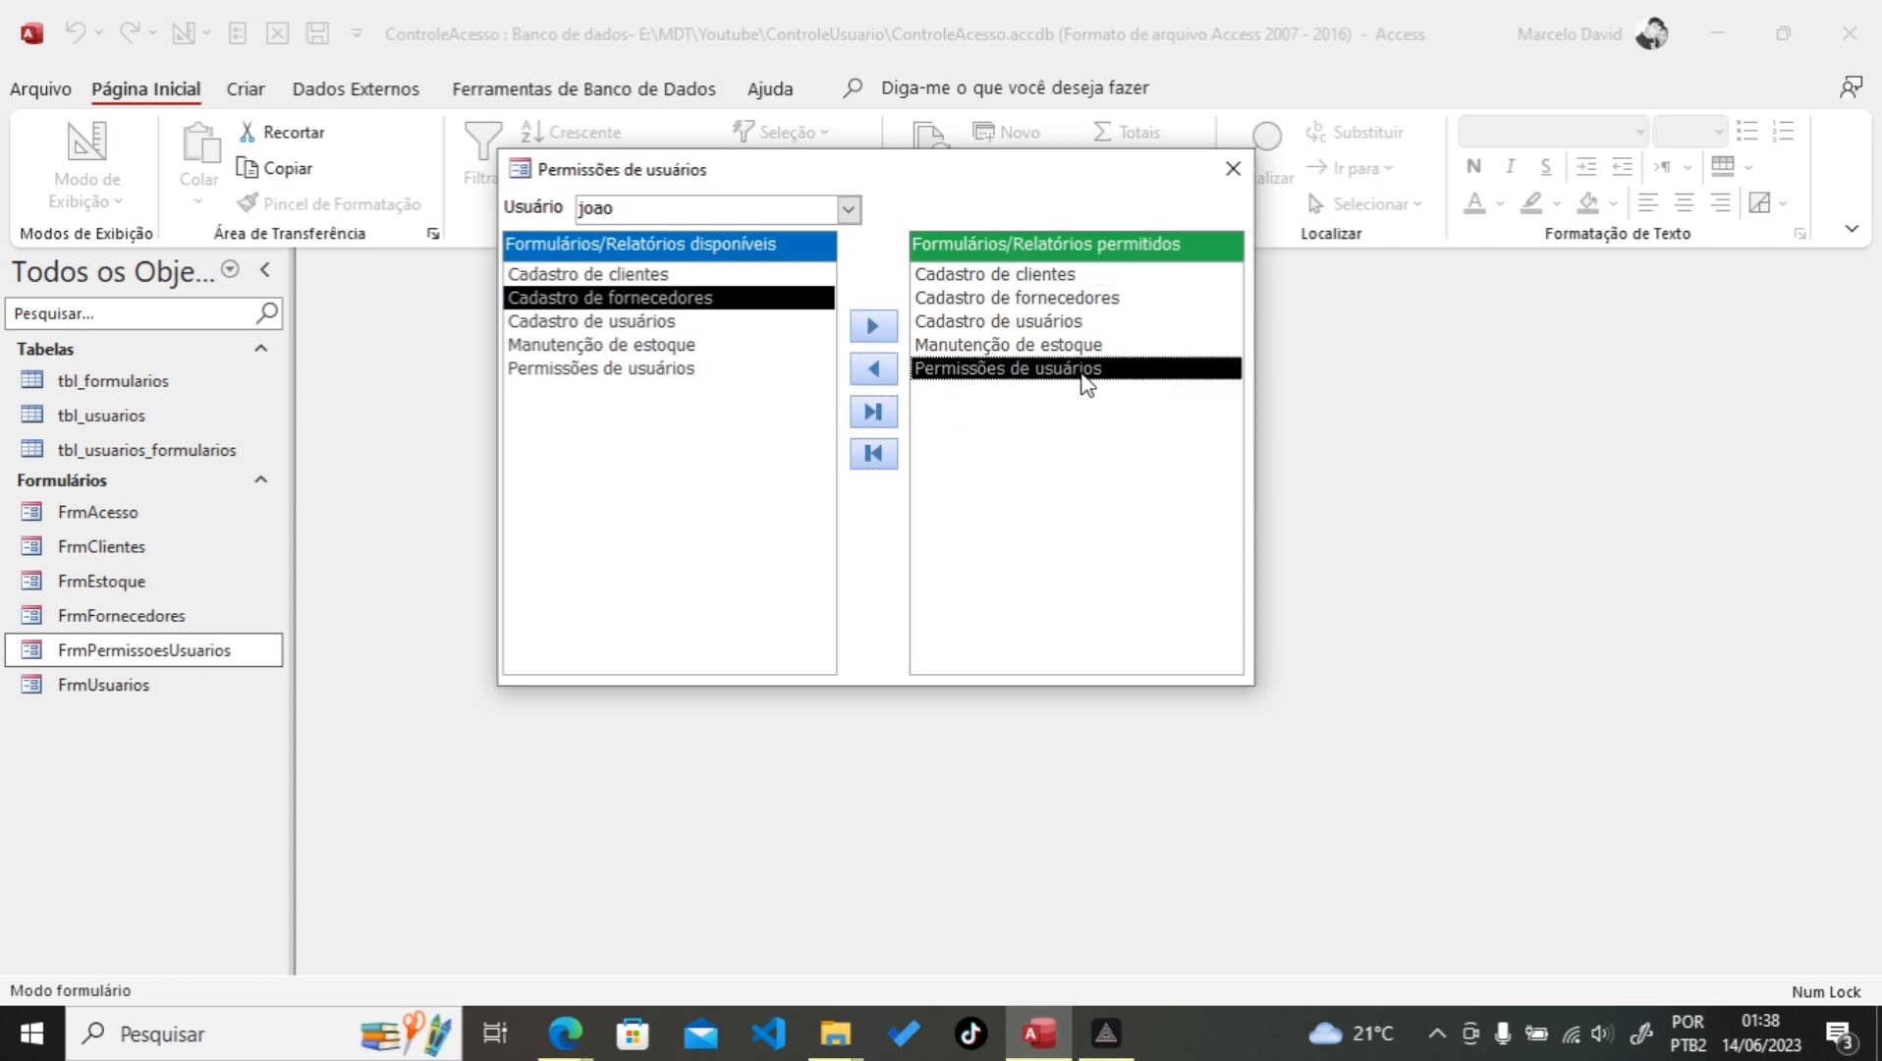
pyautogui.click(873, 369)
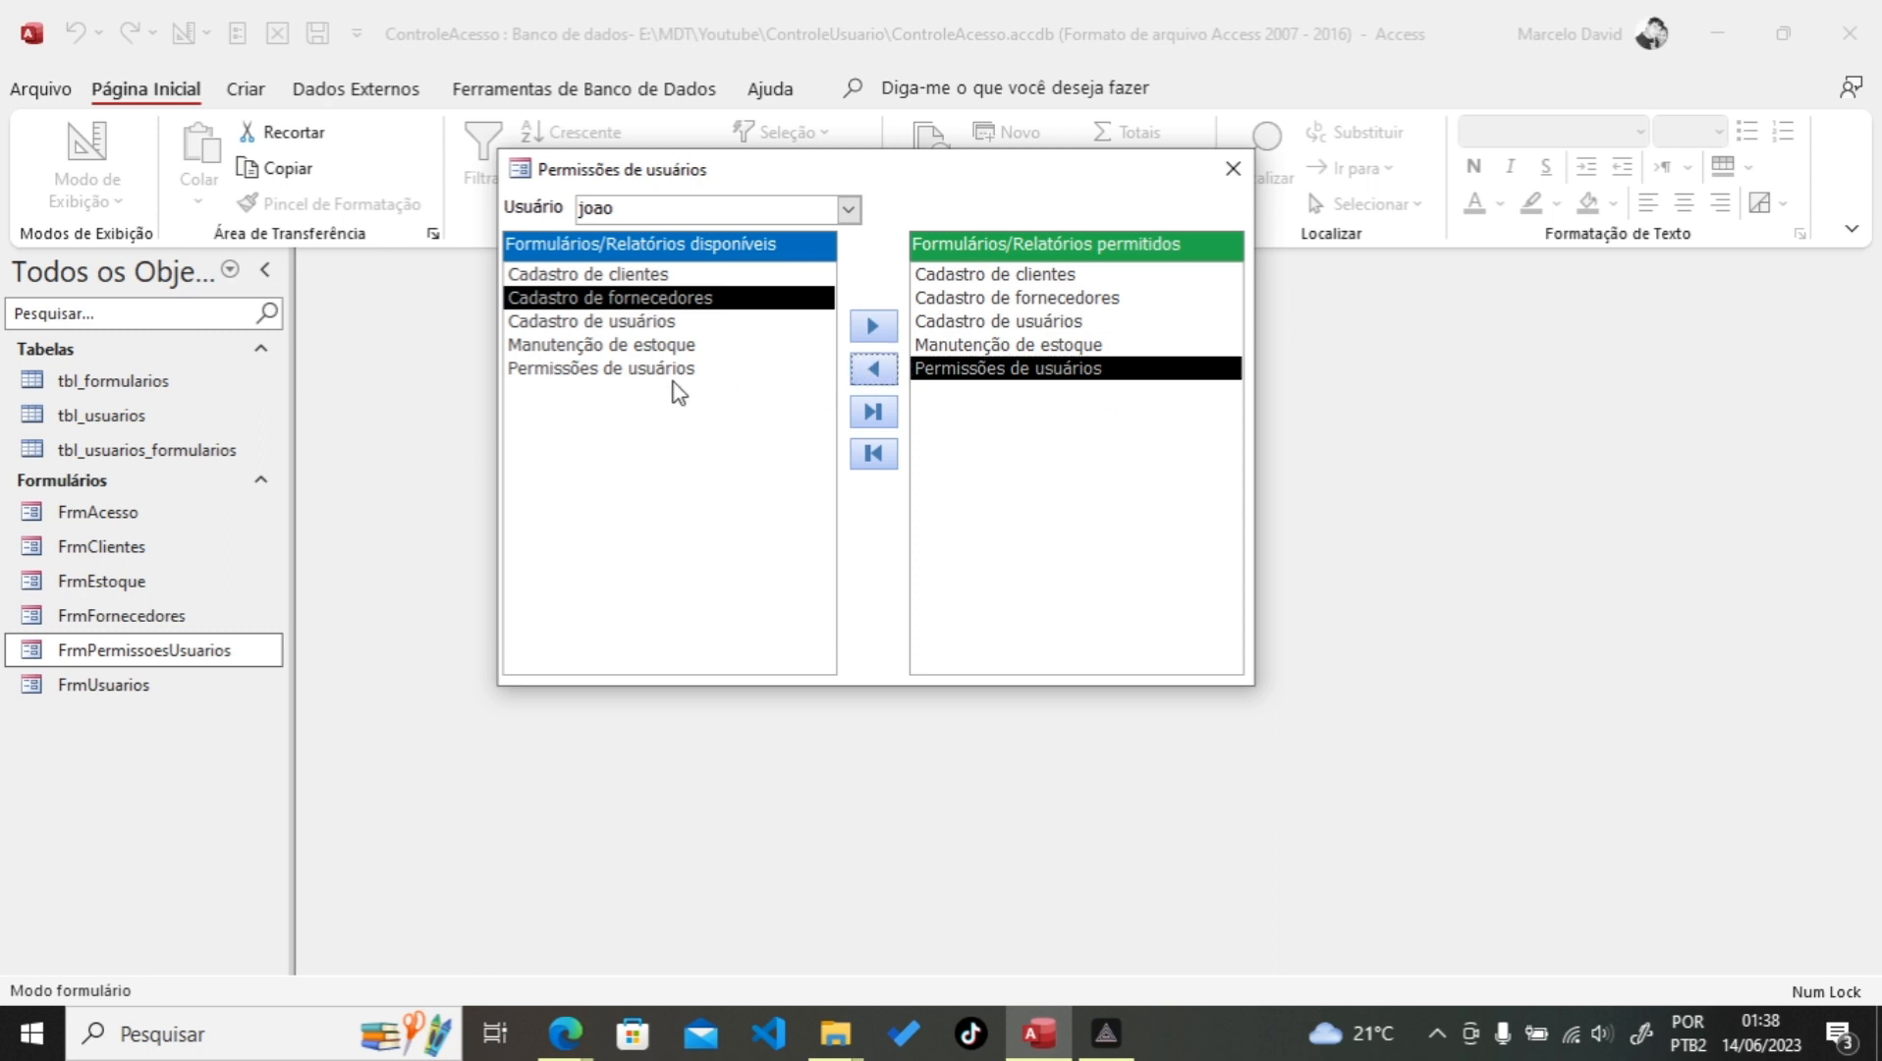
pyautogui.click(623, 316)
pyautogui.click(875, 329)
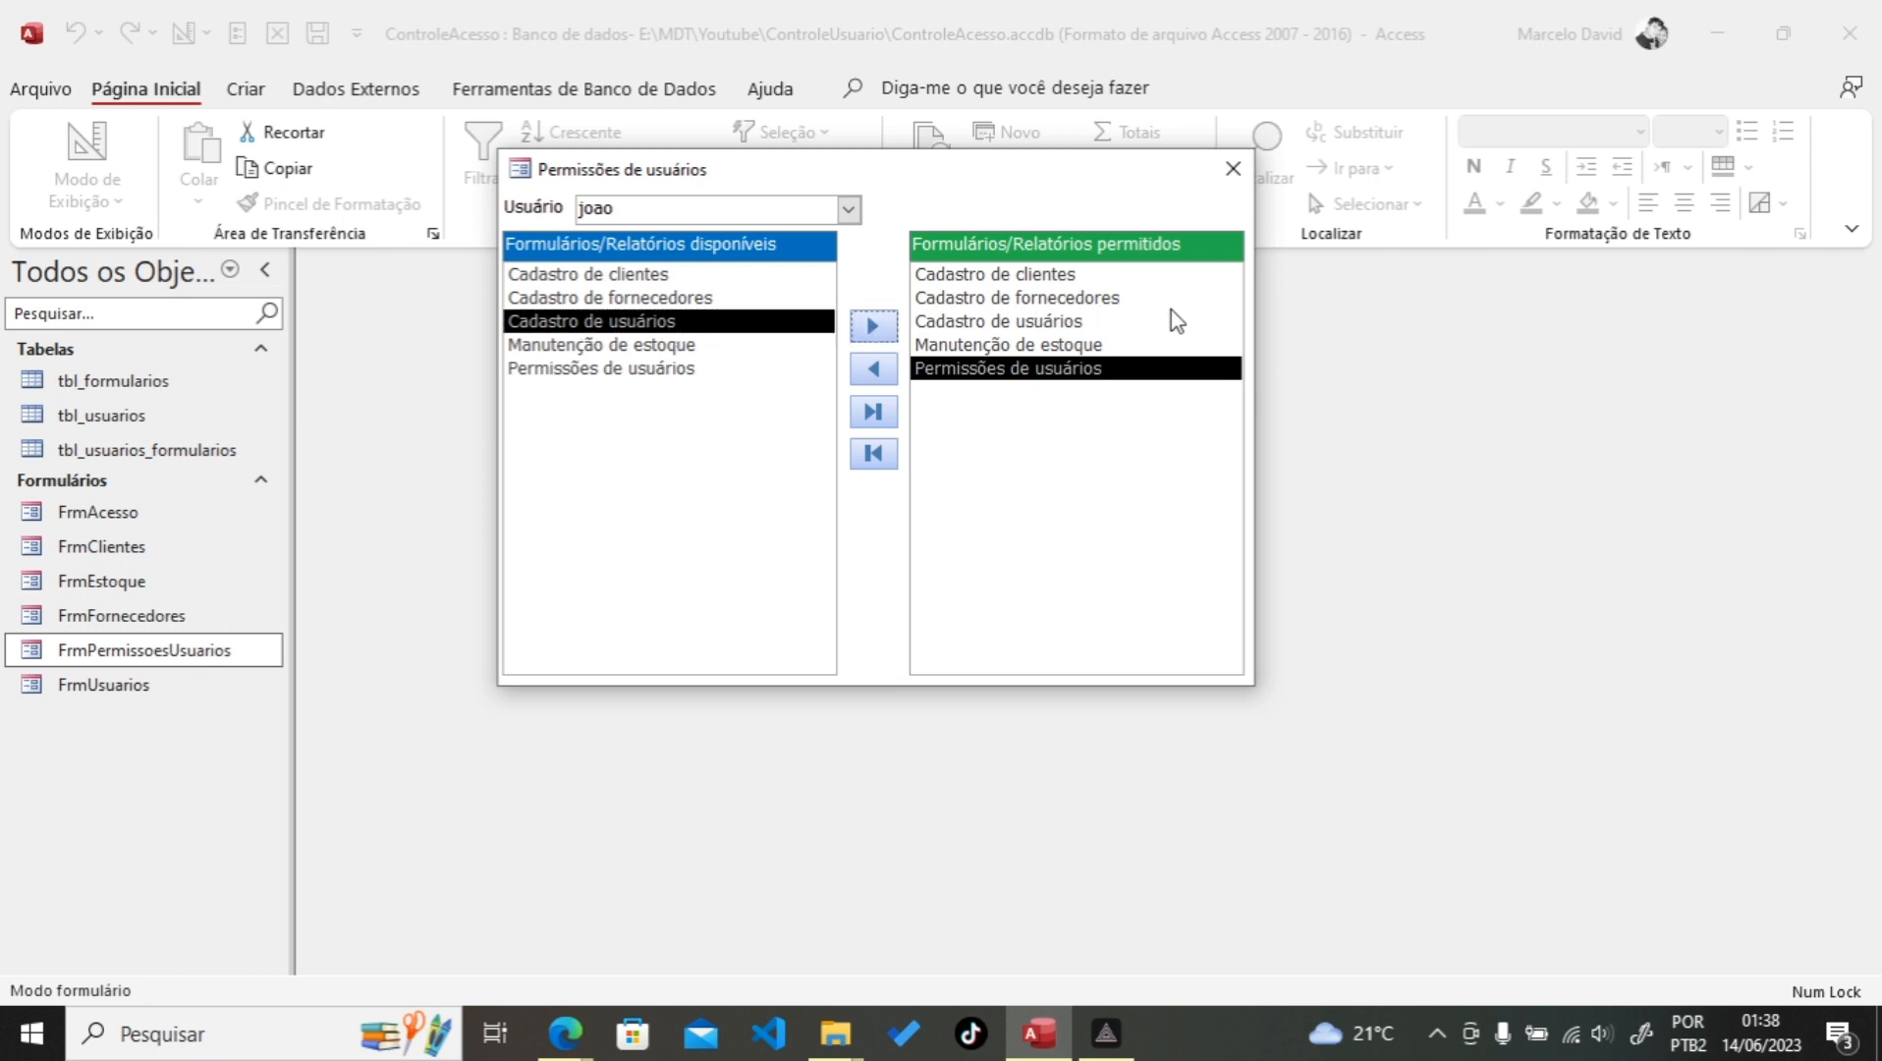
pyautogui.rightClick(879, 249)
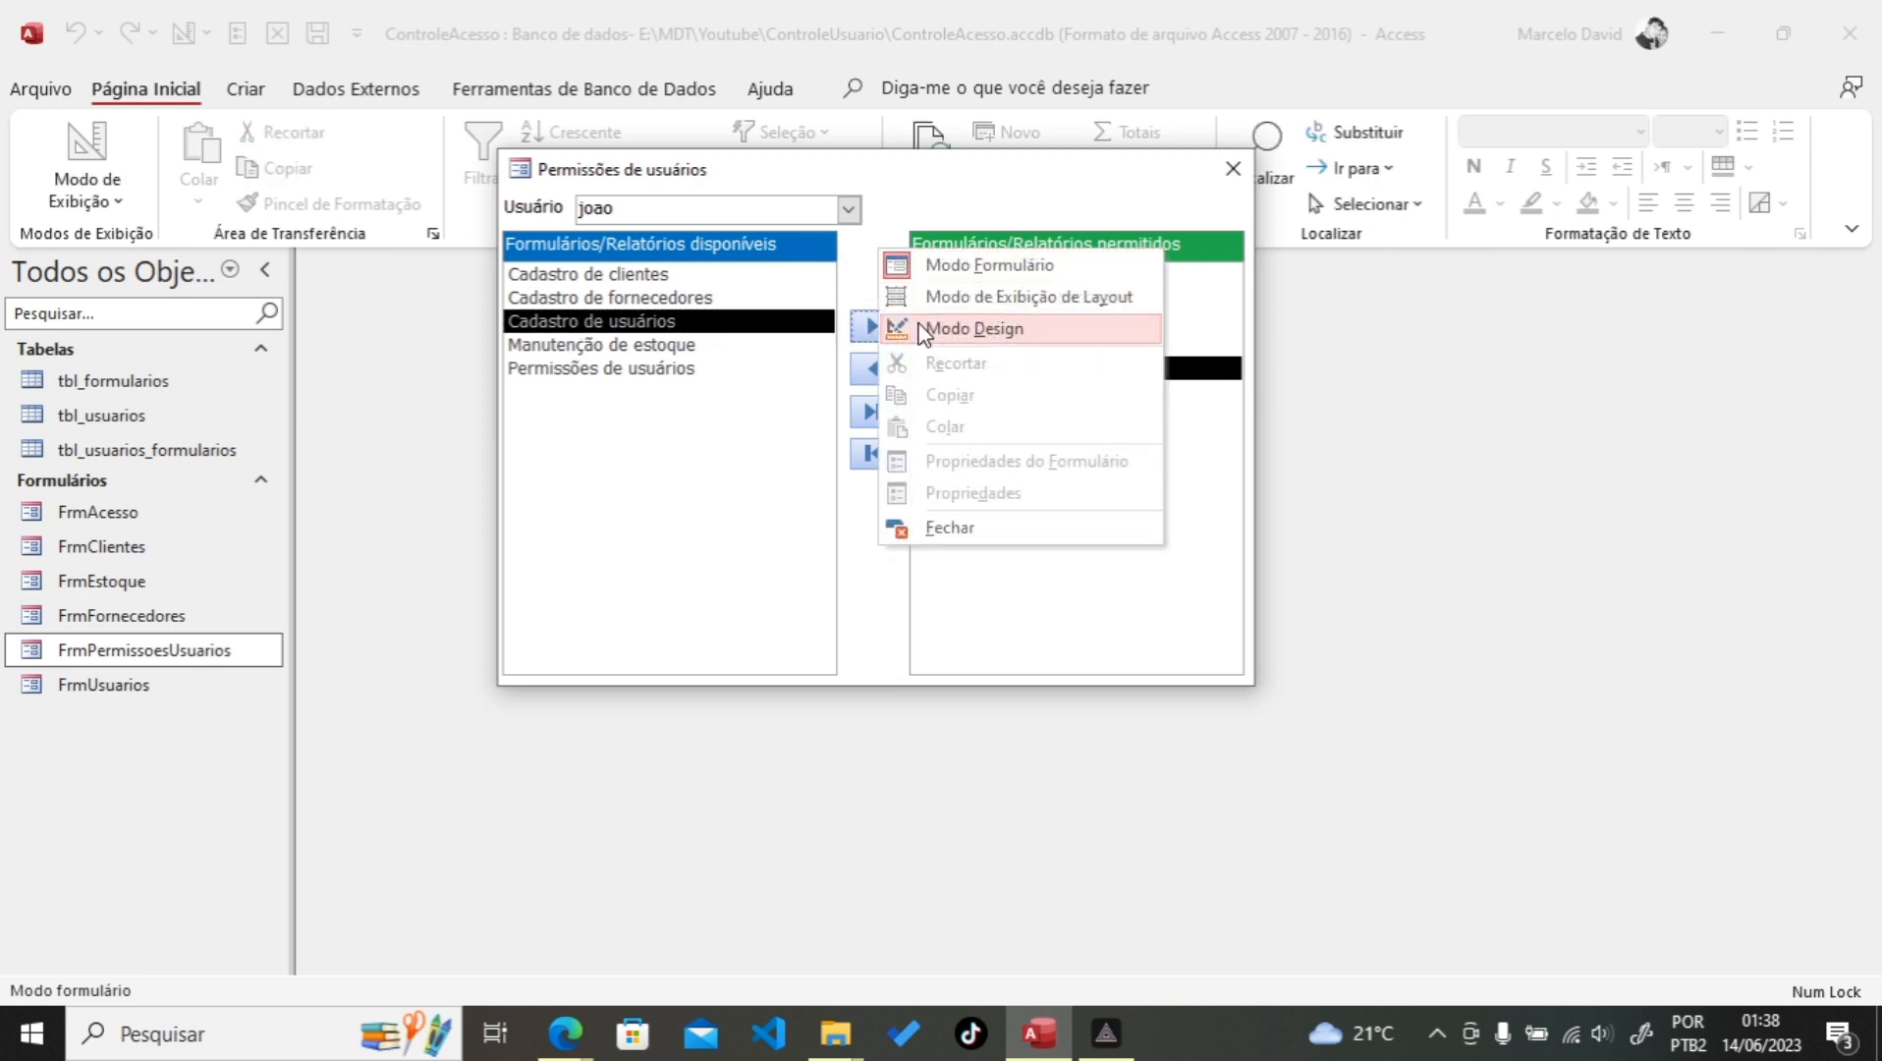
# Step: Return to design view and rename the permitted-forms list box from Lista6 to LbxPermitidos
pyautogui.click(925, 331)
pyautogui.click(884, 536)
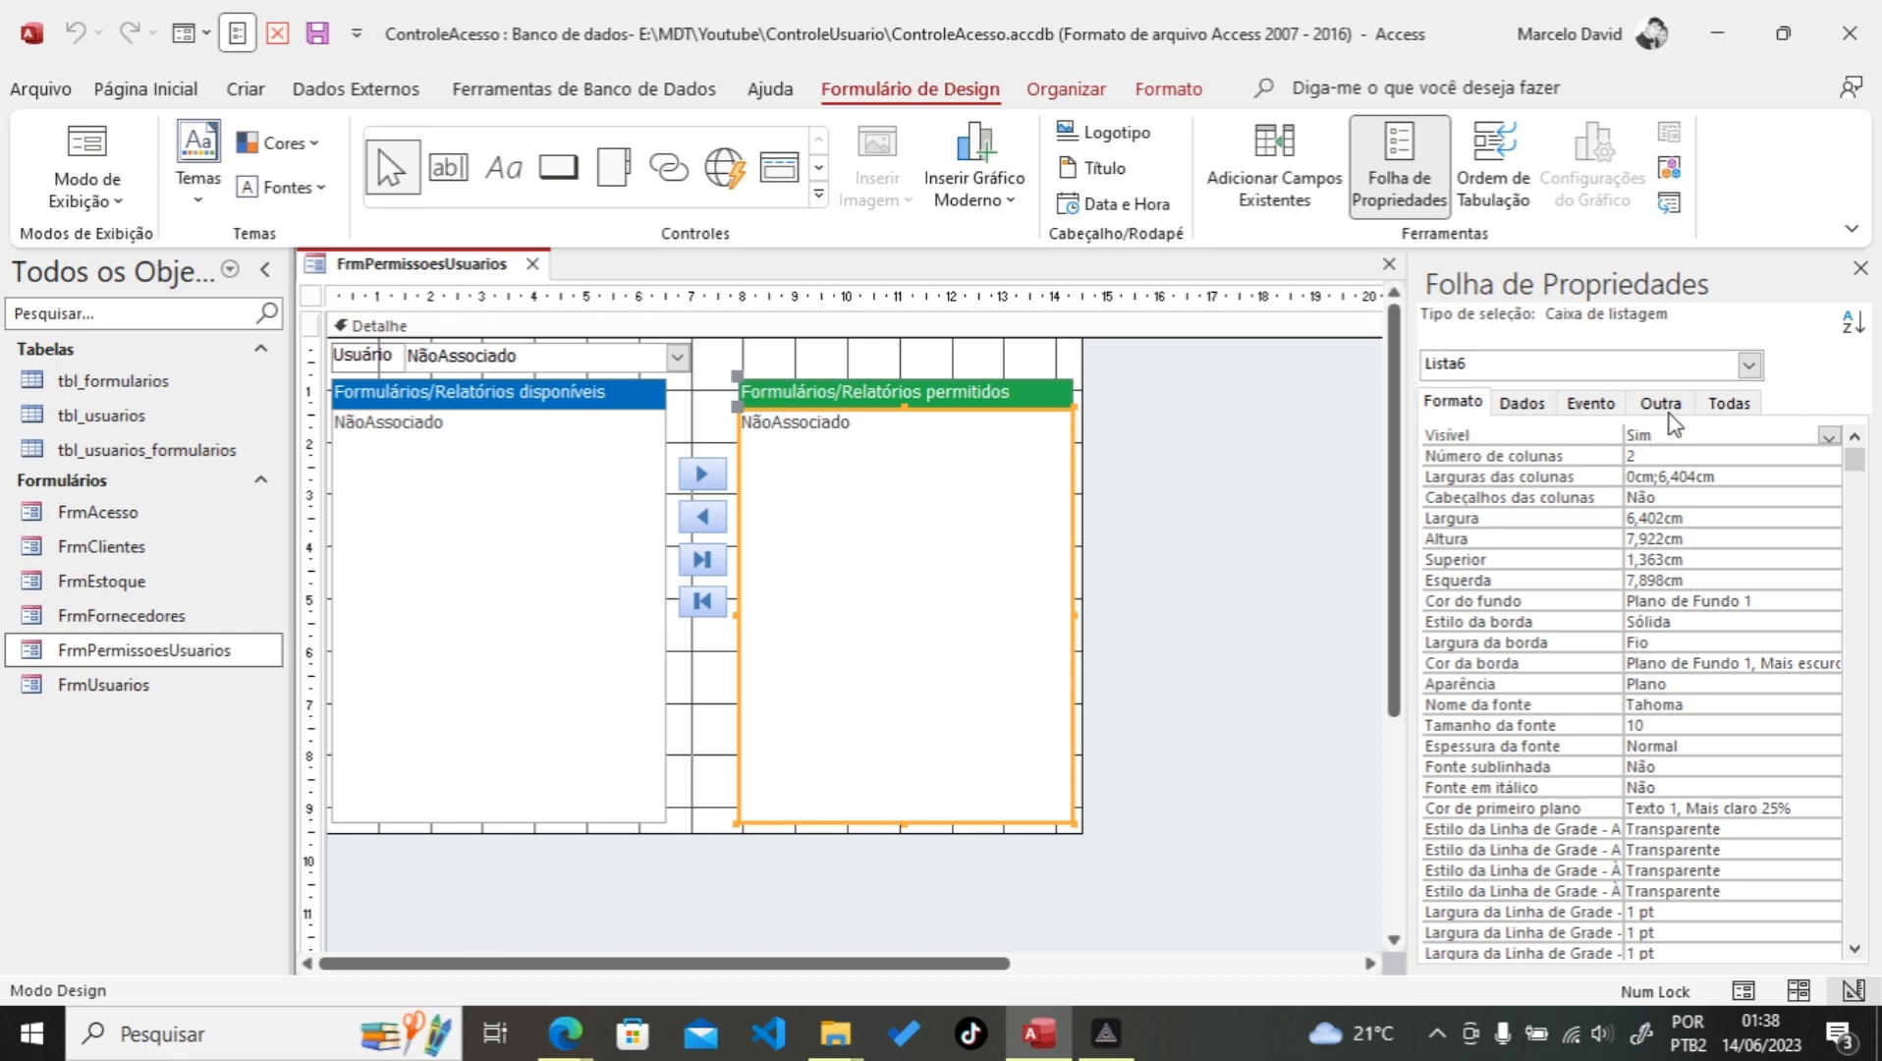
pyautogui.click(1661, 403)
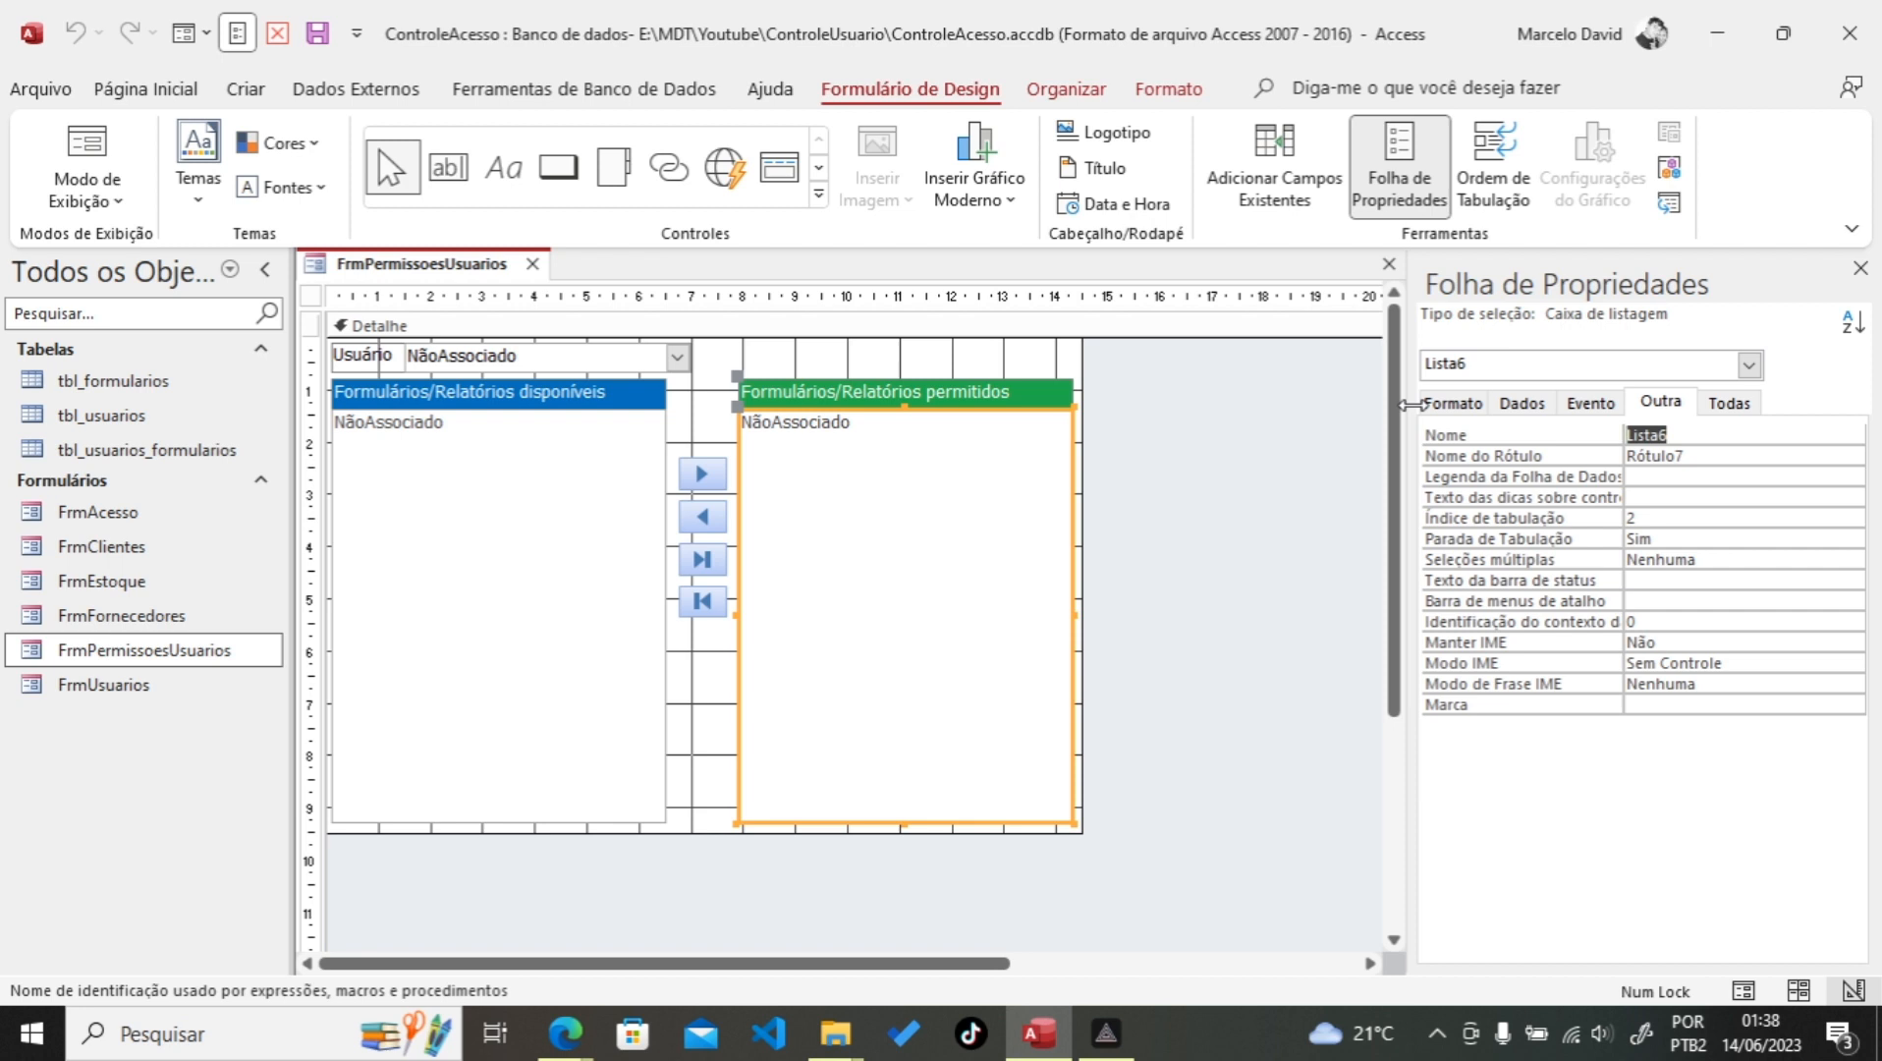
pyautogui.write('L')
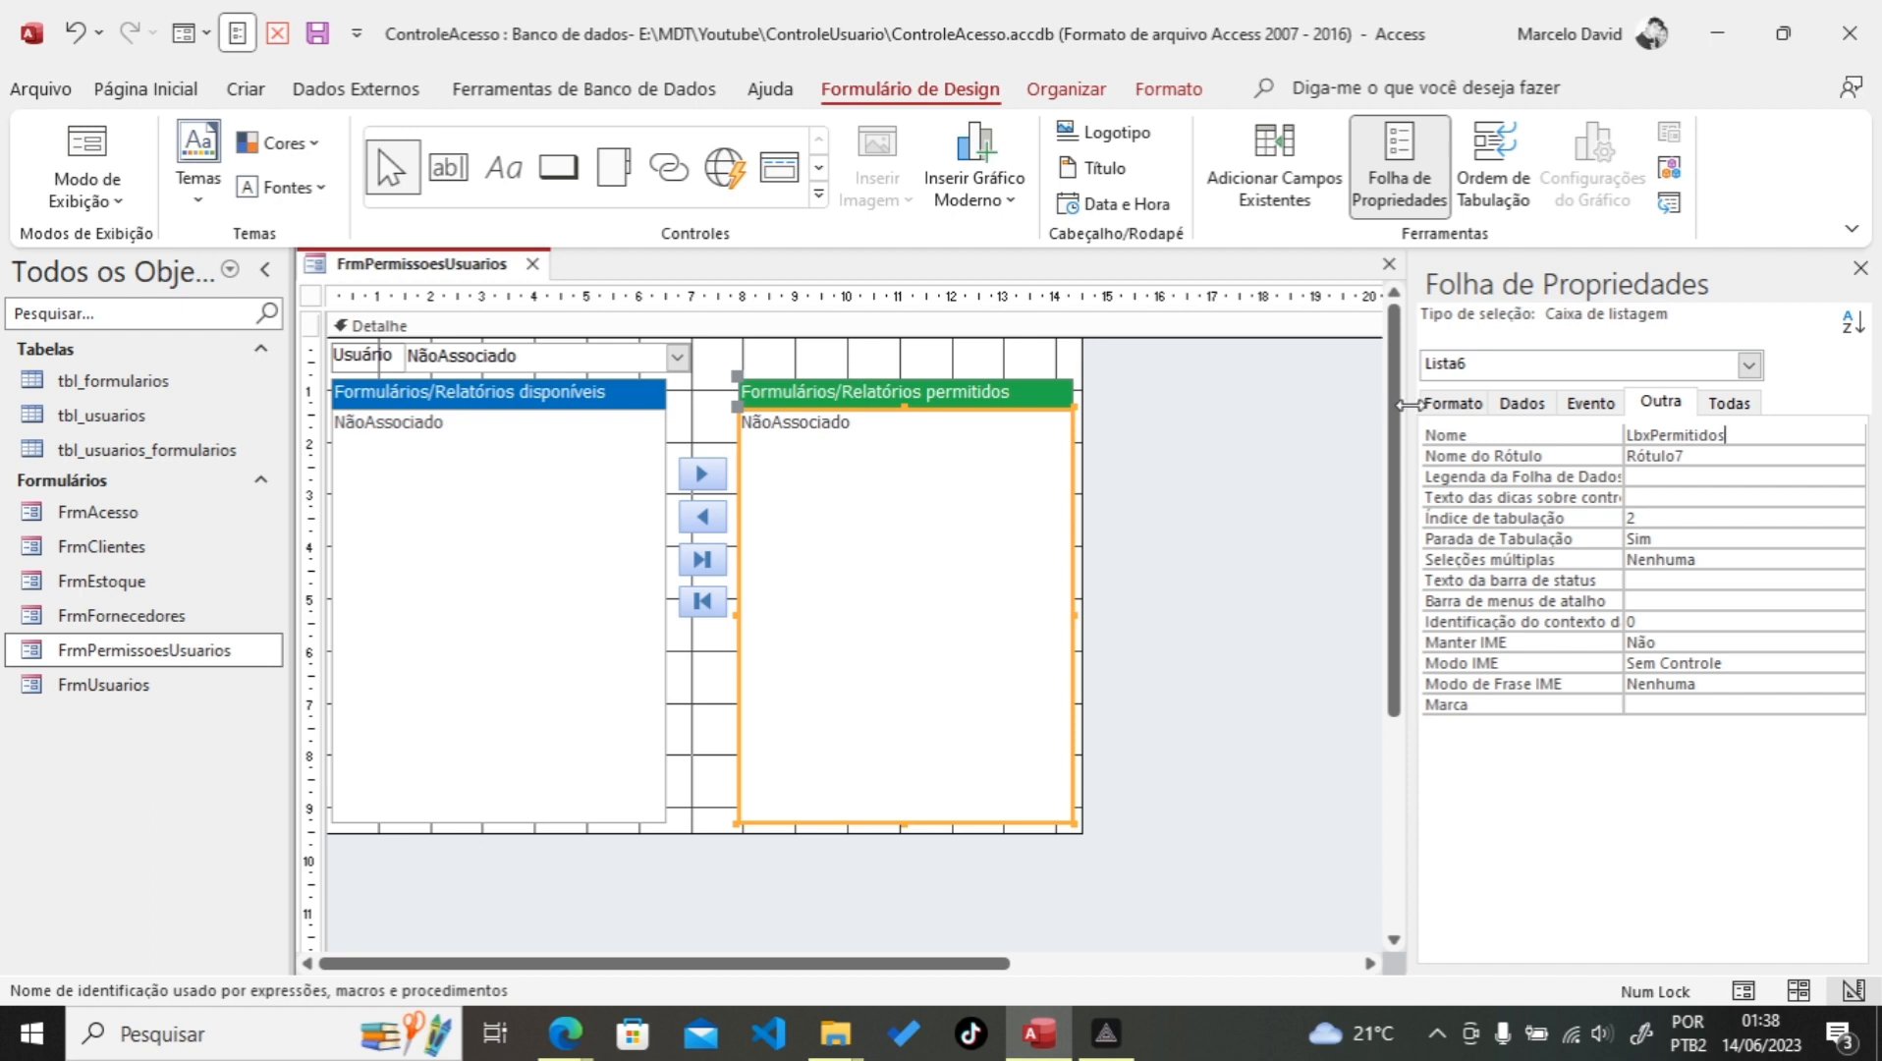
pyautogui.click(1523, 409)
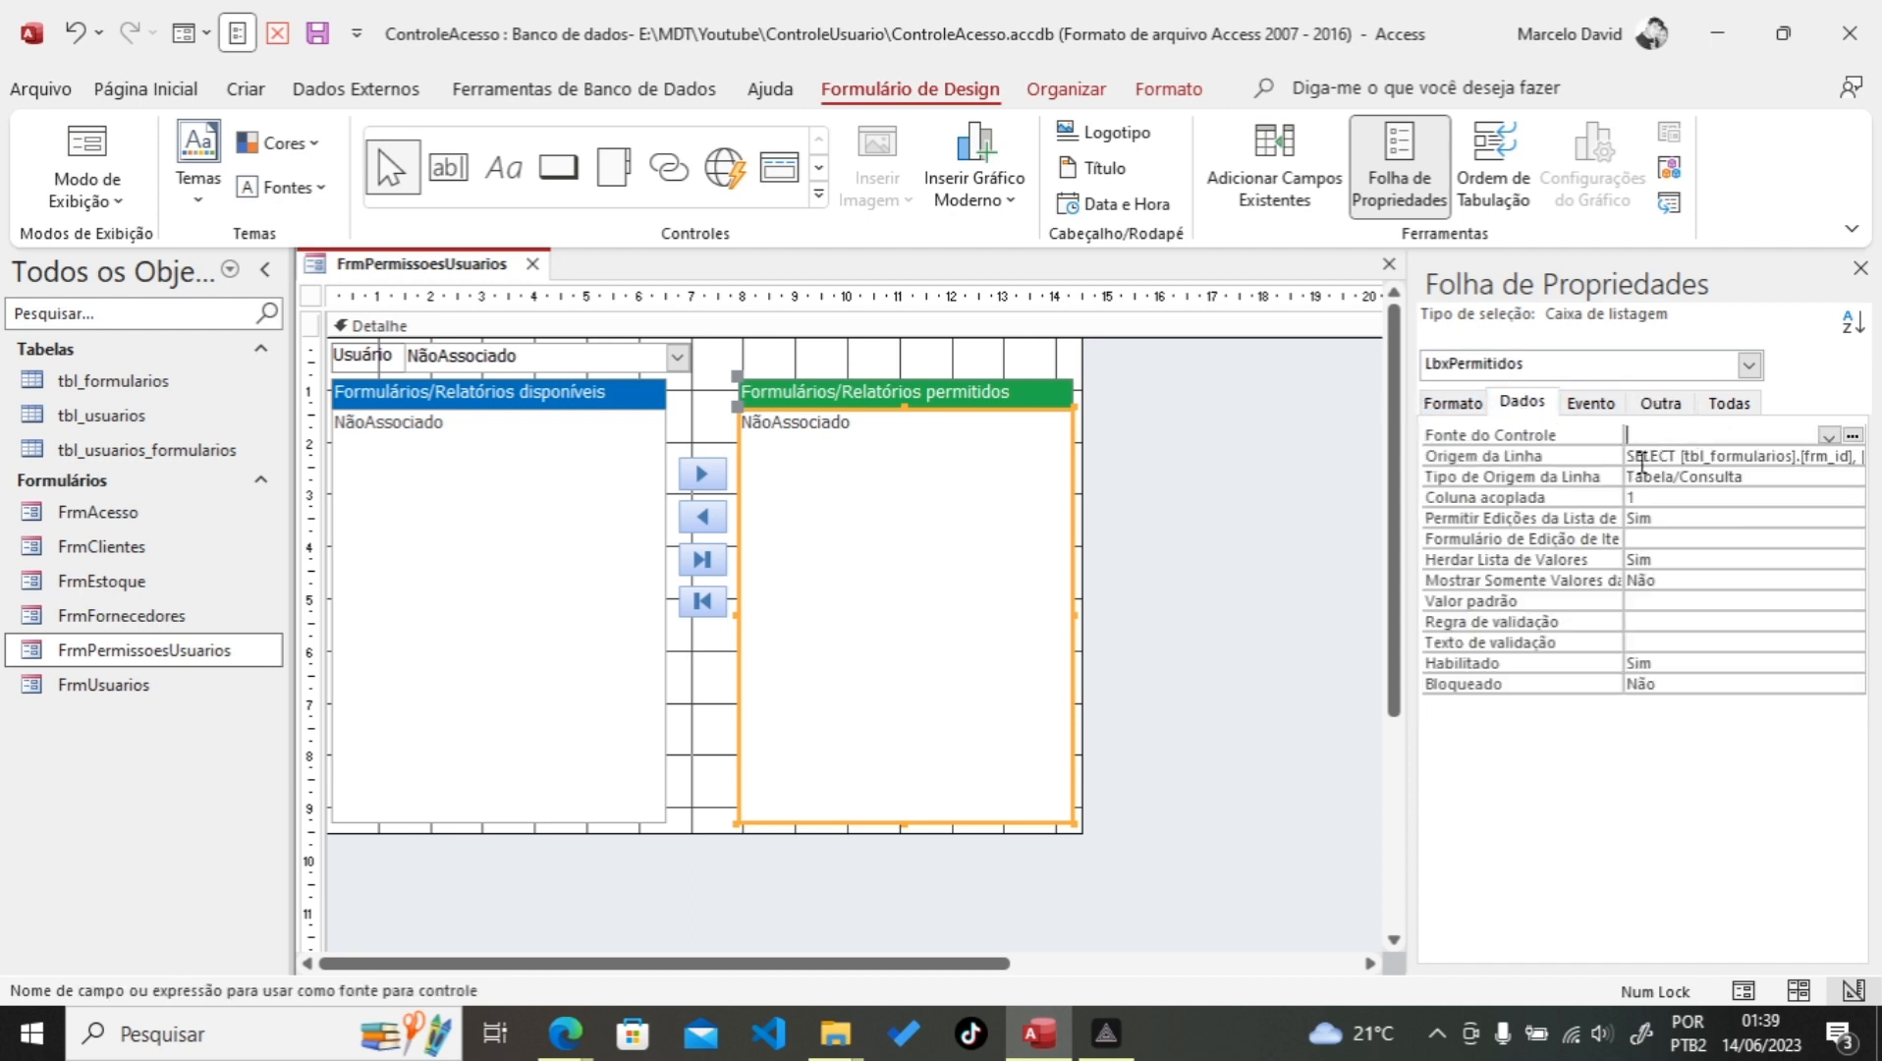
# Step: Delete the SQL from LbxPermitidos's Origem da Linha and close the form's design window
pyautogui.click(1667, 457)
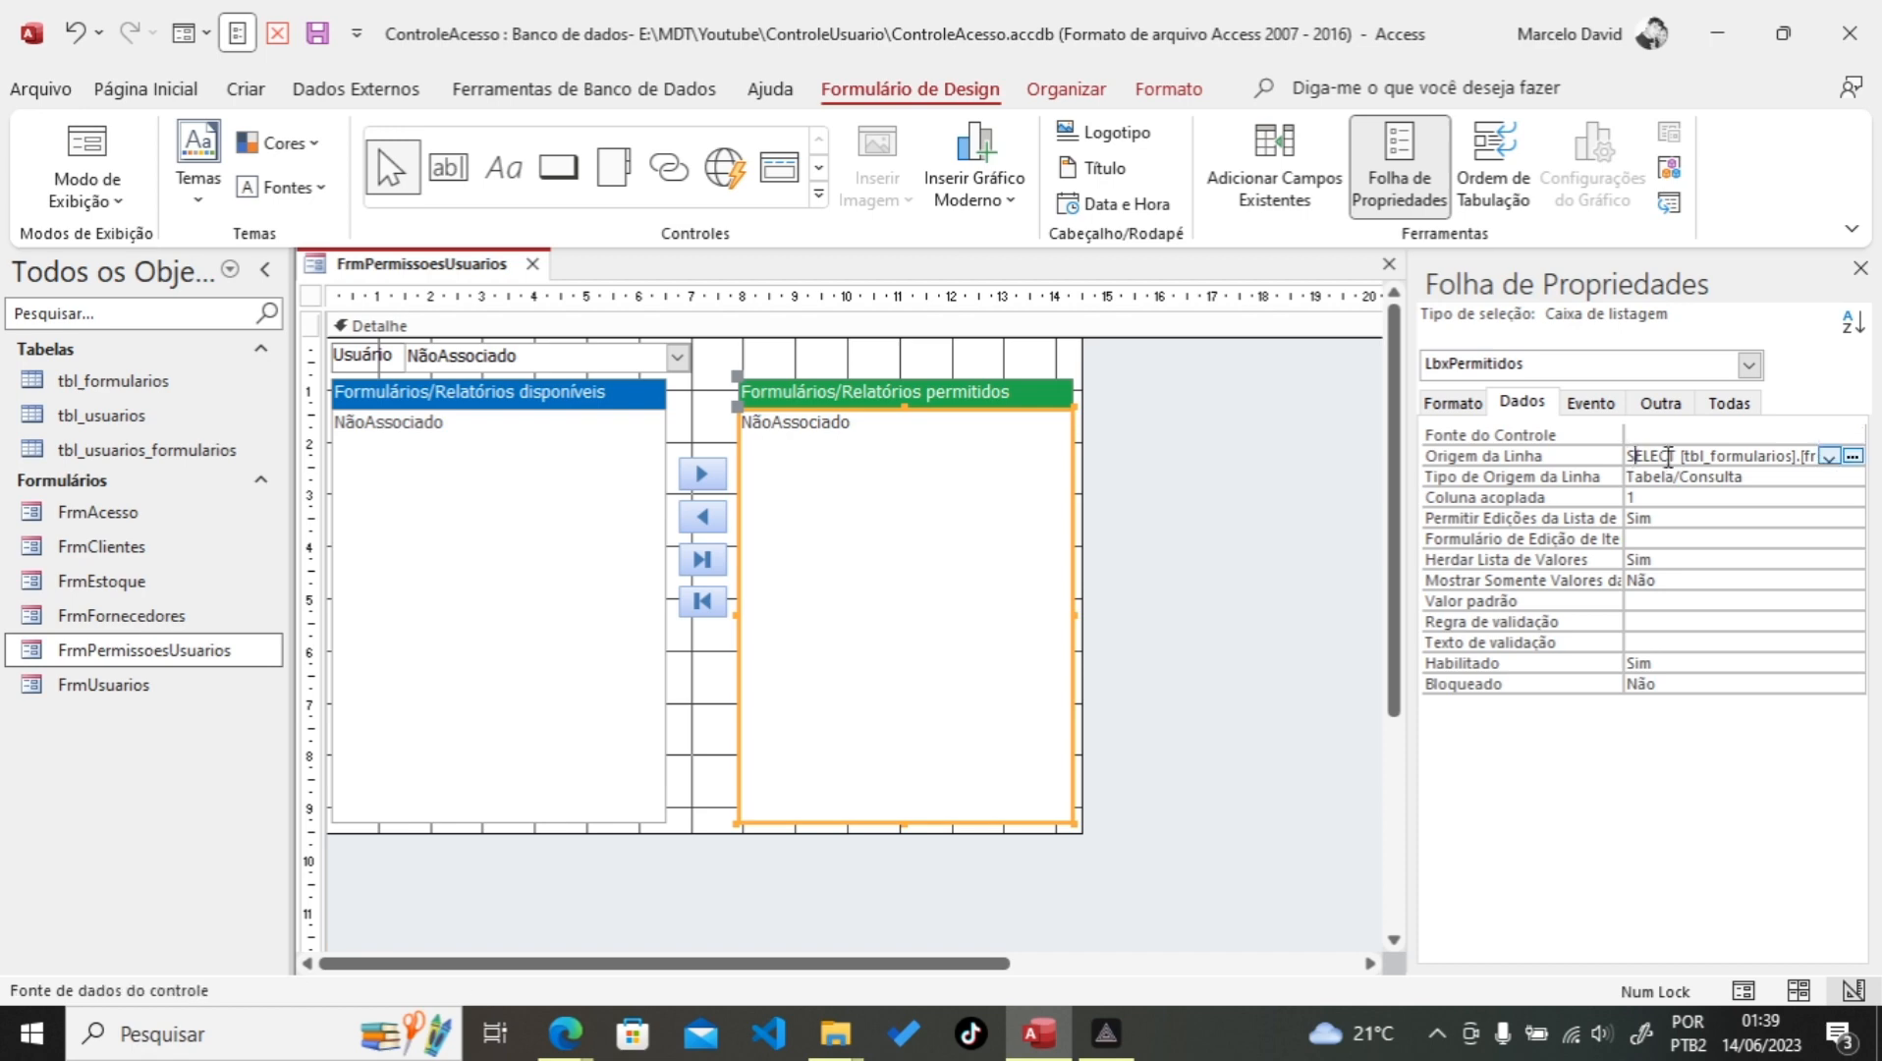
pyautogui.click(1852, 457)
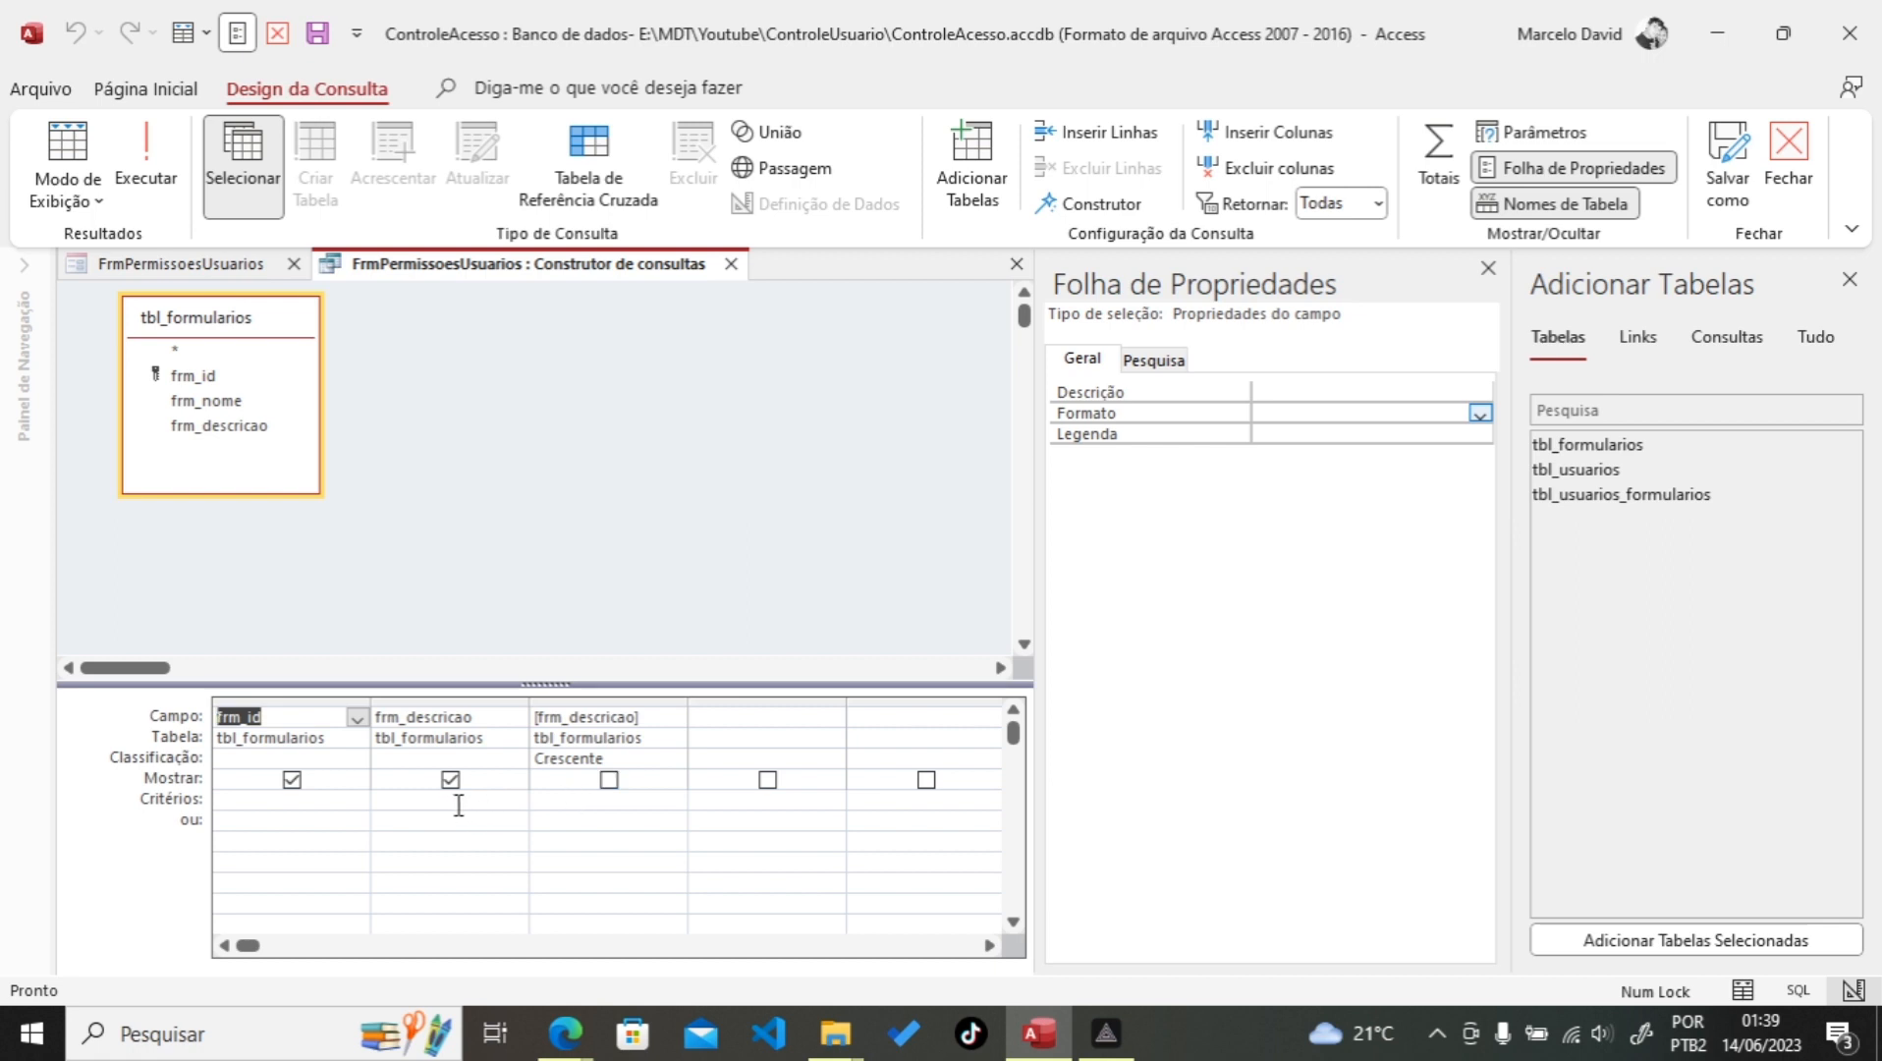
pyautogui.click(731, 263)
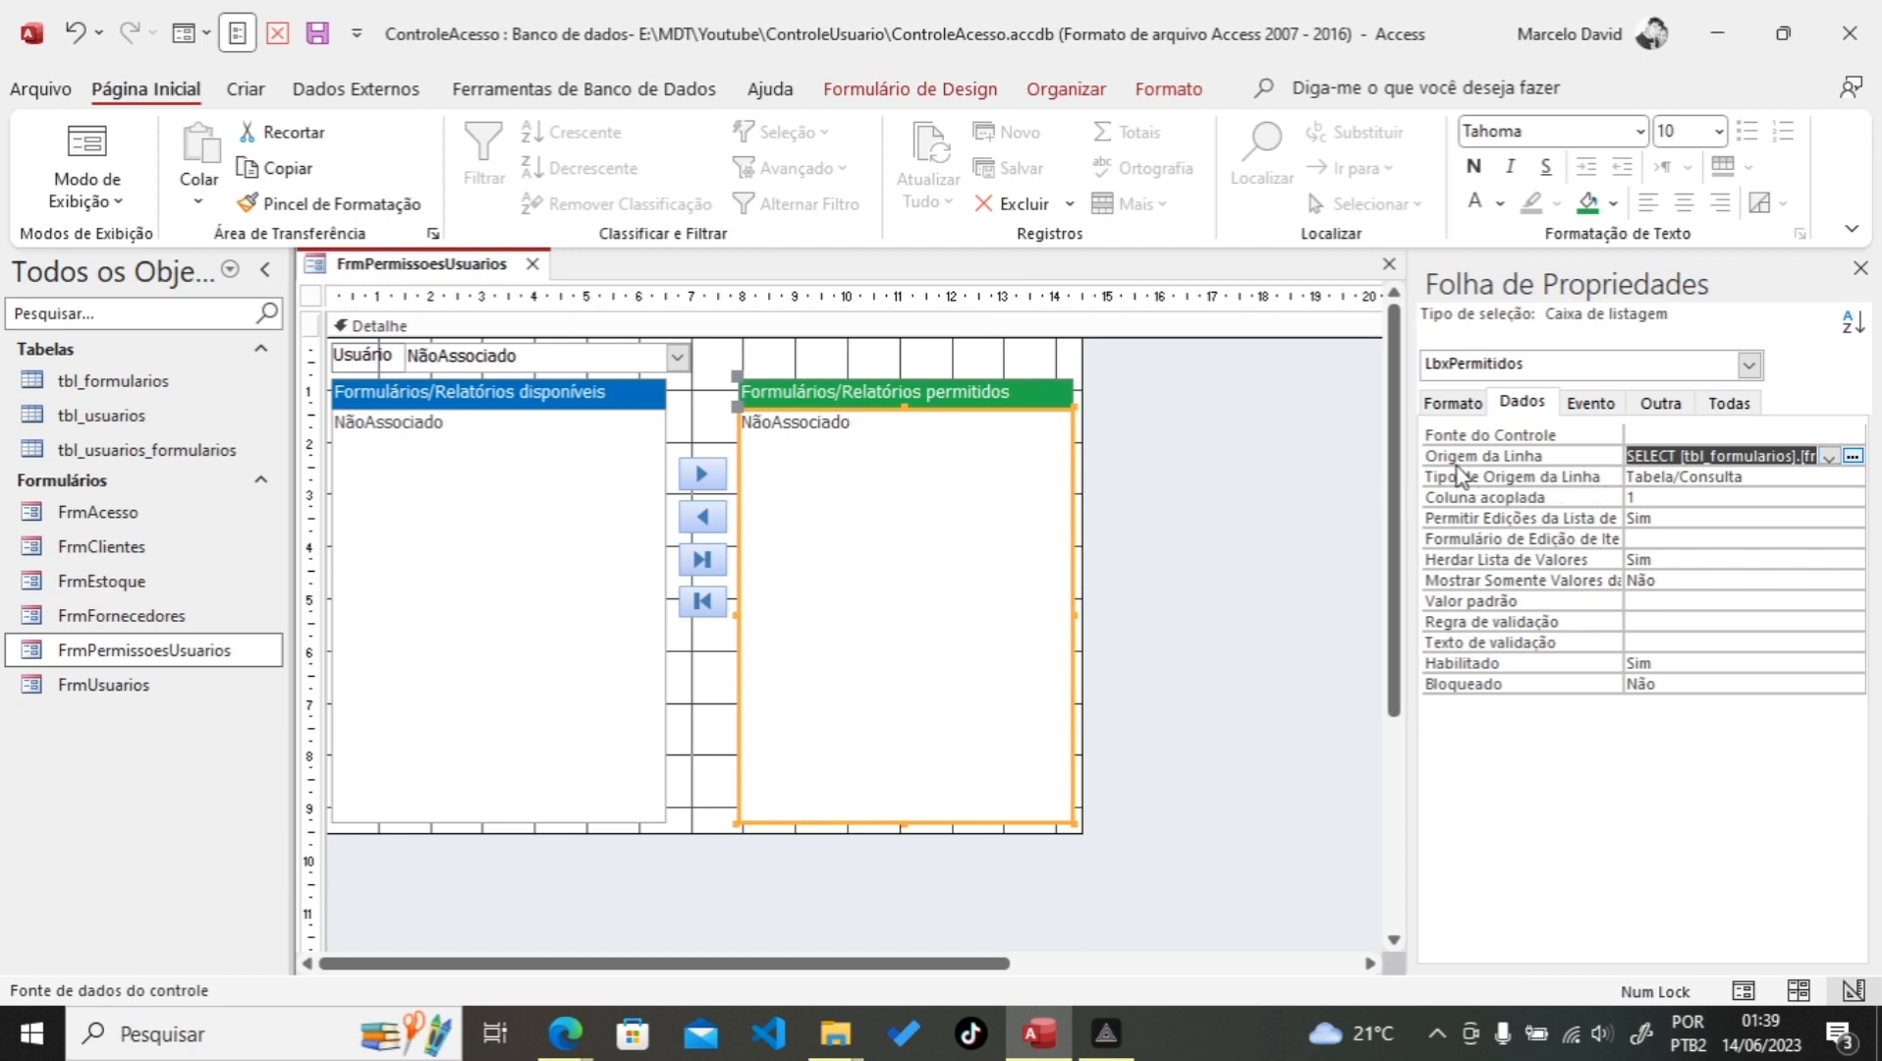
pyautogui.press('Delete')
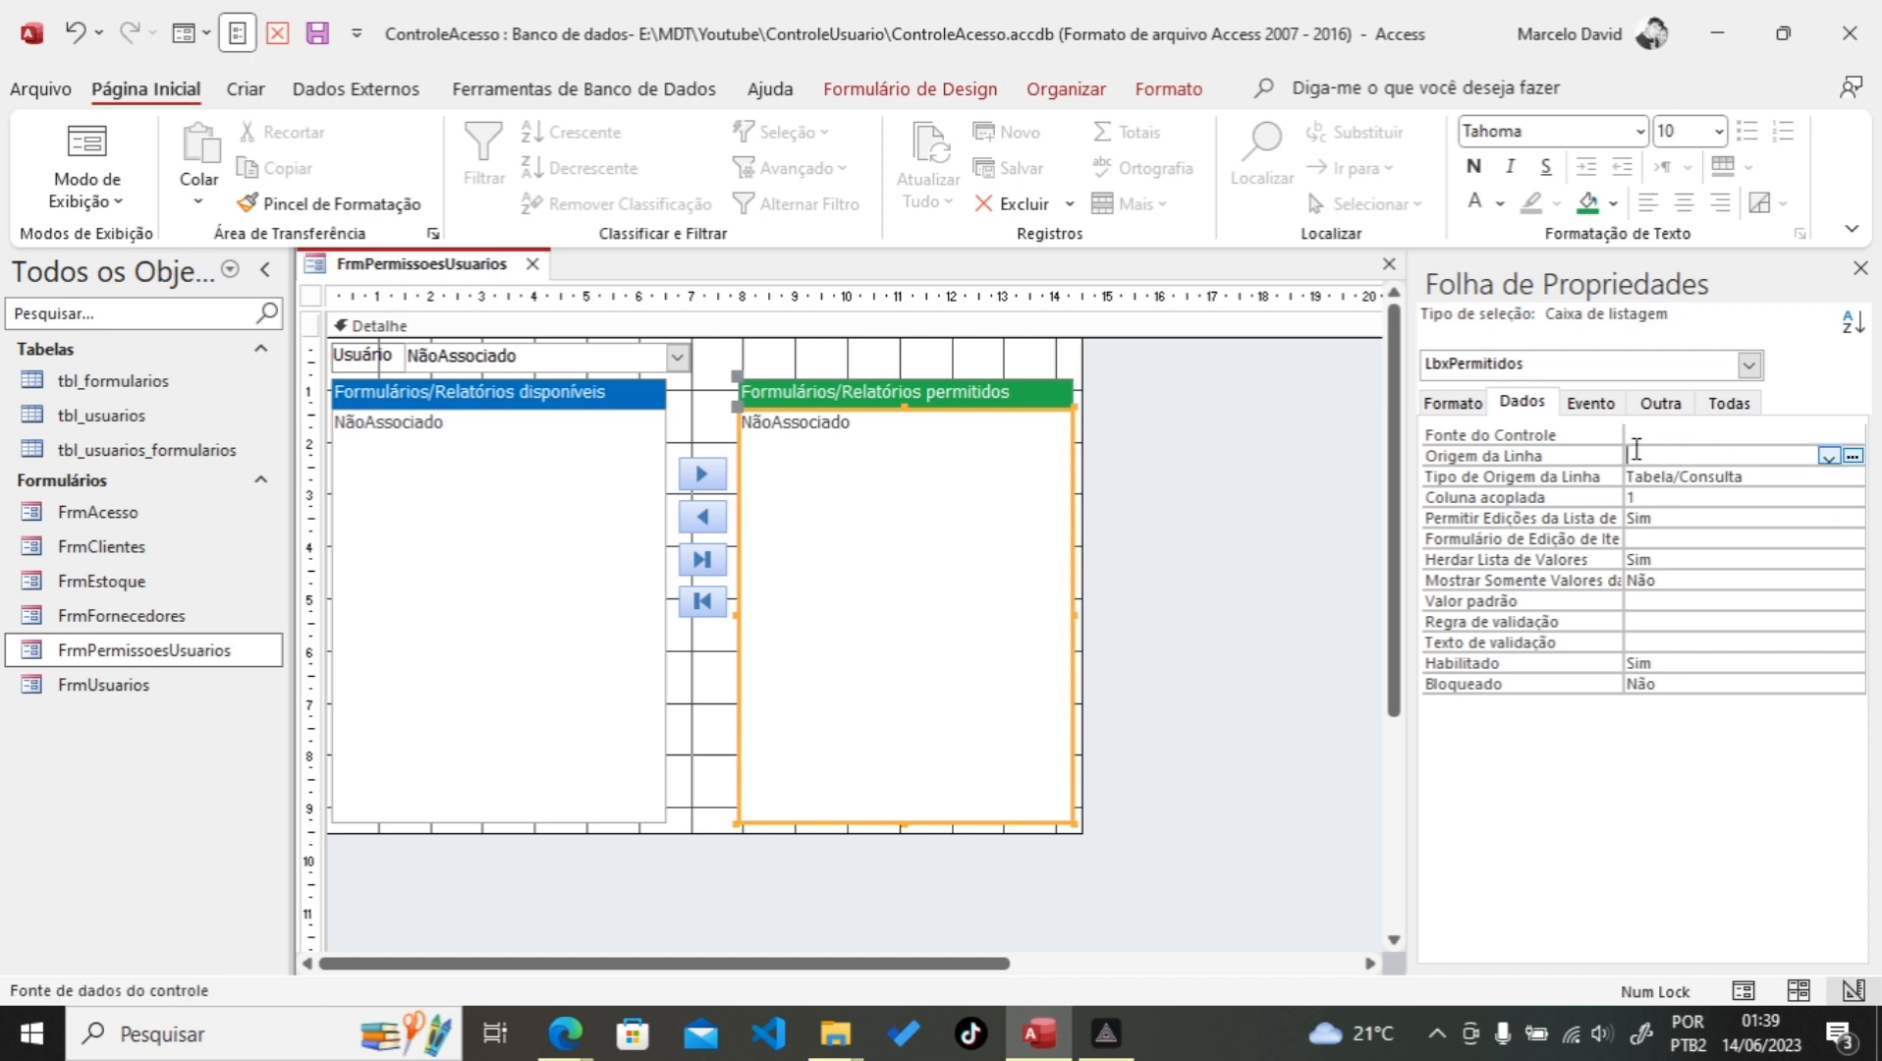
pyautogui.click(278, 33)
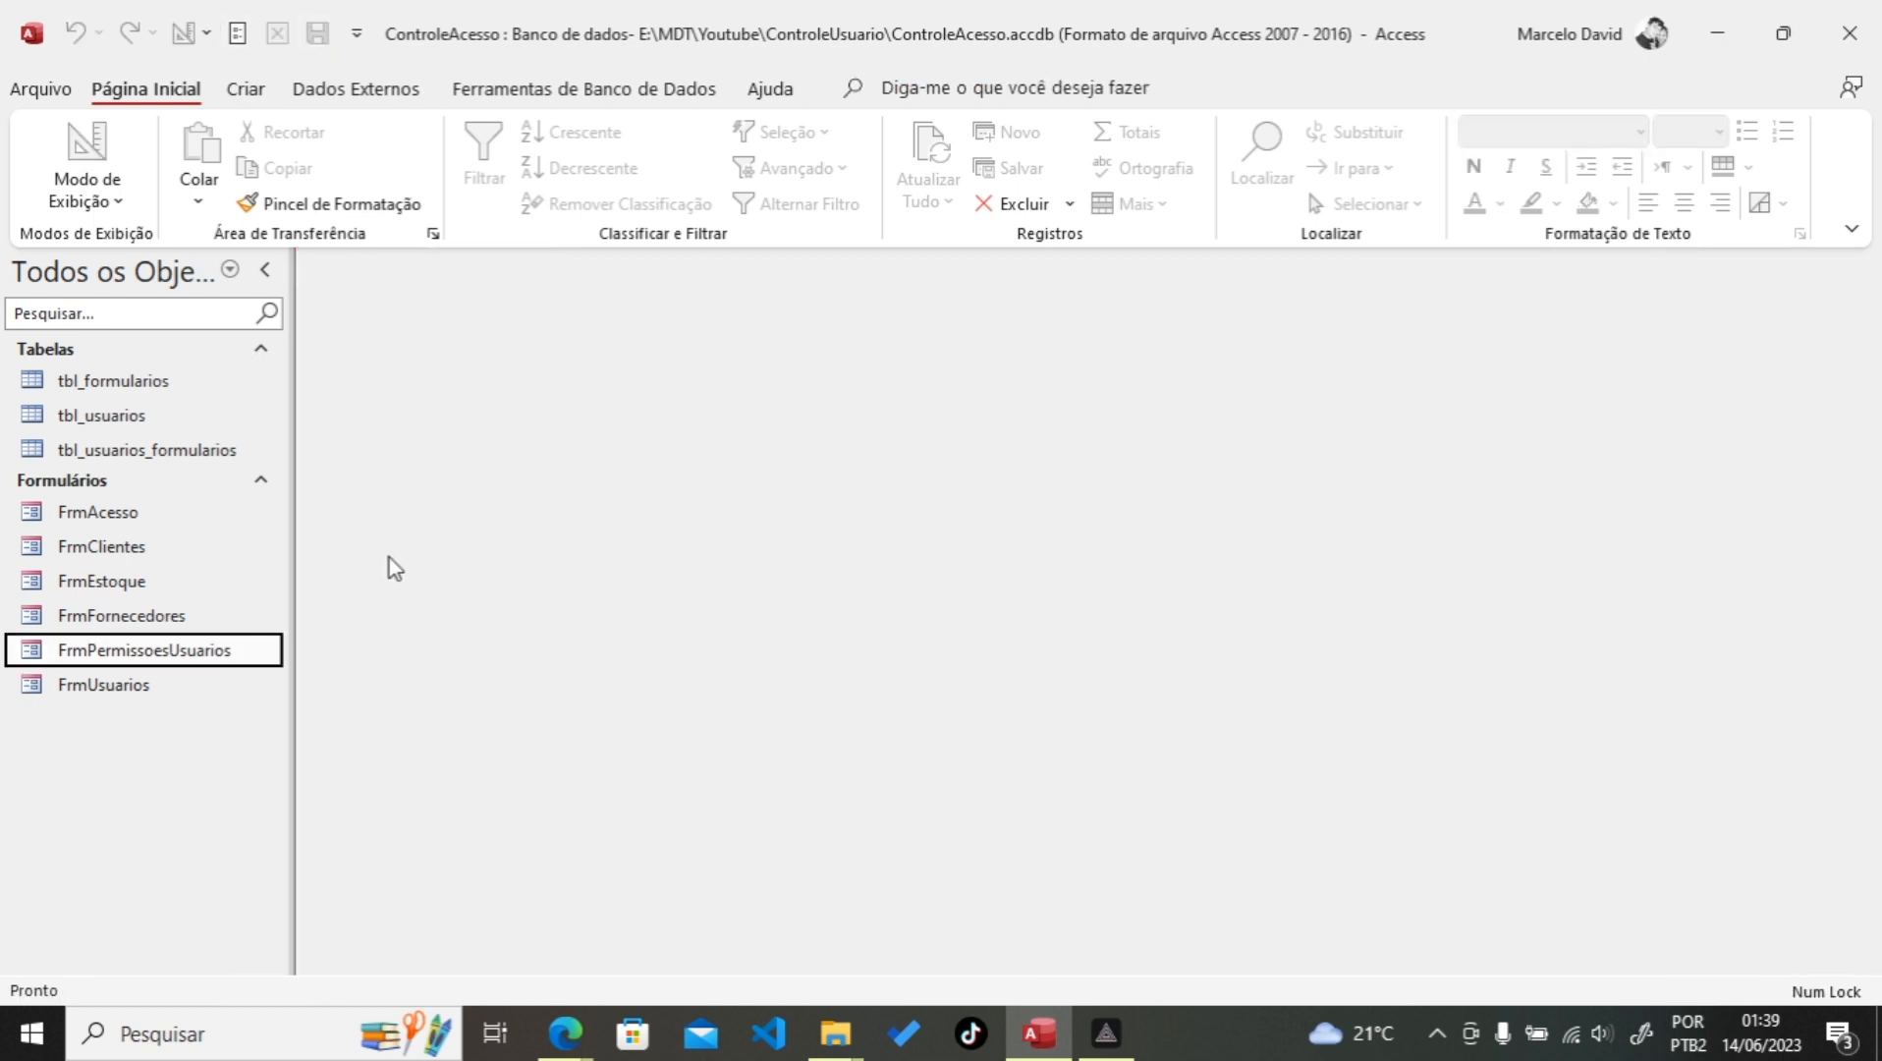
# Step: Open FrmPermissoesUsuarios, choose the second user, then select Cadastro de clientes and Manutenção de estoque
pyautogui.doubleClick(120, 652)
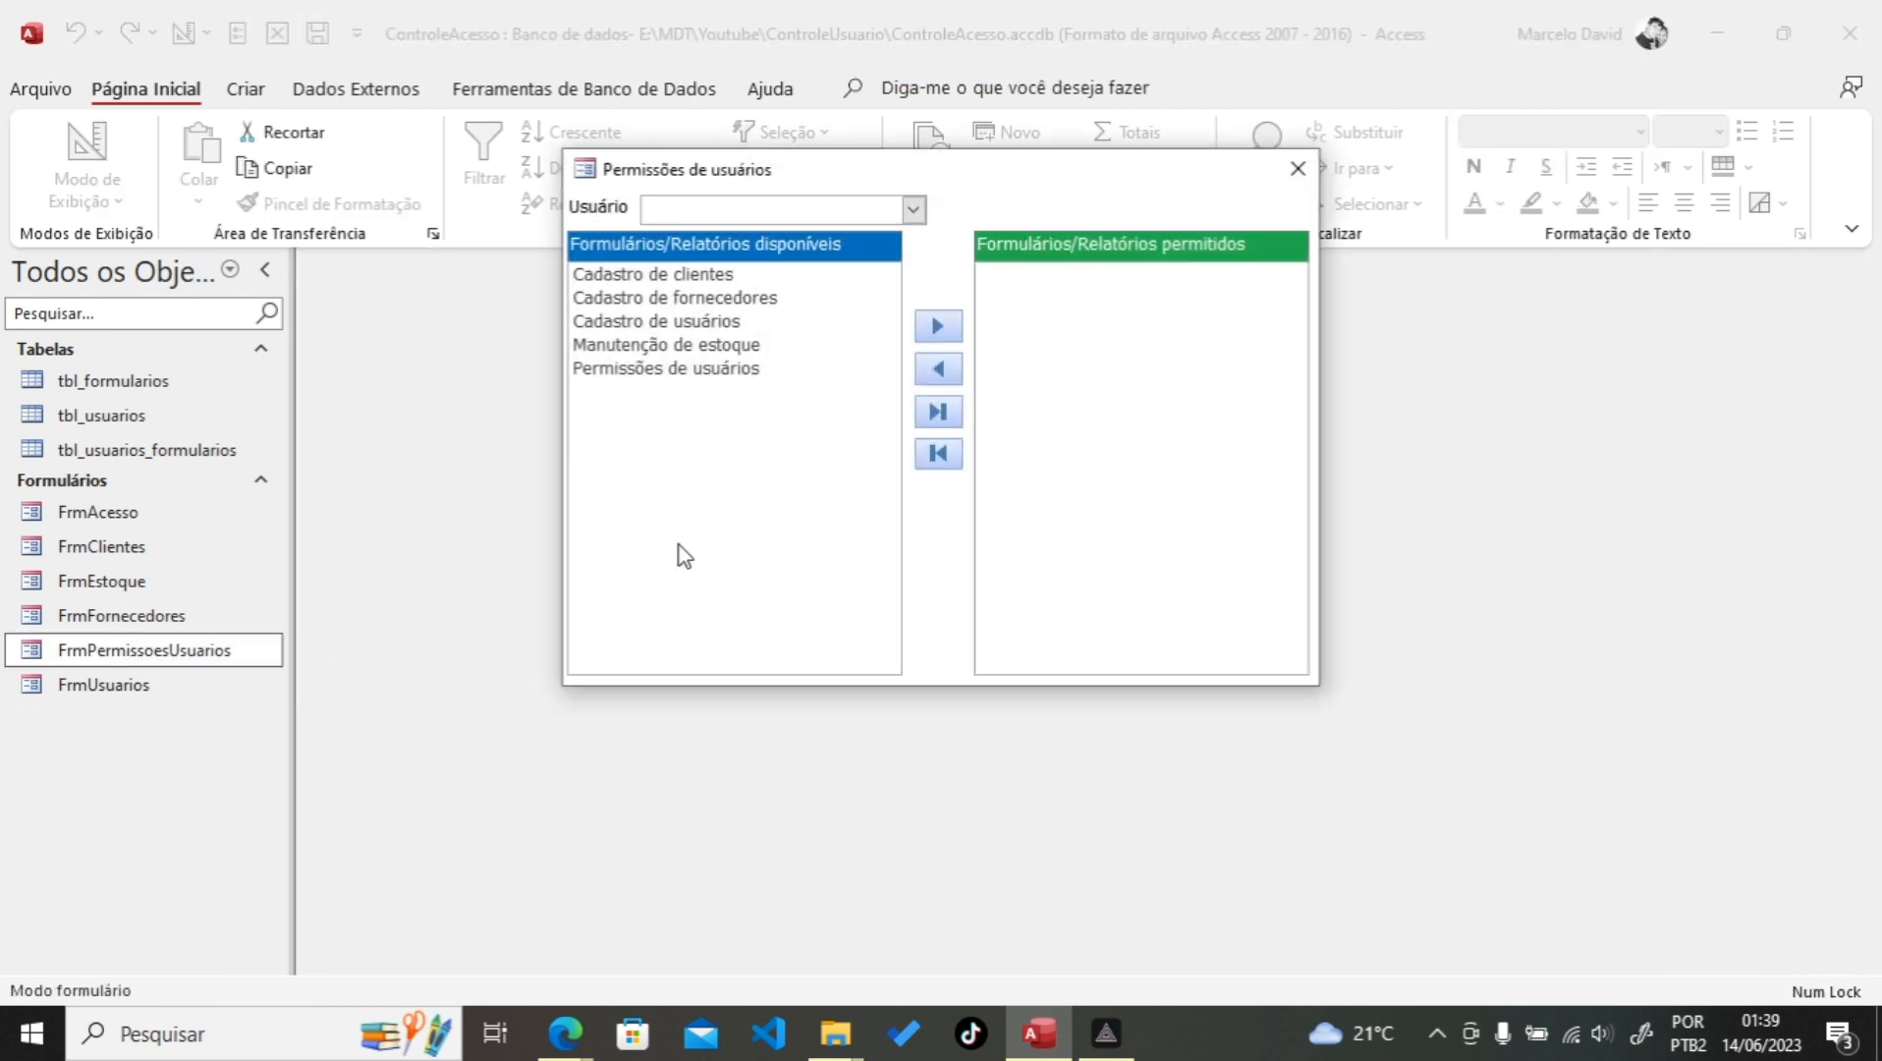
pyautogui.click(912, 211)
pyautogui.click(805, 259)
pyautogui.click(638, 277)
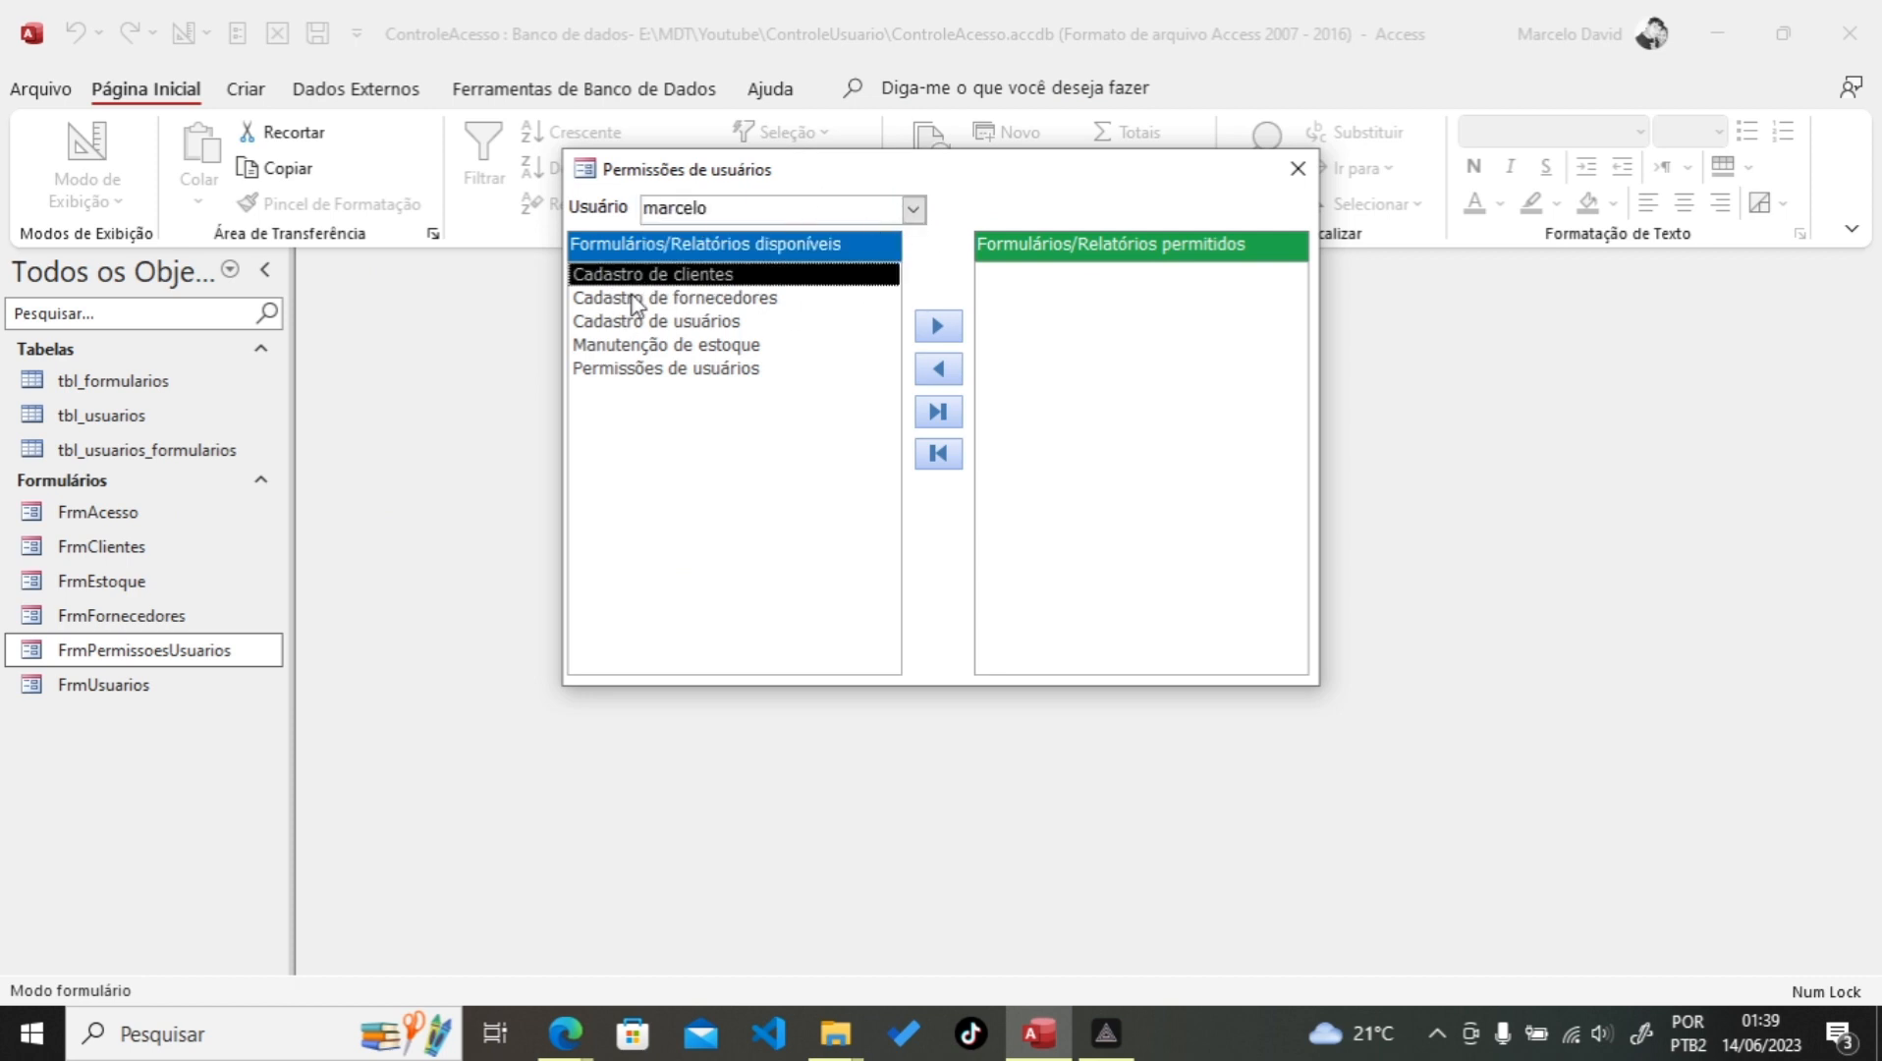
pyautogui.click(634, 345)
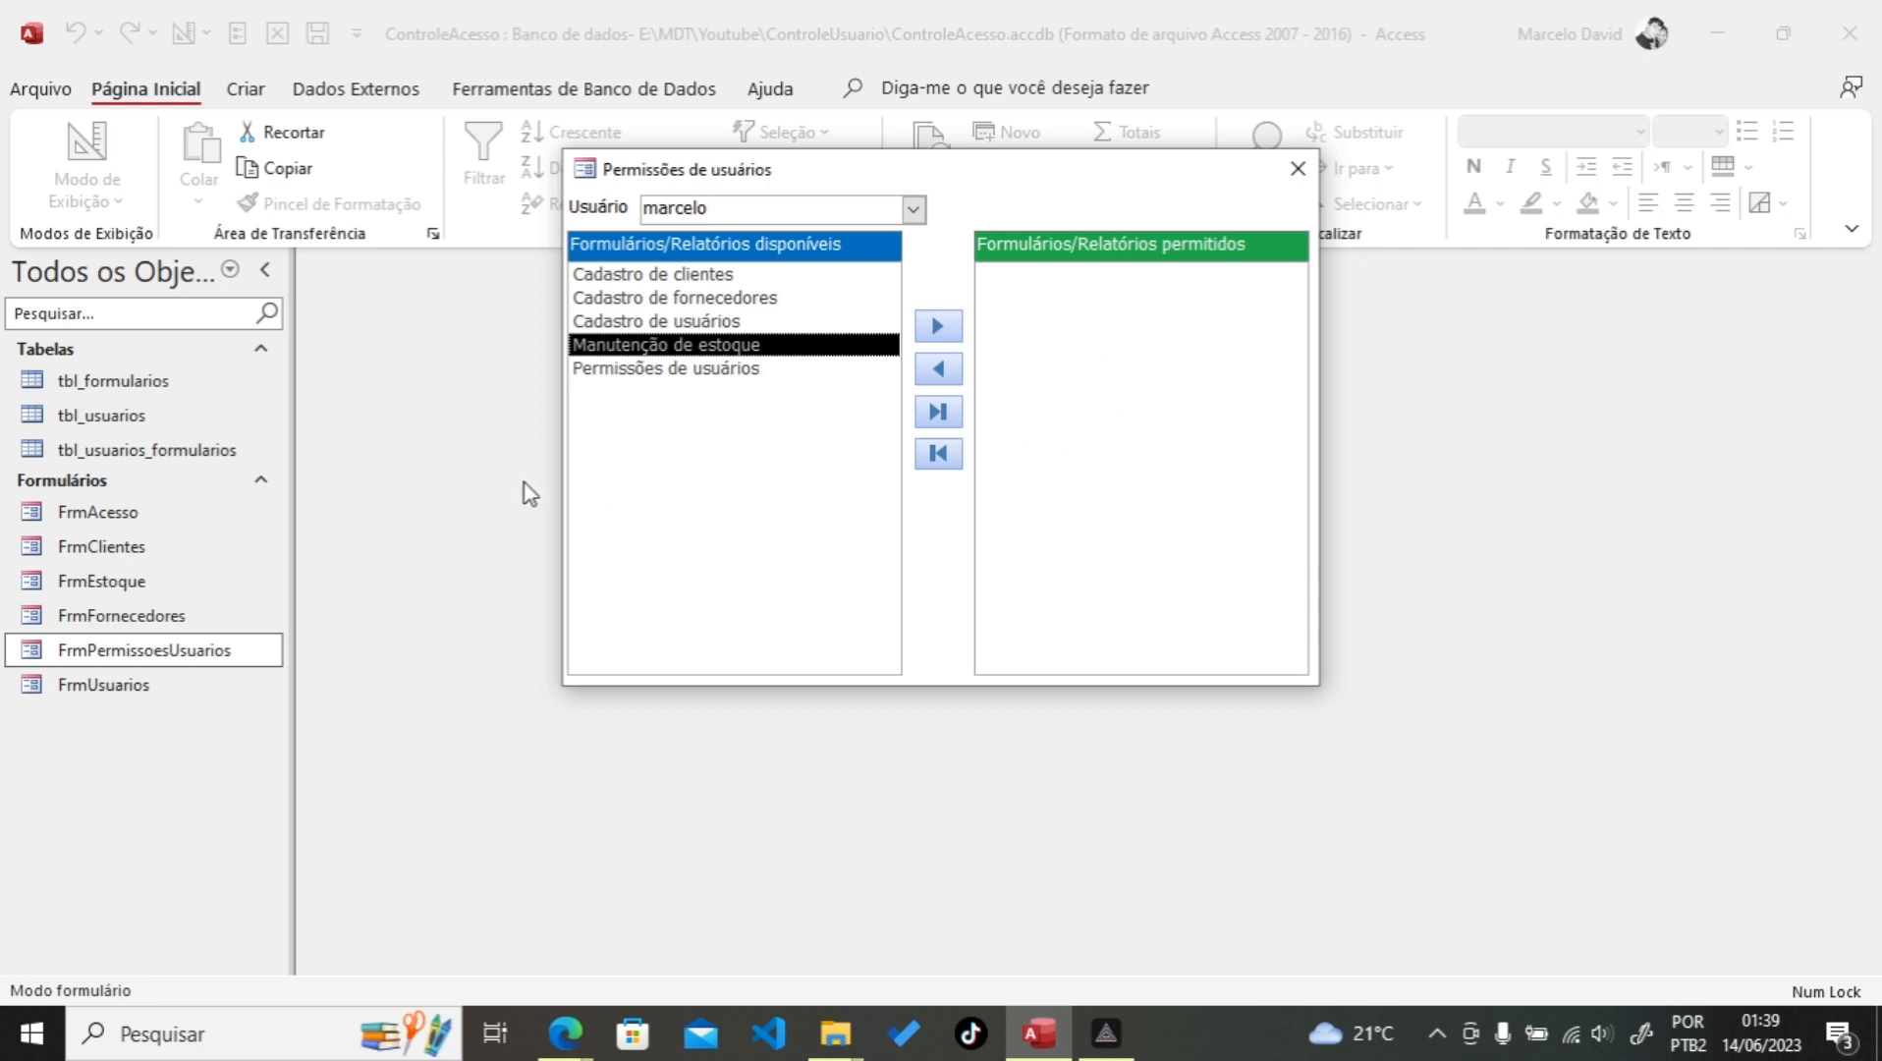